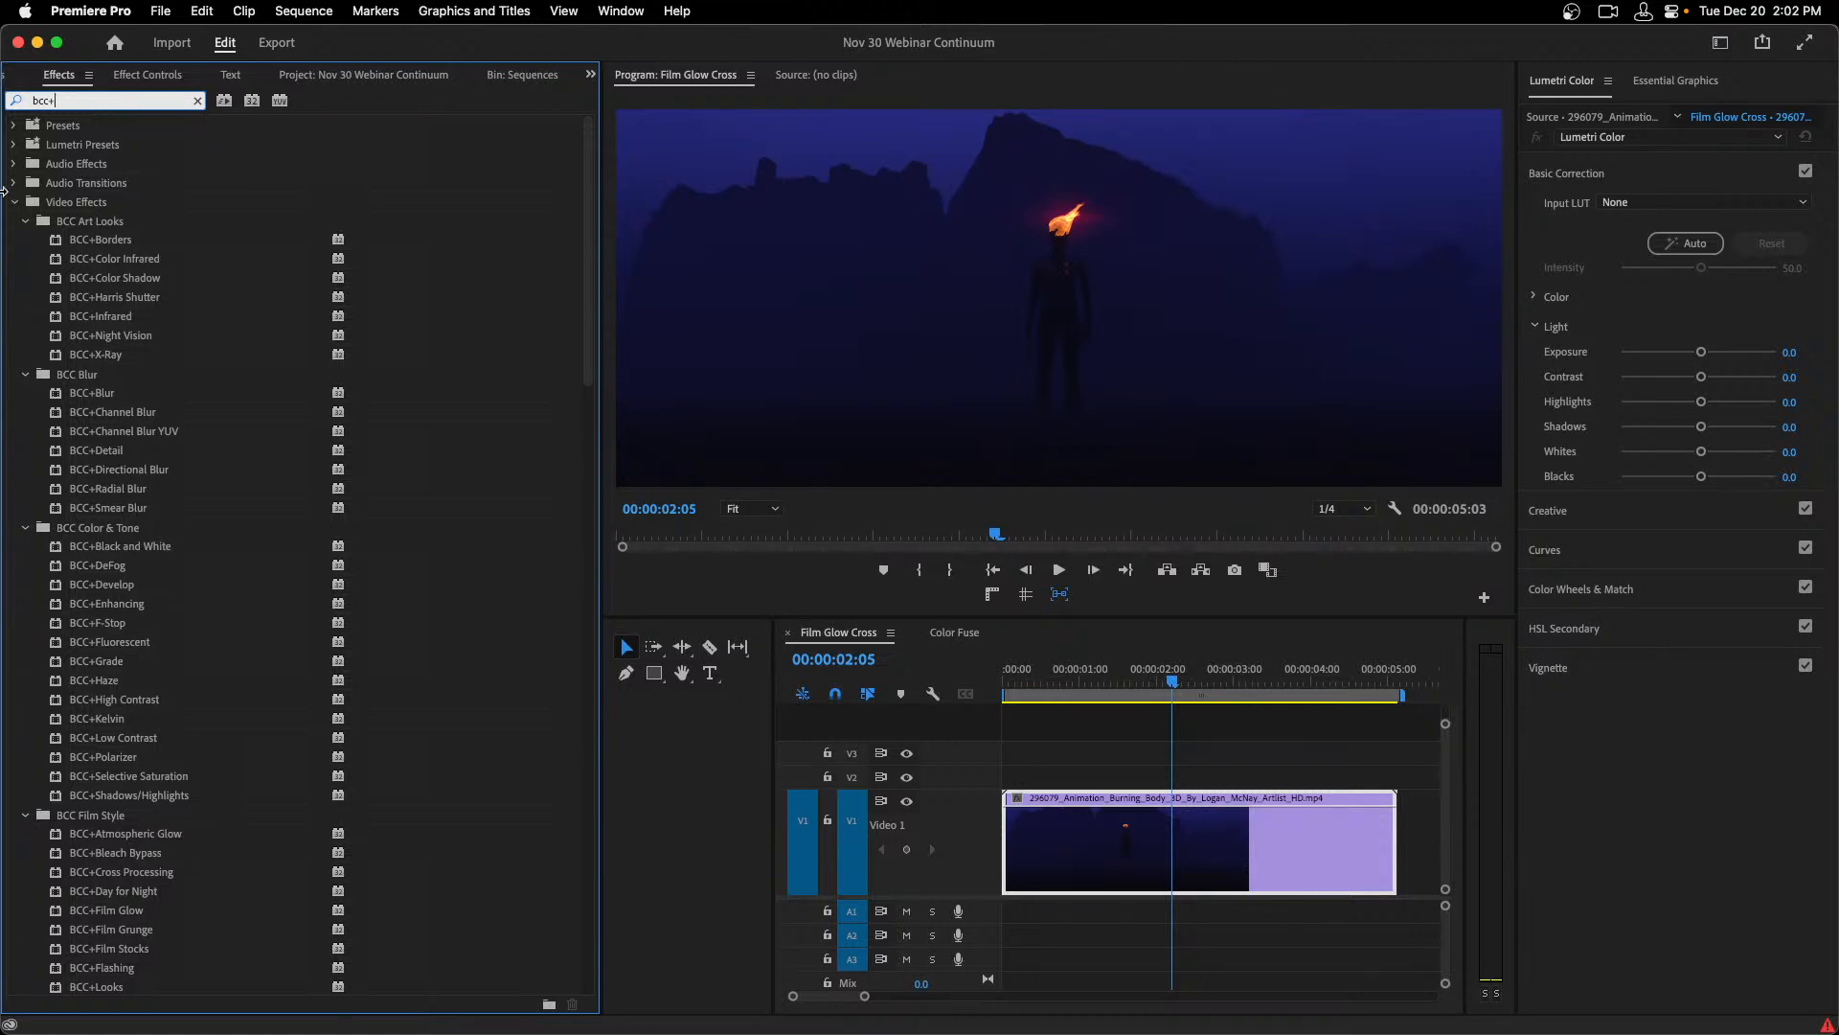
# Apply the BCC+Film Glow effect to the burning-body clip on V1 and open the effect in the FX Editor.
pyautogui.moveTo(586, 311); pyautogui.dragTo(589, 418)
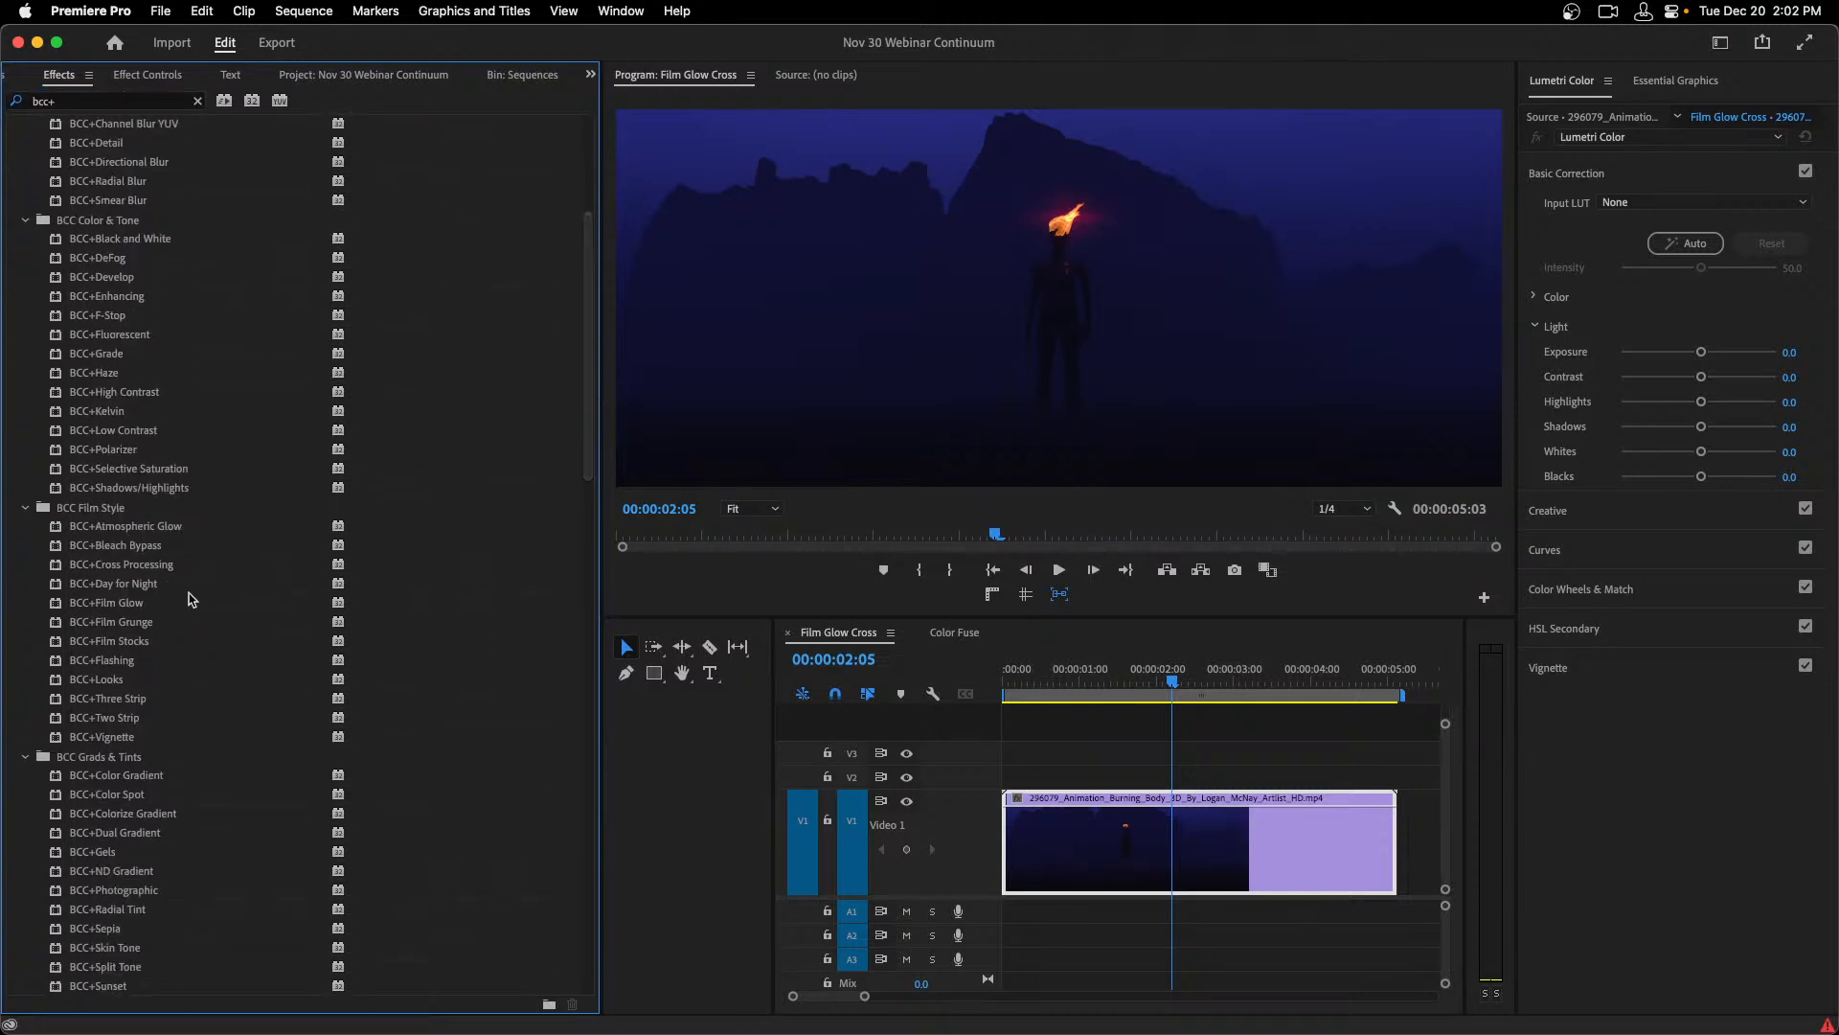
pyautogui.click(131, 611)
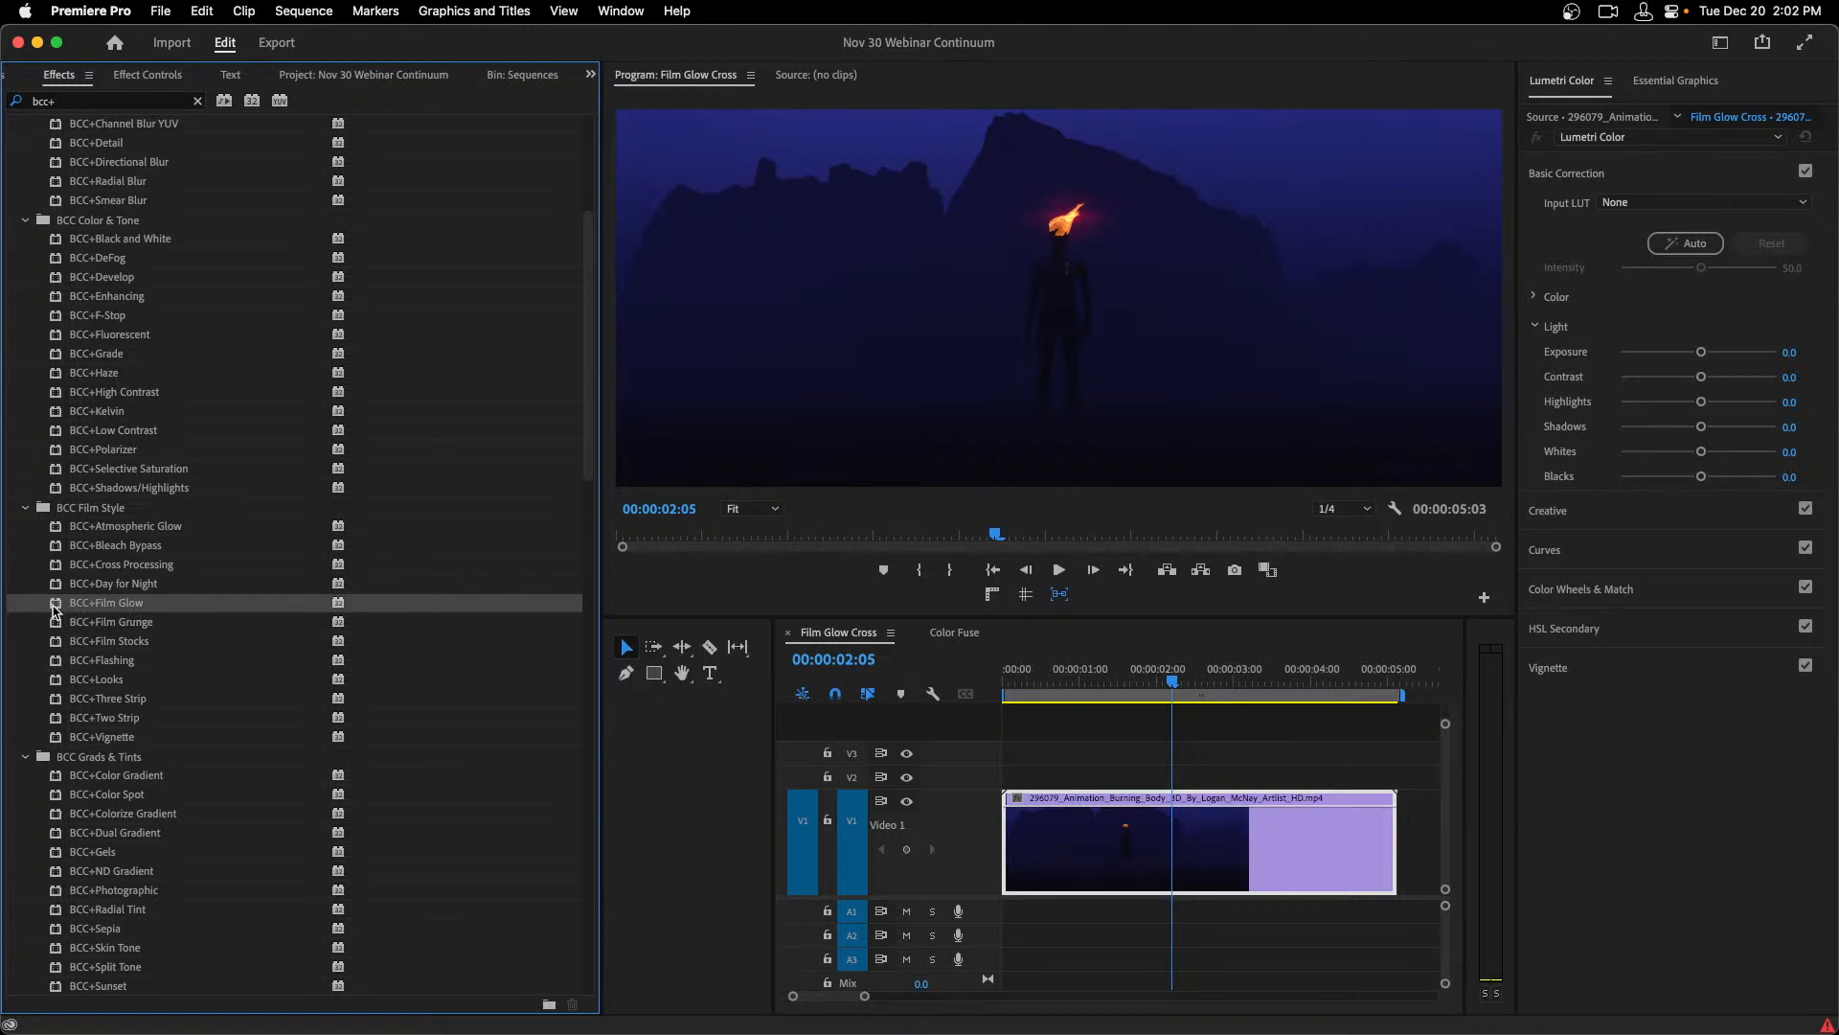
pyautogui.moveTo(55, 609); pyautogui.dragTo(1136, 839)
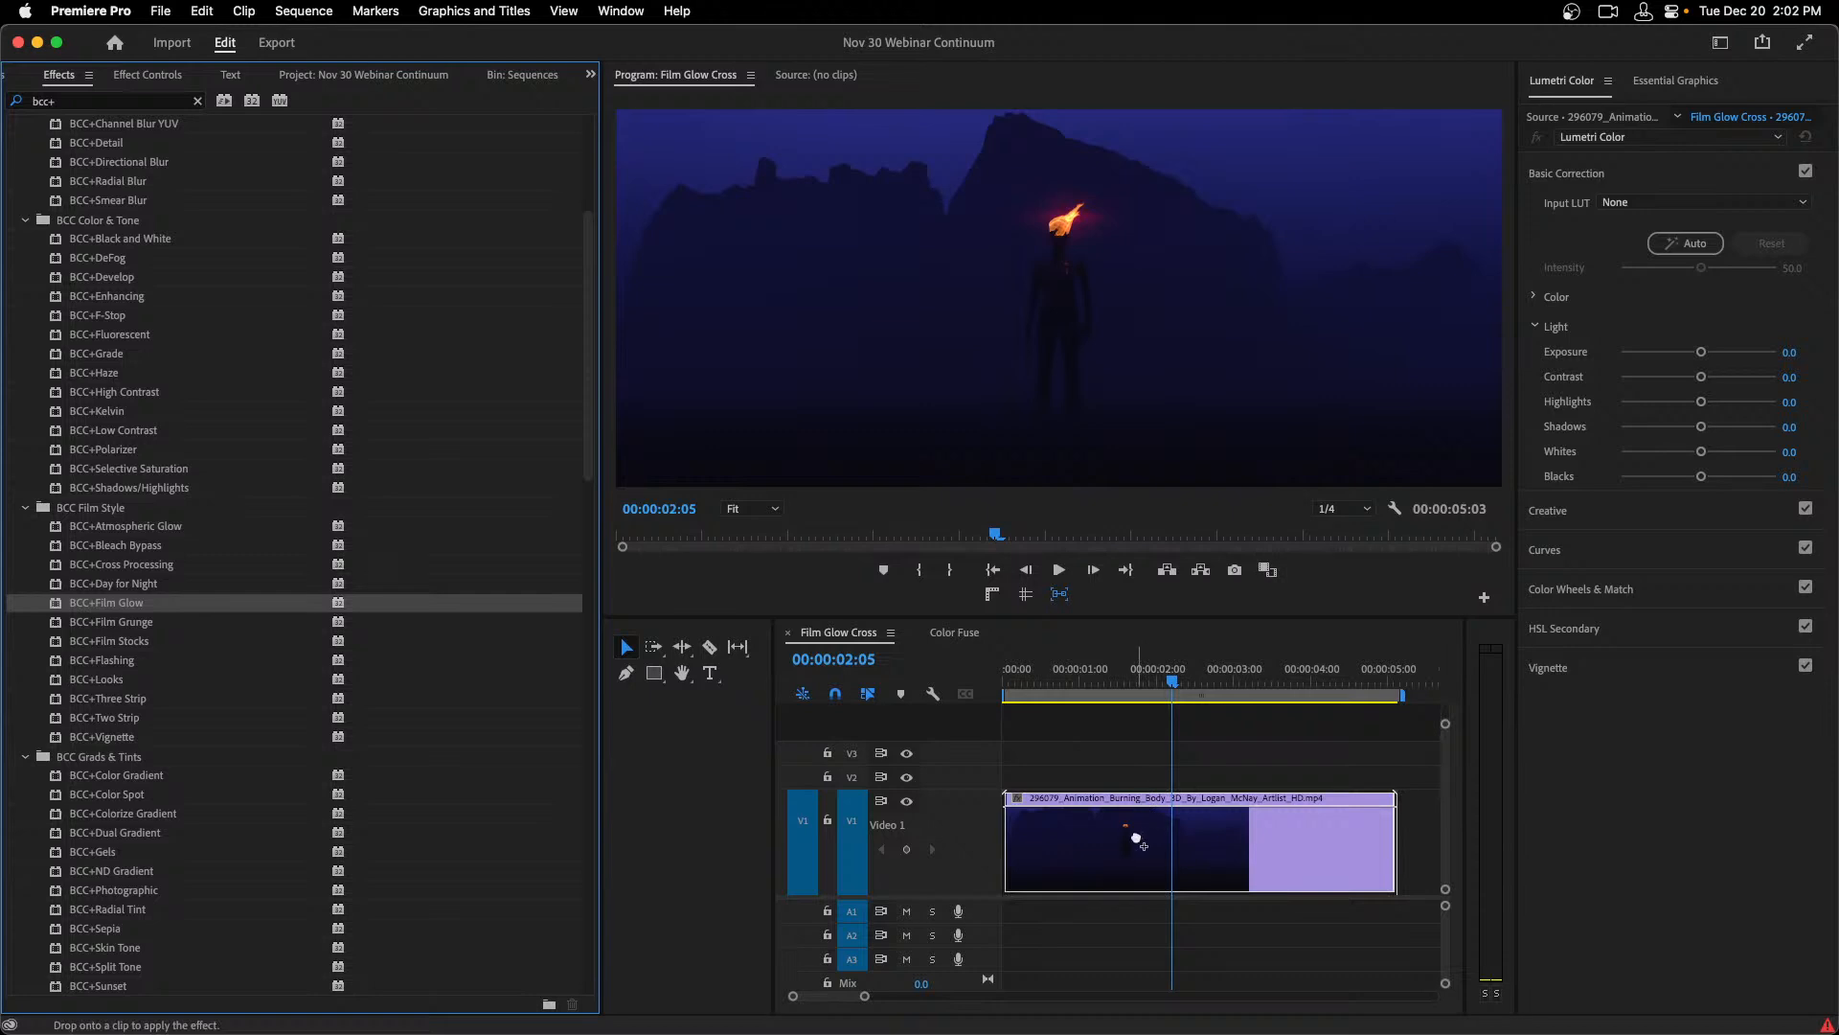
pyautogui.moveTo(1140, 843); pyautogui.dragTo(1140, 843)
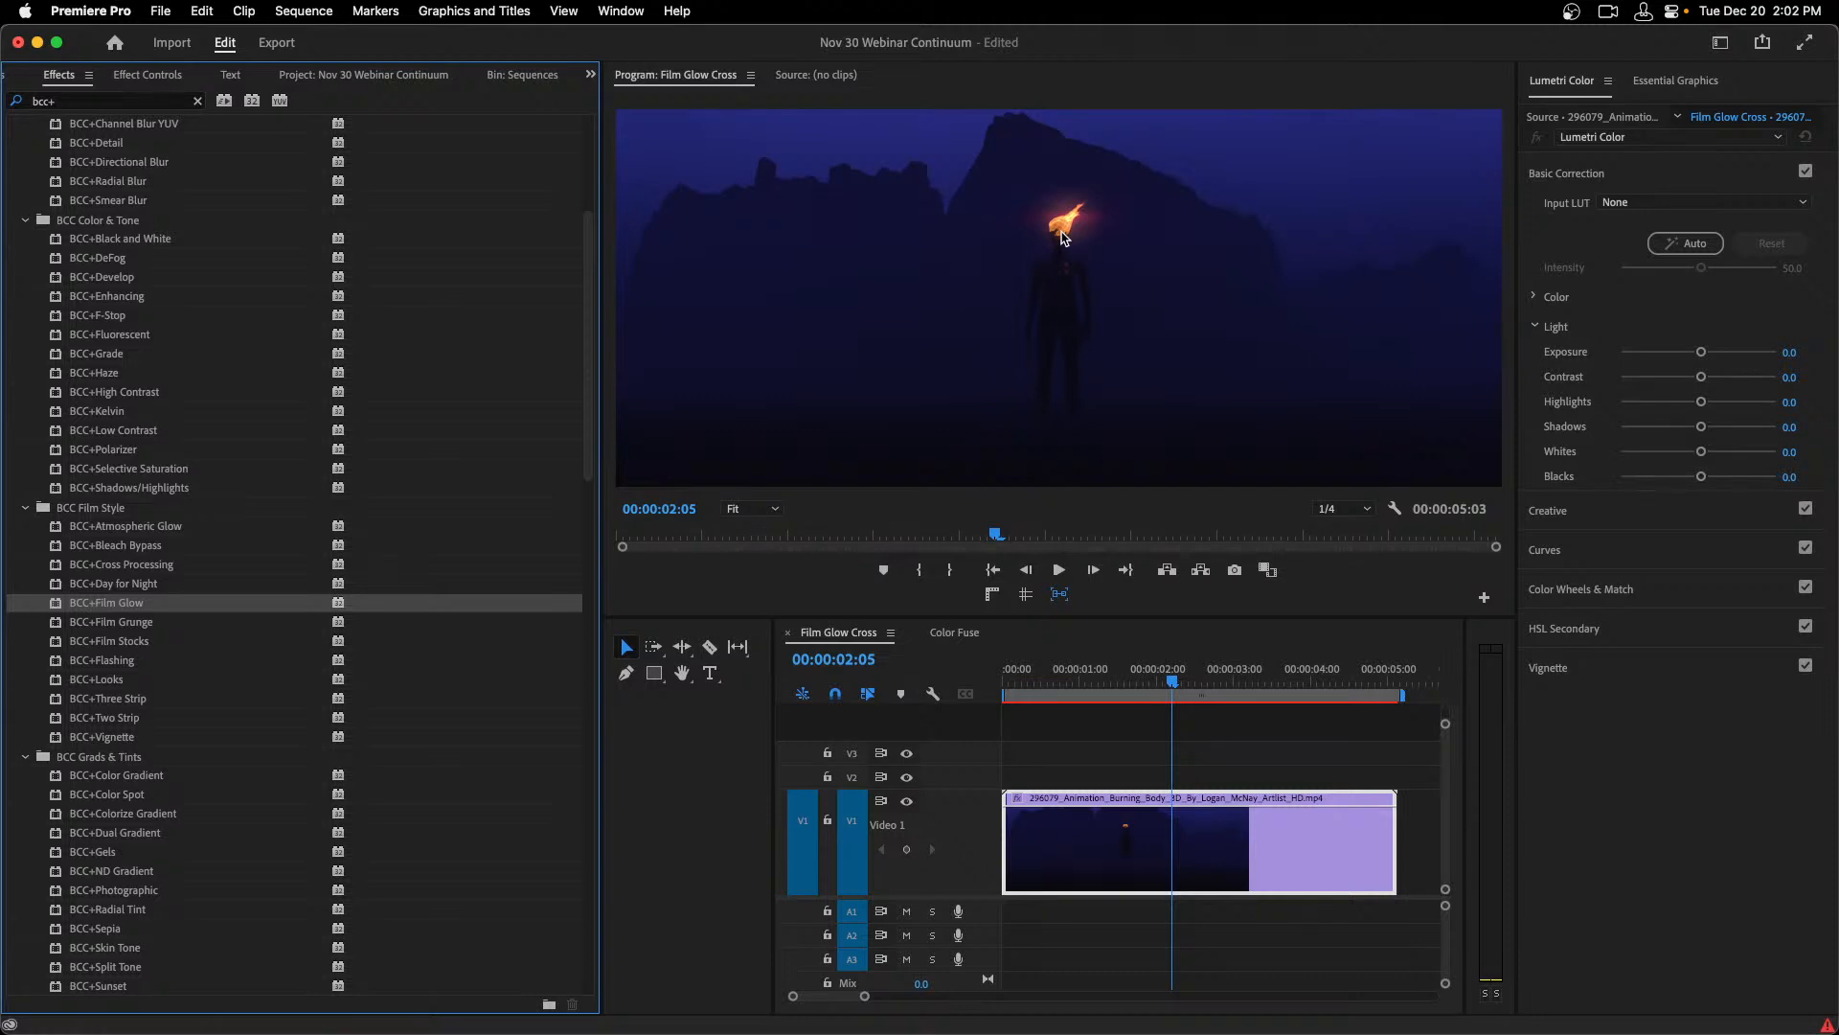
pyautogui.hotkey('shift', '5')
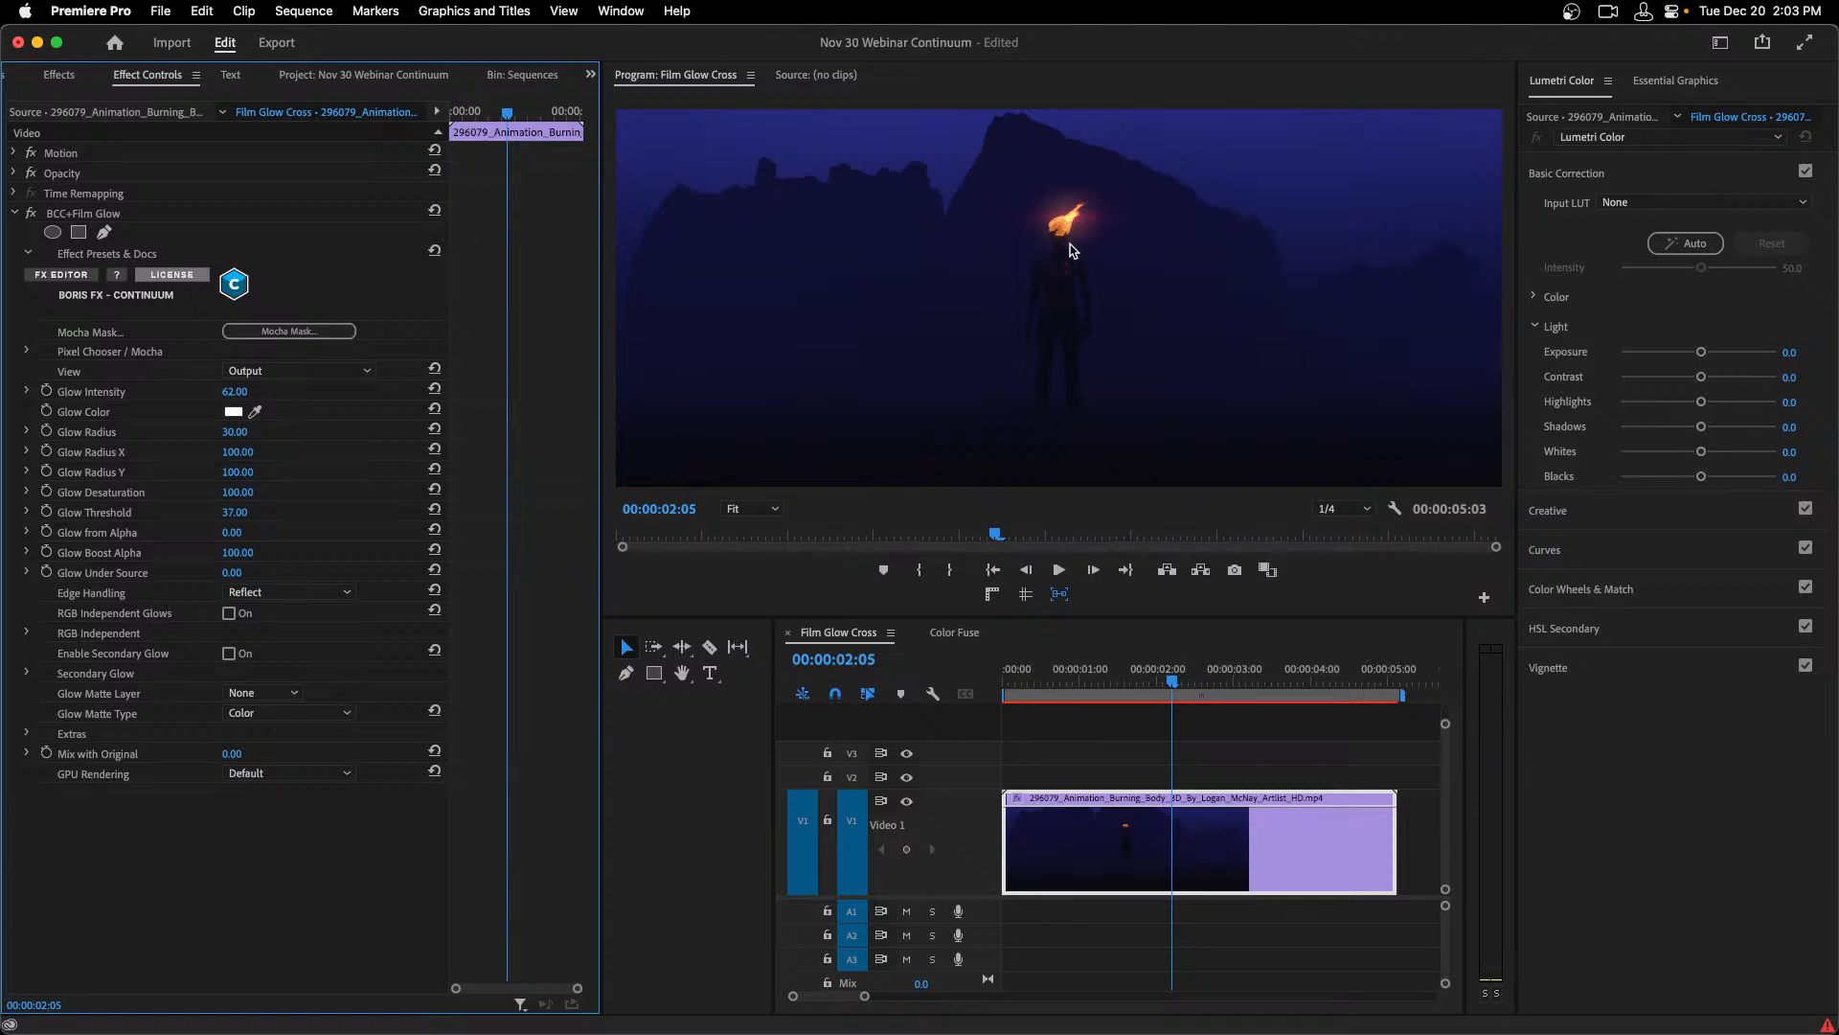
pyautogui.click(69, 281)
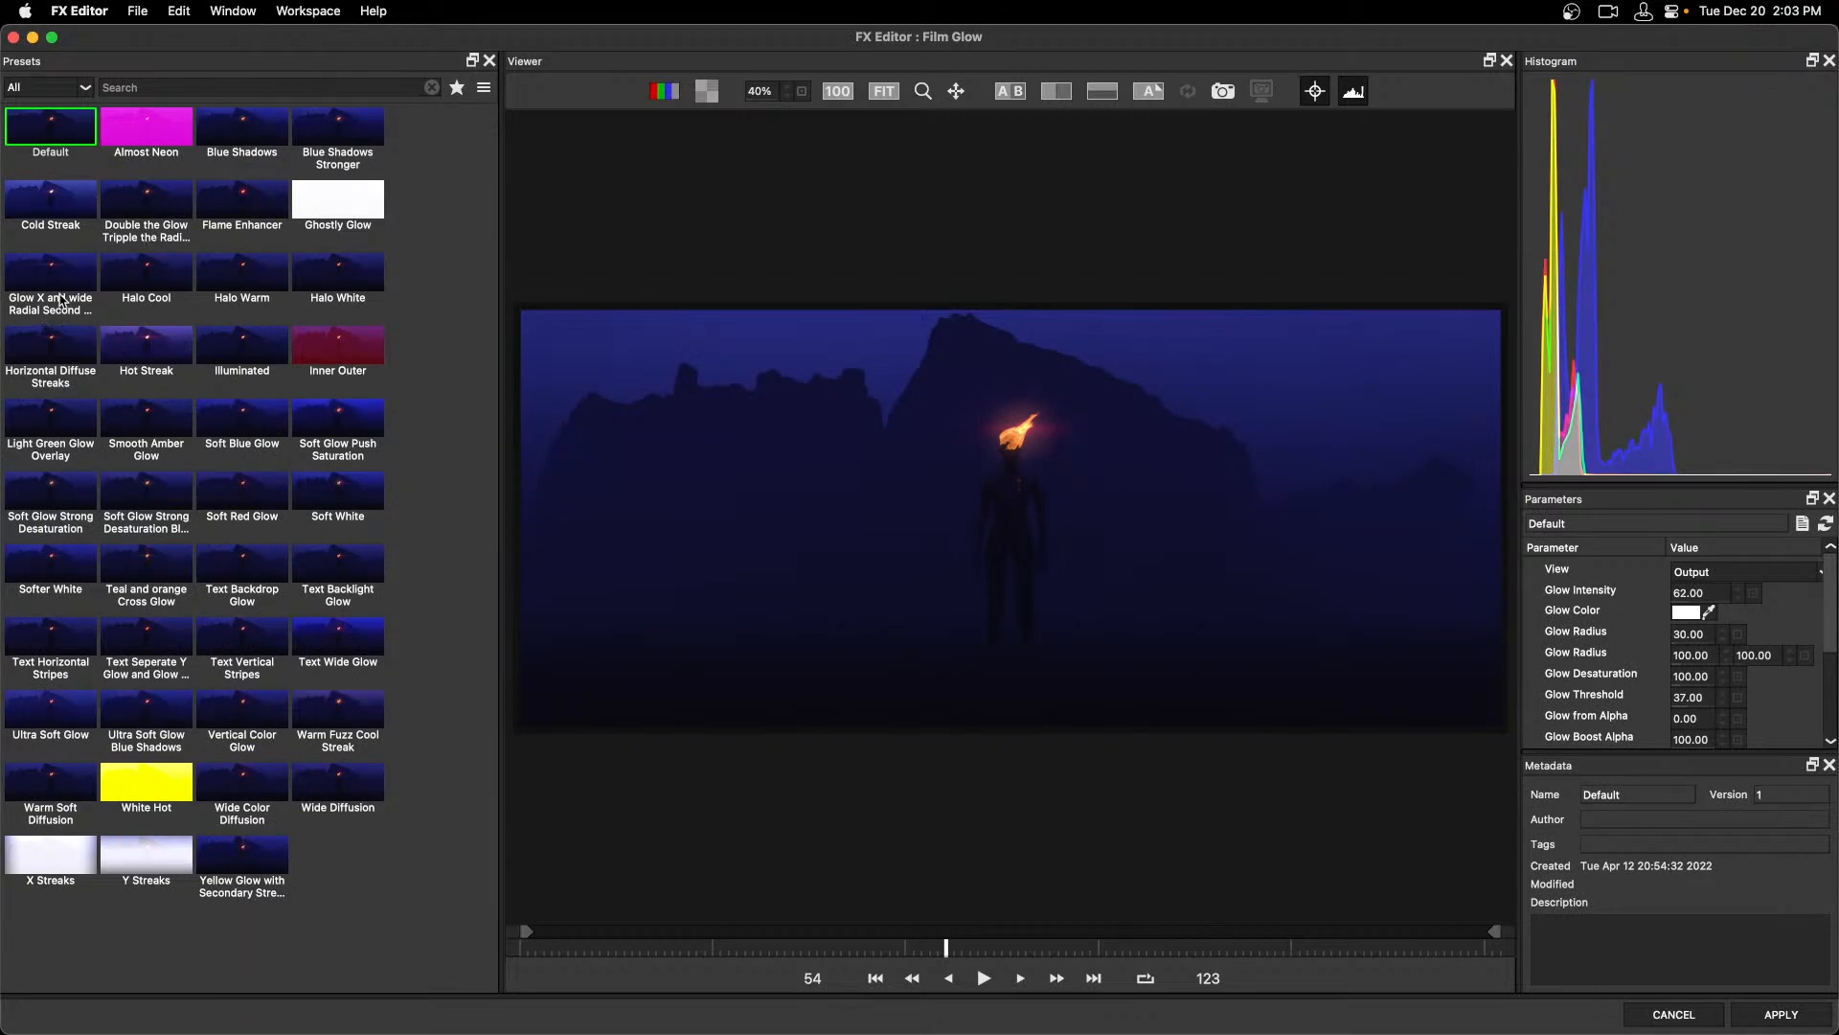
# Preview Film Glow presets such as Hot Streak, Soft Red Glow, Text Backlight Glow, Text Vertical Stripes and Text Horizontal Stripes on the clip.
pyautogui.click(149, 353)
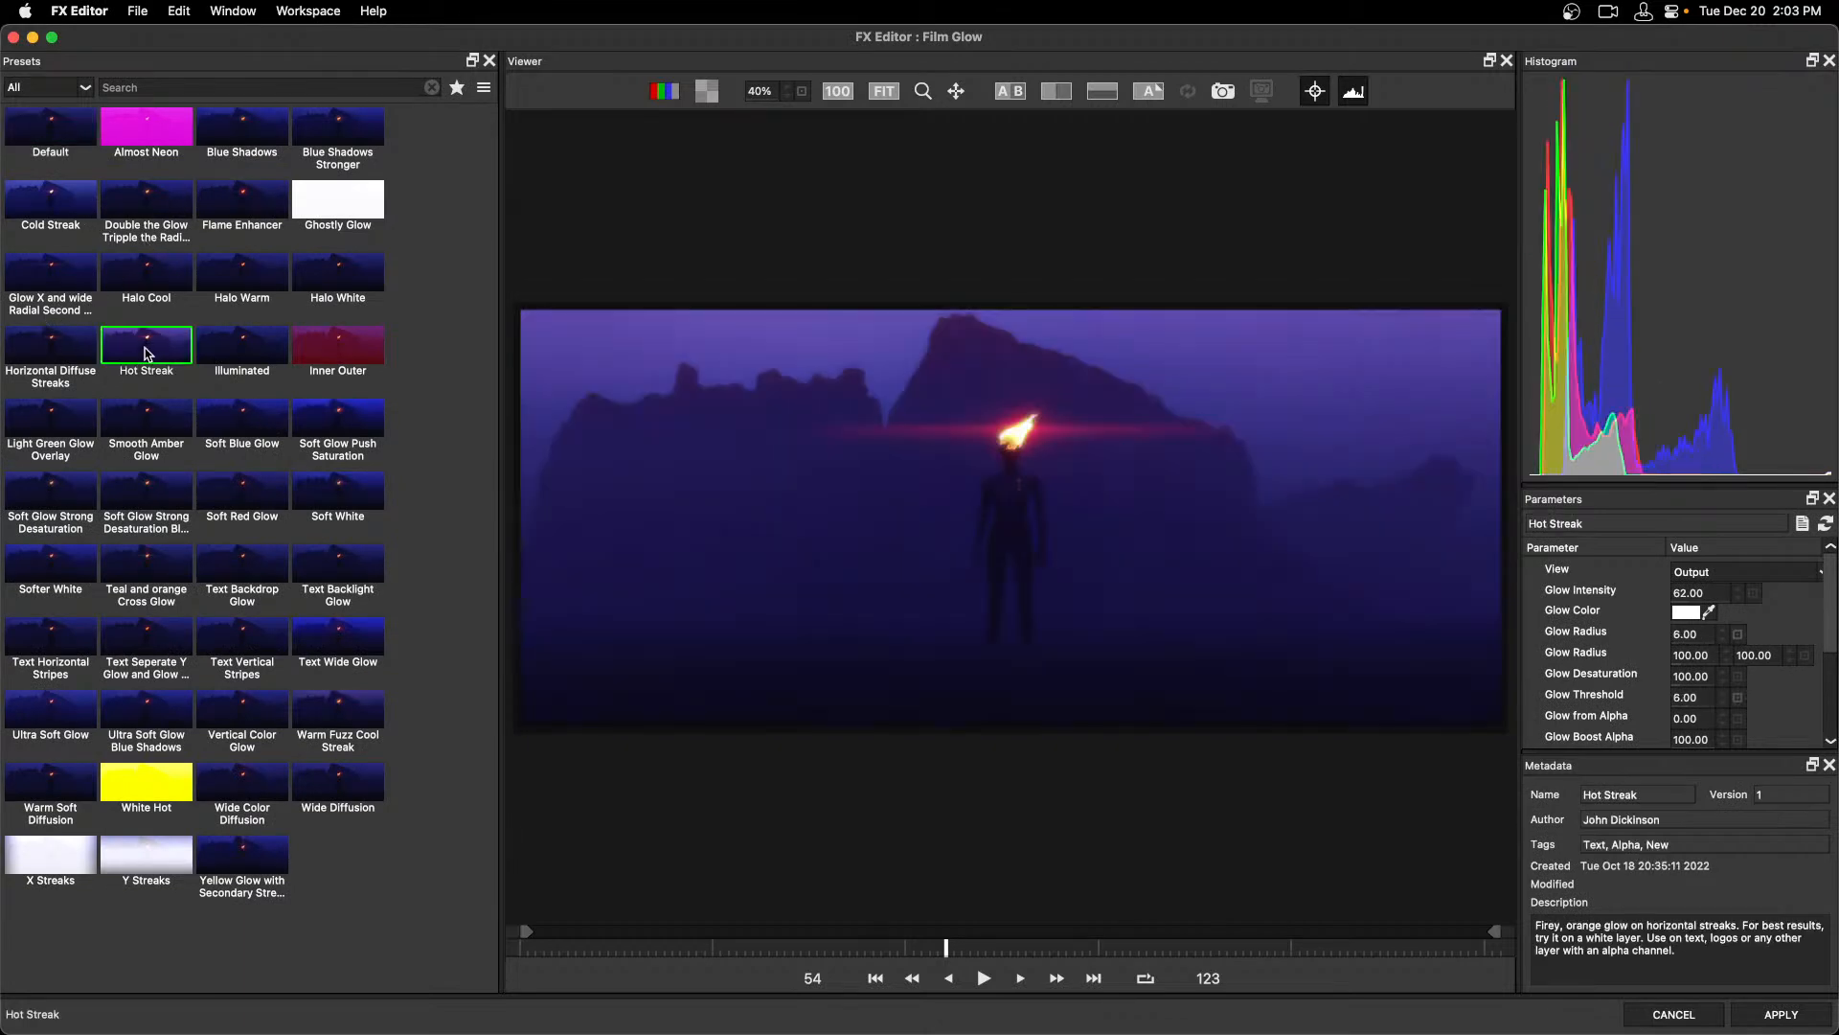
pyautogui.click(266, 500)
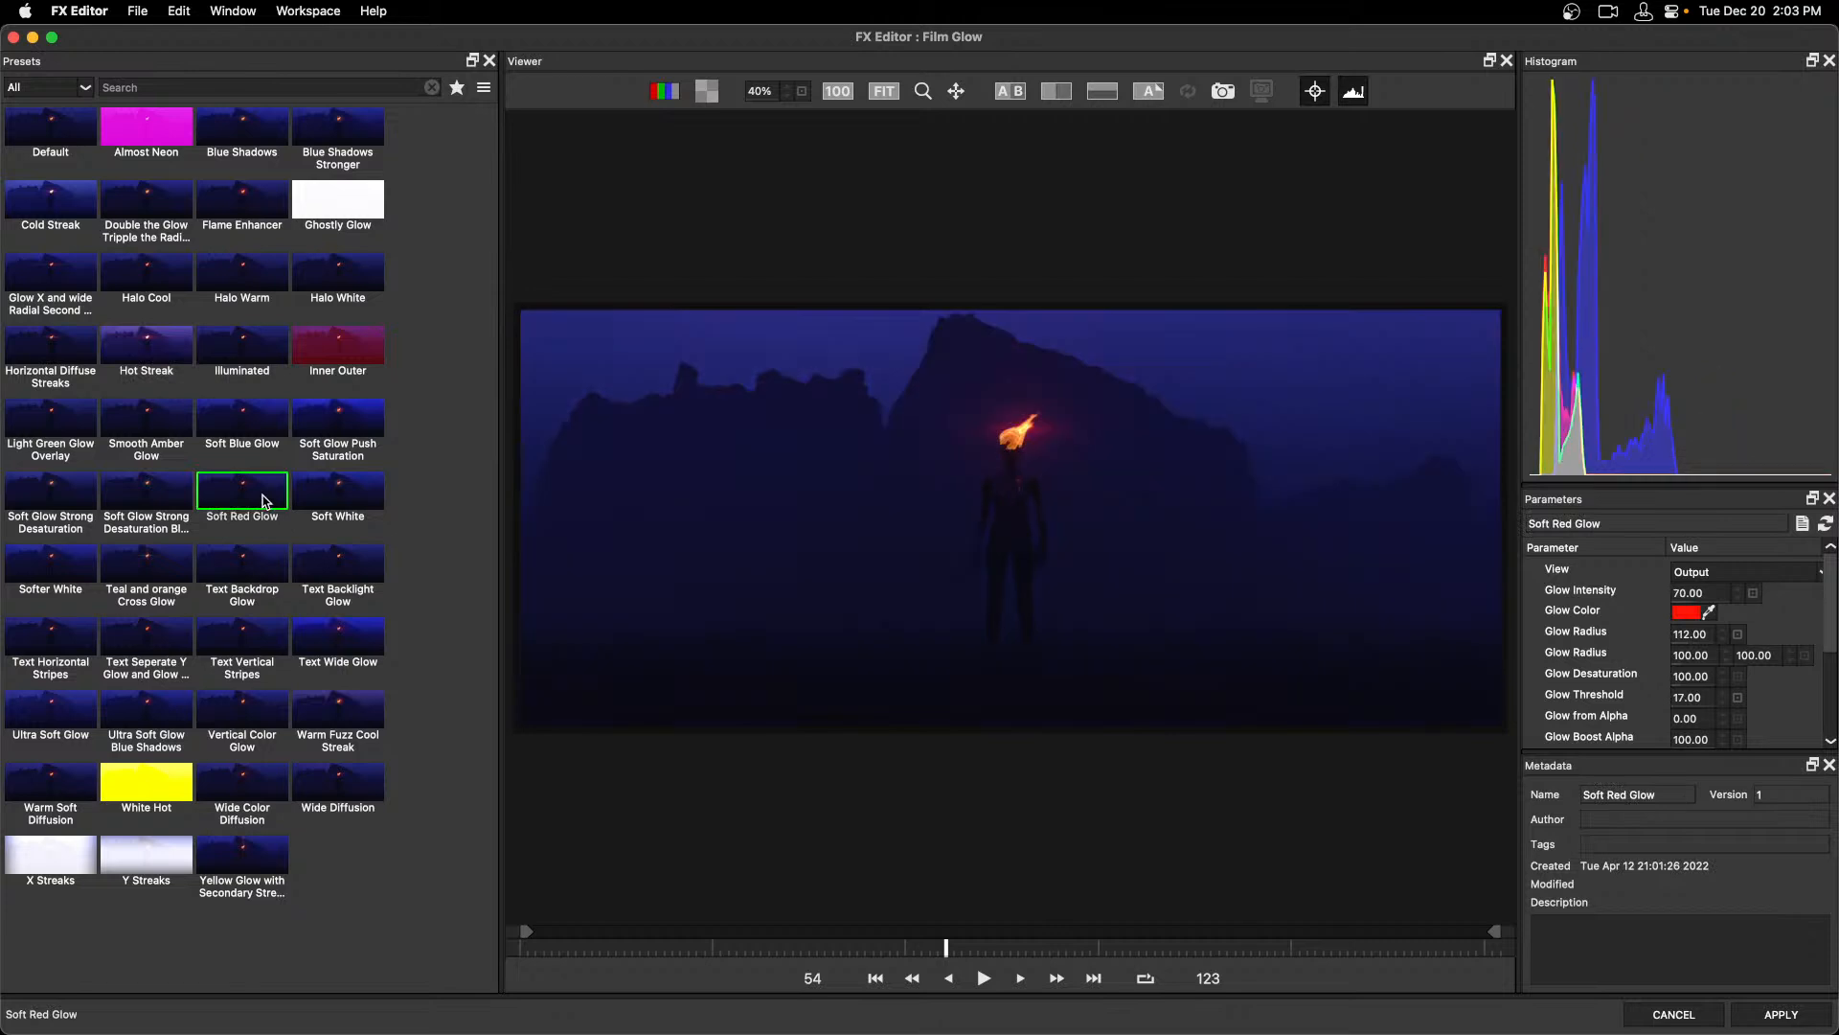
pyautogui.click(333, 503)
pyautogui.click(333, 579)
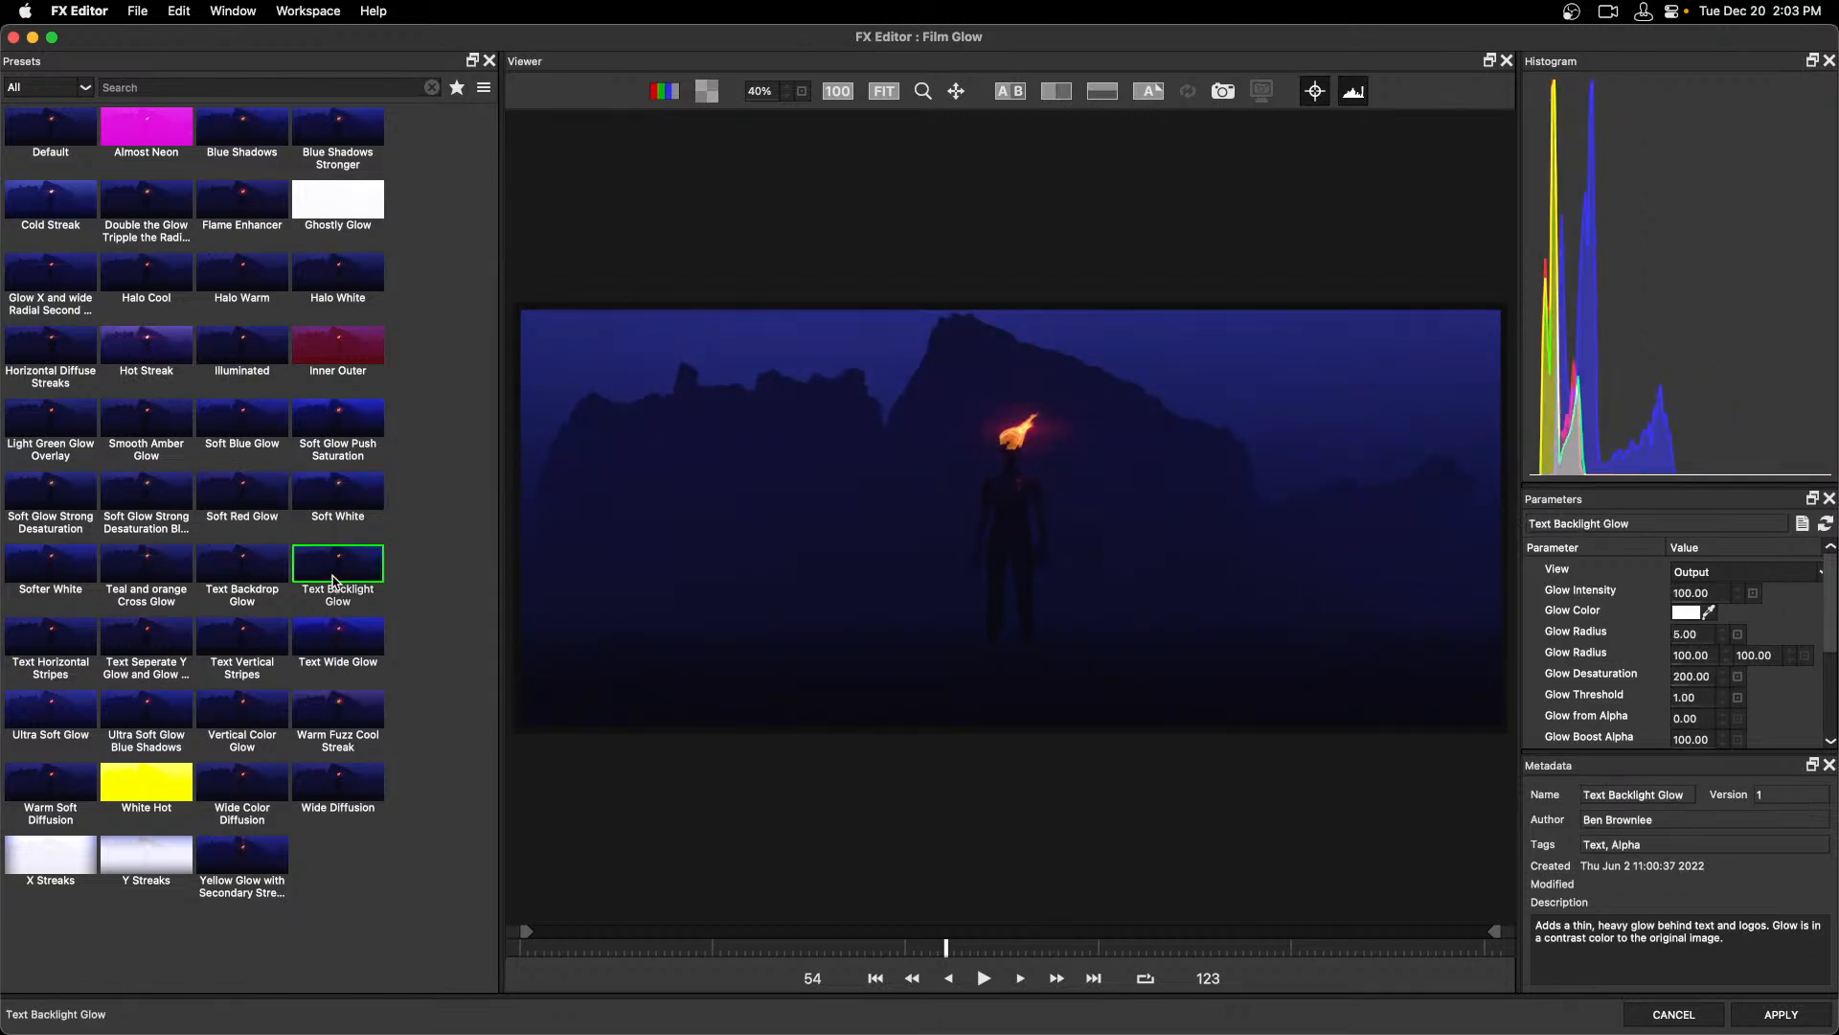
pyautogui.click(337, 634)
pyautogui.click(250, 642)
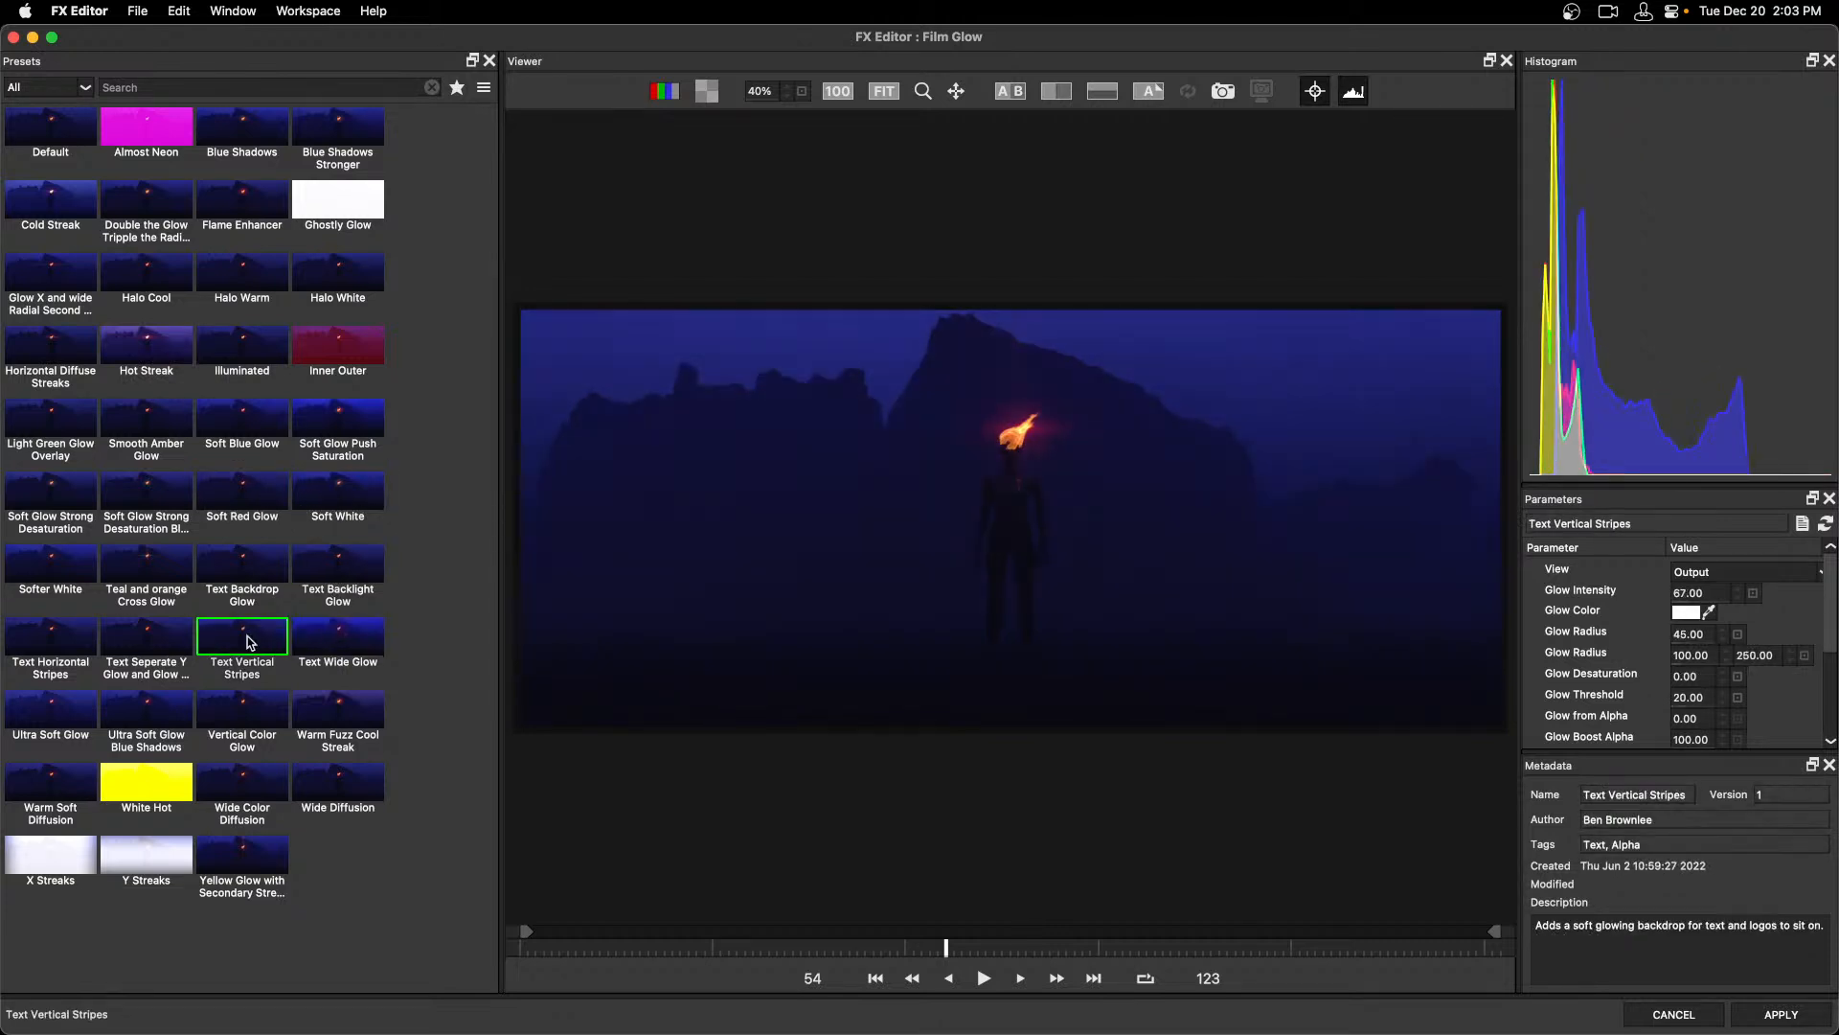
pyautogui.click(172, 630)
pyautogui.click(69, 629)
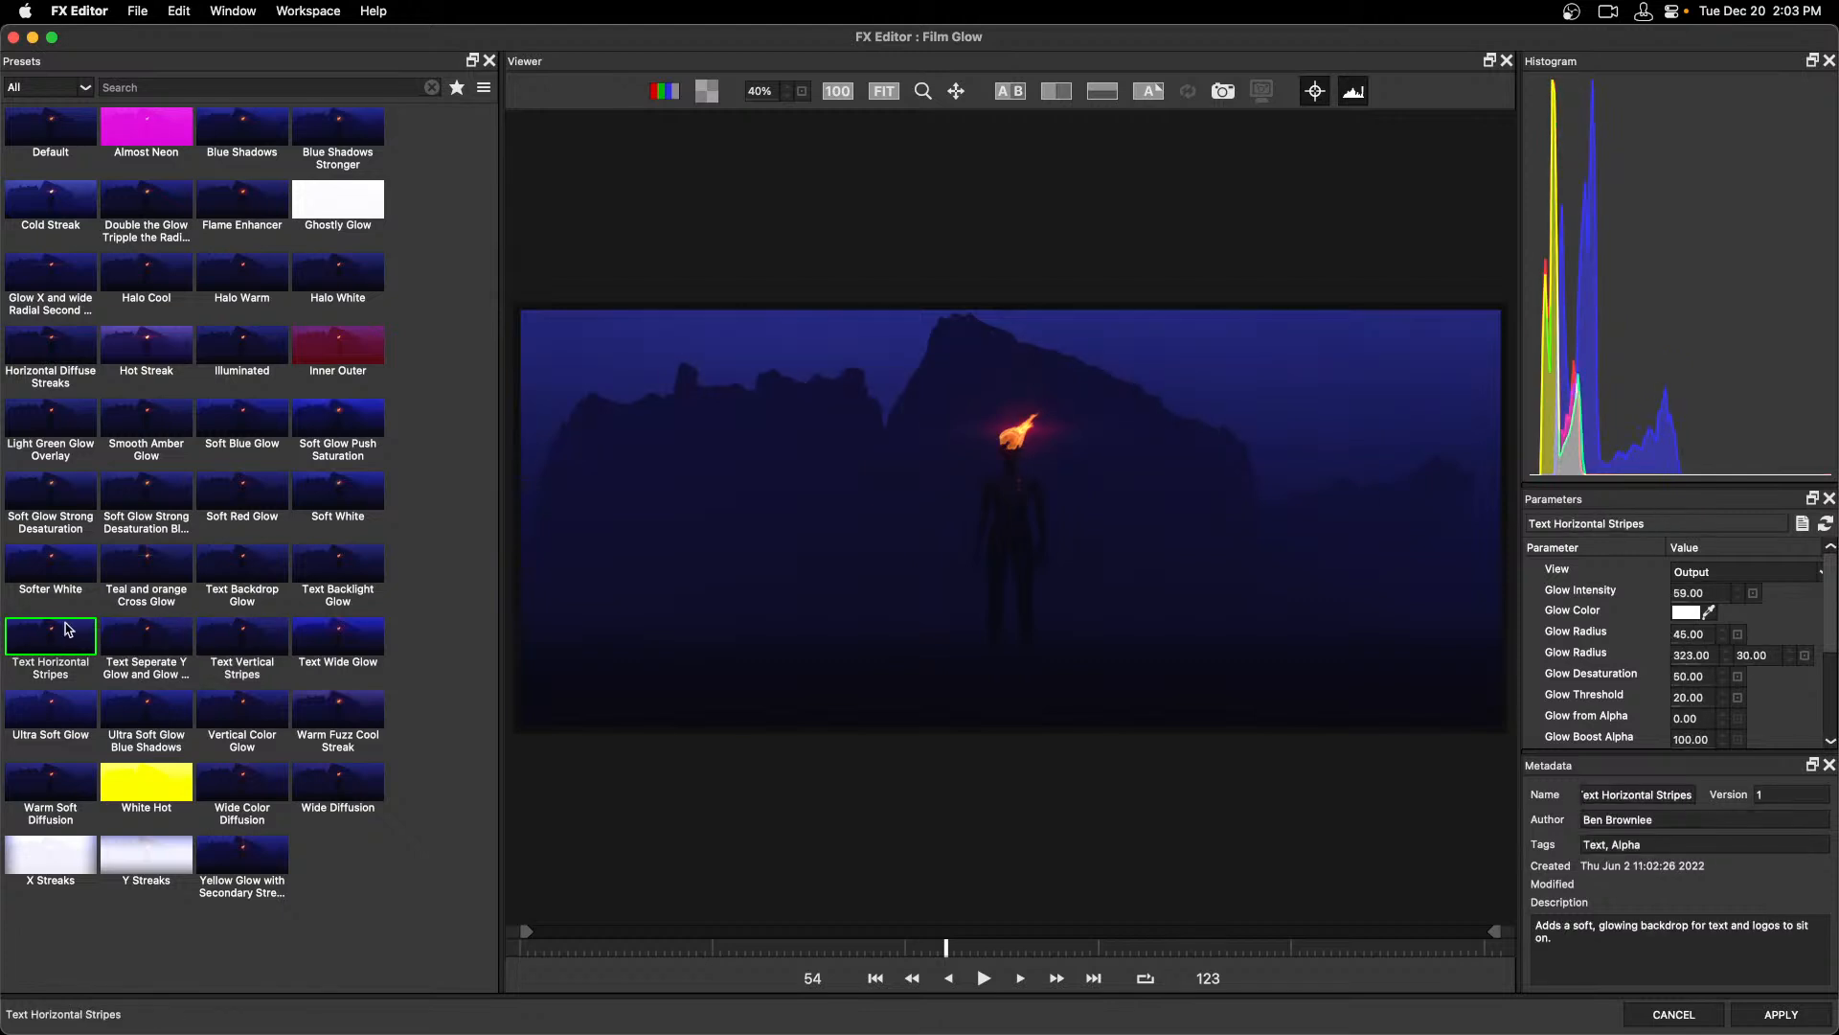
# Filter the presets to the New category, compare Halo White and Warm Fuzz Cool Streak, and choose Hot Streak.
pyautogui.click(55, 91)
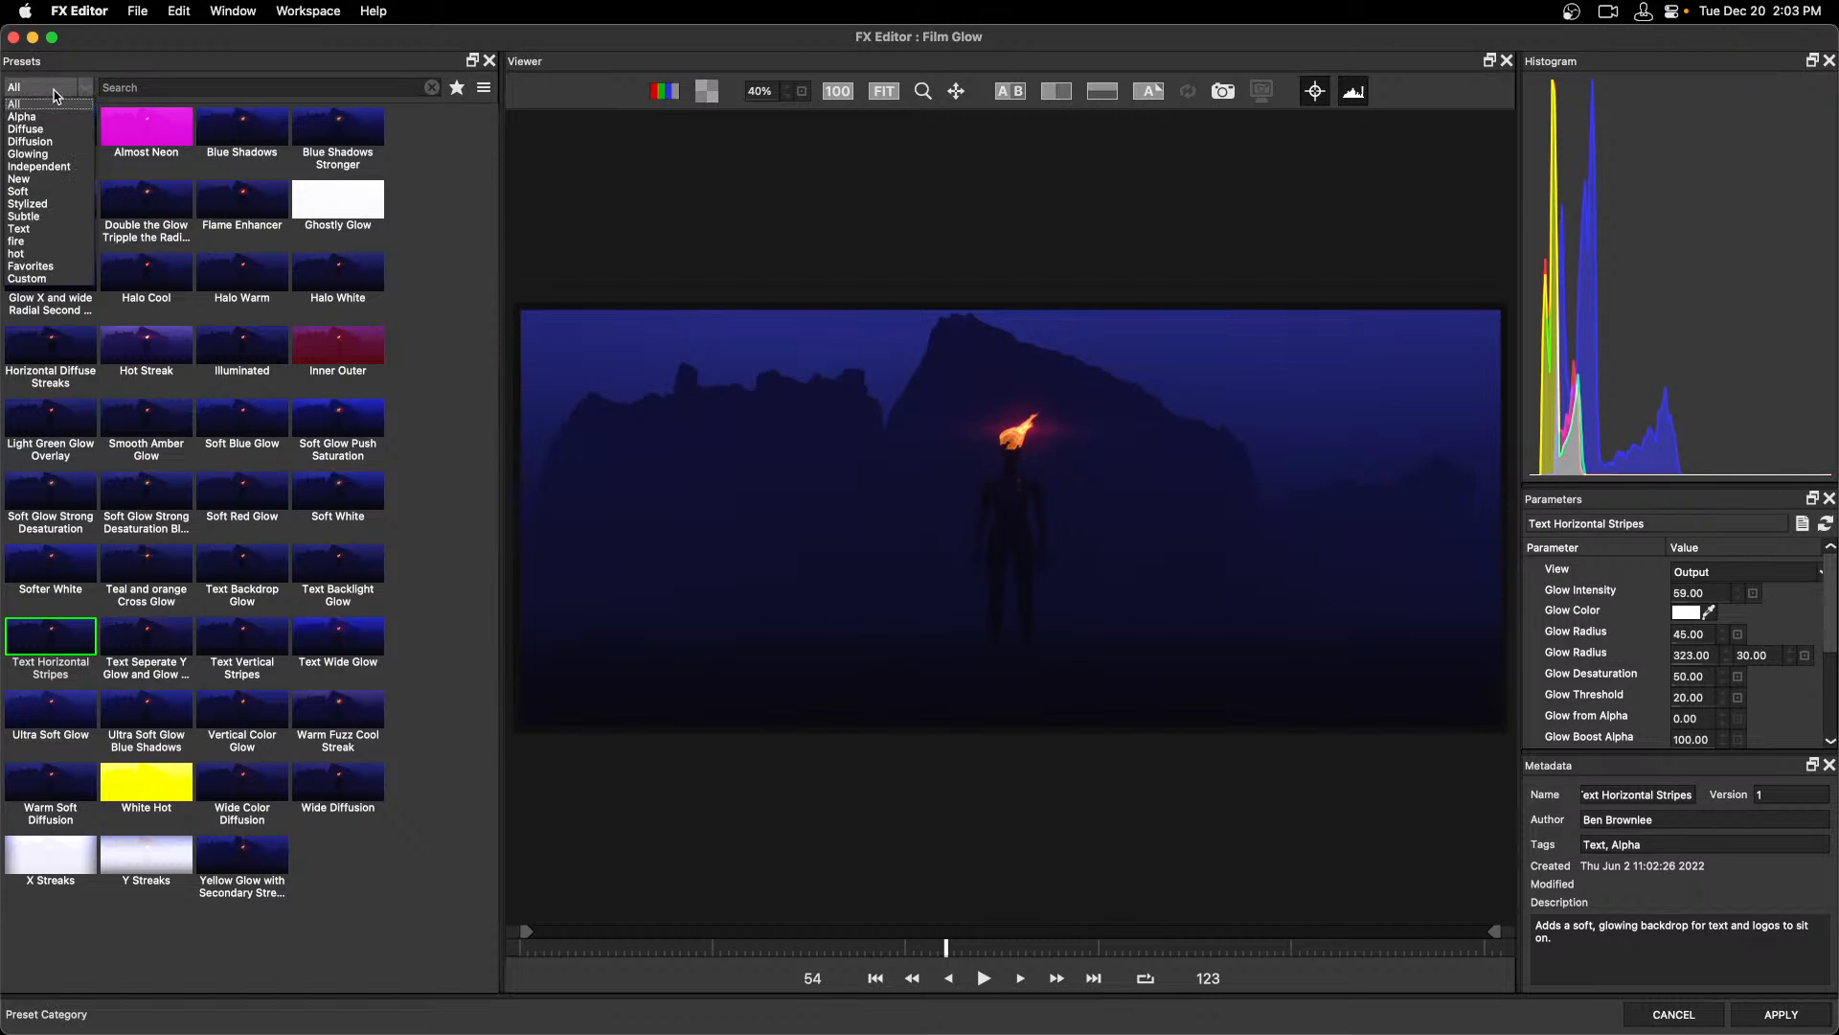
pyautogui.click(19, 179)
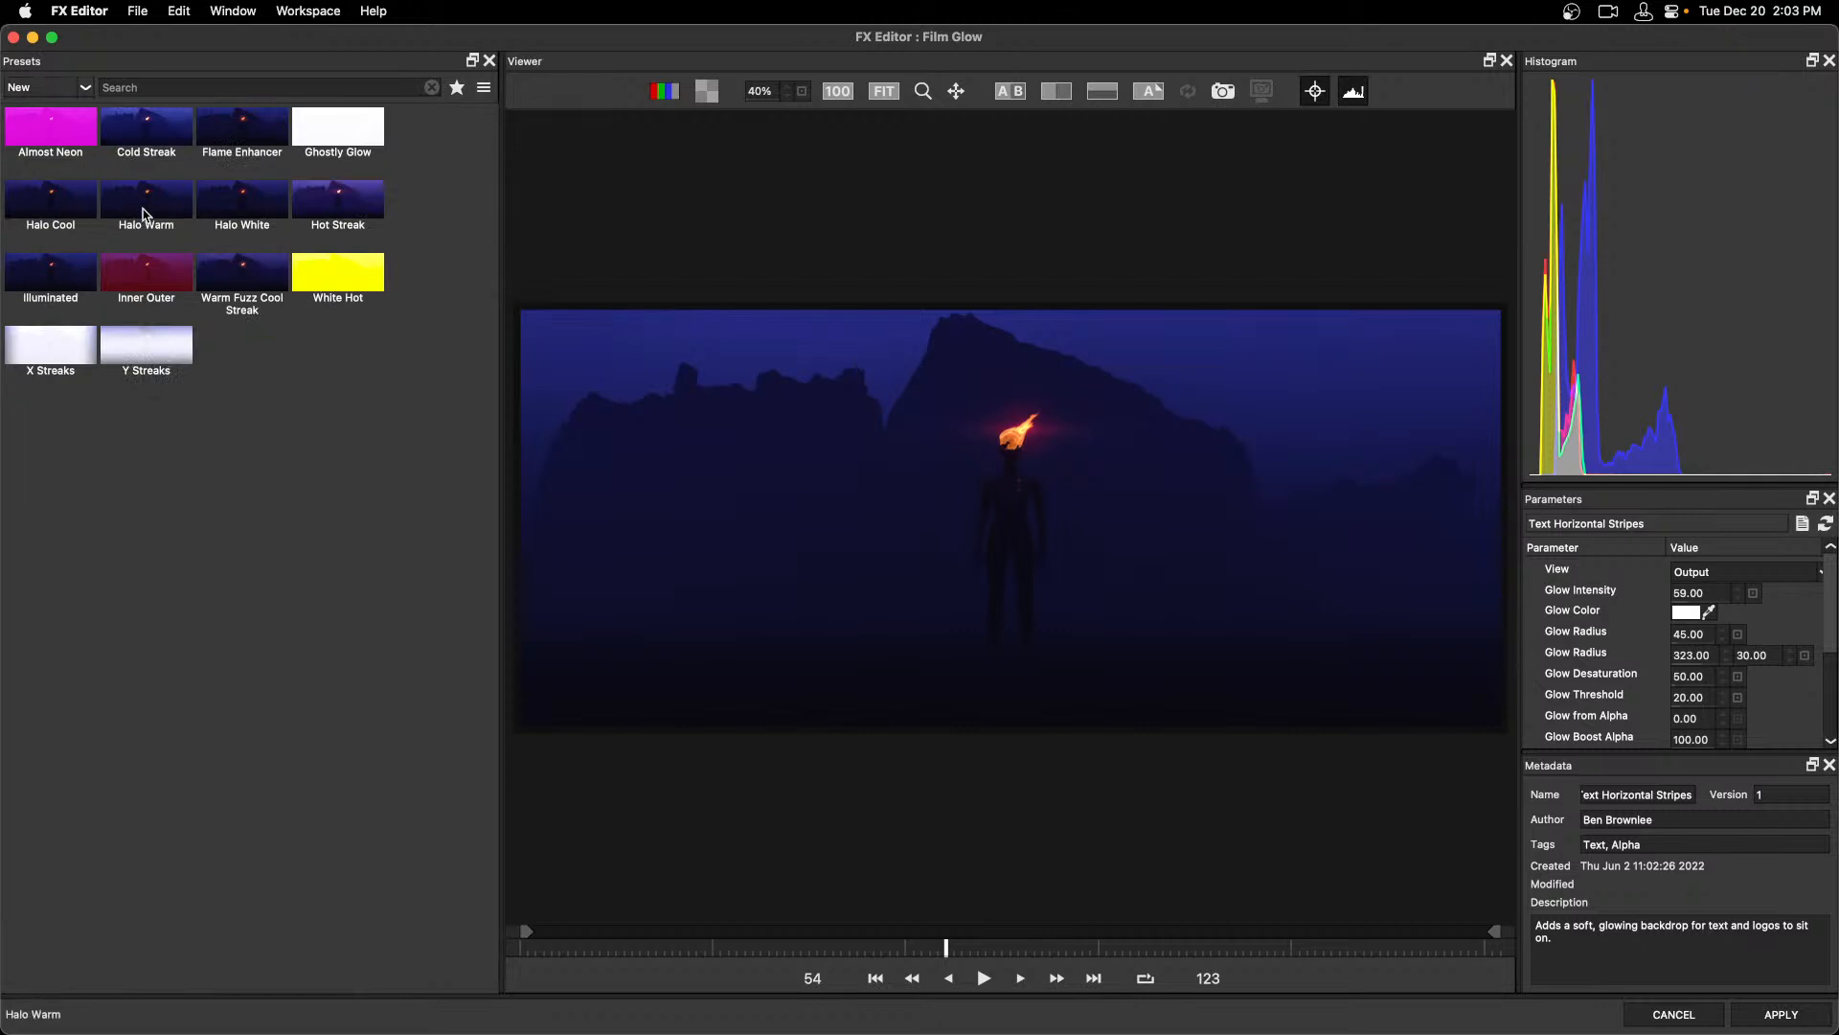
pyautogui.click(233, 209)
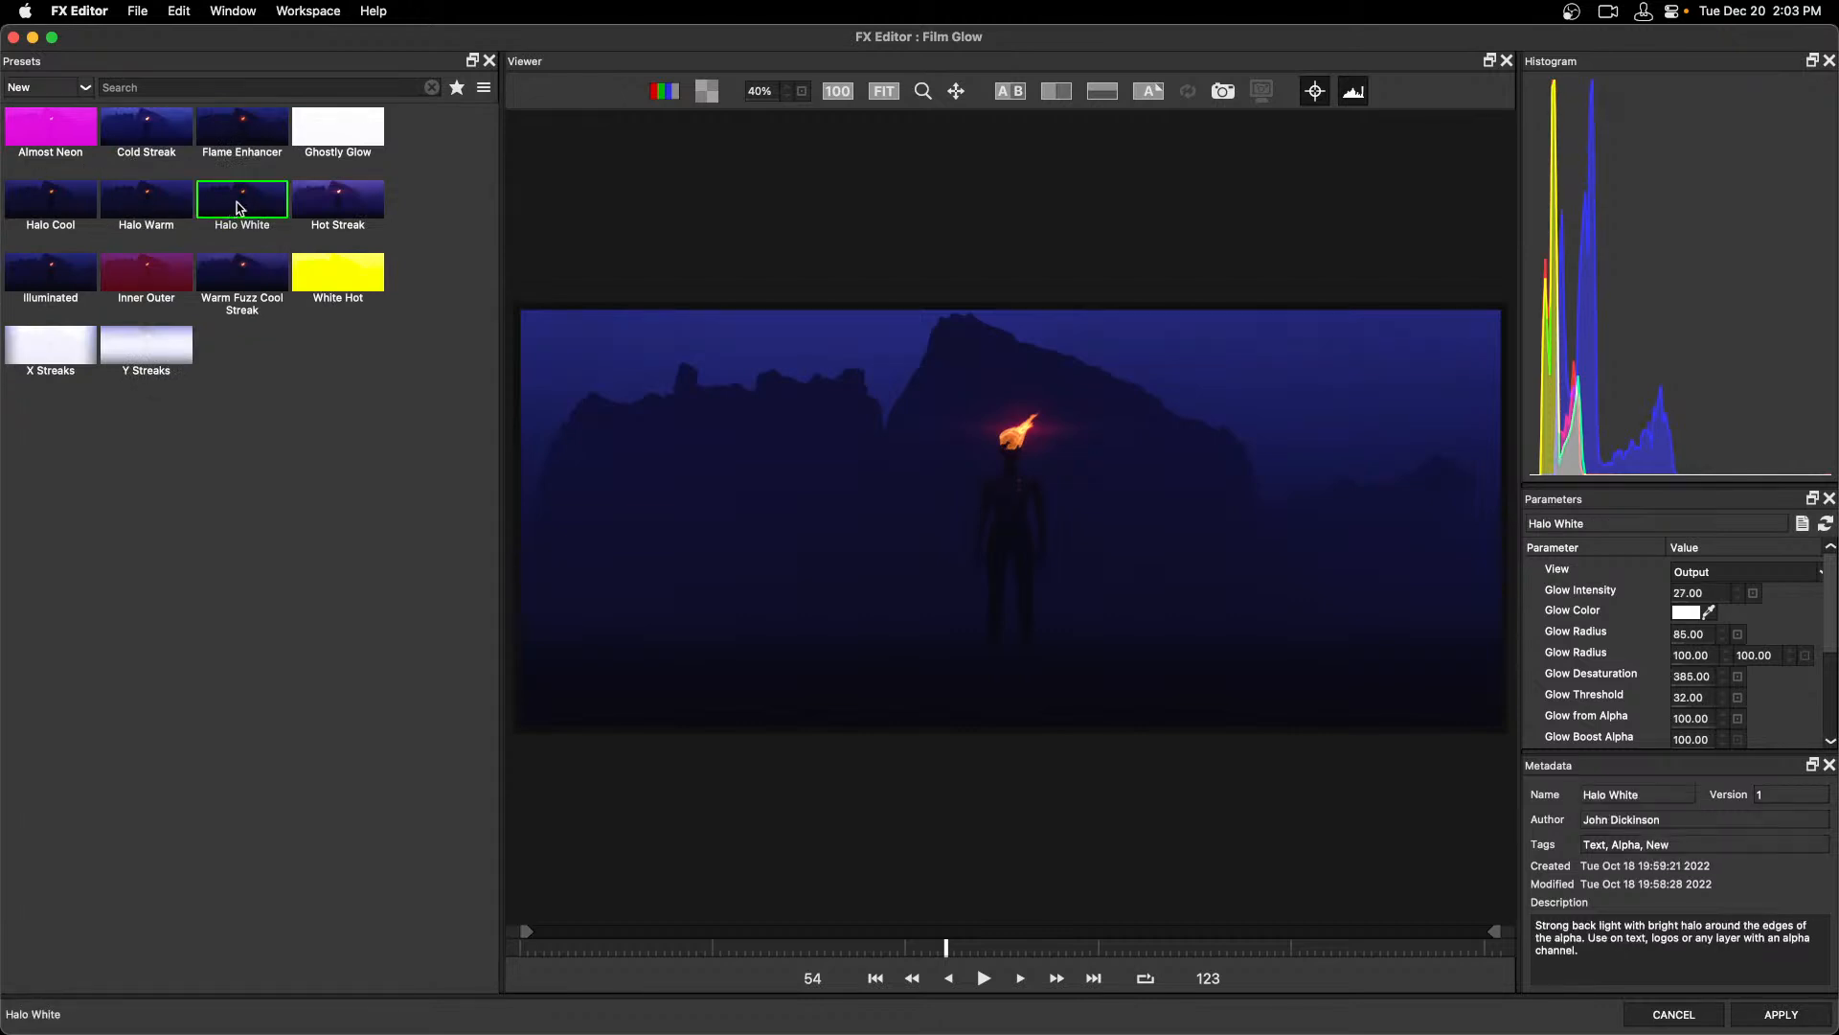
pyautogui.click(337, 199)
pyautogui.click(242, 281)
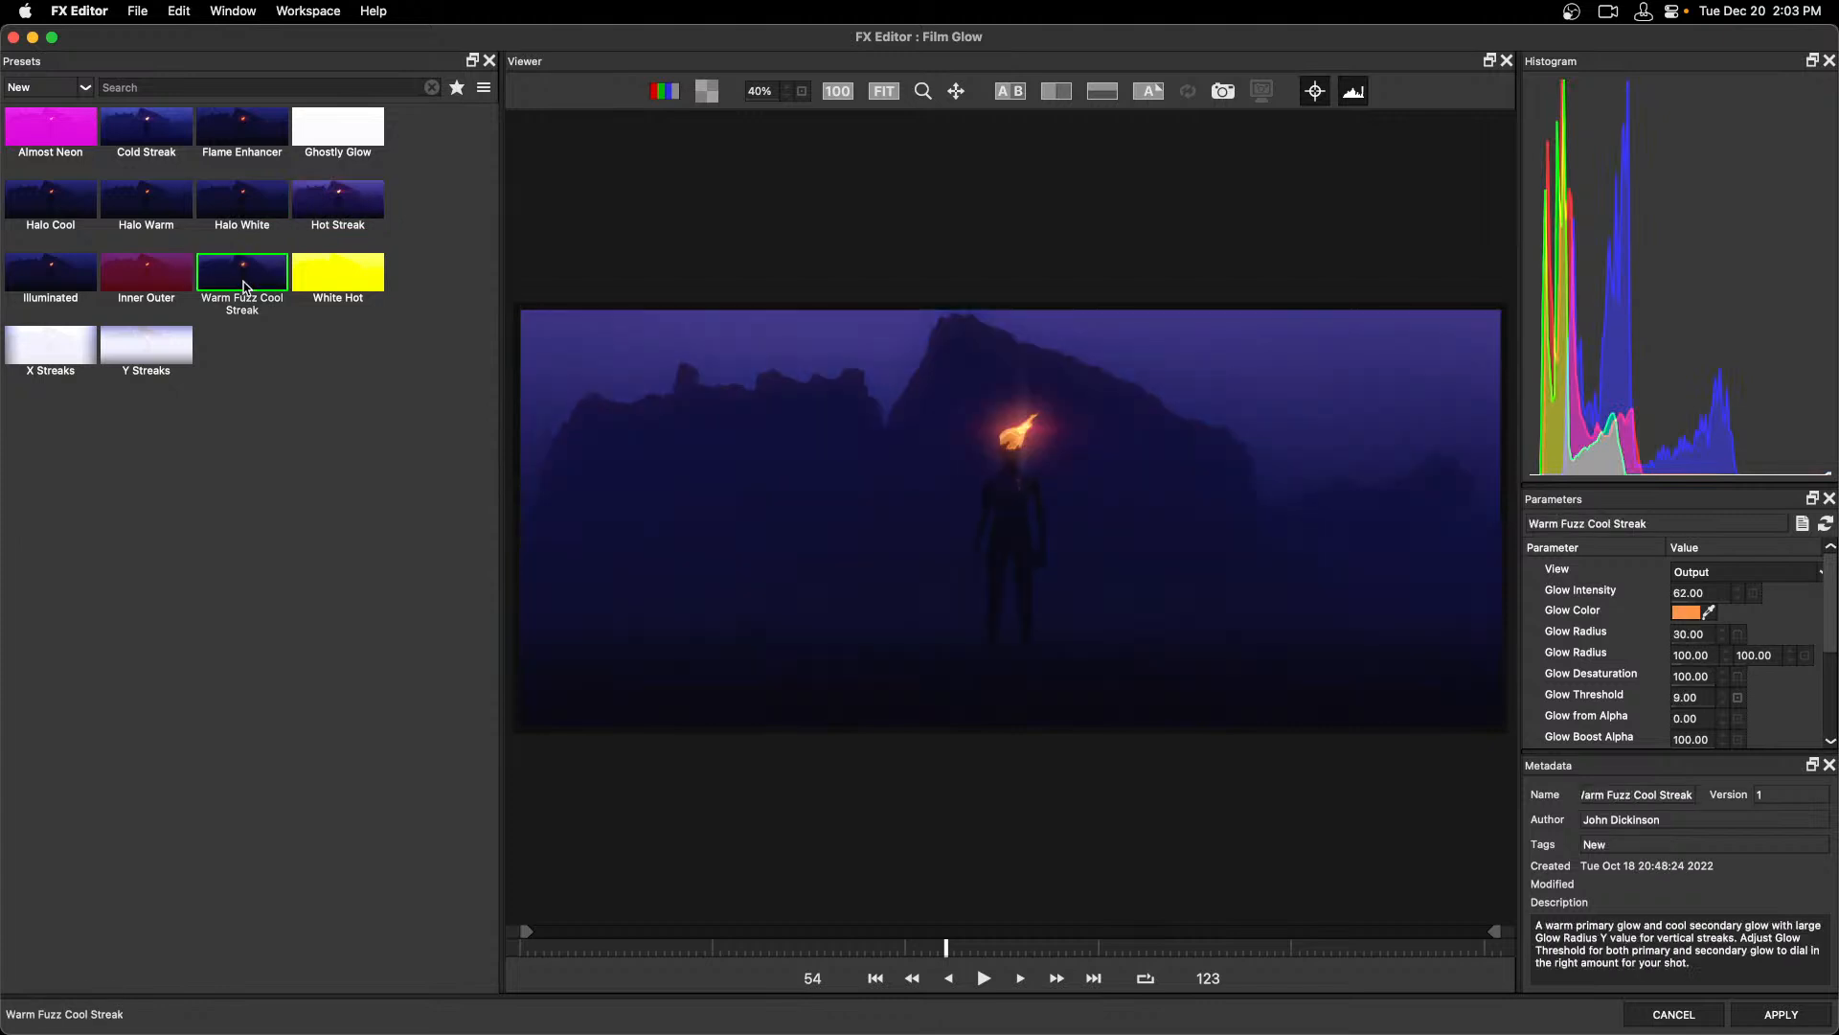
pyautogui.click(247, 203)
pyautogui.click(345, 207)
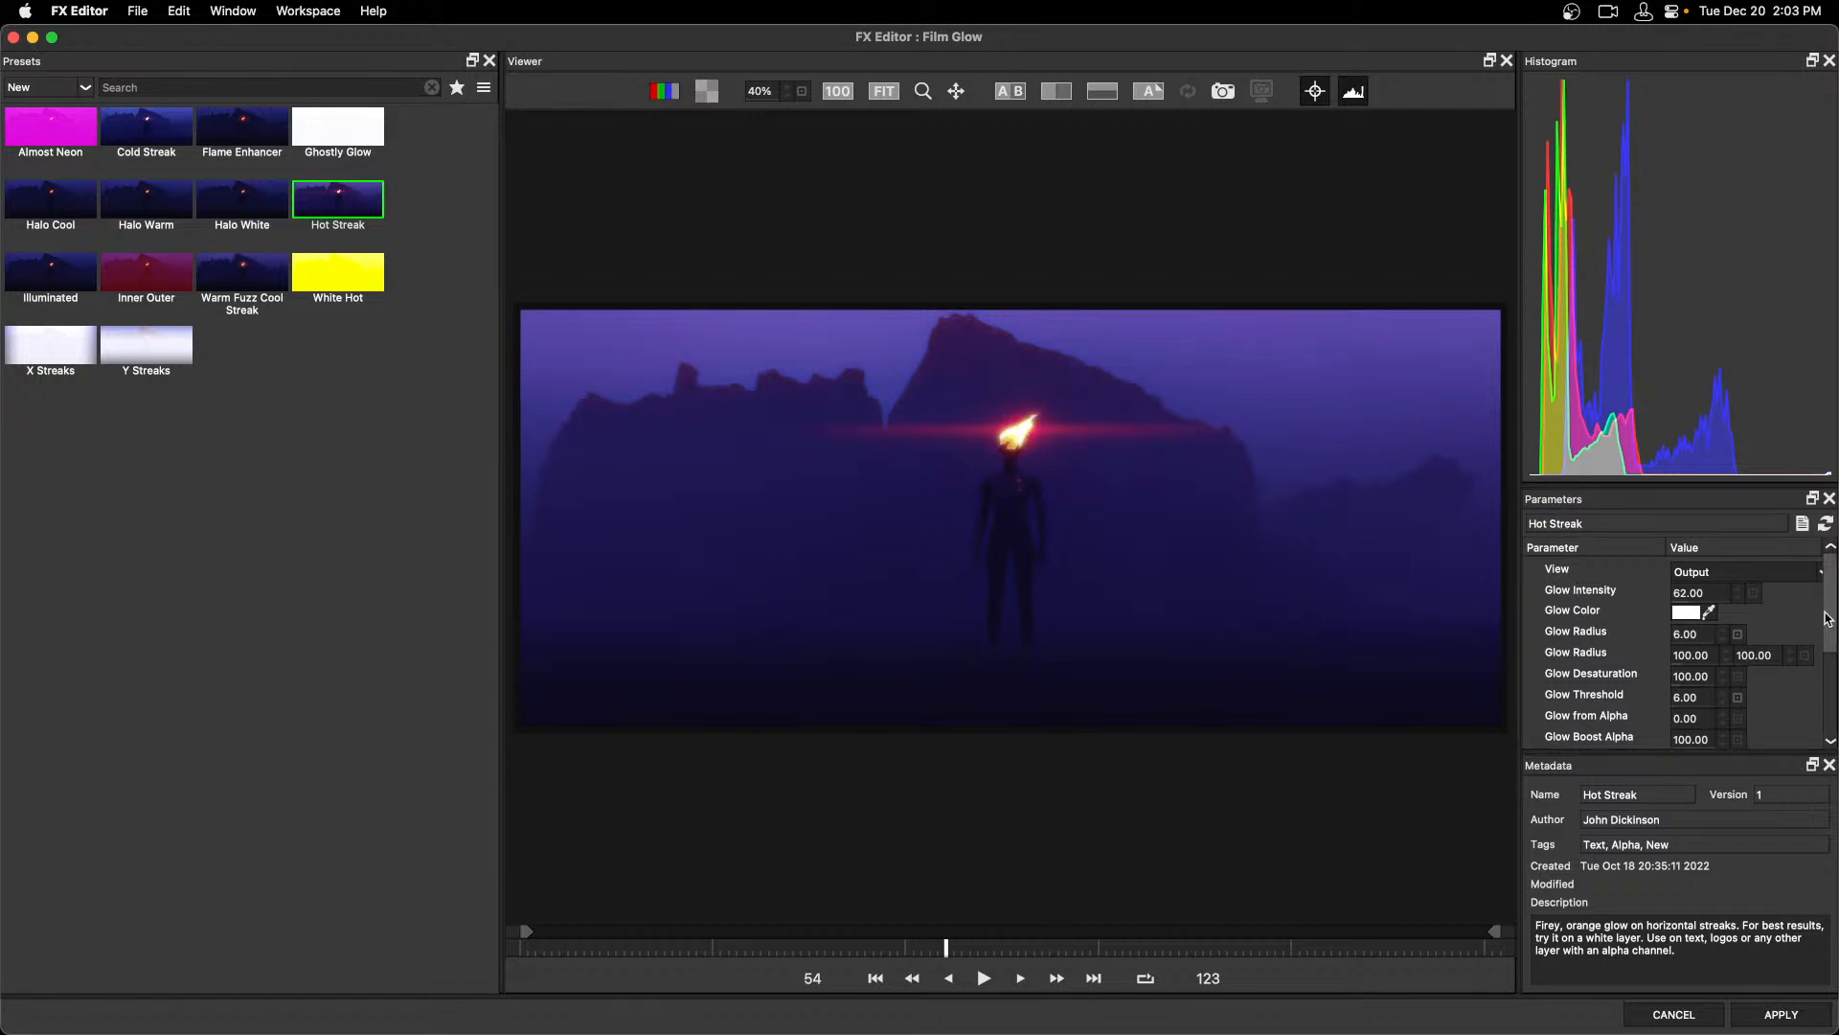
# Compare the Hot Streak look with Enable Secondary Glow switched off and back on.
pyautogui.moveTo(1829, 620); pyautogui.dragTo(1832, 702)
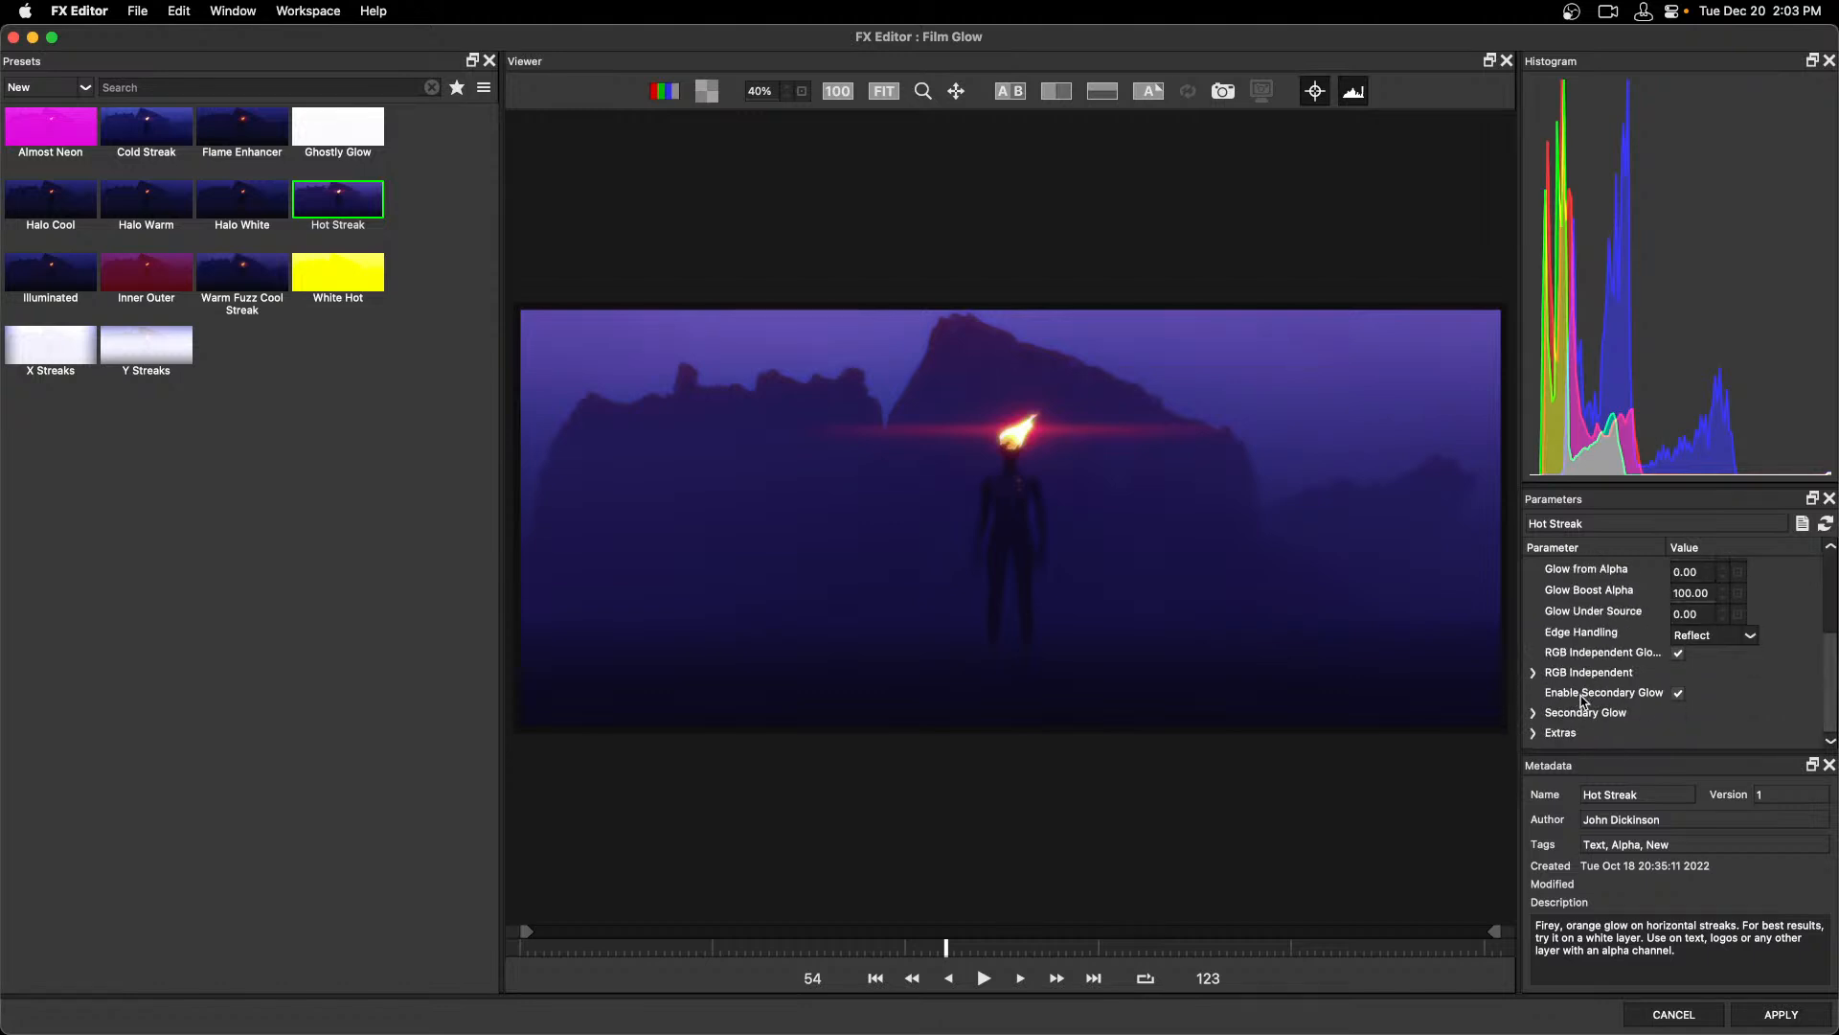
pyautogui.click(1677, 693)
pyautogui.click(1678, 693)
# Set the Secondary Glow's Glow Intensity to 15 and enable Link Glow Intensity.
pyautogui.click(1534, 714)
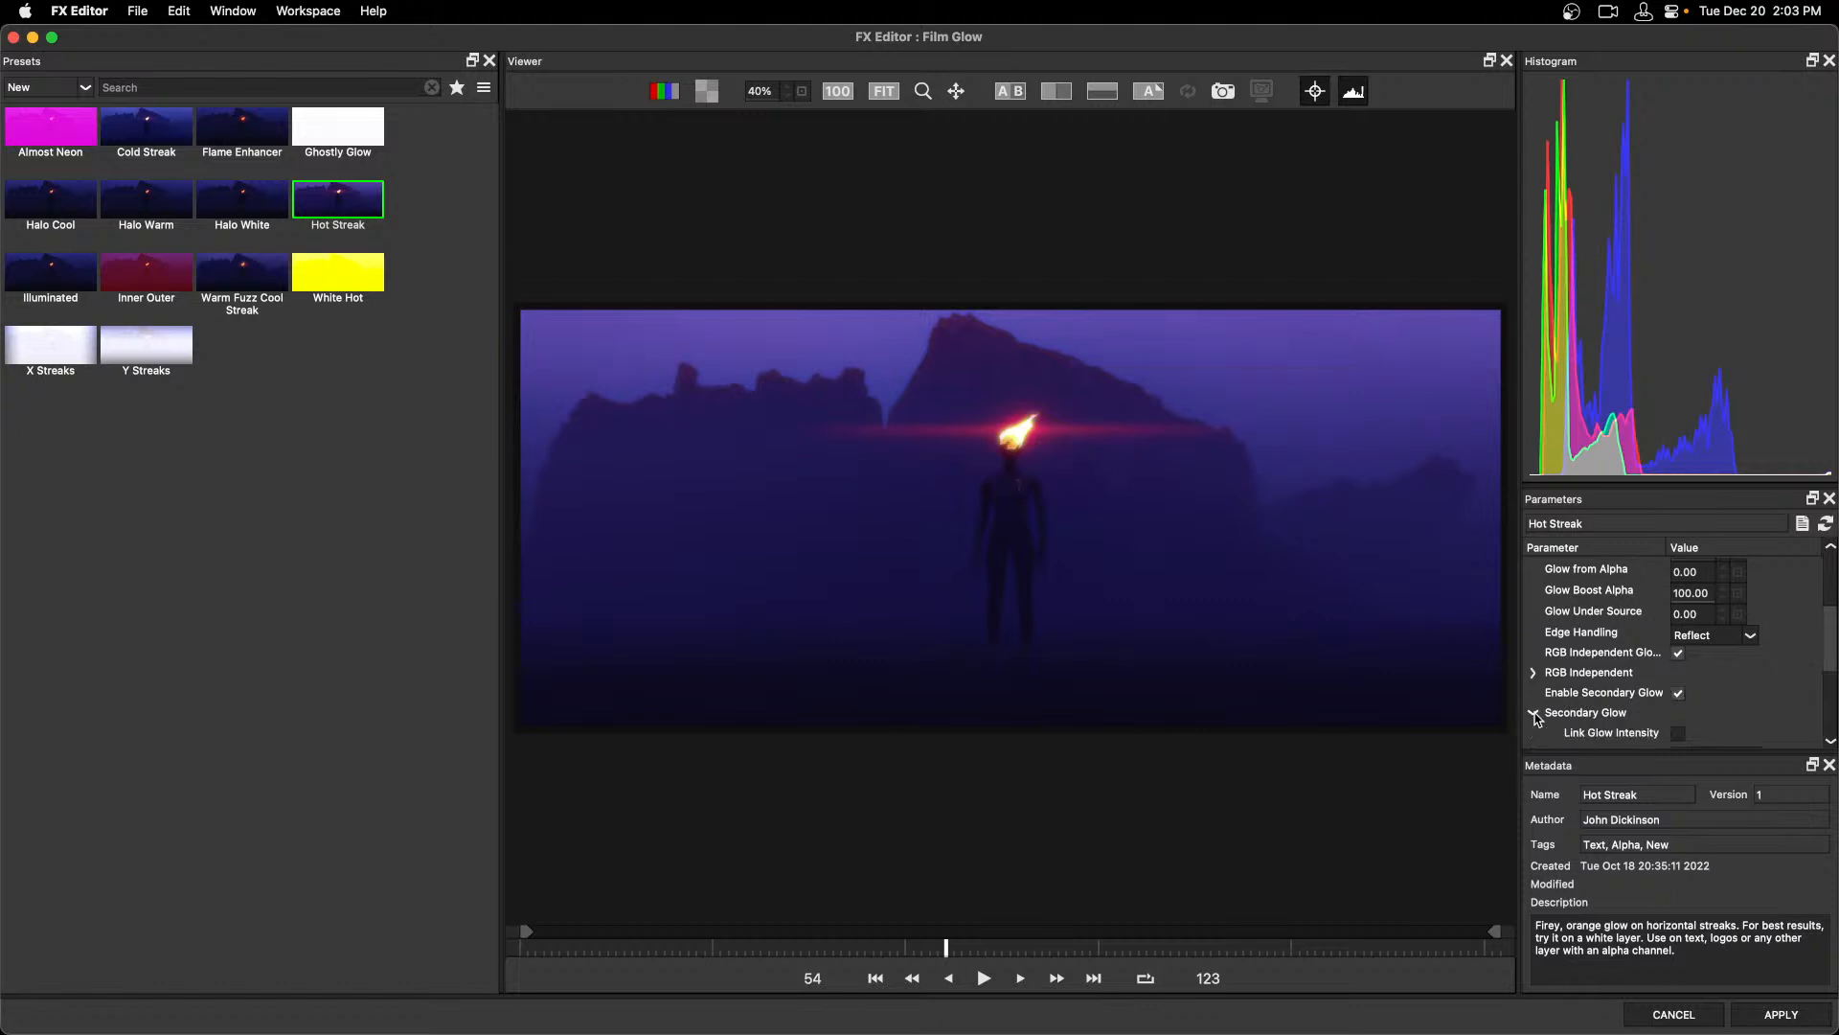
pyautogui.moveTo(1836, 655); pyautogui.dragTo(1833, 697)
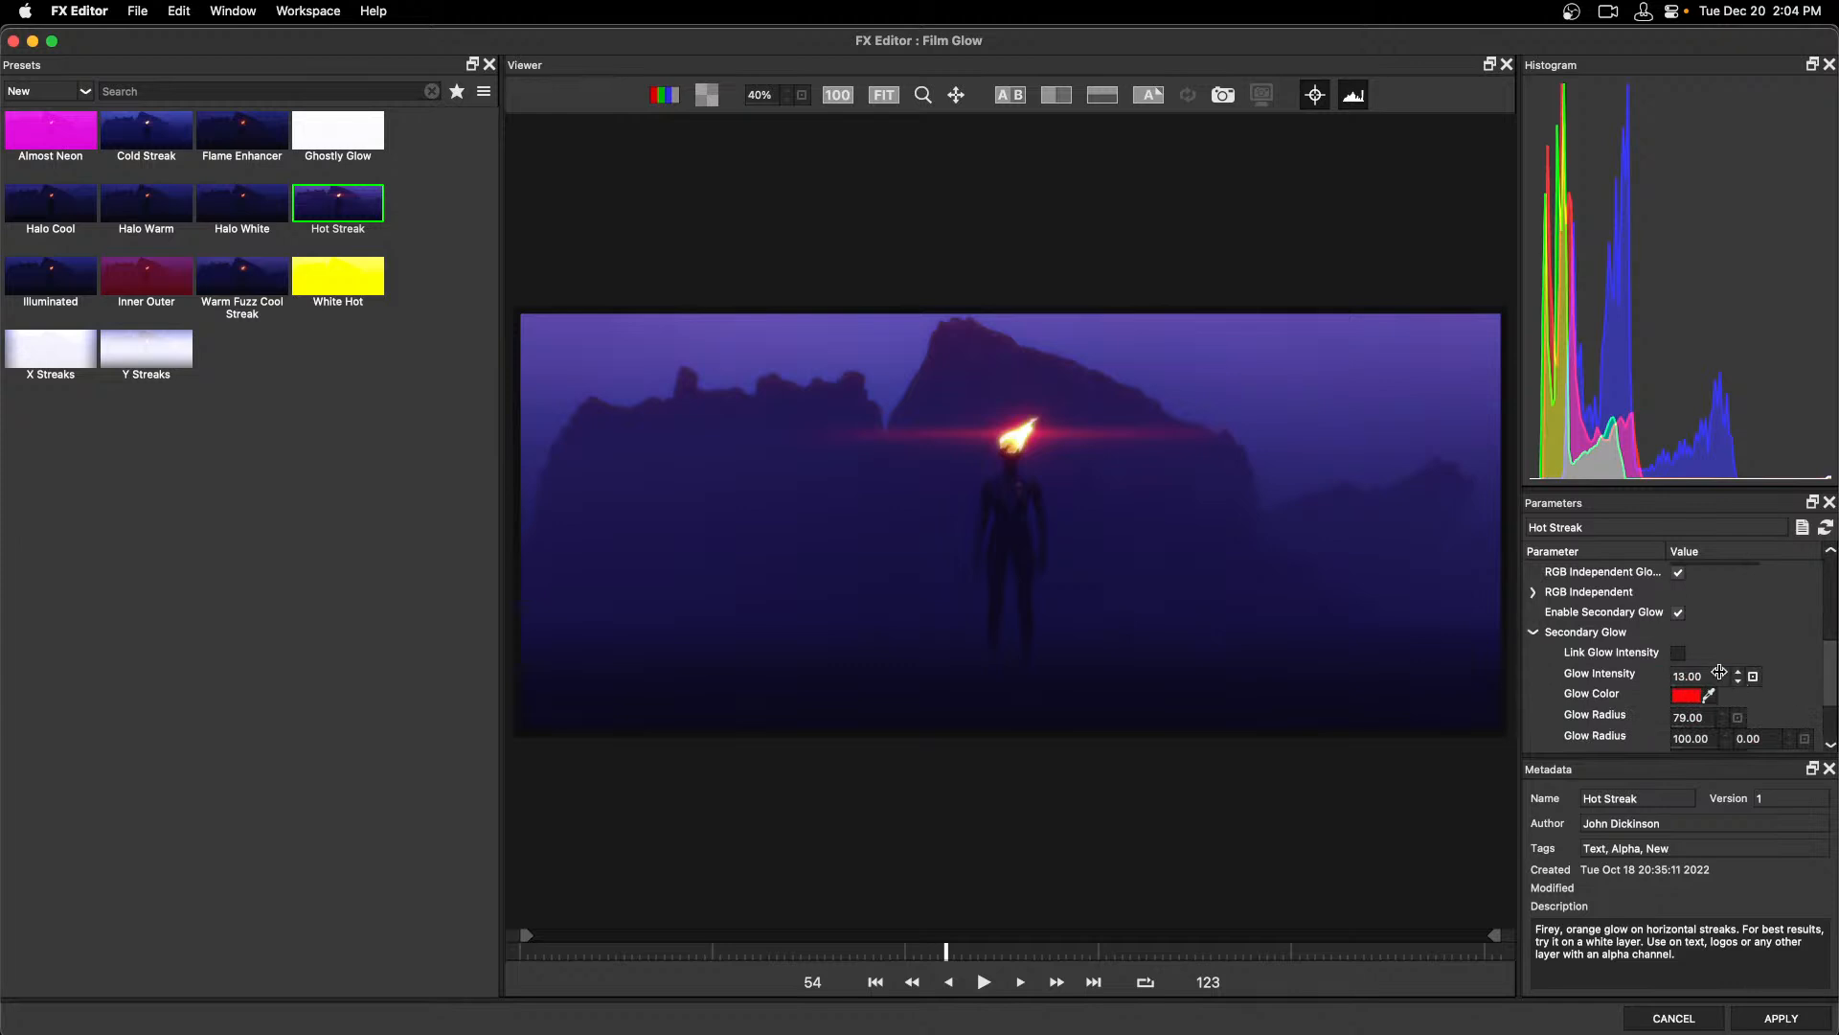
pyautogui.moveTo(1688, 674); pyautogui.dragTo(1698, 675)
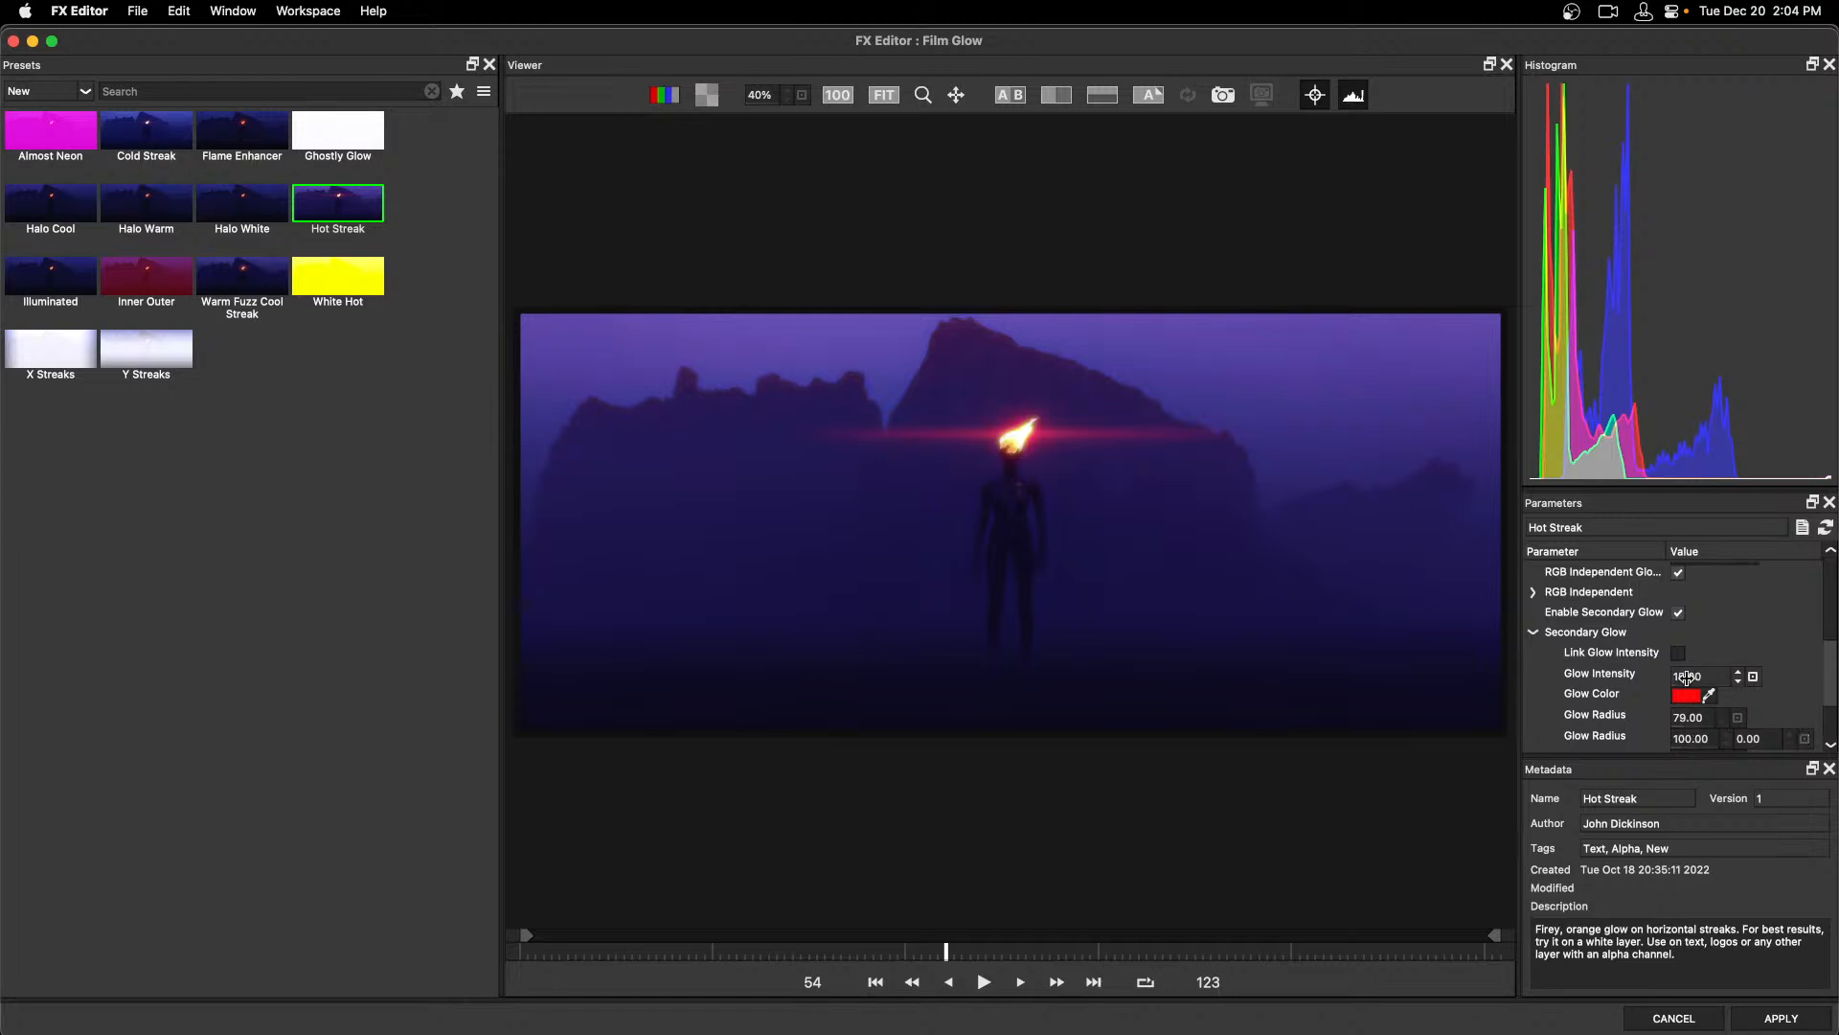
pyautogui.moveTo(1693, 678); pyautogui.dragTo(1689, 675)
pyautogui.click(1680, 657)
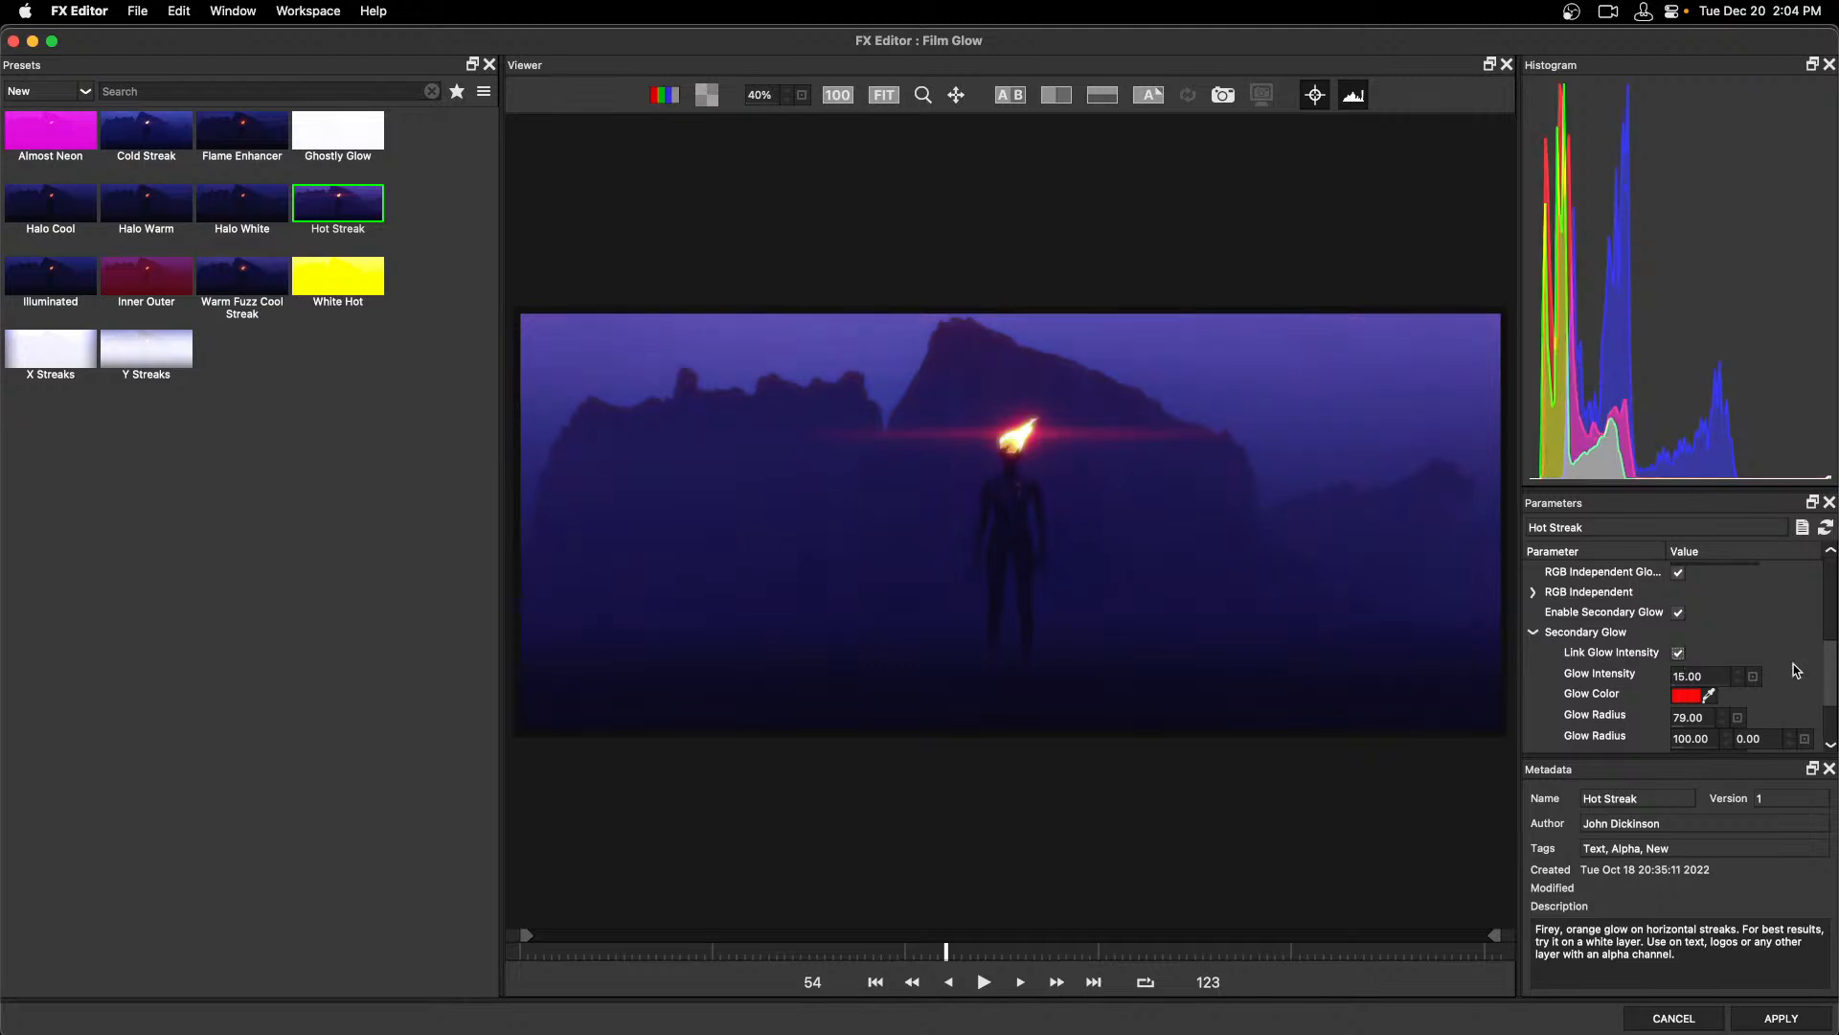
# Raise the primary Glow Intensity of the Hot Streak look to 104.
pyautogui.rightClick(1833, 680)
pyautogui.click(1829, 655)
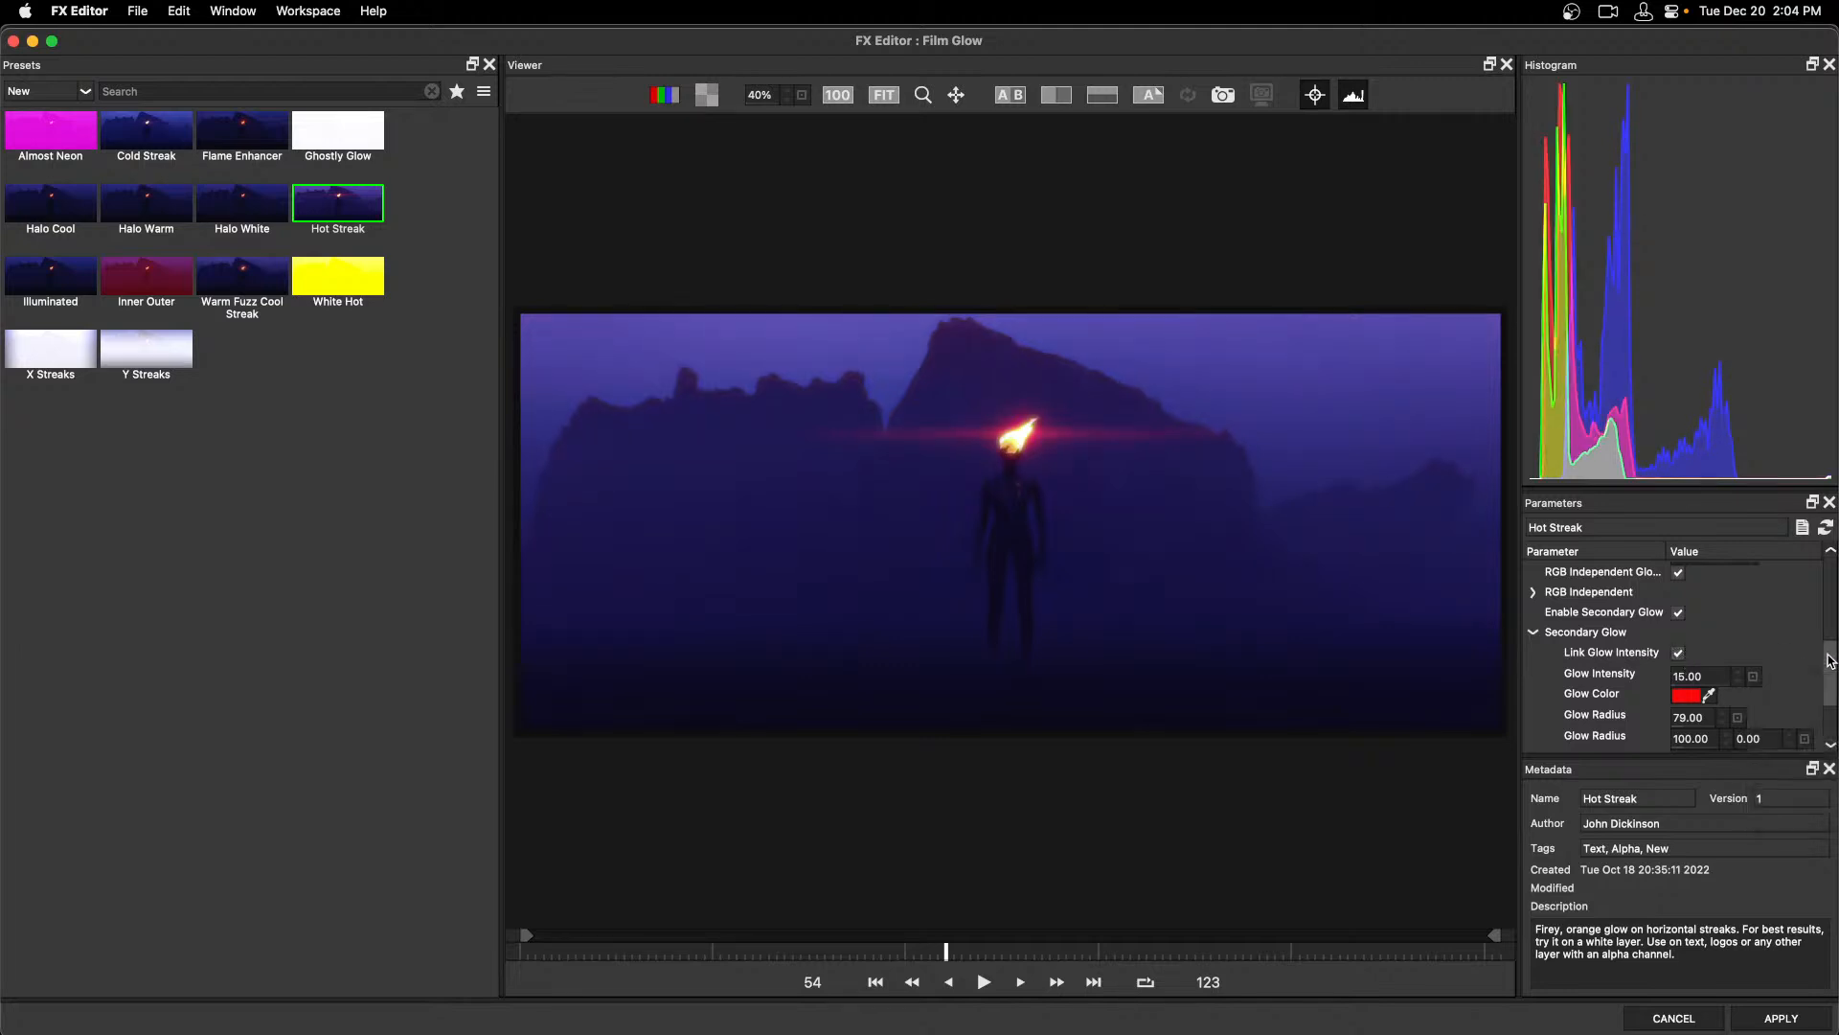
pyautogui.moveTo(1831, 659); pyautogui.dragTo(1830, 570)
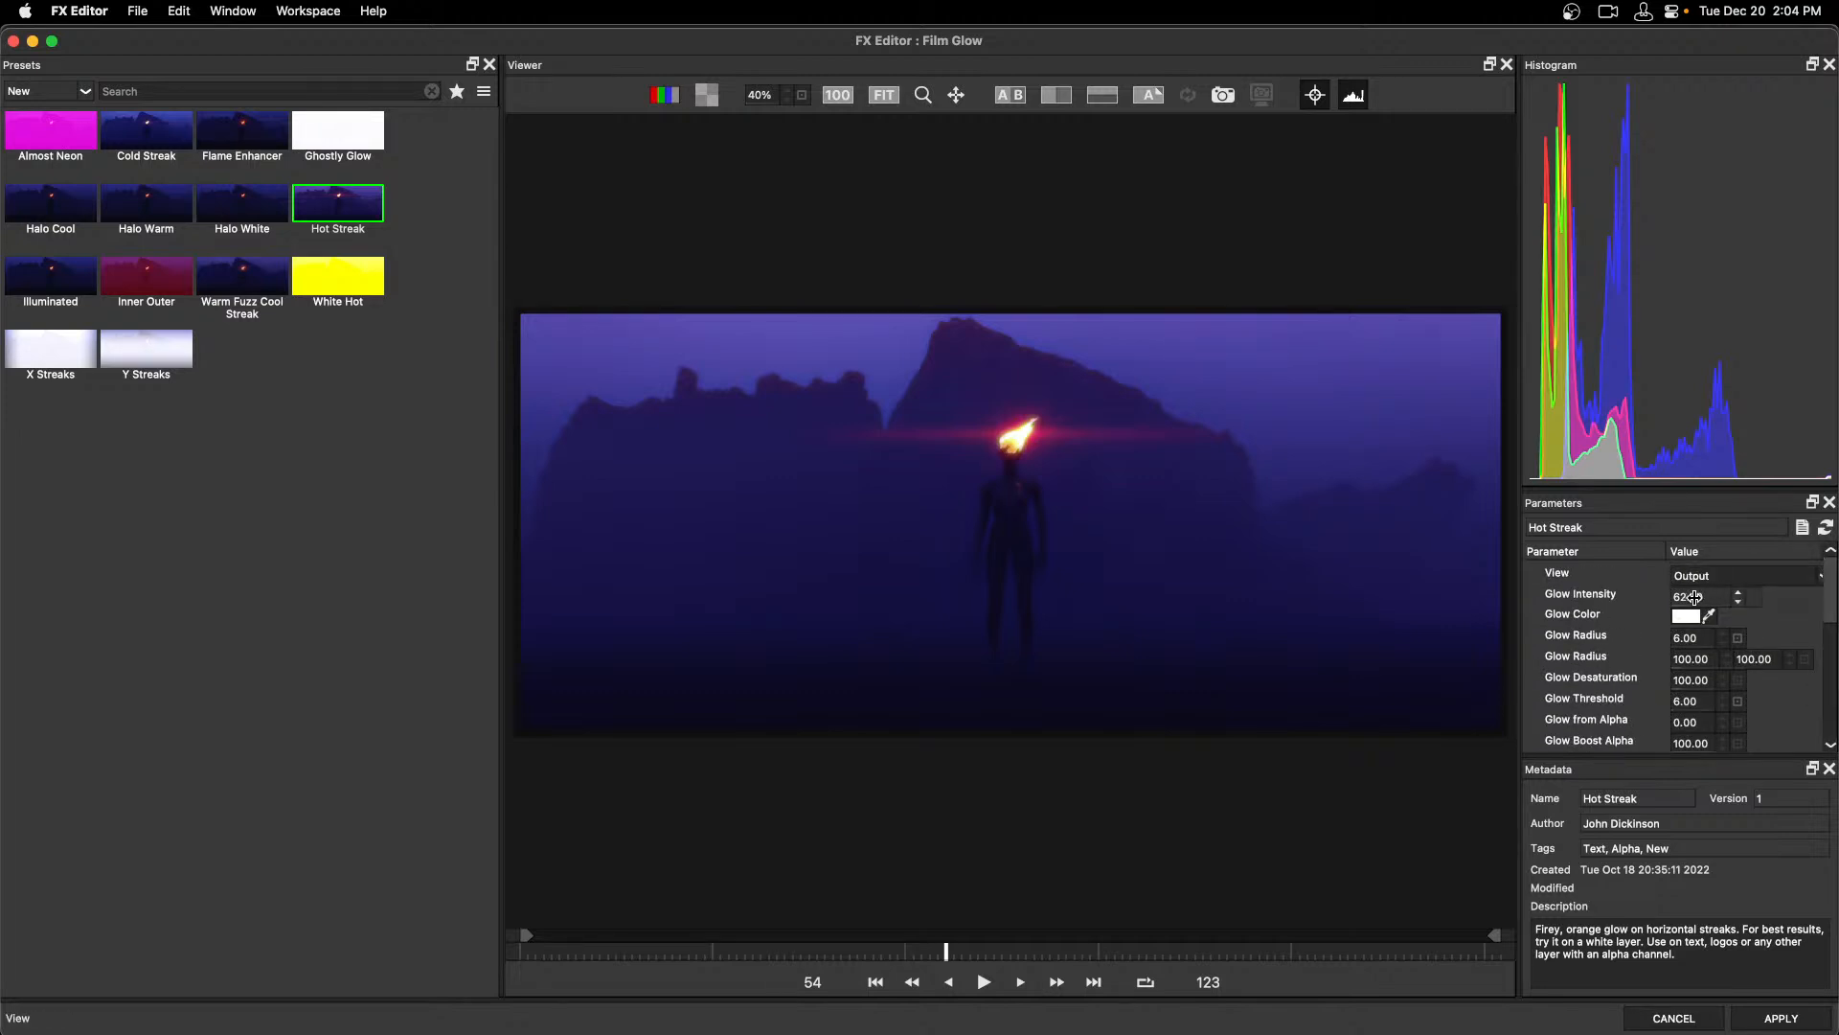
pyautogui.moveTo(1693, 597)
pyautogui.mouseDown()
pyautogui.moveTo(1725, 604)
pyautogui.moveTo(1684, 612)
pyautogui.moveTo(1744, 610)
pyautogui.mouseUp()
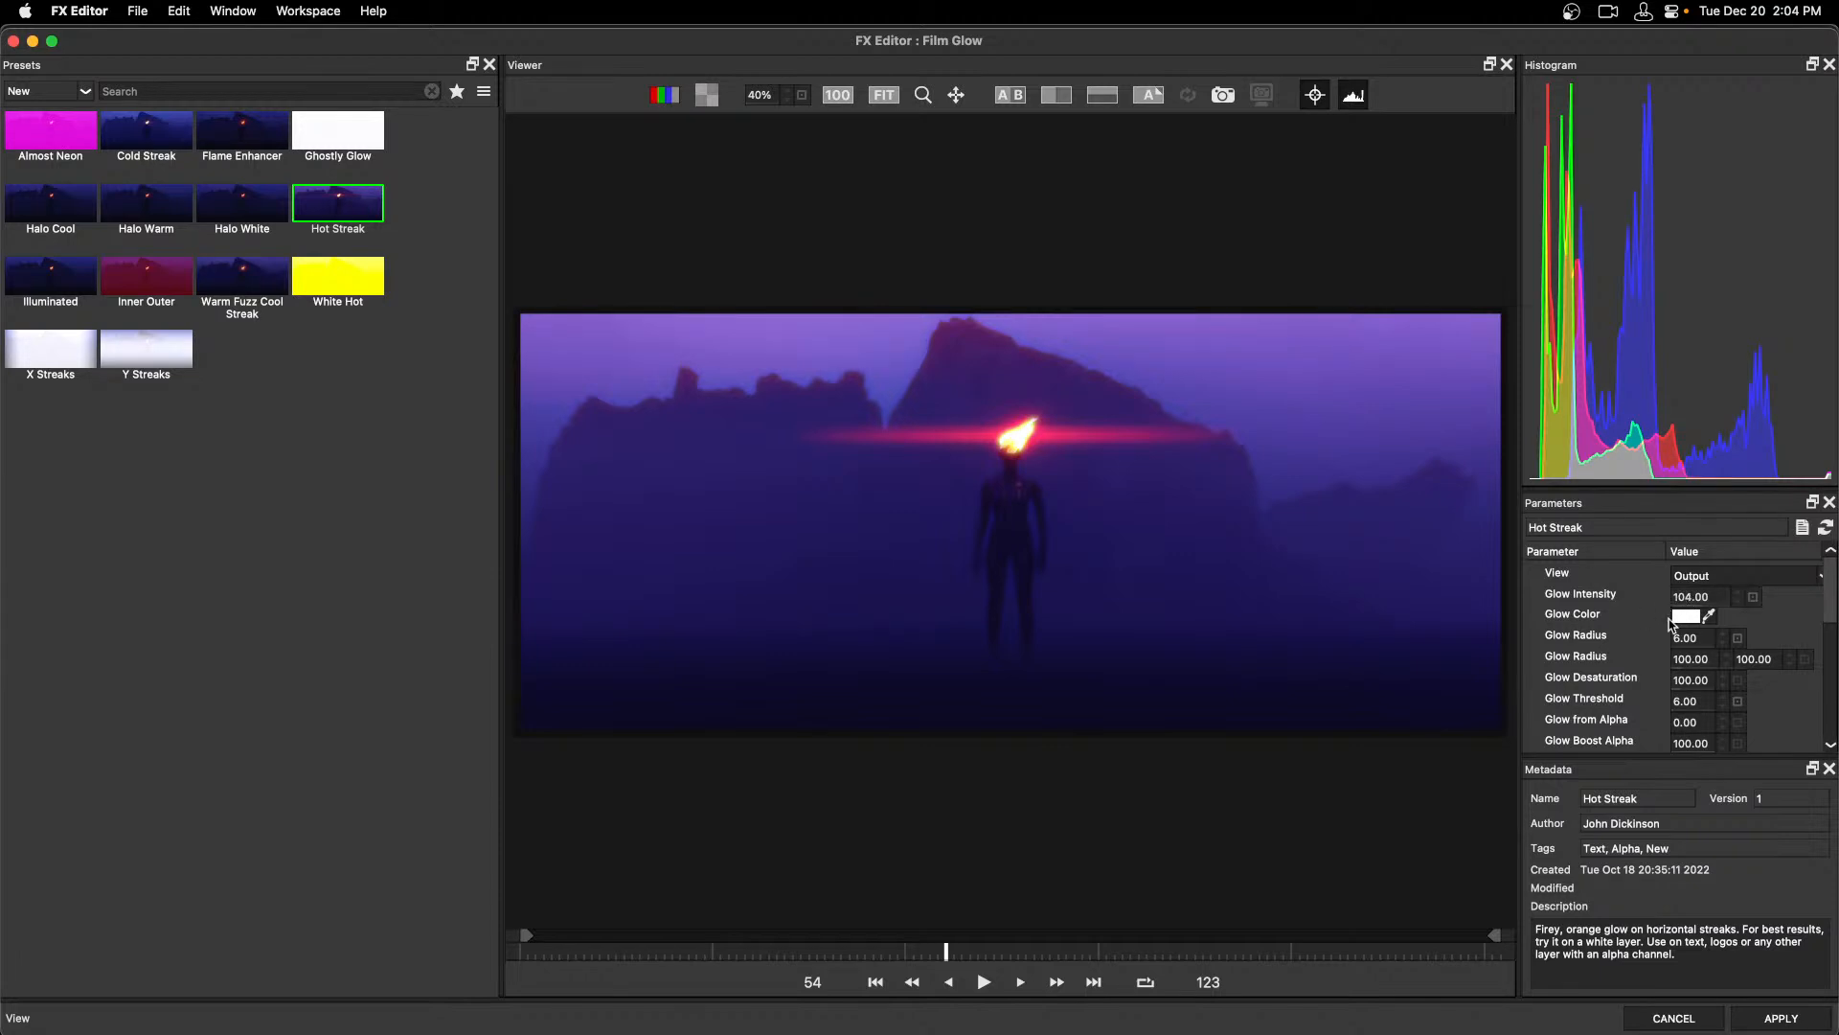
# Change the primary Glow Color to yellow (FFEC00) and set the Glow Threshold to 2.
pyautogui.click(1689, 618)
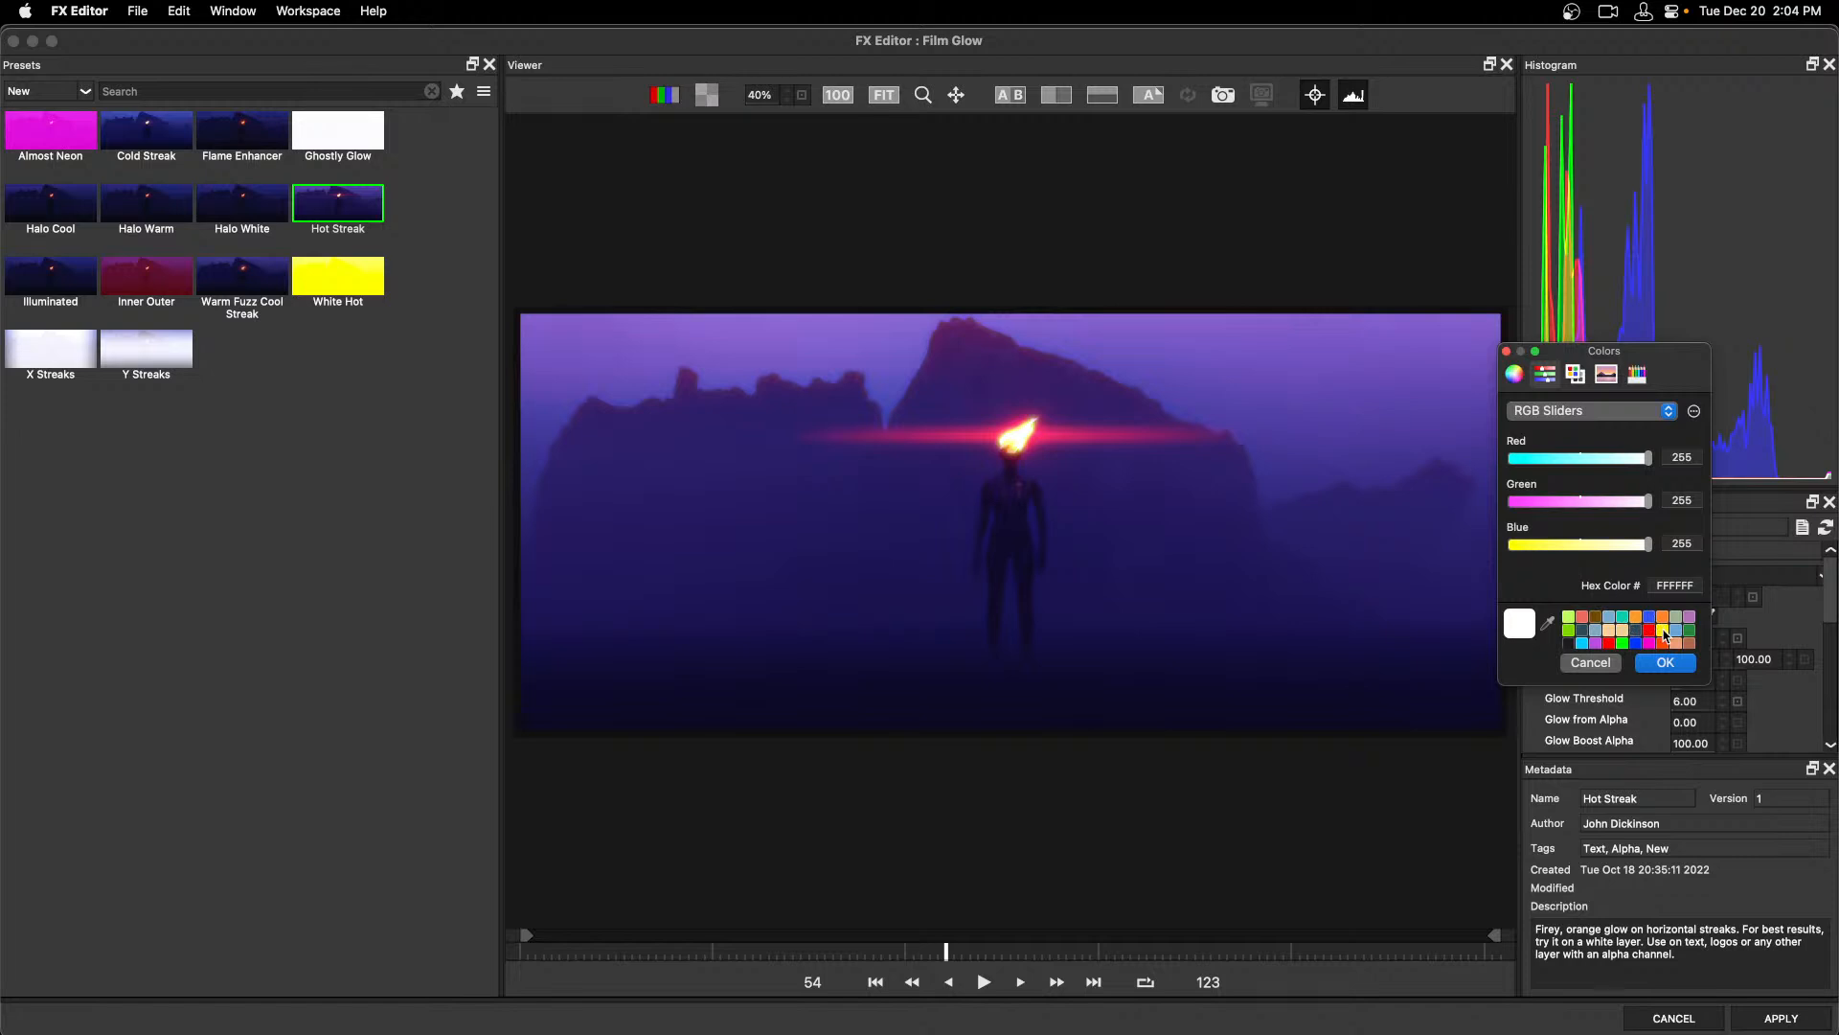
pyautogui.click(1664, 631)
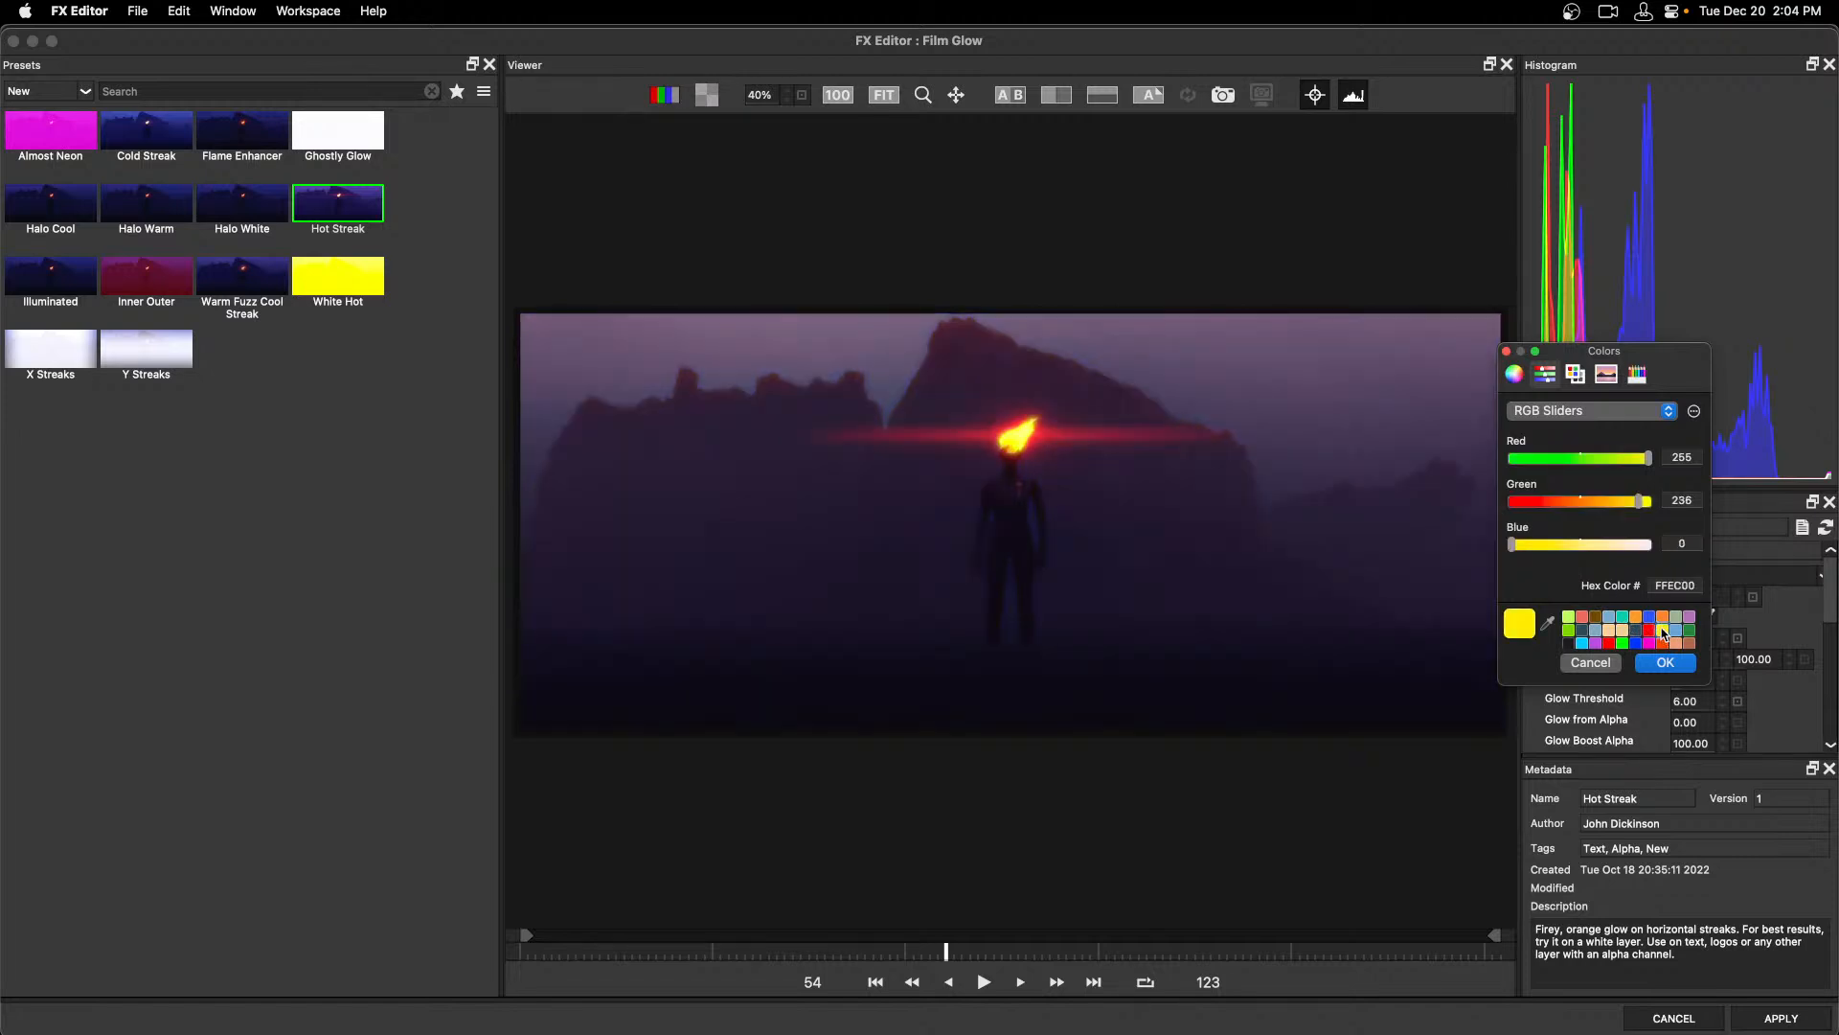
pyautogui.click(1666, 662)
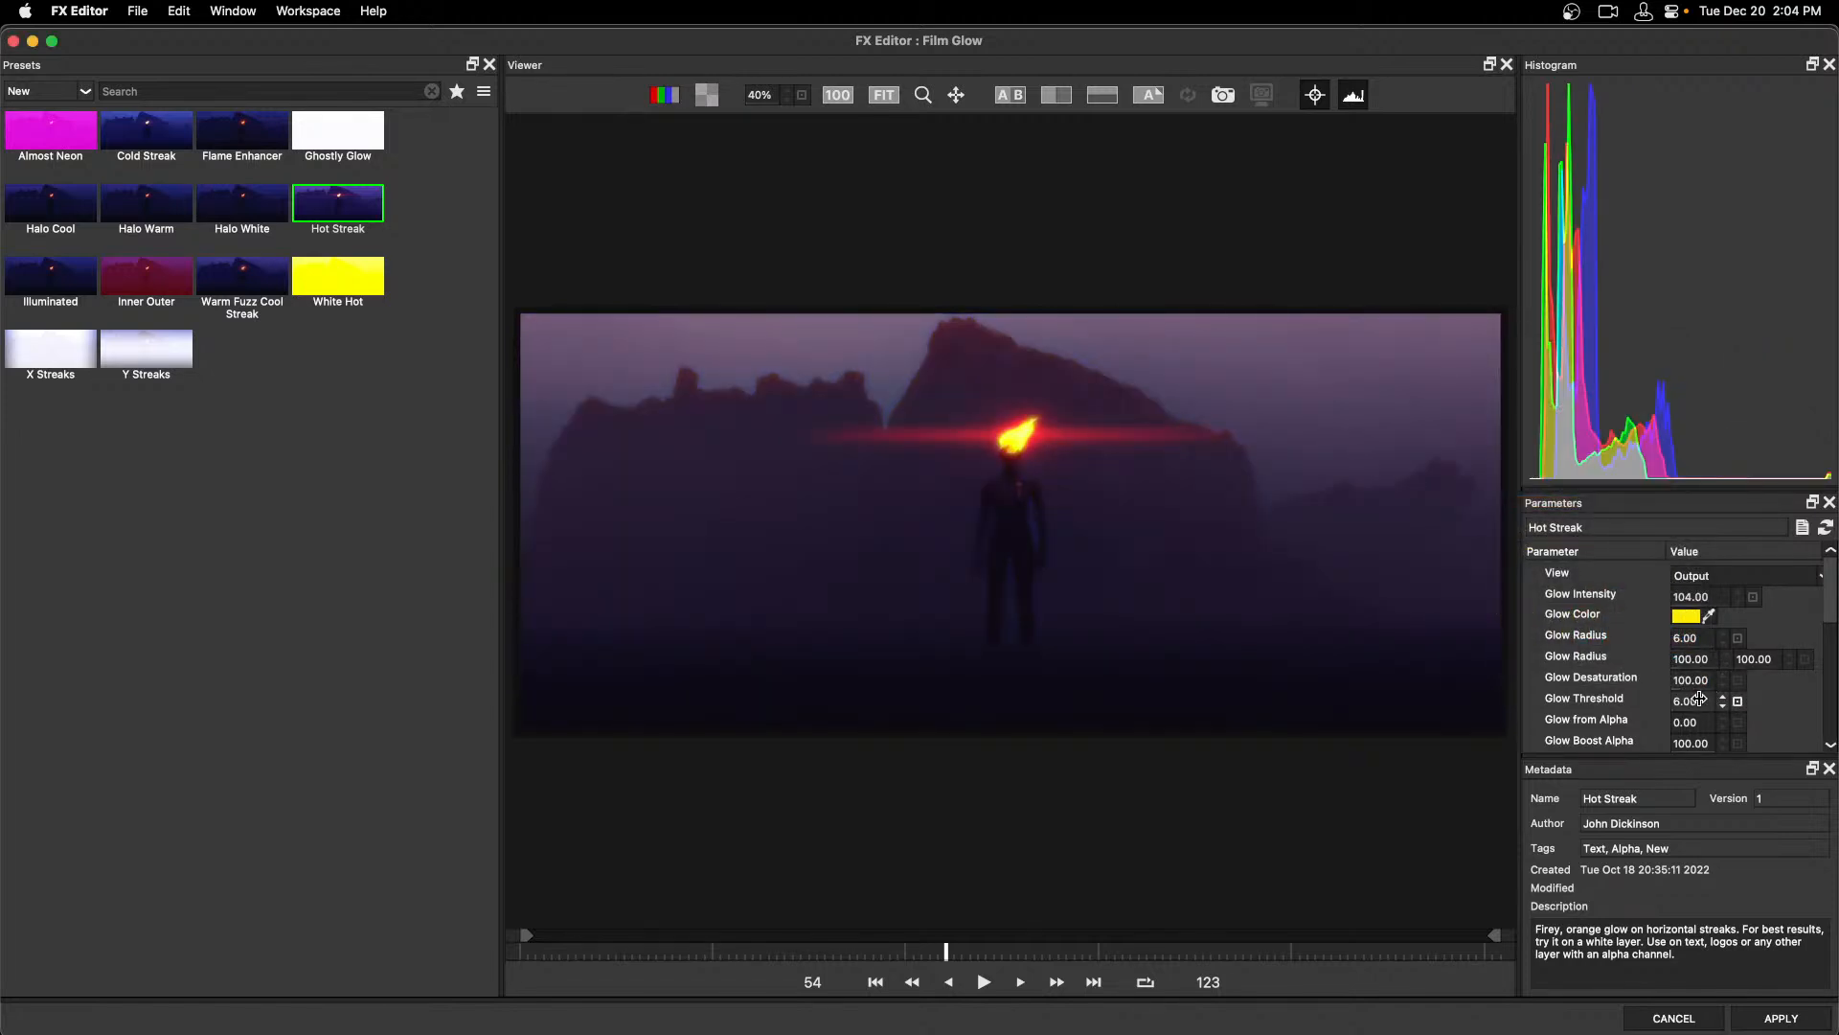
pyautogui.moveTo(1700, 698); pyautogui.dragTo(1682, 704)
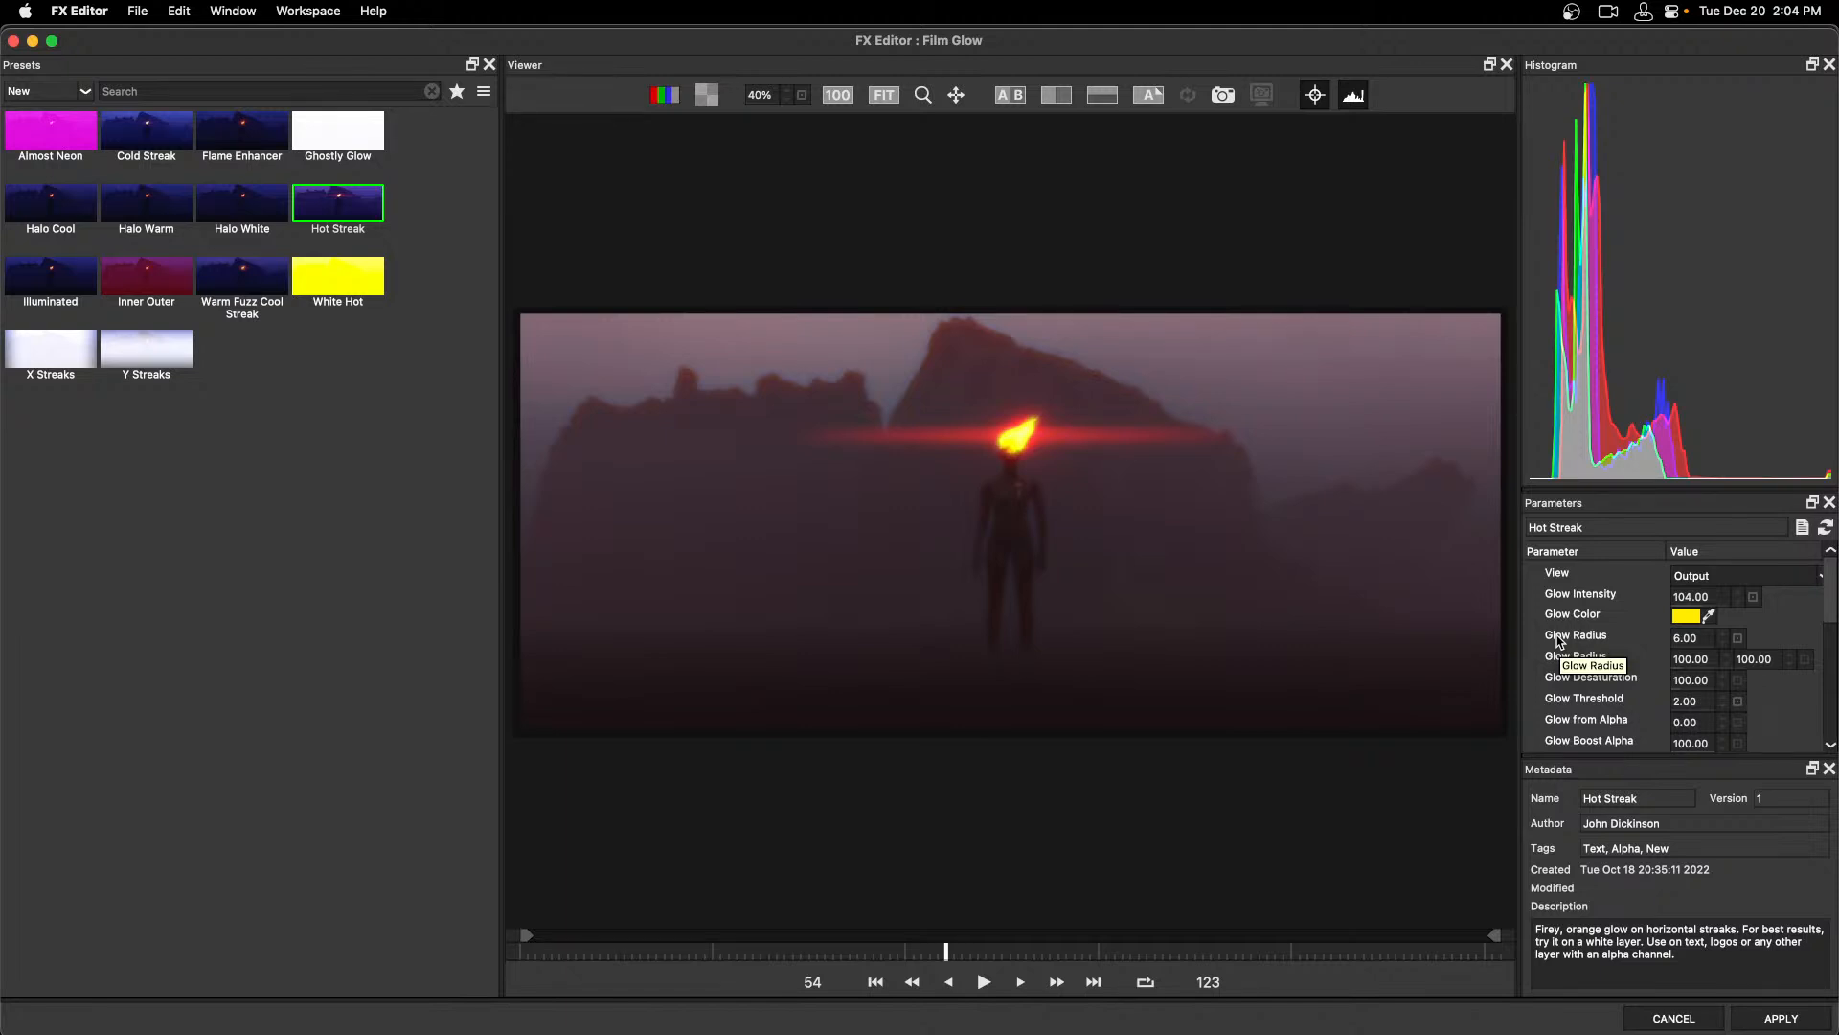
# Save the adjusted look as a new preset named "Secondary Glow" with the description "My Fav Glow".
pyautogui.click(1802, 528)
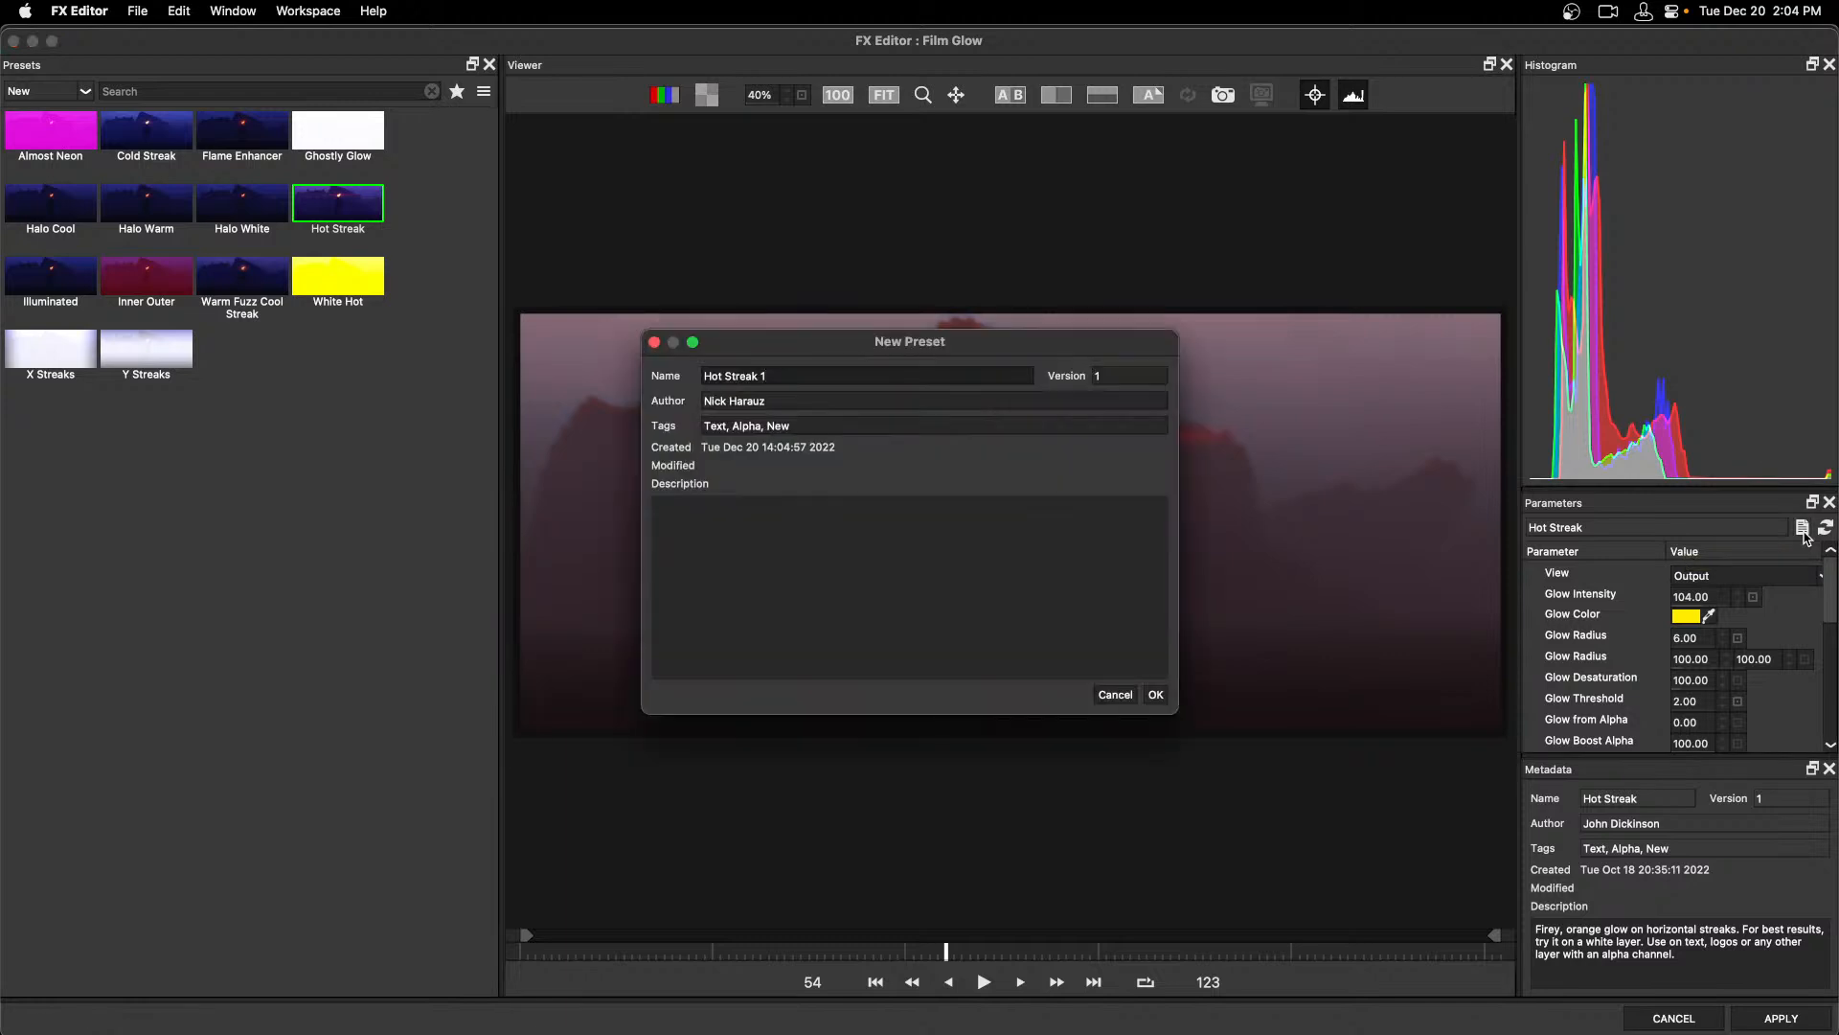
pyautogui.moveTo(993, 352); pyautogui.dragTo(1053, 360)
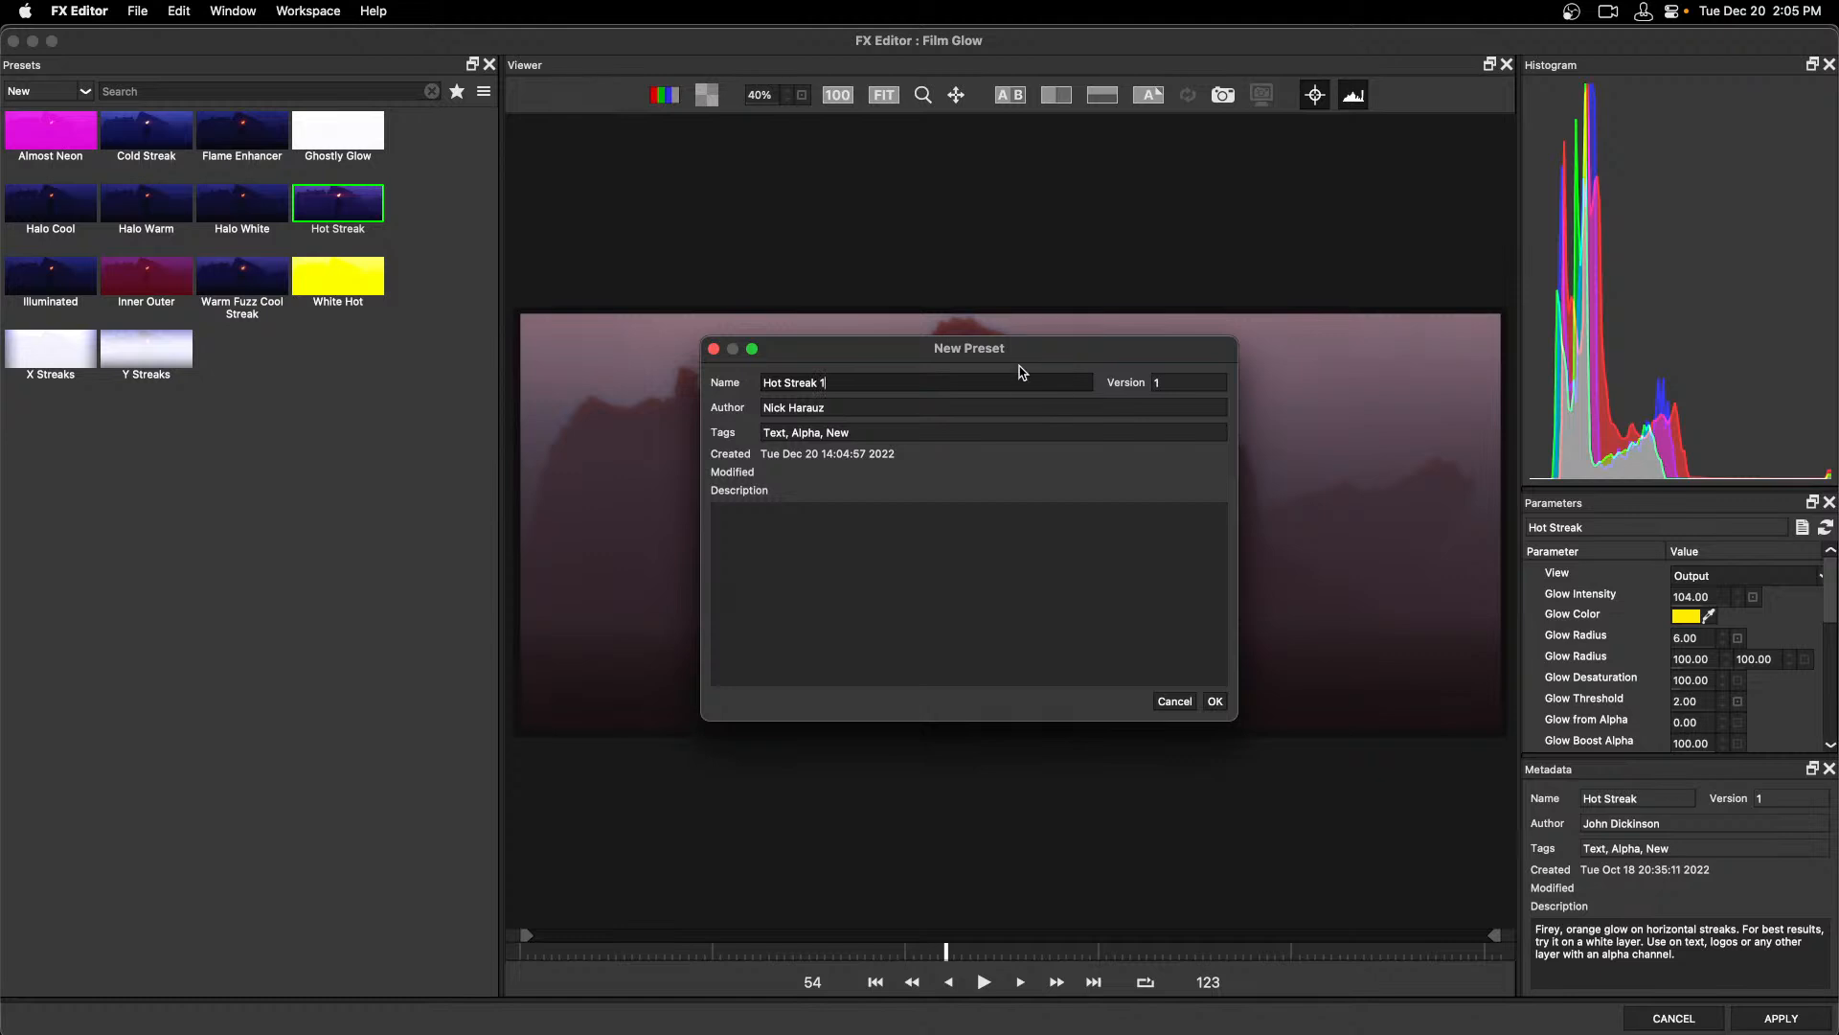
pyautogui.moveTo(877, 382); pyautogui.dragTo(771, 381)
pyautogui.write('Secondary Glow')
pyautogui.click(755, 531)
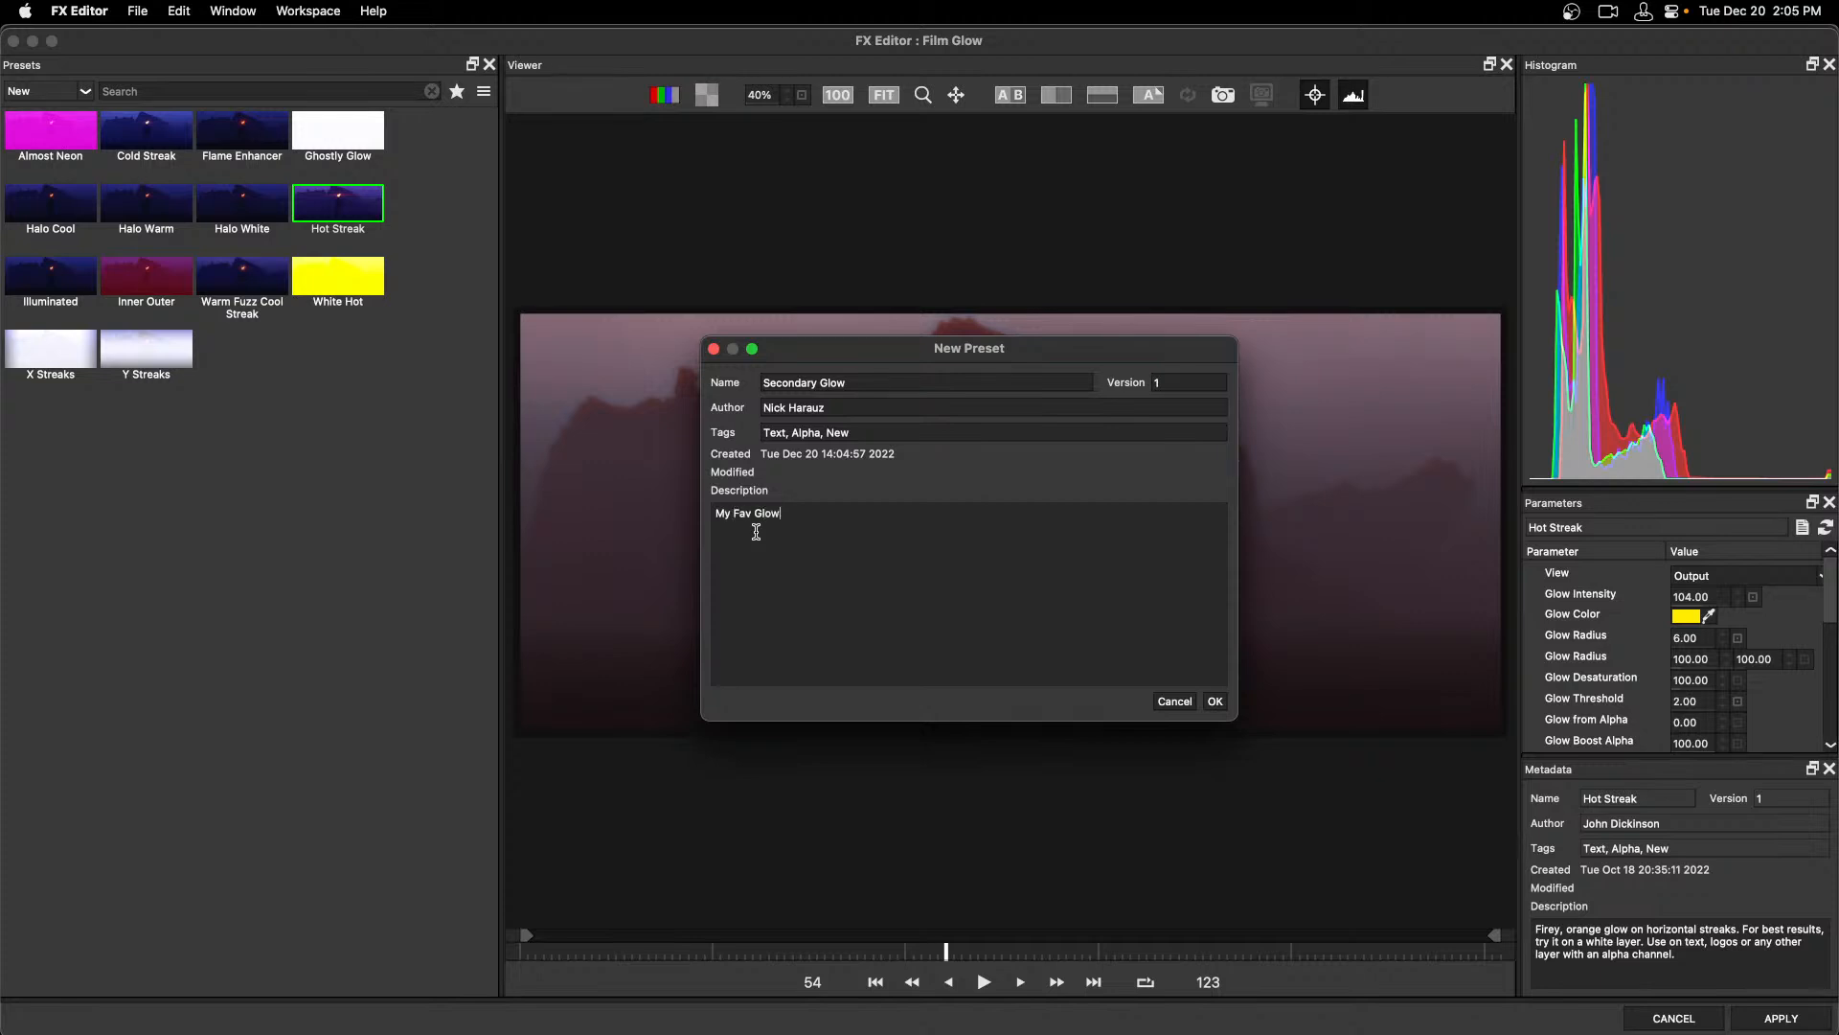
pyautogui.click(1214, 705)
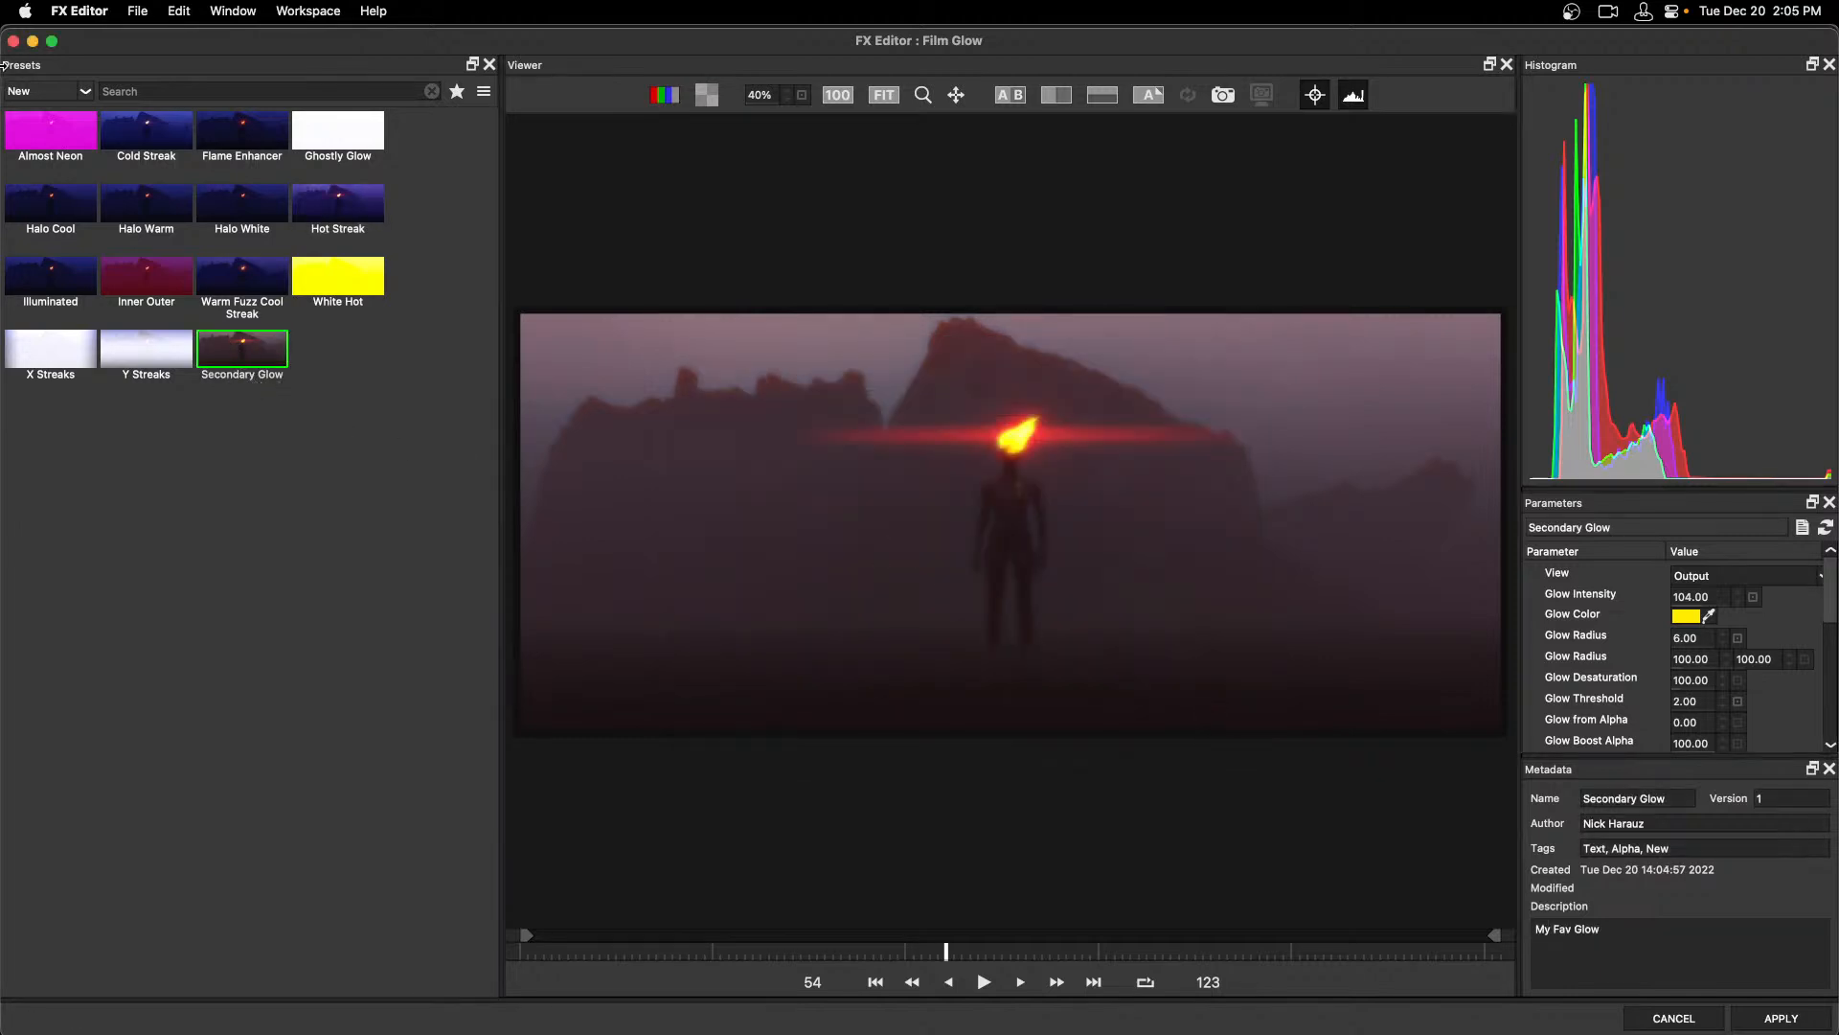
# Try to open the Secondary Glow custom preset's file location, and force quit the FX Editor.
pyautogui.rightClick(243, 355)
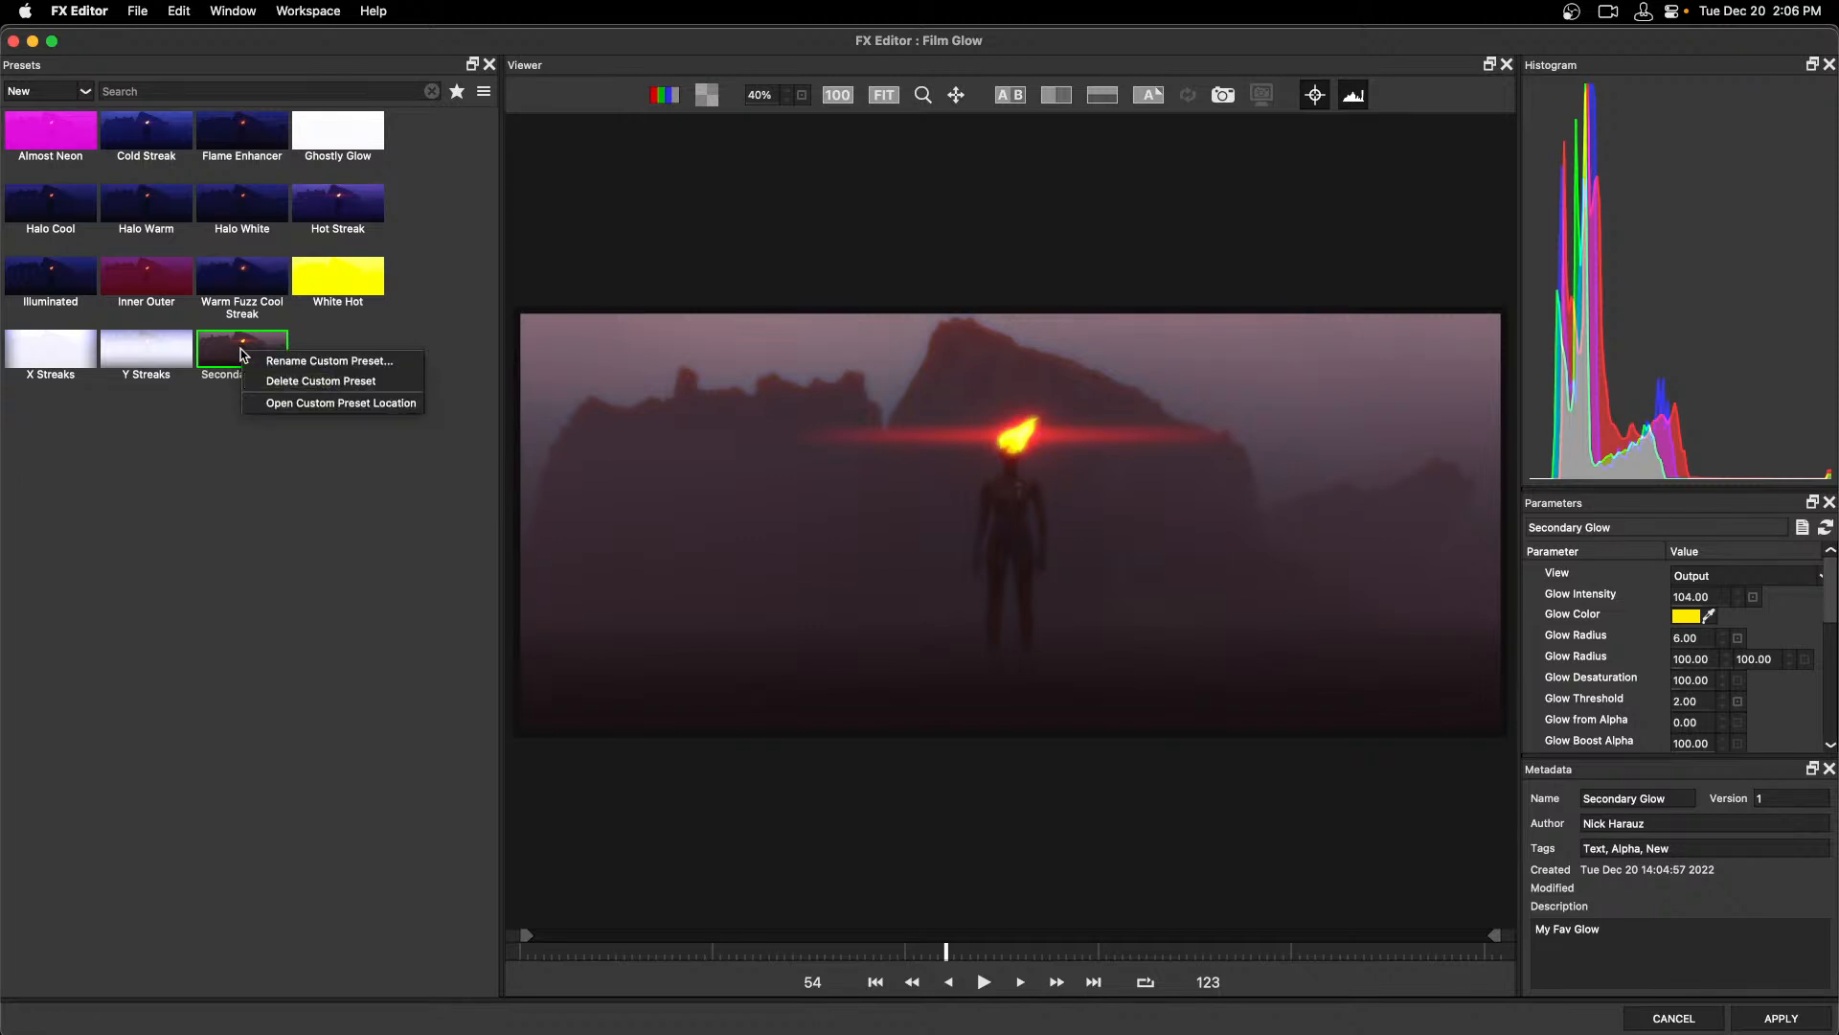
pyautogui.click(288, 405)
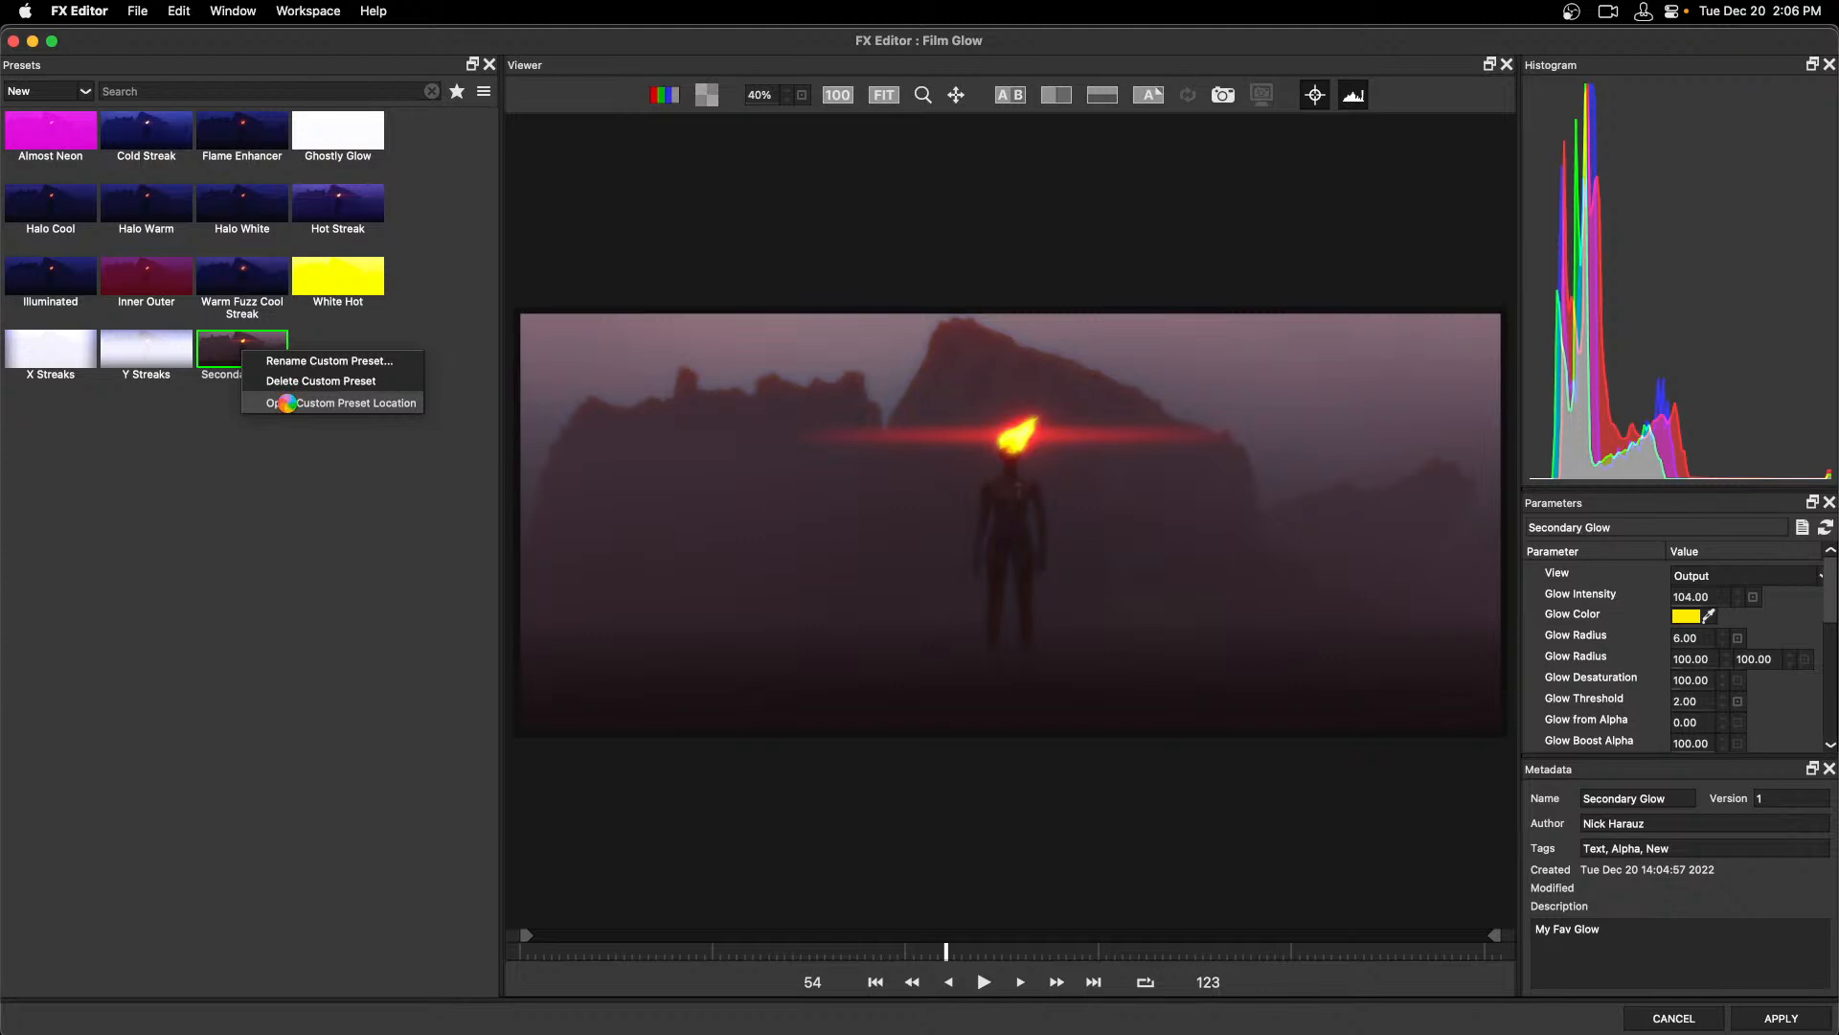
pyautogui.moveTo(629, 1032)
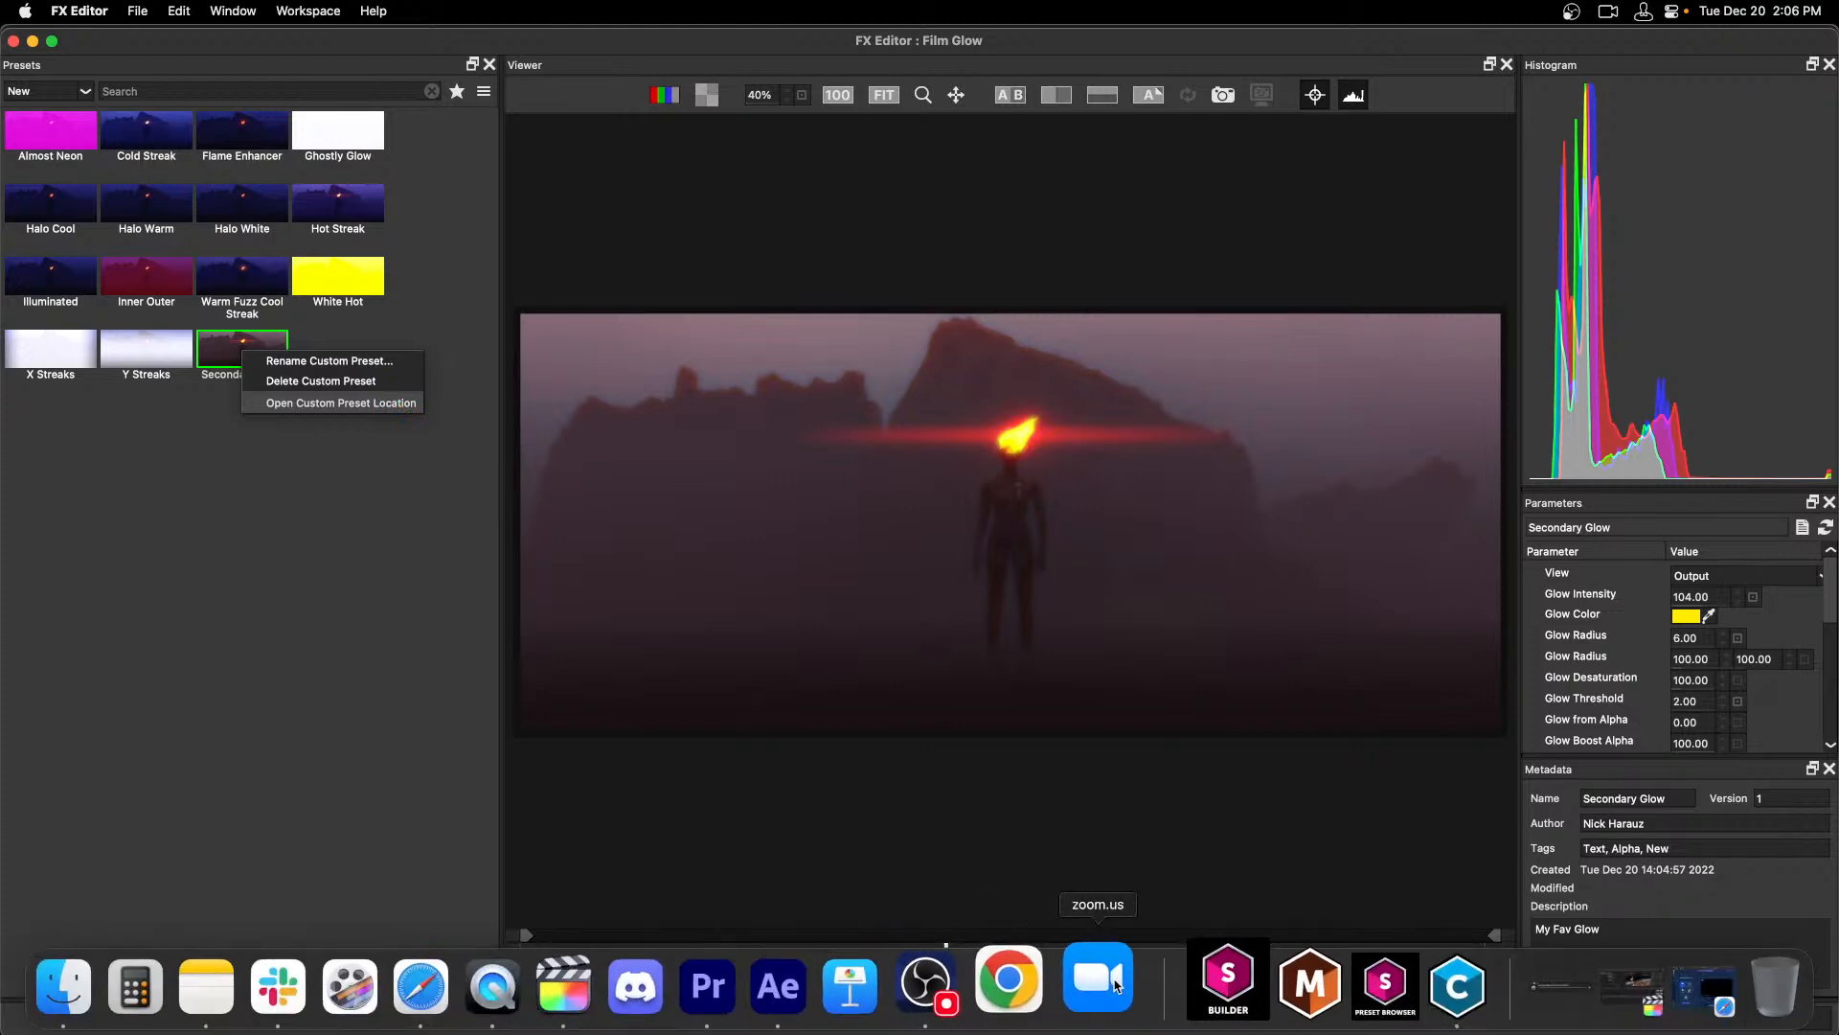
pyautogui.rightClick(1430, 990)
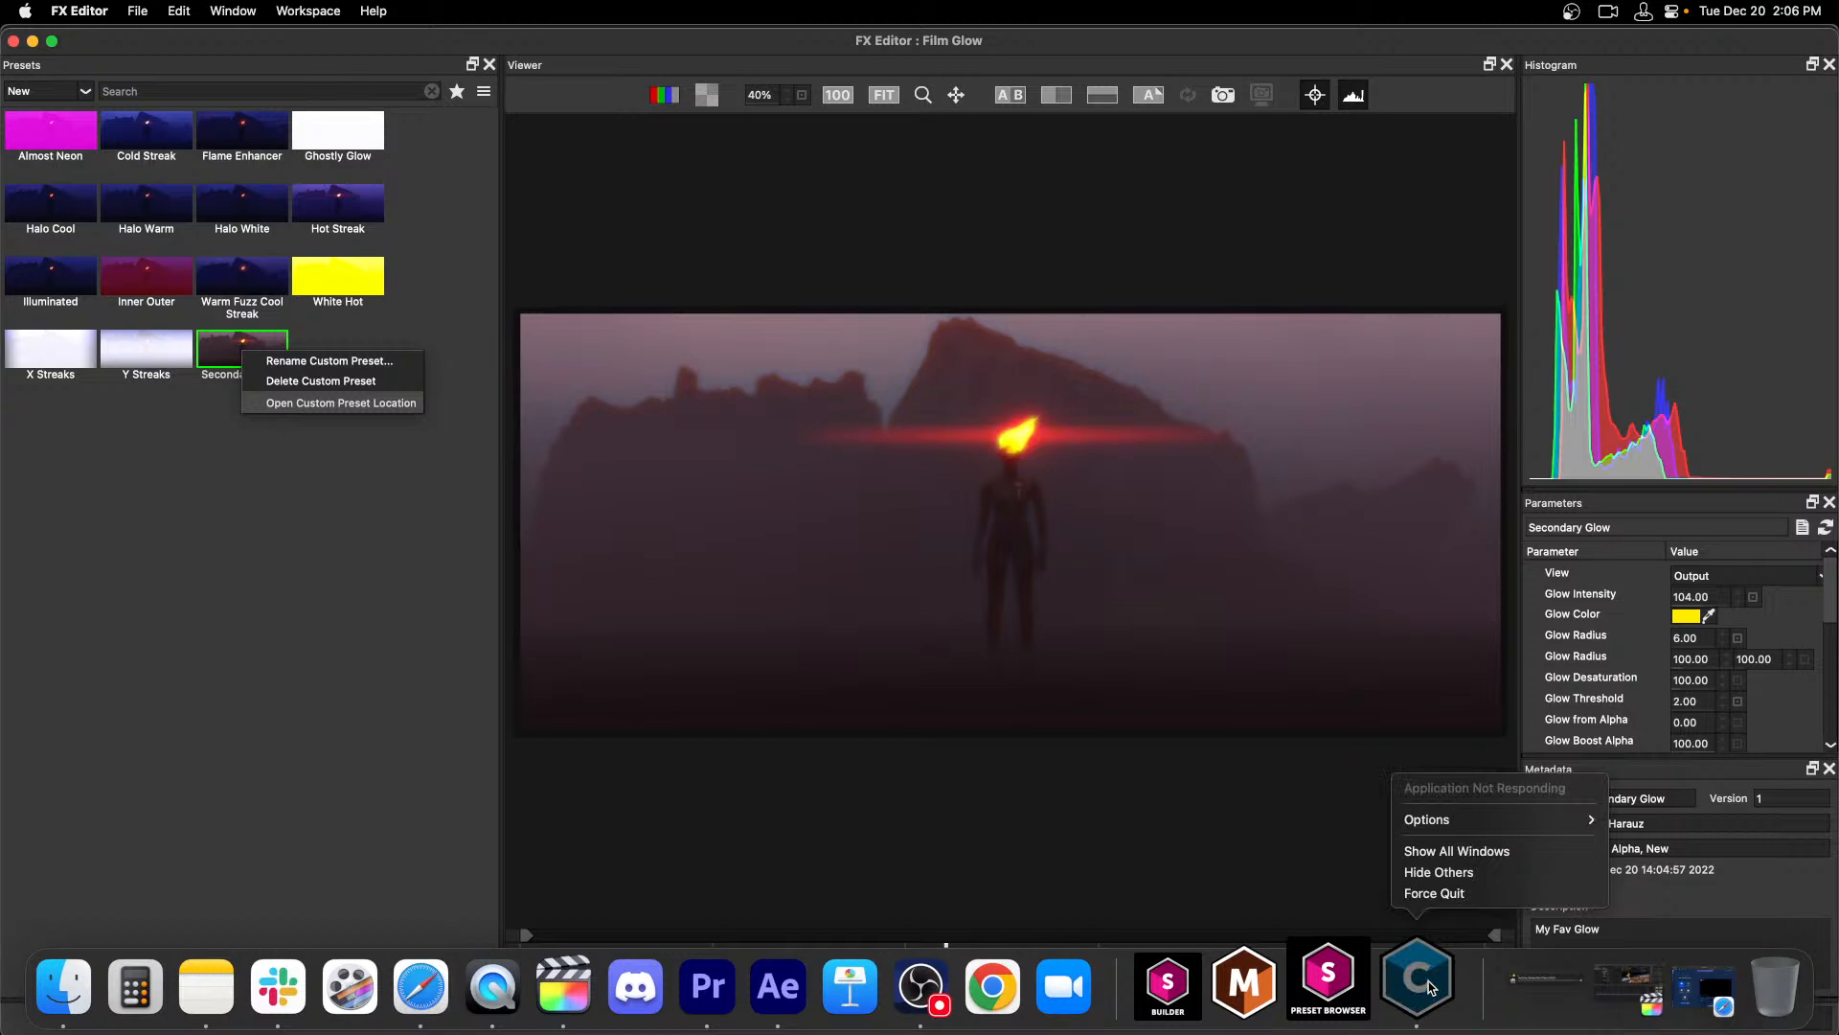
pyautogui.click(1434, 893)
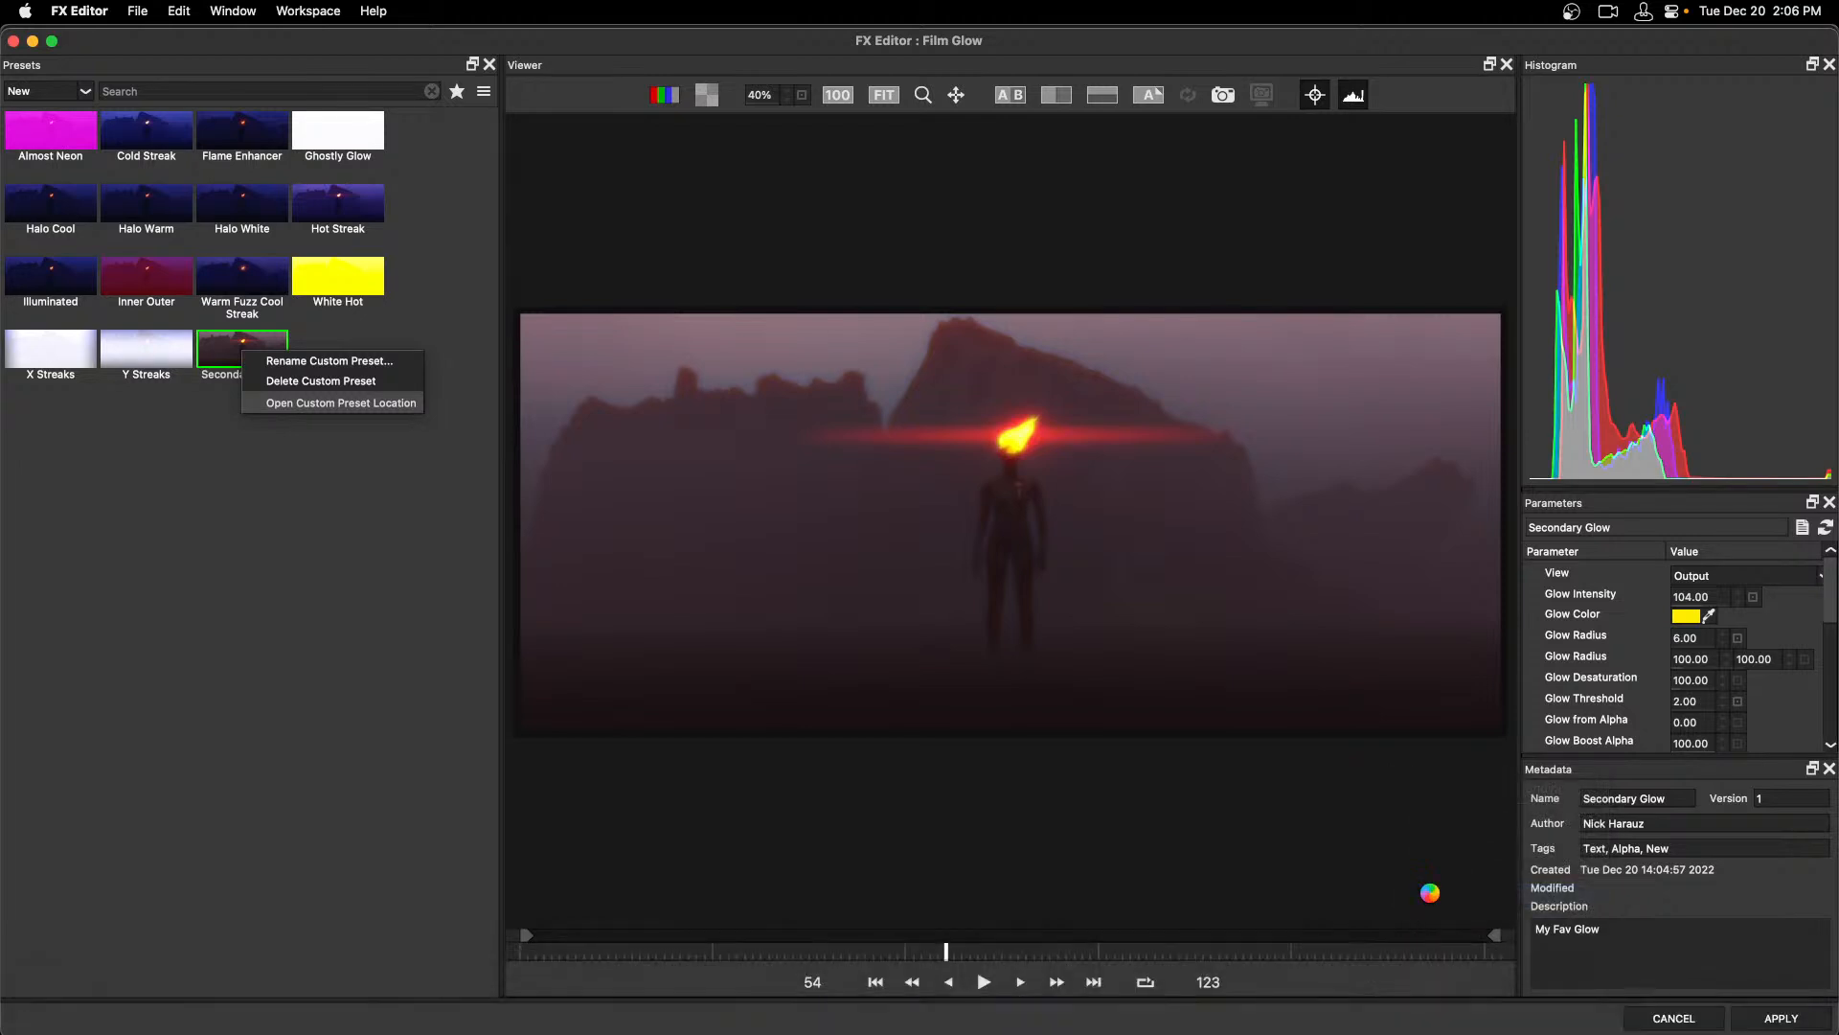
pyautogui.moveTo(1428, 1015)
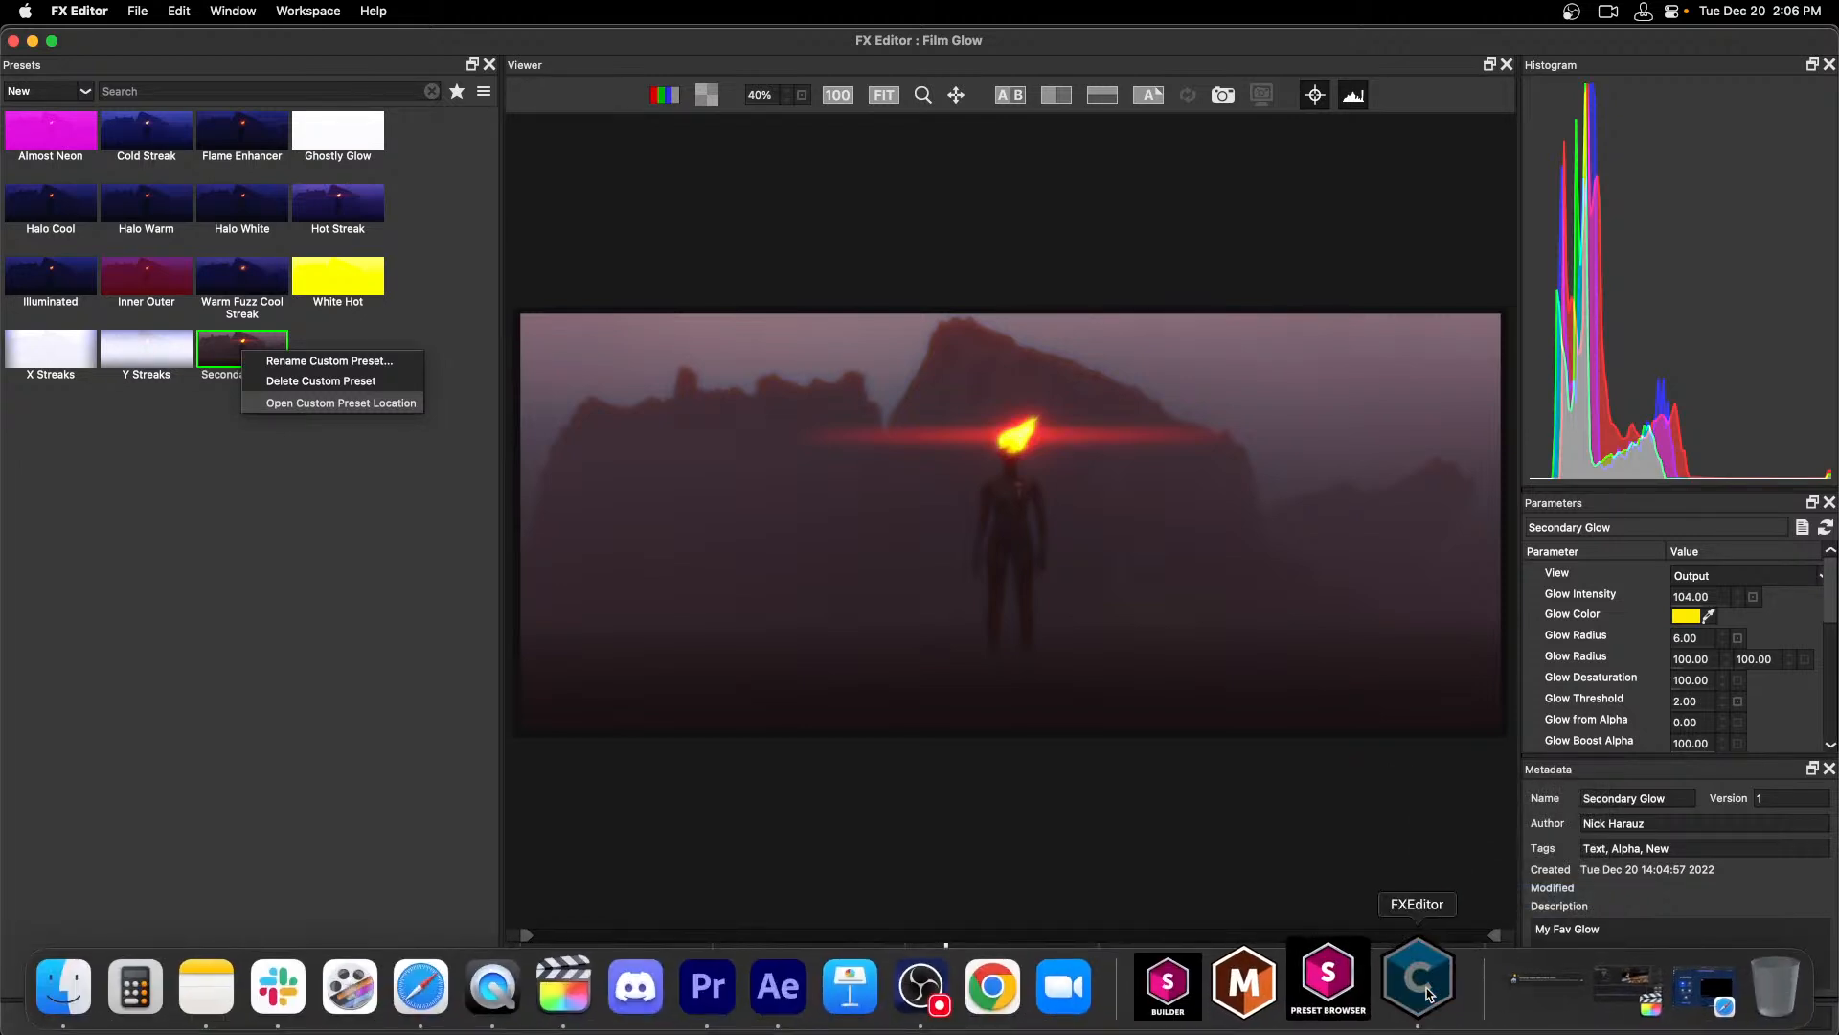
pyautogui.click(1428, 987)
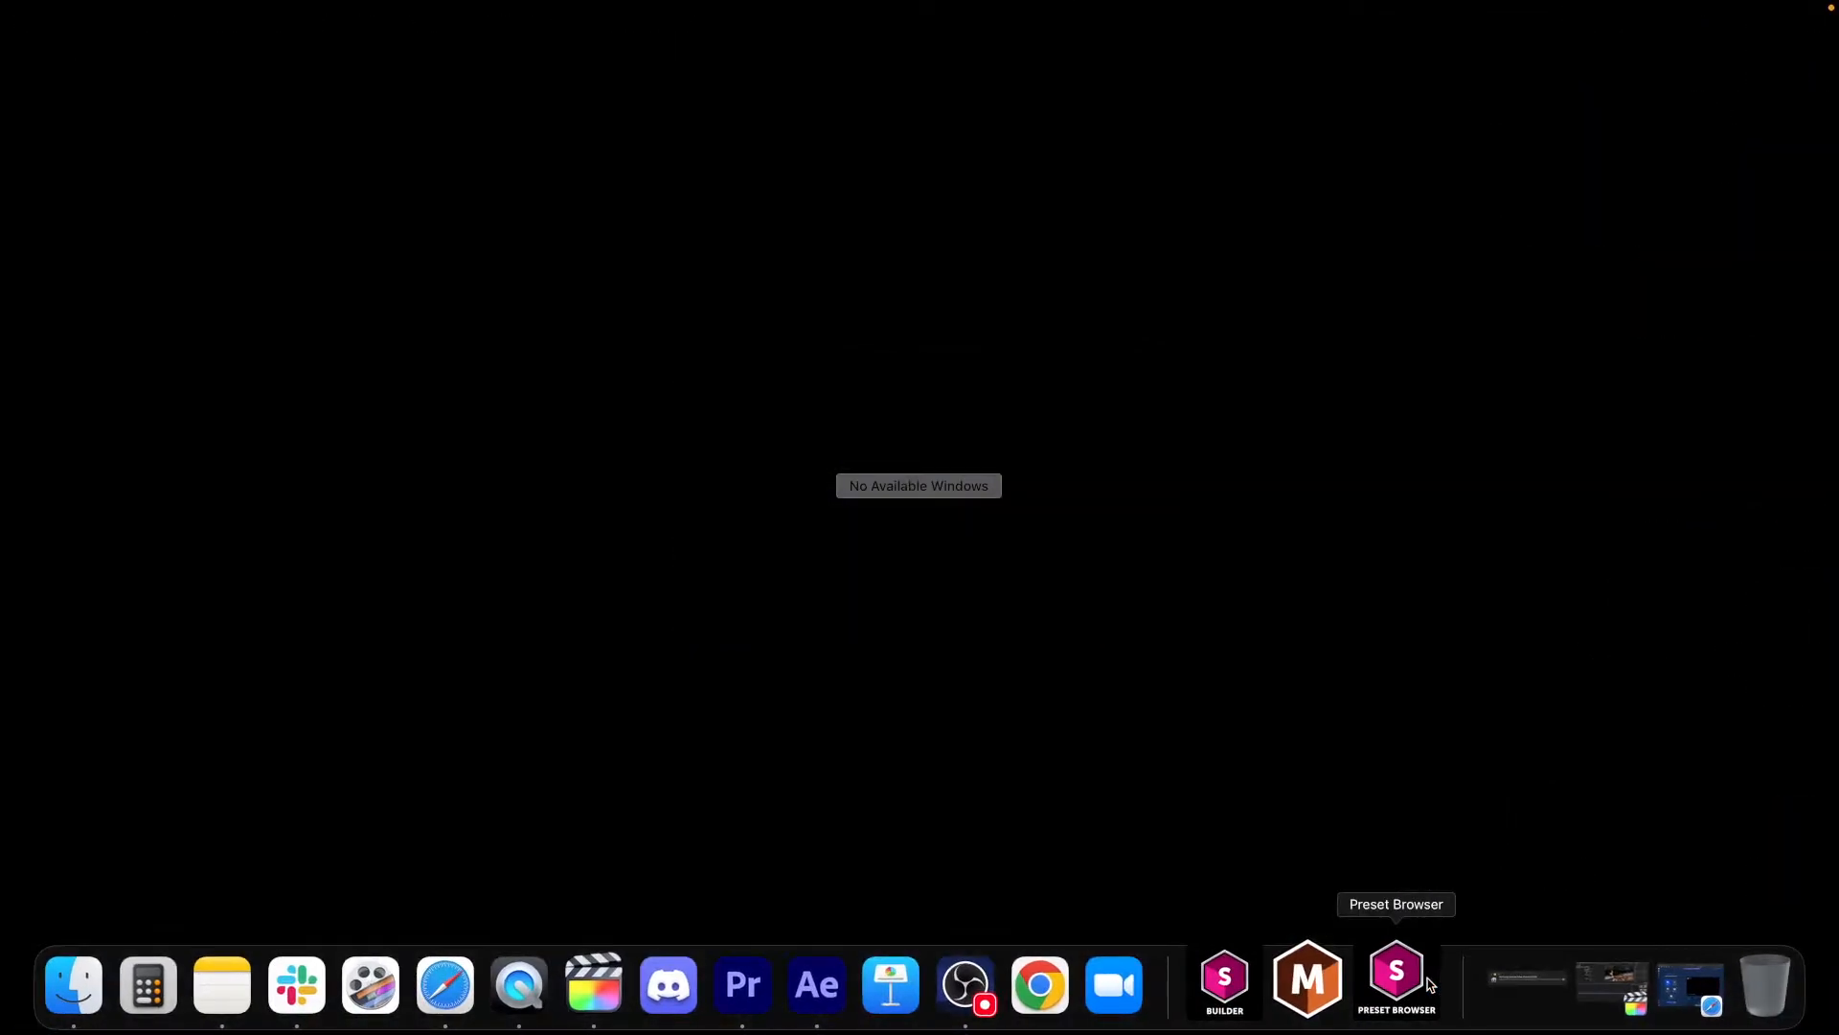
# Switch to Final Cut Pro and open the Film Glow project in its timeline.
pyautogui.click(613, 991)
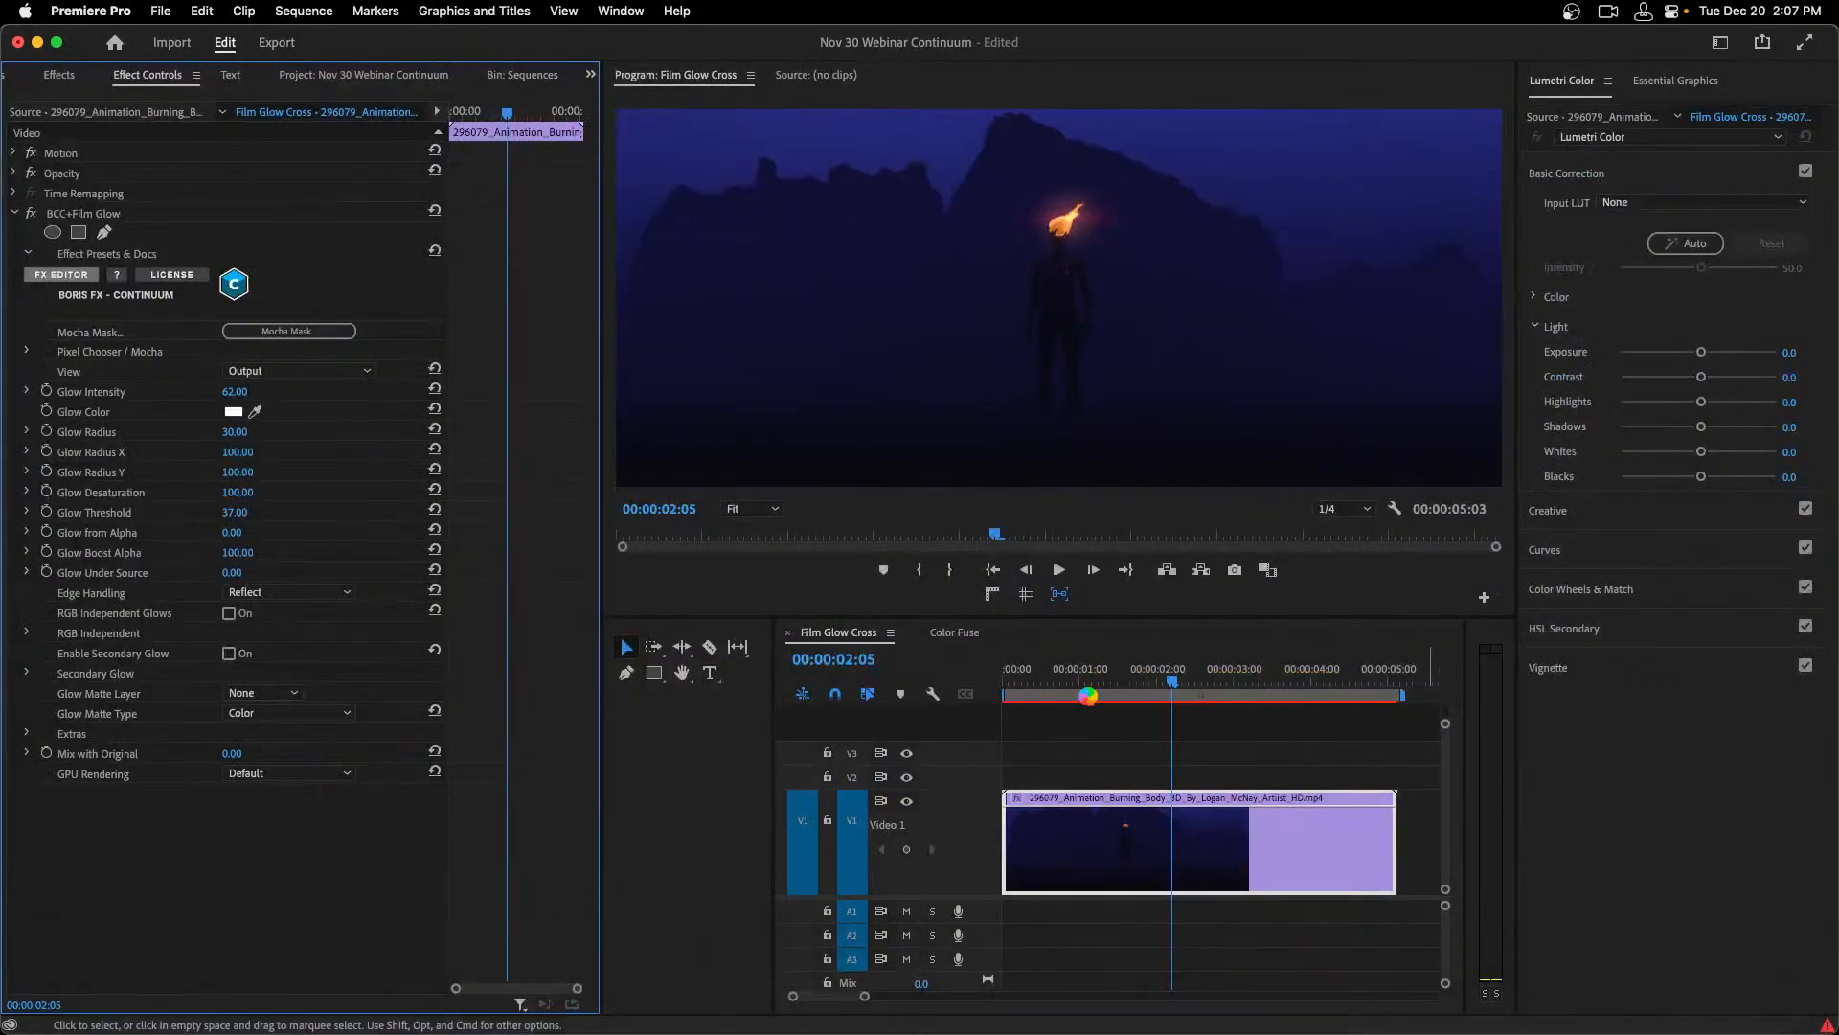
pyautogui.press('super+Tab')
pyautogui.press('super+Tab')
pyautogui.press('super+Tab')
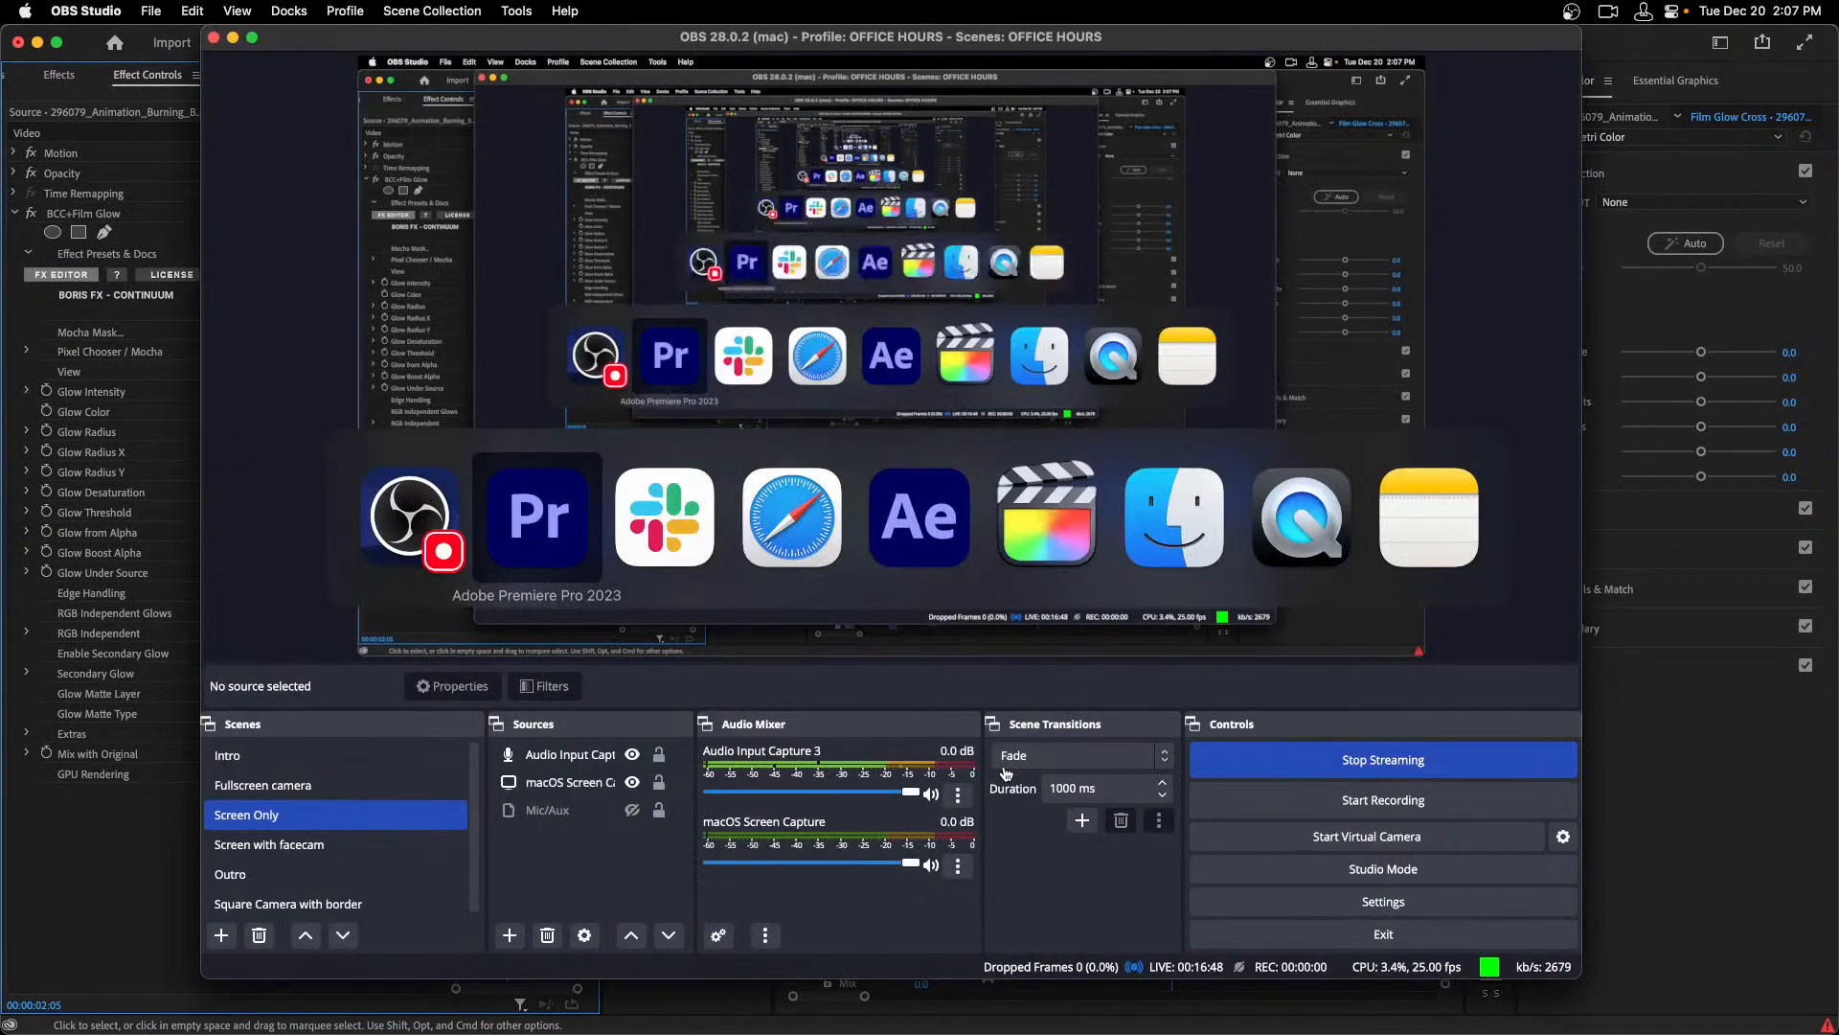
pyautogui.press('super+Tab')
pyautogui.press('super+Tab')
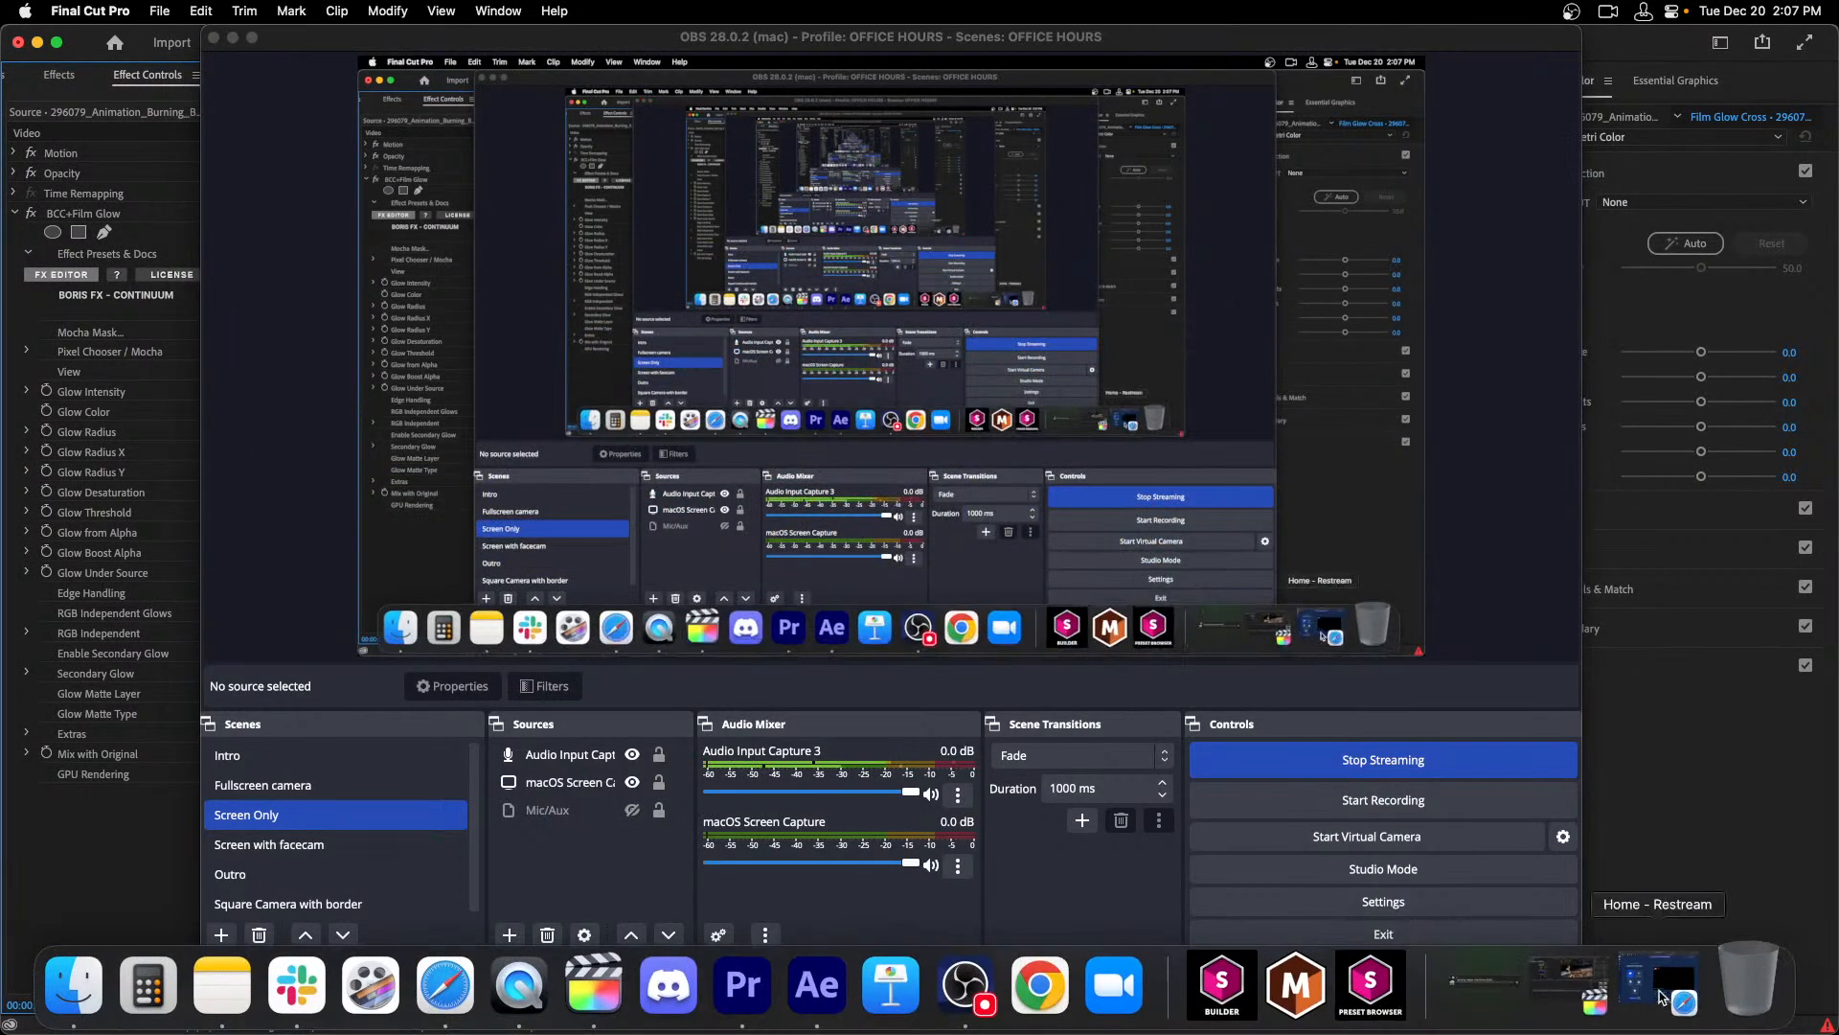
pyautogui.click(1800, 911)
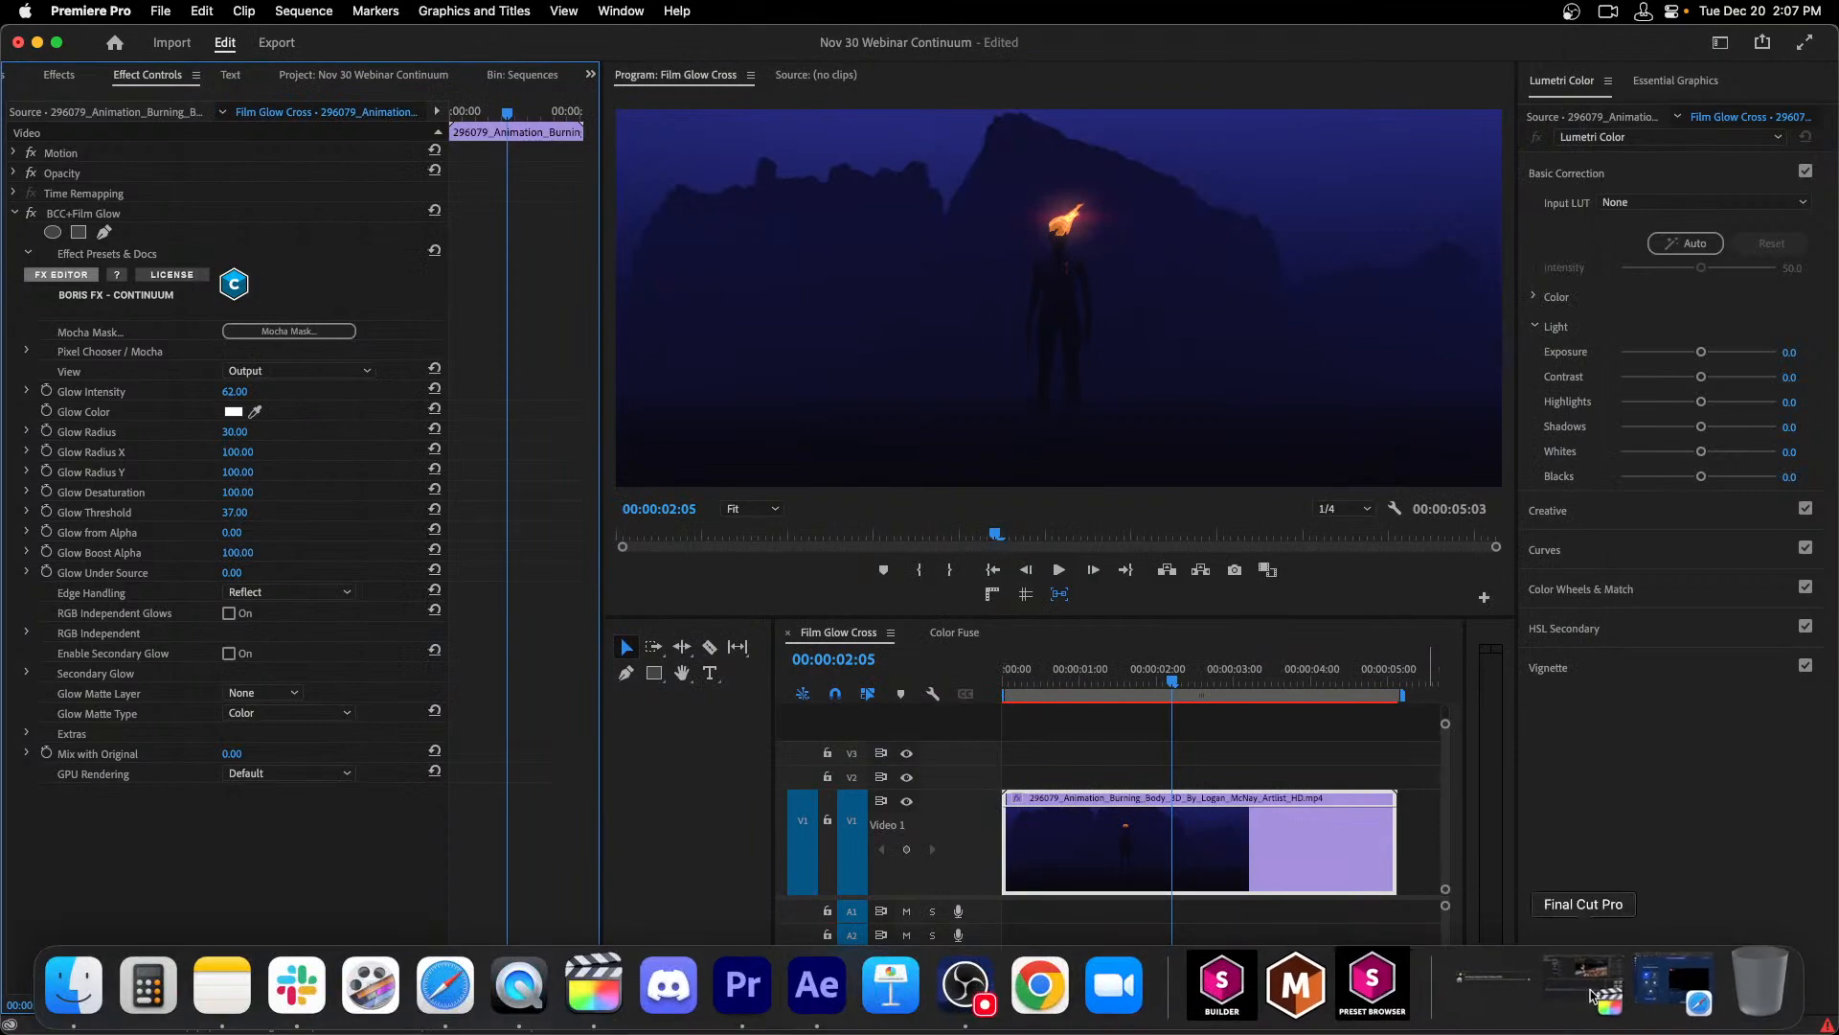
pyautogui.click(1571, 990)
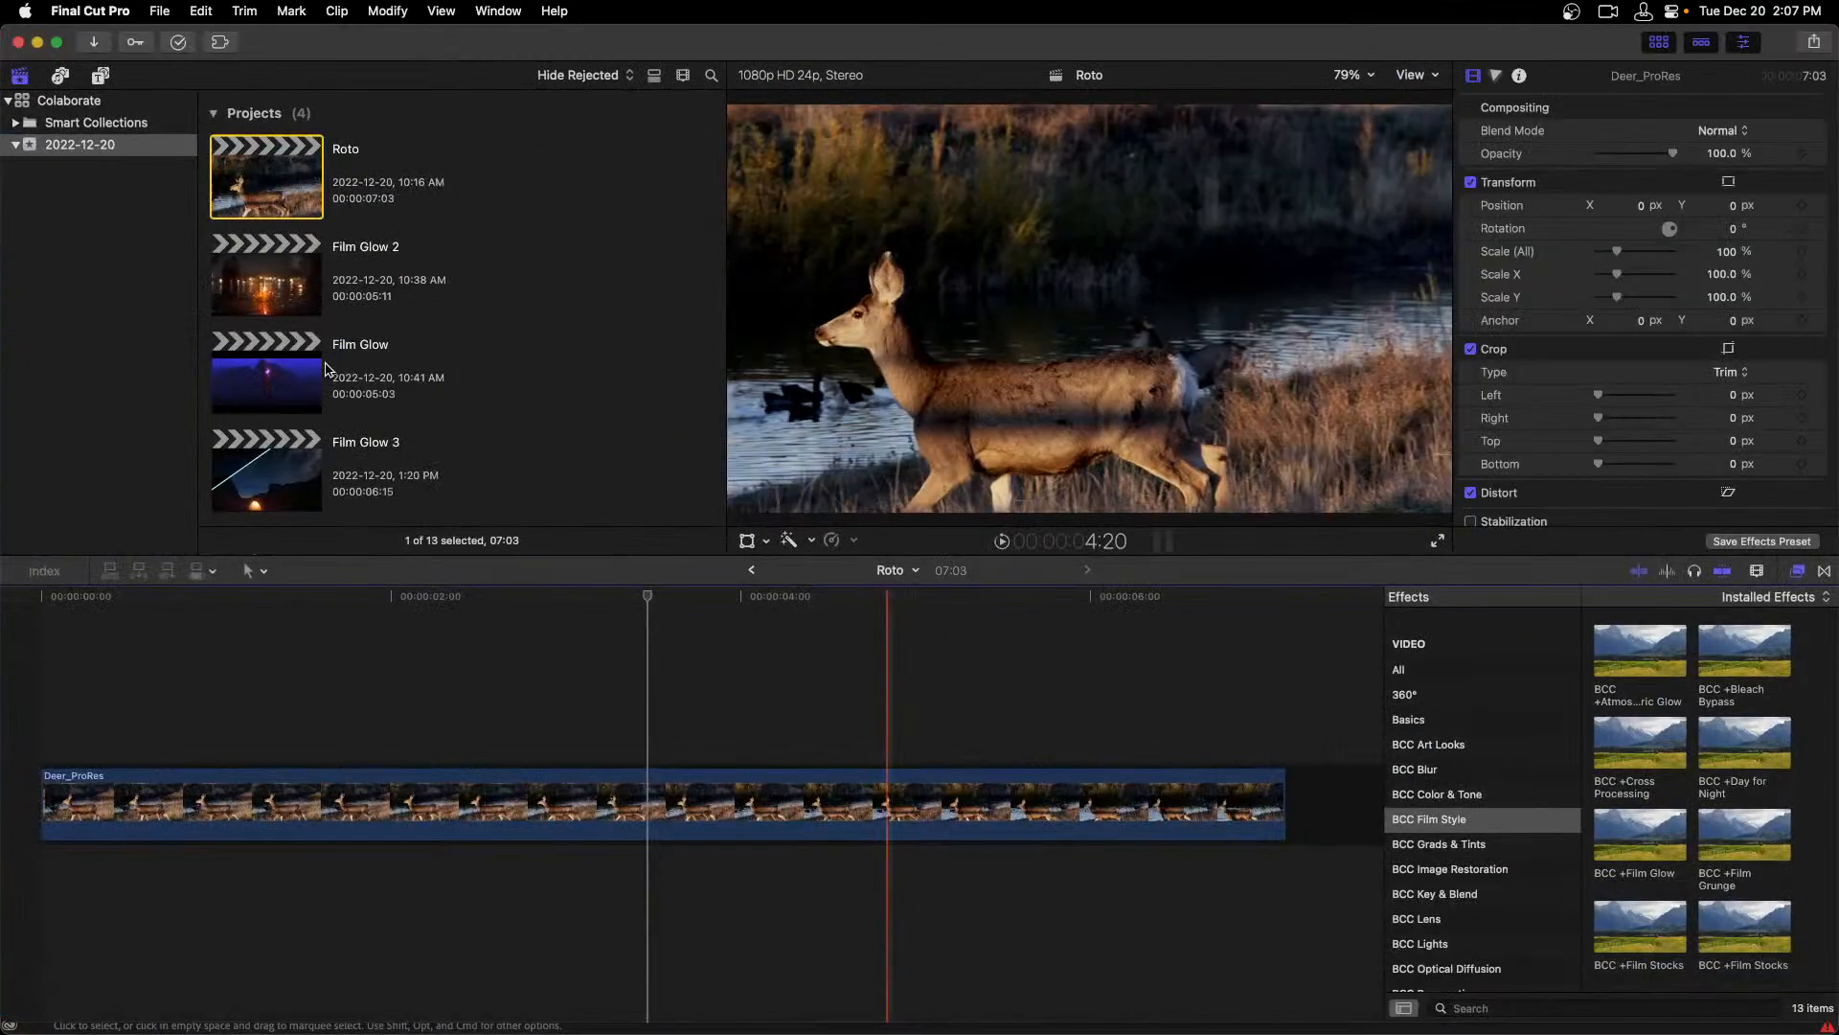
pyautogui.doubleClick(259, 388)
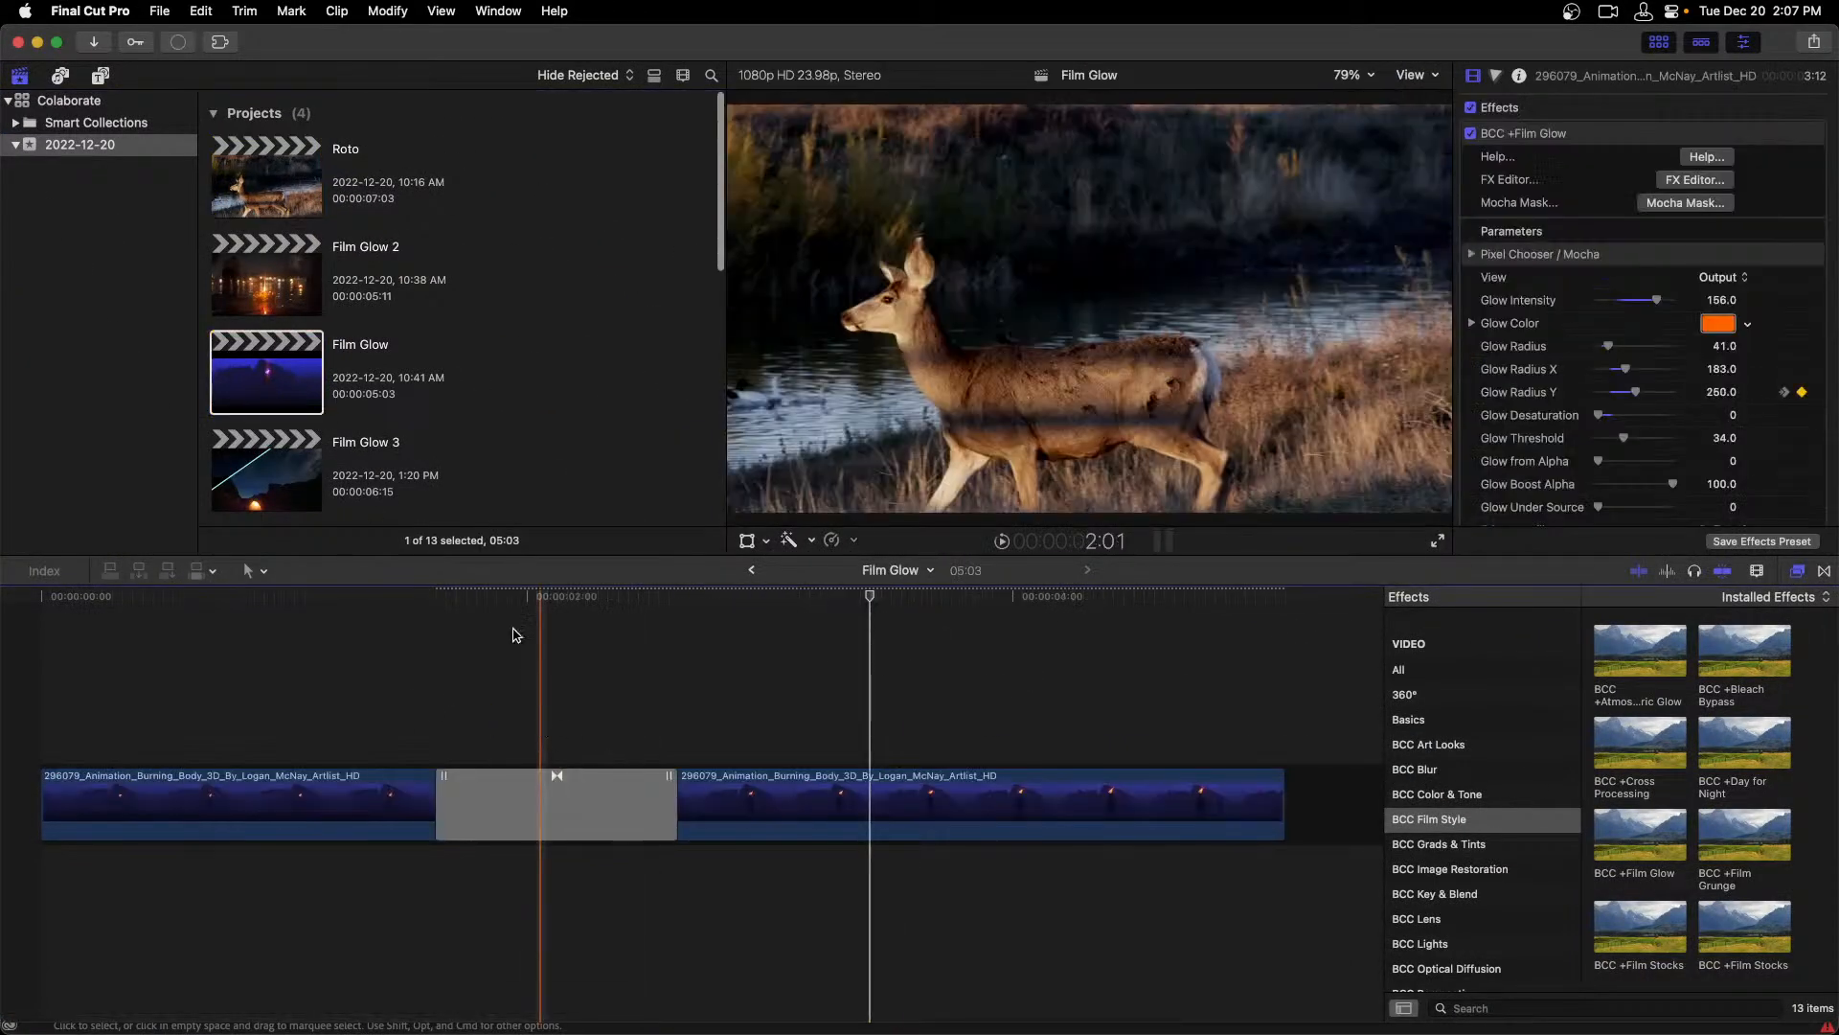
# Delete the existing BCC+Film Glow effect from the second burning-body clip.
pyautogui.click(917, 640)
pyautogui.click(915, 781)
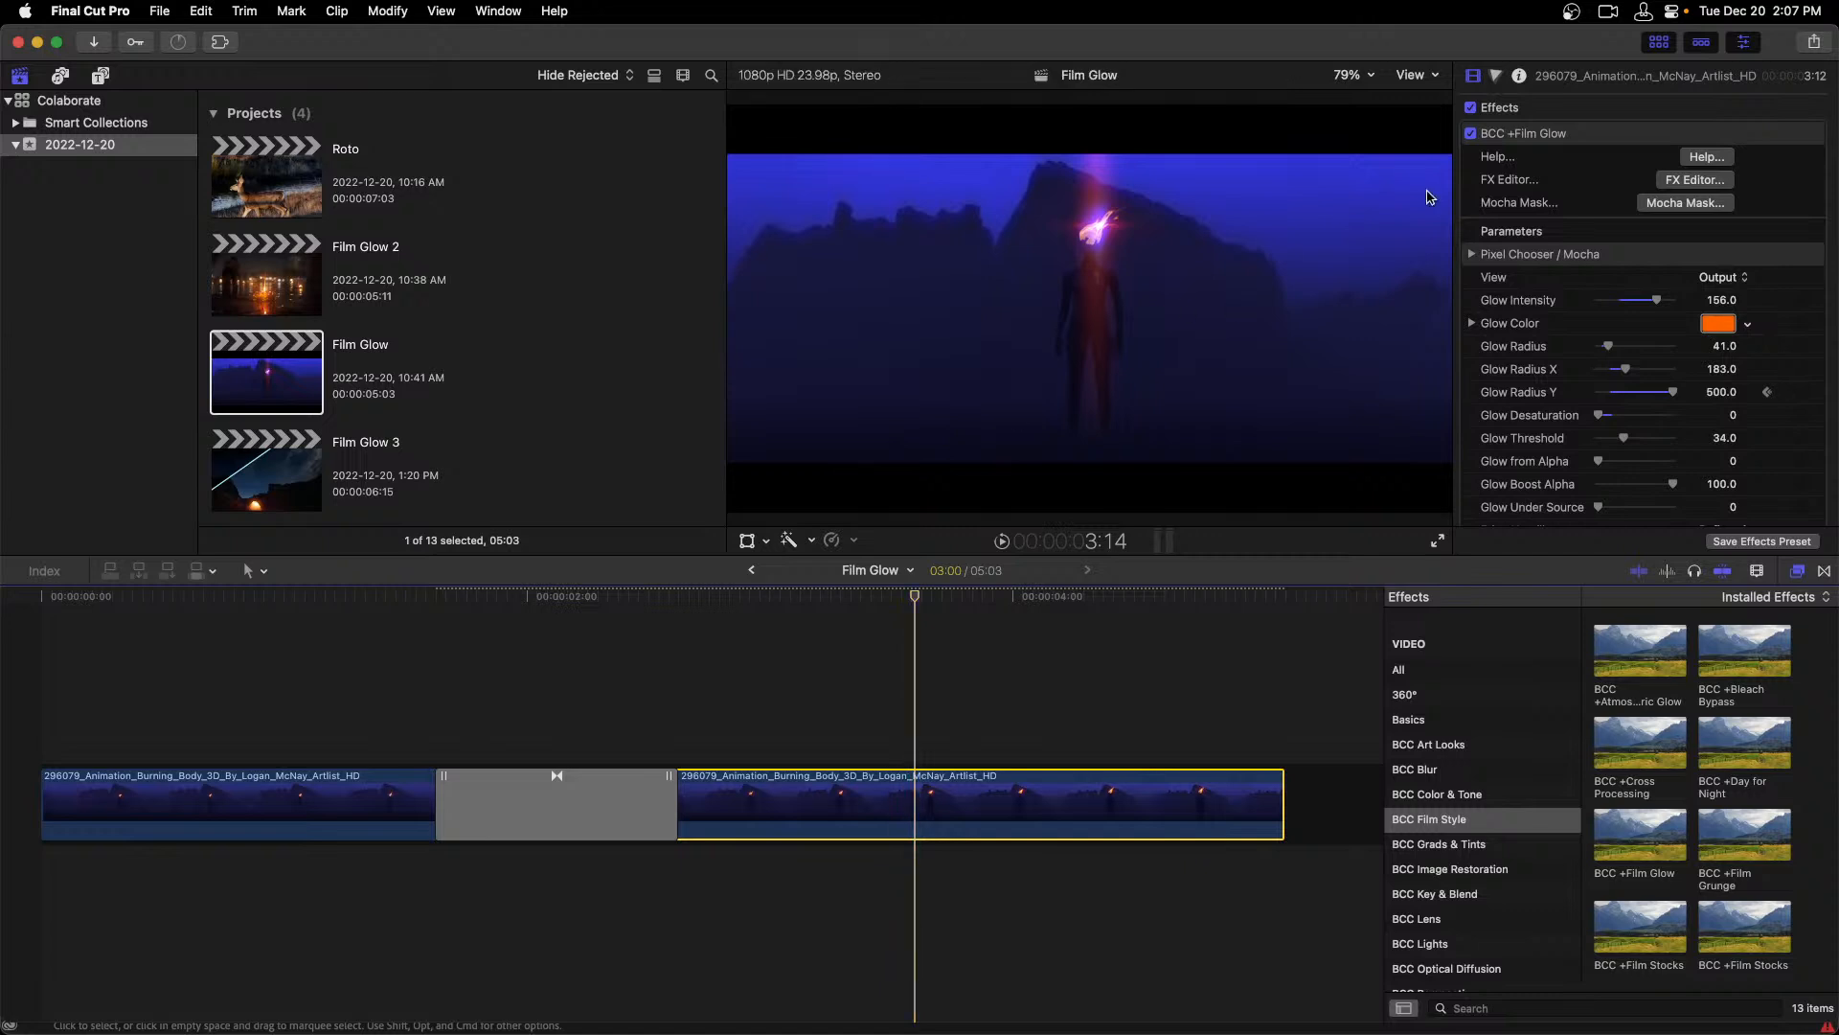
pyautogui.click(1768, 134)
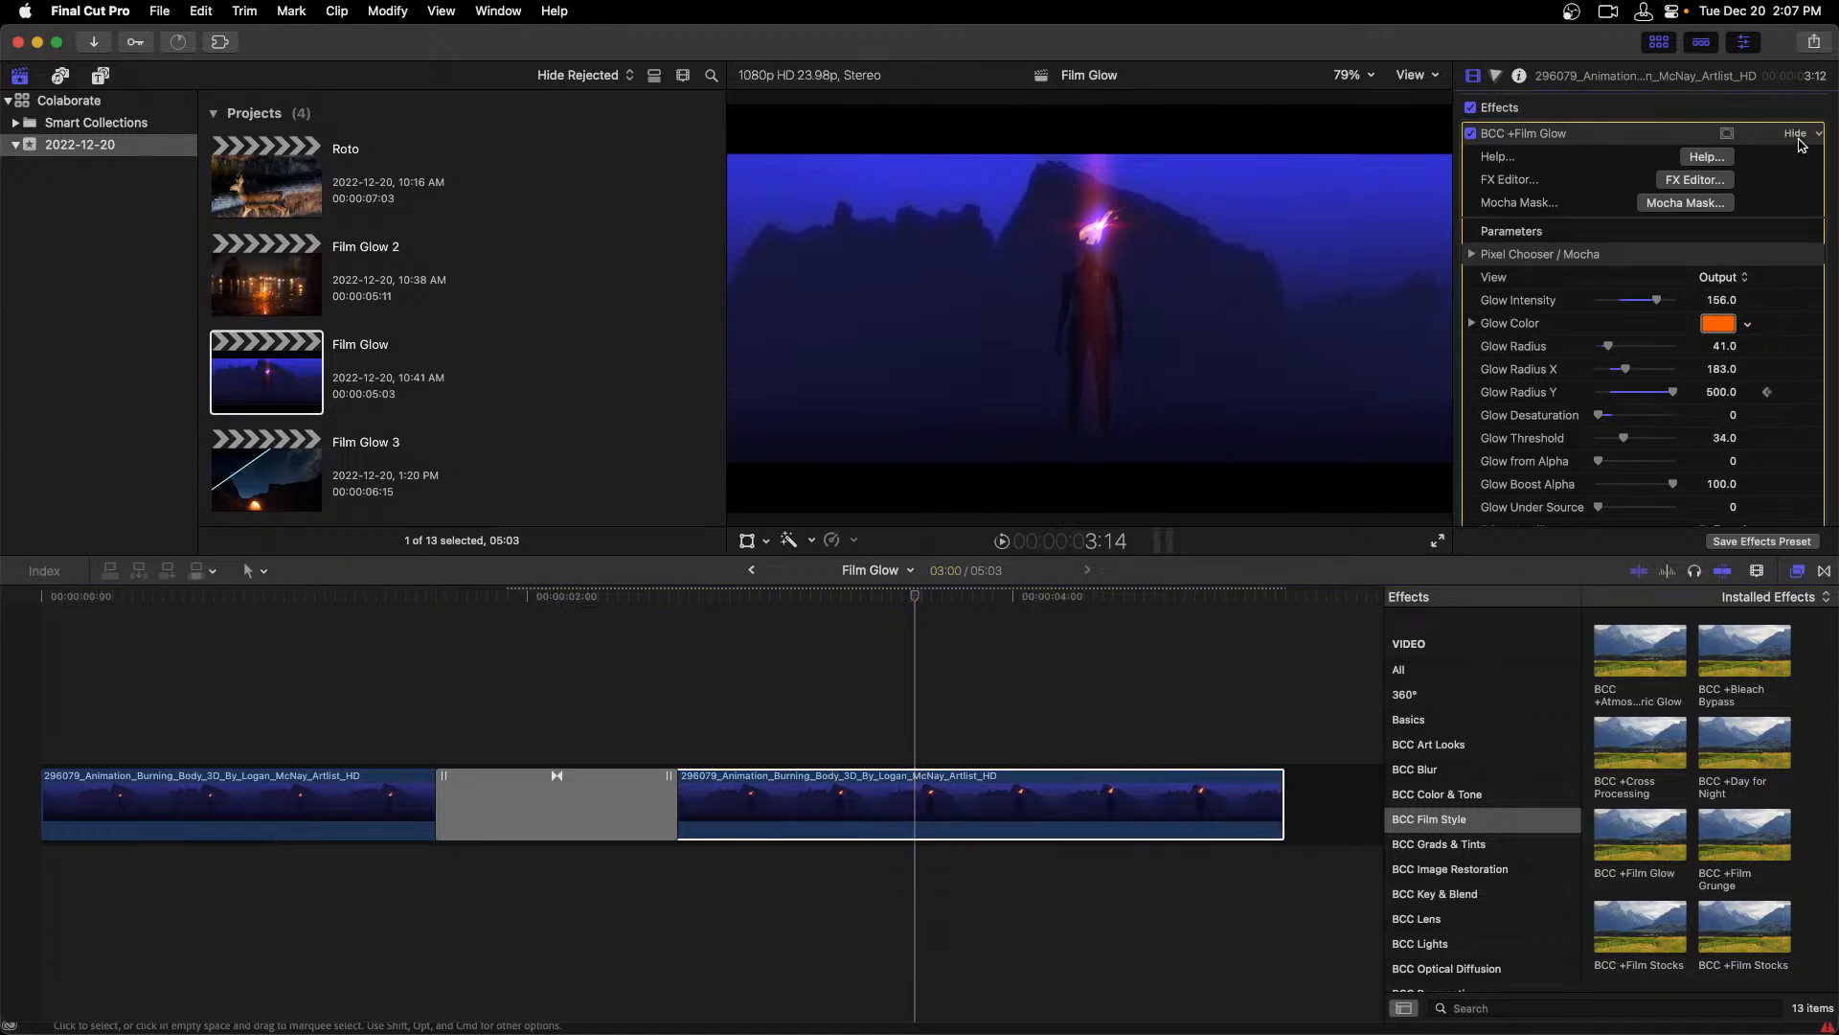
pyautogui.press('Delete')
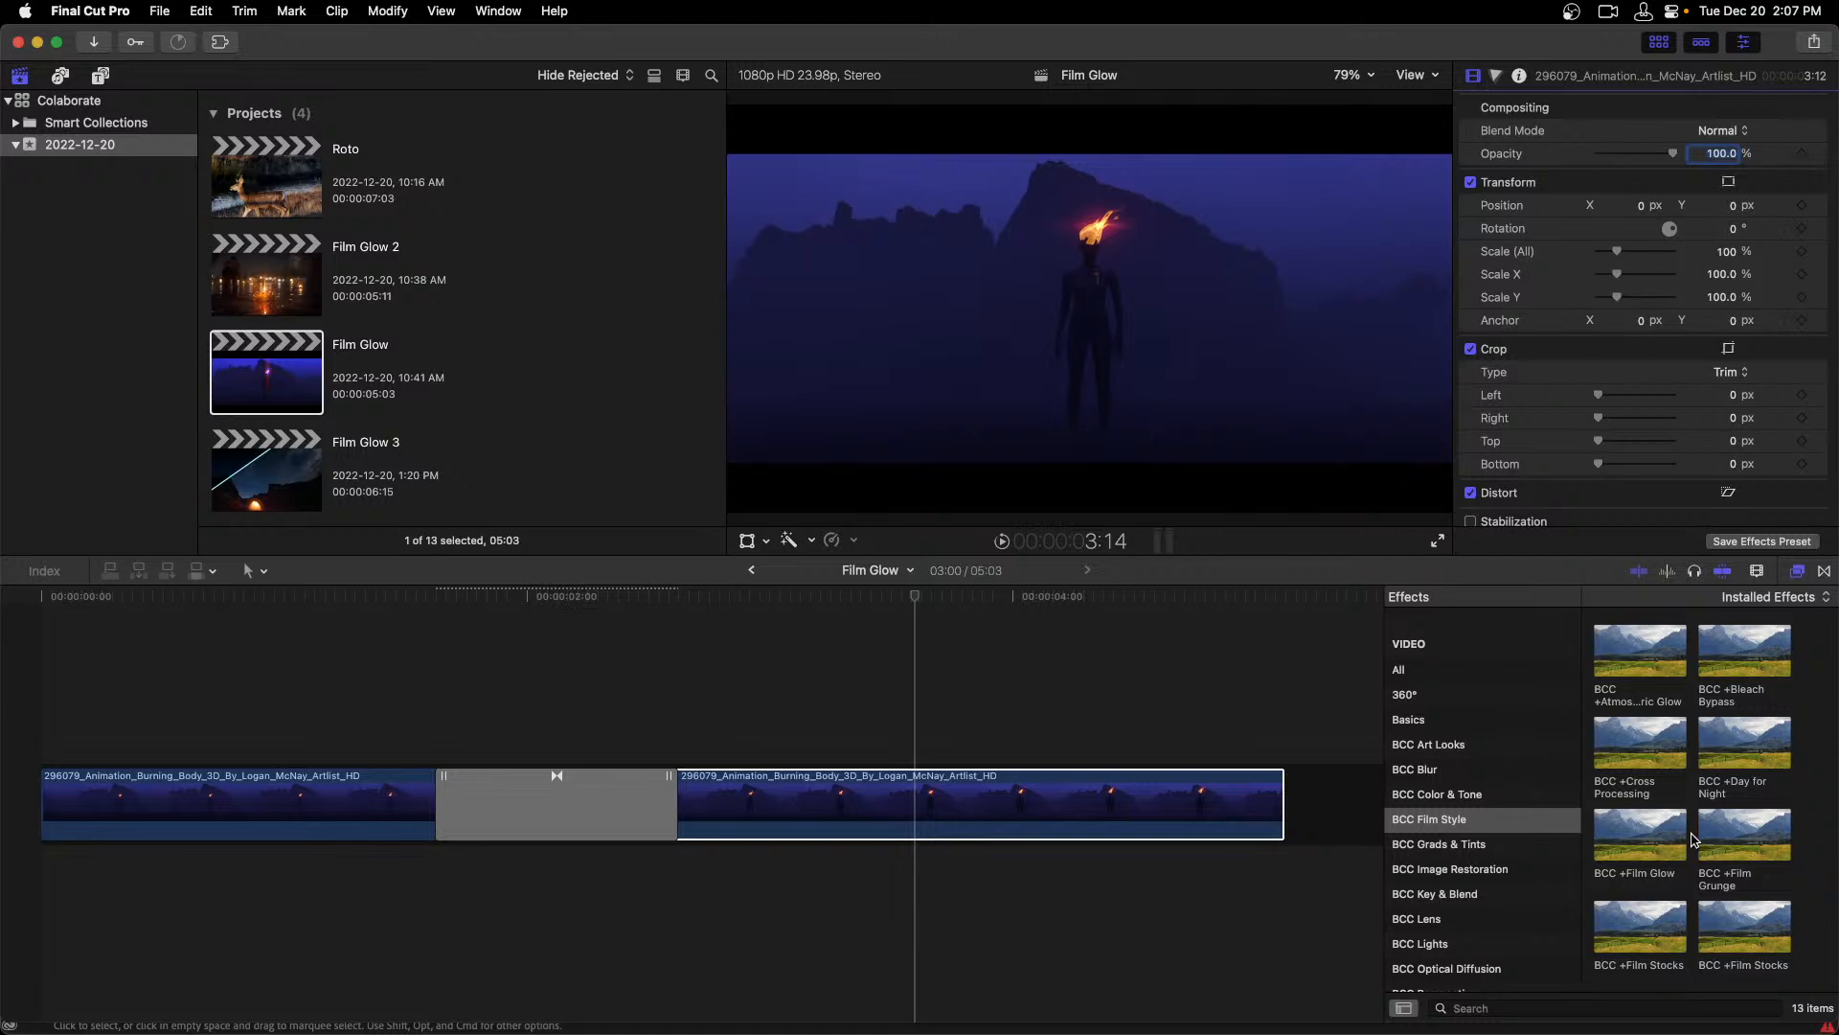
# Apply a fresh BCC+Film Glow from BCC Film Style to the second clip and open it in the FX Editor.
pyautogui.moveTo(1662, 835); pyautogui.dragTo(1150, 824)
pyautogui.click(958, 666)
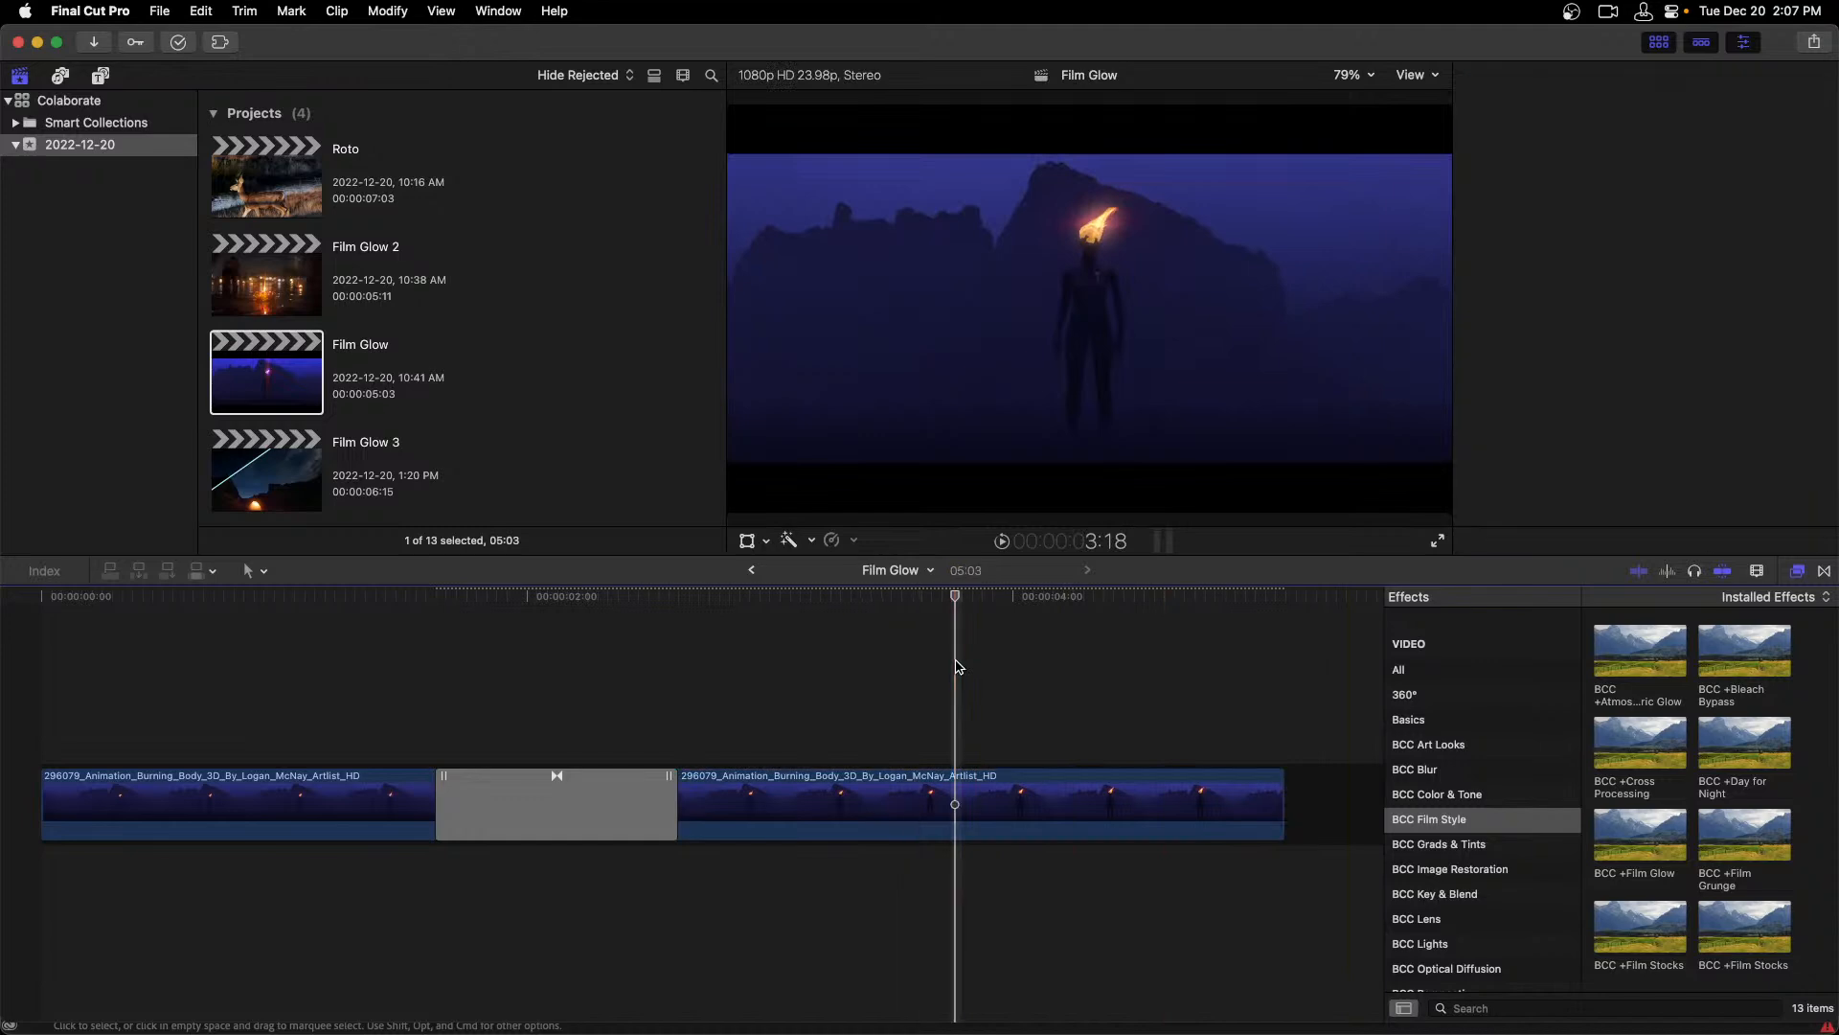
pyautogui.click(977, 800)
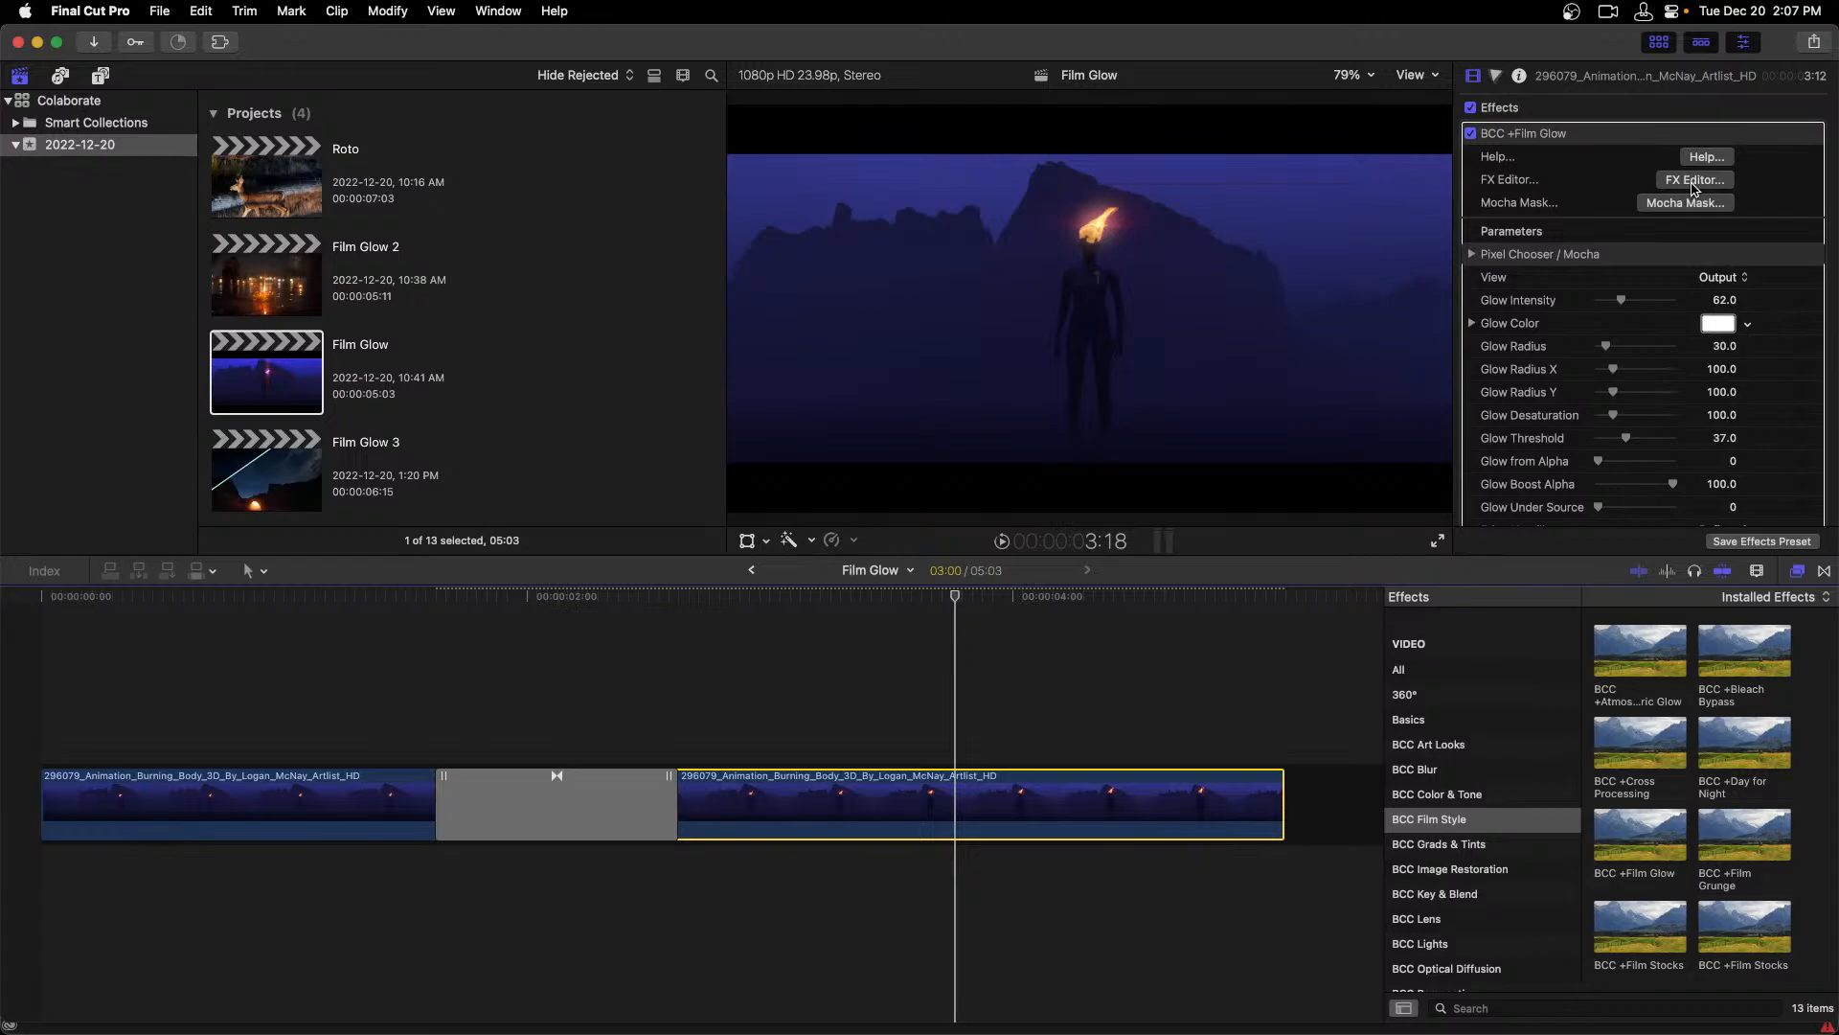
pyautogui.click(1694, 181)
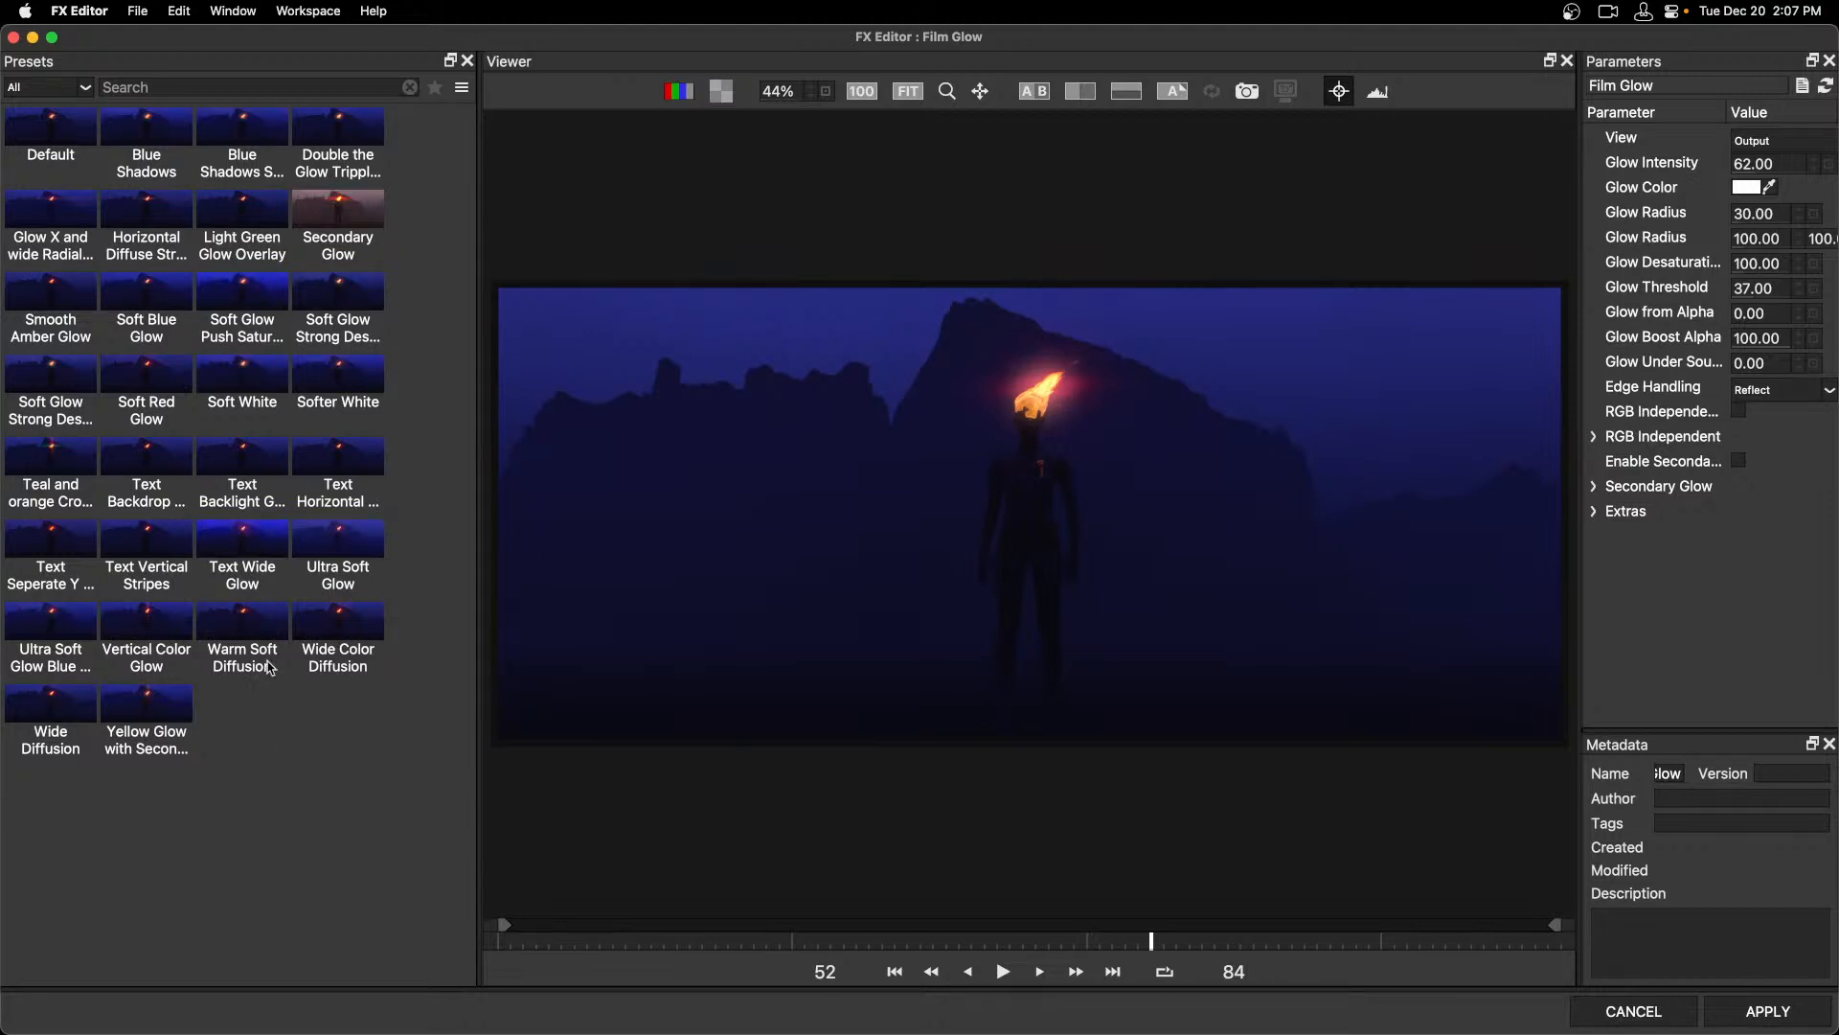
# Load the Warm Soft Diffusion preset and close the FX Editor, saving the changes to the clip.
pyautogui.click(254, 629)
pyautogui.rightClick(254, 628)
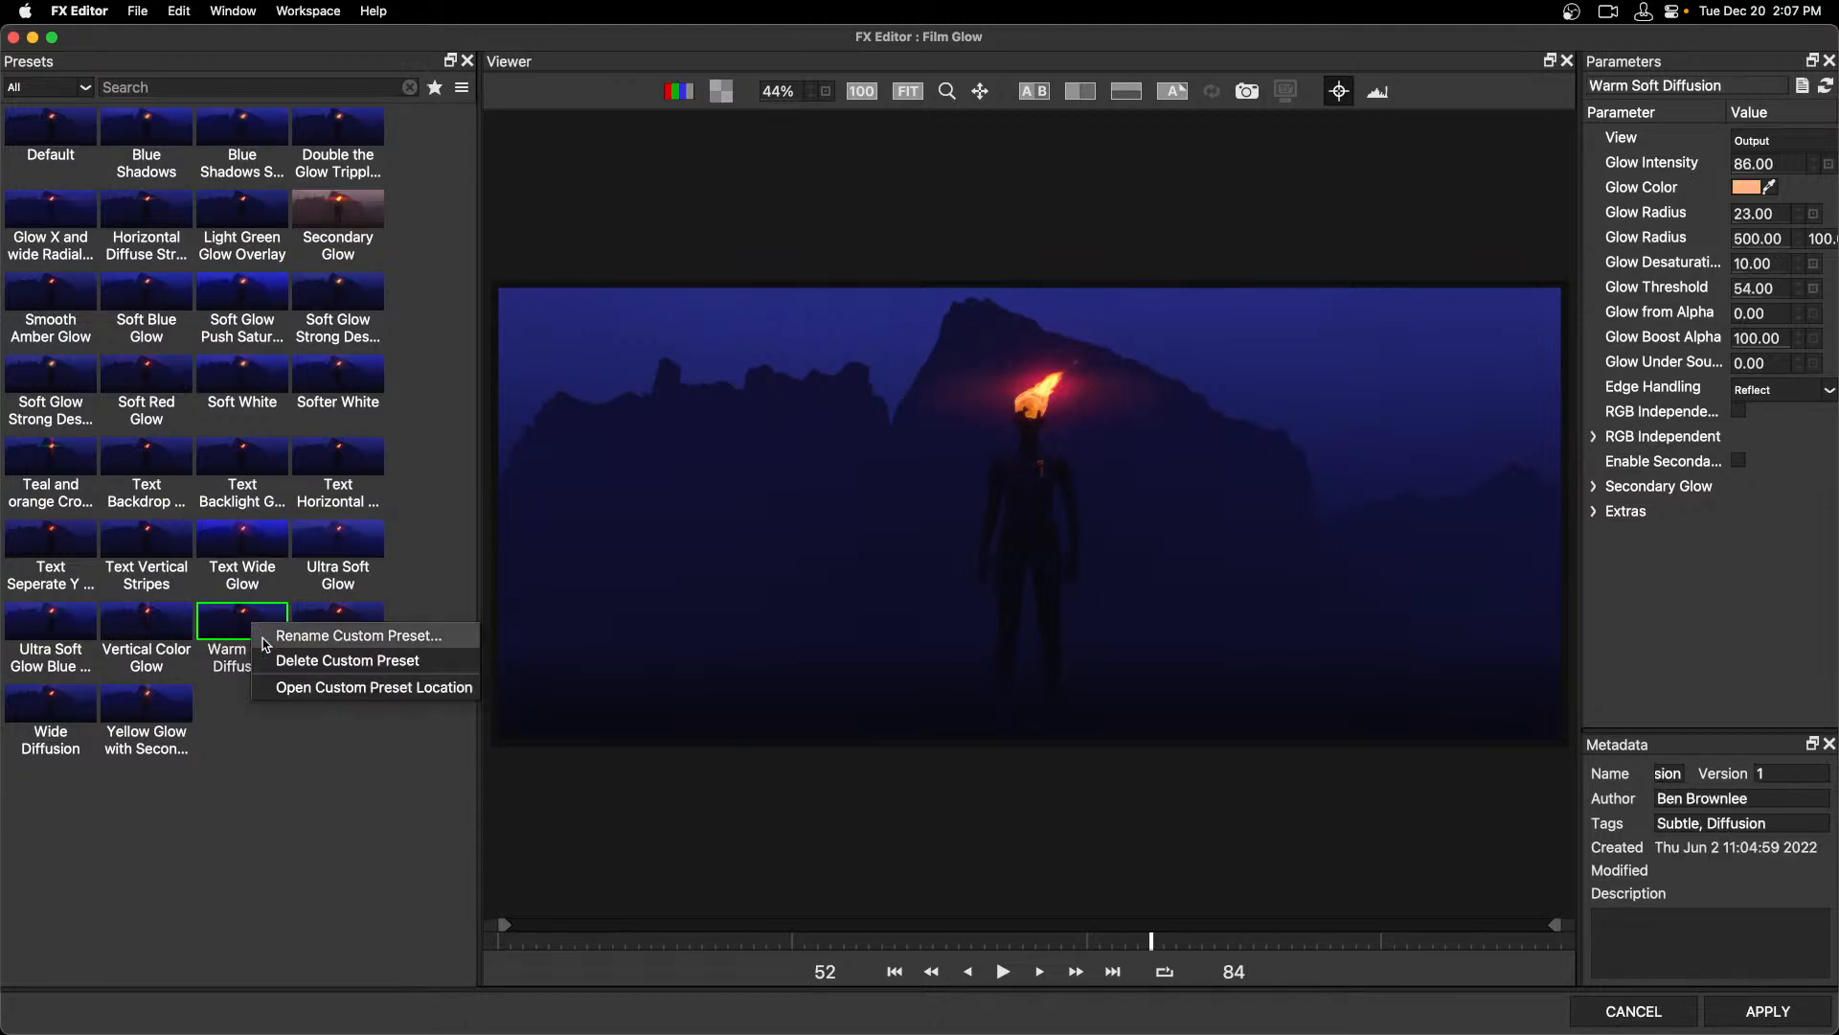
pyautogui.click(313, 699)
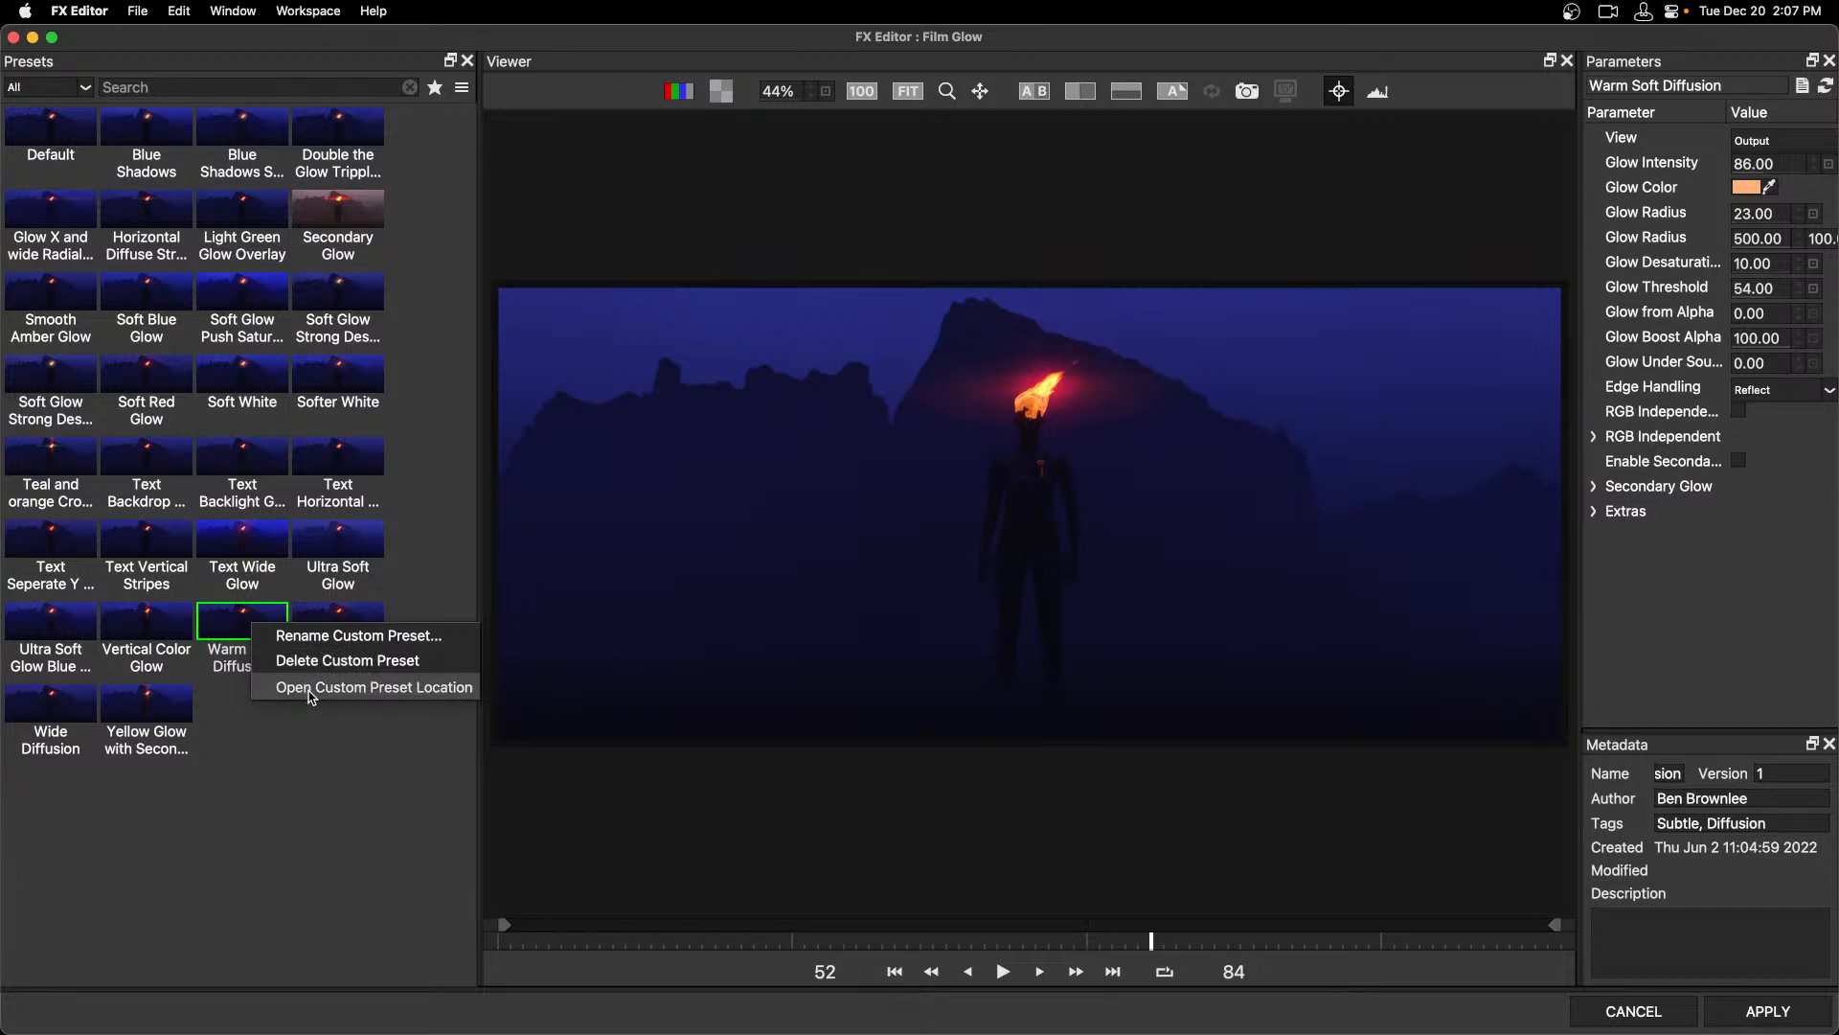
pyautogui.click(314, 771)
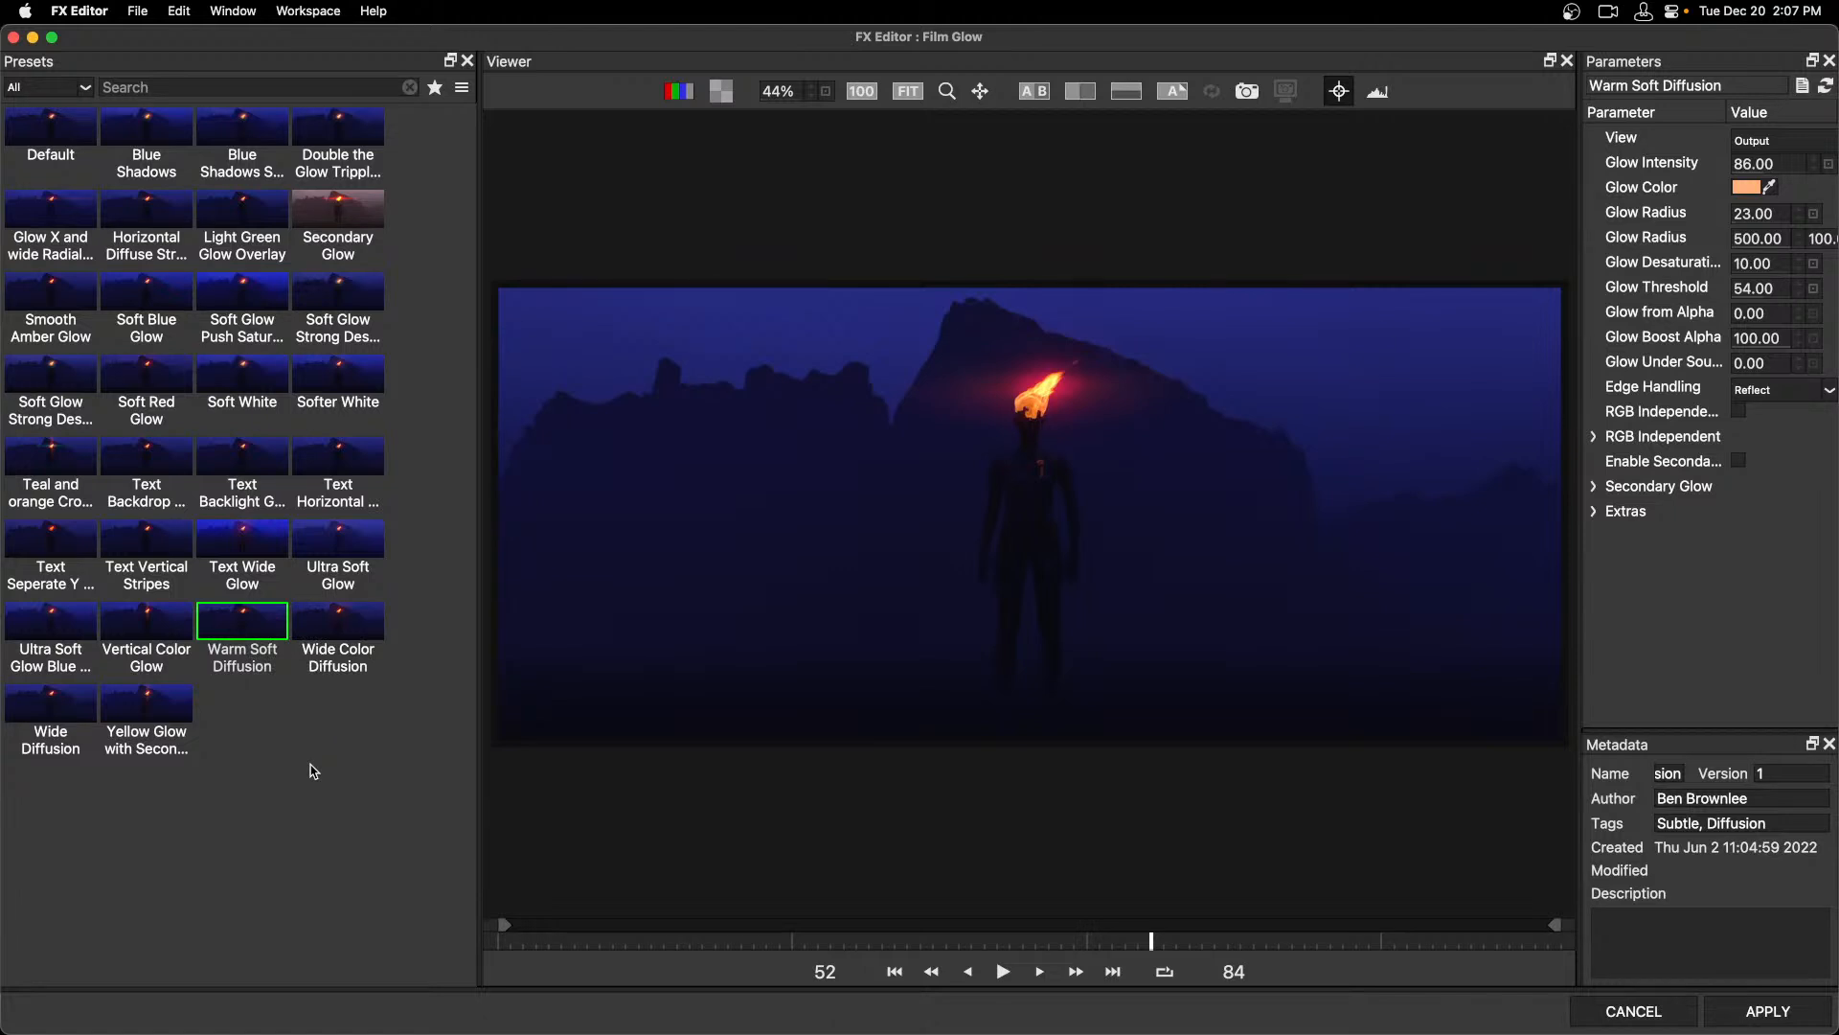
pyautogui.click(1644, 1013)
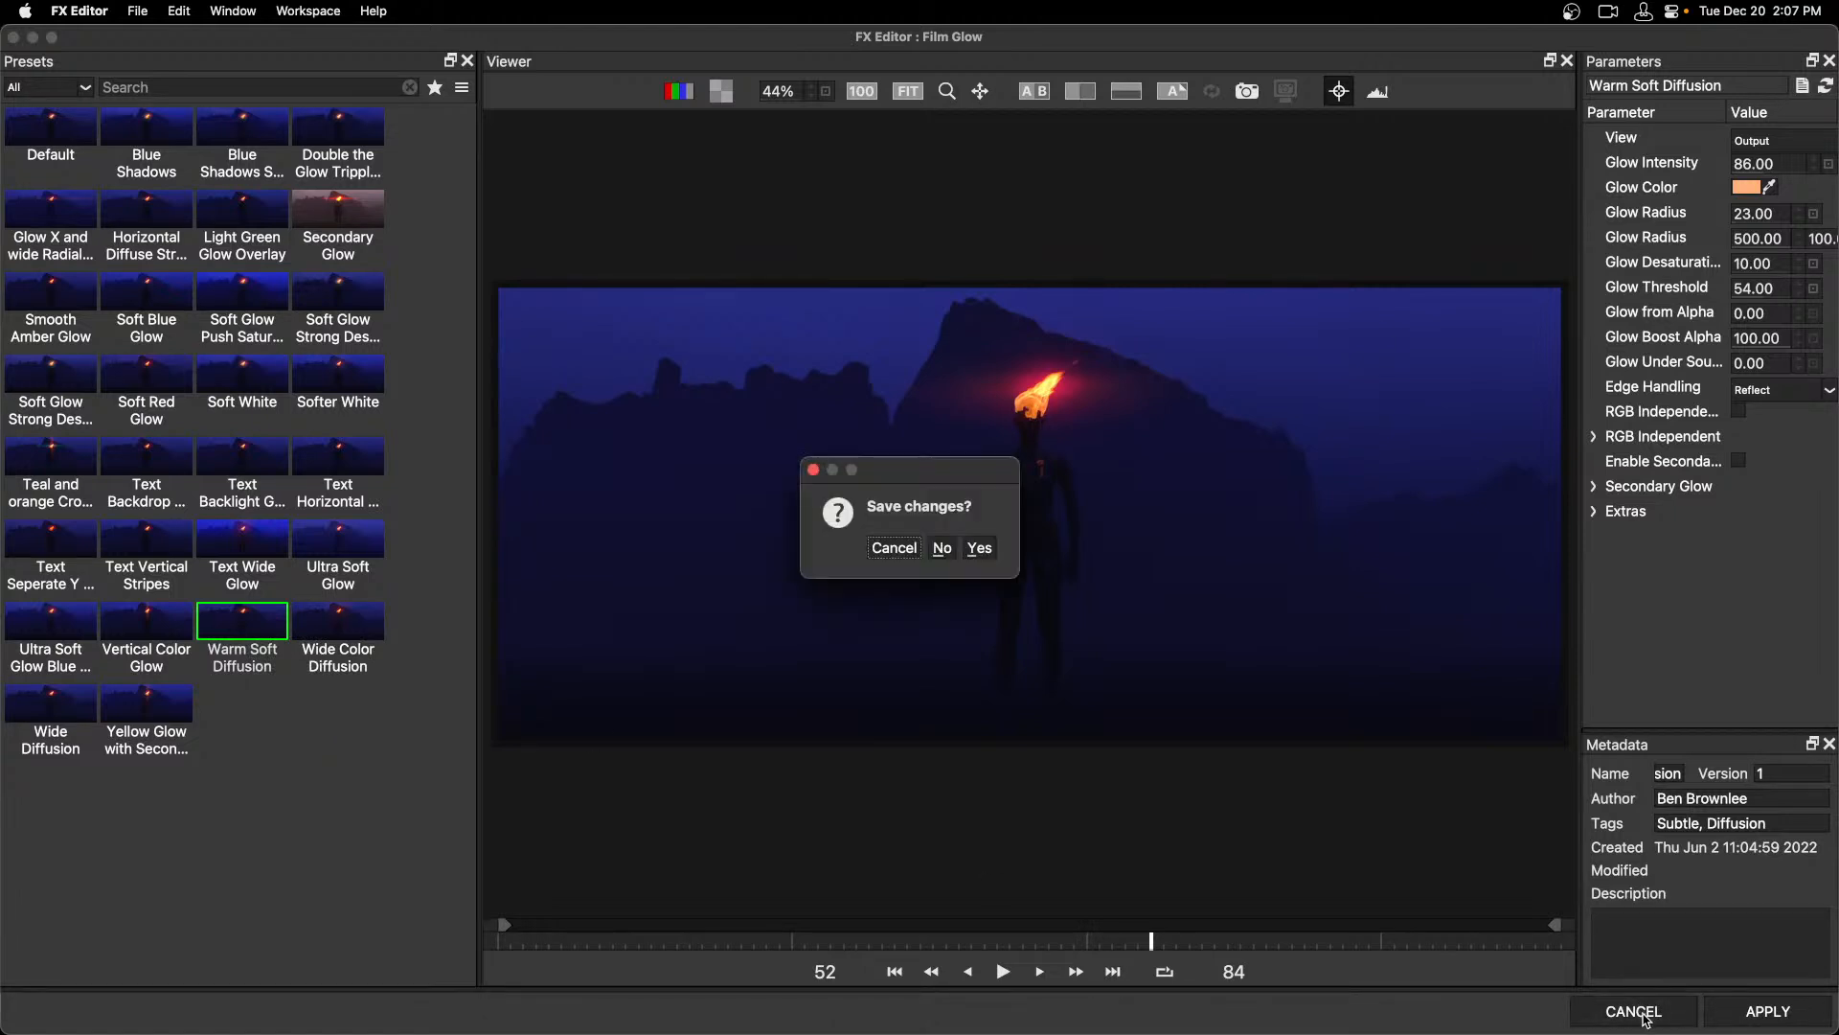
pyautogui.click(979, 549)
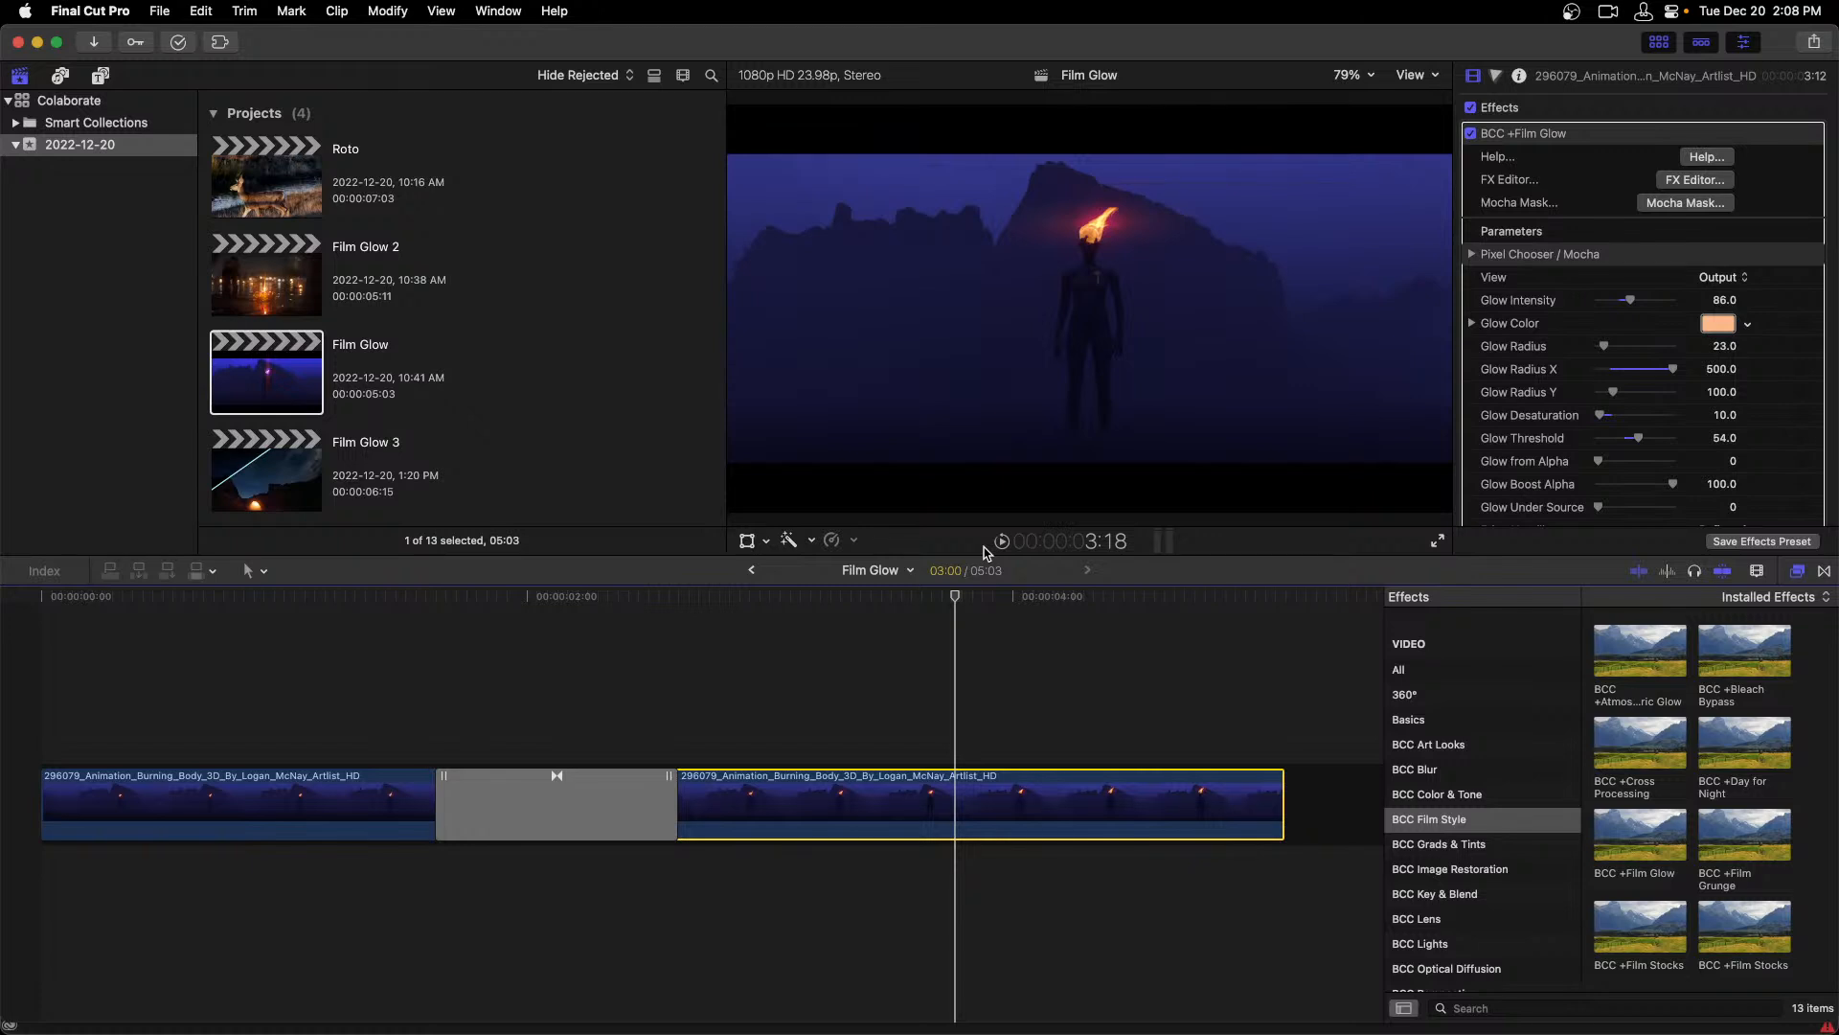
# Switch to After Effects and play the Deer_ProRes composition from its start to 0;00;04;05.
pyautogui.press('super+Tab')
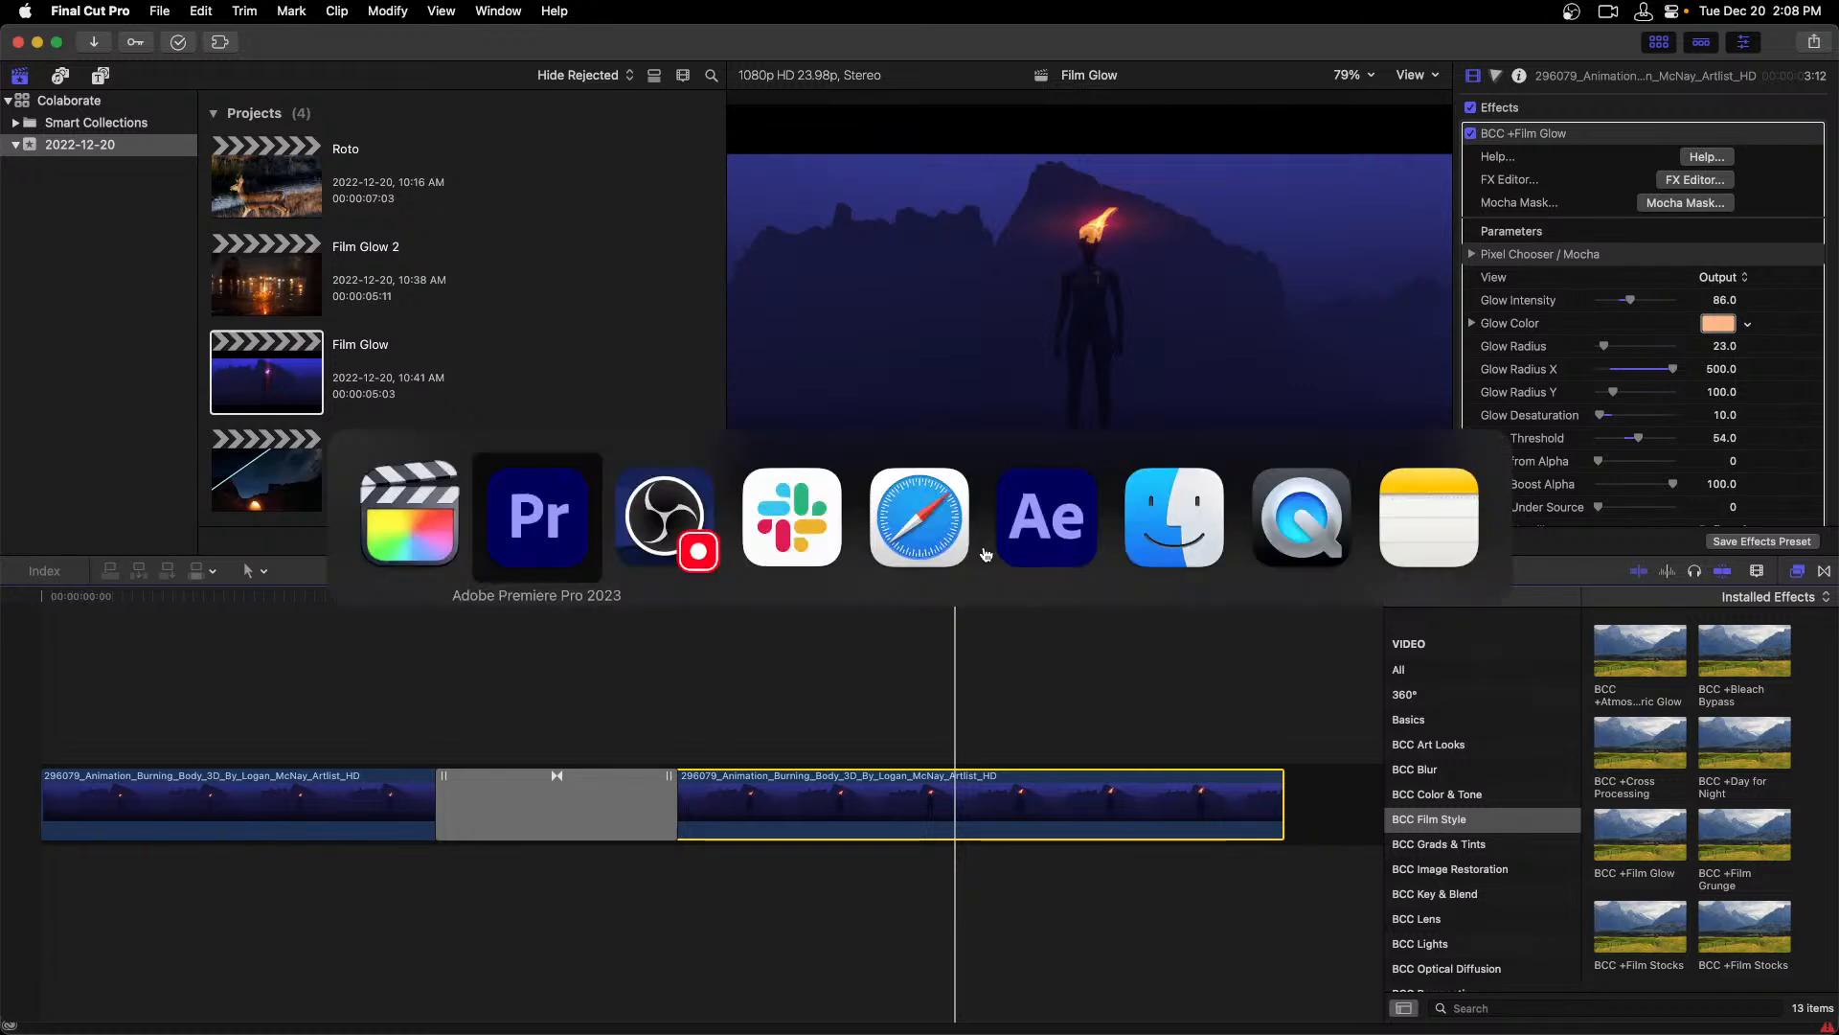
pyautogui.press('Tab')
pyautogui.press('Tab')
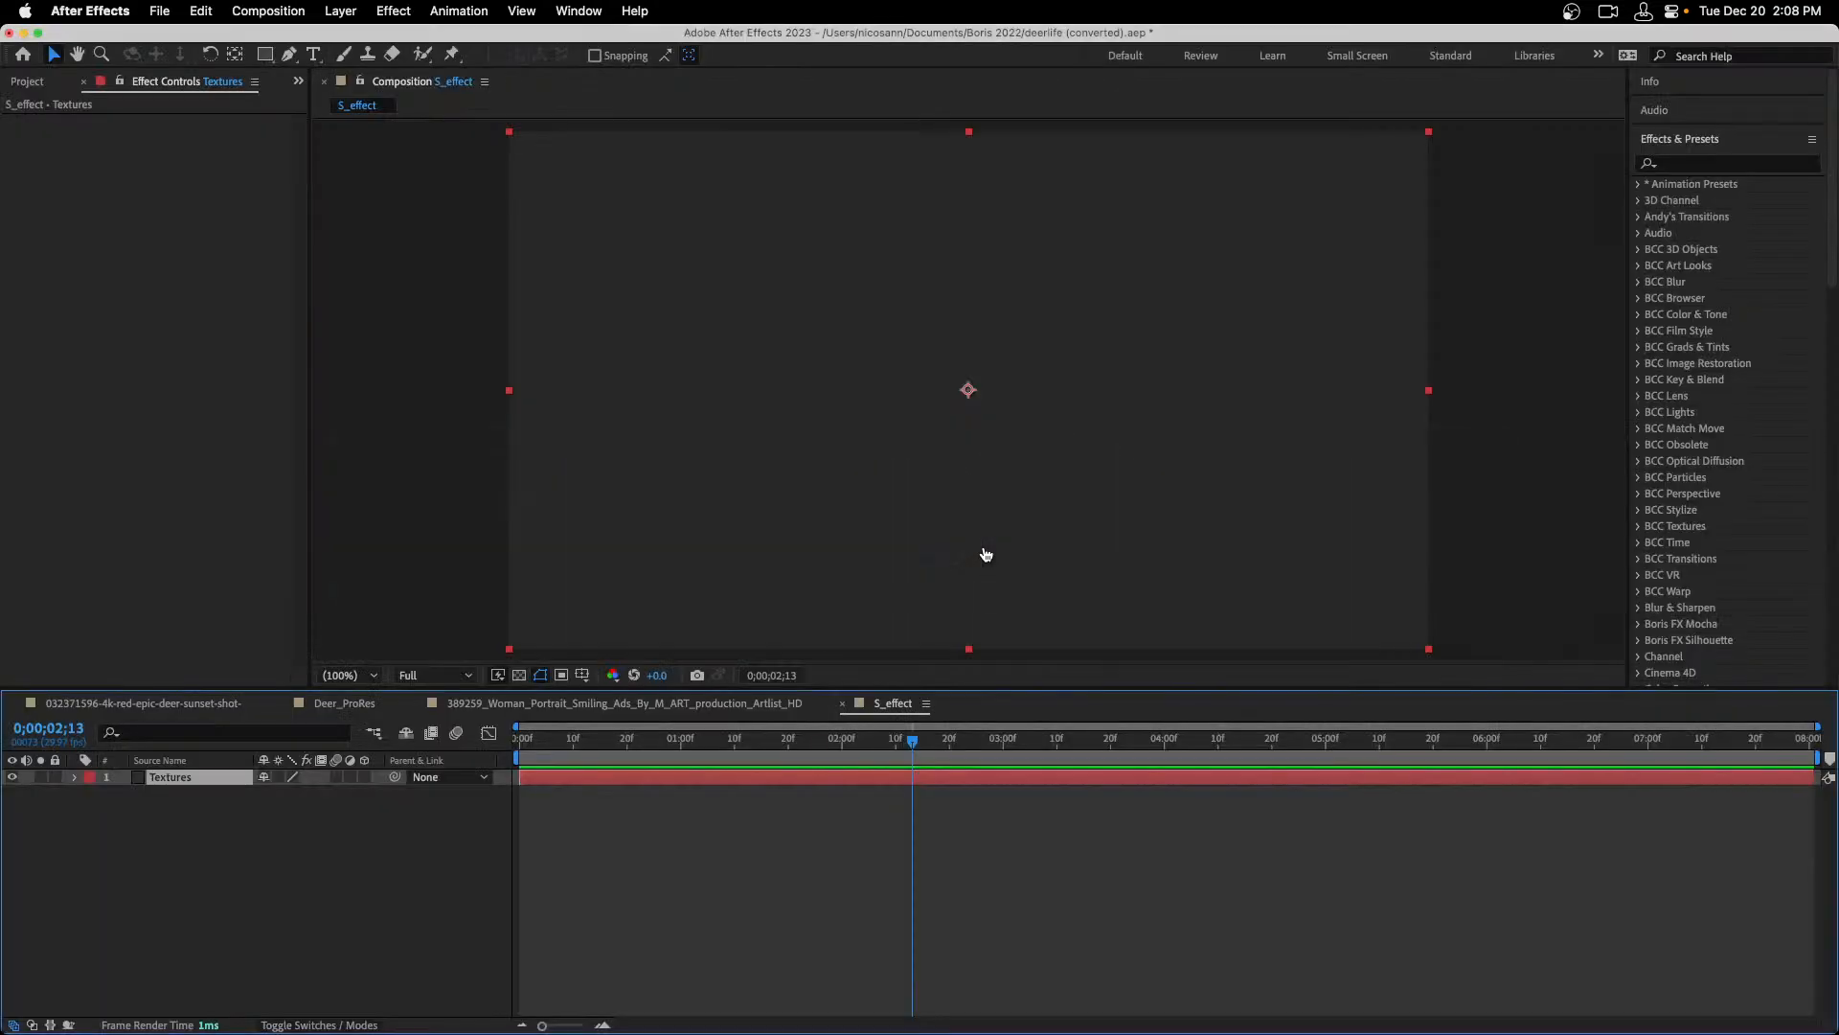
pyautogui.click(327, 709)
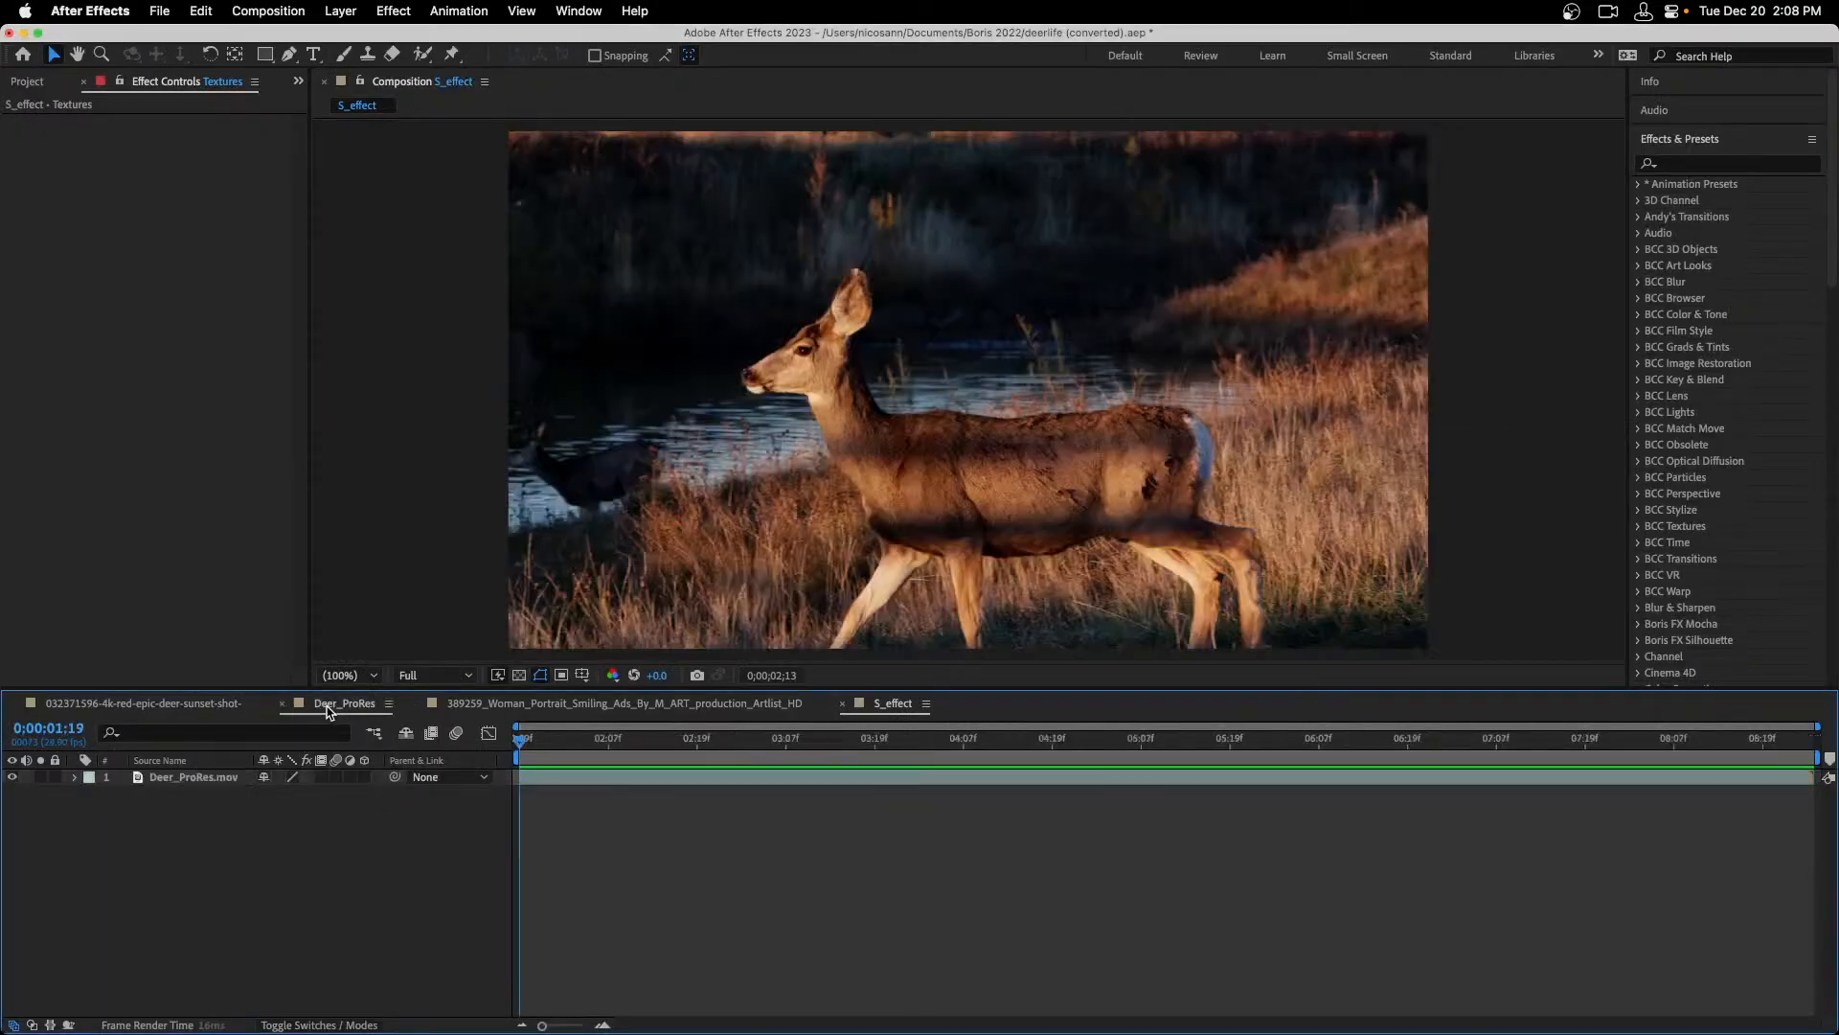
pyautogui.moveTo(823, 740); pyautogui.dragTo(471, 780)
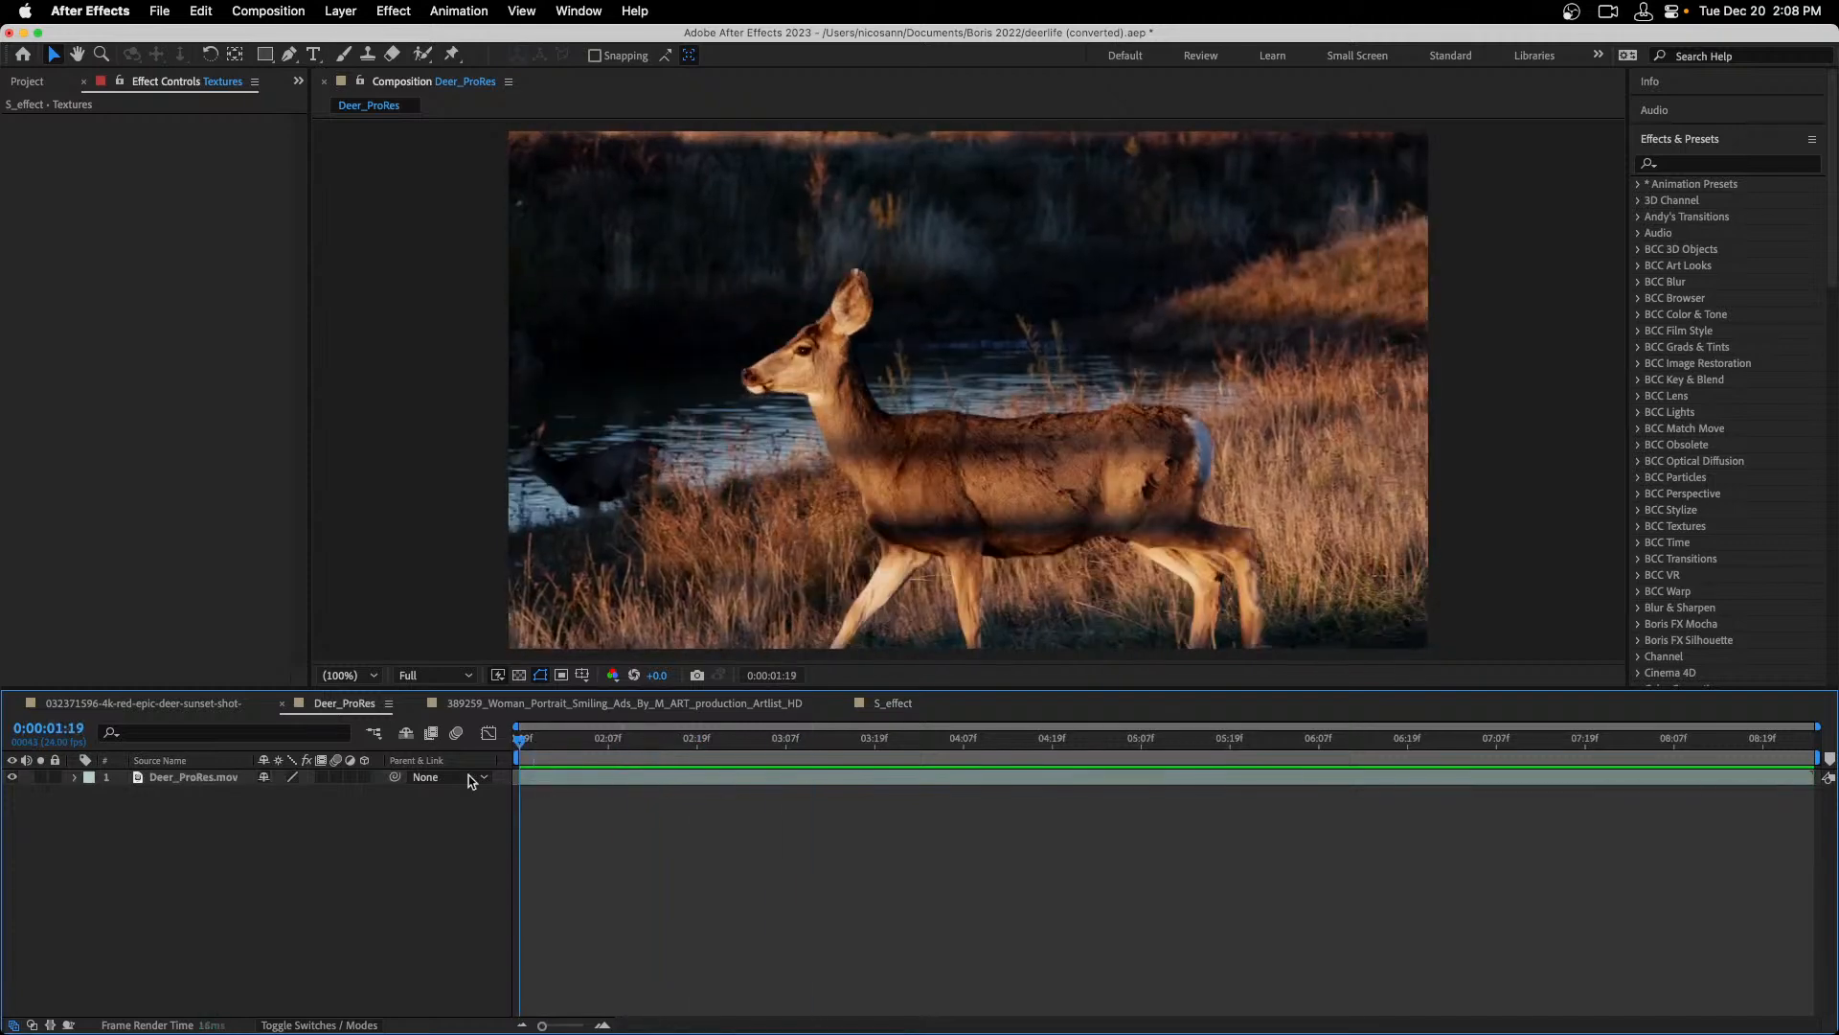
pyautogui.press('space')
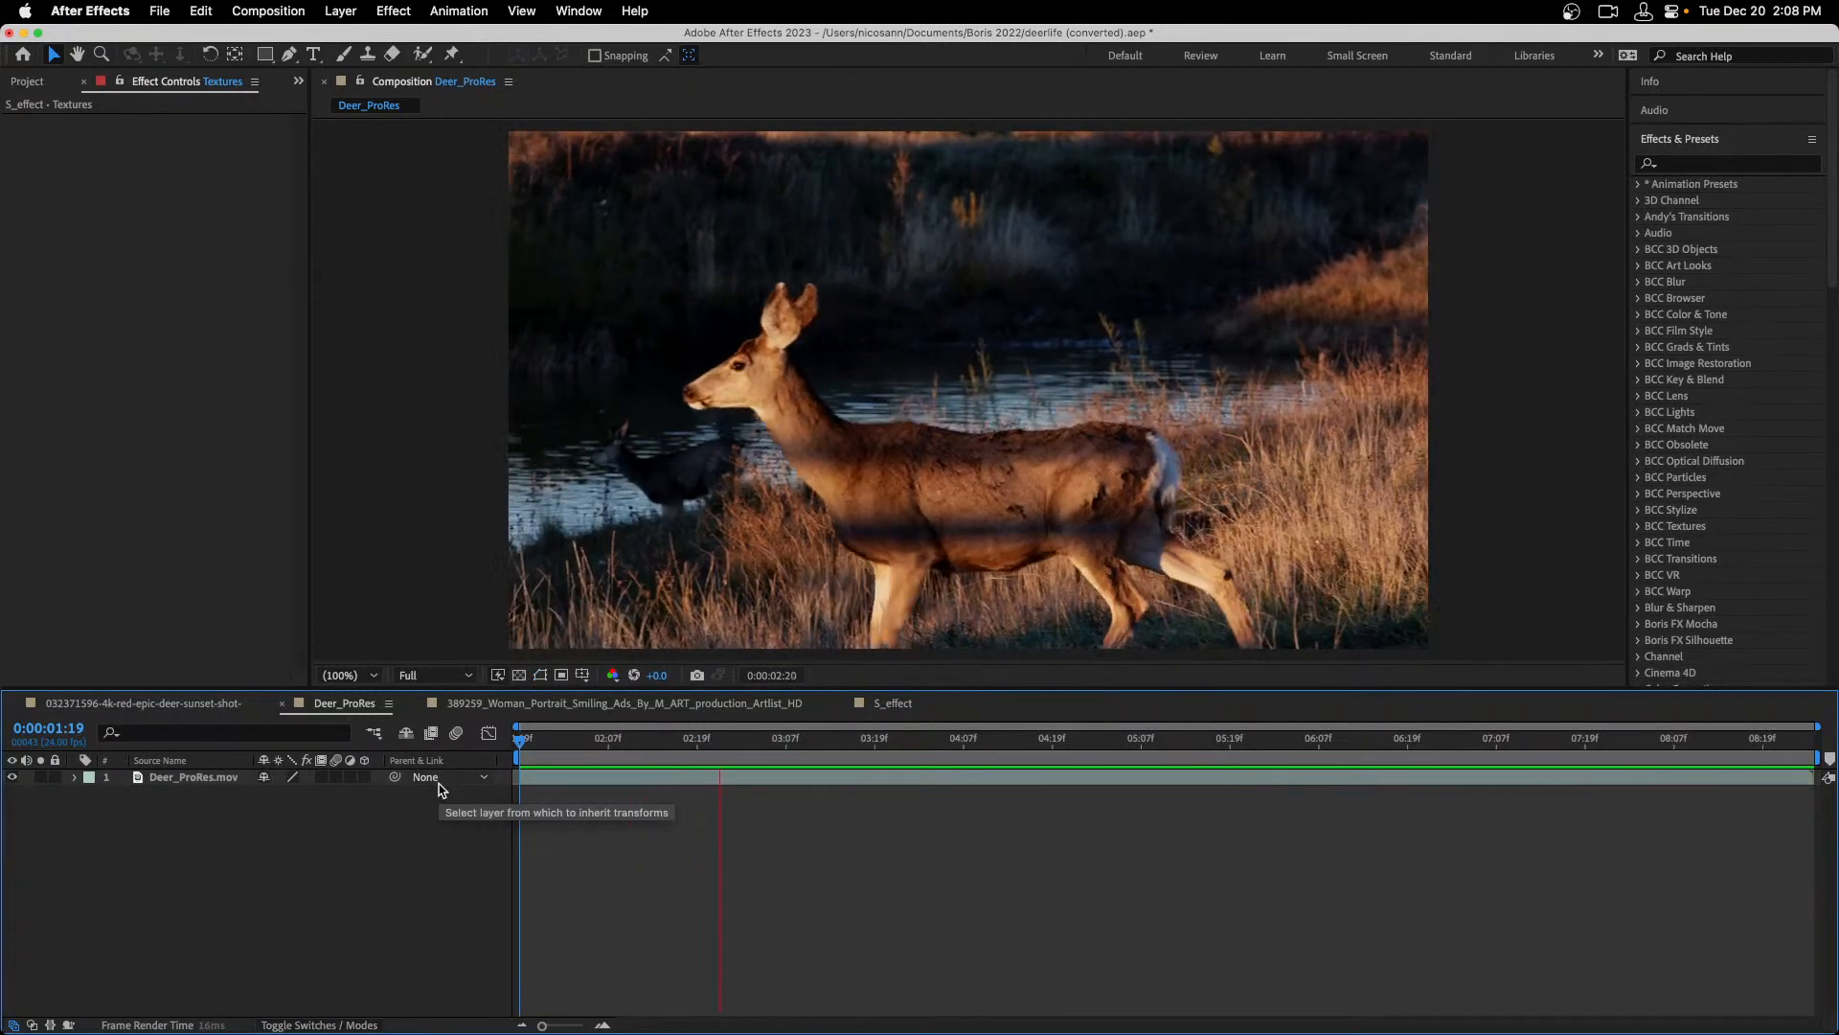
pyautogui.press('space')
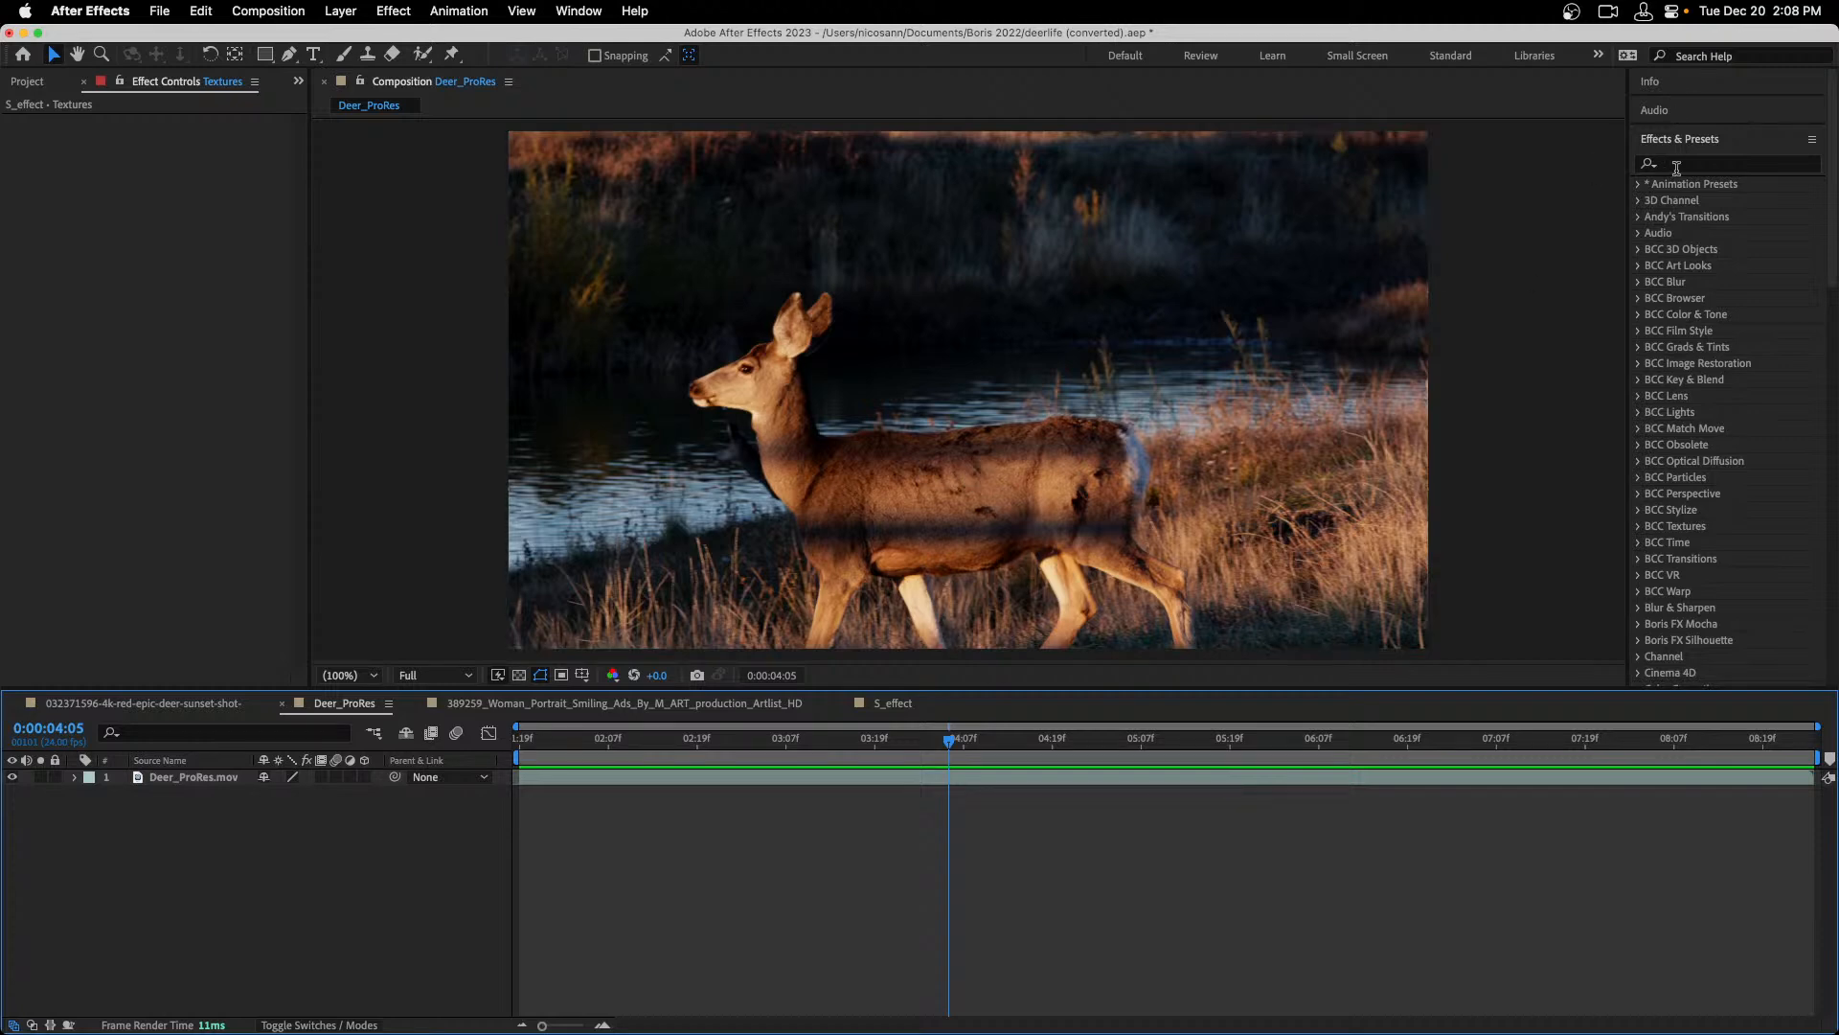
# Search the effects for "atm" and apply BCC+Atmospheric Glow to the Deer_ProRes footage.
pyautogui.click(1677, 169)
pyautogui.click(1677, 164)
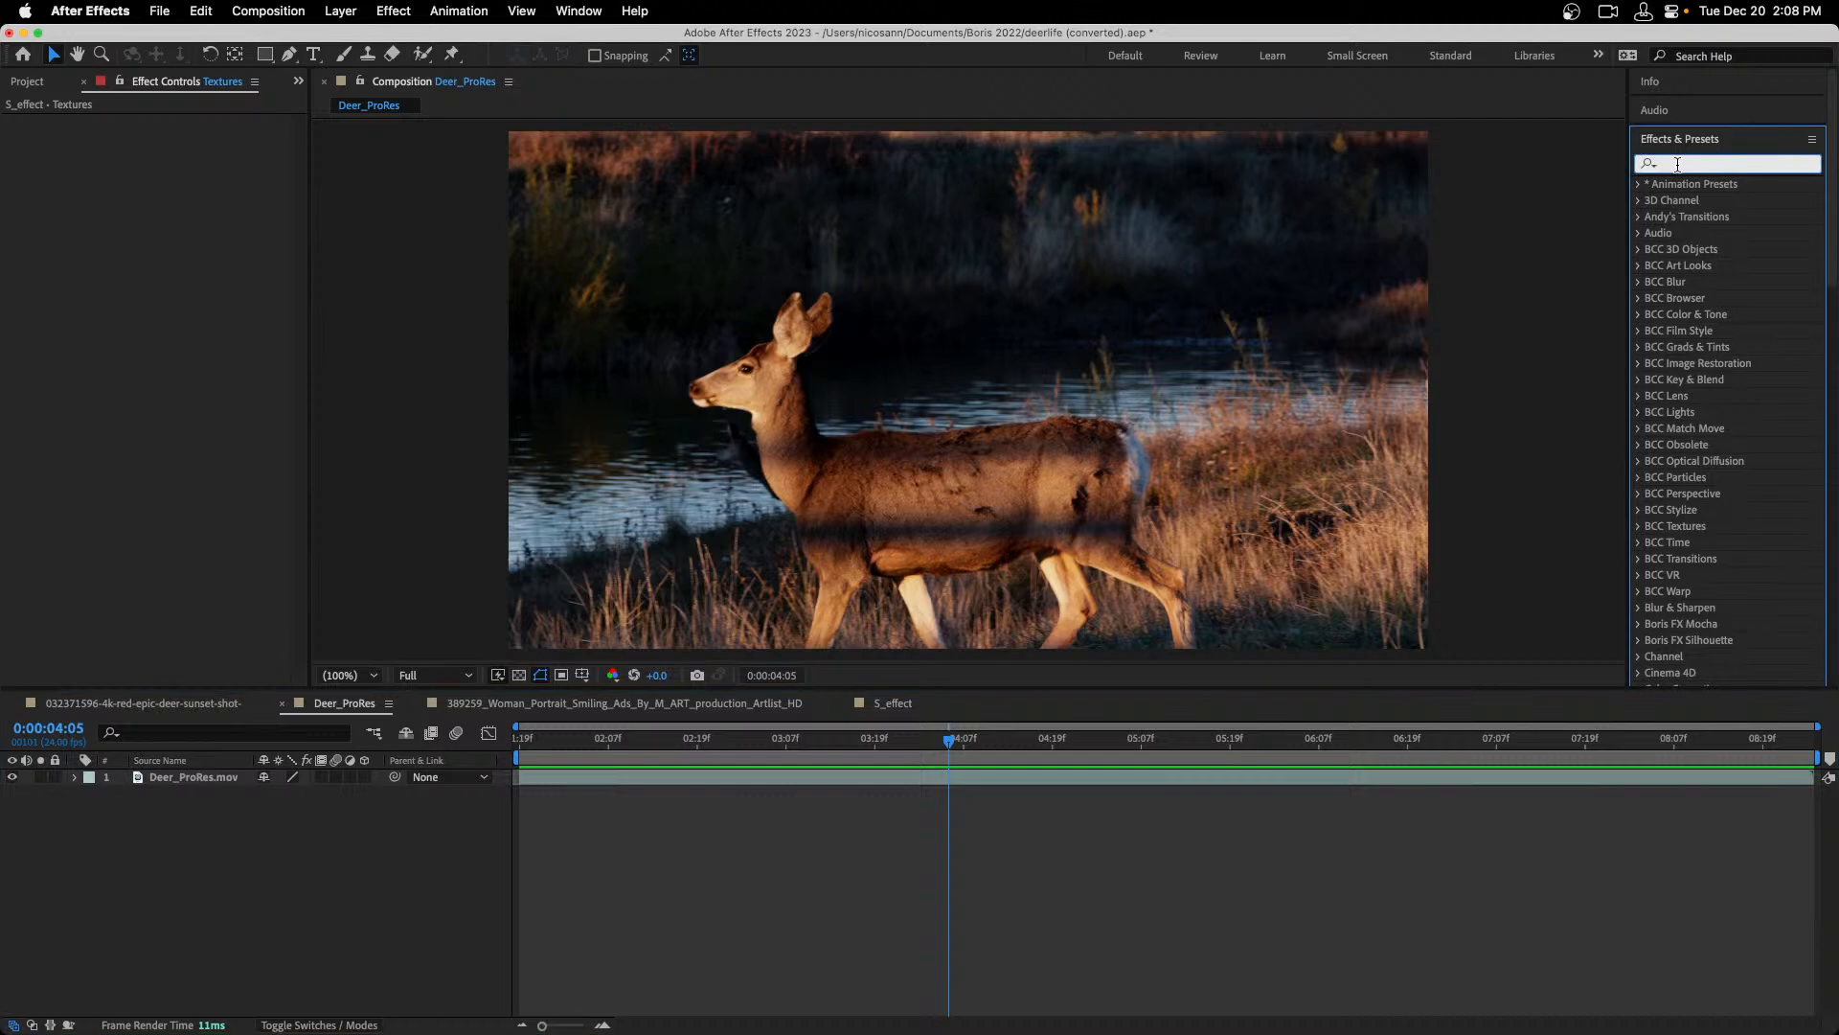
pyautogui.write('atm')
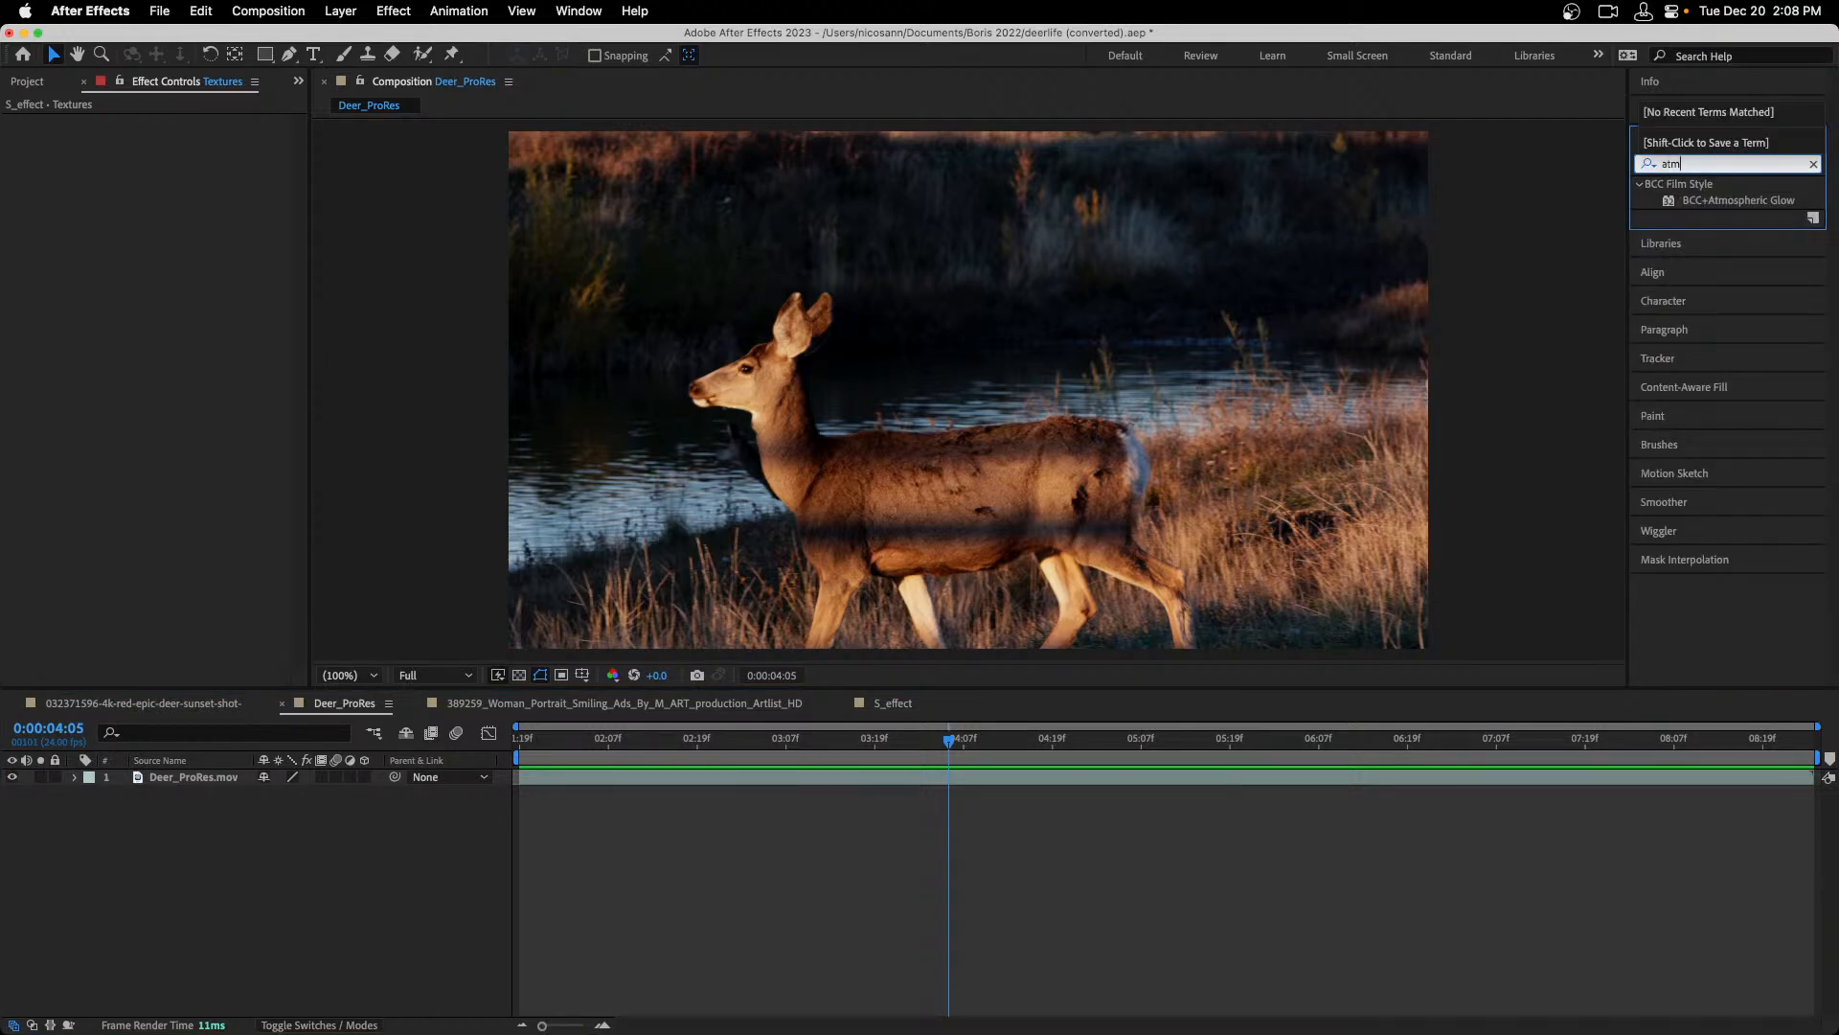
pyautogui.moveTo(1696, 202); pyautogui.dragTo(1044, 433)
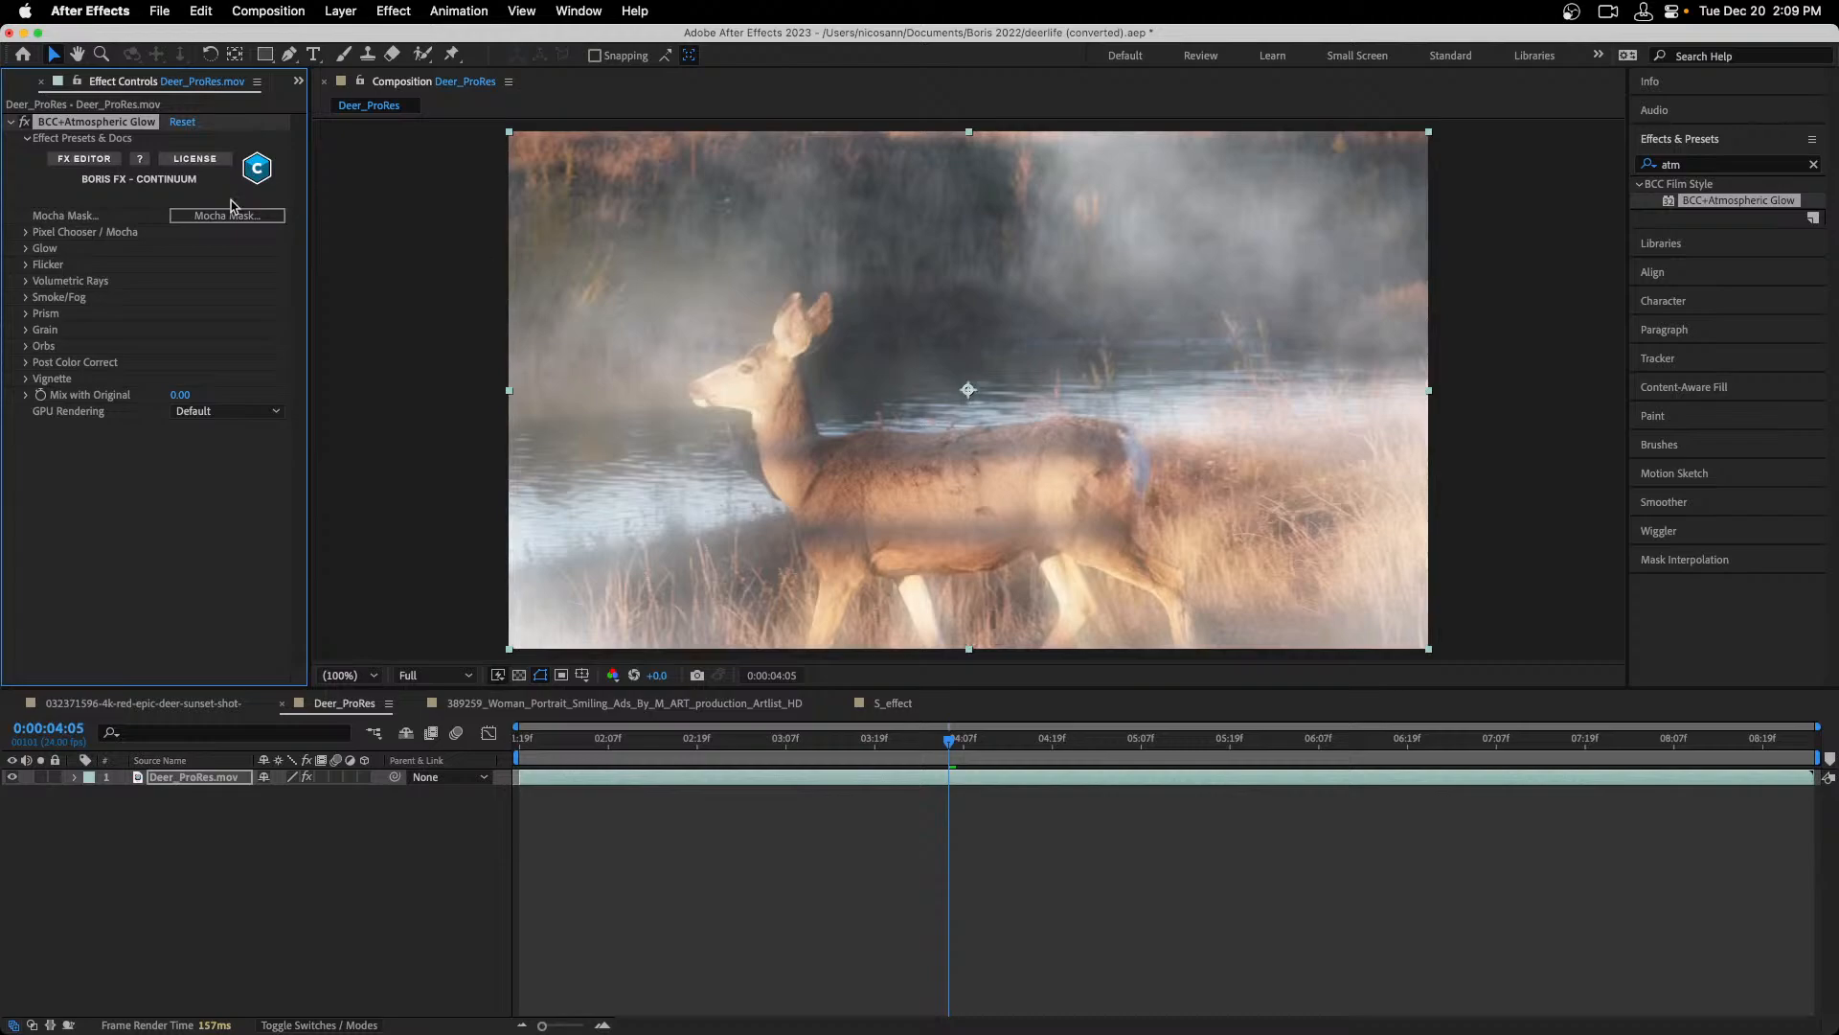
# Open Atmospheric Glow in the FX Editor and load the "Low Intensity, Low Speed and High Amount Flicker" preset.
pyautogui.click(85, 159)
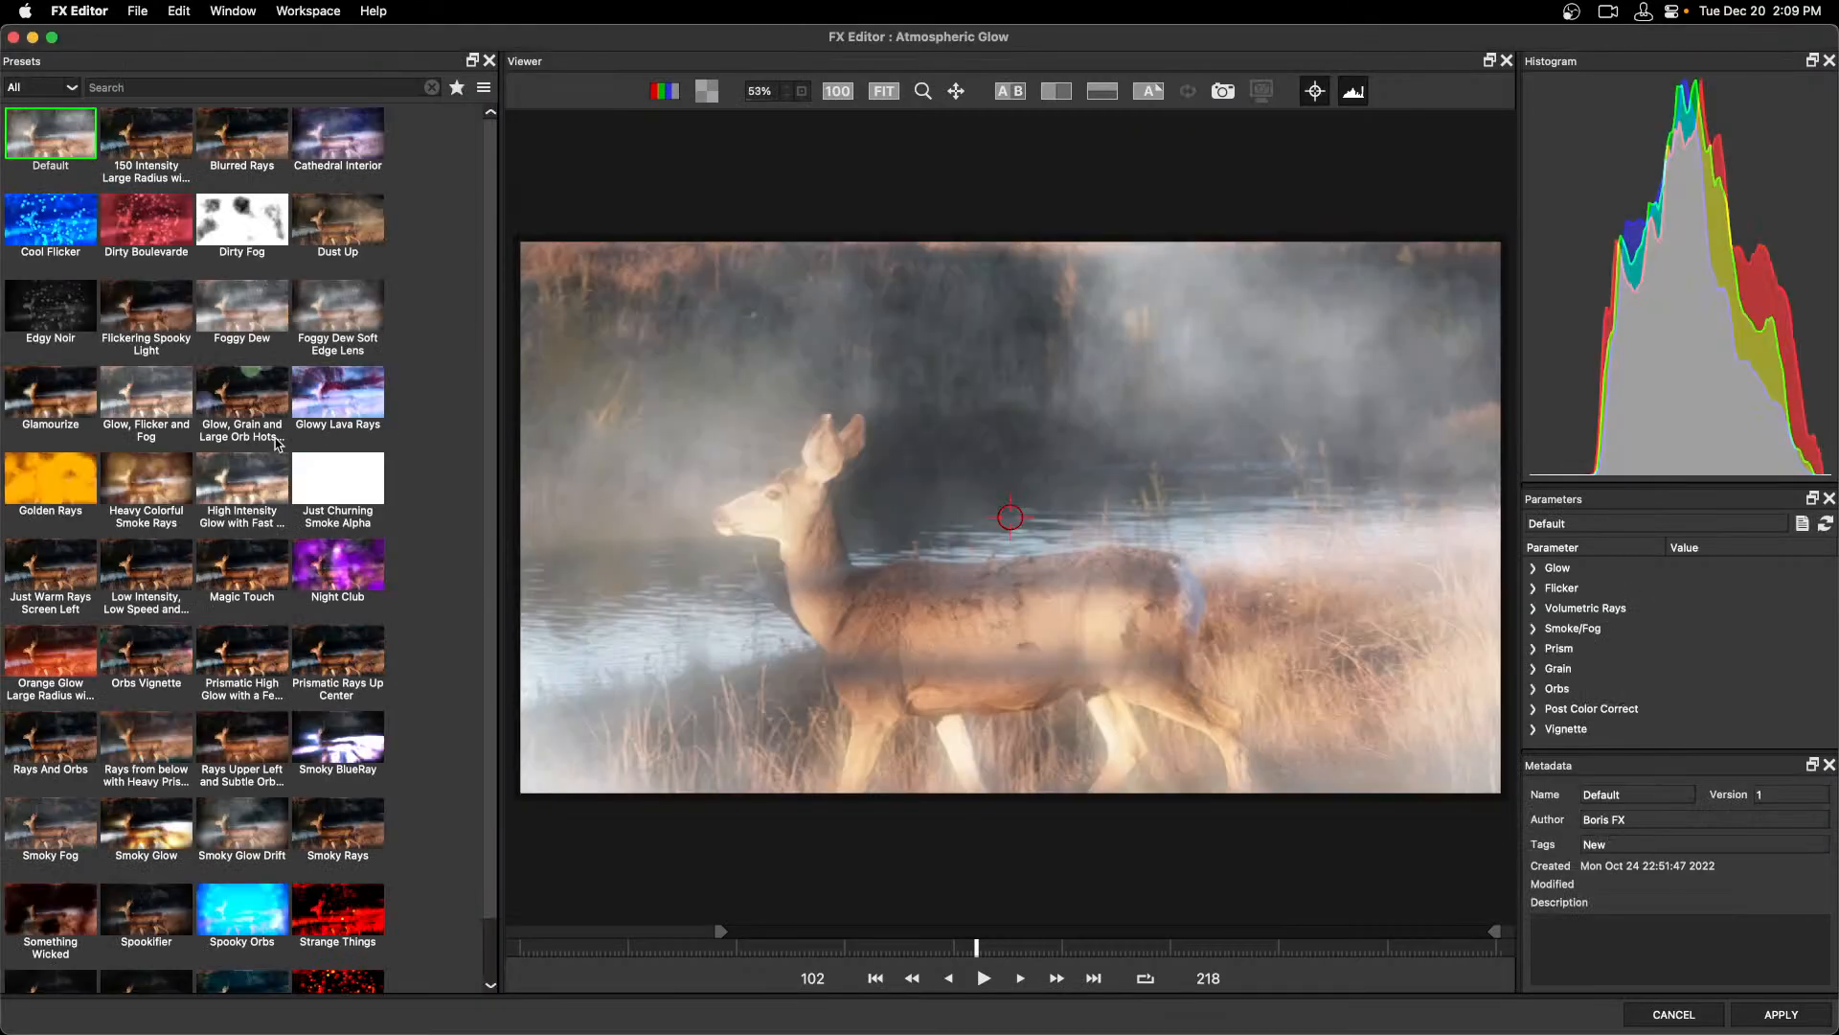
pyautogui.click(169, 573)
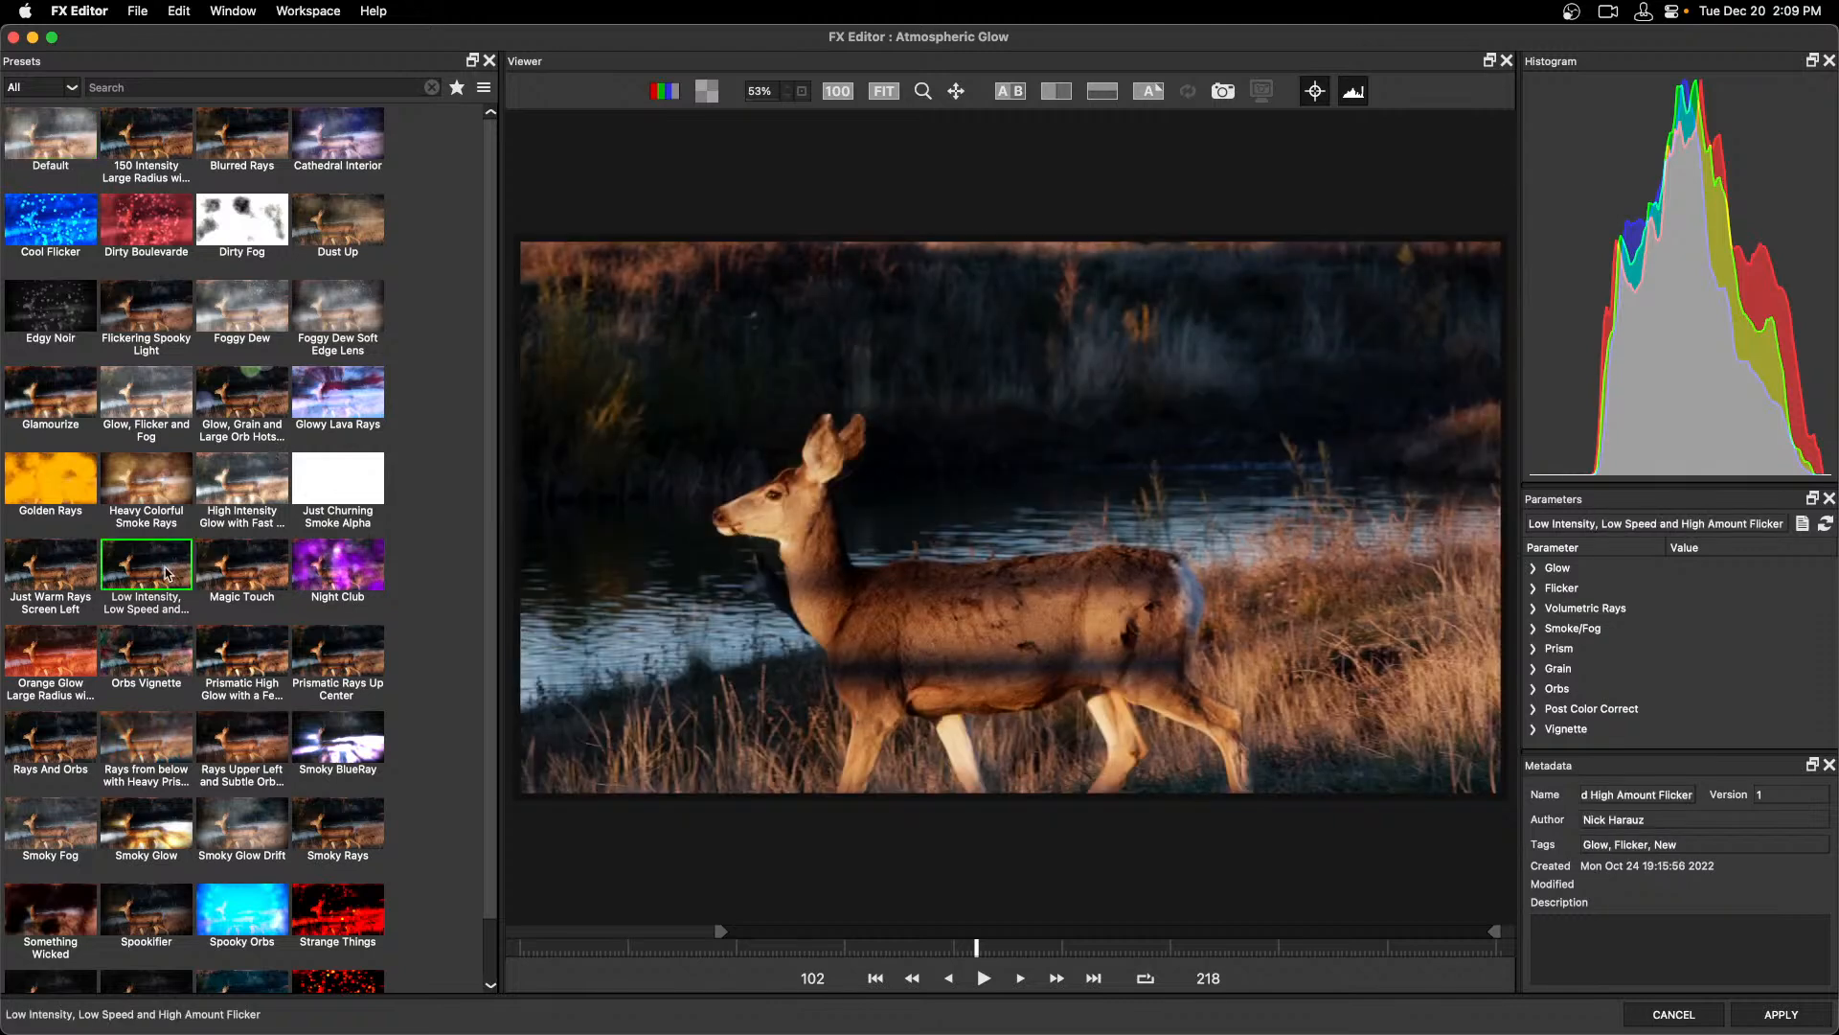
# Compare the Glamourize preset with "Rays from below with Heavy Prism and Subtle Vignette", and apply Glamourize to the deer footage.
pyautogui.click(57, 401)
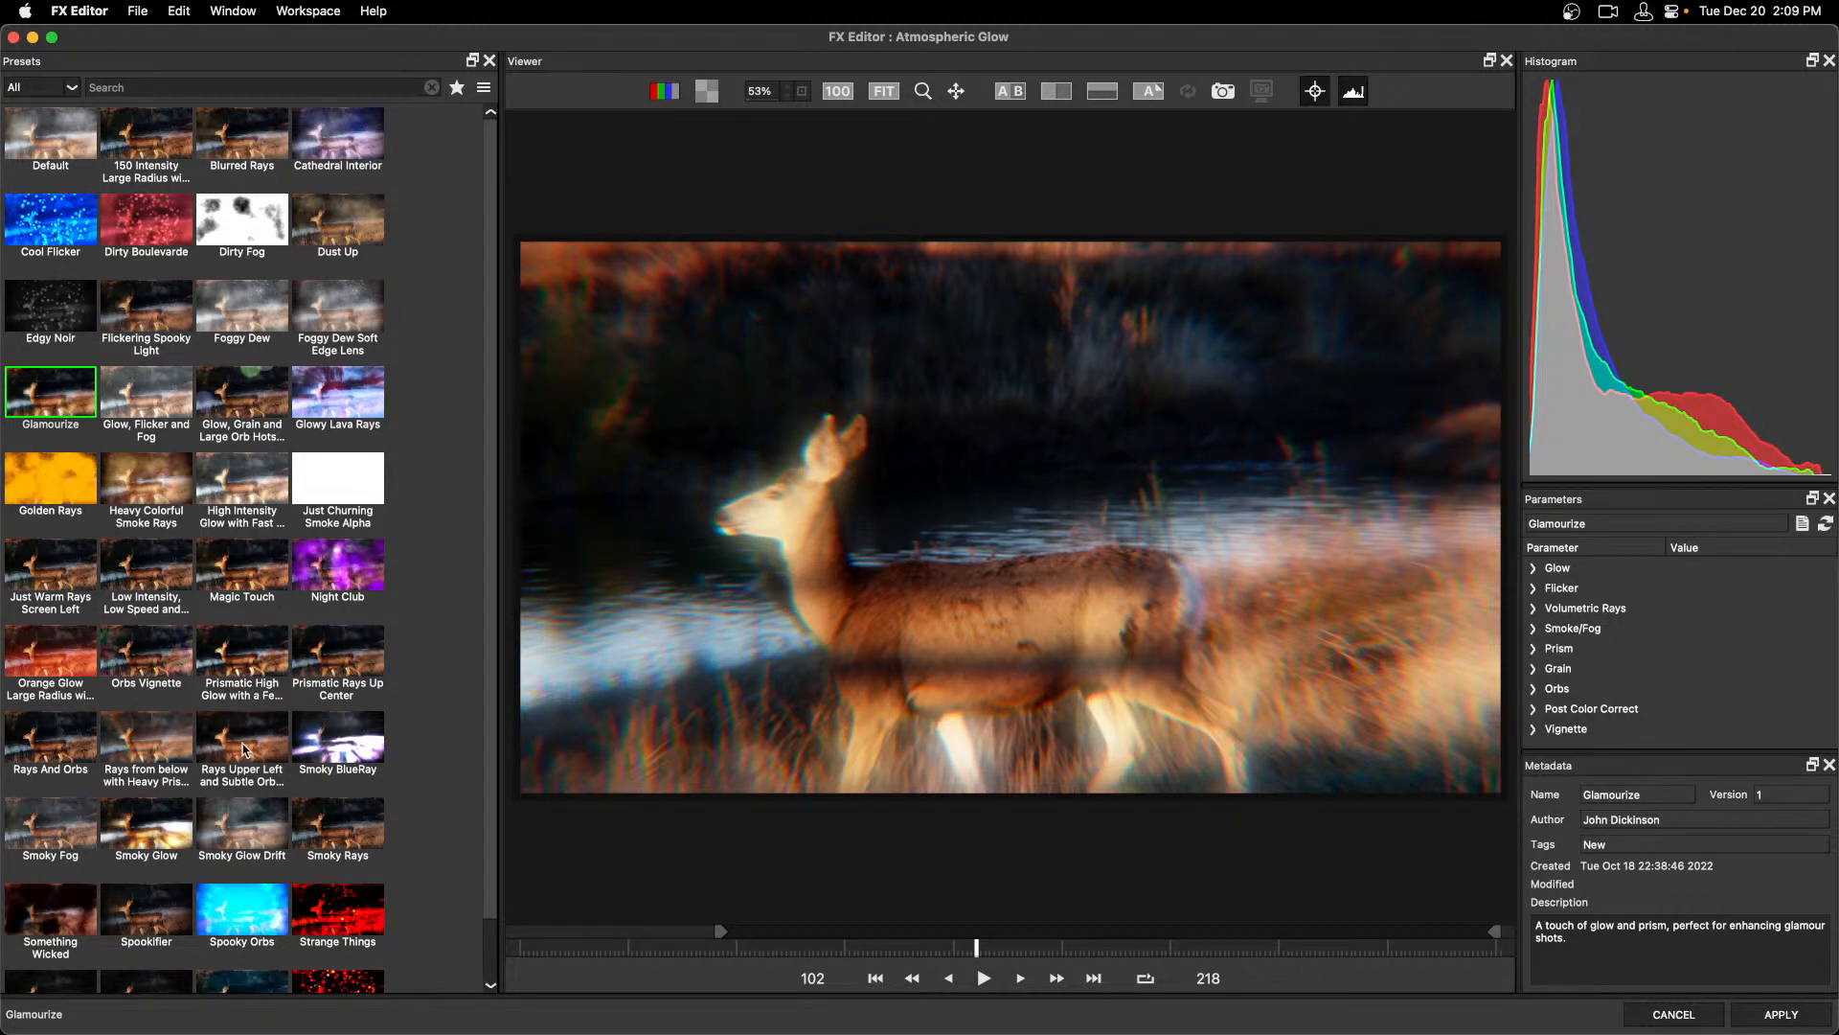
pyautogui.click(144, 729)
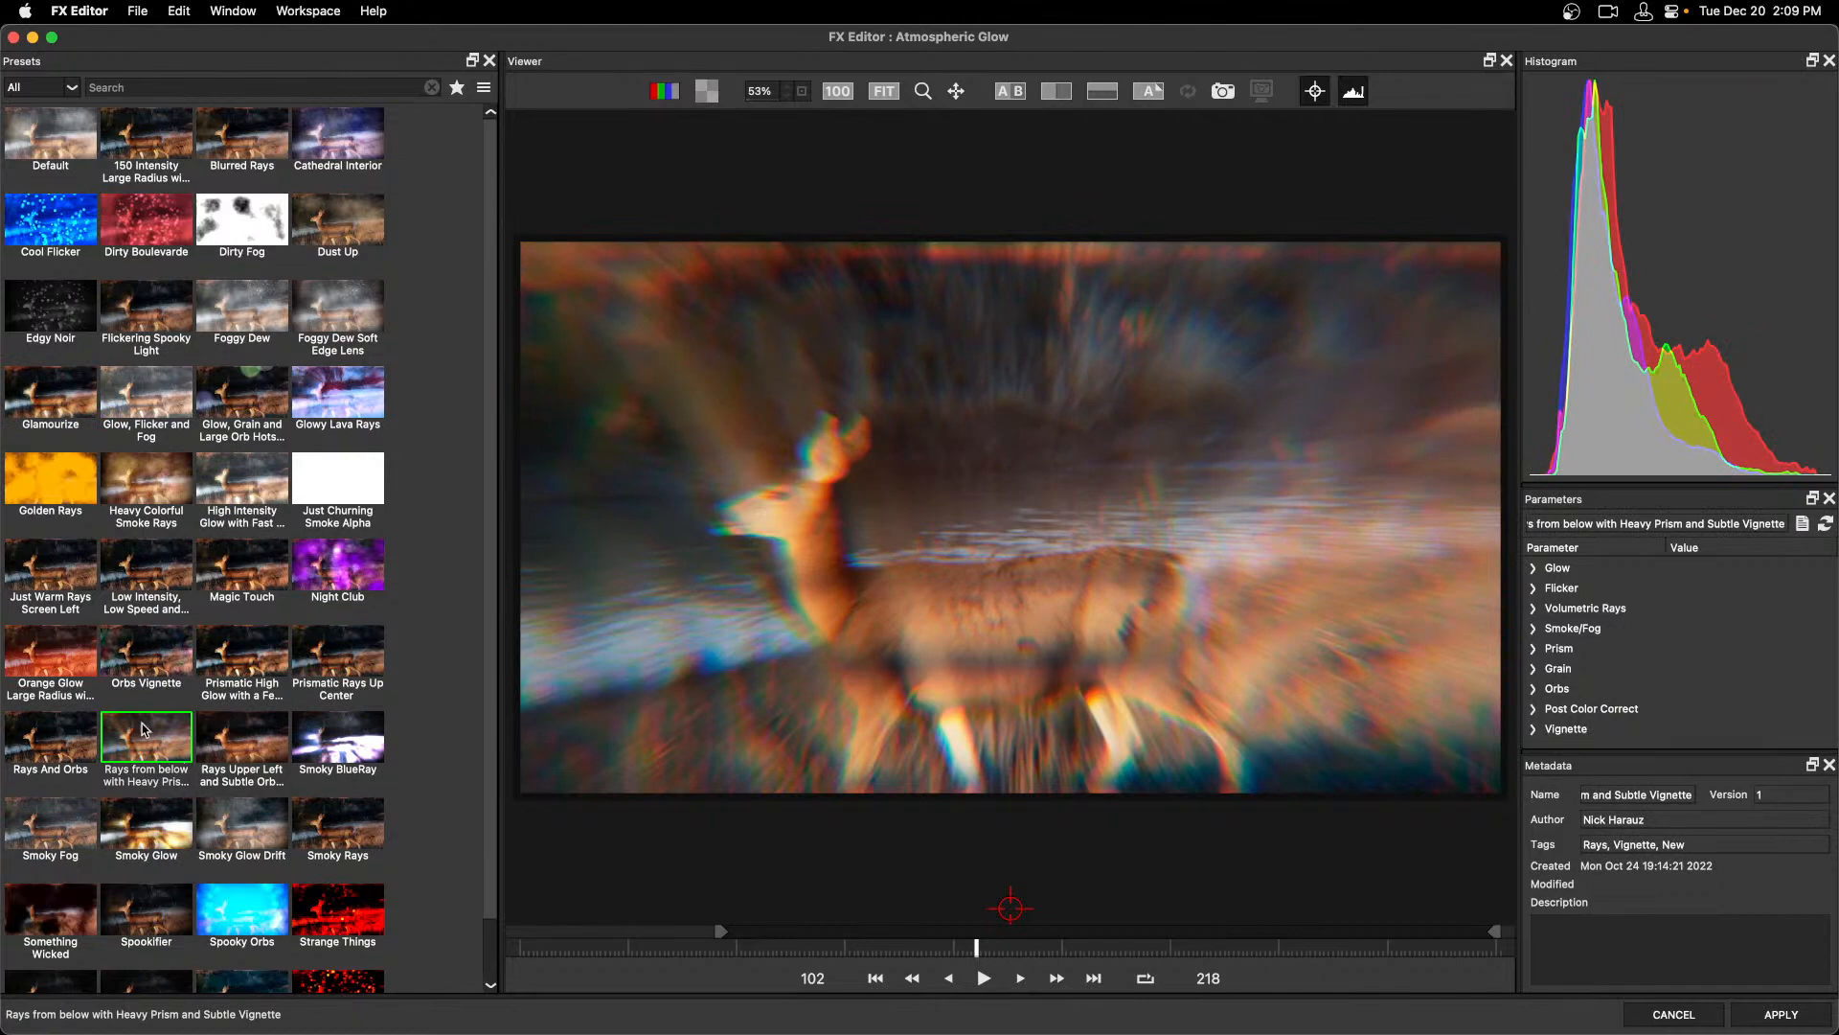
pyautogui.click(46, 400)
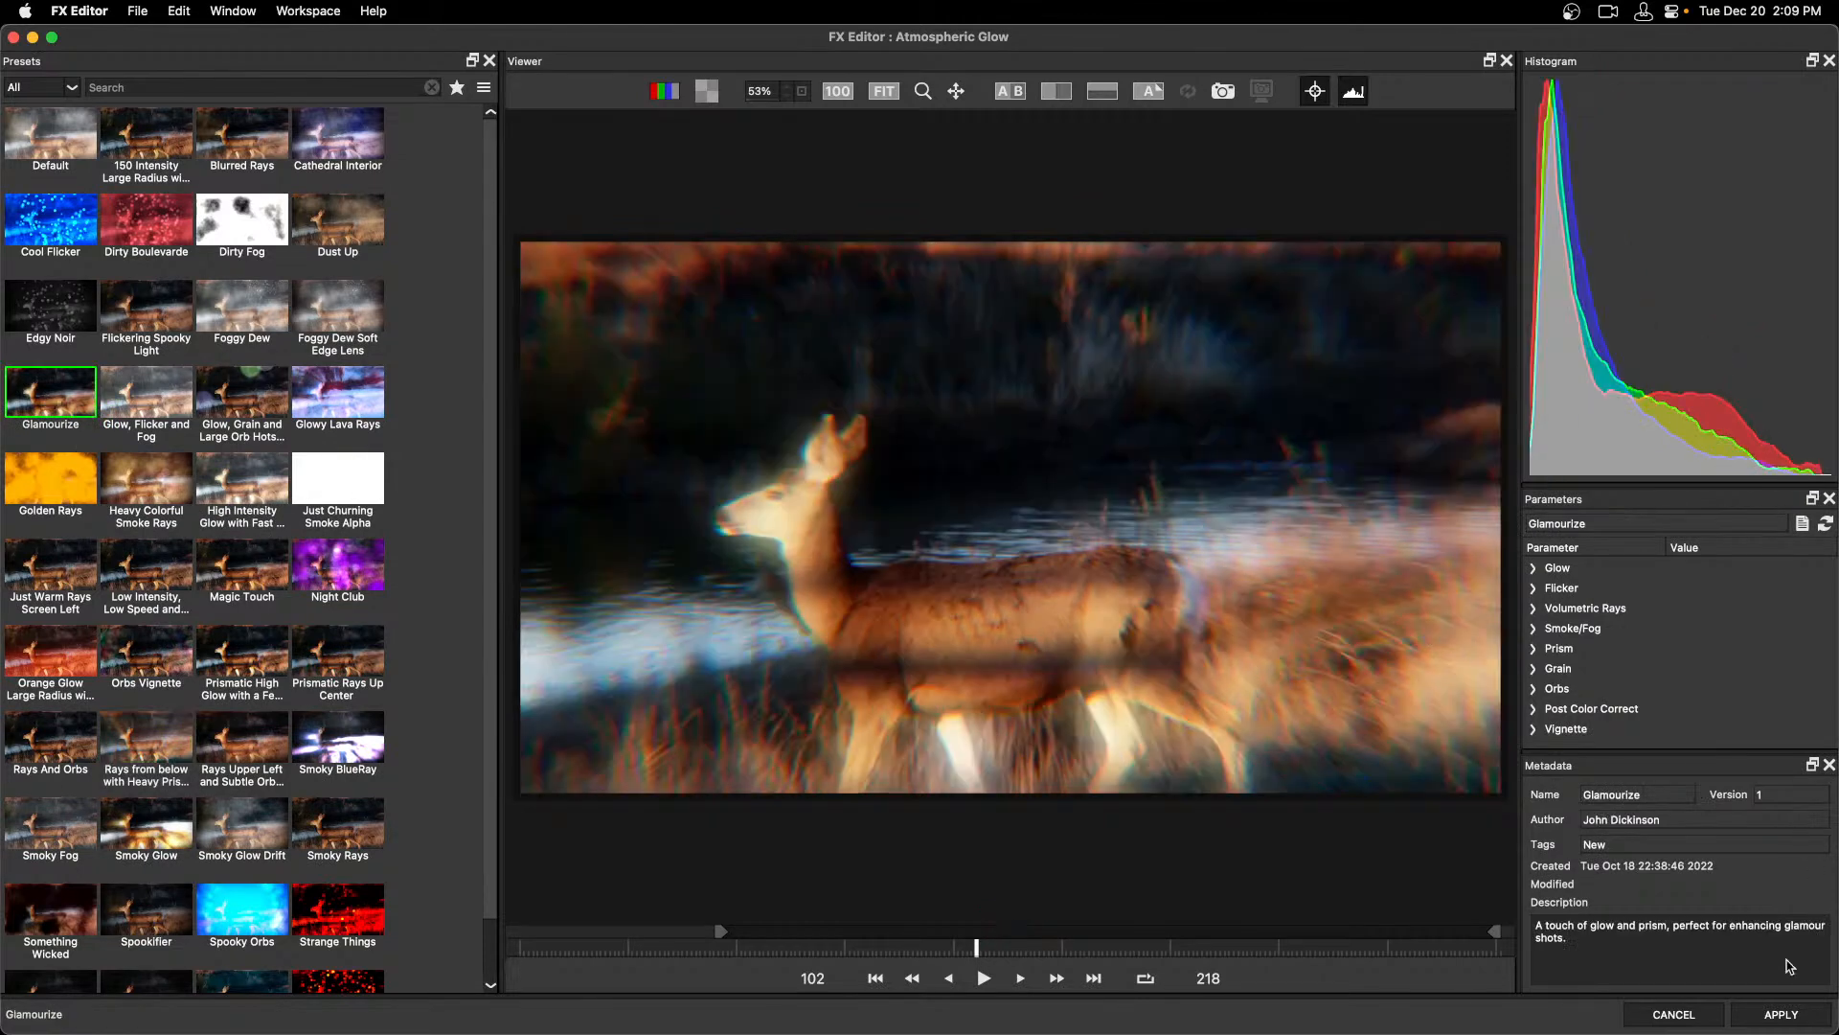
pyautogui.click(1779, 1020)
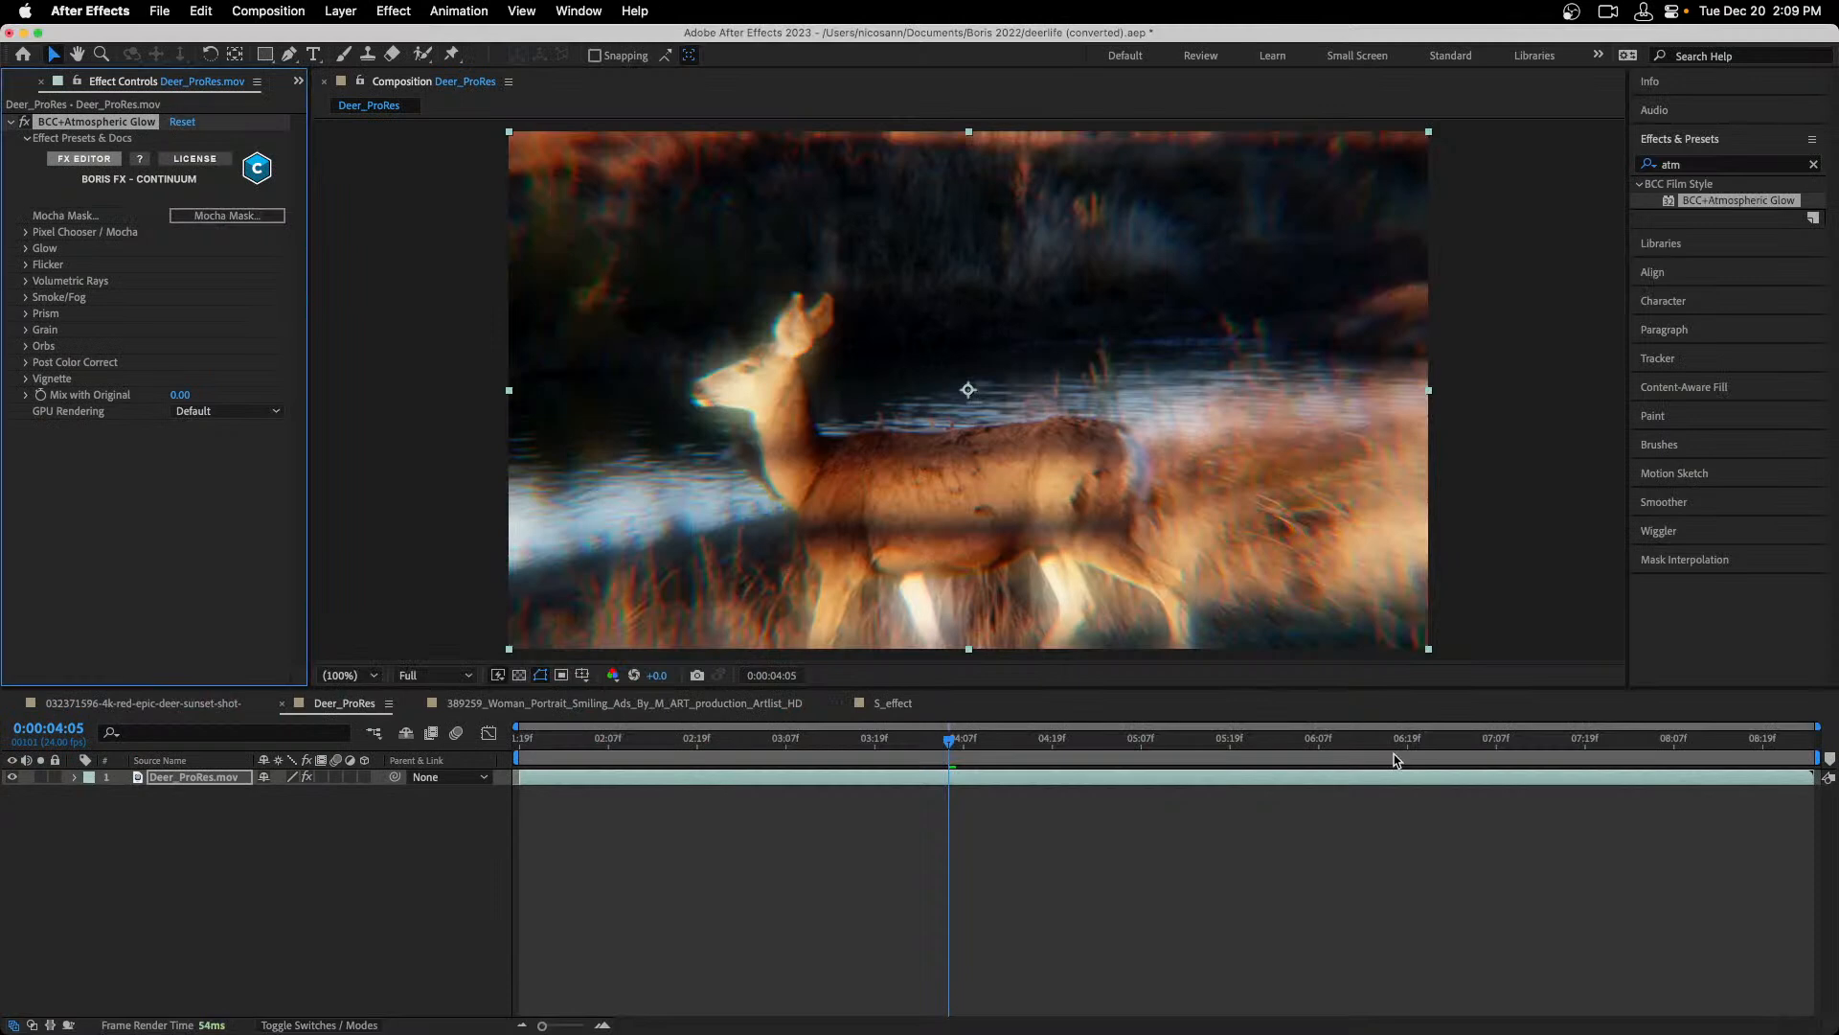
# Move to 0:00:03:05, launch Mocha Mask for Atmospheric Glow, and open the "LAYER IN POINT TAIL.v5.mocha" deer project.
pyautogui.click(669, 740)
pyautogui.moveTo(669, 739); pyautogui.dragTo(771, 742)
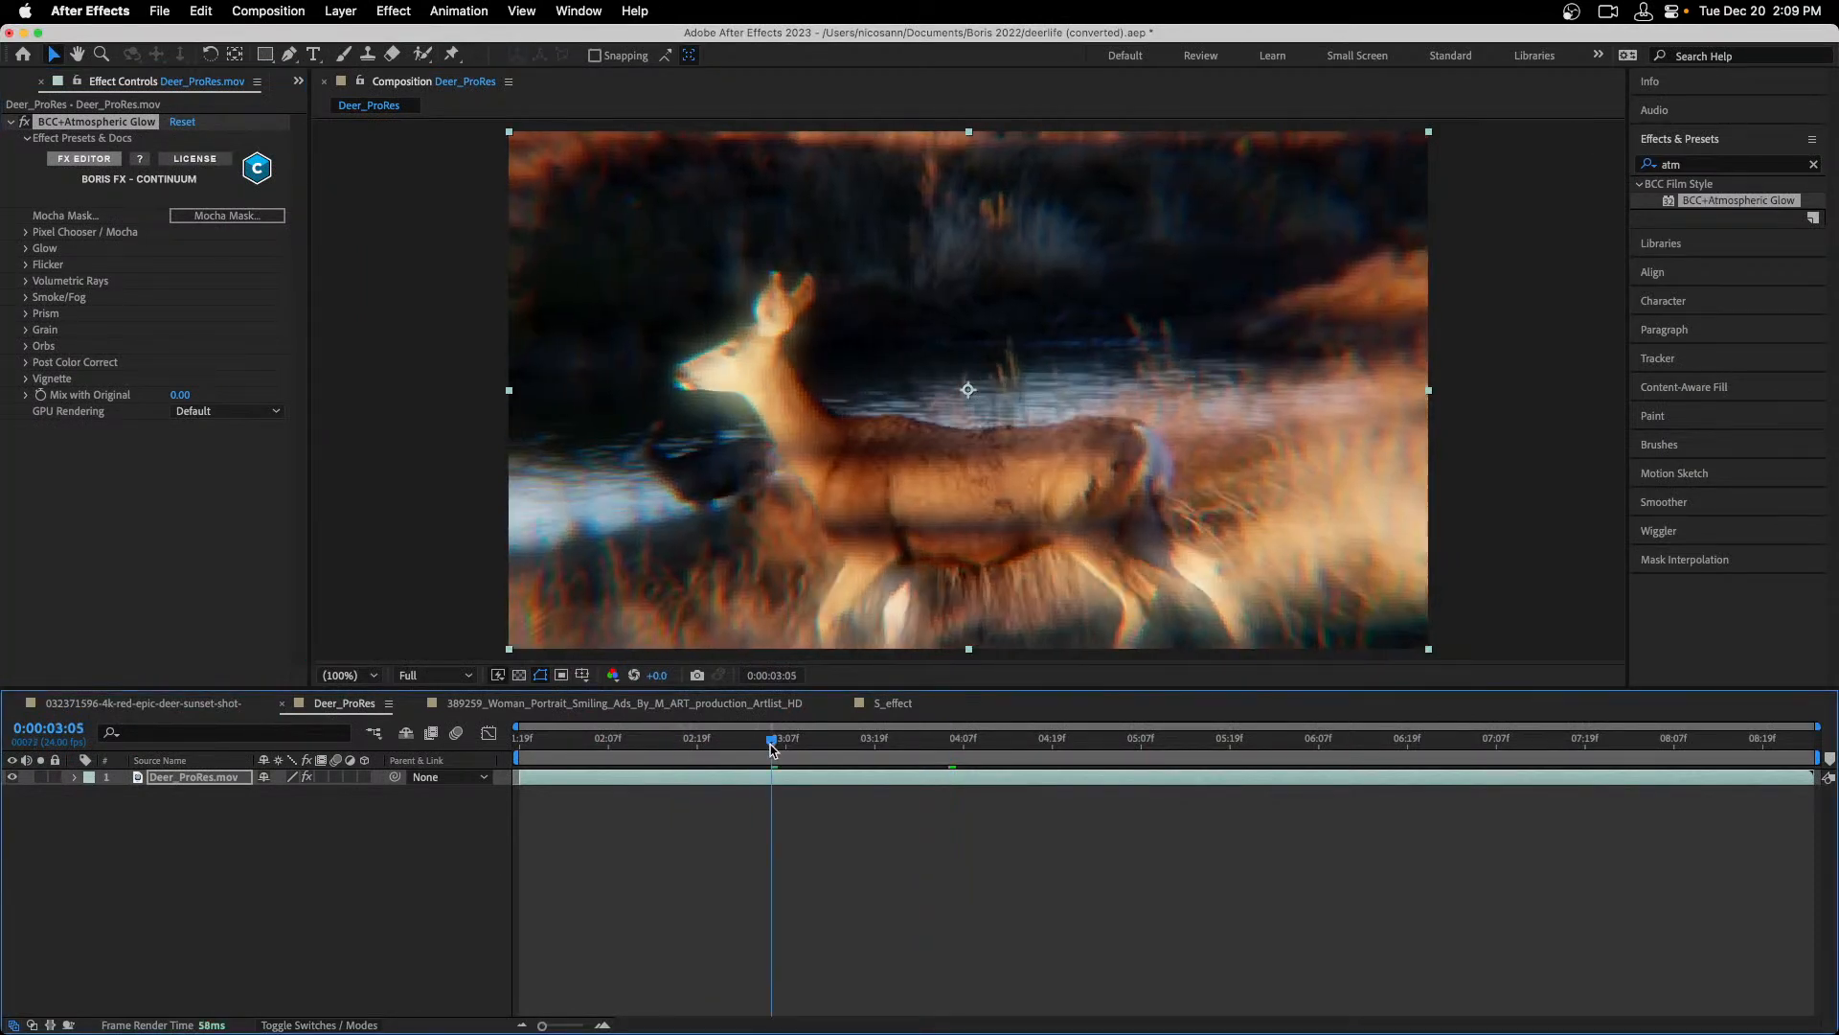
pyautogui.click(217, 223)
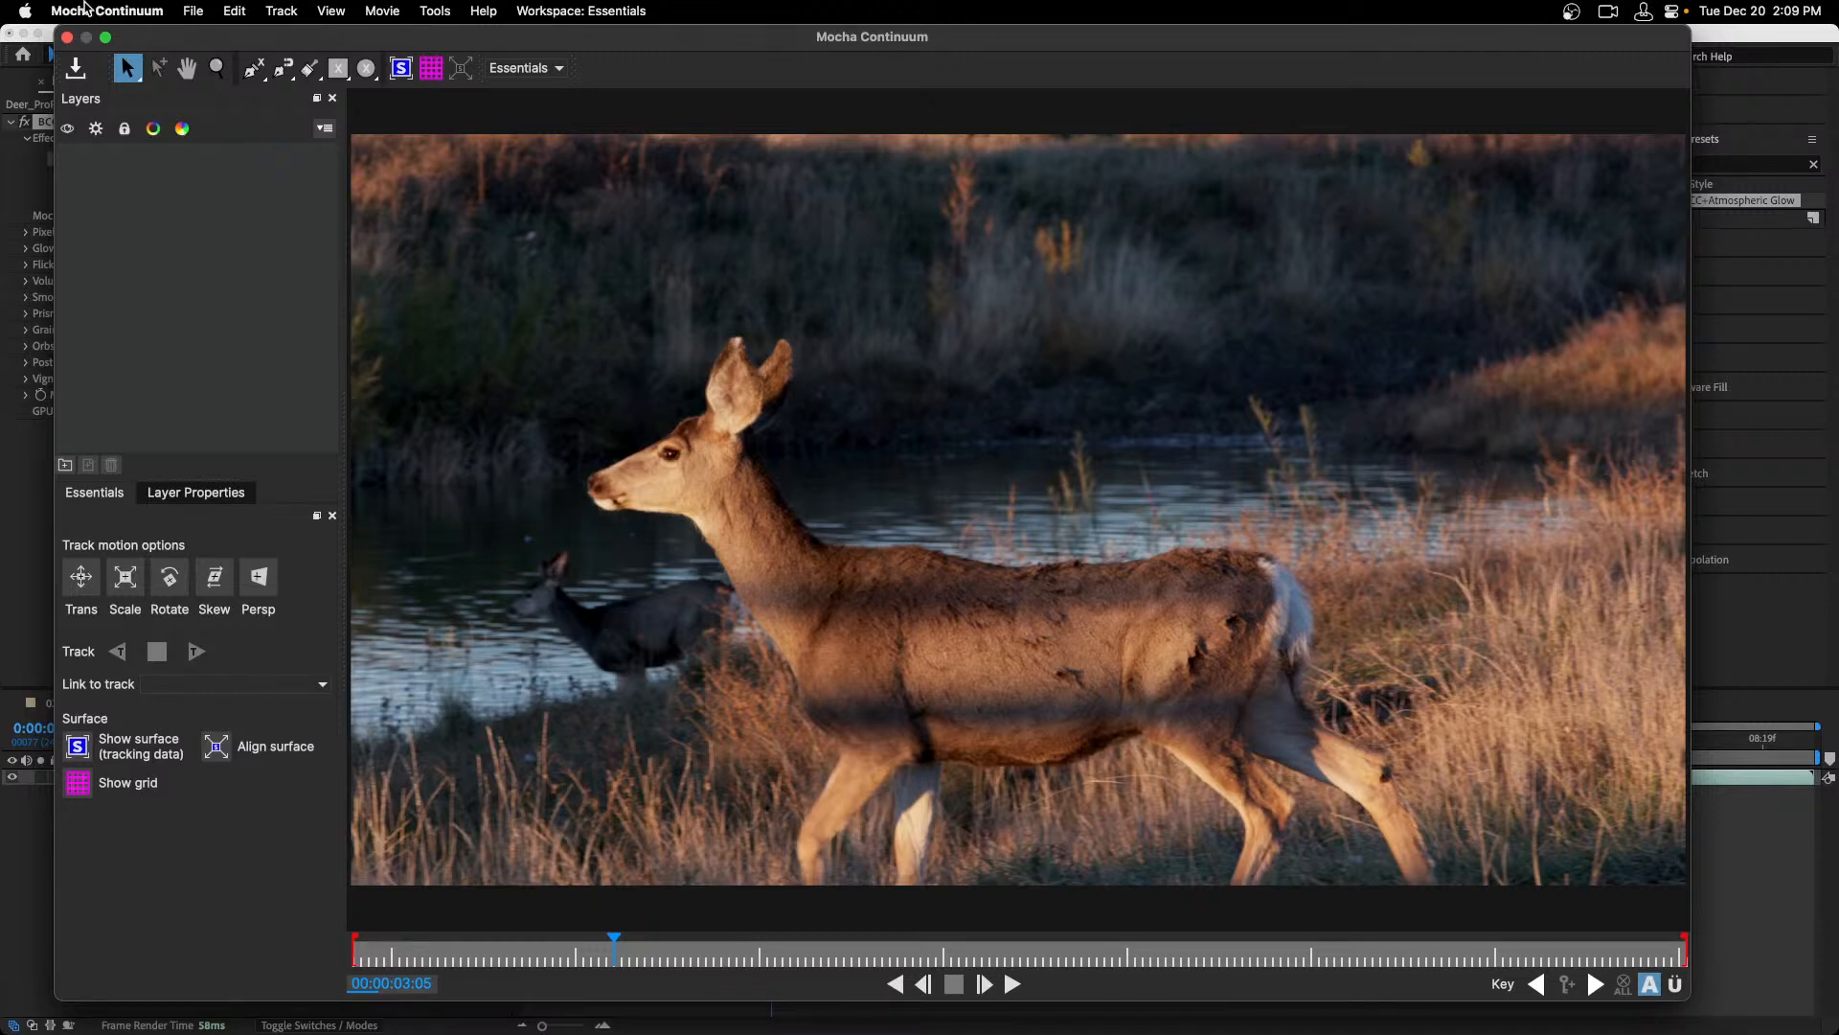
pyautogui.click(191, 12)
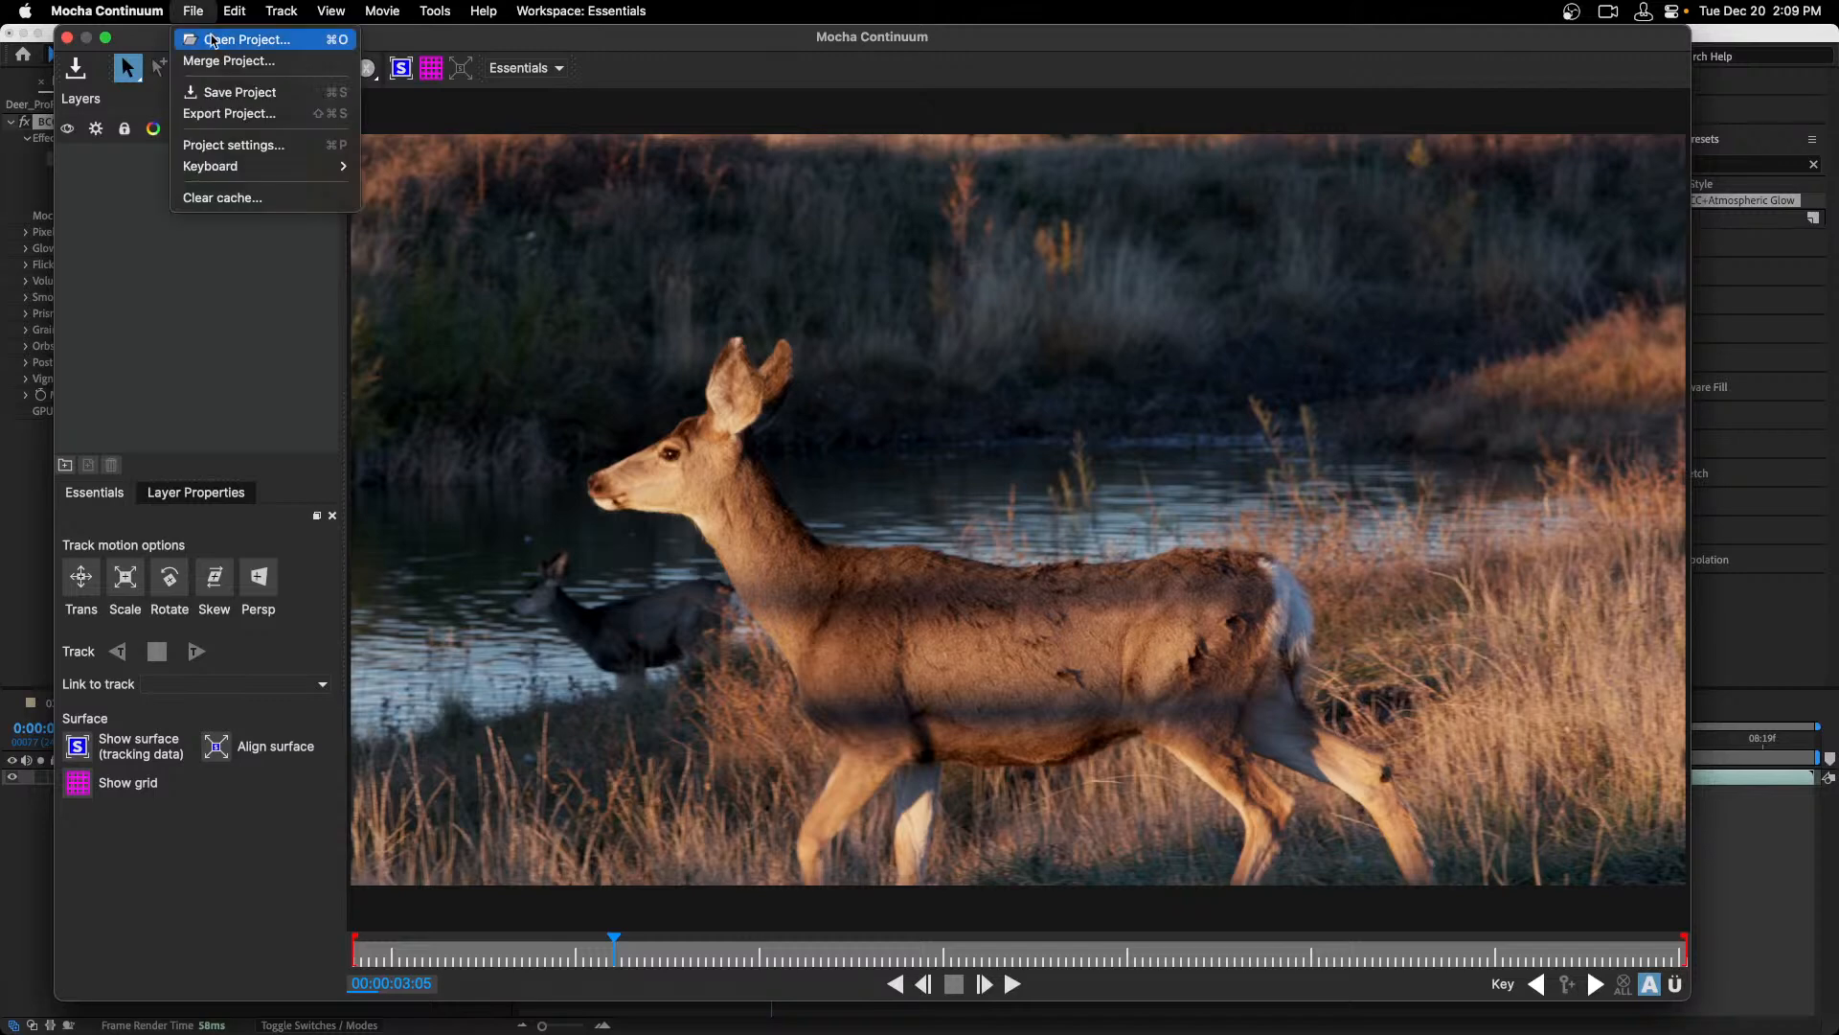
pyautogui.click(214, 42)
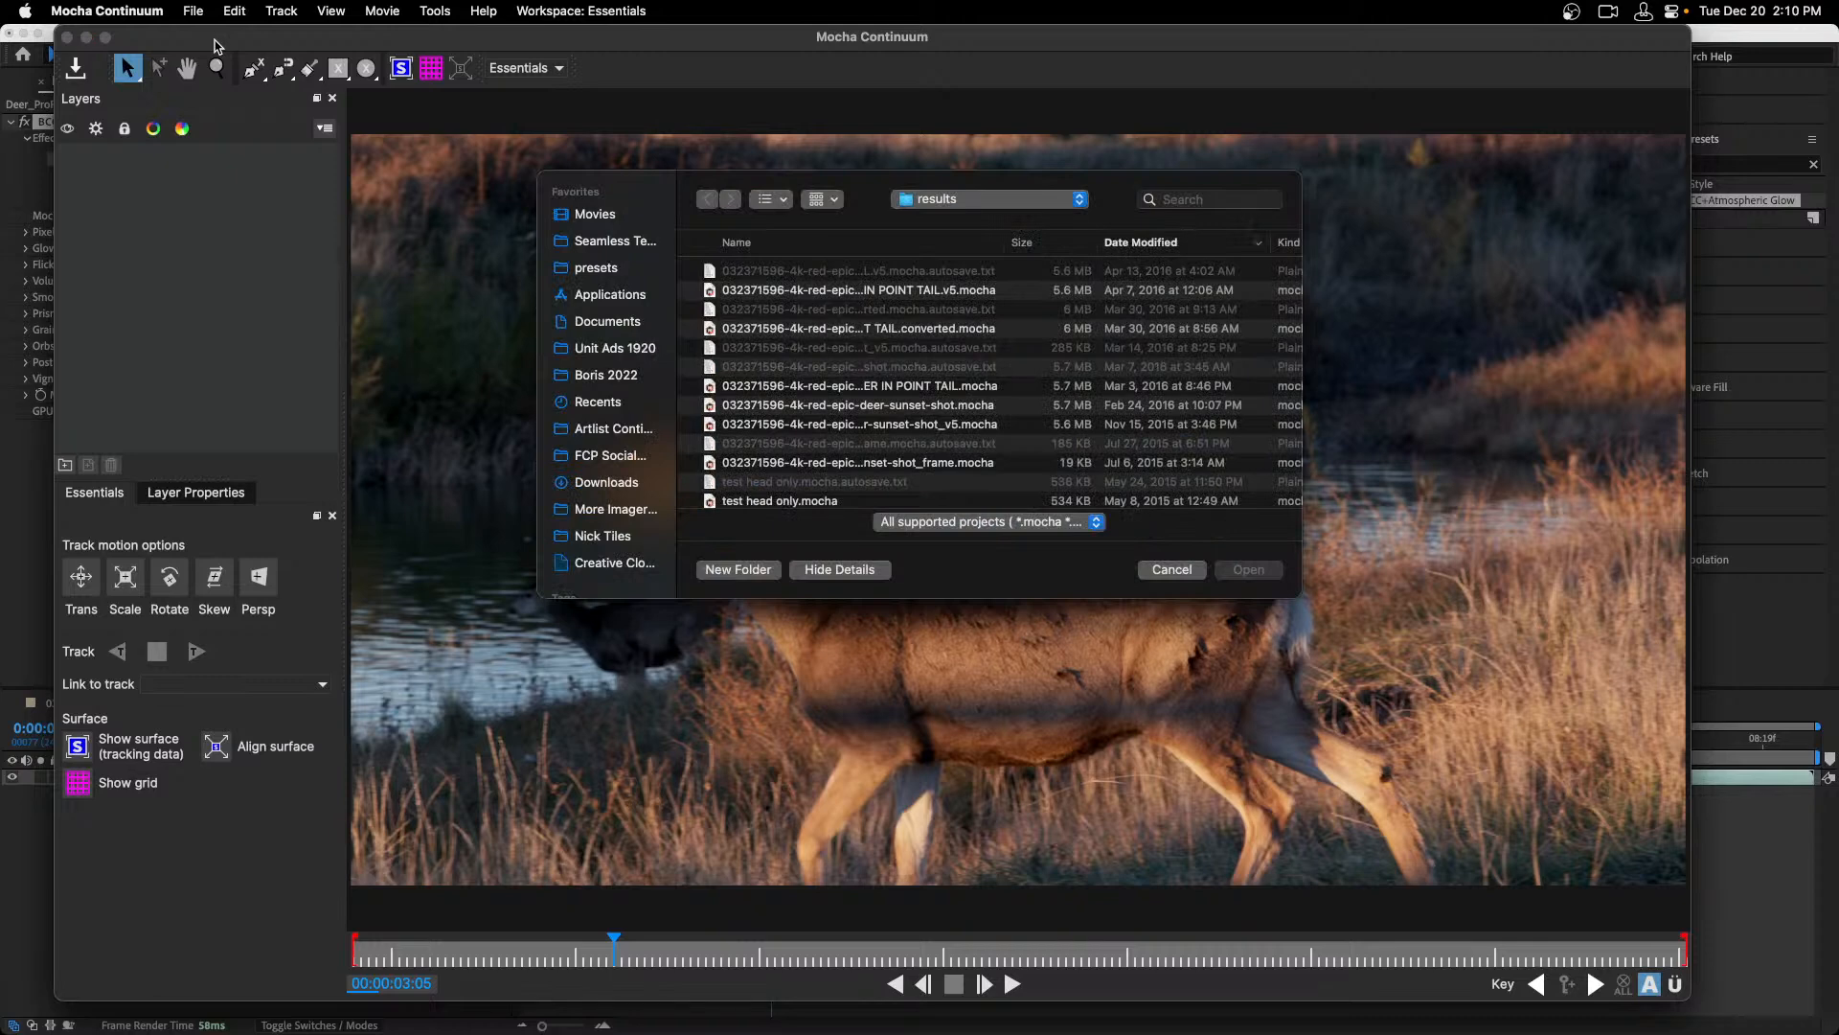
pyautogui.click(870, 290)
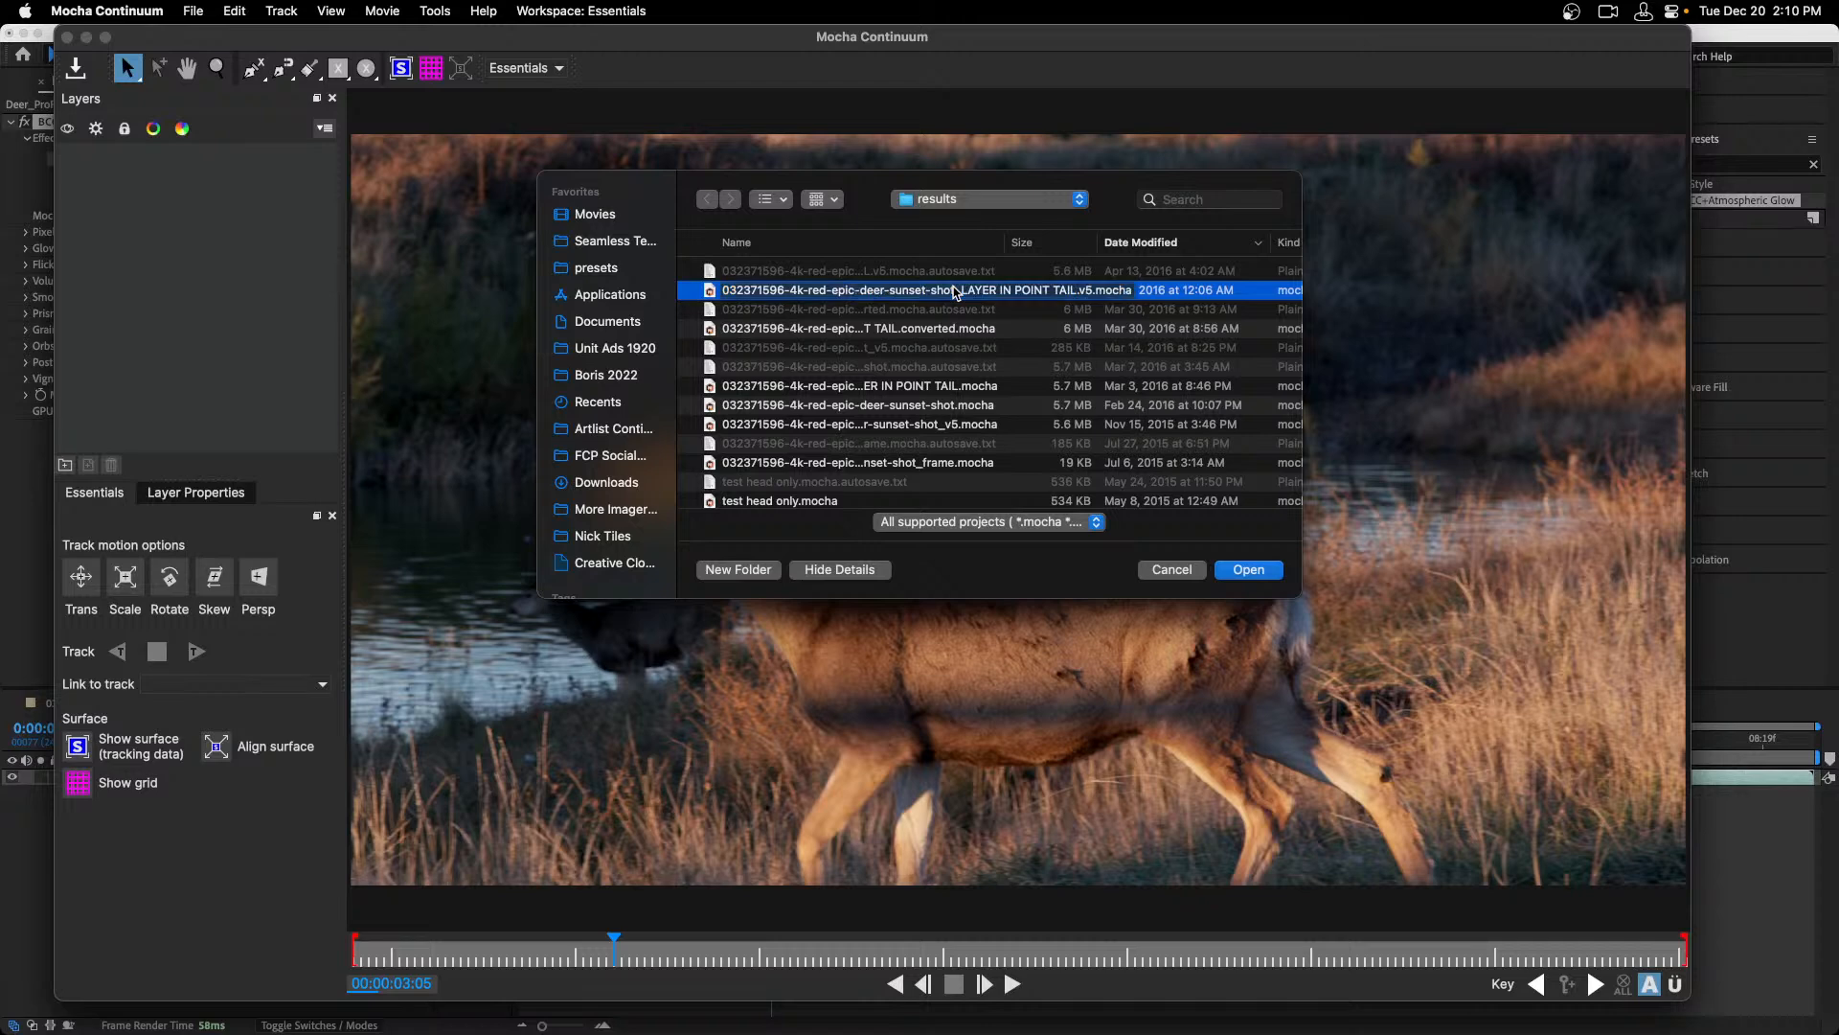
pyautogui.click(1249, 570)
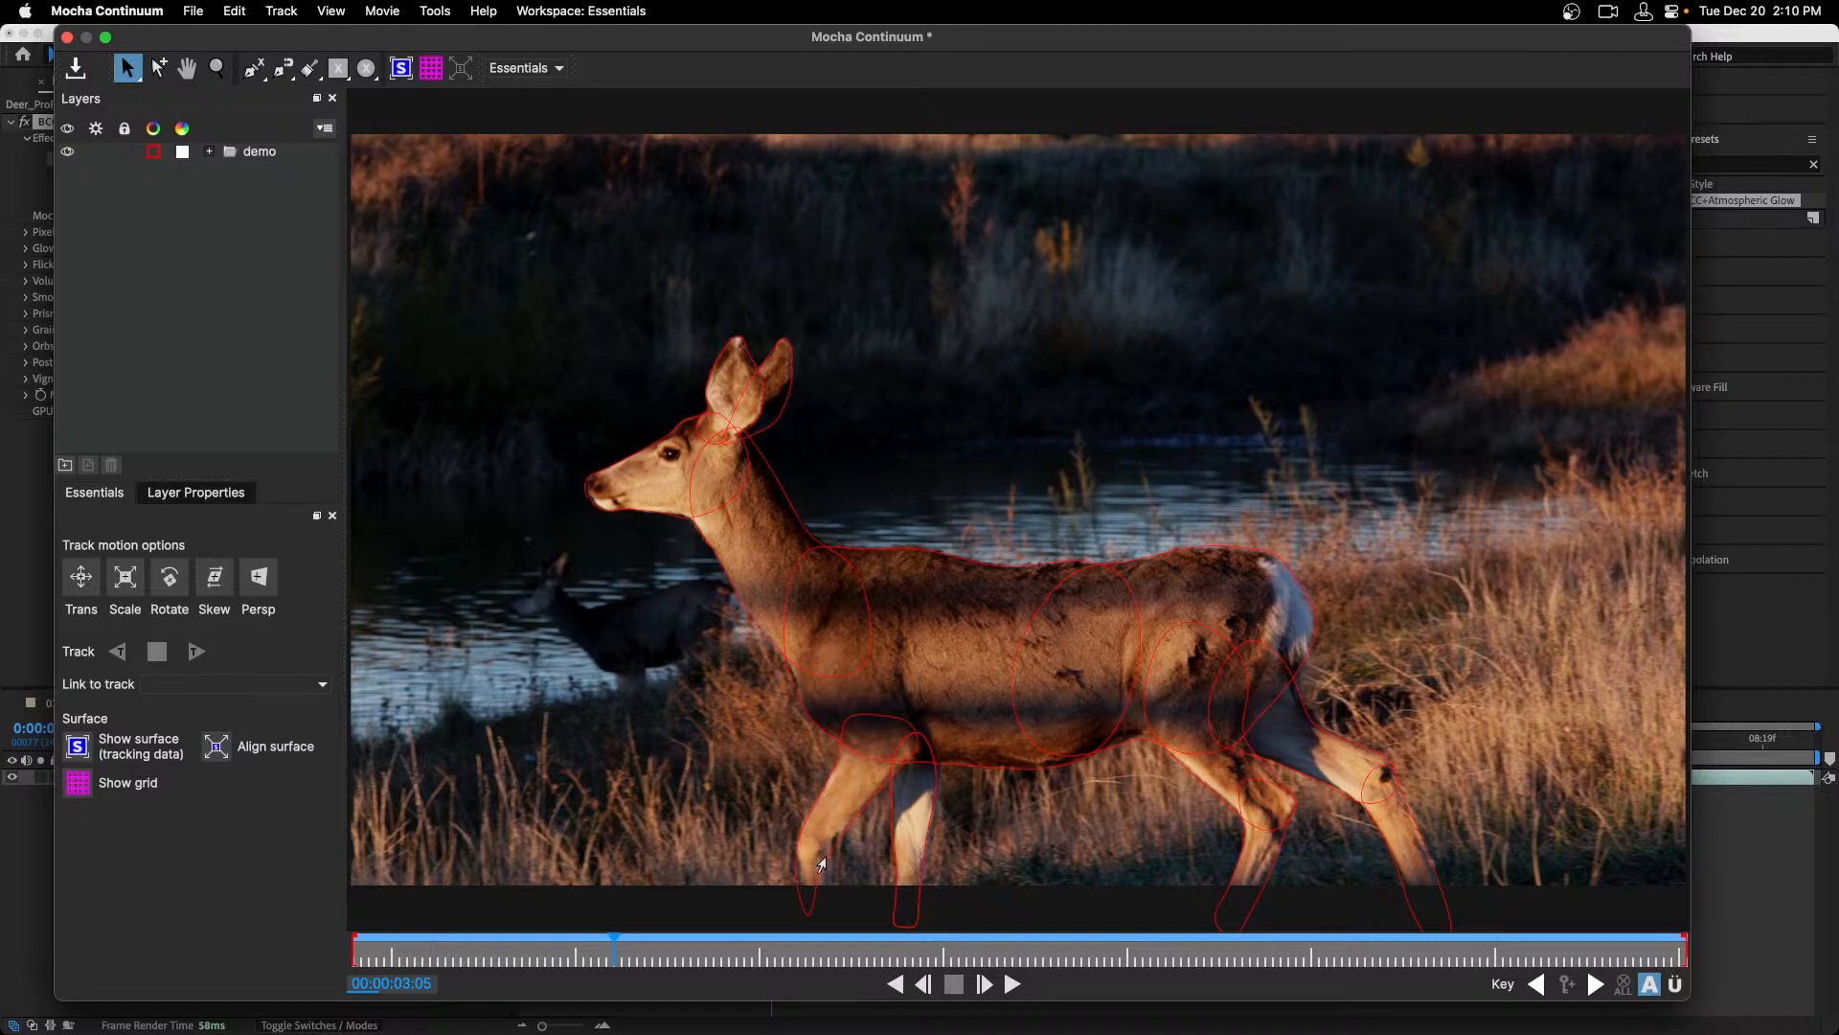
# Expand the demo group and inspect its roto layers one by one, from deer front ear to BG hind leg top.
pyautogui.click(252, 153)
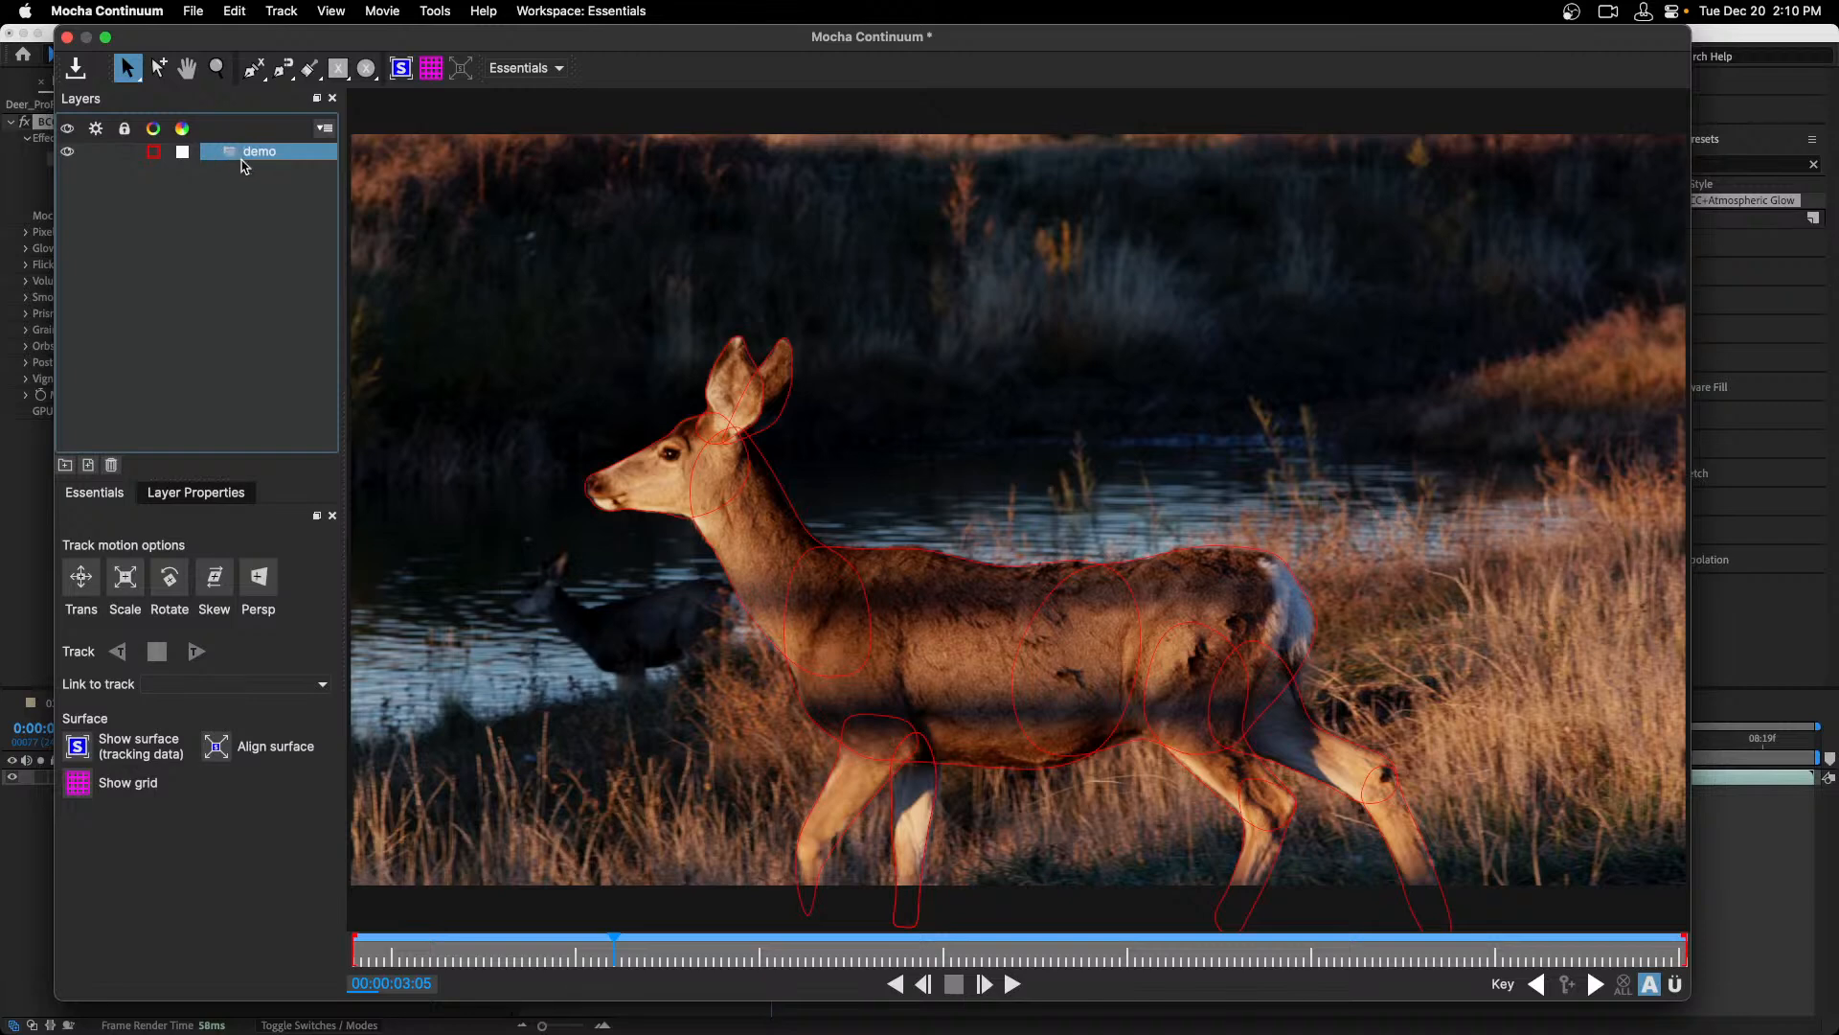
pyautogui.click(214, 153)
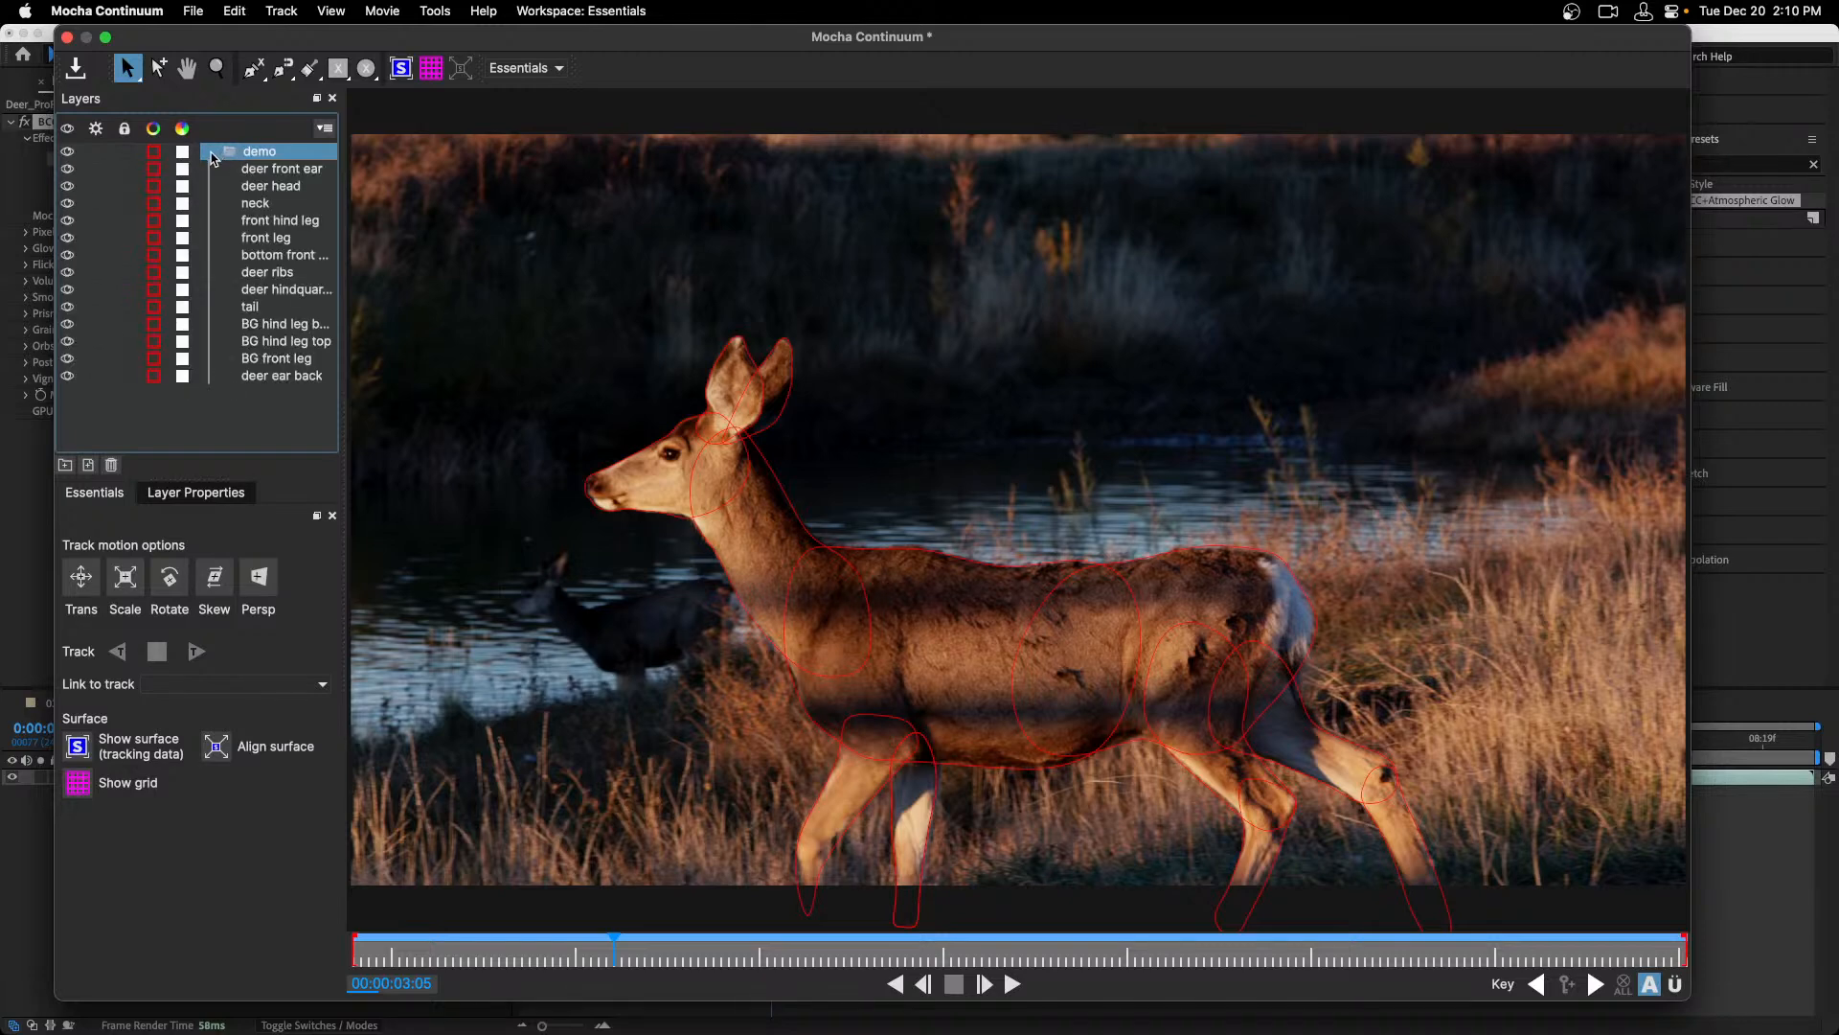
pyautogui.click(269, 168)
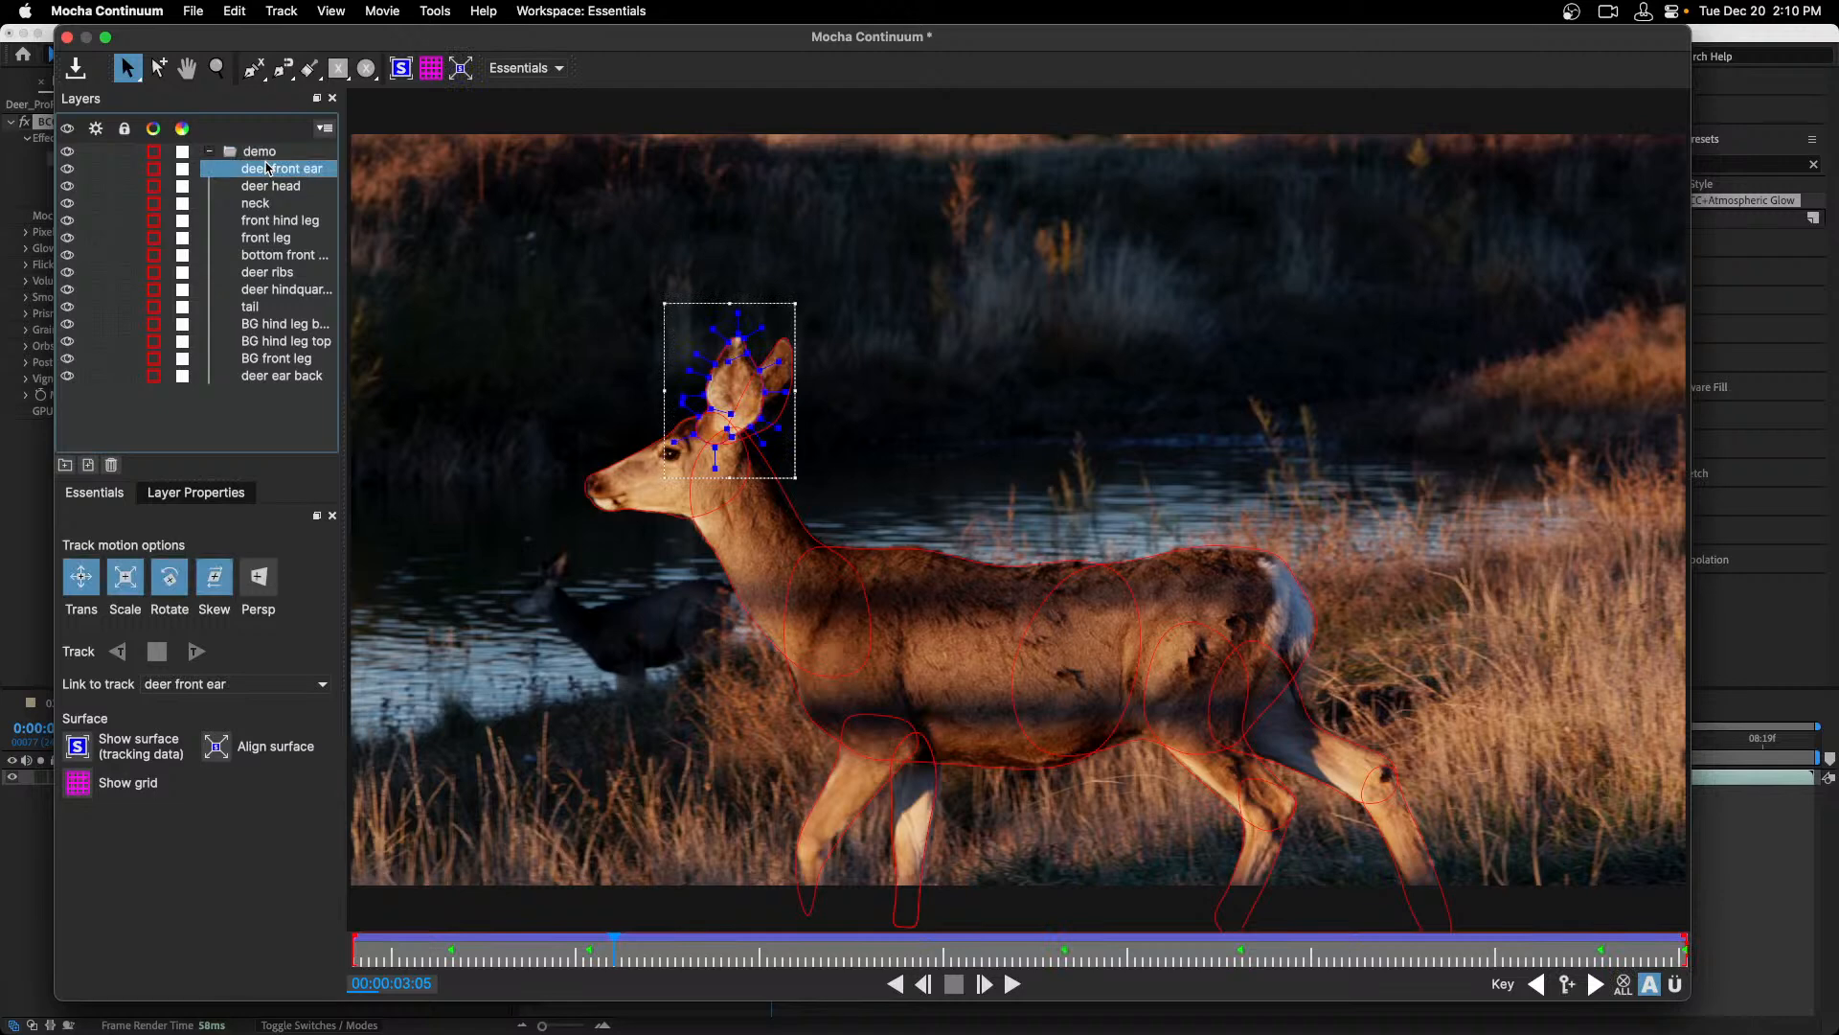
pyautogui.click(272, 188)
pyautogui.click(263, 220)
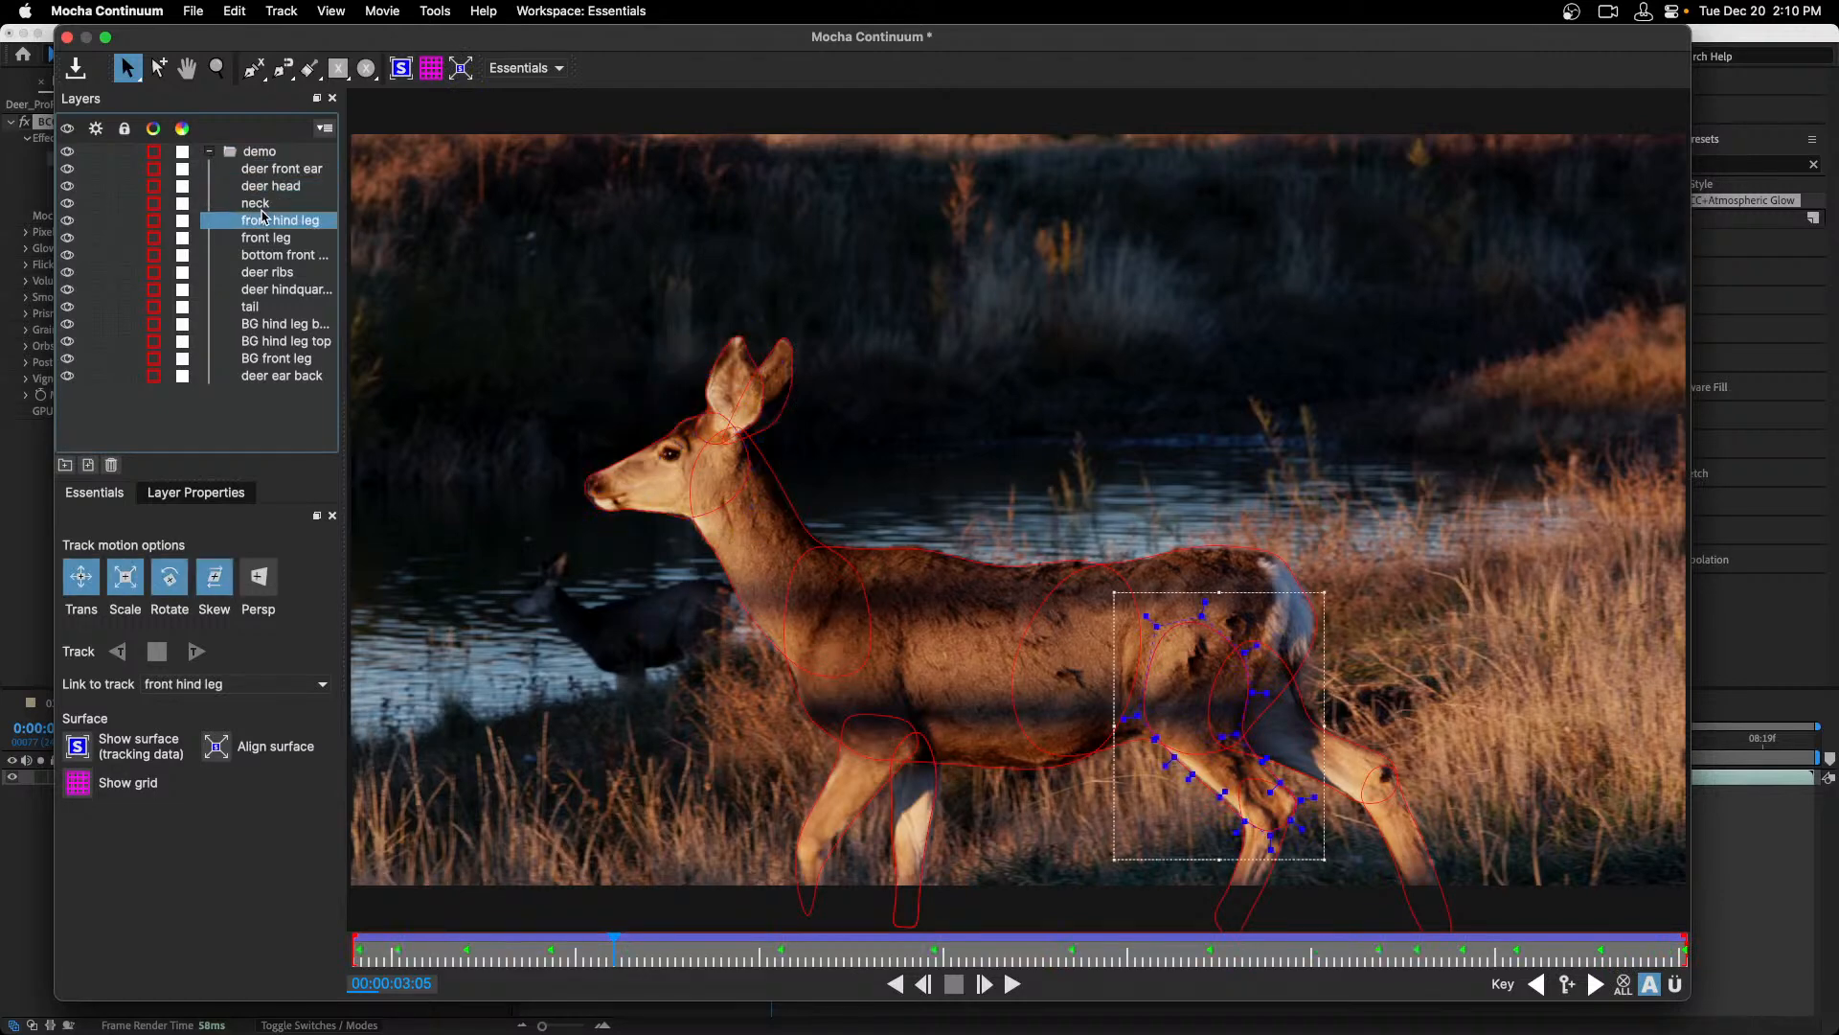
pyautogui.click(265, 237)
pyautogui.click(259, 272)
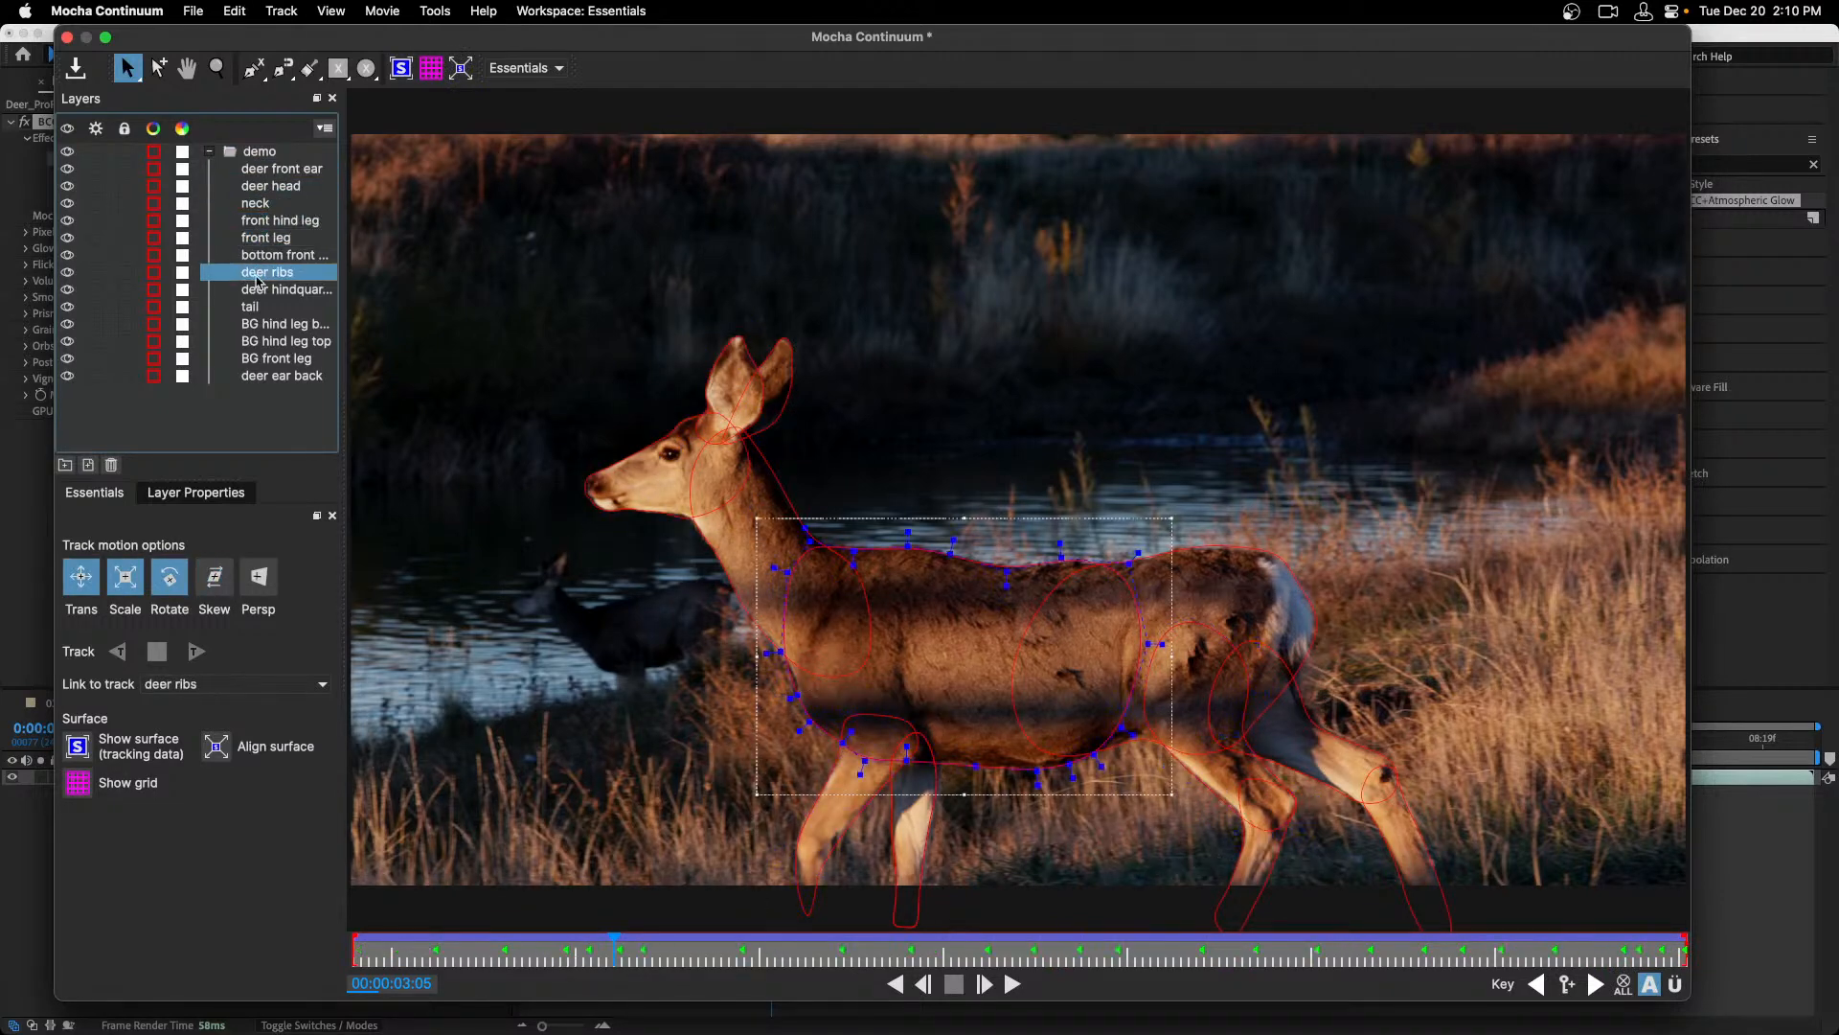
pyautogui.click(258, 290)
pyautogui.click(254, 324)
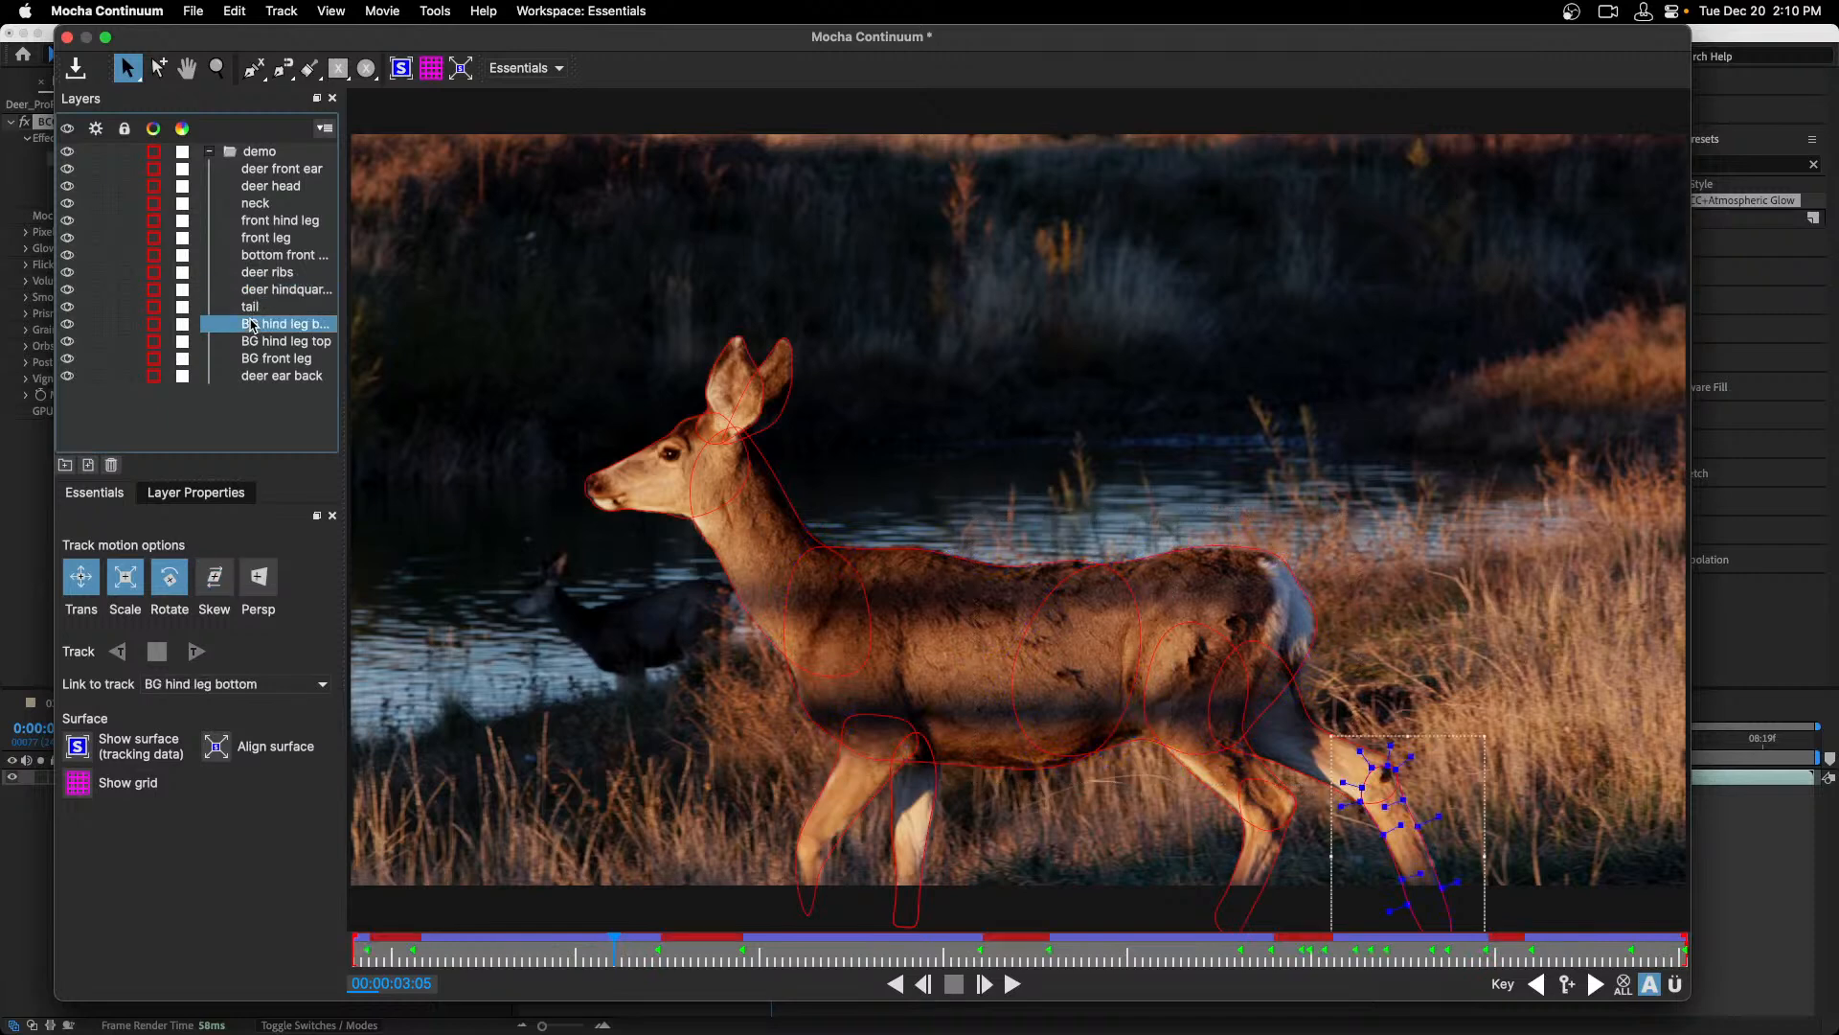
pyautogui.click(261, 341)
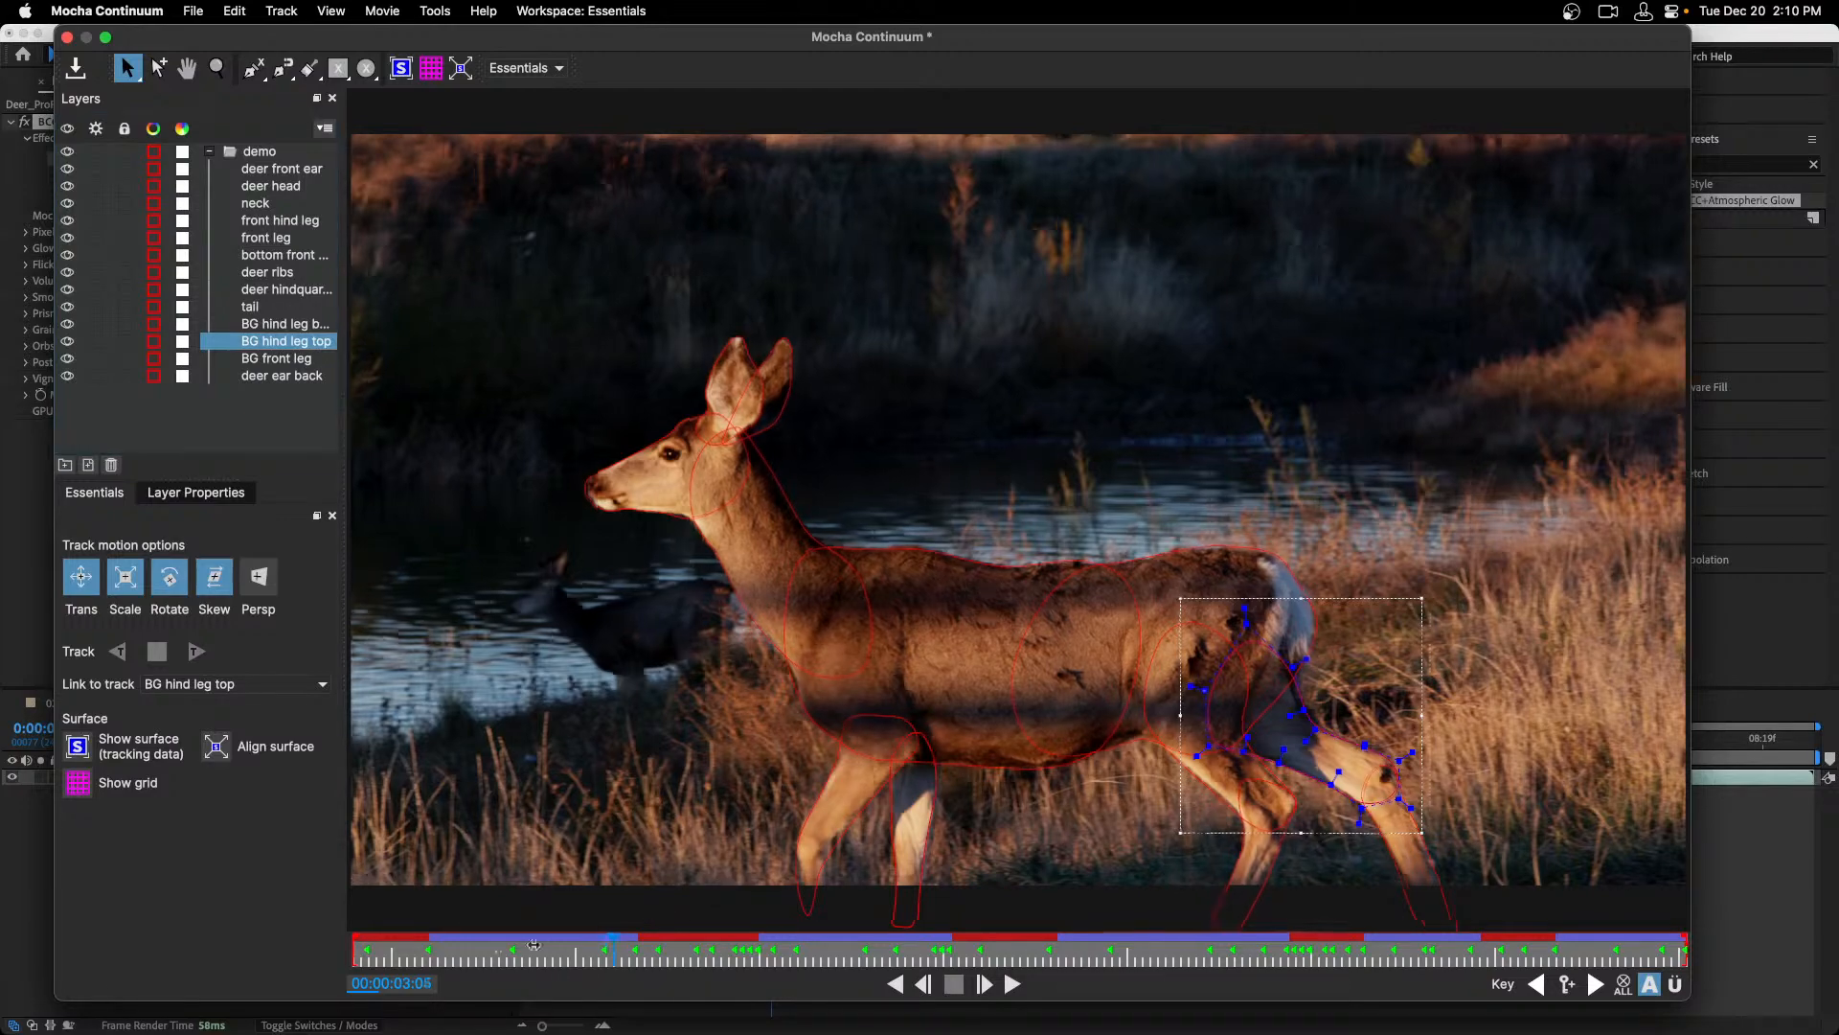
# Scrub the tracked deer shapes to 00:00:06:14, and close Mocha with the project changes saved.
pyautogui.moveTo(533, 945); pyautogui.dragTo(1200, 938)
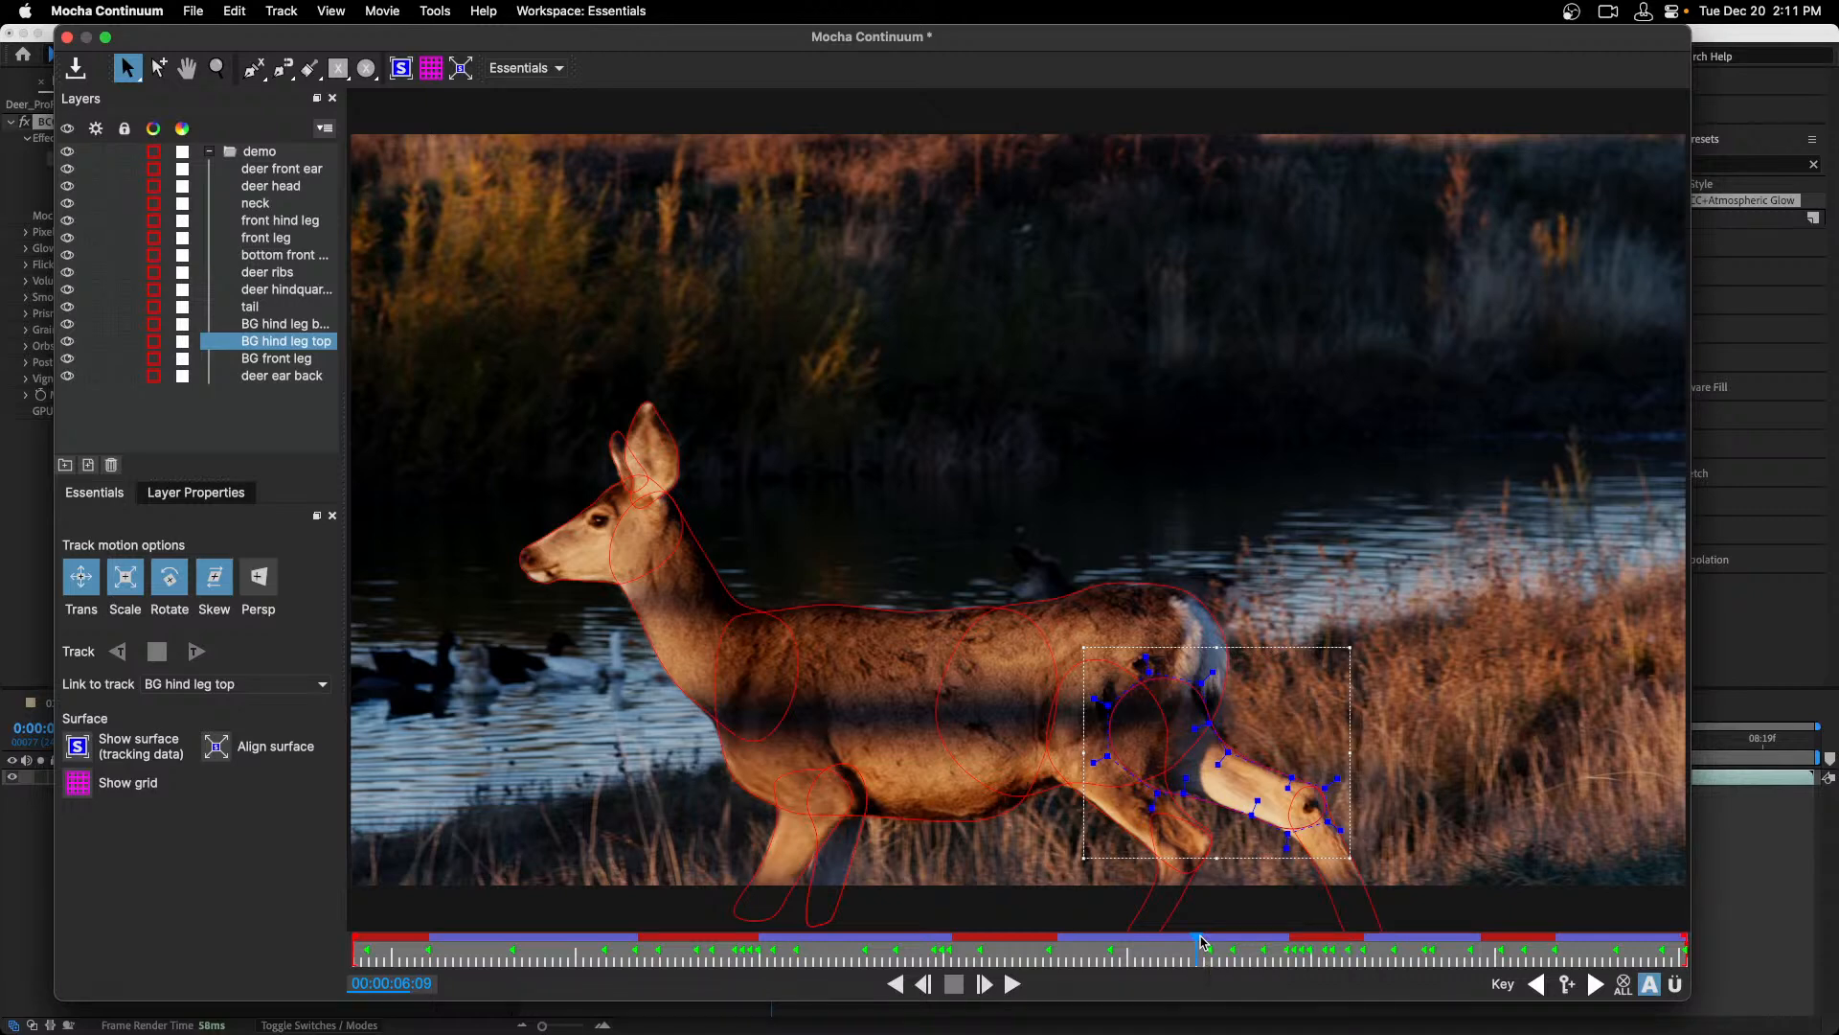
pyautogui.click(1236, 944)
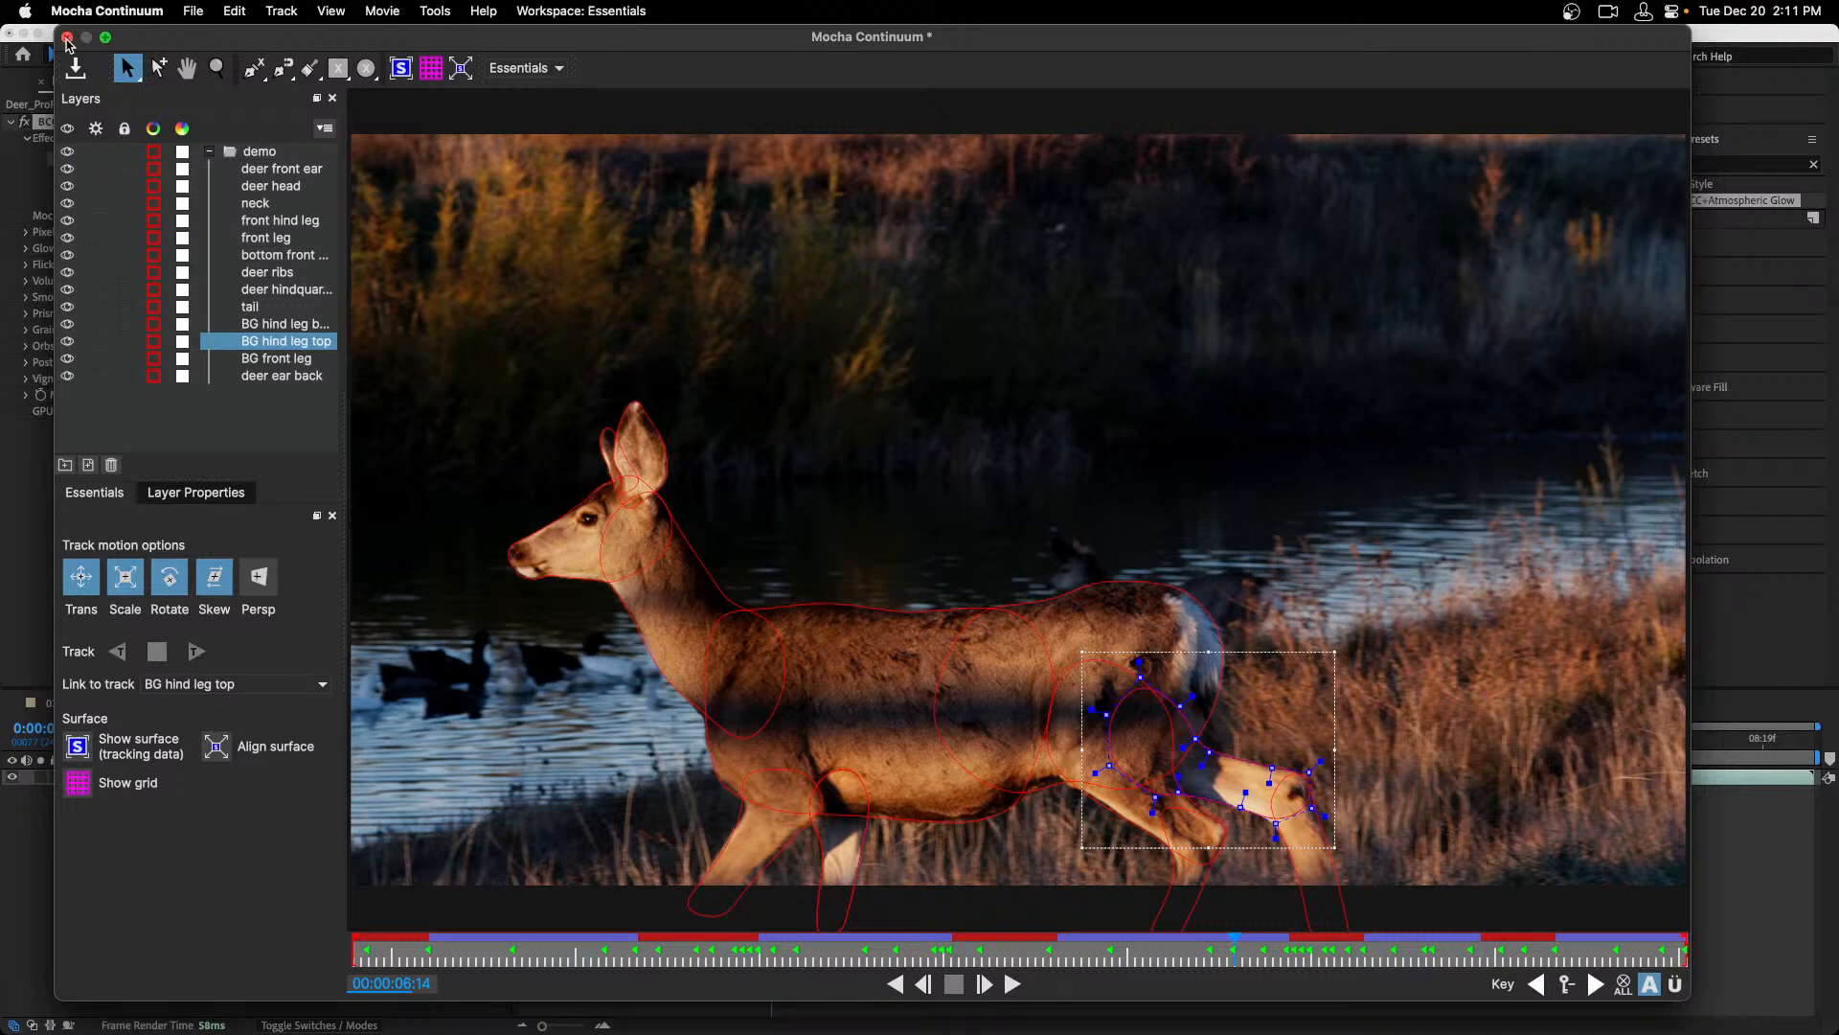
pyautogui.click(67, 38)
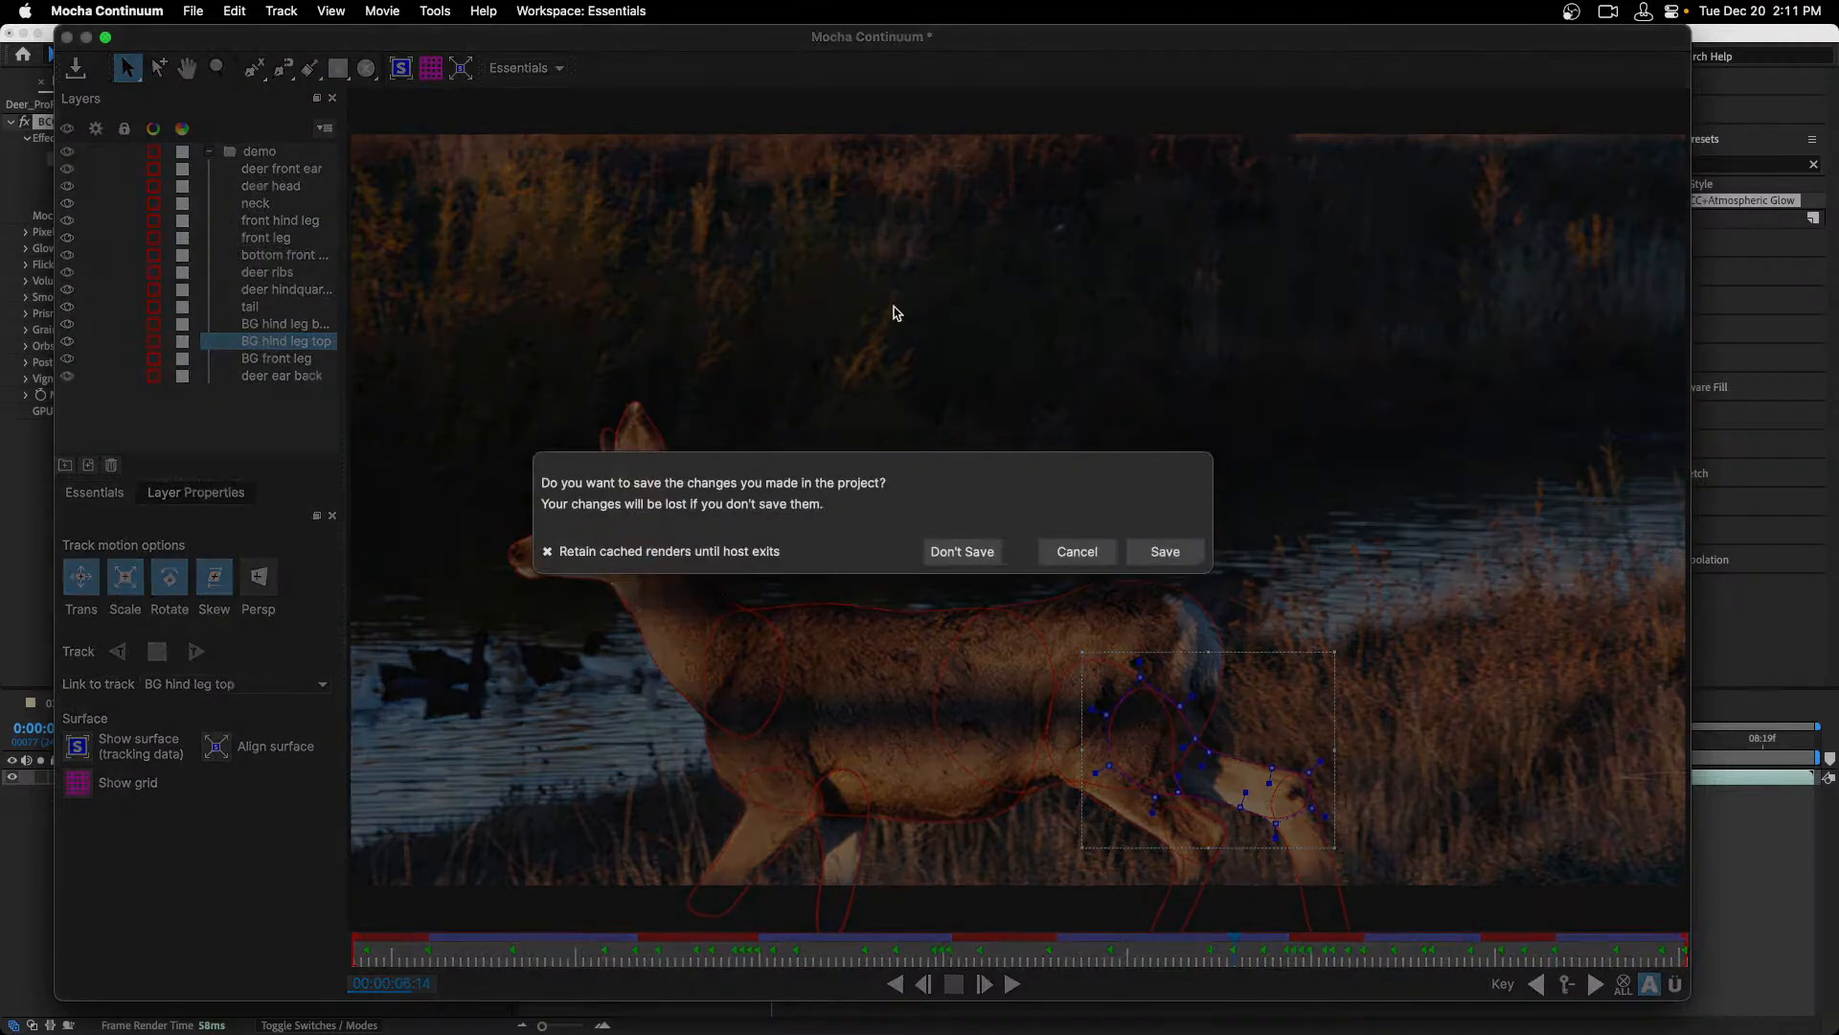
pyautogui.click(1163, 552)
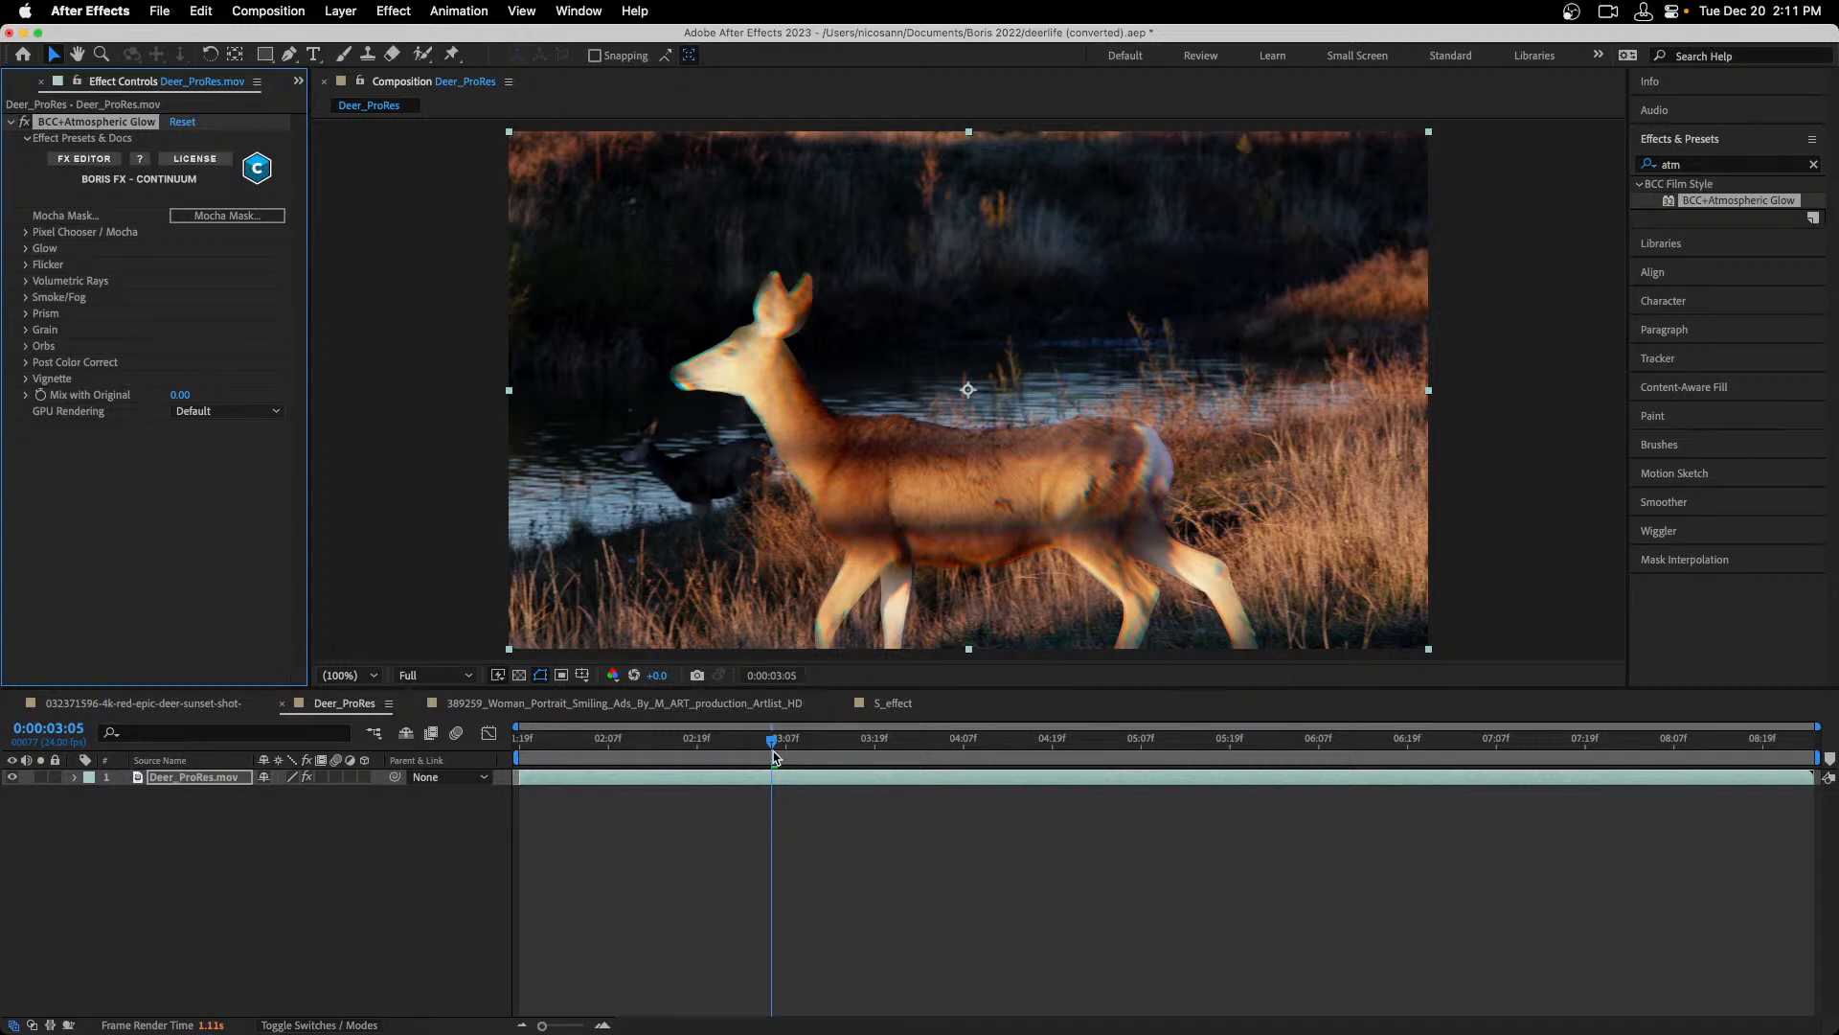
# Move to 0:00:03:10 and check the deer matte by turning the Pixel Chooser's View Mask / Matte on and off again.
pyautogui.moveTo(773, 757); pyautogui.dragTo(811, 752)
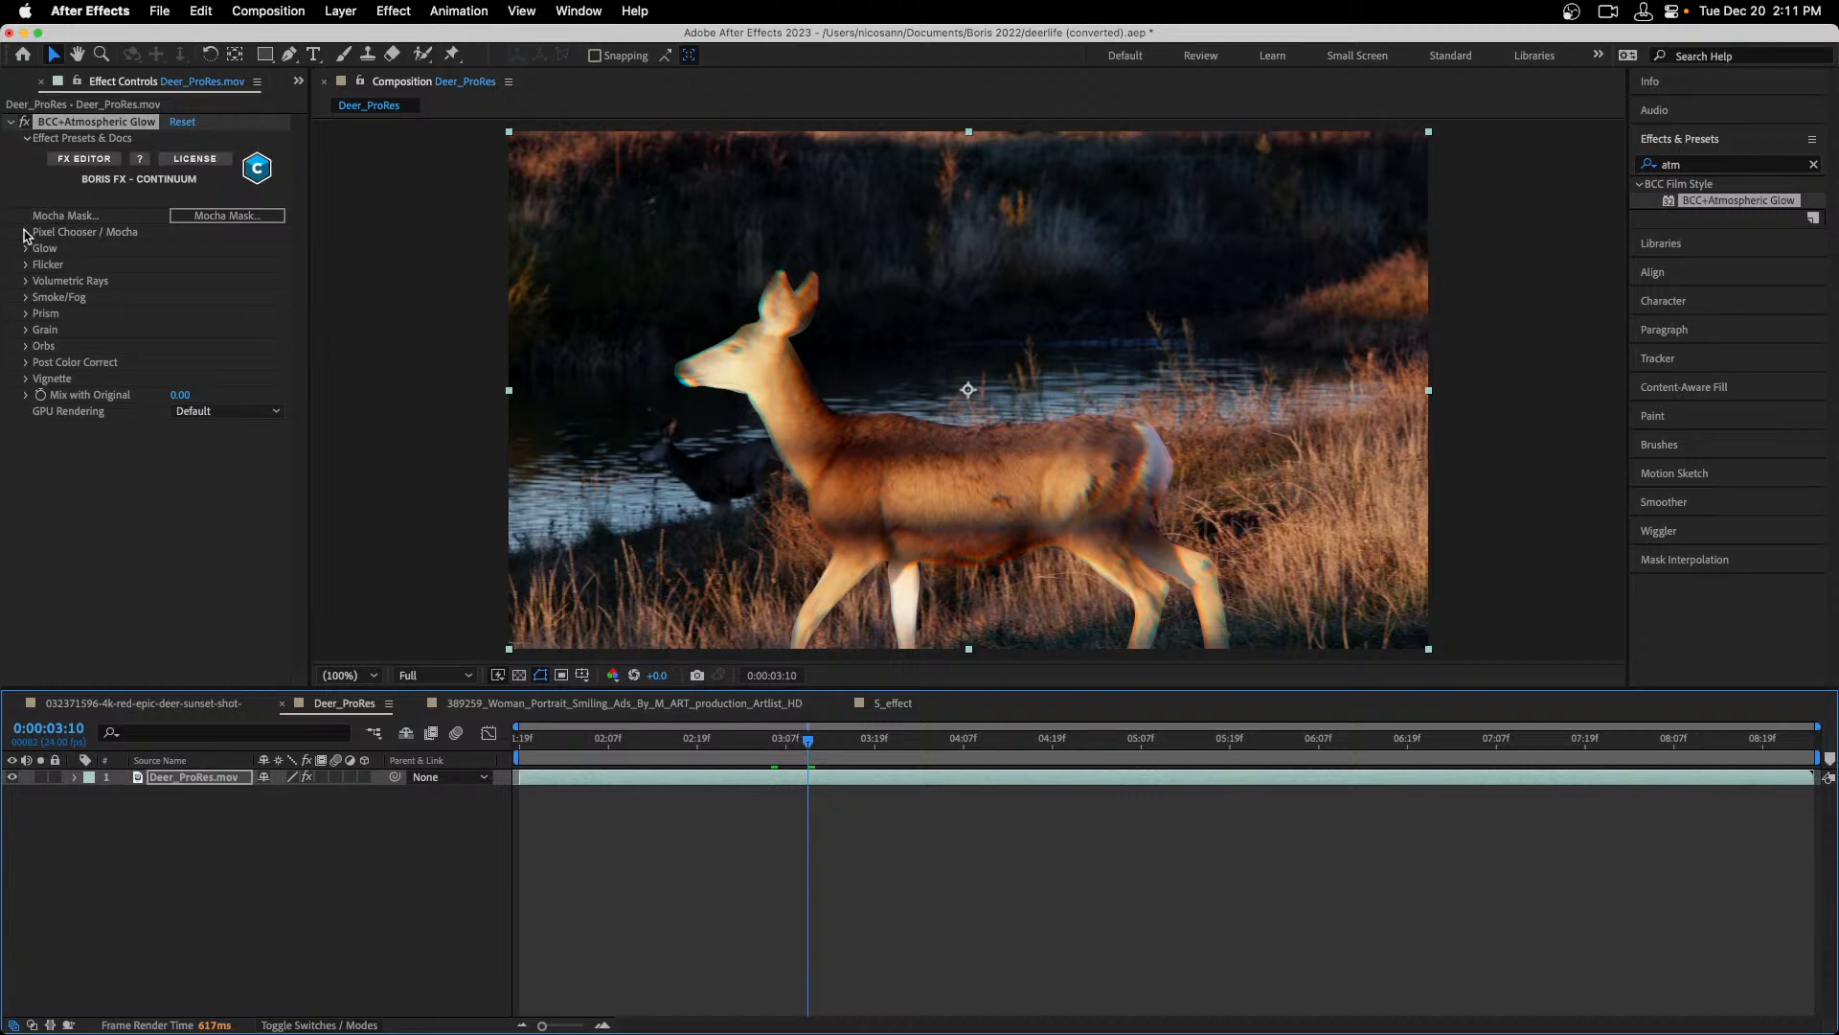
pyautogui.click(26, 233)
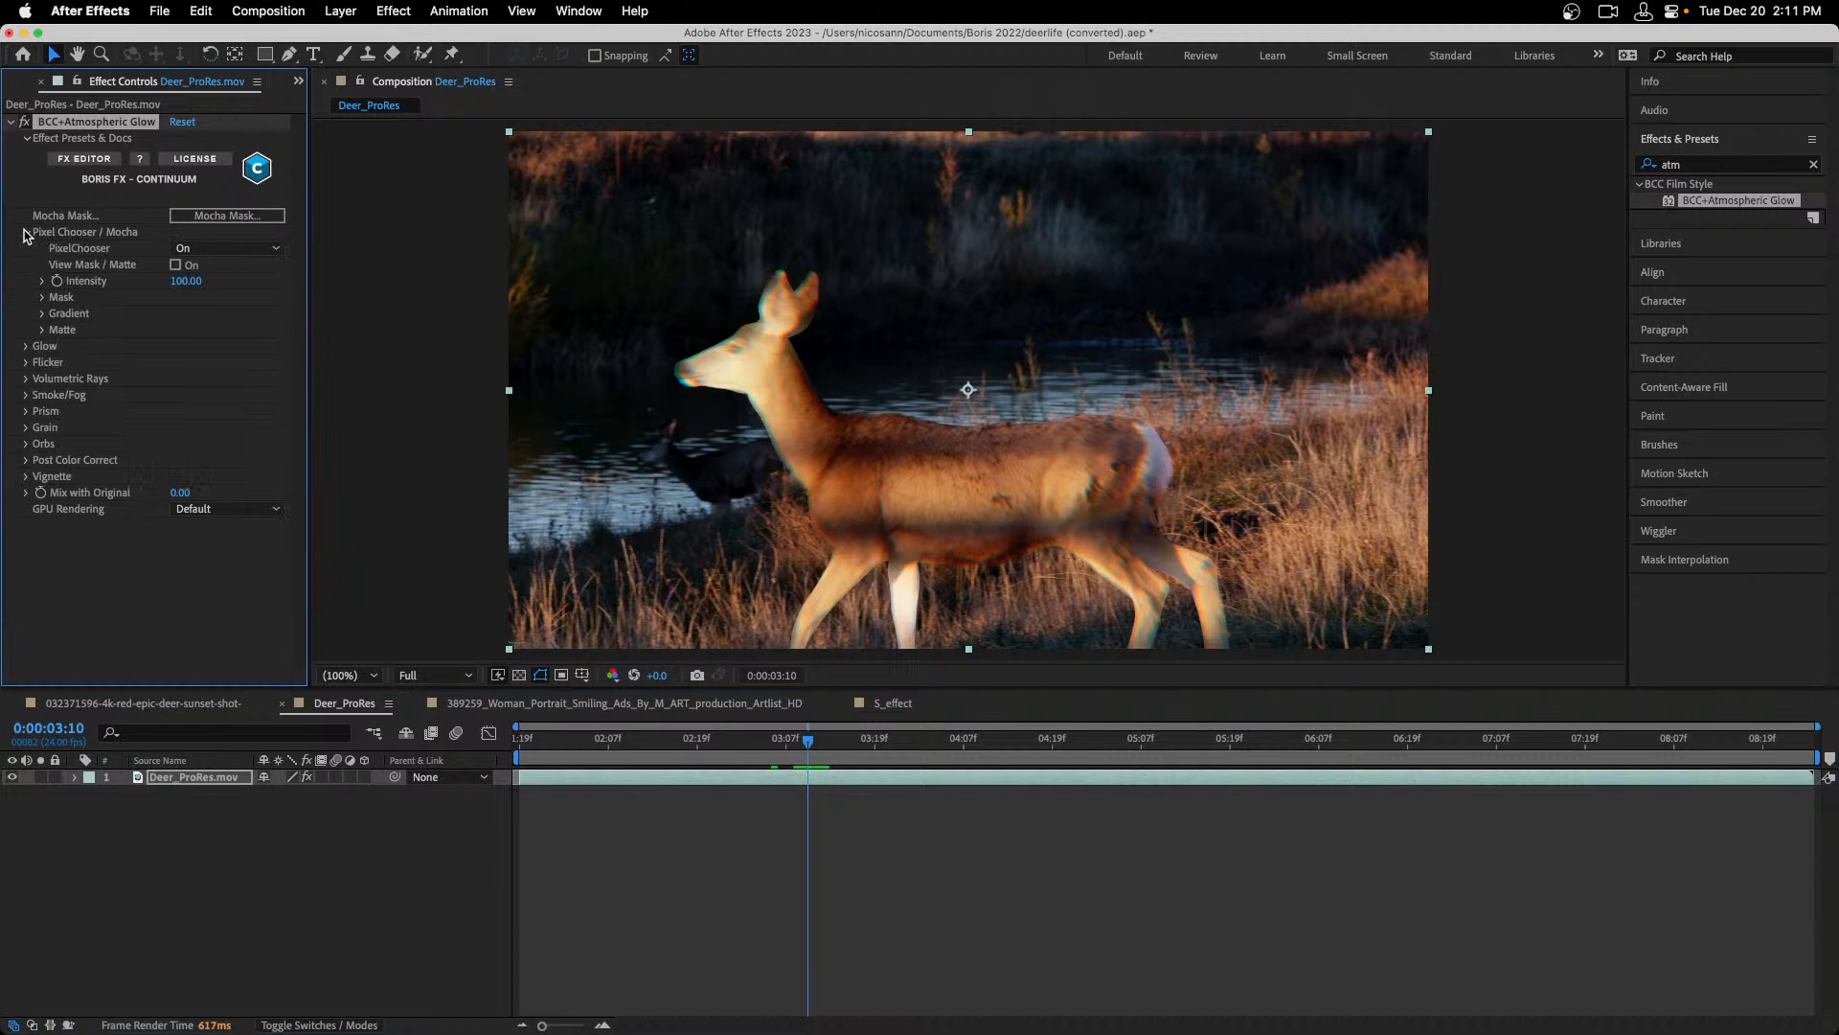
pyautogui.click(176, 266)
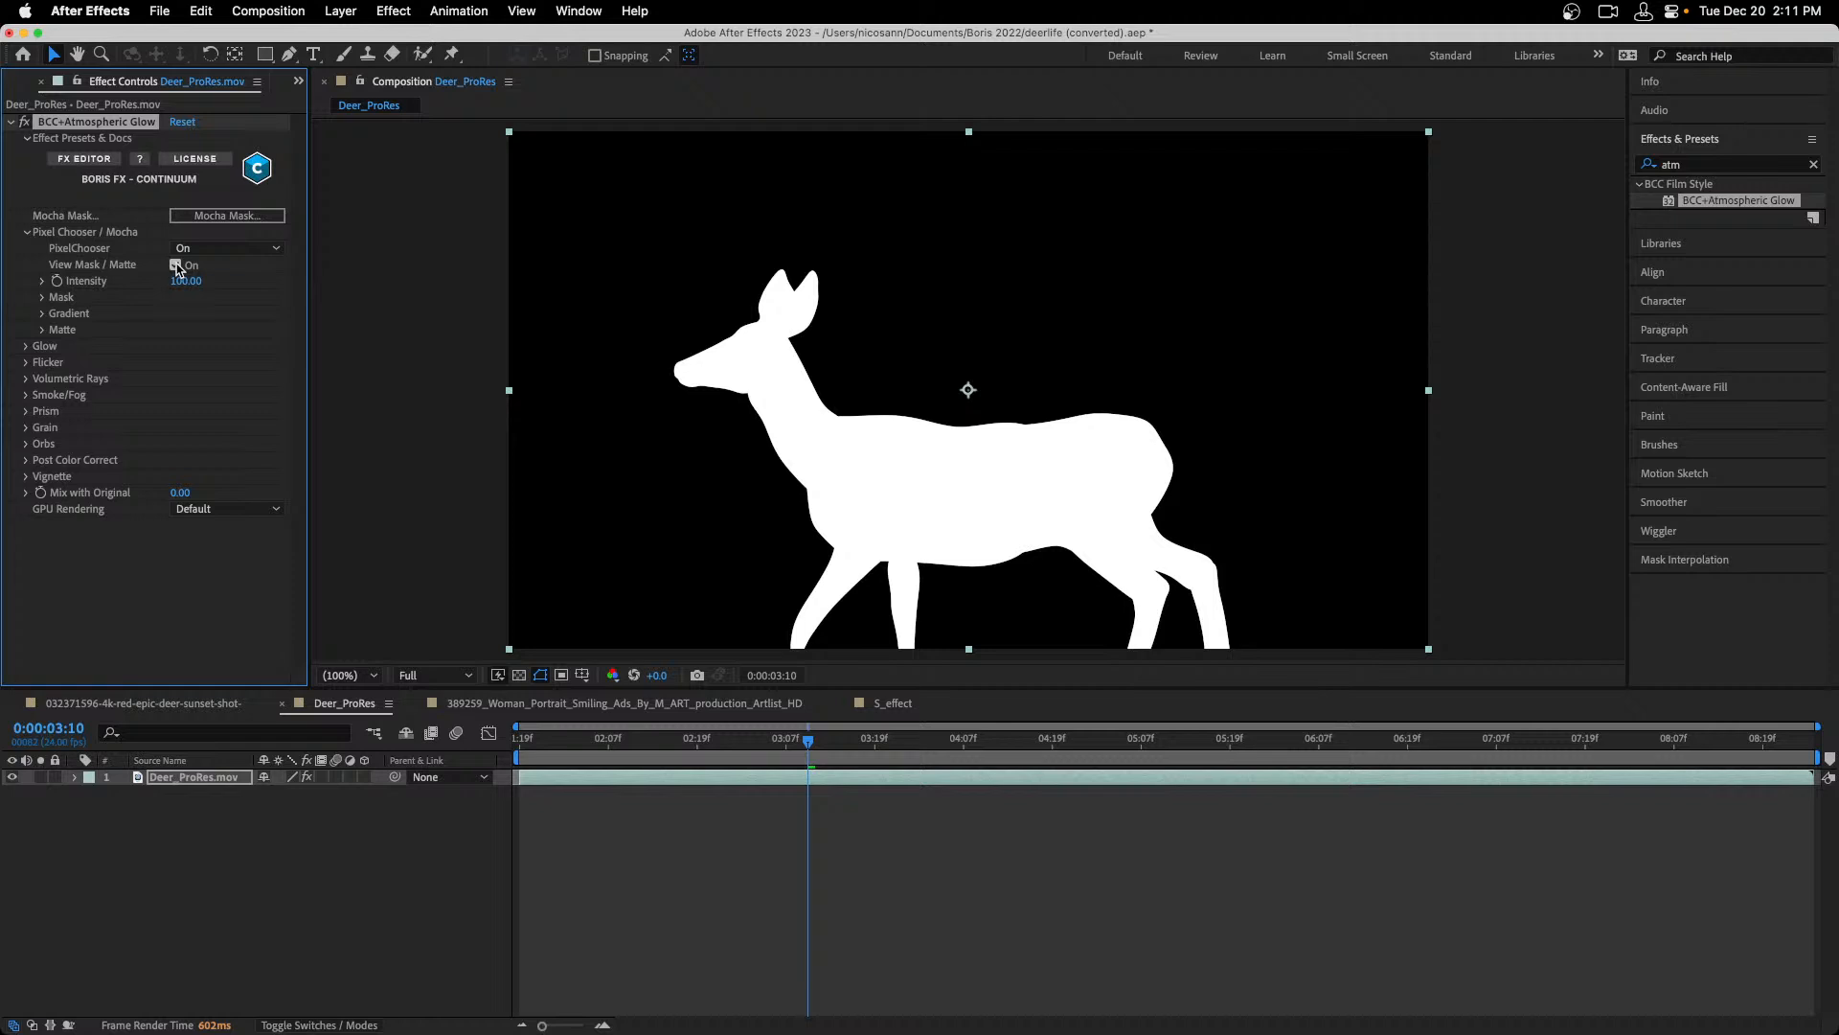
pyautogui.click(176, 267)
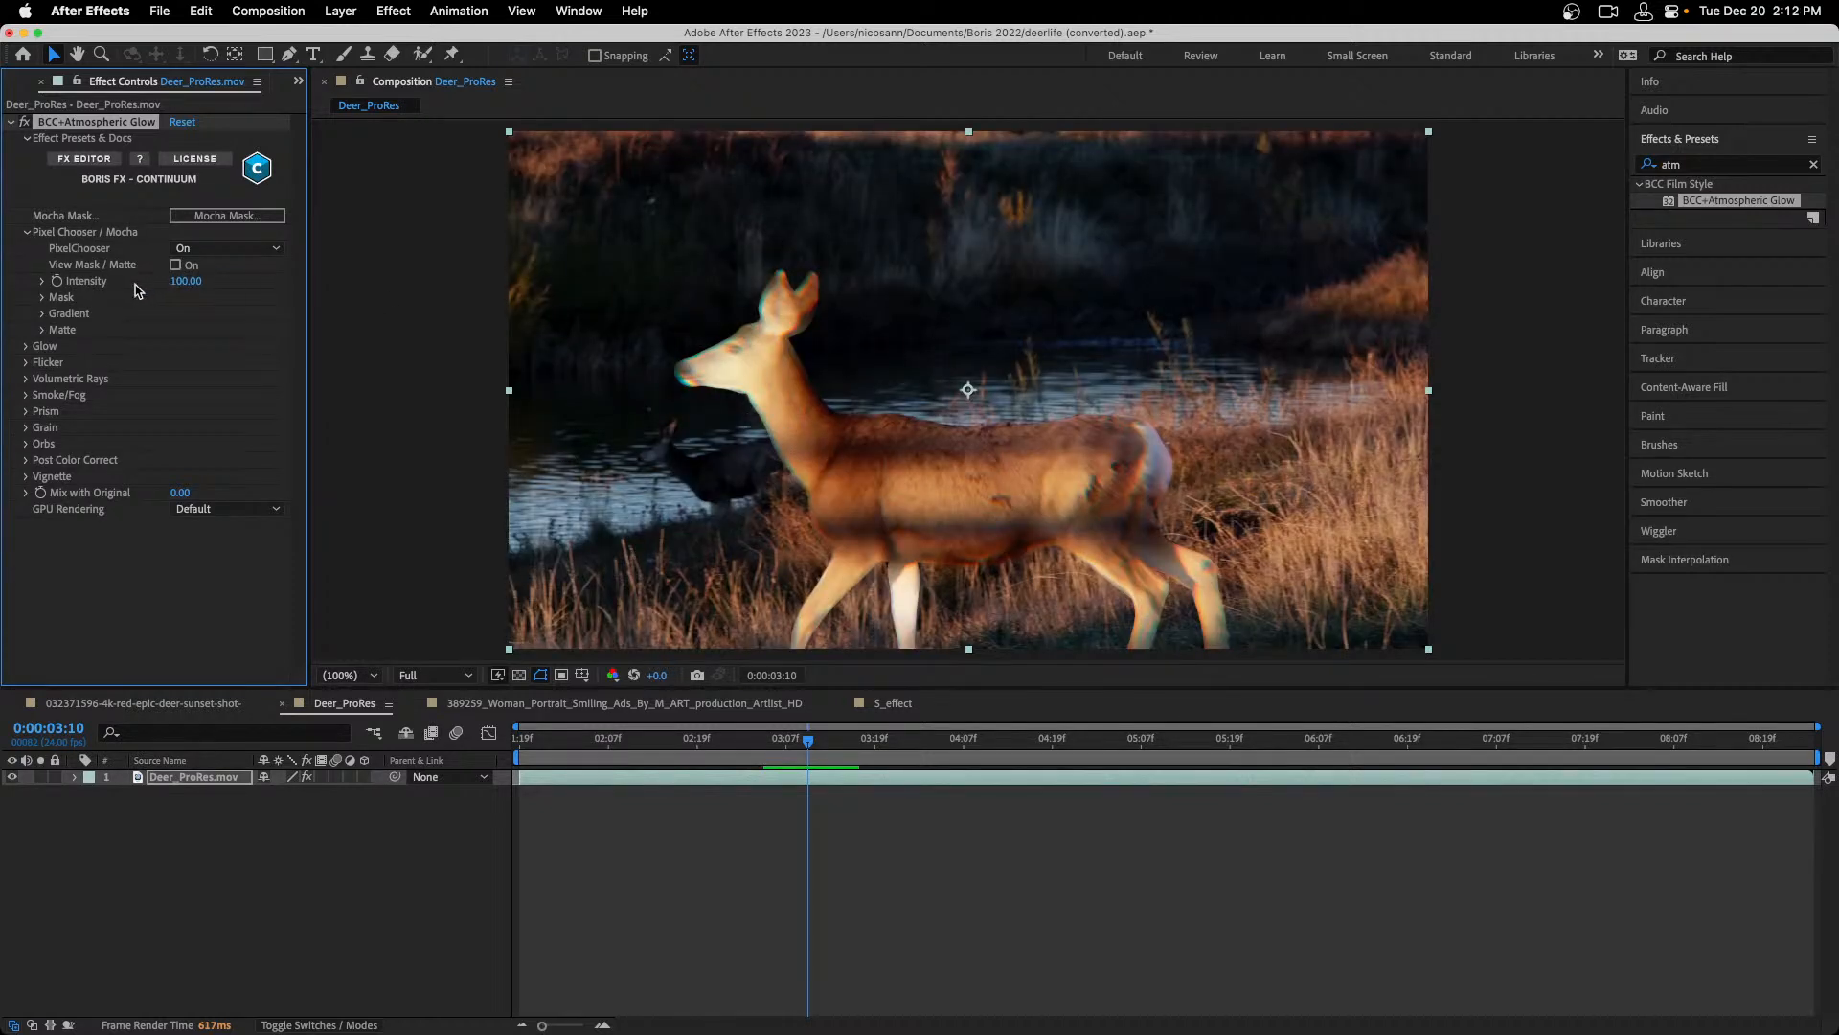
# Invert the Pixel Chooser's Mocha Spline mask and set its Mask Feather to 38.
pyautogui.click(42, 331)
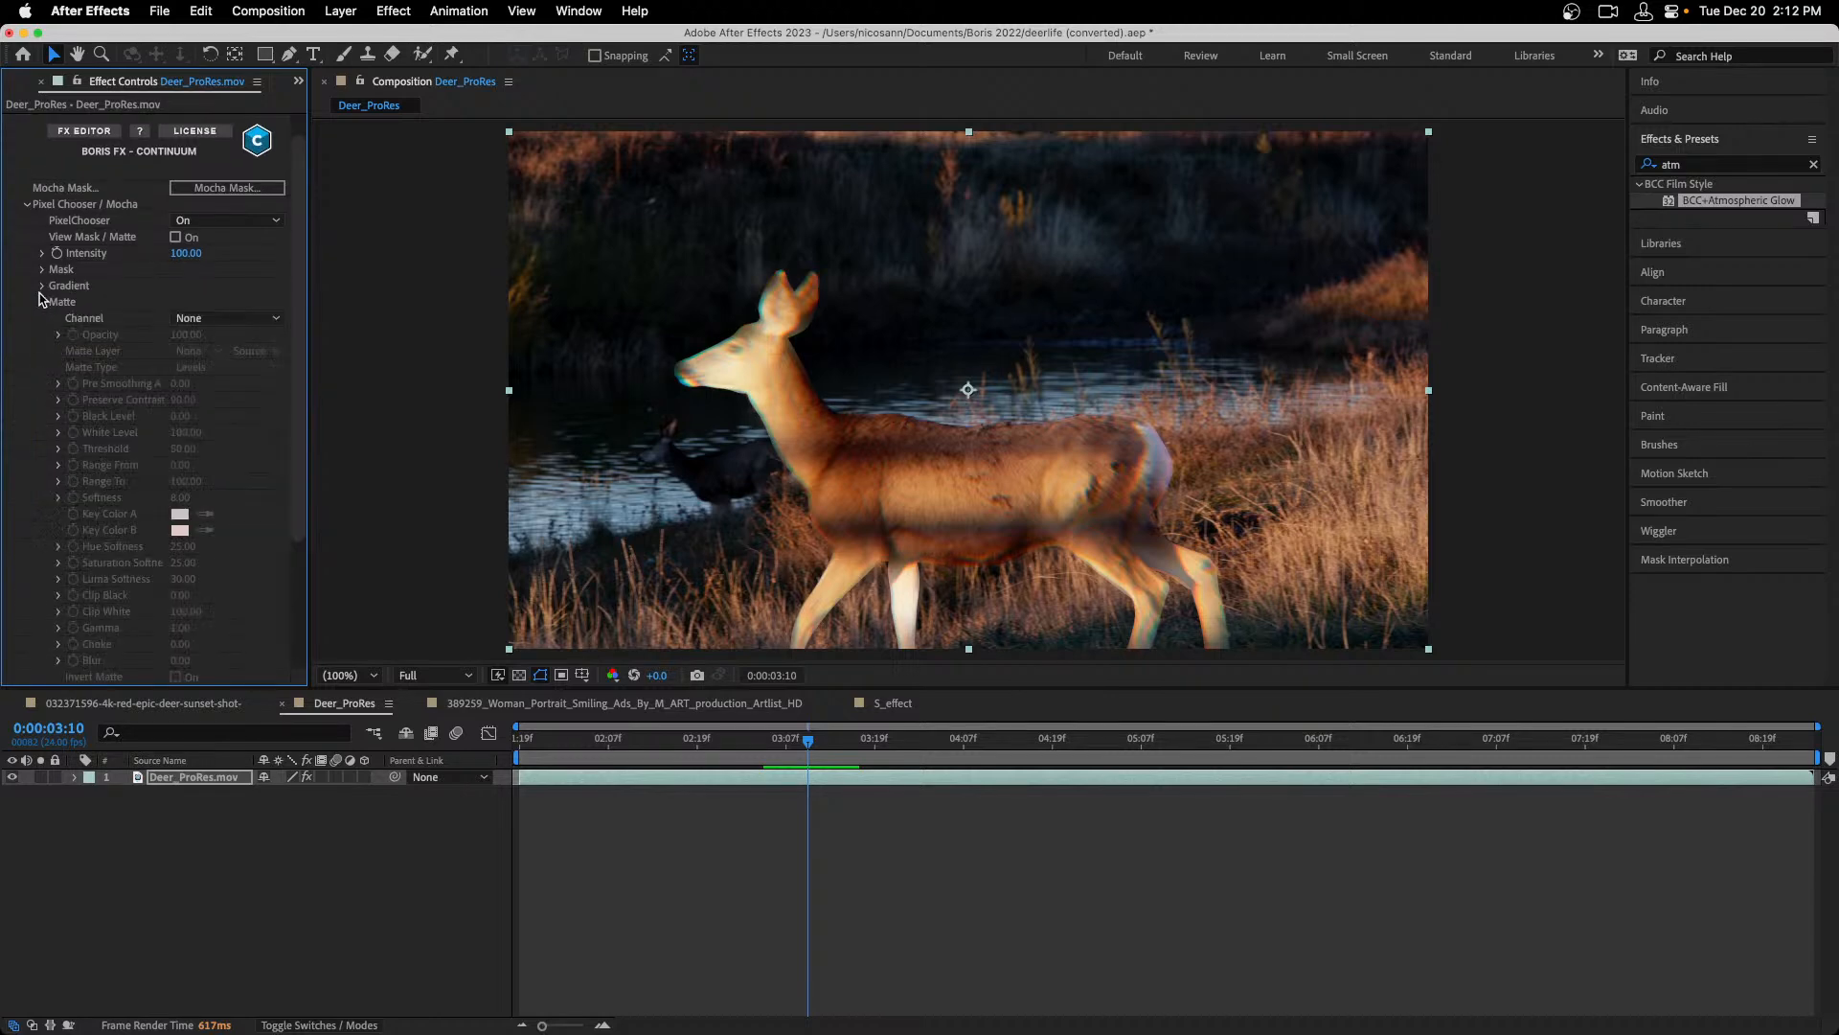
pyautogui.click(42, 286)
pyautogui.click(42, 287)
pyautogui.click(43, 305)
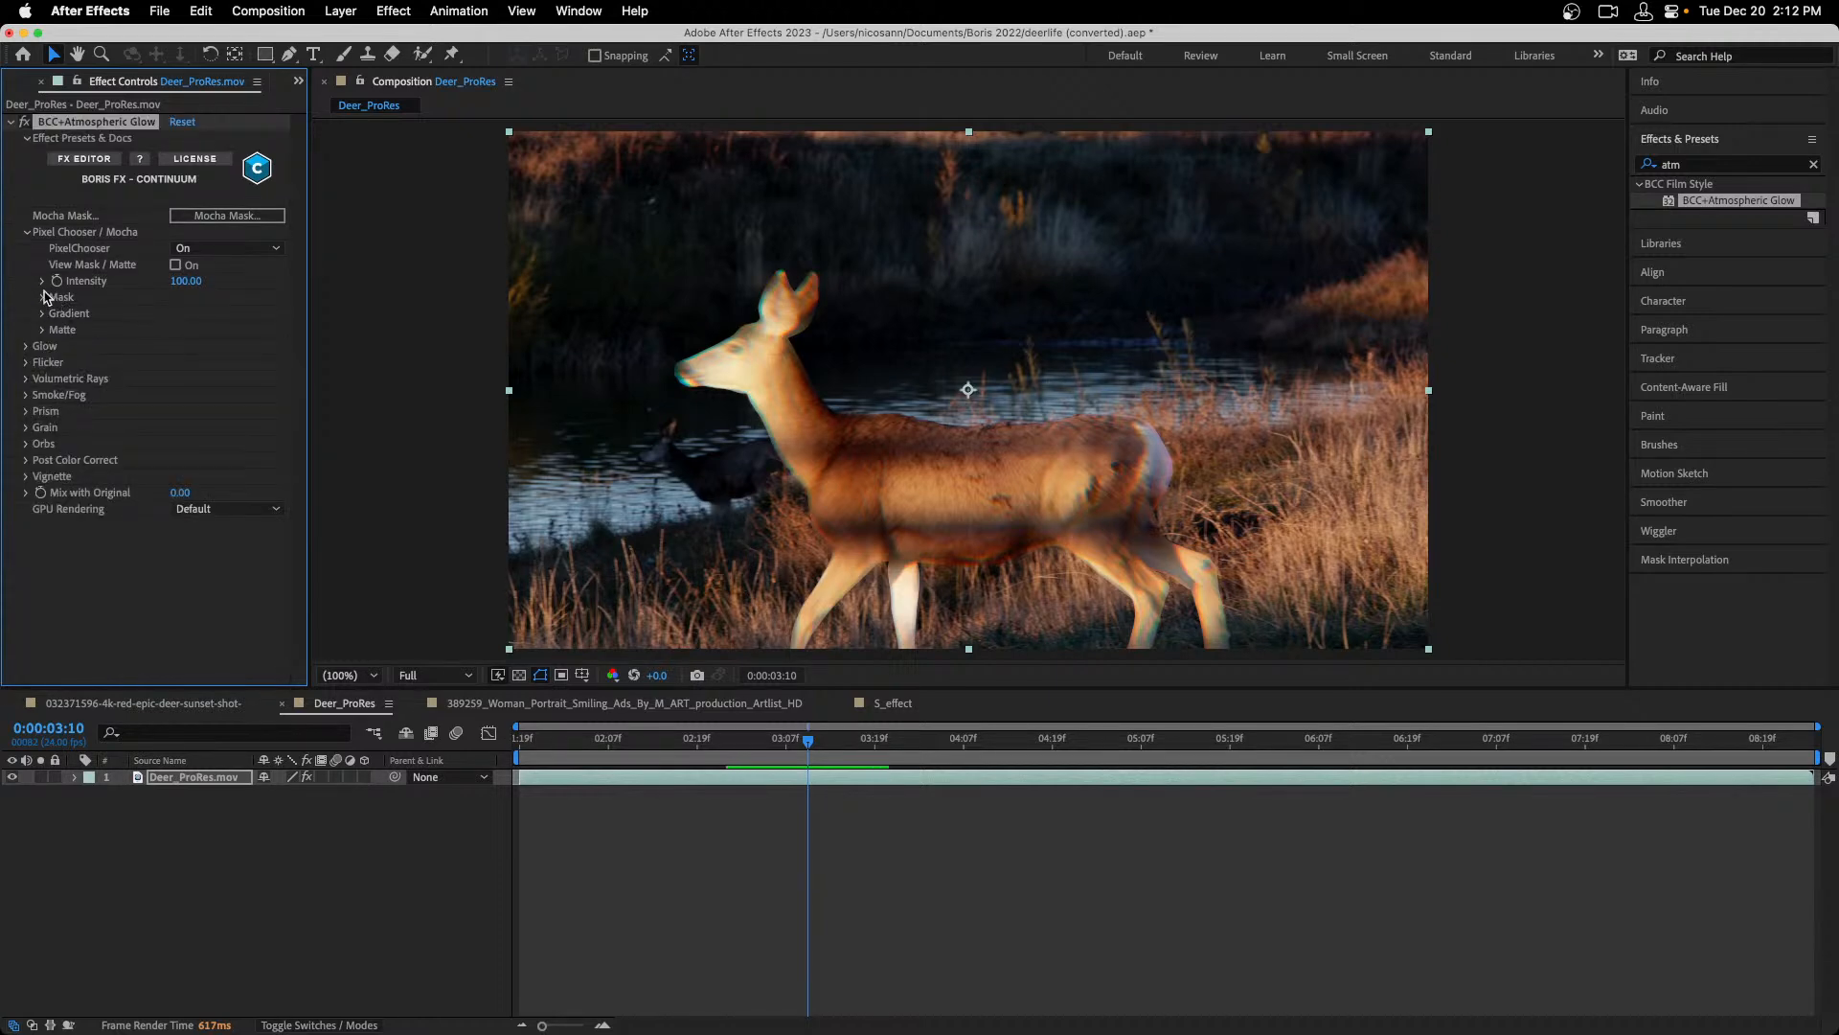
pyautogui.click(44, 296)
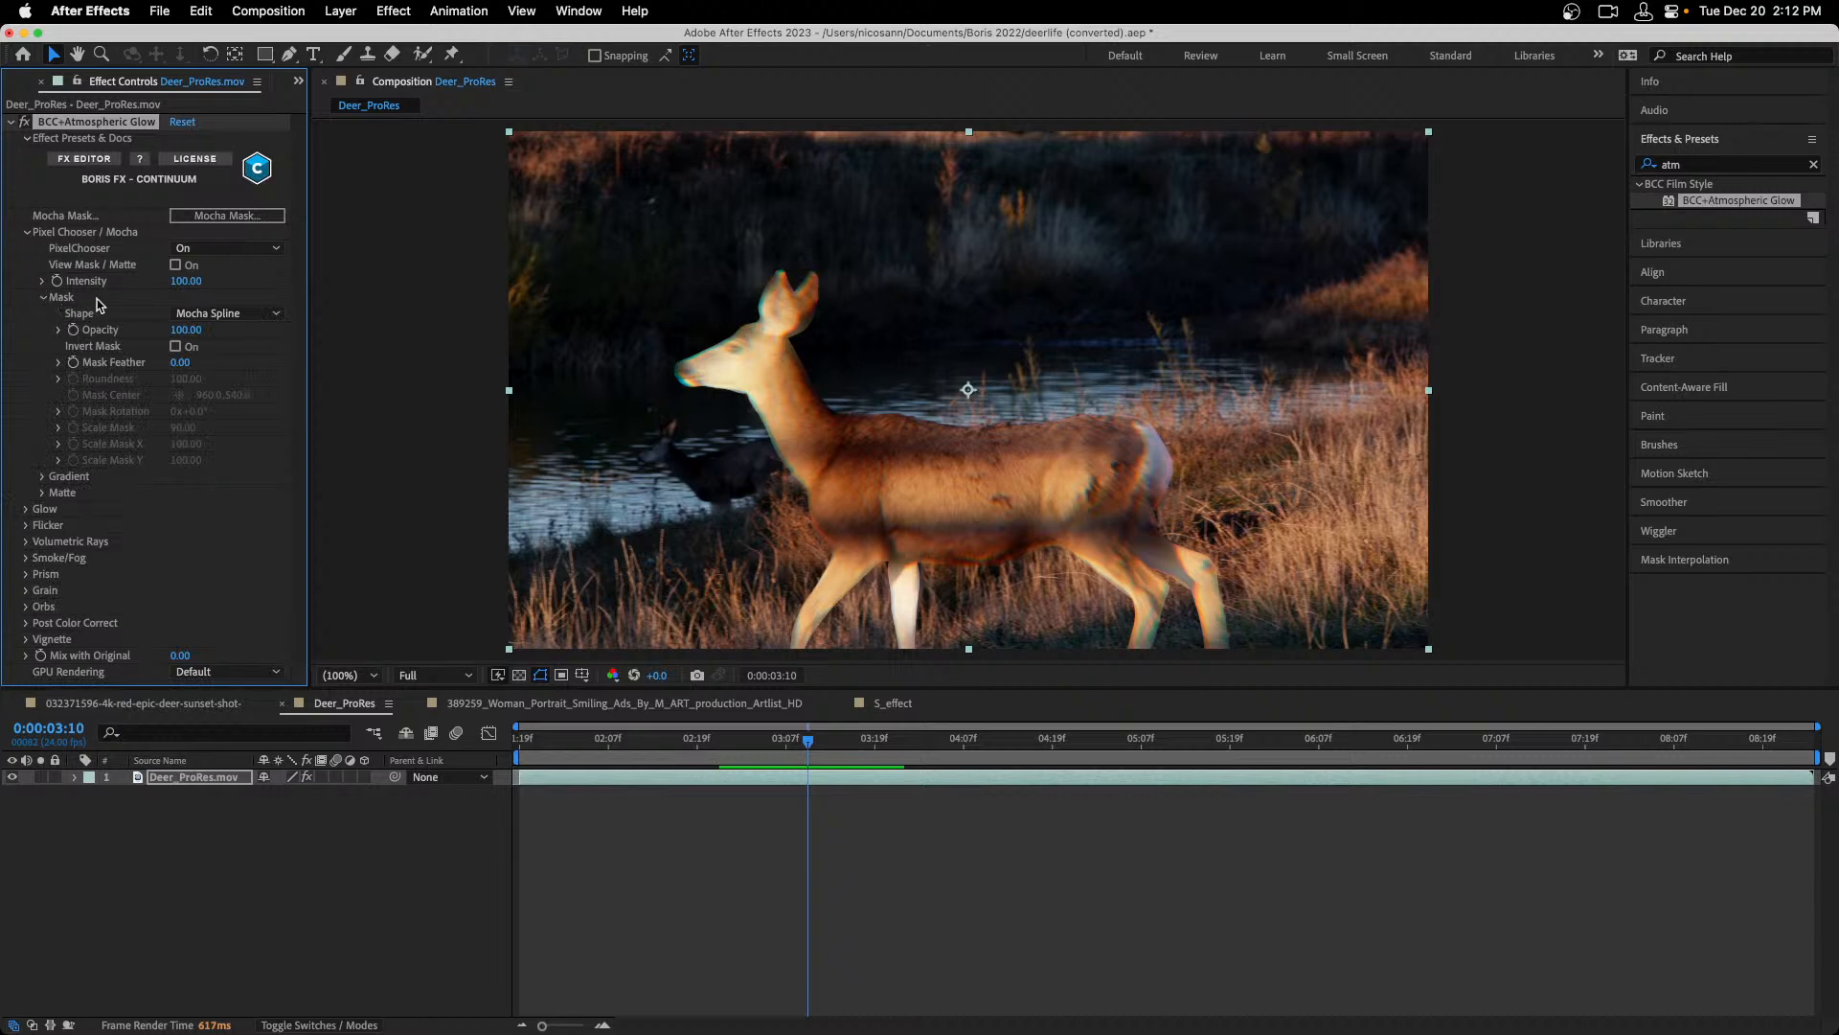
pyautogui.click(175, 347)
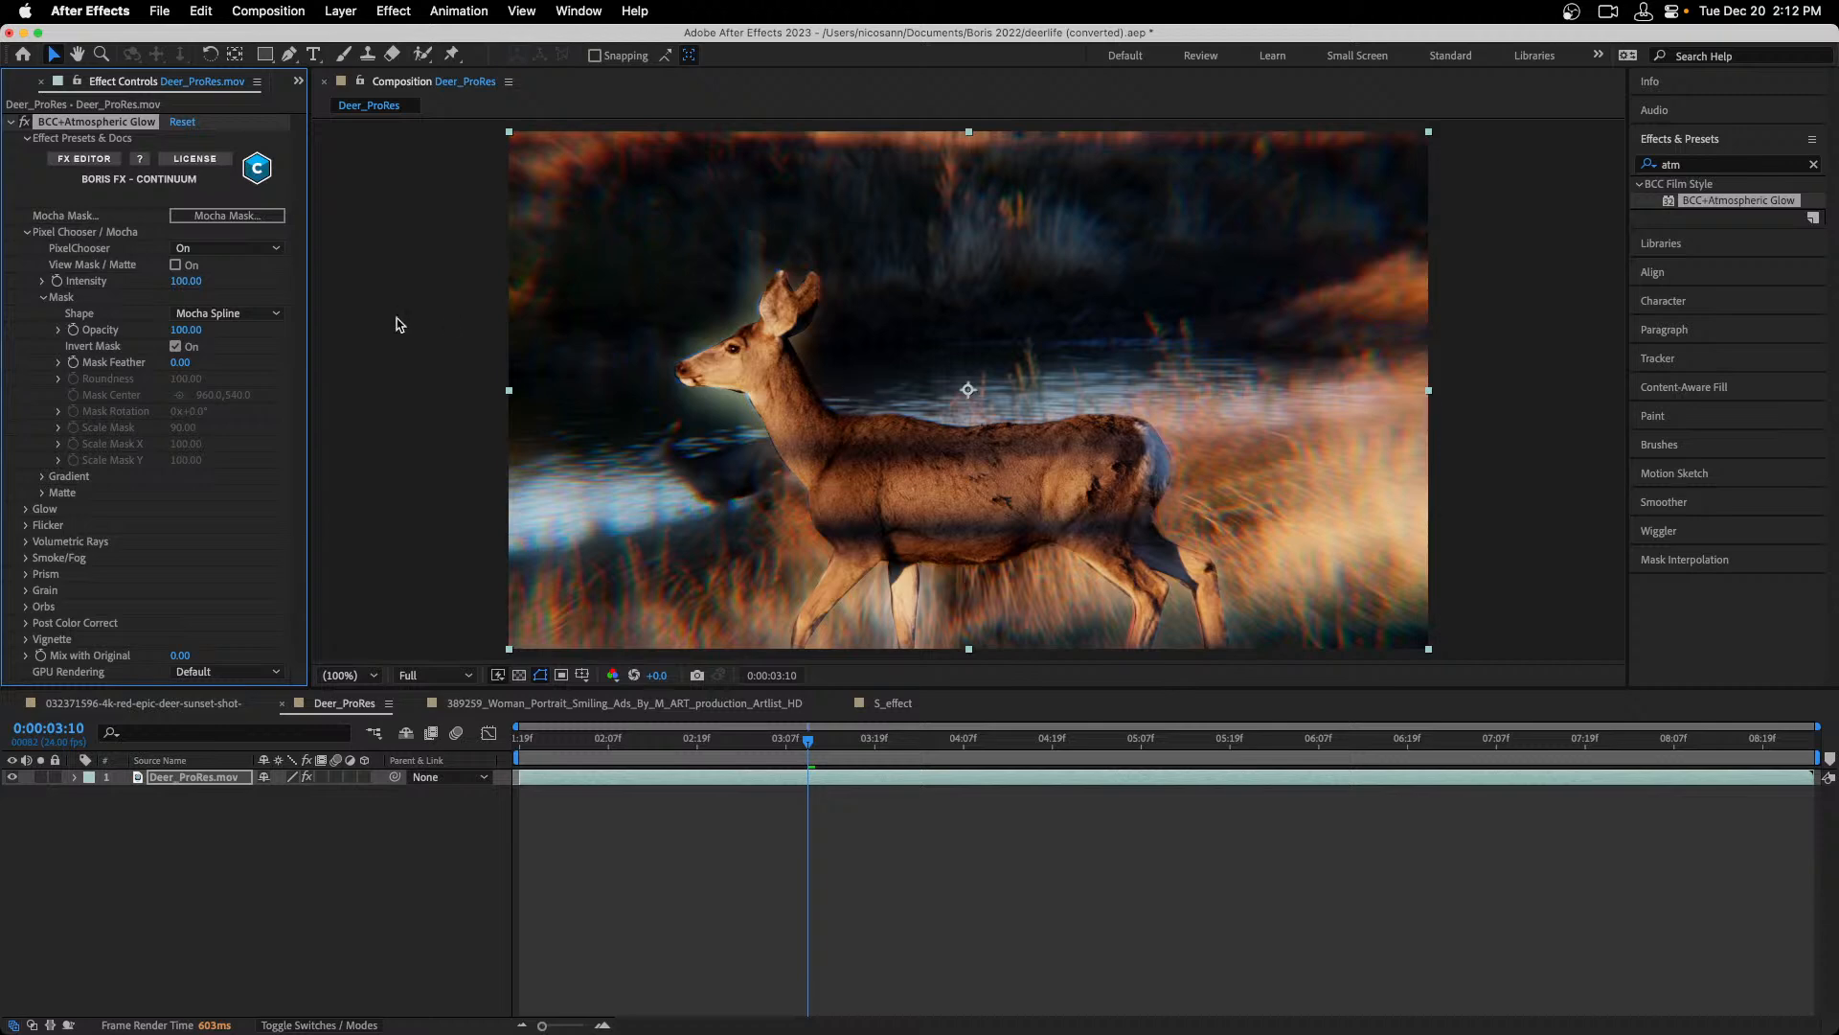
pyautogui.moveTo(179, 363); pyautogui.dragTo(216, 370)
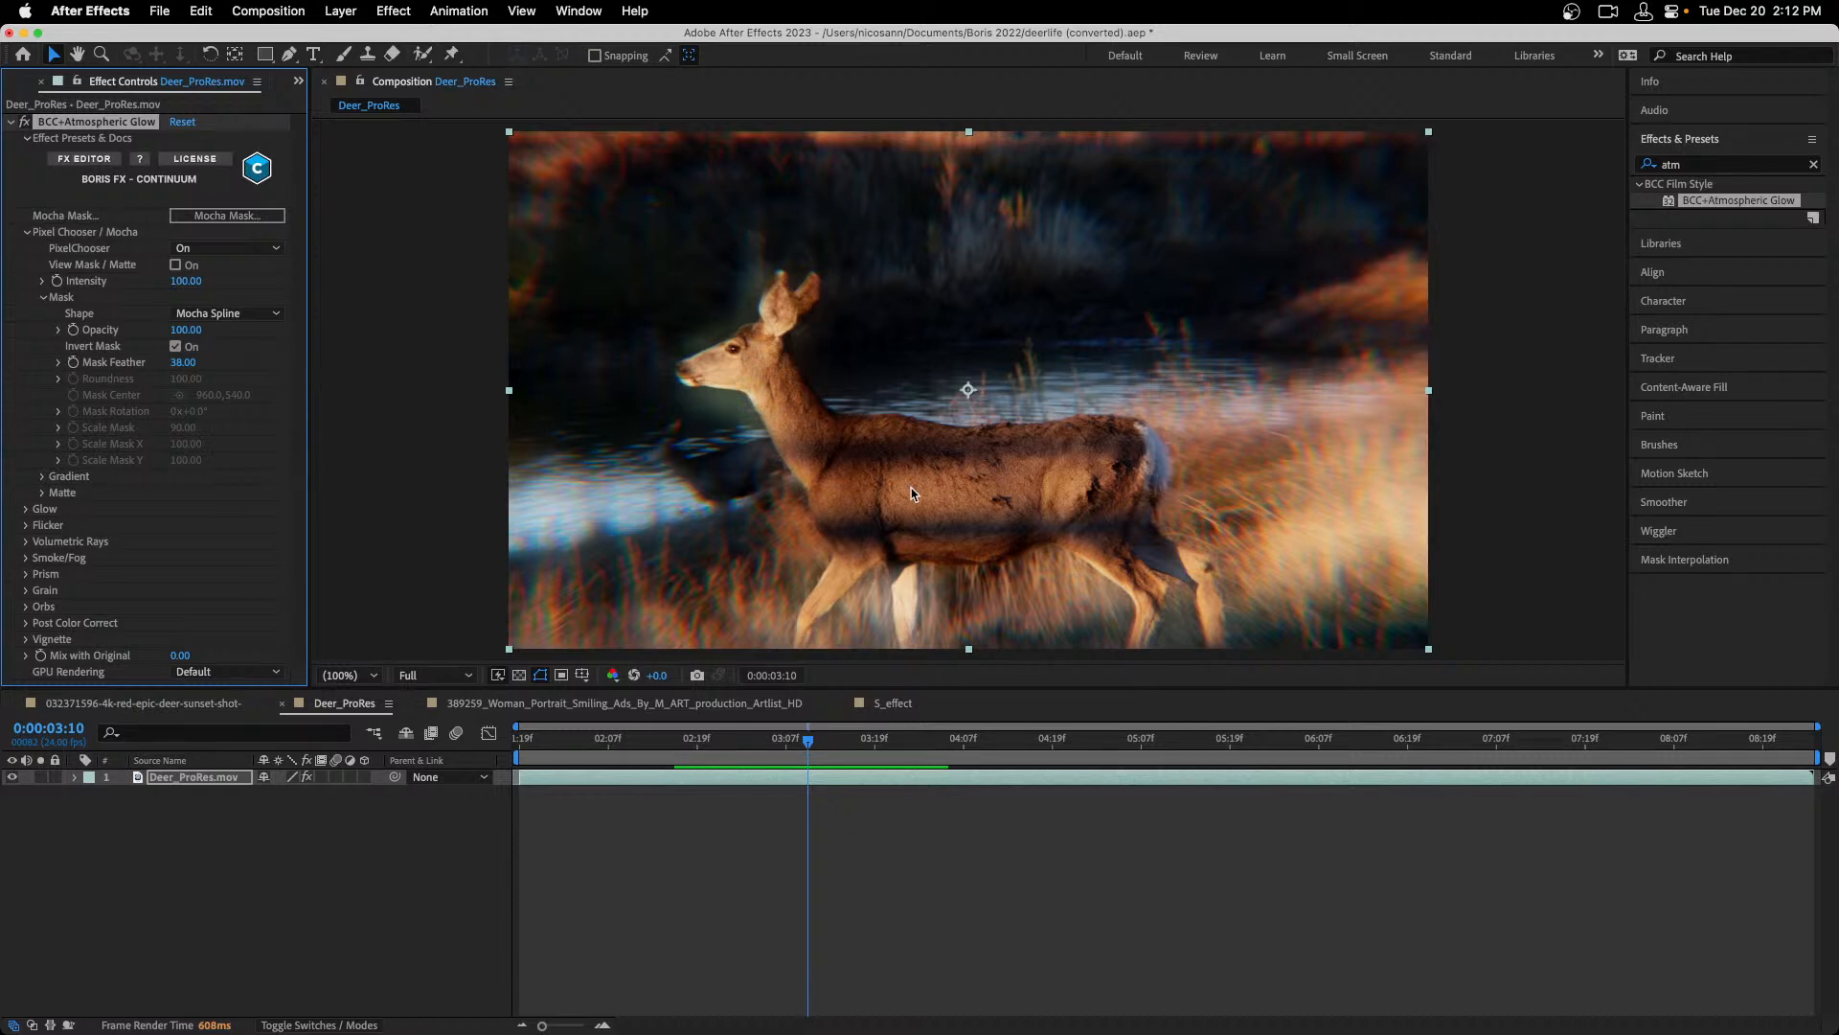
# Switch to Final Cut Pro, open the Roto project, and apply BCC +Film Stocks to the Deer_ProRes clip.
pyautogui.press('super+Tab')
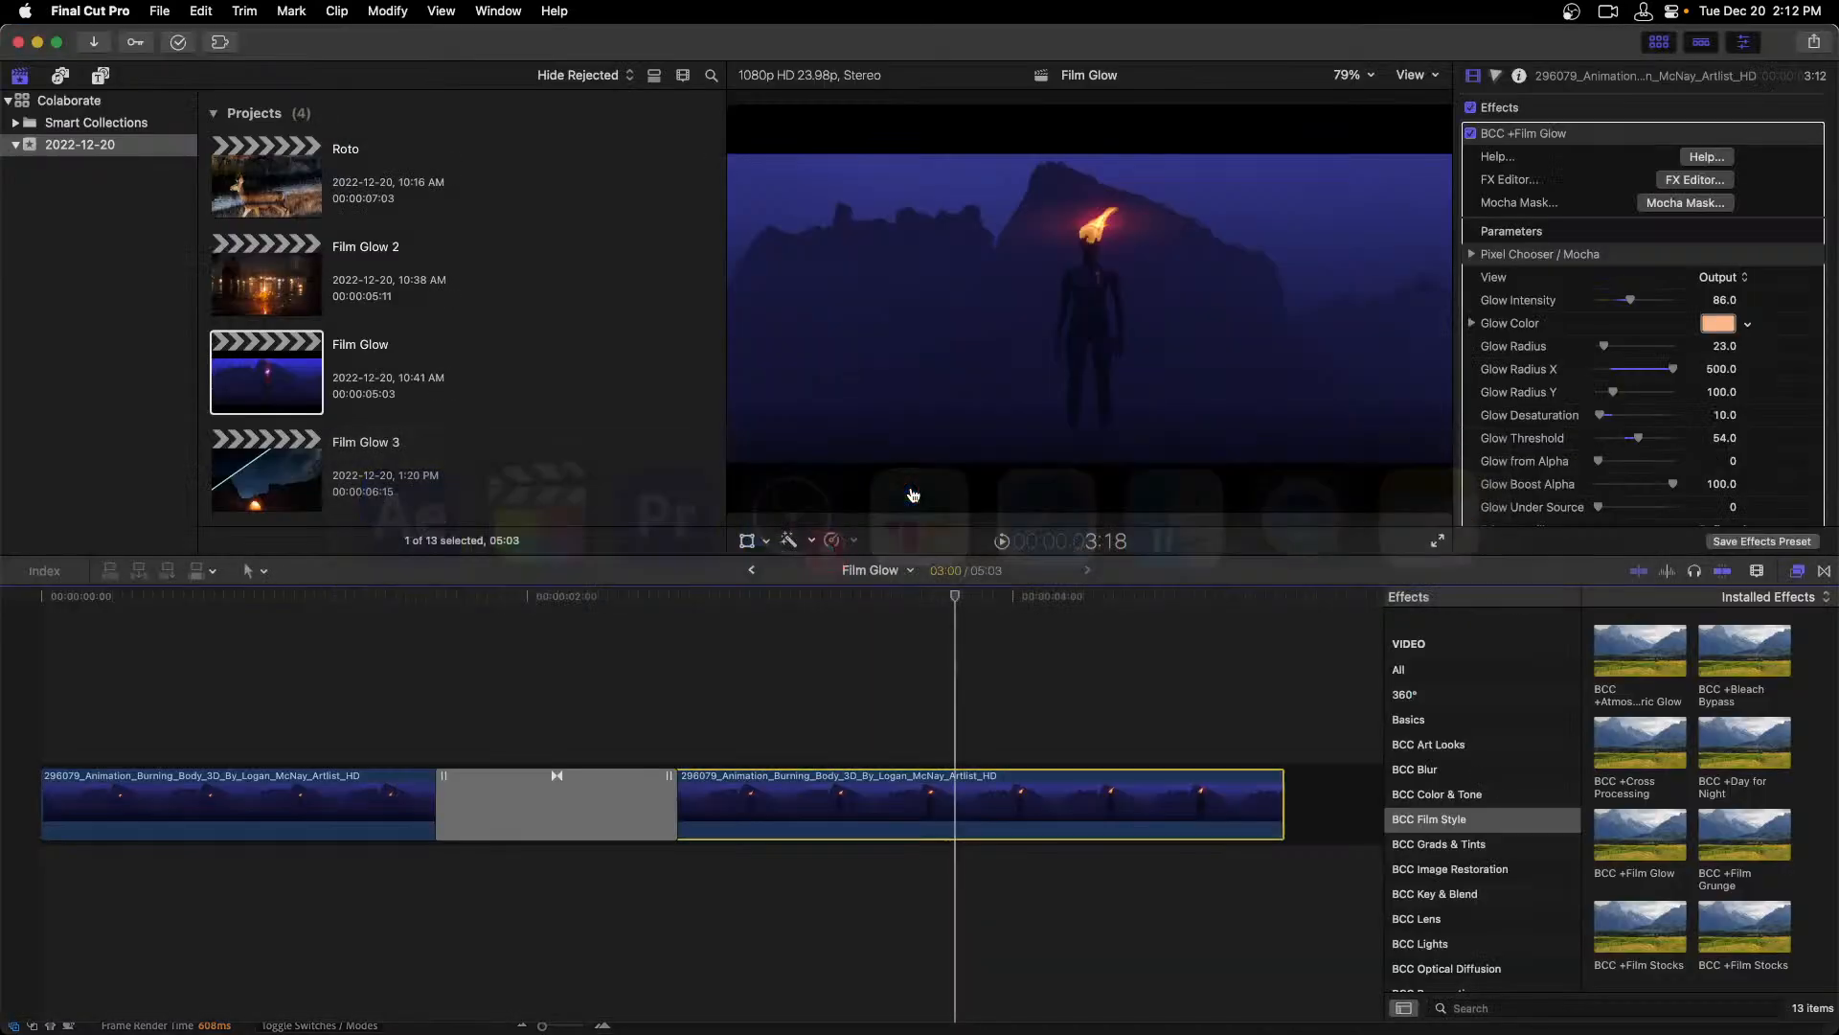
pyautogui.doubleClick(247, 163)
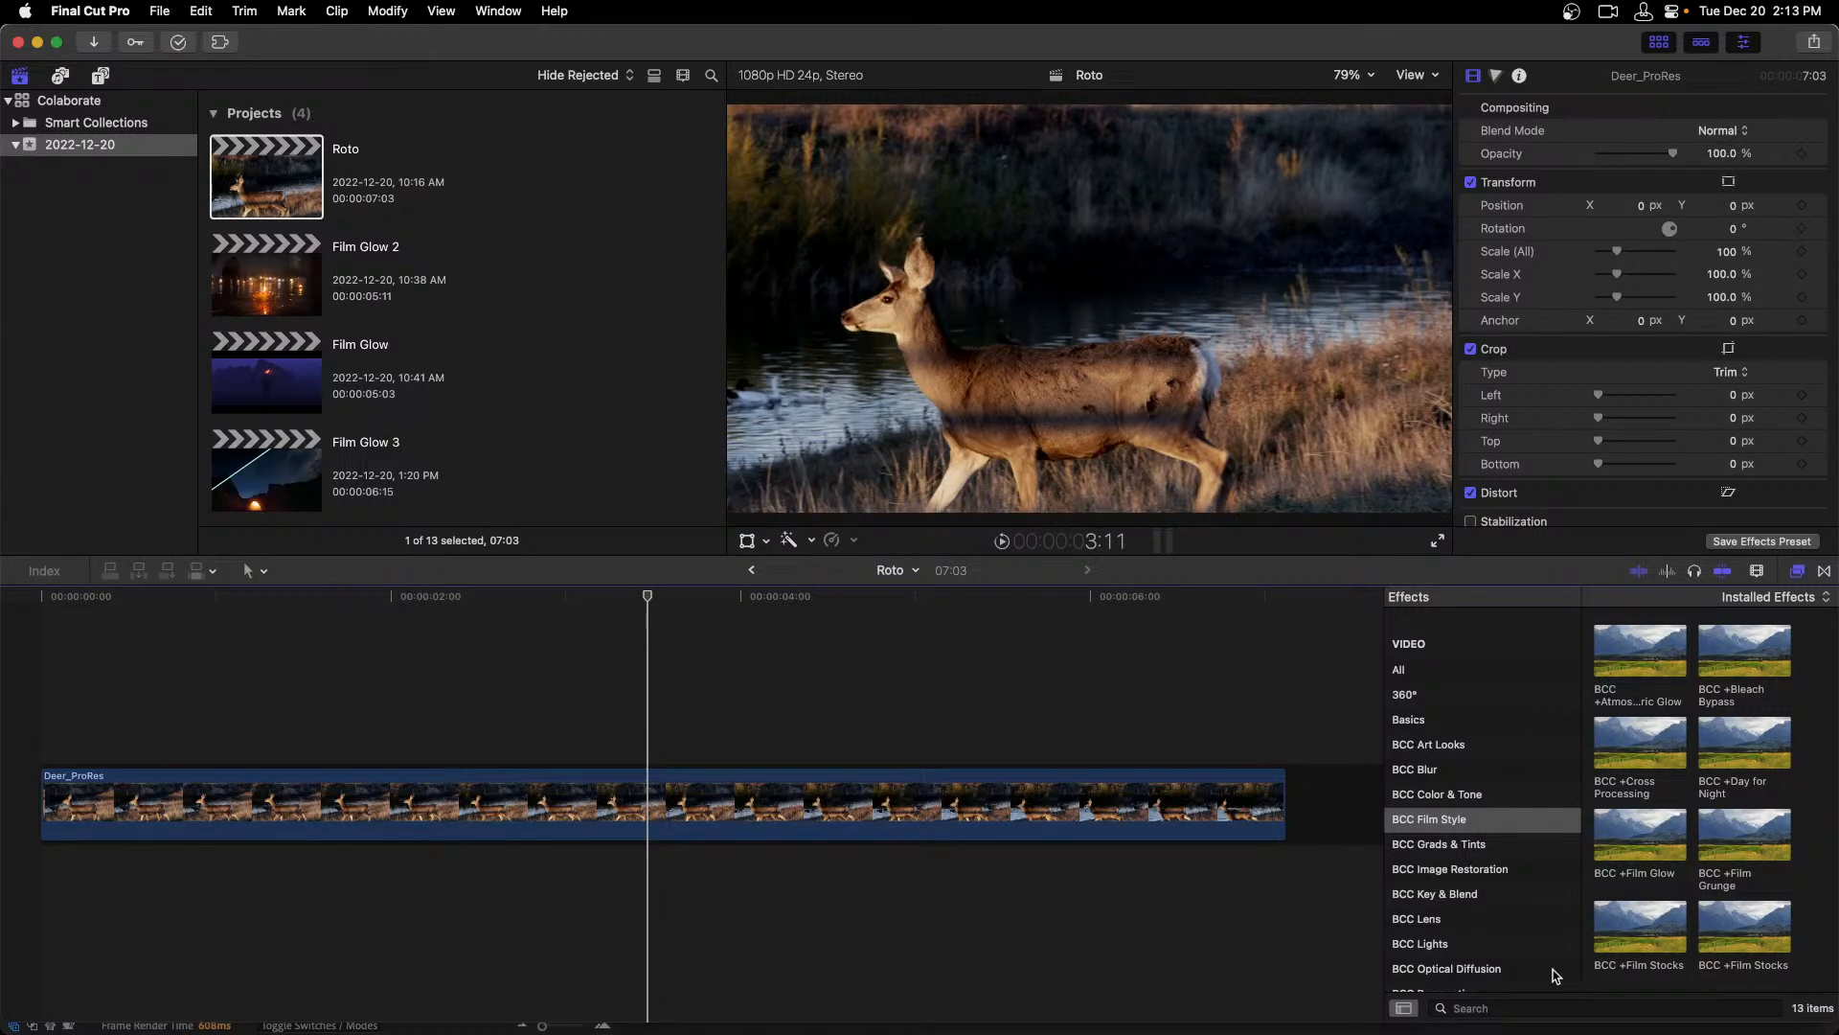
pyautogui.scroll(-1, 1642, 841)
pyautogui.scroll(-1, 1642, 841)
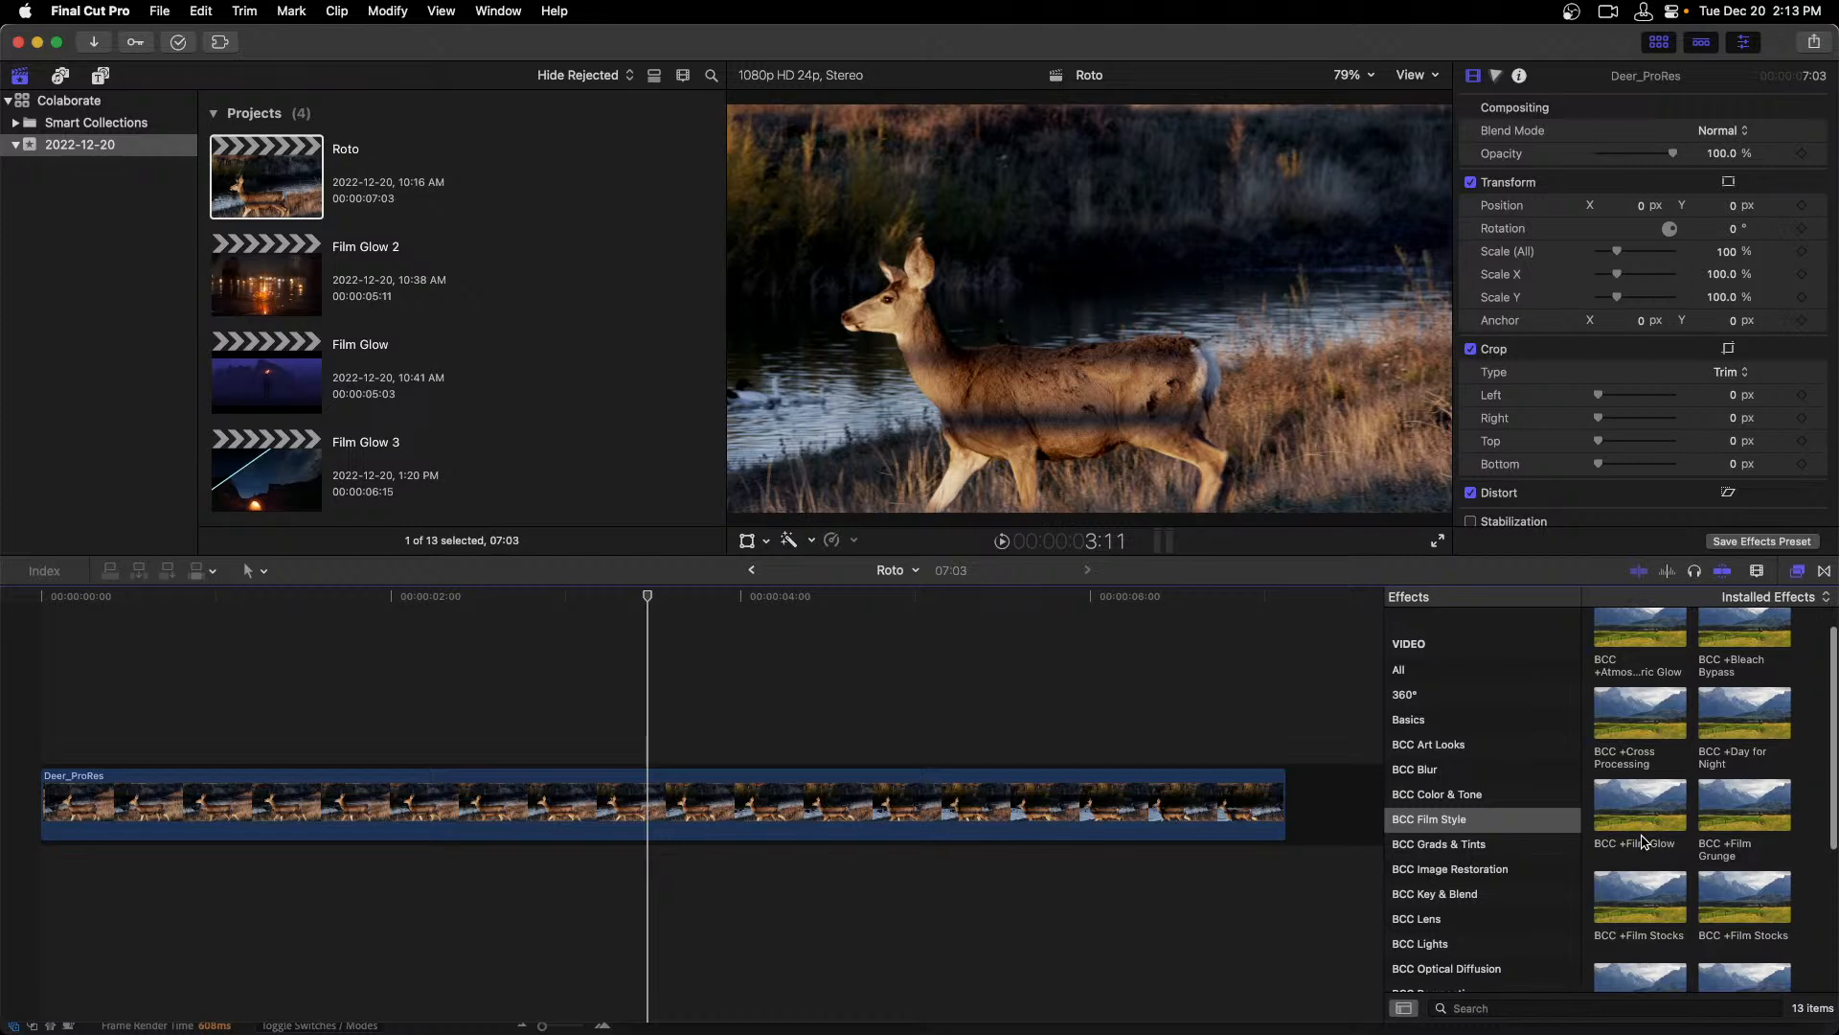
pyautogui.scroll(-2, 1642, 841)
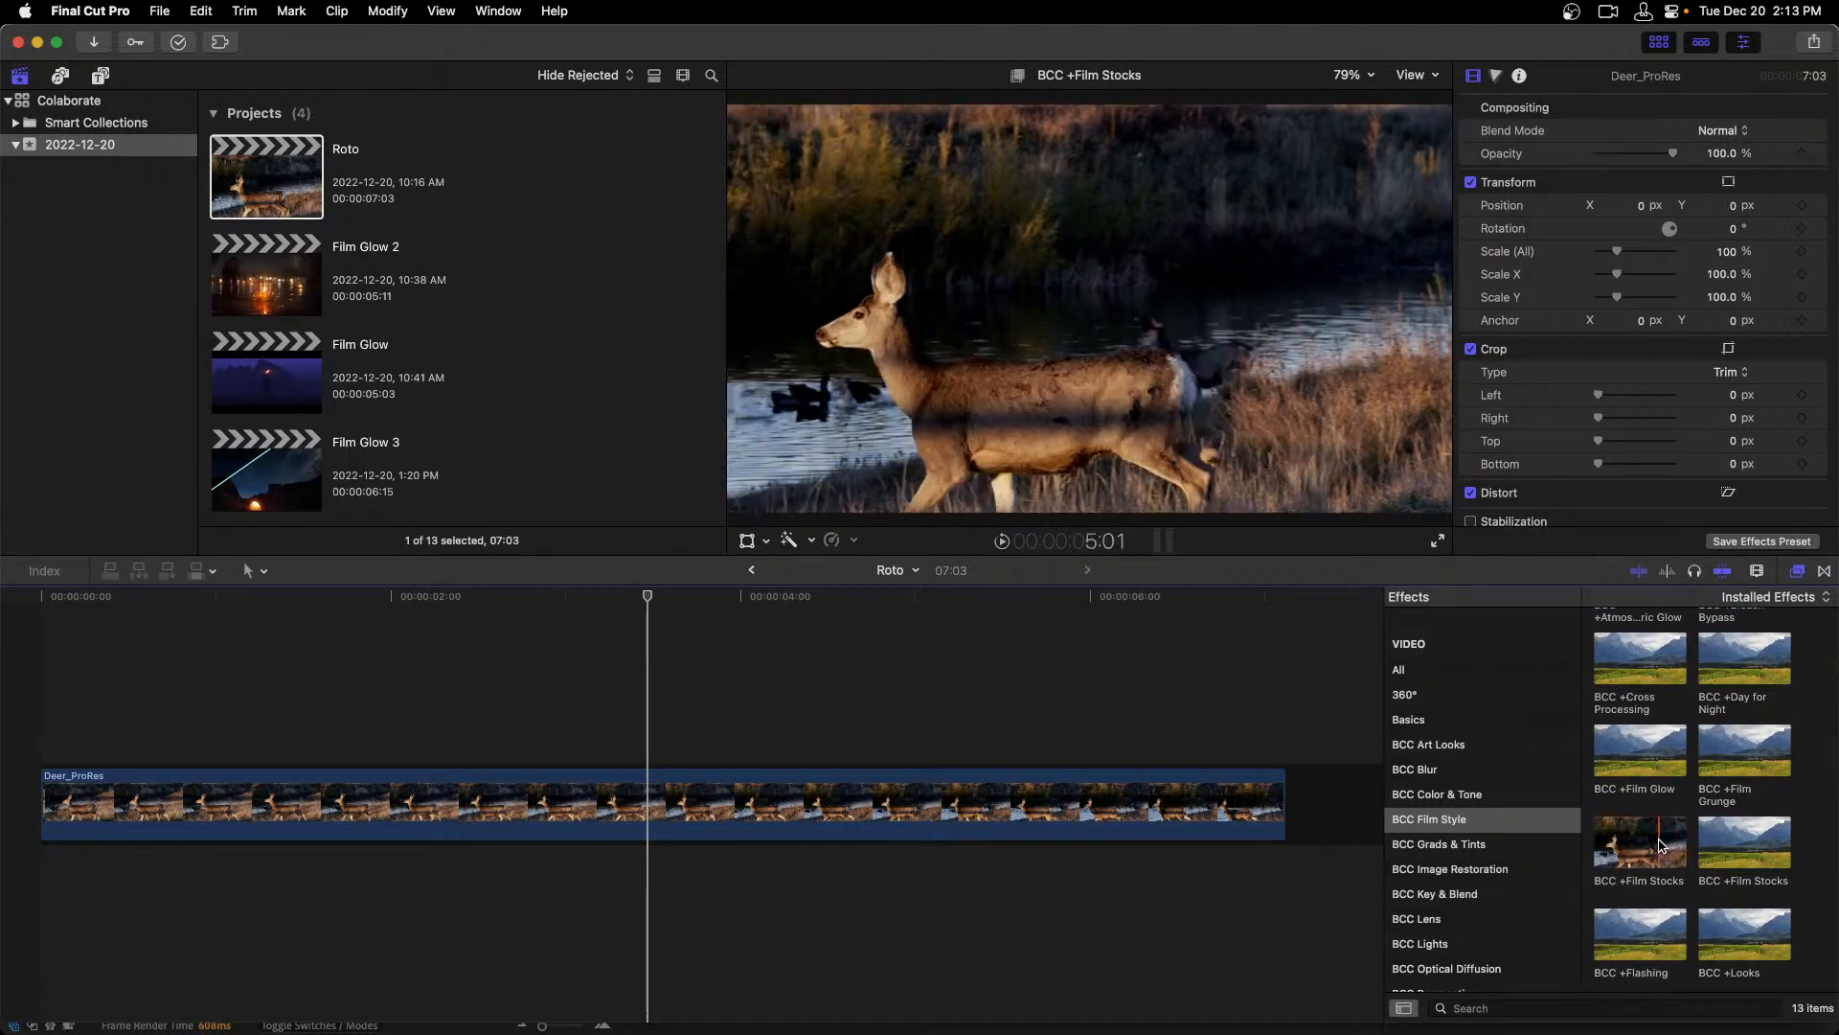
pyautogui.moveTo(1649, 845); pyautogui.dragTo(1204, 813)
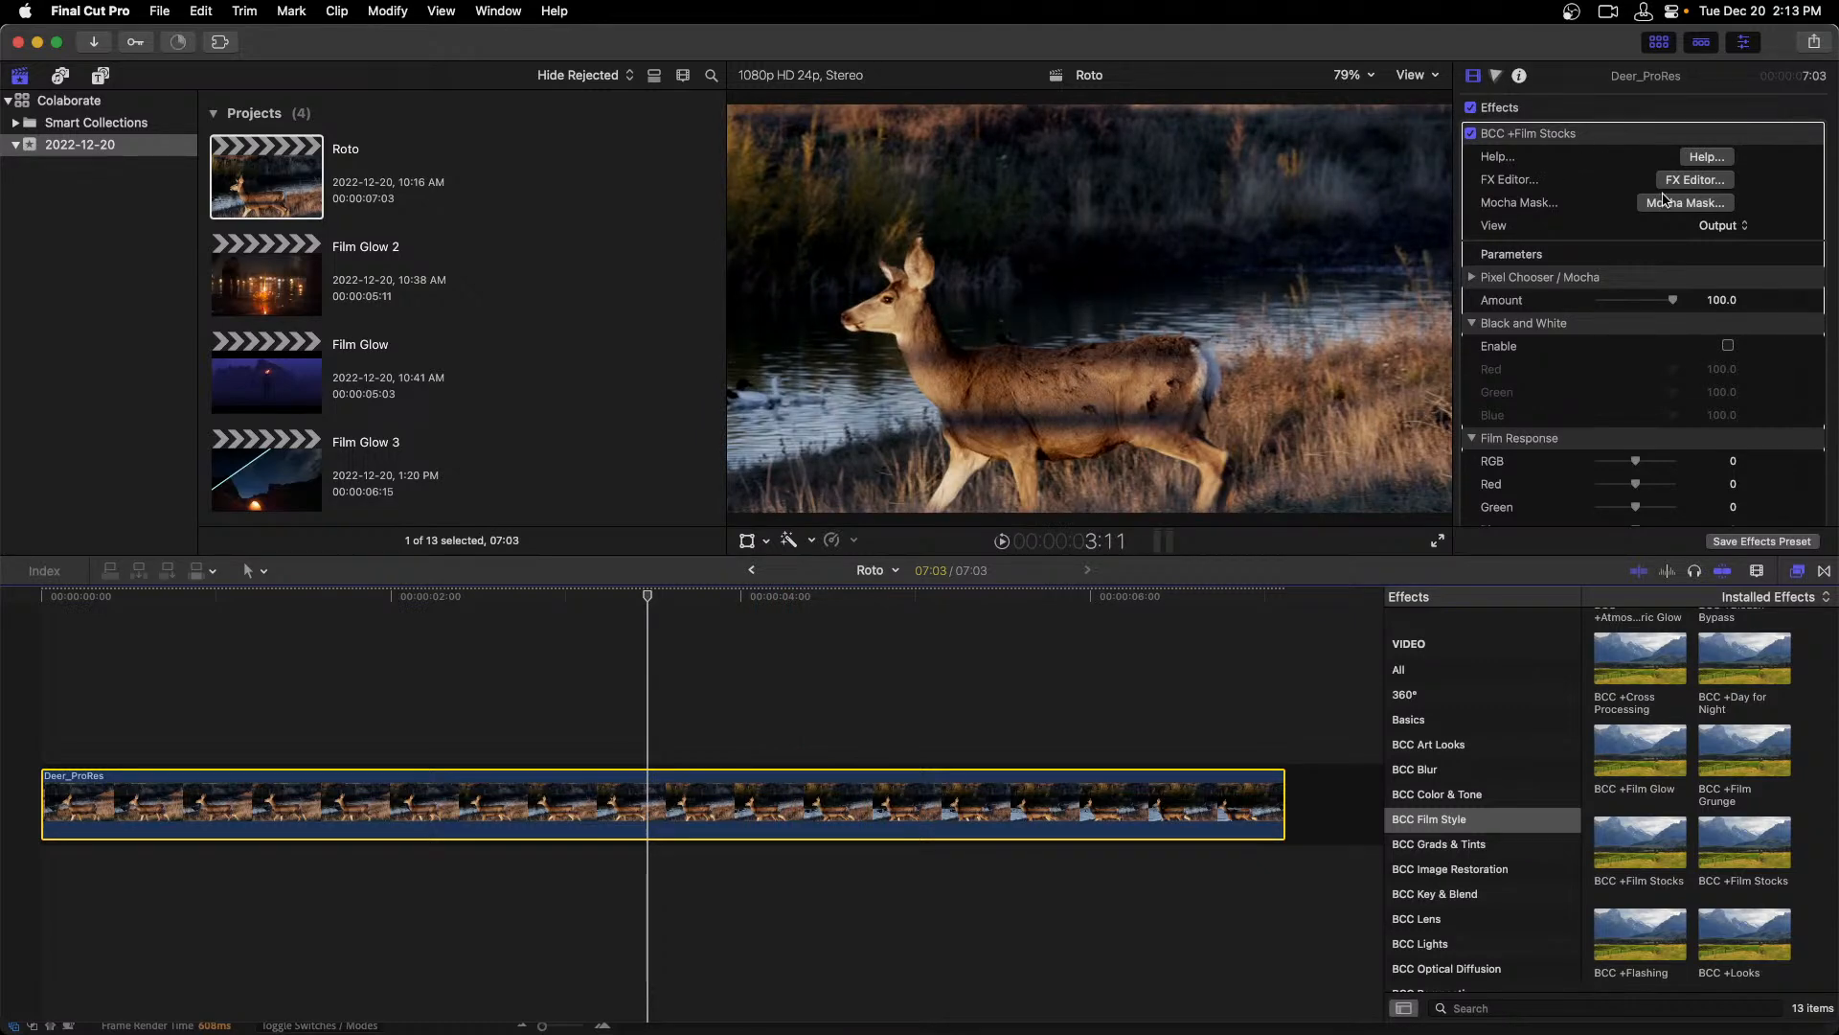
# Open the FX Editor for the Film Stocks effect and preview Cool 35mm and Copper Photogravure 2 before choosing Copper Photogravure 3.
pyautogui.click(1692, 181)
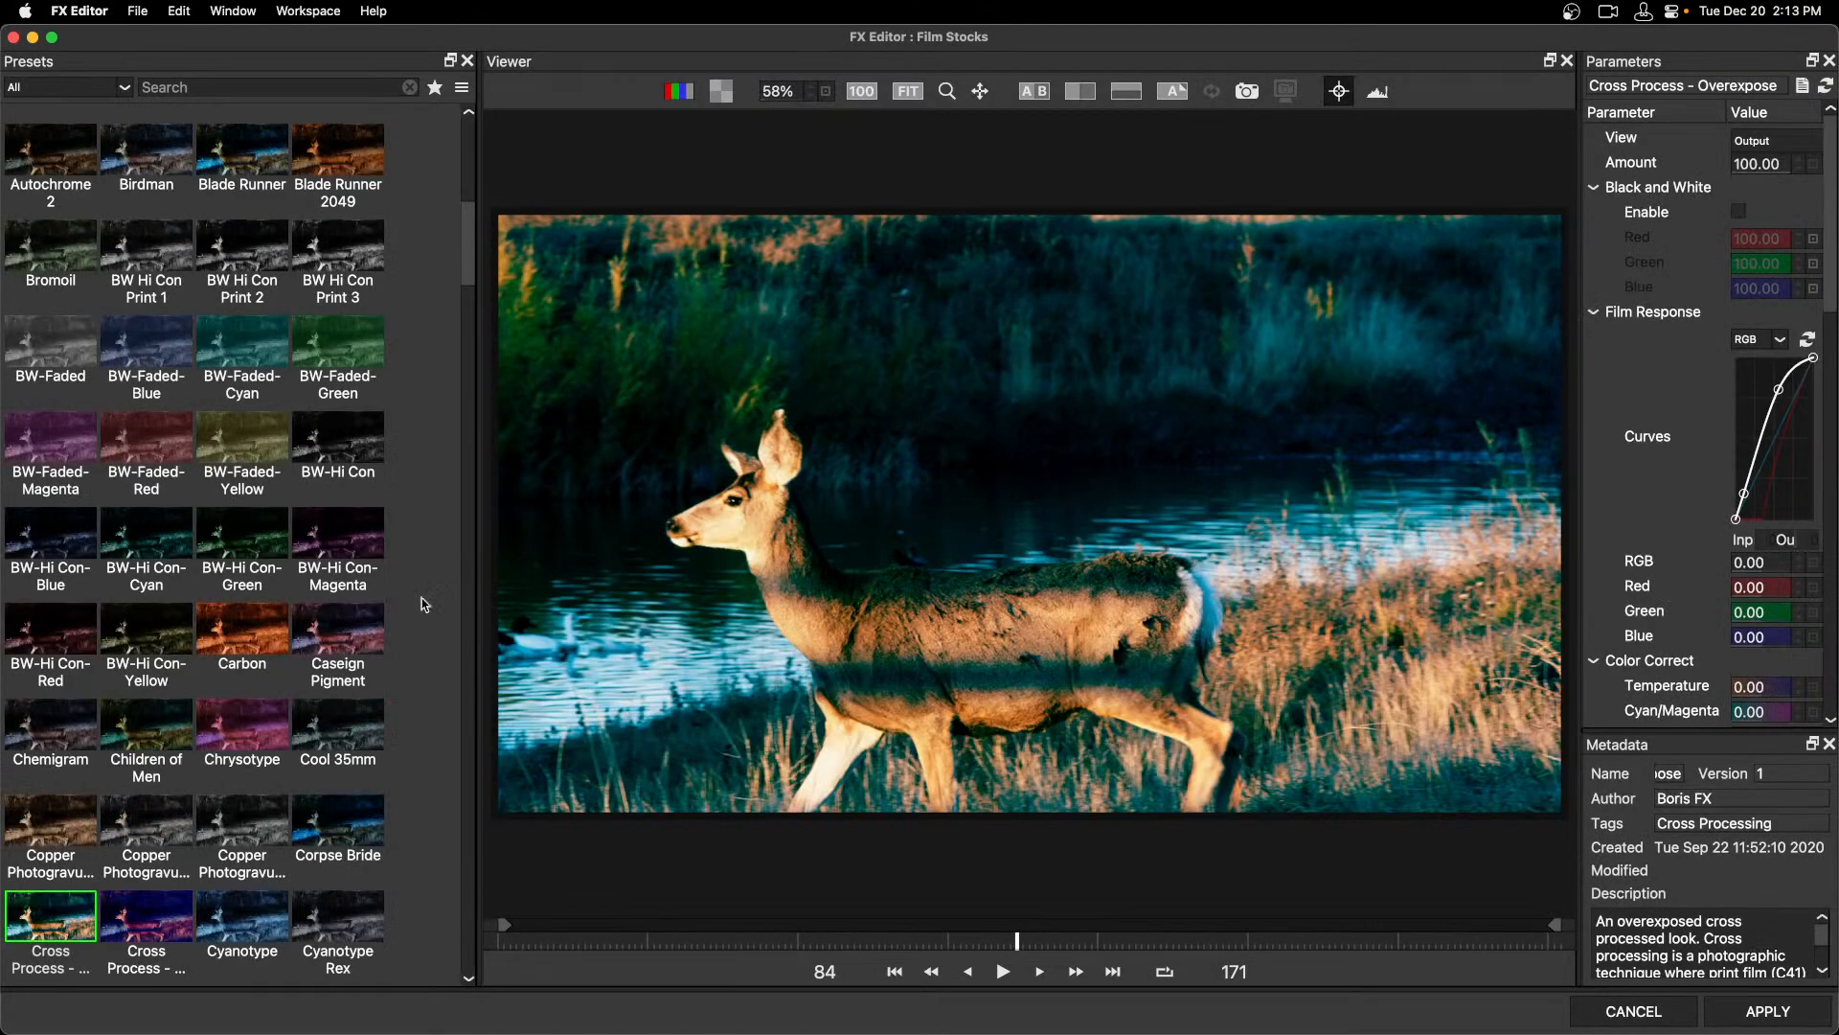
pyautogui.scroll(-2, 403, 744)
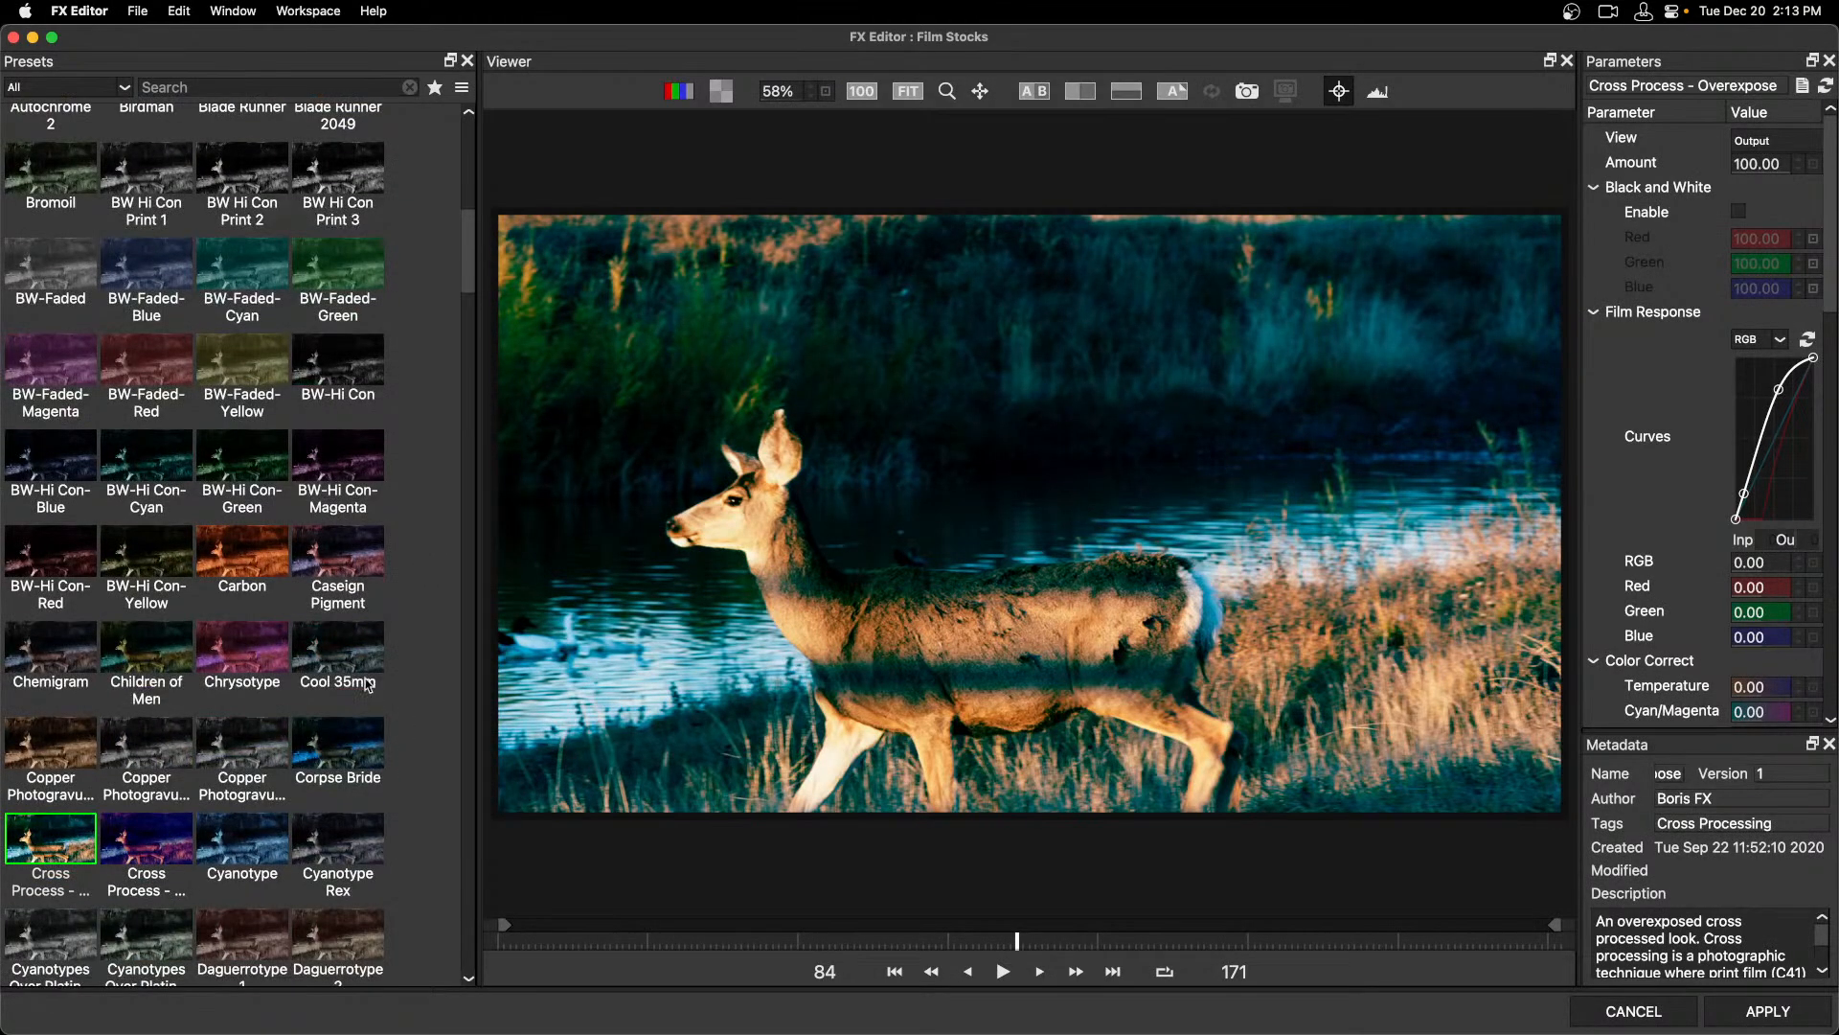
pyautogui.click(364, 671)
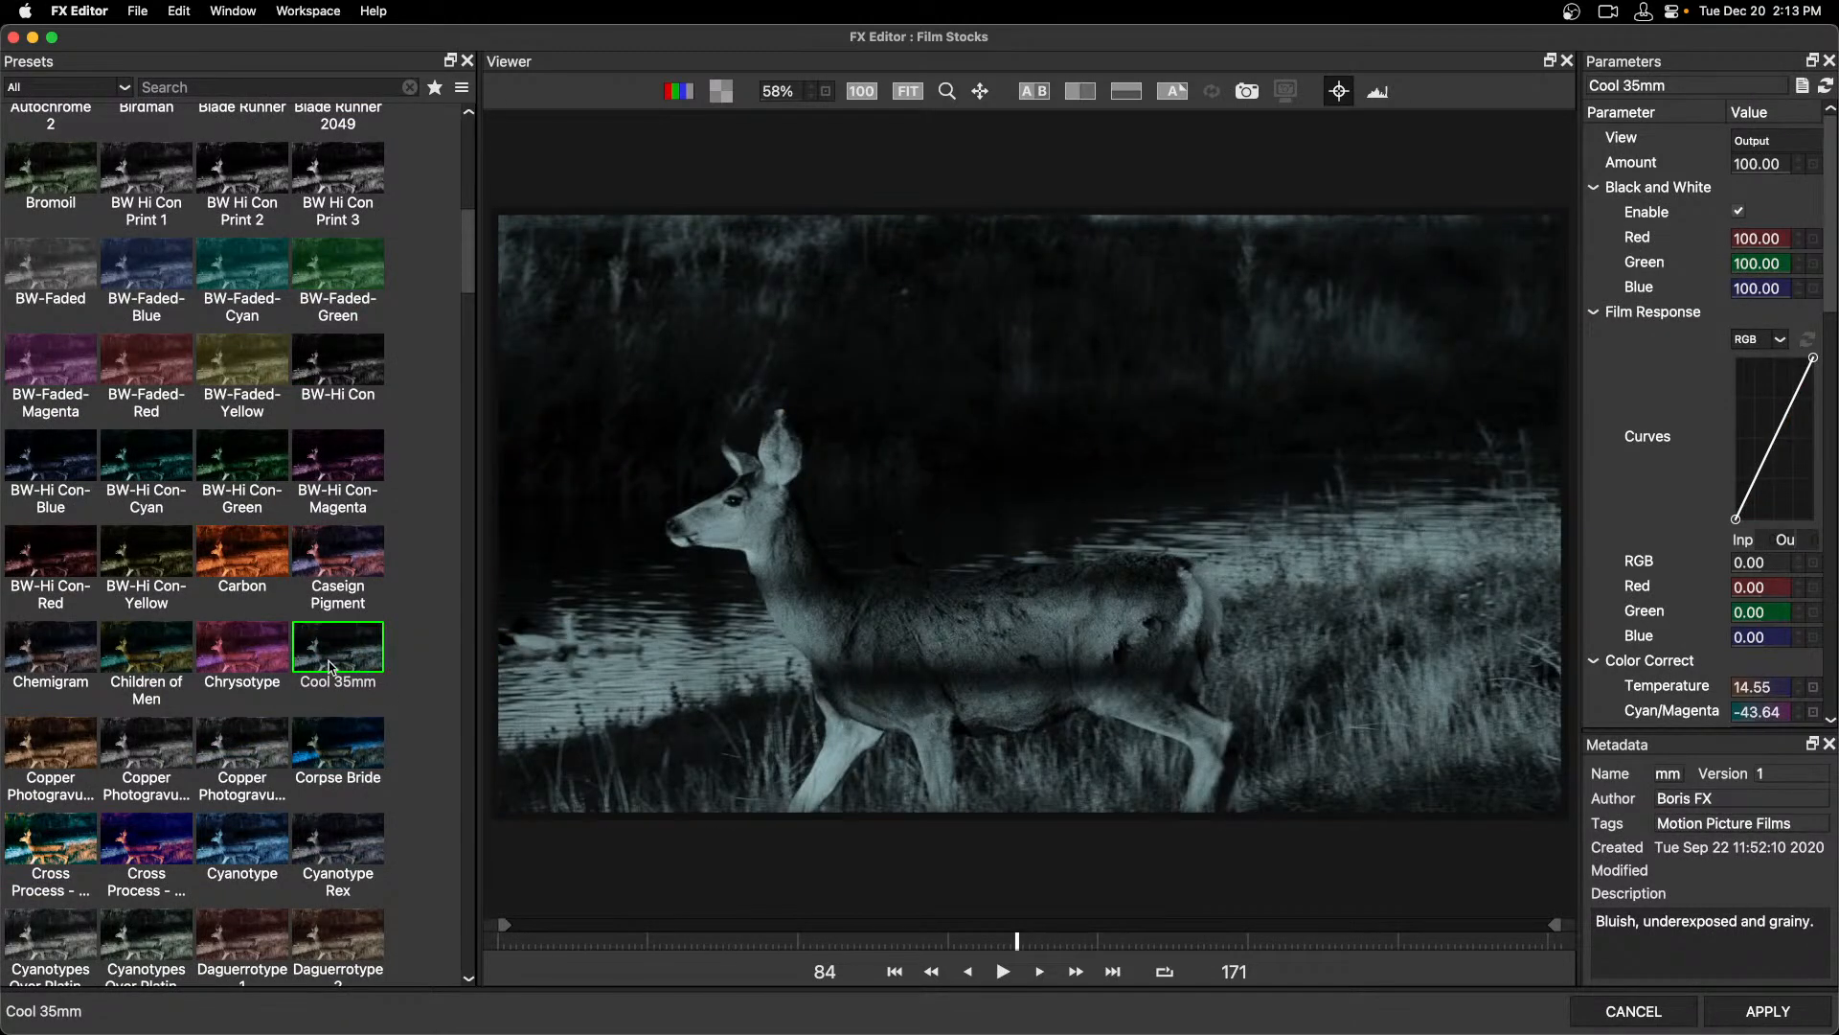
pyautogui.click(241, 769)
pyautogui.click(149, 757)
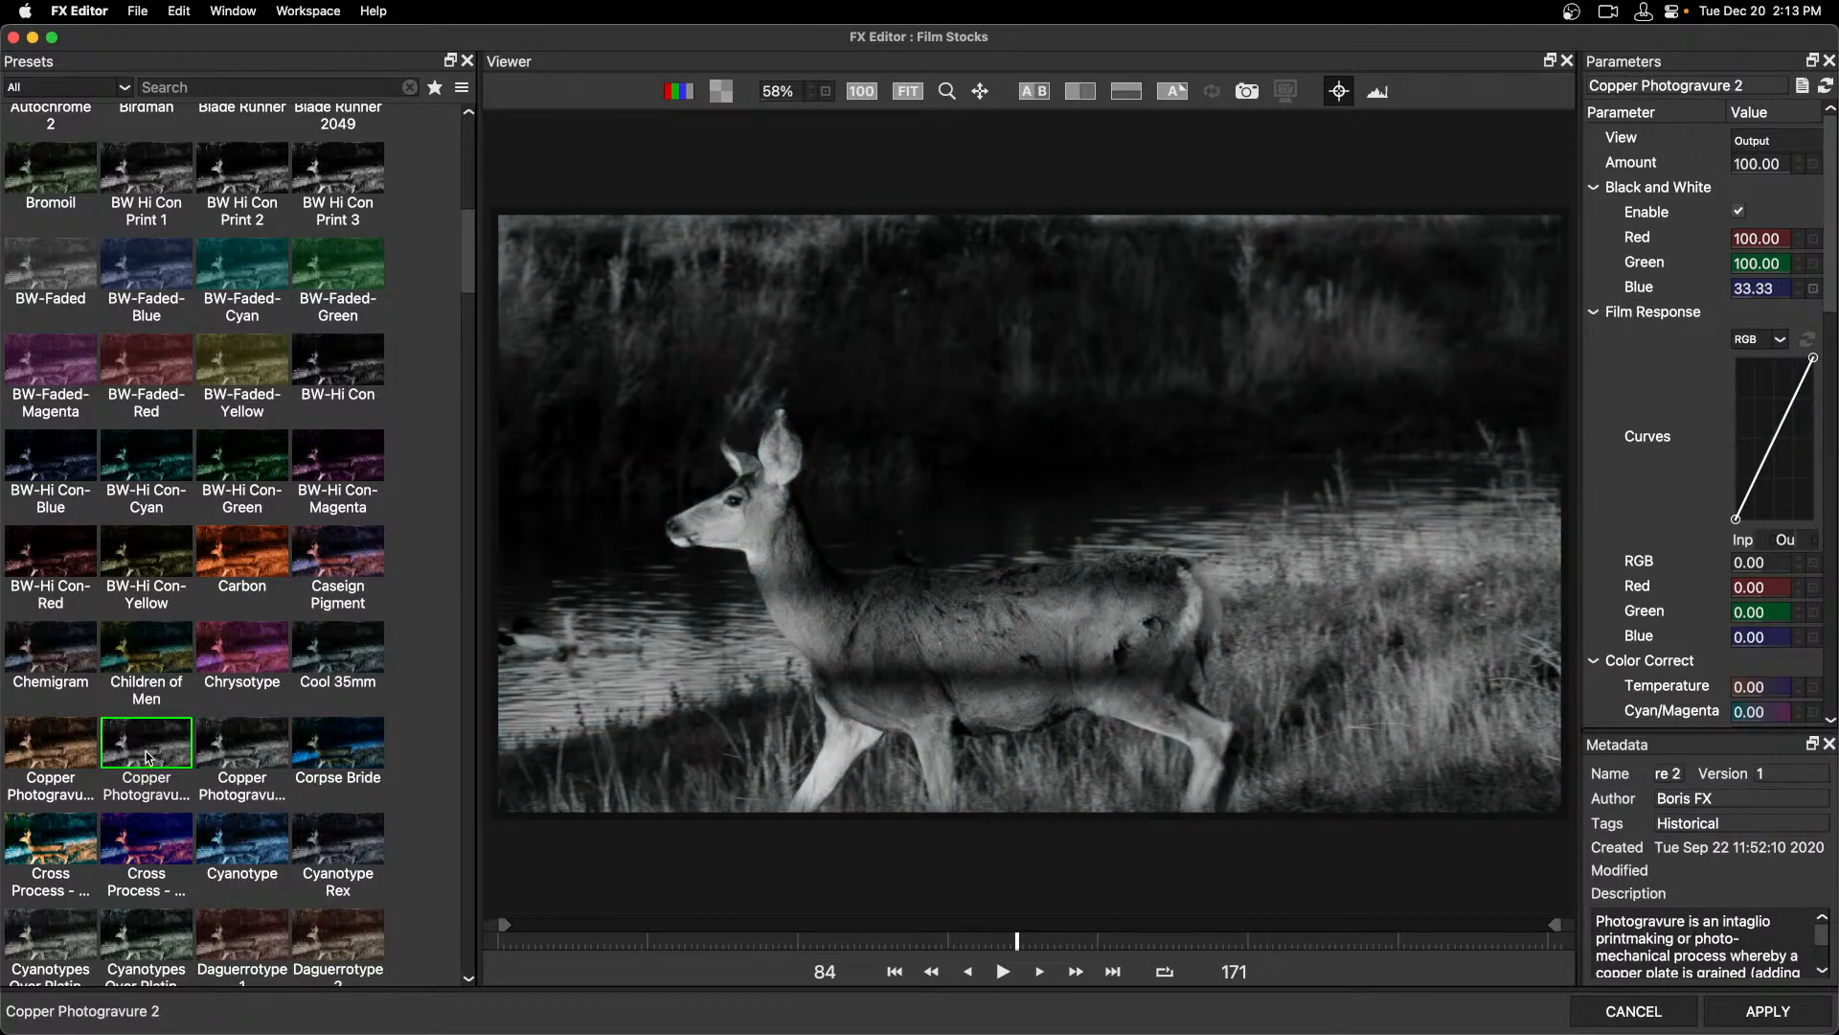
pyautogui.click(212, 752)
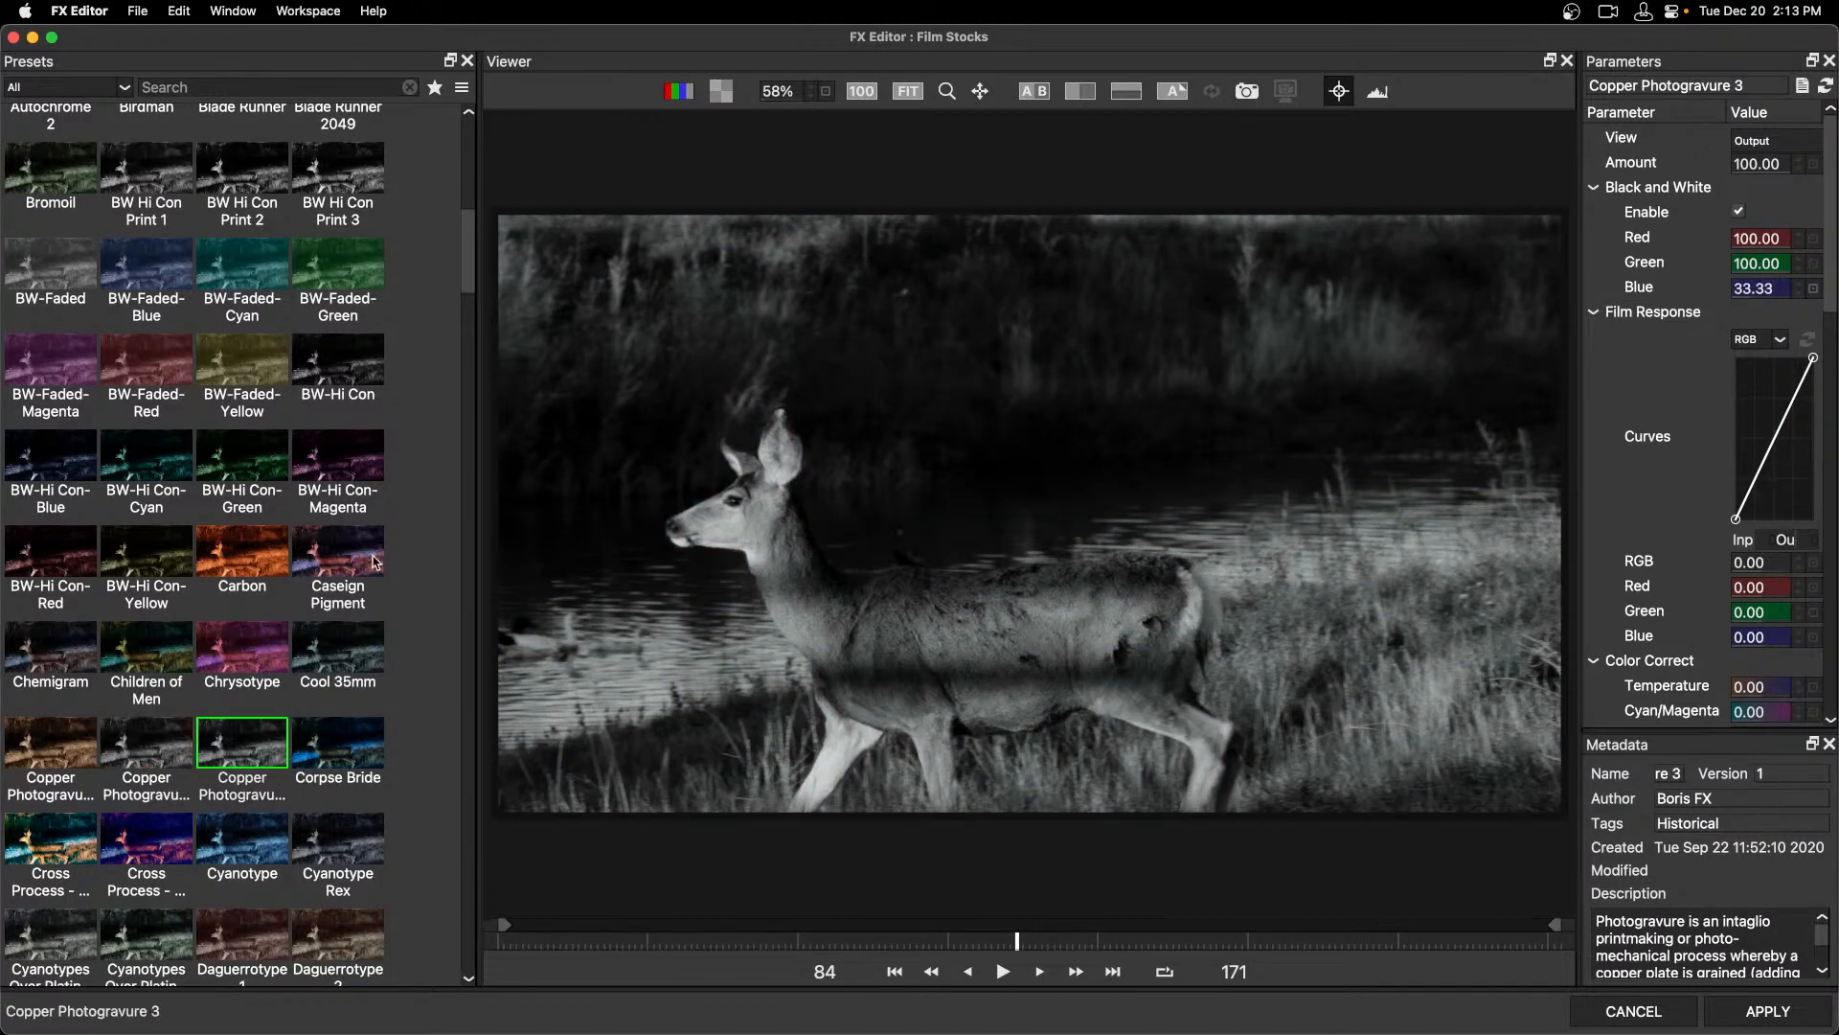
pyautogui.moveTo(468, 264); pyautogui.dragTo(460, 313)
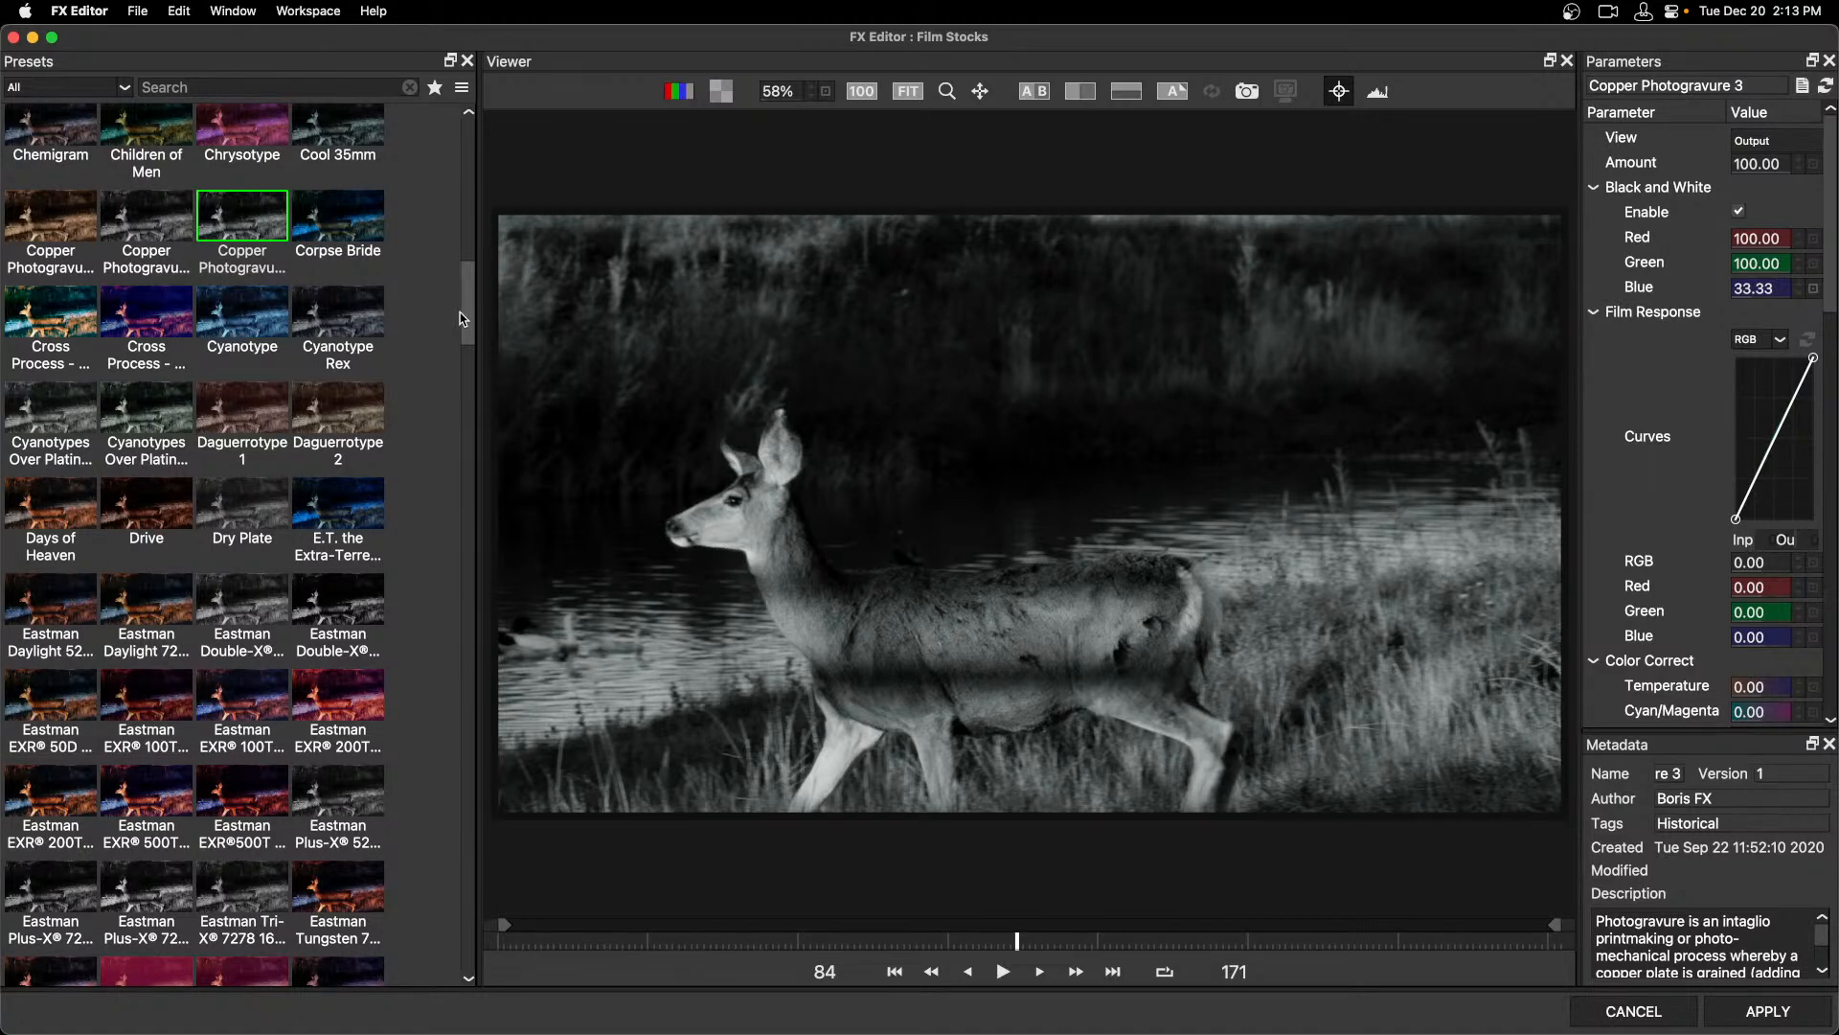
# Compare the preset with the original footage in A/B and vertical split views, and apply it to the deer clip.
pyautogui.click(1035, 93)
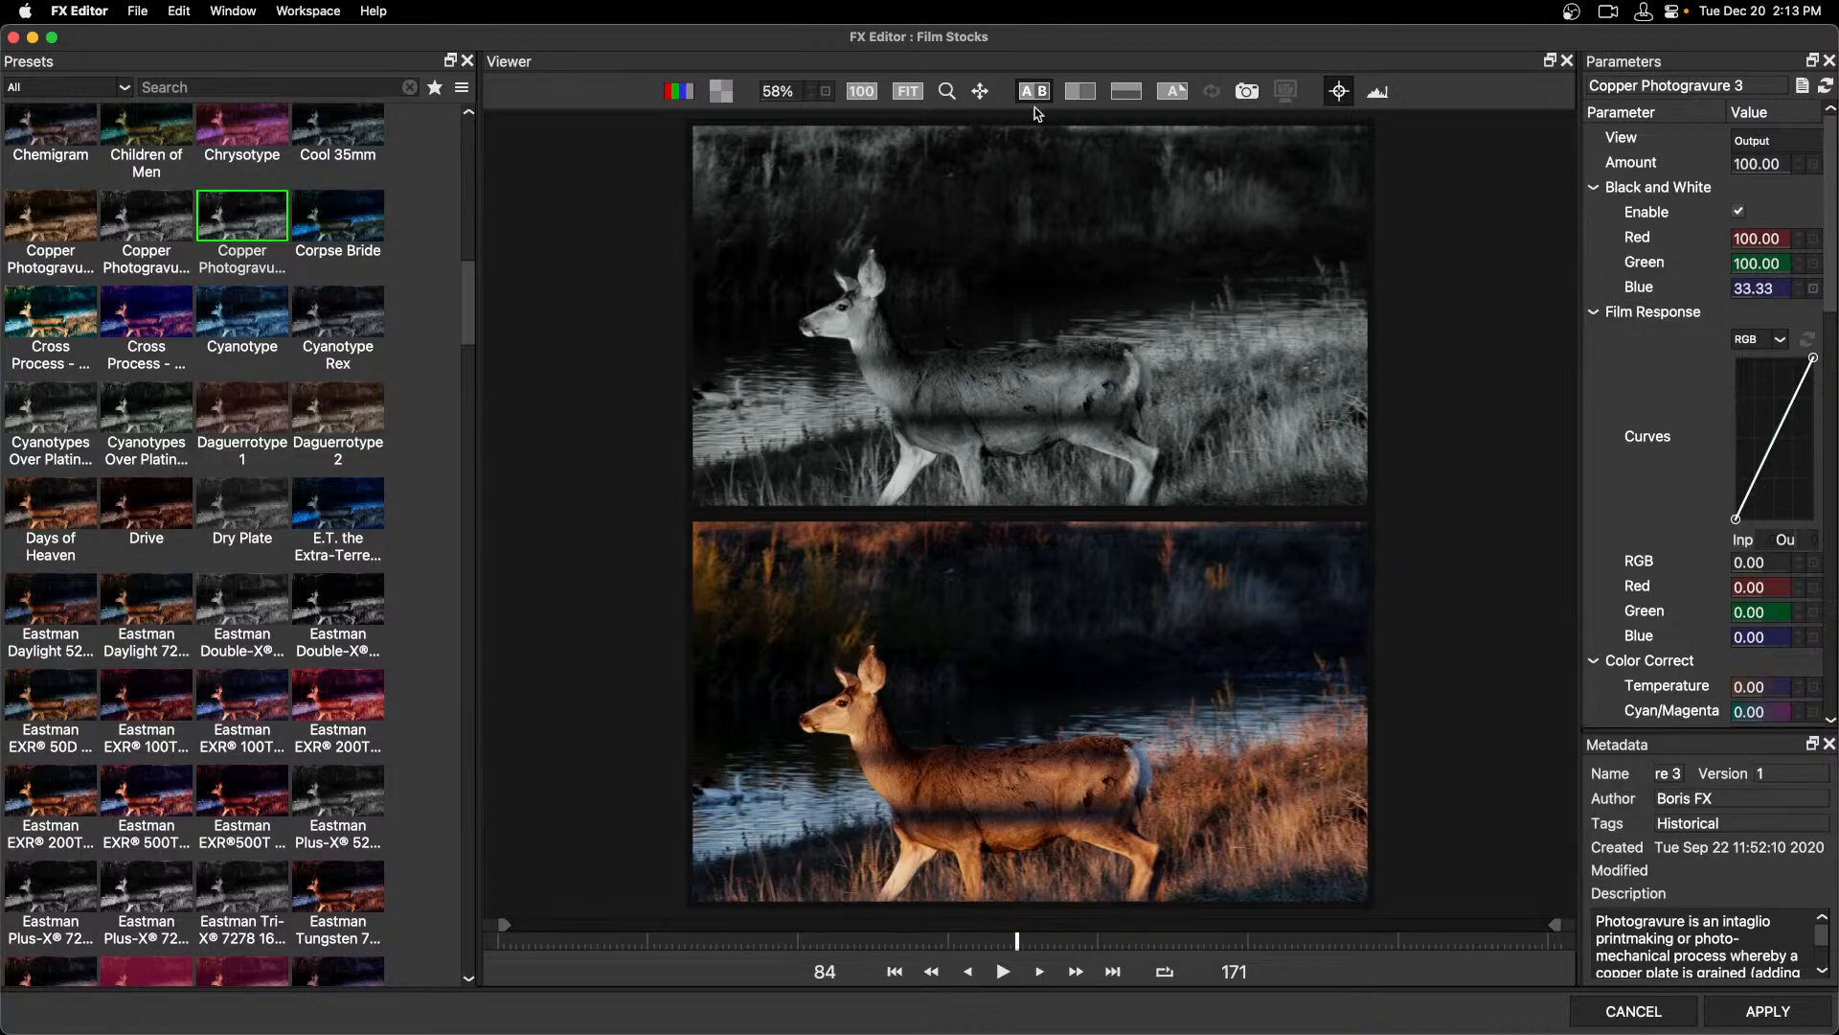
pyautogui.click(1080, 91)
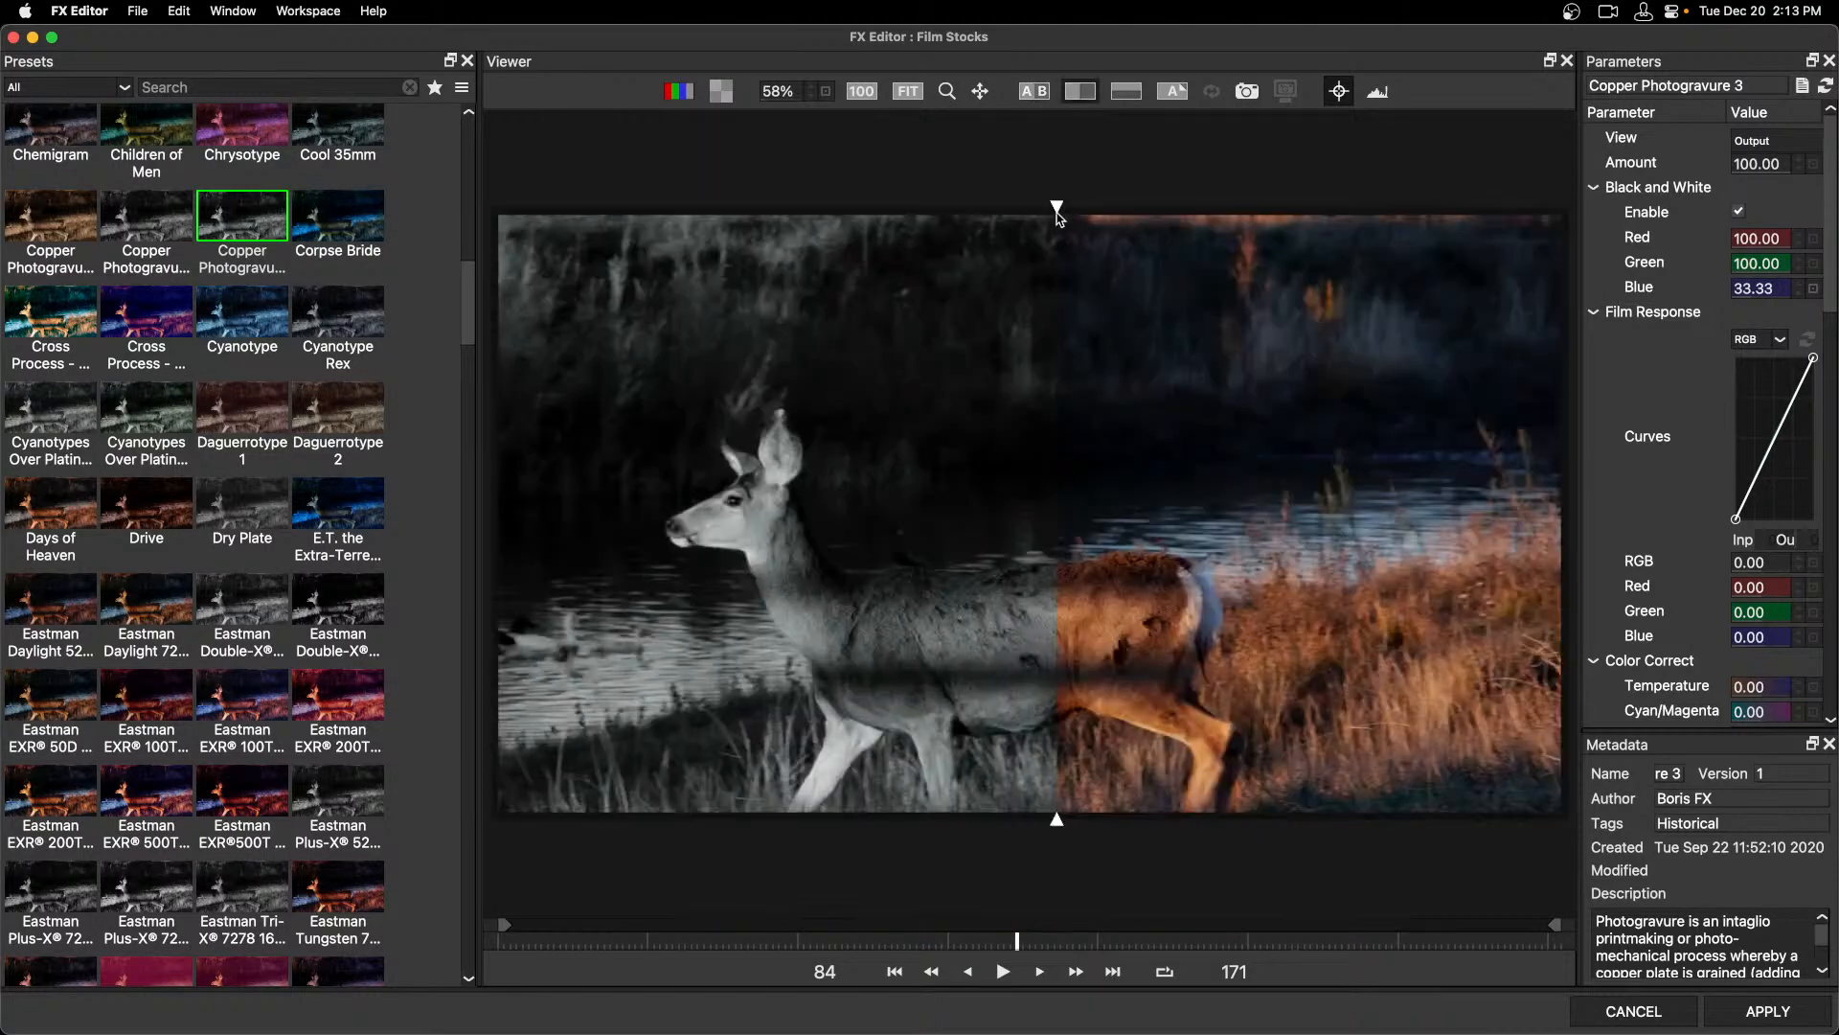
pyautogui.moveTo(1059, 216); pyautogui.dragTo(1041, 175)
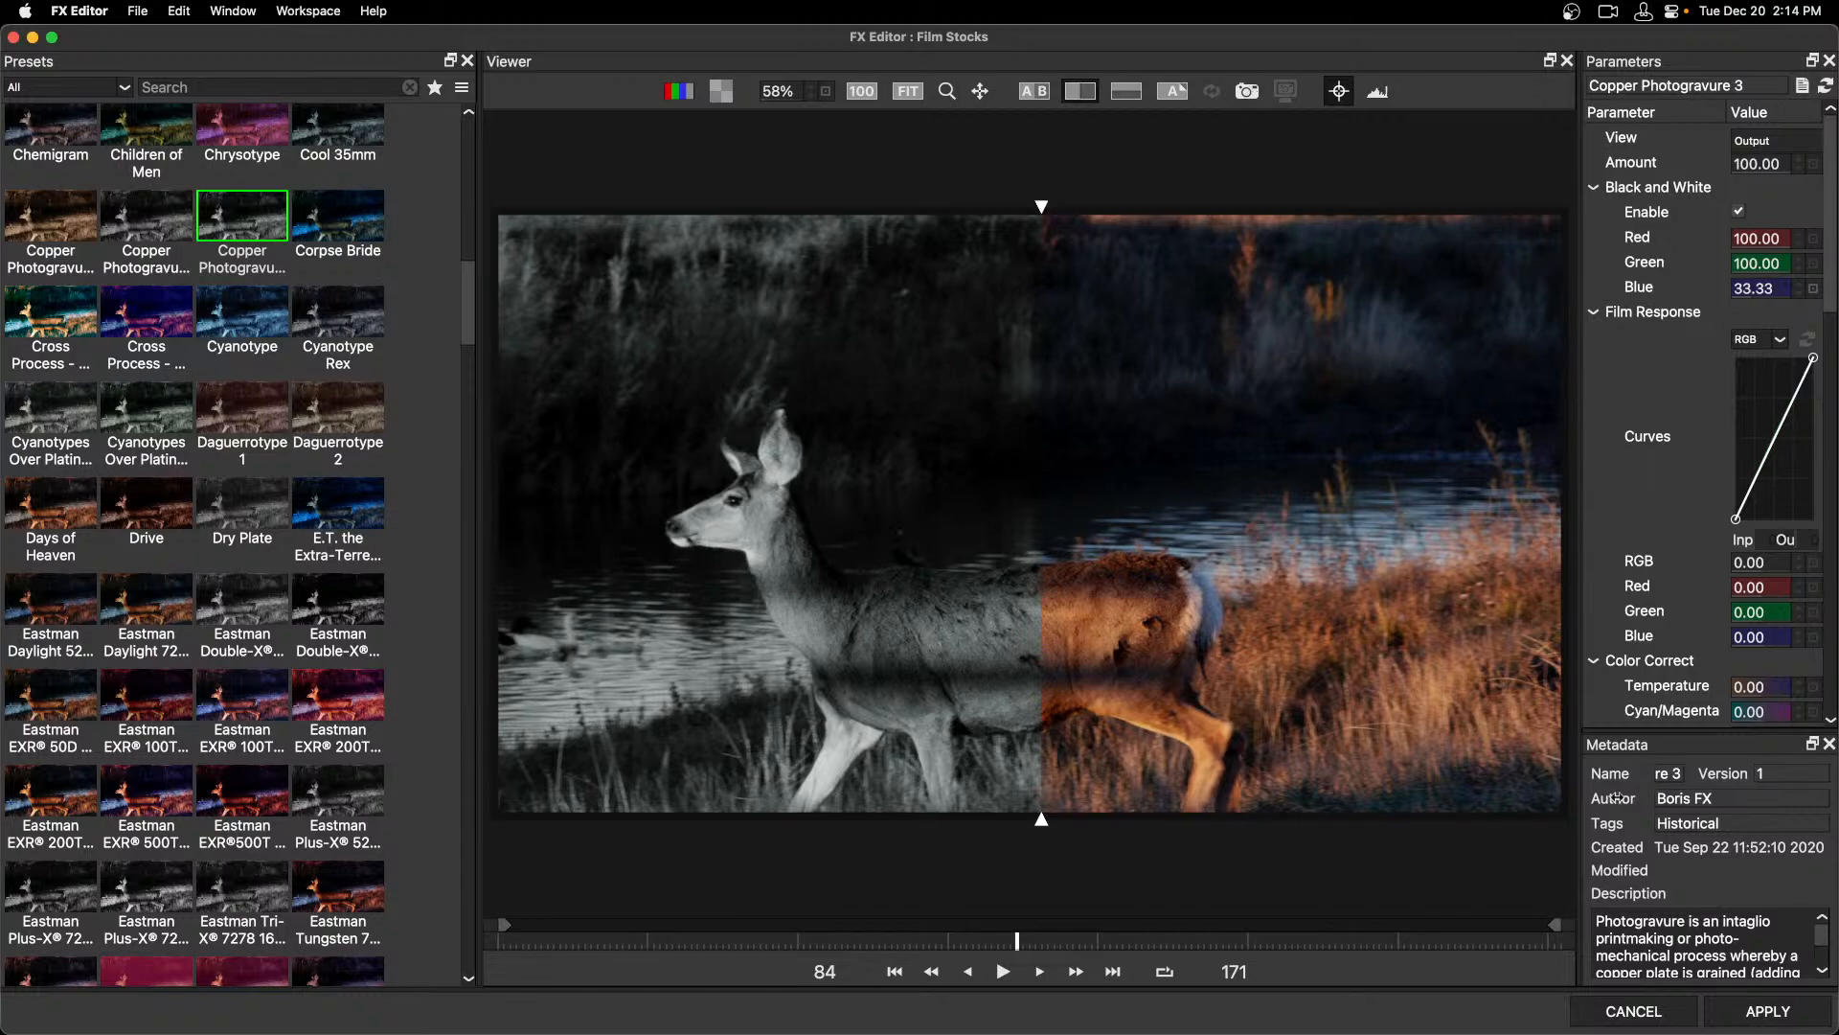
pyautogui.click(1762, 1013)
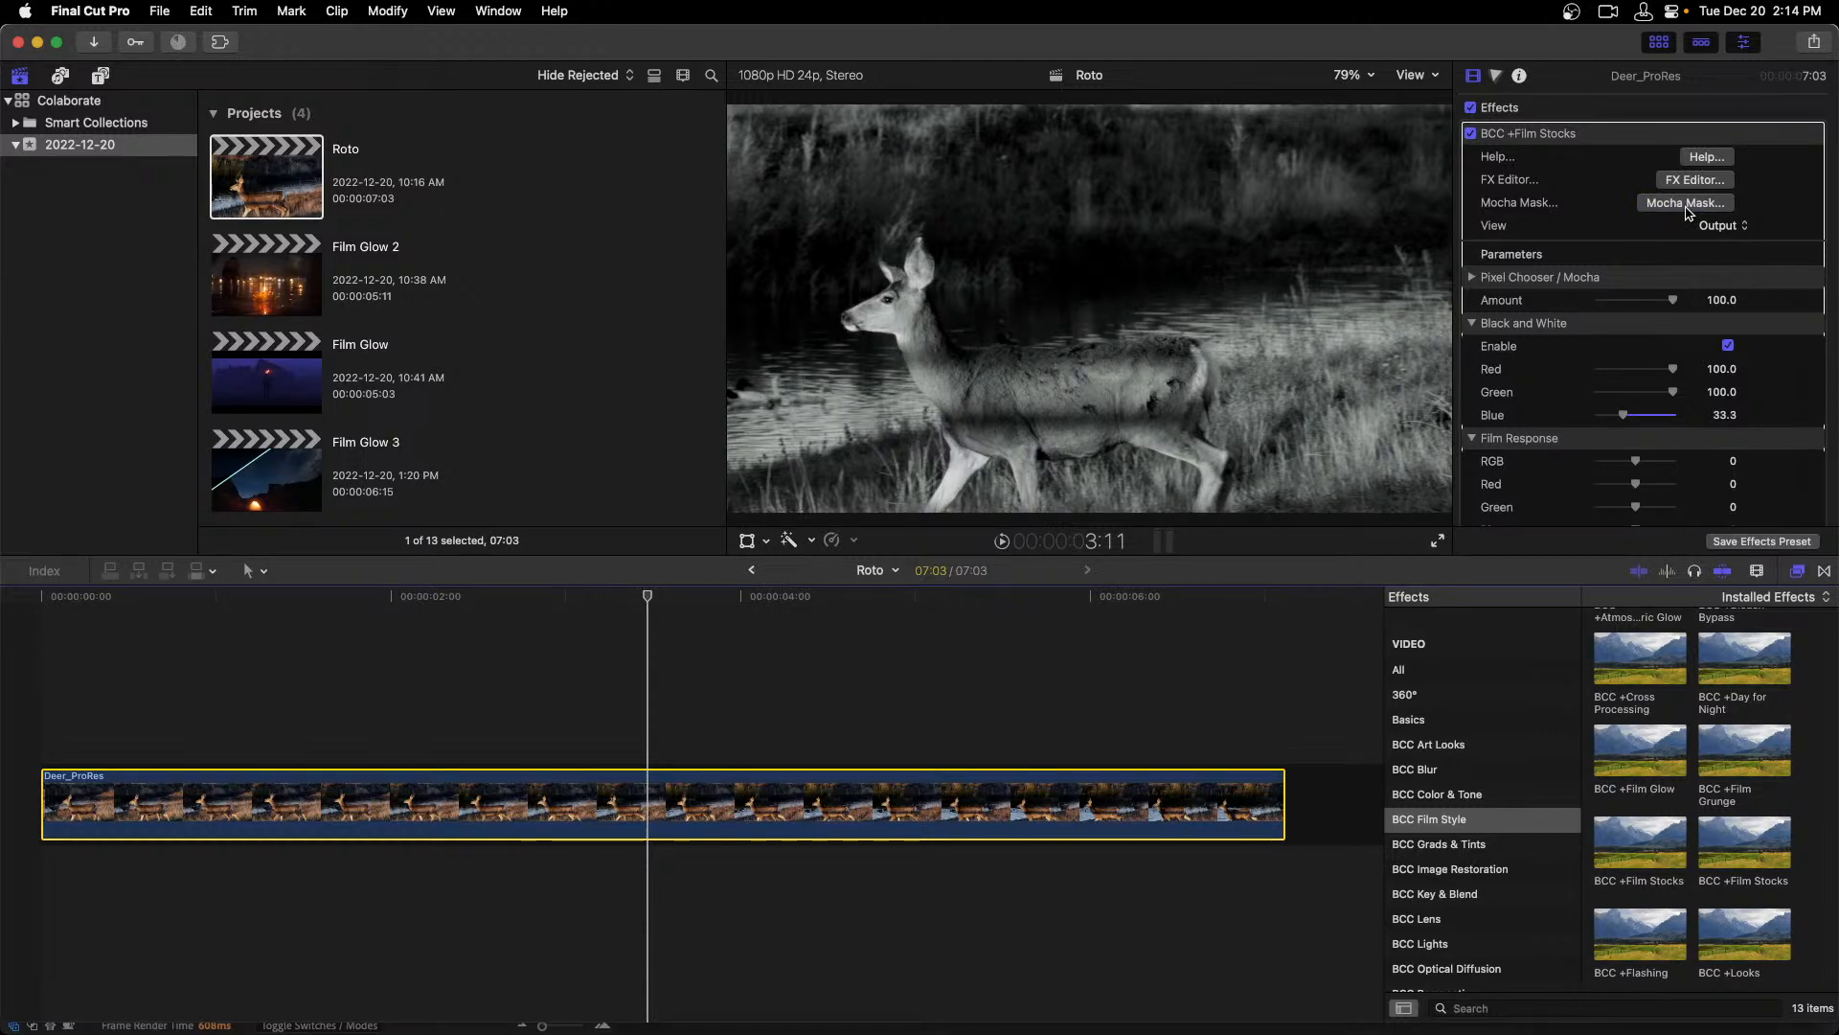
# Launch Mocha from the Film Stocks effect and open the saved deer project ending in IN POINT TAIL.v5.mocha.
pyautogui.click(1685, 203)
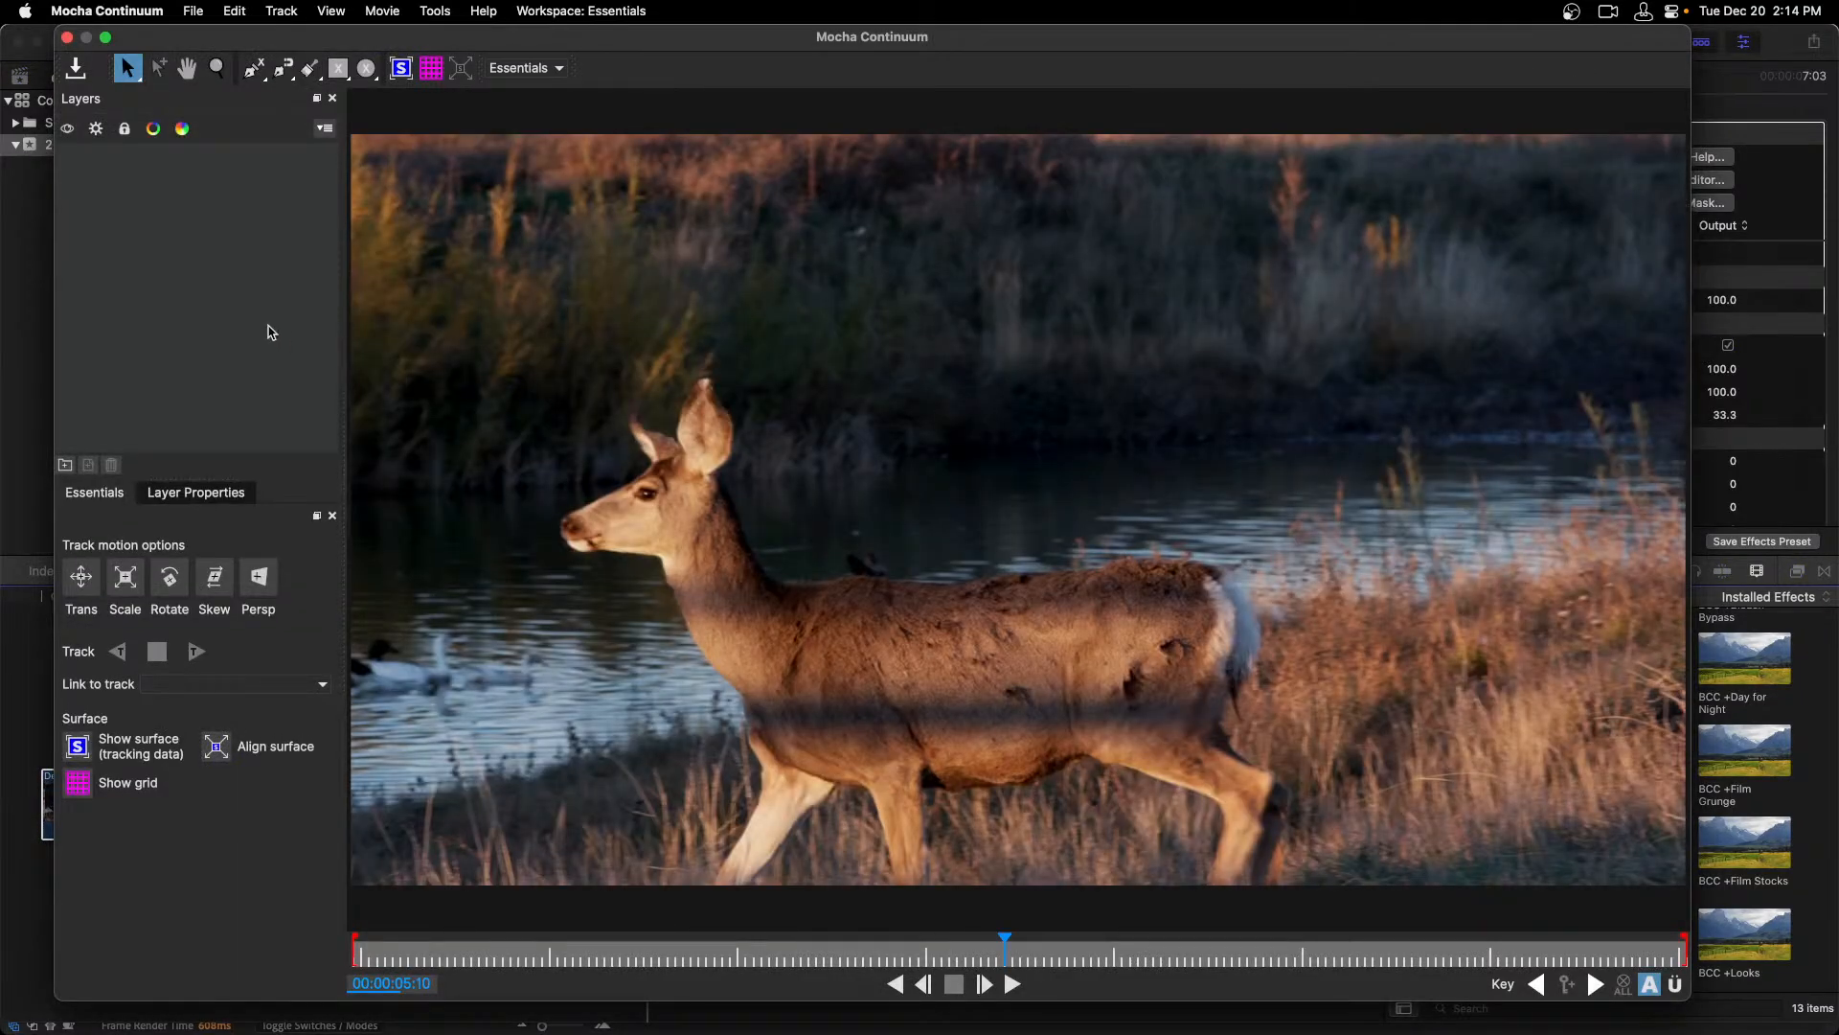
pyautogui.click(195, 11)
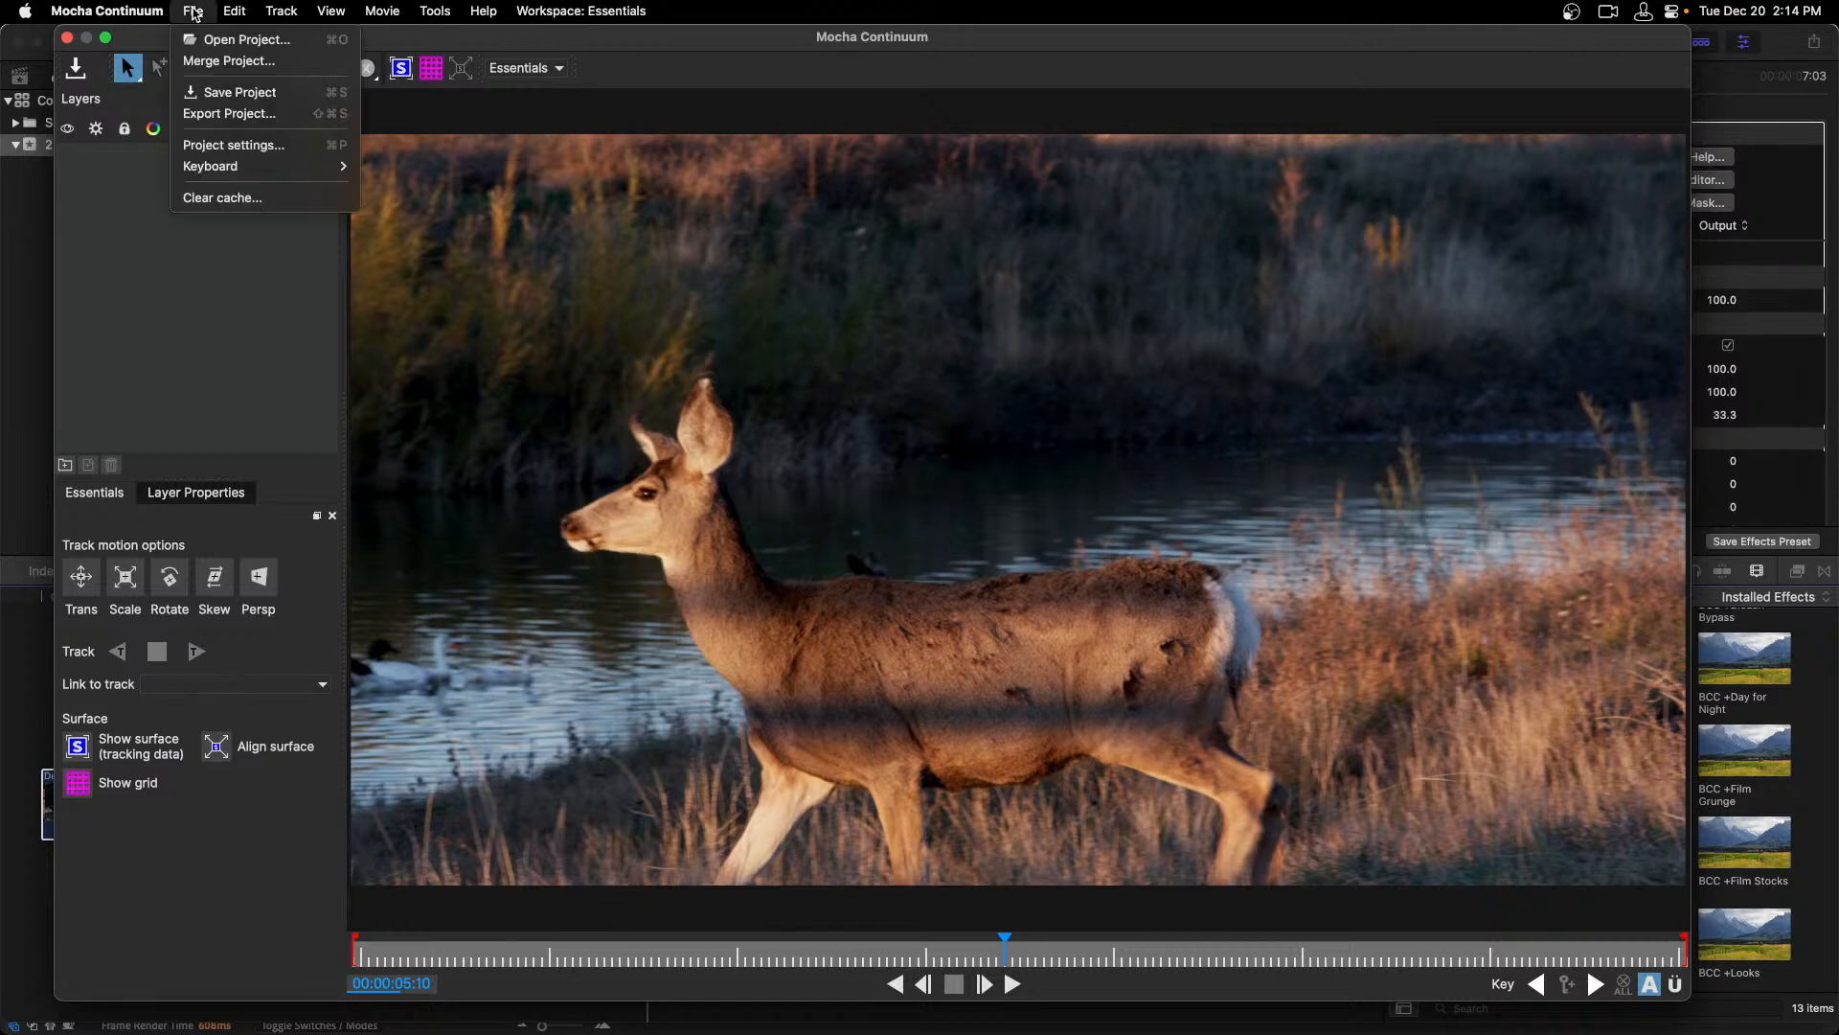
pyautogui.click(208, 40)
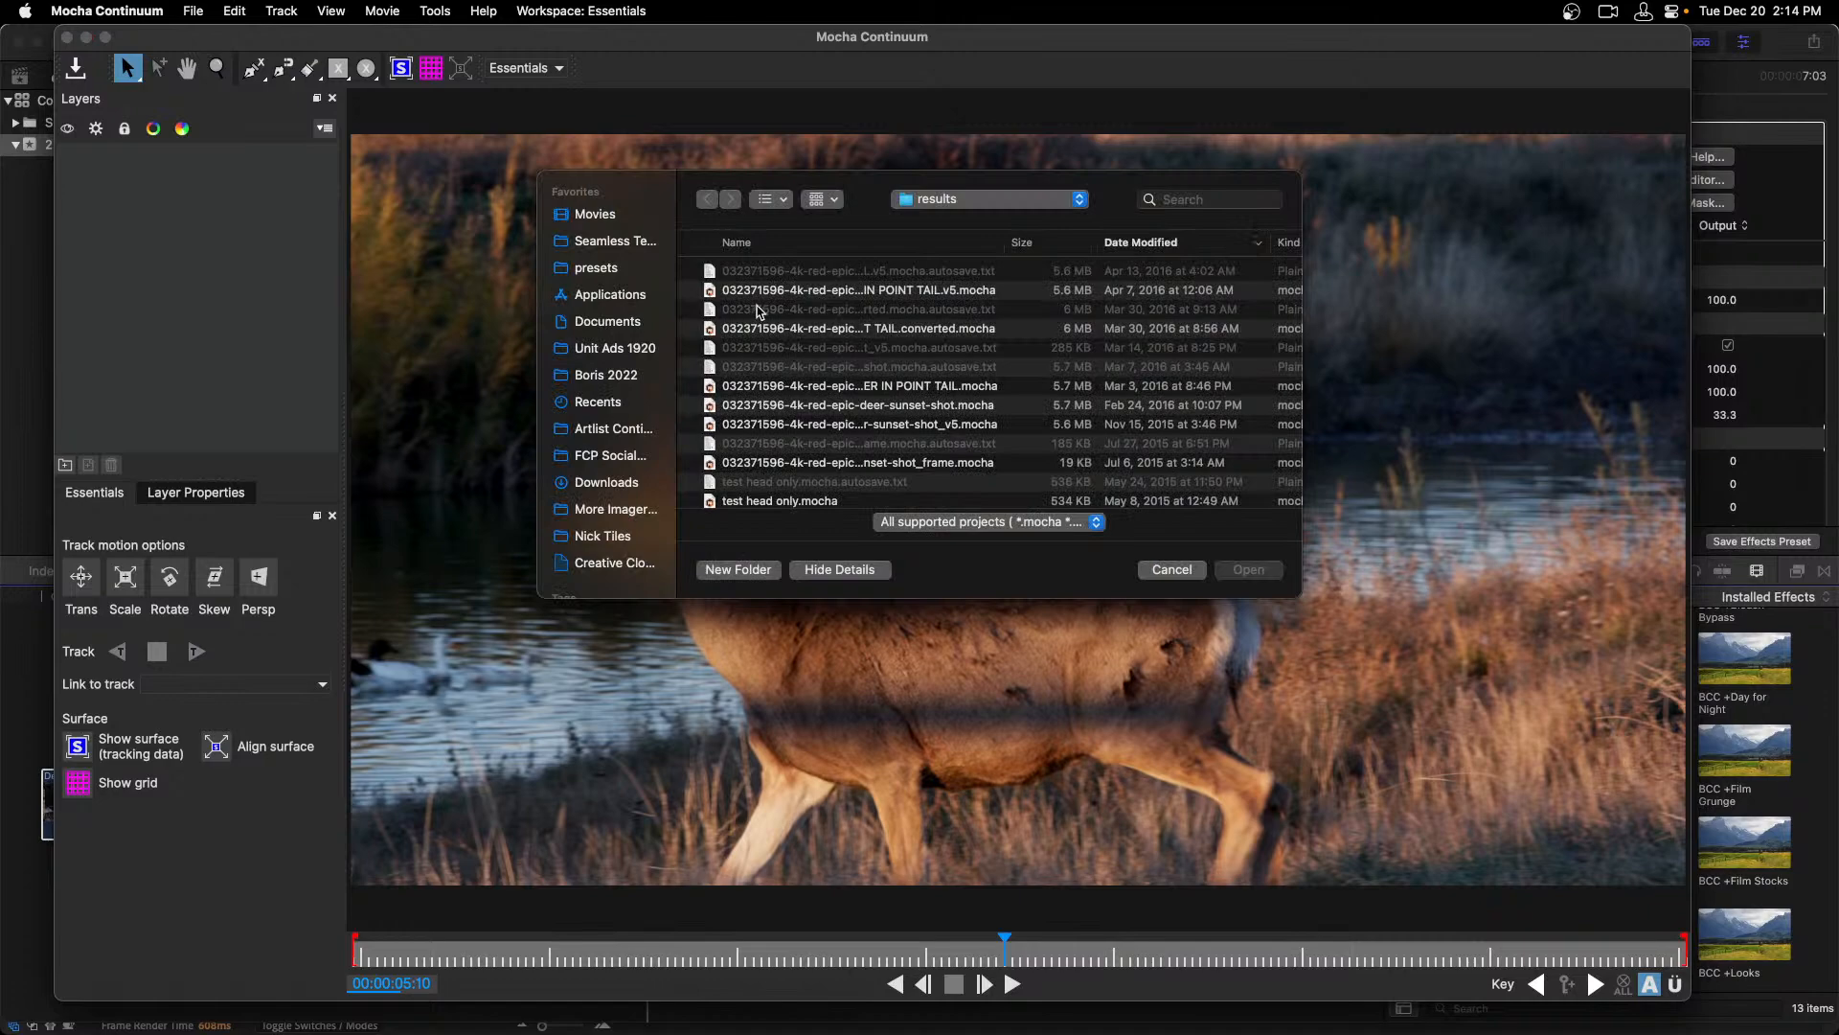
pyautogui.click(763, 297)
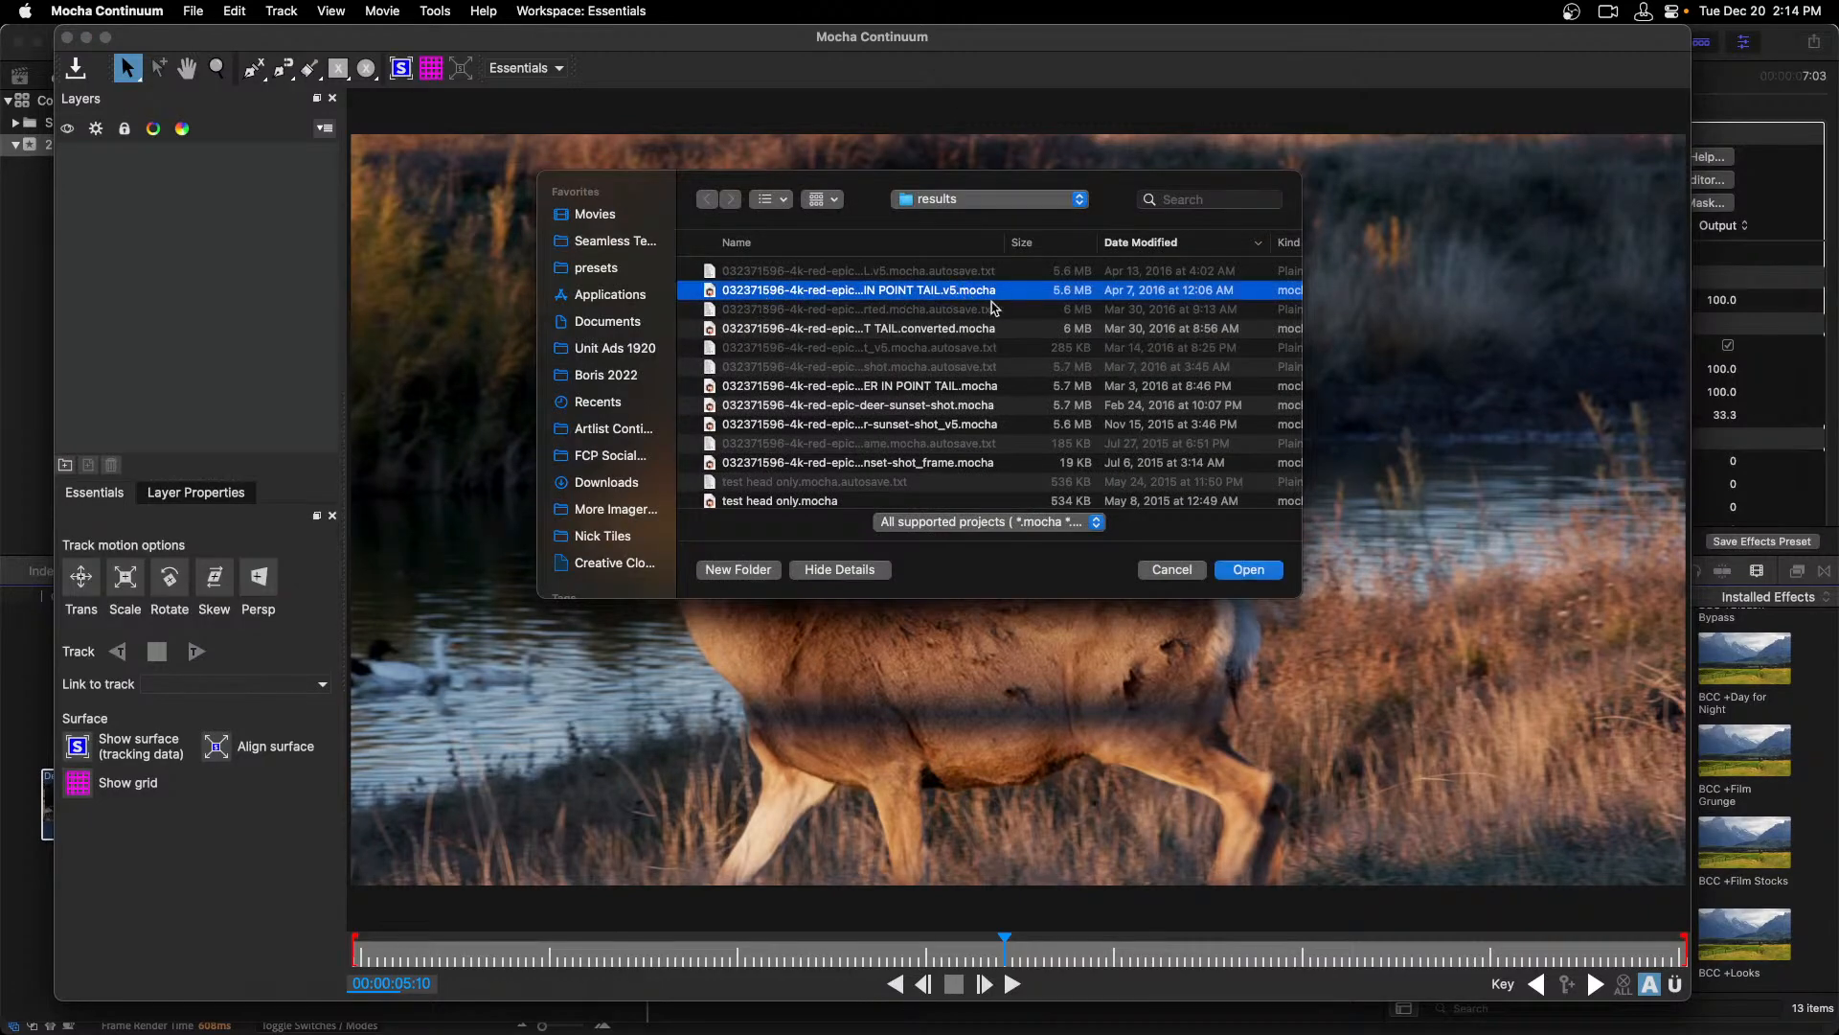
pyautogui.click(1264, 578)
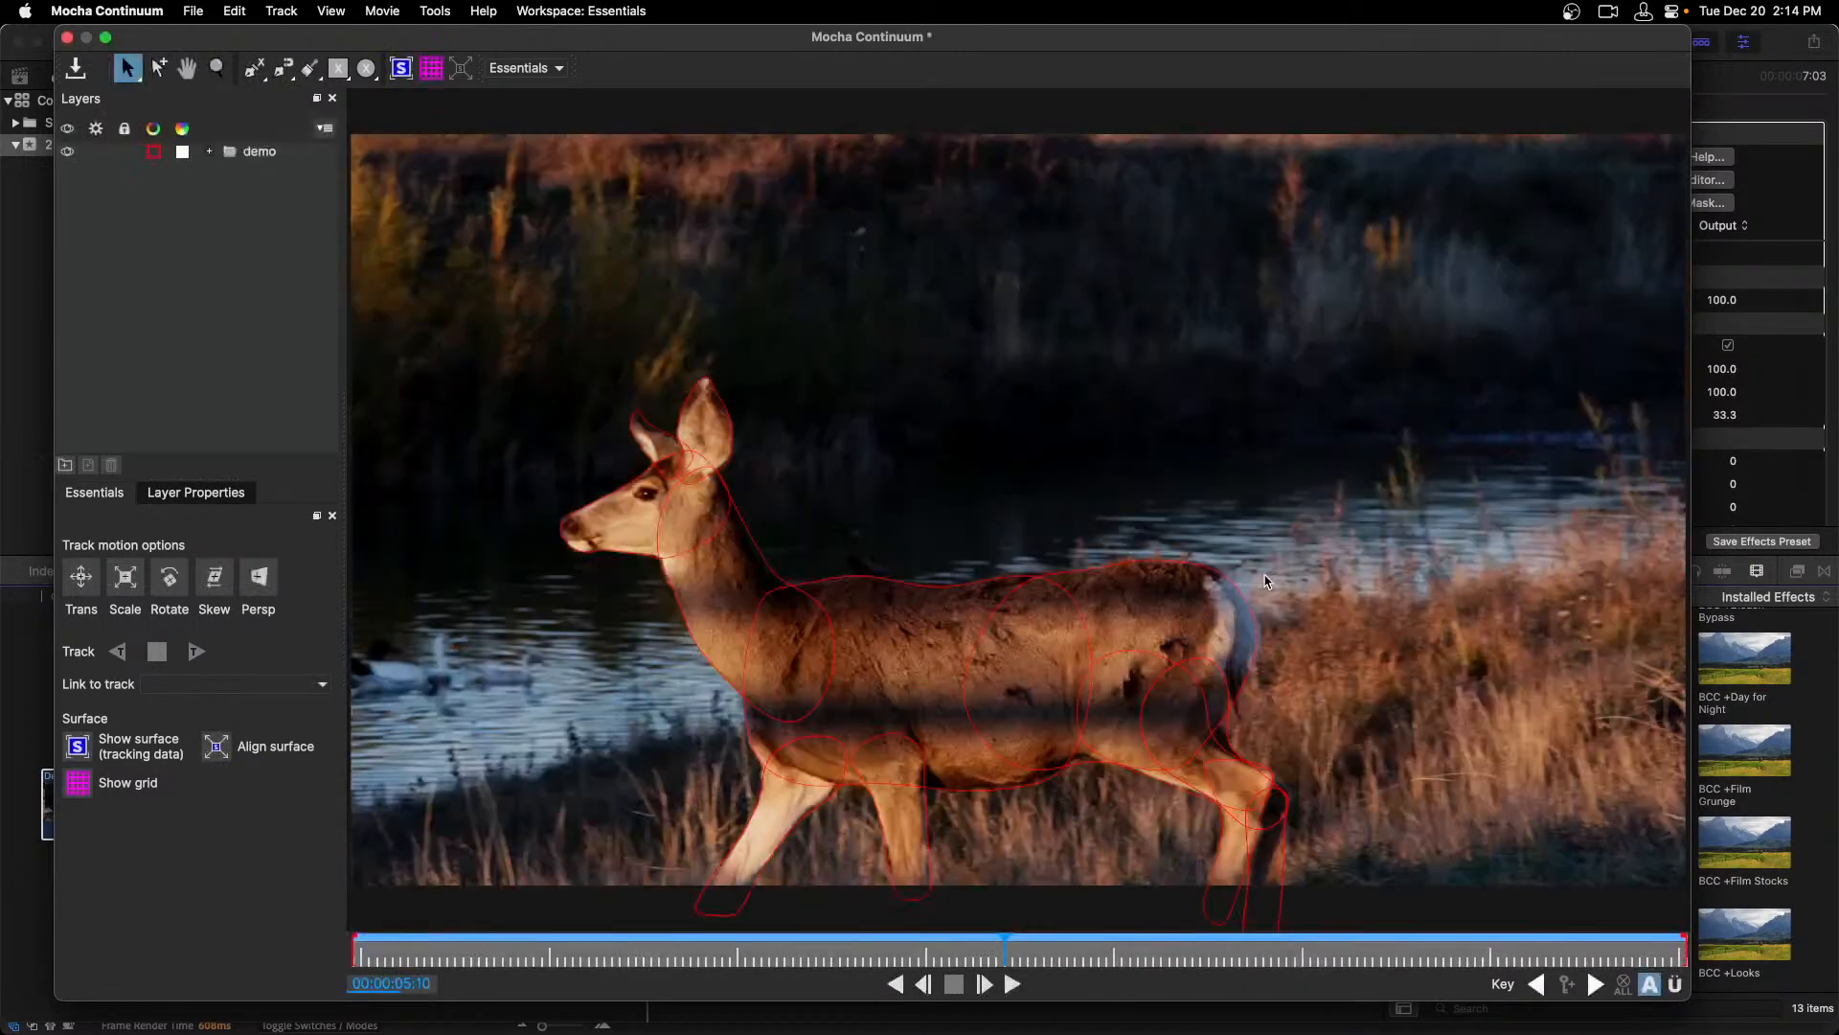
# Scrub the imported deer shapes to 00:00:05:07, and close Mocha with the project changes saved.
pyautogui.moveTo(795, 953); pyautogui.dragTo(972, 906)
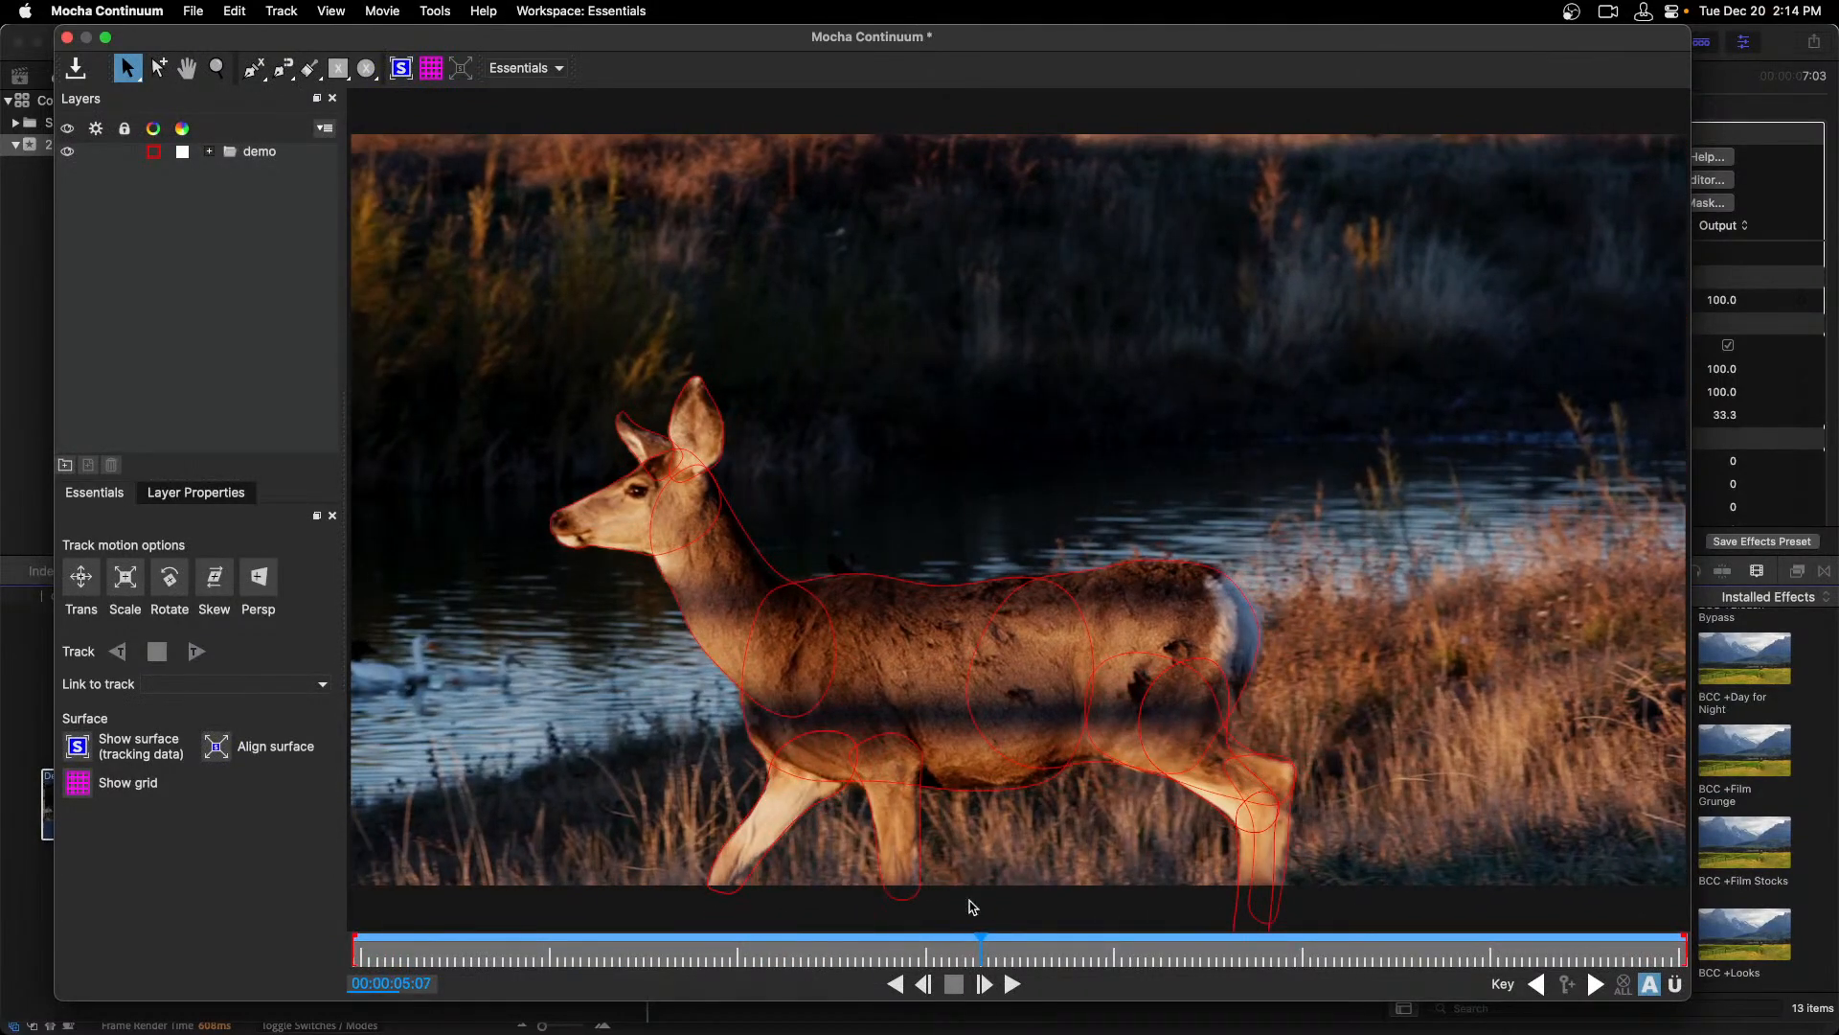
pyautogui.click(67, 39)
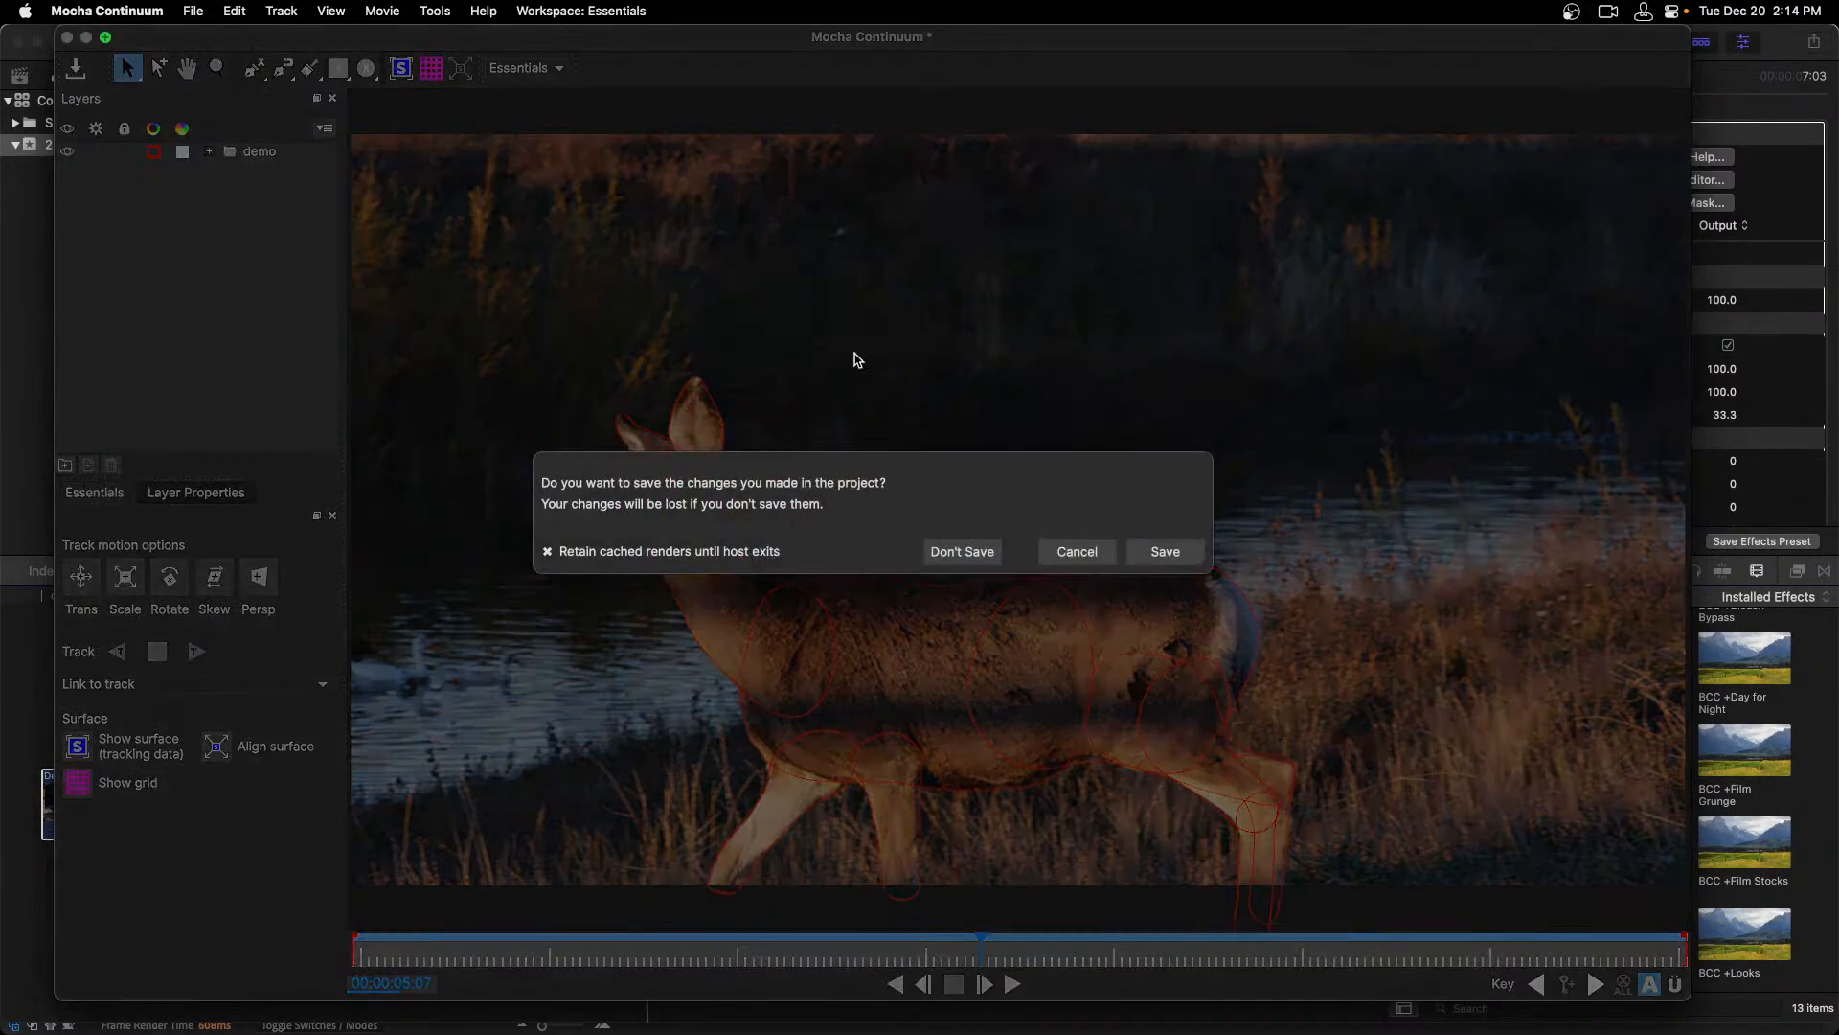
pyautogui.click(1150, 552)
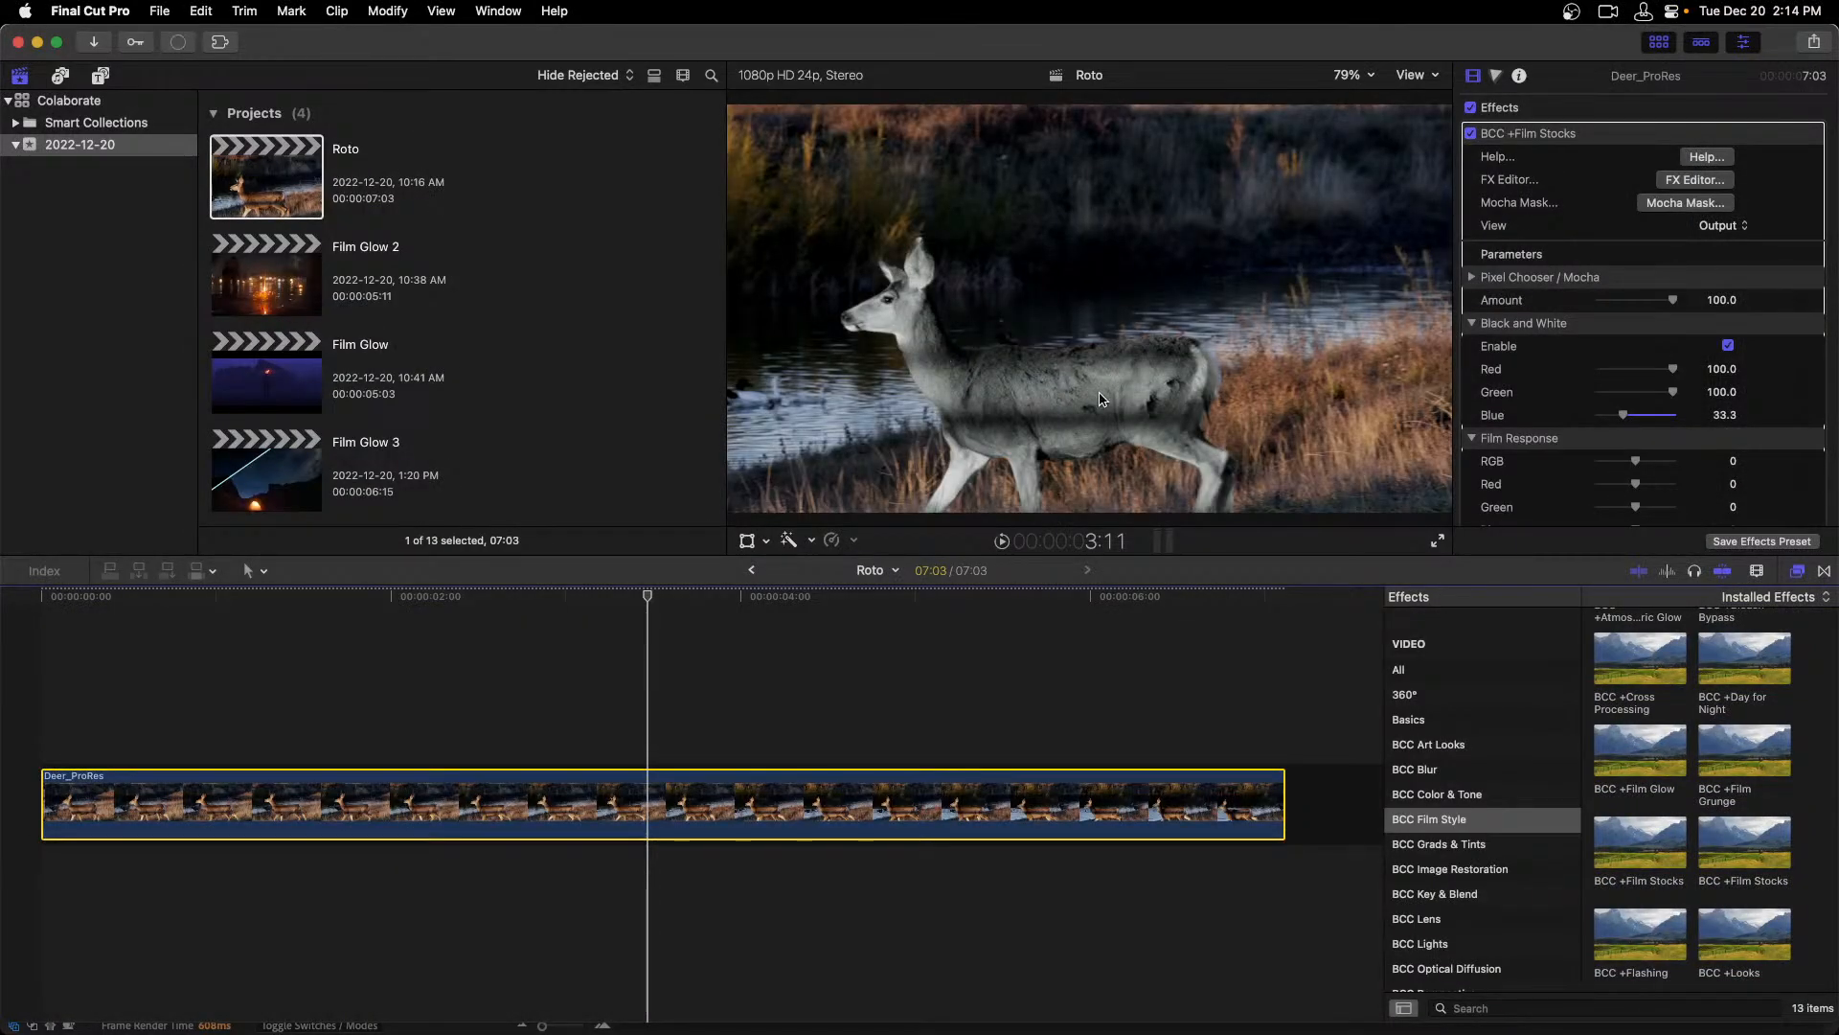
# Invert the Pixel Chooser's Mocha Spline mask and set its Mask Feather to 34.
pyautogui.click(1473, 279)
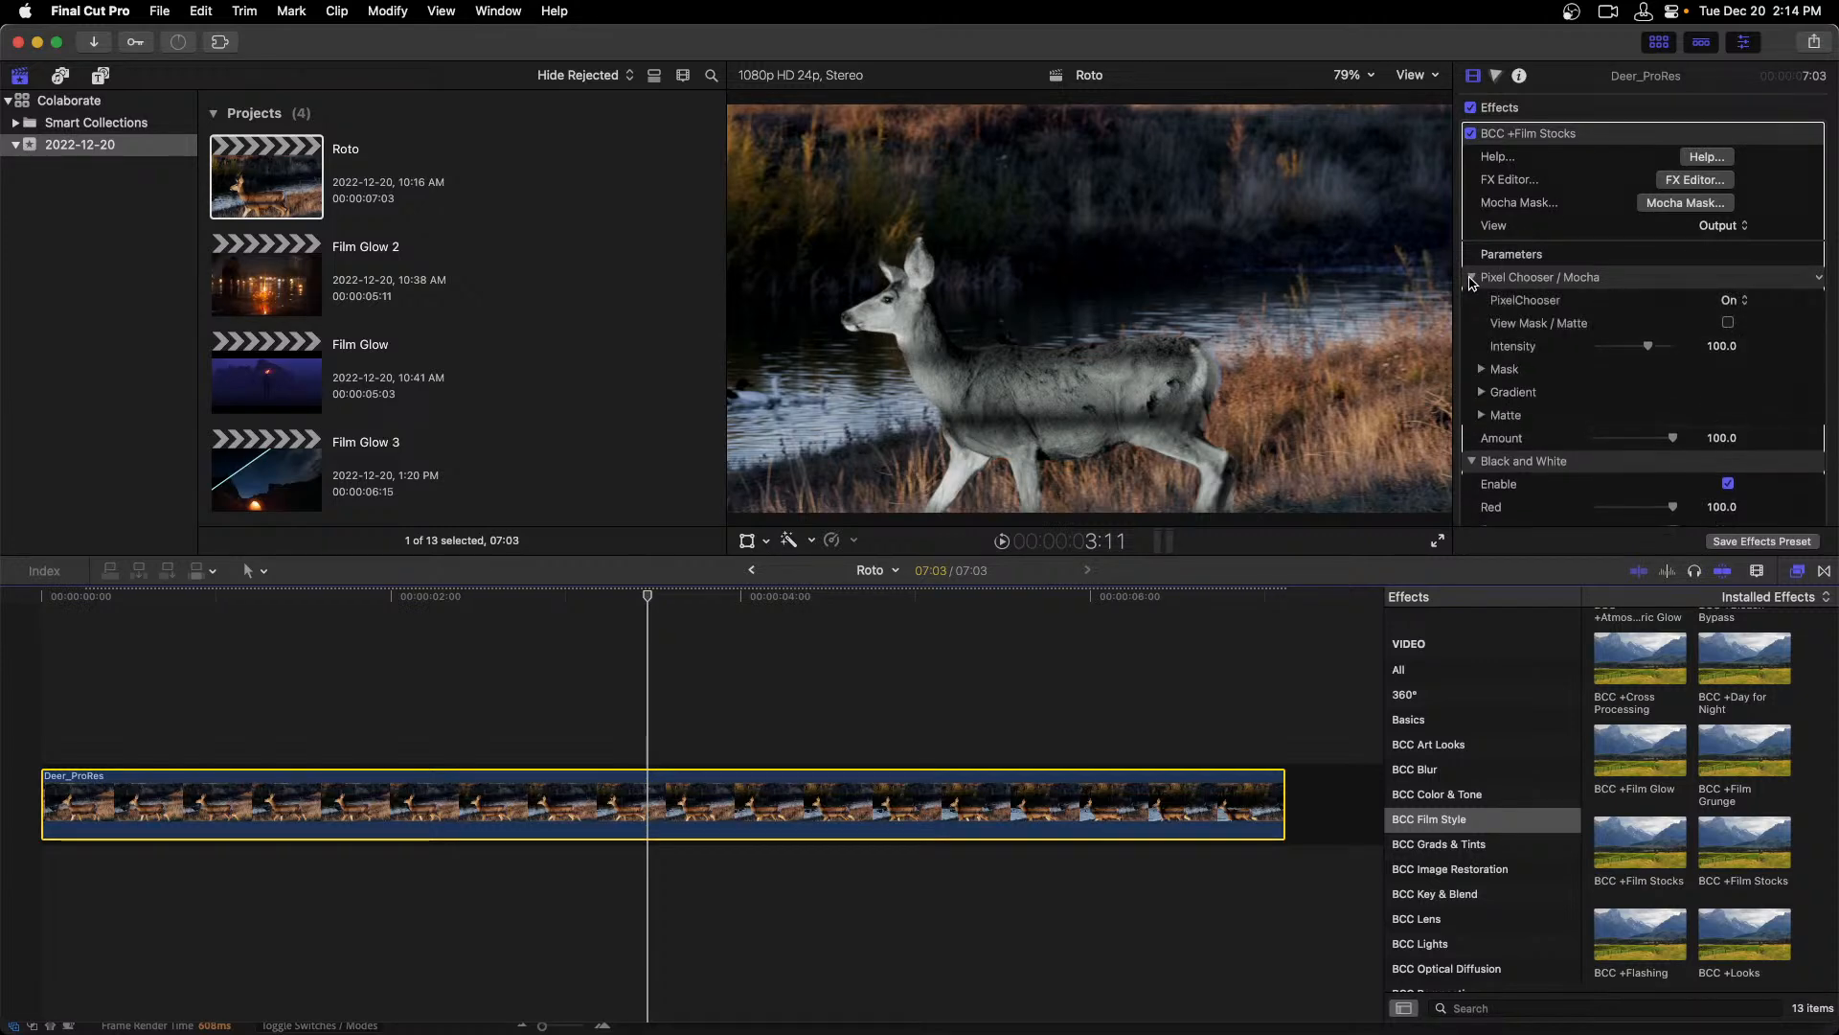
pyautogui.click(1481, 370)
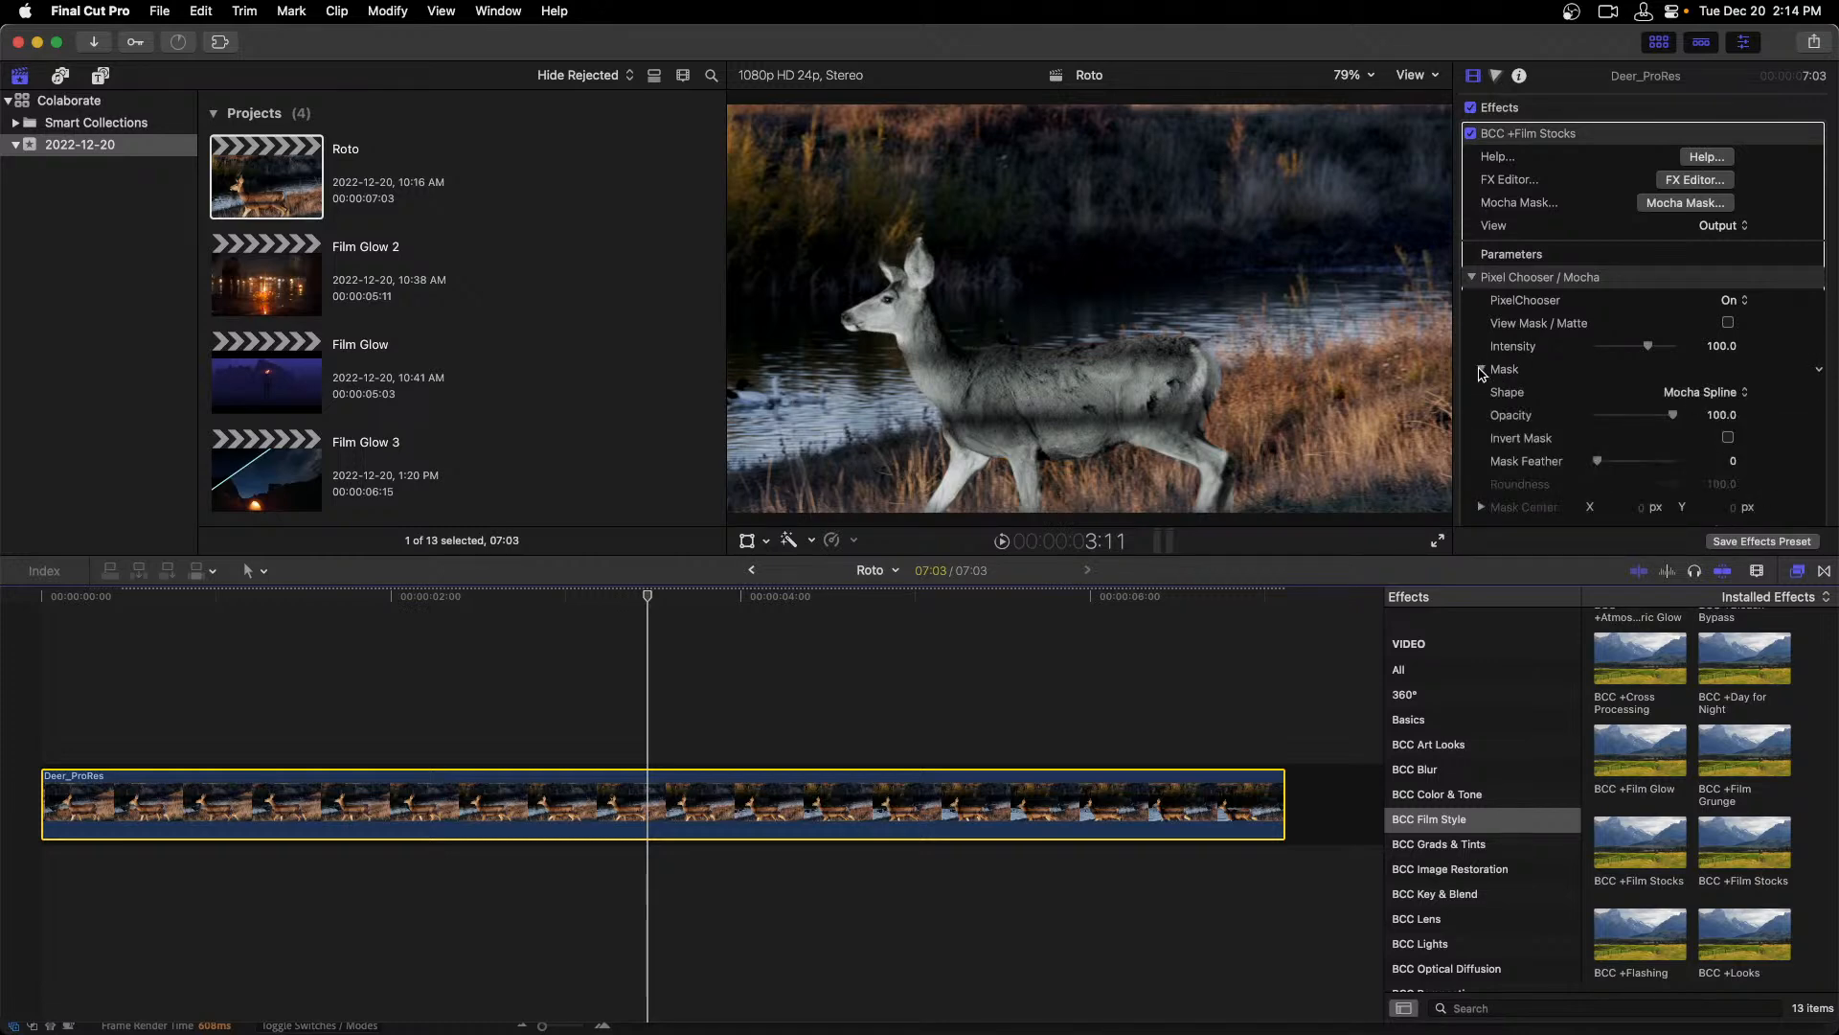
pyautogui.click(1729, 438)
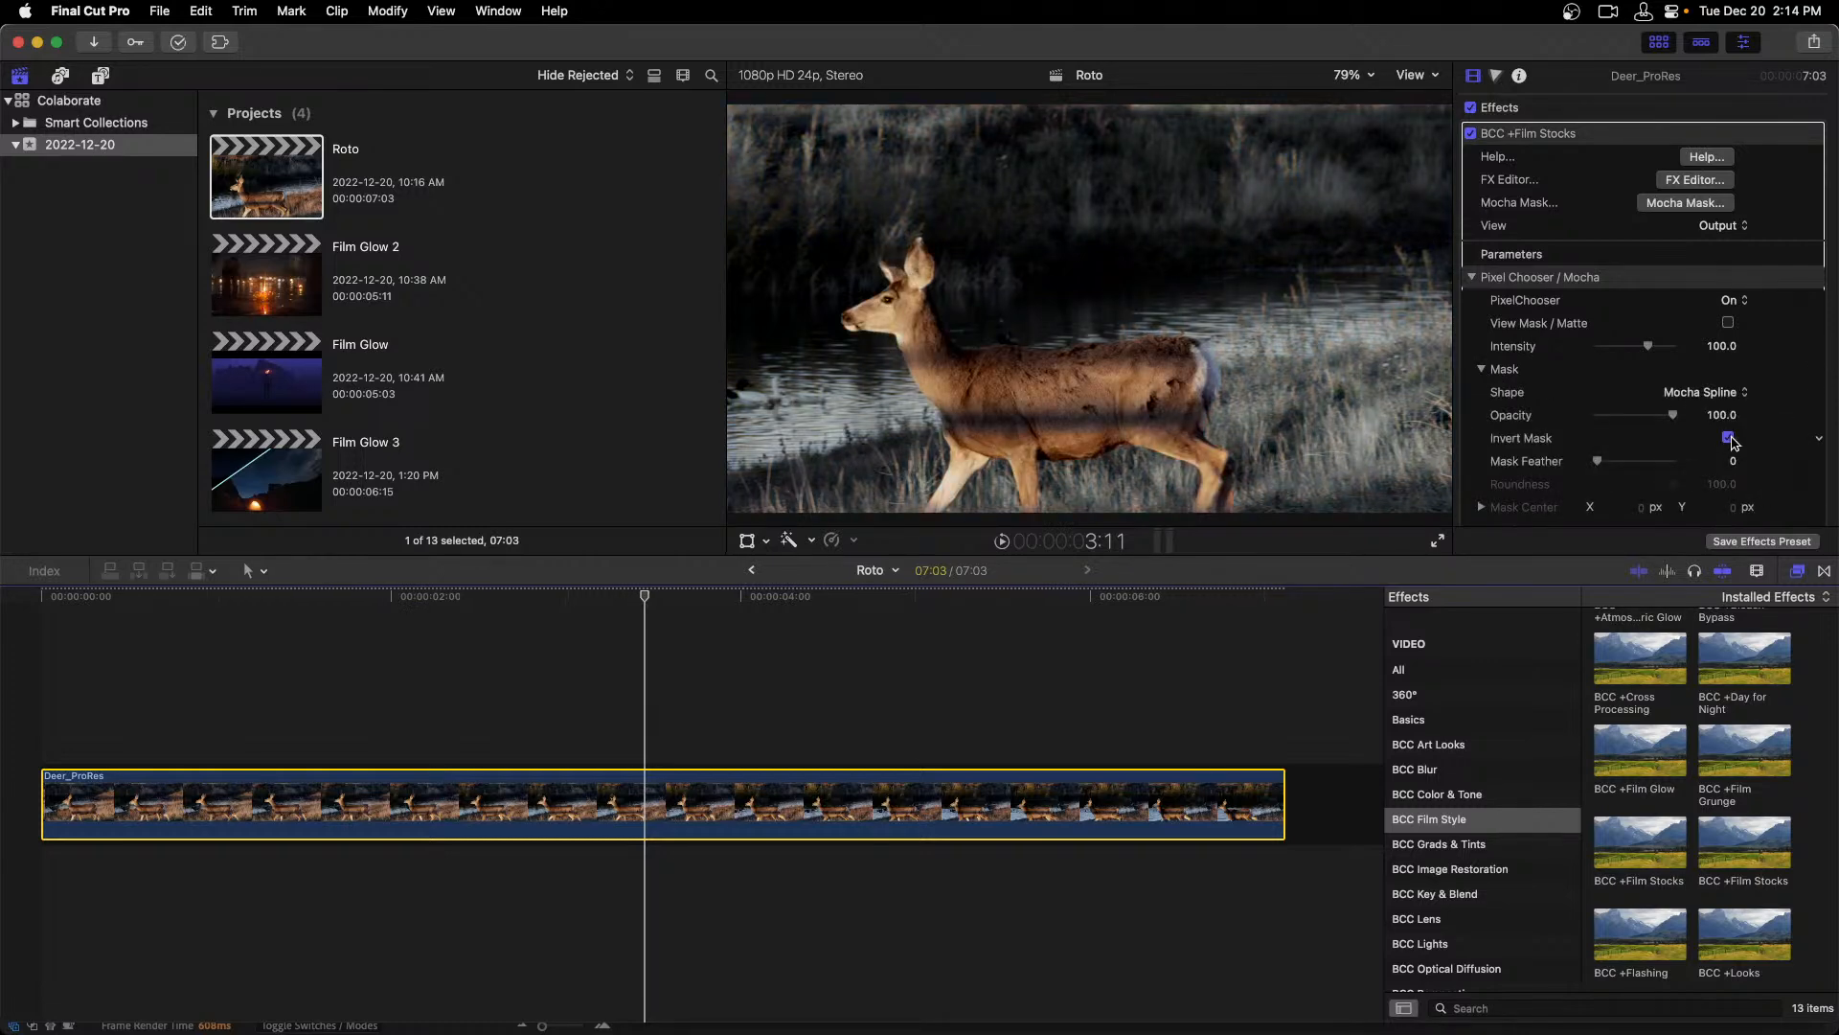
pyautogui.moveTo(1597, 461); pyautogui.dragTo(1605, 462)
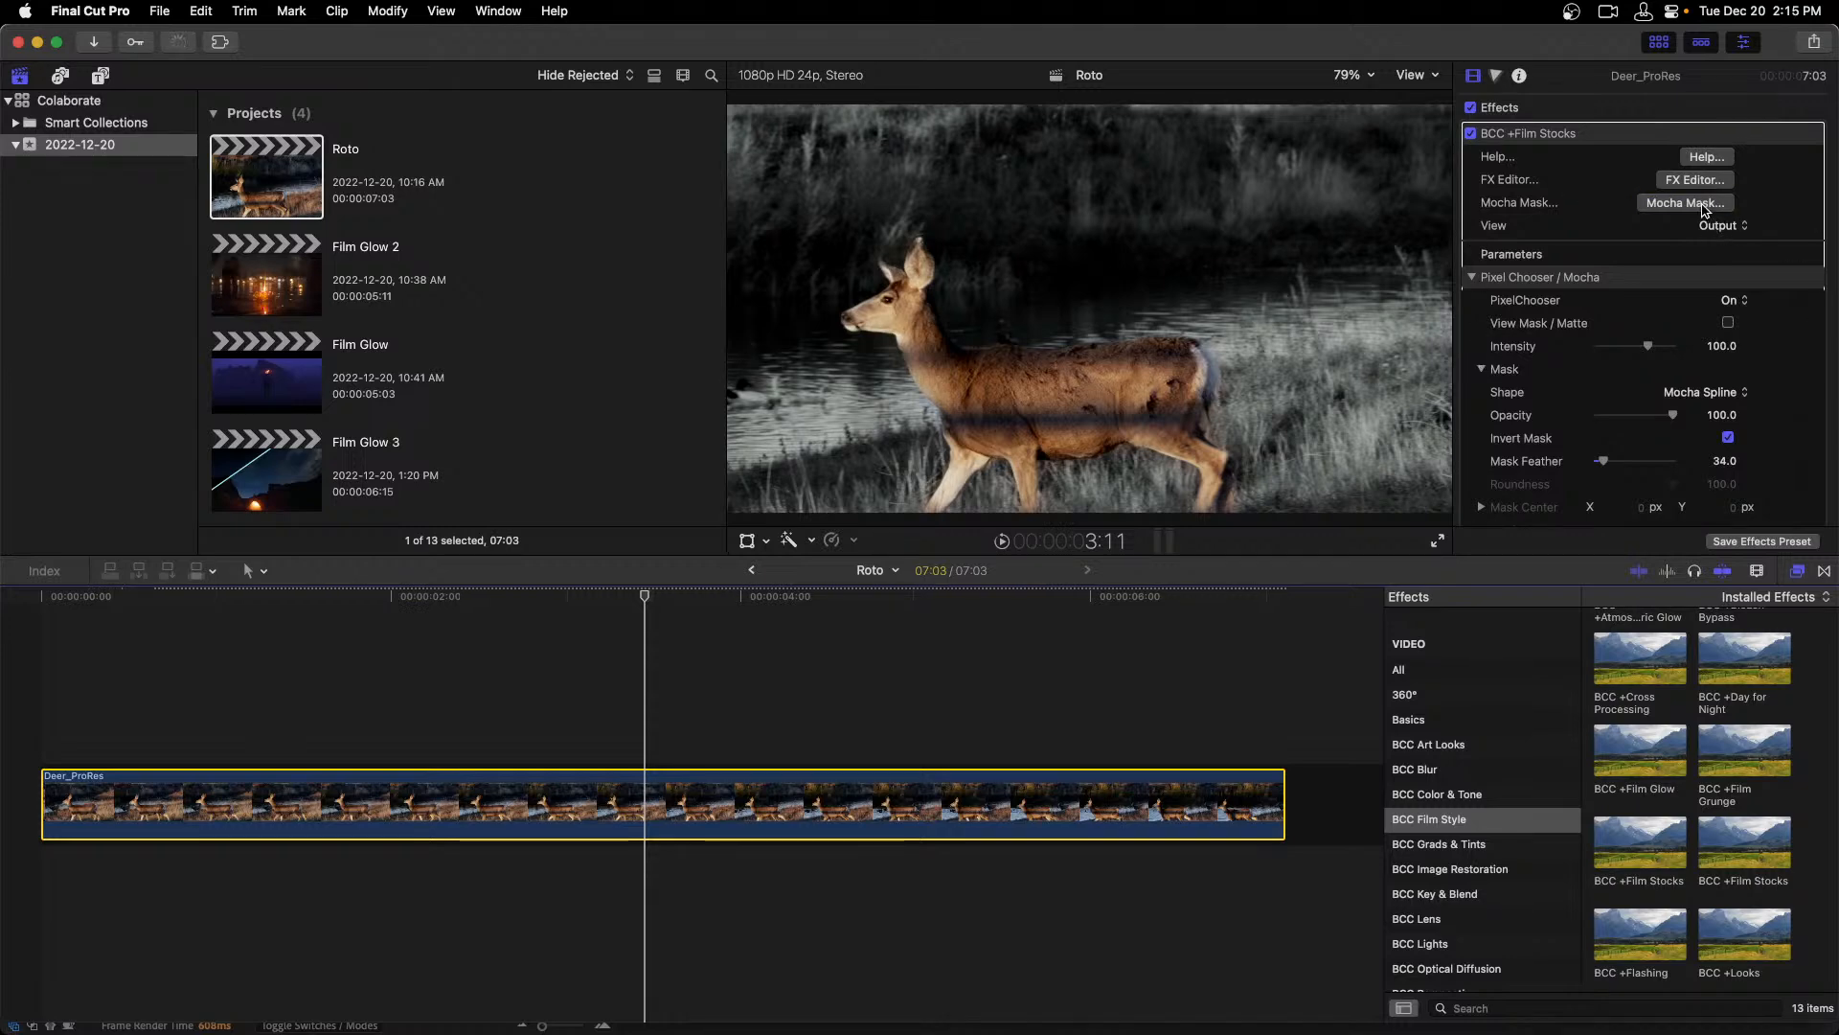
# Reopen the deer mask in Mocha to look at the Export Project command, and close Mocha without exporting.
pyautogui.click(1704, 207)
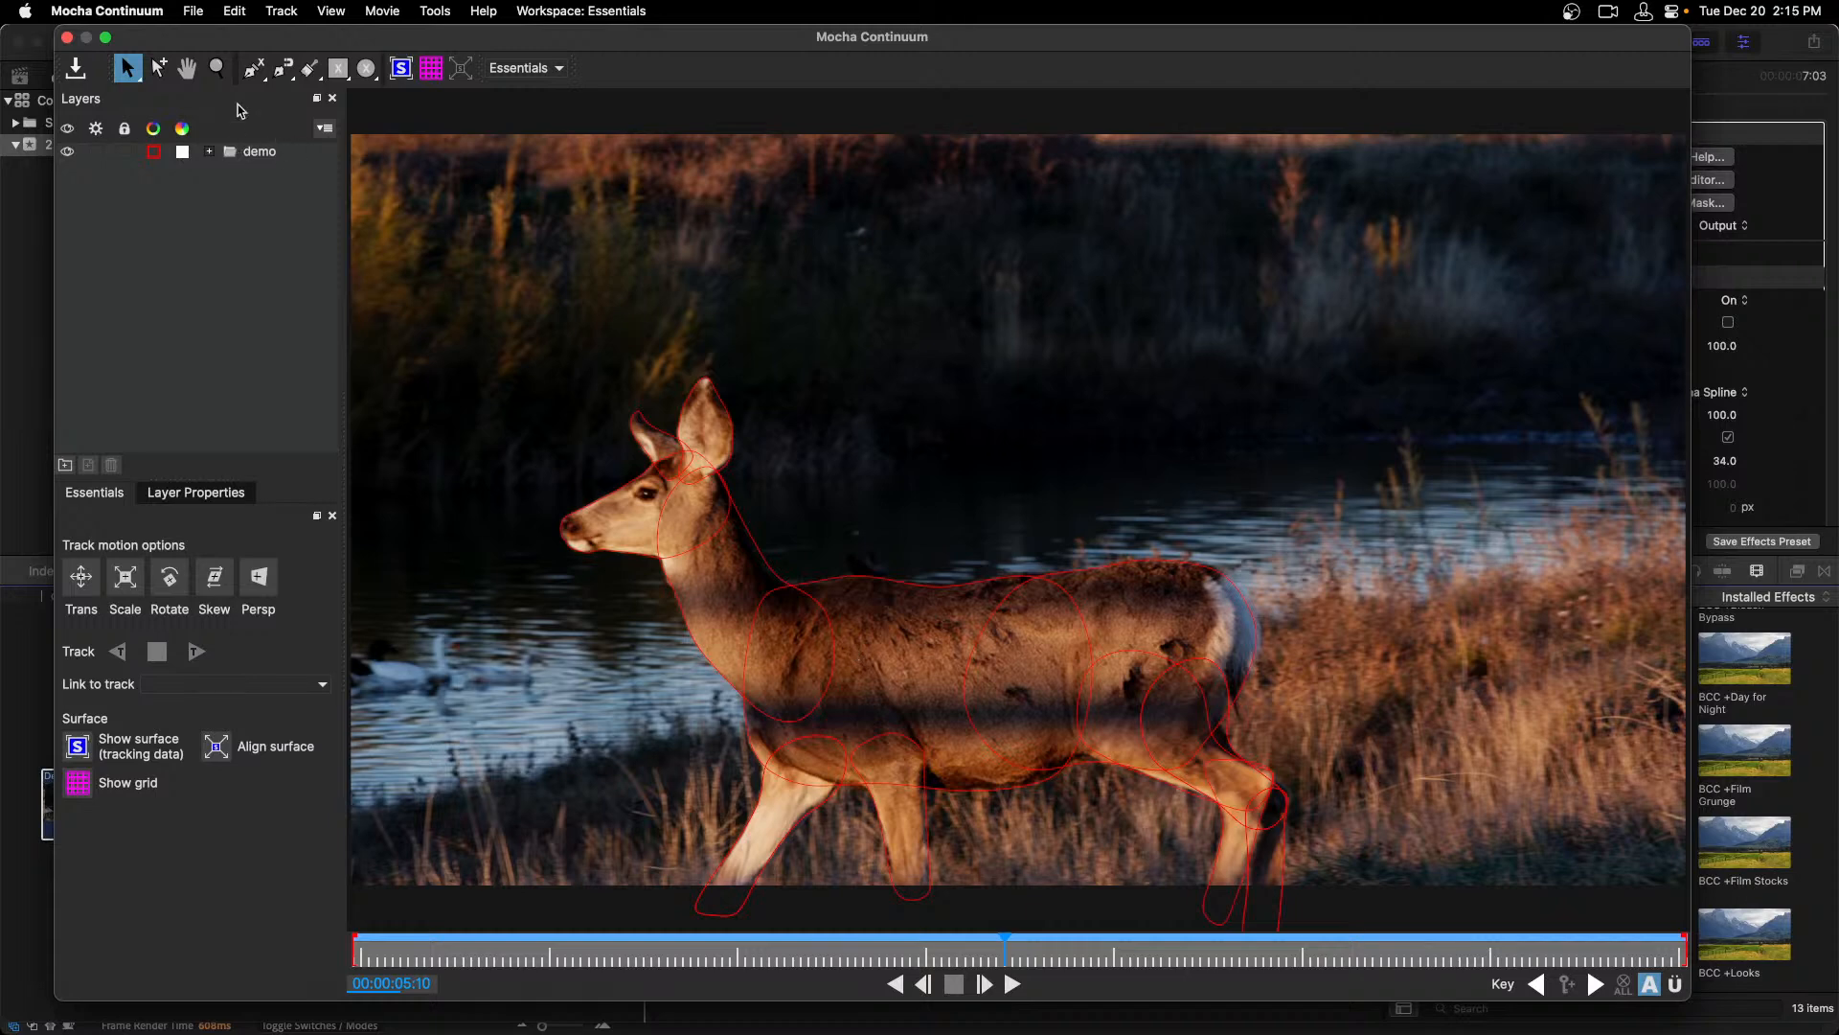
pyautogui.click(191, 10)
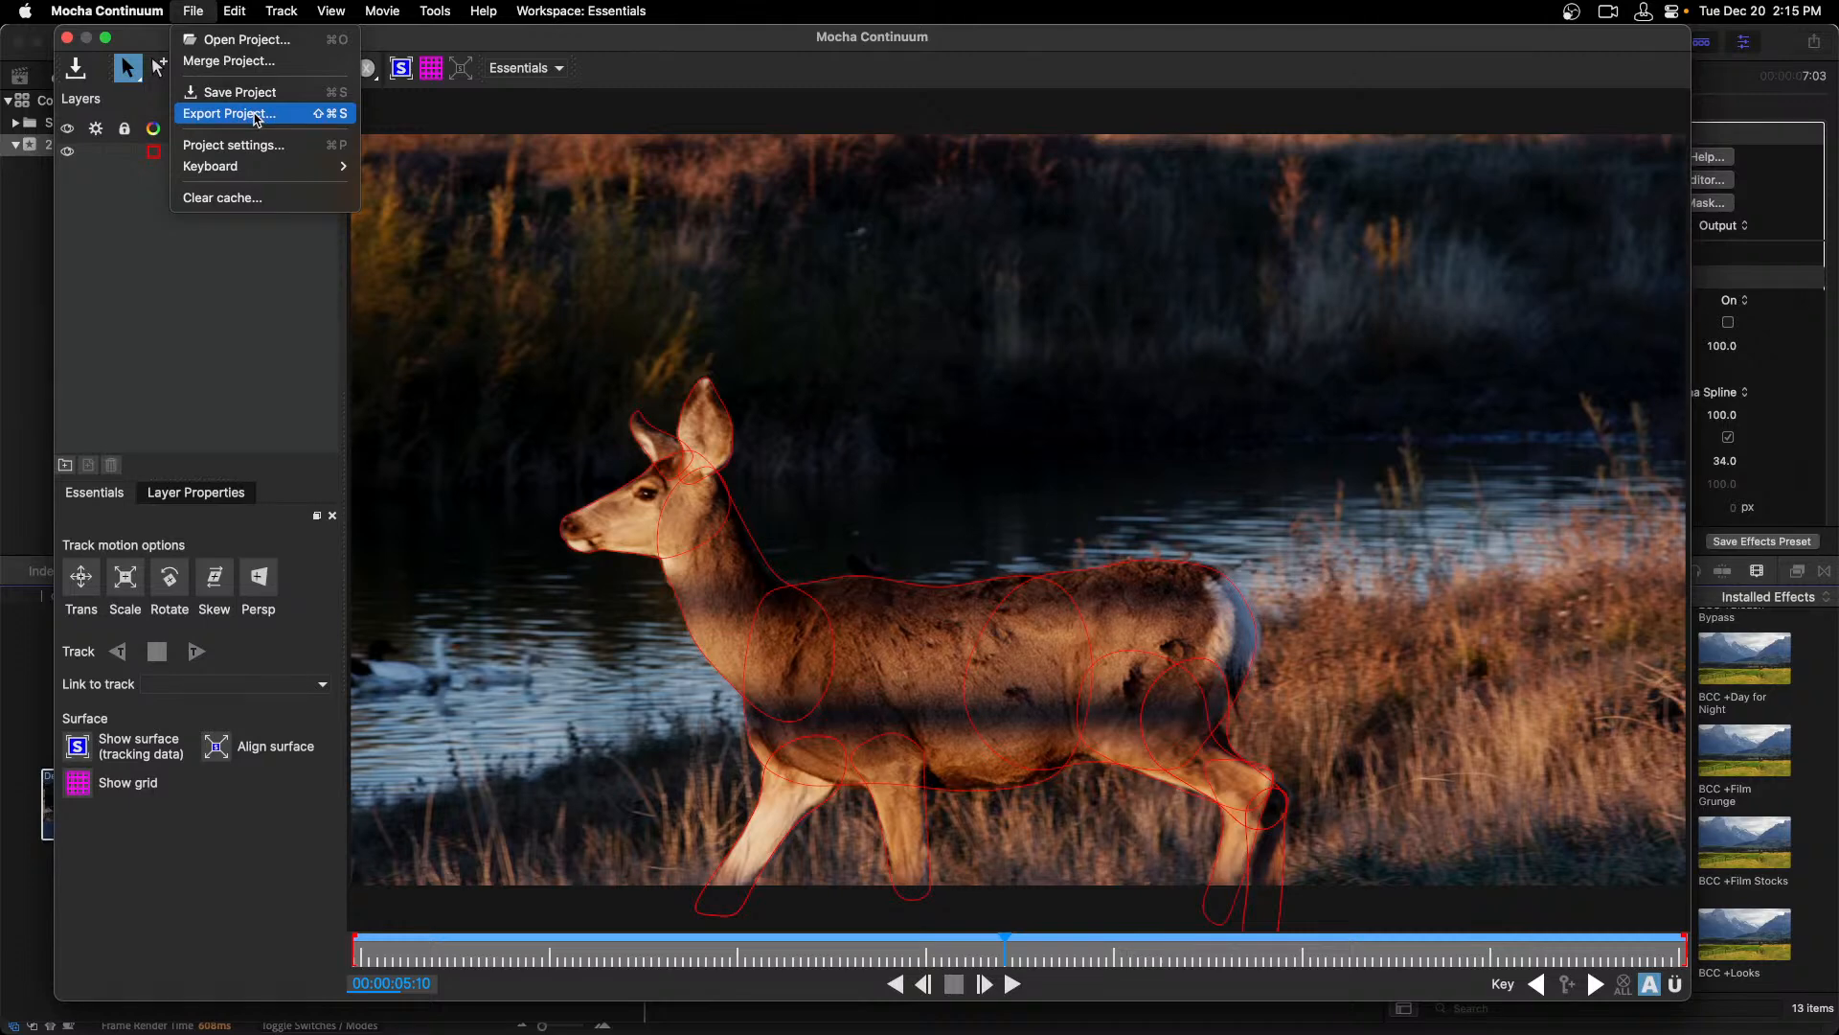
pyautogui.click(213, 299)
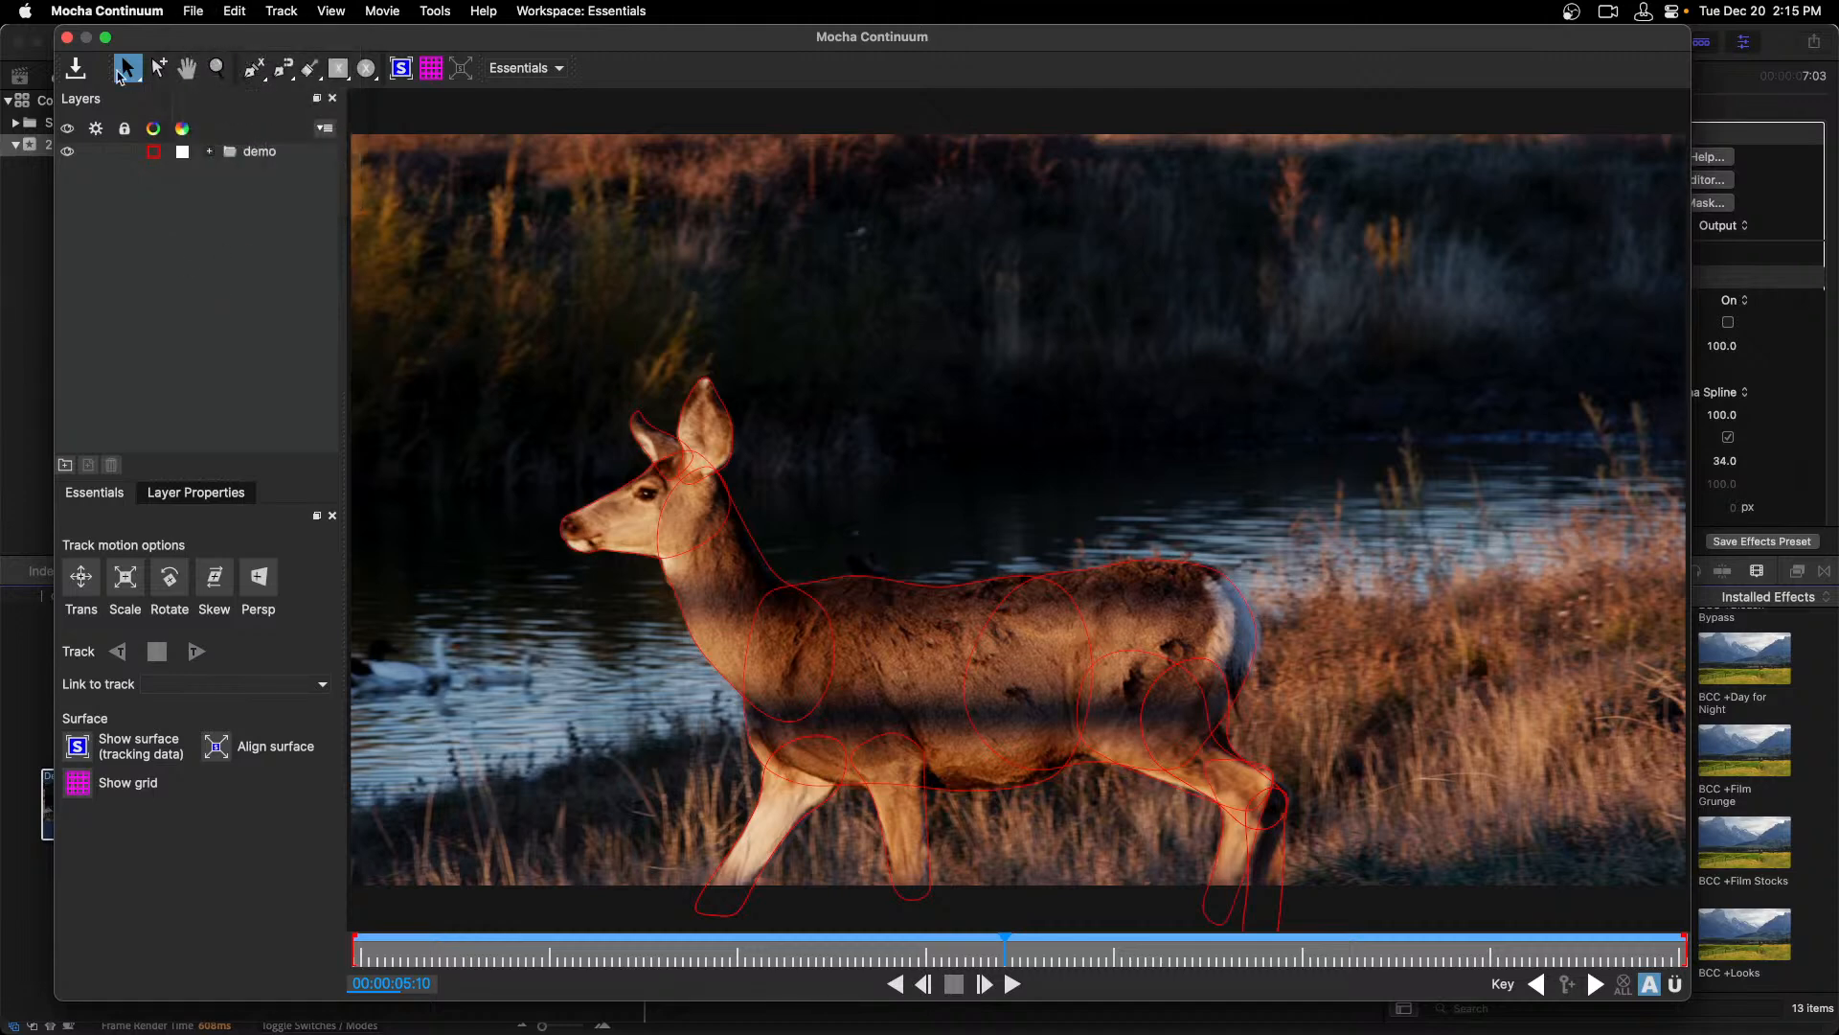
pyautogui.click(67, 38)
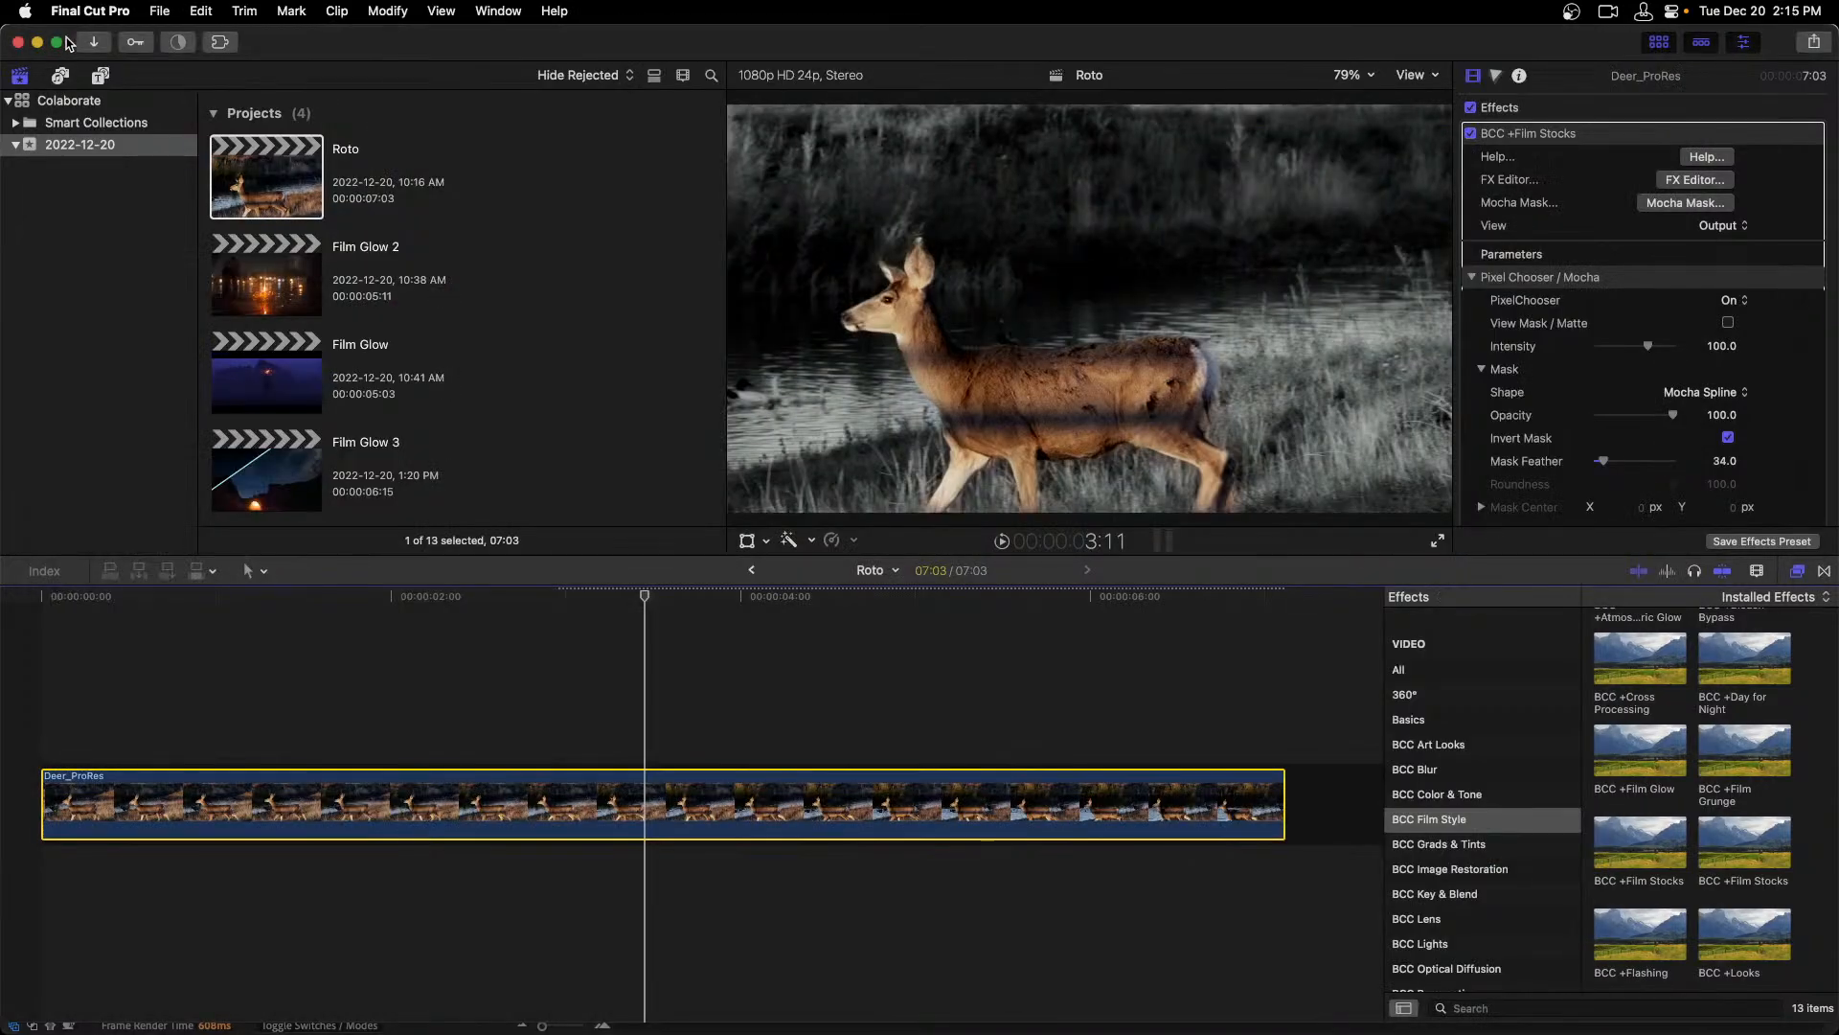
# Switch to Premiere Pro, open the Color Fuse sequence, and play it from the start to 00:00:04:05.
pyautogui.press('super+Tab')
pyautogui.press('super+Tab')
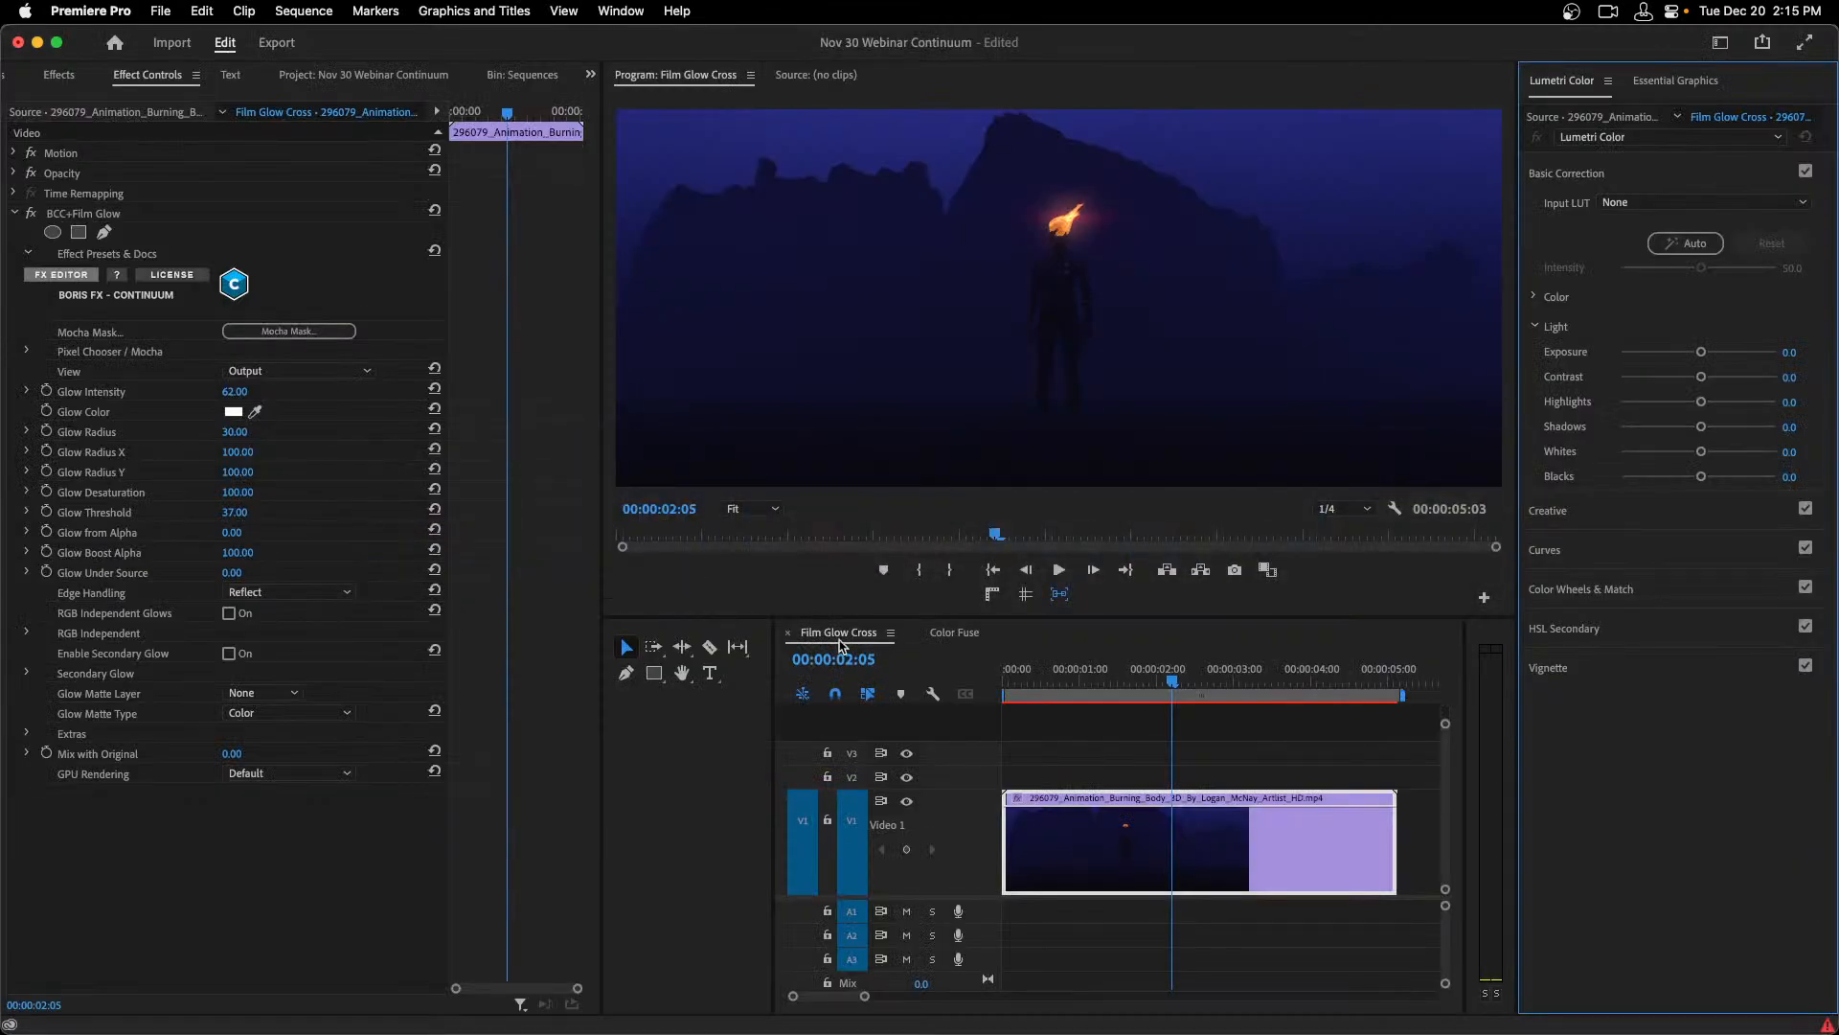
pyautogui.click(948, 632)
pyautogui.moveTo(1159, 701); pyautogui.dragTo(971, 711)
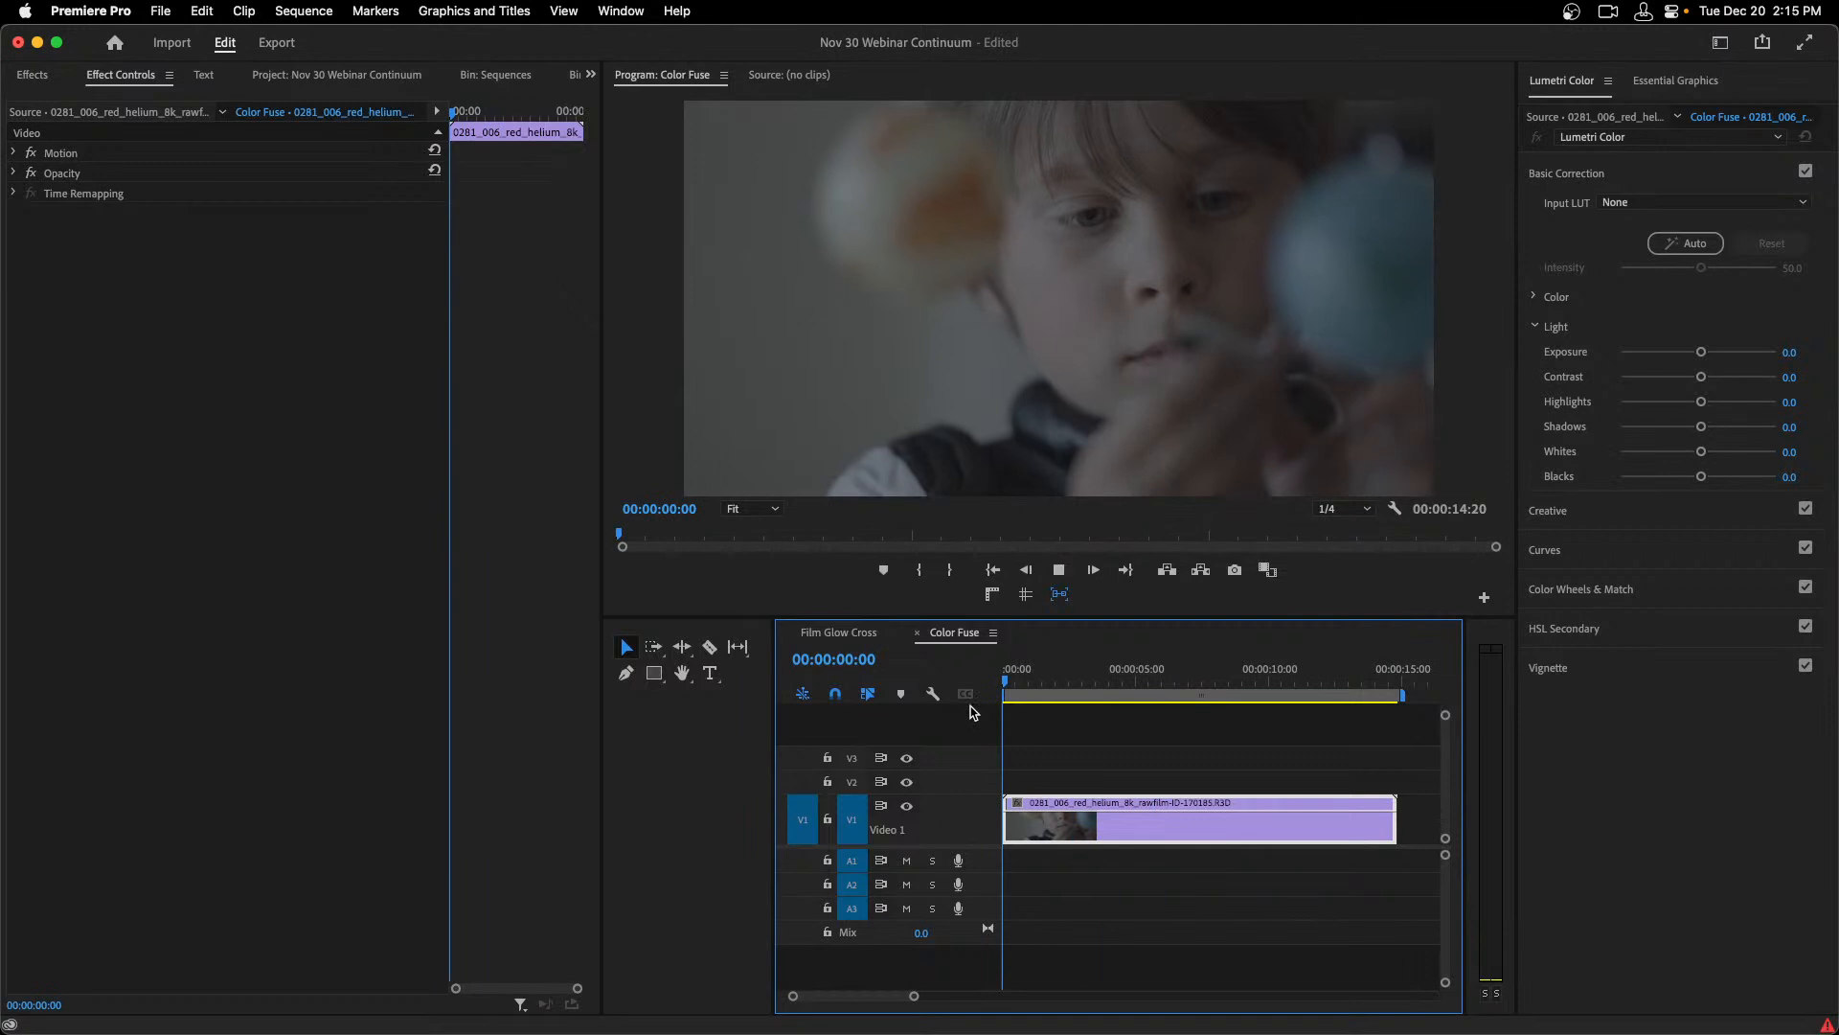
pyautogui.press('space')
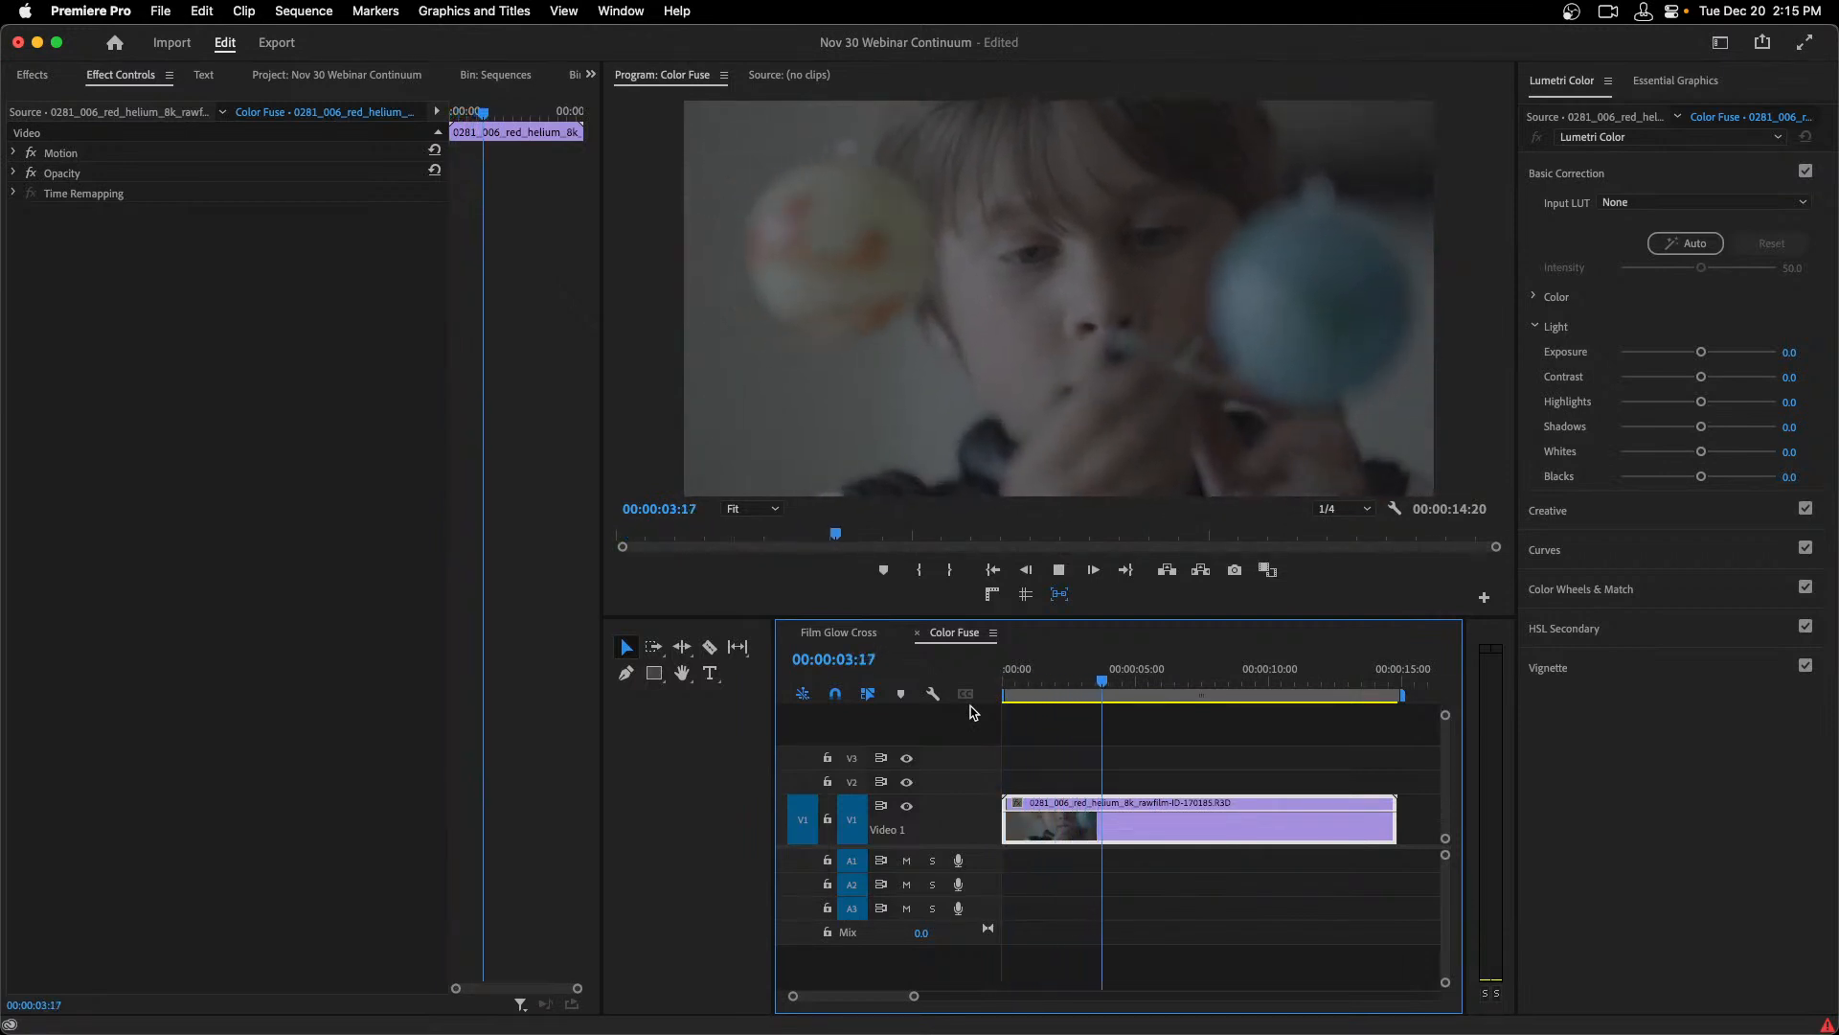
pyautogui.press('space')
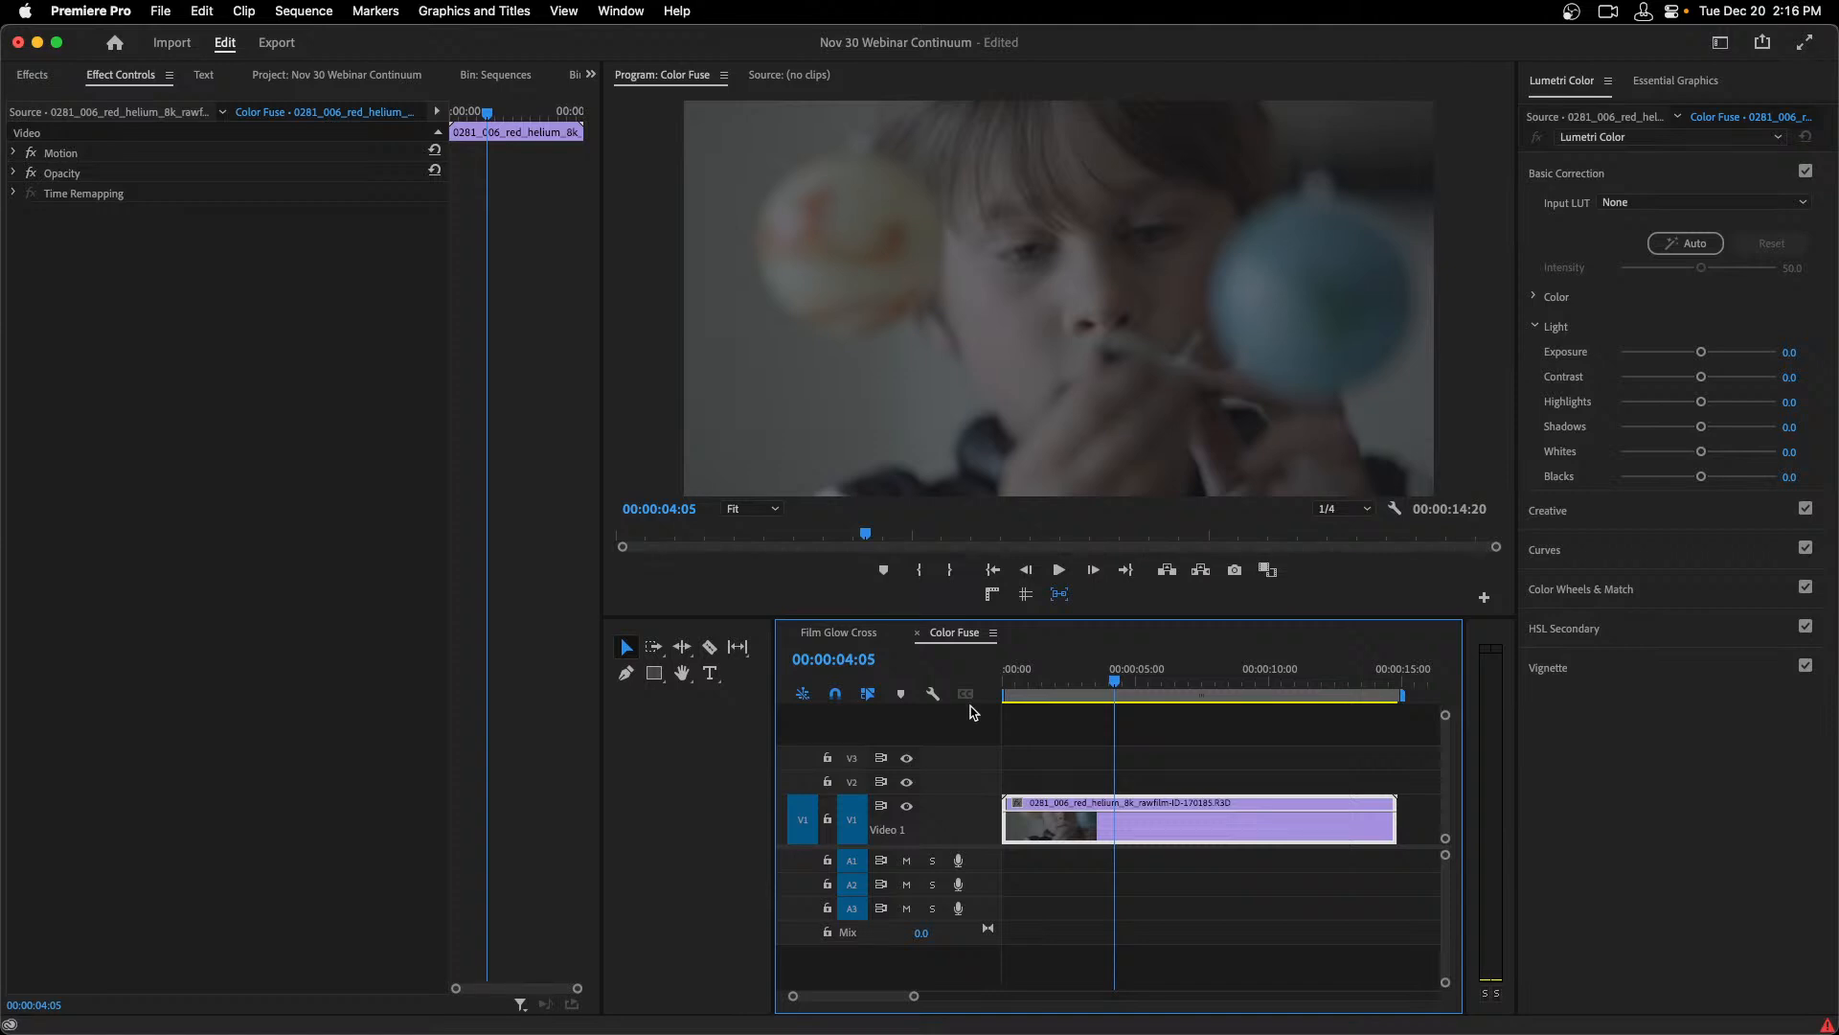
# Save the project, apply Lumetri's Auto correction to the clip, and compare it by turning Basic Correction off and on.
pyautogui.press('super+s')
pyautogui.click(1686, 245)
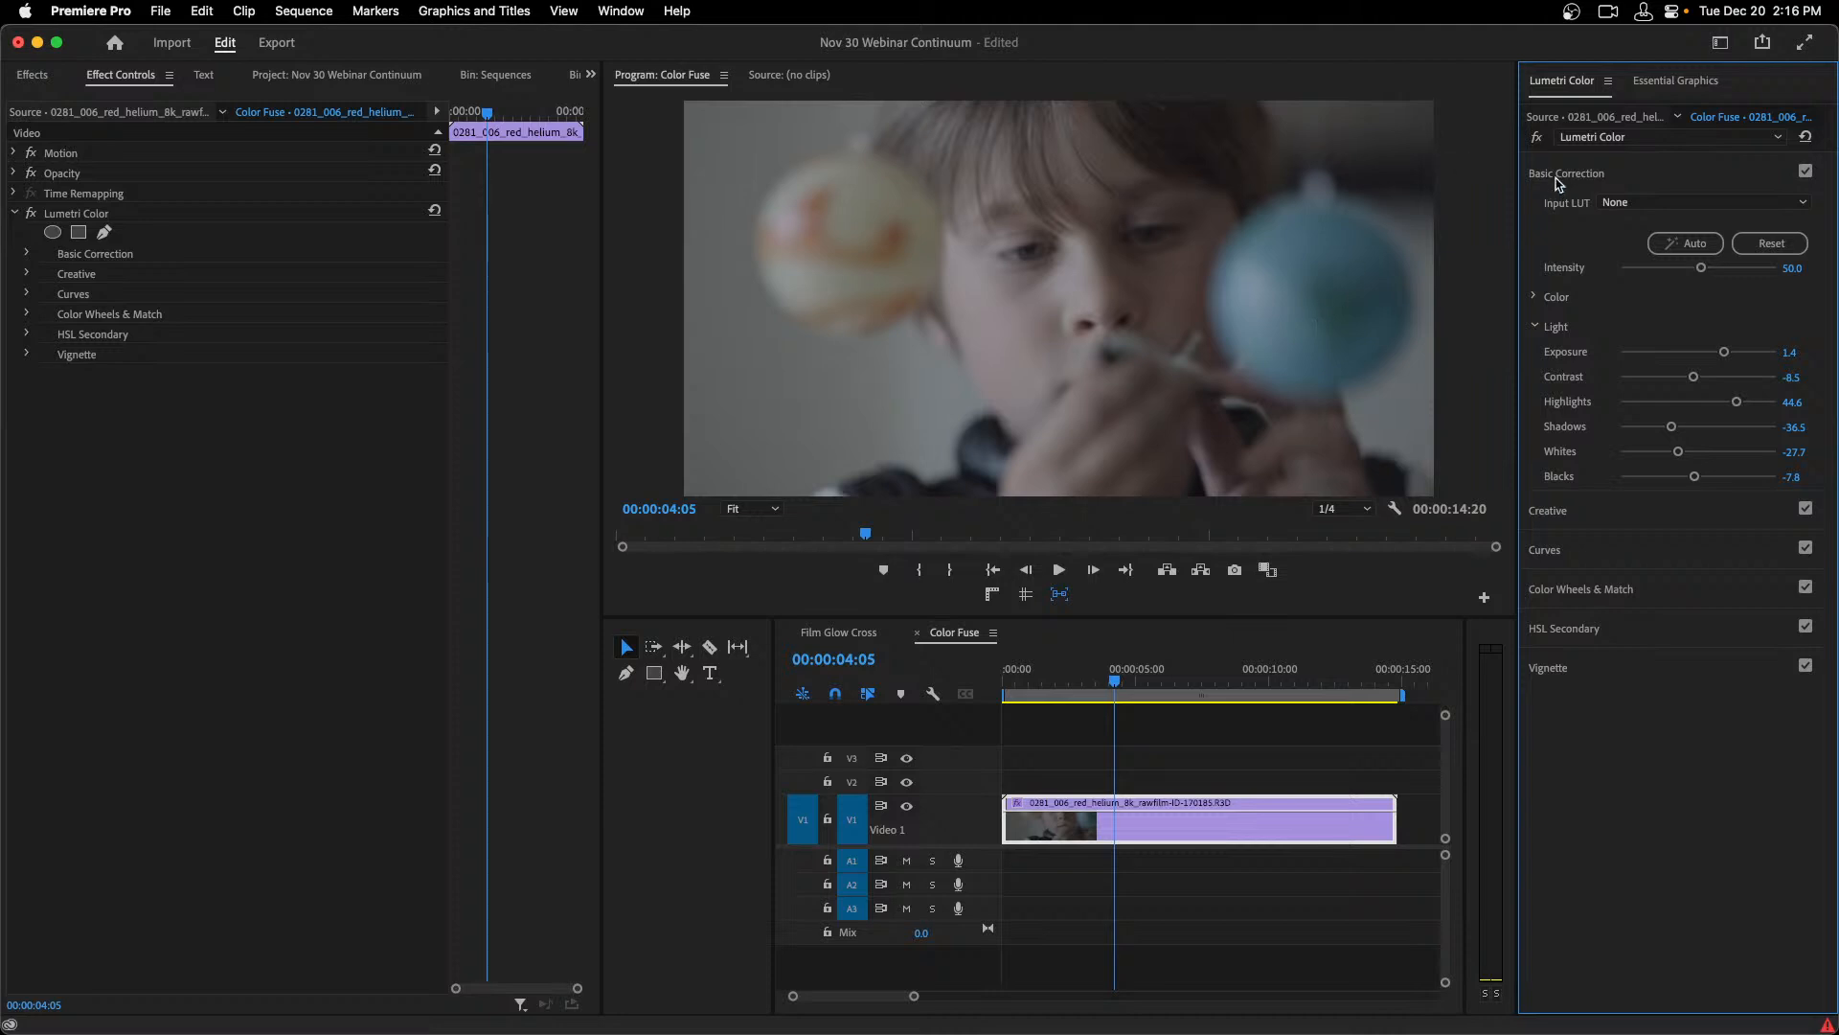
pyautogui.click(1807, 172)
pyautogui.click(1807, 172)
pyautogui.click(1807, 173)
pyautogui.click(1807, 172)
# Search the effects for "s_color" and apply S_ColorFuse to the clip on V1 in the Color Fuse sequence.
pyautogui.click(26, 77)
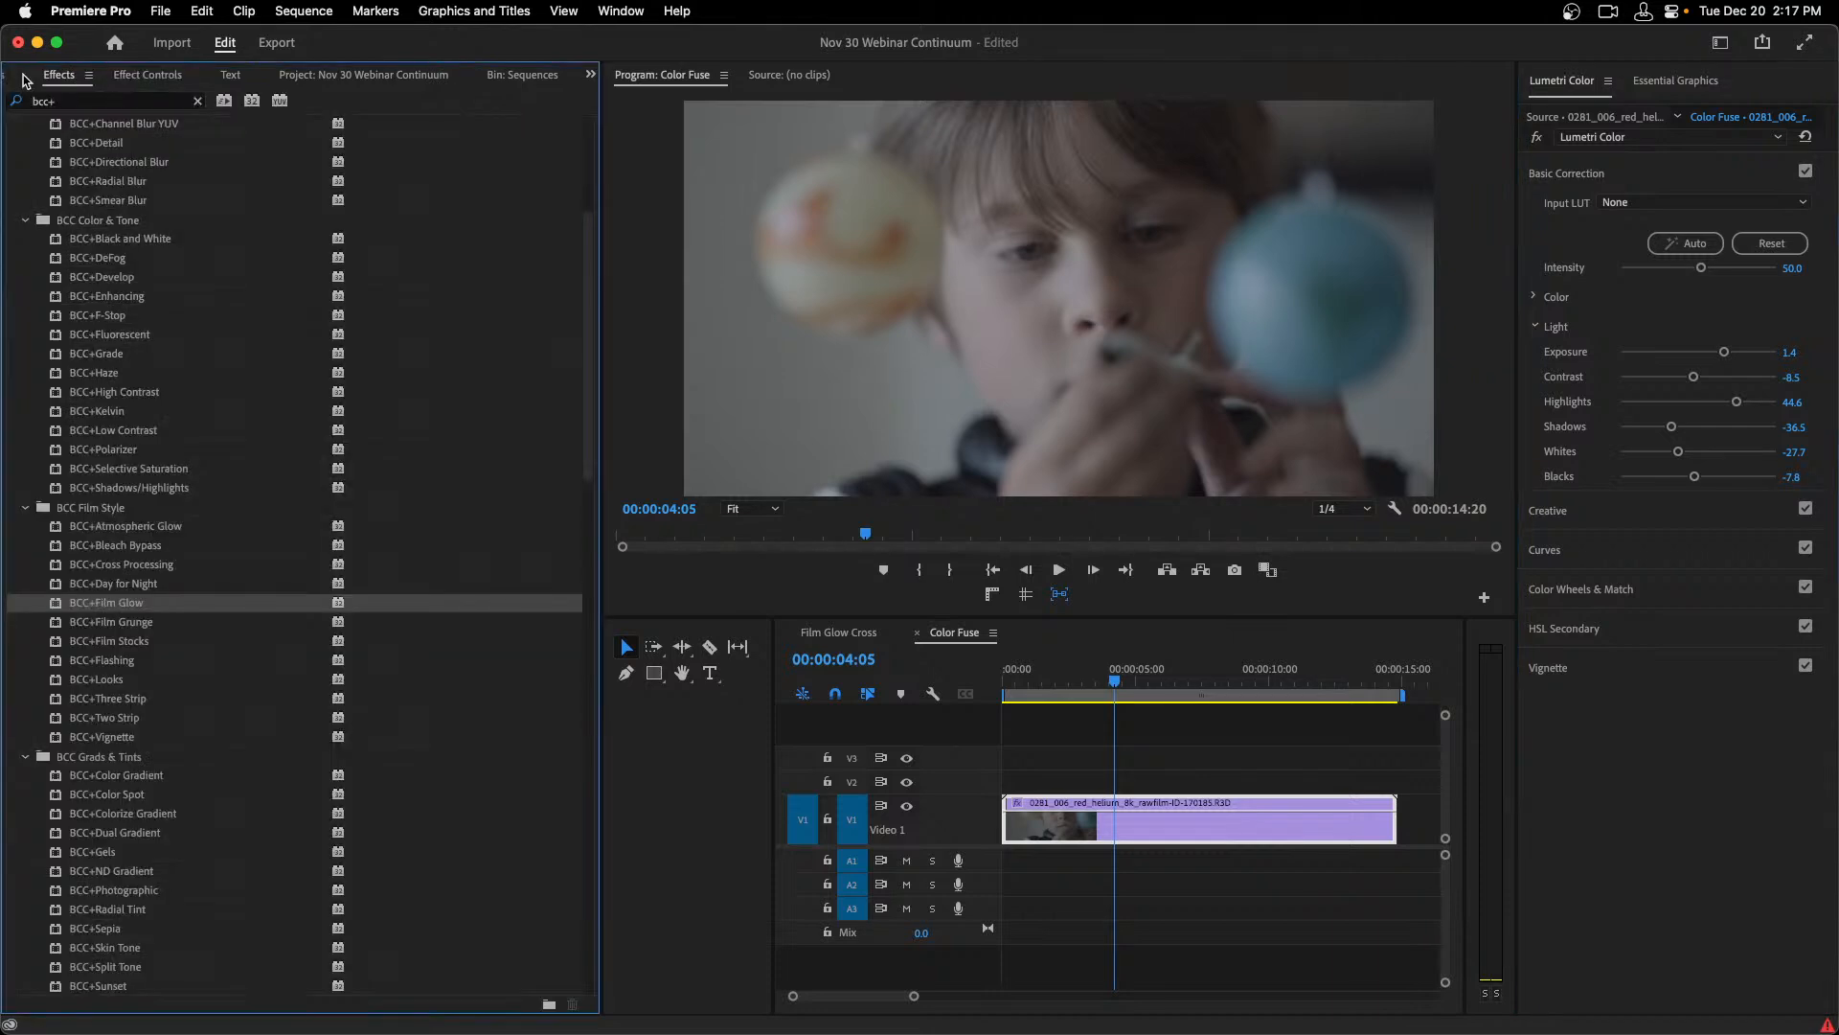
pyautogui.click(67, 101)
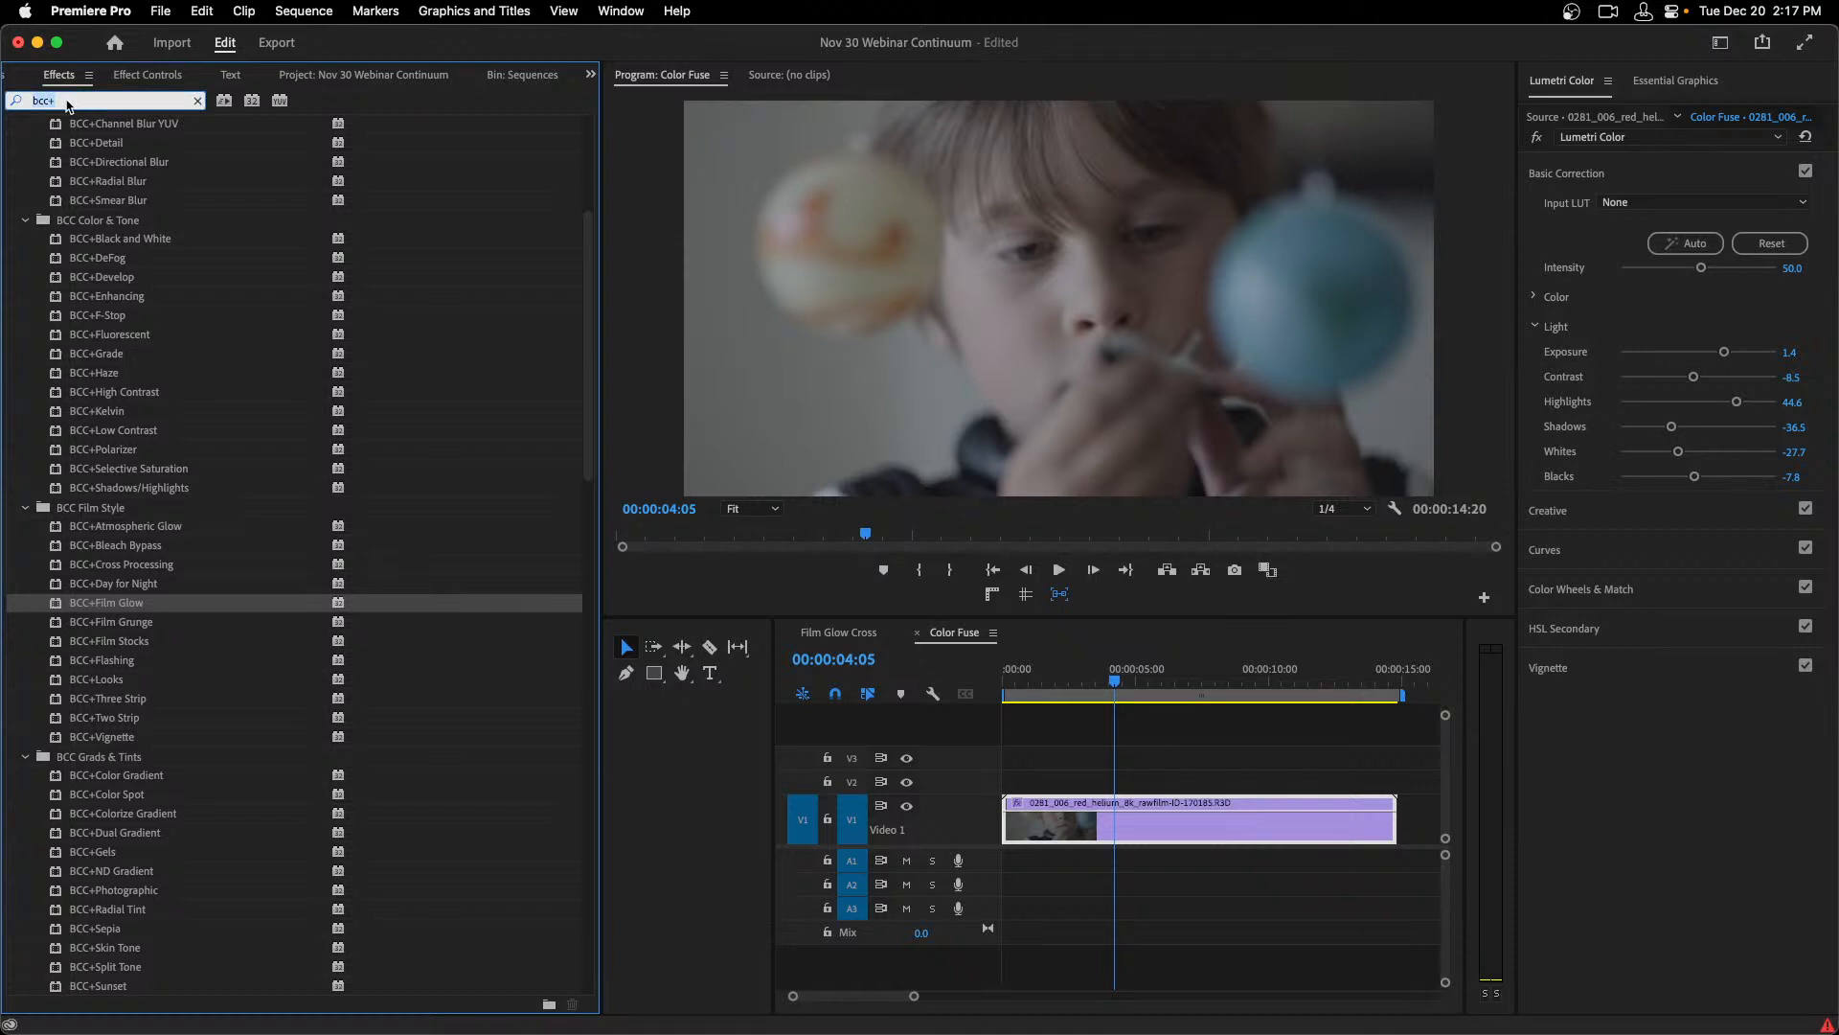
pyautogui.write('s')
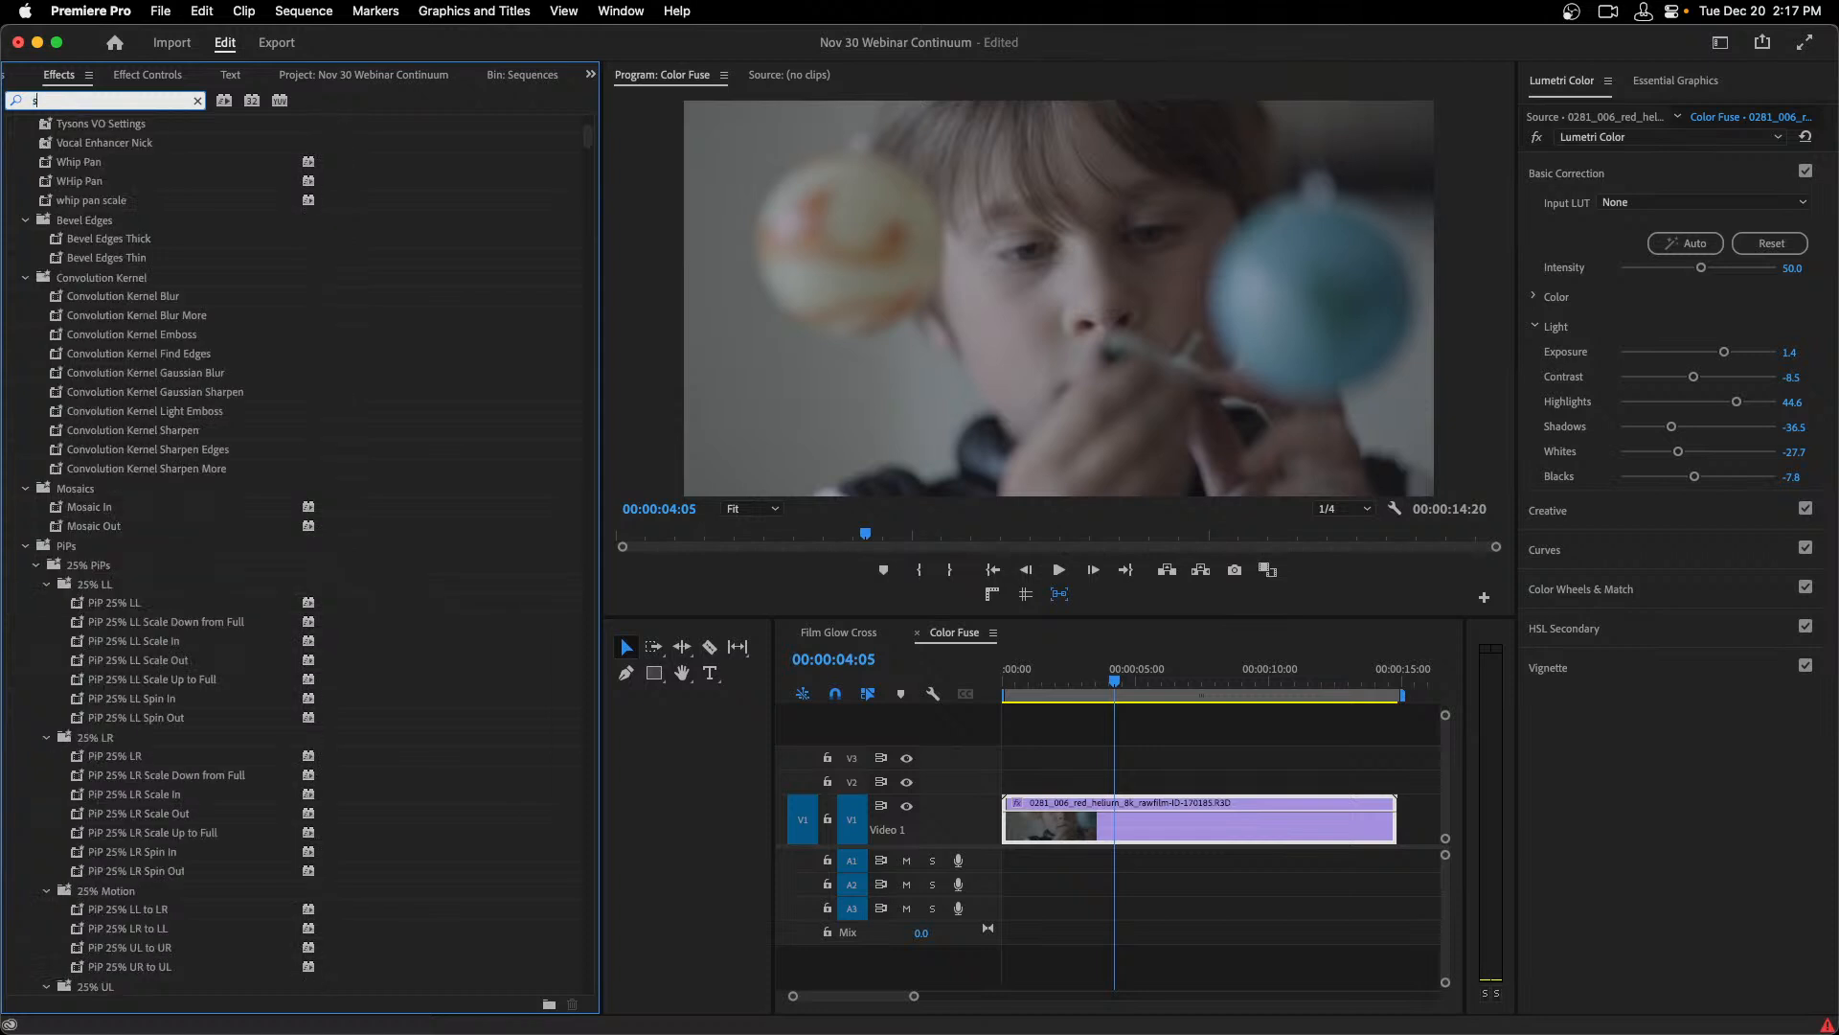
pyautogui.write('_color')
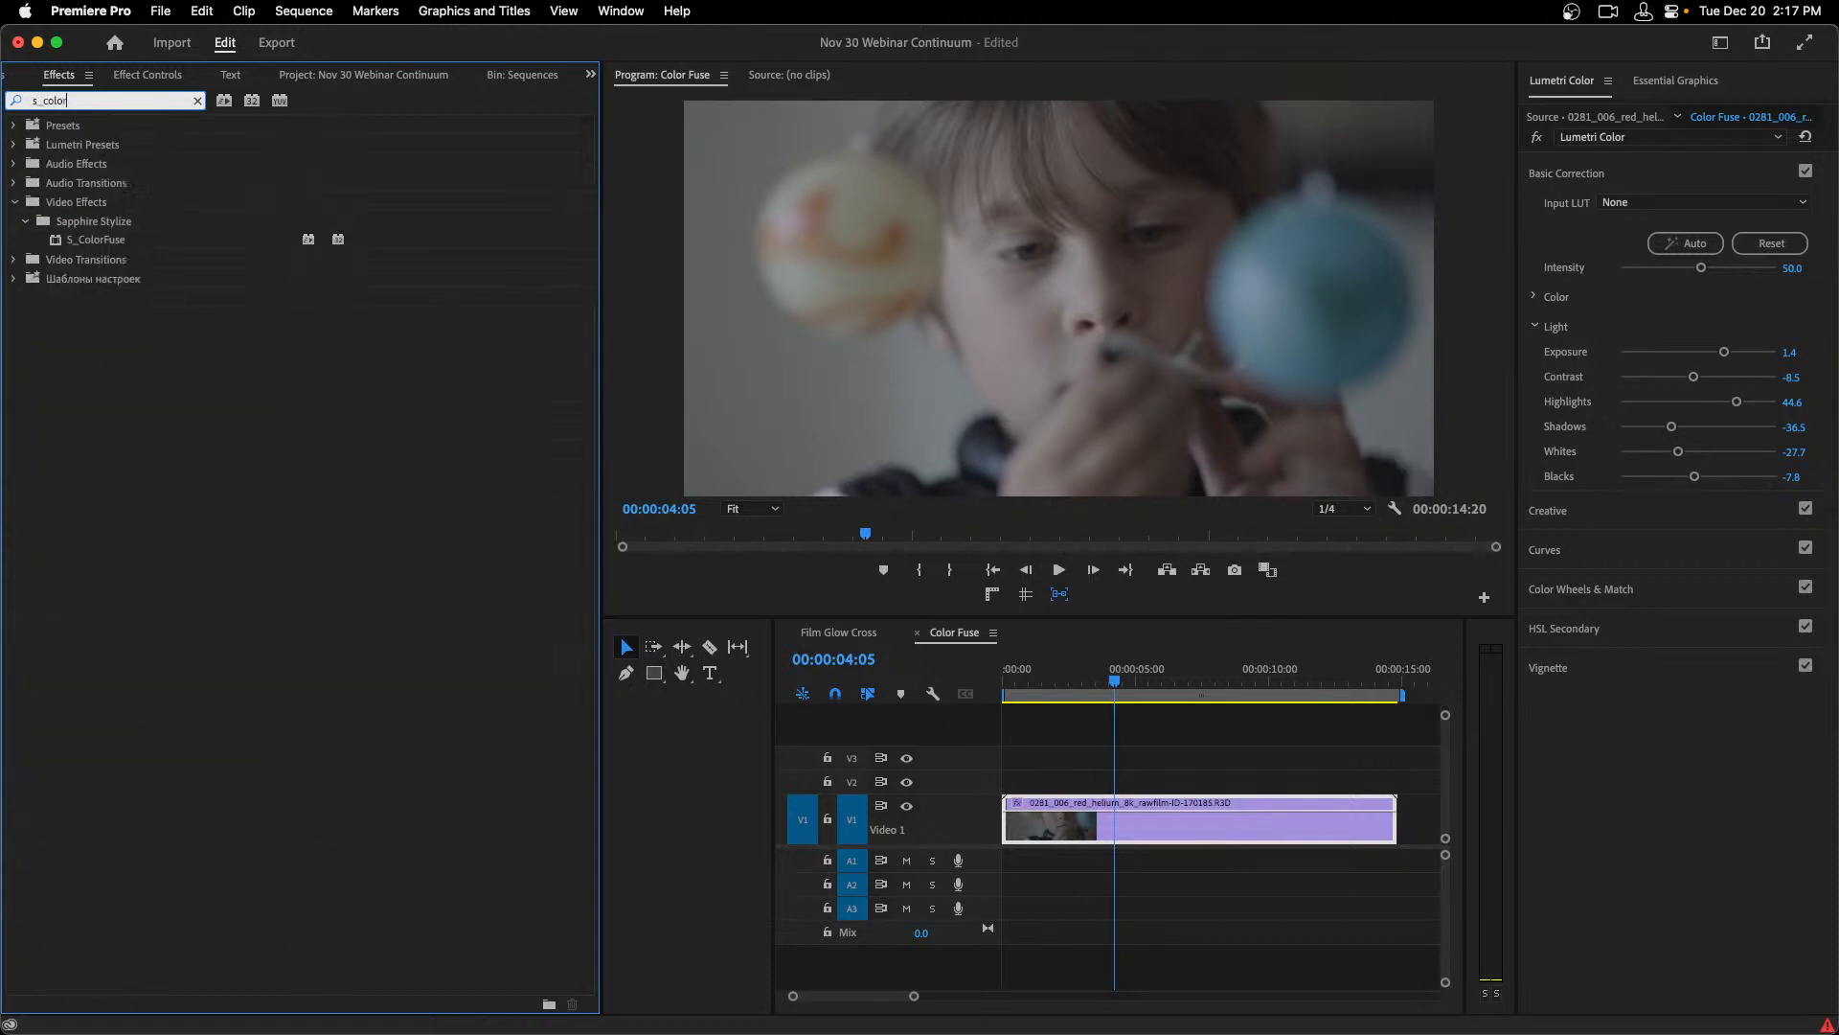
pyautogui.click(93, 246)
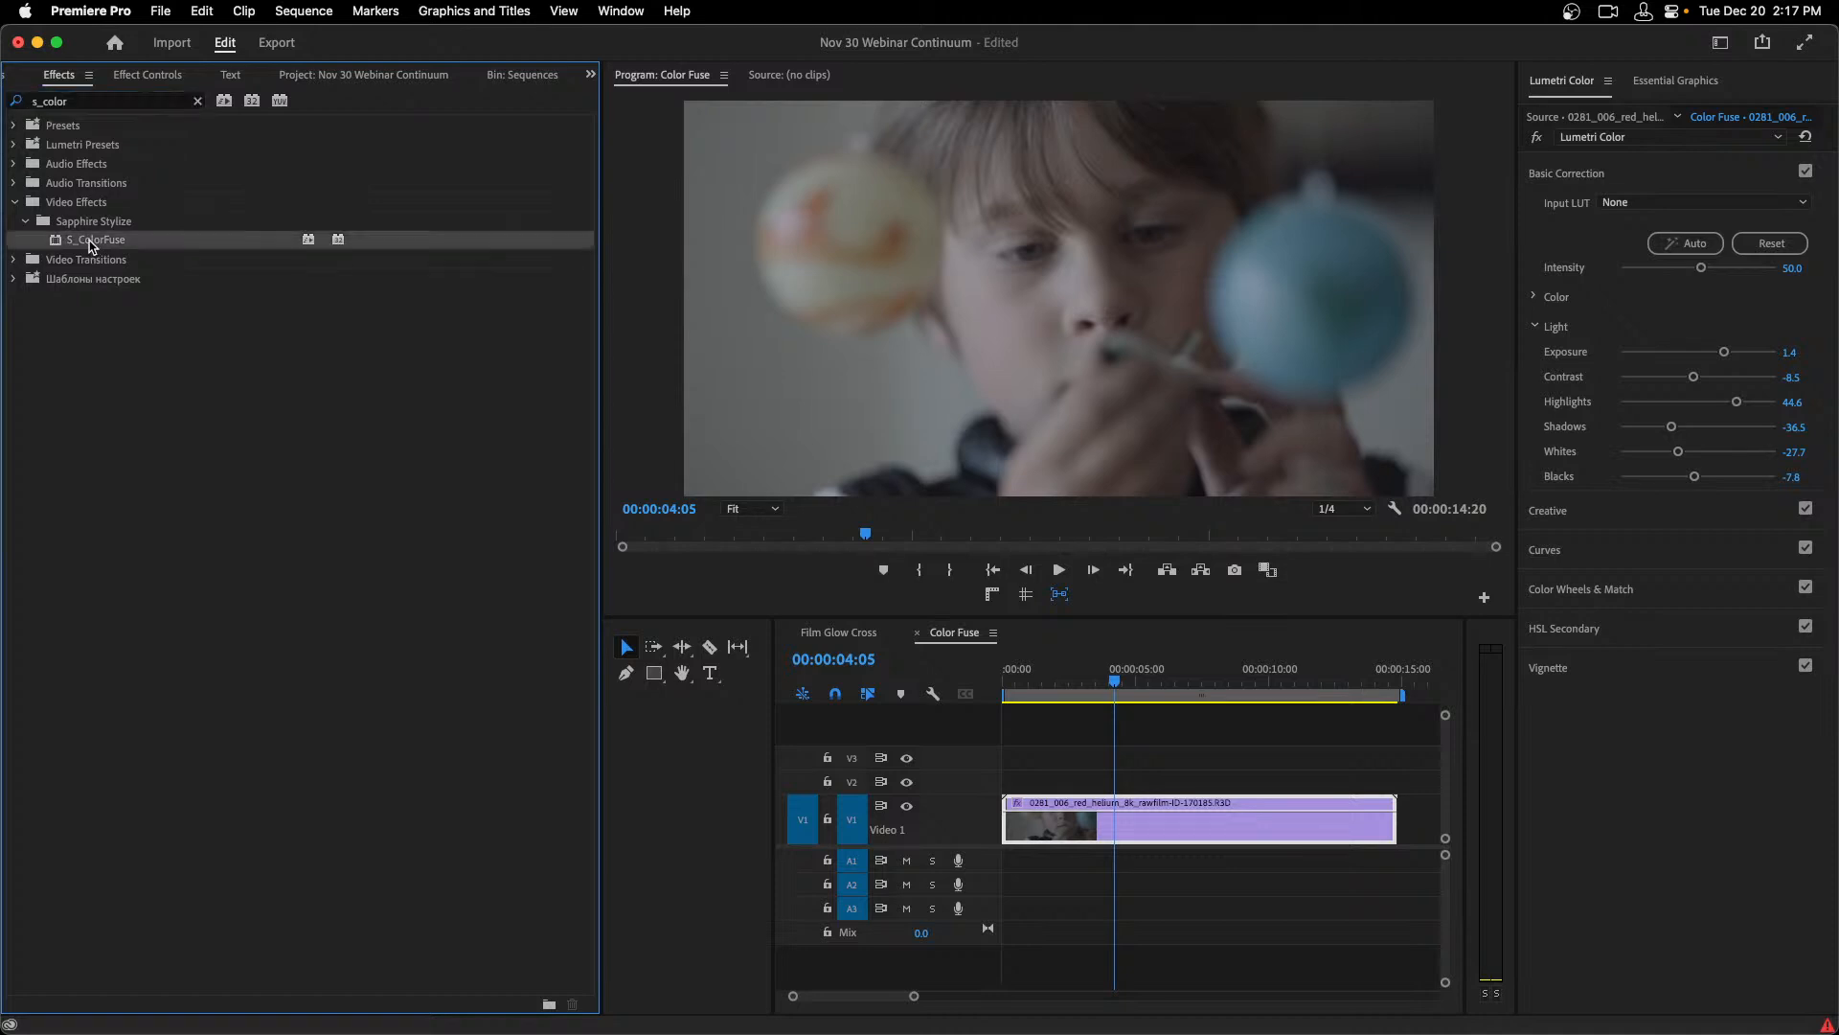
pyautogui.moveTo(93, 246); pyautogui.dragTo(1112, 814)
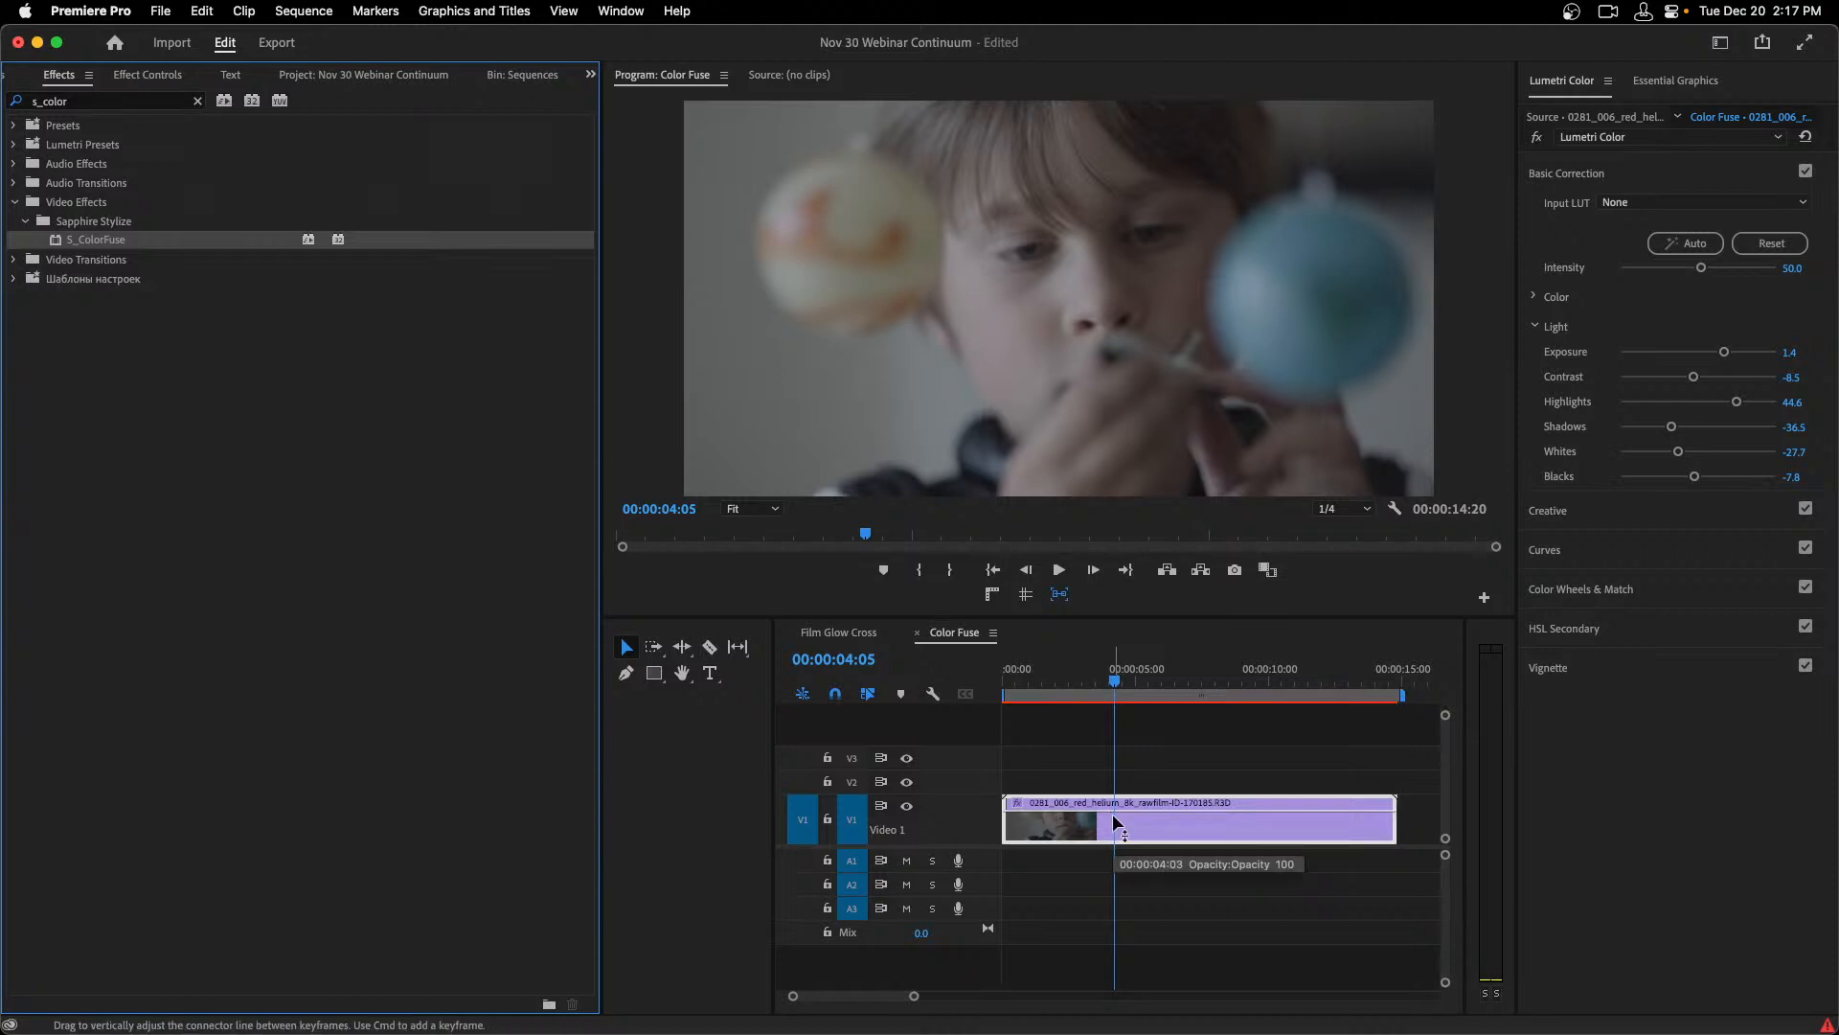
# Compare the clip with Lumetri Color and S_ColorFuse each turned off and on, collapsing Lumetri Color's settings.
pyautogui.click(172, 84)
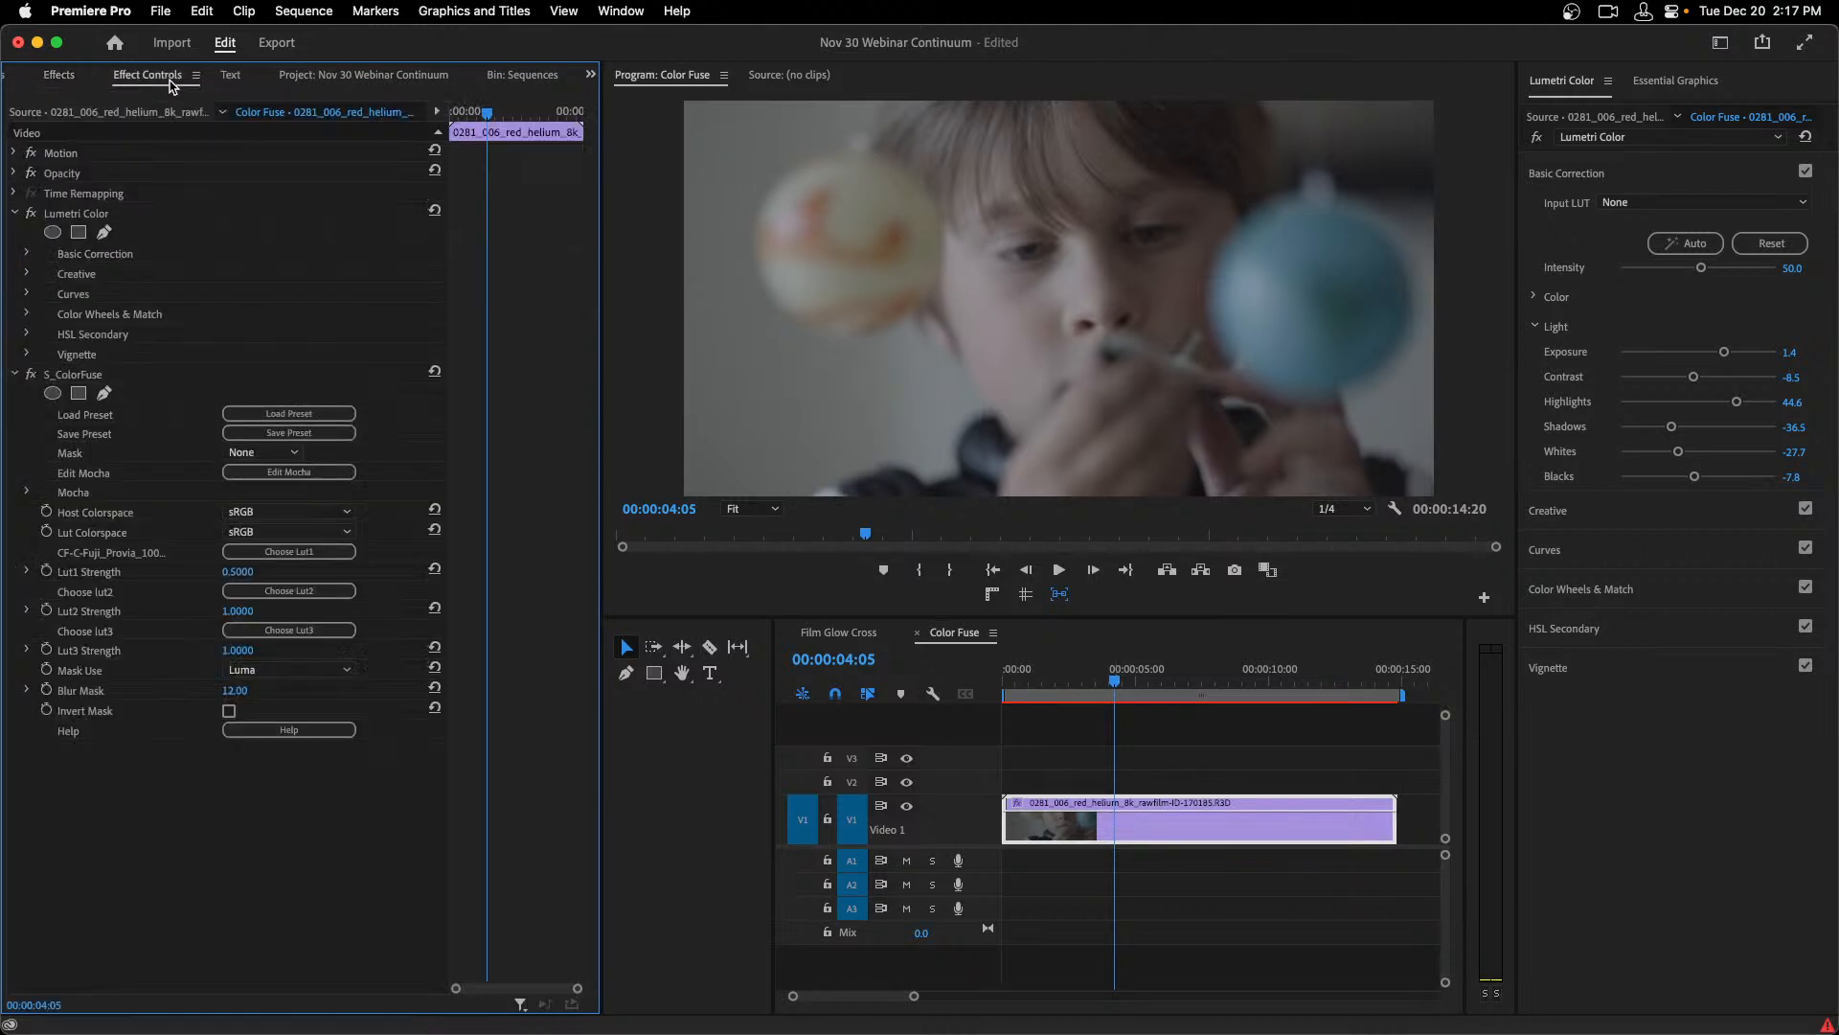
pyautogui.click(30, 213)
pyautogui.click(31, 213)
pyautogui.click(31, 214)
pyautogui.click(30, 214)
pyautogui.click(12, 220)
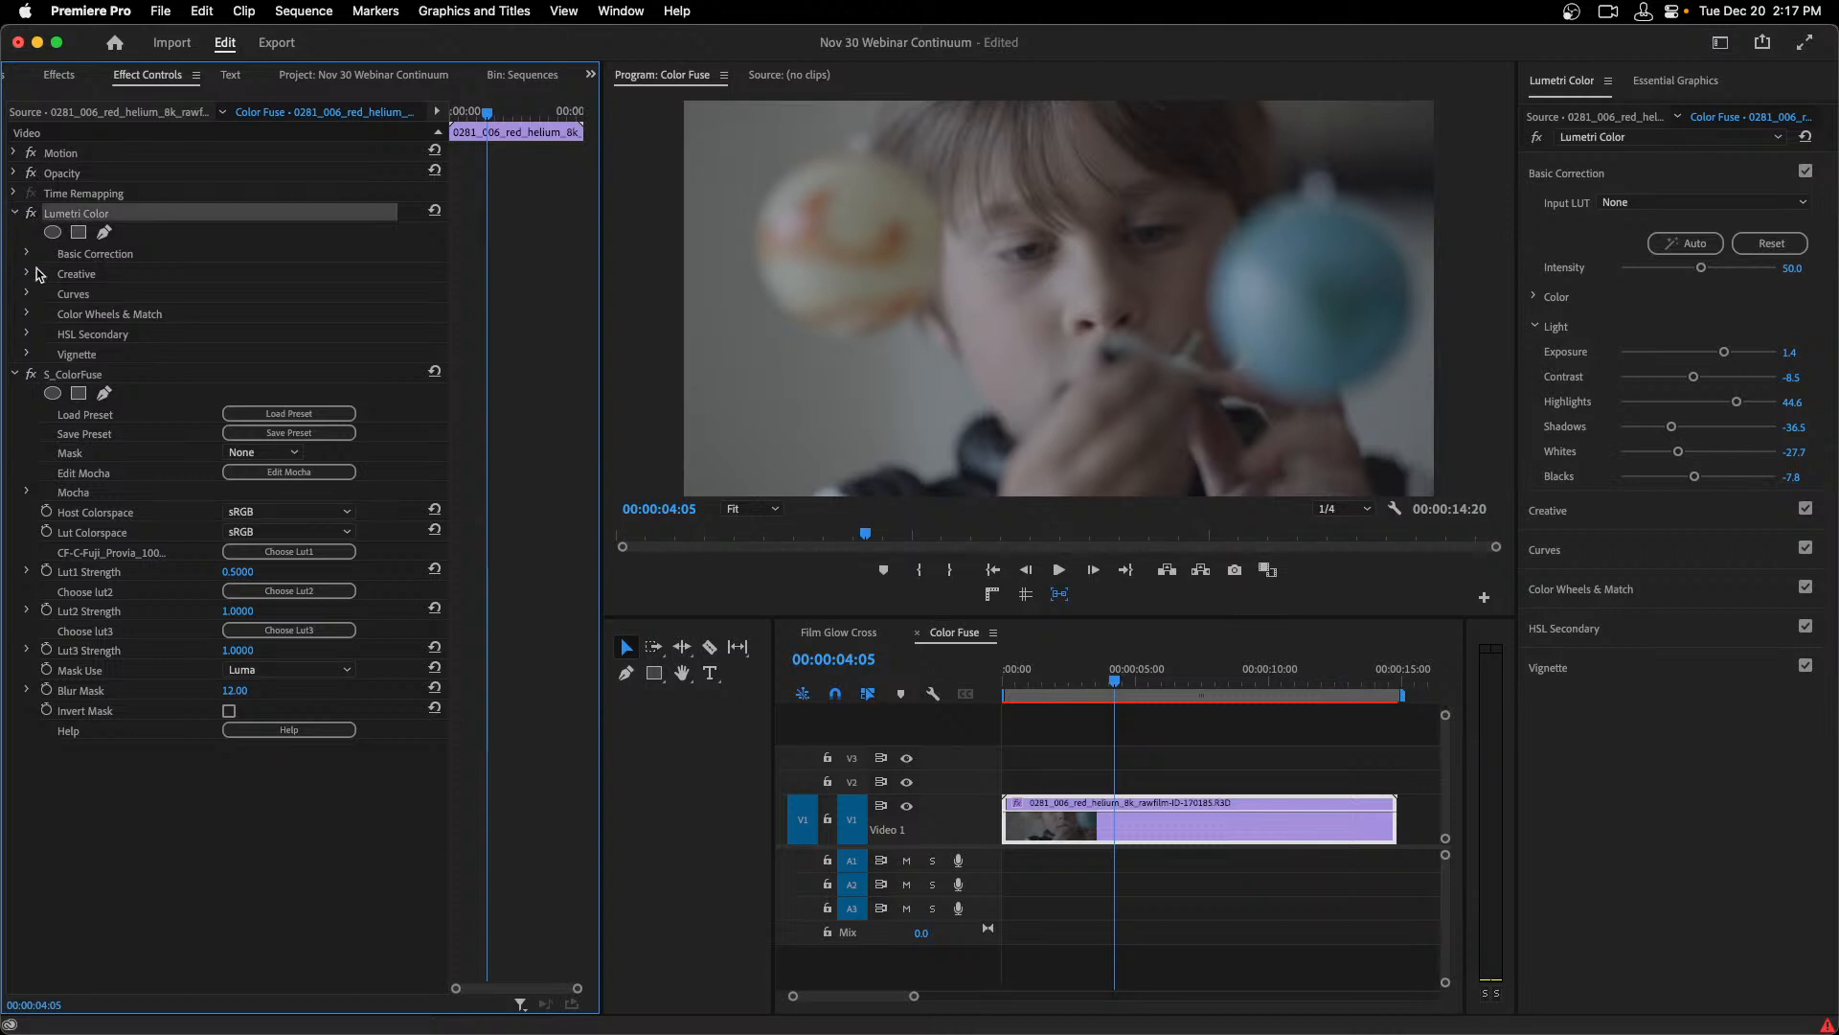
pyautogui.click(15, 212)
pyautogui.click(79, 234)
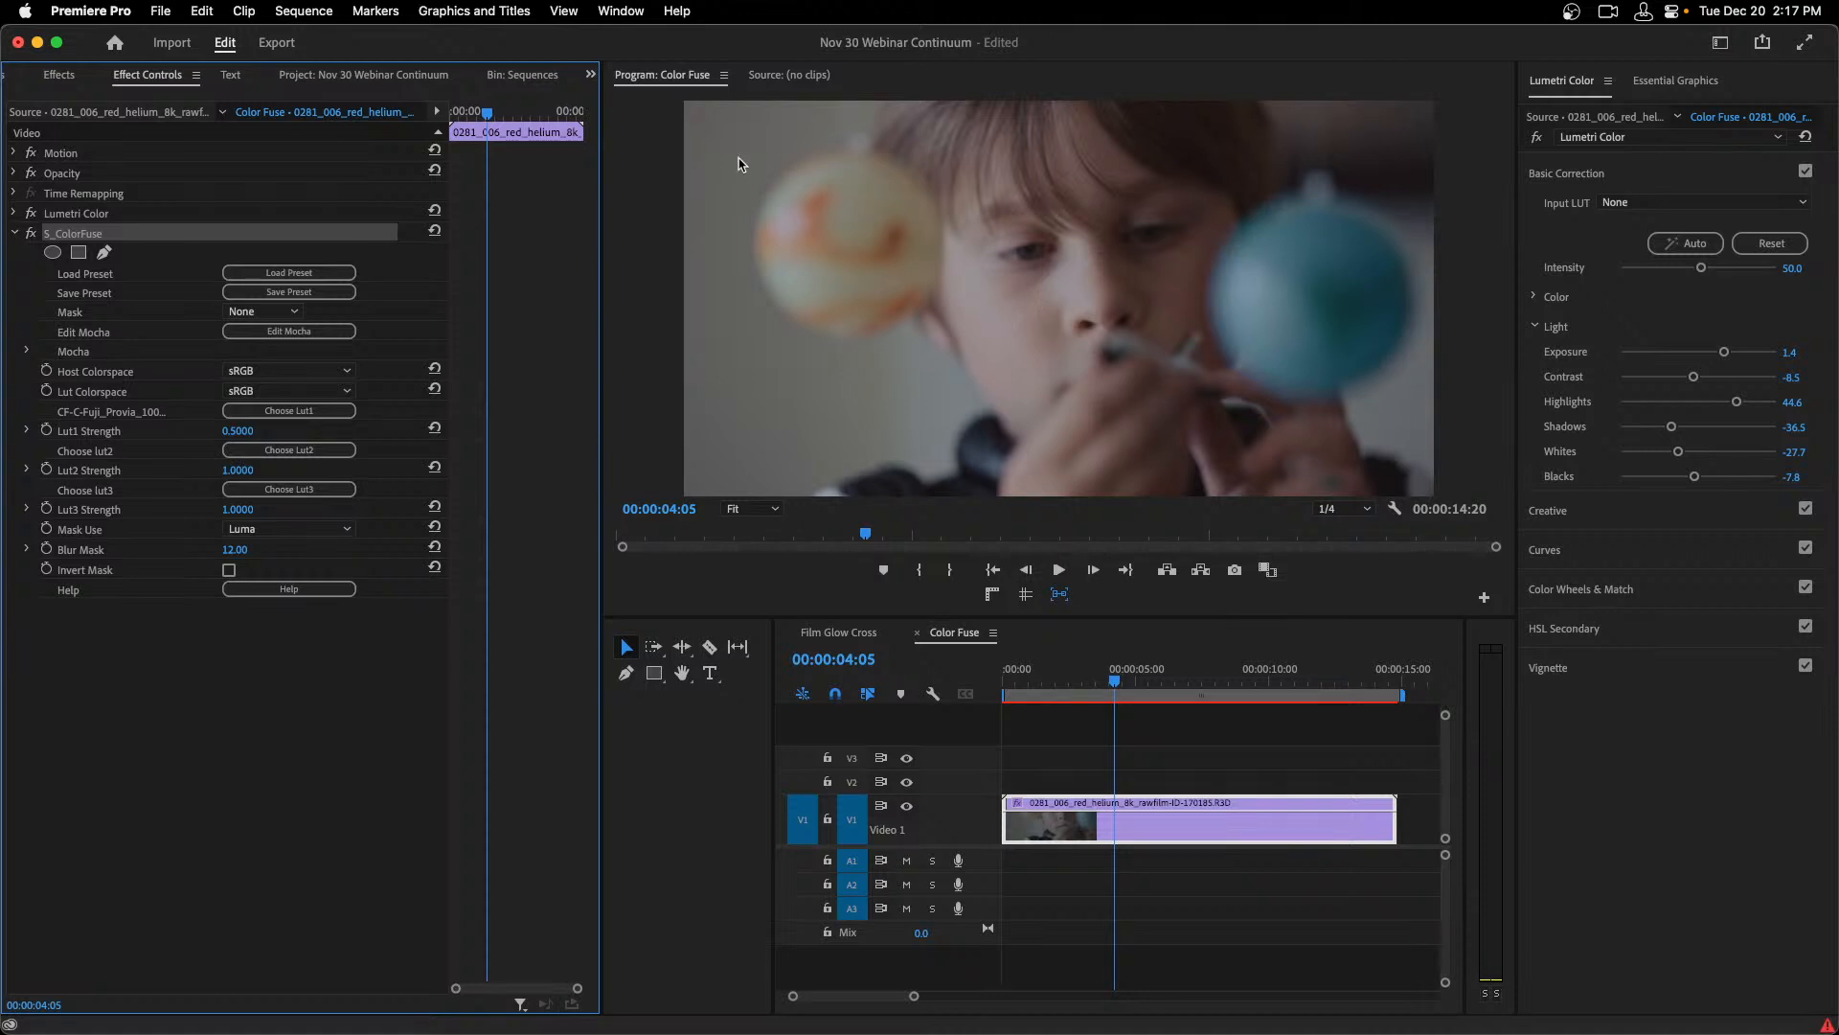
pyautogui.click(32, 234)
pyautogui.click(32, 233)
# Open S_ColorFuse's preset browser and look through the whole list of presets.
pyautogui.click(277, 274)
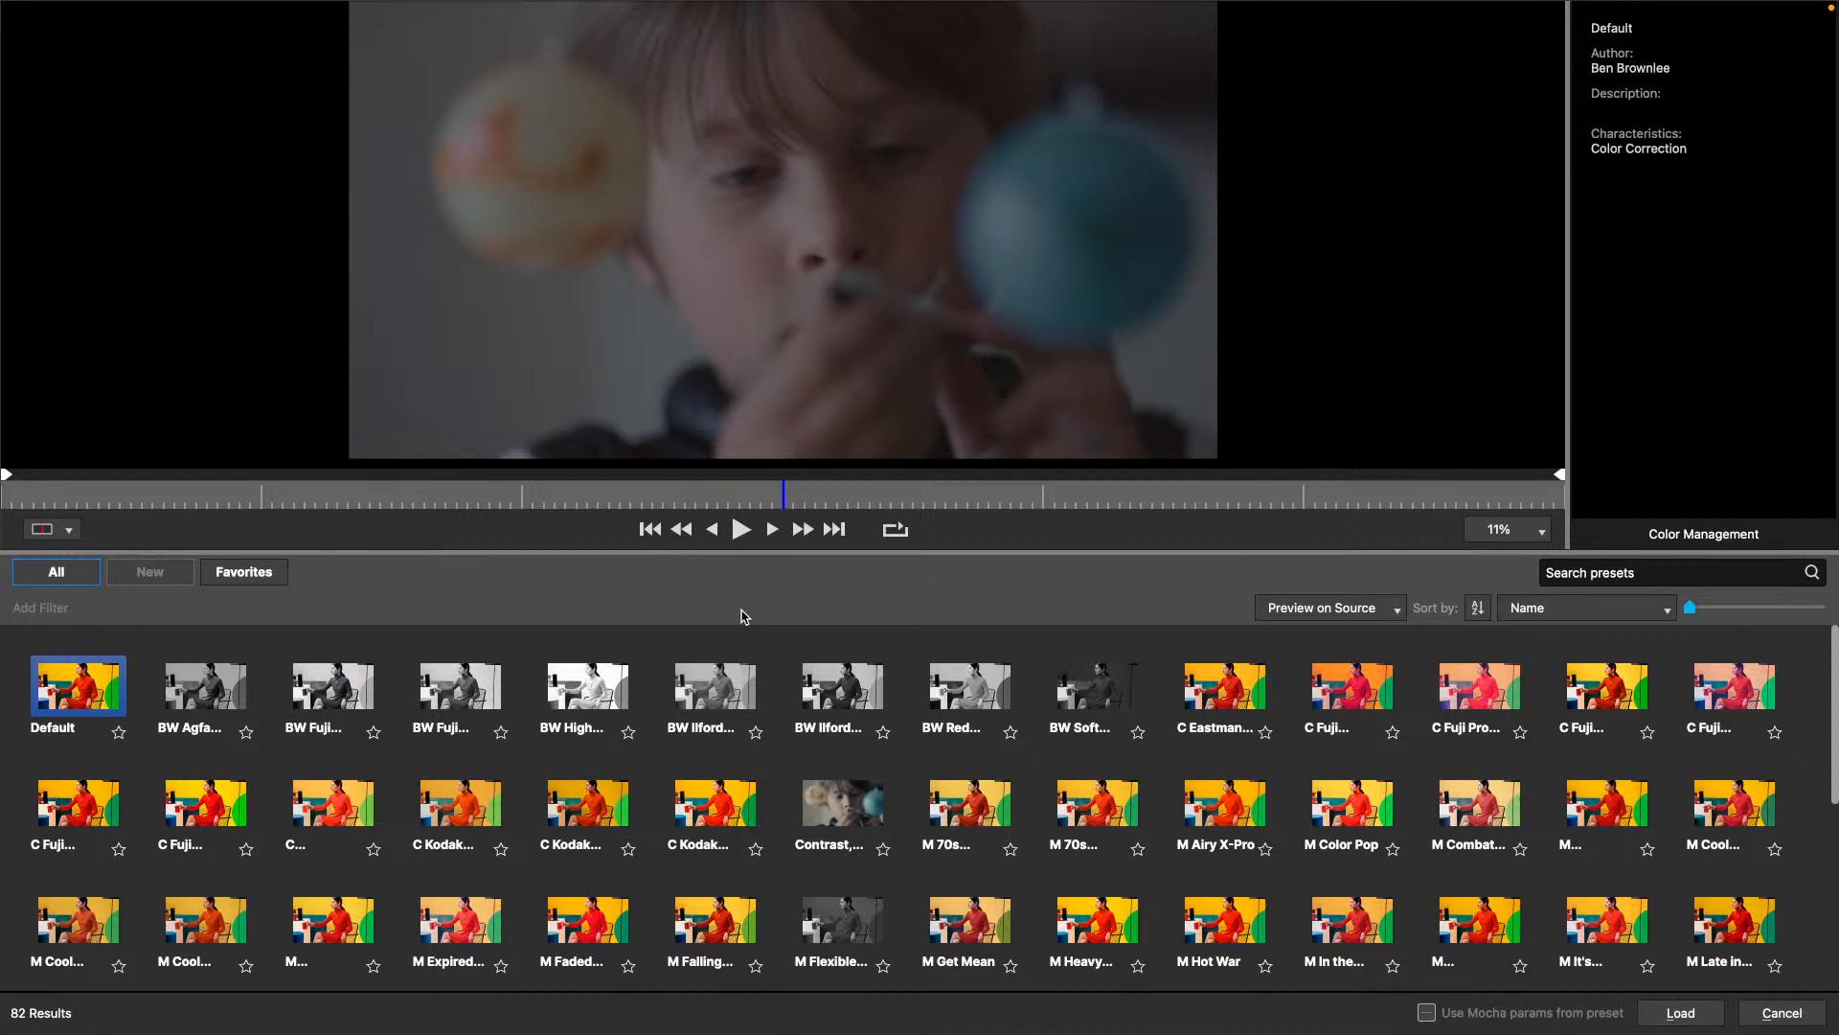
pyautogui.moveTo(725, 711)
pyautogui.moveTo(567, 850)
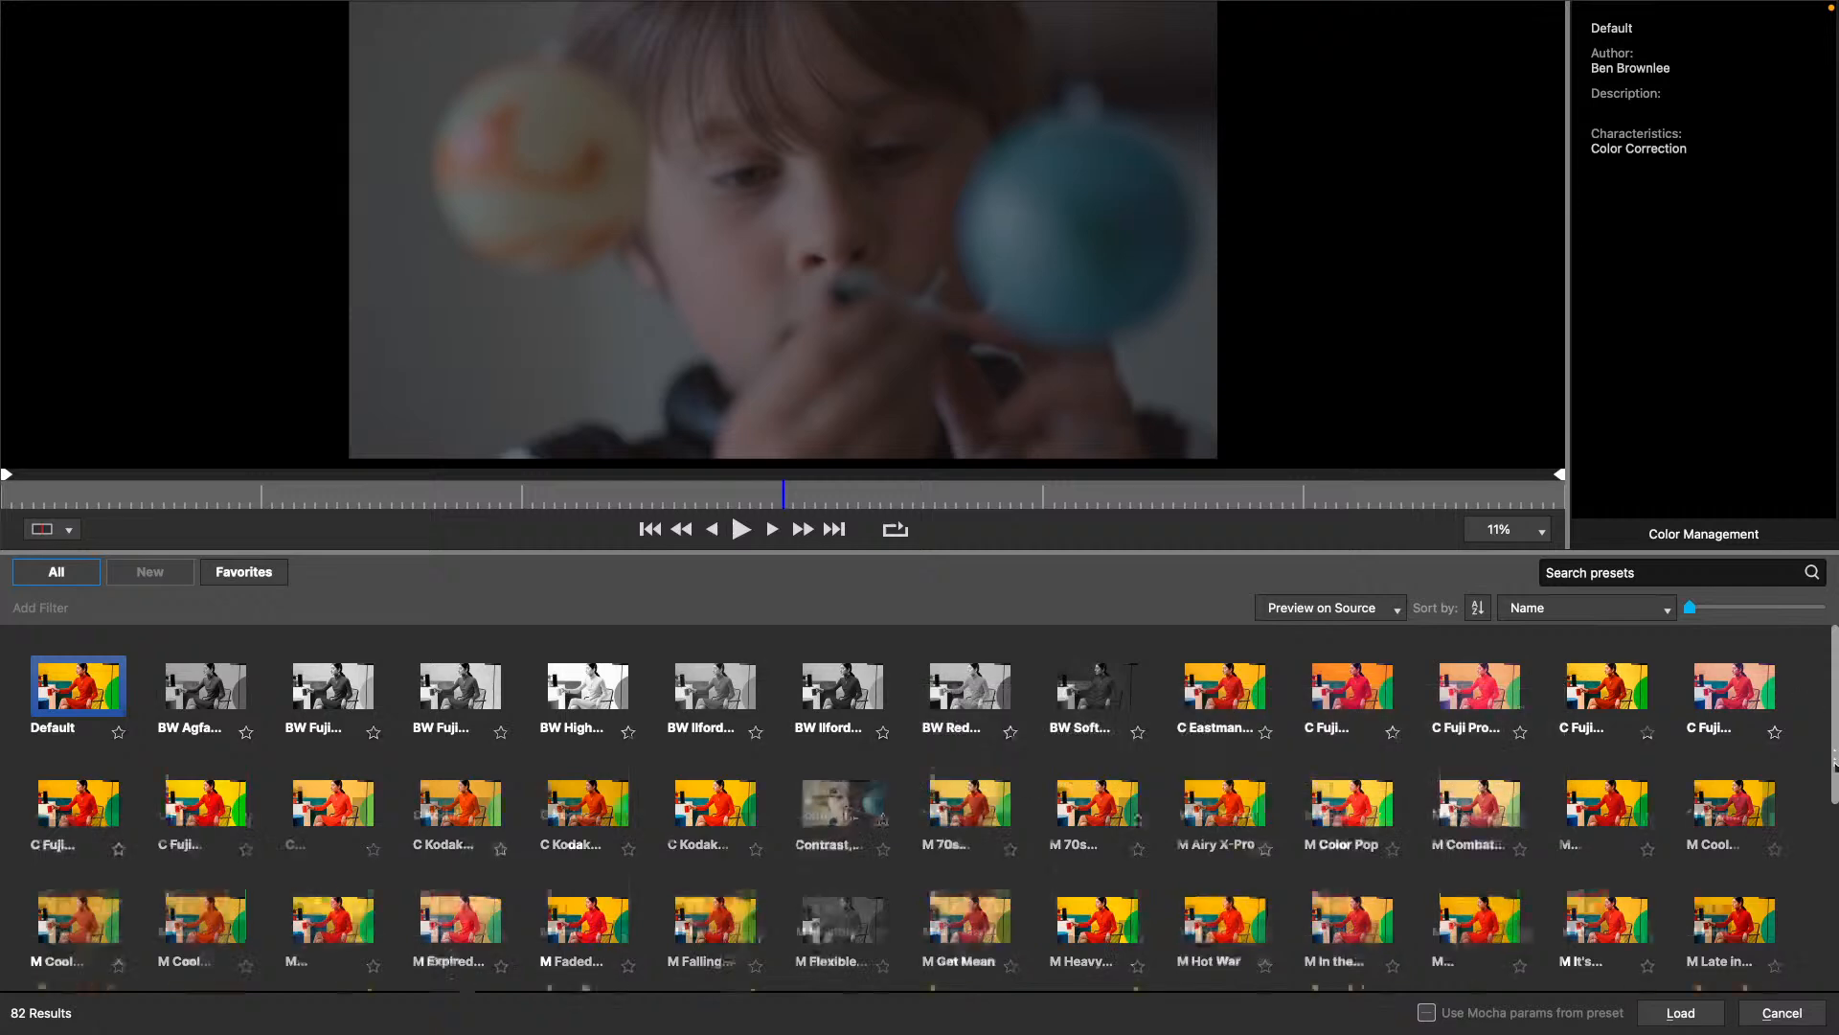
pyautogui.moveTo(1834, 766); pyautogui.dragTo(1832, 953)
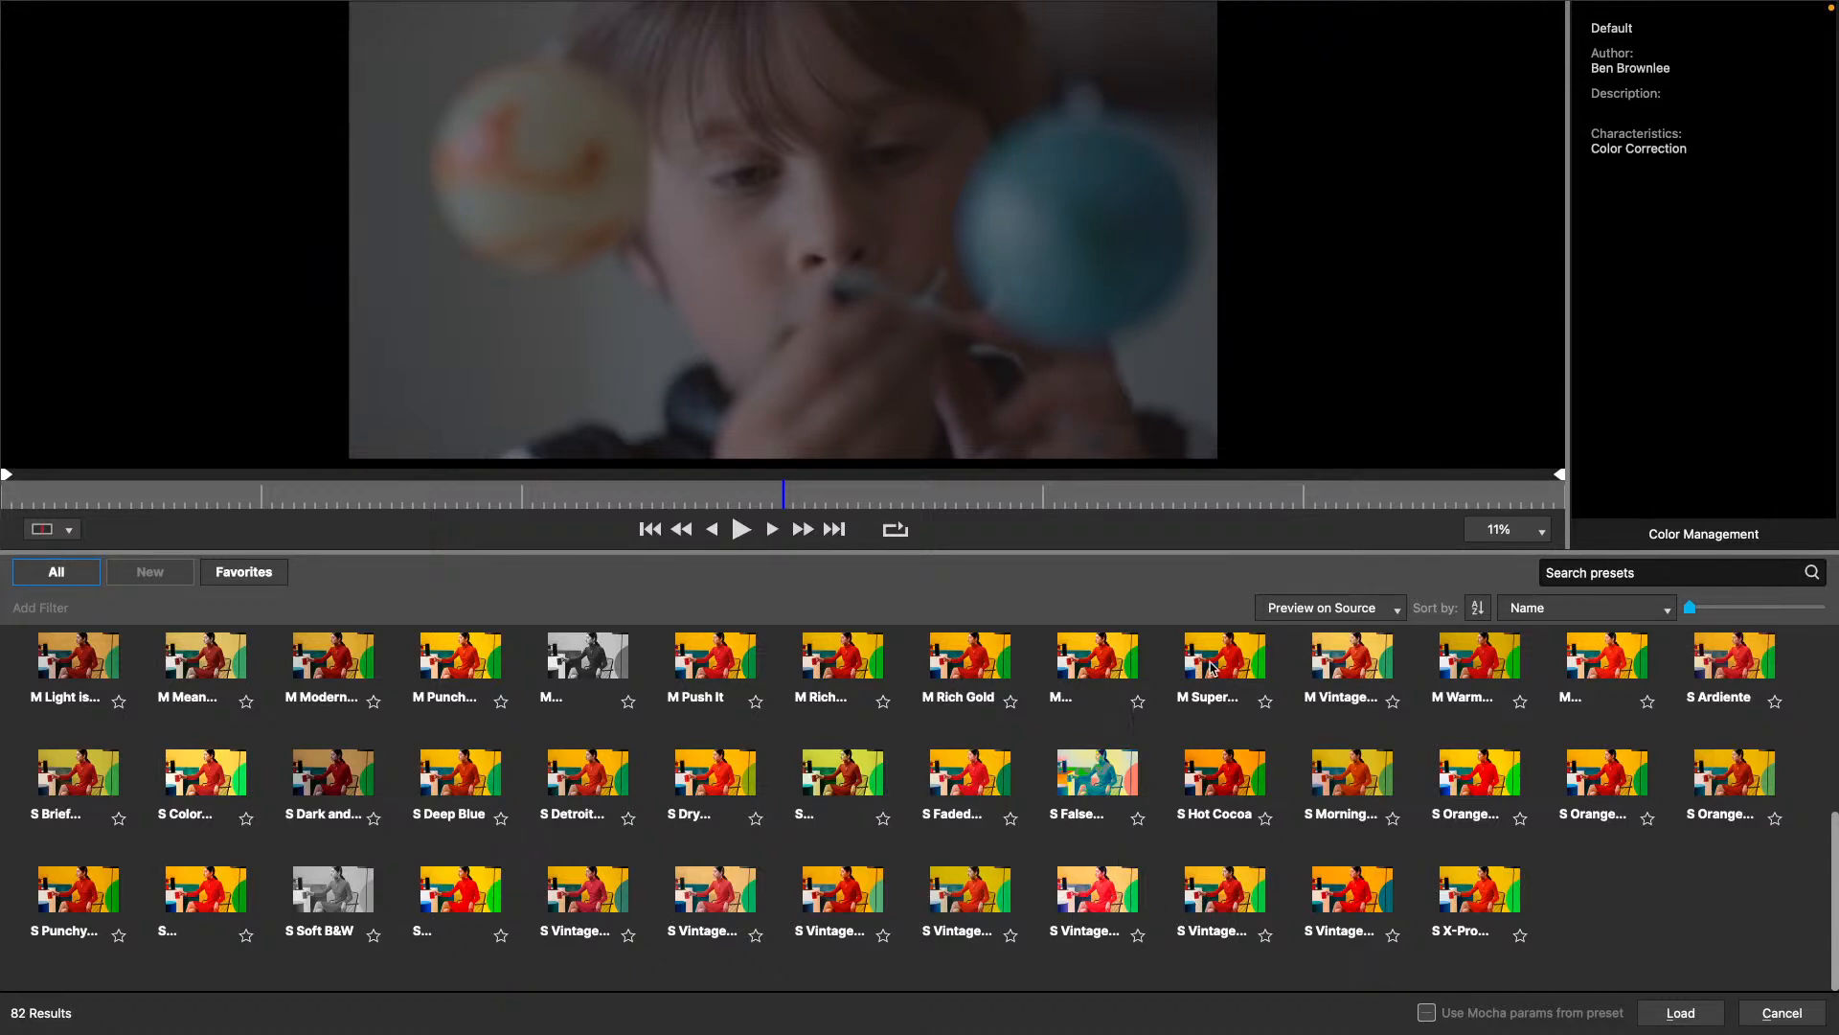
pyautogui.moveTo(1212, 668)
pyautogui.moveTo(1388, 671)
pyautogui.moveTo(1835, 889); pyautogui.dragTo(1834, 691)
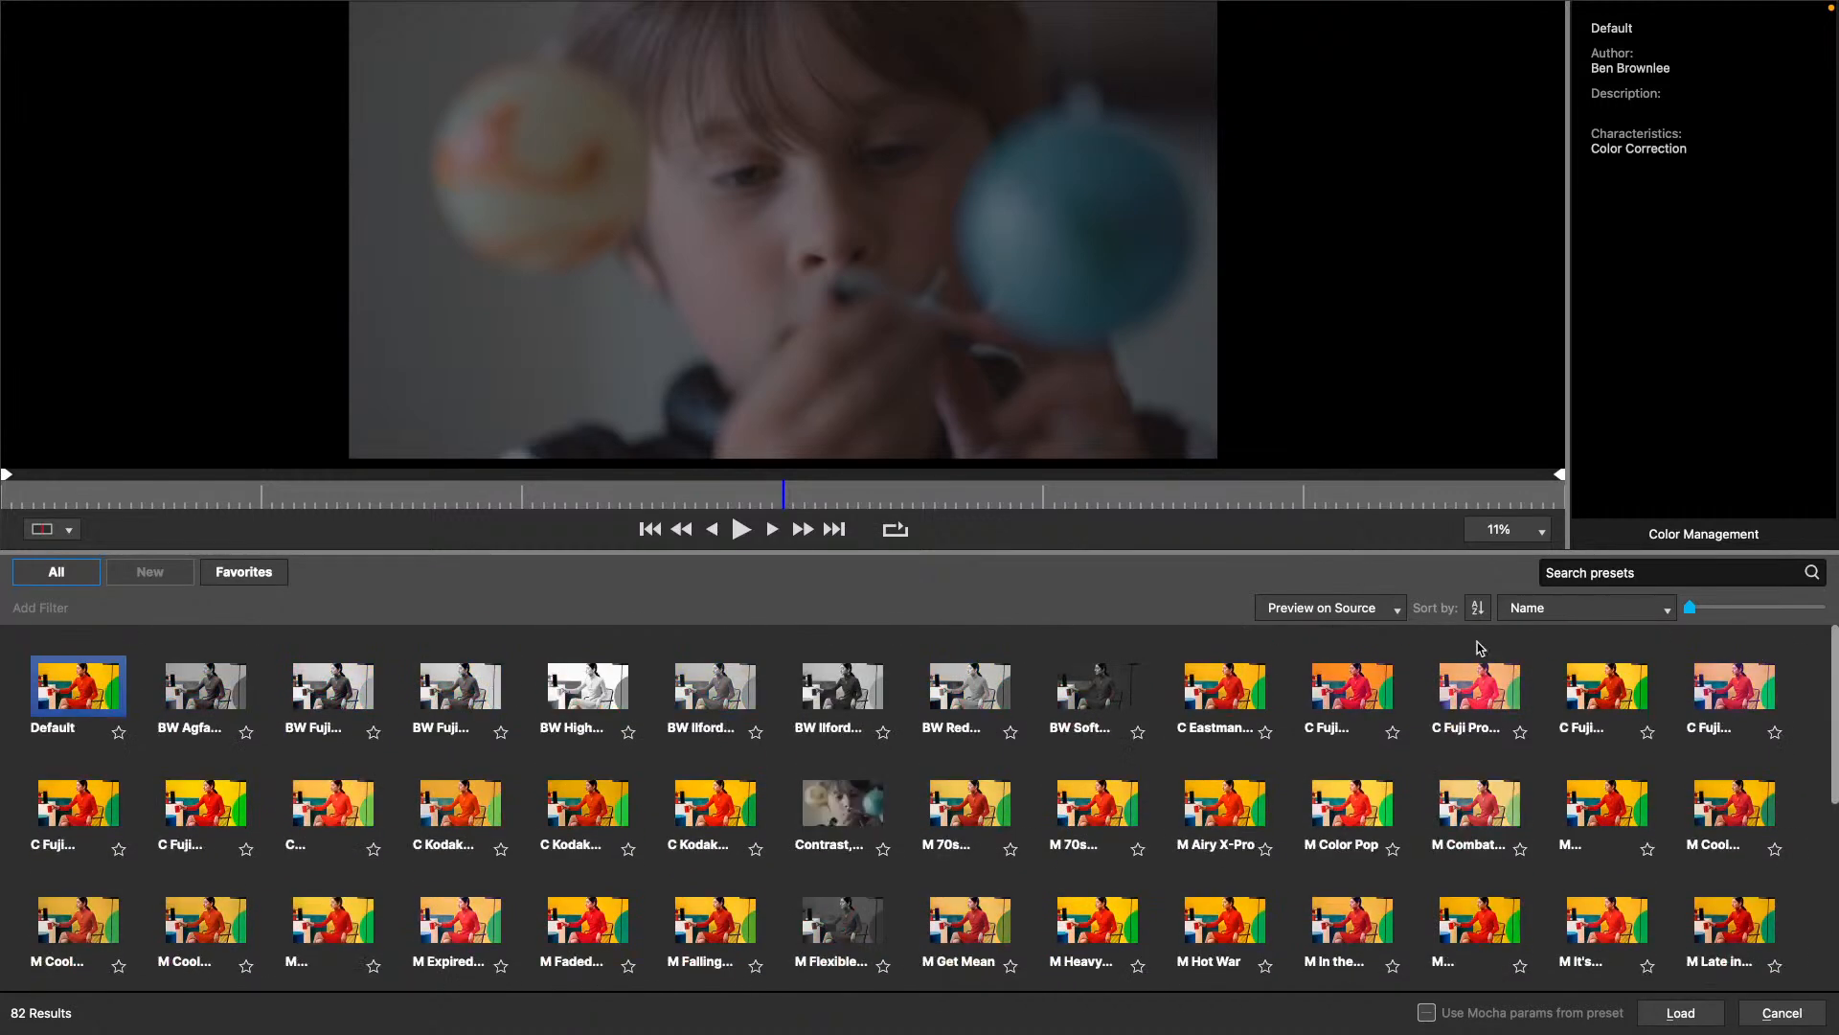
# Preview the BW Soft Contrast preset, and load the M Color Pop preset into S_ColorFuse.
pyautogui.click(1072, 700)
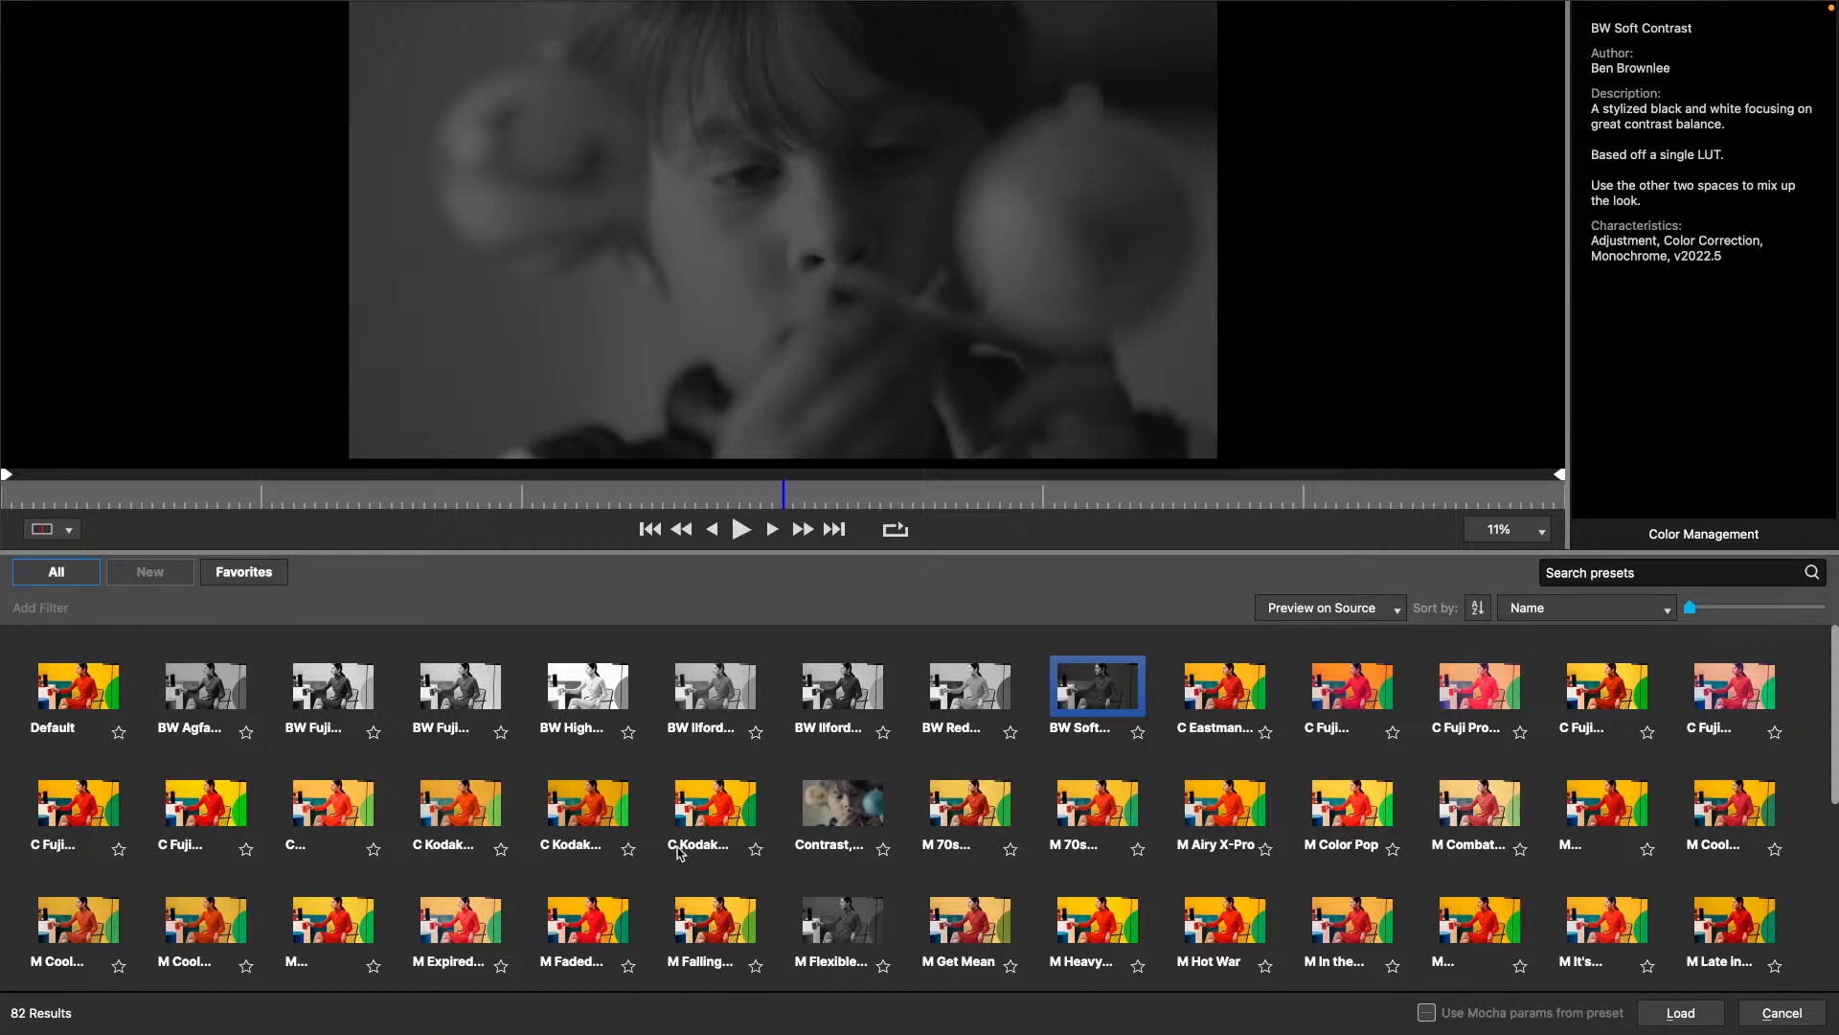
pyautogui.moveTo(703, 865)
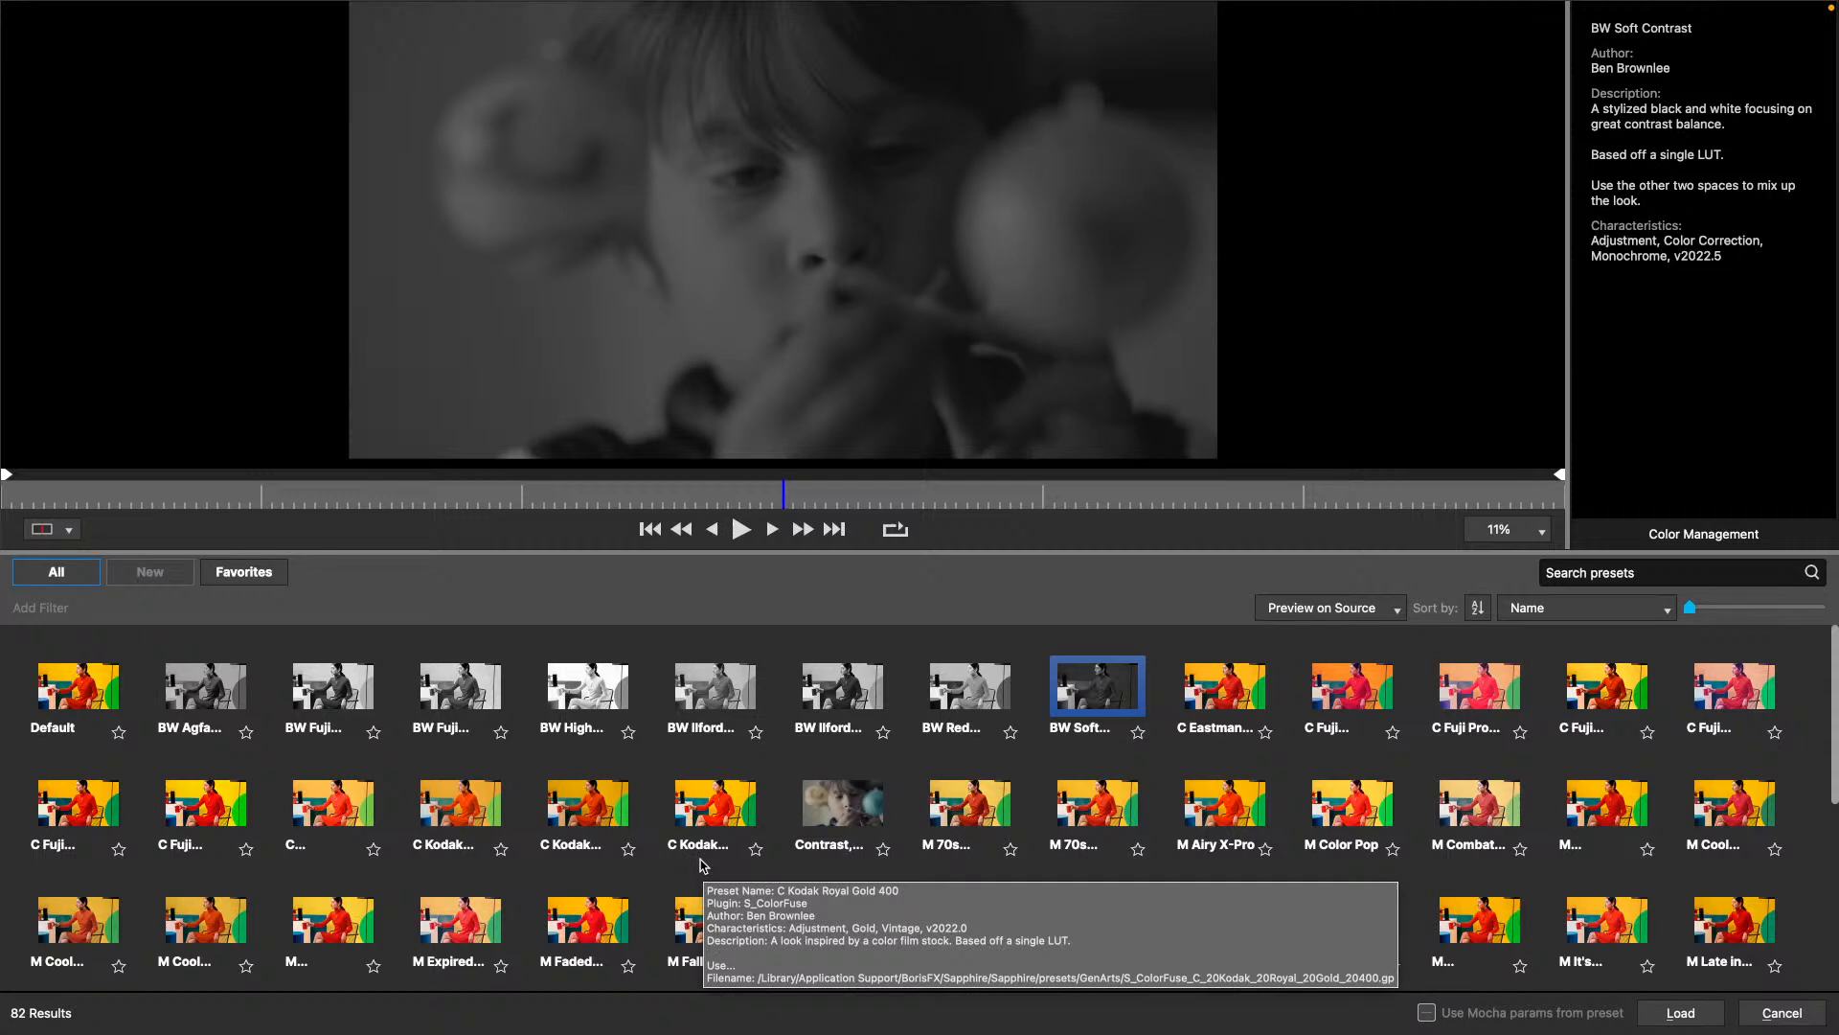
pyautogui.click(1349, 815)
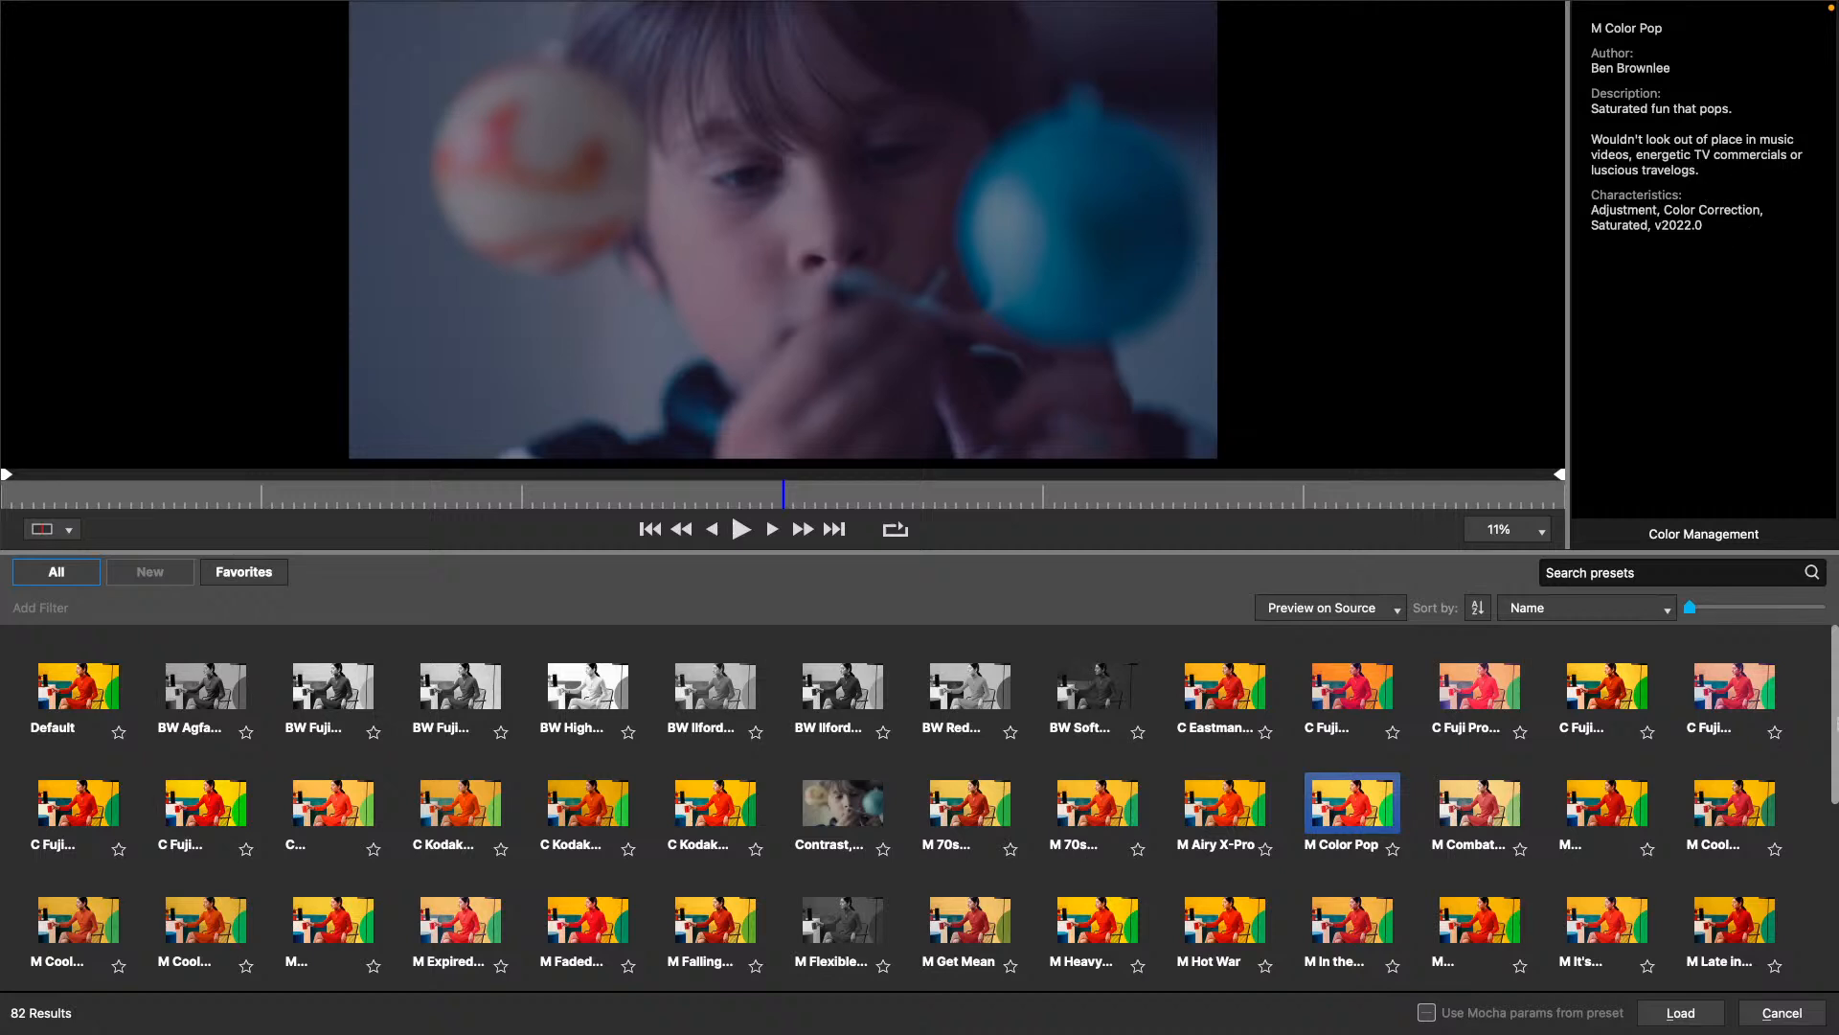
pyautogui.click(1682, 1014)
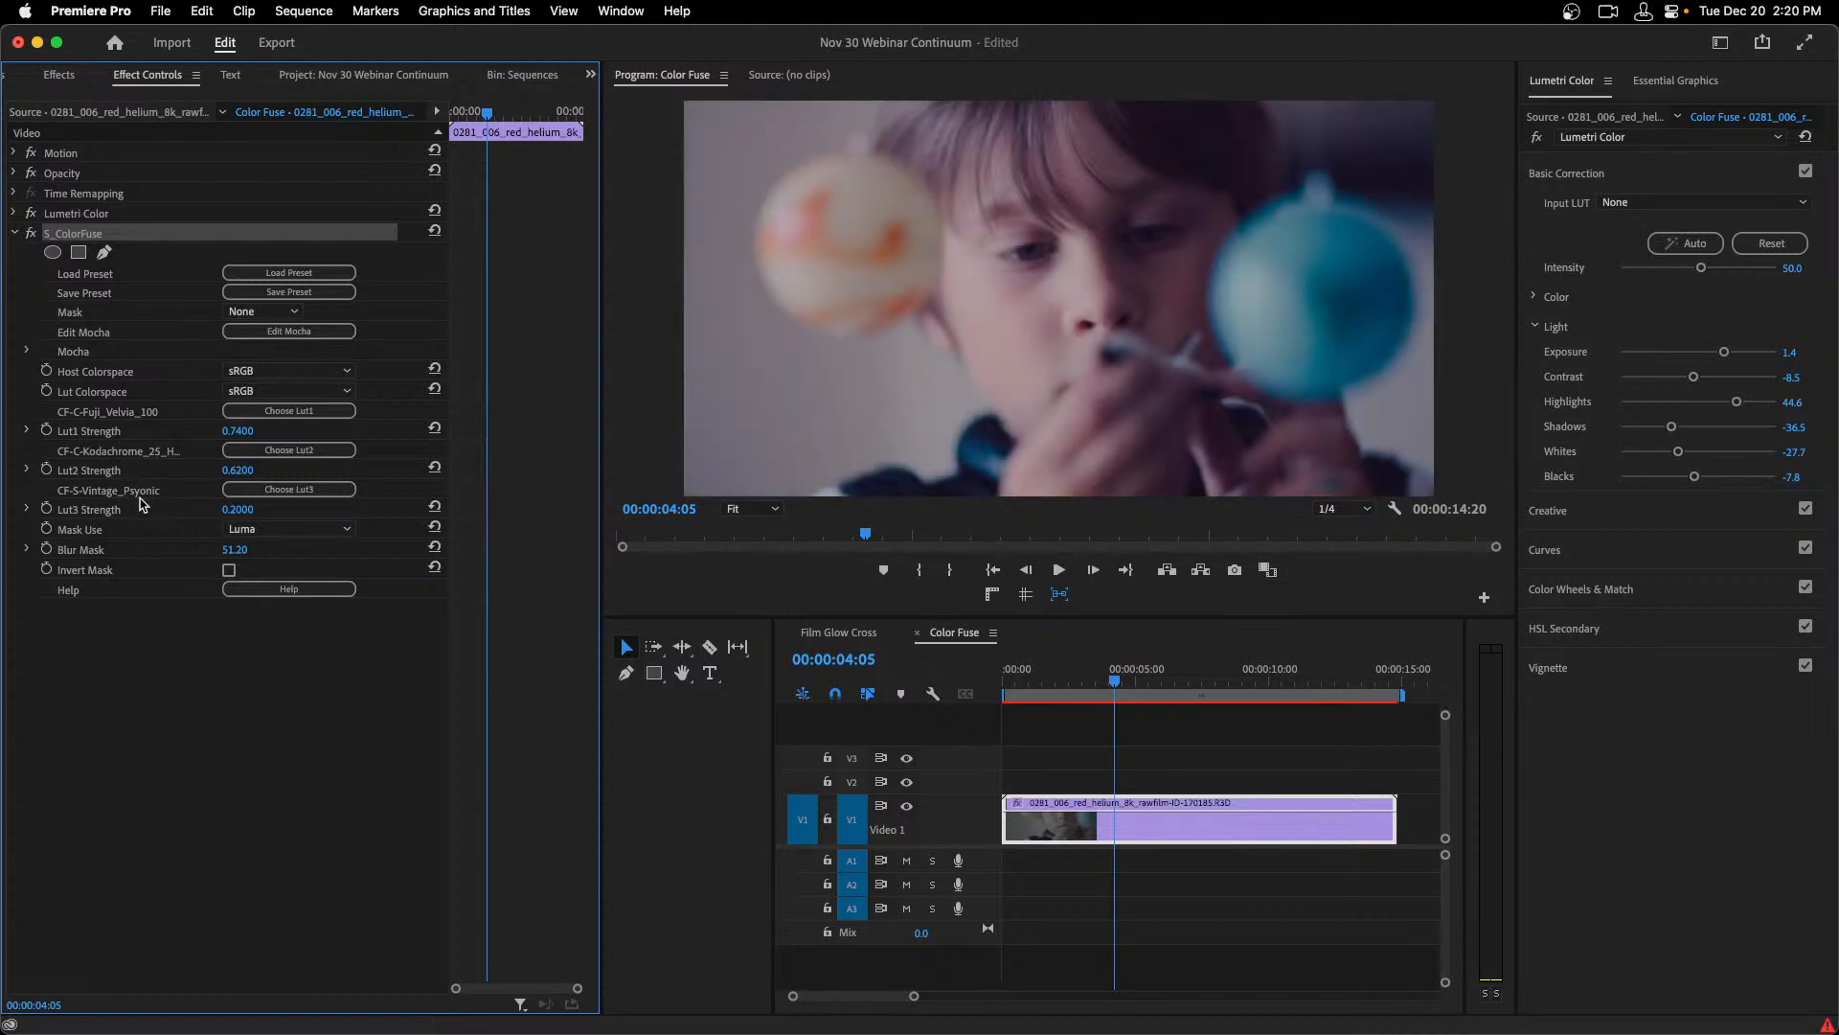
# Set S_ColorFuse's Lut1 Strength to 0.5000 and Lut2 Strength to 0.6000.
pyautogui.click(86, 456)
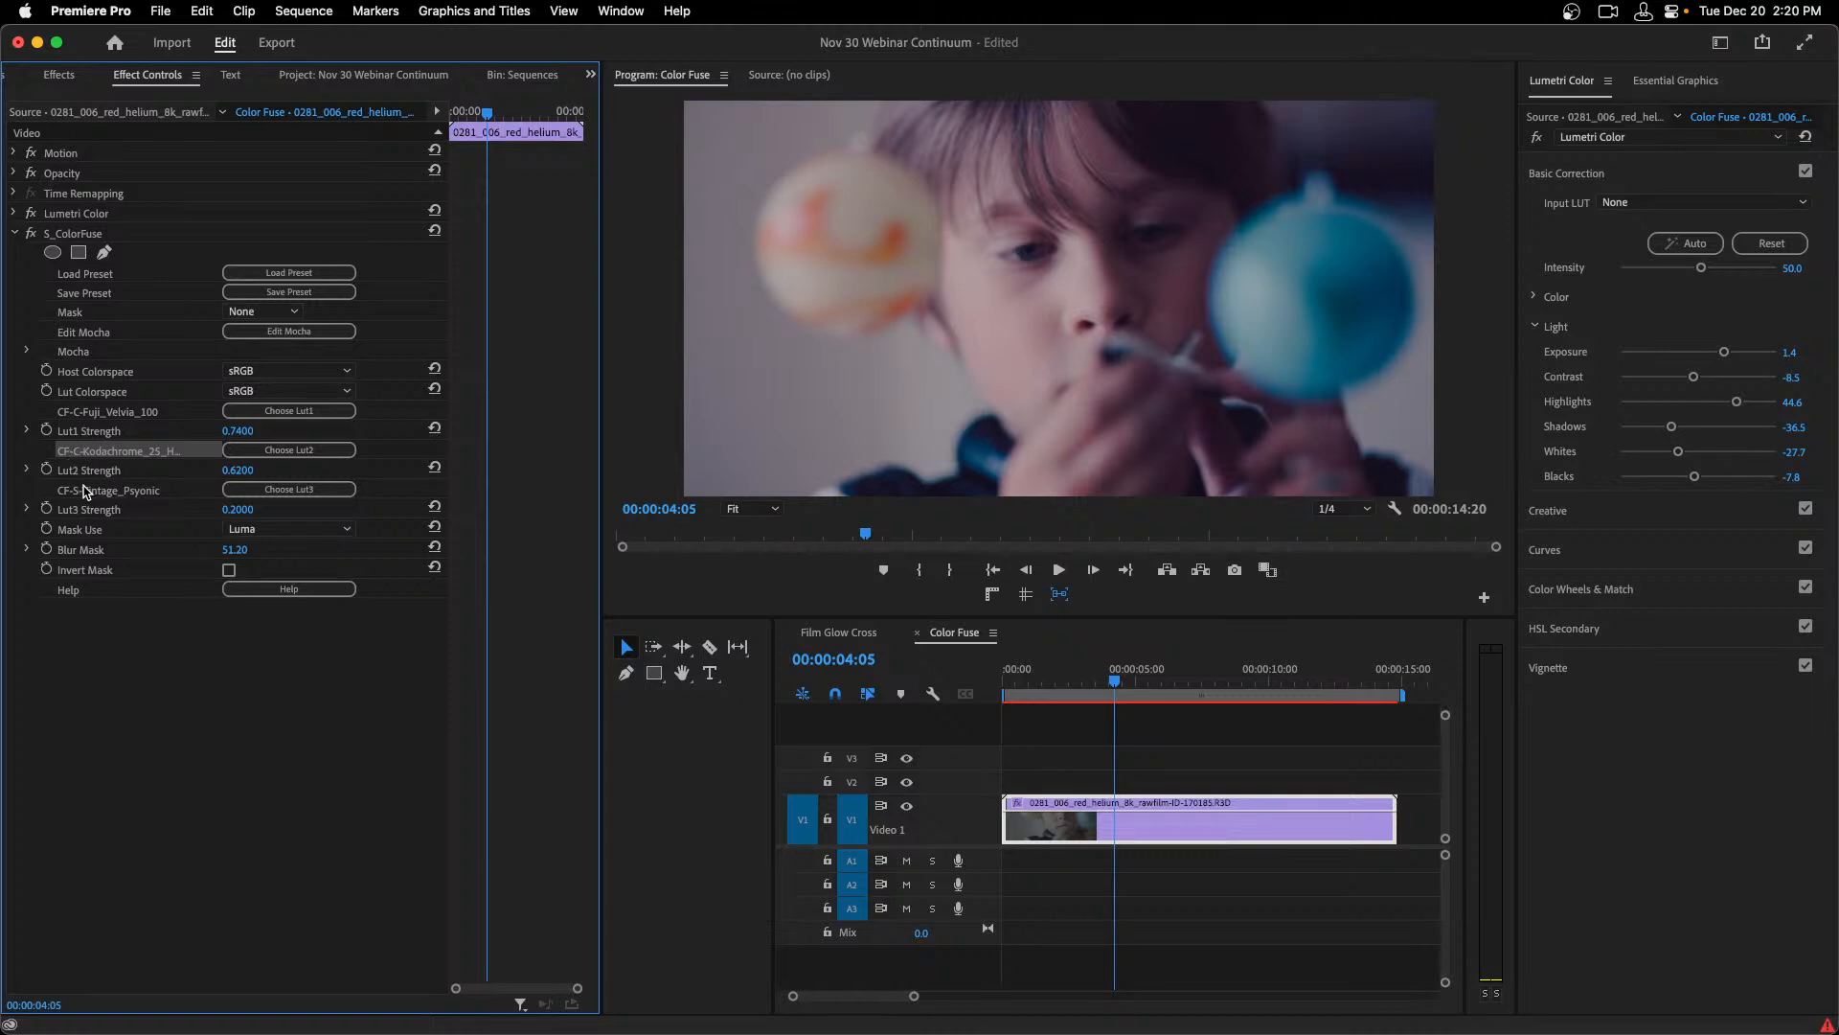
pyautogui.click(85, 491)
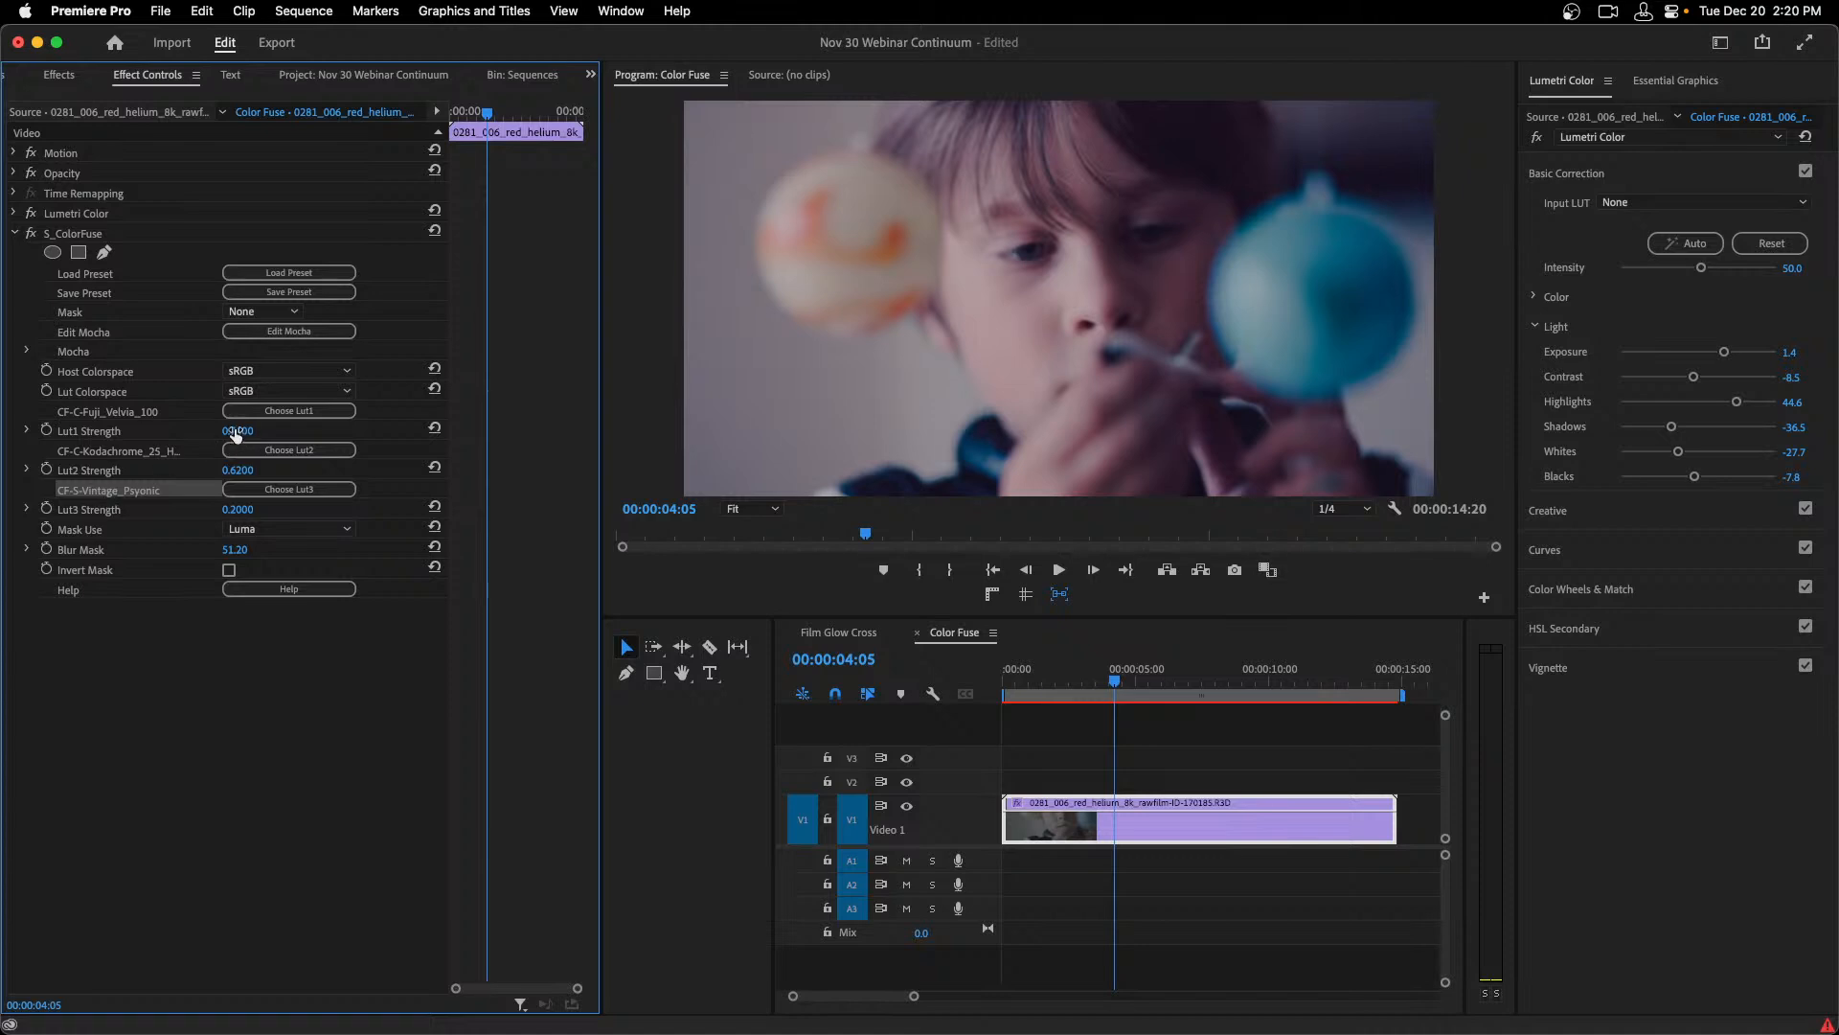
pyautogui.moveTo(239, 433); pyautogui.dragTo(239, 433)
pyautogui.moveTo(240, 433); pyautogui.dragTo(236, 433)
pyautogui.moveTo(239, 470); pyautogui.dragTo(248, 471)
# Compare the S_ColorFuse look with Lumetri Color turned off and on.
pyautogui.click(108, 214)
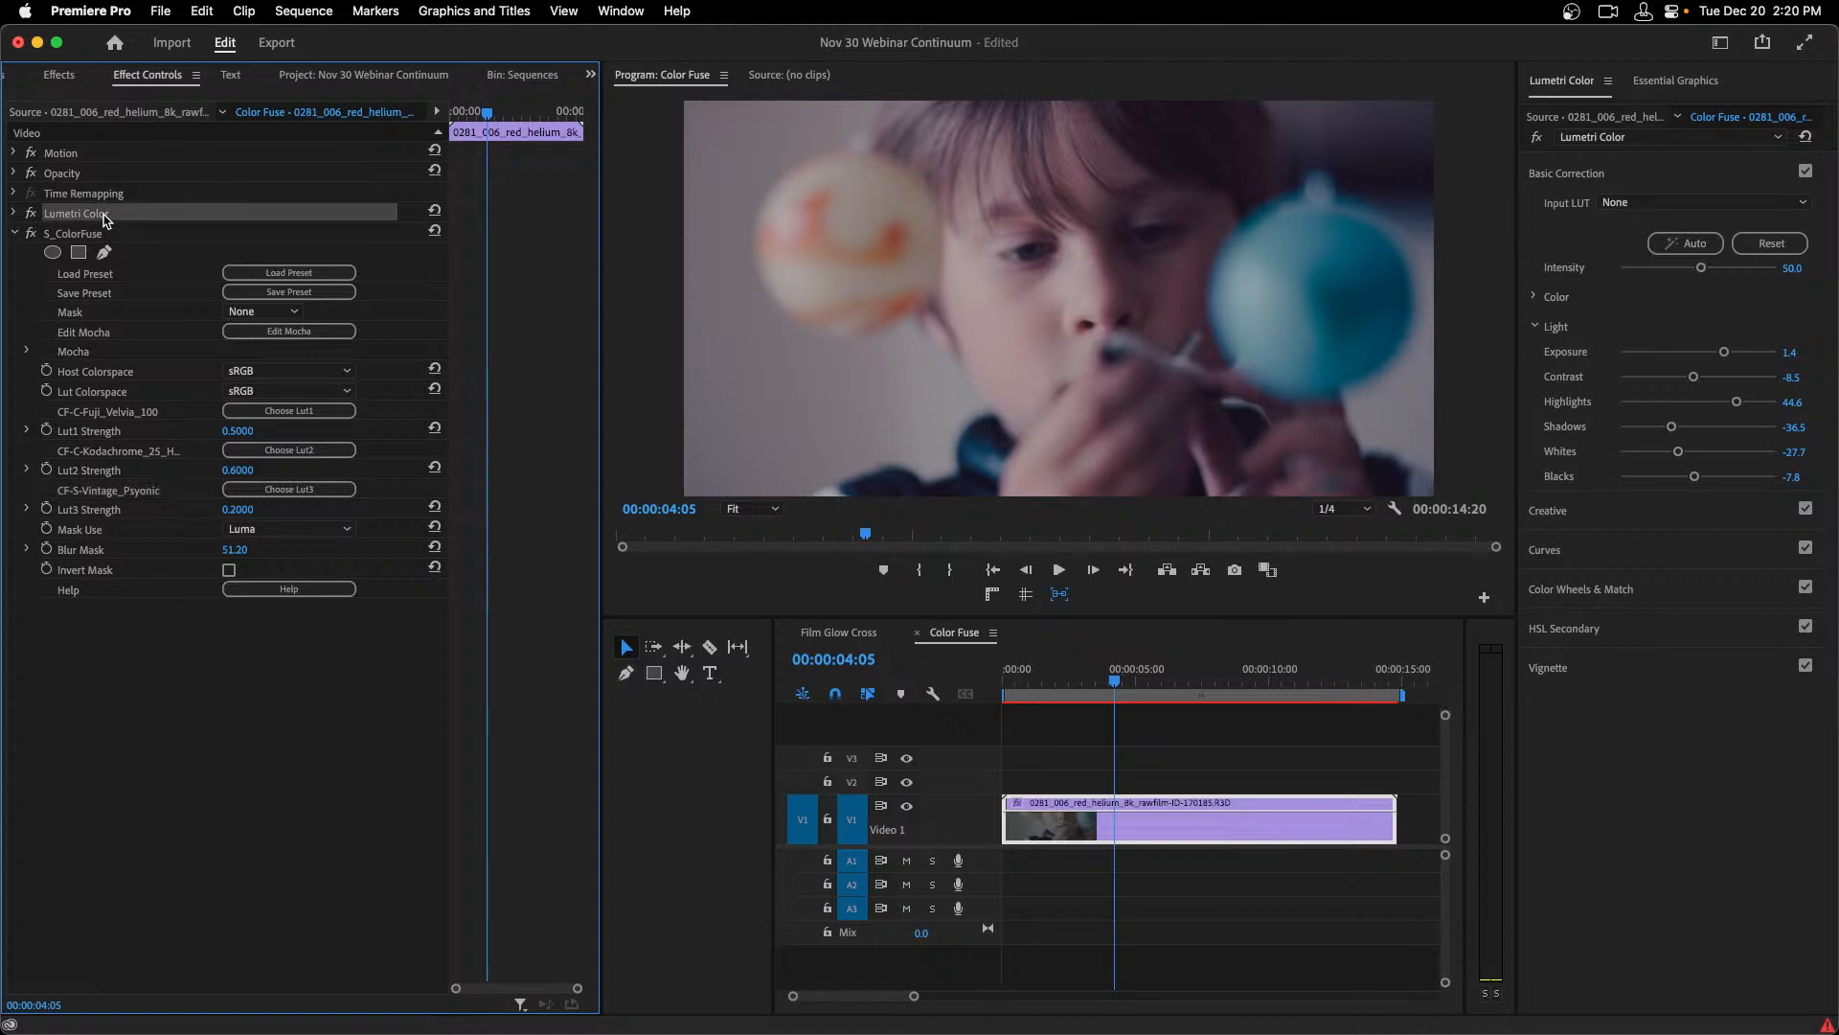
pyautogui.click(32, 213)
pyautogui.click(32, 213)
# Turn off S_ColorFuse, expand Lumetri Color, and compare the clip with only the Lumetri correction off and on.
pyautogui.click(65, 234)
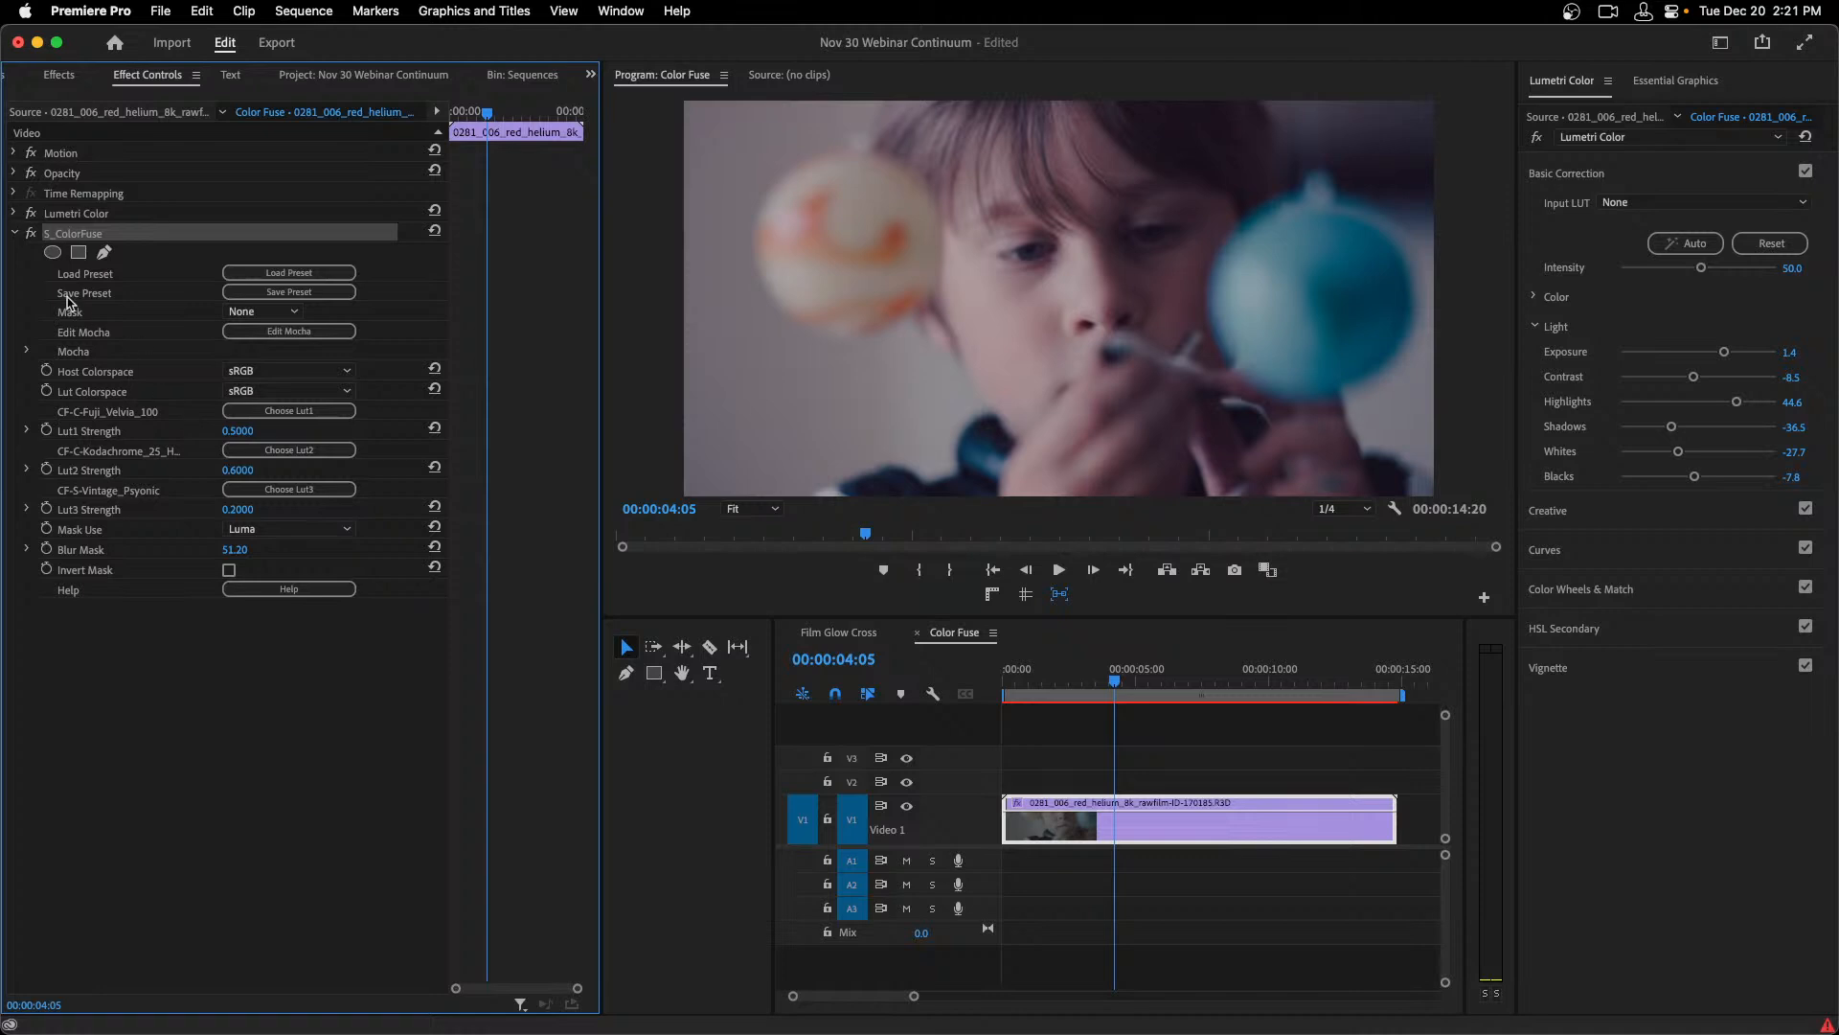
pyautogui.click(31, 233)
pyautogui.click(81, 210)
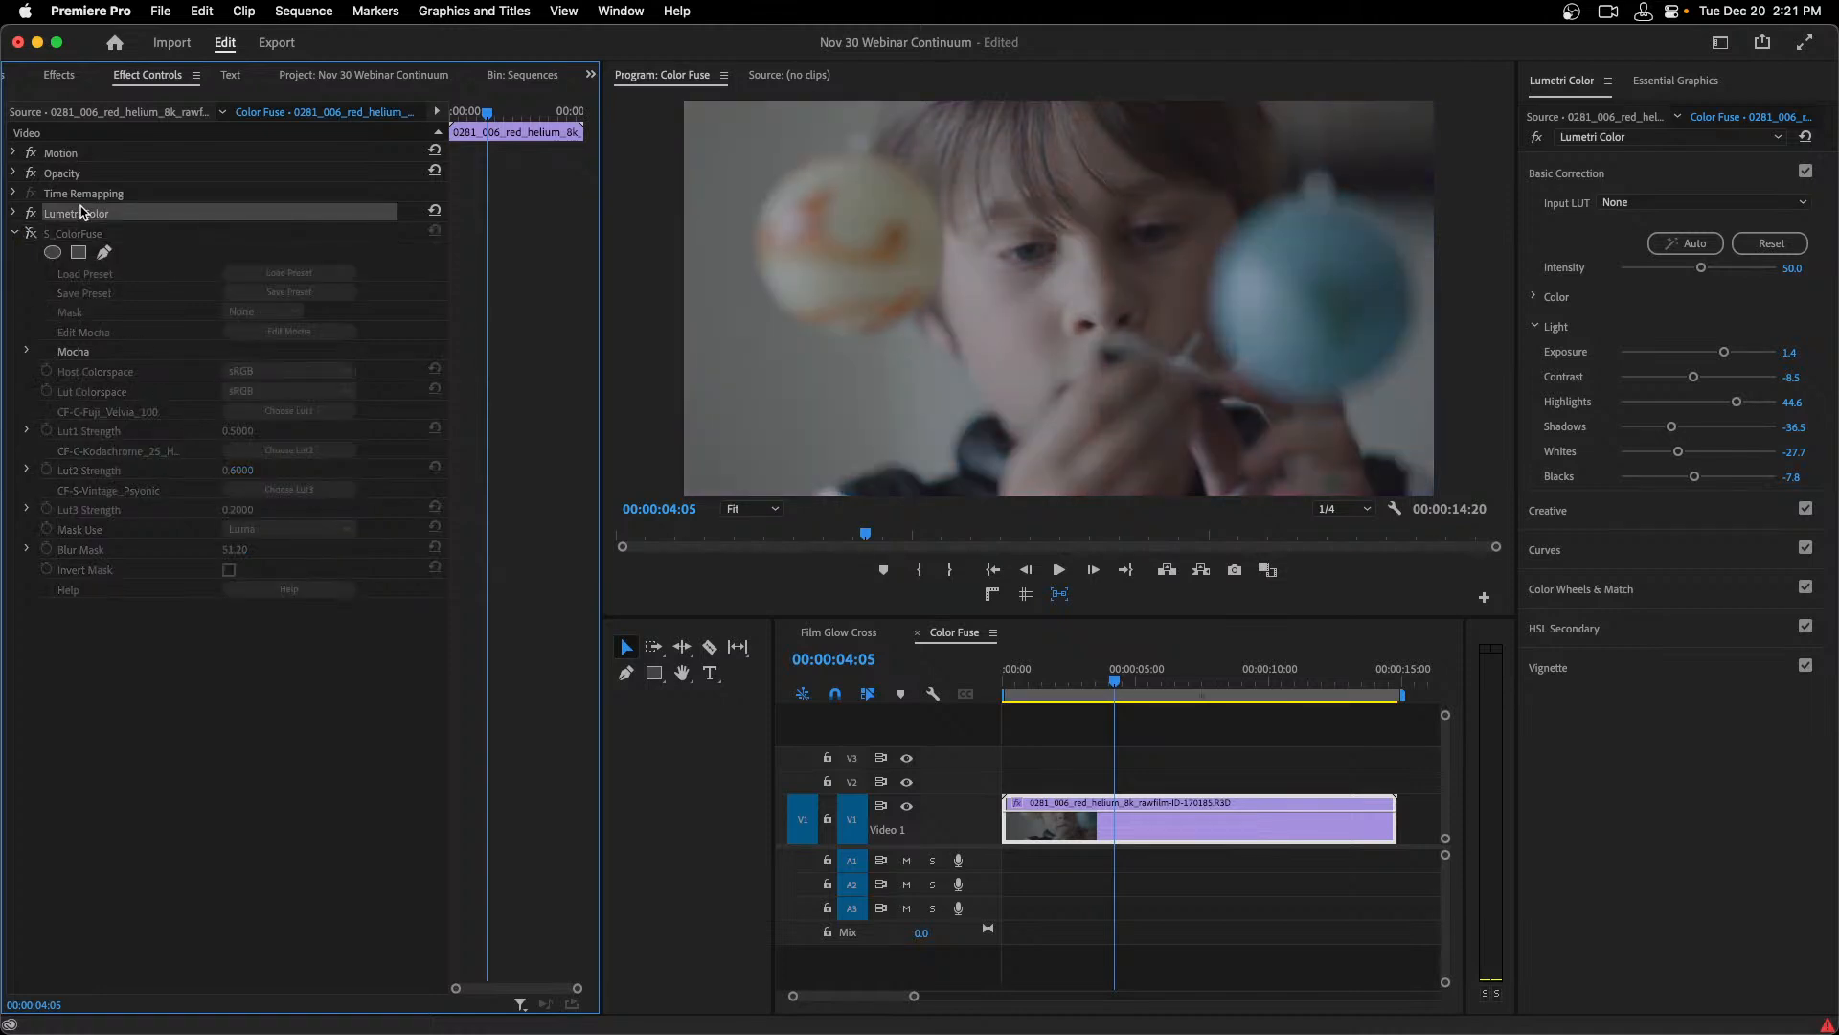
pyautogui.click(14, 212)
pyautogui.click(30, 214)
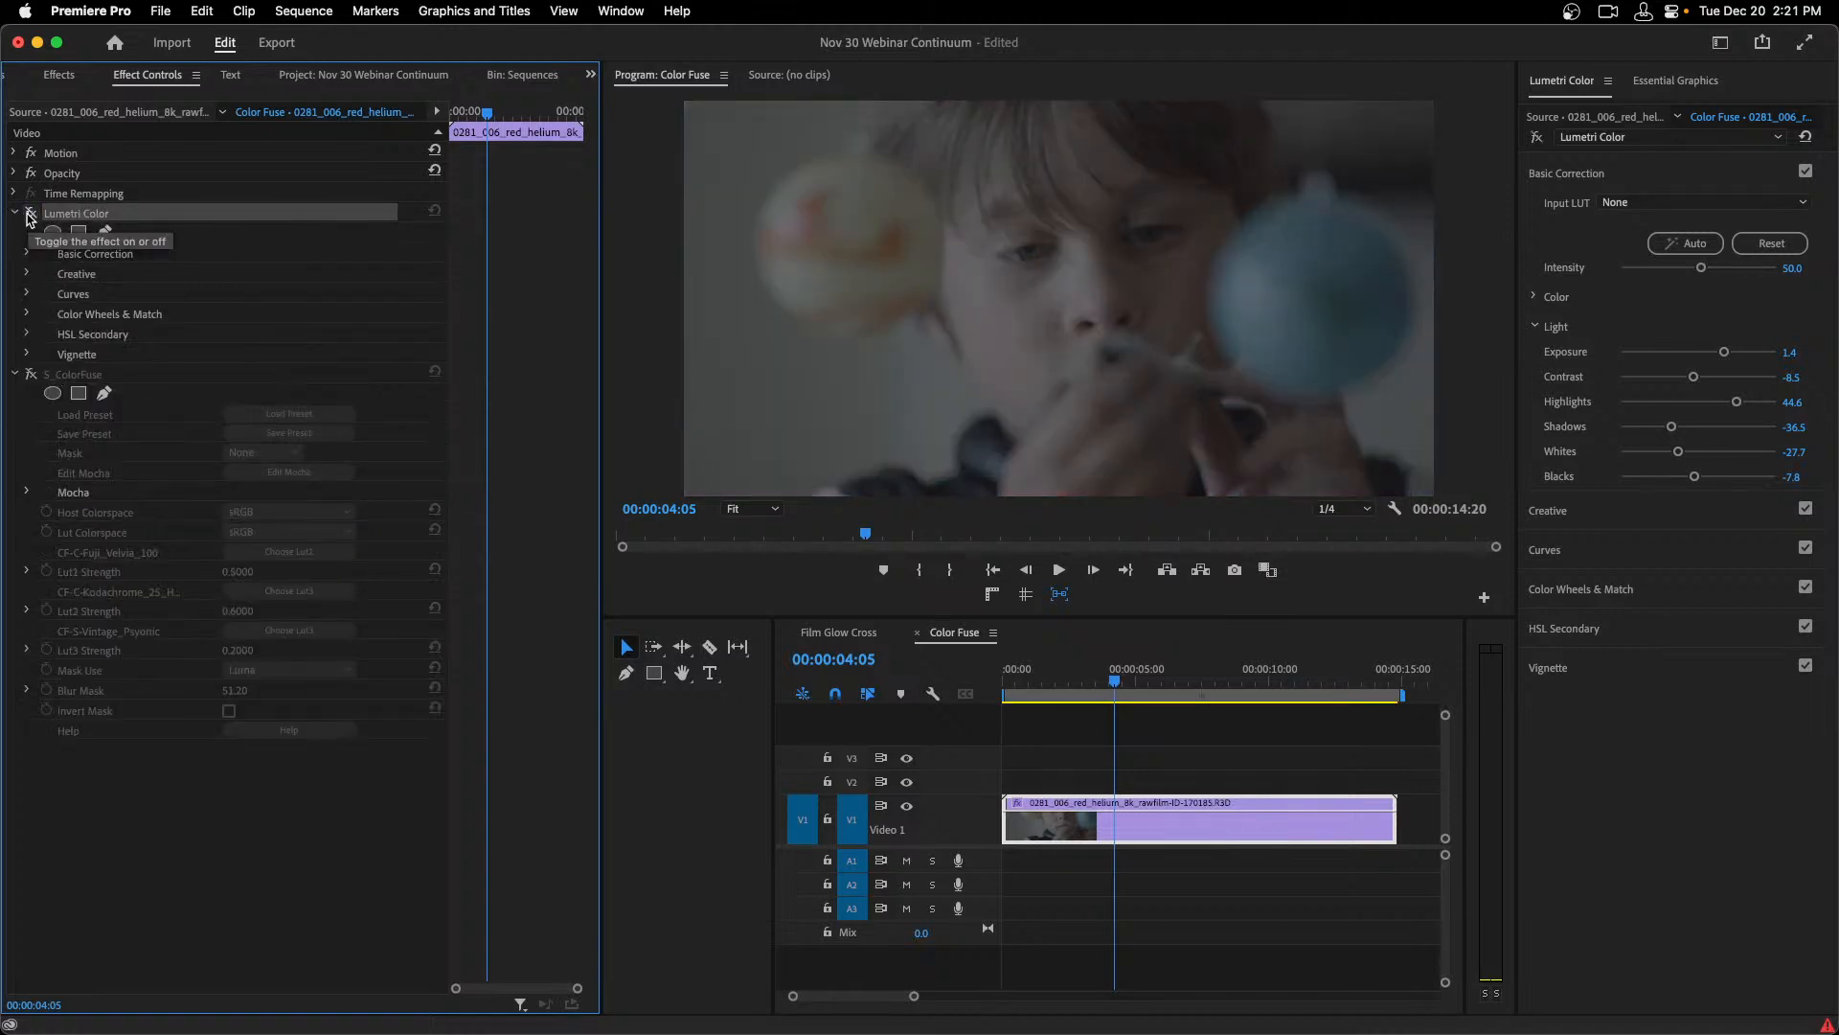
pyautogui.click(29, 215)
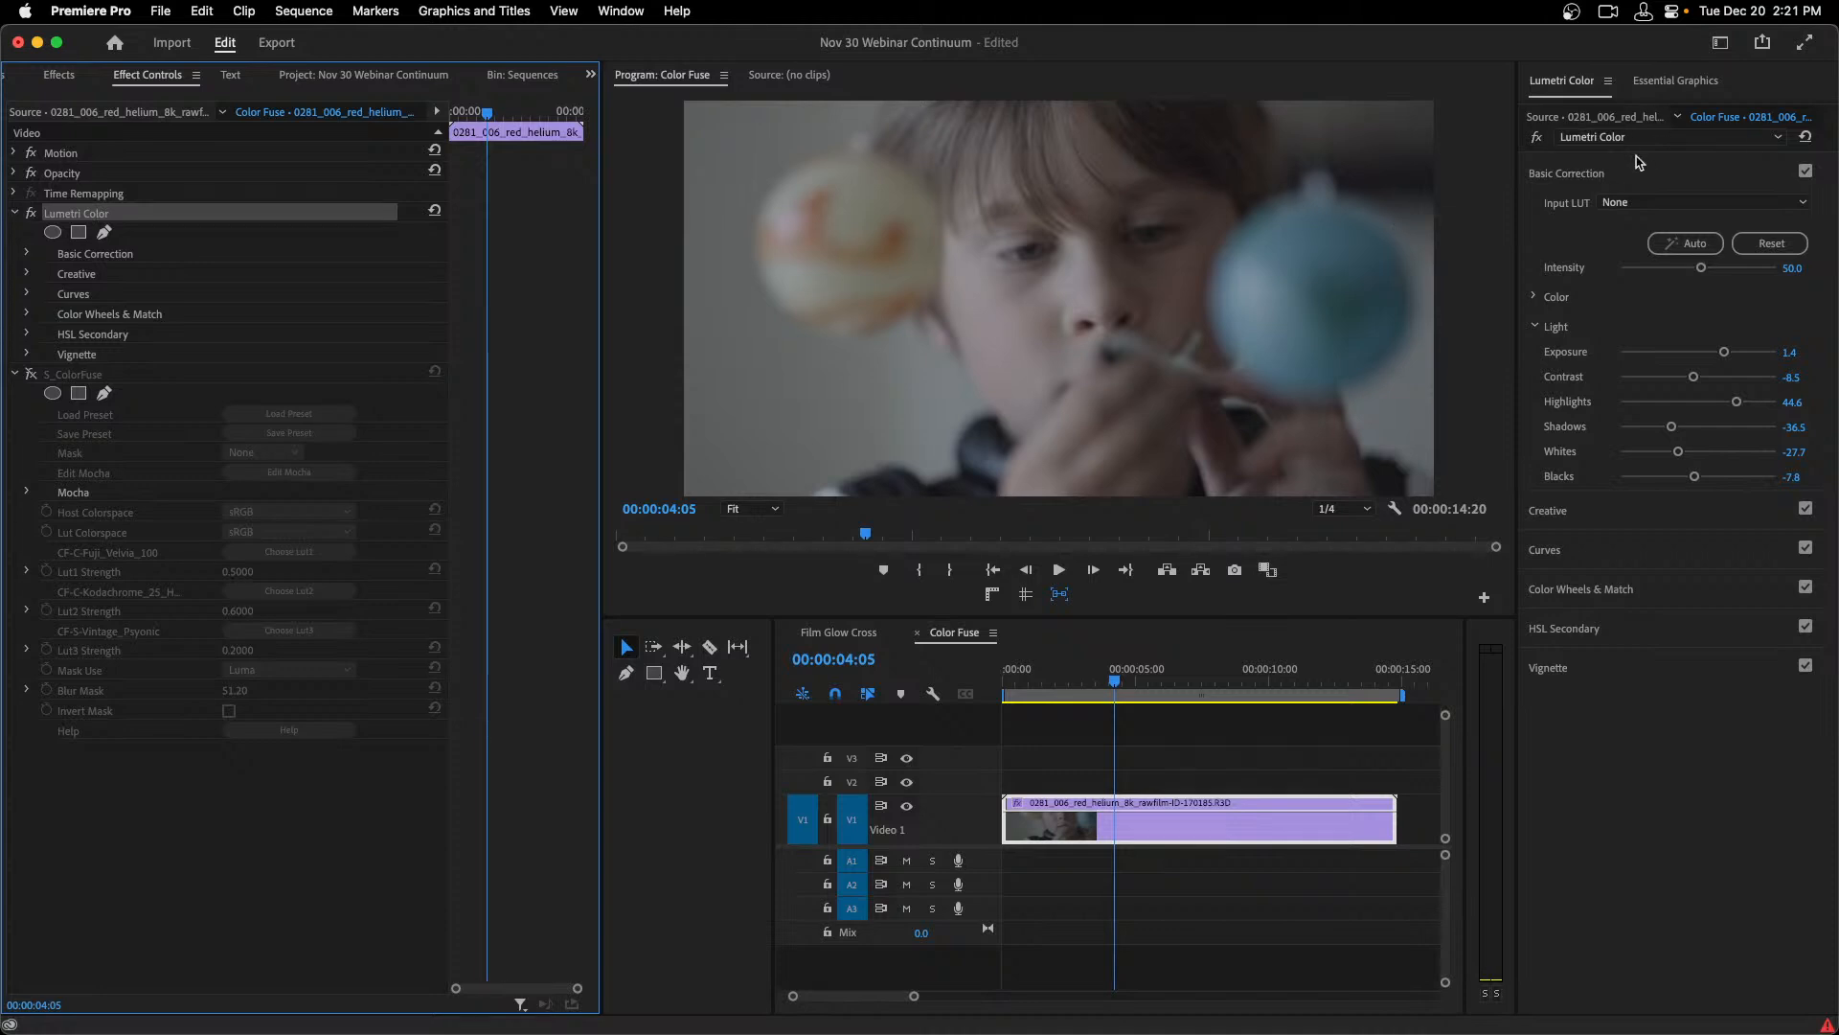
# Export the Lumetri Color correction to the Desktop as a Cube LUT named "Auto Correction".
pyautogui.click(1609, 82)
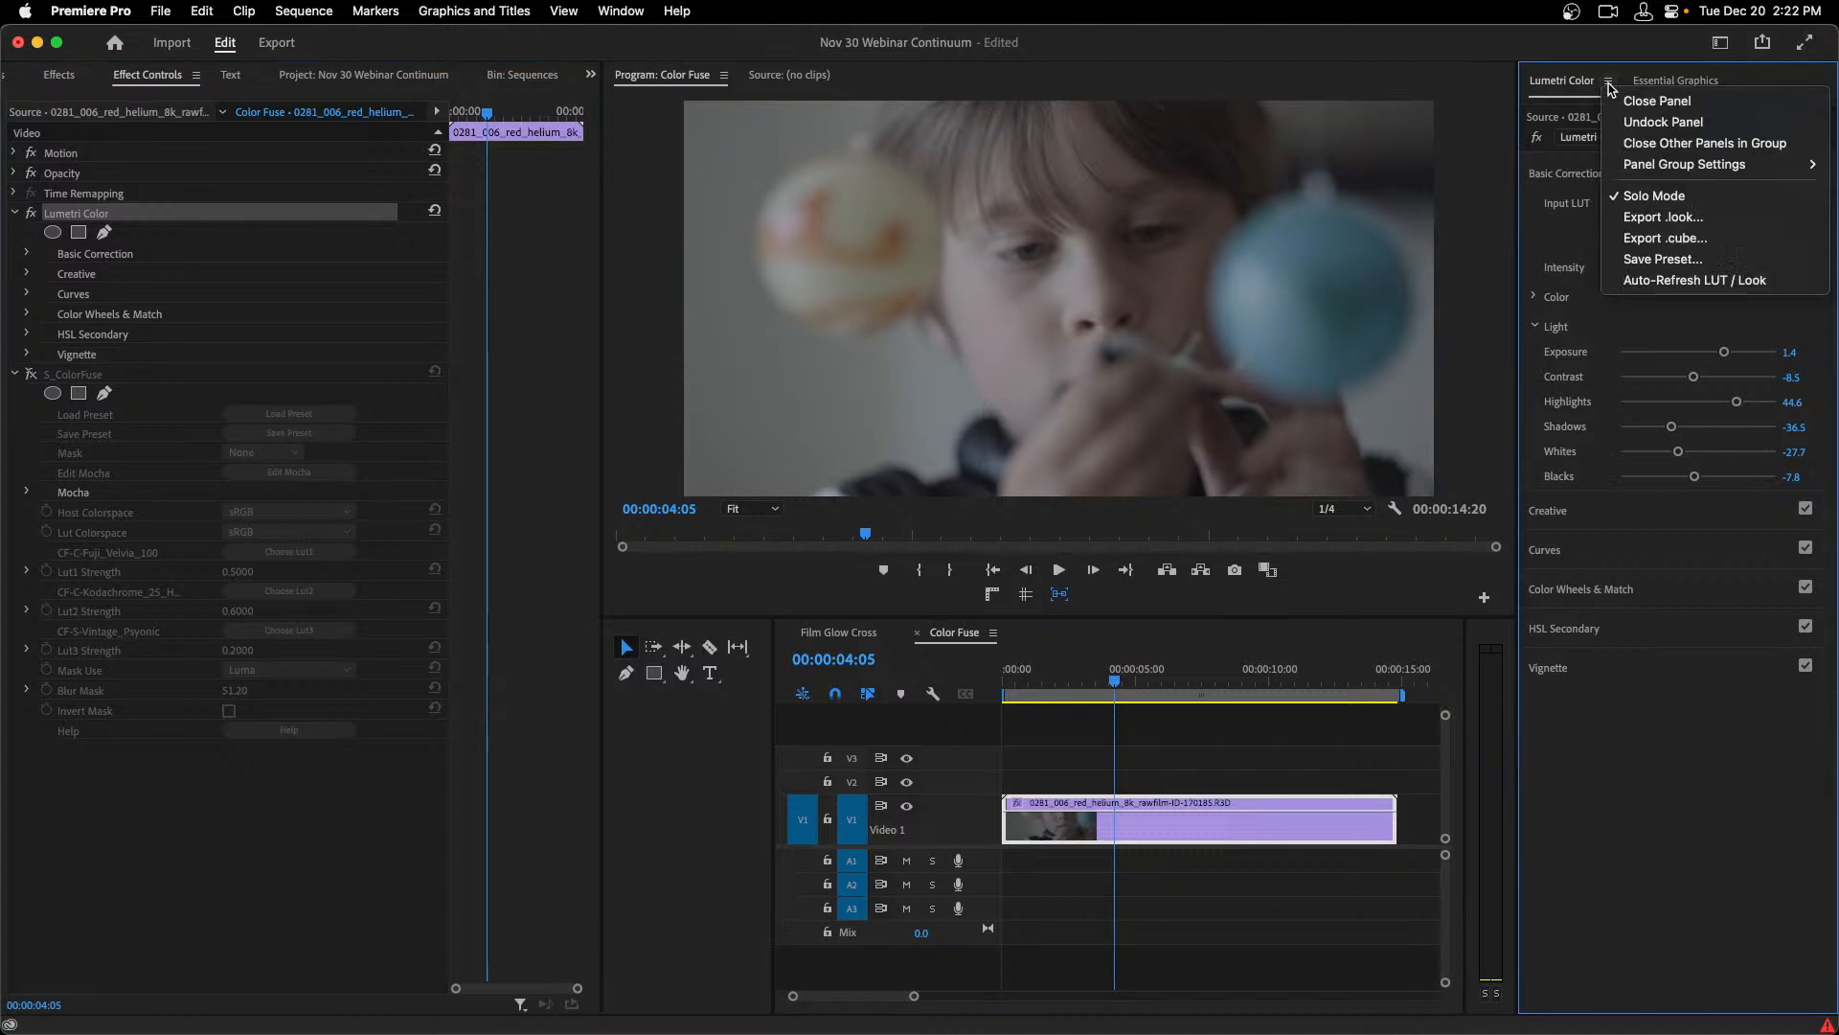
pyautogui.click(1668, 248)
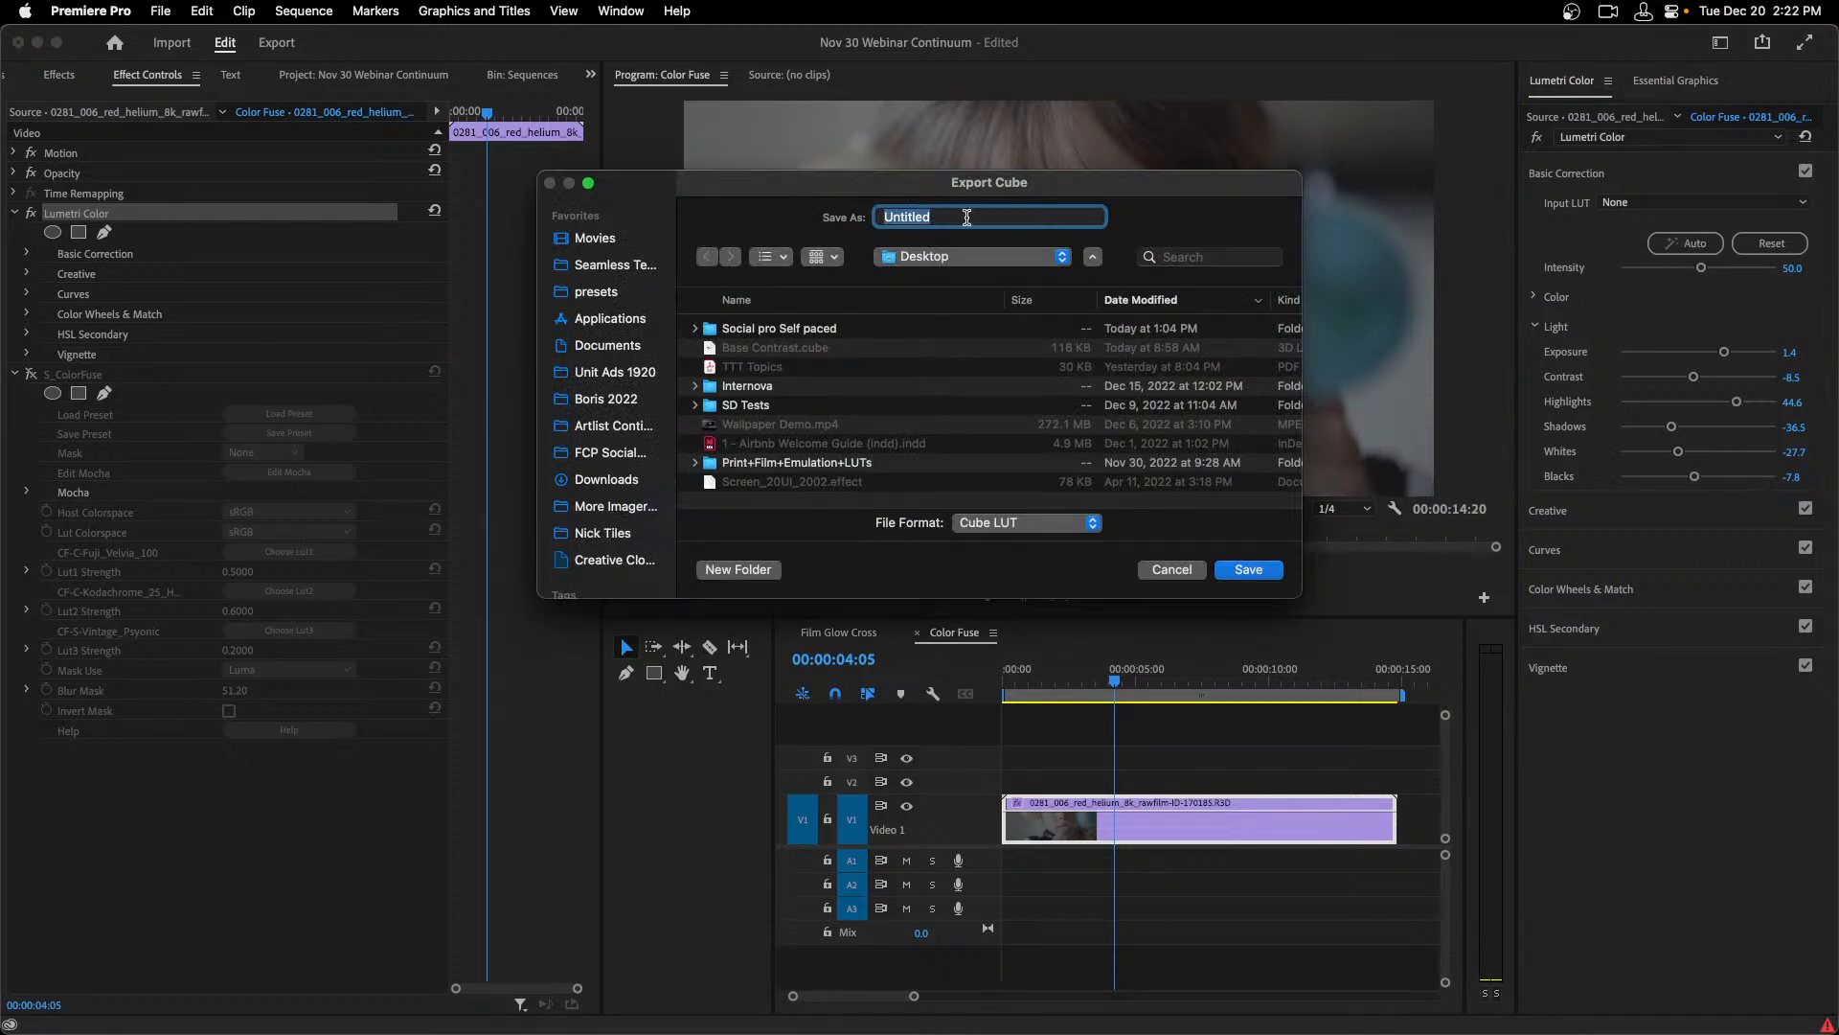
pyautogui.write('Auto Correction')
pyautogui.click(1248, 570)
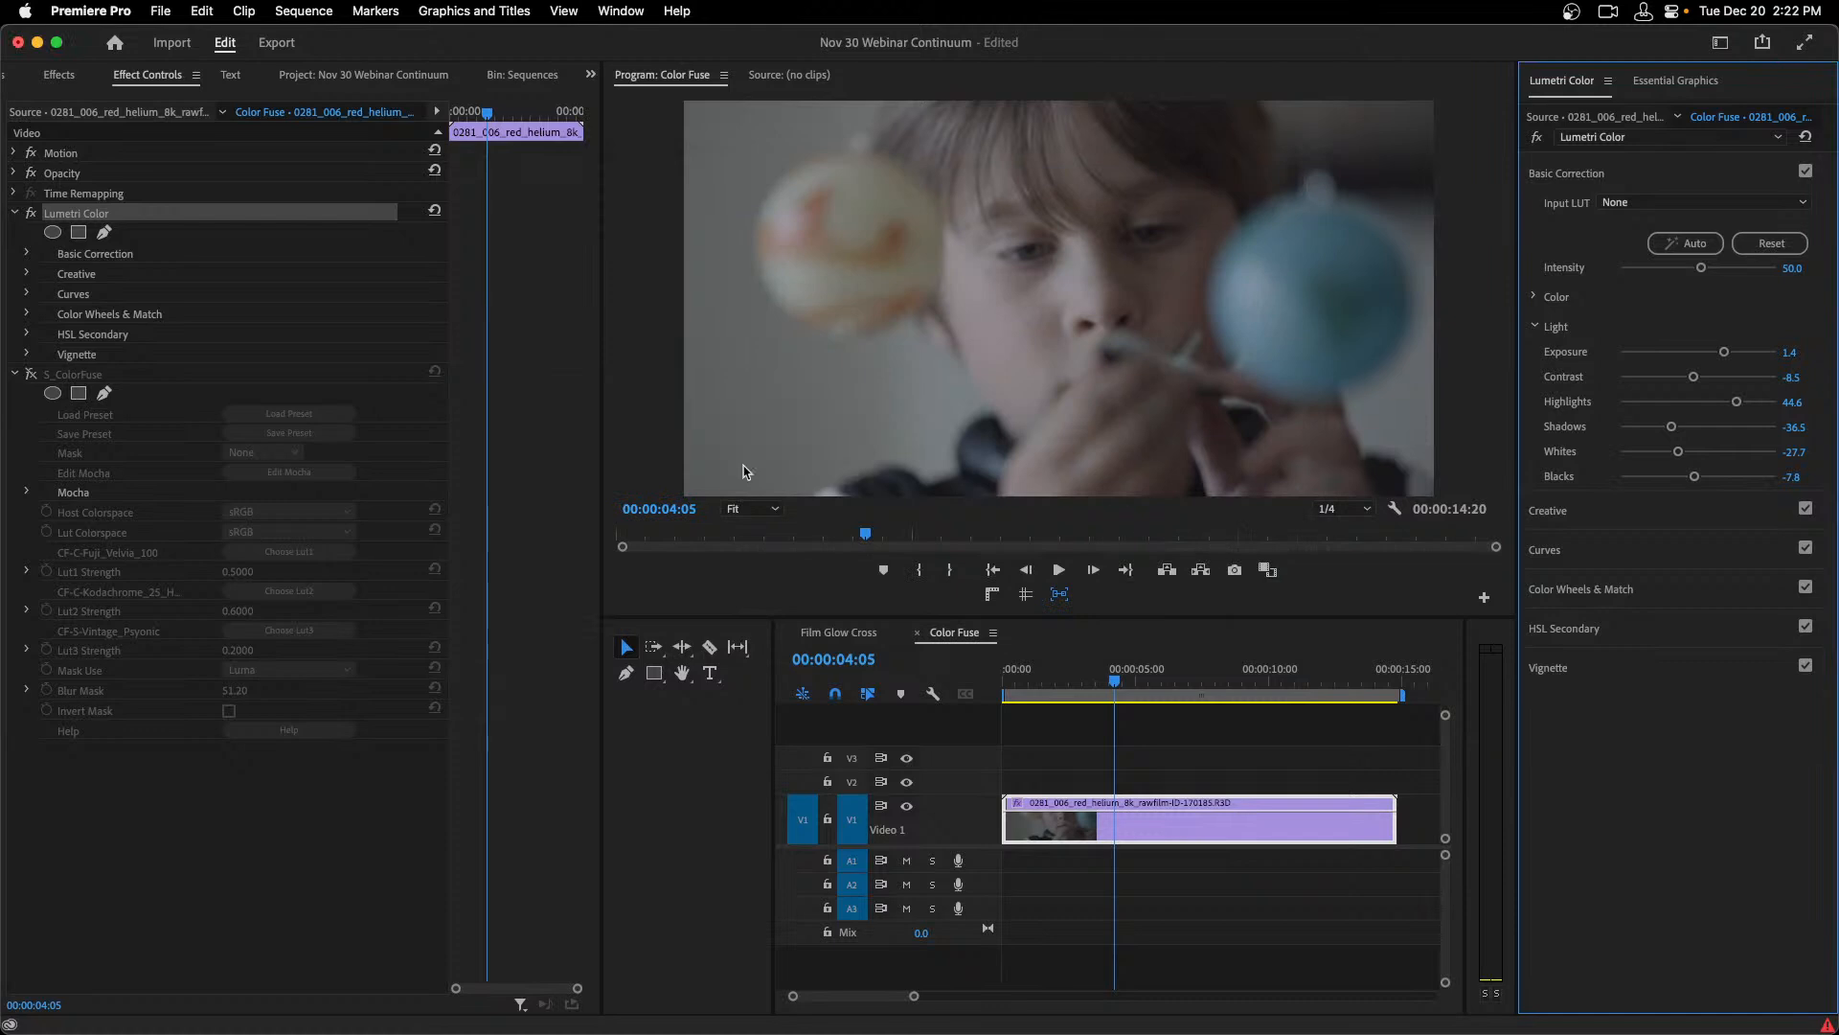
# Turn off Lumetri Color and turn S_ColorFuse back on.
pyautogui.click(32, 213)
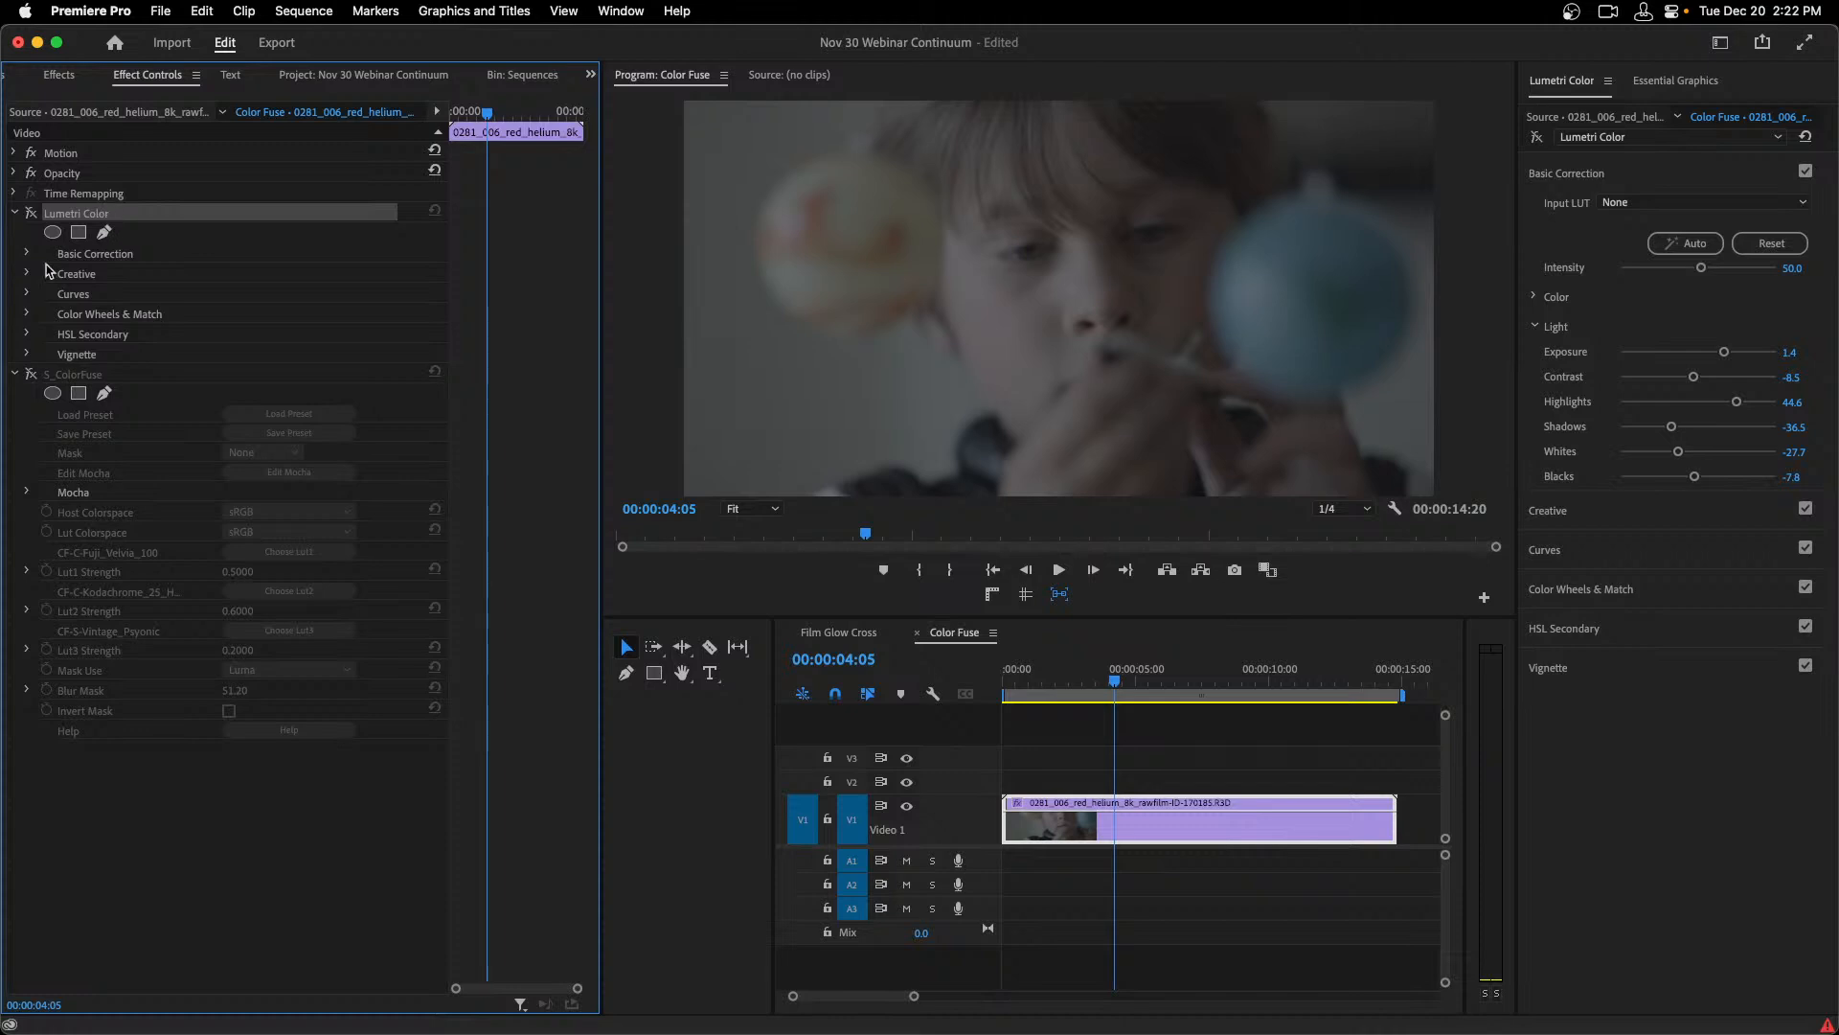
pyautogui.click(31, 374)
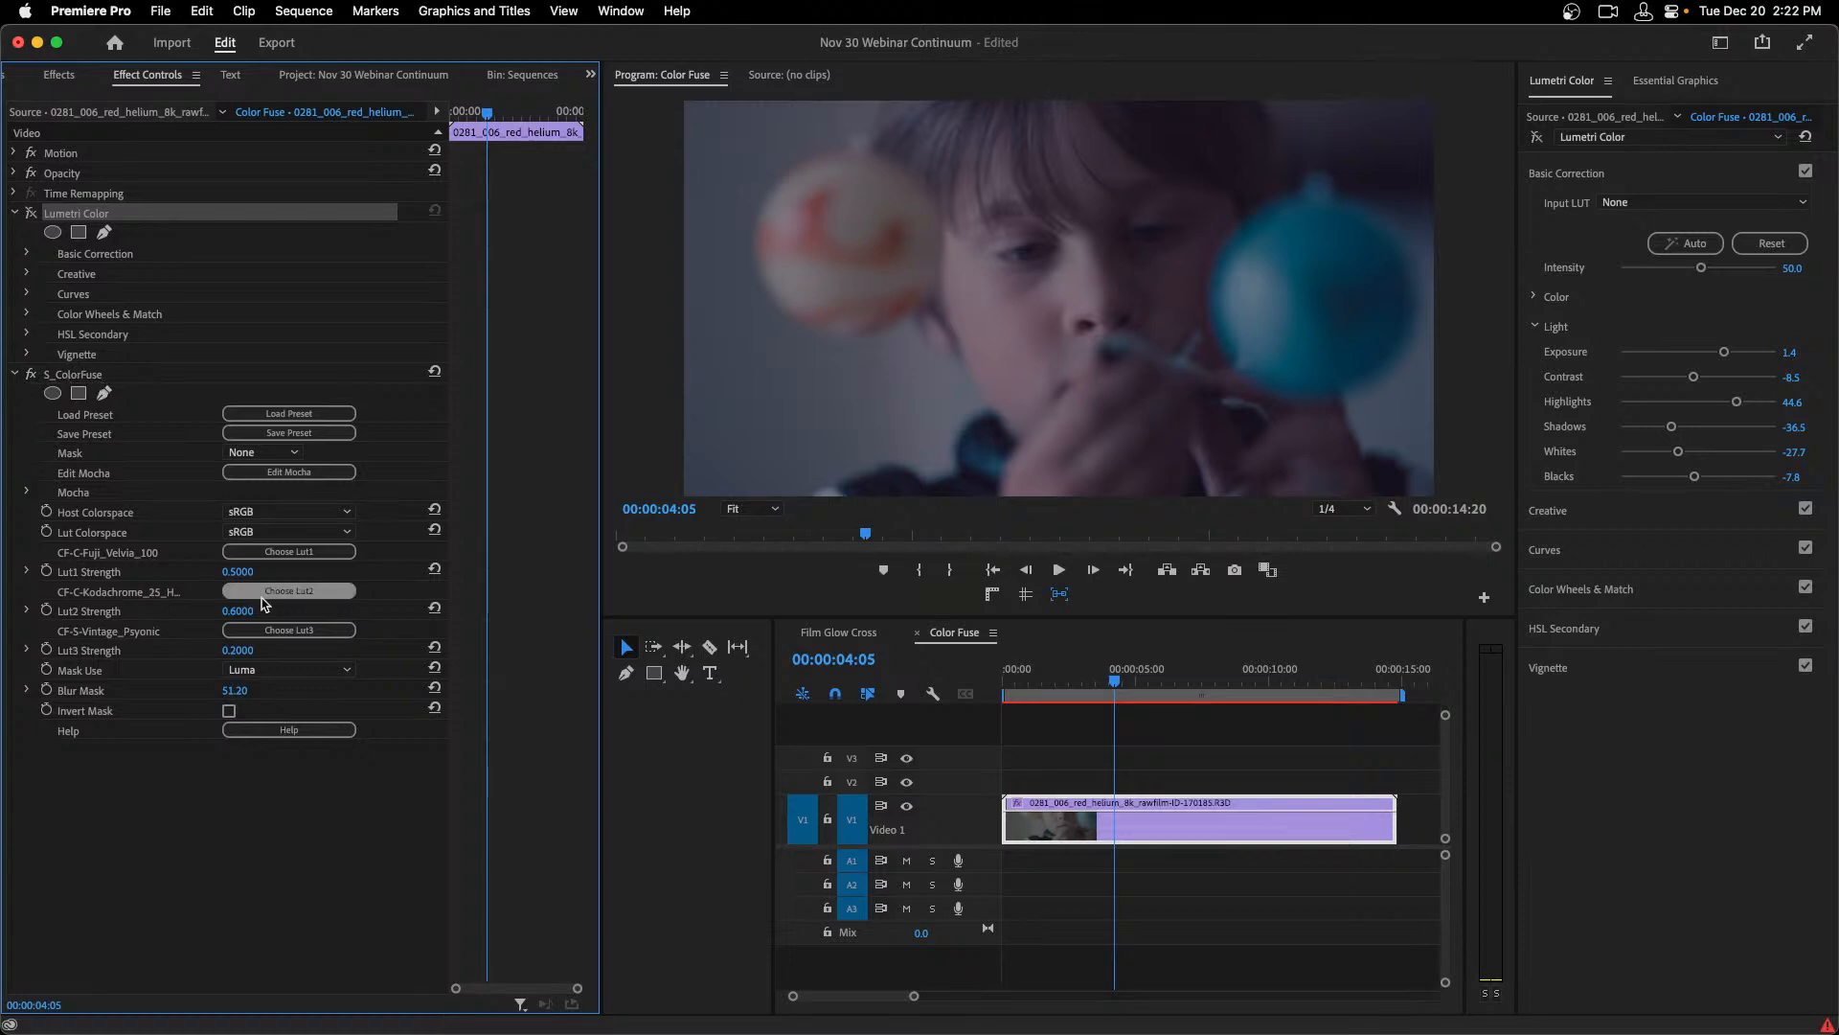
# Load the Auto Correction.cube LUT from the Desktop as Lut1 of S_ColorFuse.
pyautogui.click(258, 554)
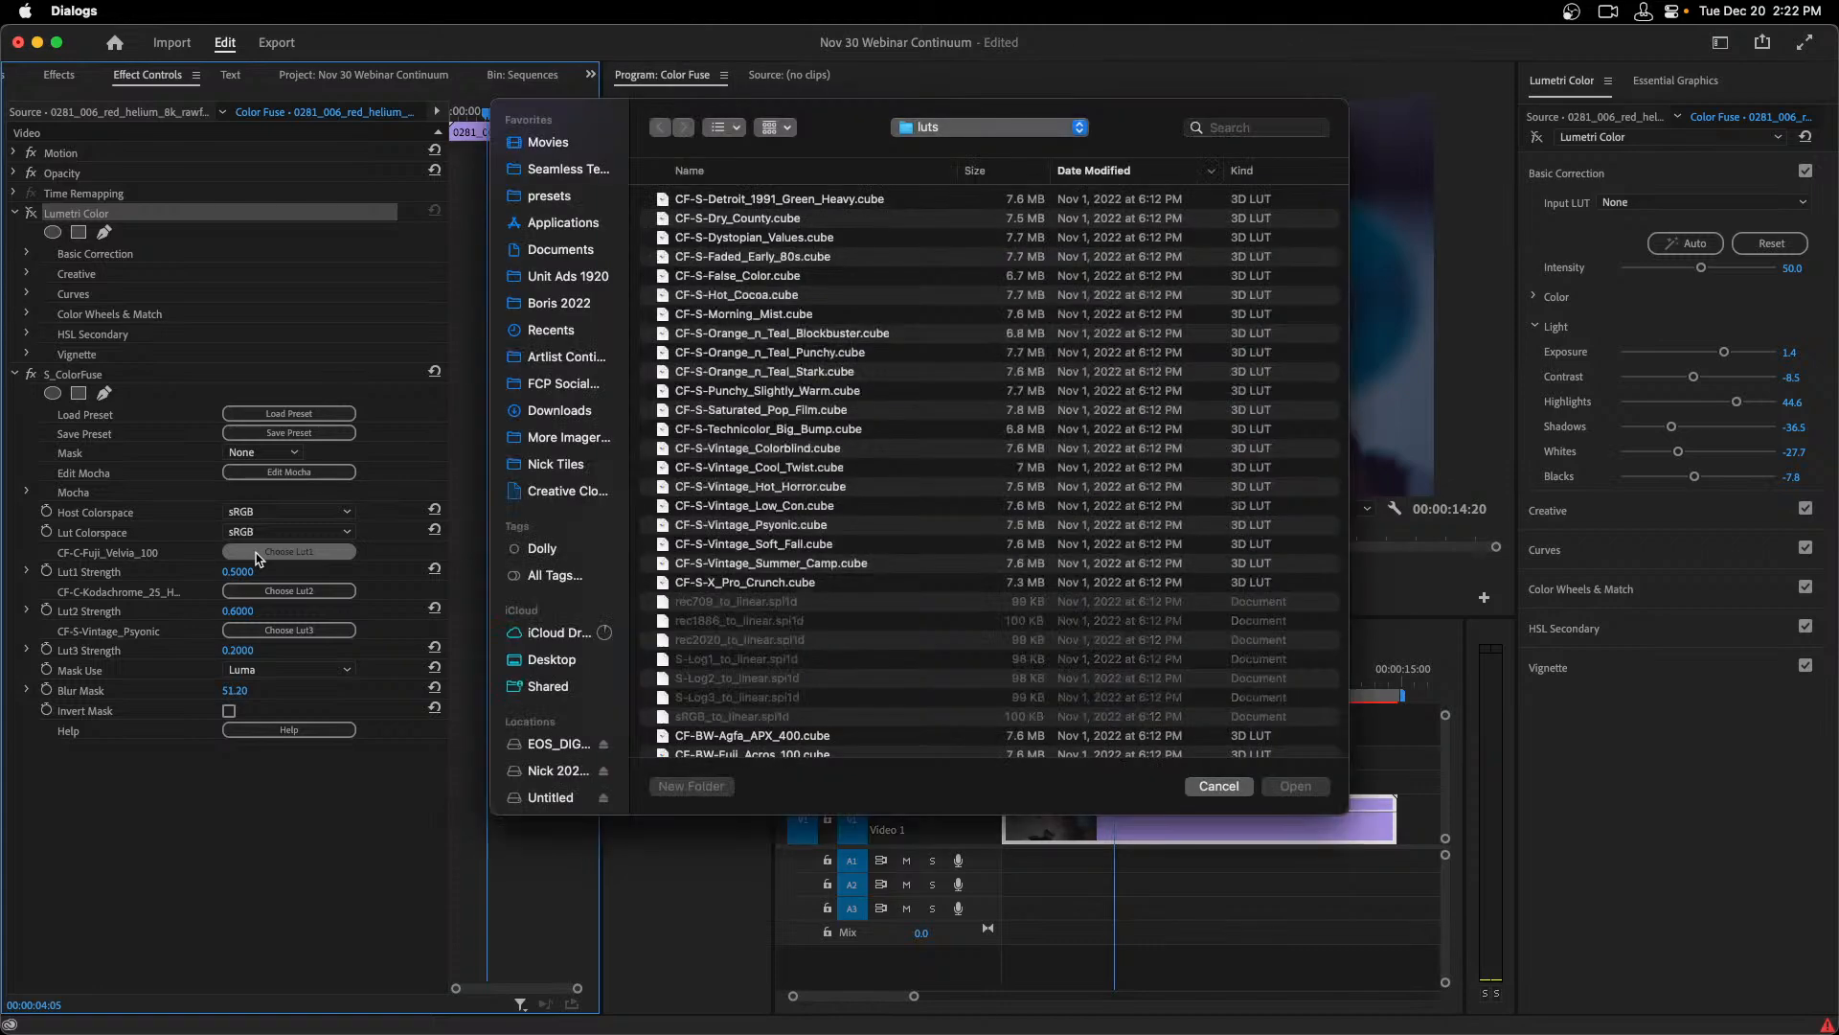
pyautogui.scroll(-10, 852, 565)
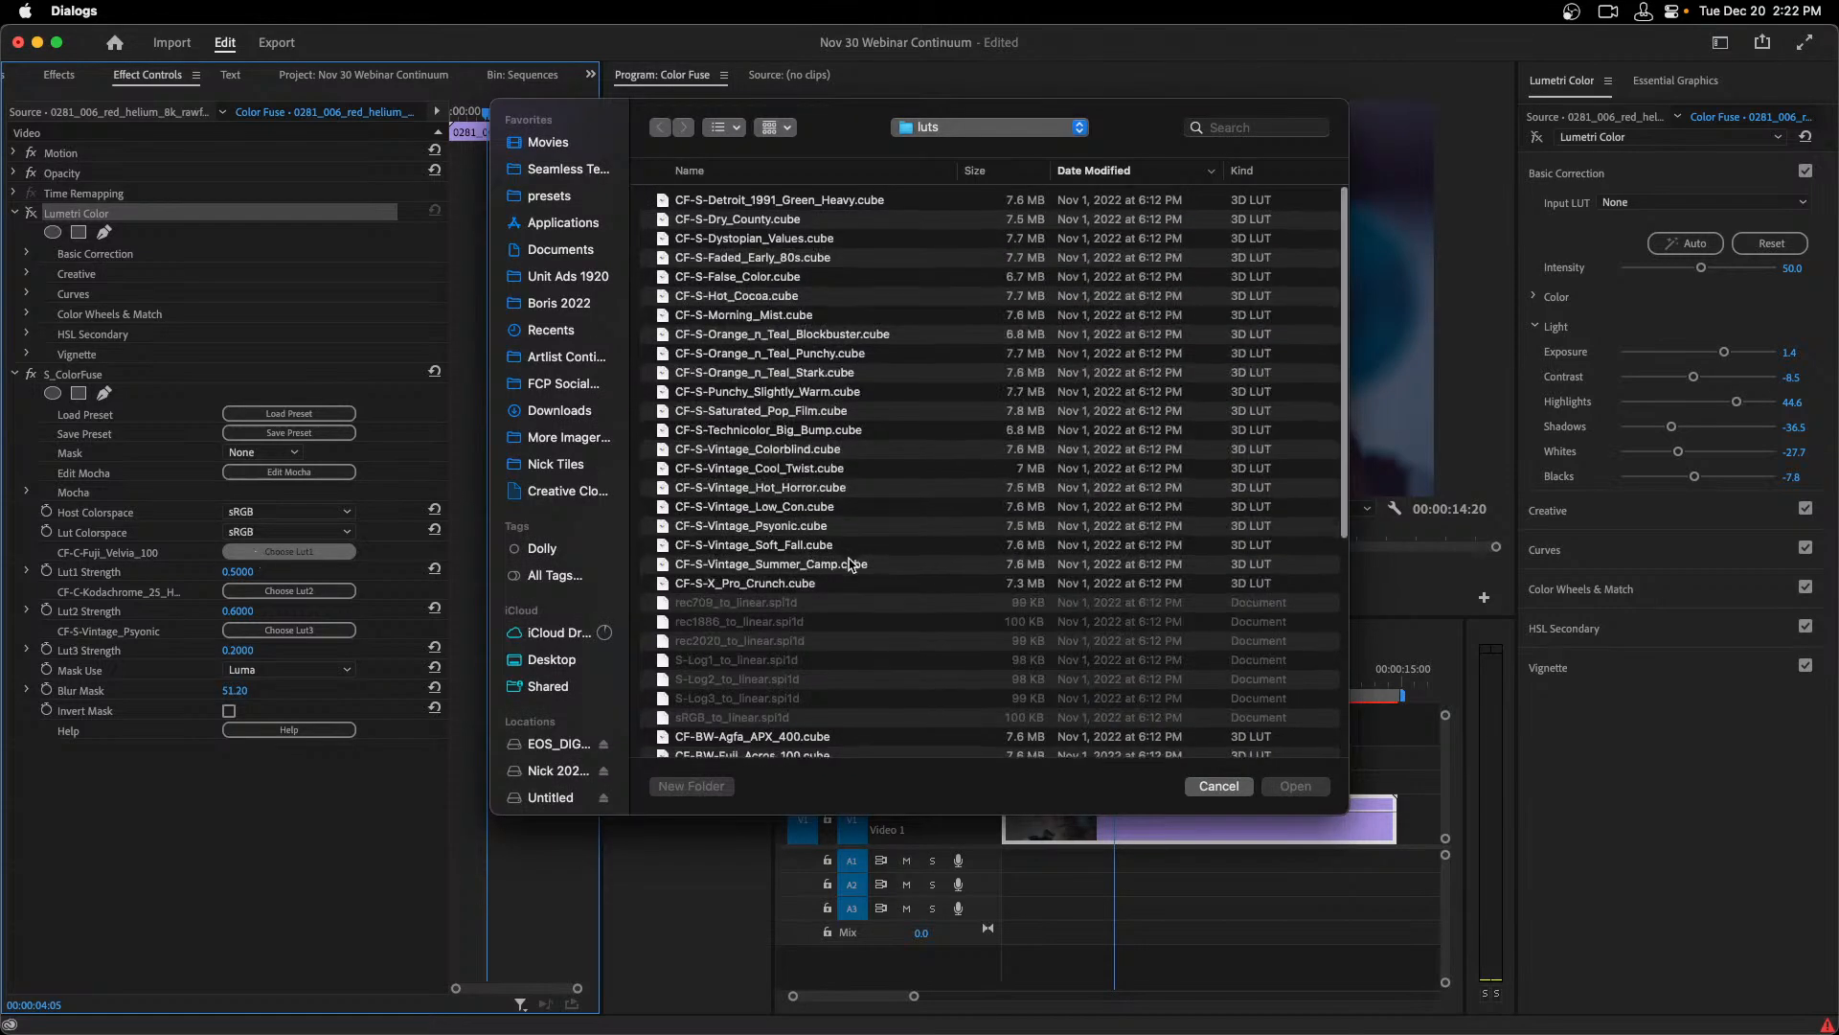
pyautogui.scroll(-1, 852, 564)
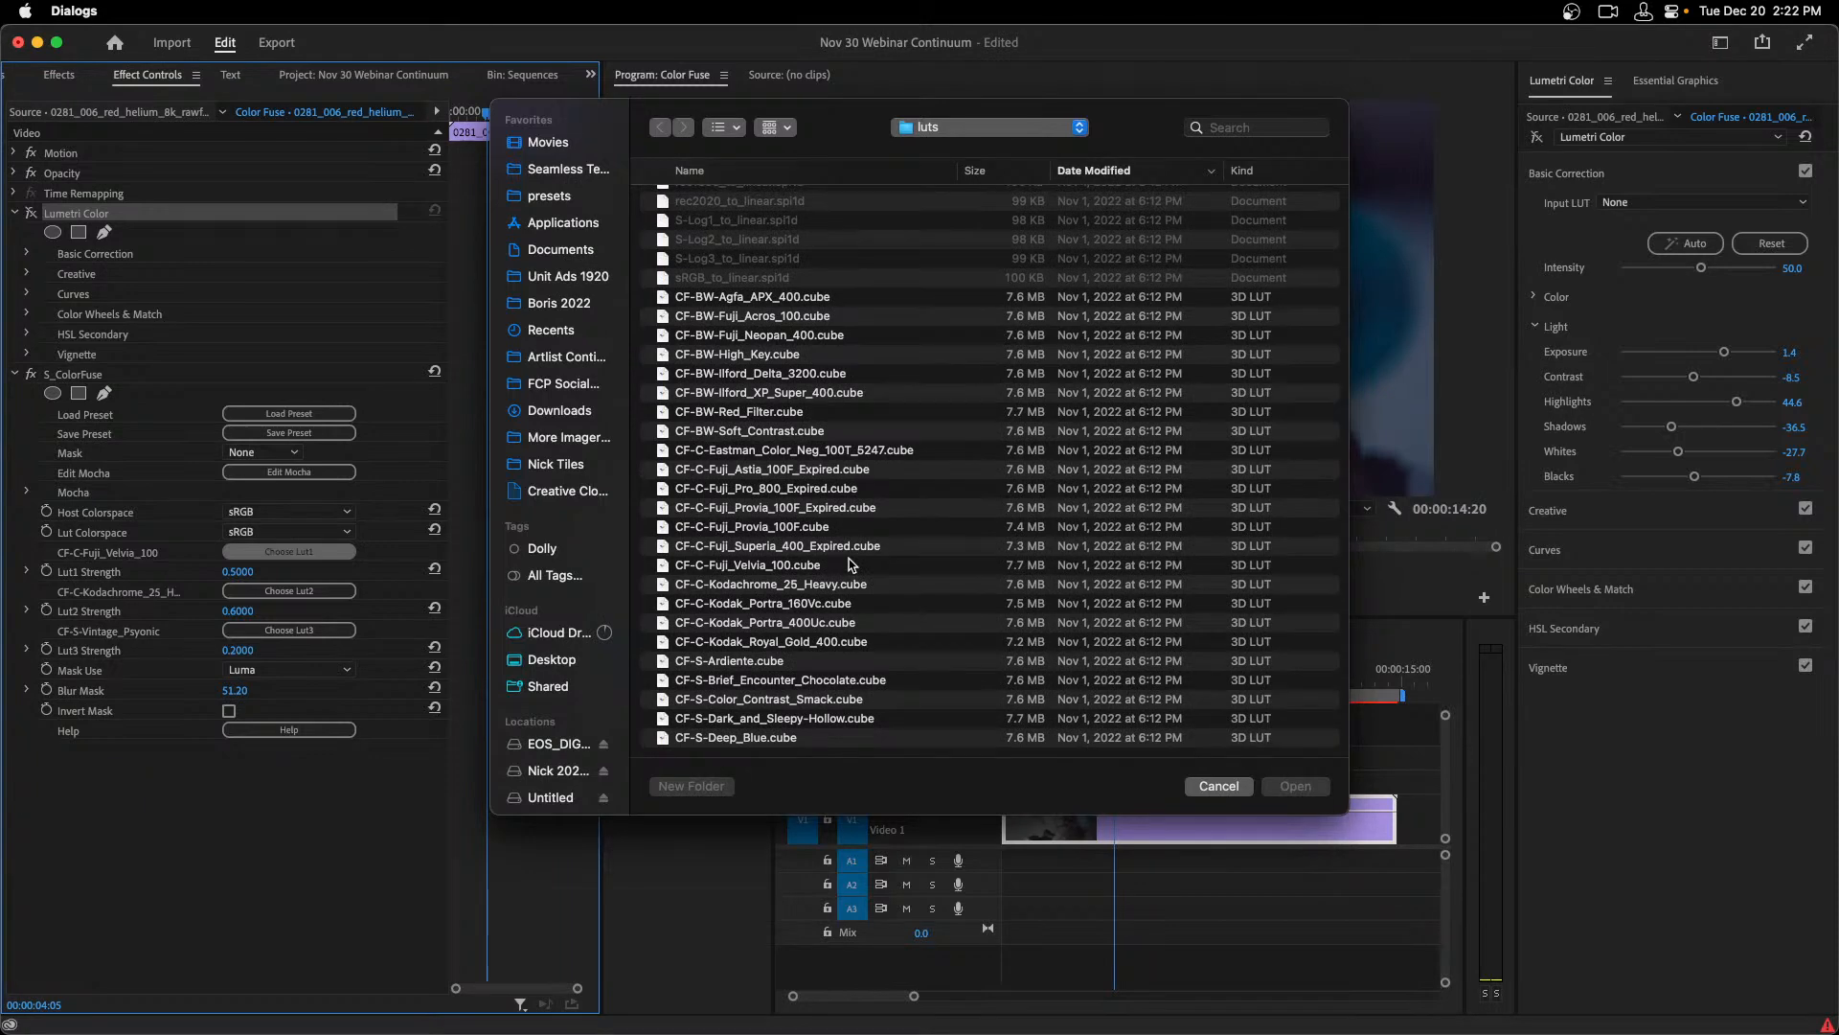
pyautogui.scroll(6, 852, 564)
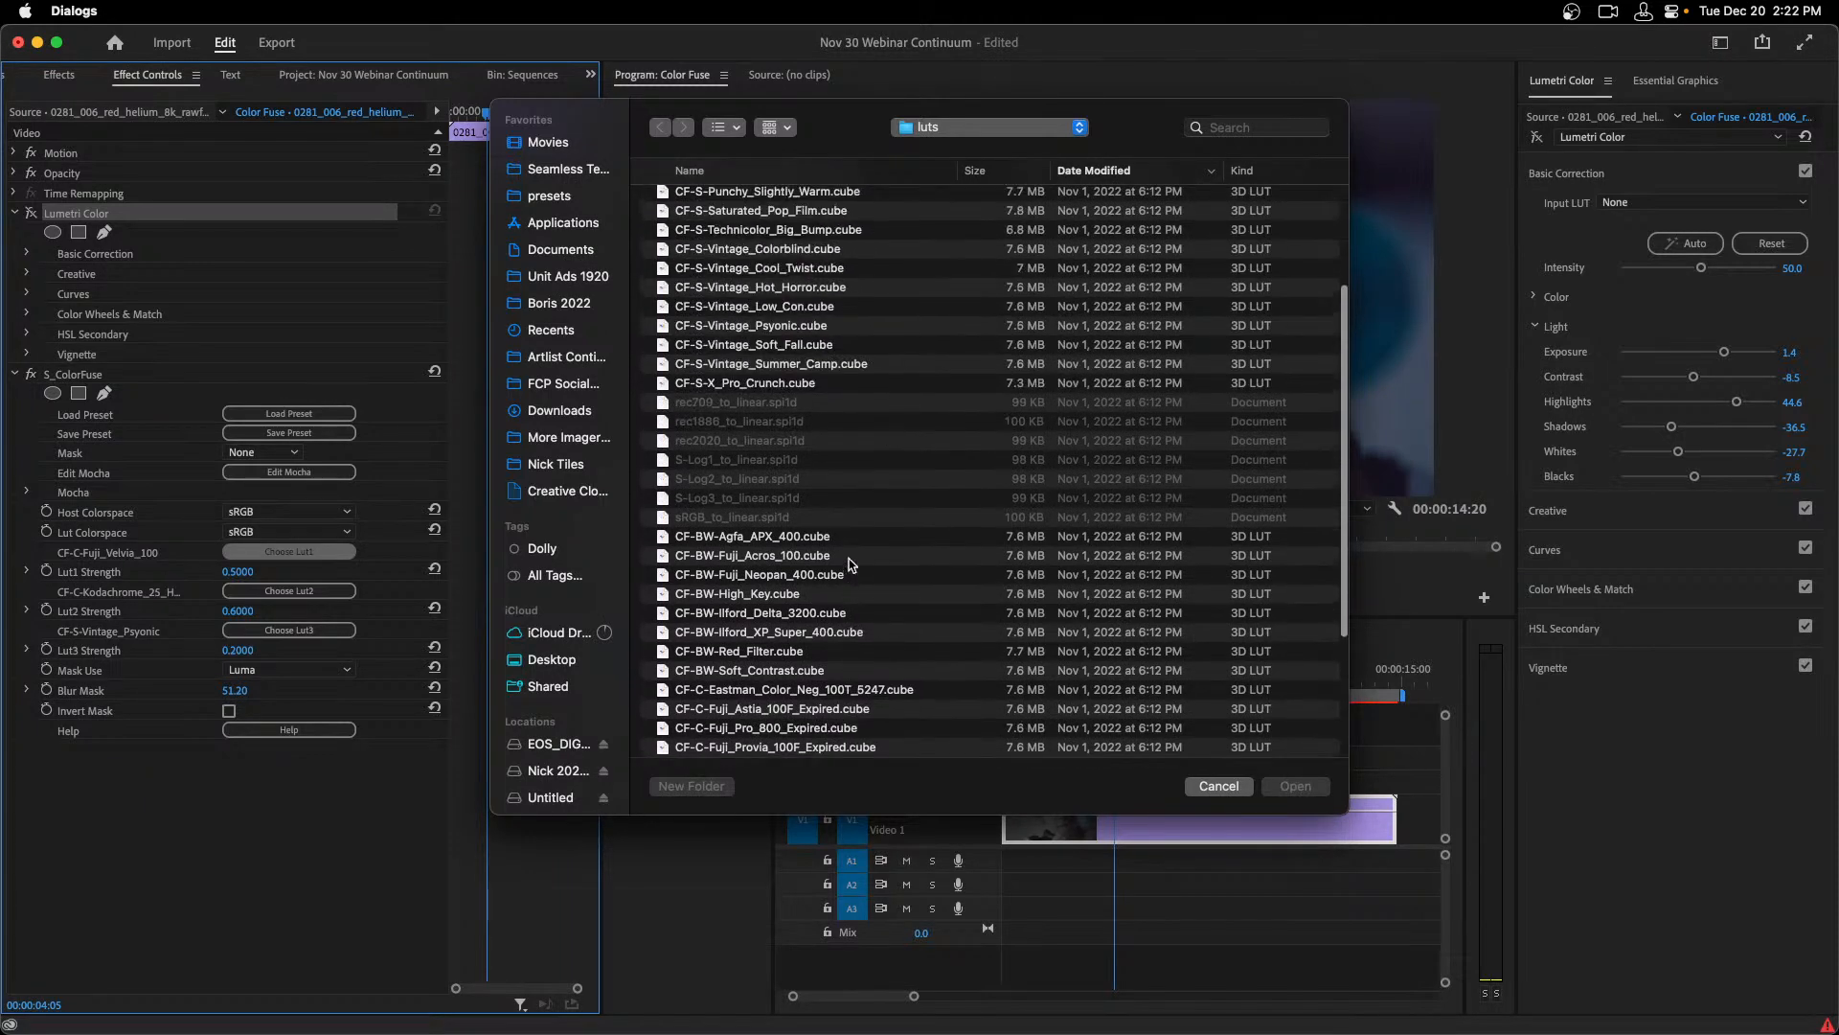
pyautogui.click(1044, 137)
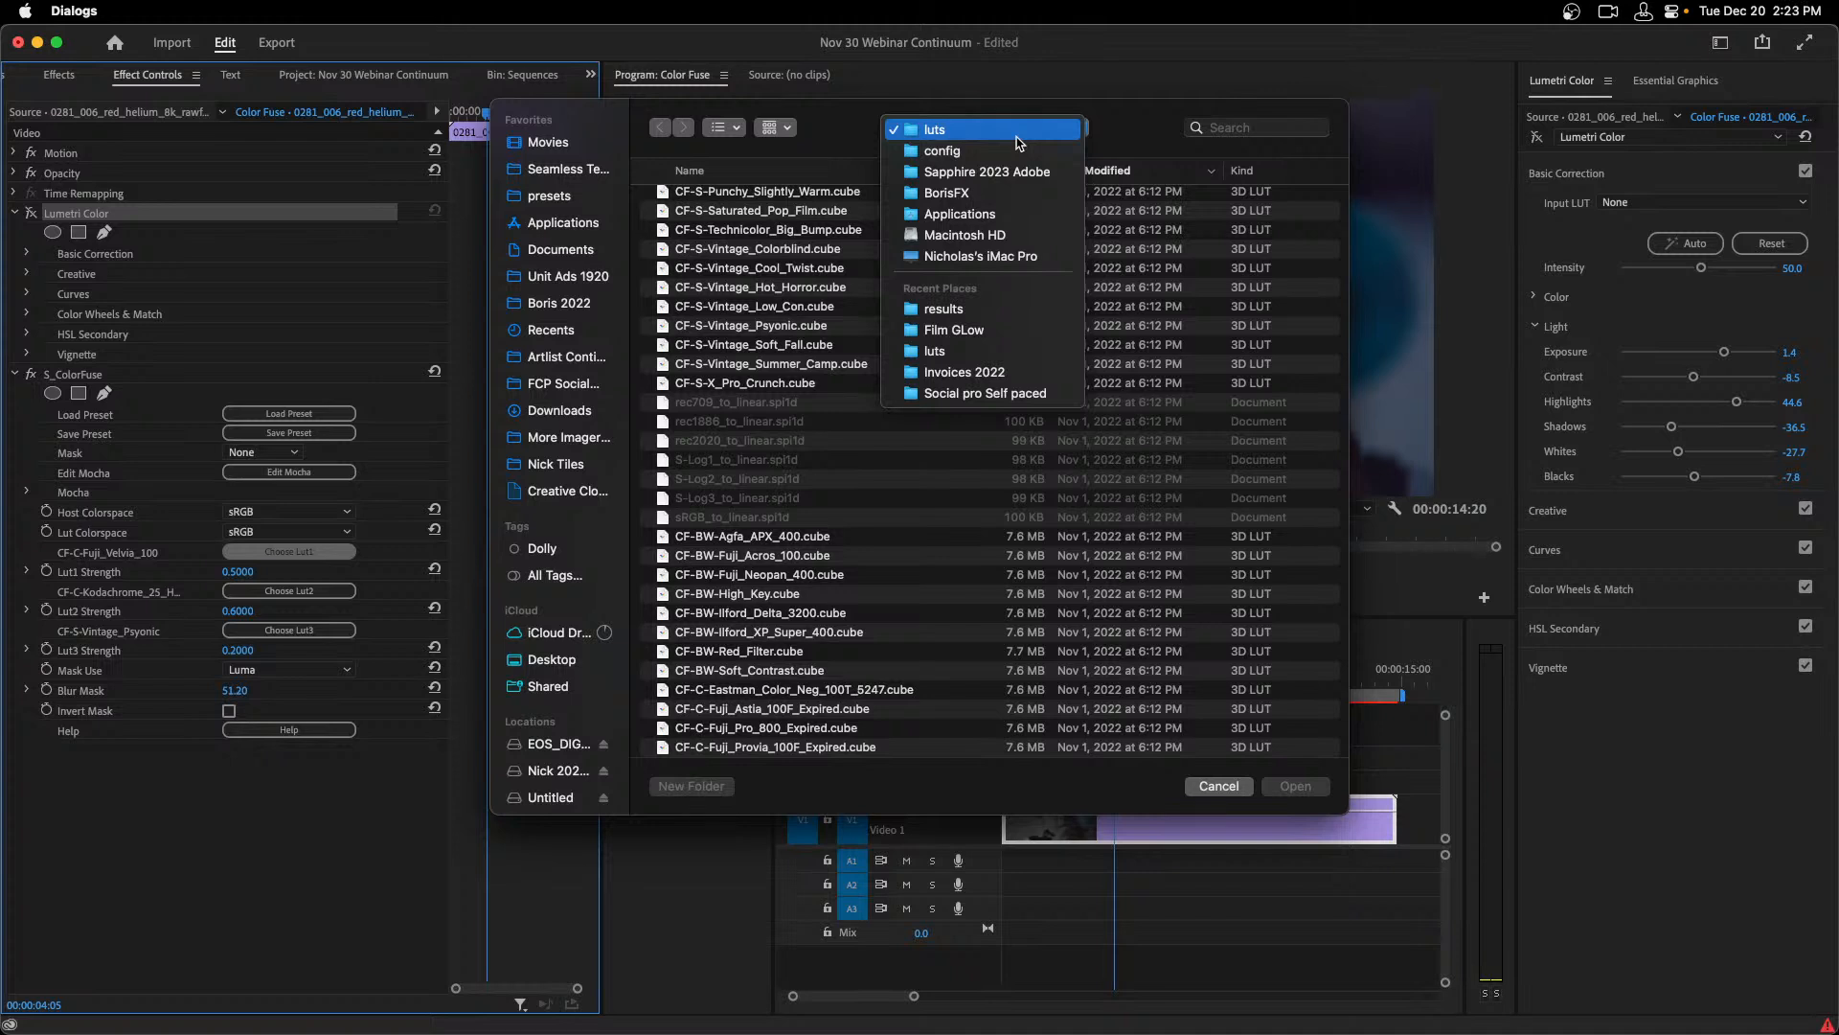
pyautogui.click(817, 263)
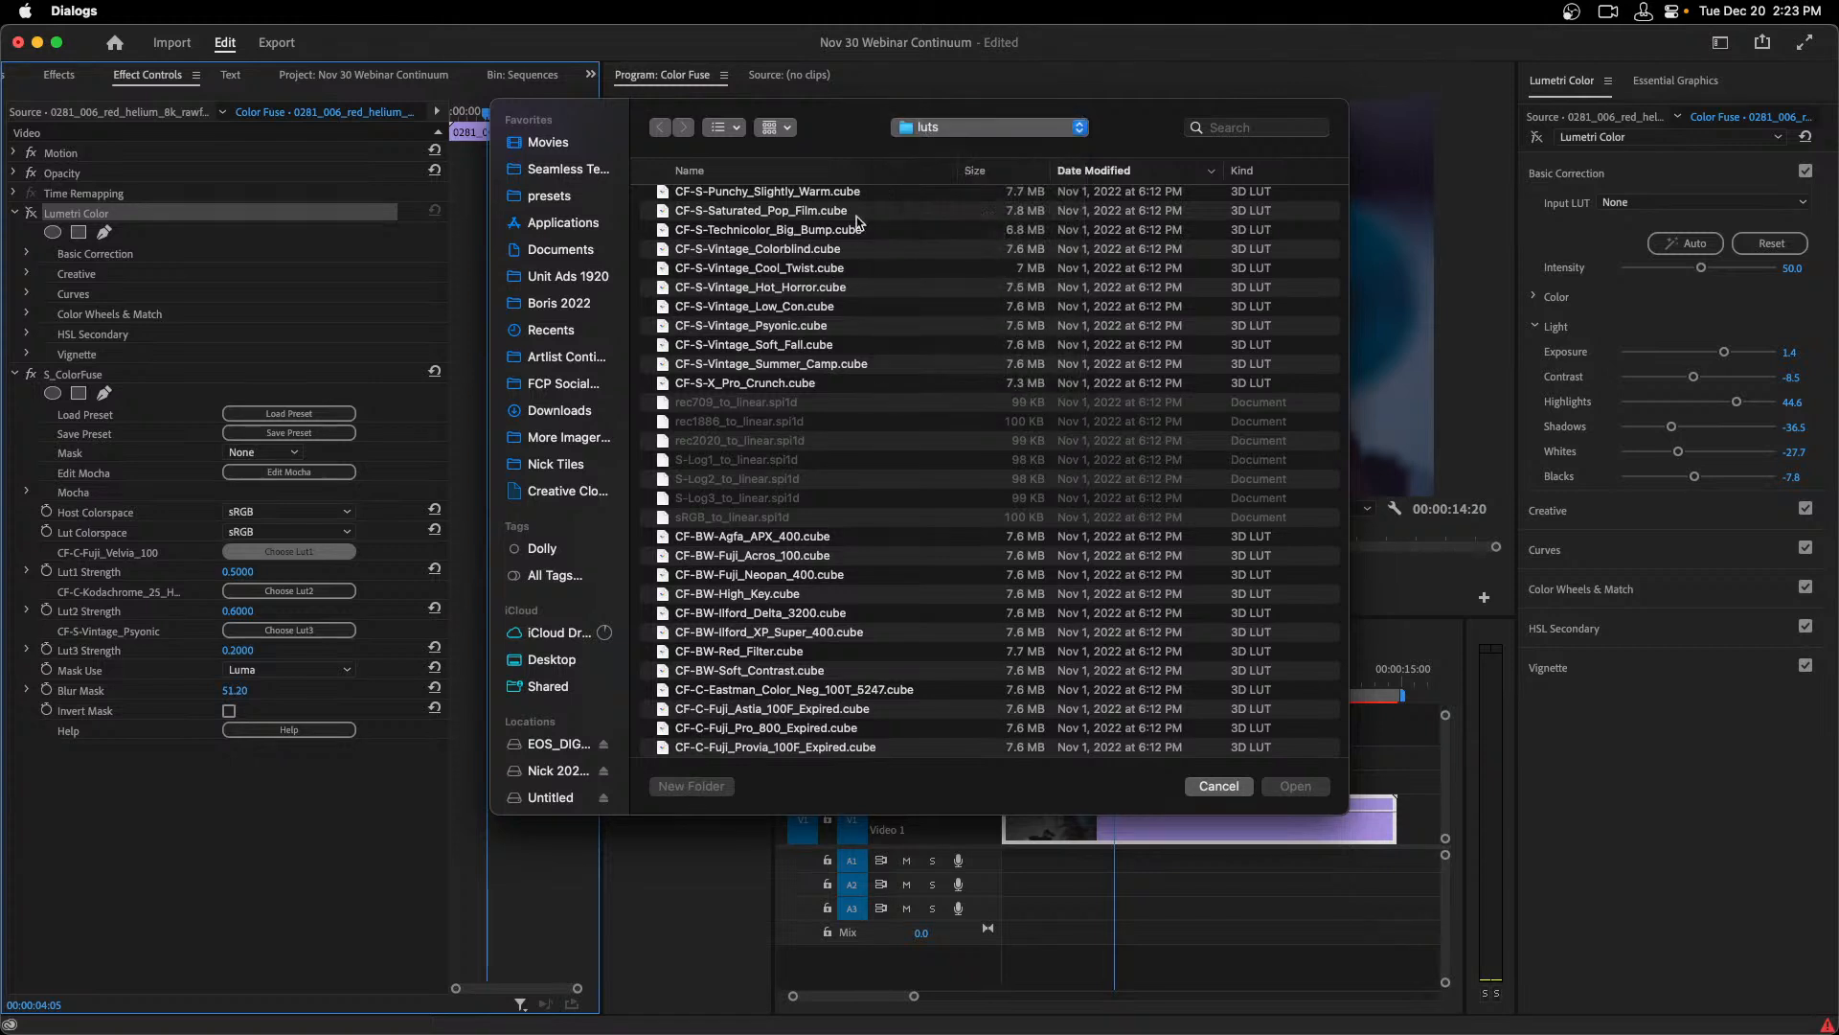
pyautogui.click(565, 661)
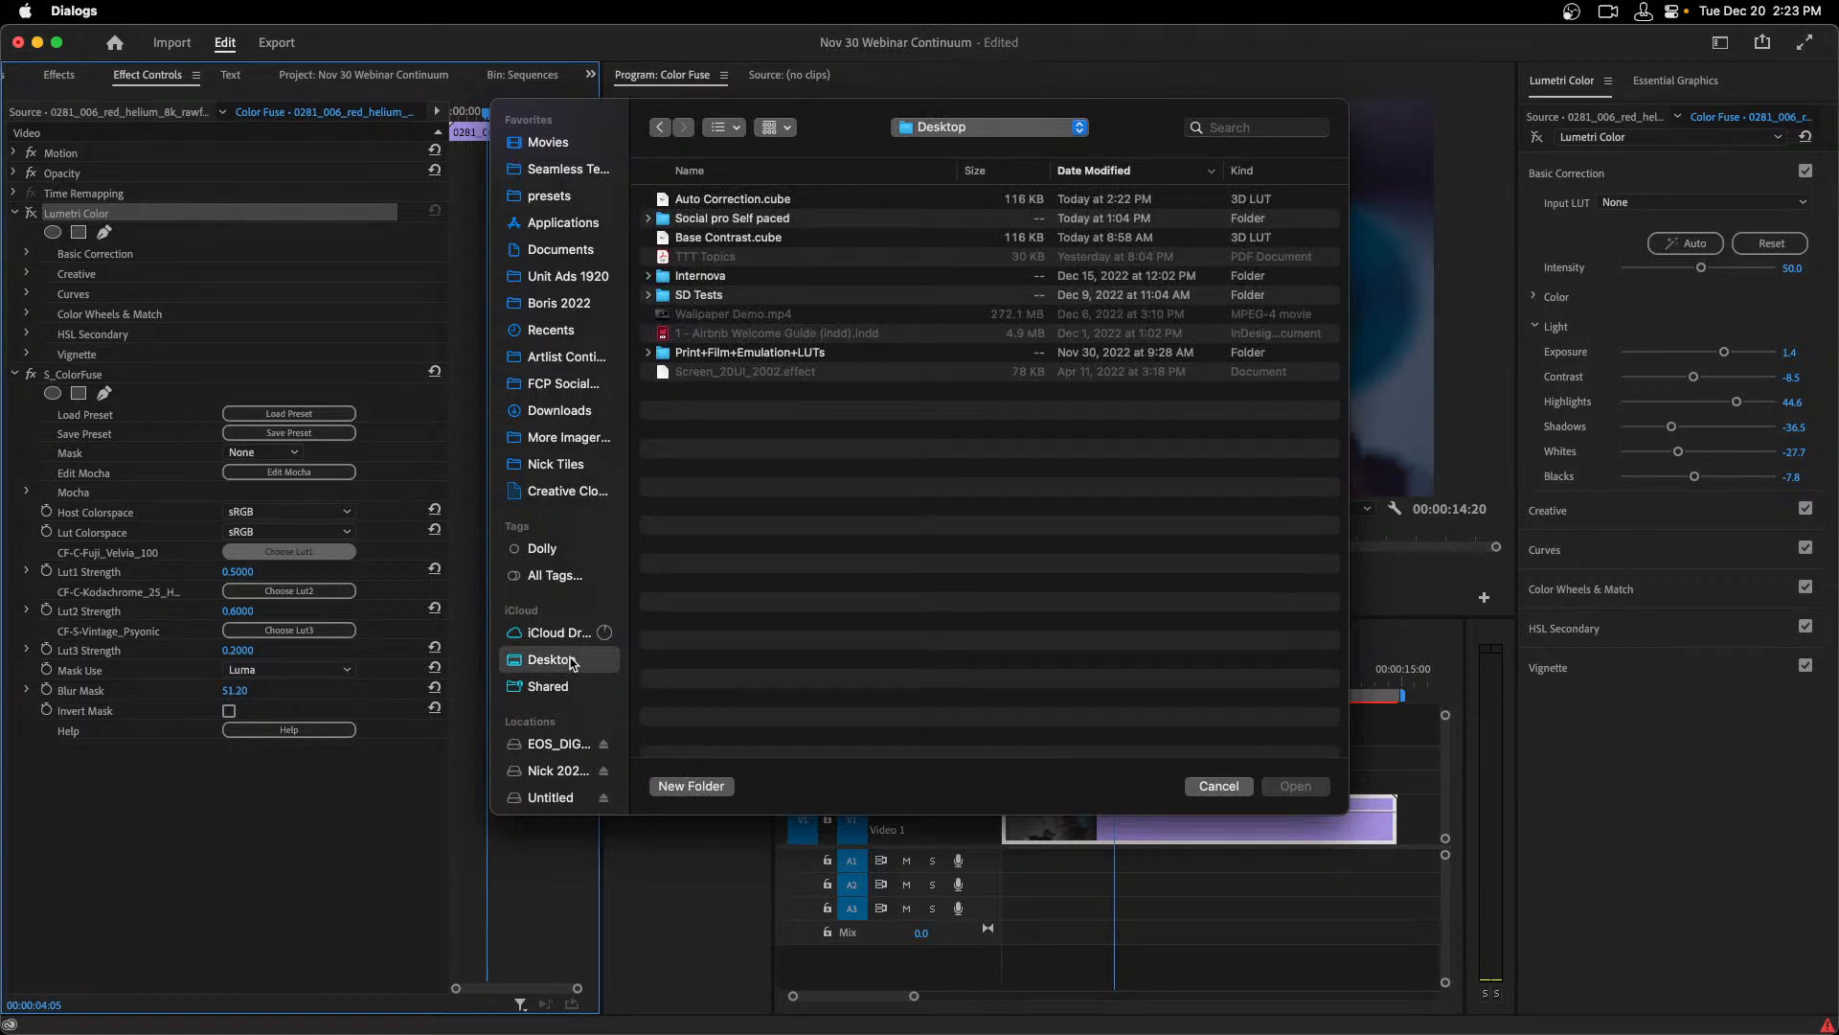
pyautogui.click(740, 203)
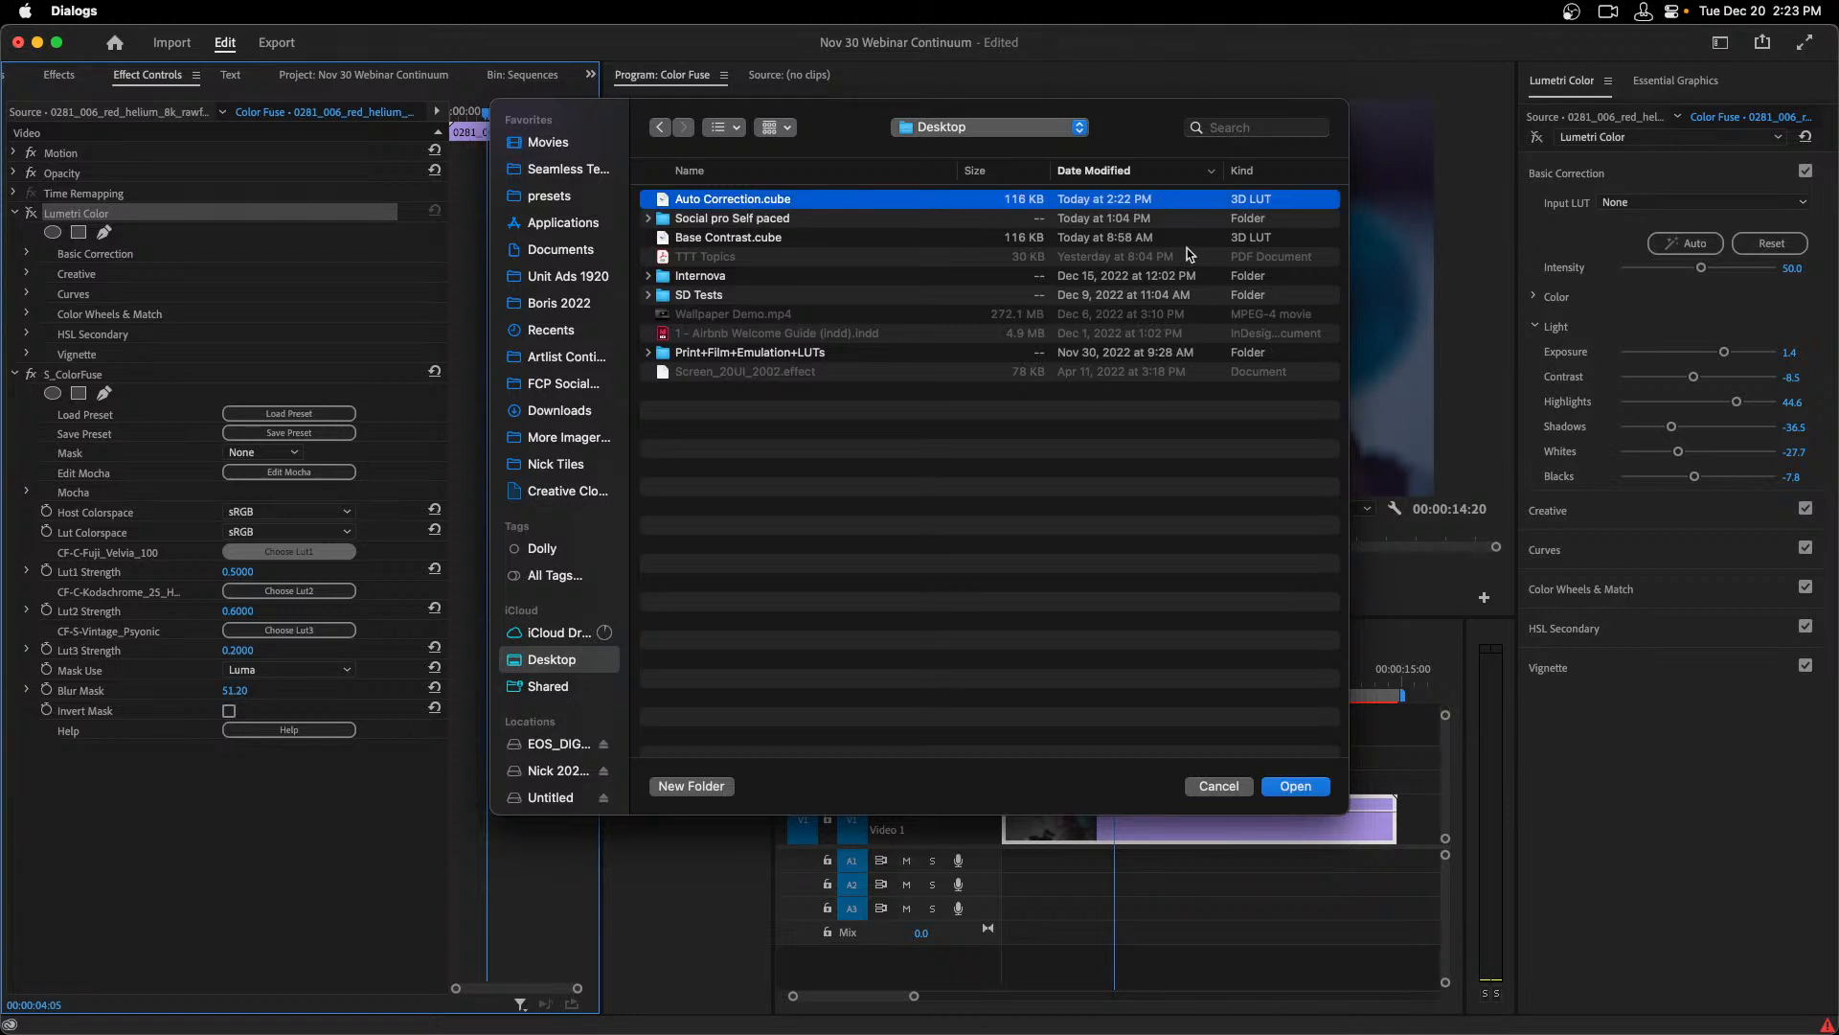
pyautogui.click(1299, 787)
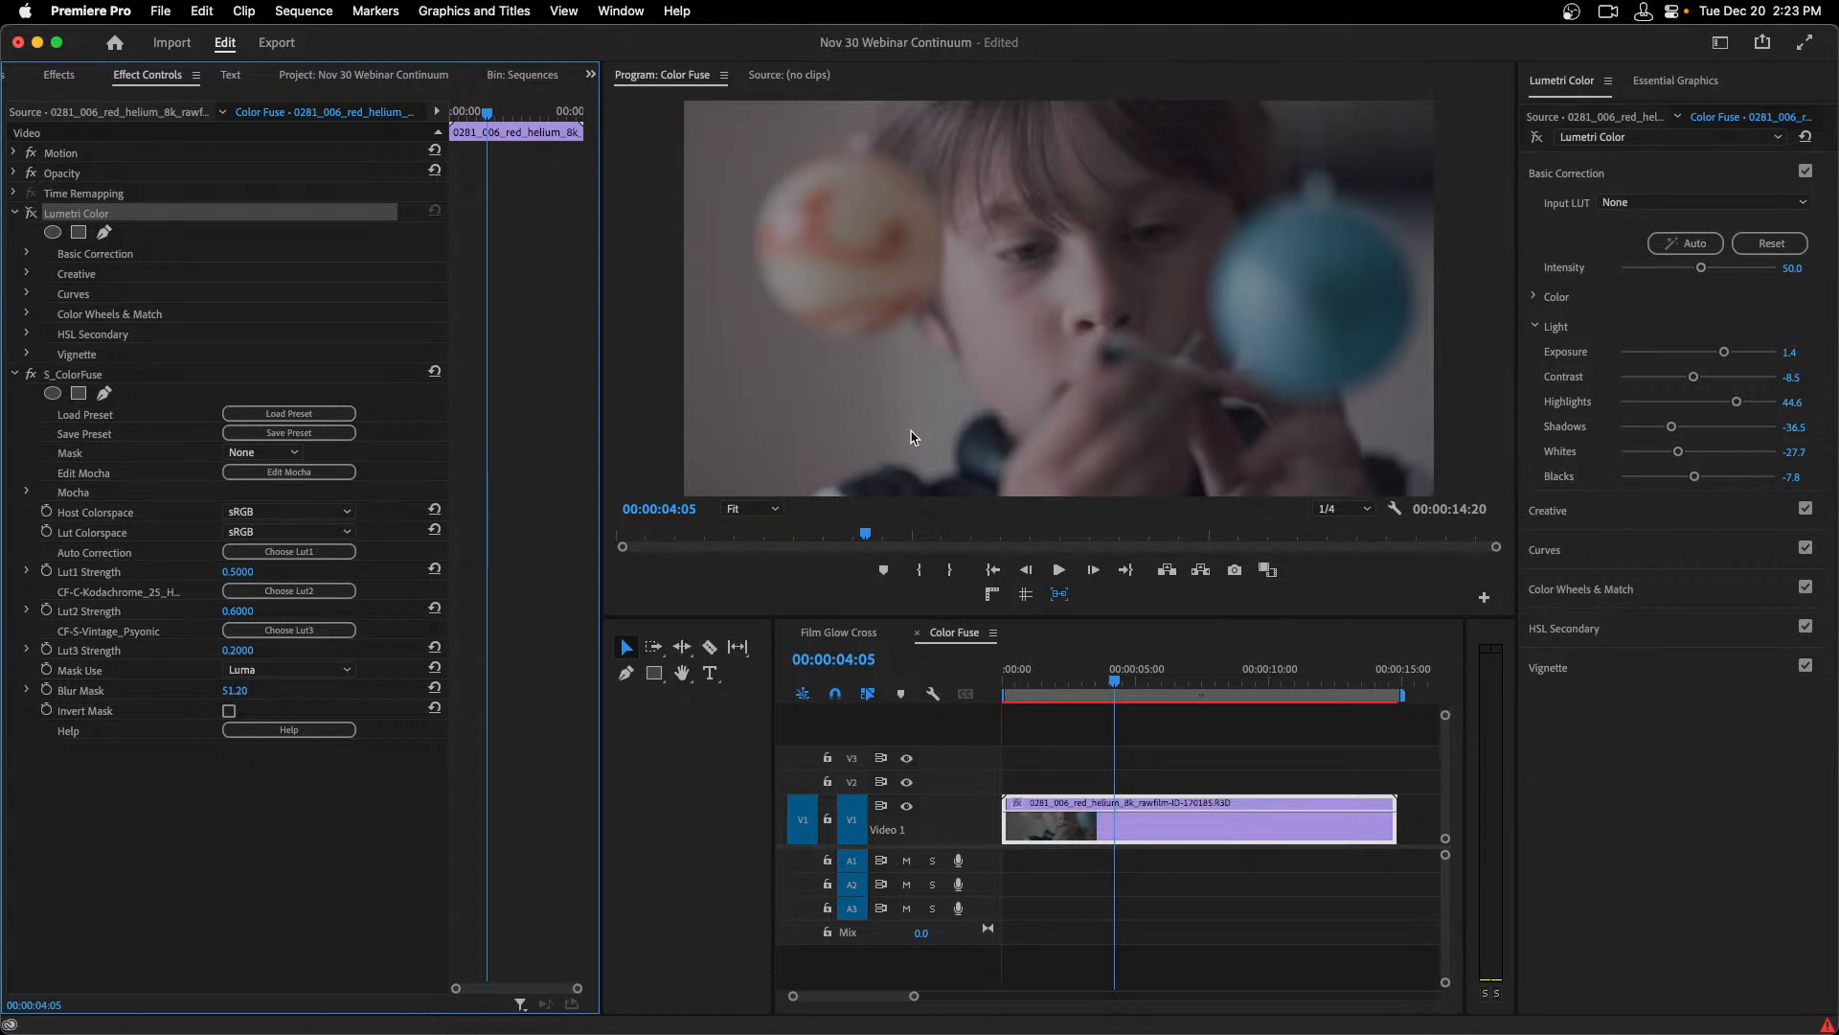
# View the available Lut2 files without choosing one, and compare the clip with S_ColorFuse off and on.
pyautogui.click(311, 596)
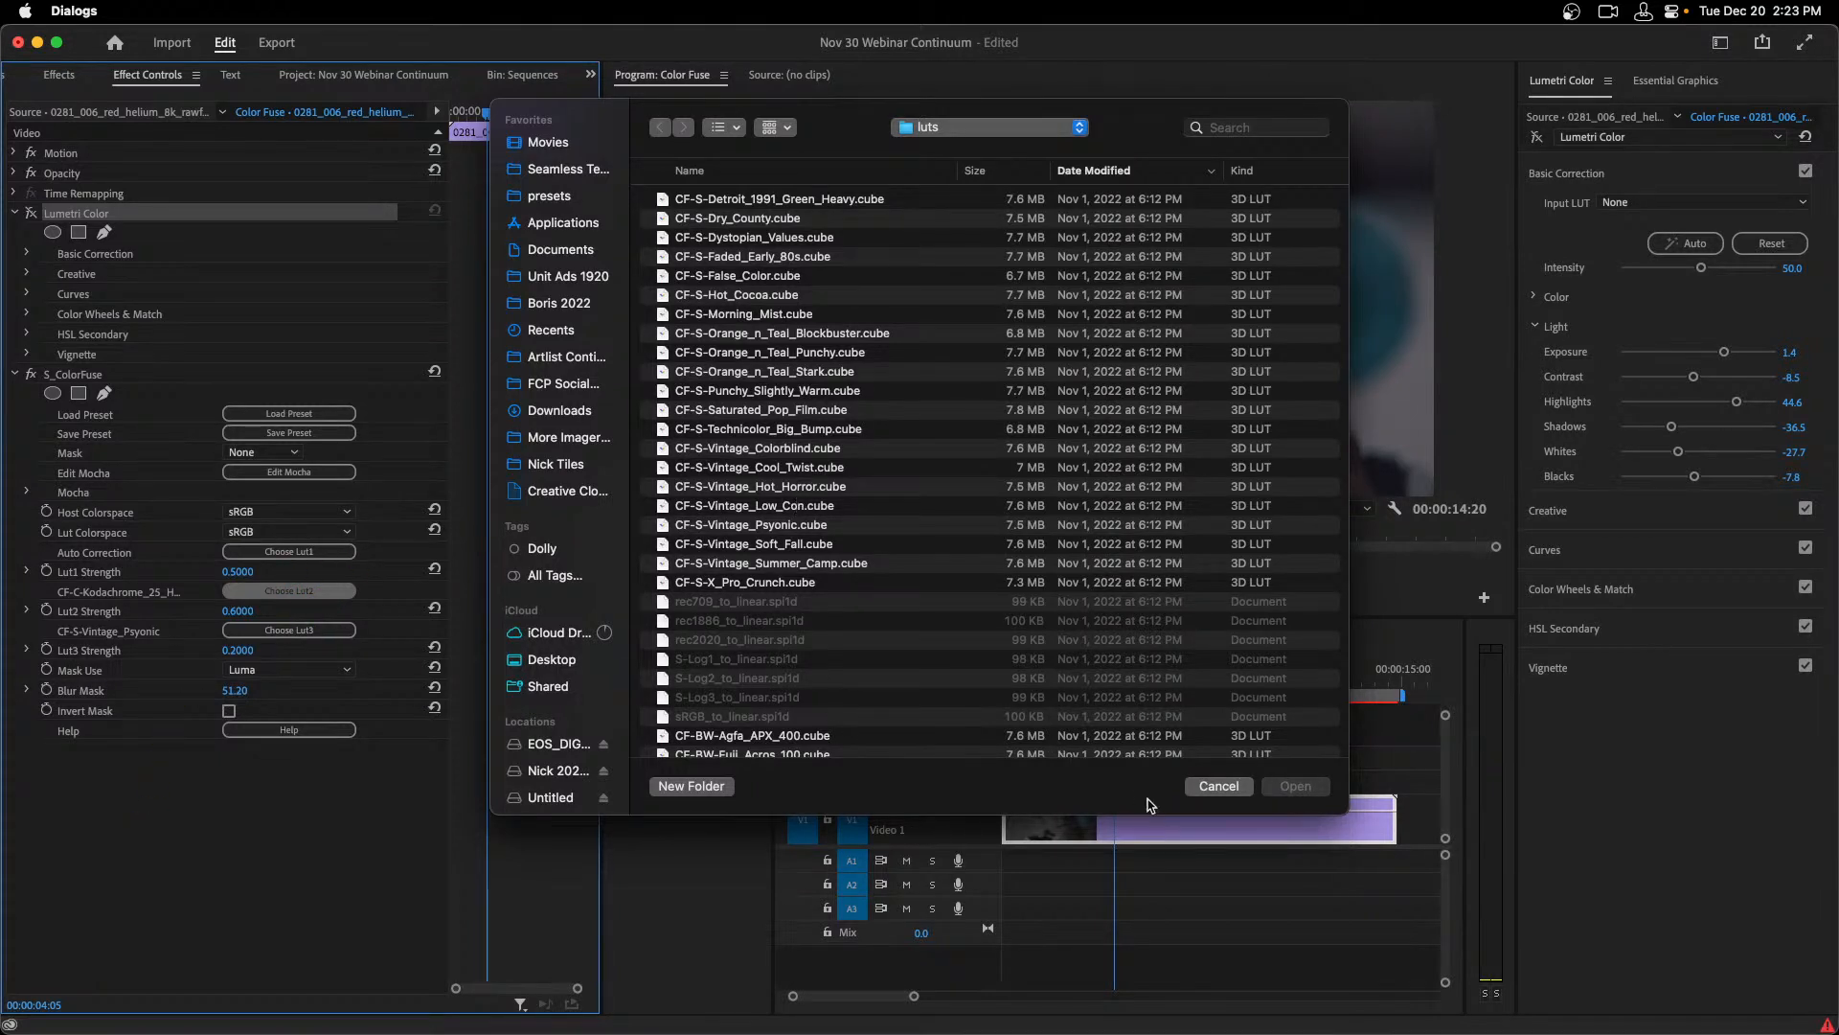
pyautogui.click(1218, 785)
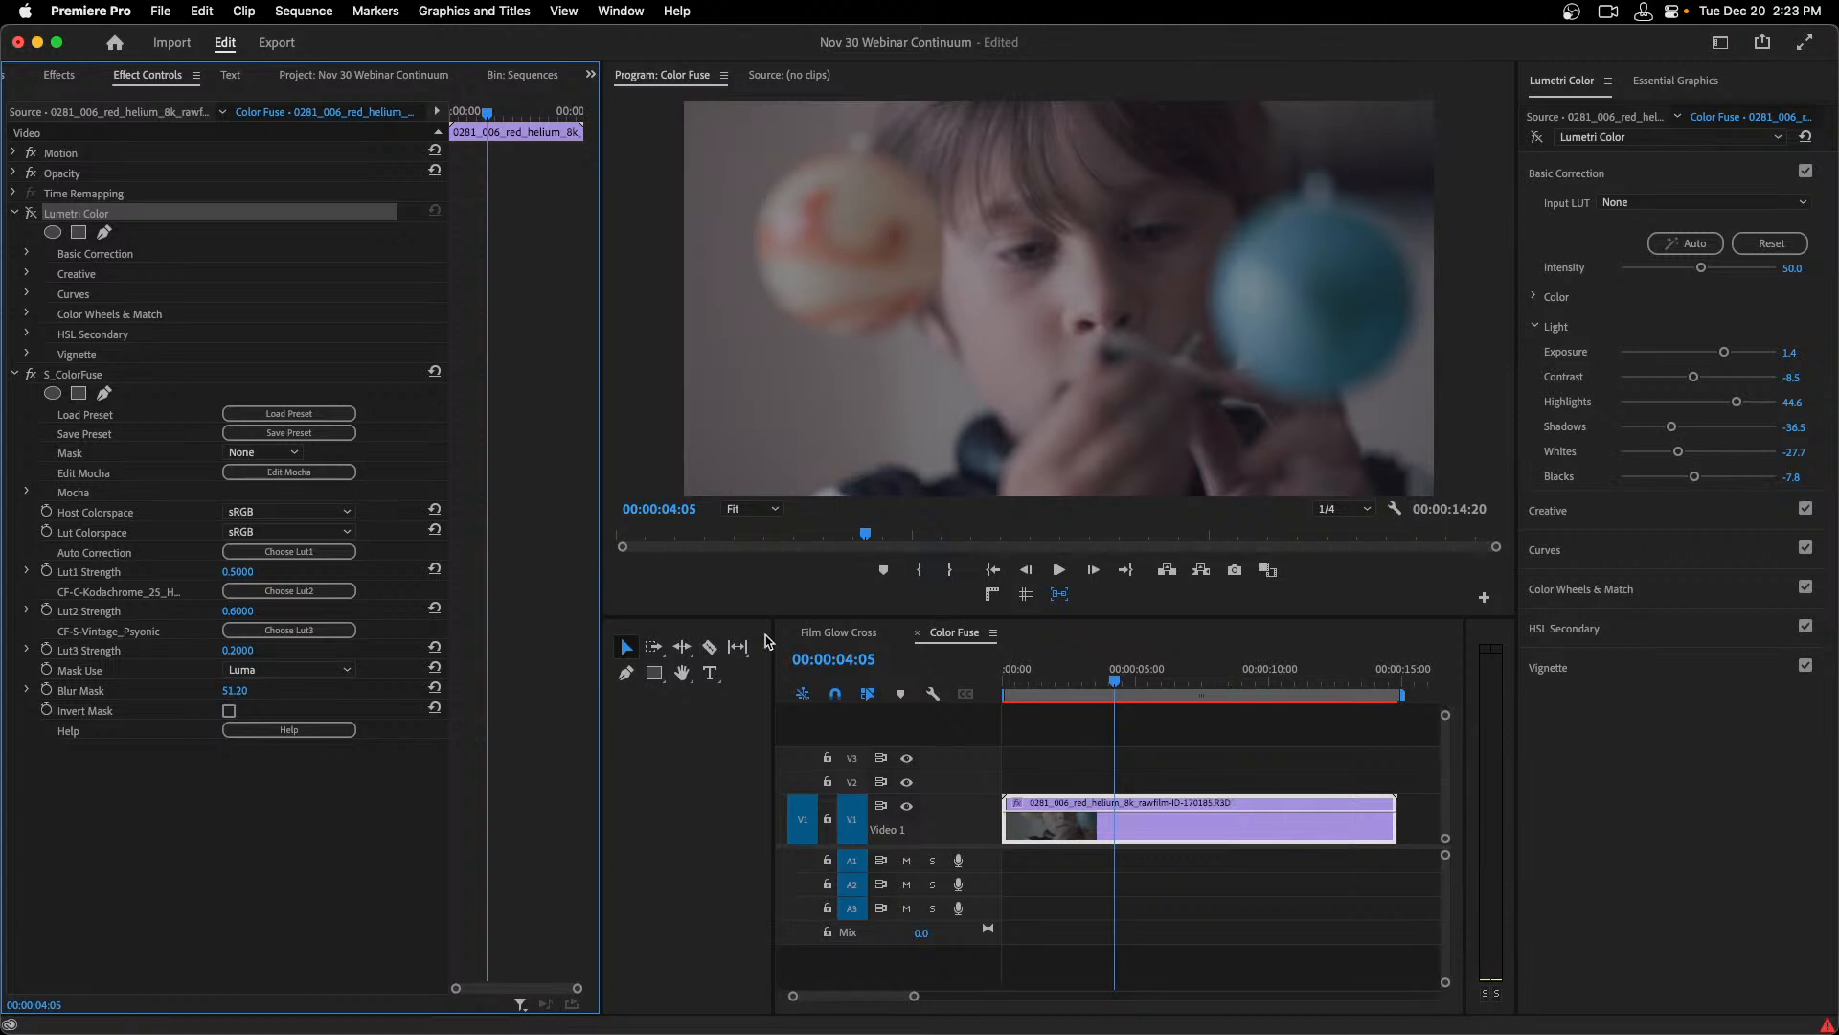
pyautogui.click(33, 218)
pyautogui.click(86, 379)
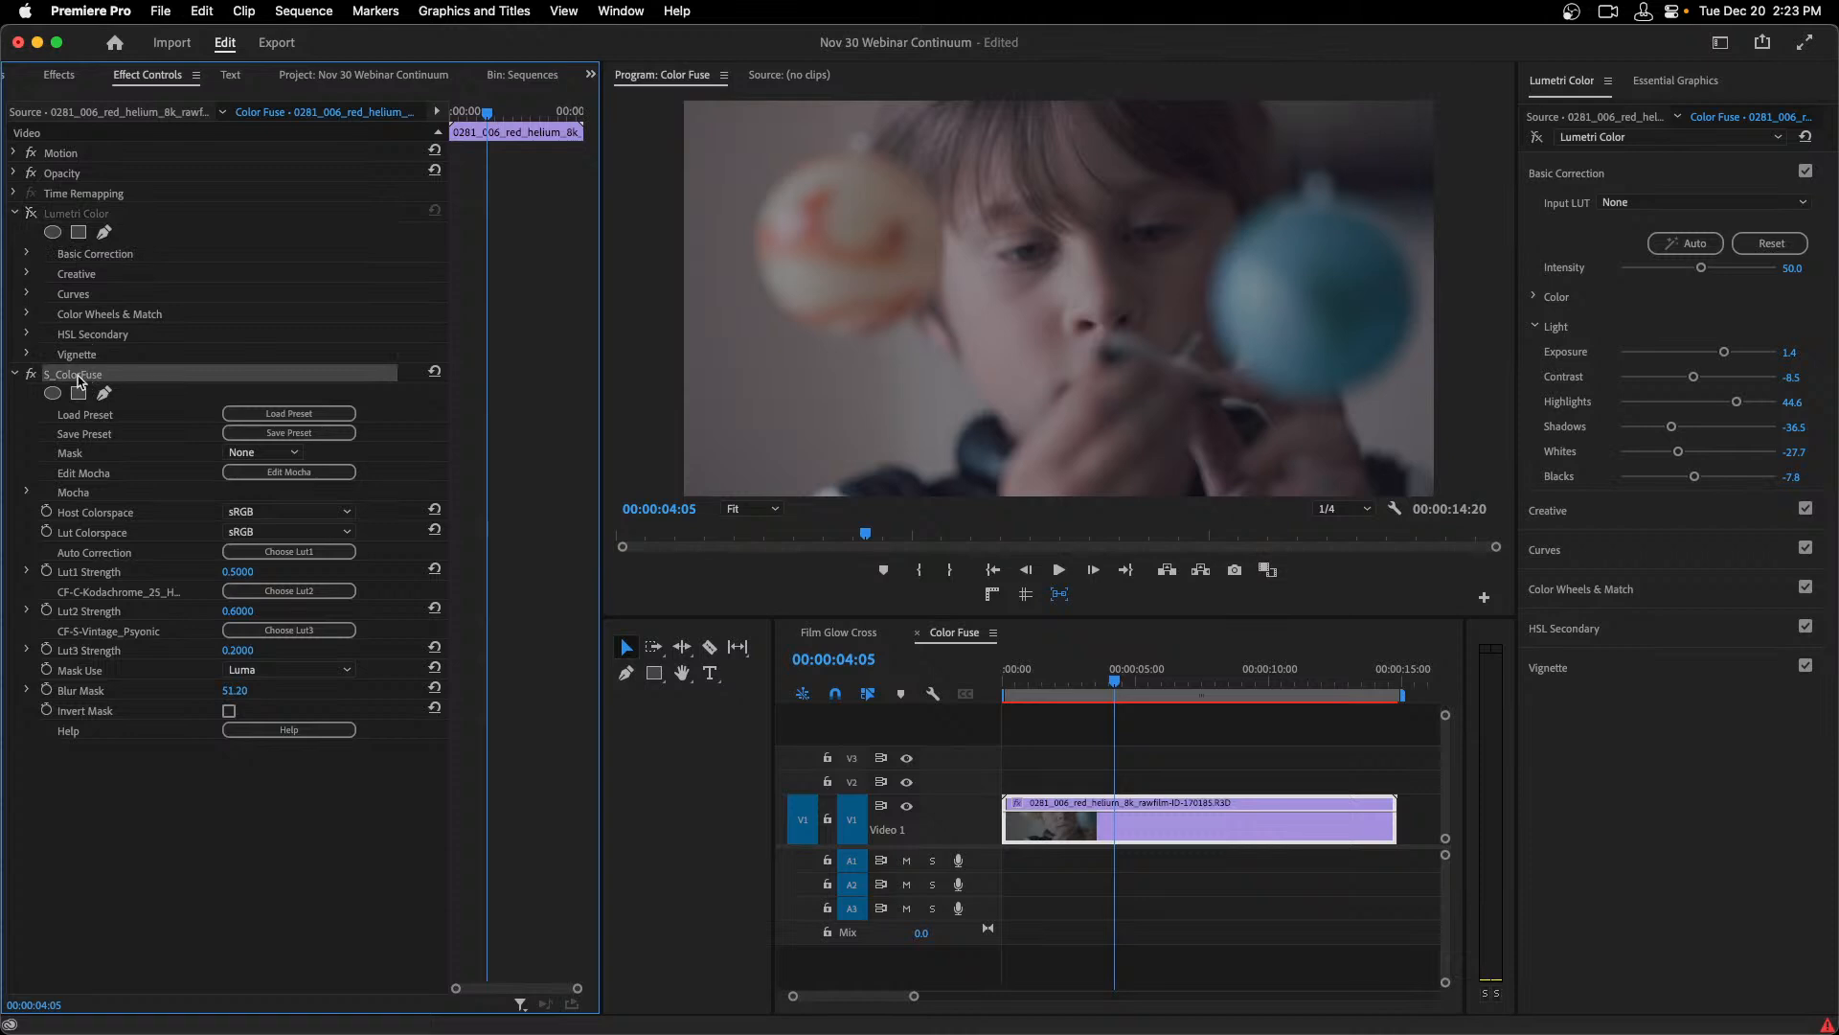
pyautogui.click(32, 376)
pyautogui.click(32, 376)
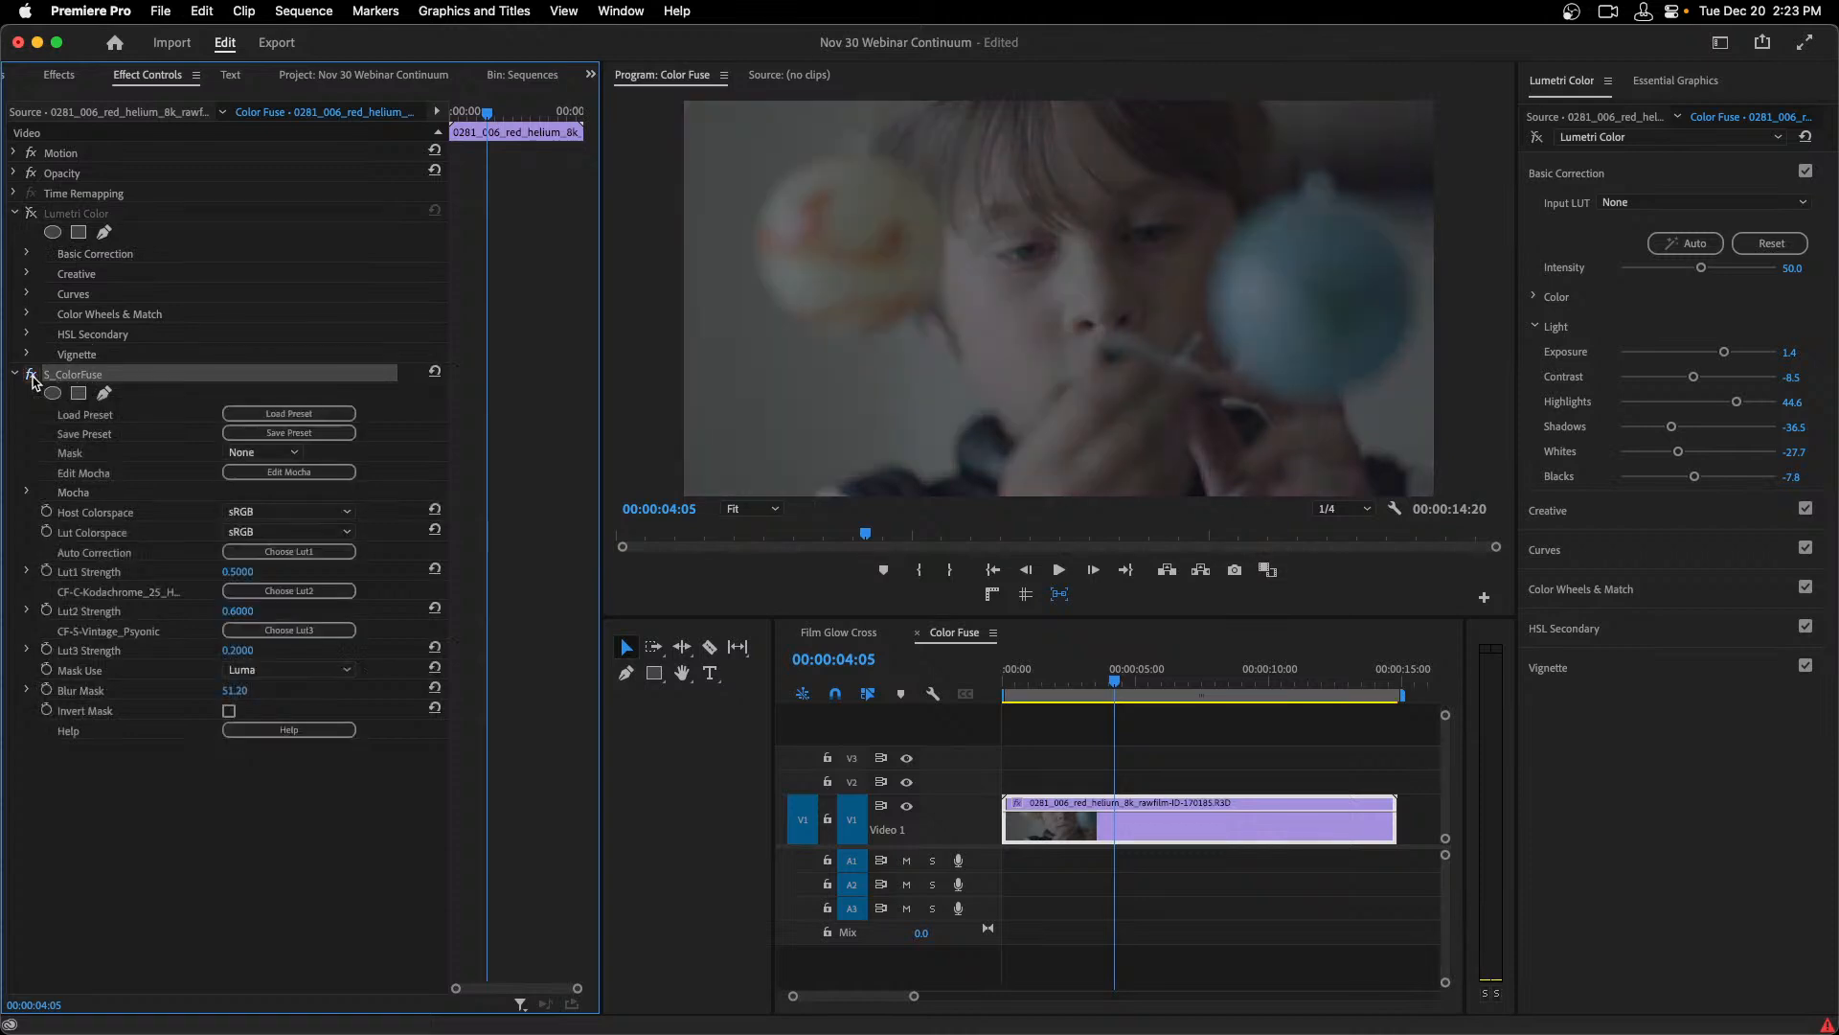
pyautogui.click(32, 376)
pyautogui.click(31, 375)
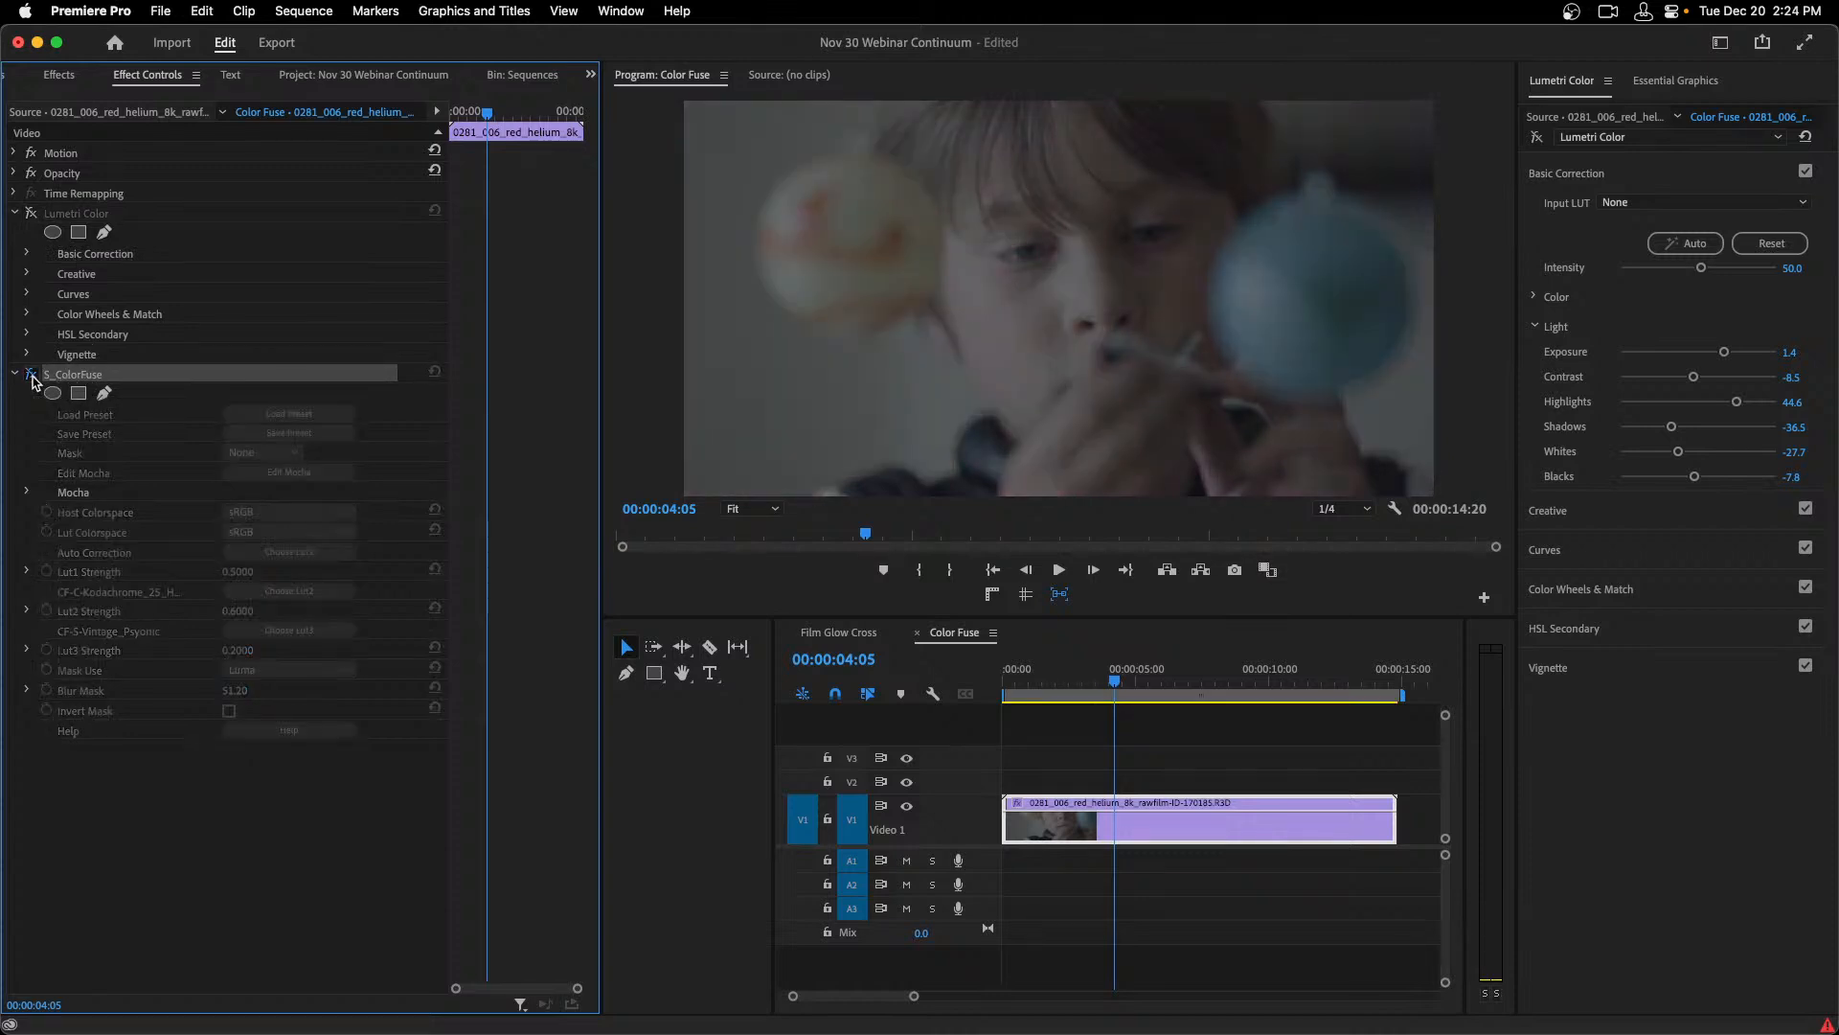
# View the LUT files available for Lut3 and the Host Colorspace options, keeping the current LUT and sRGB.
pyautogui.click(292, 631)
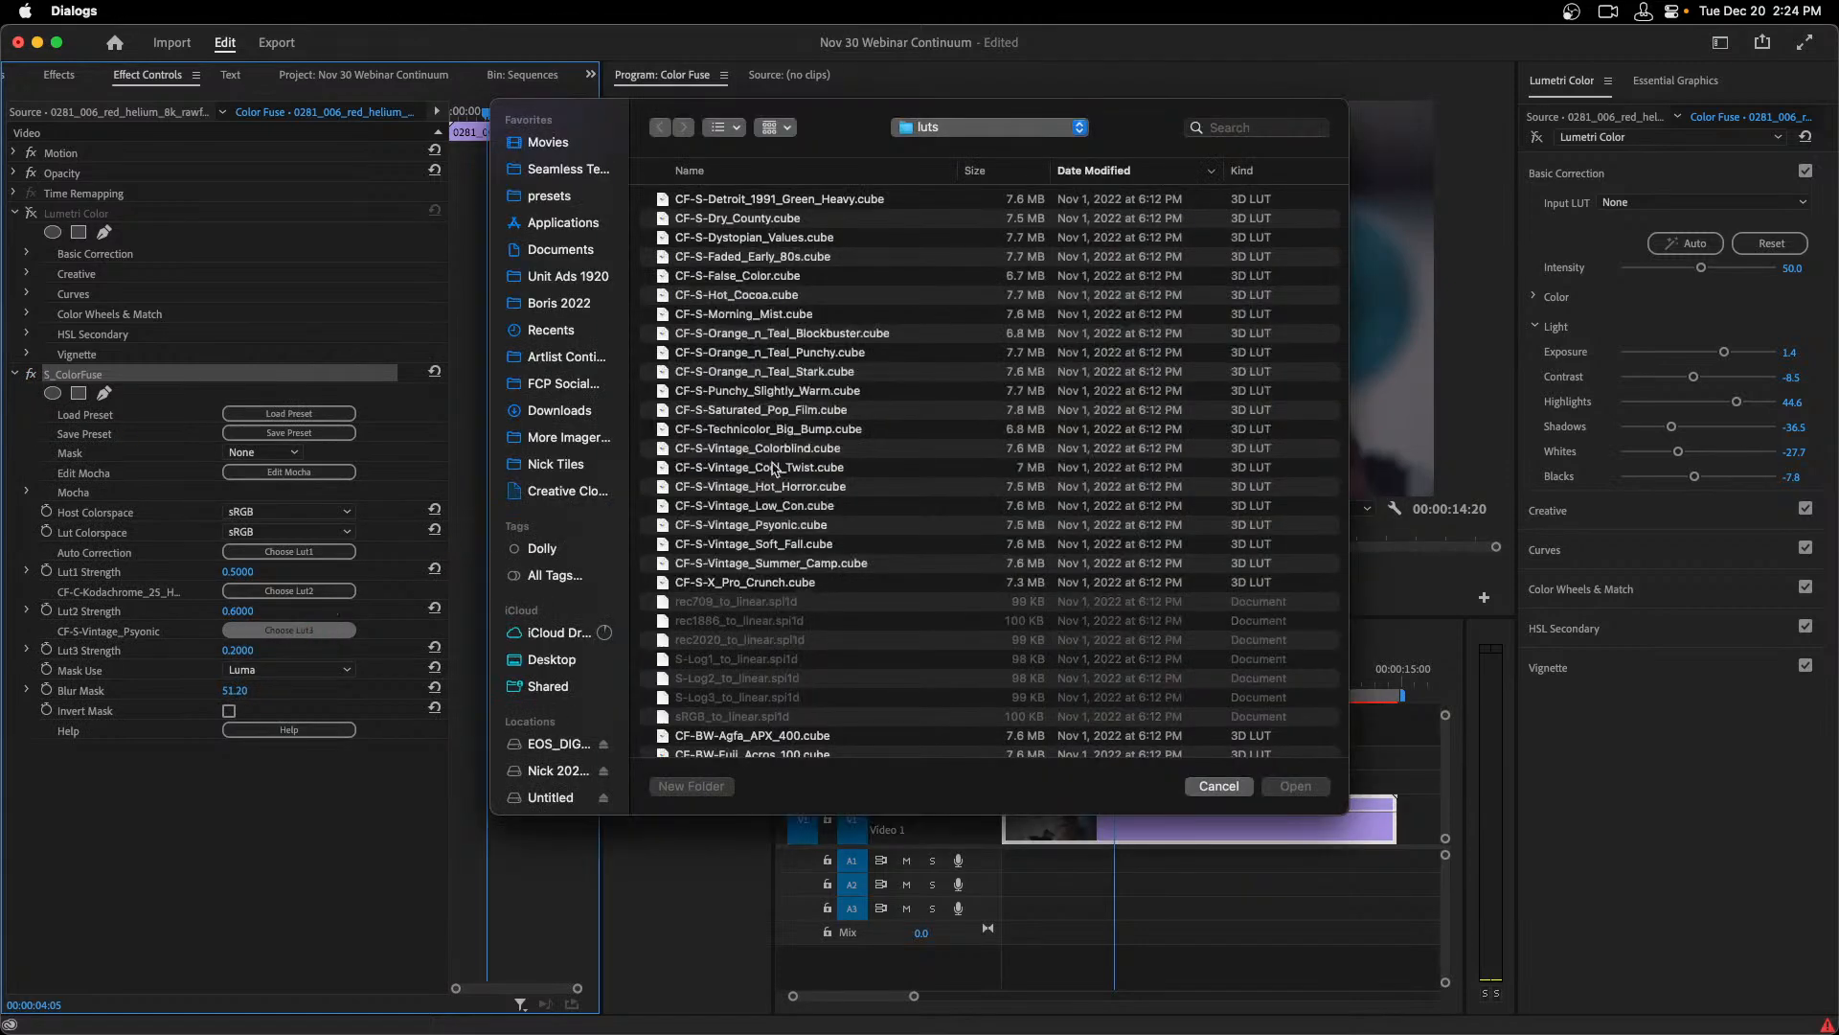
pyautogui.click(812, 507)
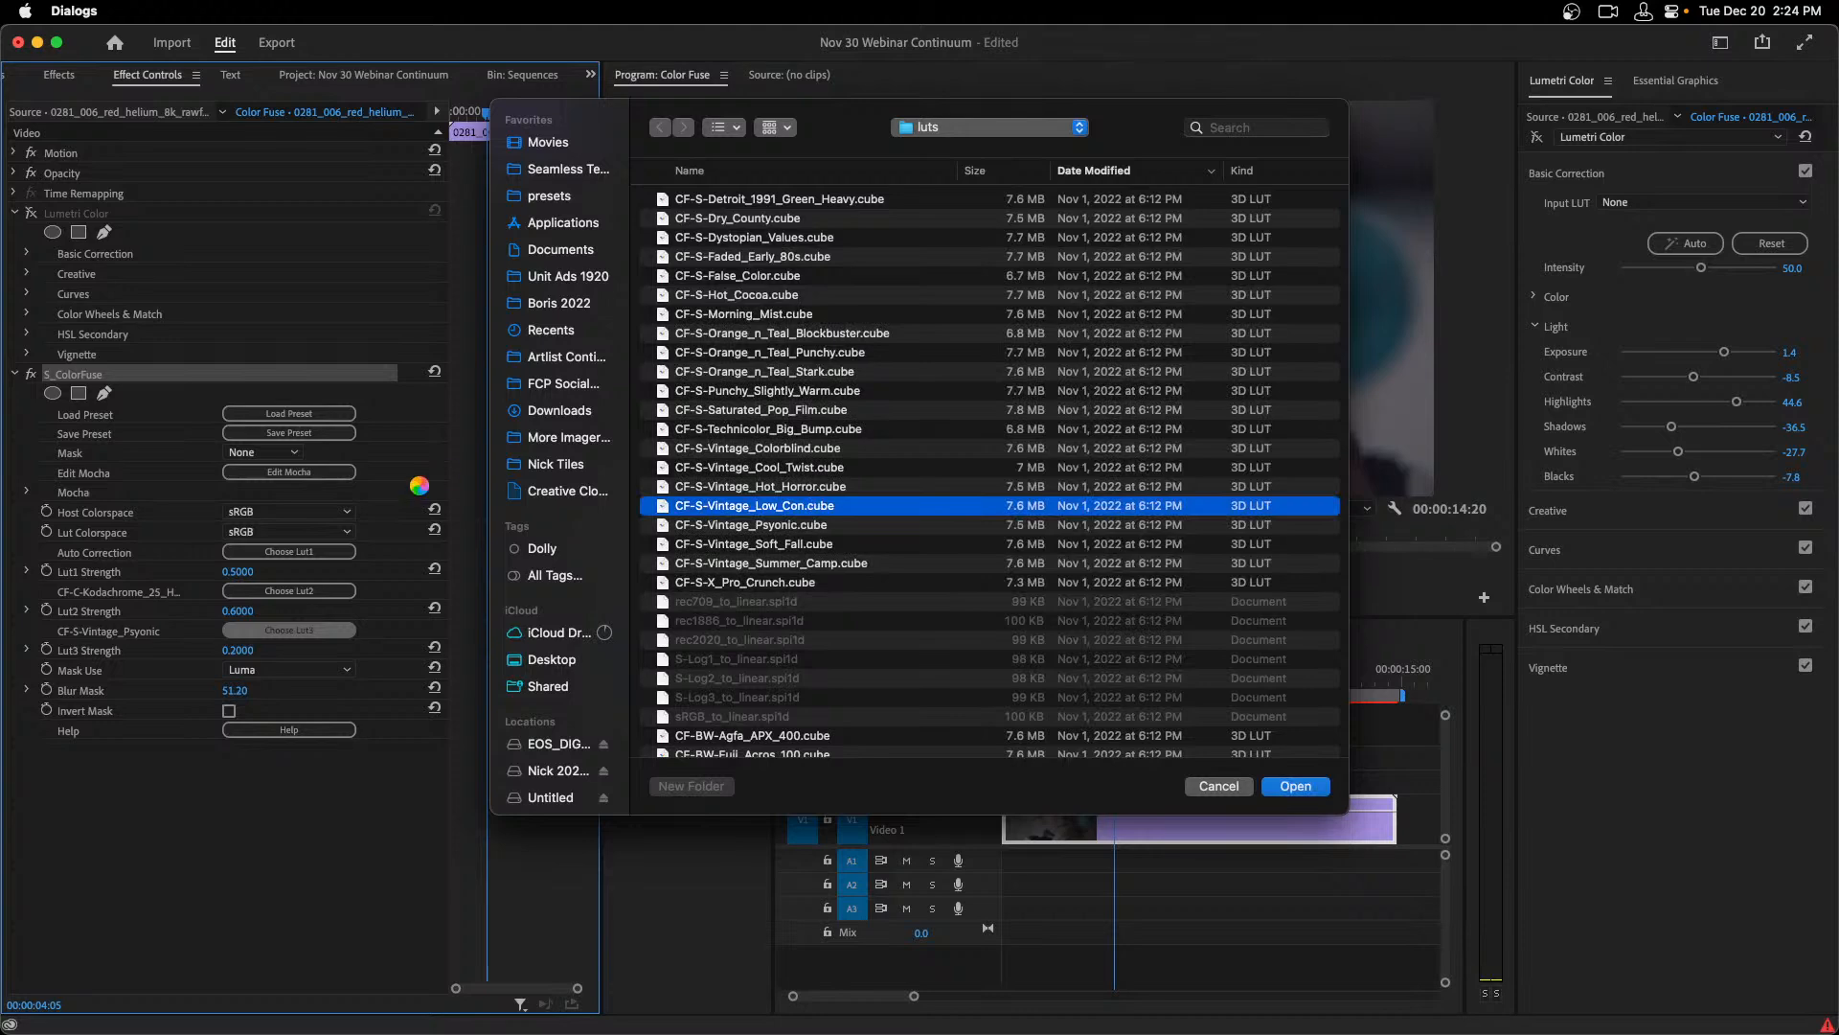
pyautogui.click(1218, 786)
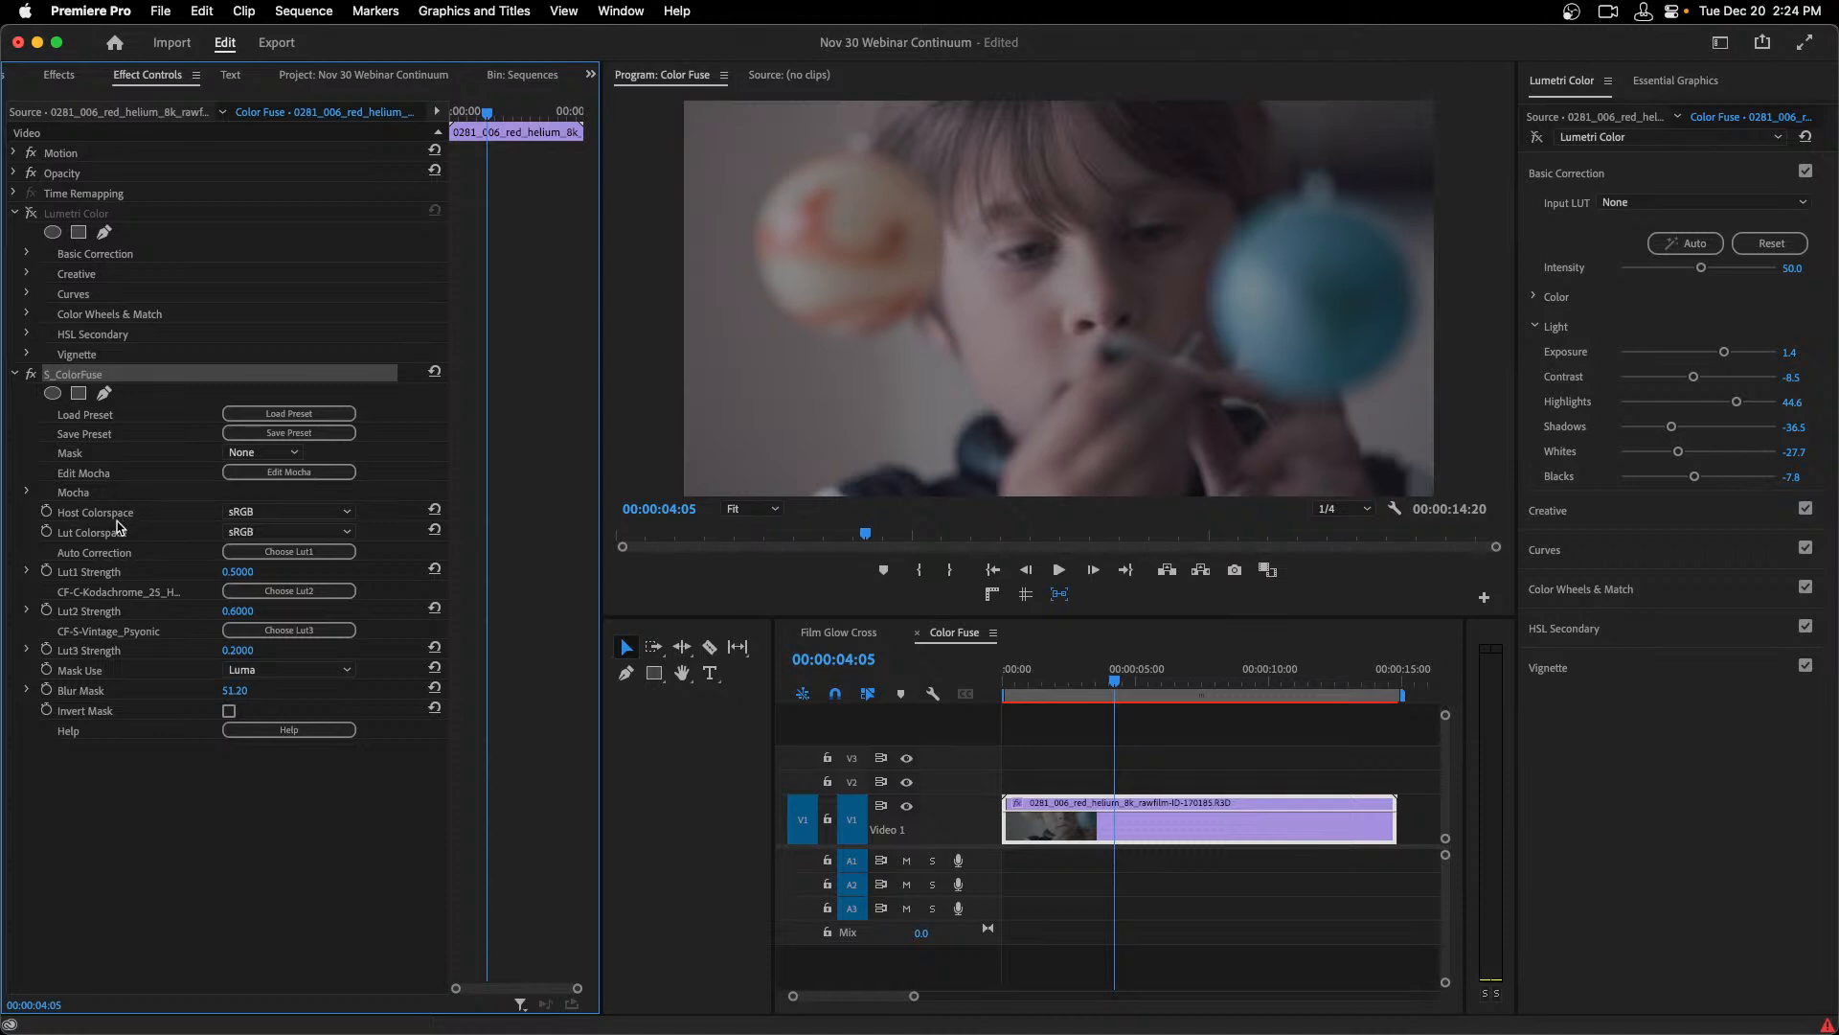
pyautogui.click(293, 512)
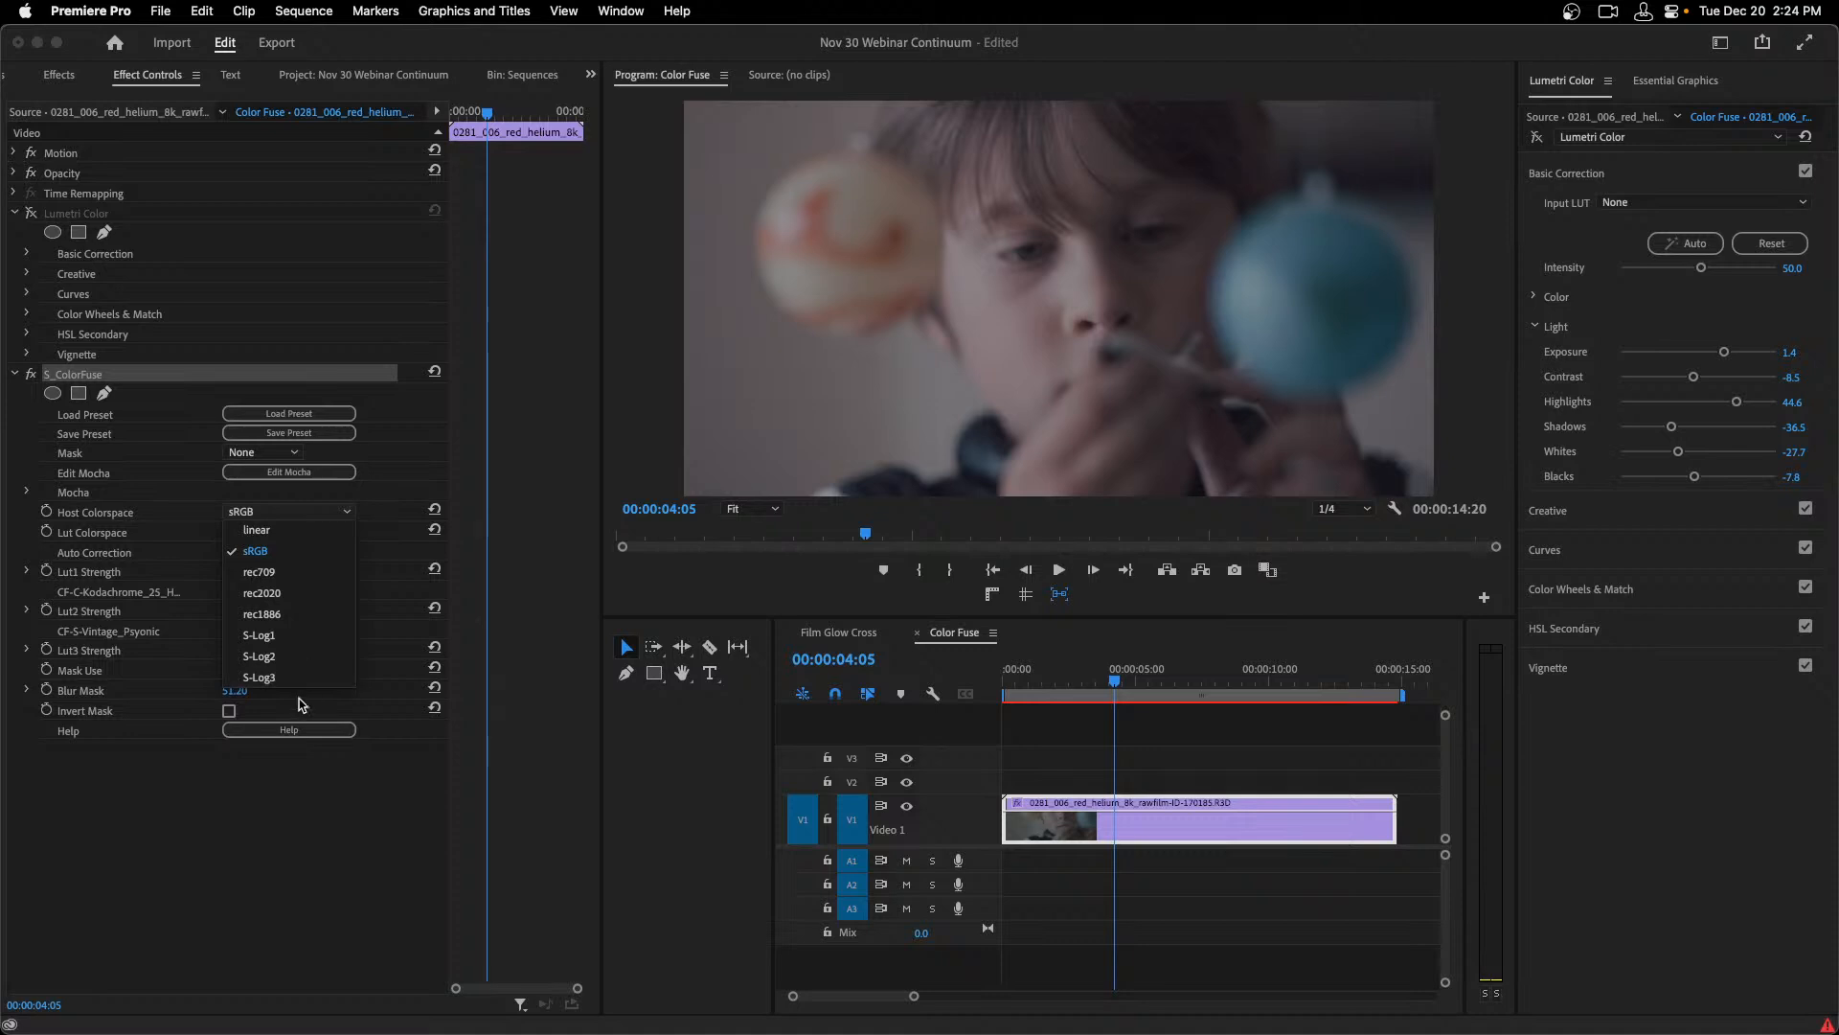
pyautogui.click(310, 552)
# Switch to After Effects and apply the Sapphire Builder S_Effect to the Textures layer in the S_effect composition.
pyautogui.moveTo(793, 1025)
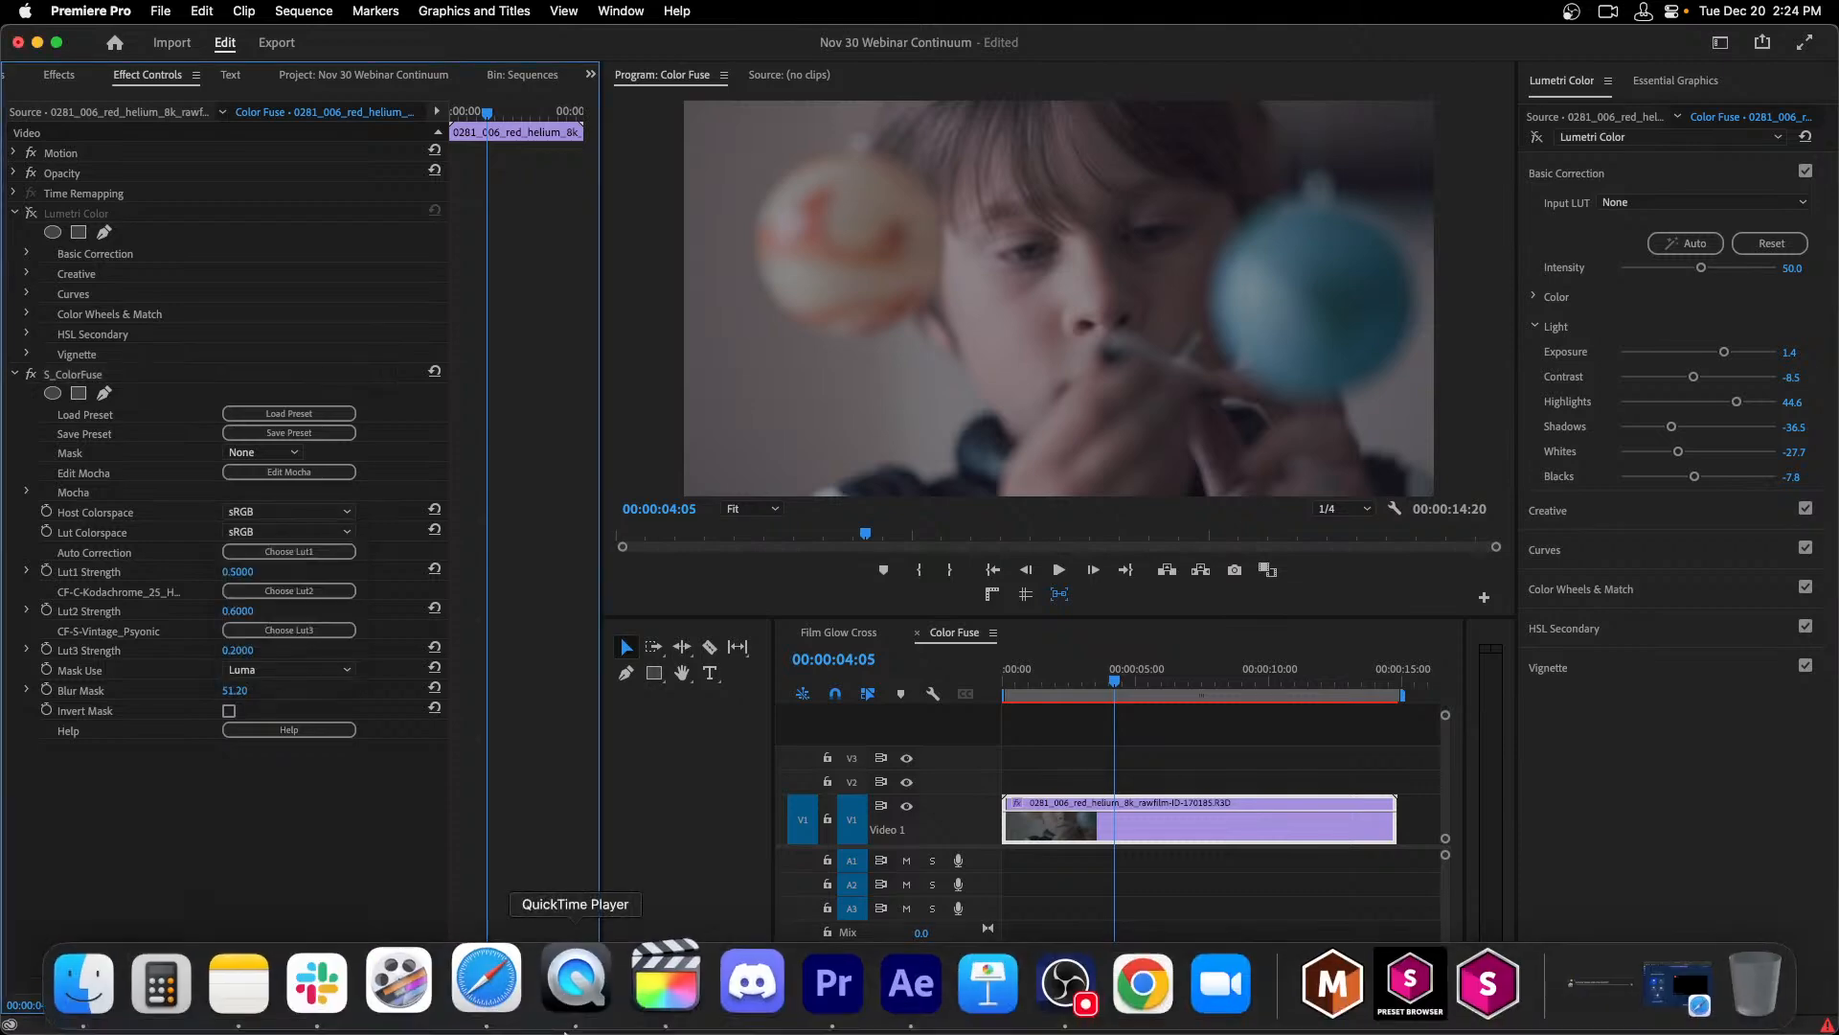
pyautogui.click(899, 996)
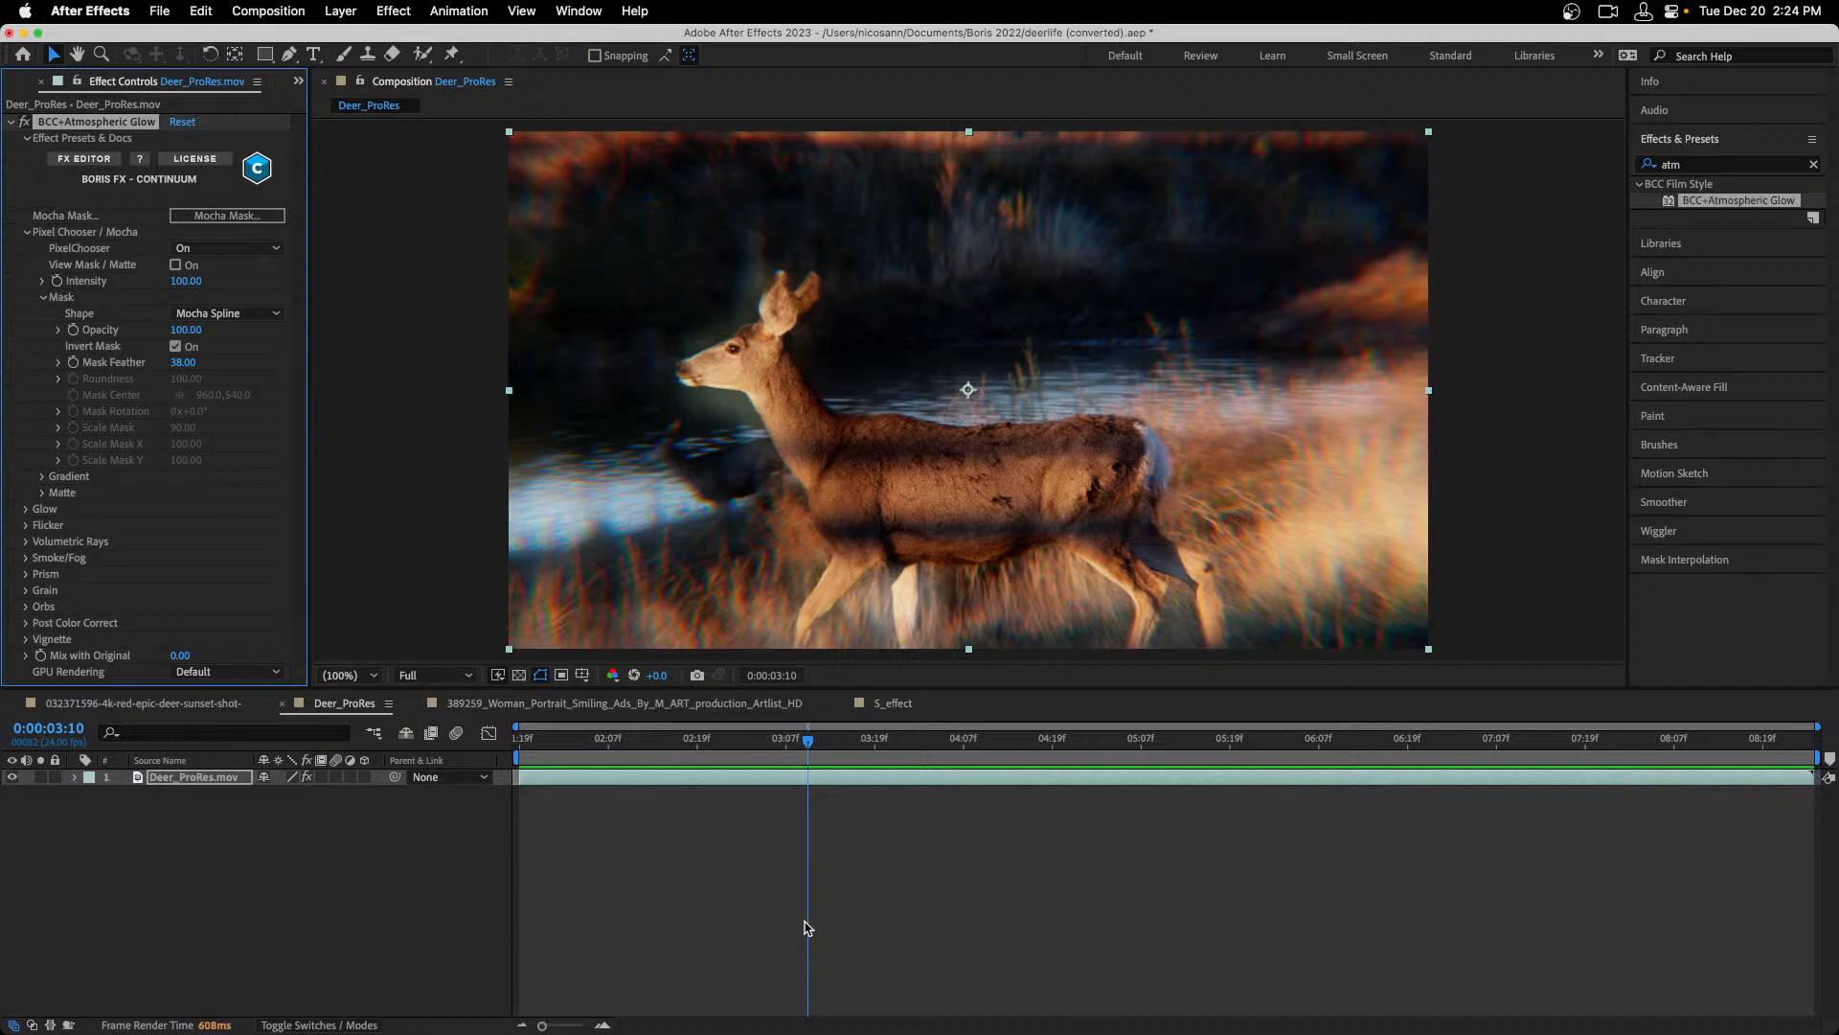
pyautogui.click(894, 706)
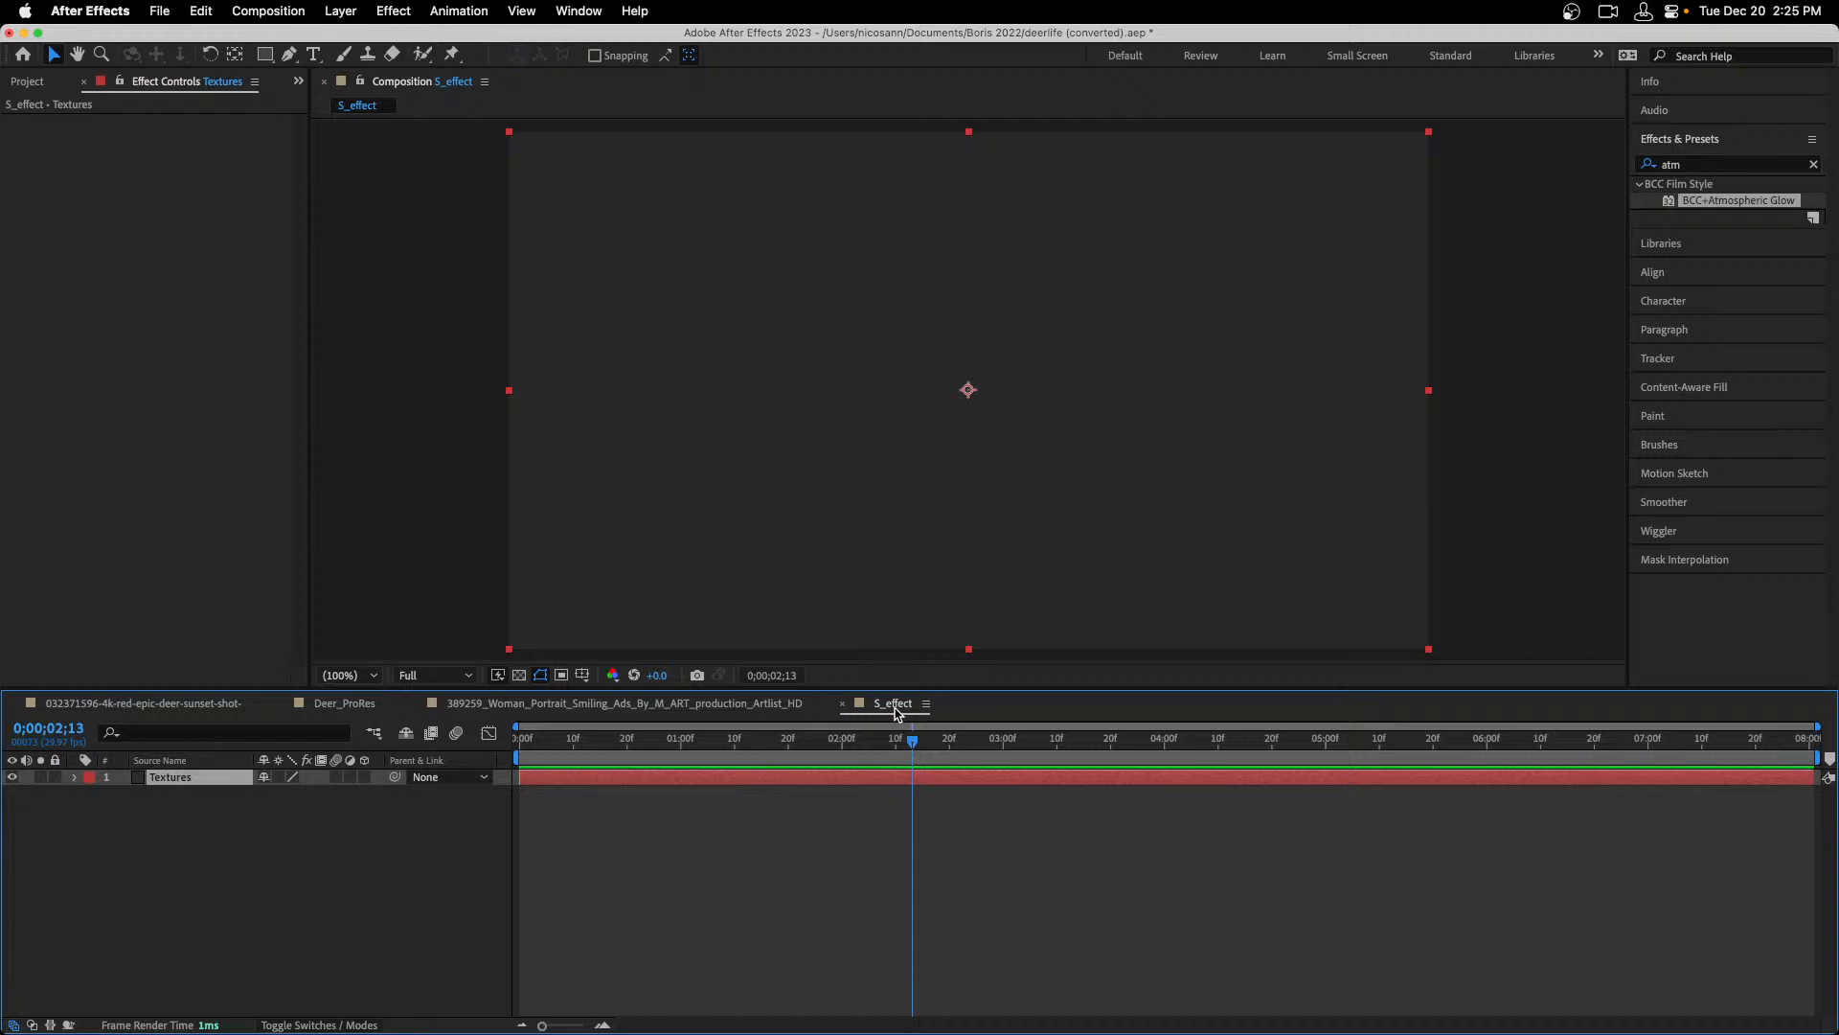
pyautogui.click(1715, 168)
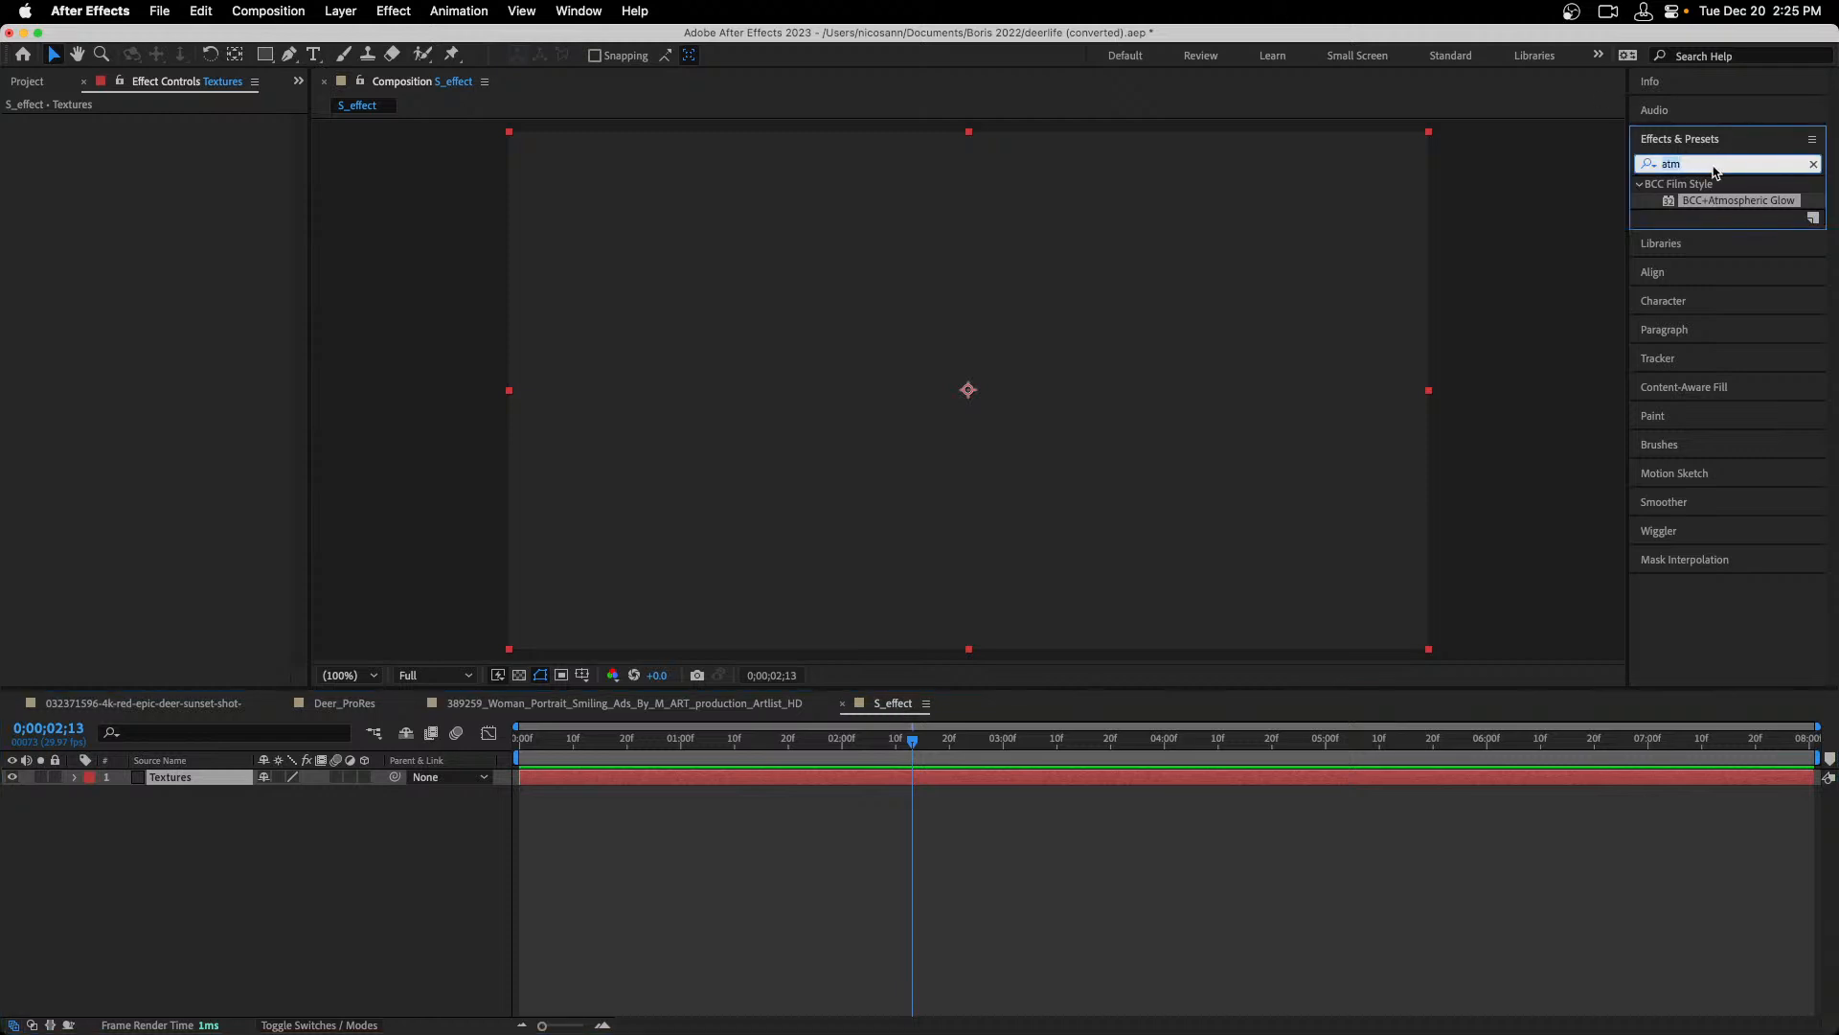
pyautogui.write('s')
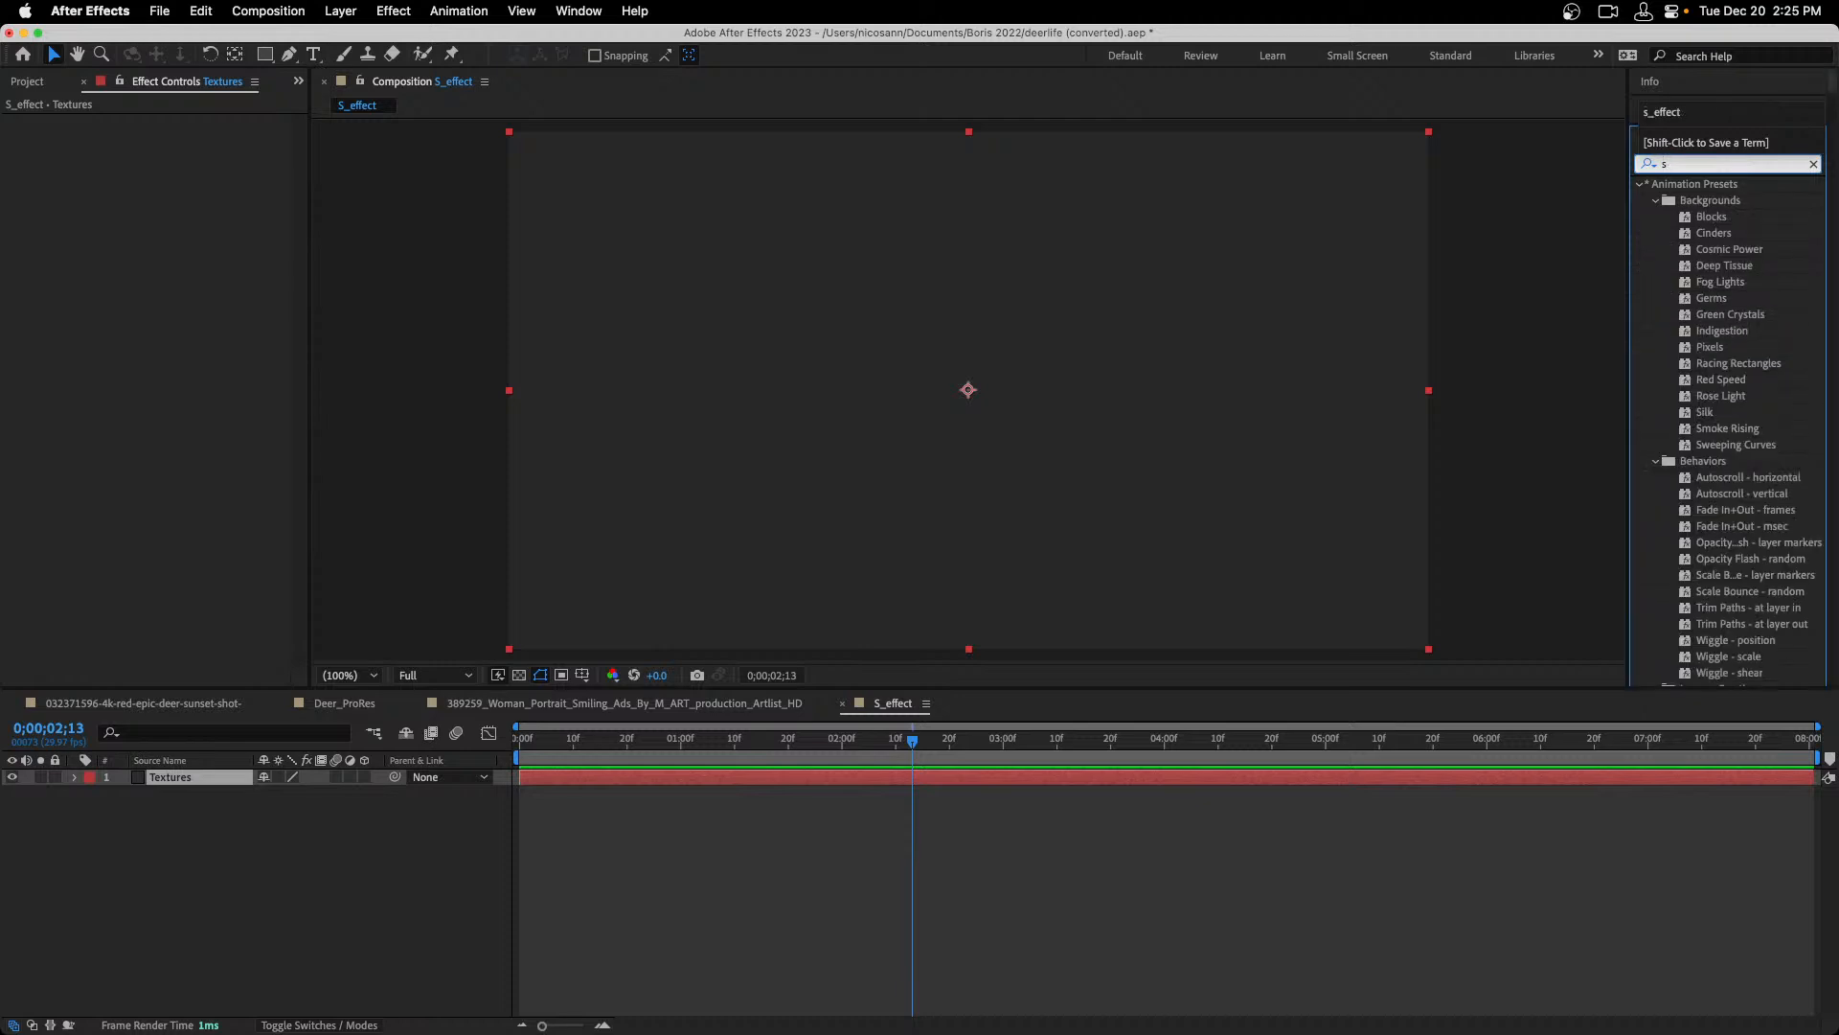
pyautogui.write('_effect')
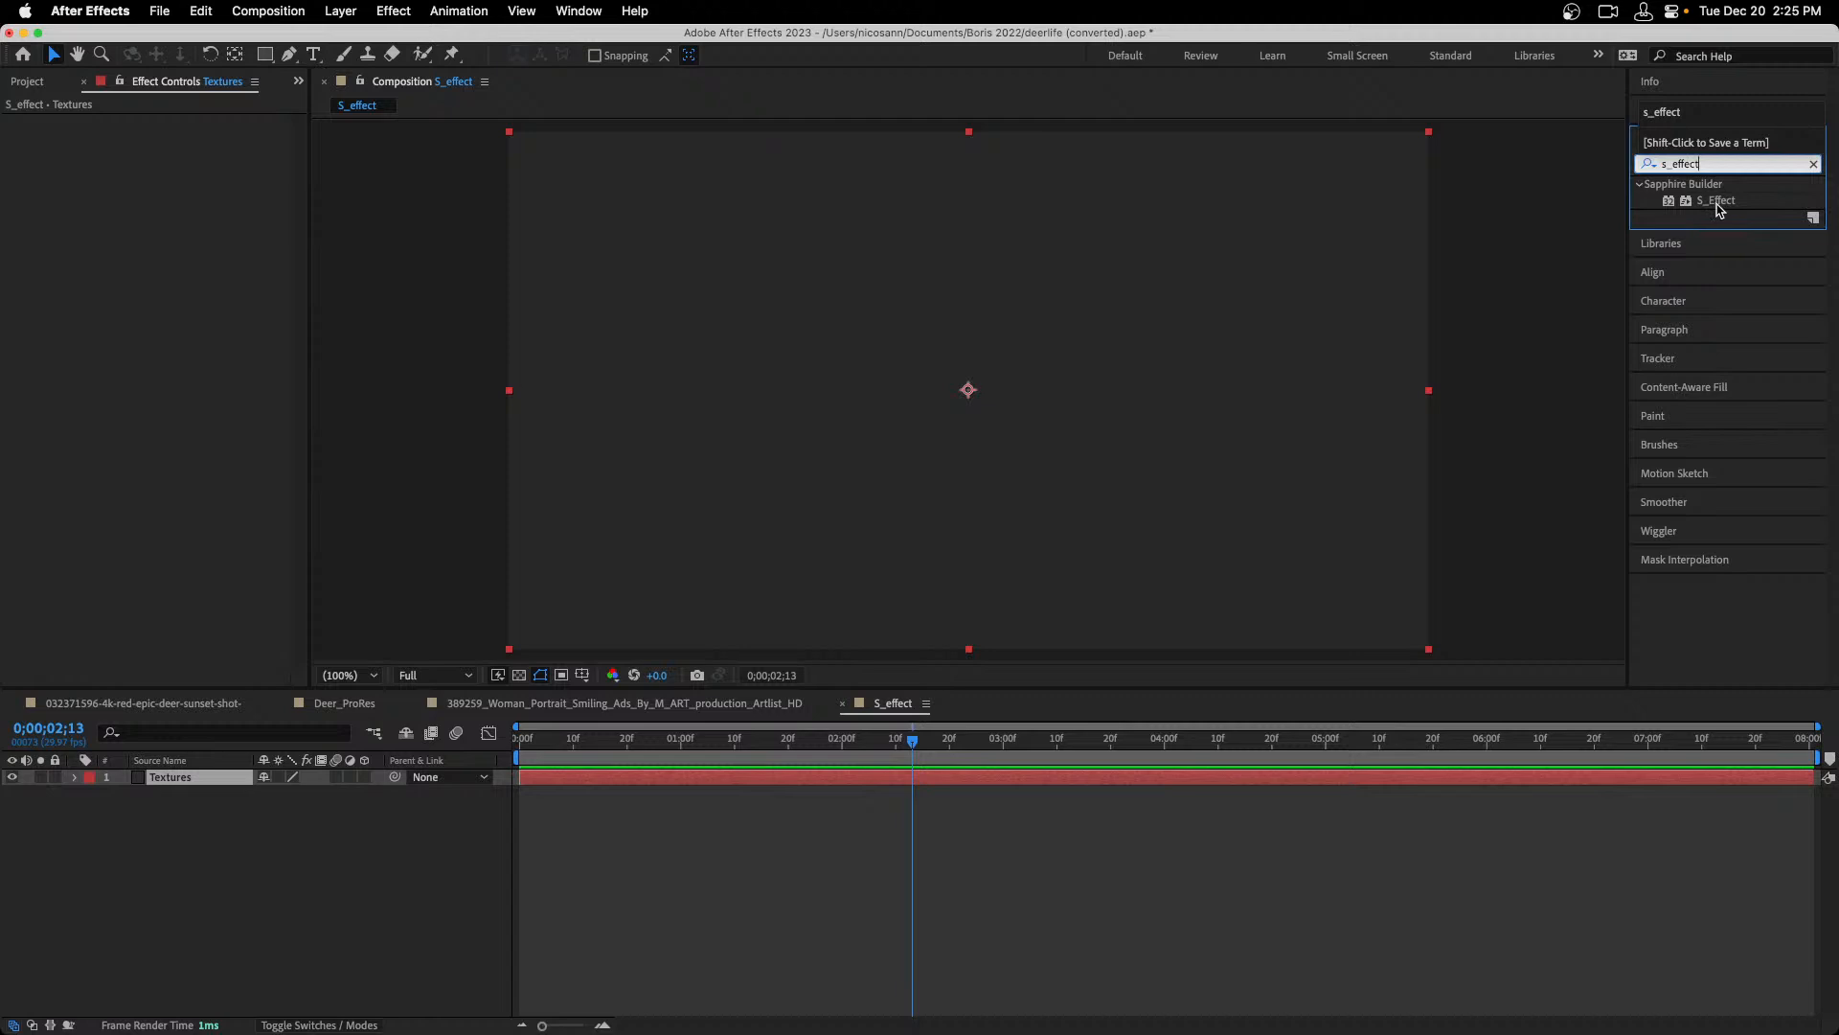
pyautogui.moveTo(1720, 207); pyautogui.dragTo(219, 786)
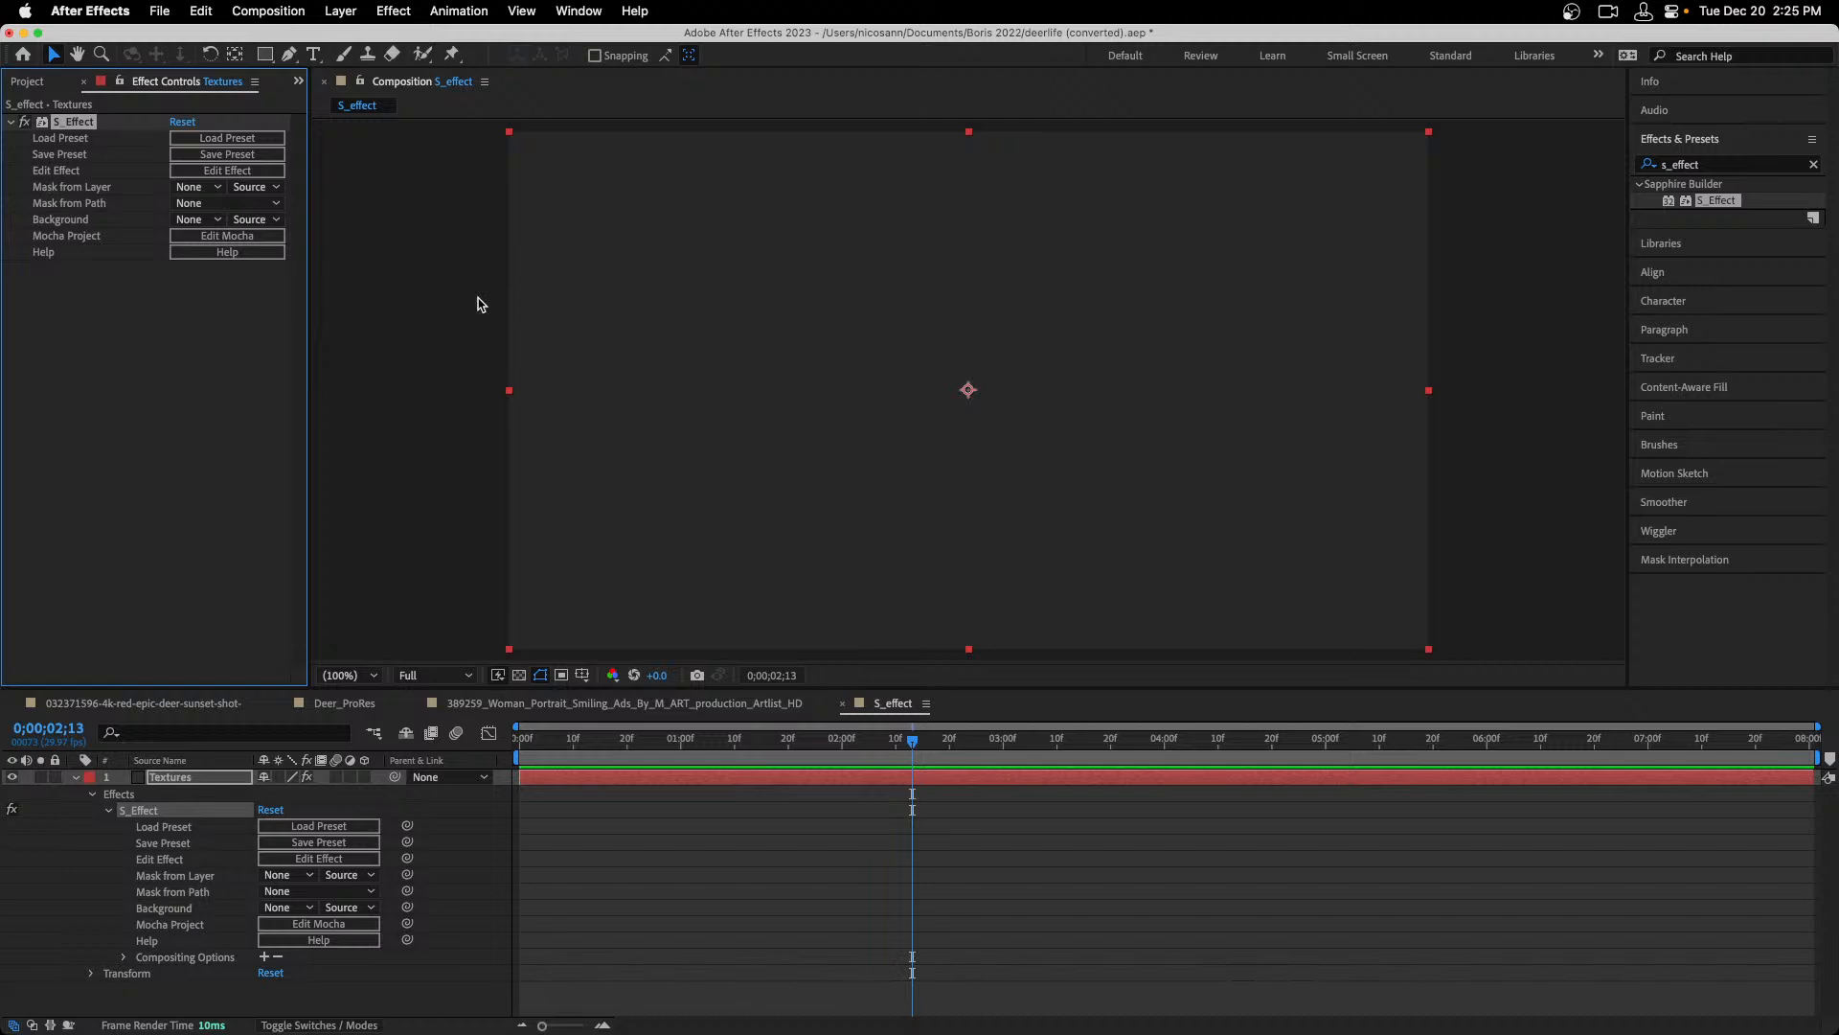
# Open the S_Effect preset browser, look through the individual Sapphire effects and view the S_Glow presets.
pyautogui.click(220, 140)
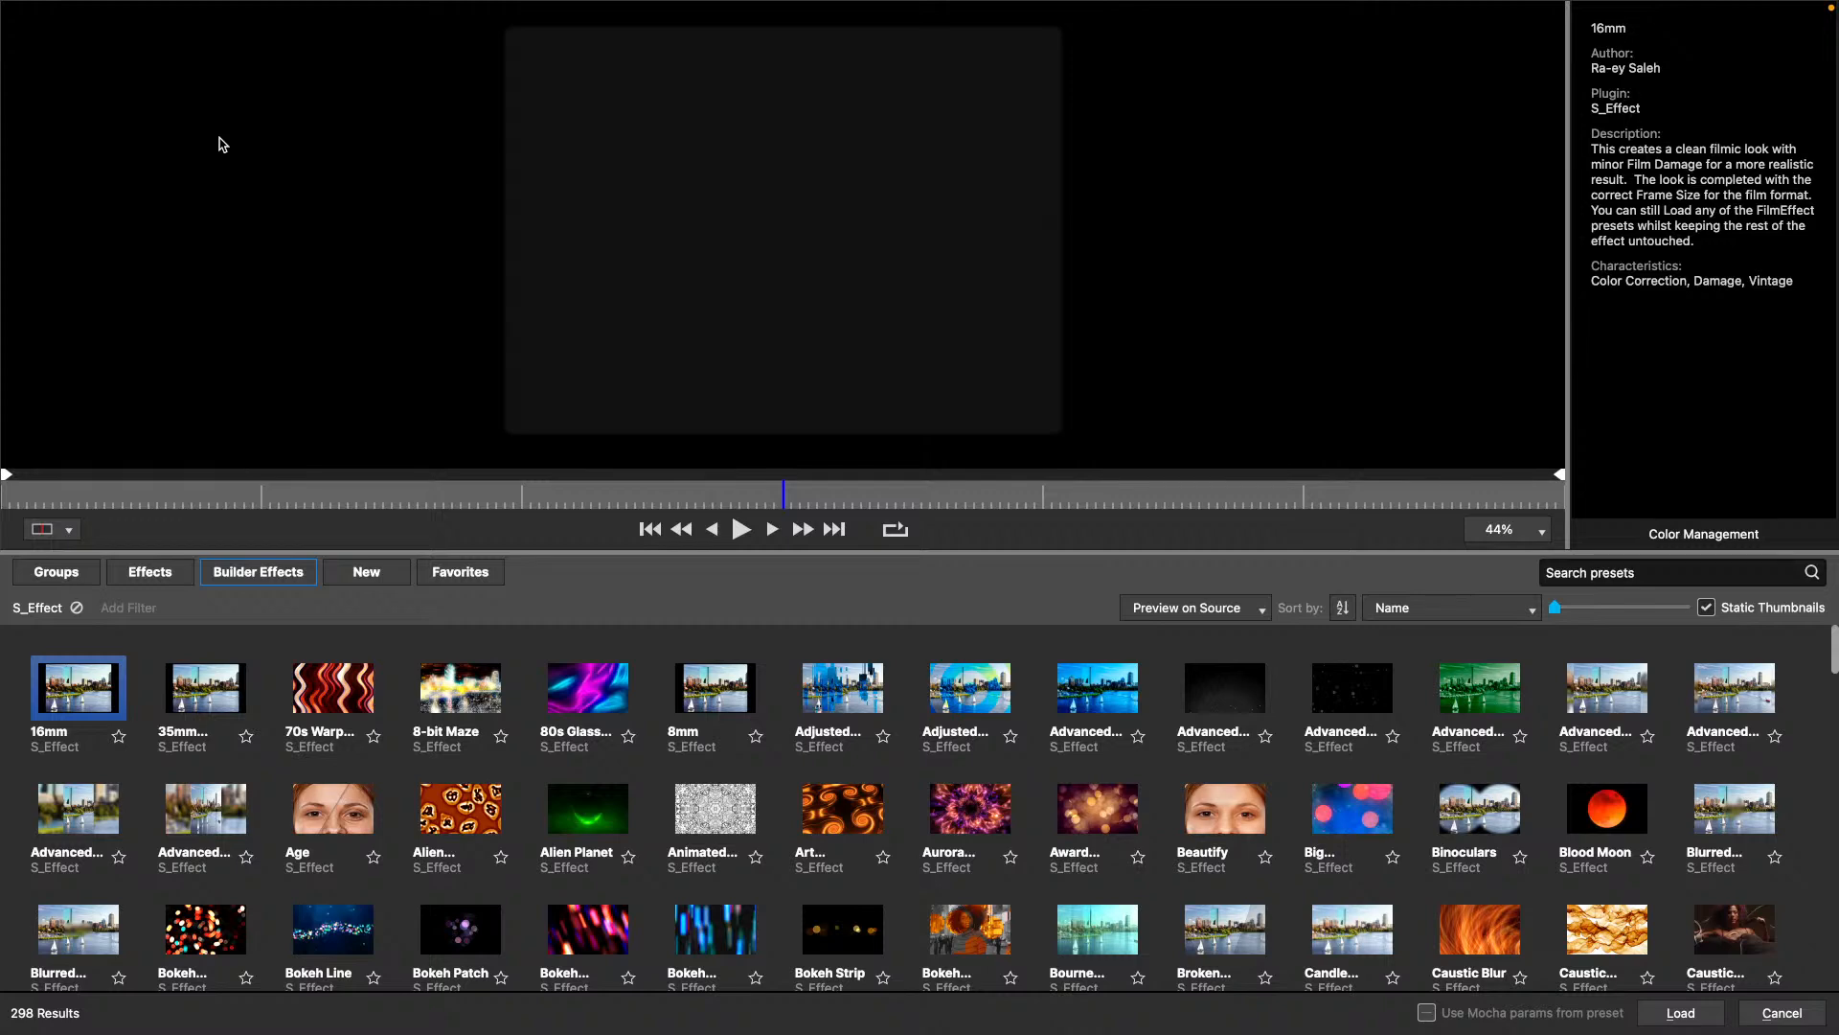
pyautogui.click(182, 581)
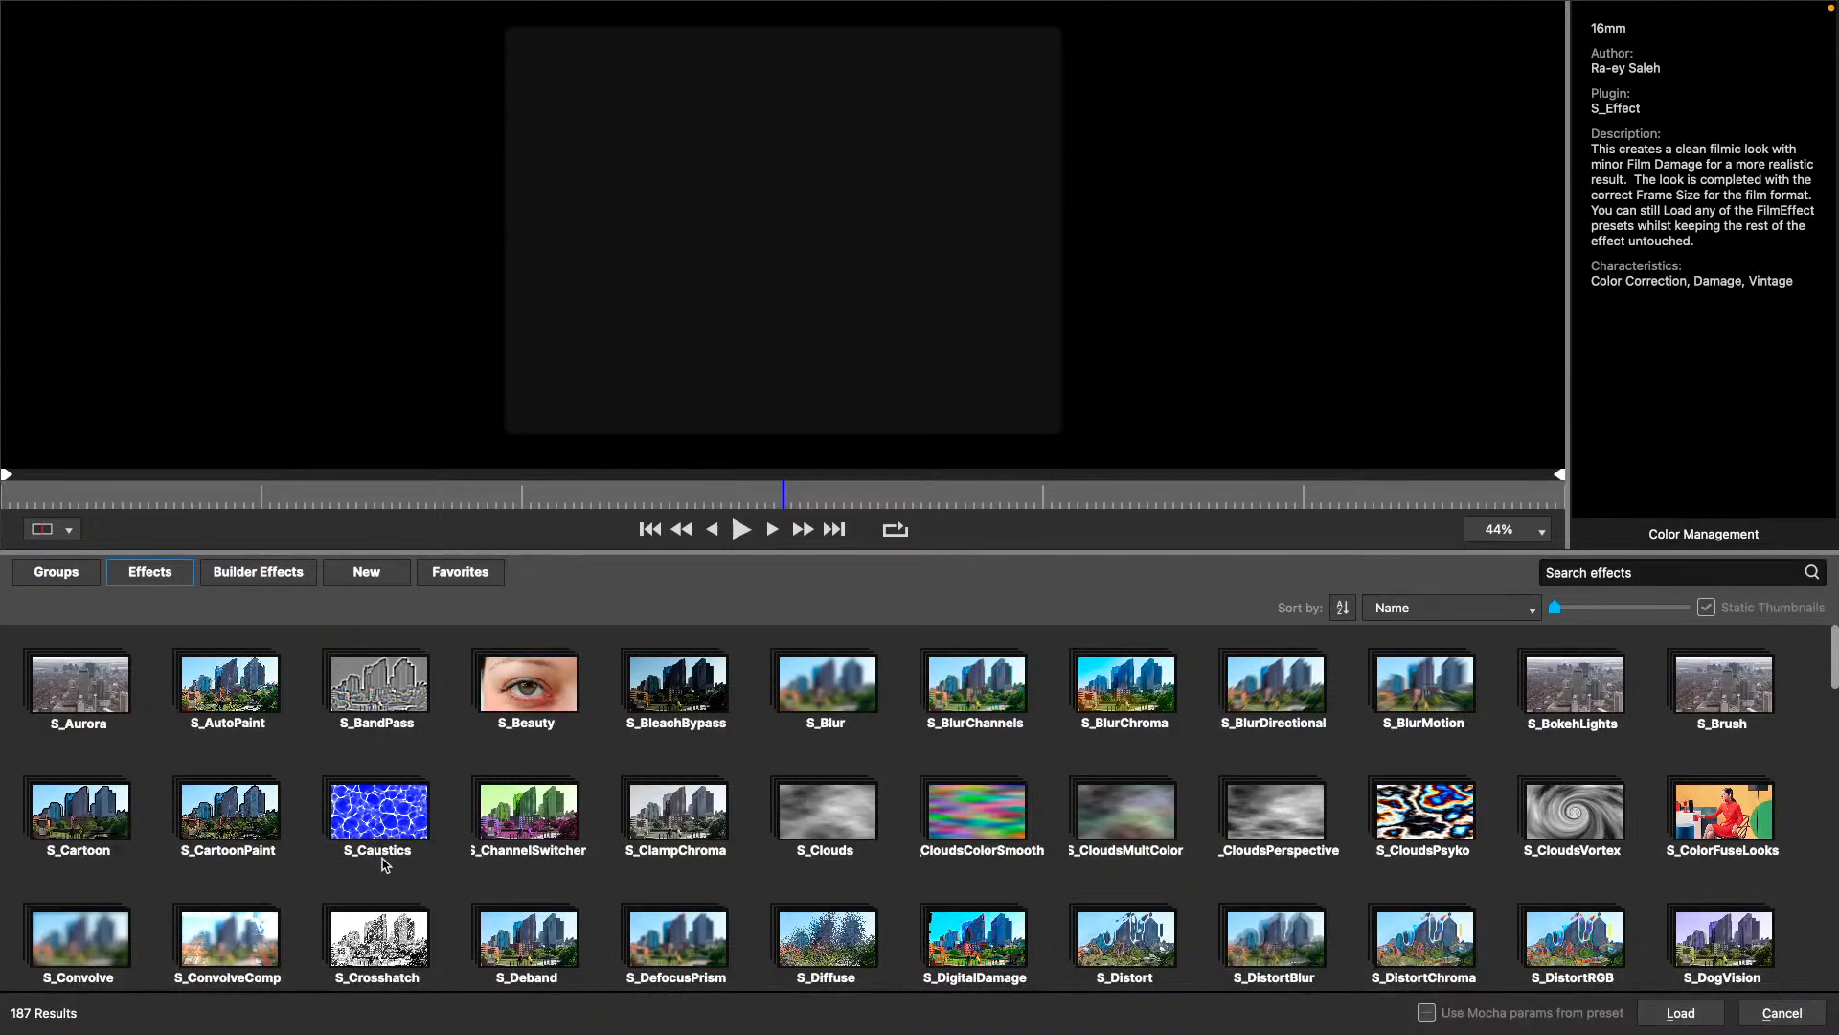
pyautogui.scroll(-2, 742, 724)
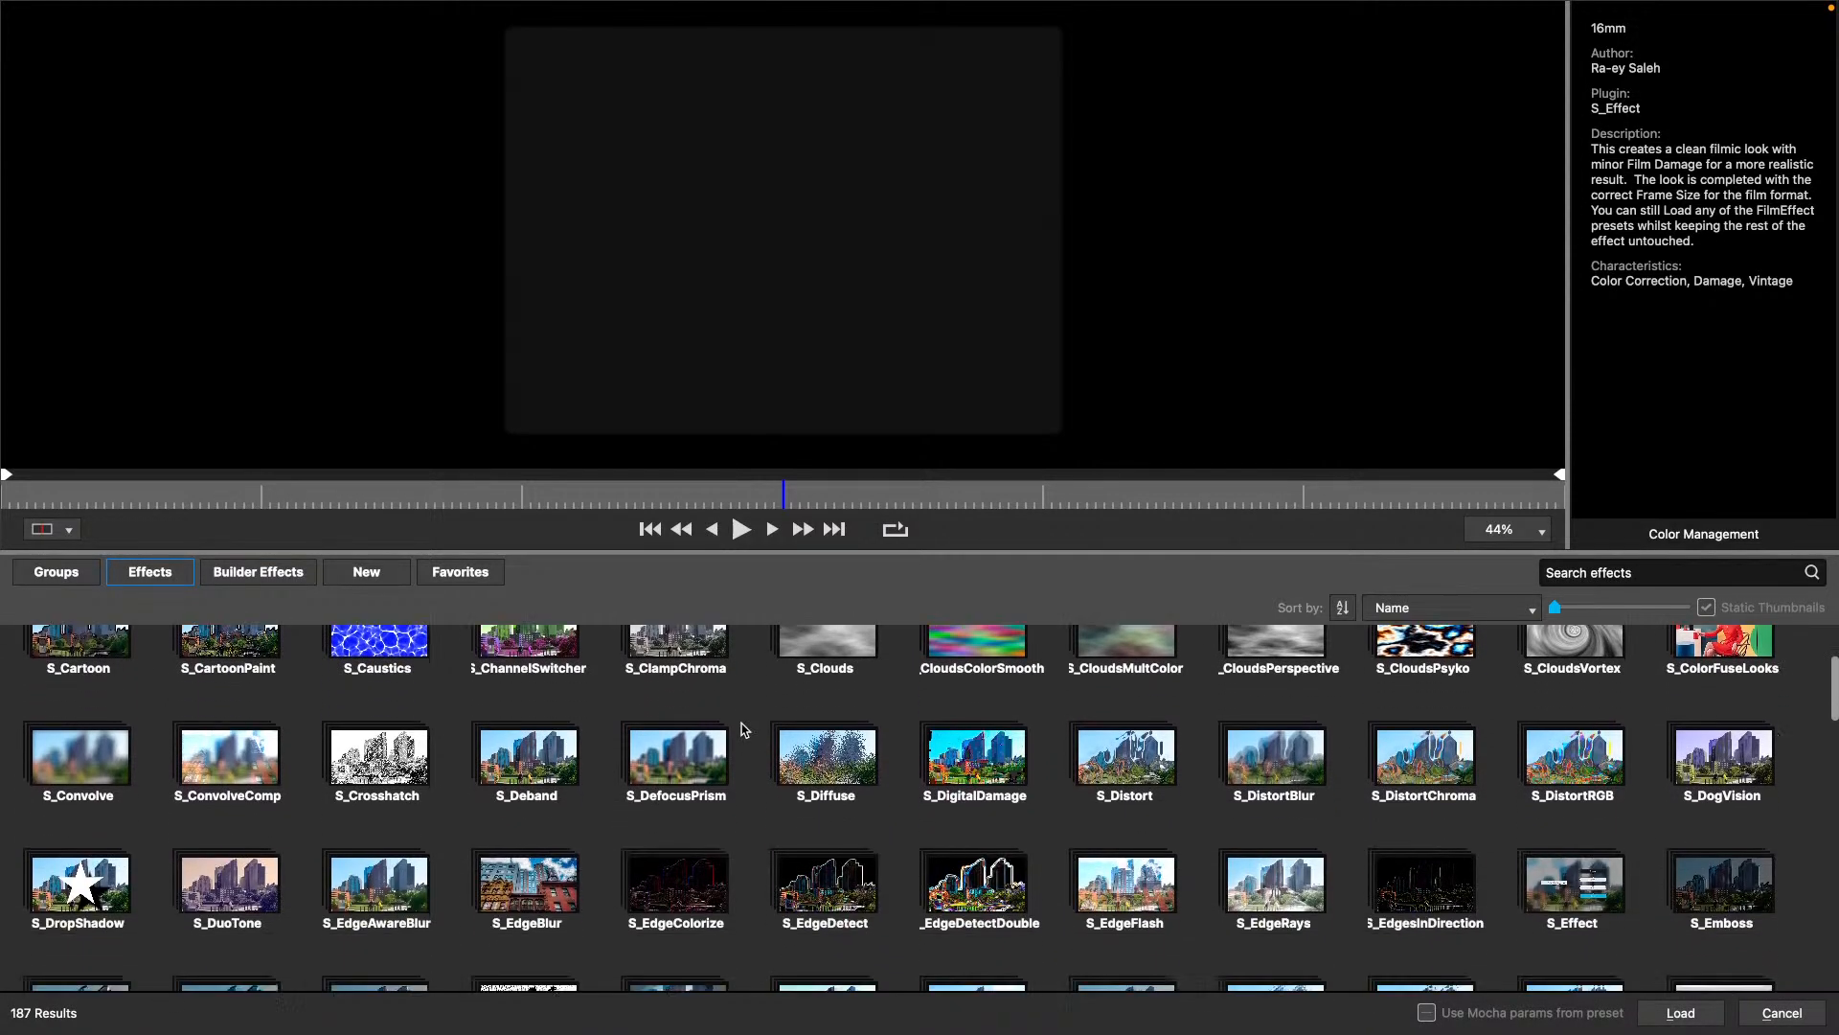
pyautogui.scroll(-5, 741, 730)
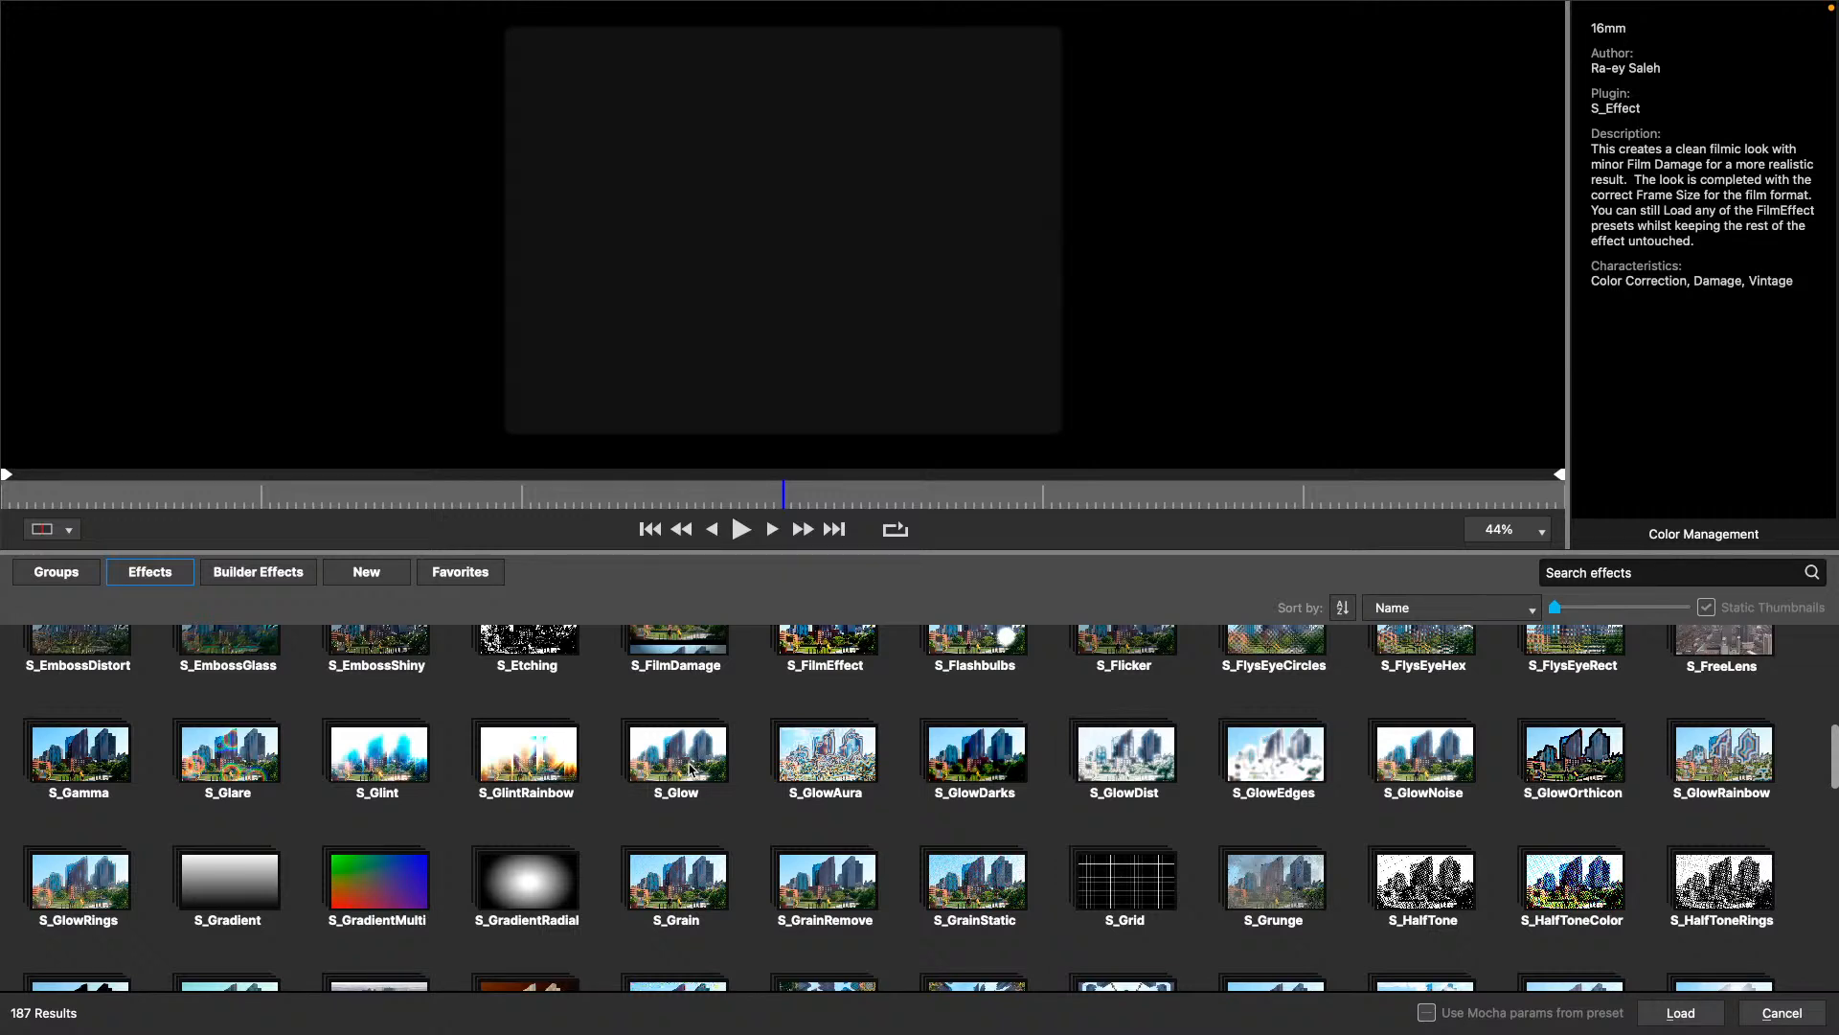
pyautogui.doubleClick(690, 767)
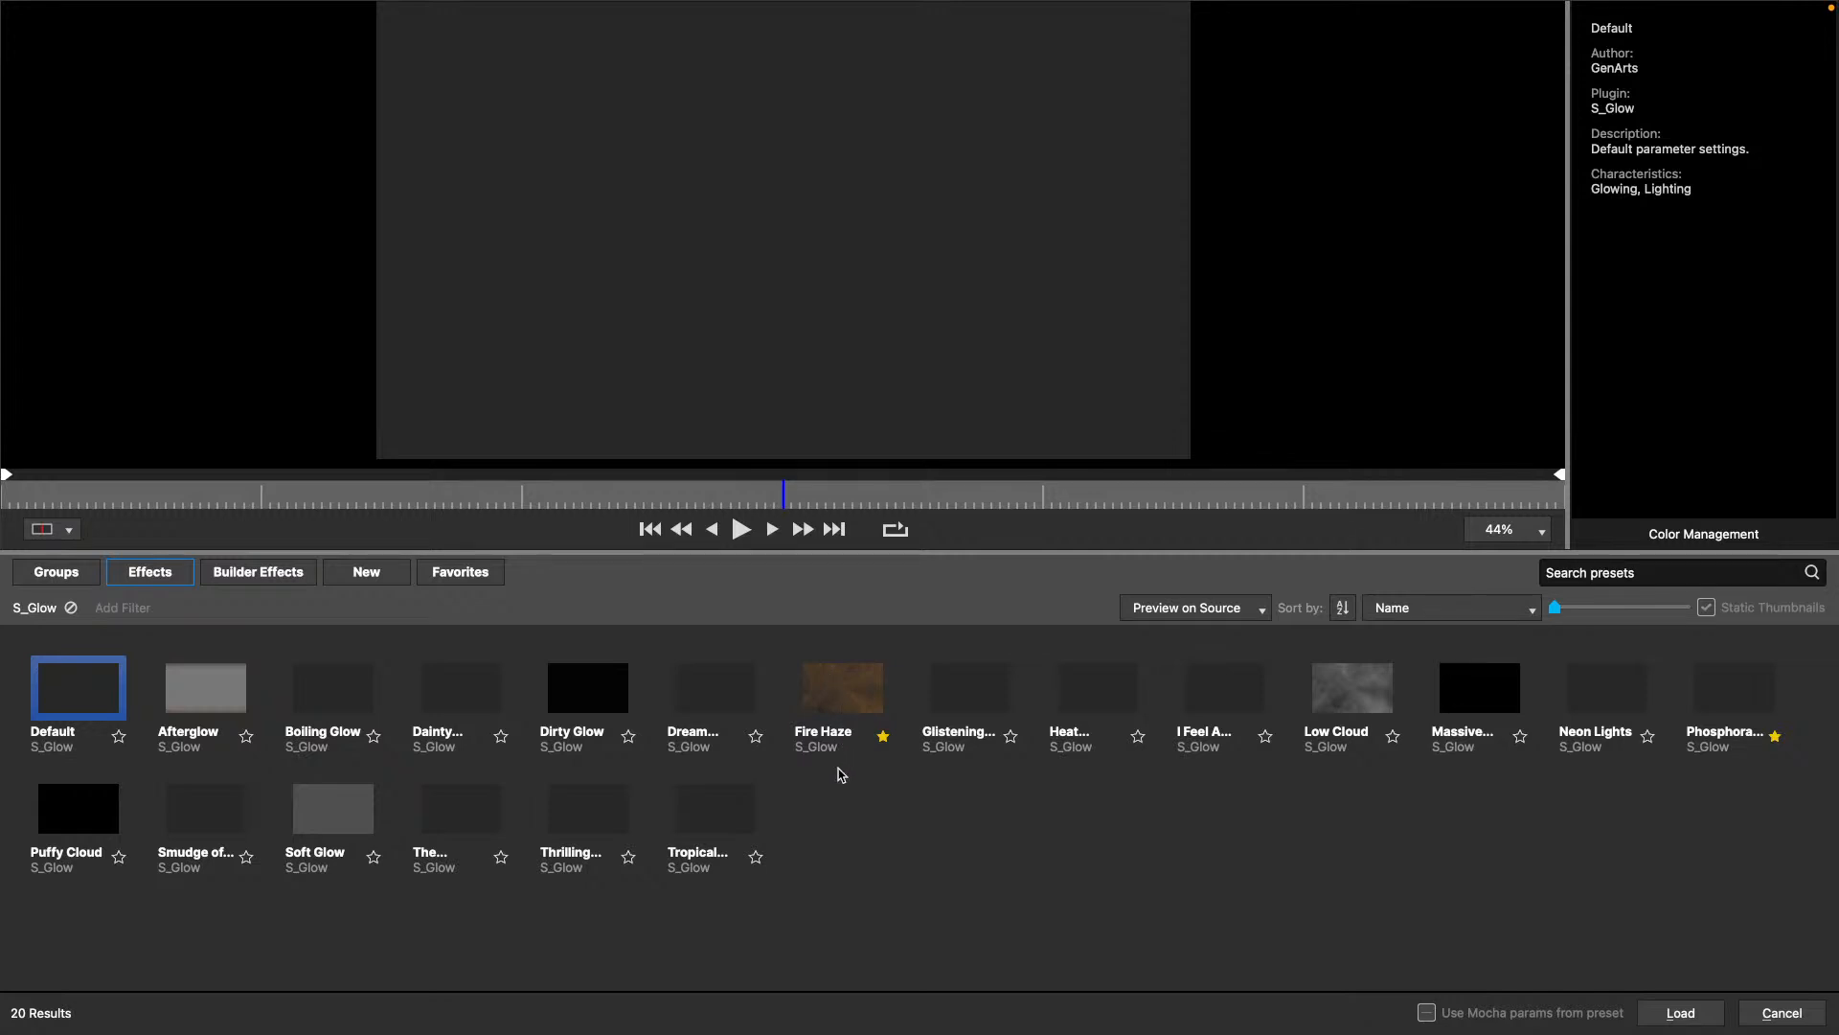
# Preview the Art NouGleau builder preset in playback, and load the Alien Planet preset into S_Effect.
pyautogui.click(286, 581)
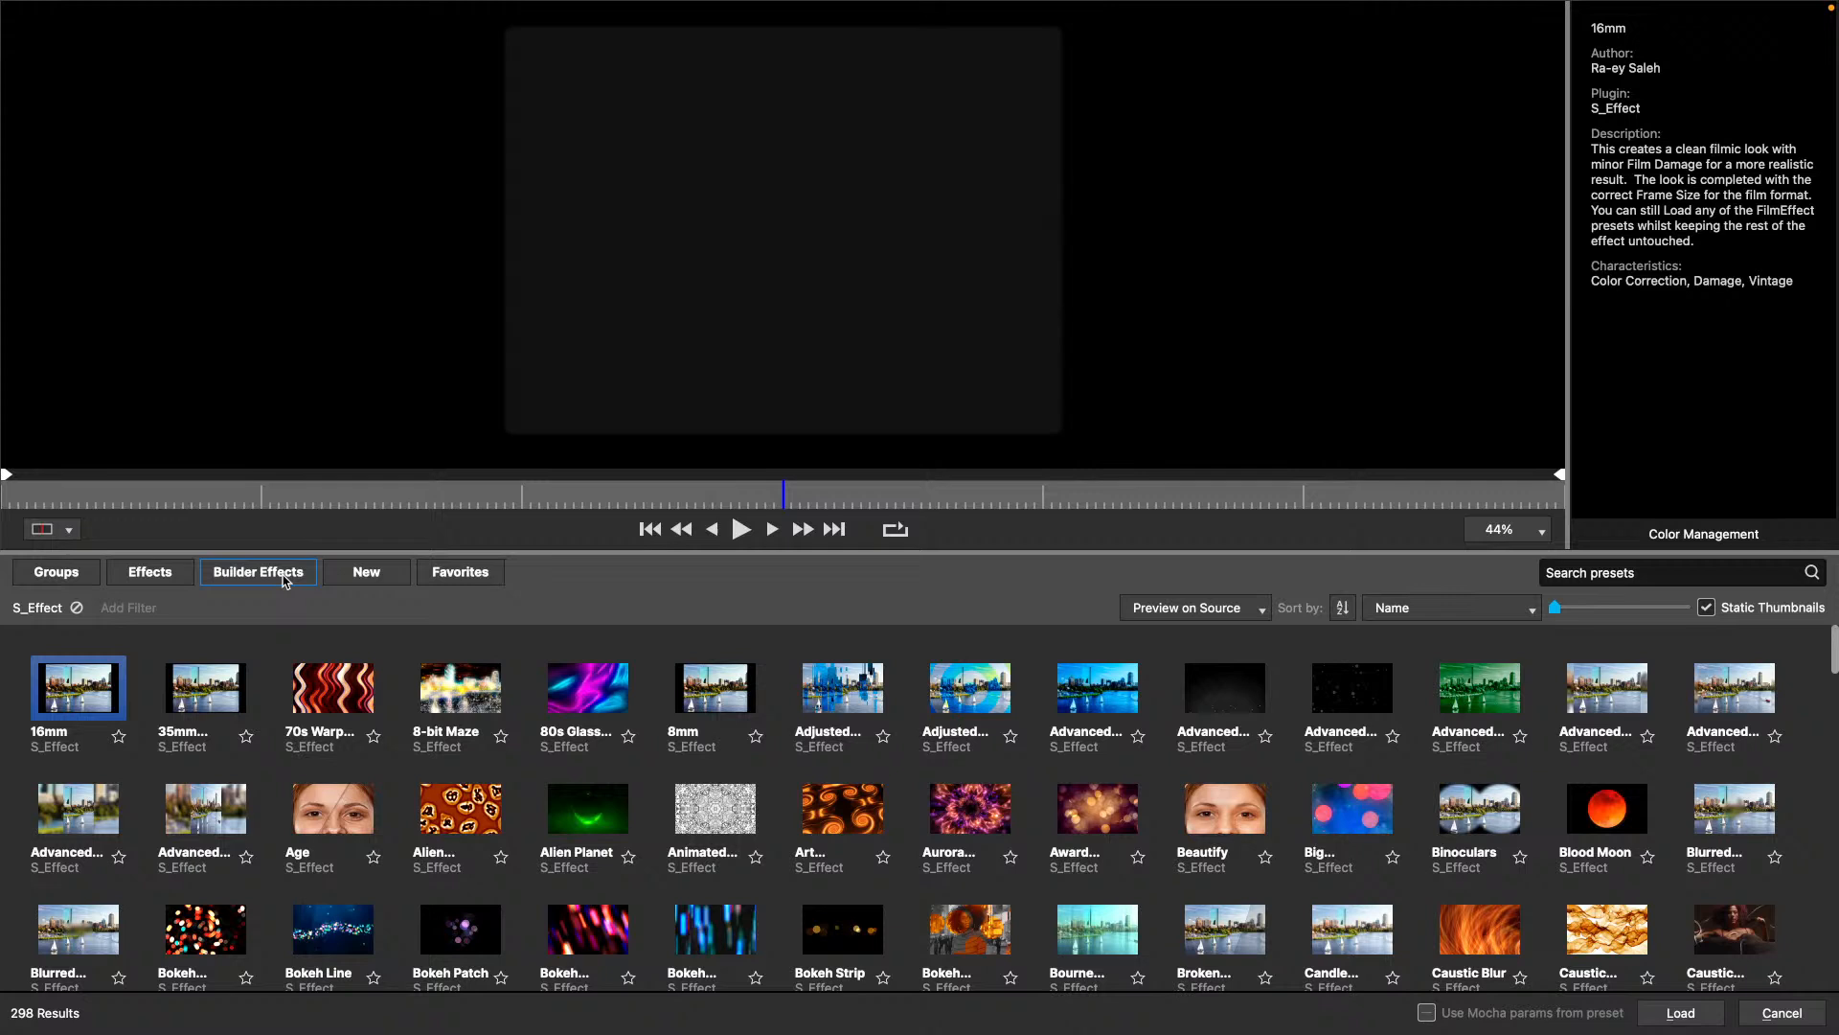
pyautogui.click(856, 812)
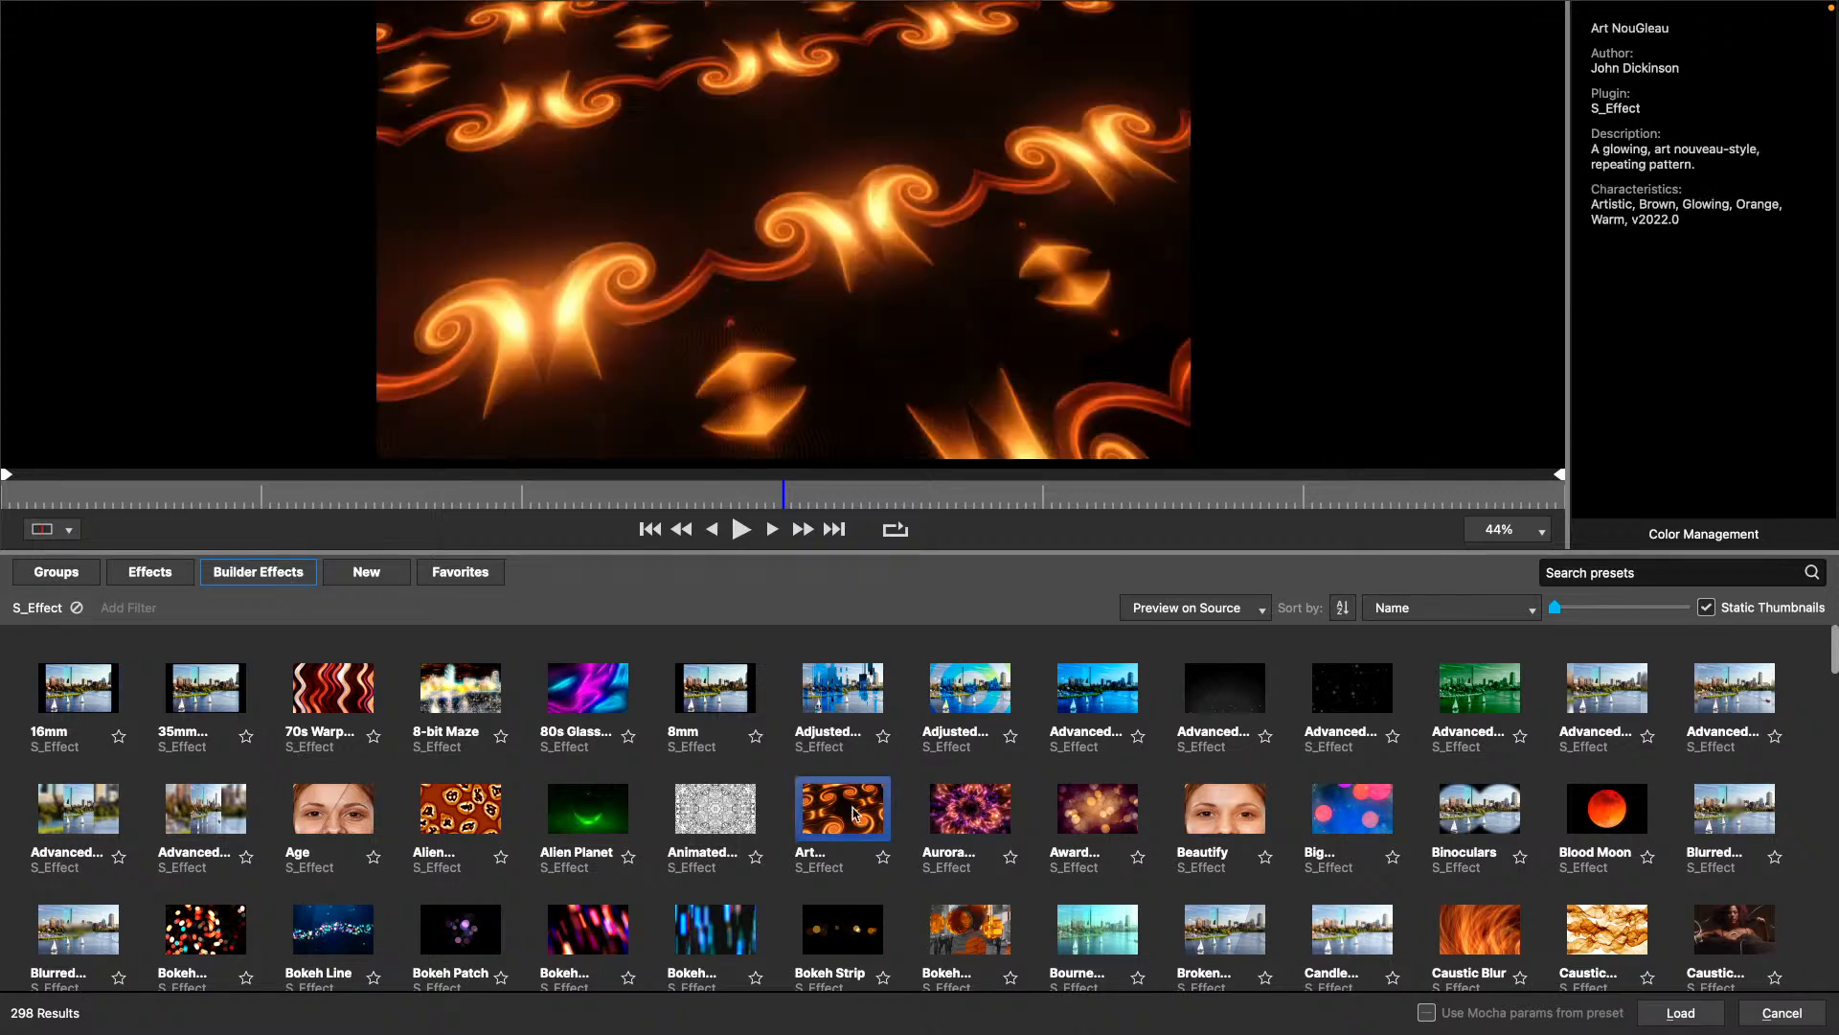
pyautogui.click(737, 531)
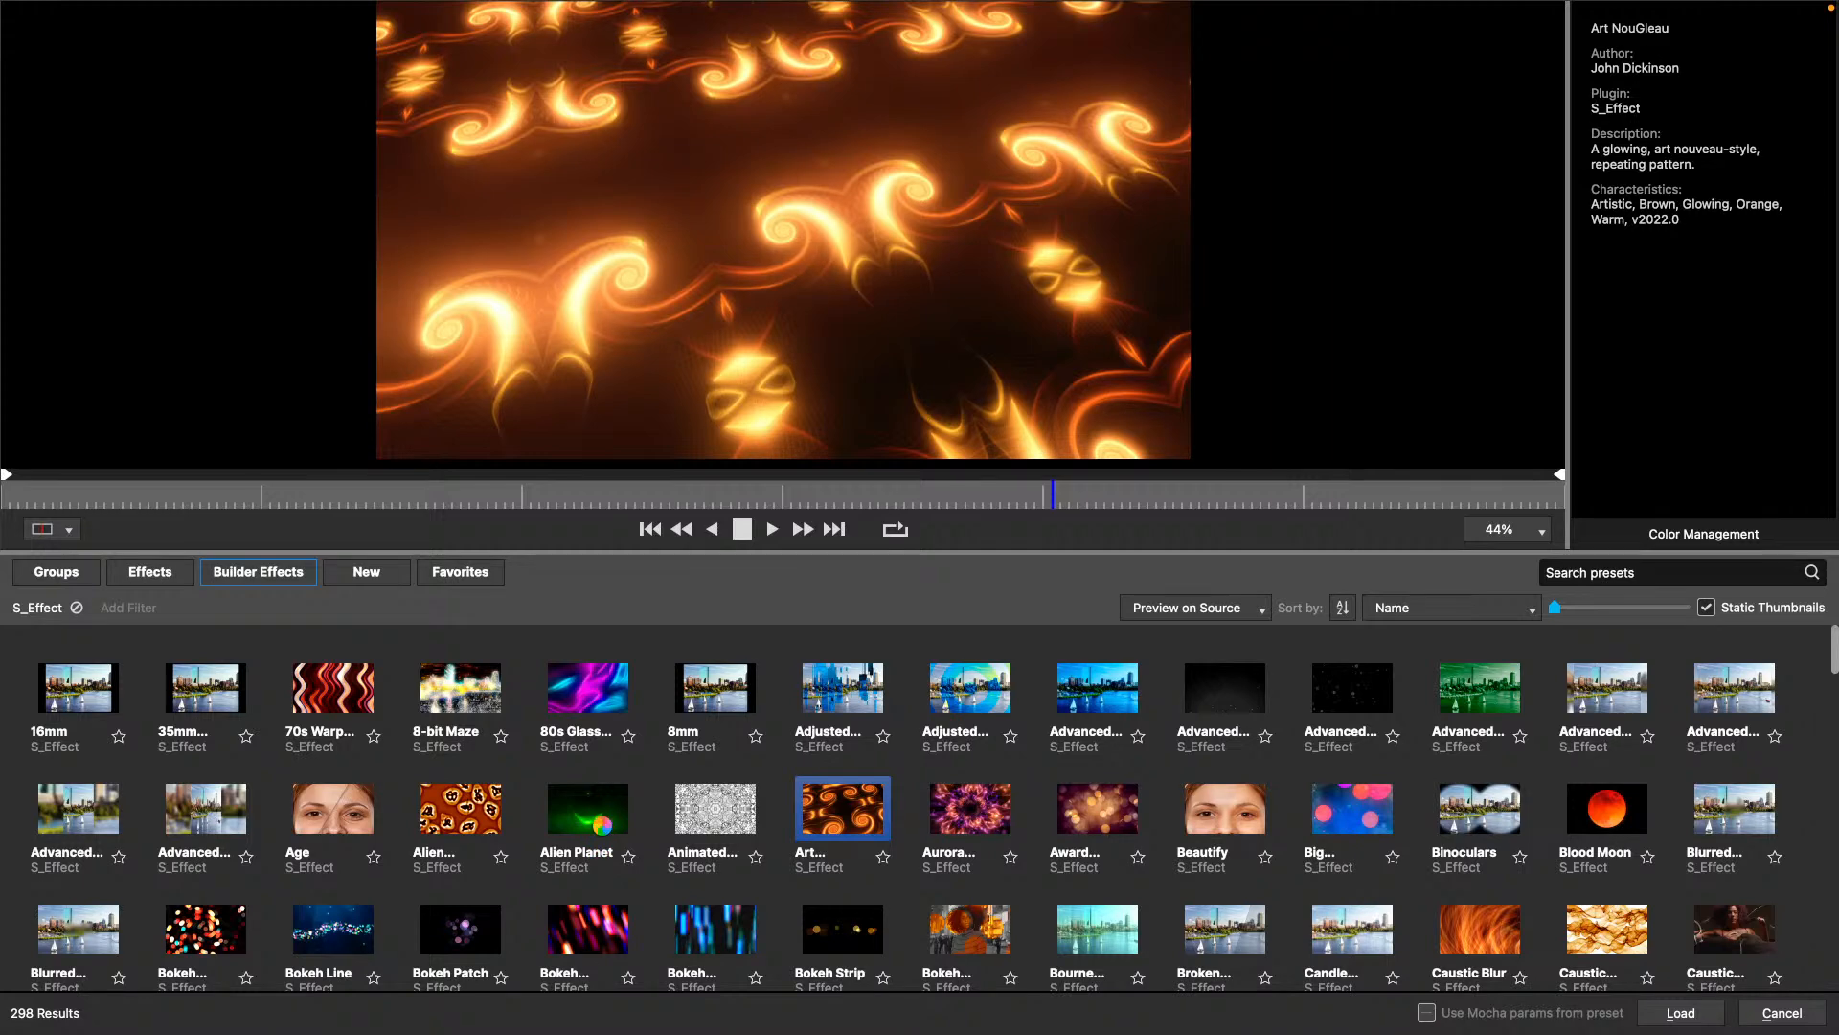
pyautogui.click(602, 825)
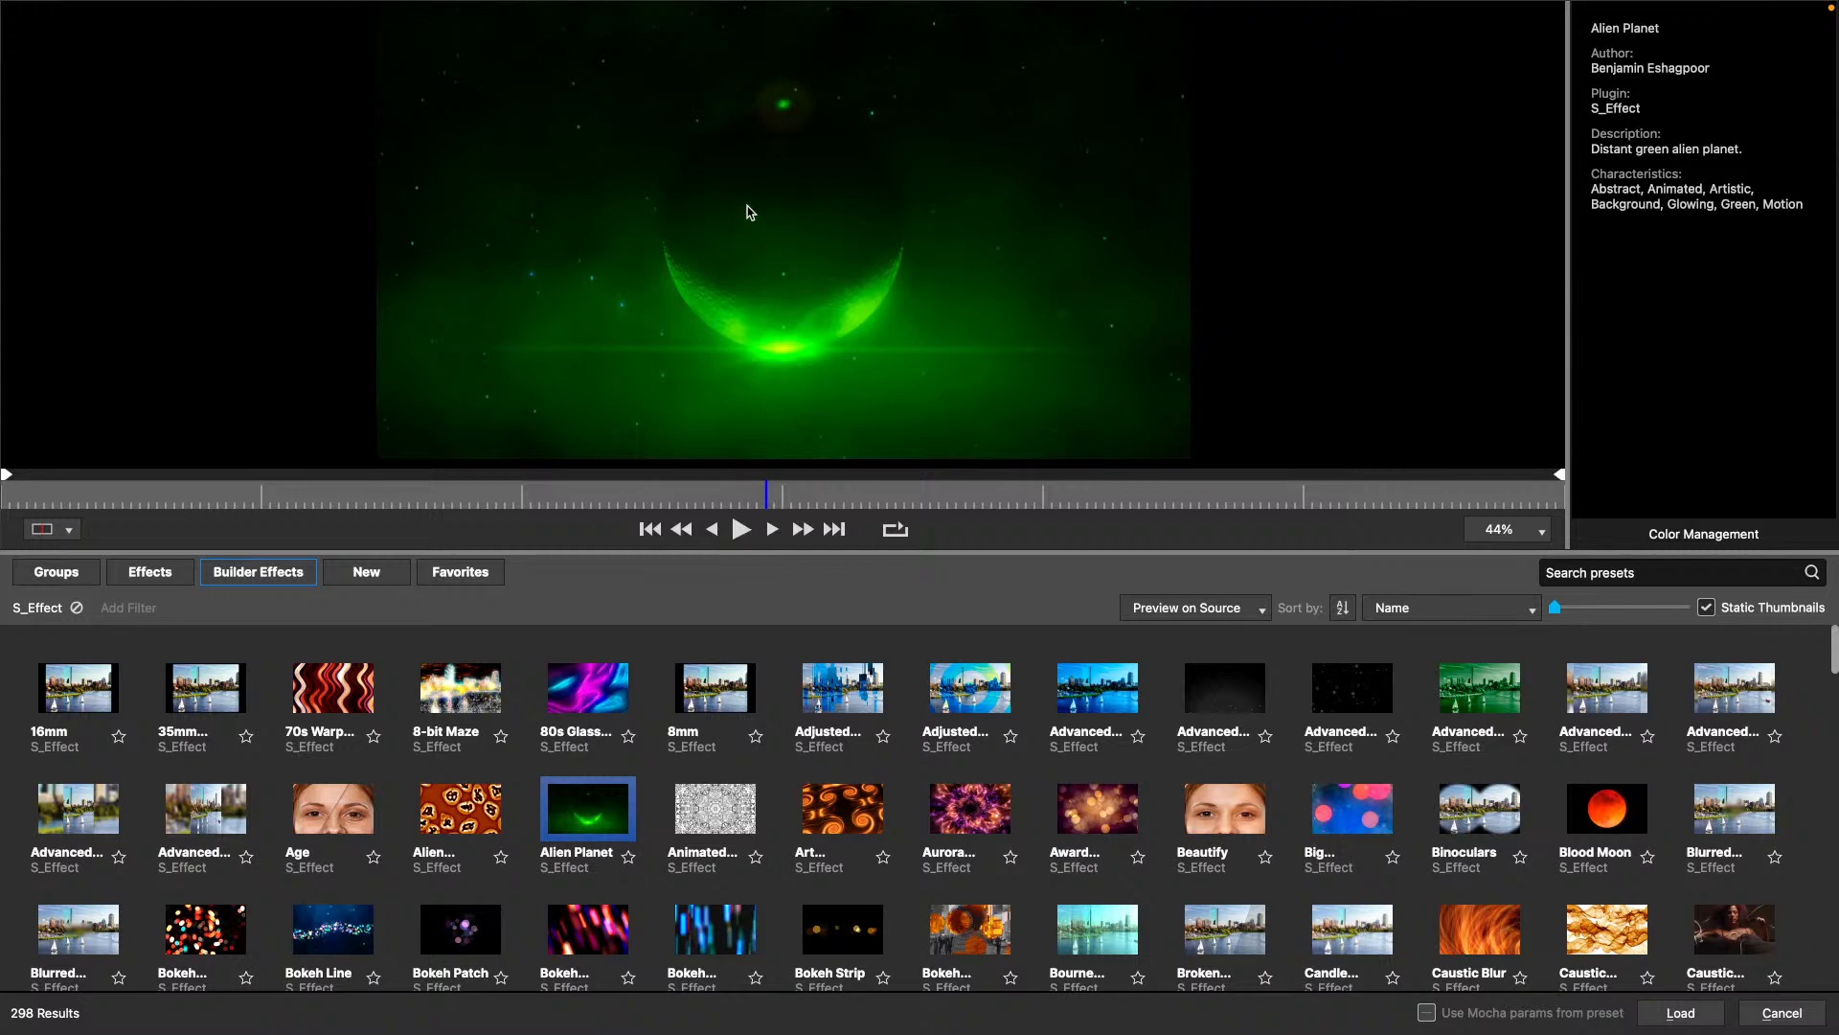
pyautogui.click(1683, 1018)
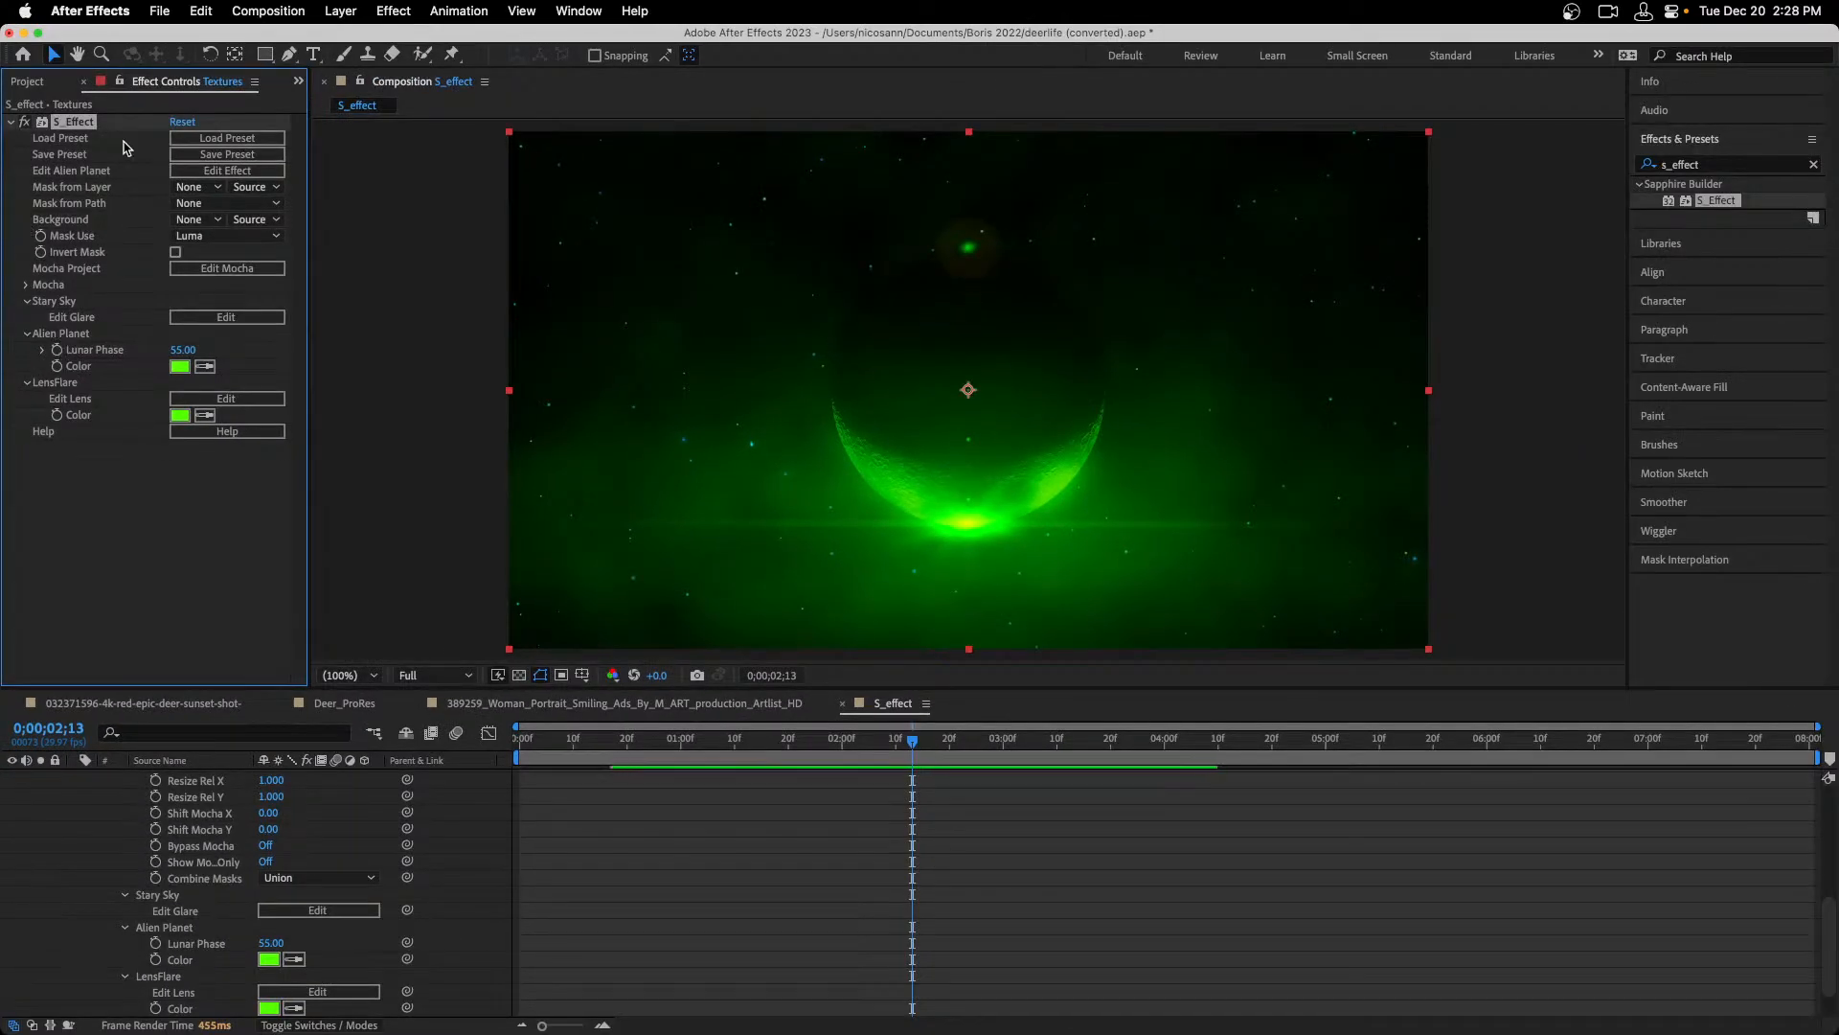
# Open the loaded Alien Planet effect for editing in the Sapphire Effect Builder and enlarge the builder window to fill the screen.
pyautogui.click(225, 172)
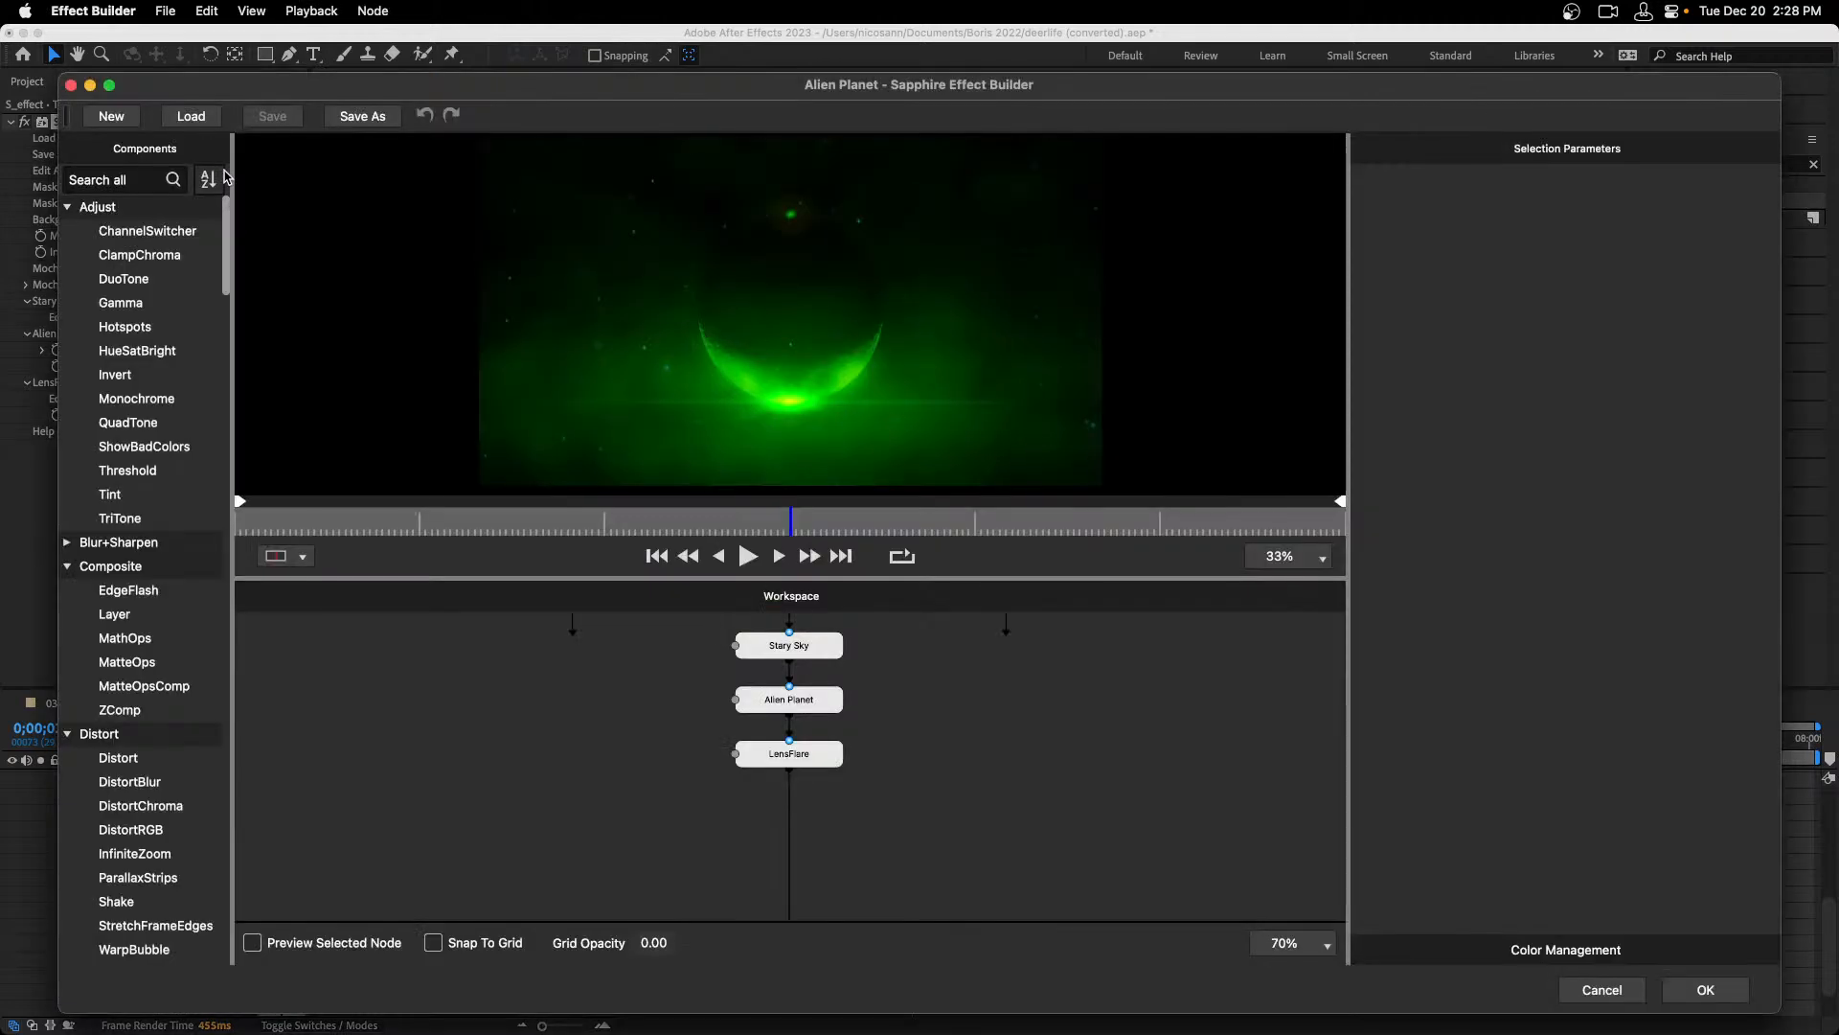
pyautogui.moveTo(326, 86); pyautogui.dragTo(319, 59)
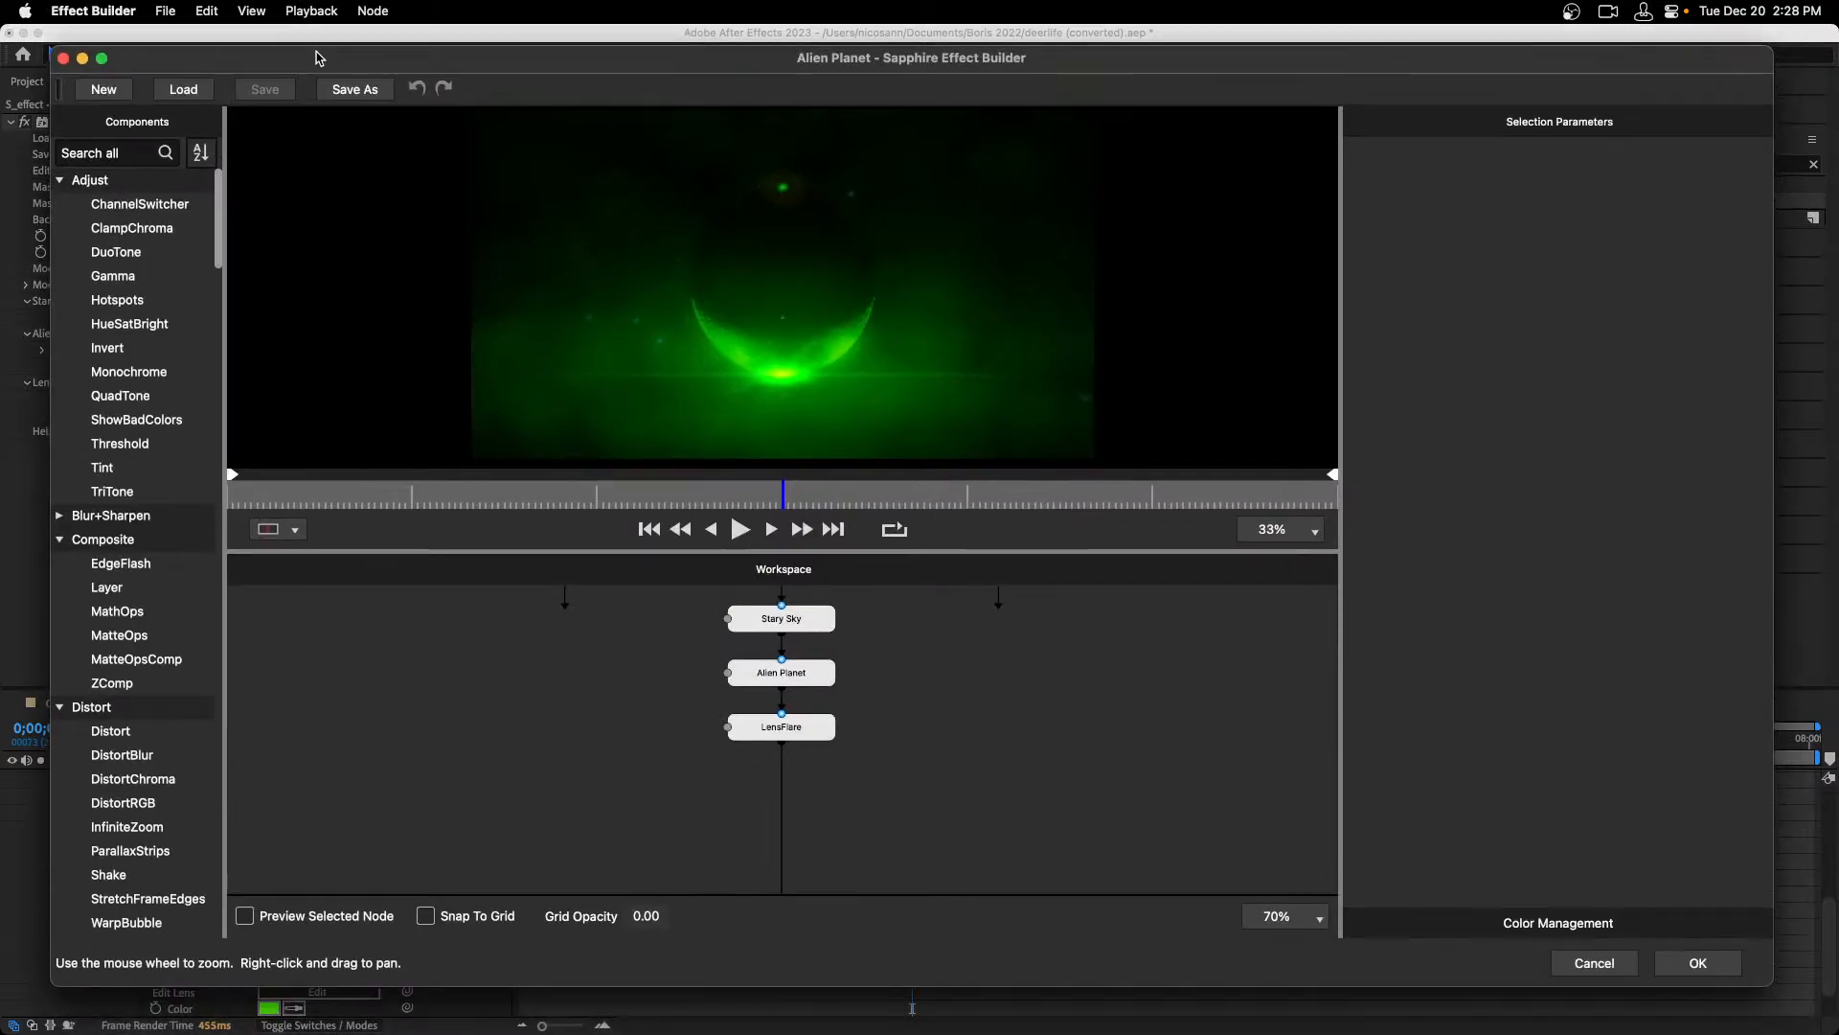
pyautogui.click(101, 58)
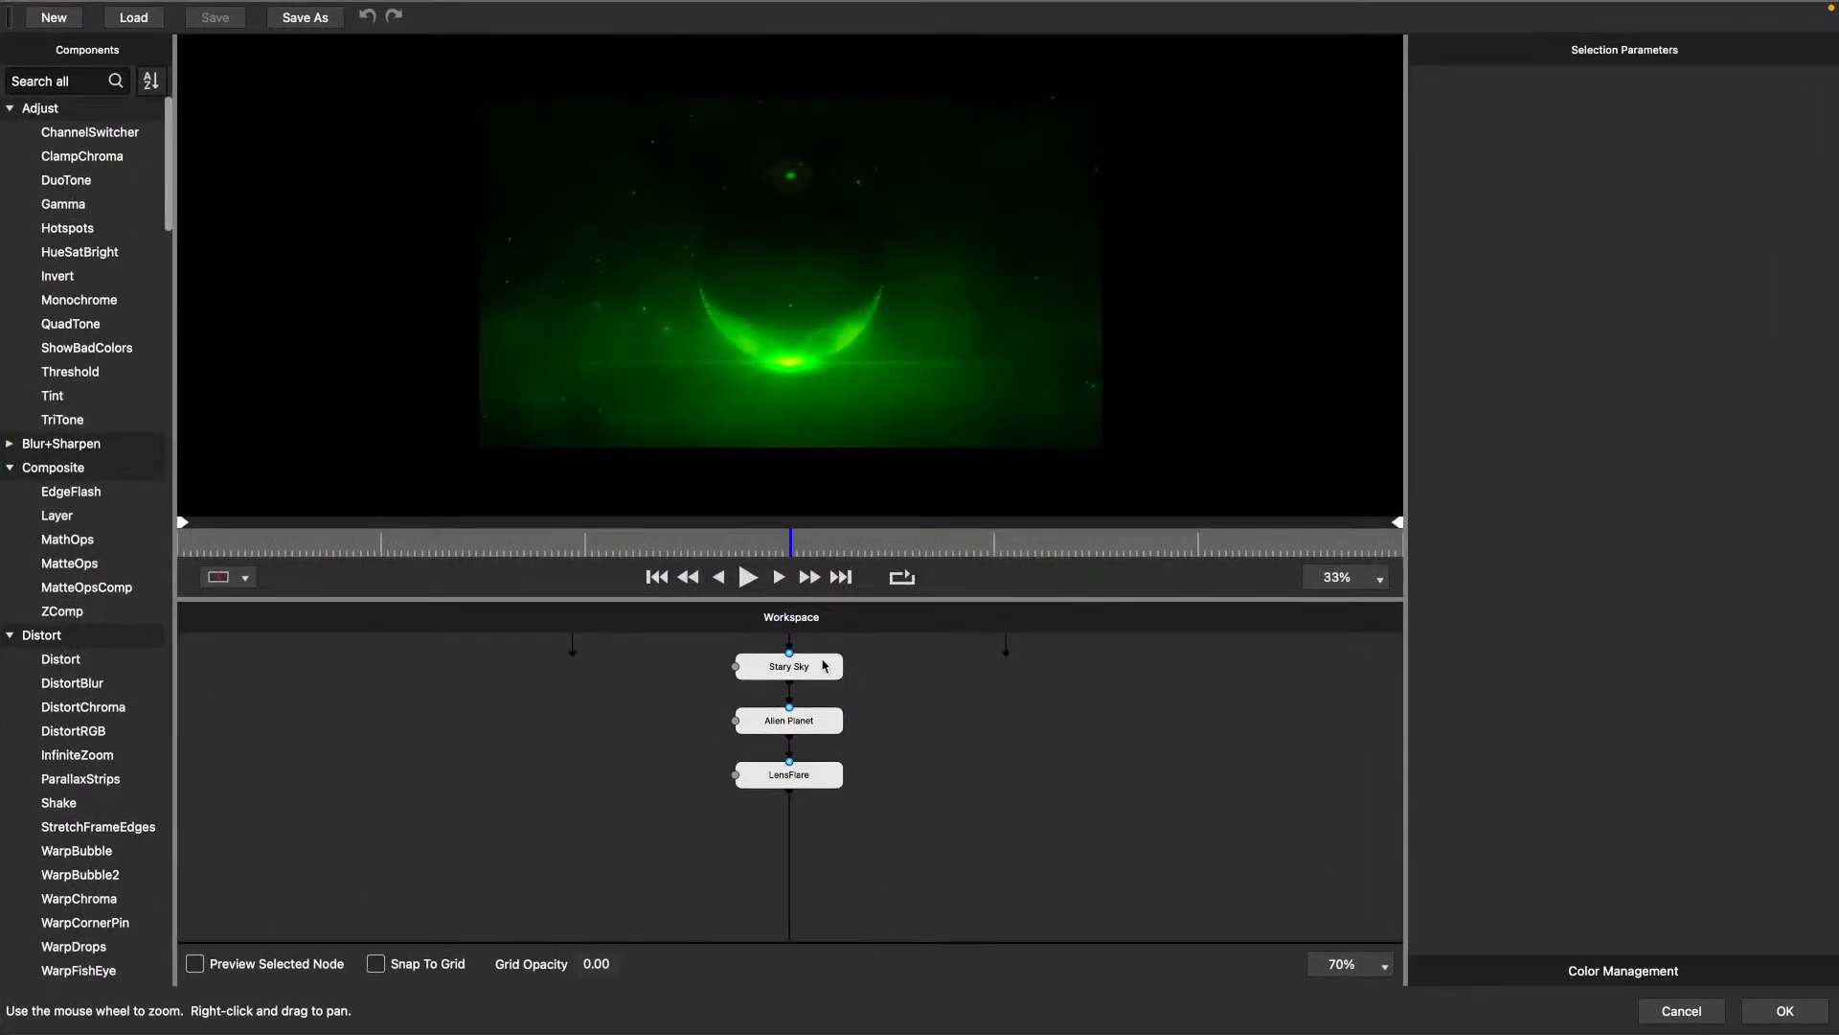
# Play the Alien Planet preview and examine the node chain from Stary Sky to Result, leaving no node selected.
pyautogui.scroll(-4, 891, 677)
pyautogui.scroll(-1, 891, 678)
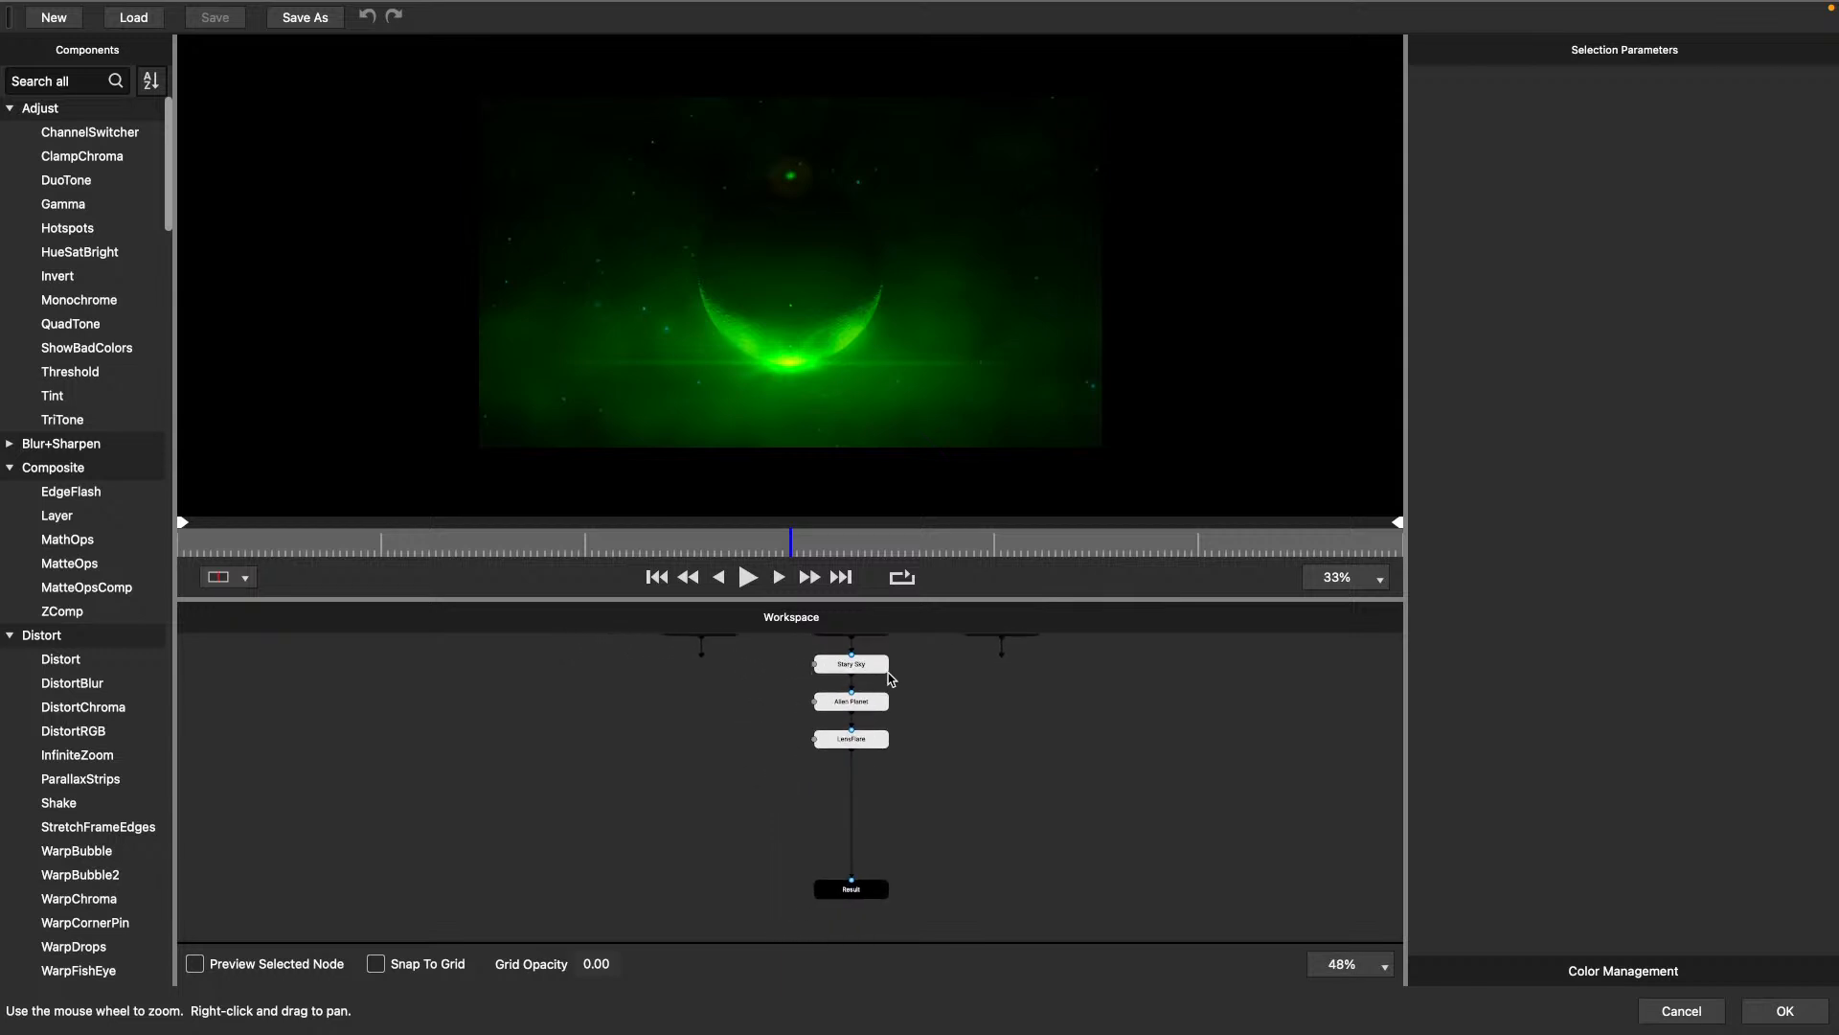
pyautogui.press('space')
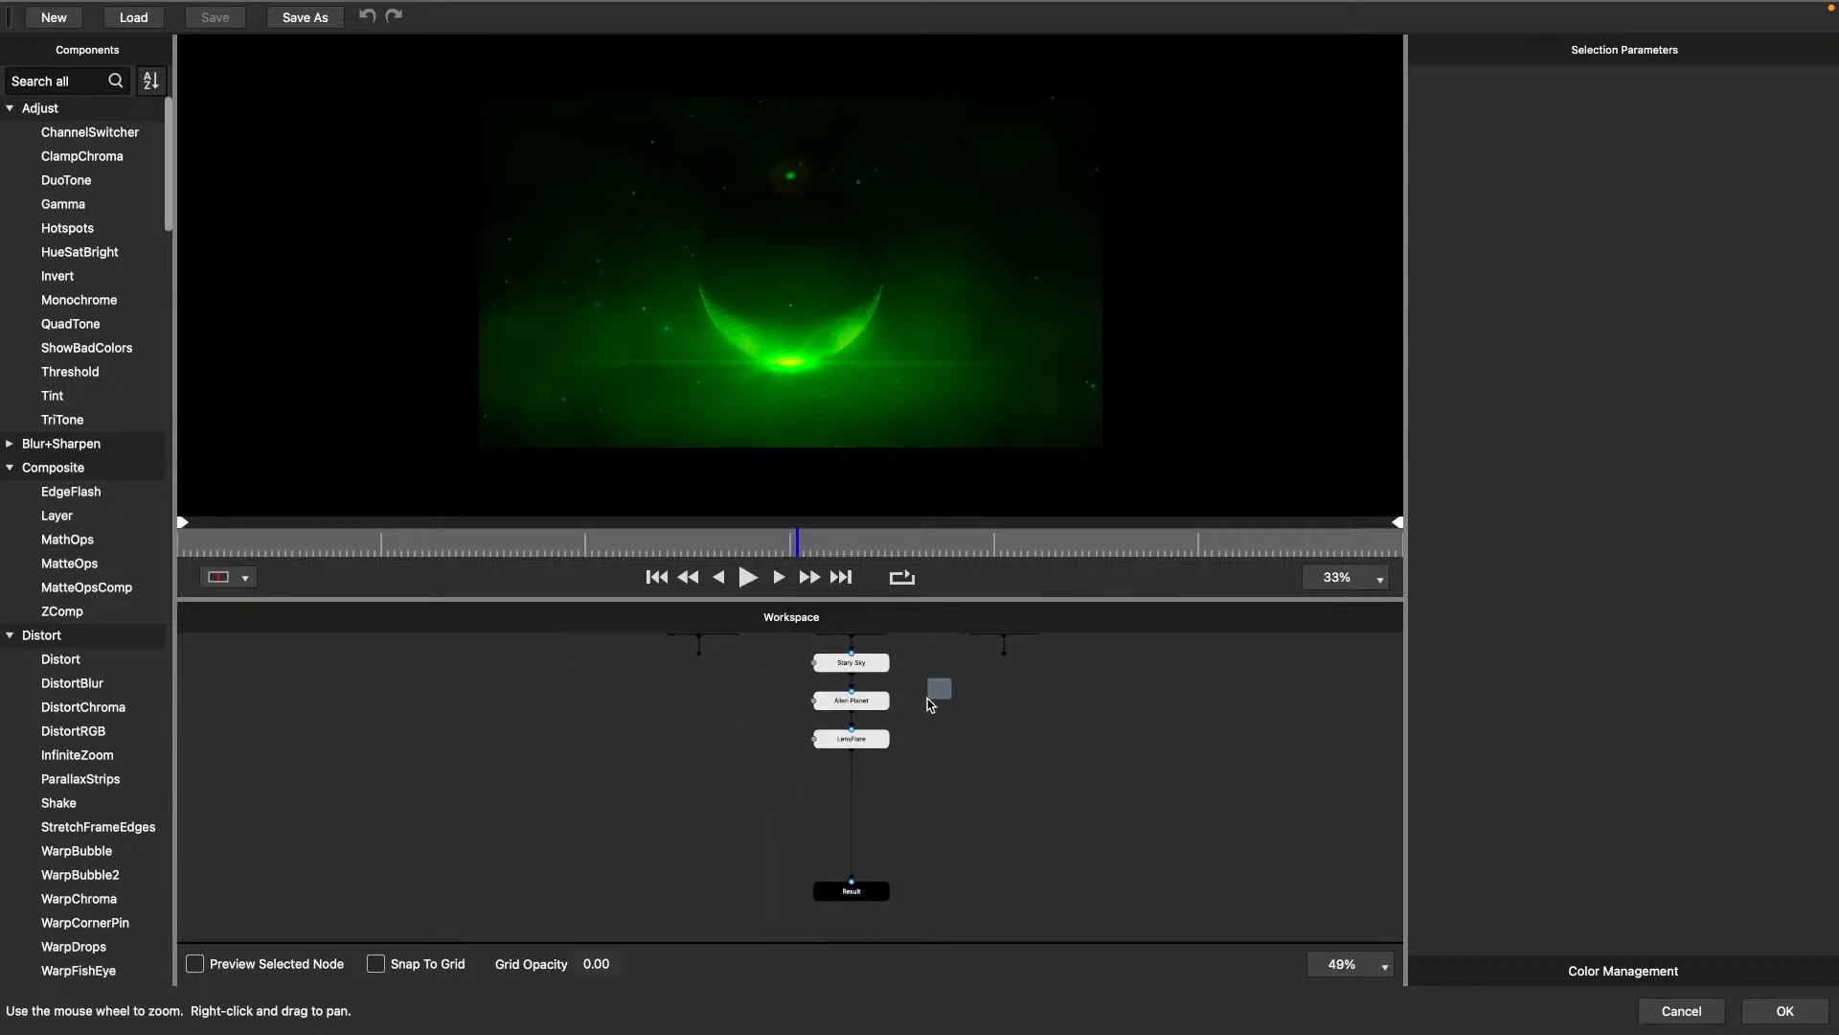
pyautogui.moveTo(934, 700); pyautogui.dragTo(888, 739)
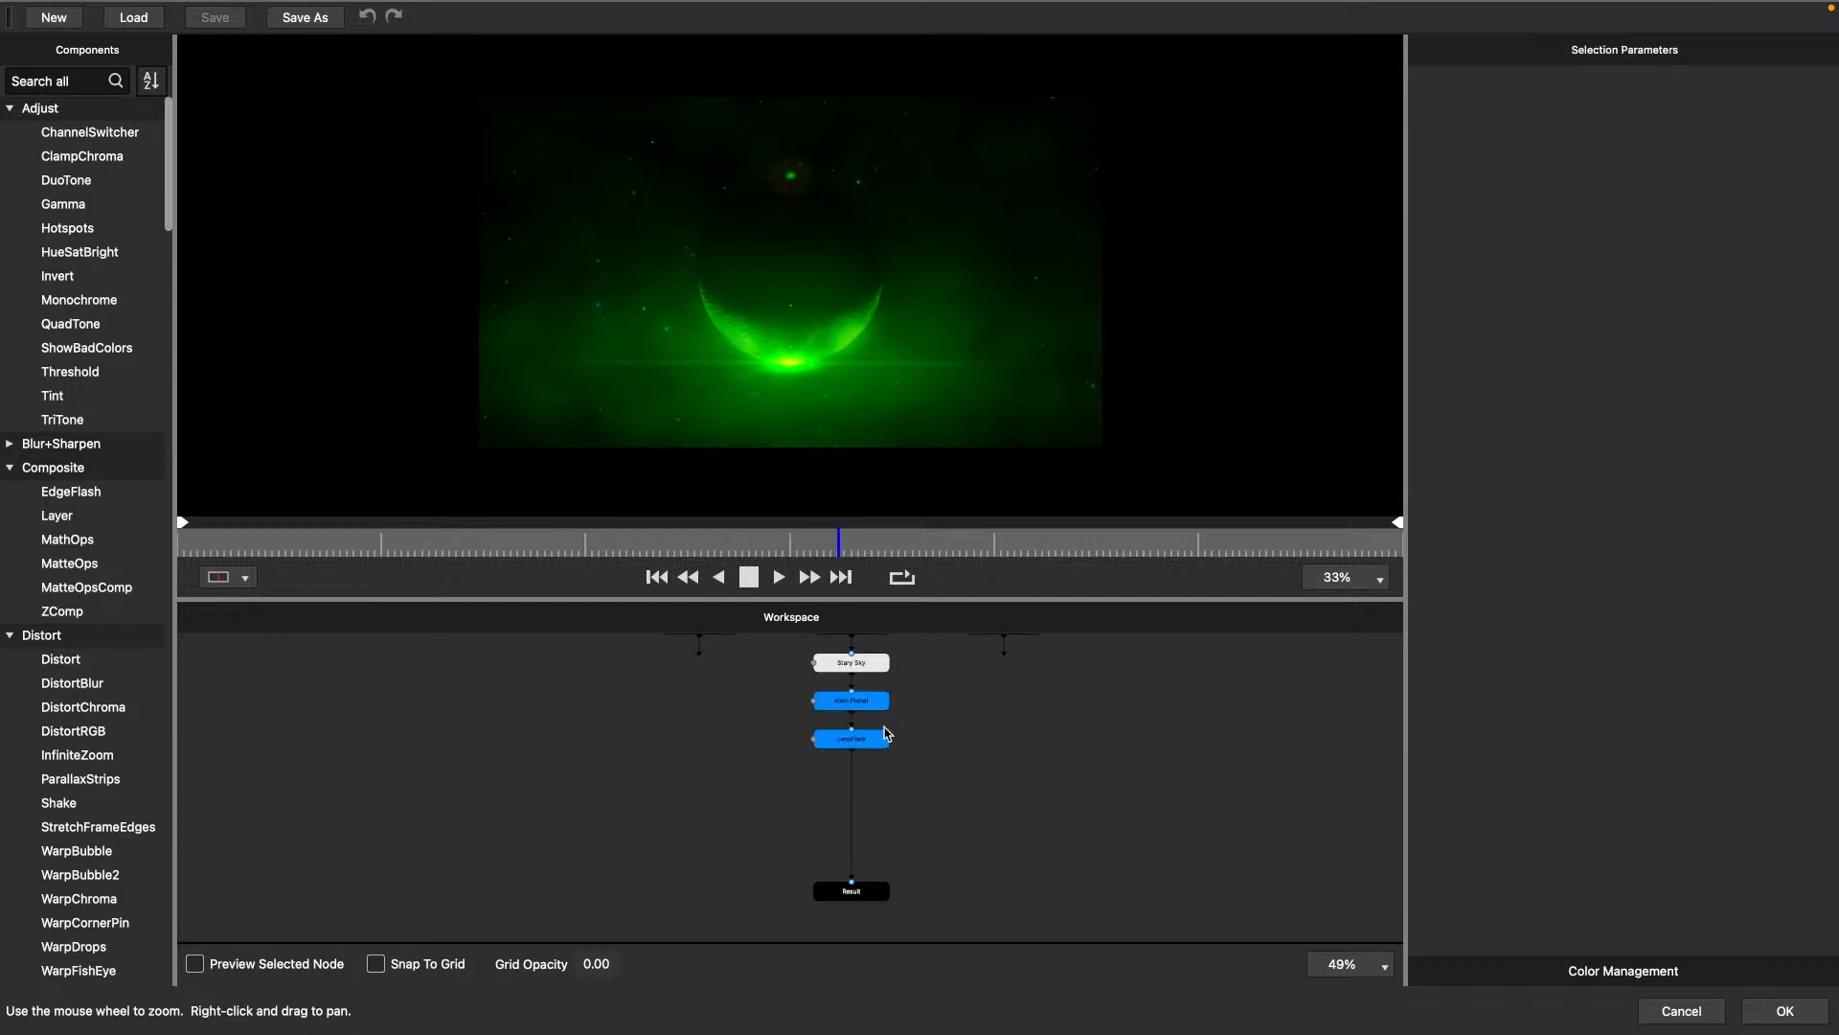
pyautogui.scroll(2, 919, 678)
pyautogui.scroll(-1, 920, 679)
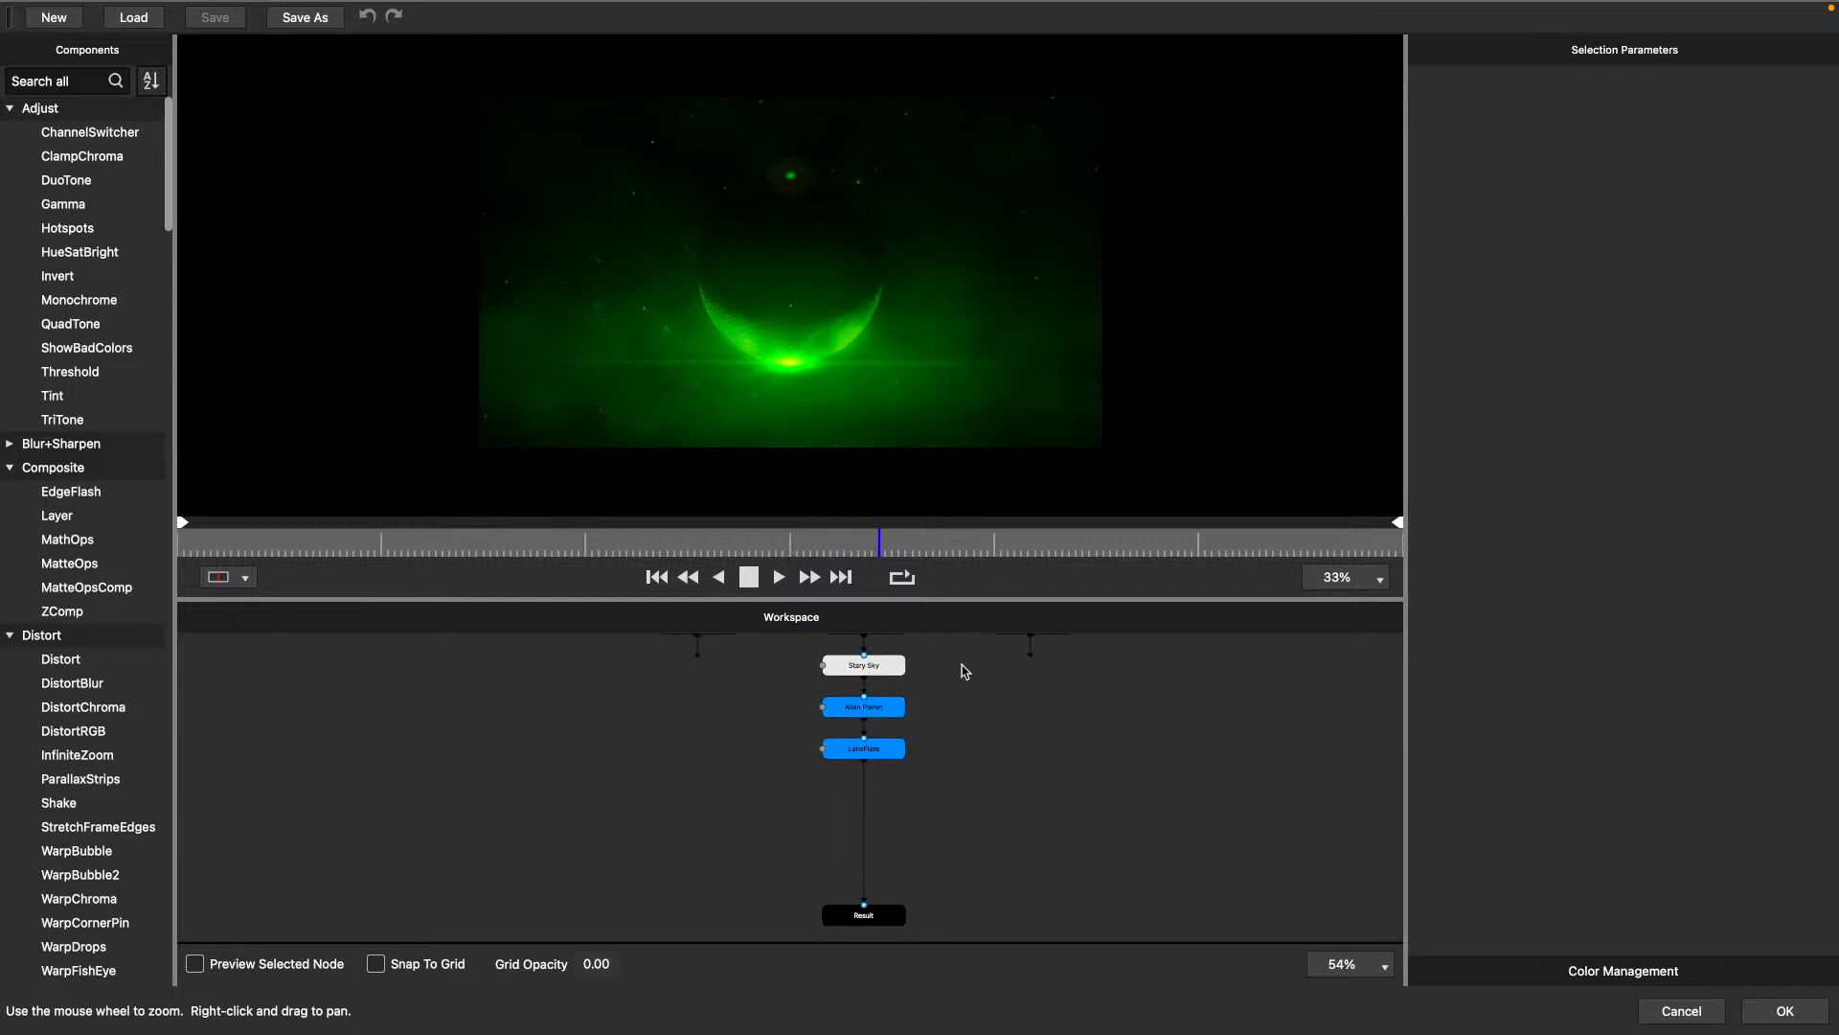
pyautogui.click(958, 675)
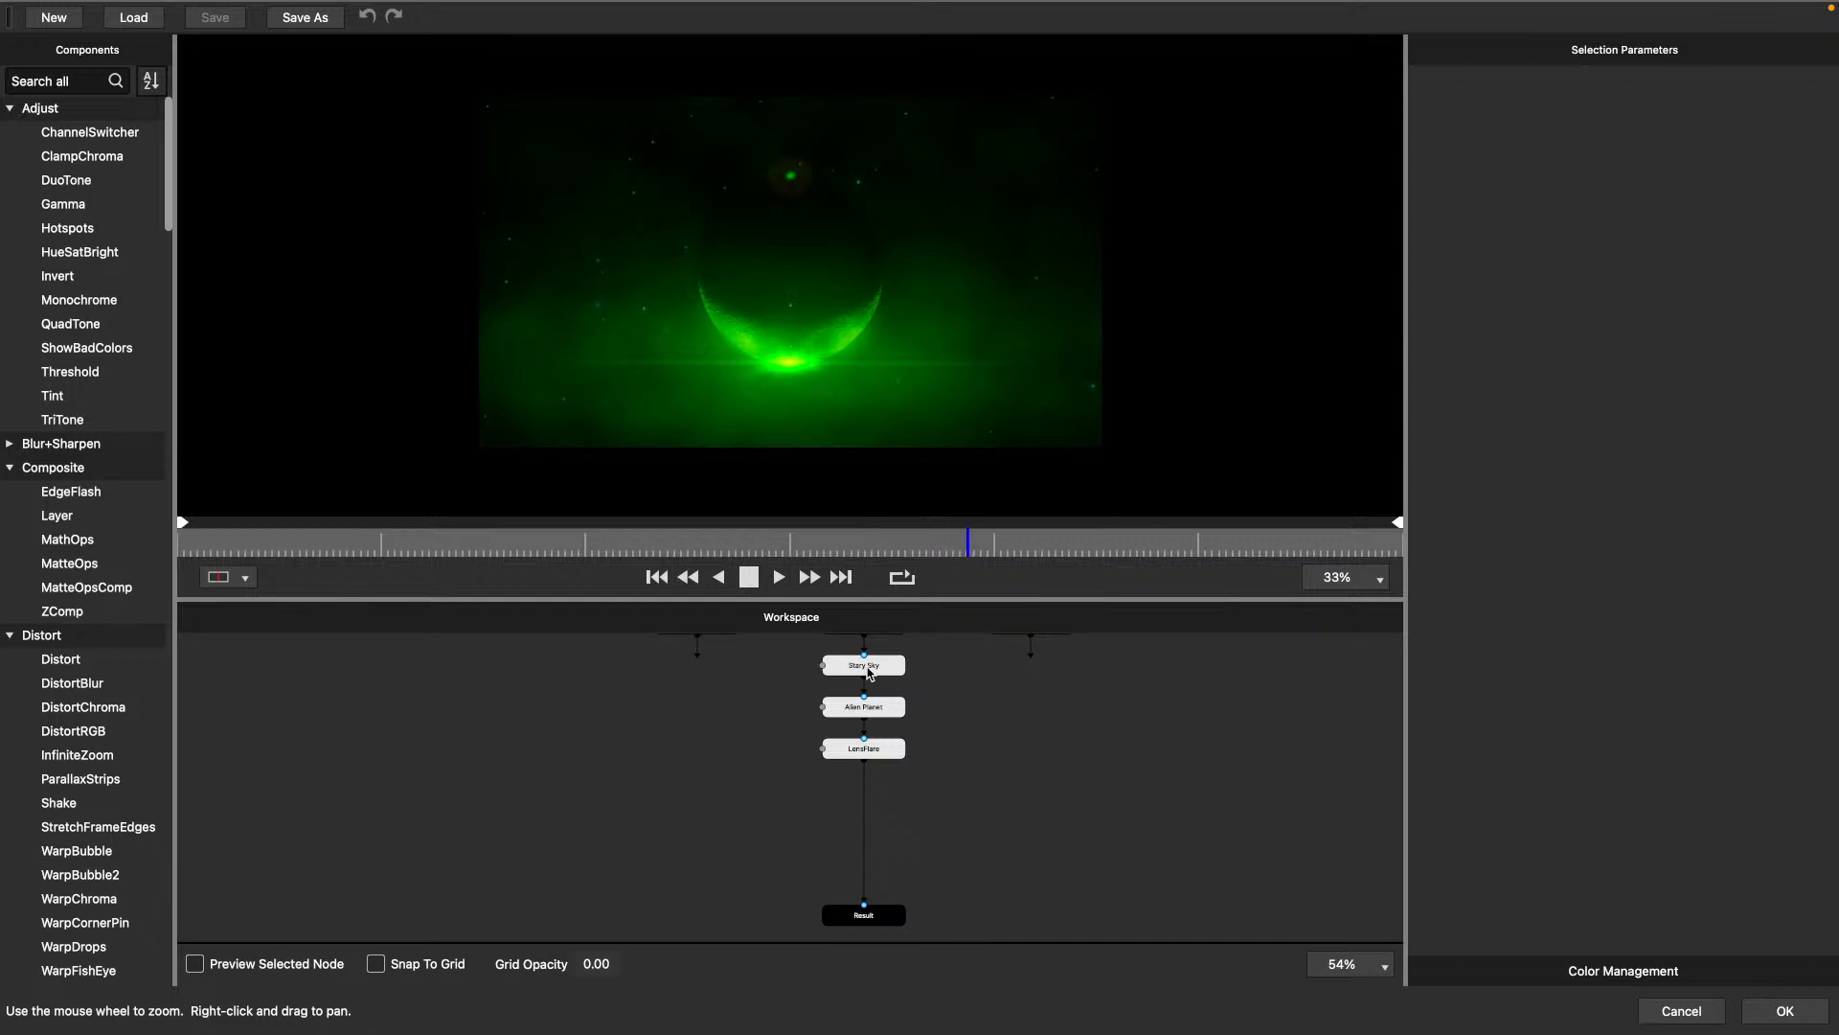
# Examine the parameters of the Stary Sky and Alien Planet nodes, and close the effect builder without saving changes.
pyautogui.click(869, 672)
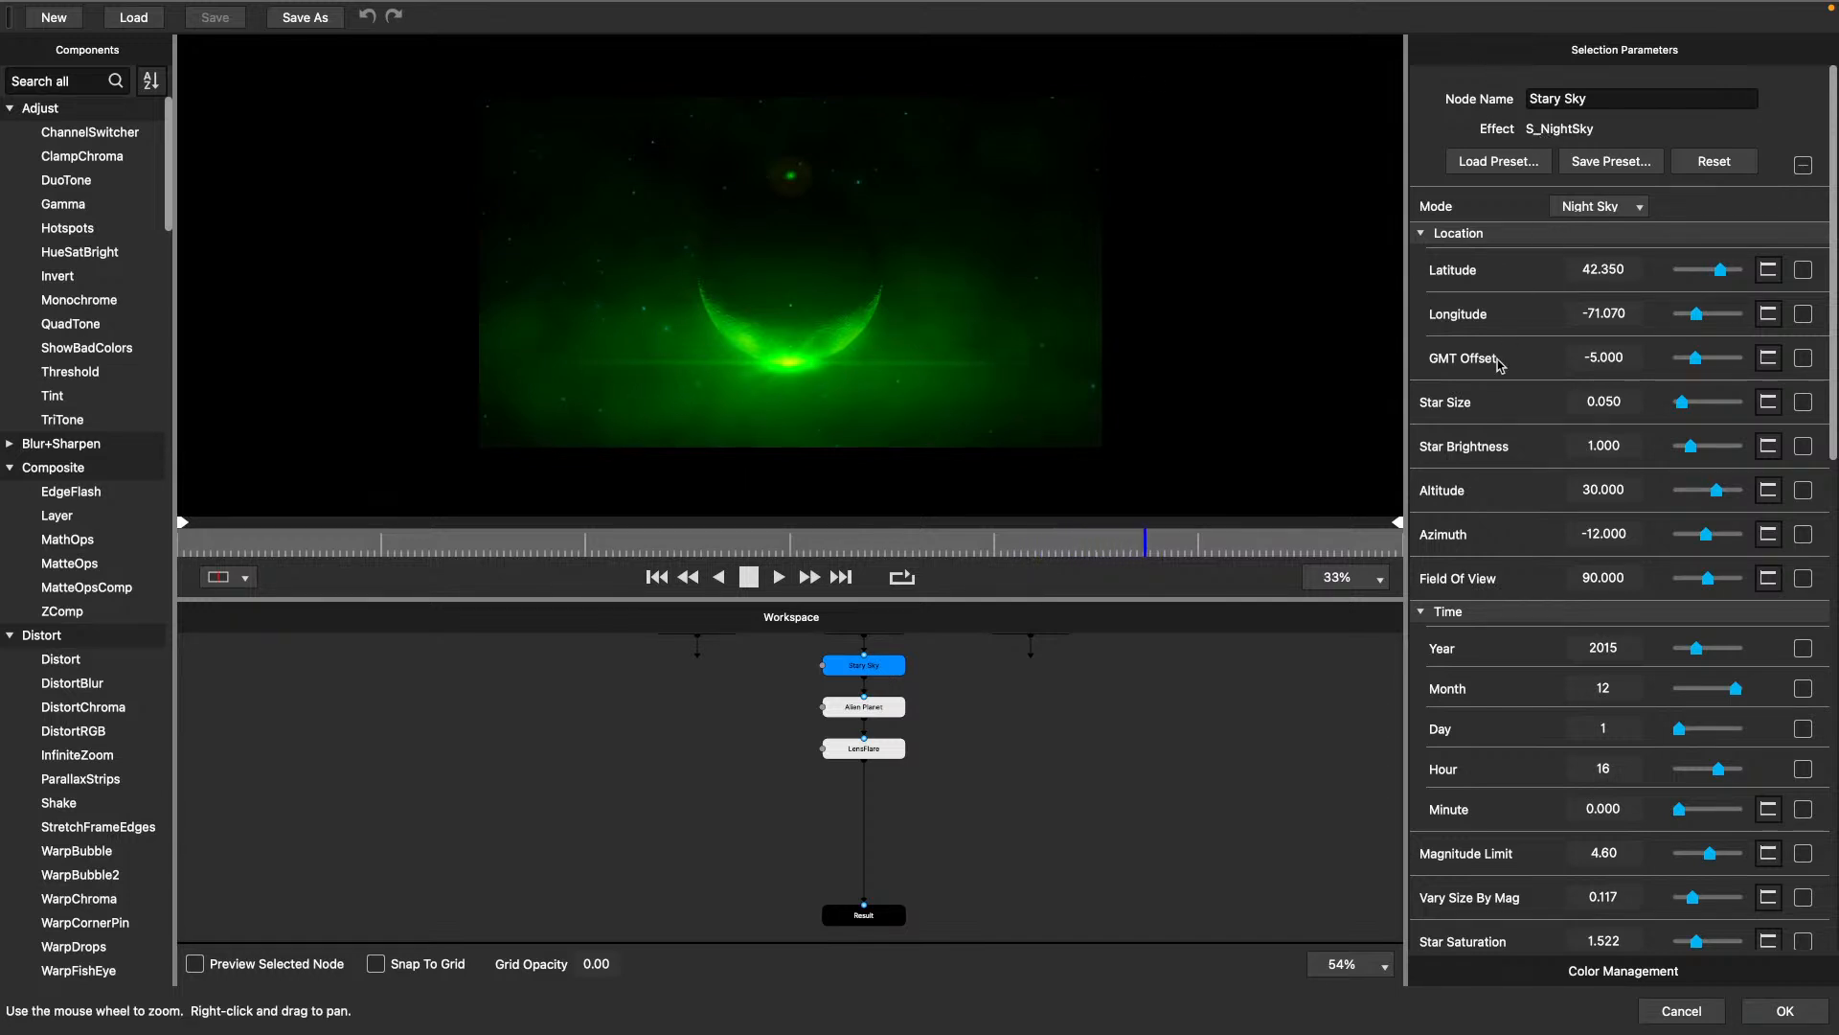
pyautogui.scroll(-4, 1502, 456)
pyautogui.scroll(-8, 1502, 456)
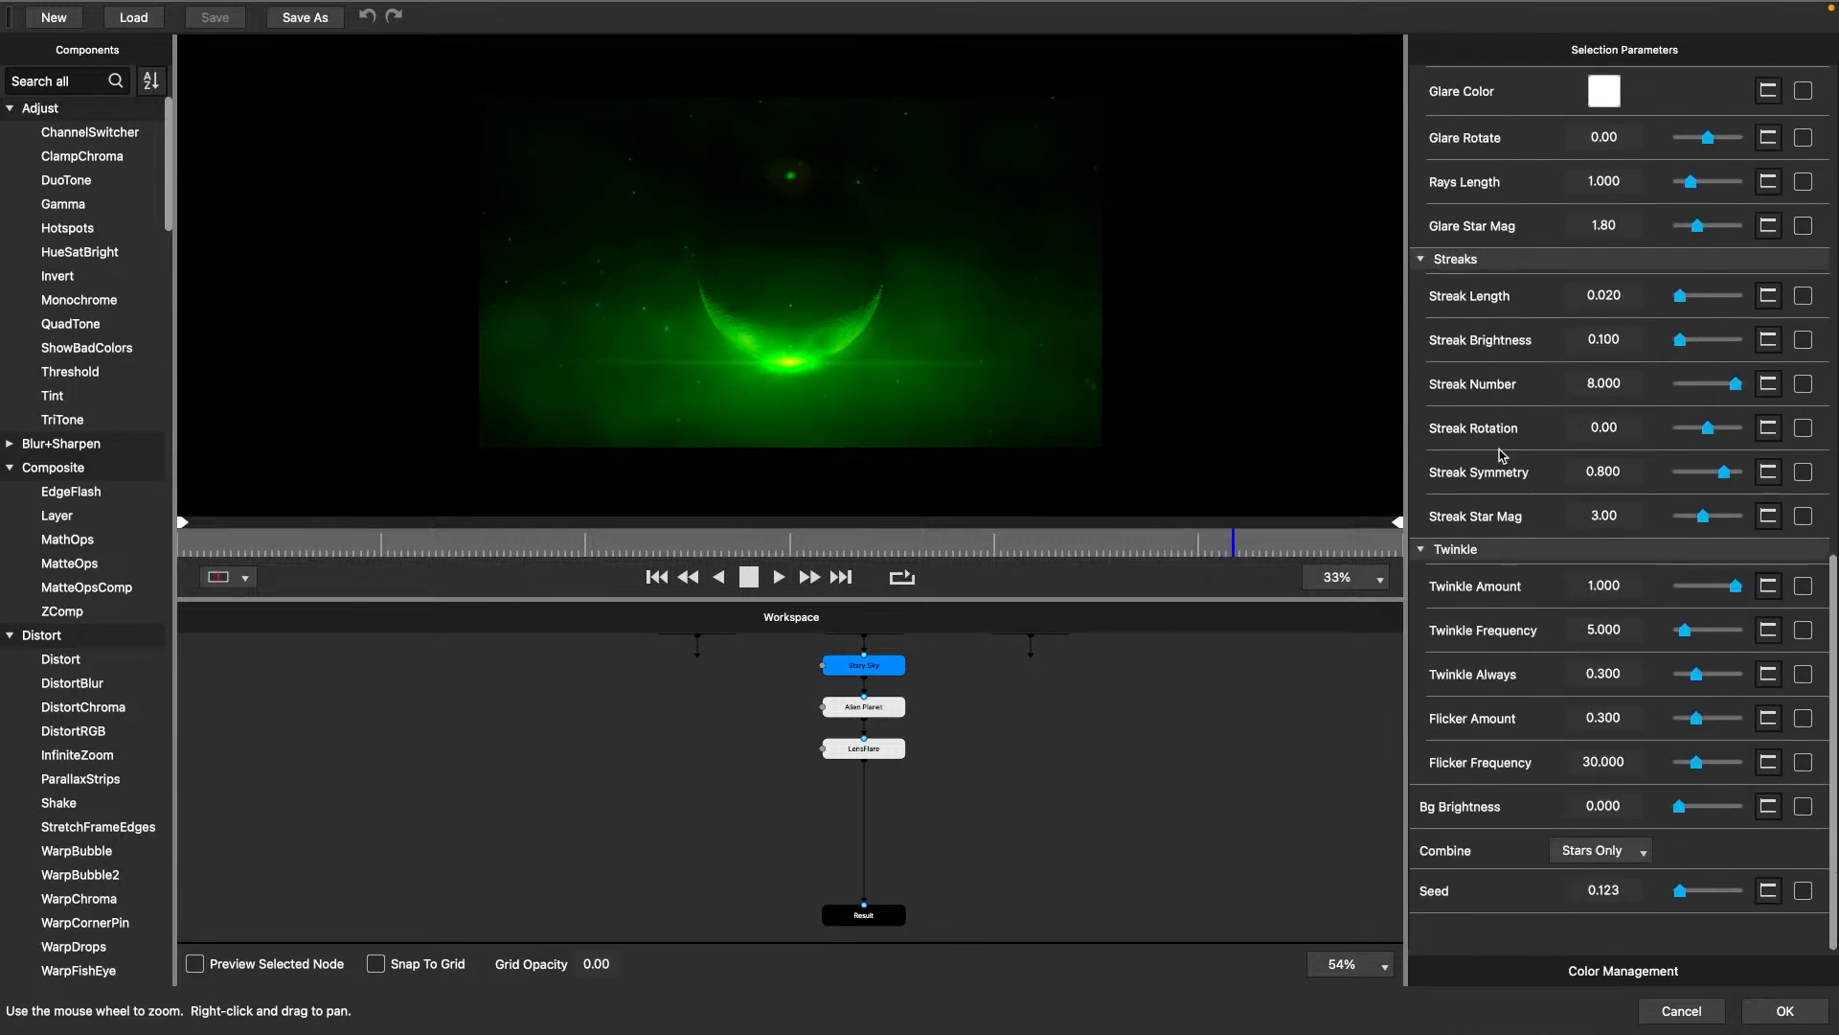
pyautogui.scroll(12, 1502, 456)
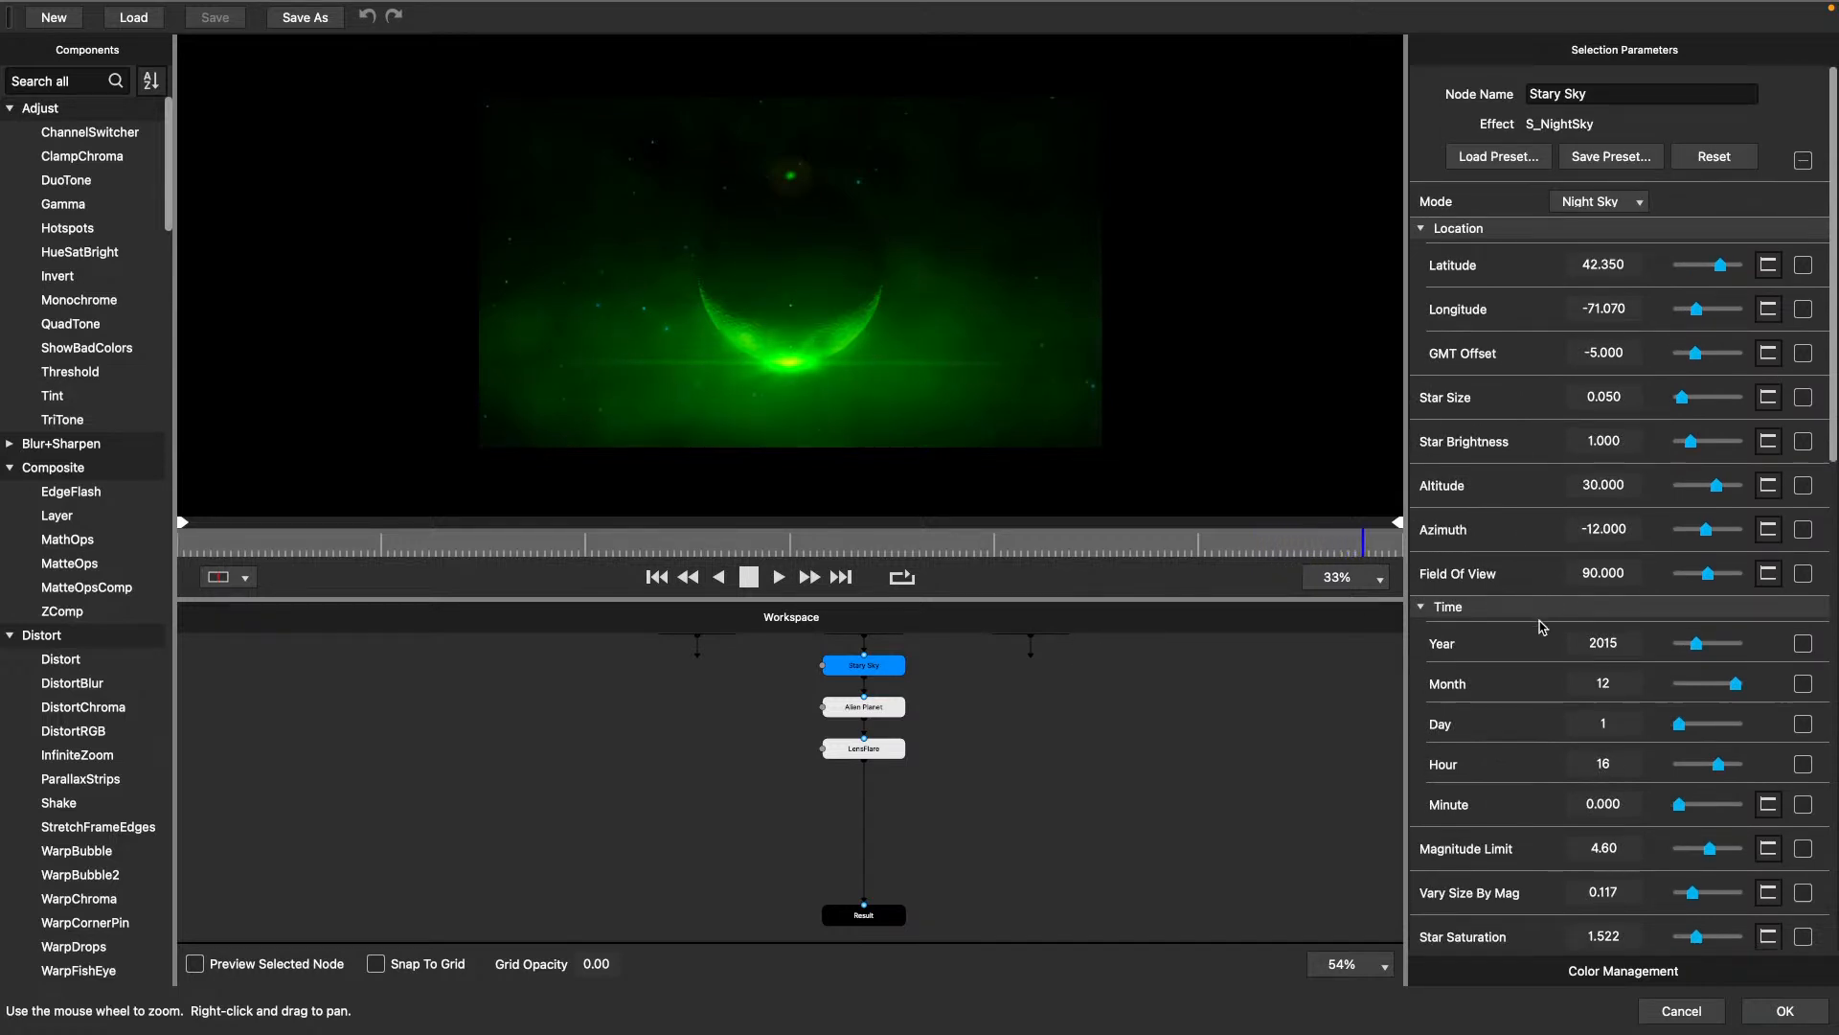
pyautogui.scroll(-10, 1542, 626)
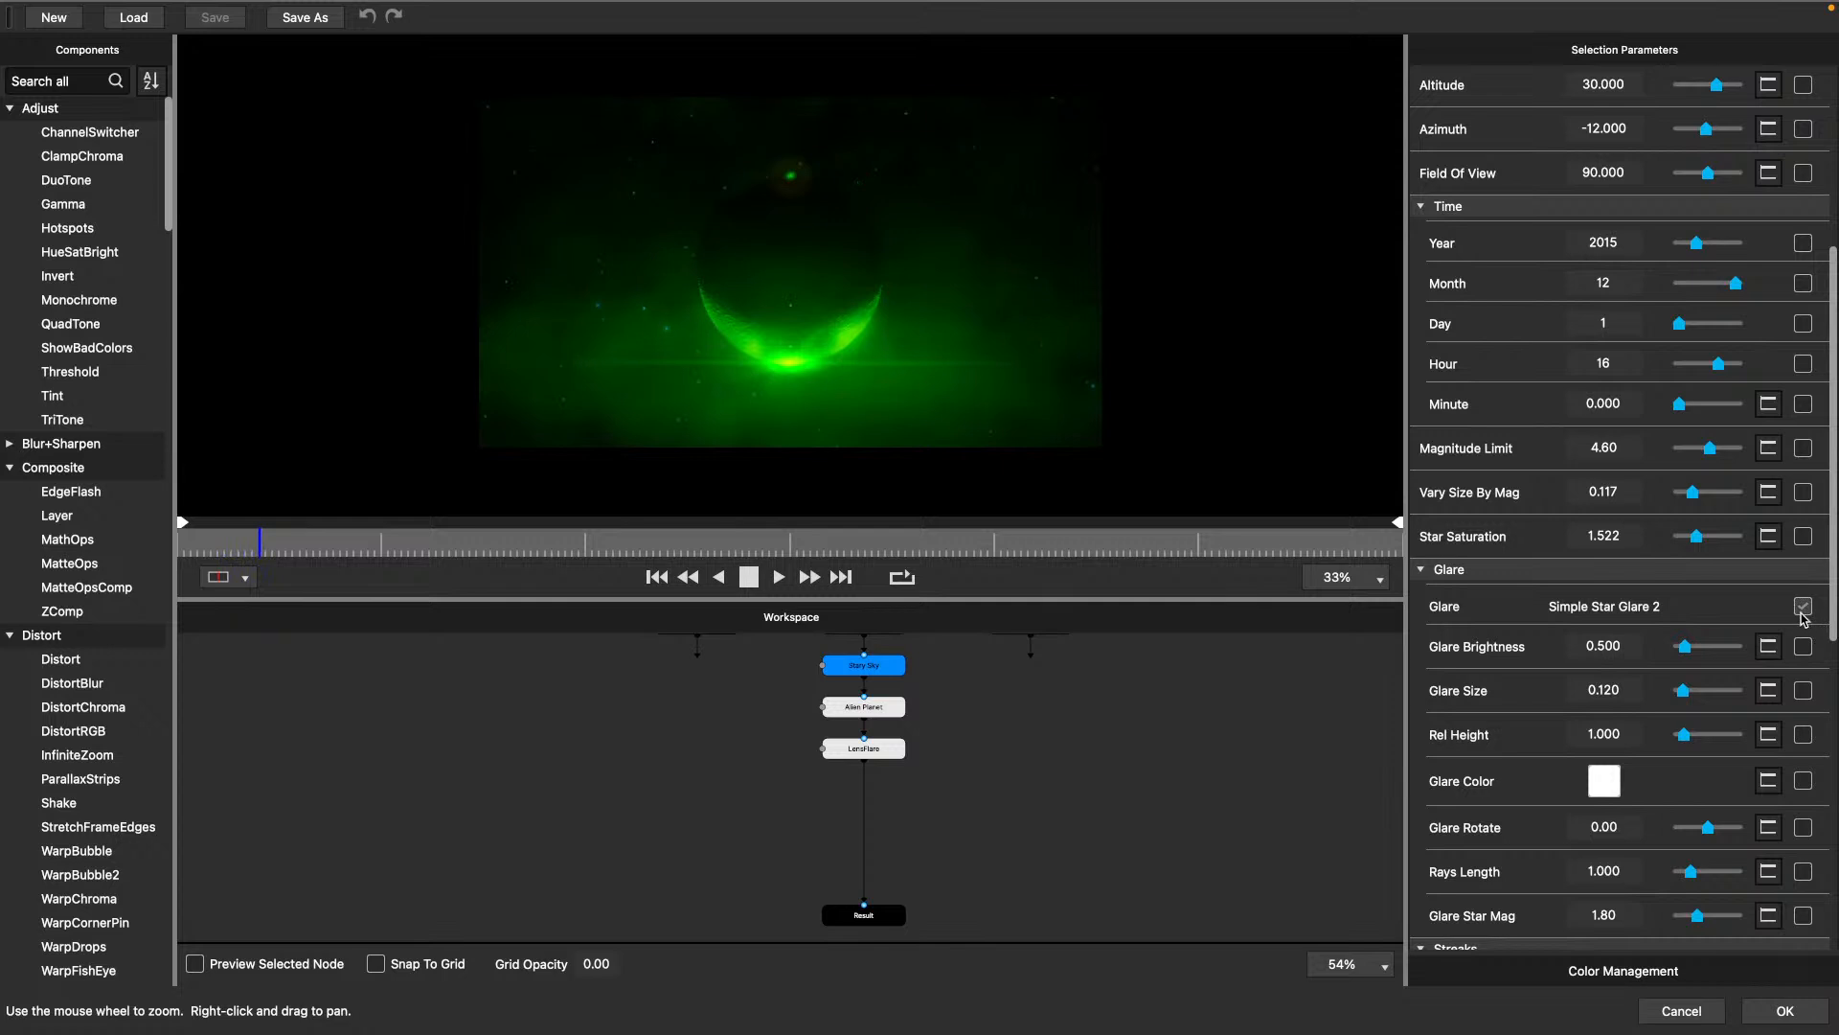
pyautogui.scroll(2, 1737, 618)
pyautogui.scroll(3, 1737, 632)
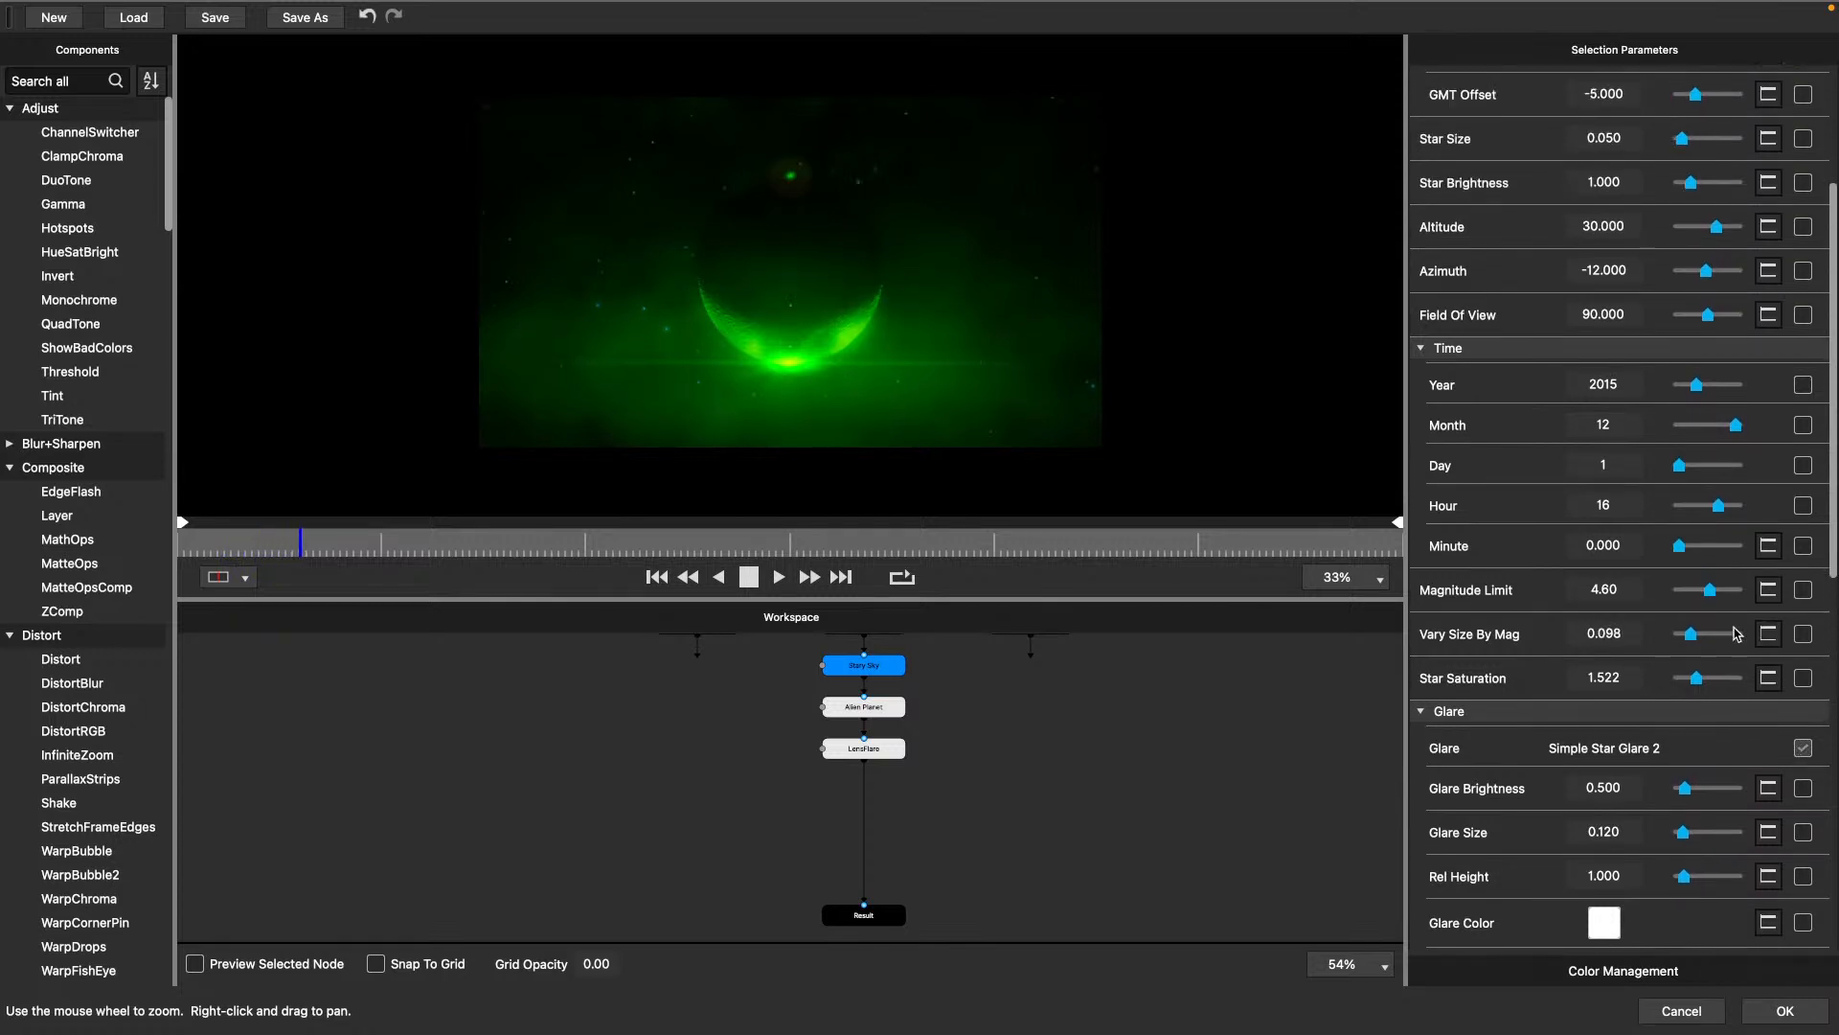
pyautogui.scroll(-3, 1718, 808)
pyautogui.scroll(-3, 1717, 808)
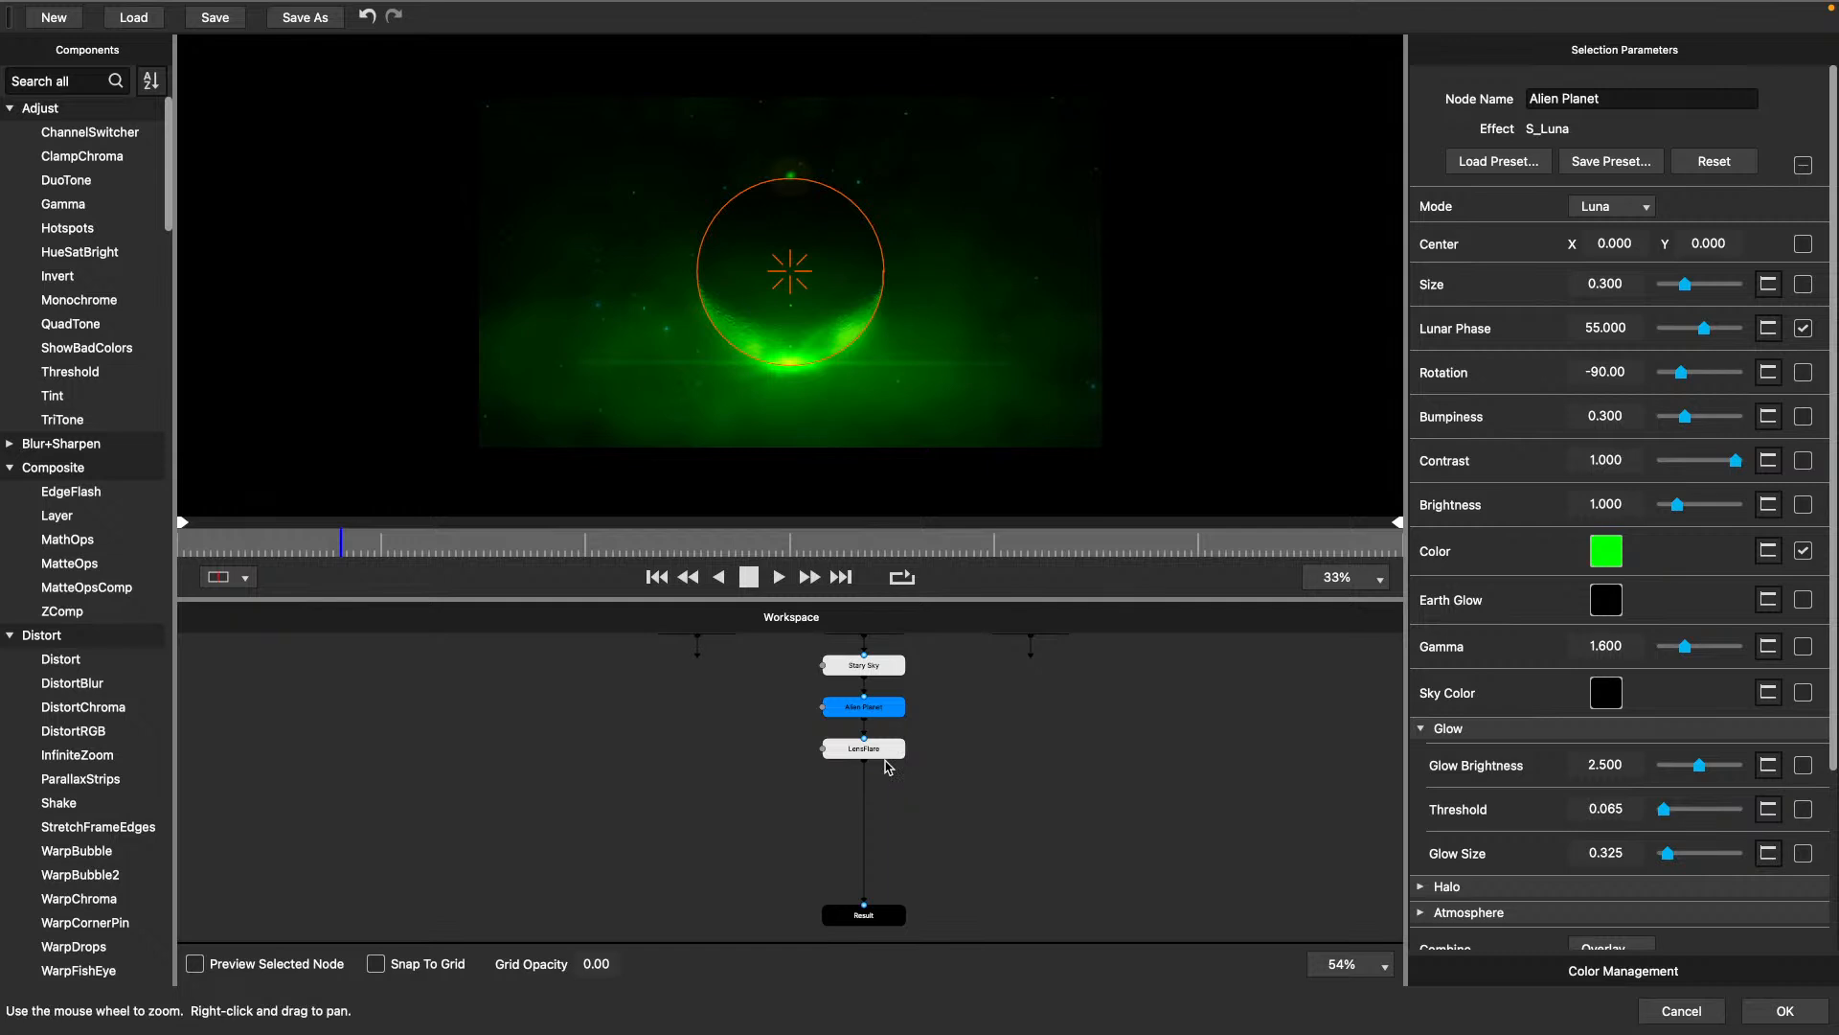
pyautogui.click(1699, 1008)
pyautogui.click(1681, 1011)
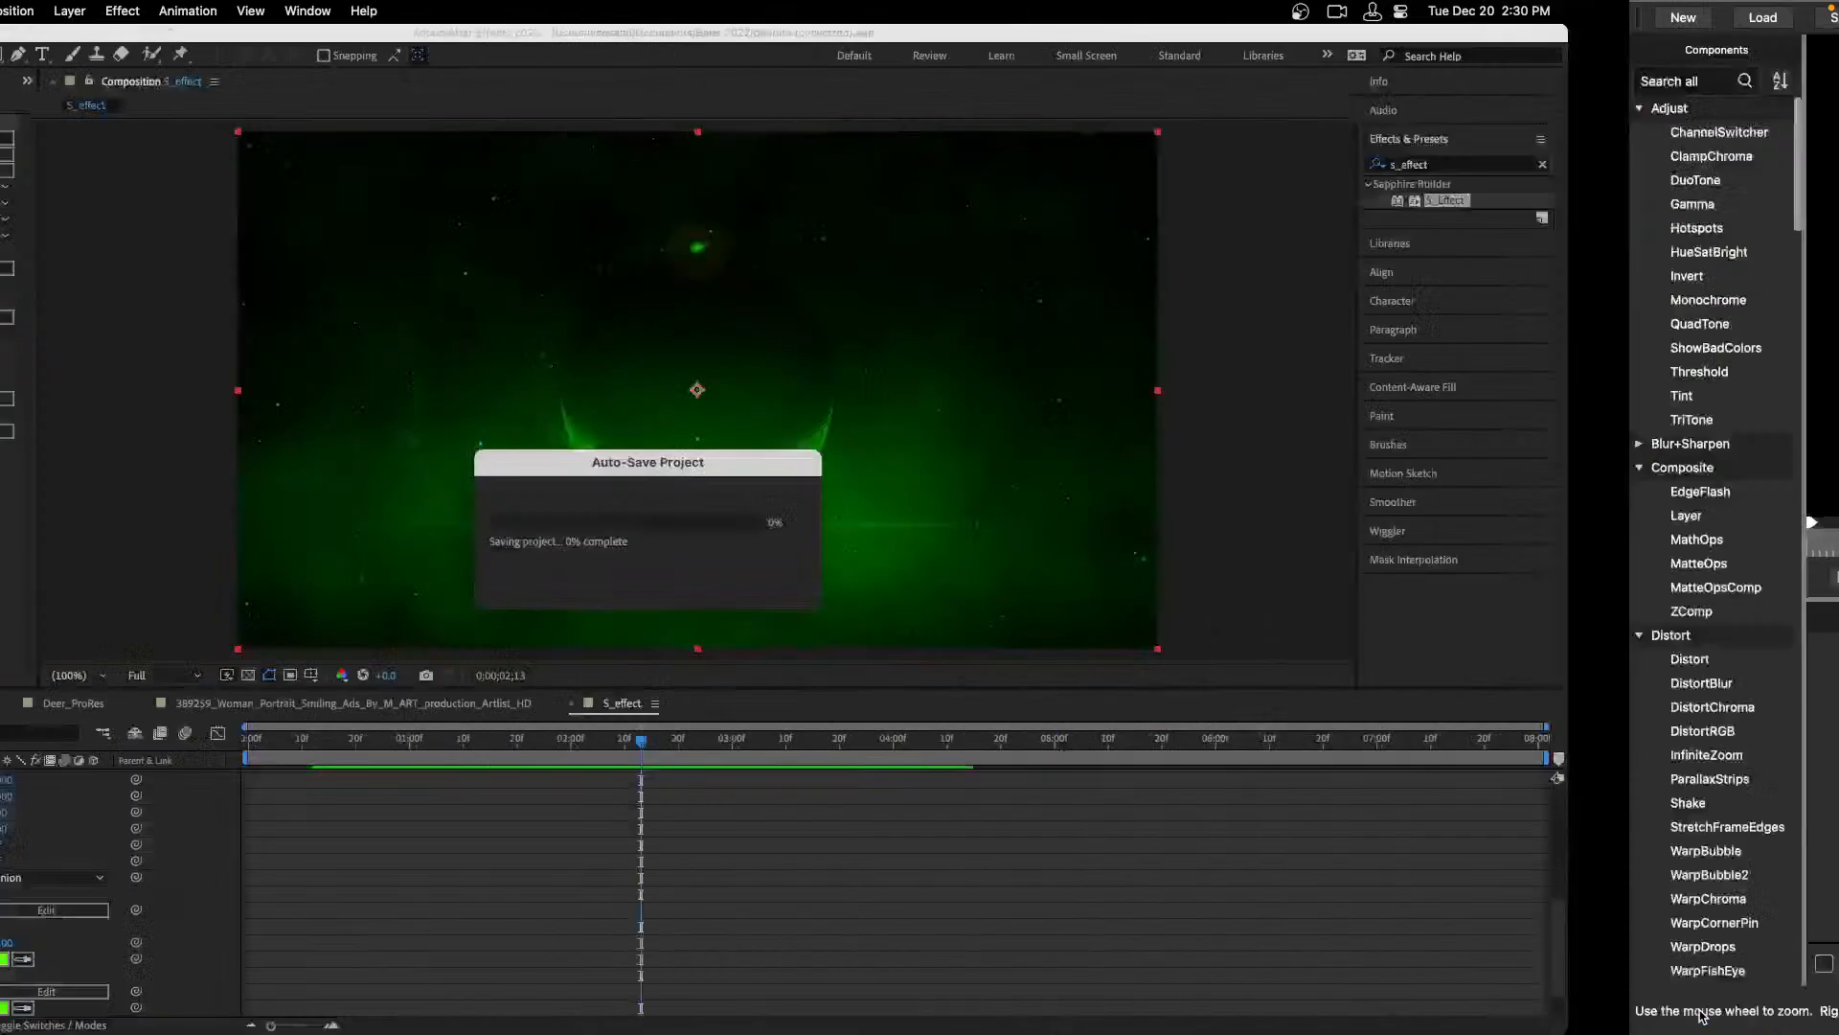
# Apply S_Effect to the woman portrait clip in its own composition, with the playhead at 0:23:20:24.
pyautogui.click(1009, 744)
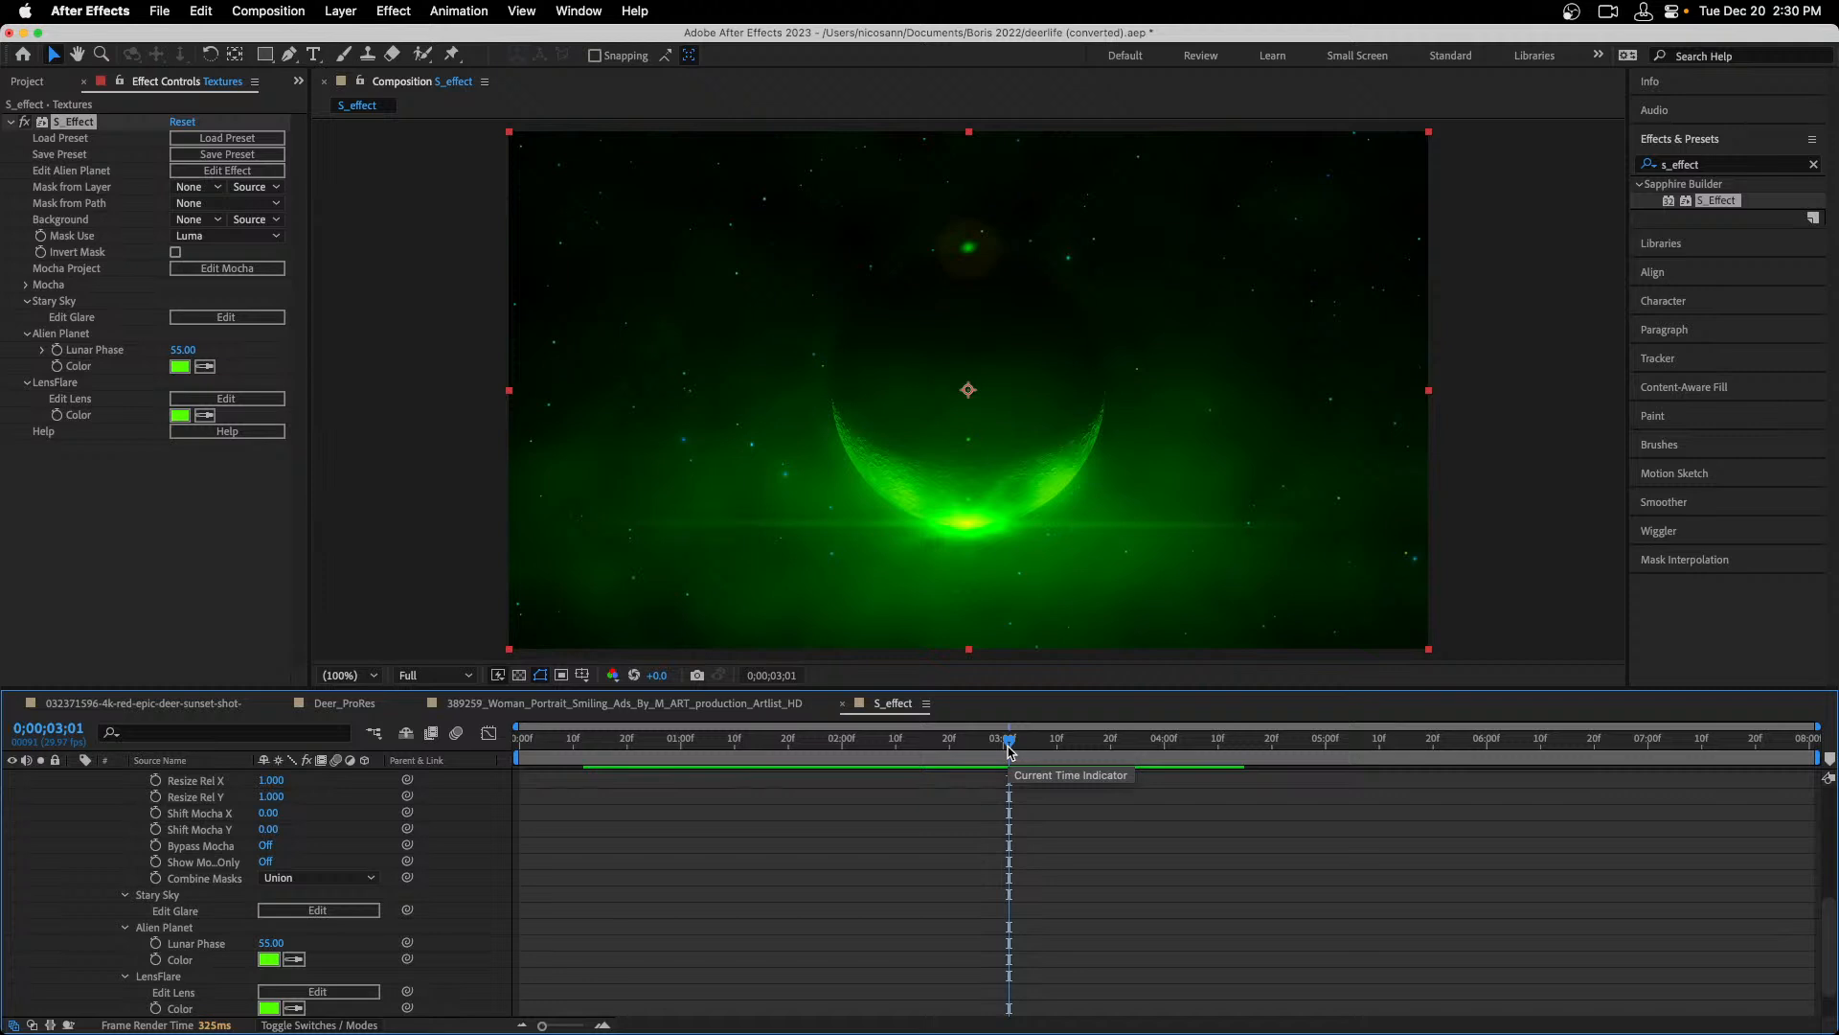
pyautogui.moveTo(1009, 745); pyautogui.dragTo(918, 761)
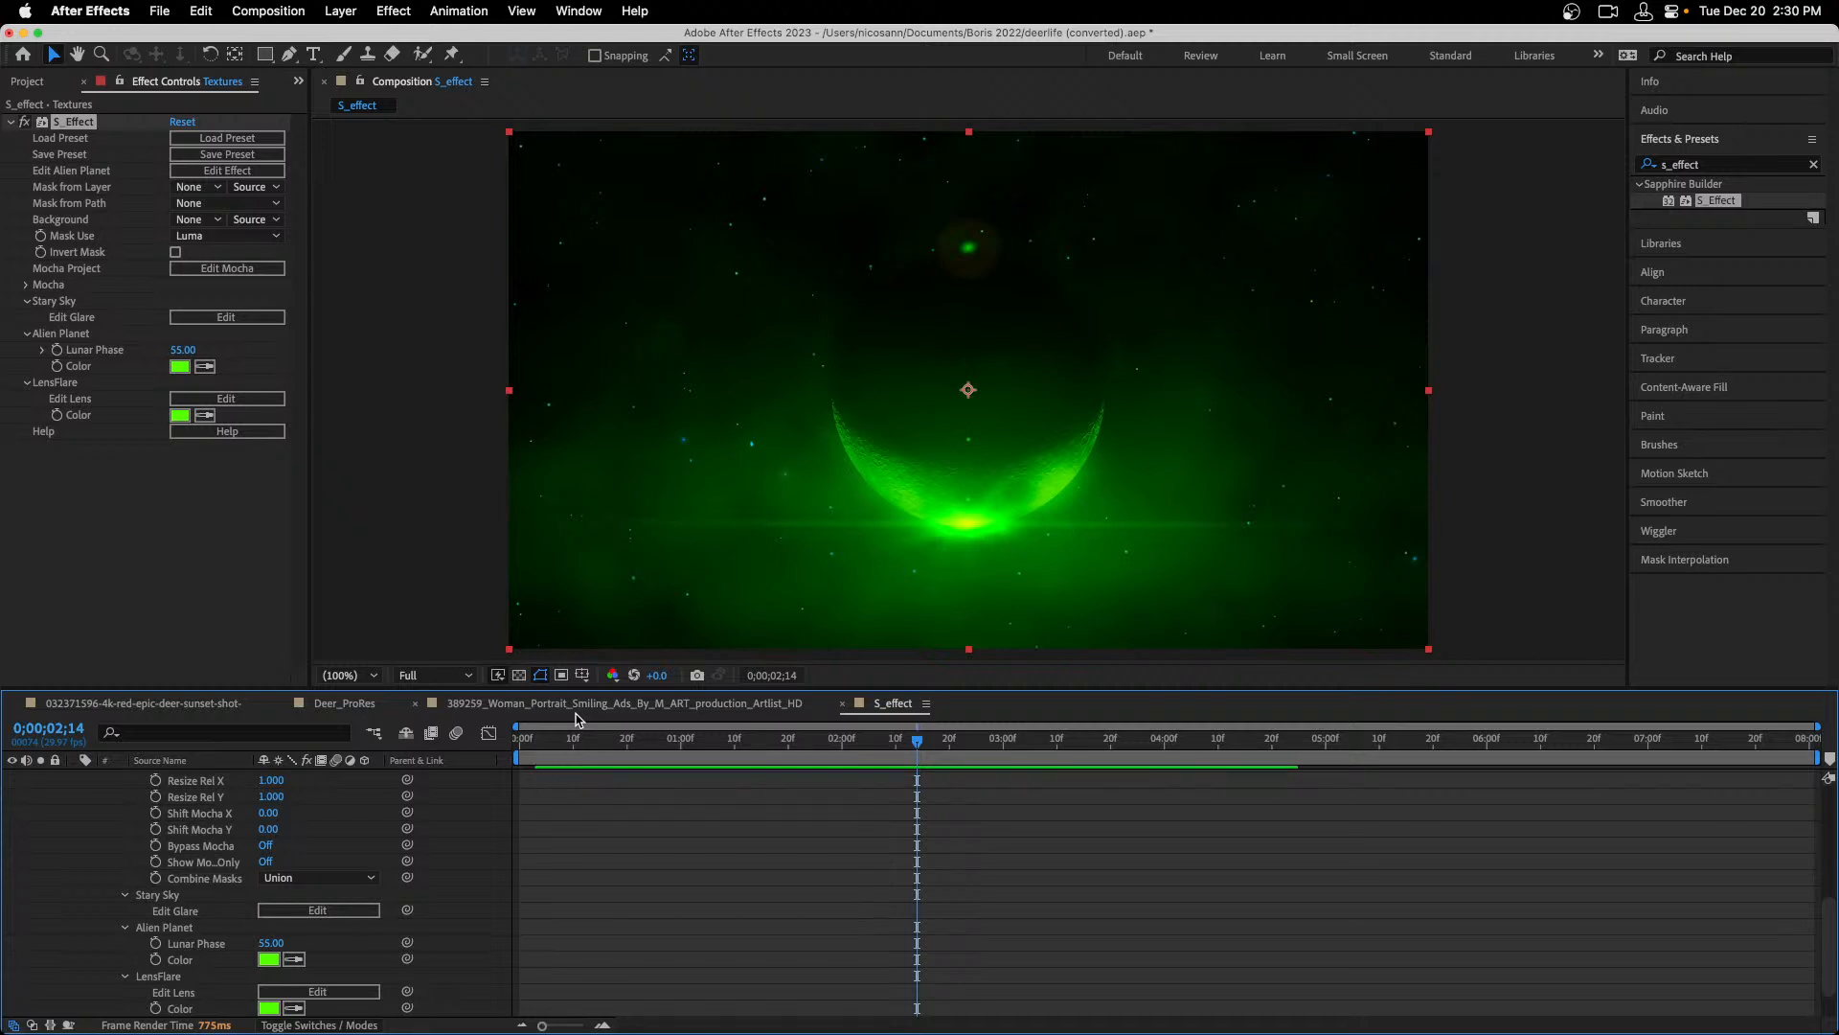
pyautogui.click(578, 703)
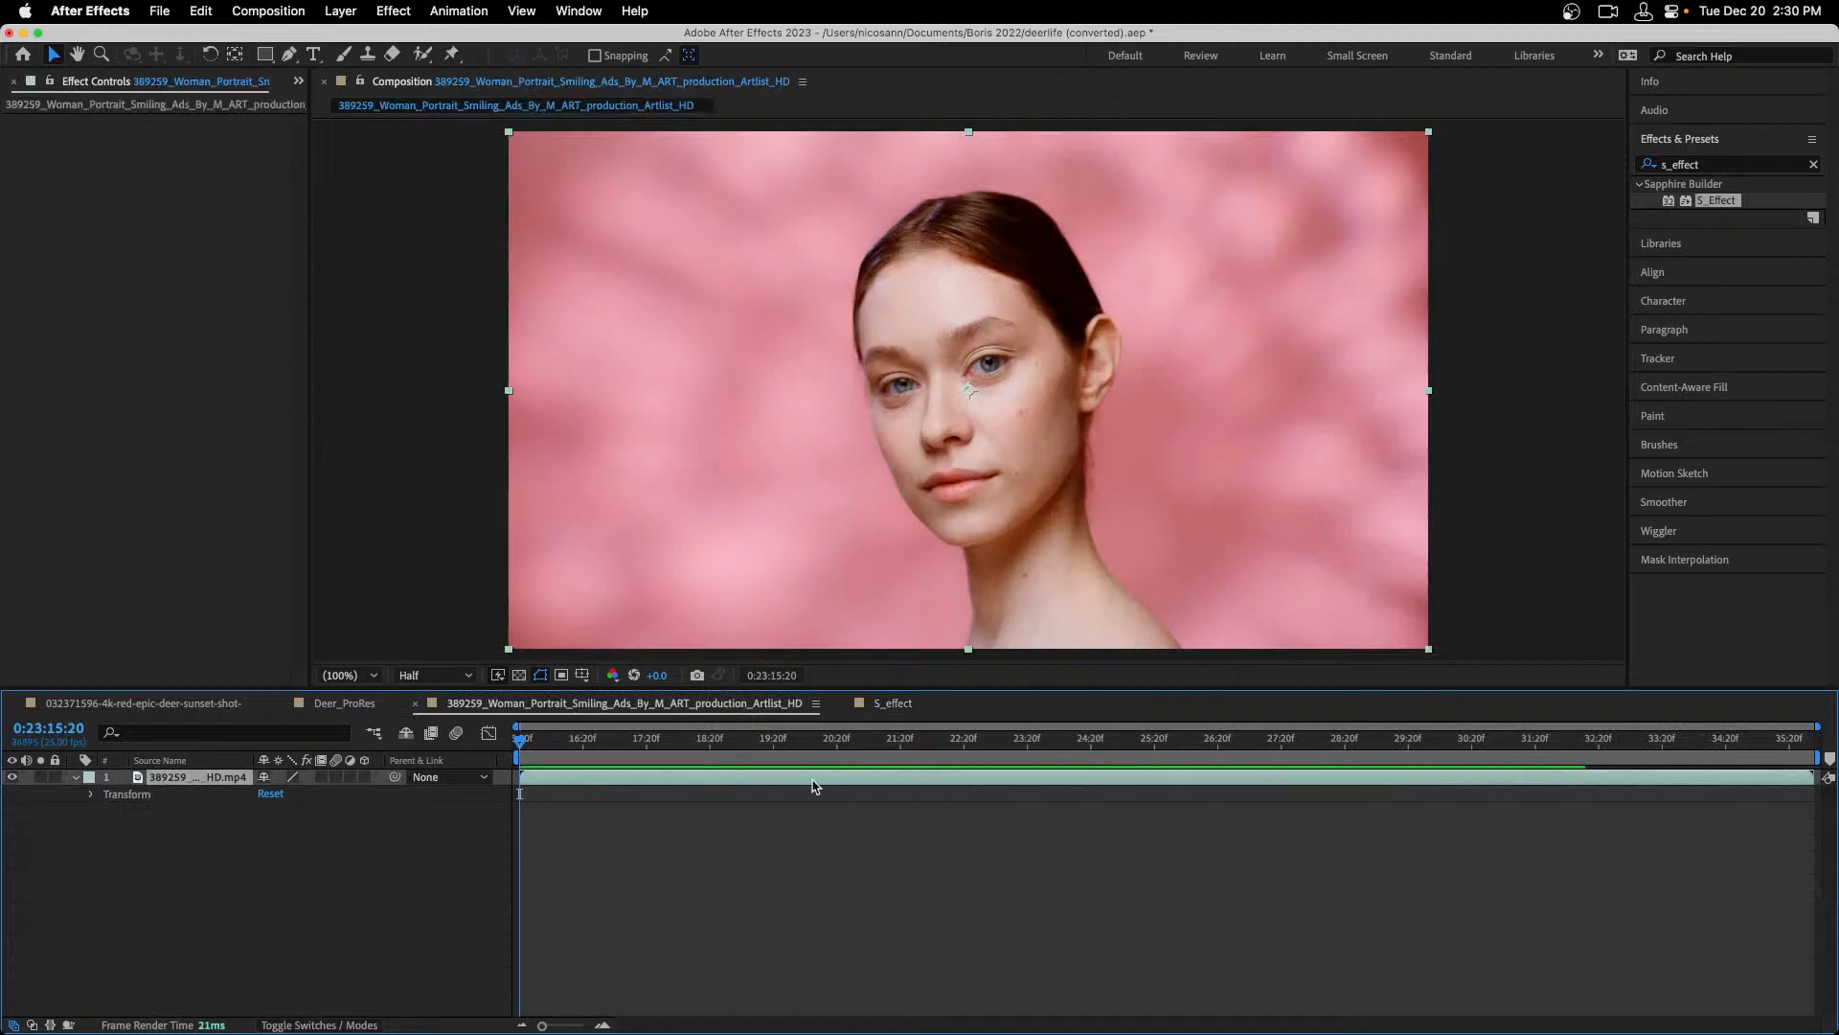
pyautogui.moveTo(795, 743); pyautogui.dragTo(848, 745)
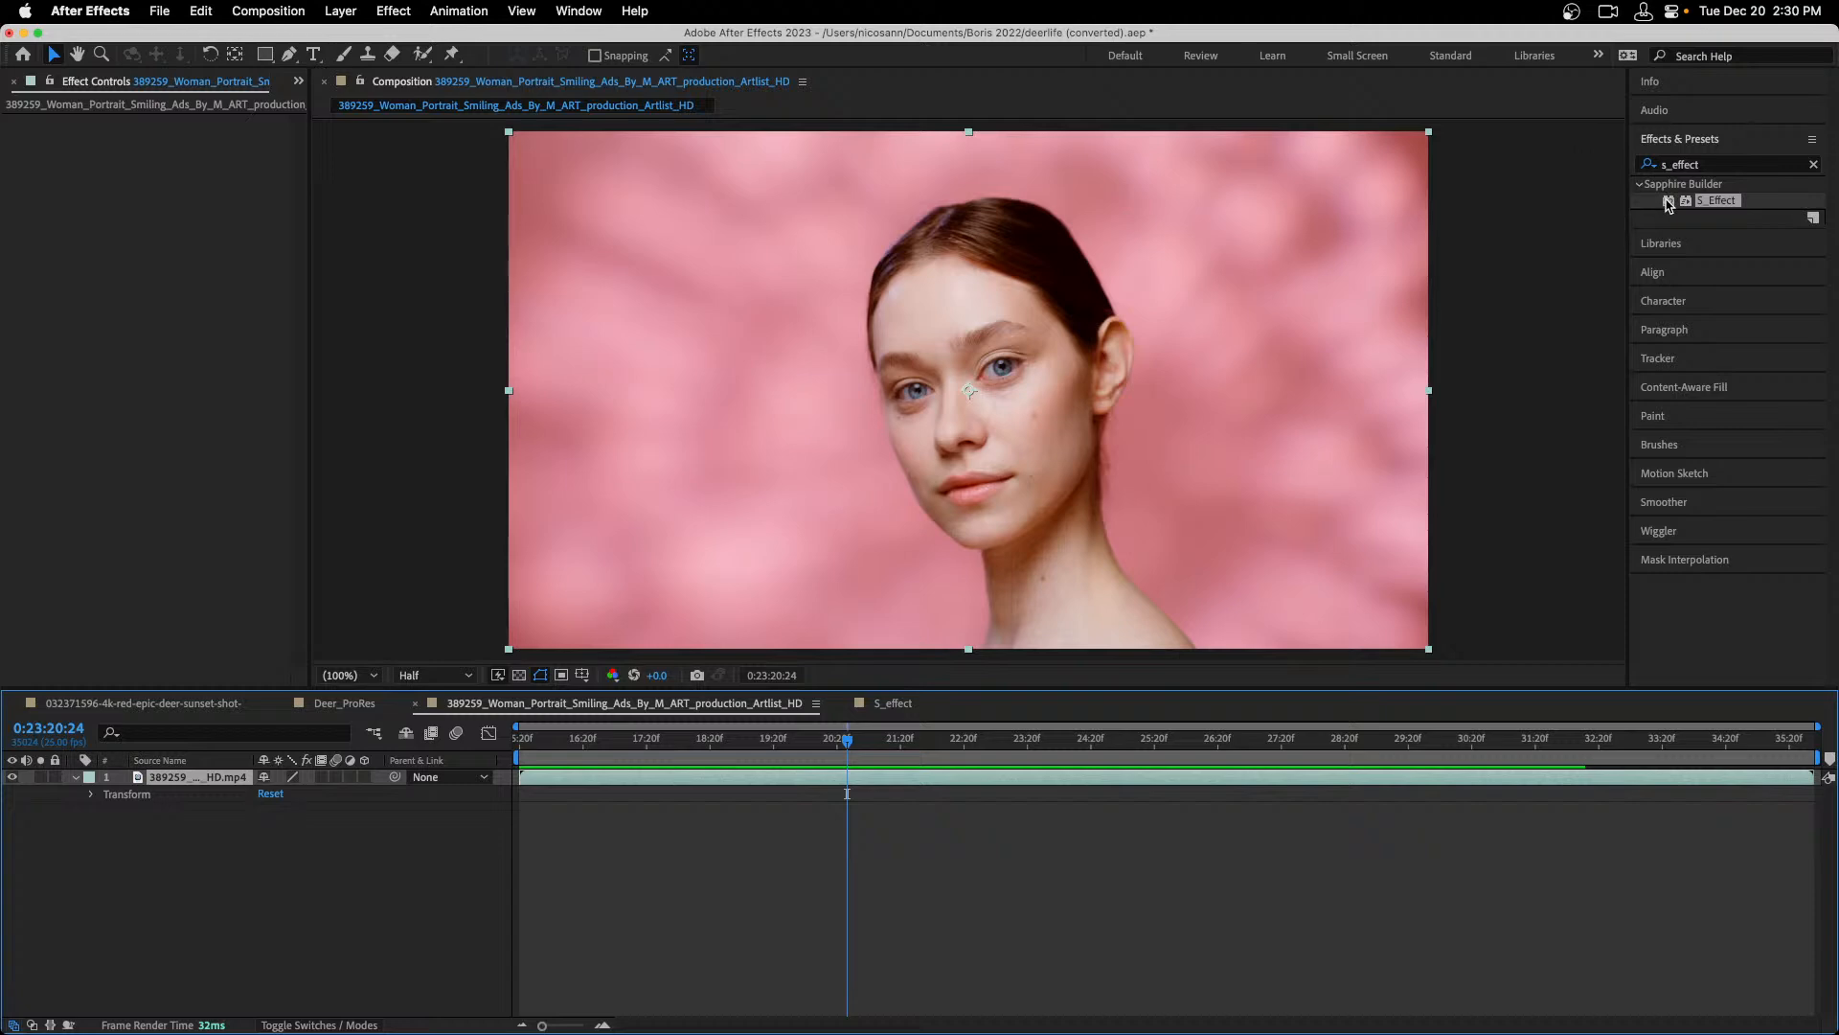
pyautogui.moveTo(1668, 203); pyautogui.dragTo(1211, 374)
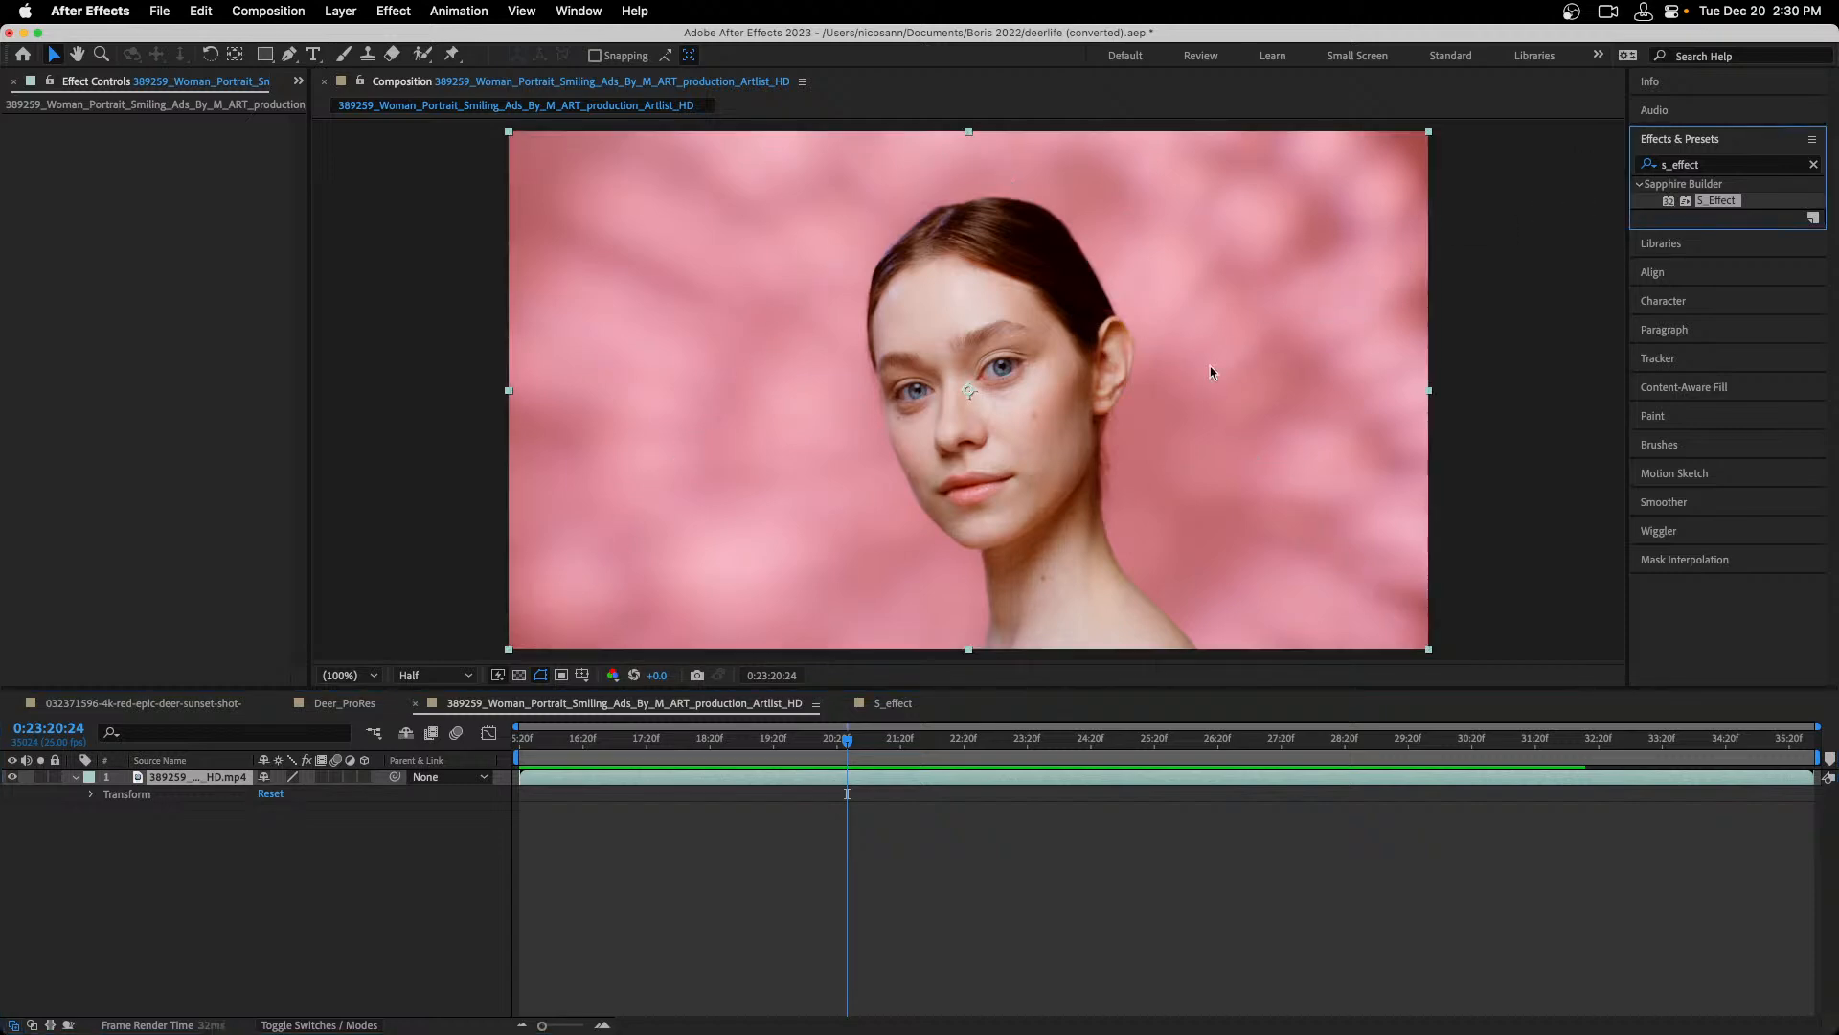
# Quit Final Cut Pro and another unneeded background application, staying in the portrait composition.
pyautogui.press('super+Tab')
pyautogui.press('super+Tab')
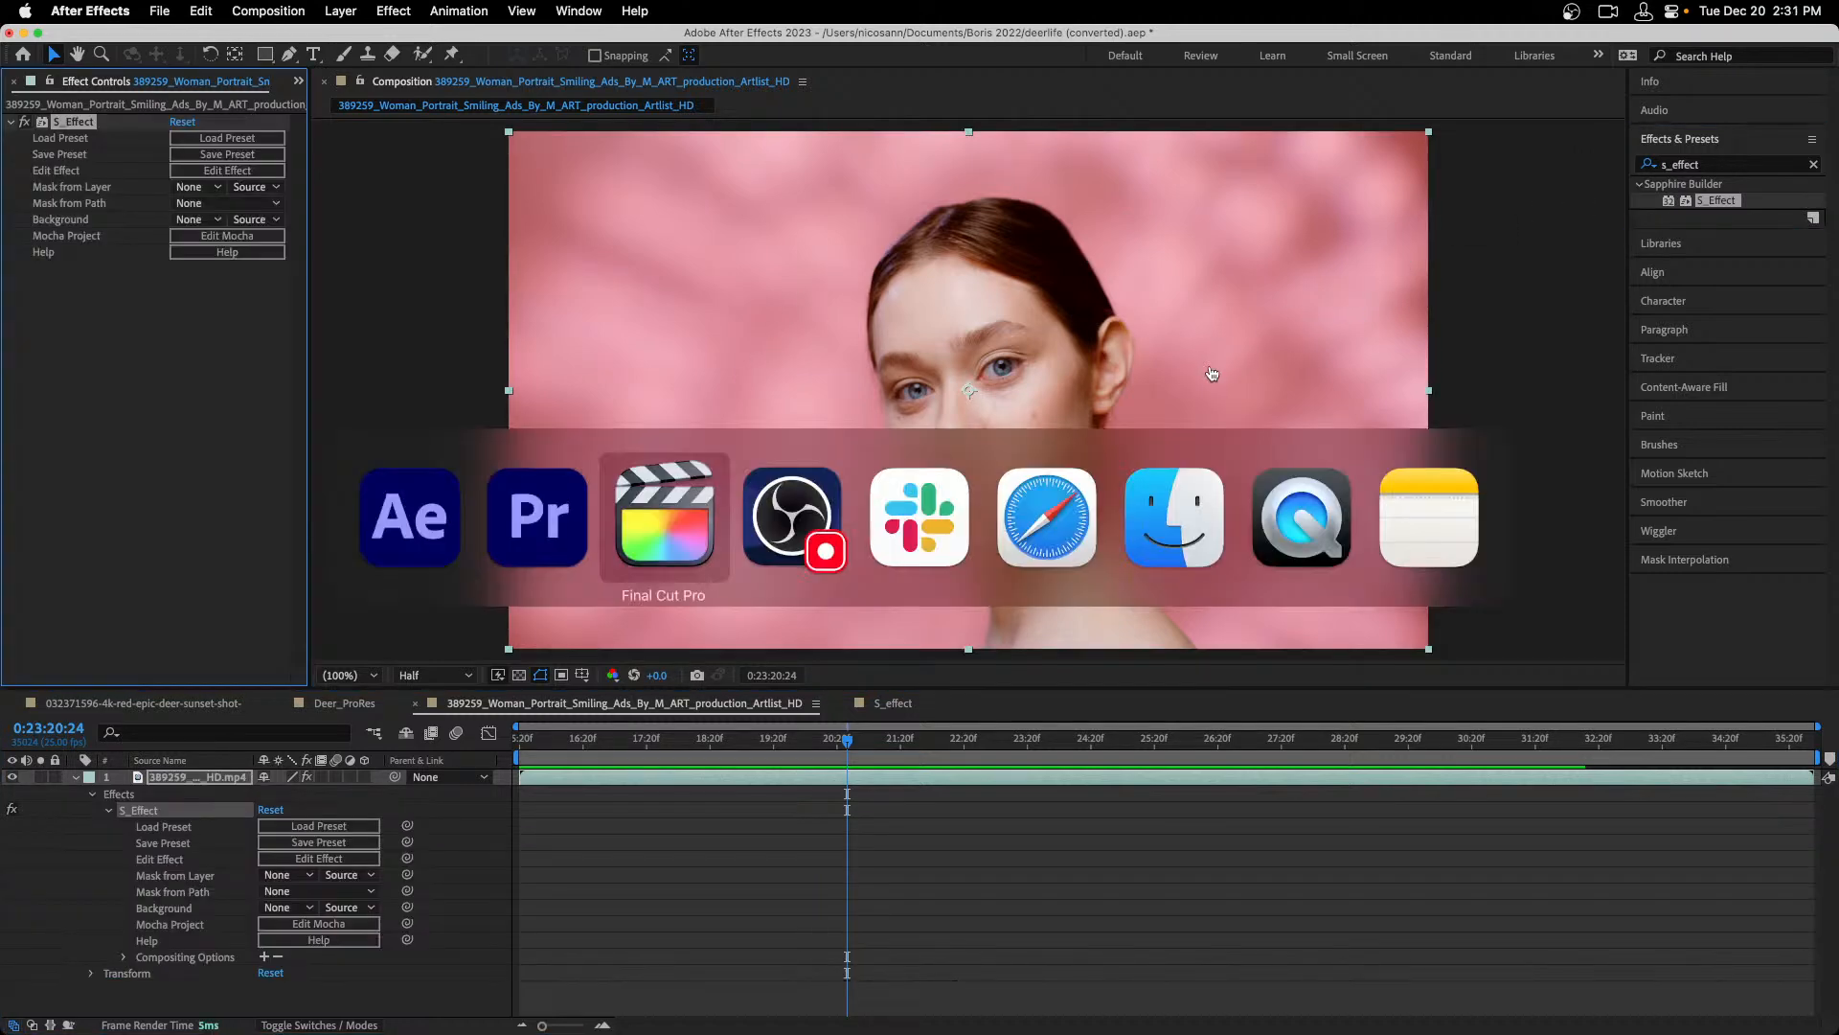
pyautogui.press('super+q')
pyautogui.press('super+Tab')
pyautogui.press('super+Tab')
pyautogui.press('super+Tab')
pyautogui.press('super+Tab')
pyautogui.press('super+Tab')
pyautogui.press('super+Tab')
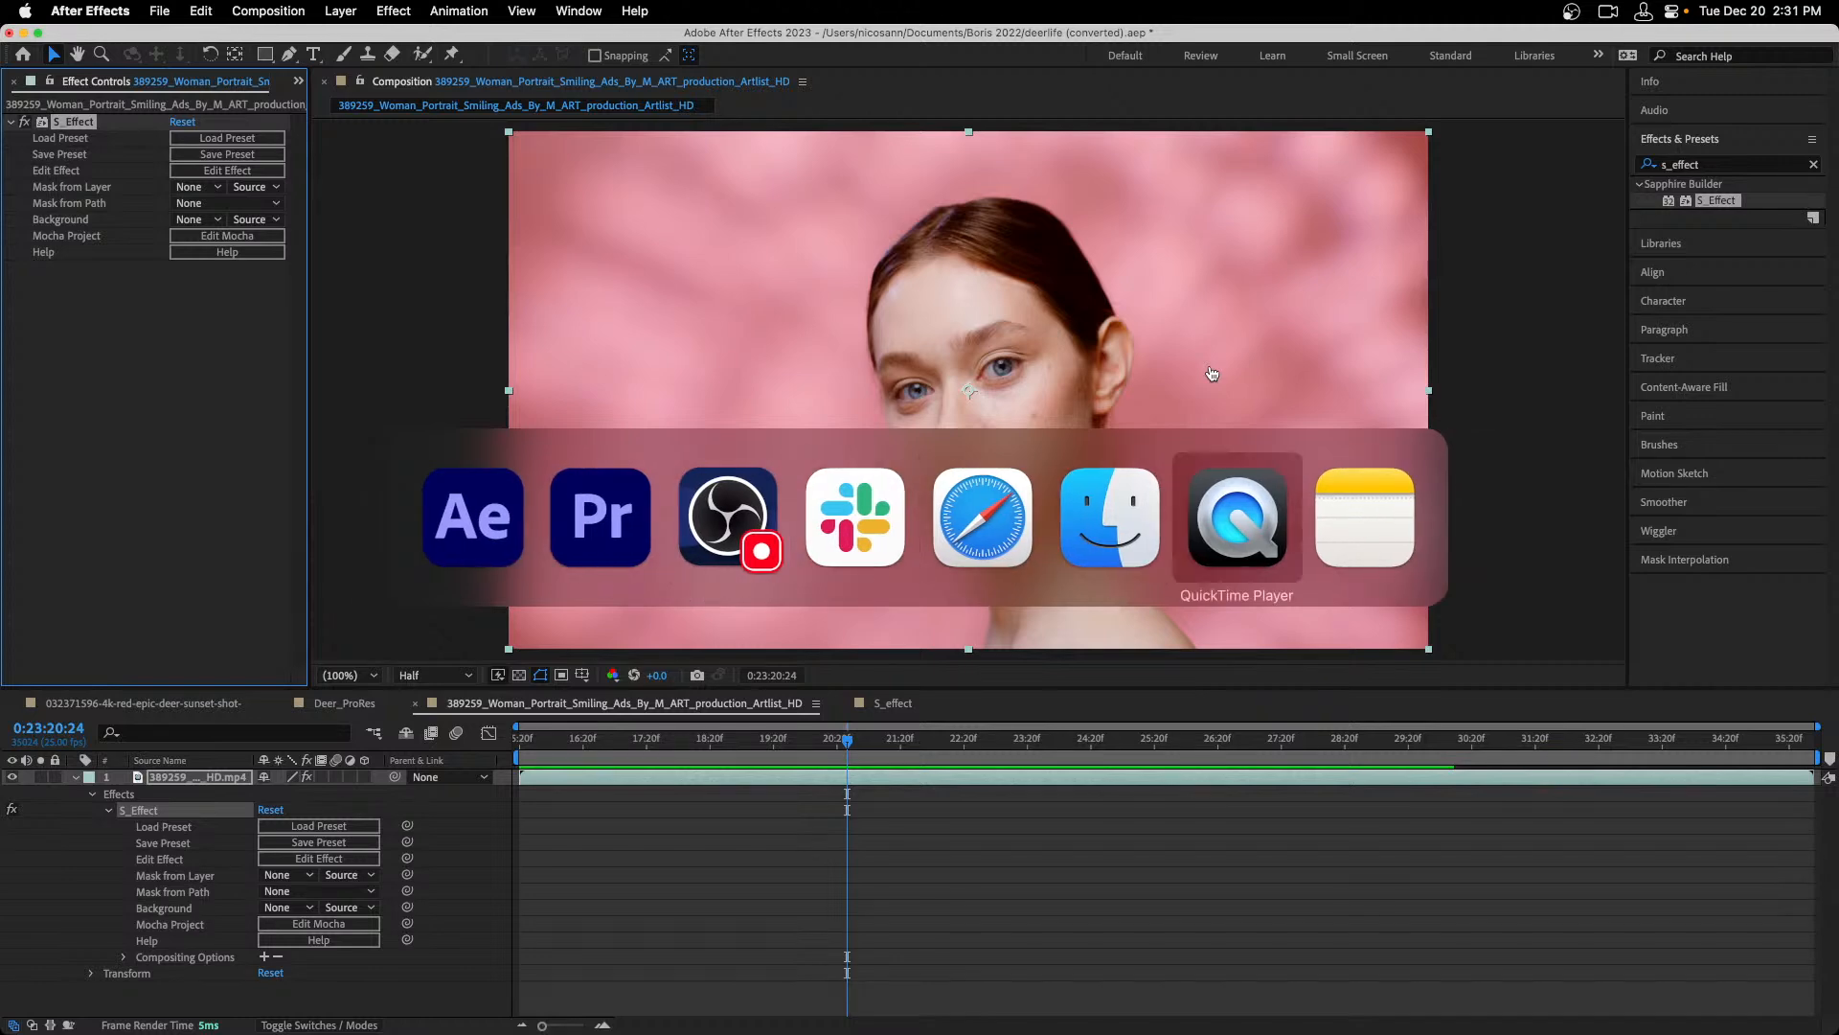
pyautogui.press('super+Tab')
pyautogui.press('super+q')
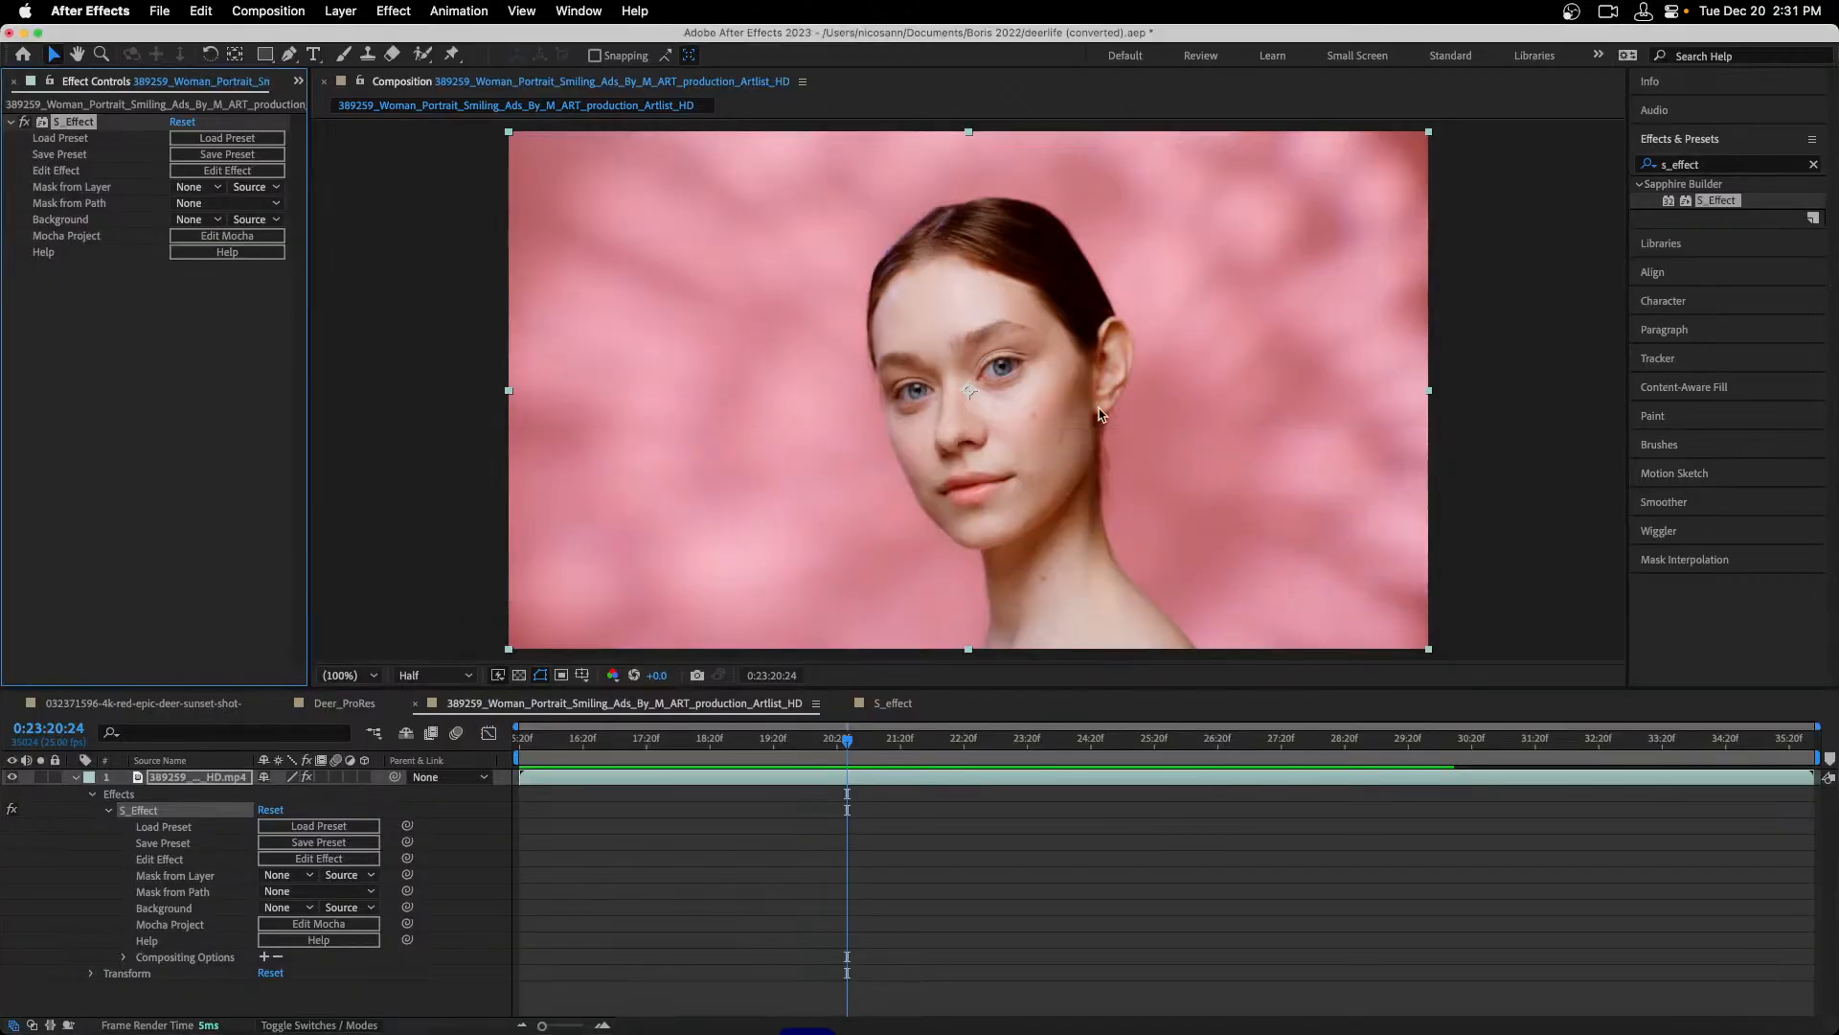
# Move the playhead to 0:23:21:05 and open the portrait clip's S_Effect in the effect builder.
pyautogui.click(994, 810)
pyautogui.moveTo(967, 742); pyautogui.dragTo(847, 756)
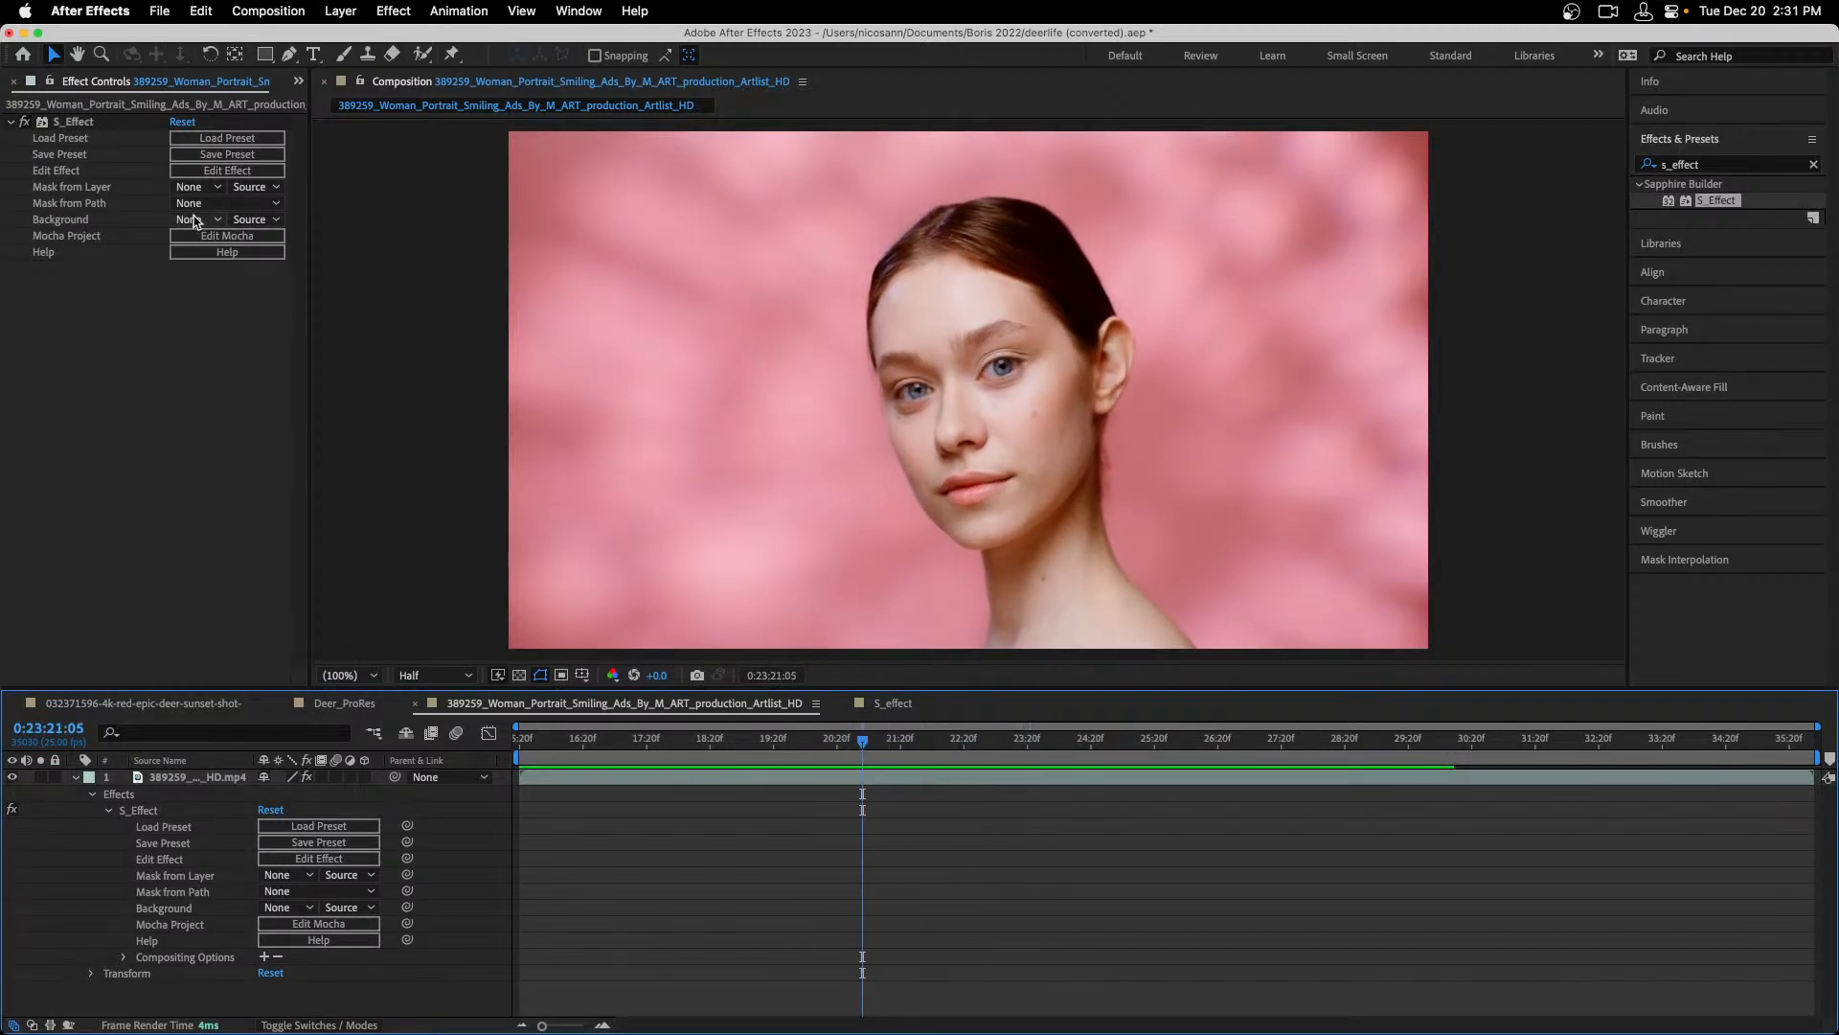
pyautogui.click(84, 129)
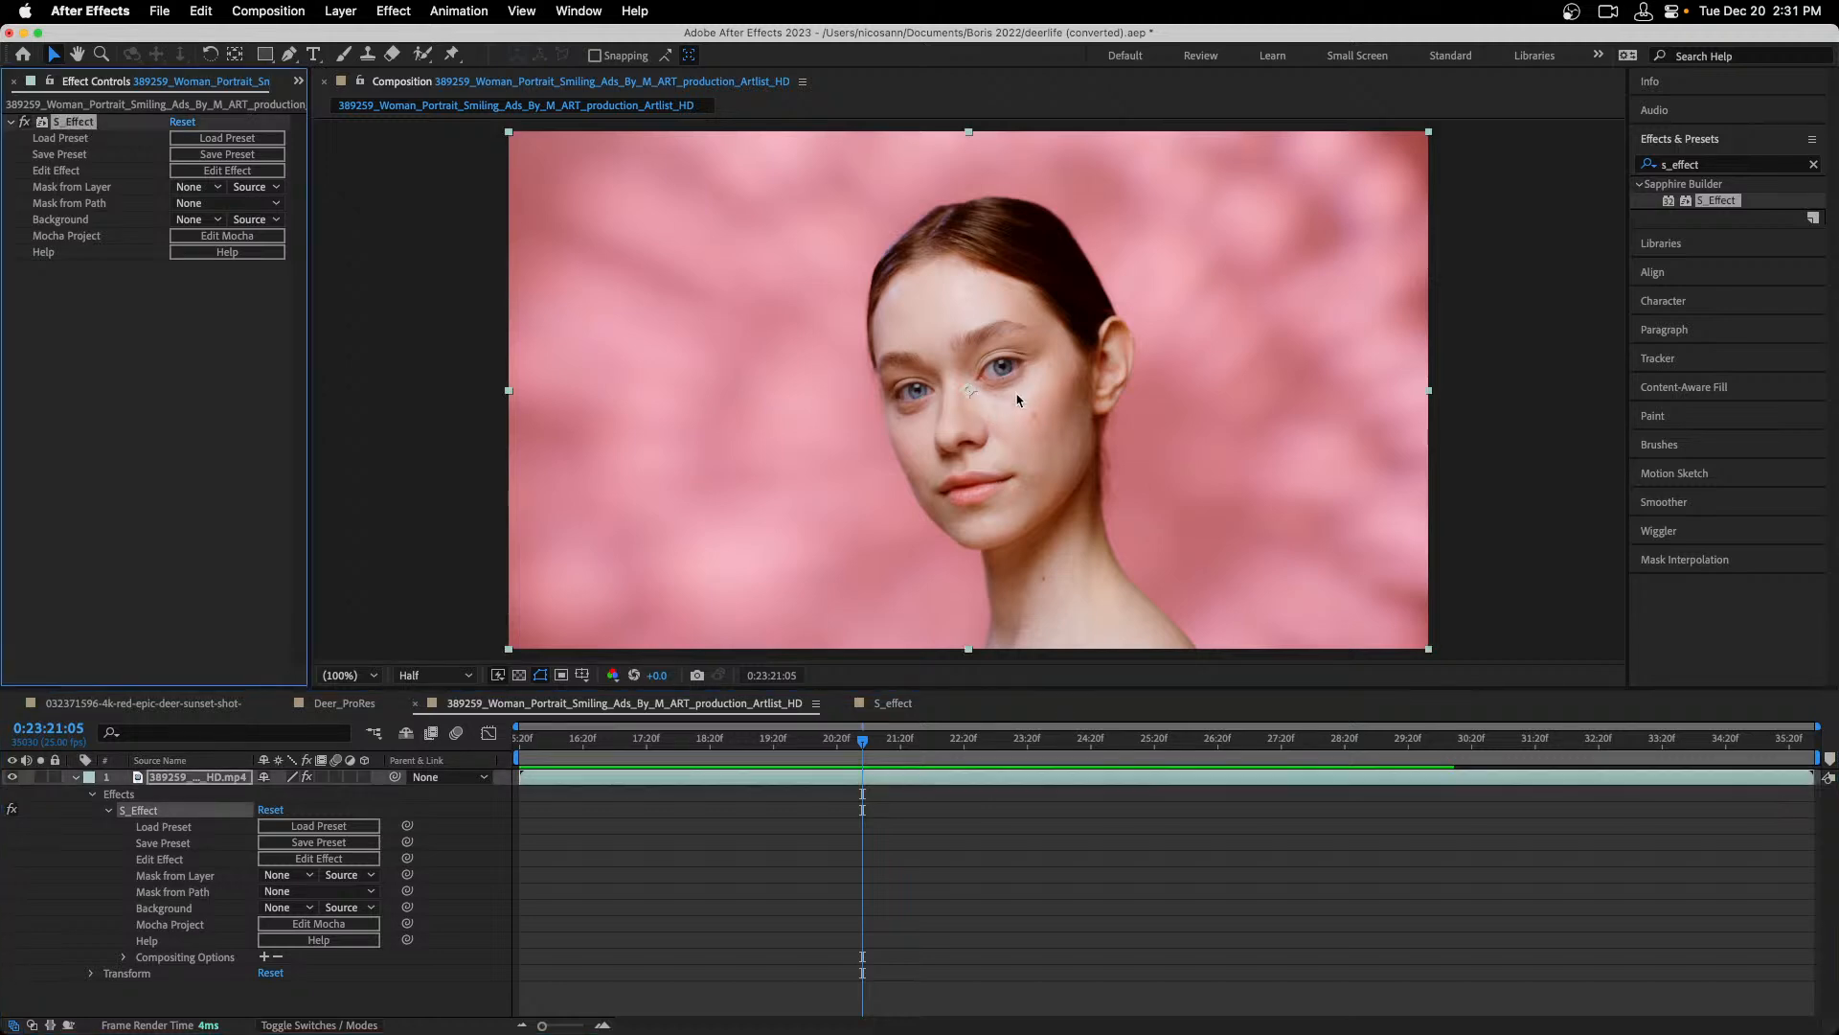
pyautogui.click(227, 170)
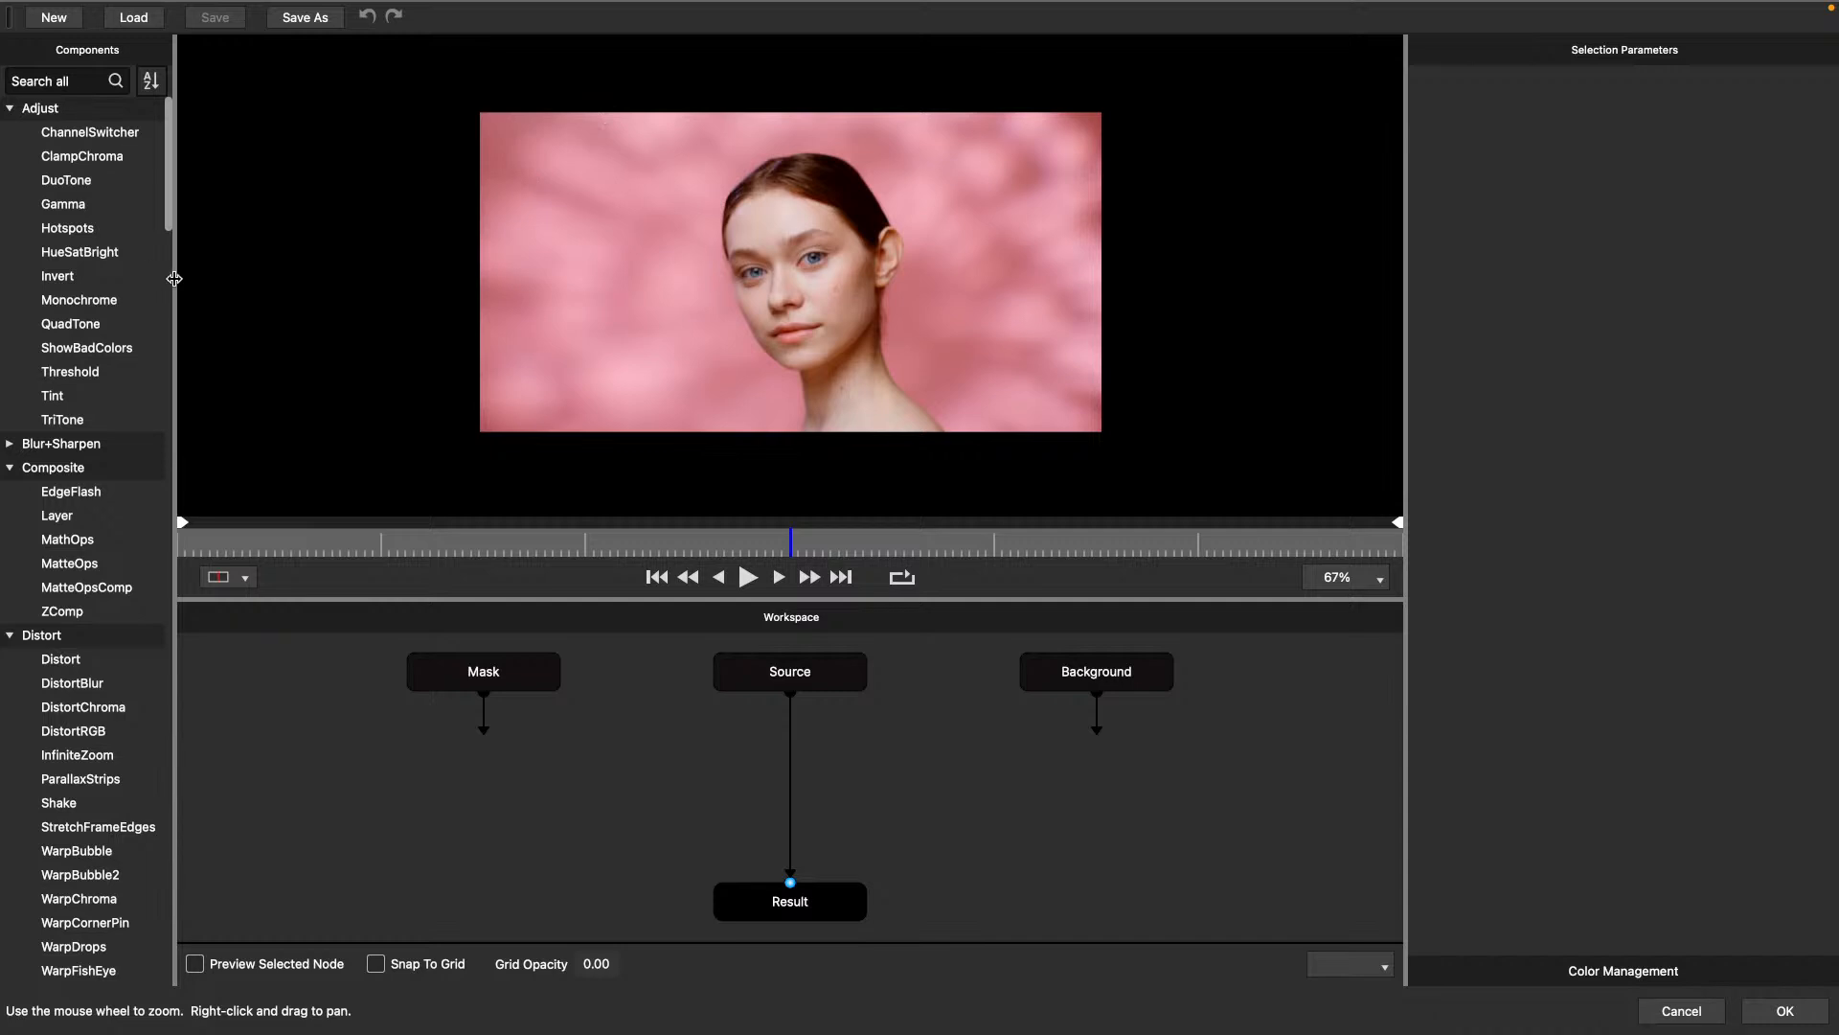
# Widen the component list, filter it by "prism", and select the PrismLens effect.
pyautogui.moveTo(175, 279); pyautogui.dragTo(269, 278)
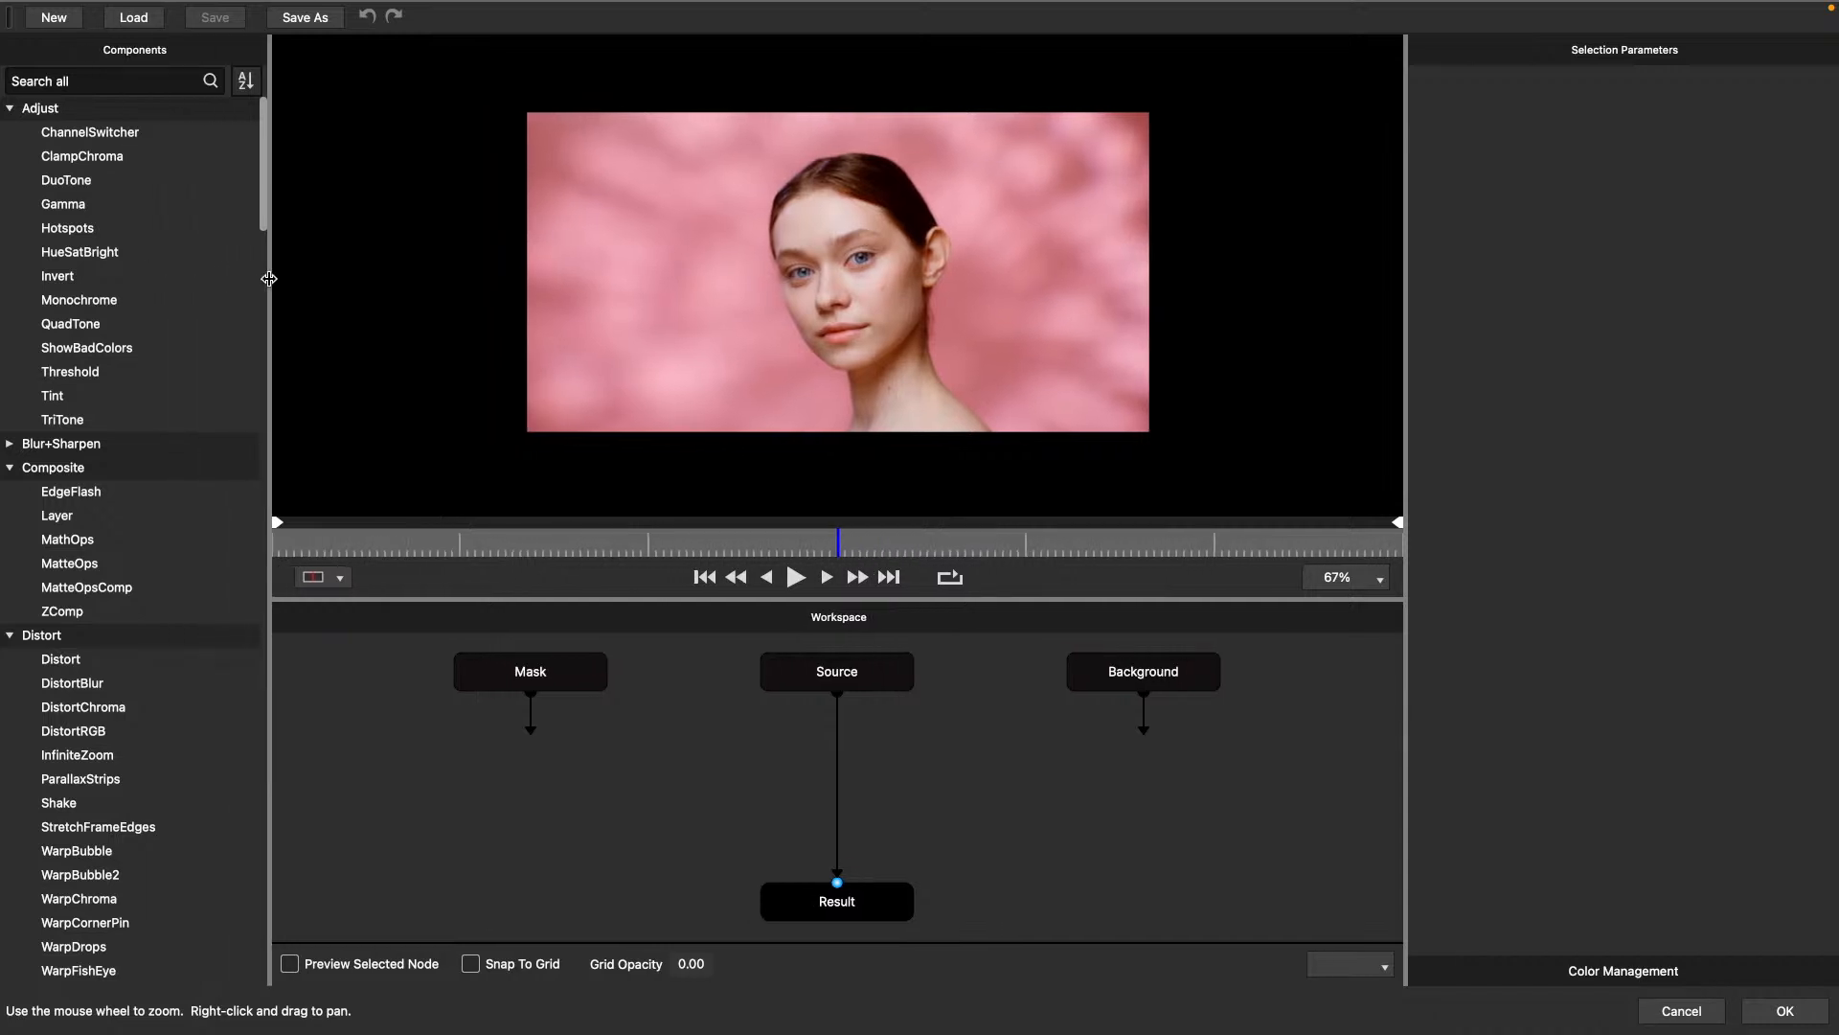
pyautogui.click(59, 81)
pyautogui.write('prism')
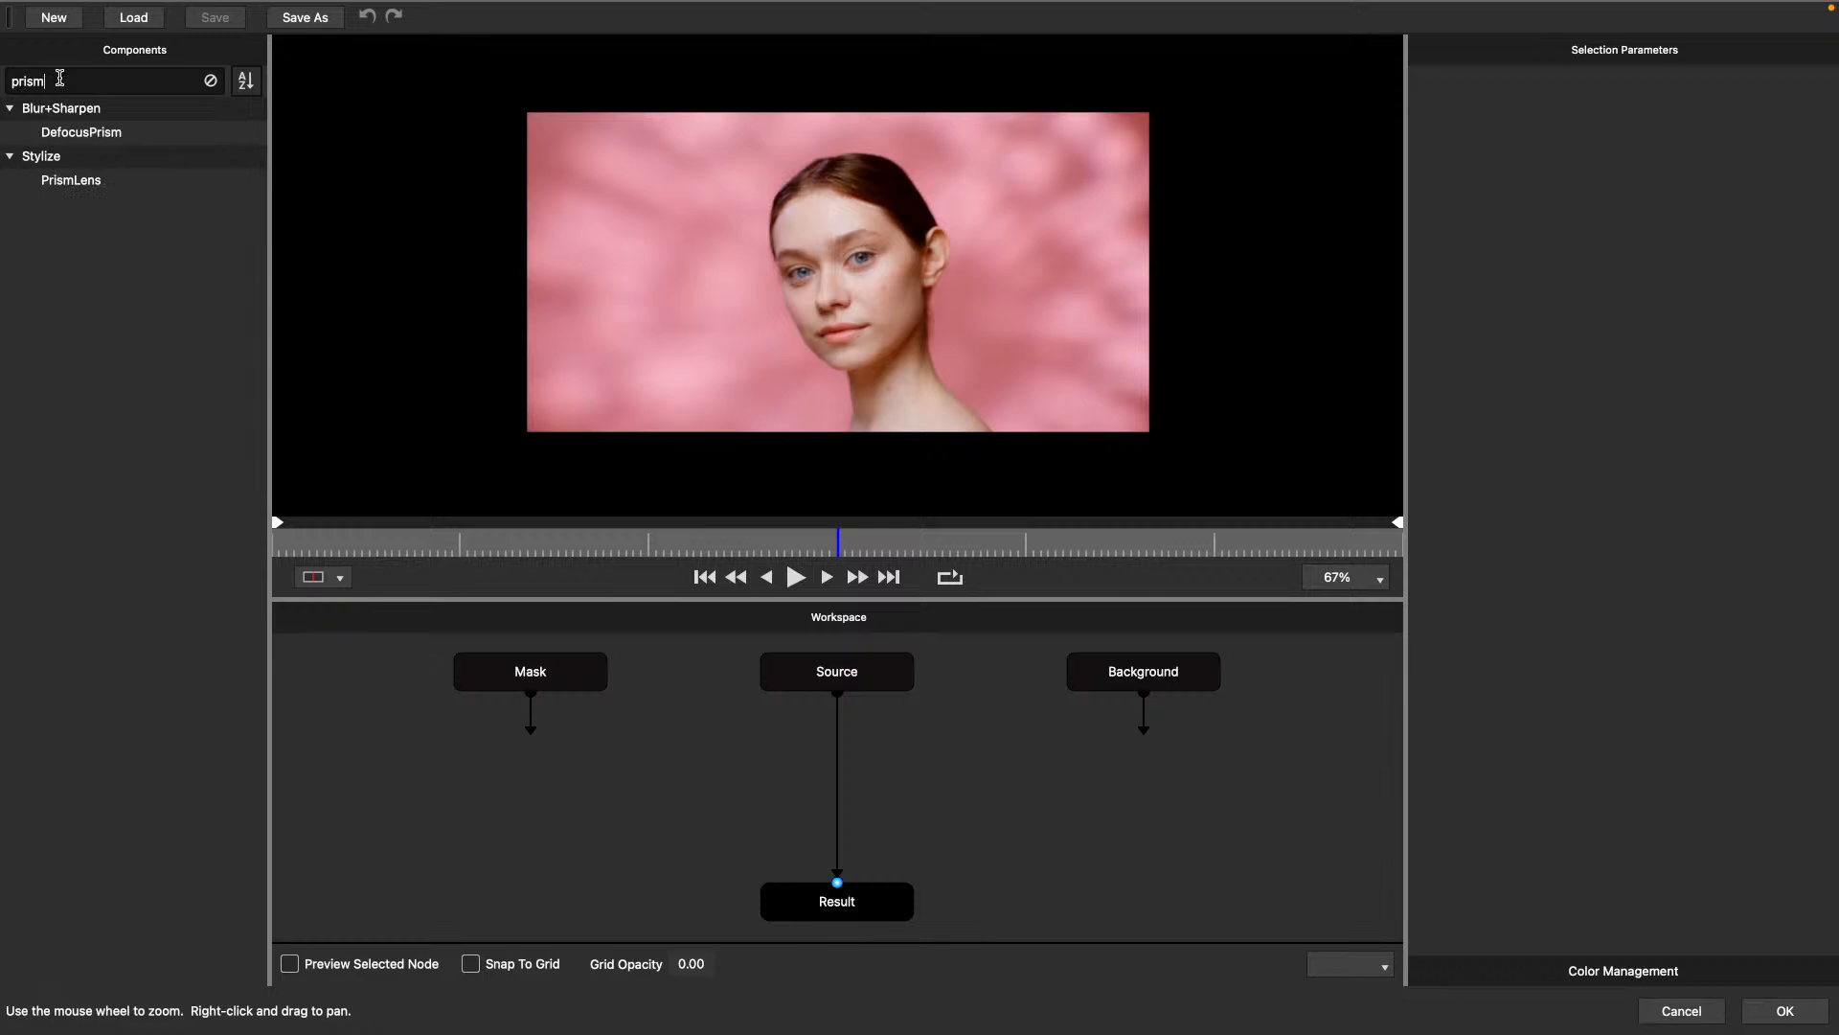
pyautogui.click(83, 181)
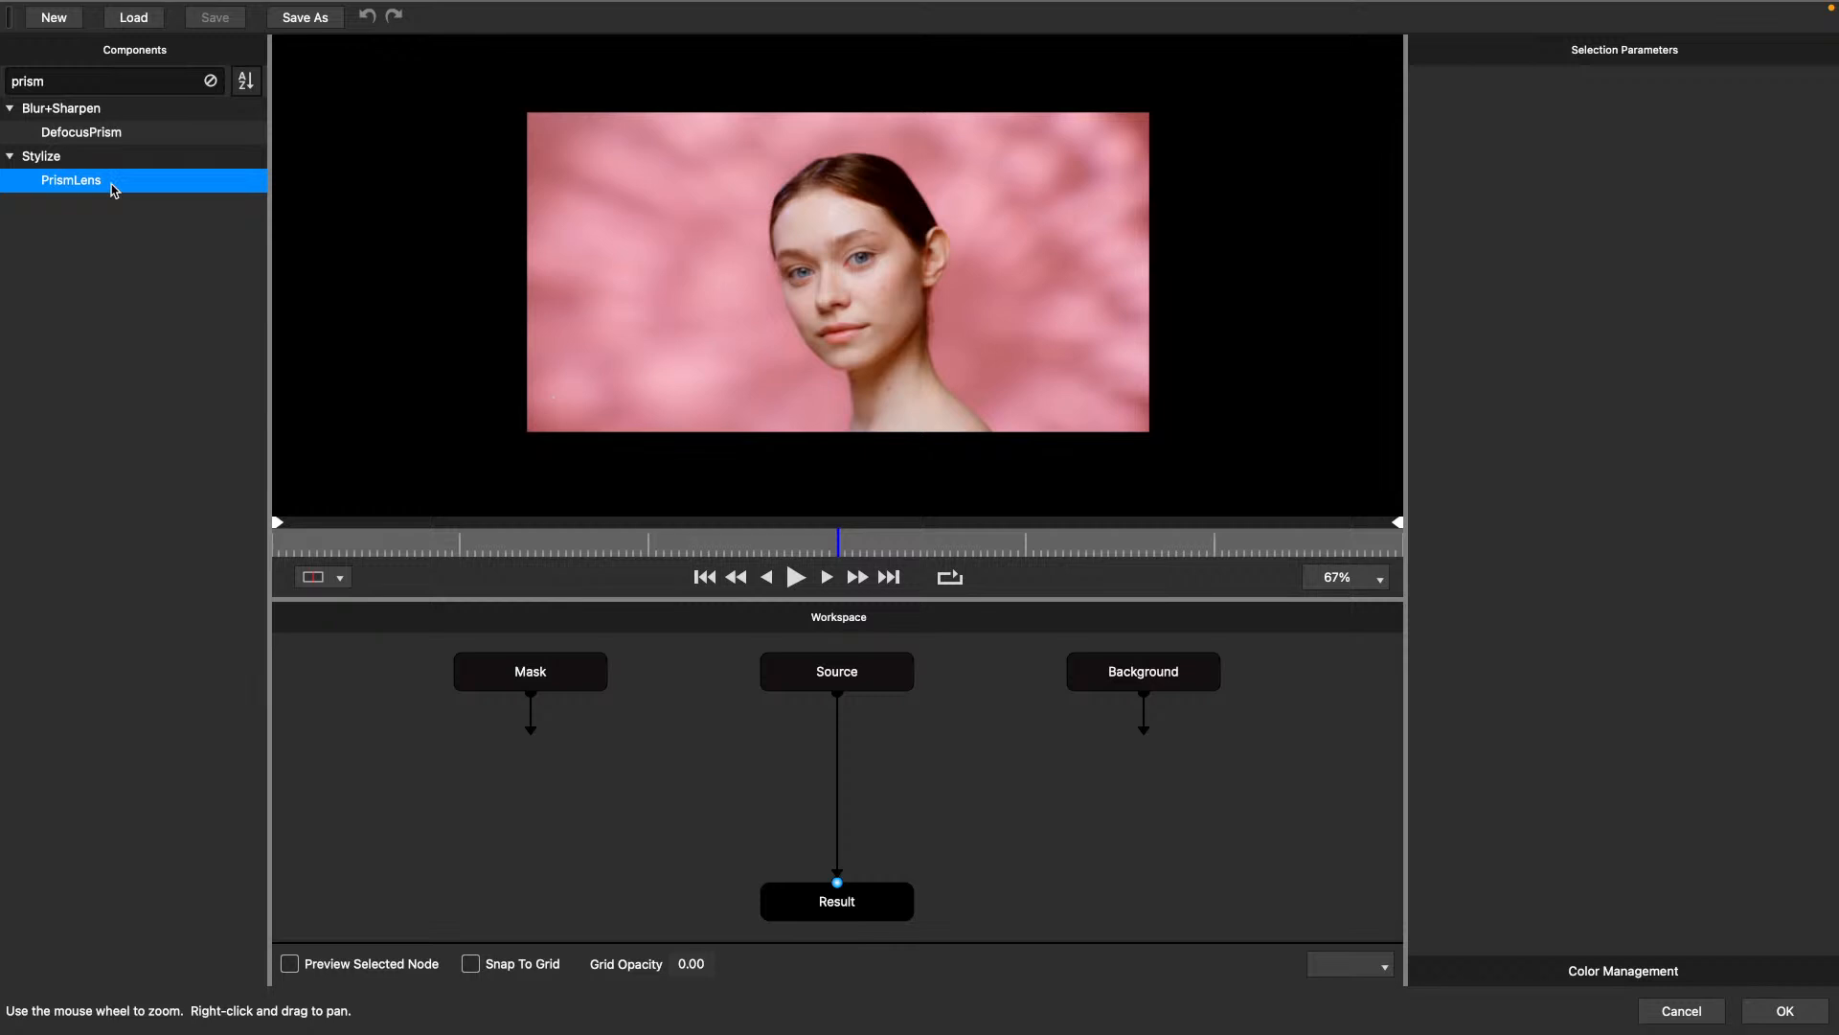
pyautogui.doubleClick(86, 182)
pyautogui.moveTo(86, 182); pyautogui.dragTo(43, 277)
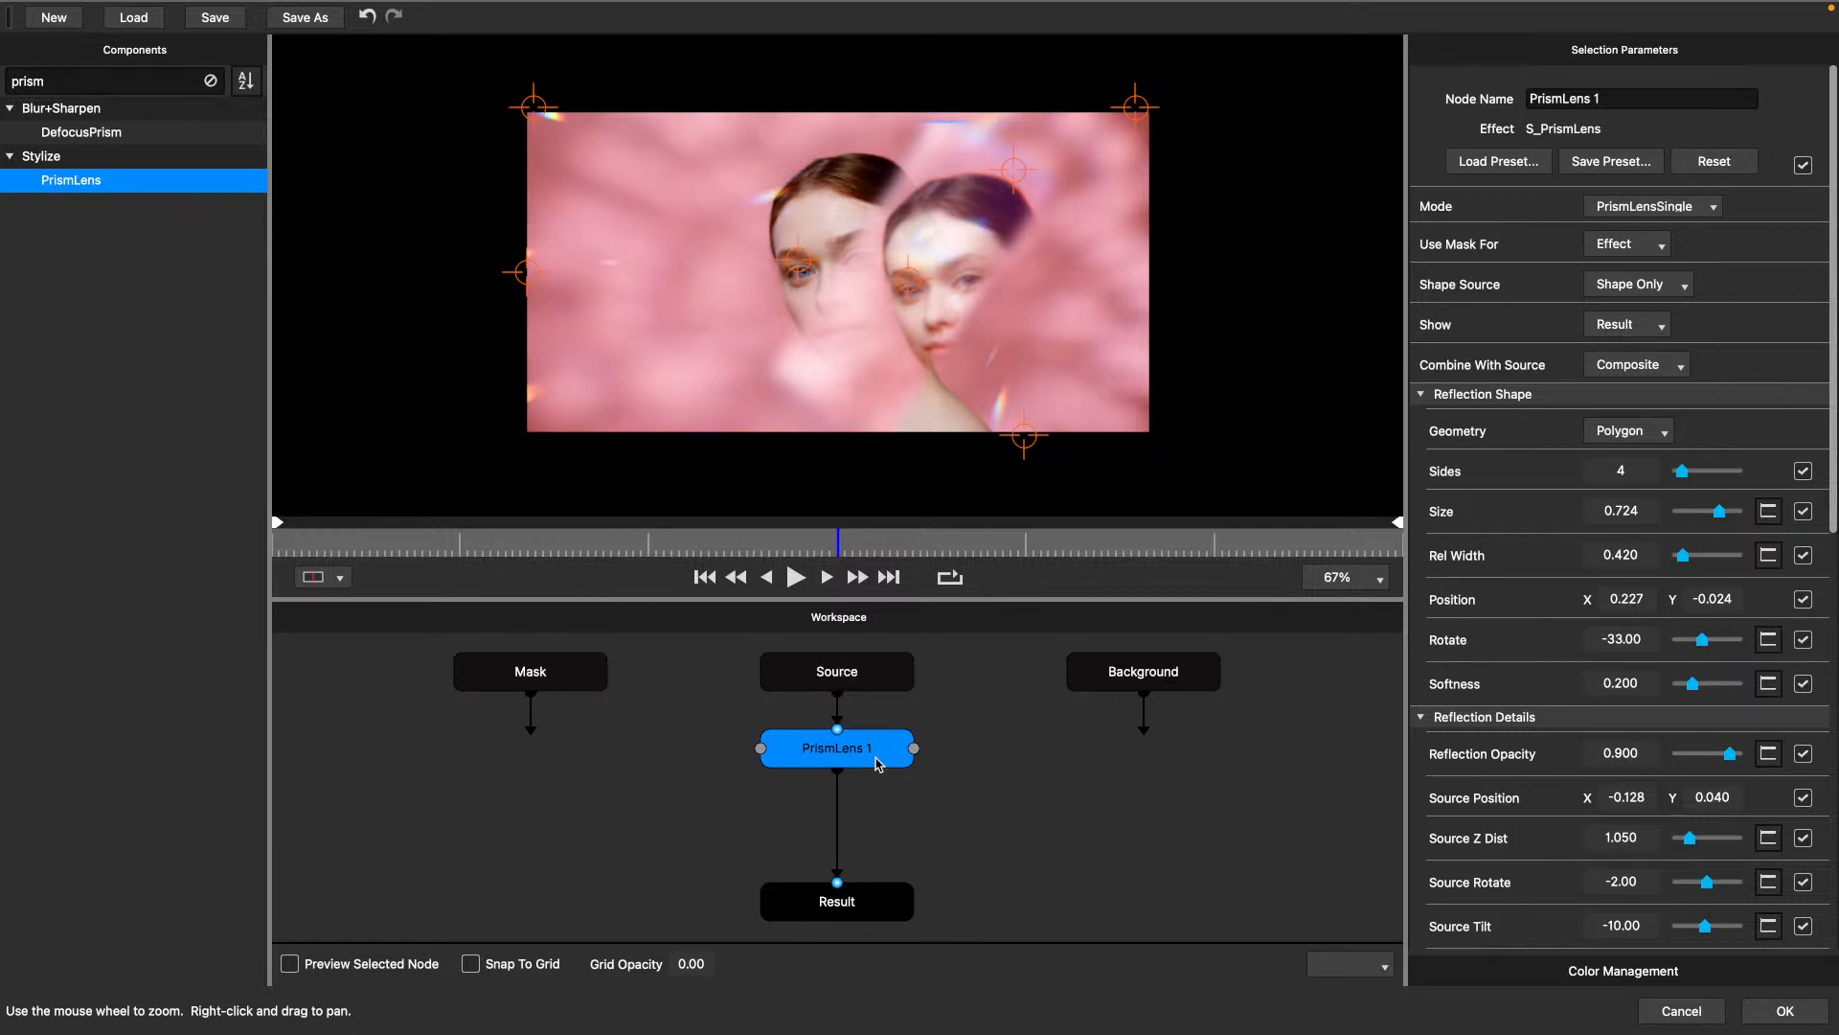
pyautogui.press('super+z')
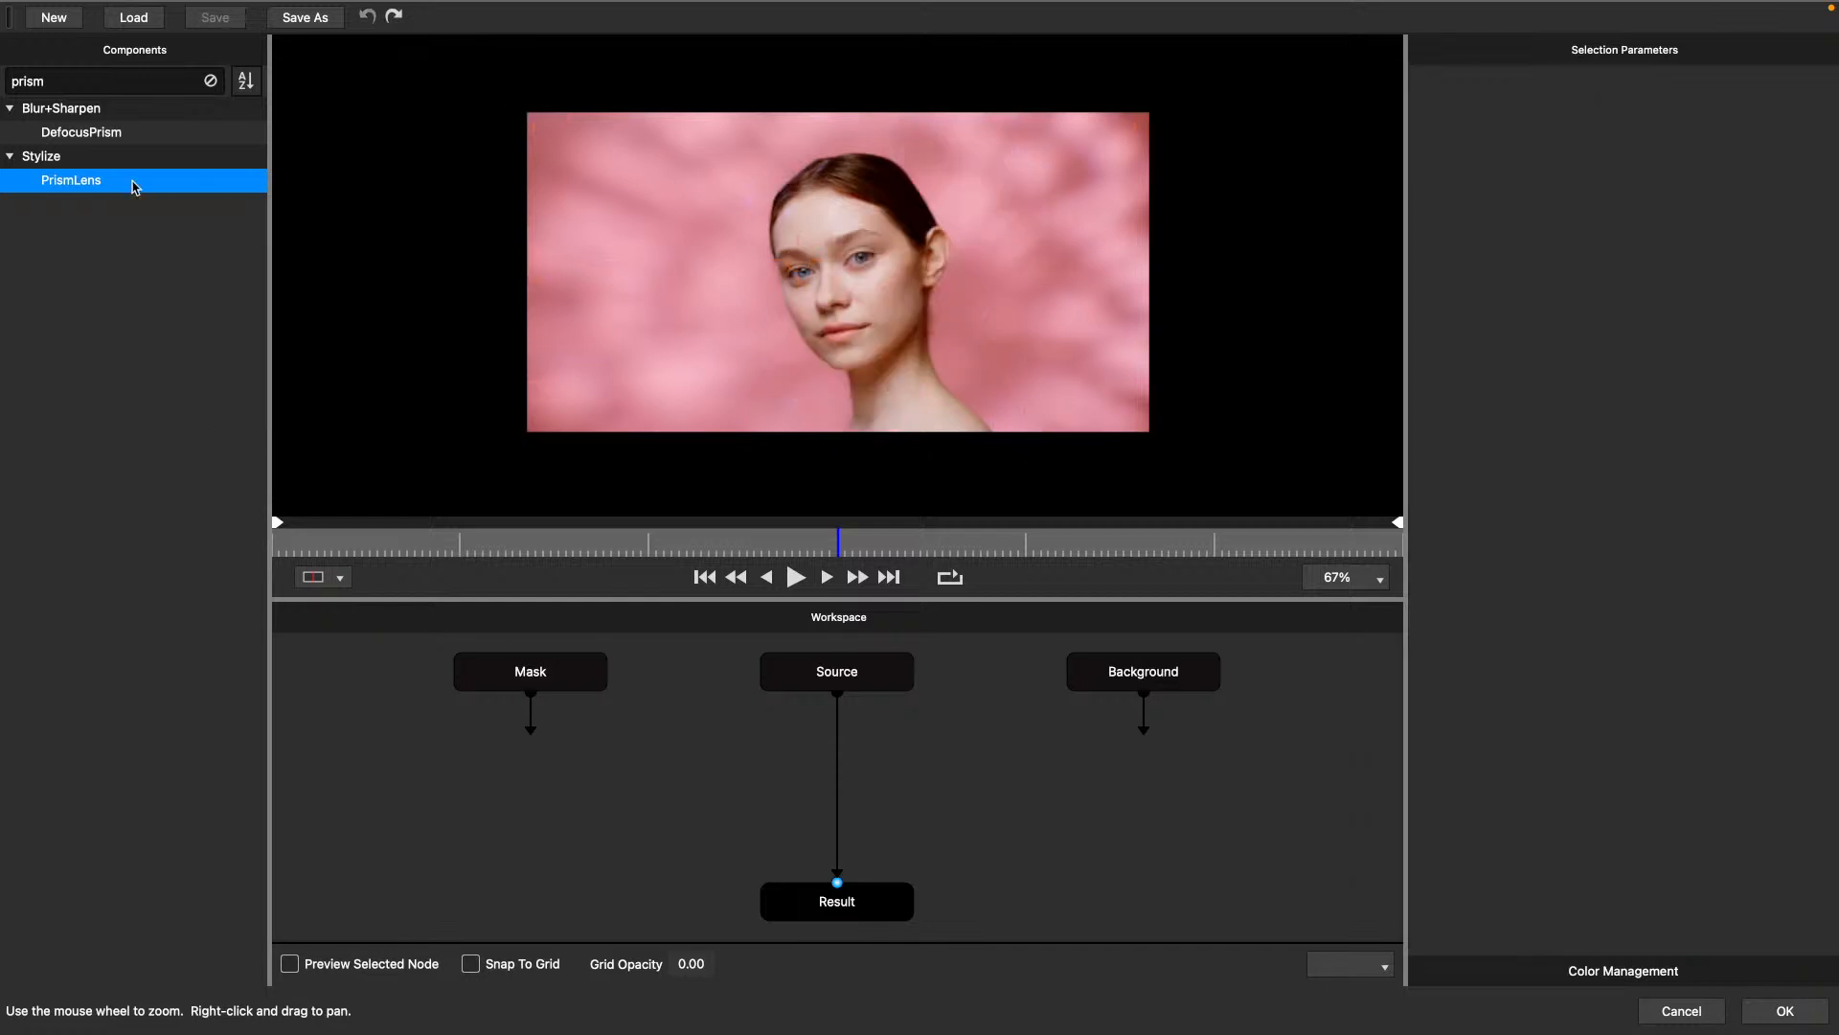
# Add a PrismLens node between Source and Result, and load the Corner Radial Masked preset into it.
pyautogui.moveTo(119, 180); pyautogui.dragTo(851, 679)
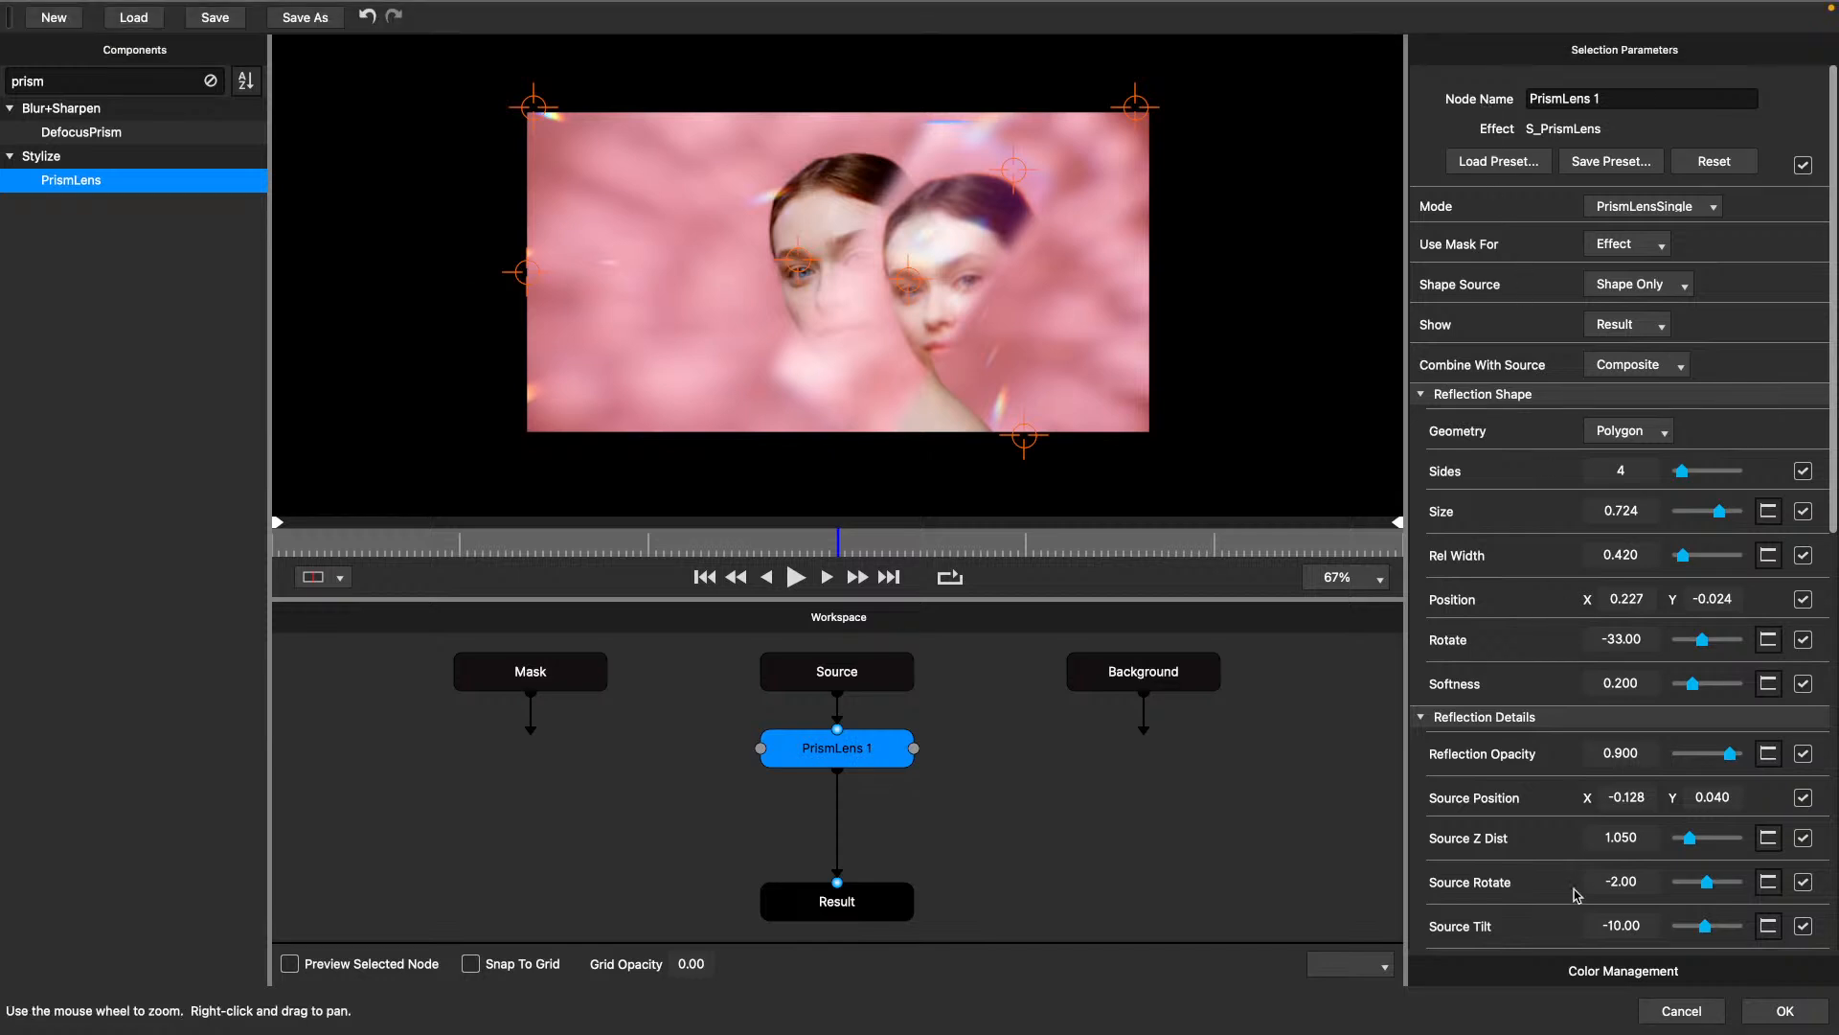
pyautogui.click(1481, 165)
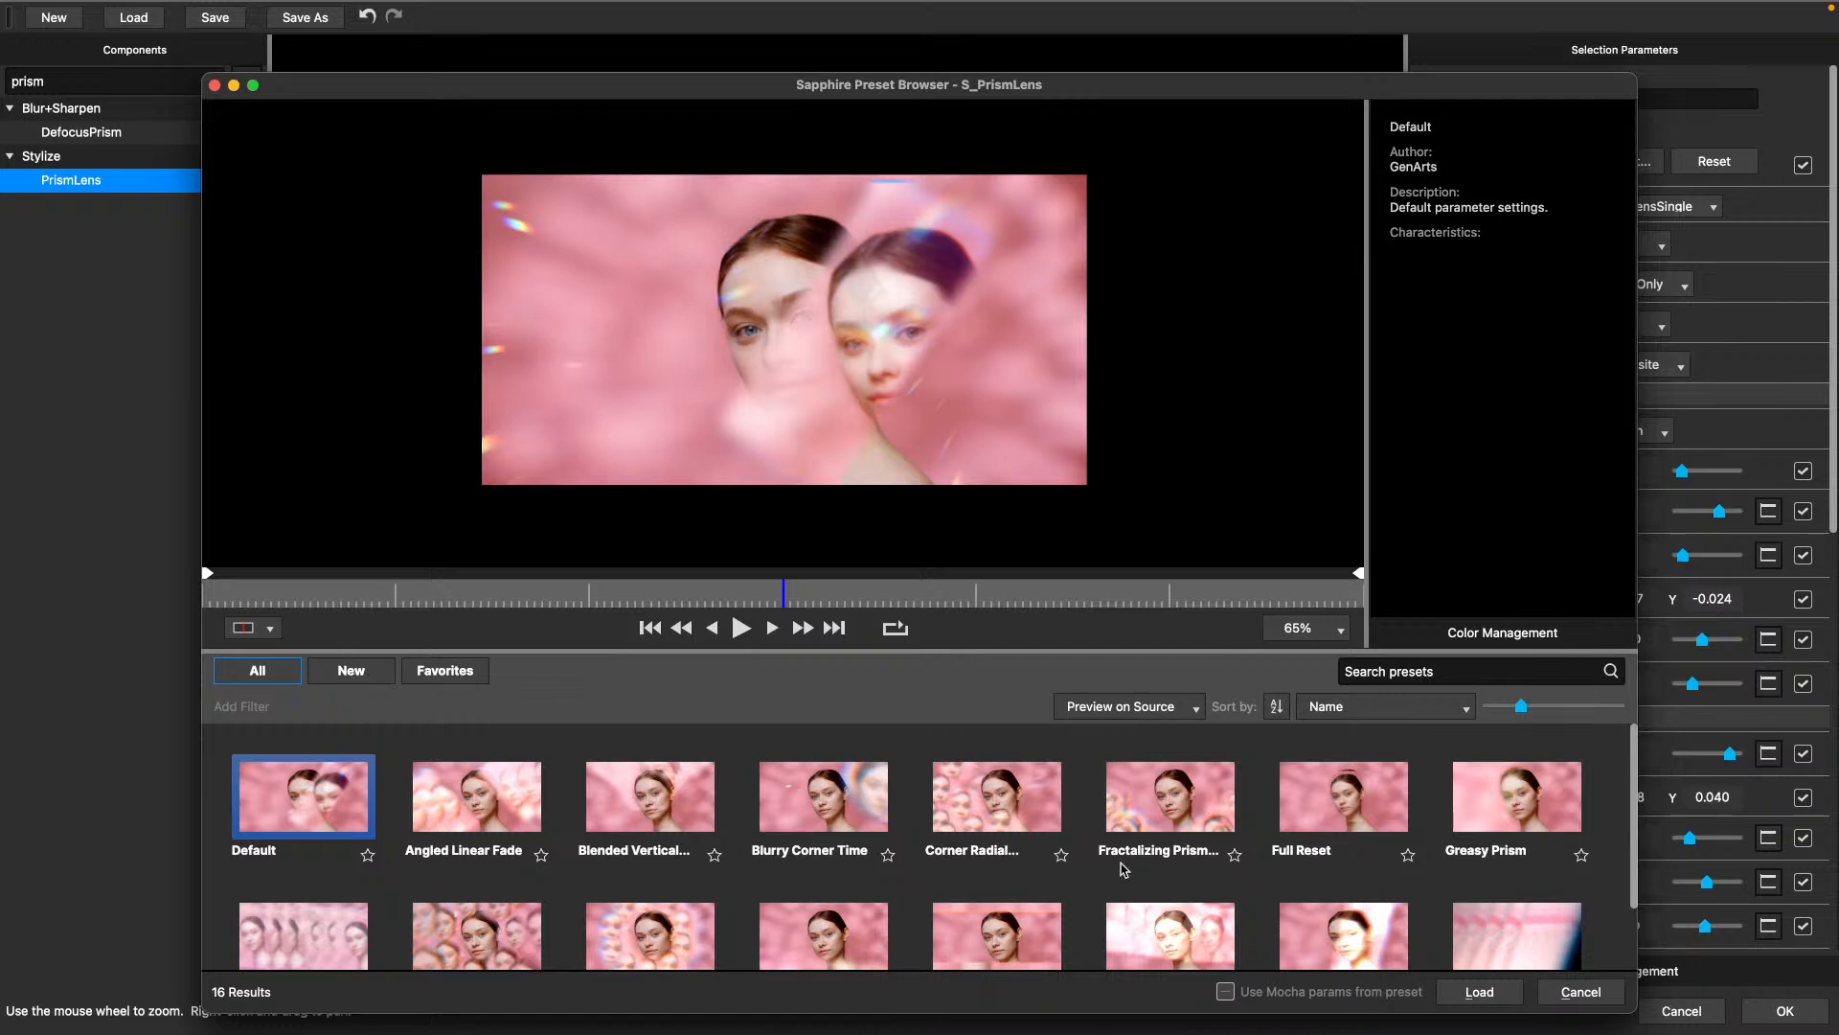
pyautogui.click(1010, 822)
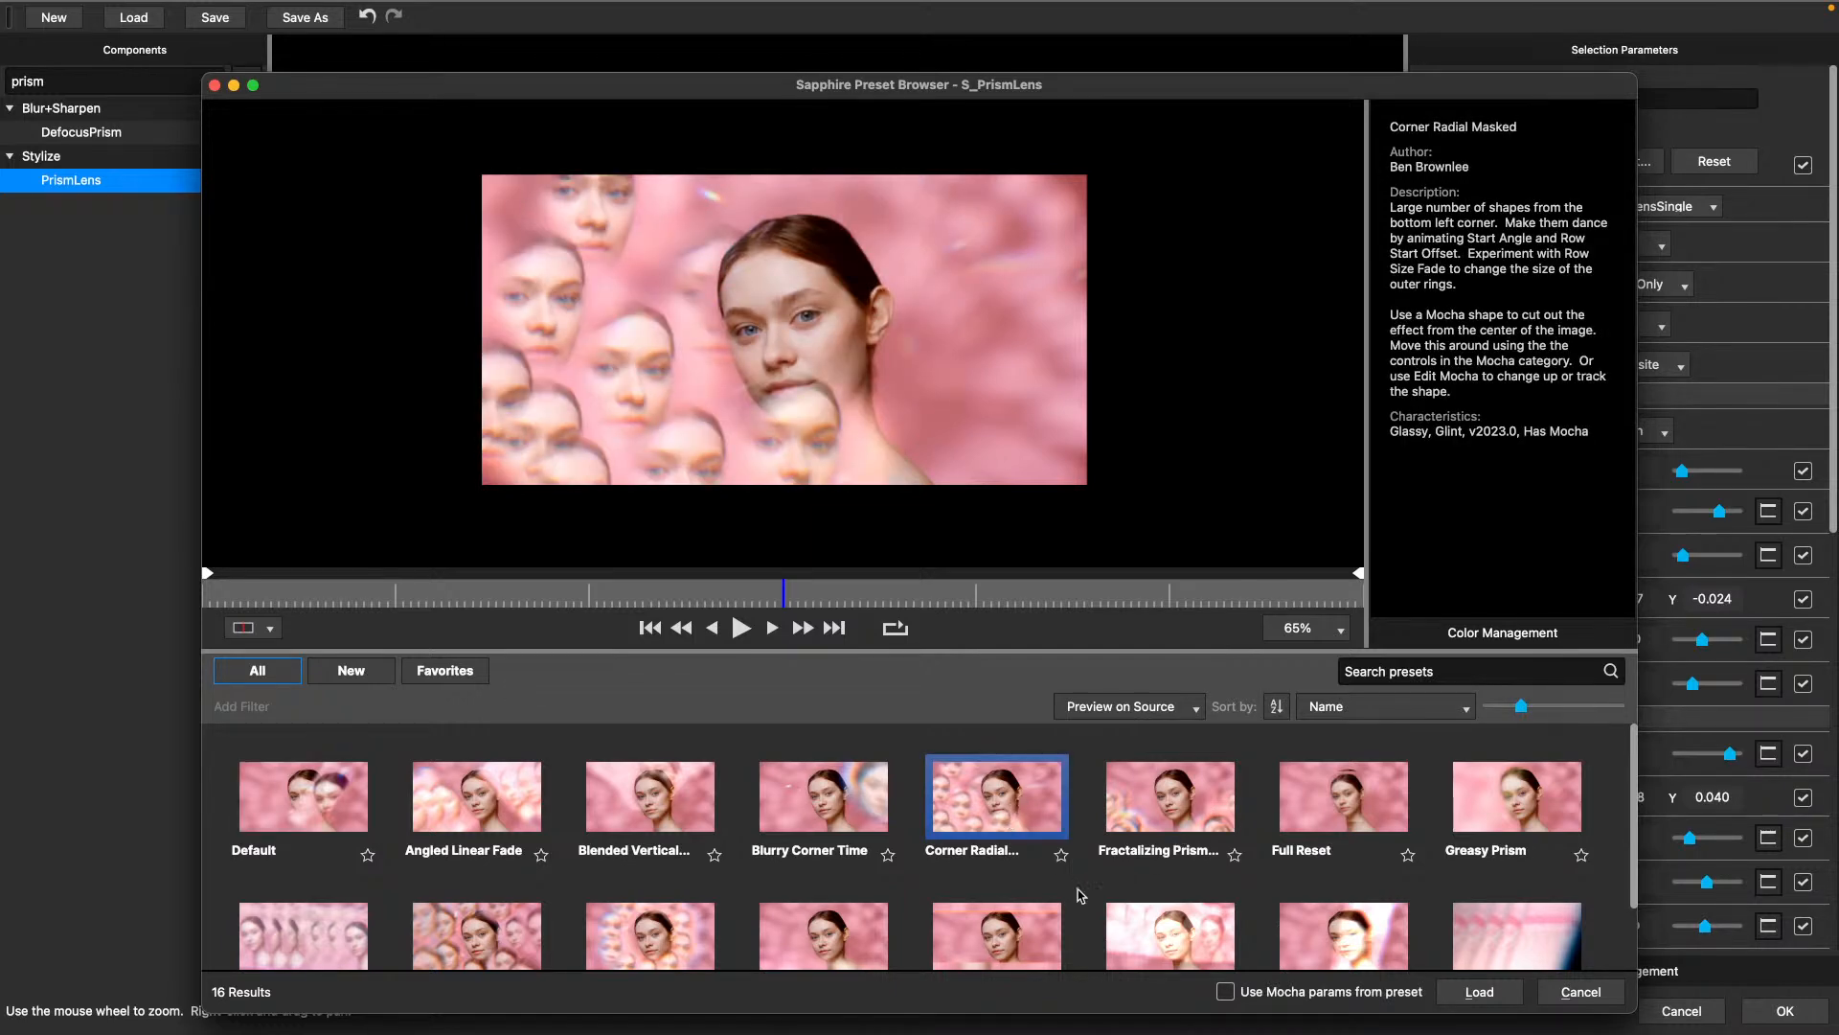
pyautogui.click(1492, 996)
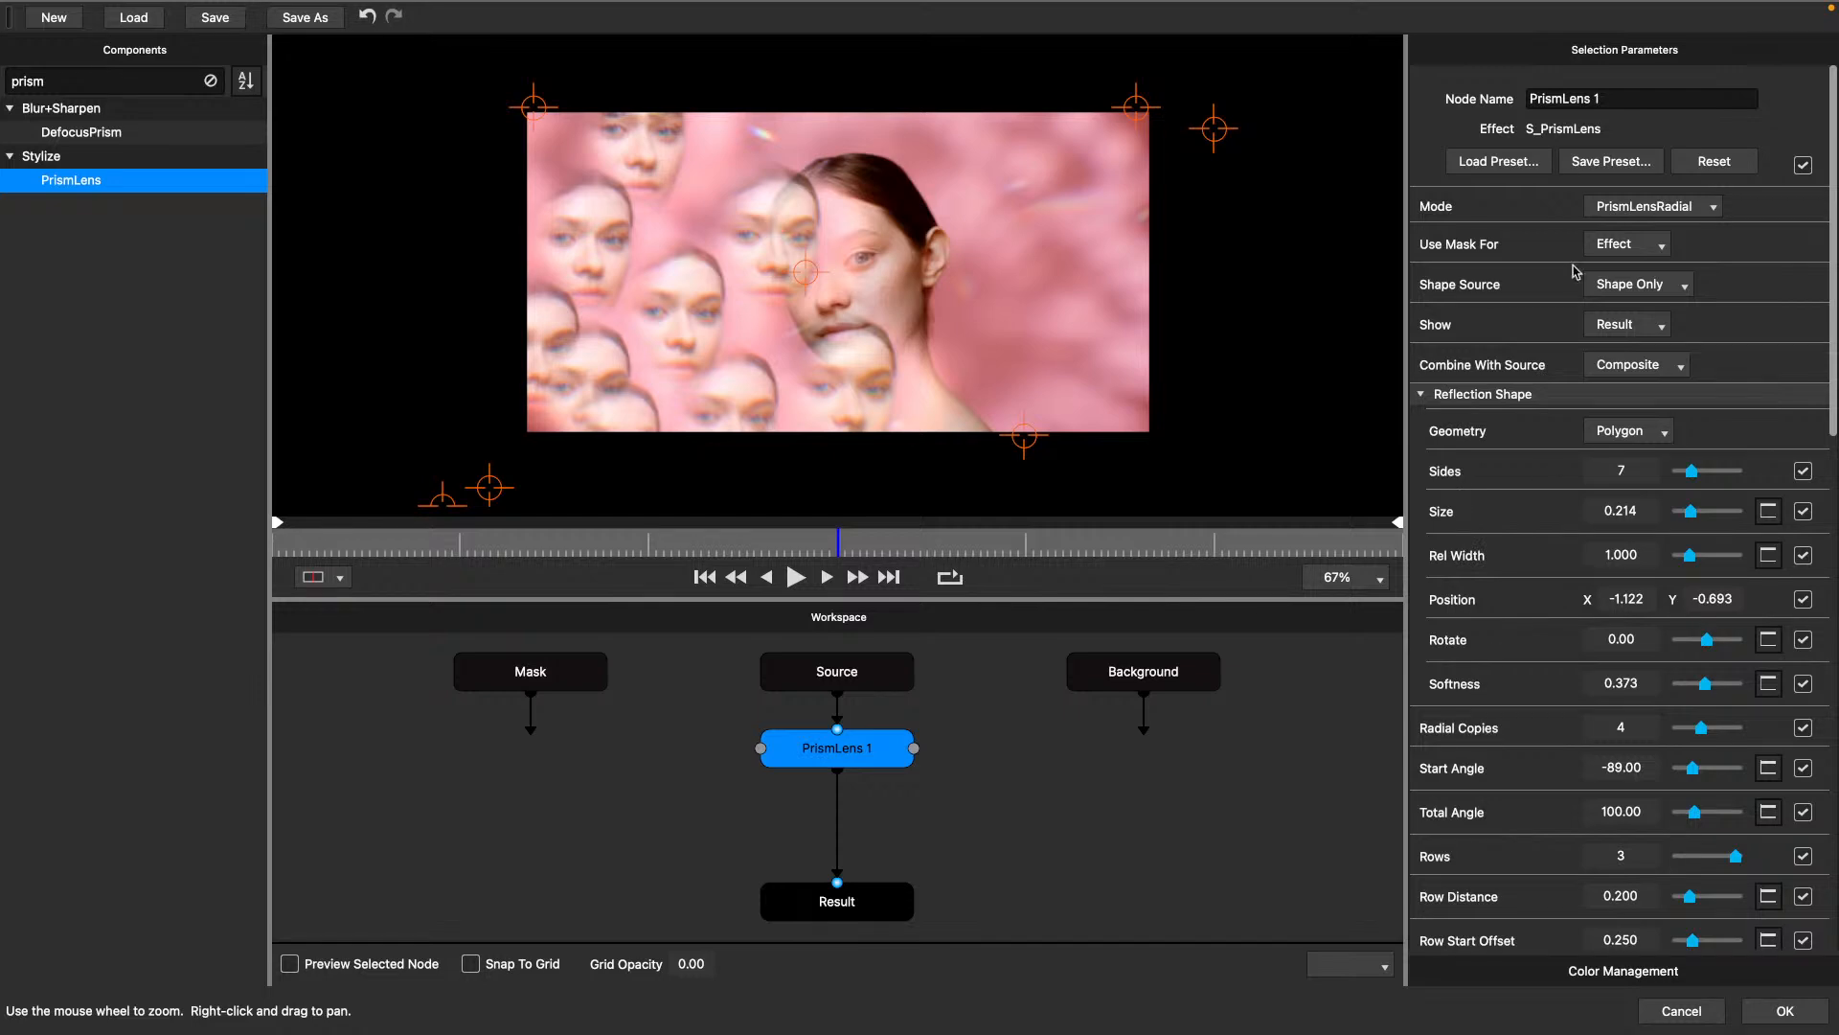
# Check the PrismLens node's Mode and Show options, keeping PrismLensRadial and Result.
pyautogui.click(1638, 205)
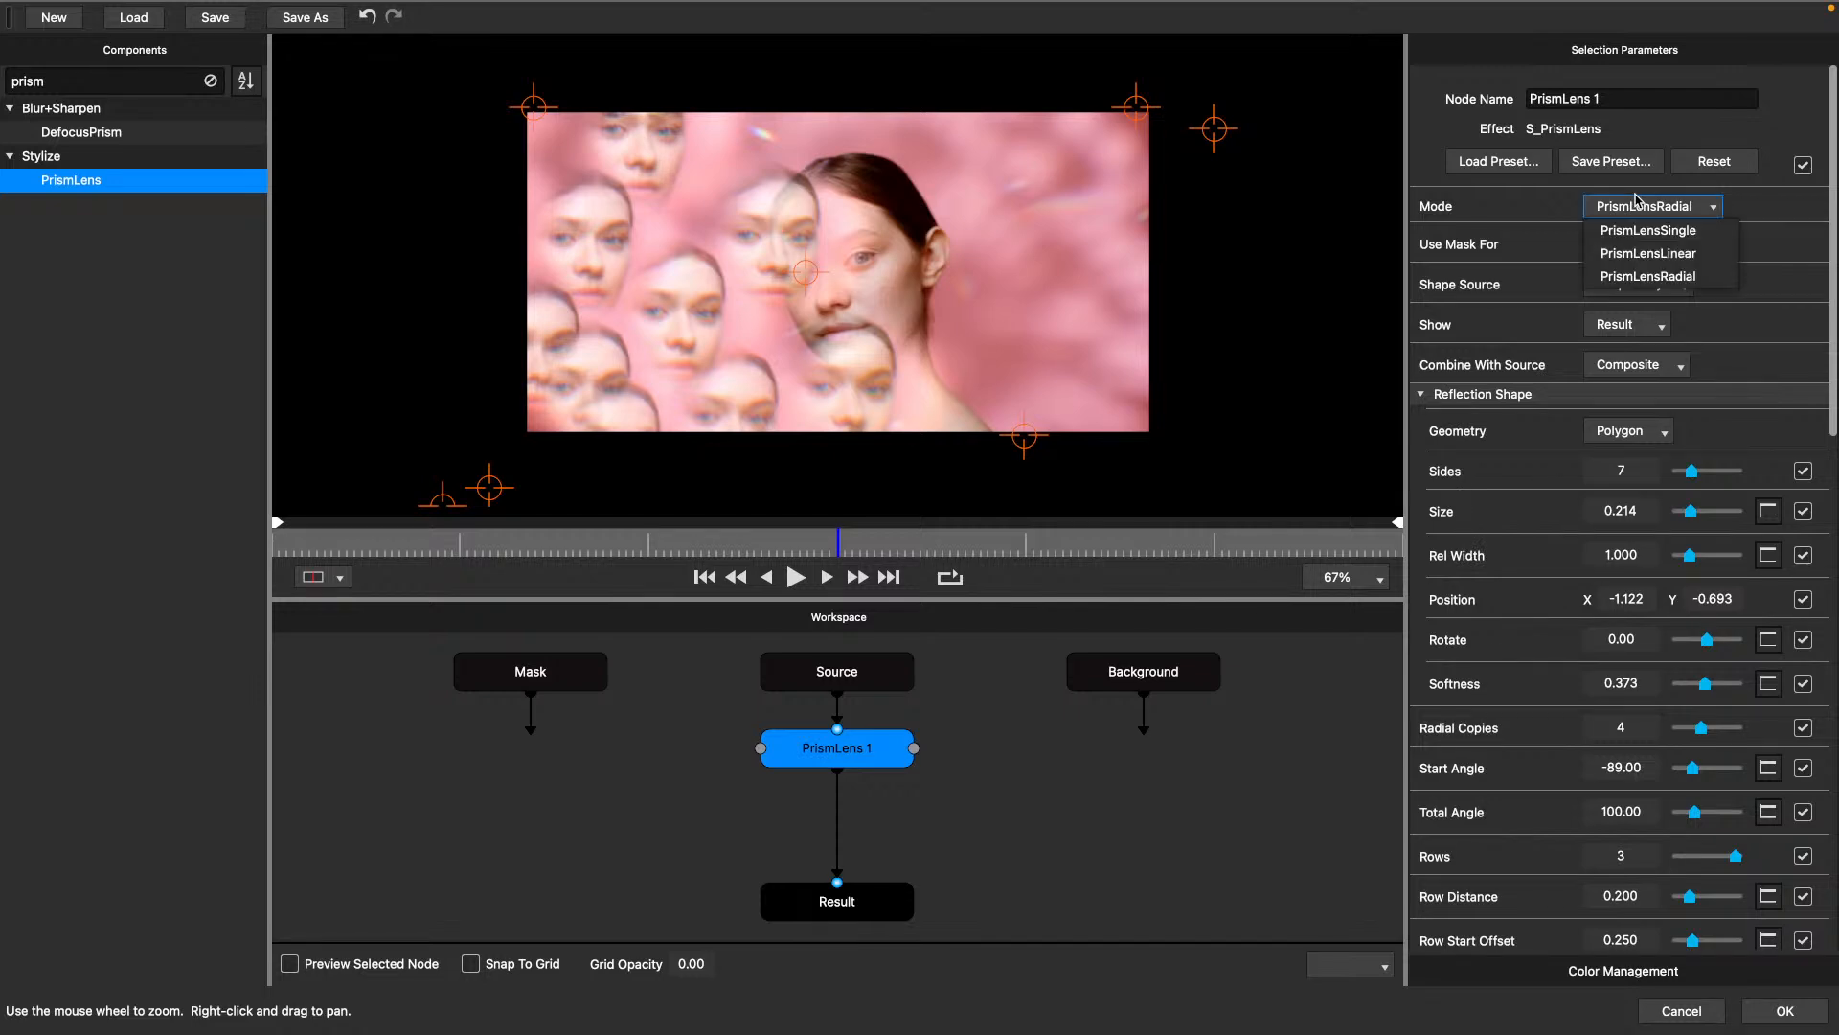
pyautogui.click(1660, 278)
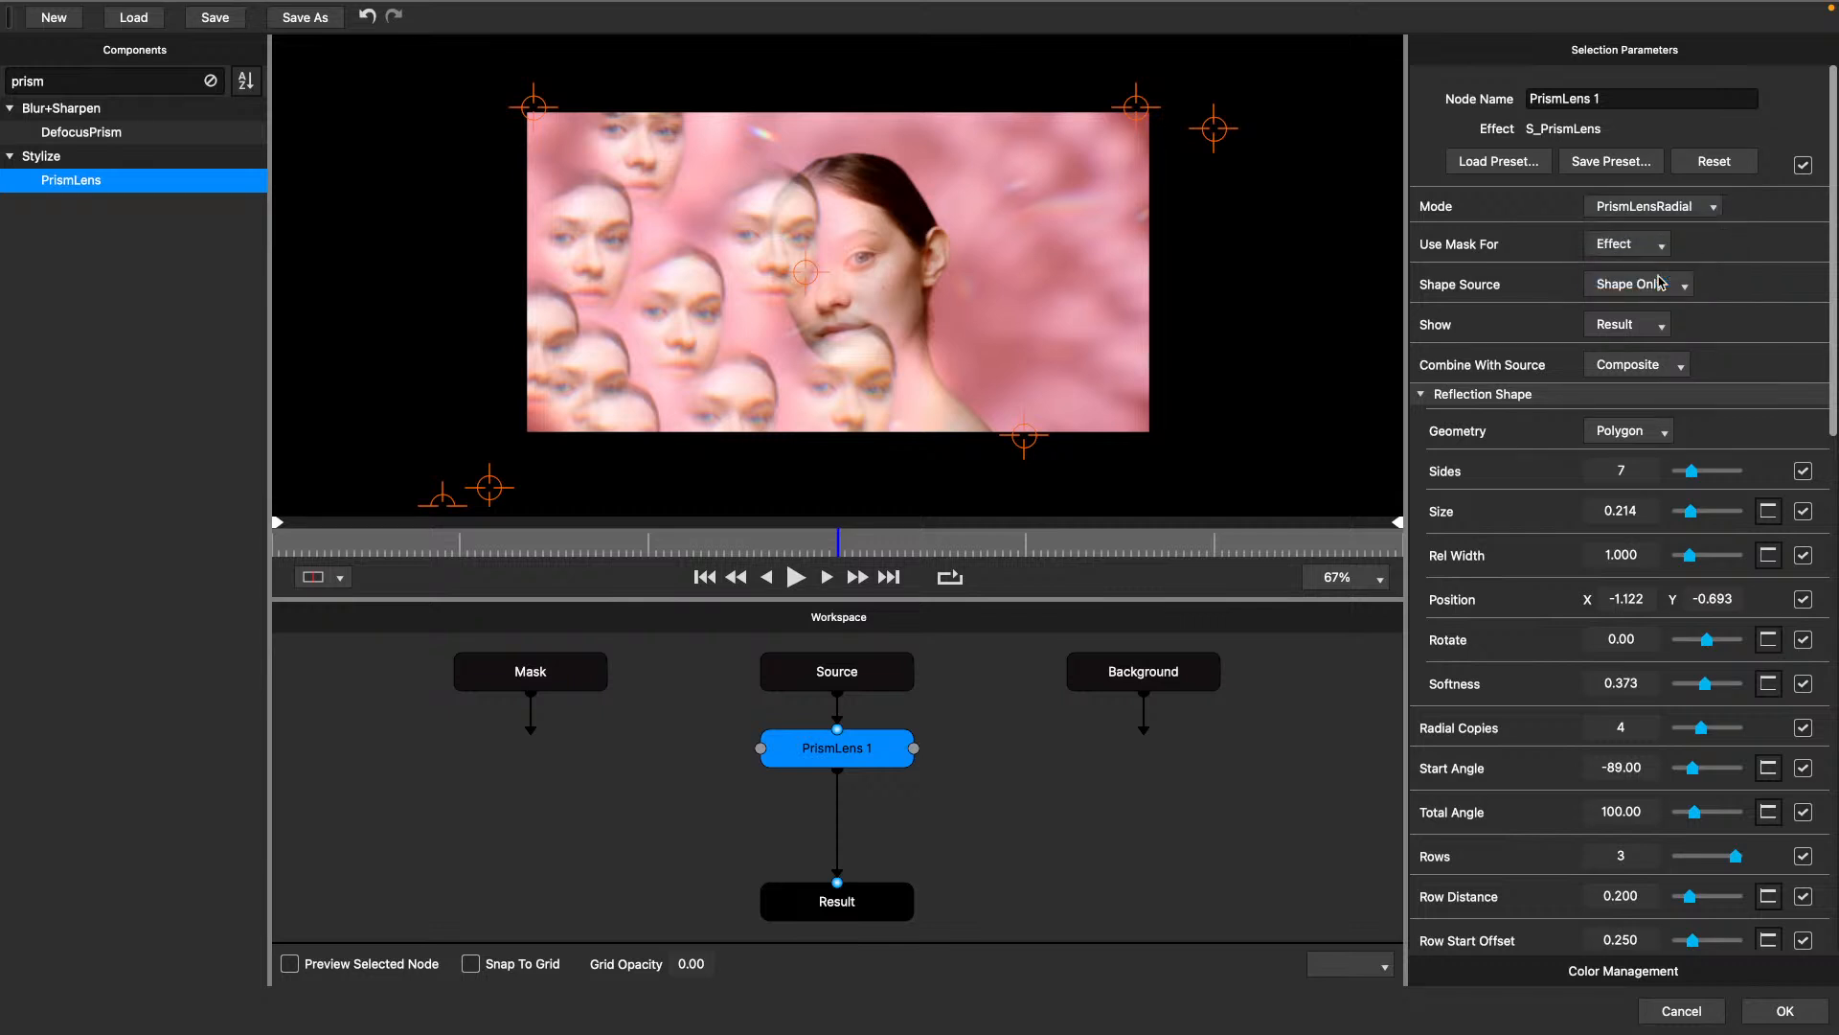
pyautogui.click(1617, 331)
pyautogui.click(1619, 350)
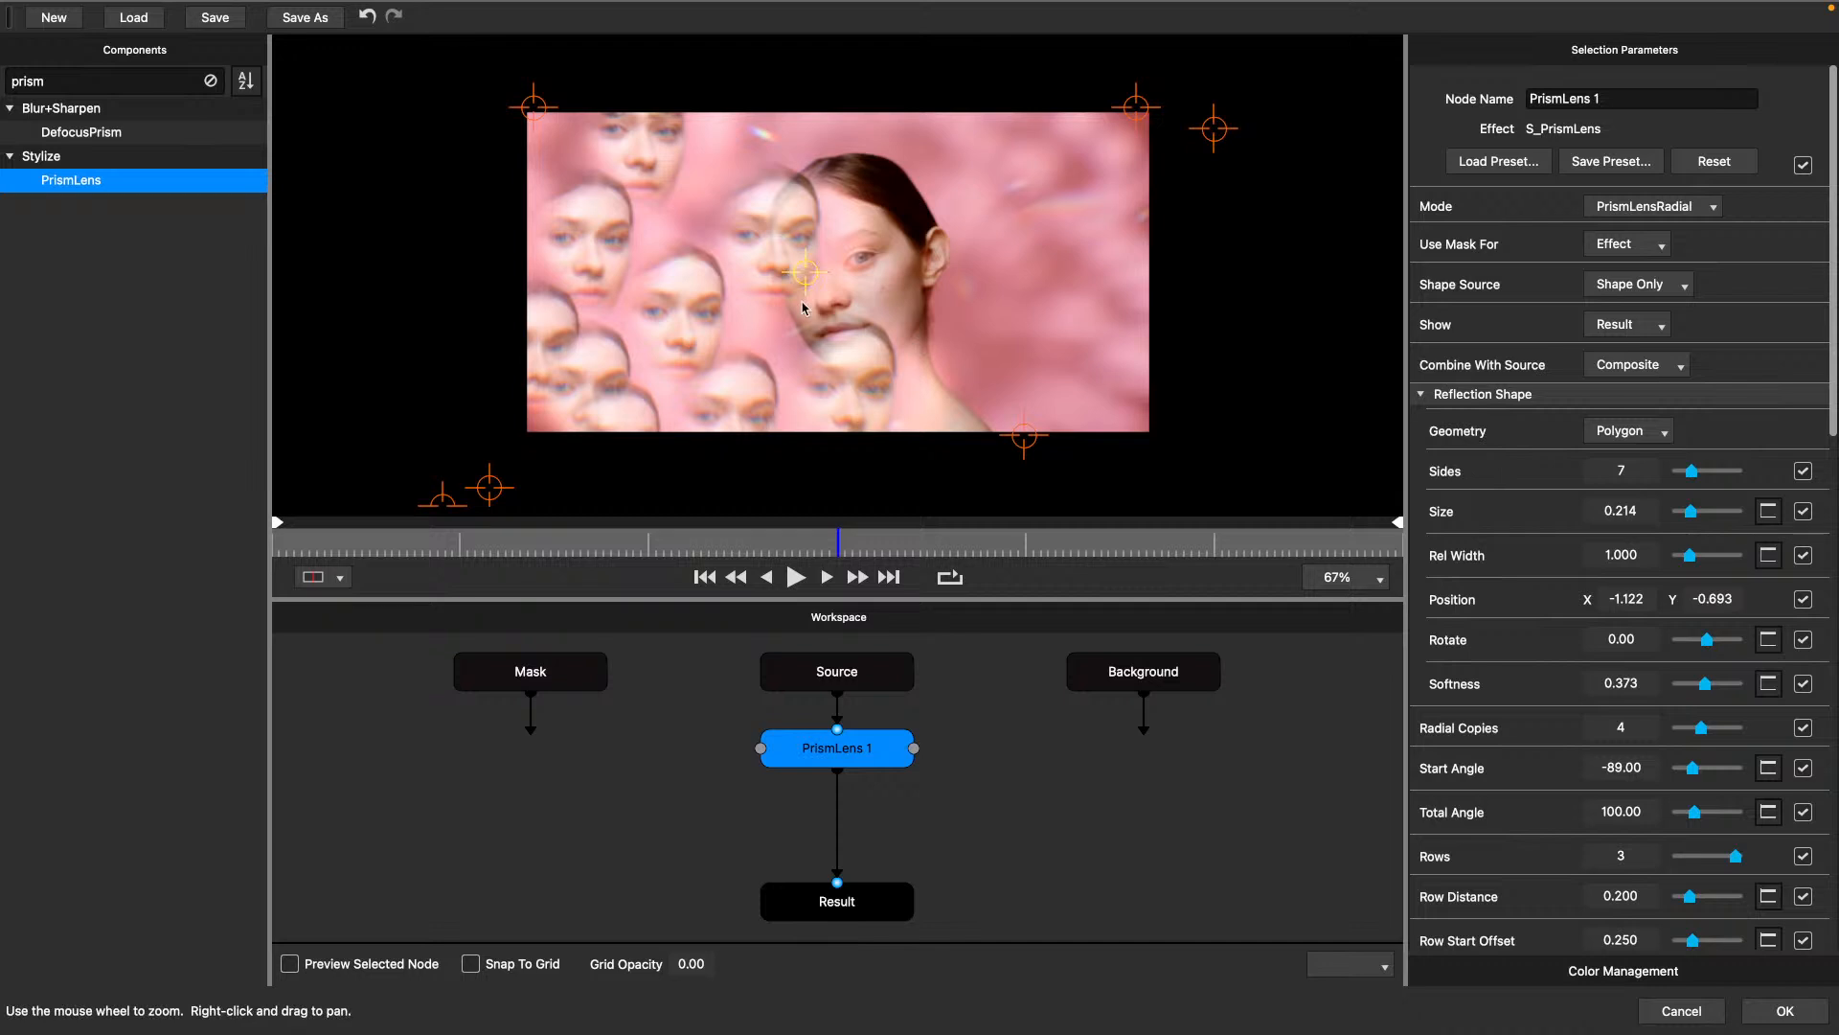
# Set the PrismLens Reflection Opacity to 0.468 and shift its Source Position to X -0.216, Y -0.022.
pyautogui.moveTo(805, 272)
pyautogui.mouseDown()
pyautogui.moveTo(854, 269)
pyautogui.moveTo(762, 277)
pyautogui.moveTo(796, 278)
pyautogui.mouseUp()
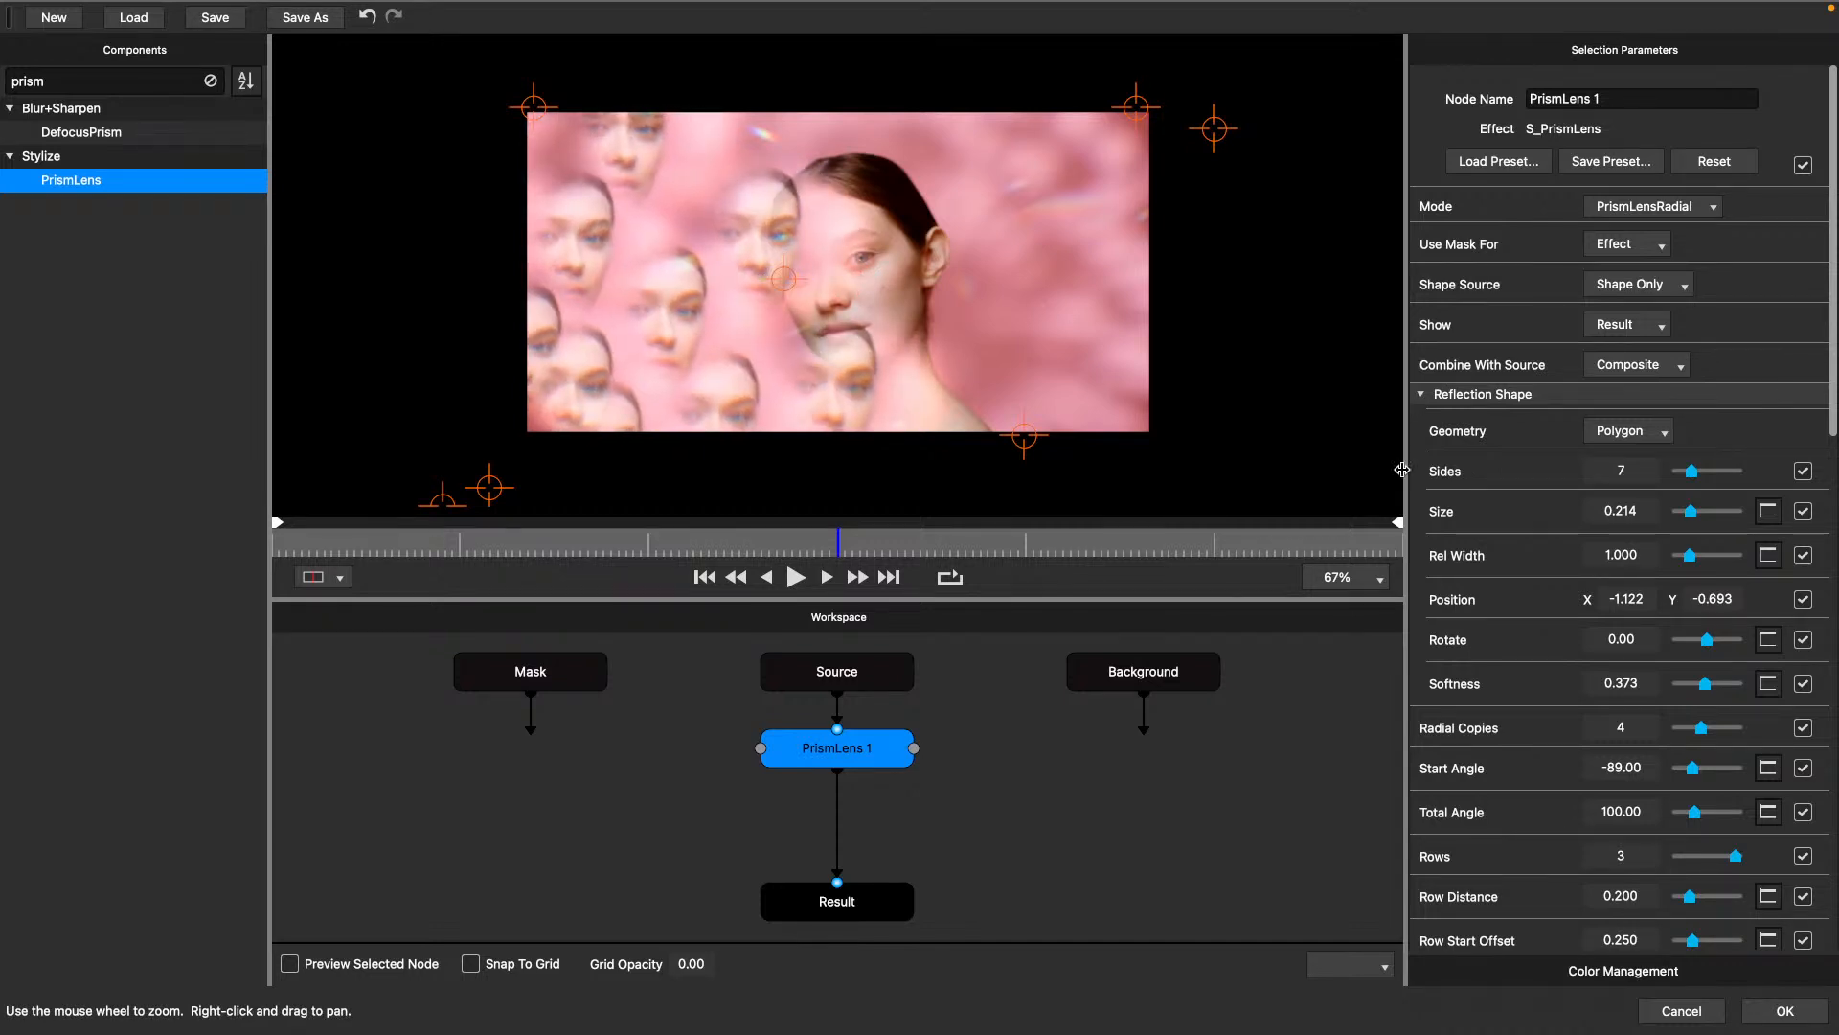
pyautogui.scroll(-8, 1523, 613)
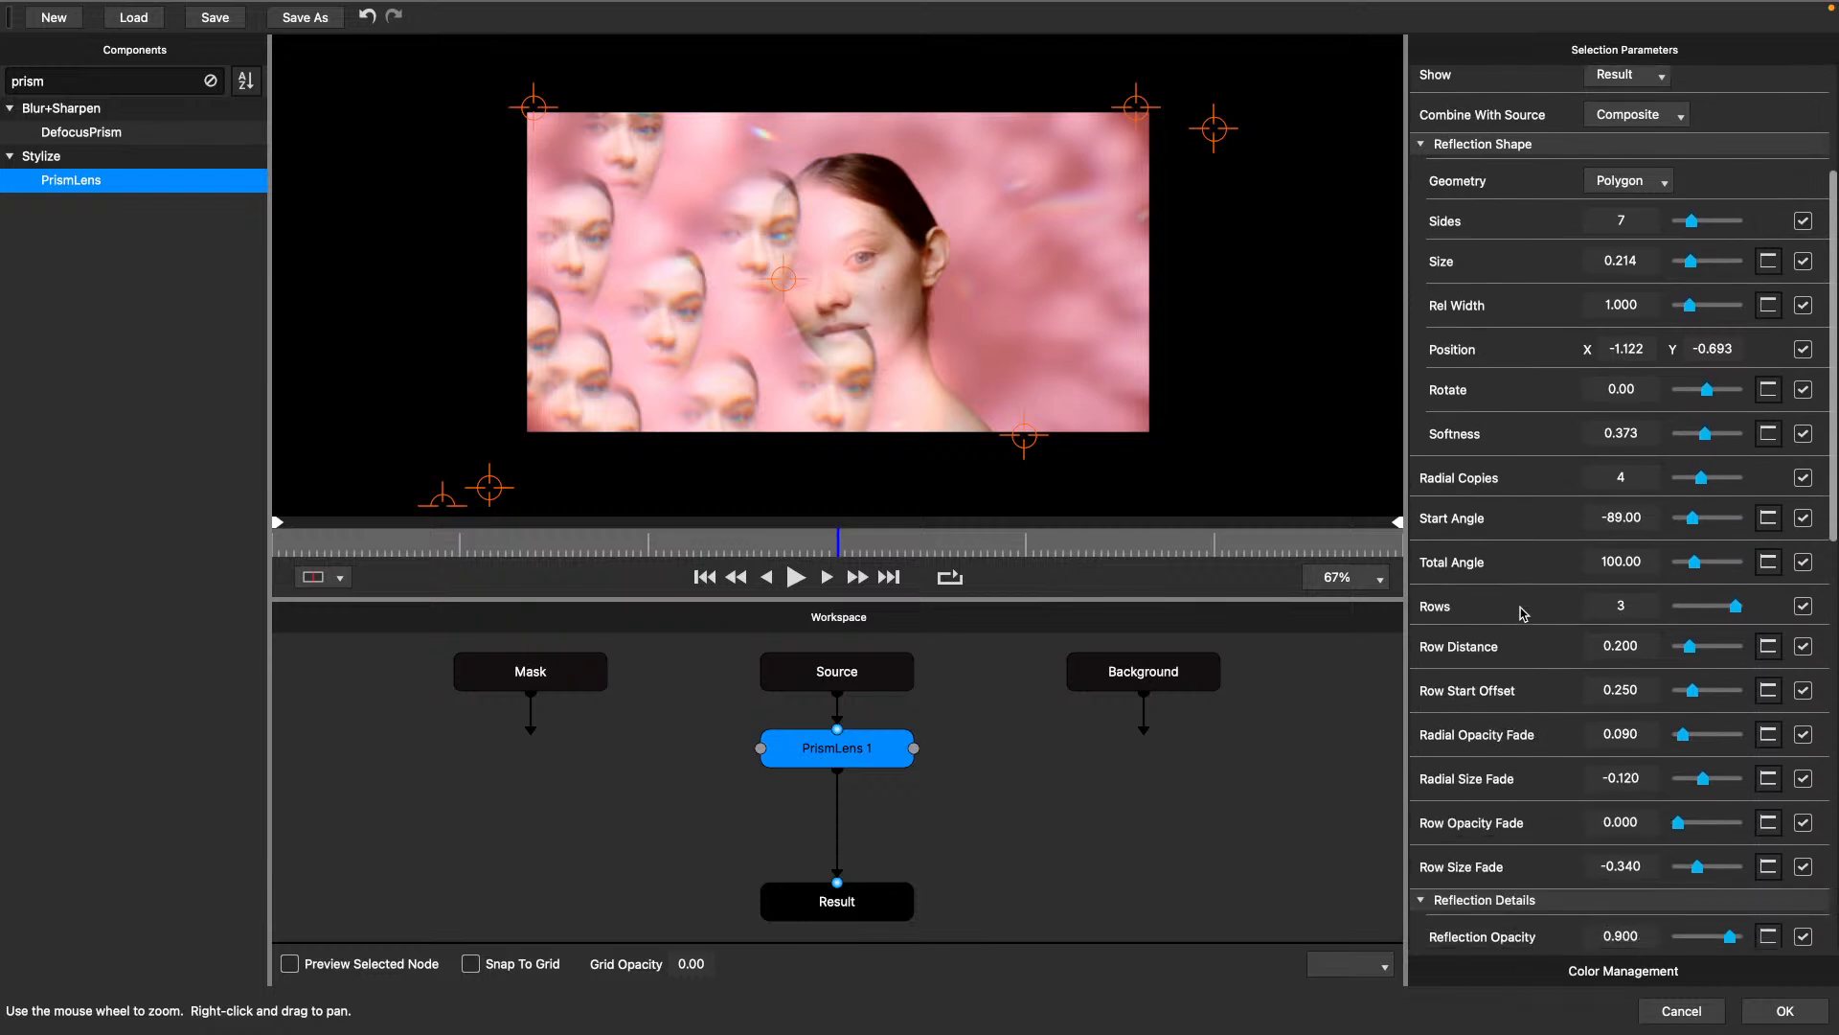
pyautogui.scroll(-5, 1523, 613)
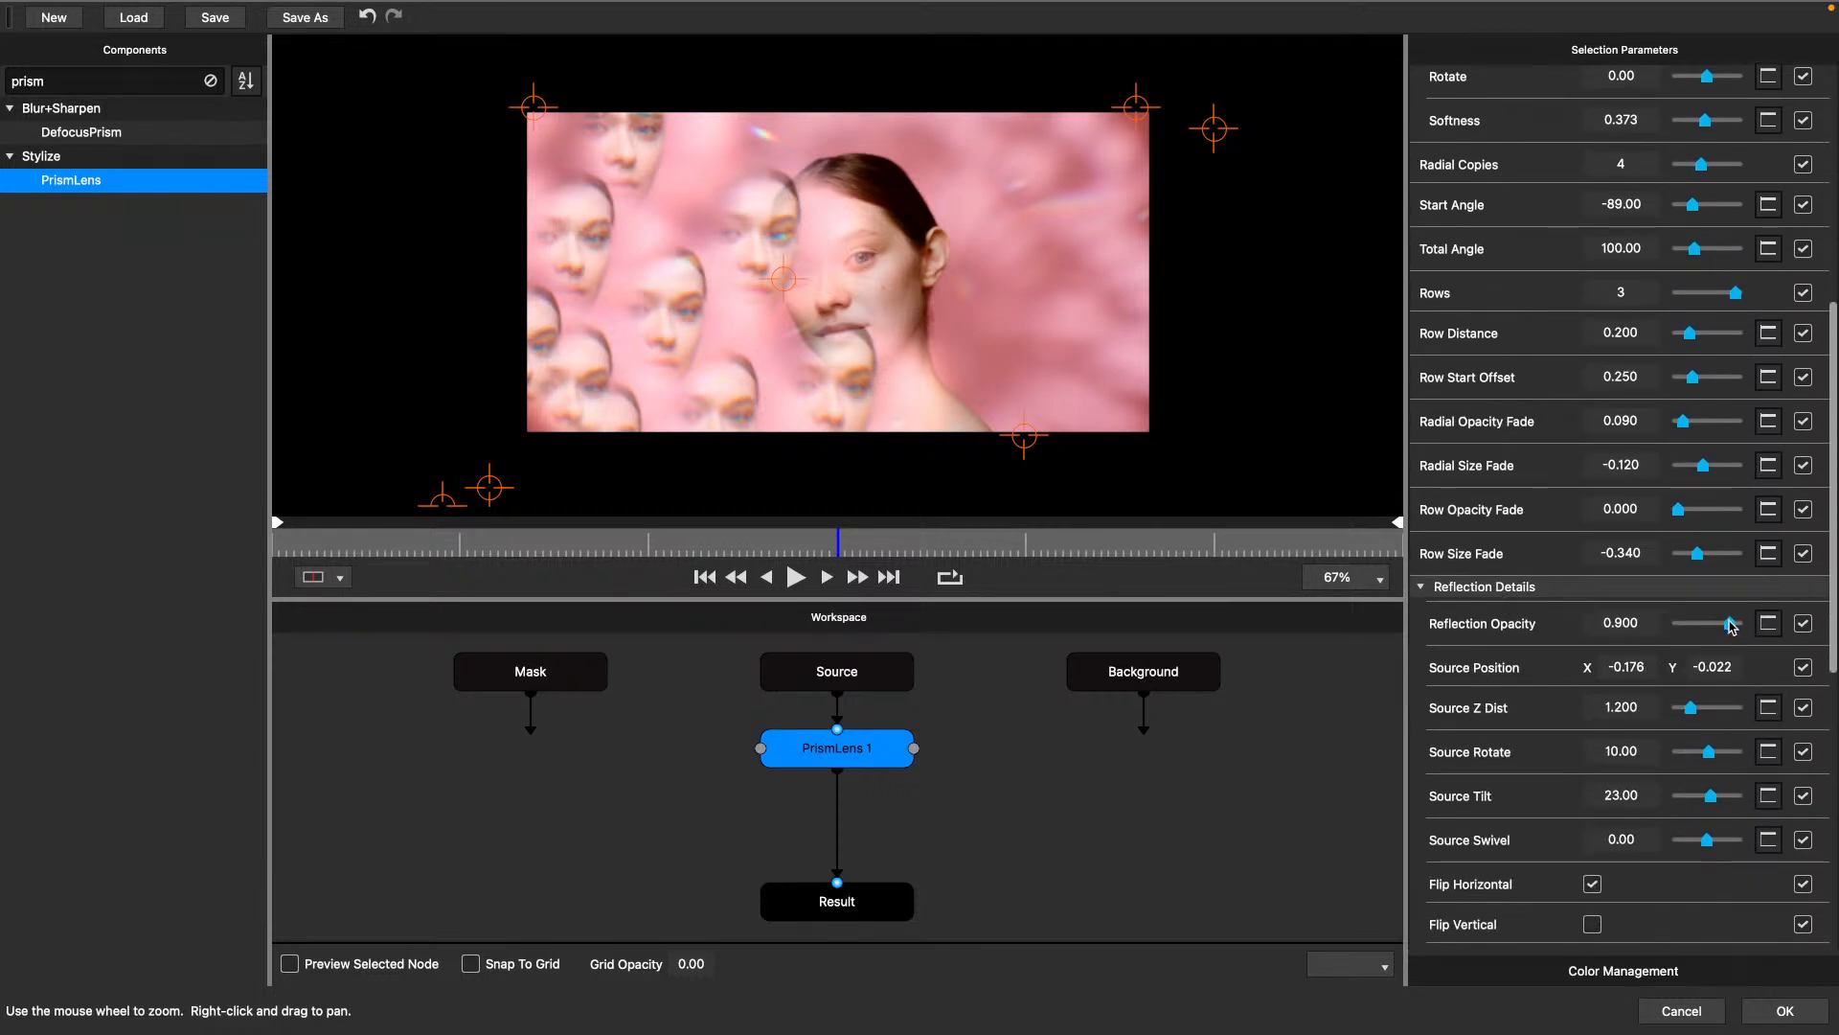
pyautogui.moveTo(1733, 625)
pyautogui.mouseDown()
pyautogui.moveTo(1688, 625)
pyautogui.moveTo(1708, 625)
pyautogui.mouseUp()
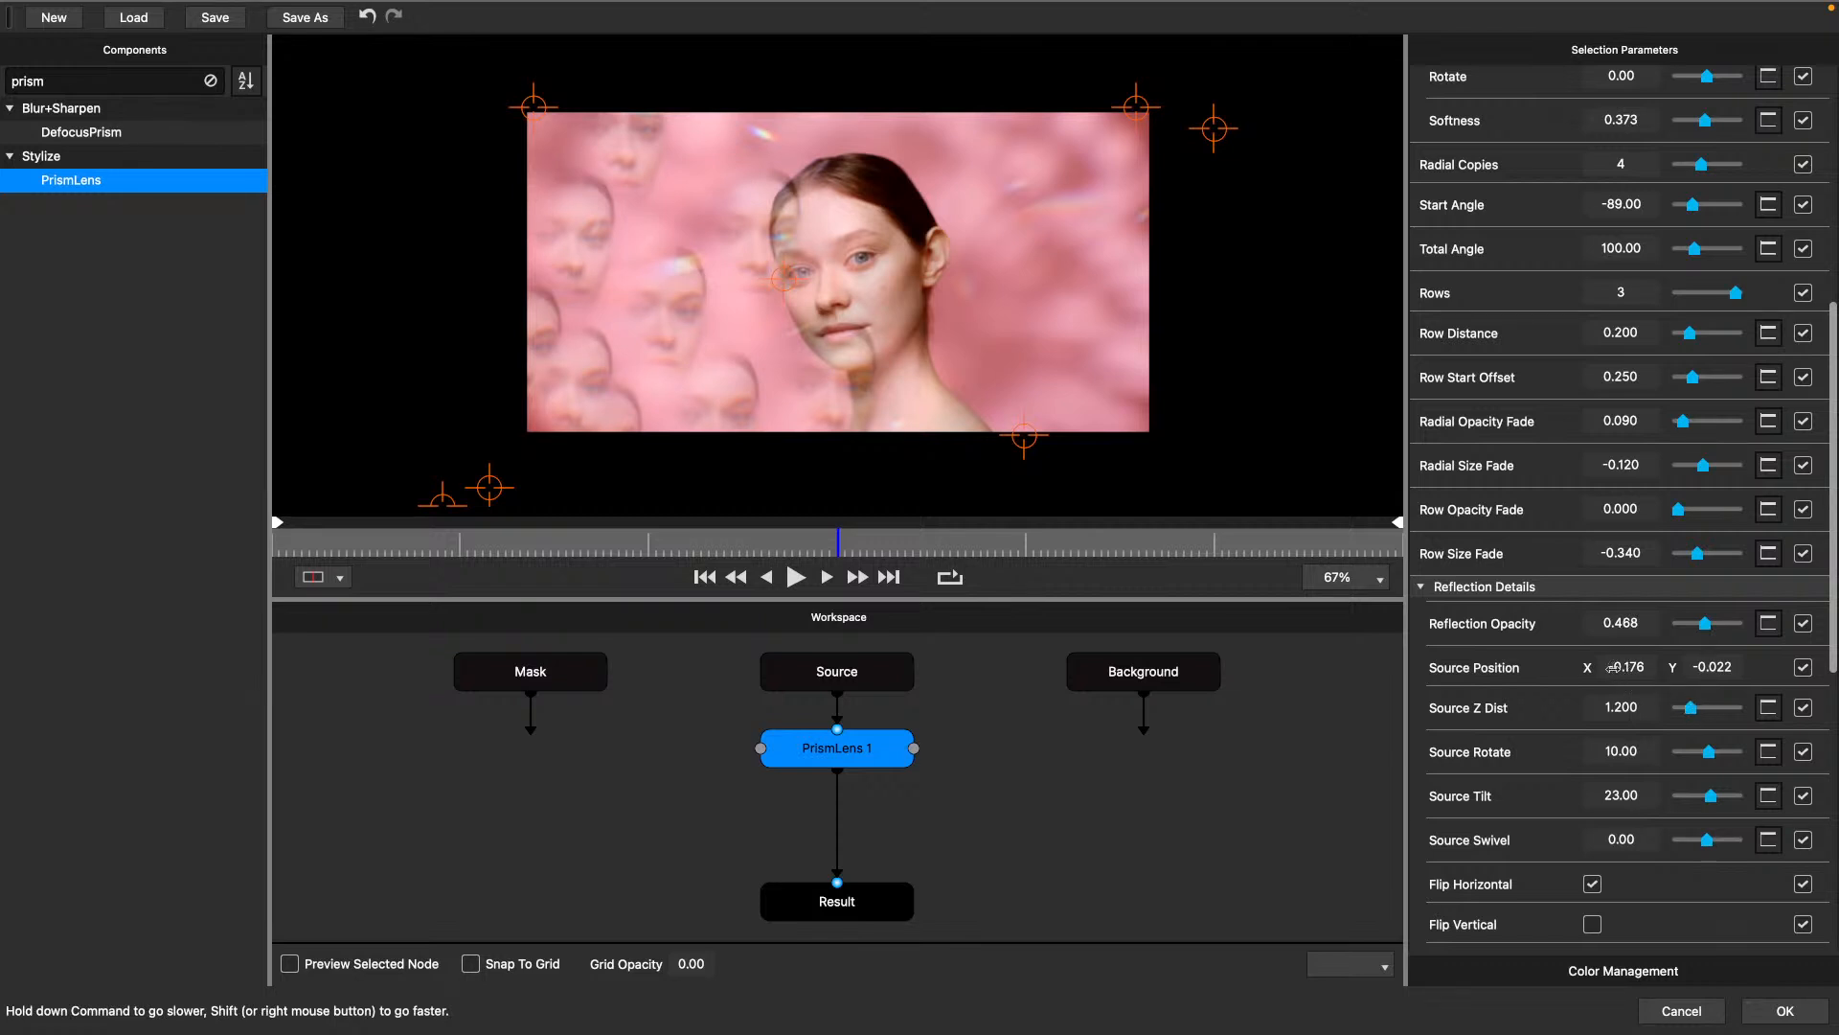
pyautogui.moveTo(1619, 668)
pyautogui.mouseDown()
pyautogui.moveTo(1763, 665)
pyautogui.moveTo(1608, 668)
pyautogui.mouseUp()
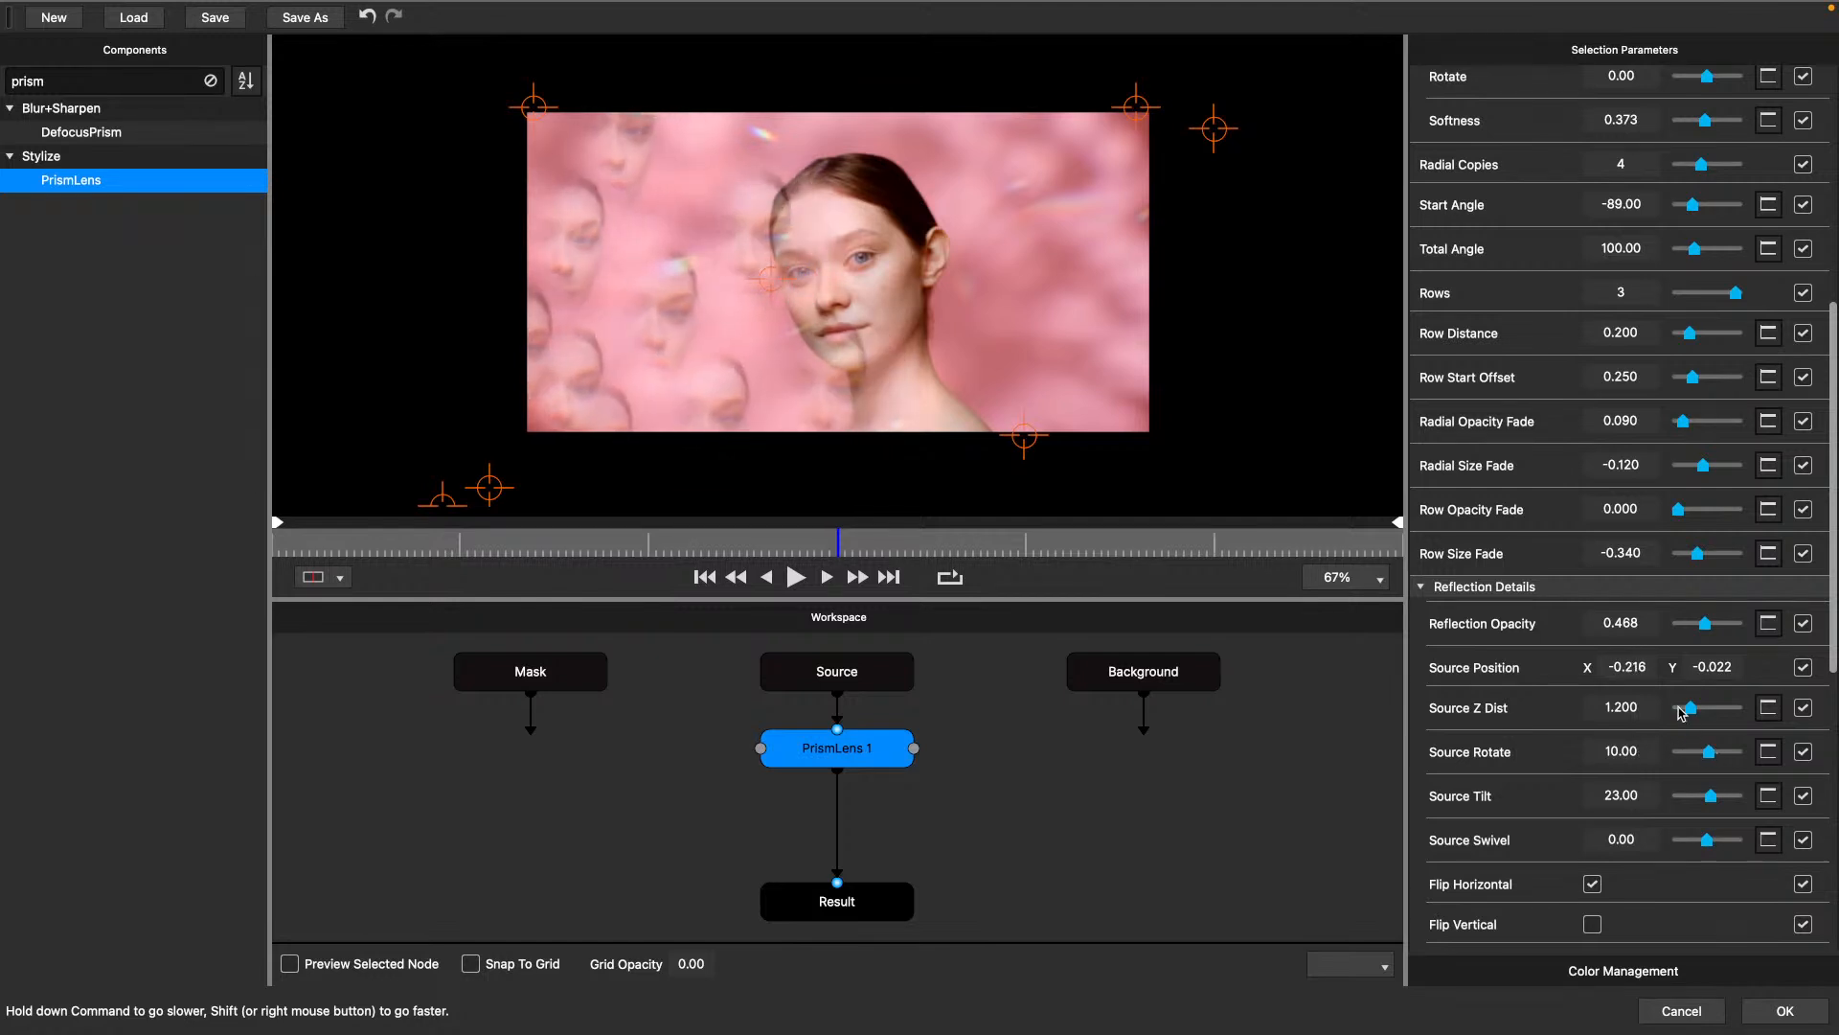
# Set the PrismLens Source Tilt to -17.40 and look through the node's remaining parameters.
pyautogui.moveTo(1718, 794); pyautogui.dragTo(1705, 797)
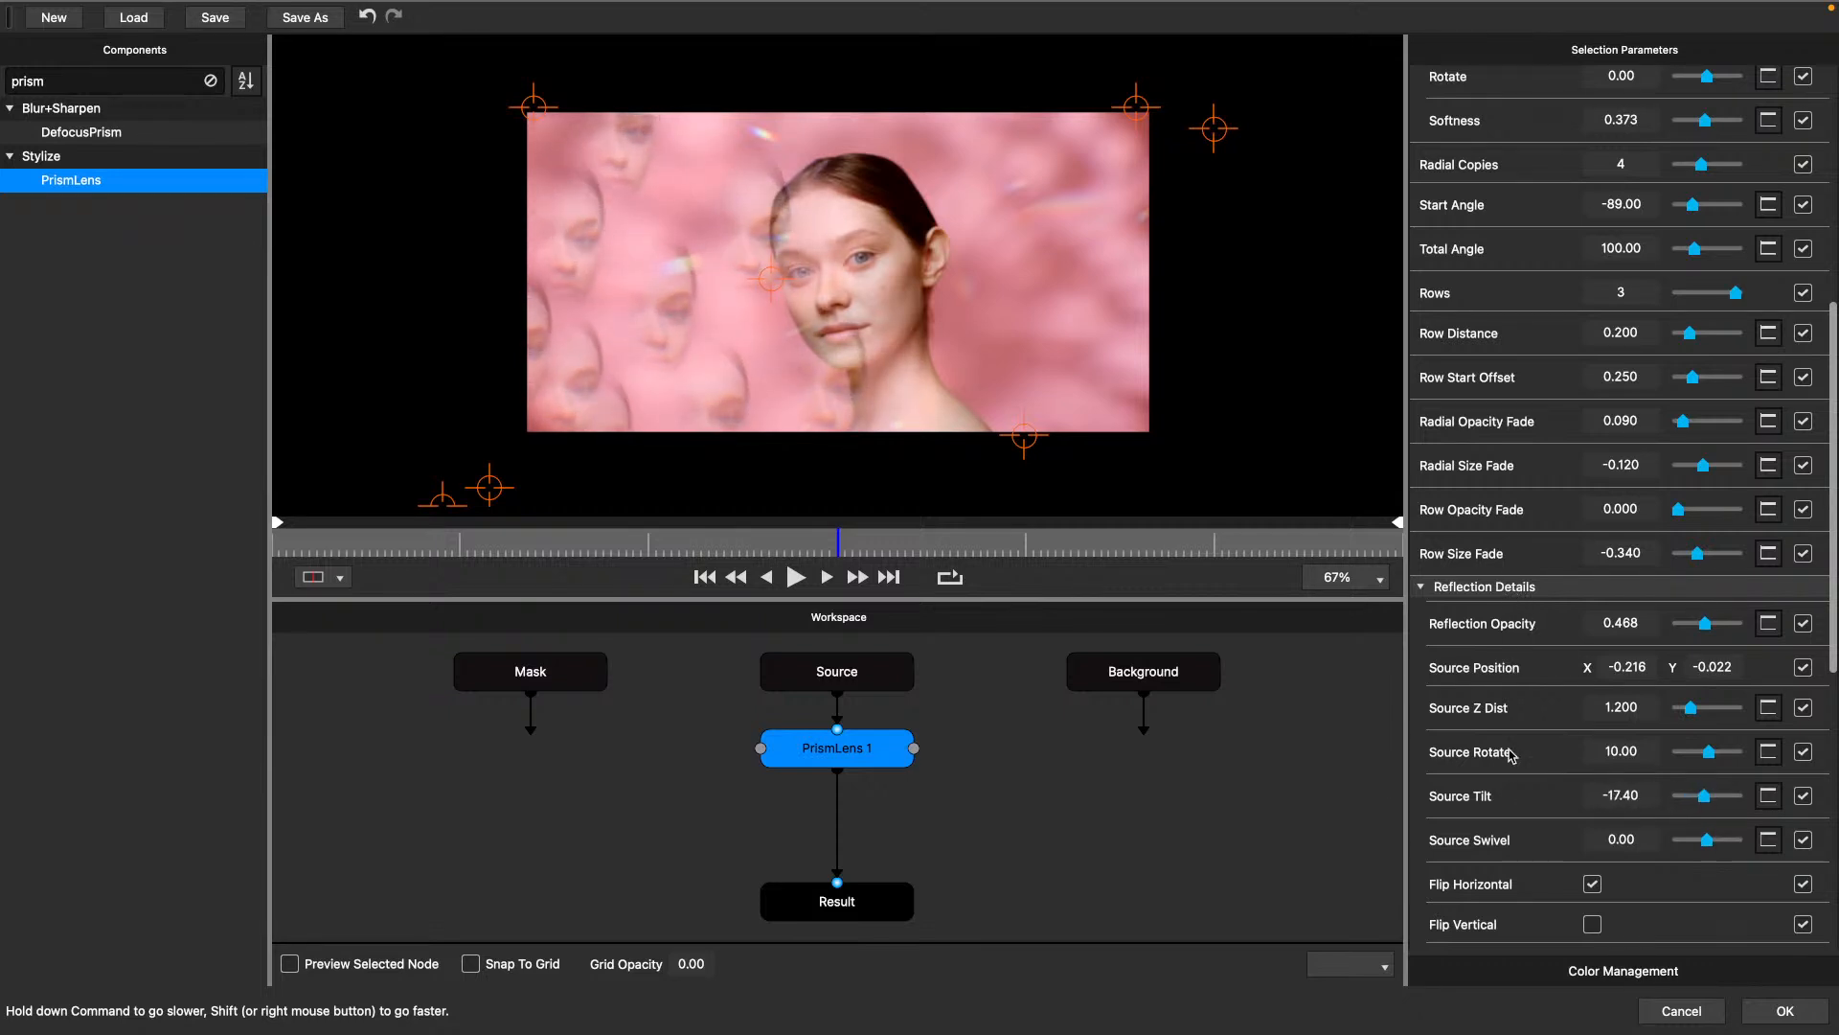
pyautogui.scroll(-10, 1519, 771)
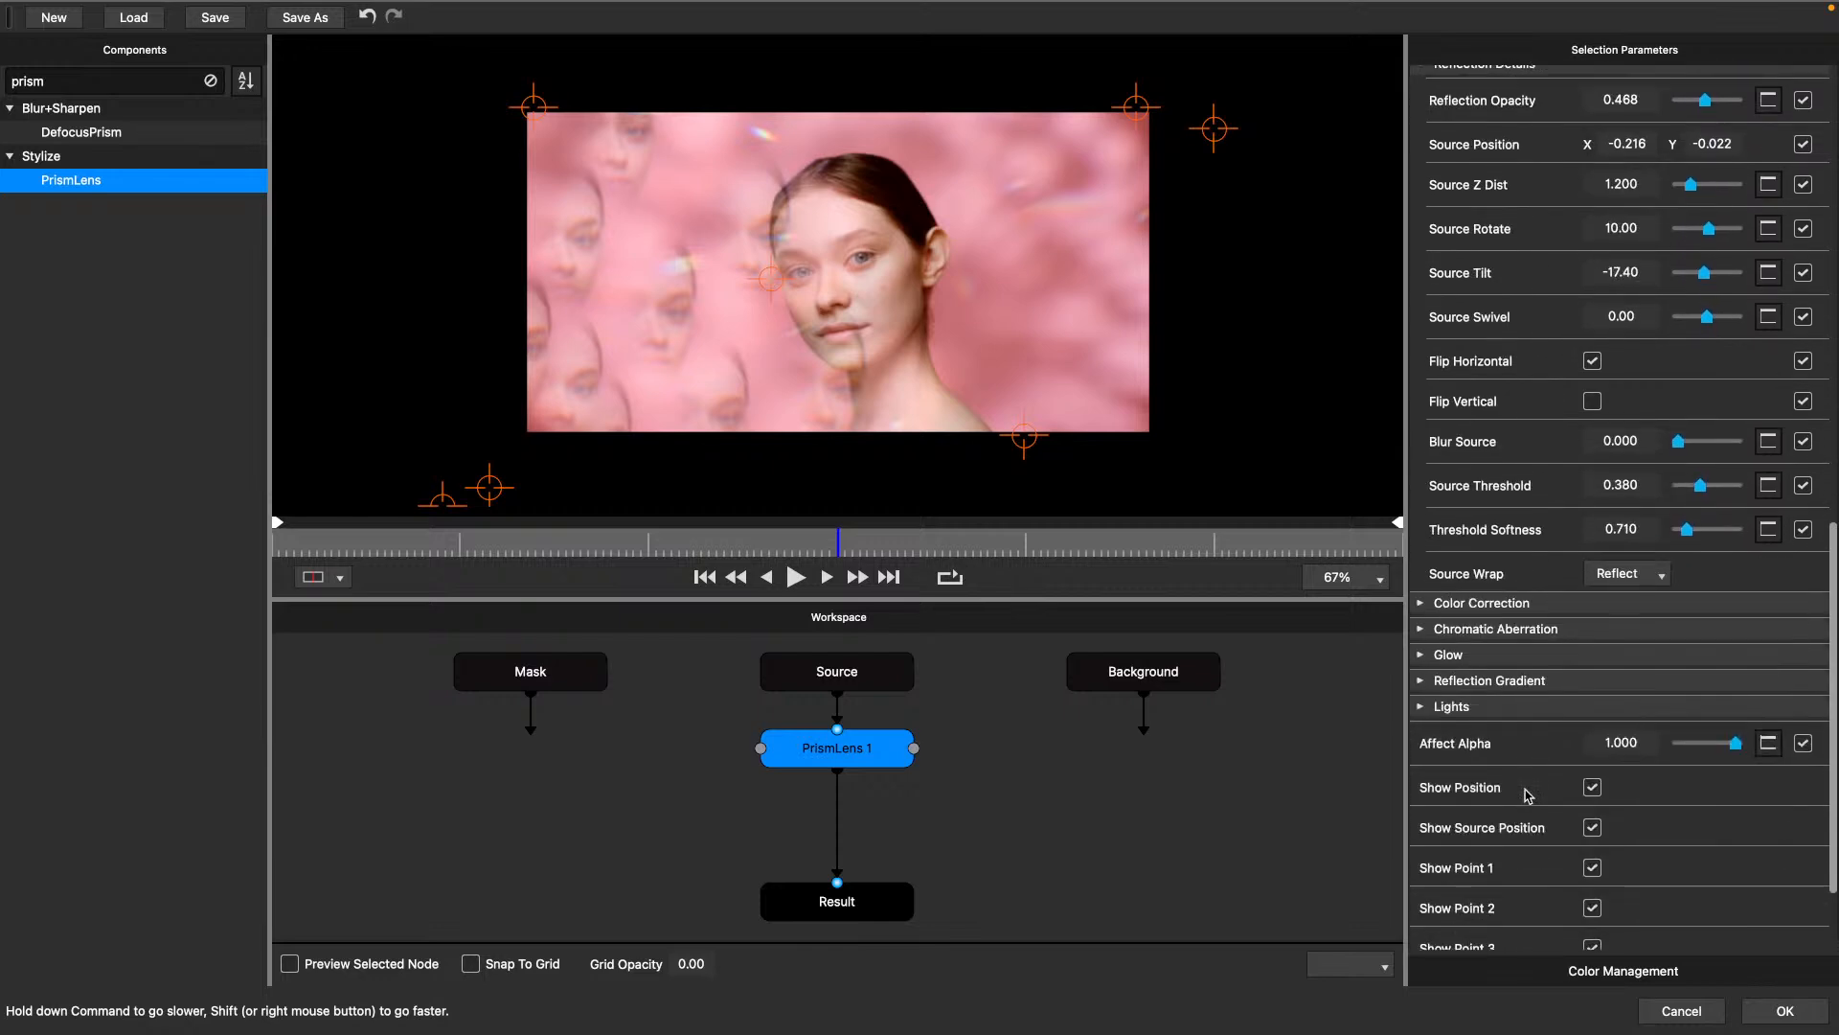
pyautogui.scroll(11, 1528, 795)
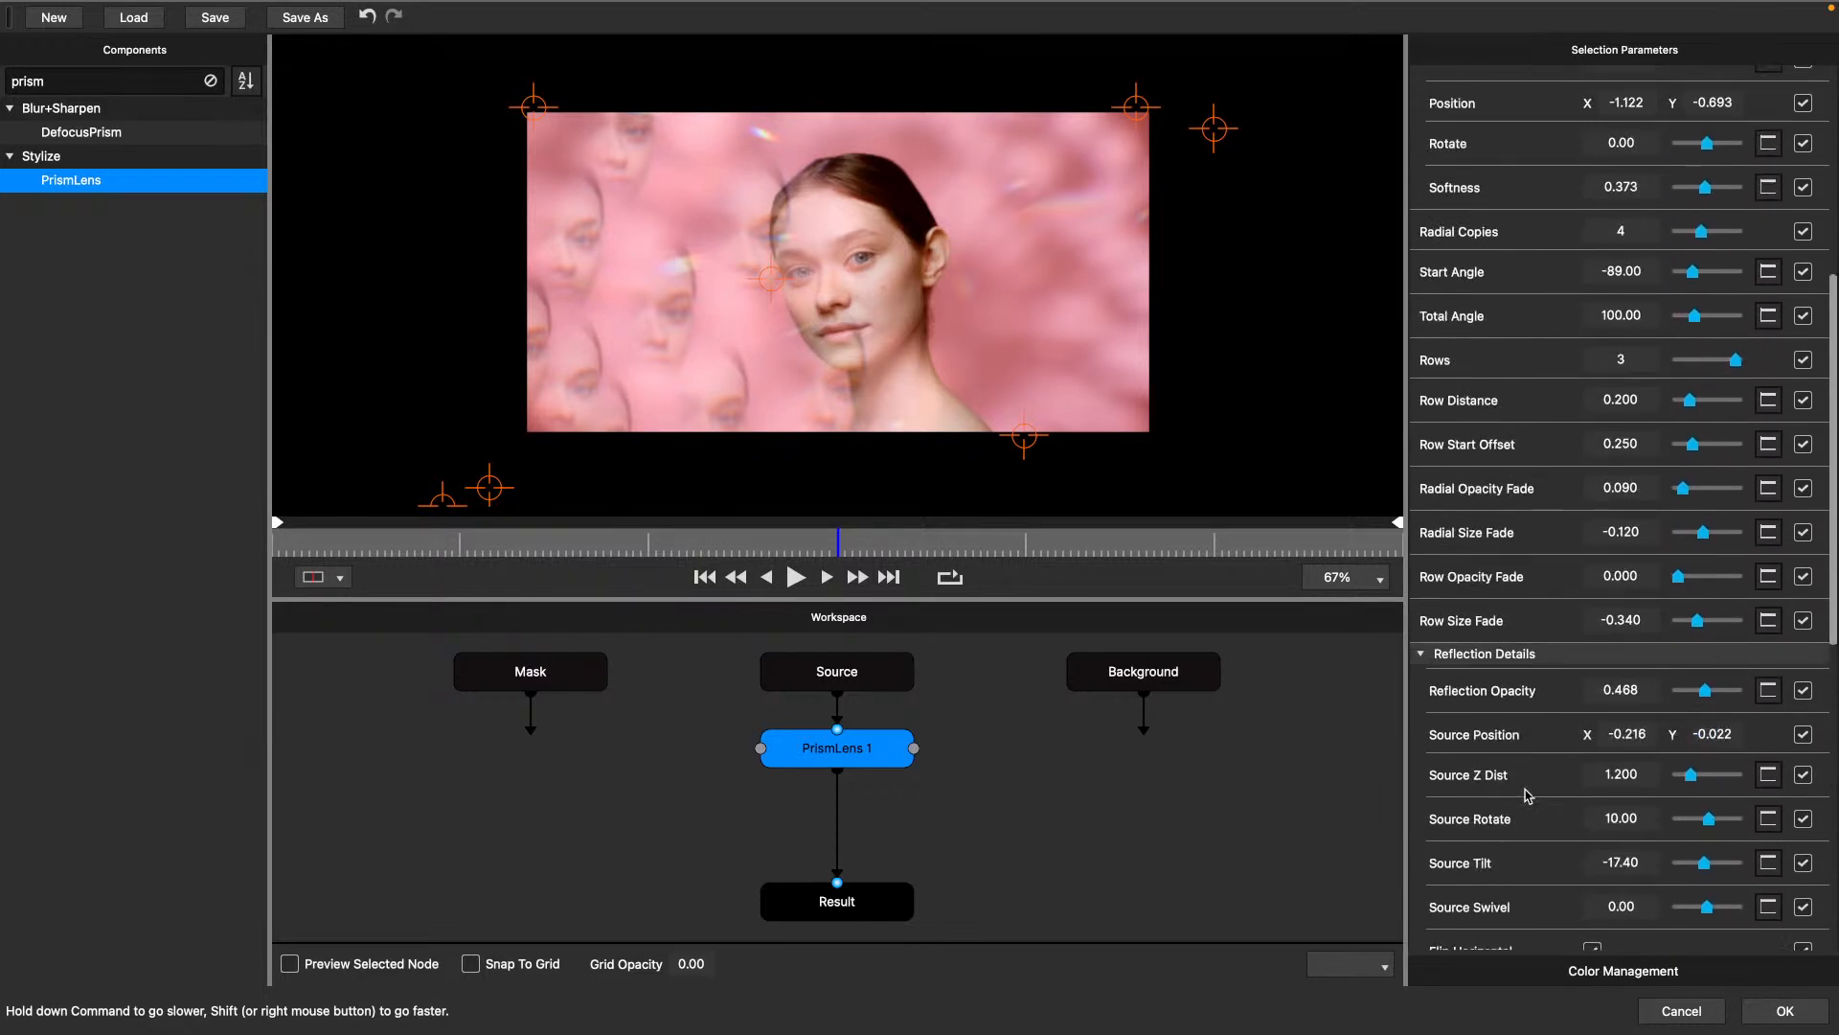
pyautogui.scroll(2, 1528, 795)
pyautogui.scroll(8, 1525, 794)
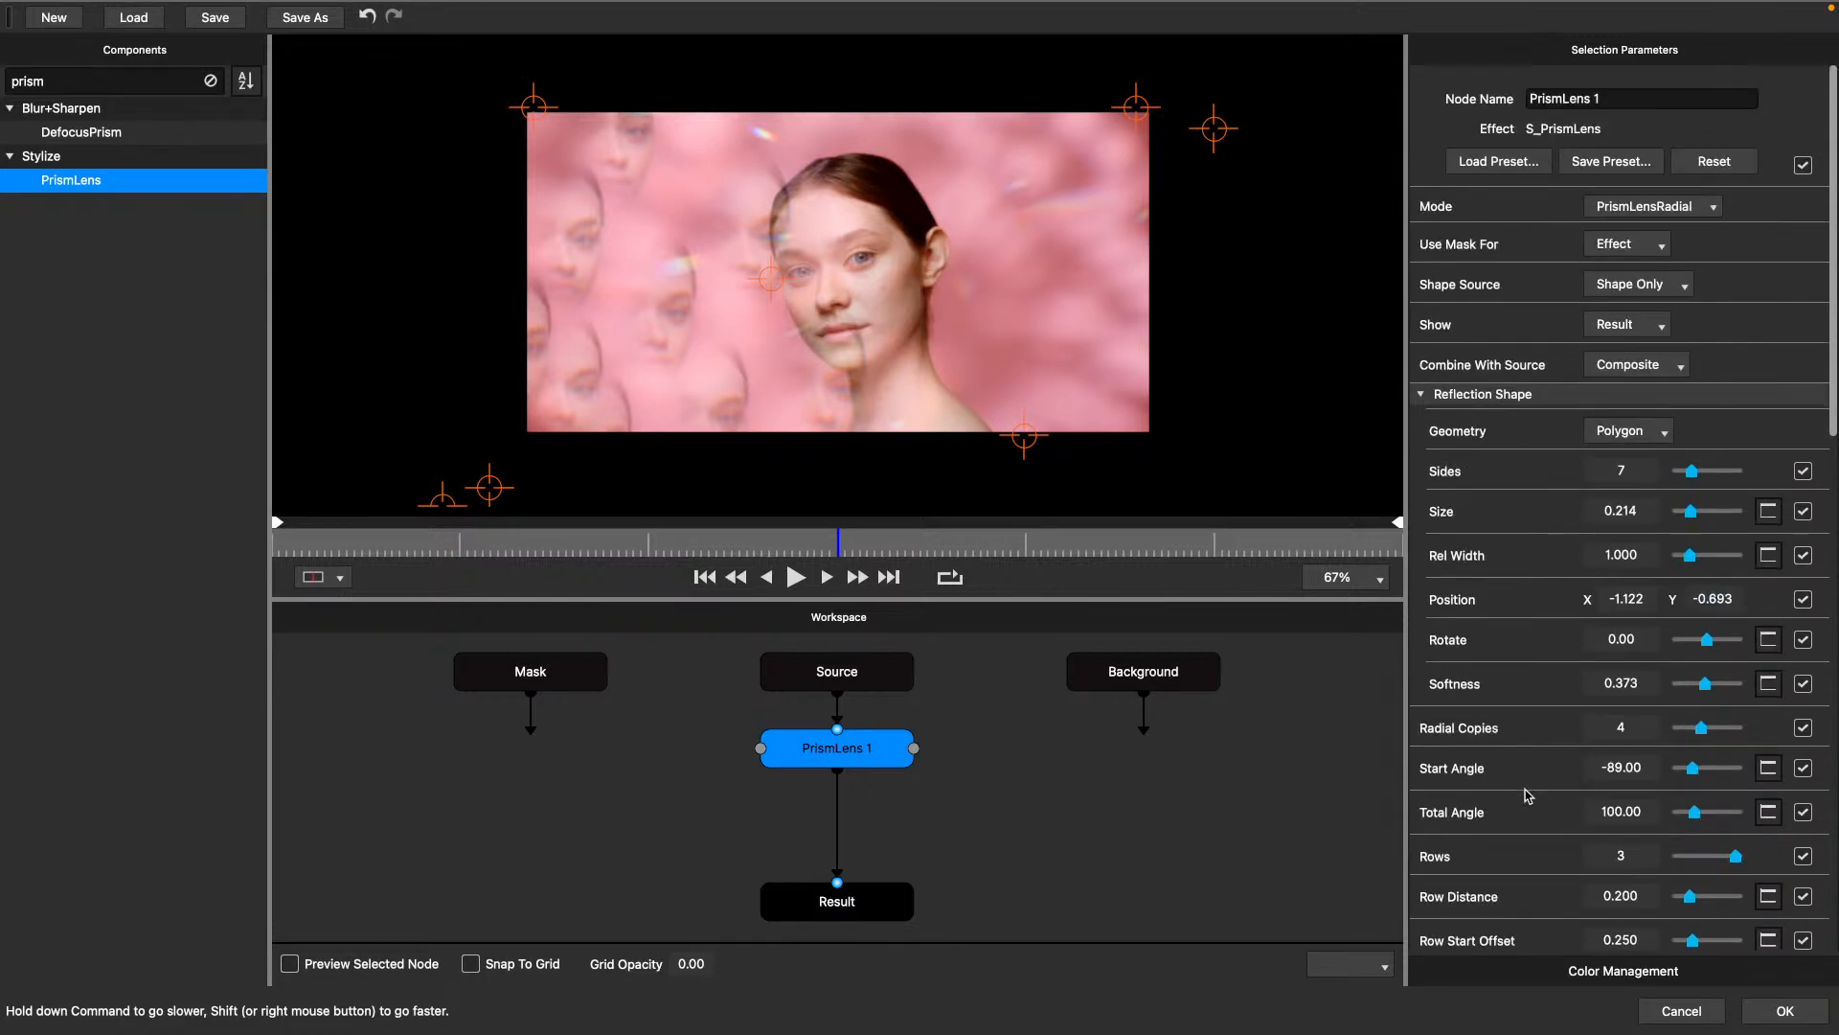
# Reset the PrismLens node to its defaults, and set its Mode to PrismLensRadial and its Geometry to Ellipse.
pyautogui.click(1714, 163)
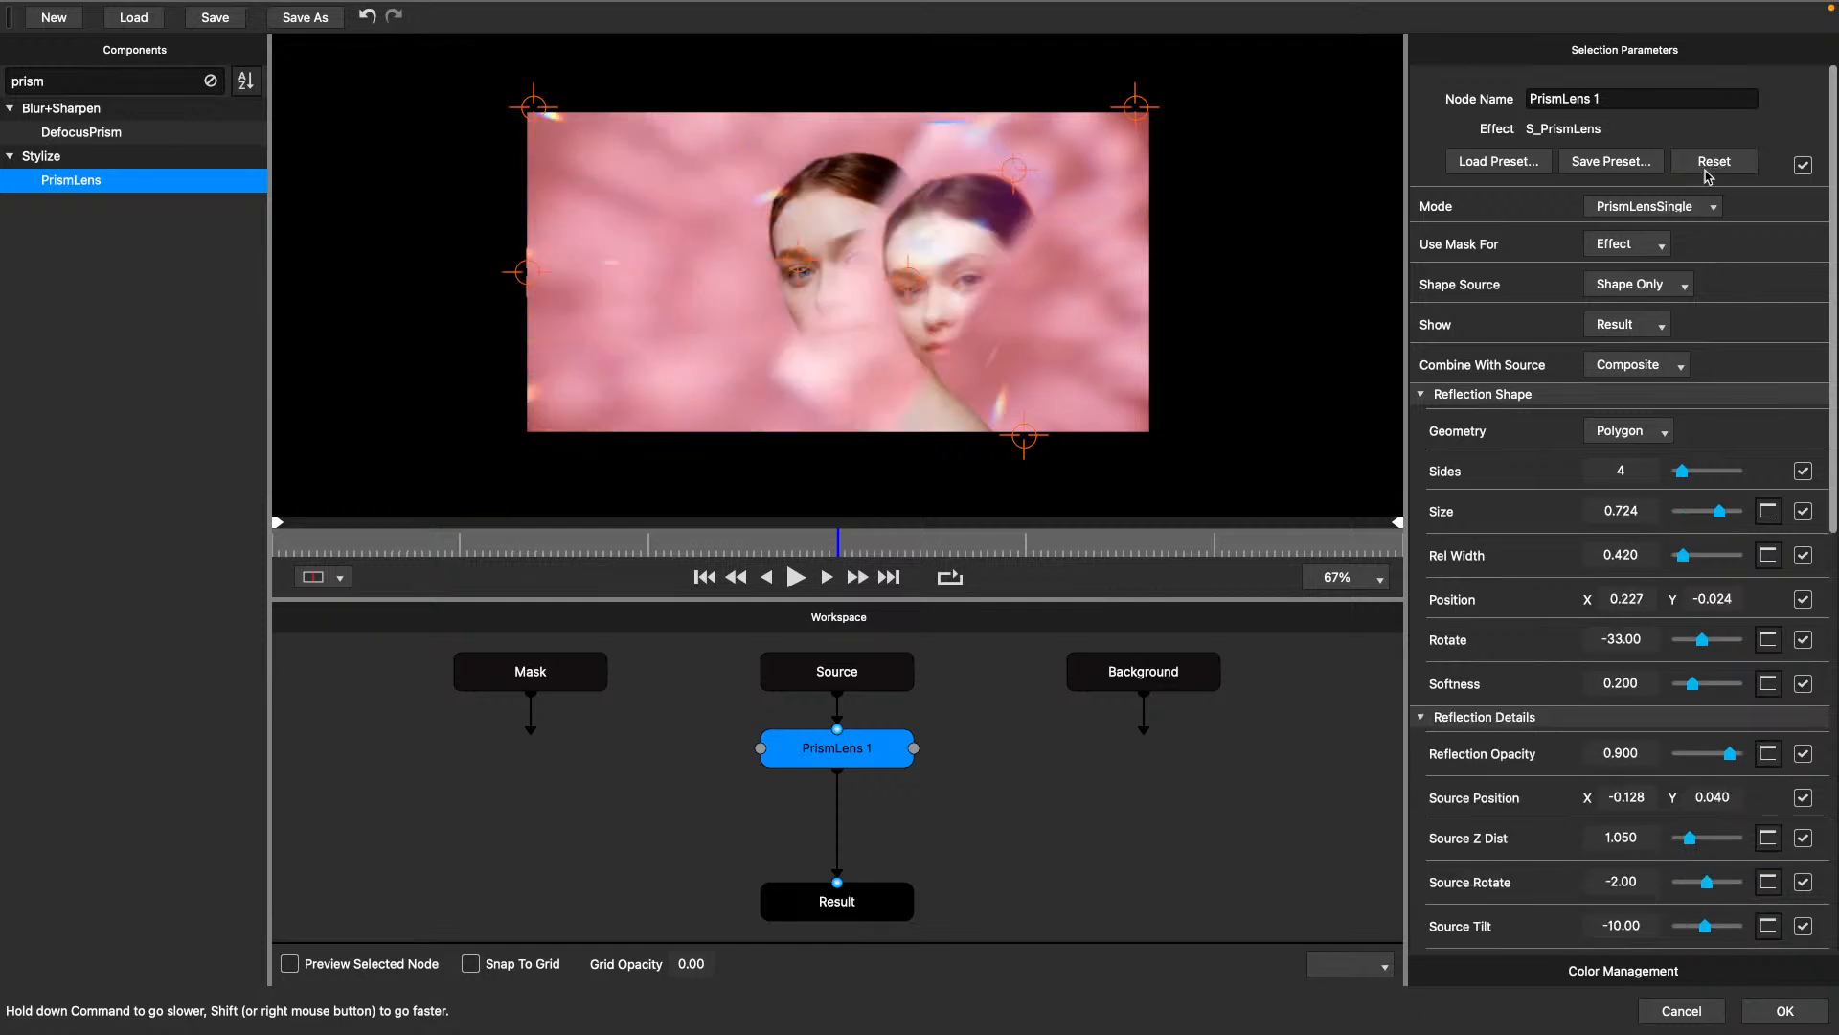
pyautogui.click(1673, 208)
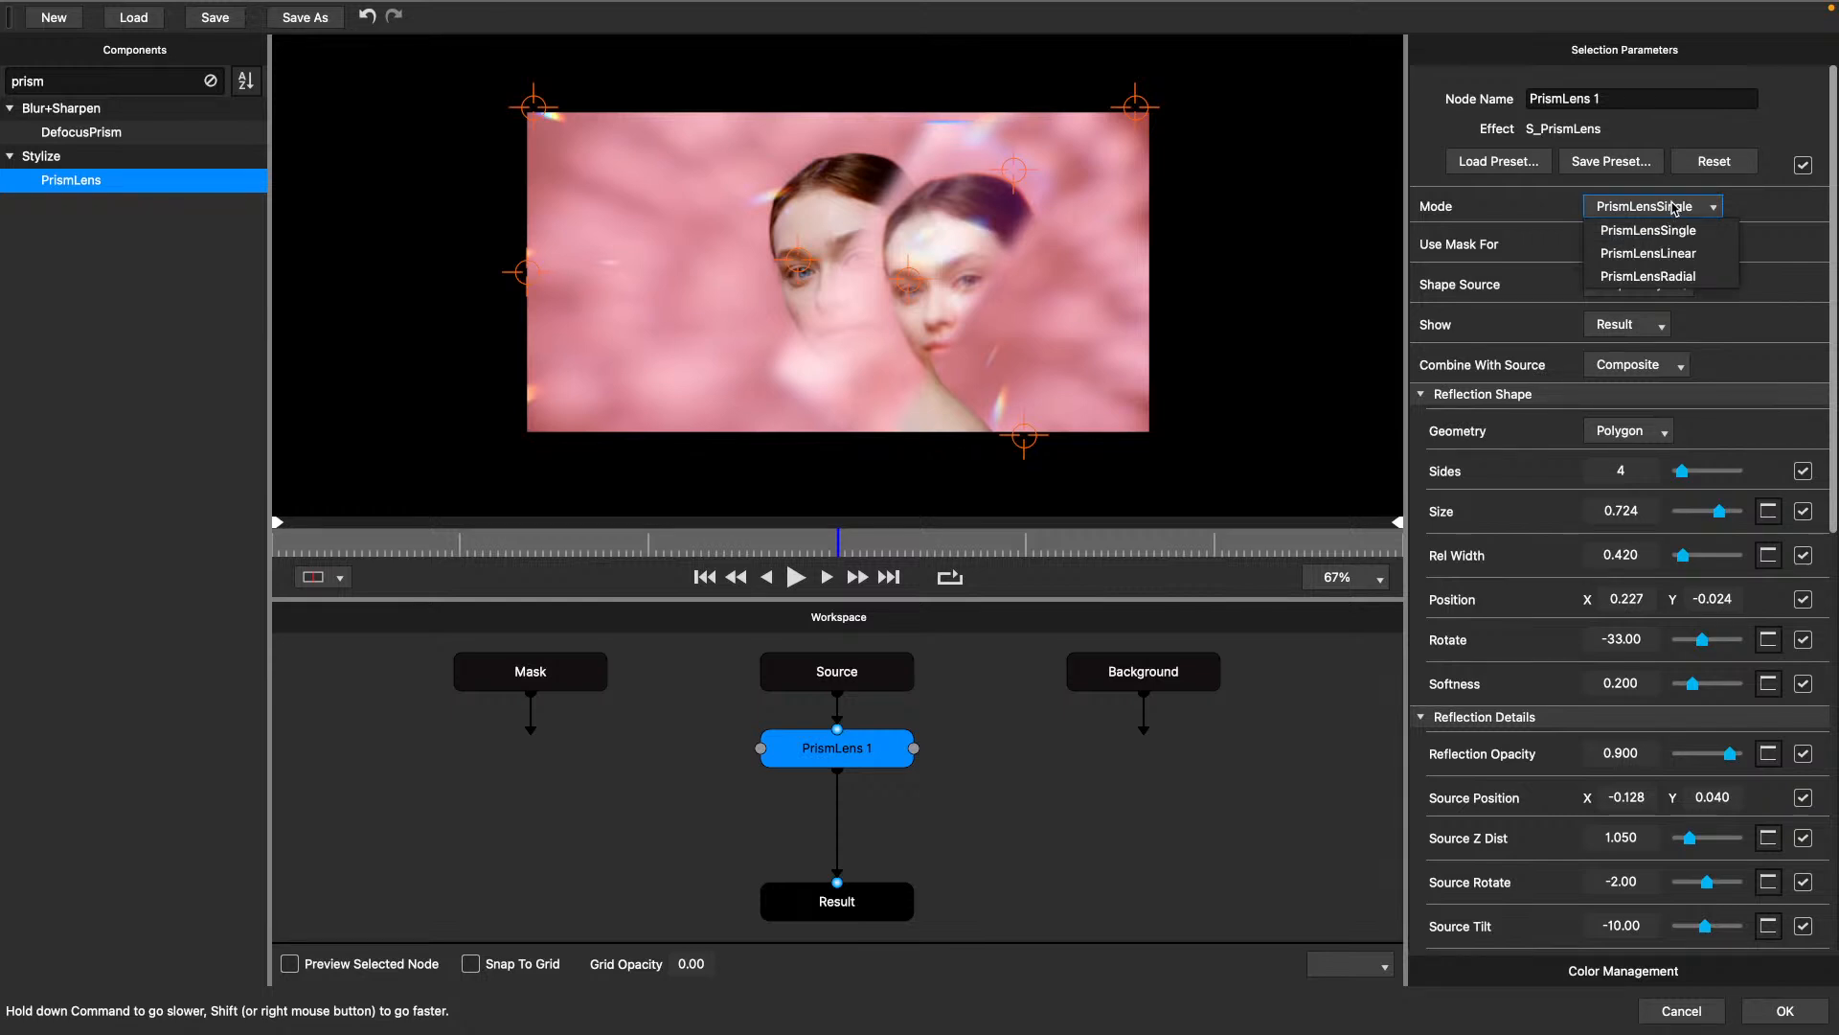
pyautogui.click(1673, 278)
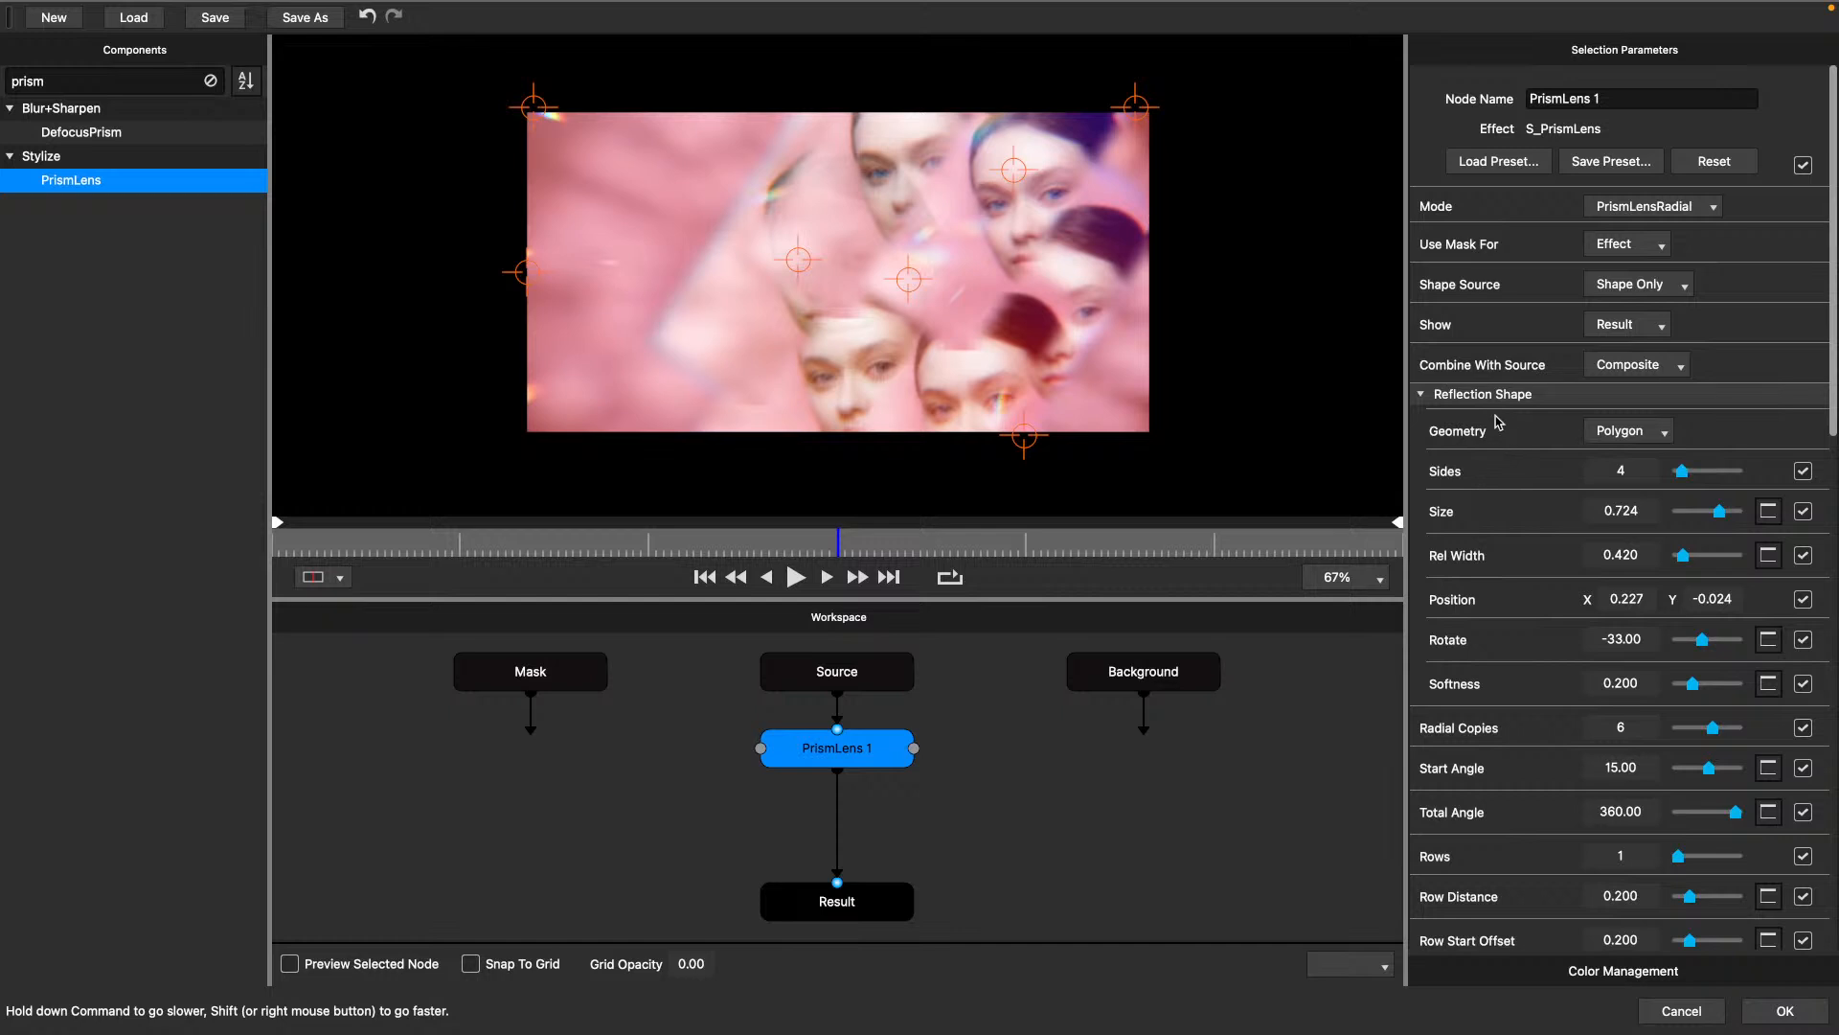
pyautogui.click(1623, 433)
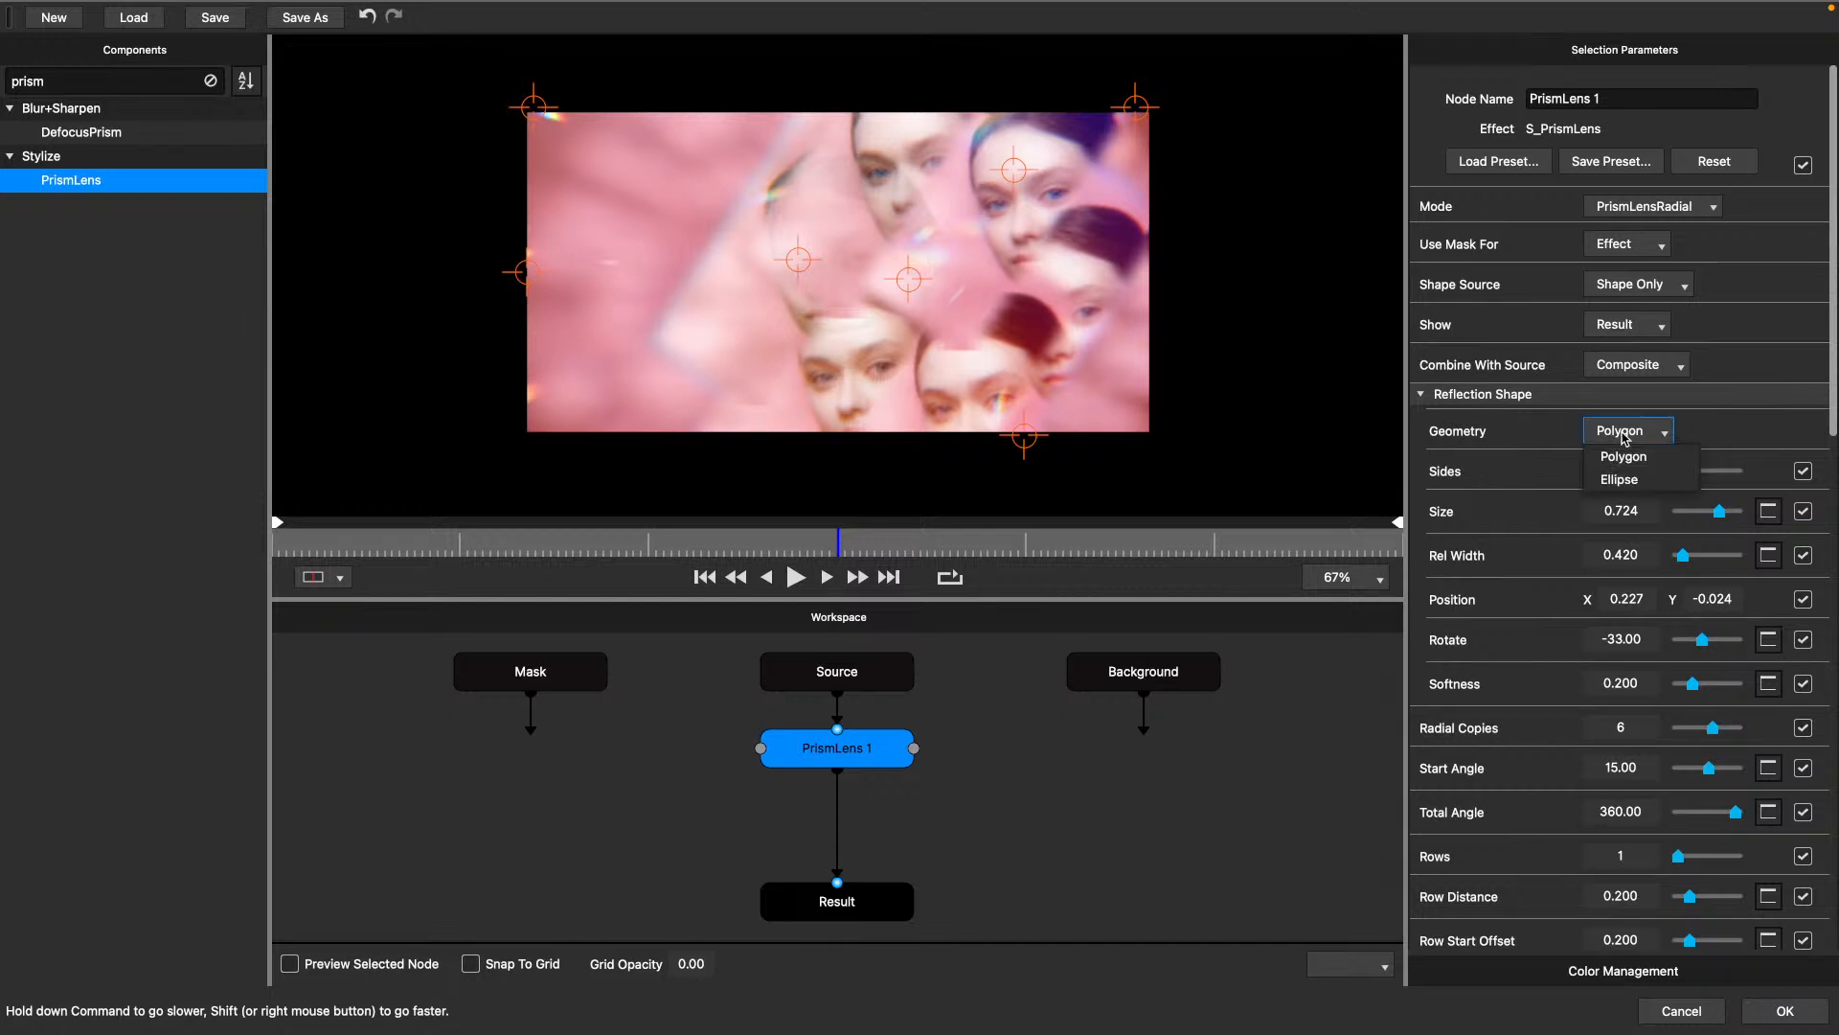
pyautogui.click(1624, 481)
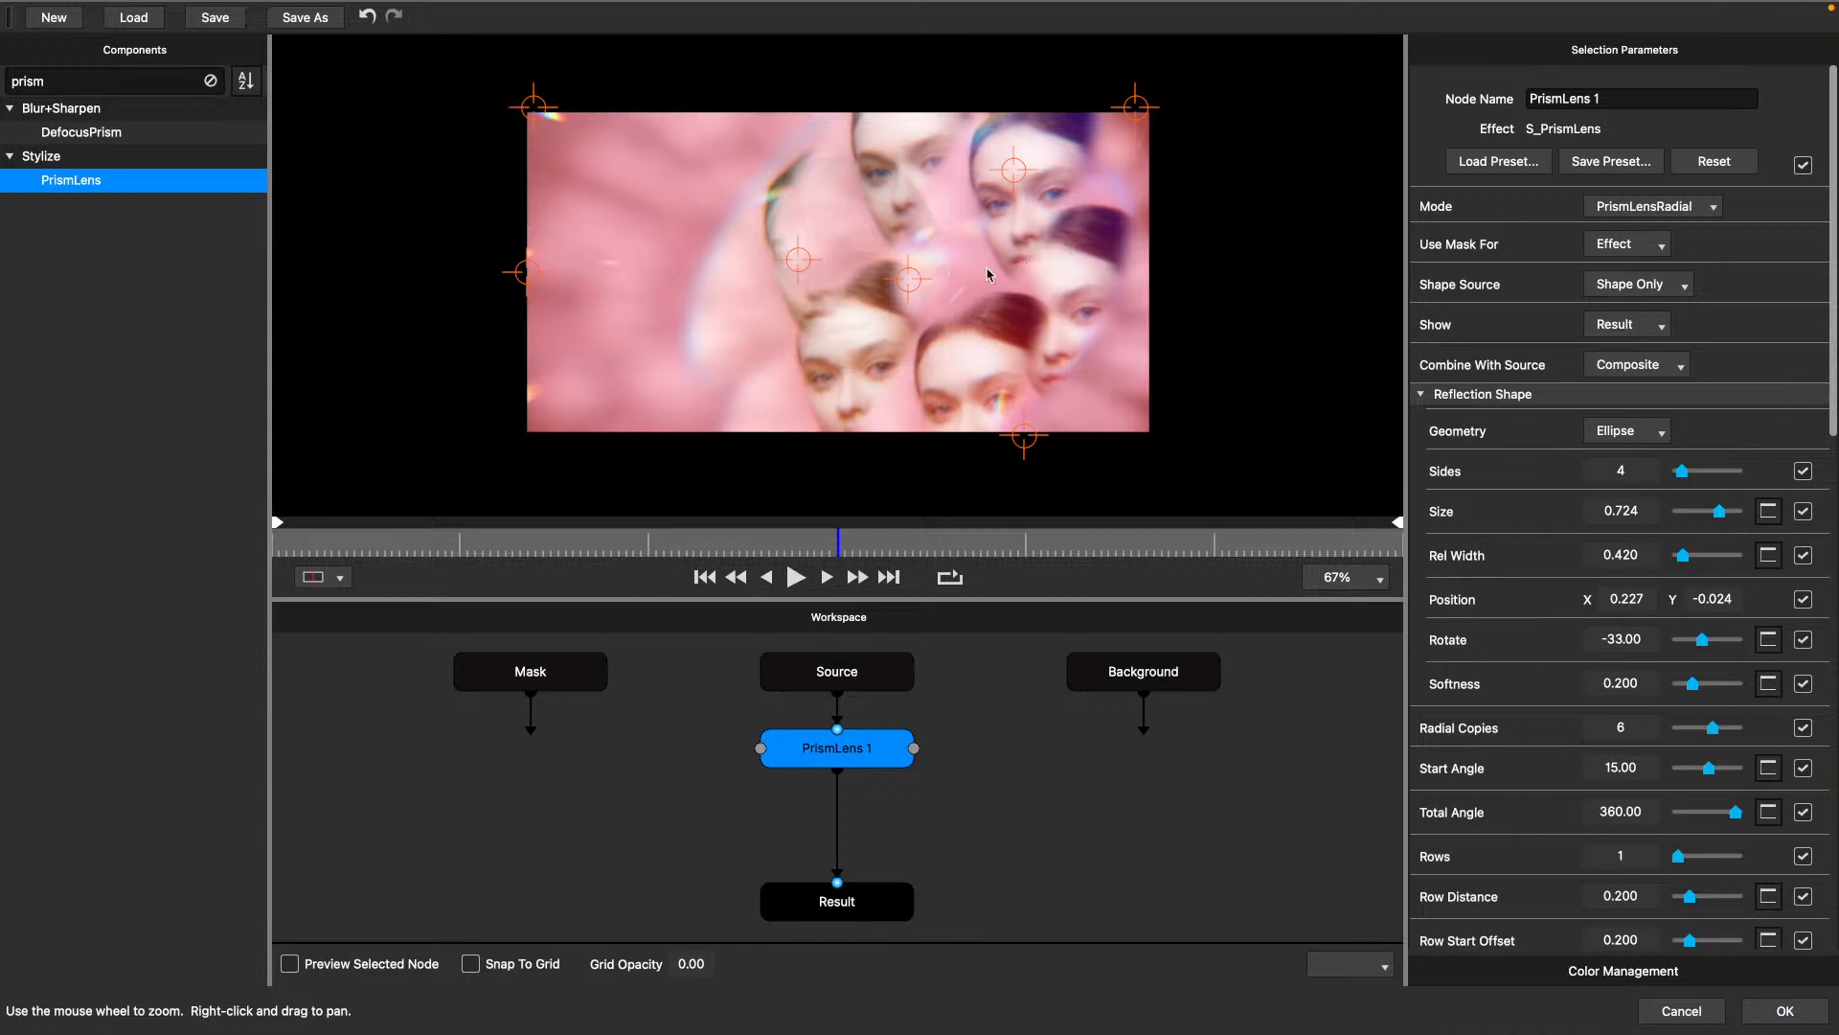
# Set Size to 0.484, Radial Copies to 8, Start Angle to -34.80, Row Distance to 0.355 and Row Start Offset to 0.306.
pyautogui.moveTo(1683, 475); pyautogui.dragTo(1712, 511)
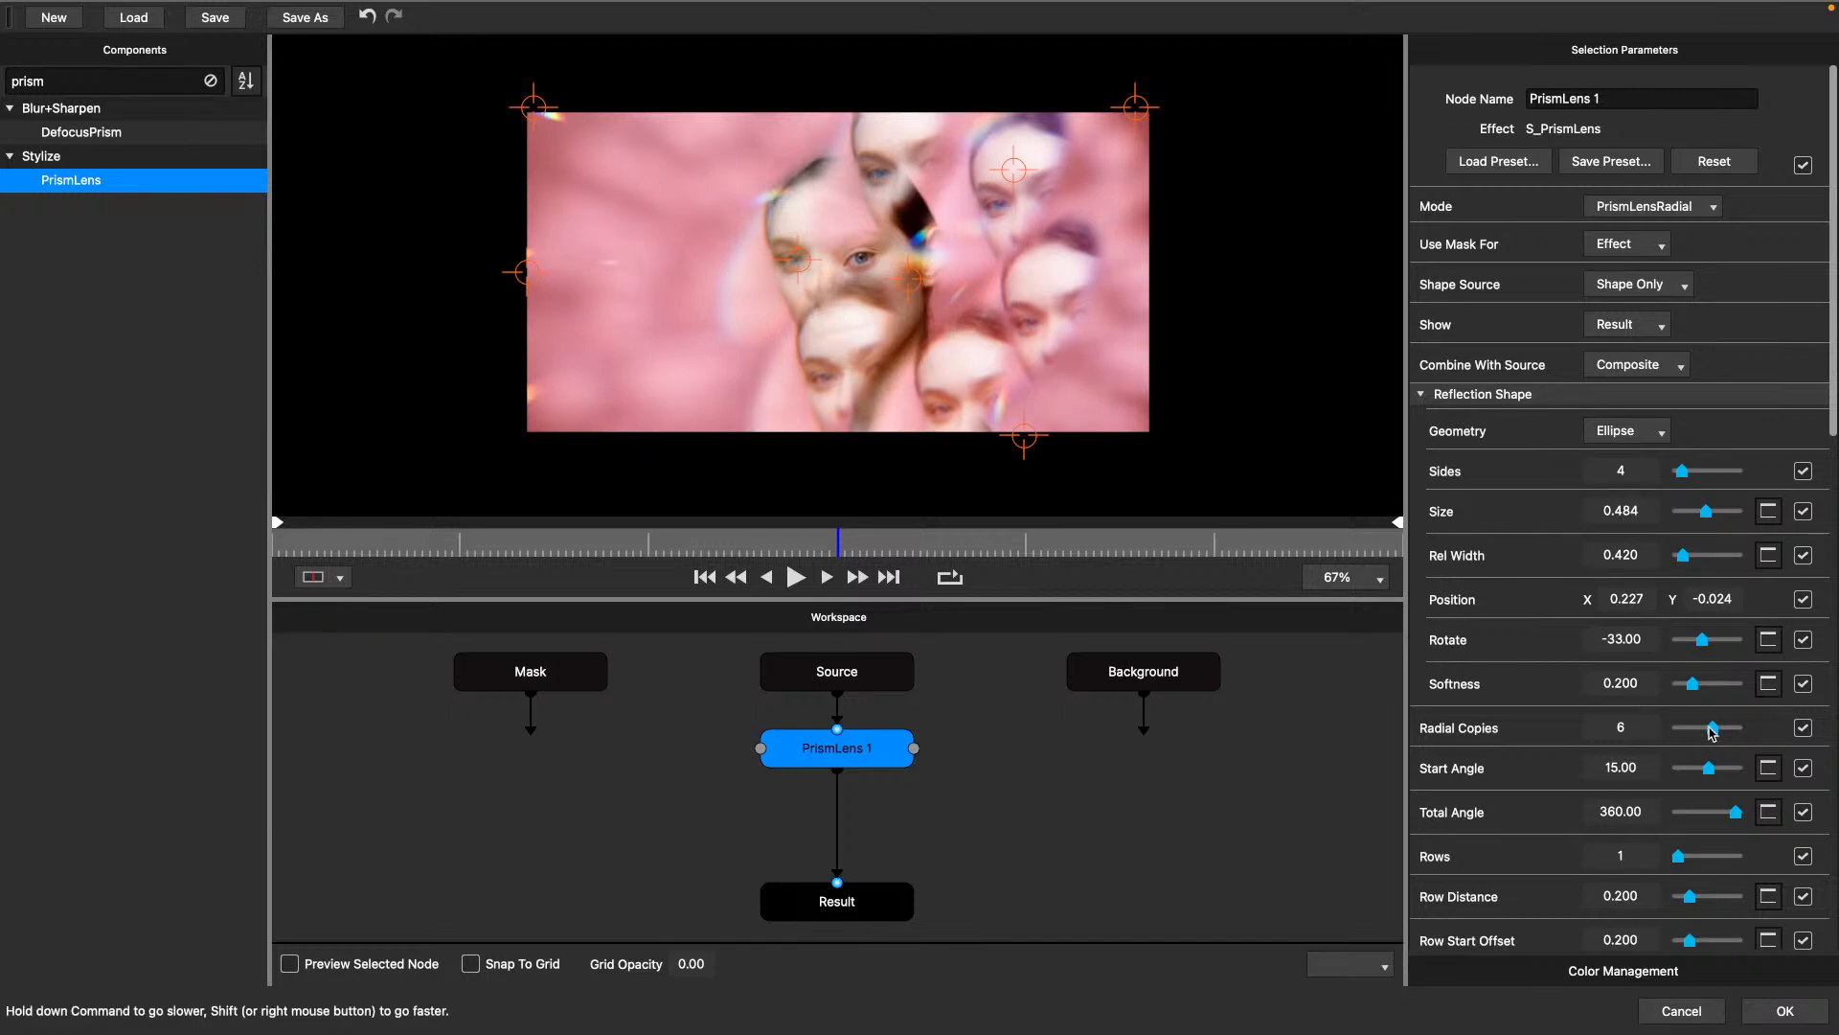
pyautogui.moveTo(1714, 731); pyautogui.dragTo(1725, 734)
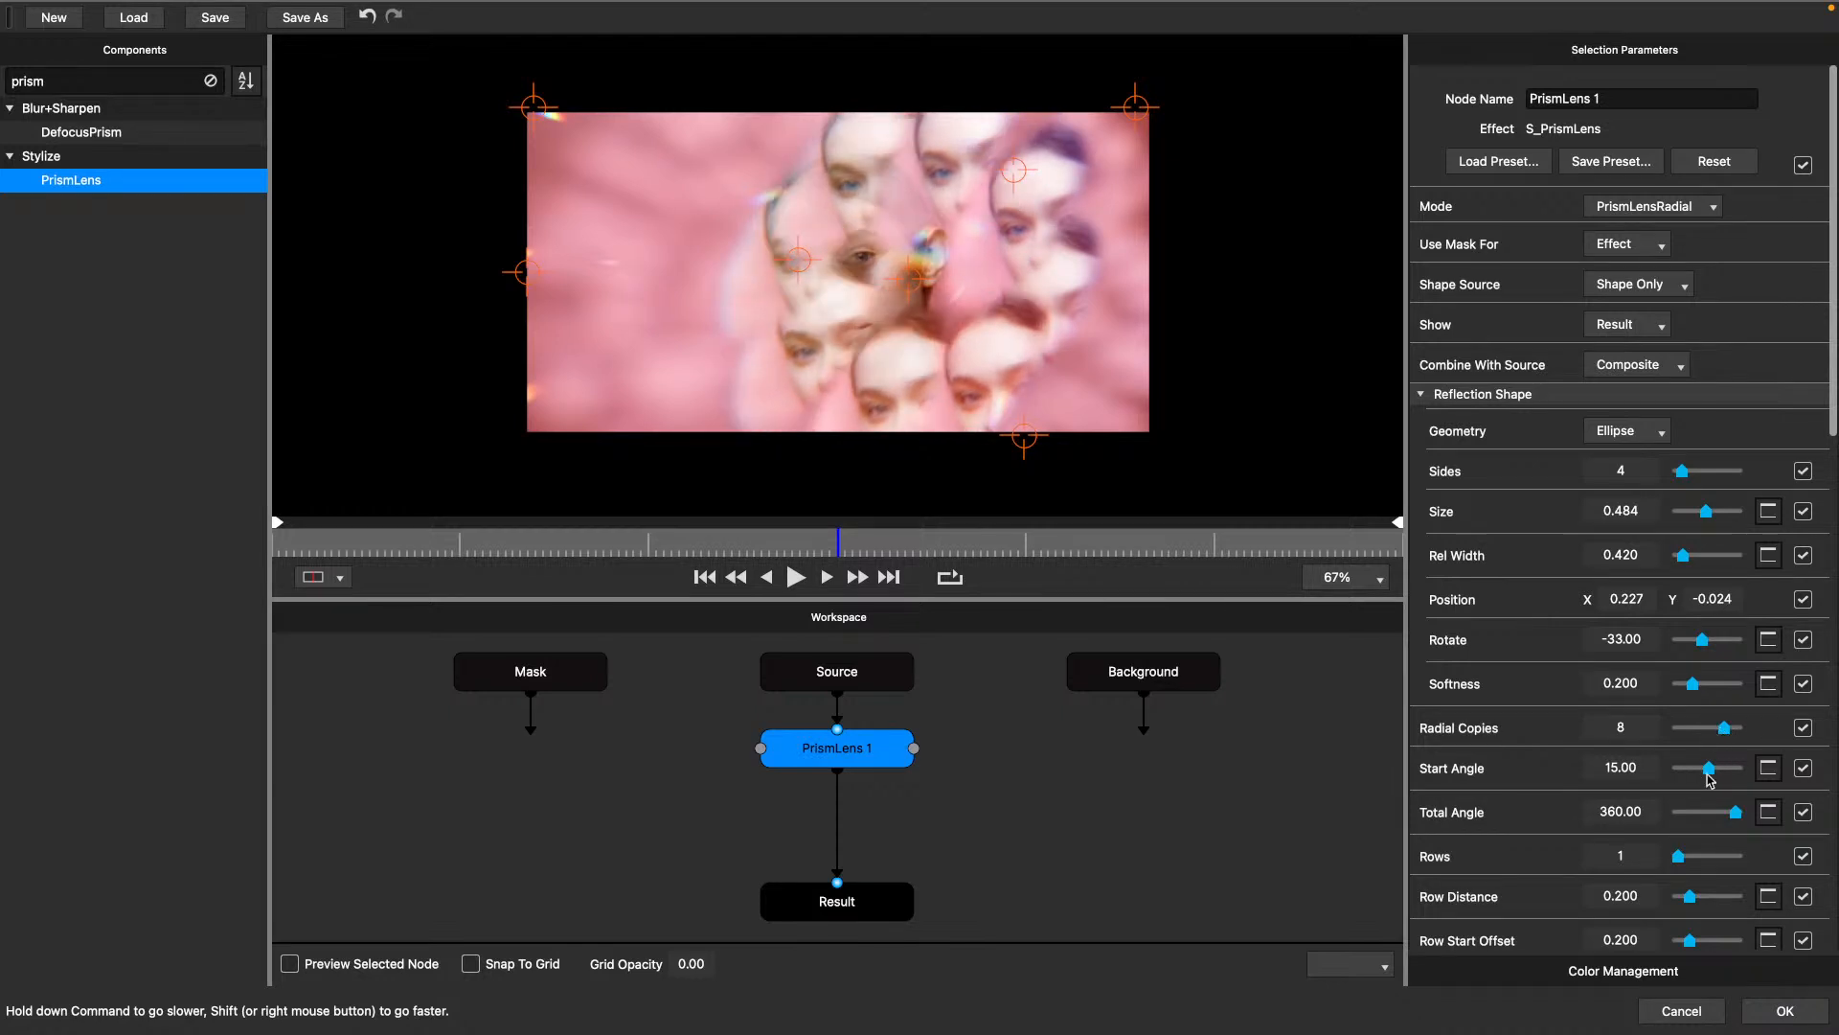
pyautogui.moveTo(1736, 813); pyautogui.dragTo(1703, 779)
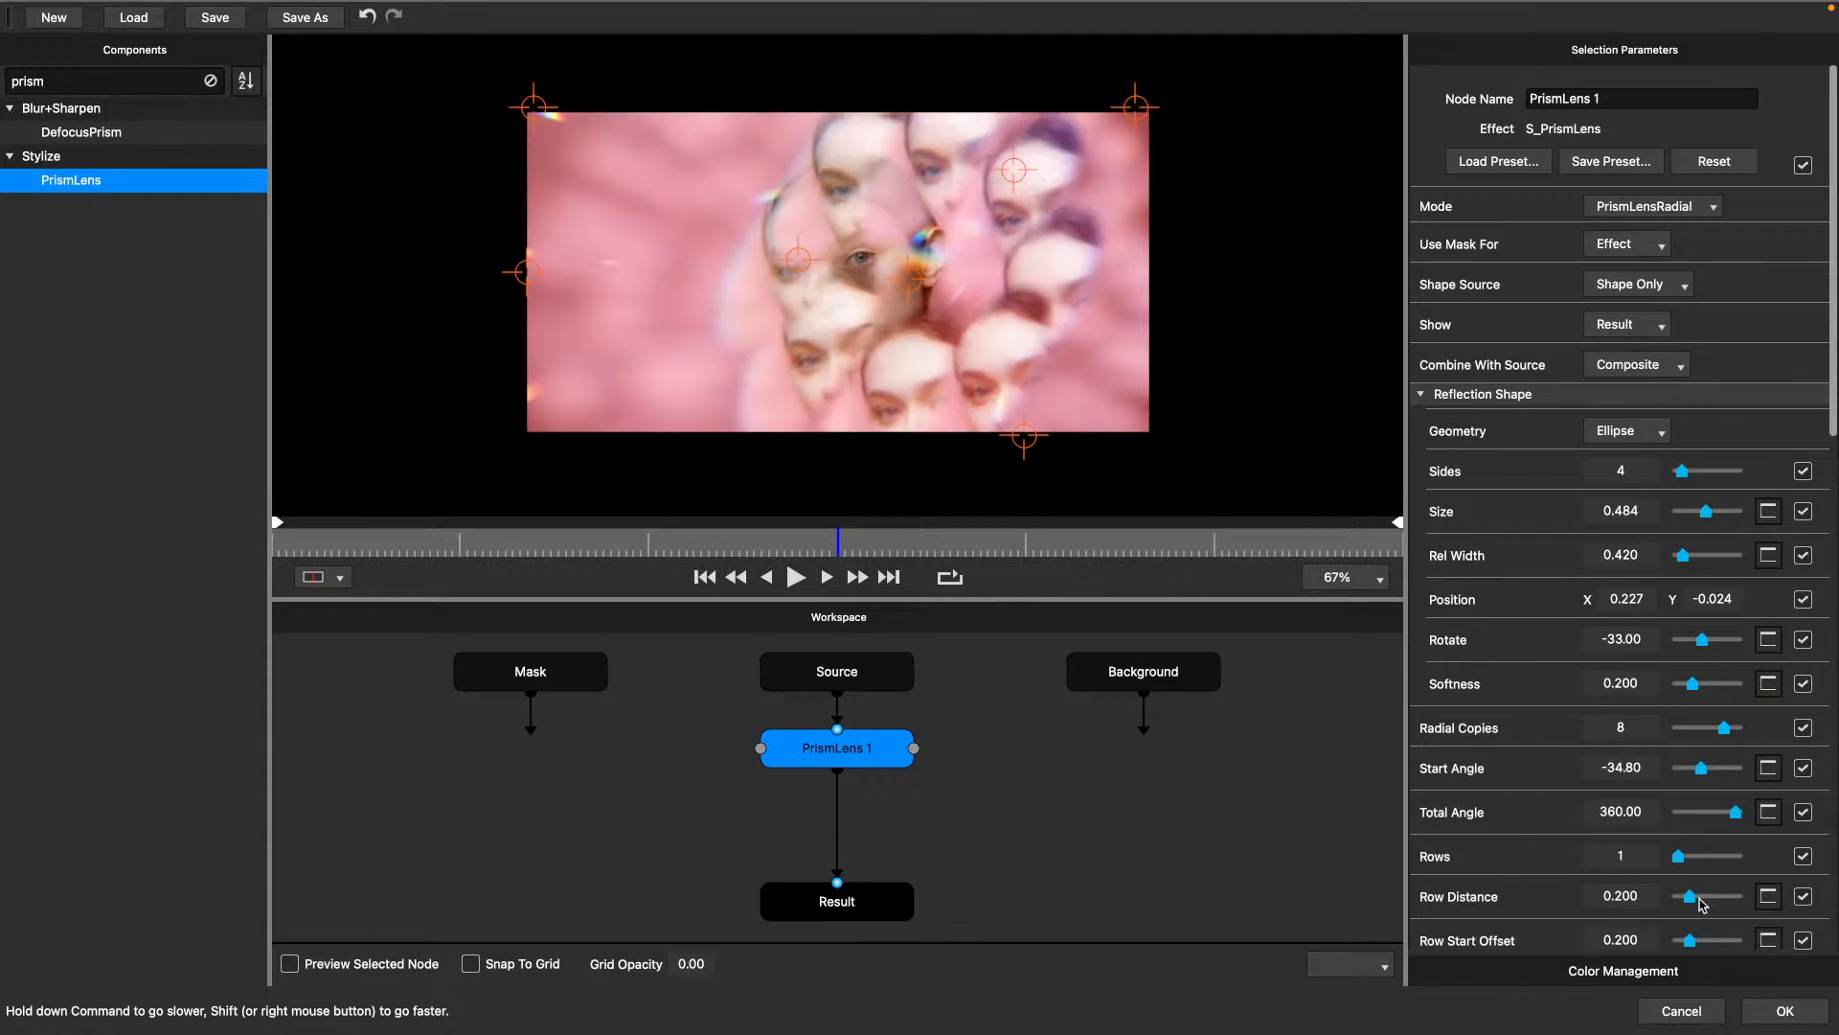
pyautogui.moveTo(1690, 899); pyautogui.dragTo(1697, 949)
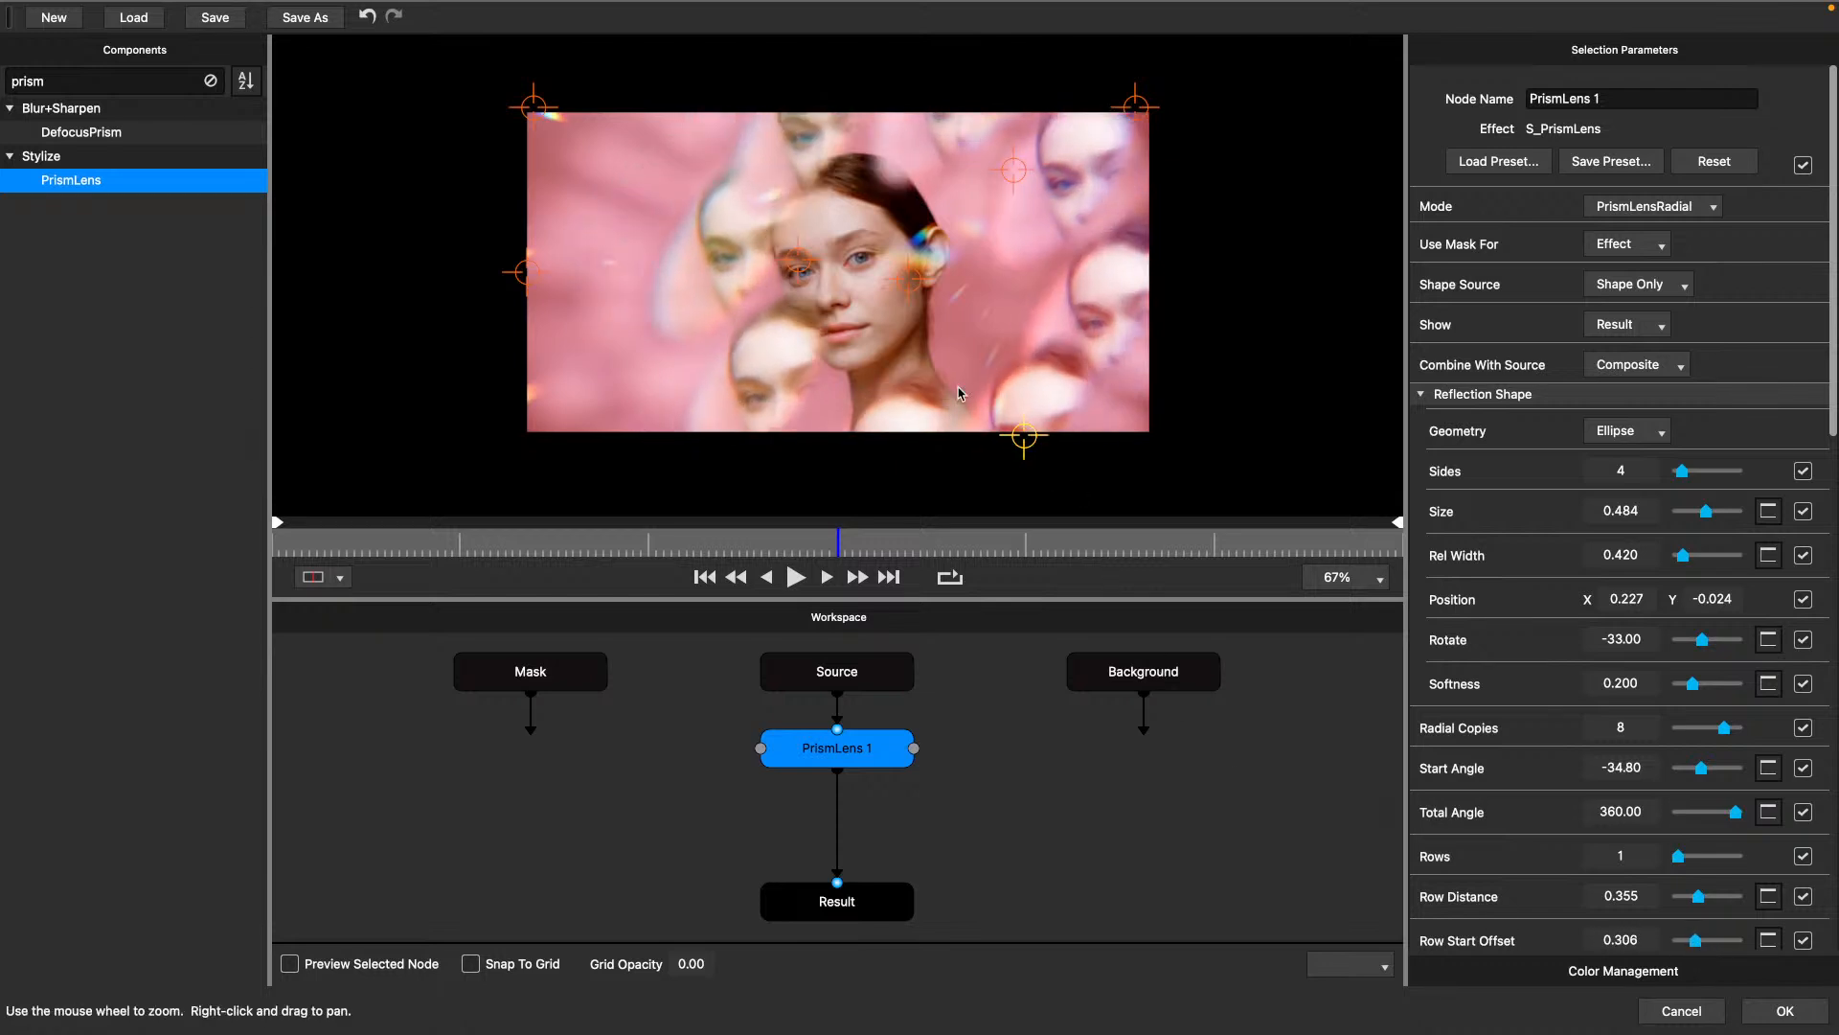
# Shift Source Position to X -0.227, Y 0.015, and set Position X to 0.067, Size to 0.645 and Sides to 8.
pyautogui.moveTo(797, 262); pyautogui.dragTo(756, 270)
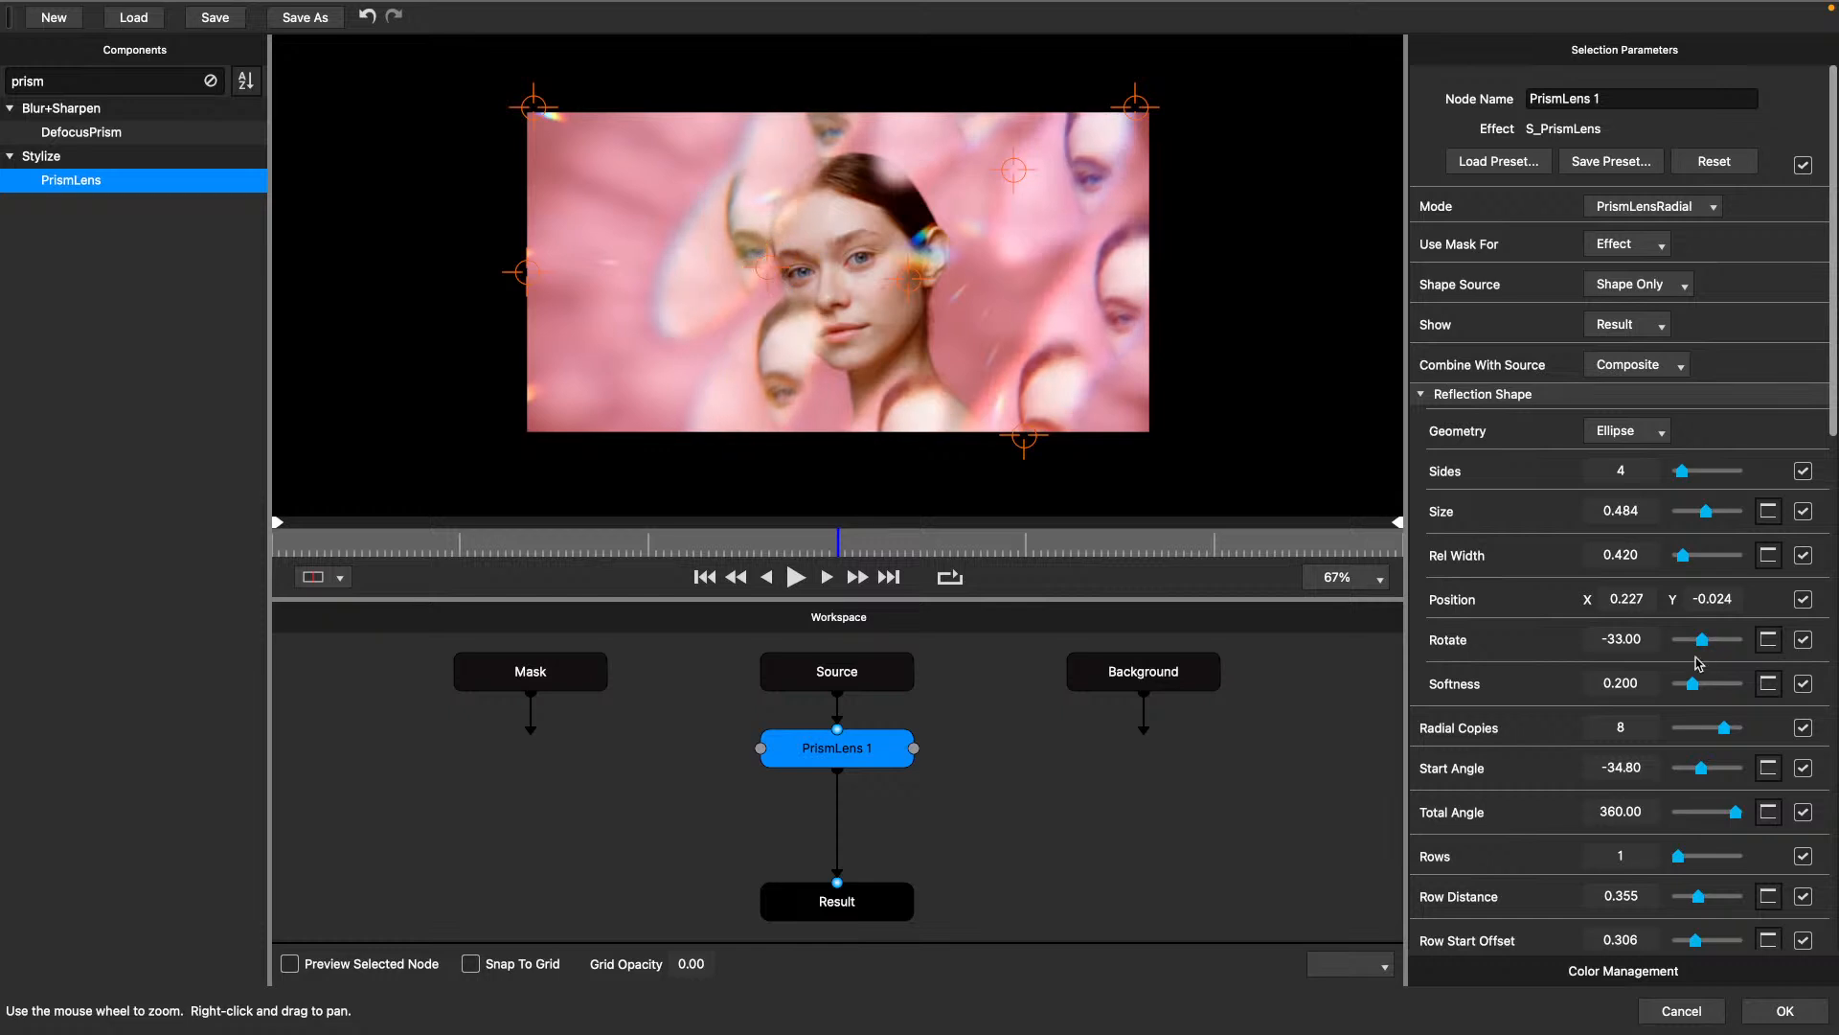
pyautogui.moveTo(1594, 600); pyautogui.dragTo(1619, 599)
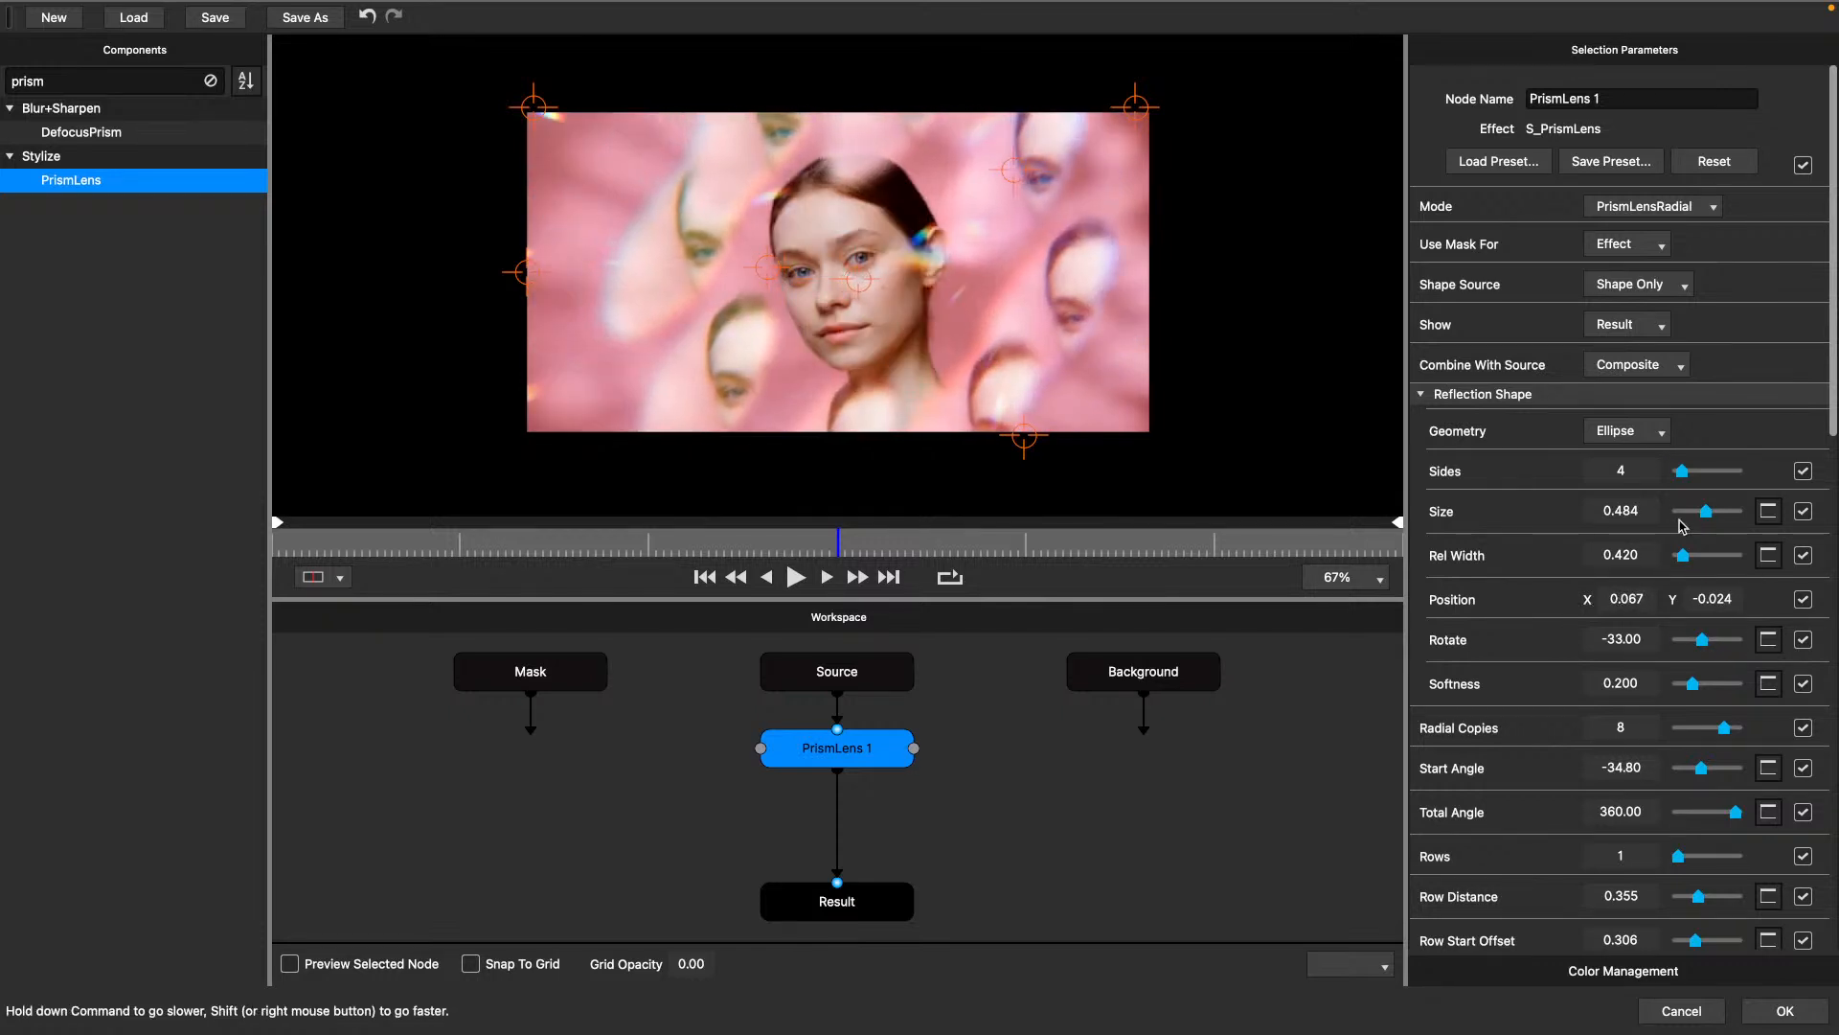
pyautogui.moveTo(1707, 512); pyautogui.dragTo(1716, 518)
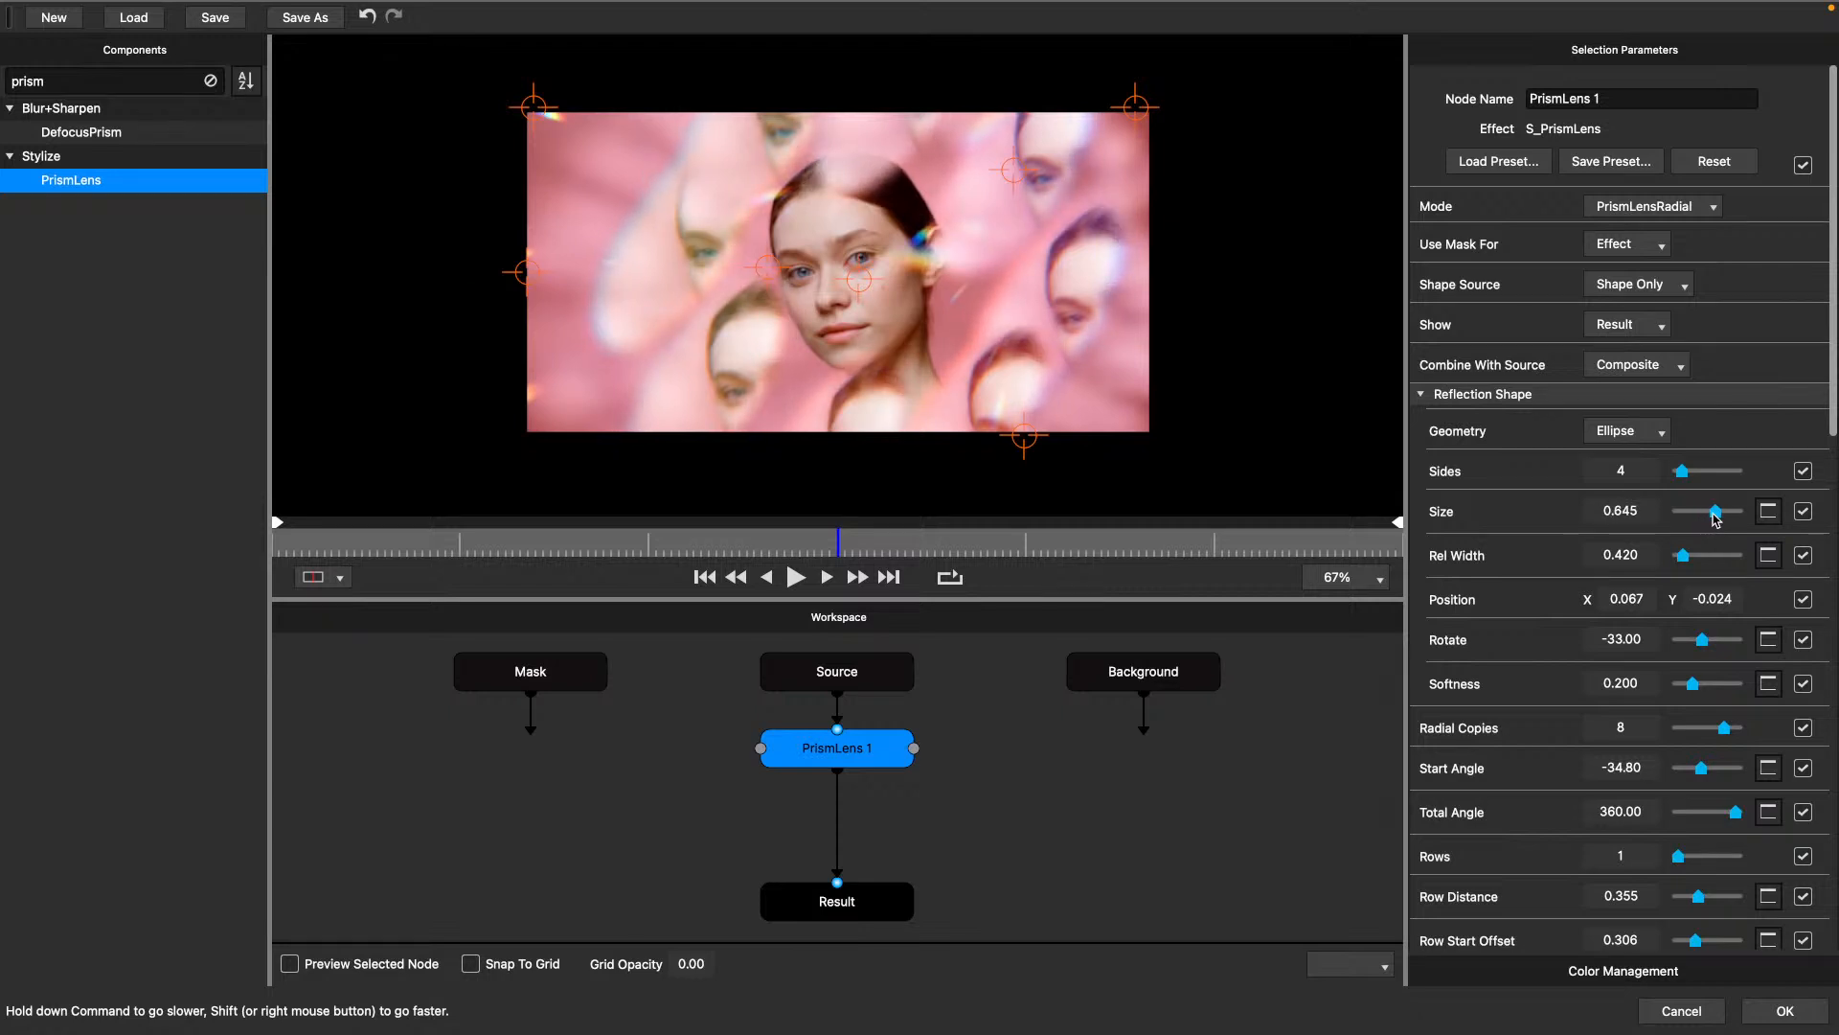
pyautogui.rightClick(1688, 472)
pyautogui.click(1669, 471)
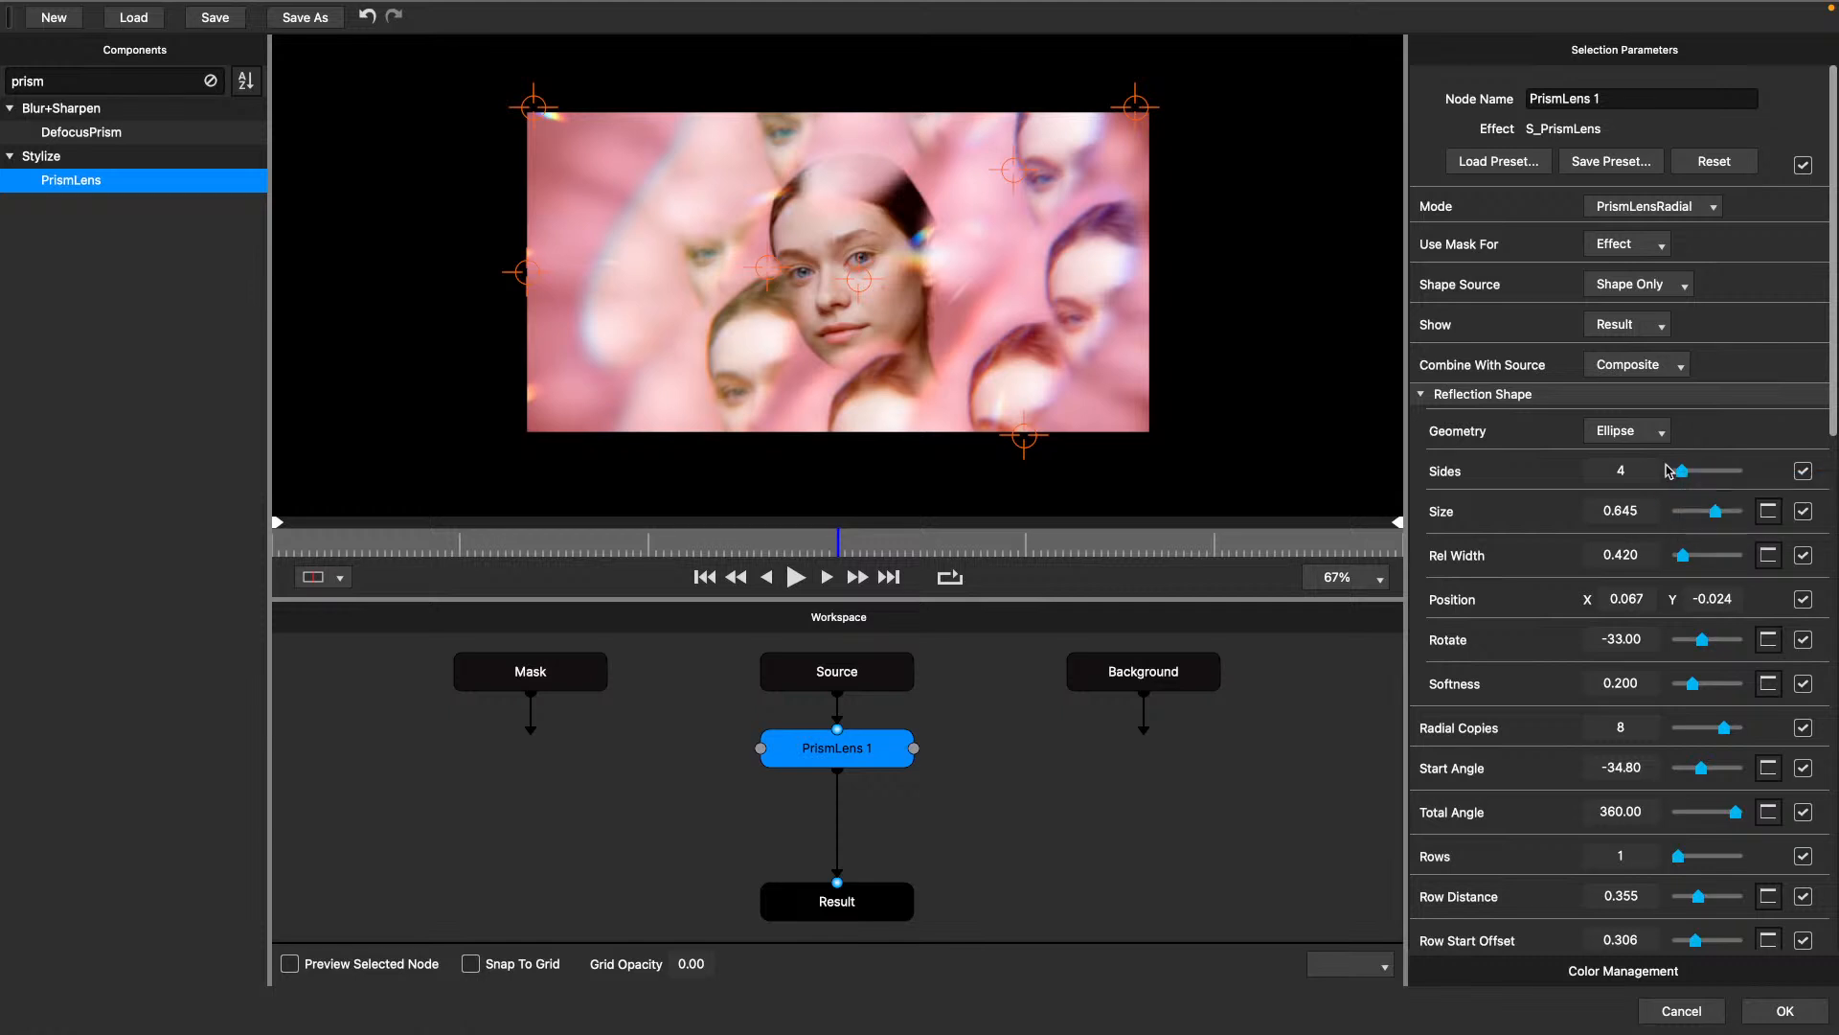
pyautogui.moveTo(1683, 472); pyautogui.dragTo(1700, 472)
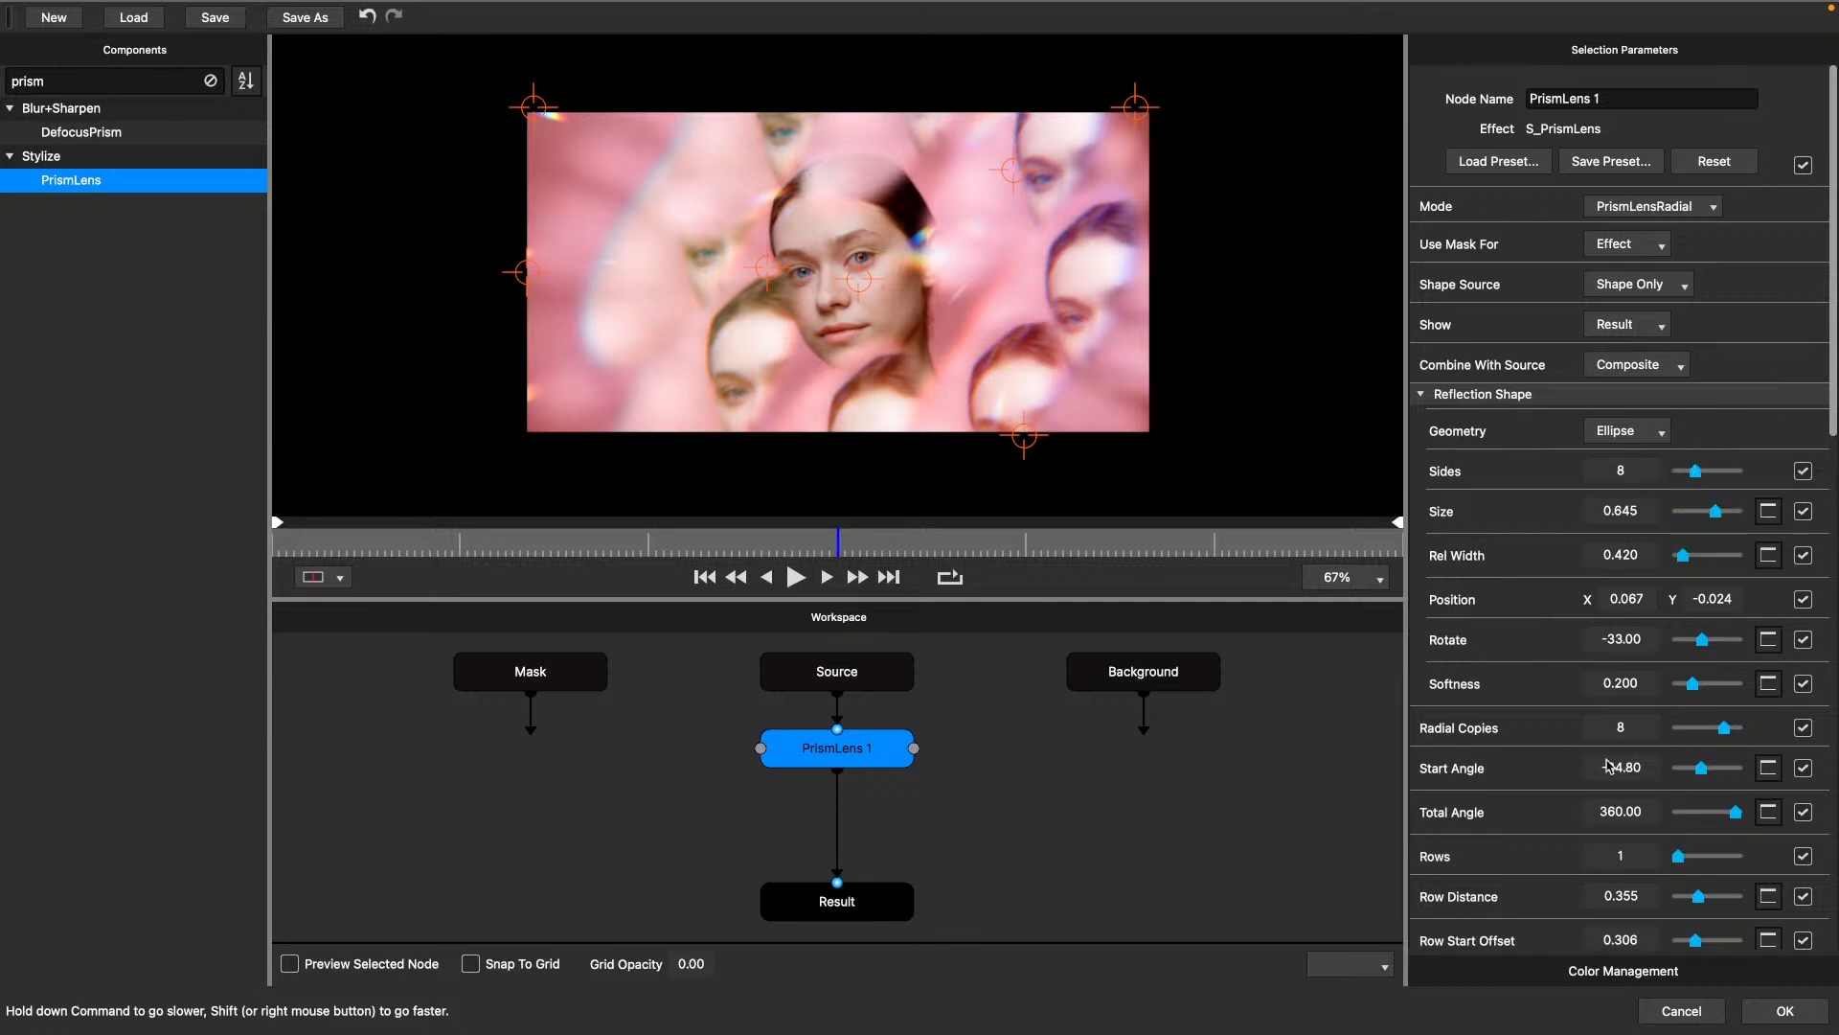
# Turn off the exposed-parameter checkboxes for all PrismLens parameters at once and check the full parameter list.
pyautogui.scroll(-8, 1600, 766)
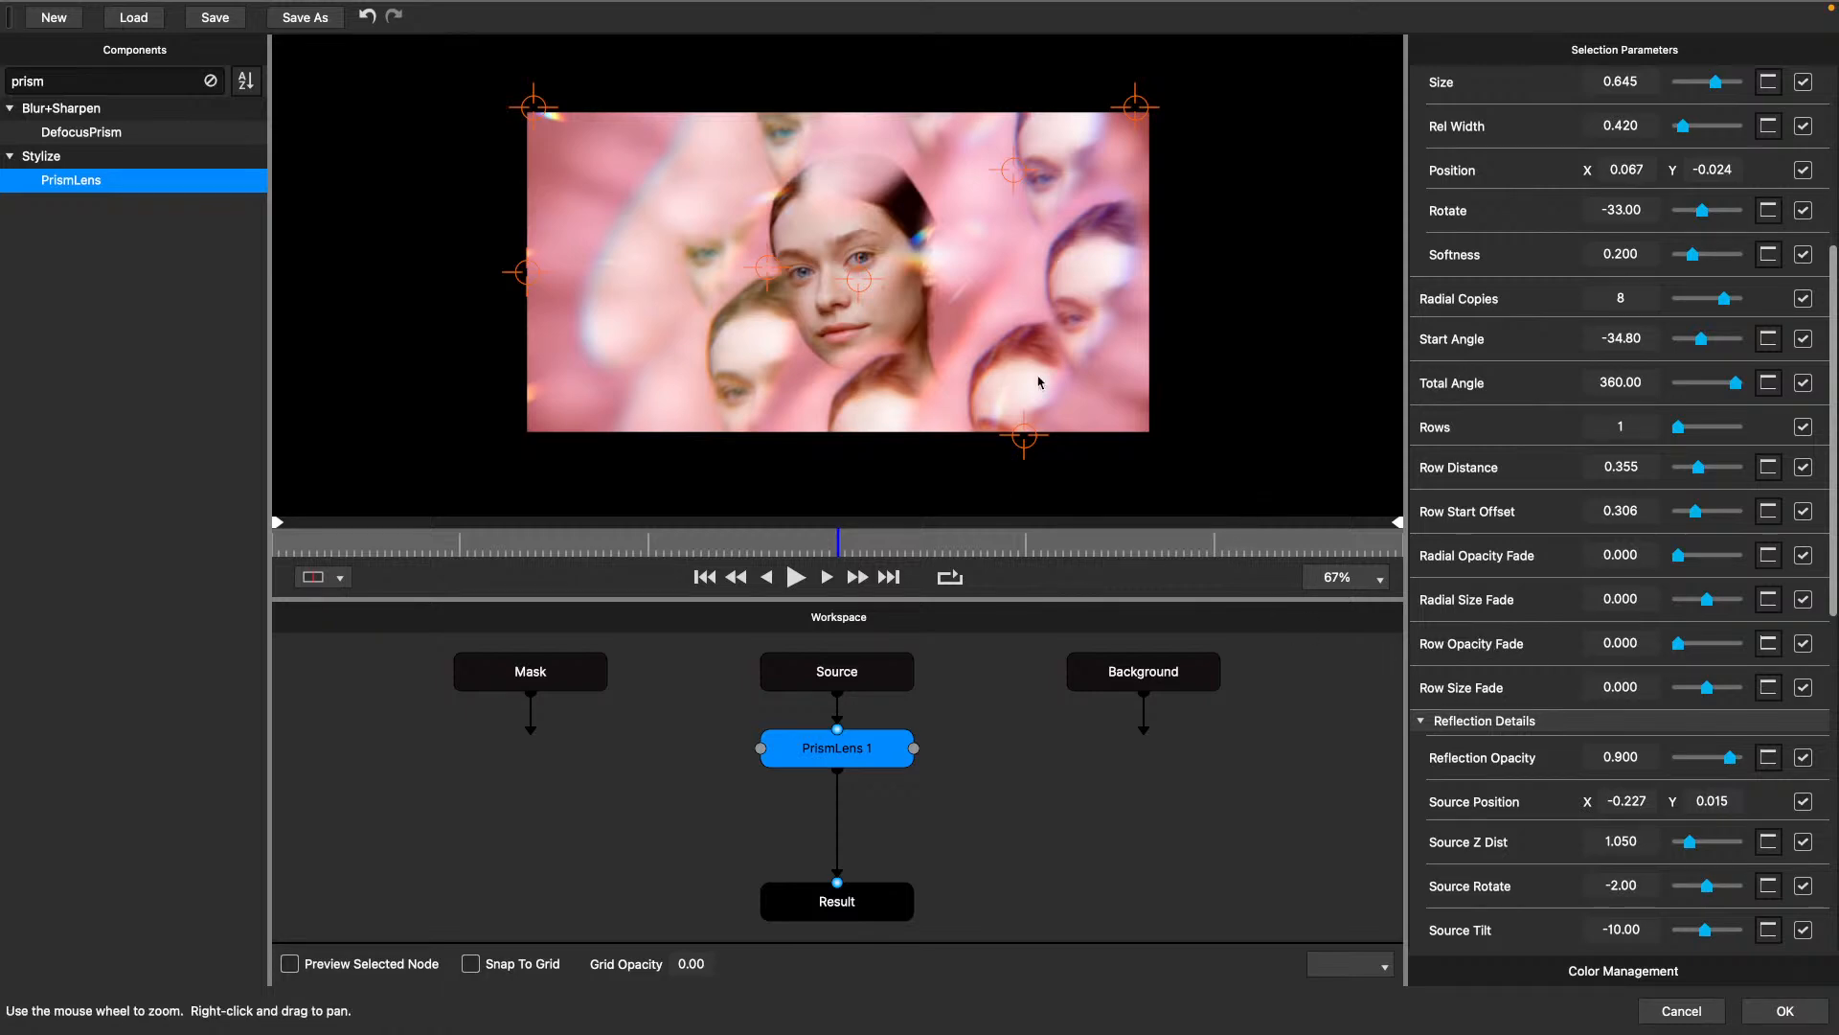
pyautogui.scroll(8, 1644, 450)
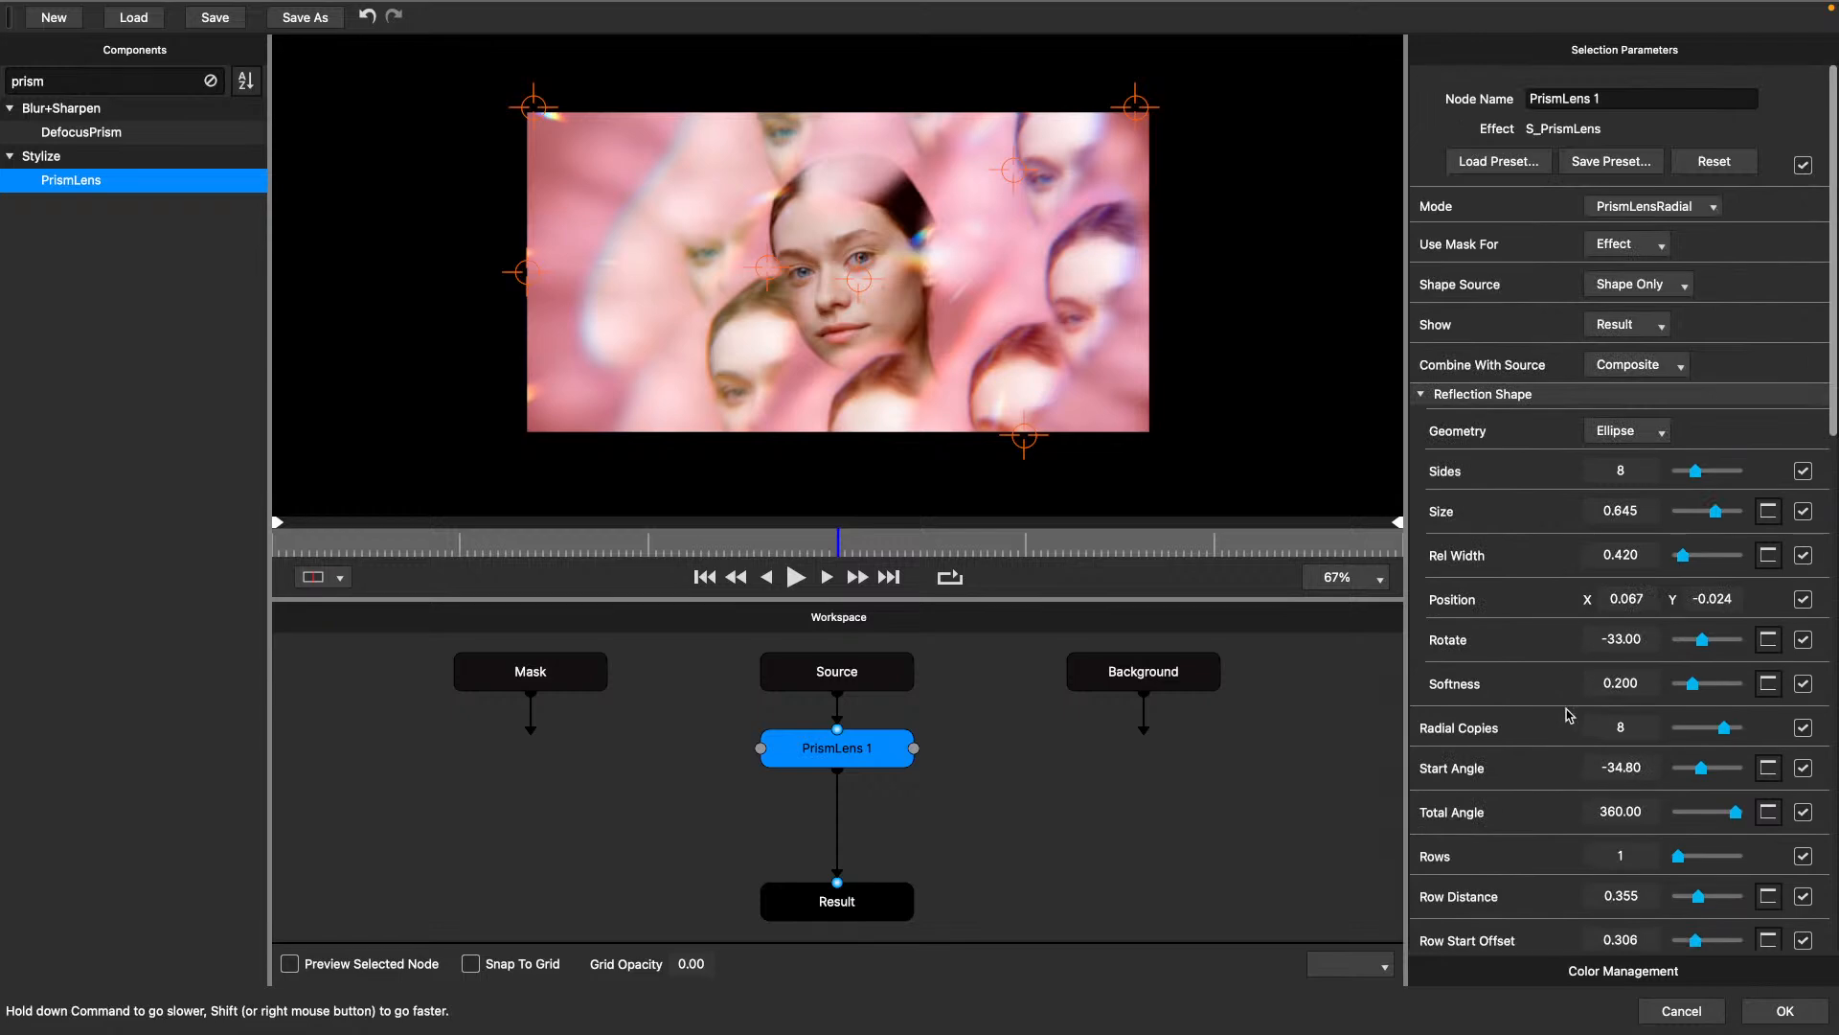
pyautogui.scroll(-10, 1559, 724)
pyautogui.scroll(-5, 1556, 723)
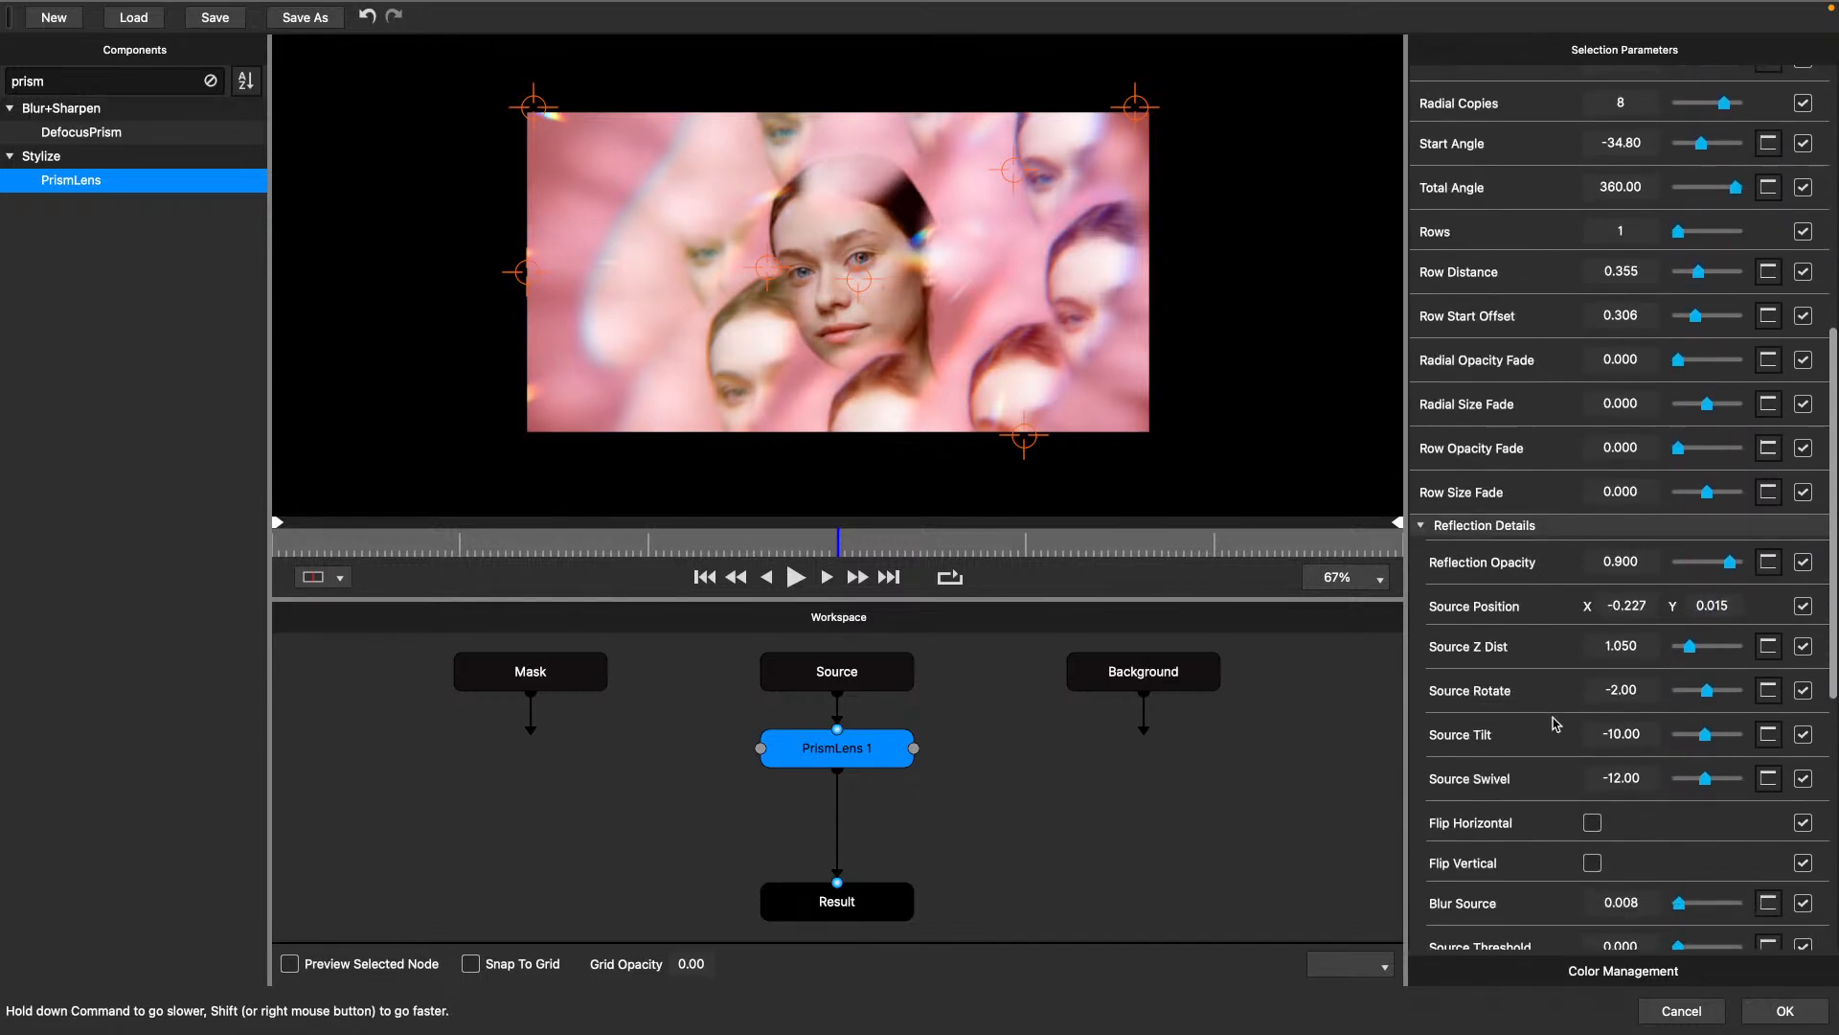
pyautogui.scroll(15, 1555, 723)
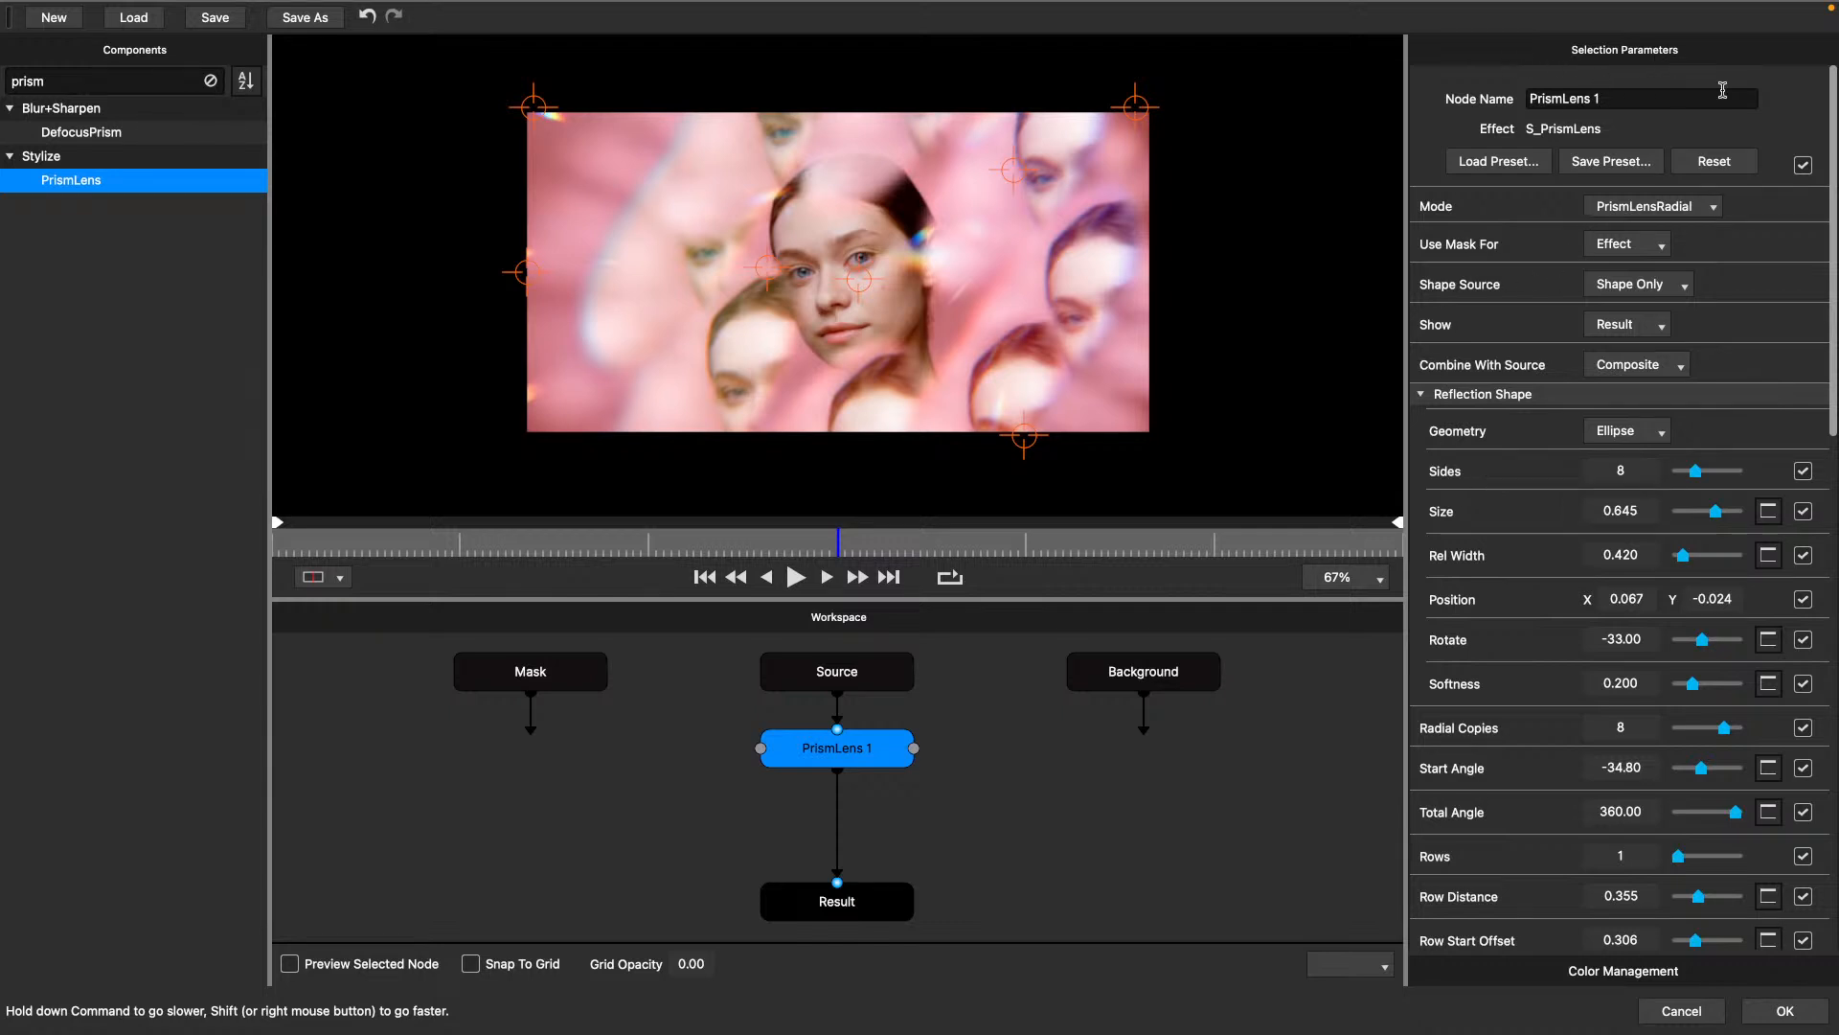
pyautogui.click(1803, 166)
pyautogui.scroll(-3, 1523, 862)
pyautogui.scroll(-20, 1523, 862)
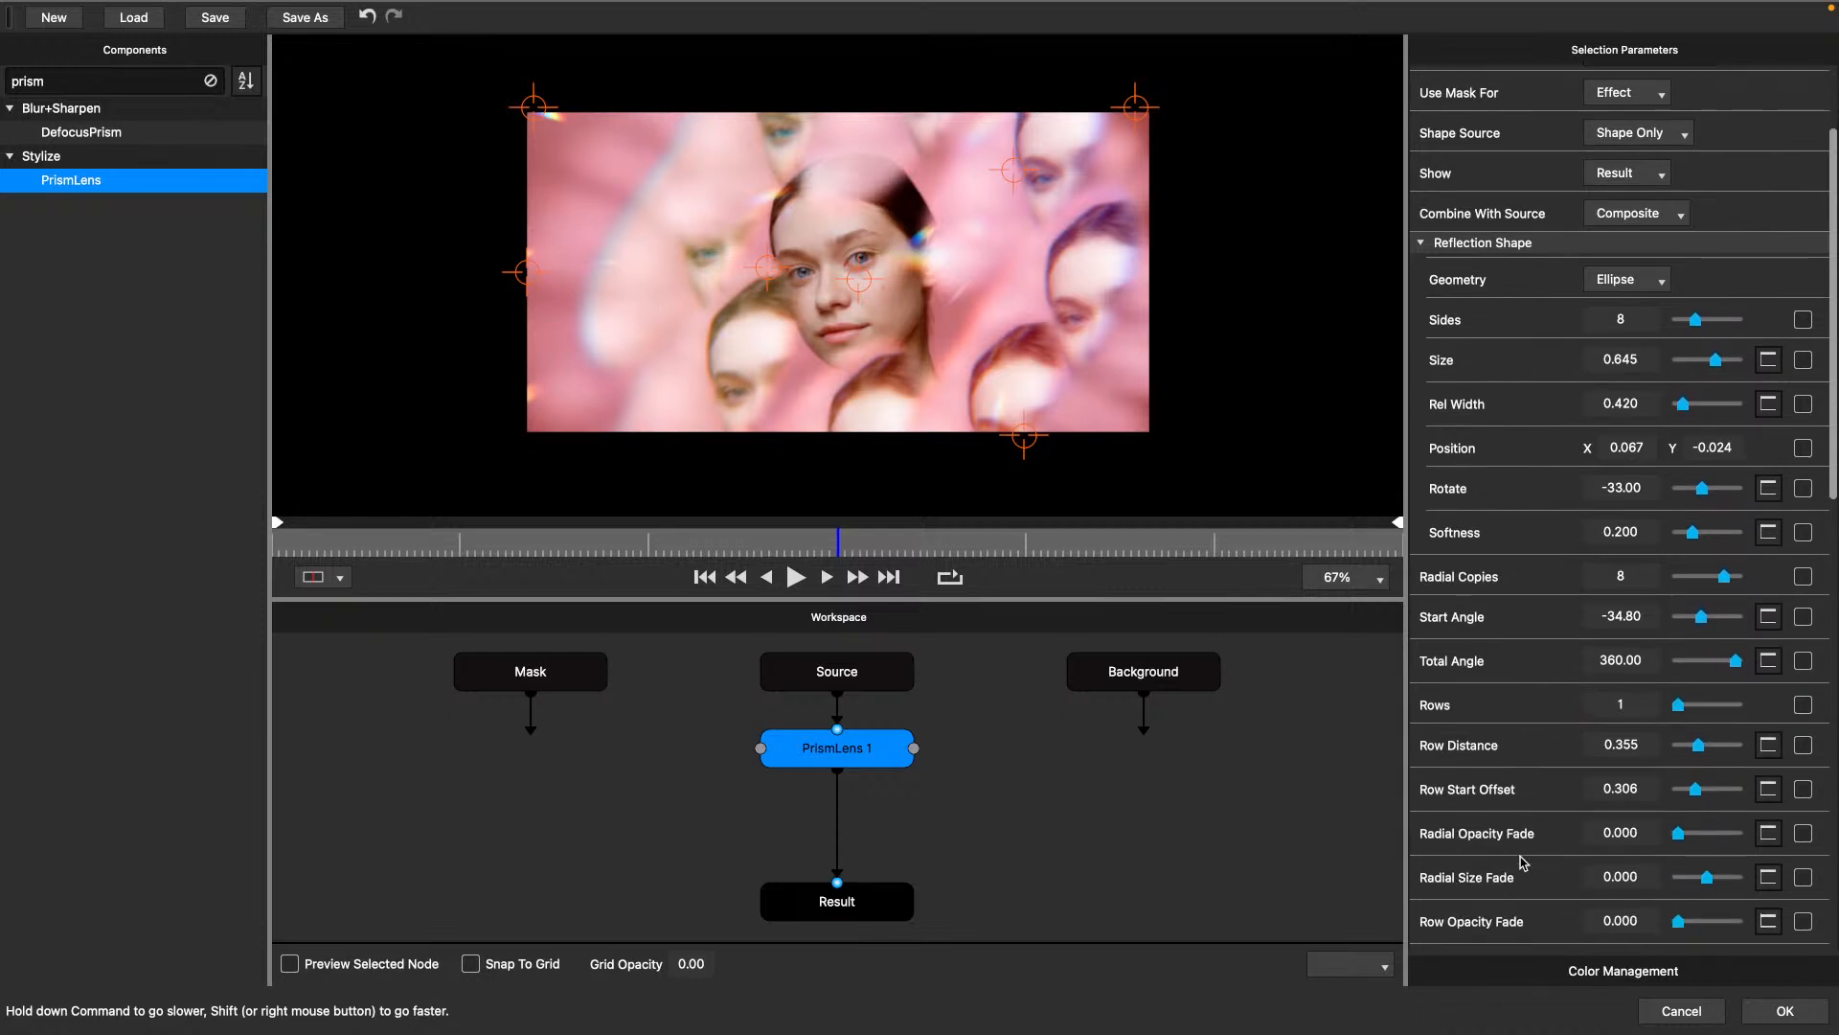
pyautogui.scroll(-8, 1524, 862)
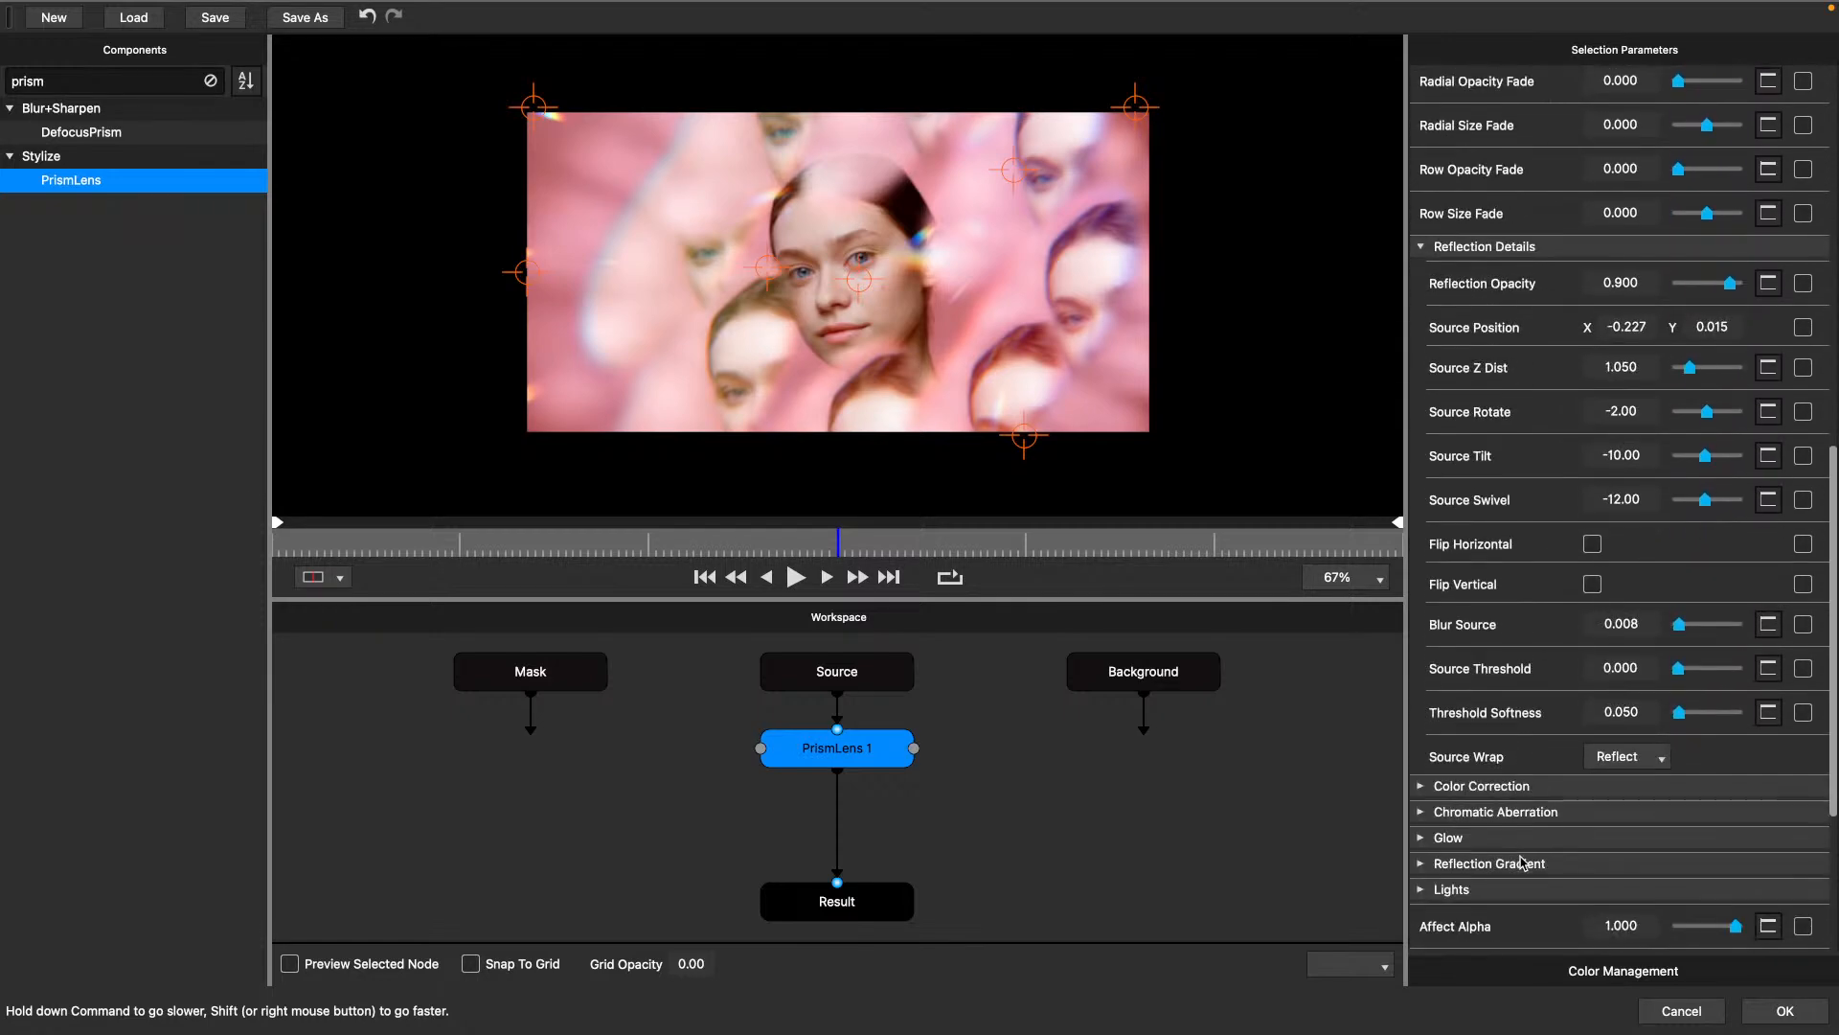
pyautogui.scroll(9, 1523, 862)
pyautogui.scroll(1, 1523, 863)
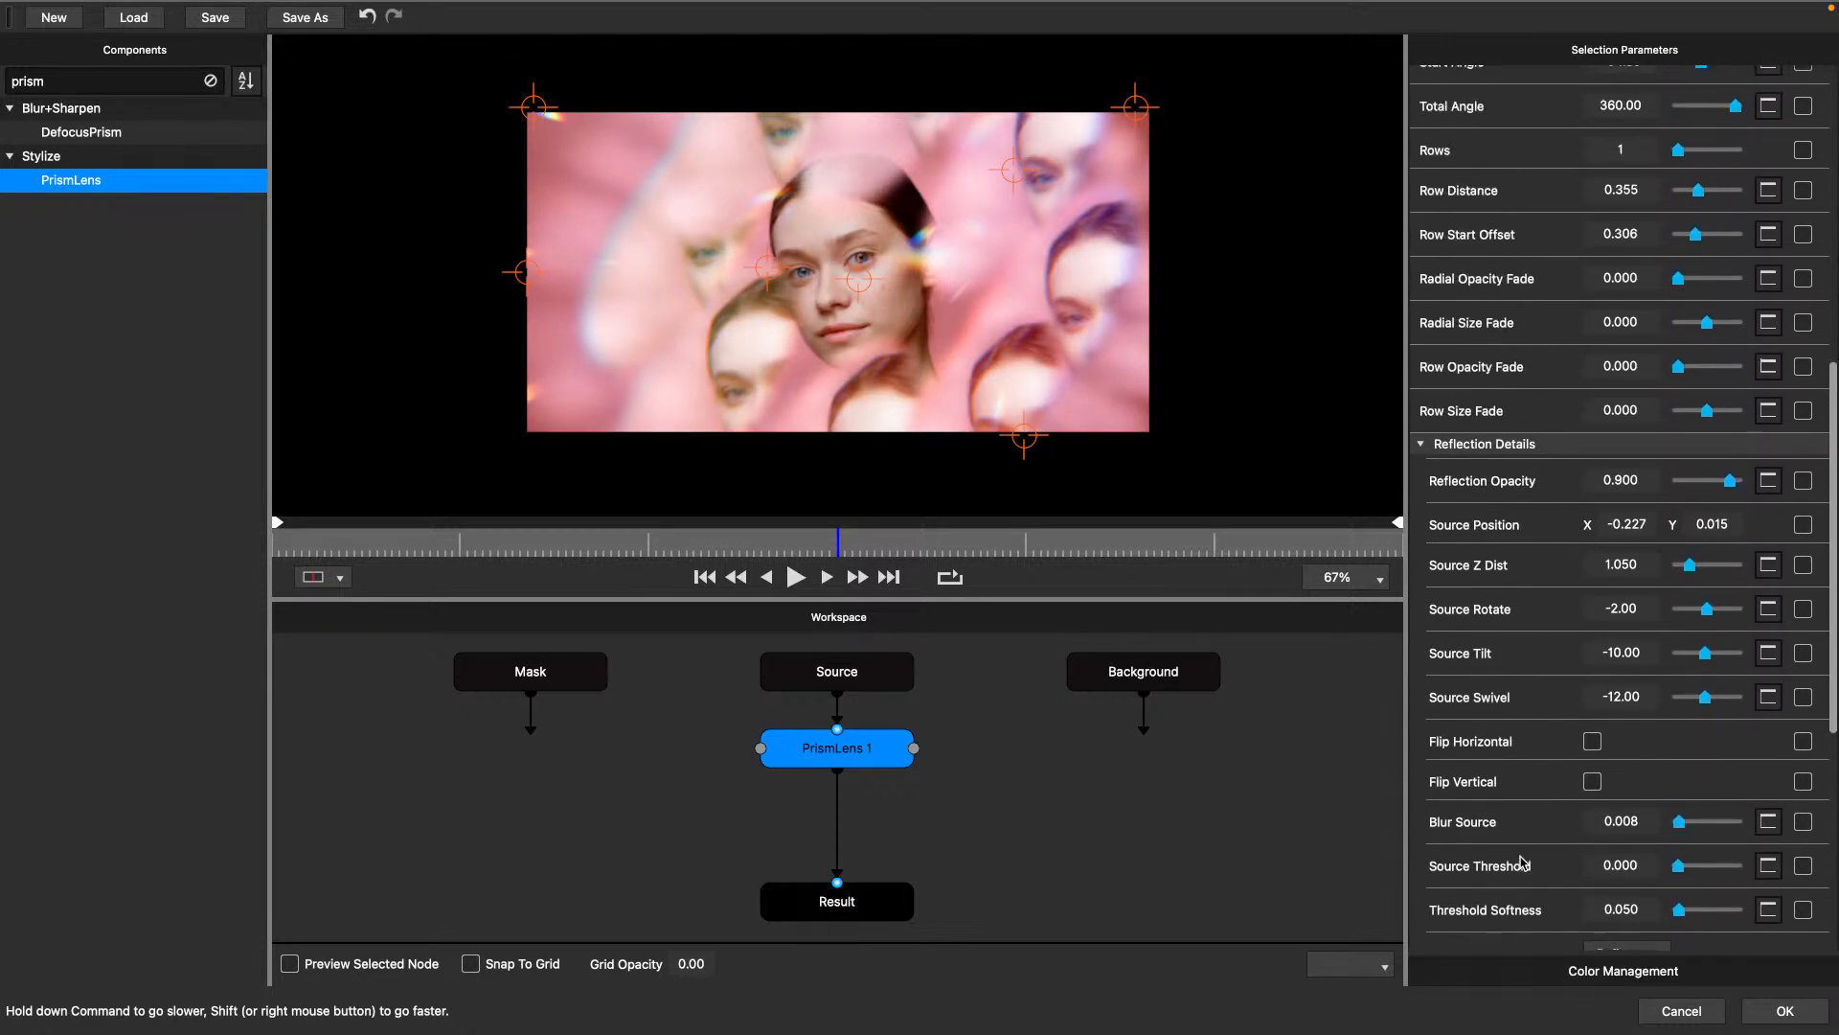
pyautogui.scroll(20, 1524, 862)
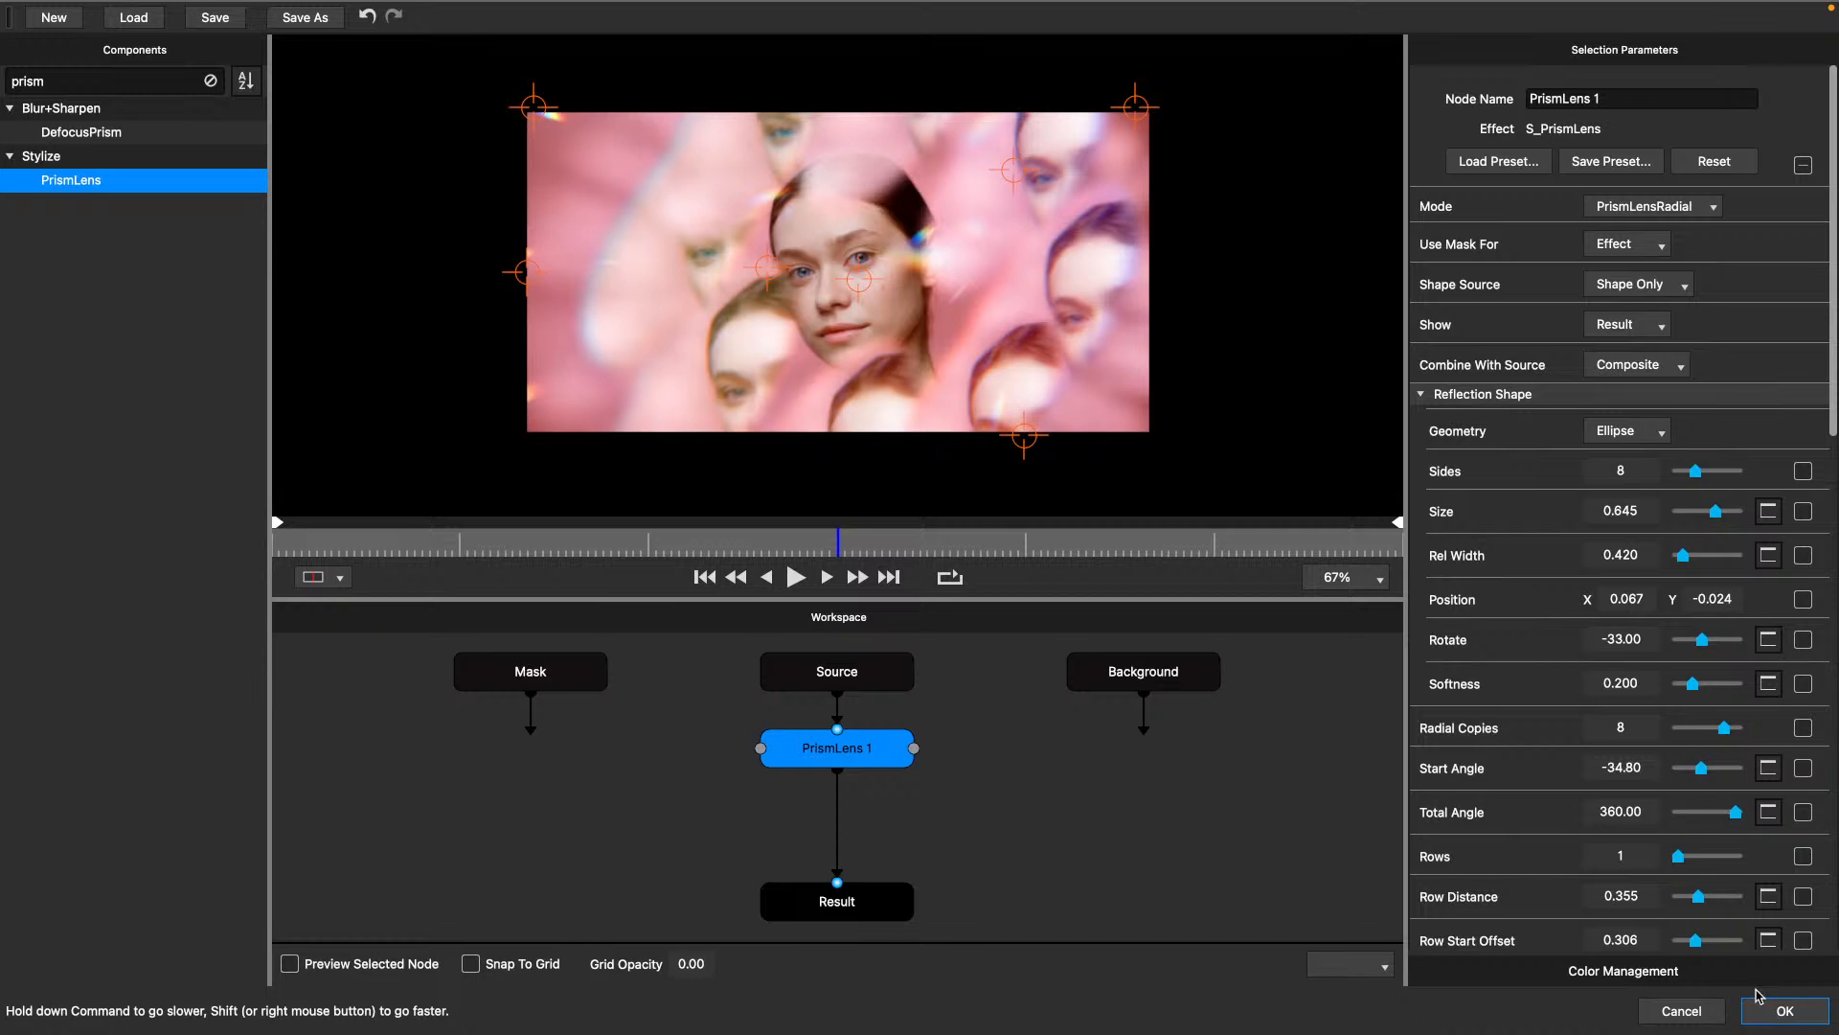
# Apply the custom effect to the clip in After Effects, and reopen it for editing with the PrismLens node selected.
pyautogui.moveTo(1533, 1031)
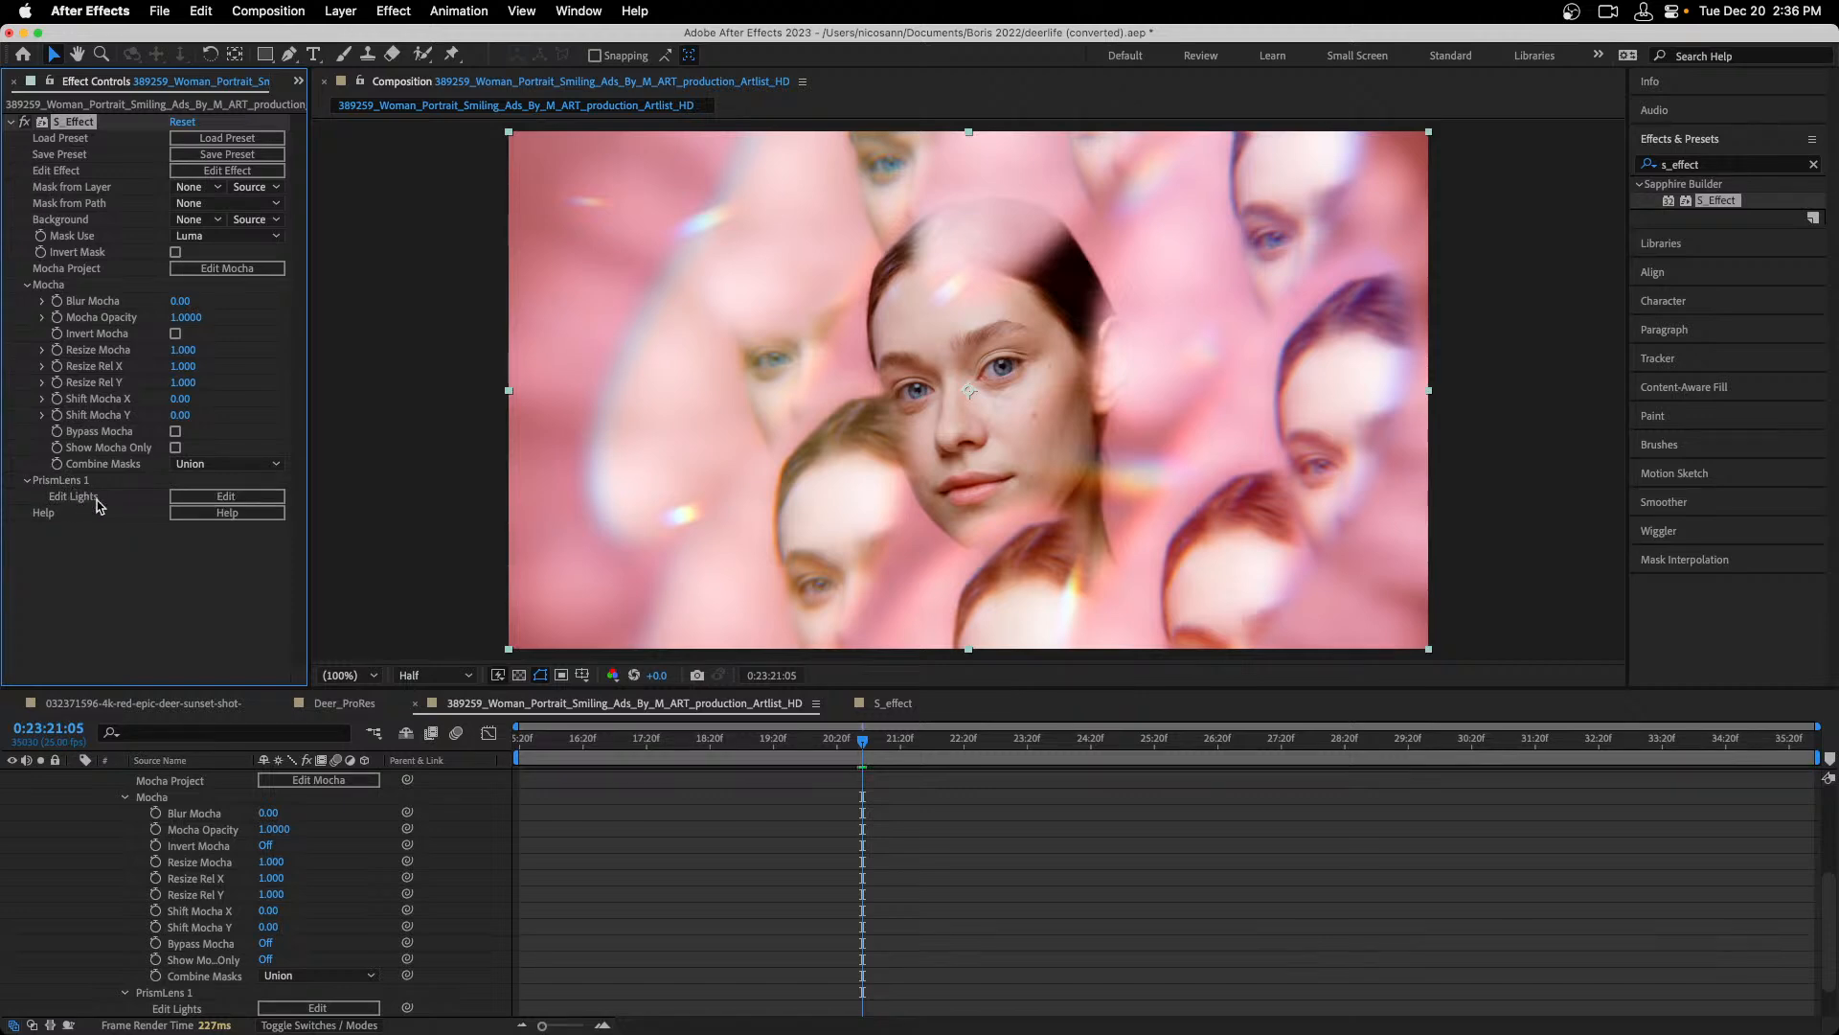
pyautogui.click(196, 173)
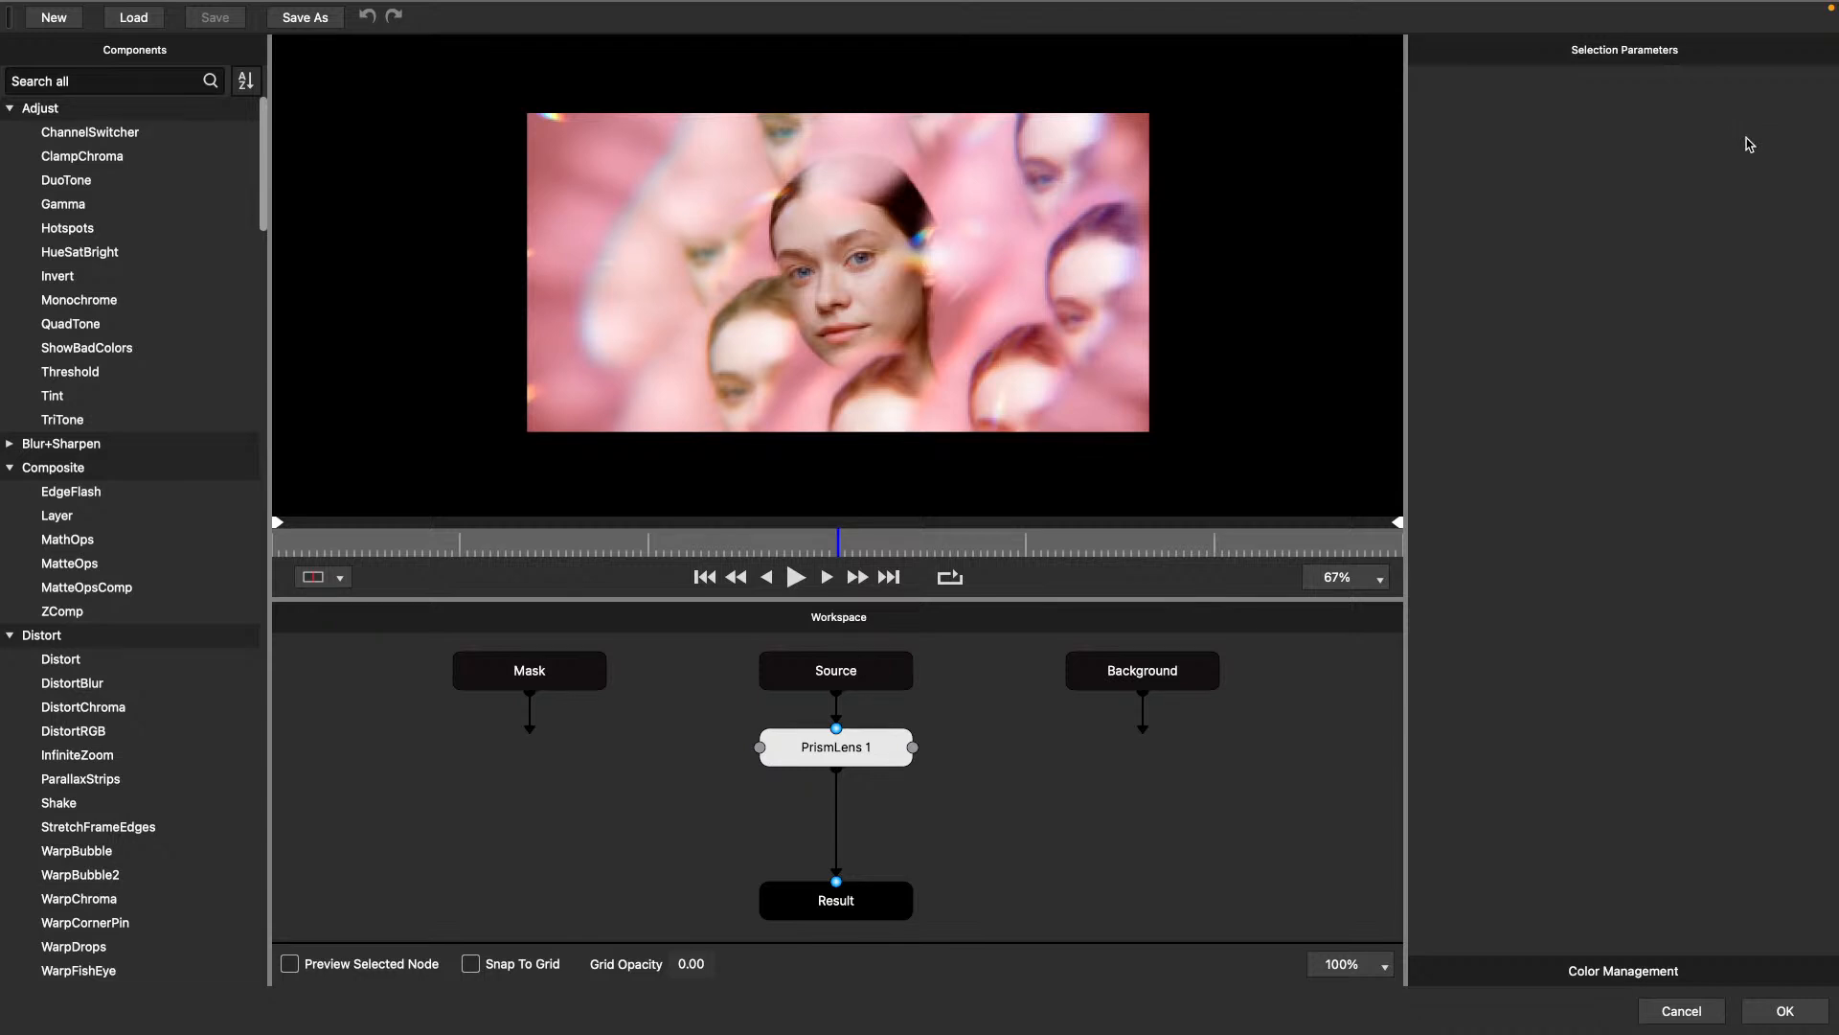
pyautogui.click(852, 762)
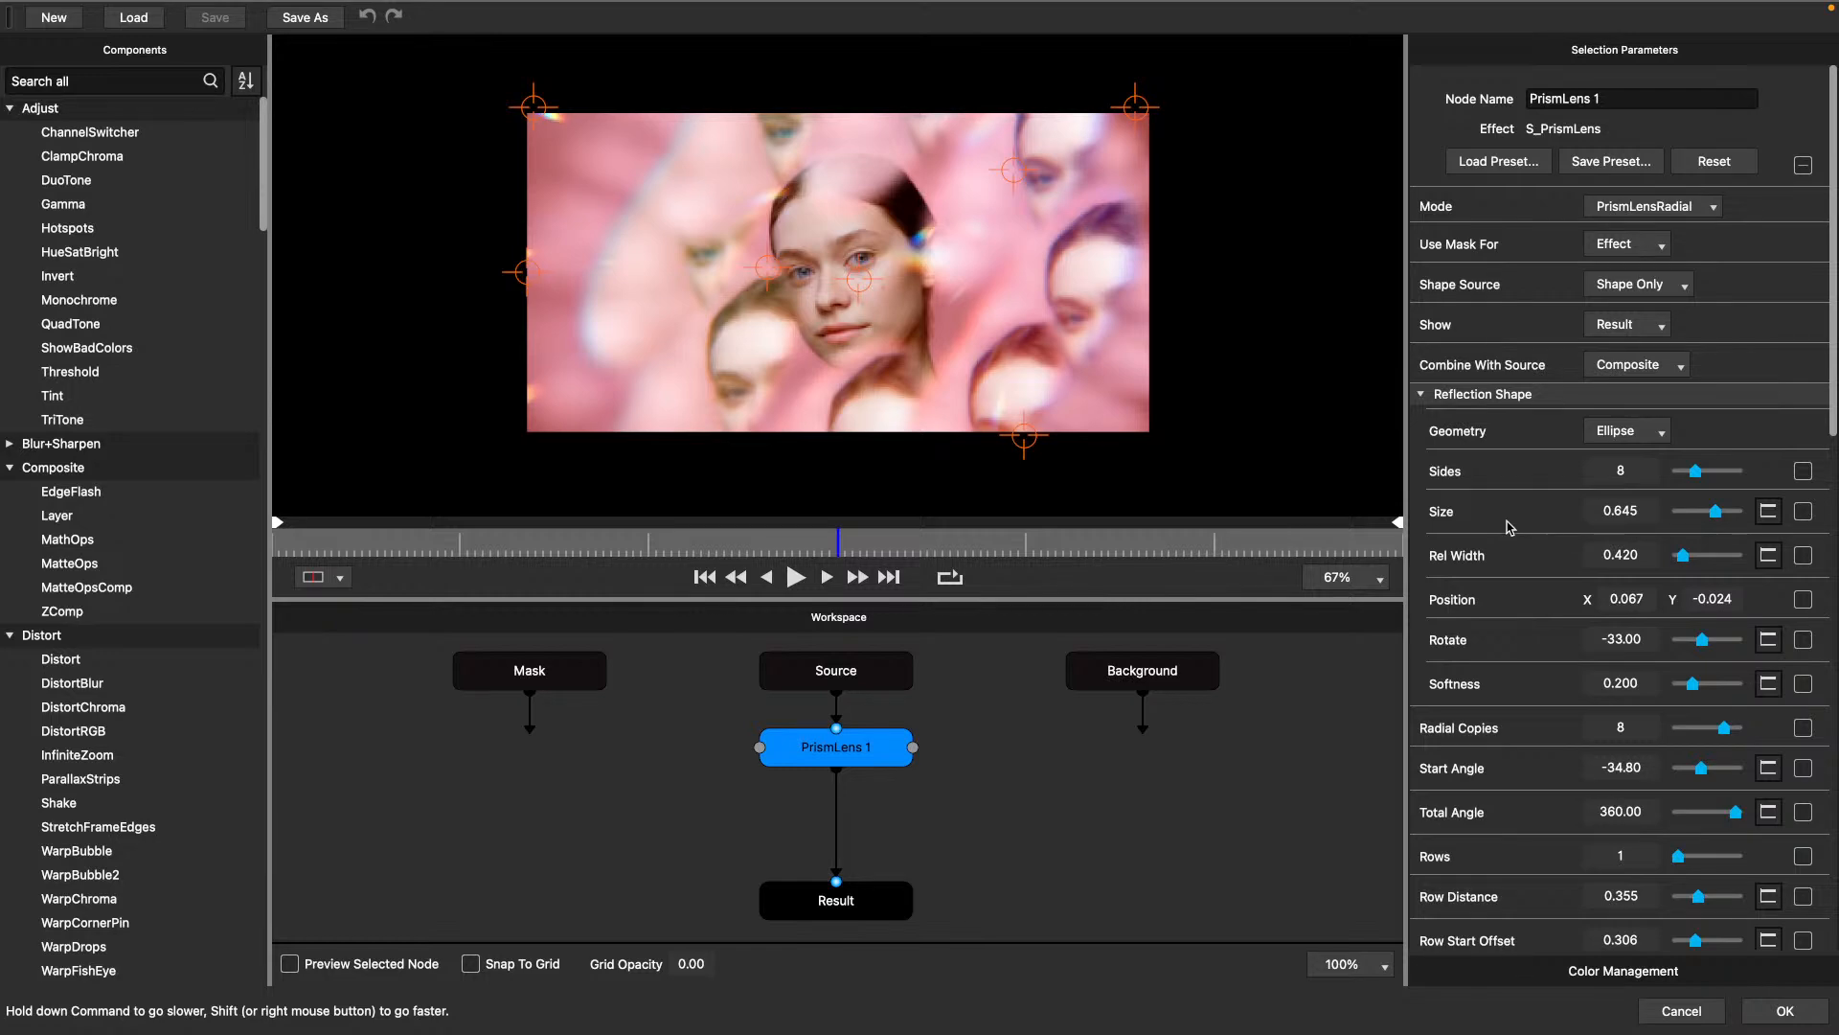
# Expose Sides, Size, Position, Softness, Rows, Row Distance, Row Start Offset and Radial Opacity Fade, setting Rows to 2 and Radial Opacity Fade to 0.097.
pyautogui.click(1803, 599)
pyautogui.scroll(-3, 1569, 821)
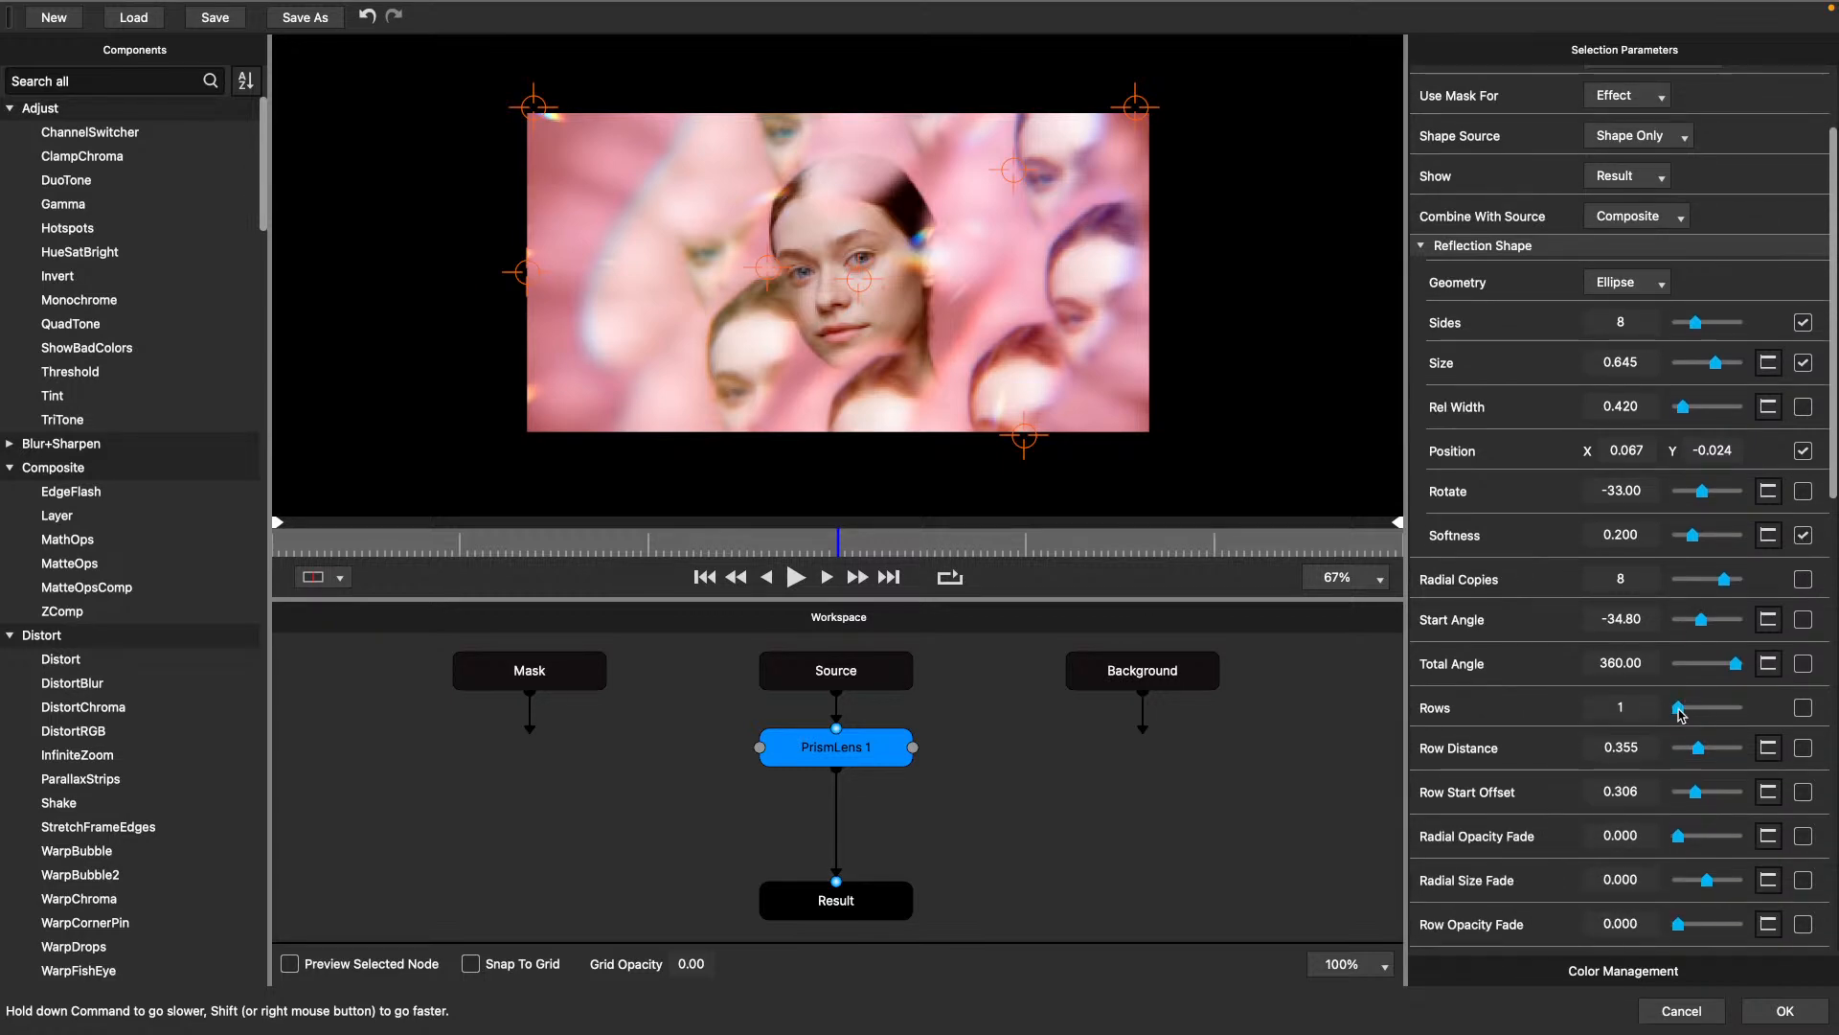
pyautogui.moveTo(1681, 709); pyautogui.dragTo(1701, 713)
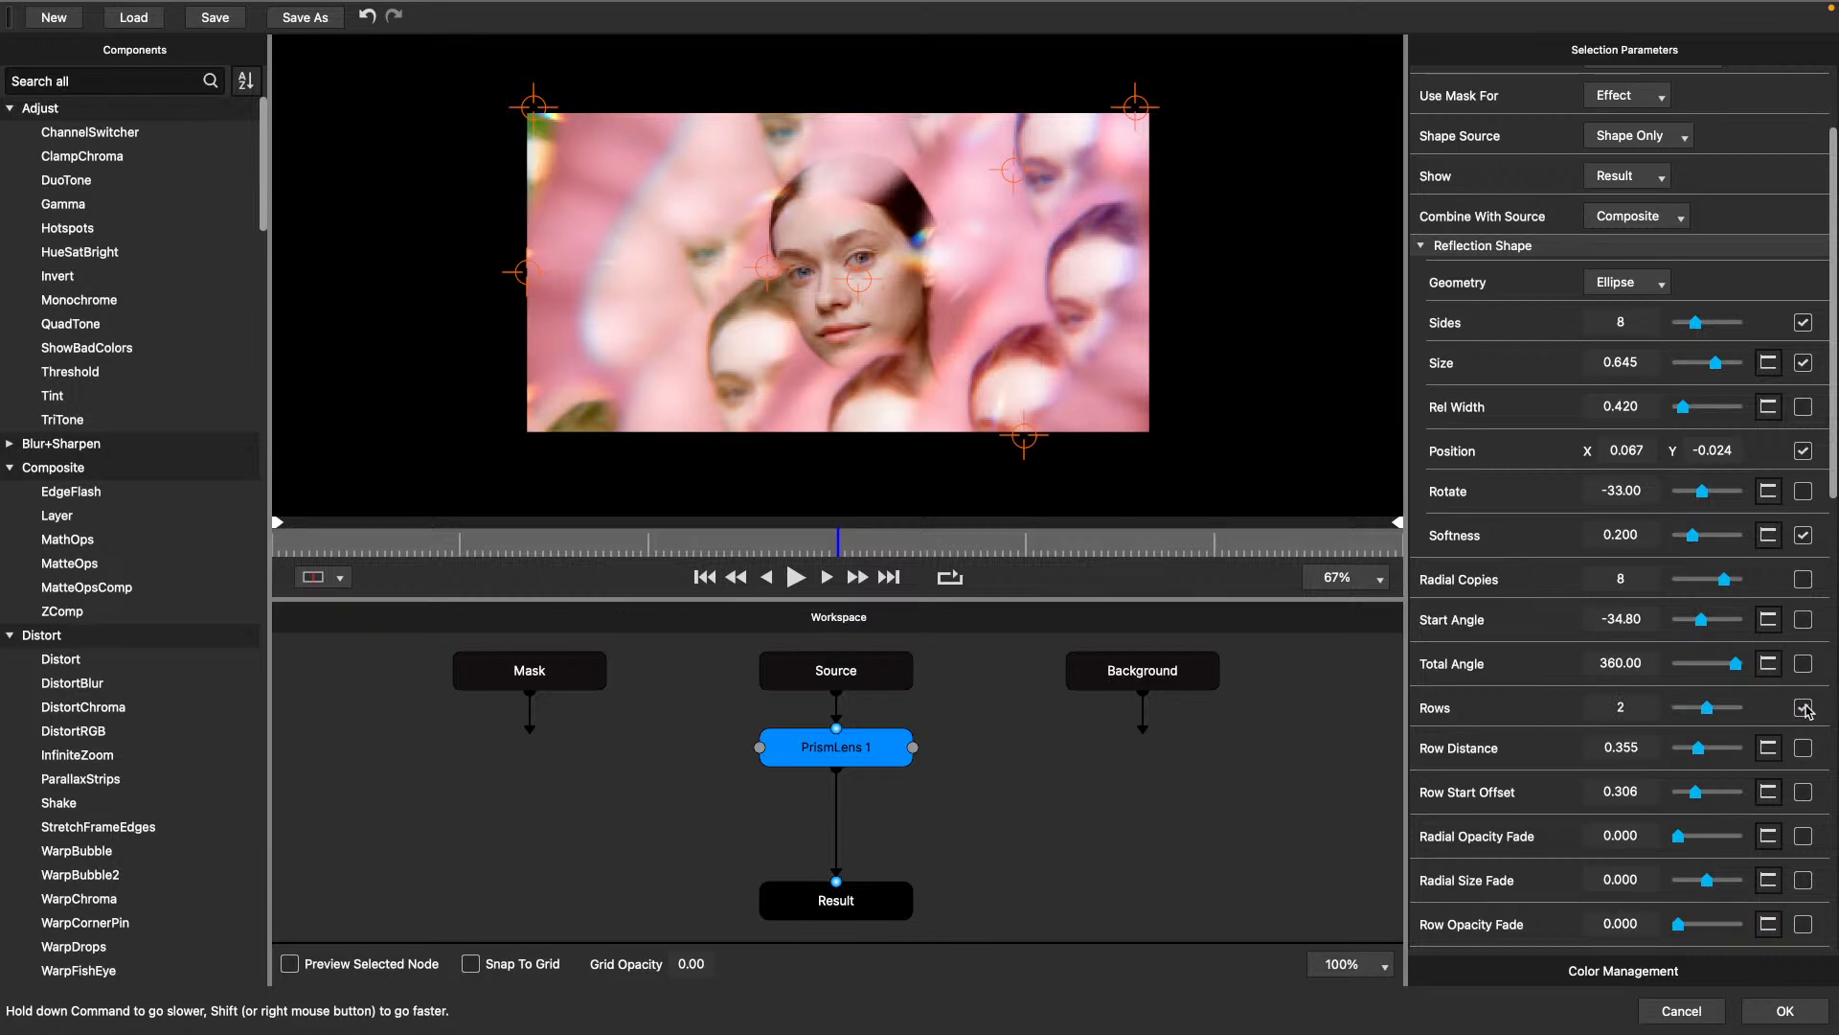
pyautogui.click(1803, 793)
pyautogui.click(1803, 836)
pyautogui.moveTo(1678, 840); pyautogui.dragTo(1684, 847)
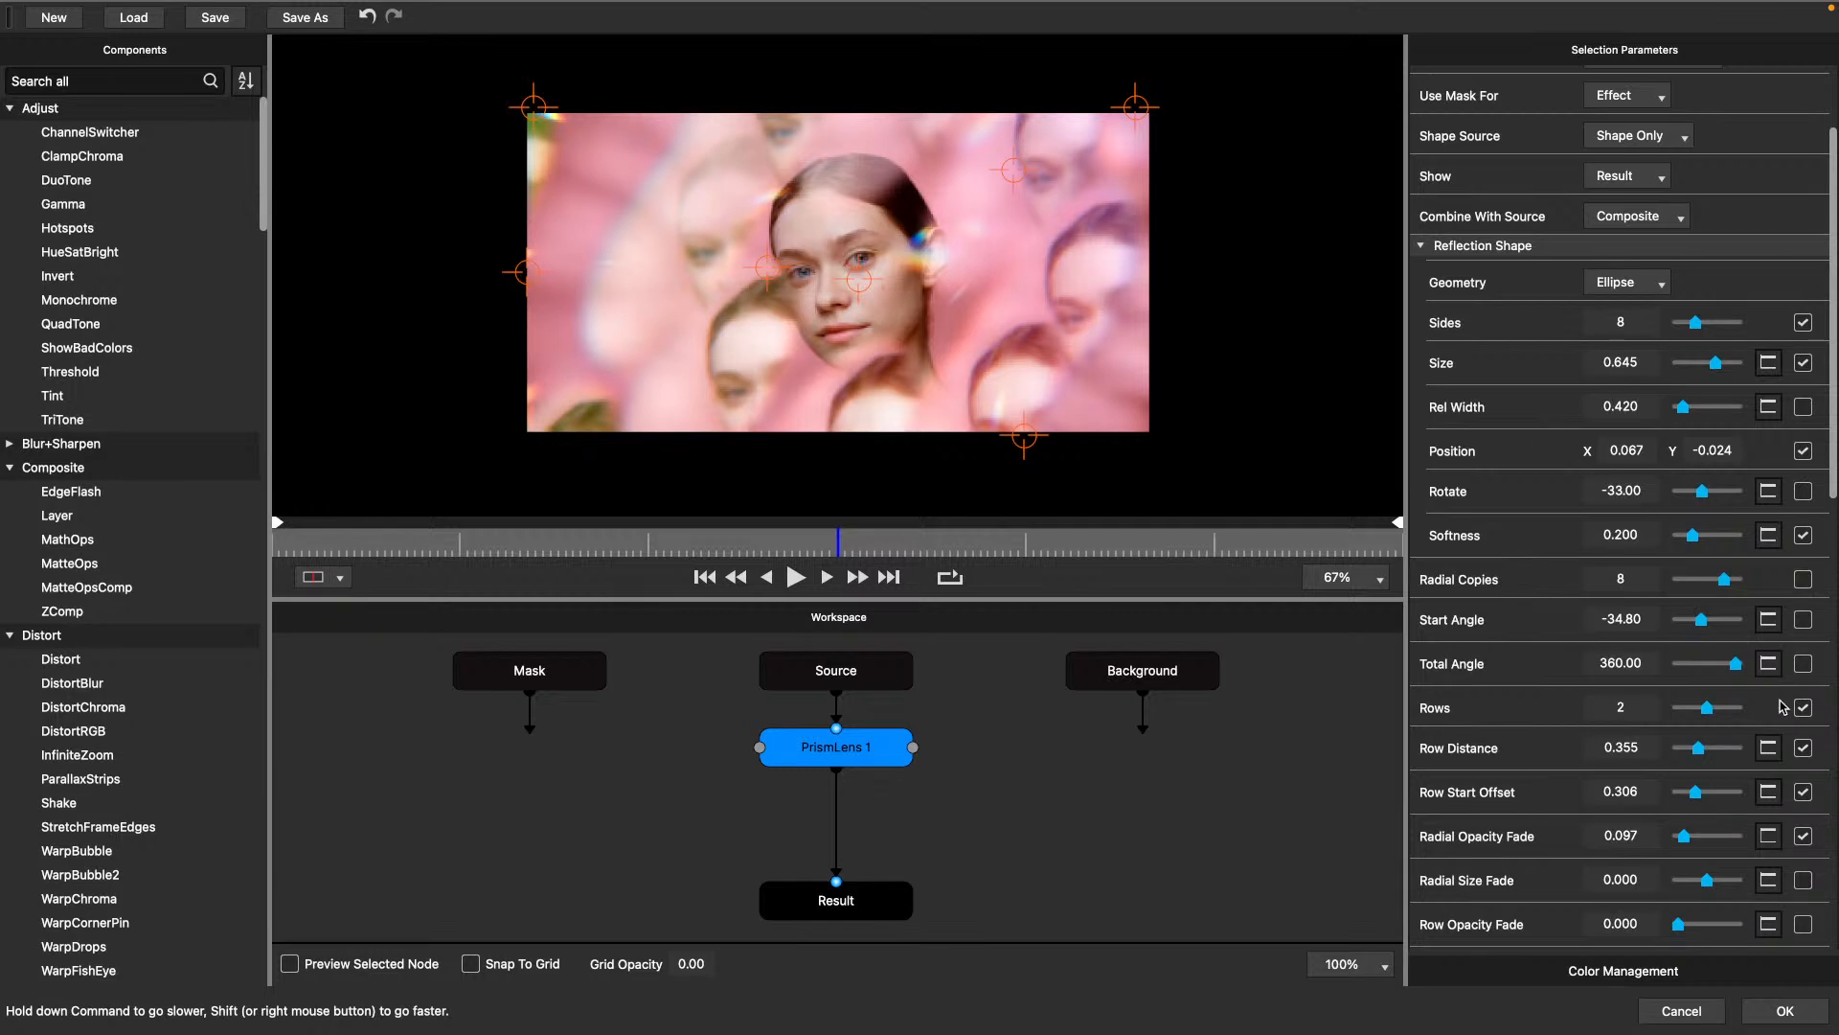
# Rename the PrismLens 1 node to Prism.
pyautogui.scroll(3, 1832, 487)
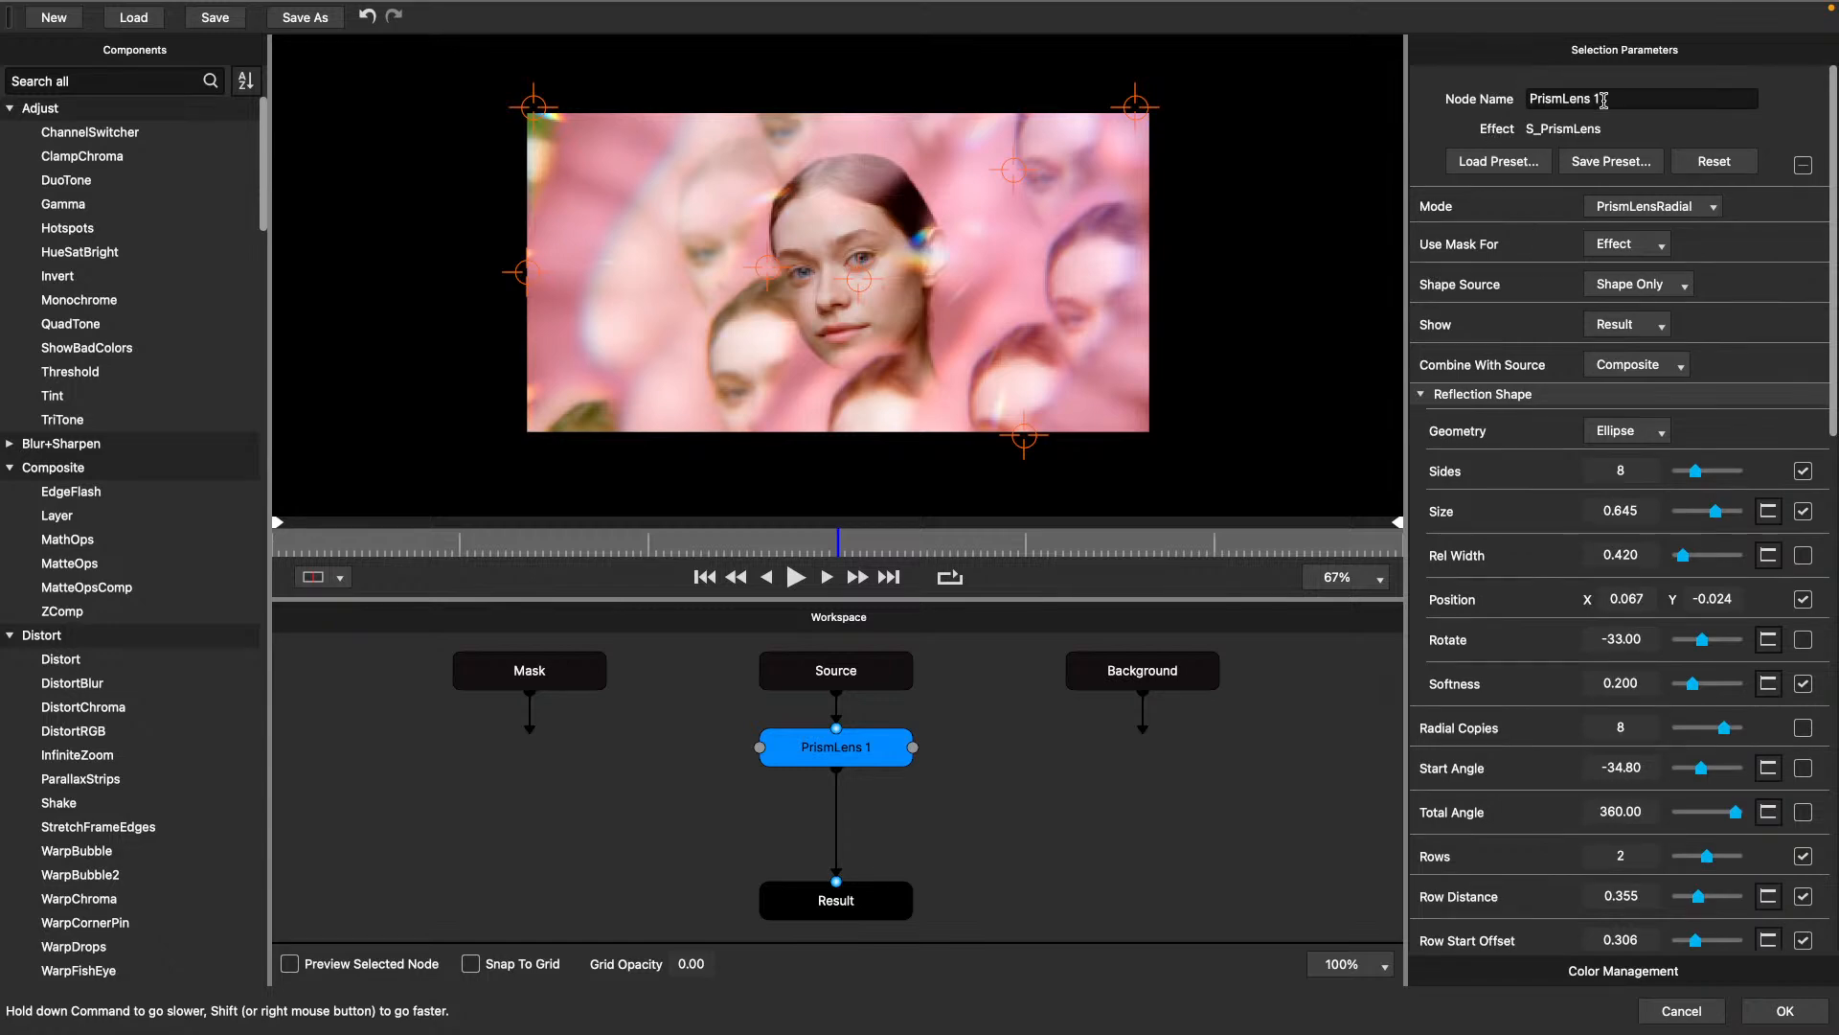
pyautogui.moveTo(1566, 94); pyautogui.dragTo(1599, 94)
pyautogui.press('BackSpace')
pyautogui.press('Return')
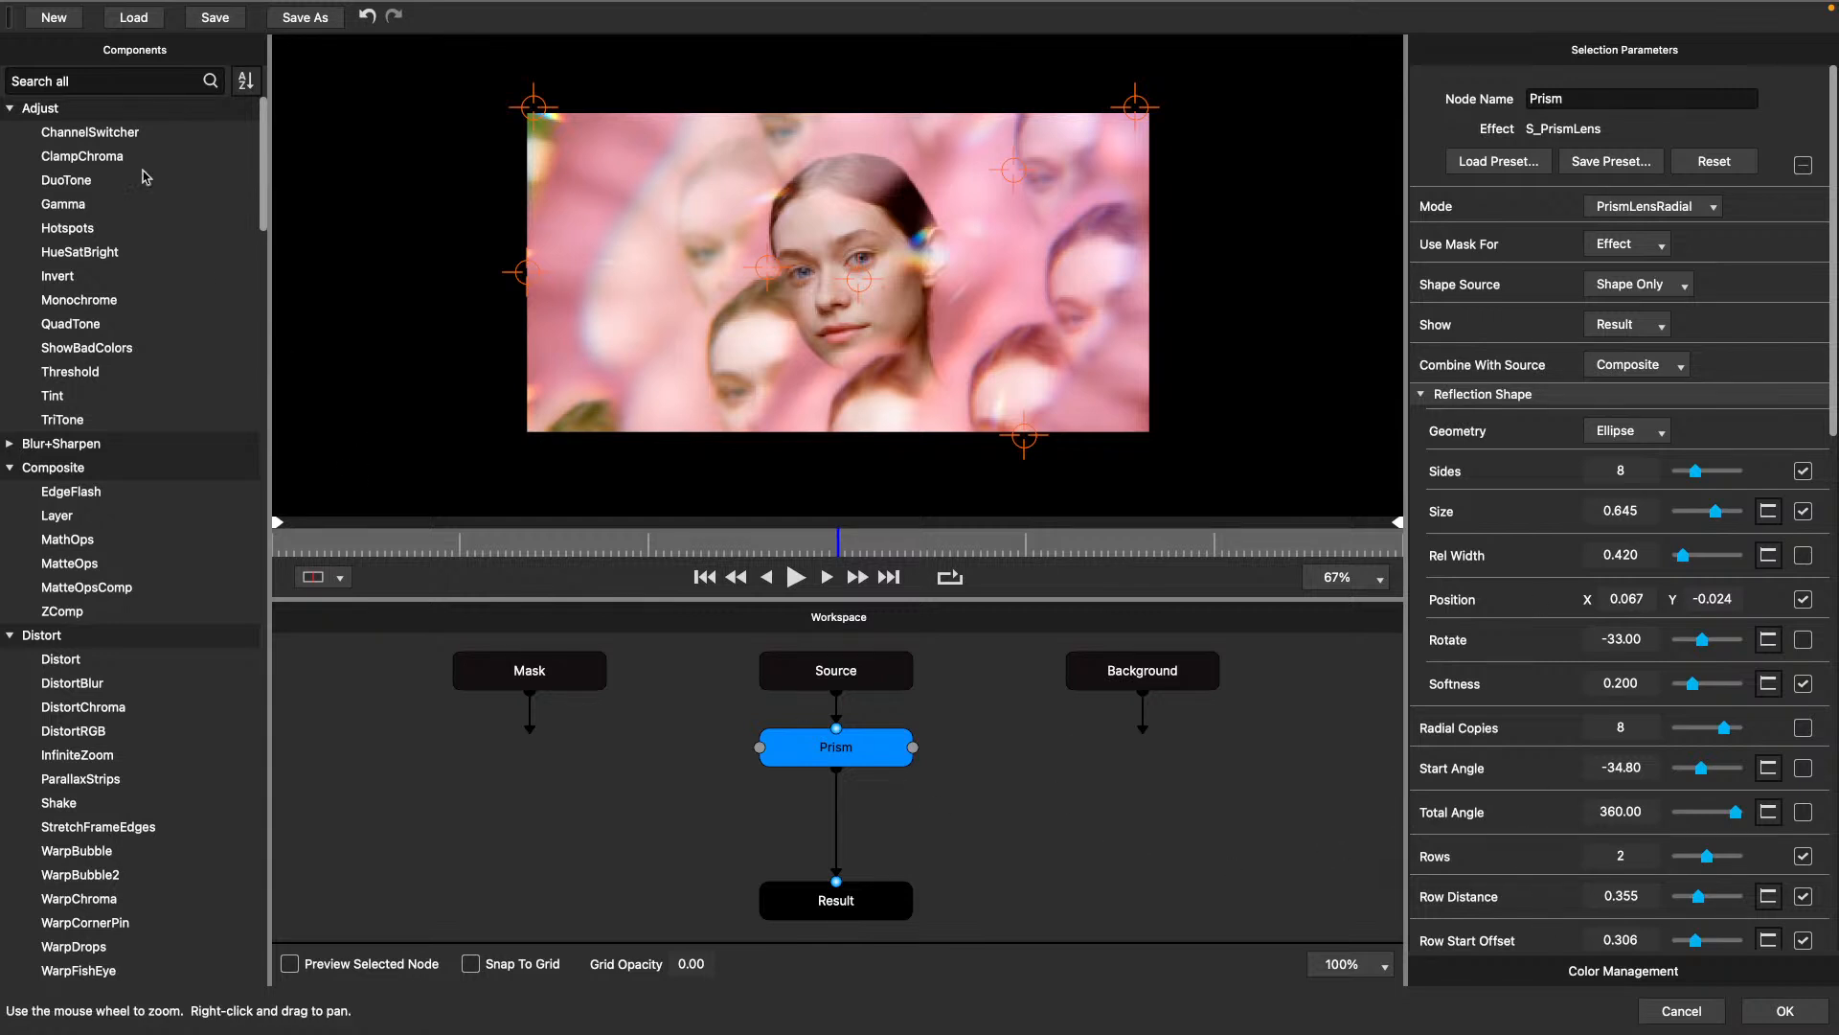
# Search the available components for "ultra".
pyautogui.click(105, 75)
pyautogui.write('ulta')
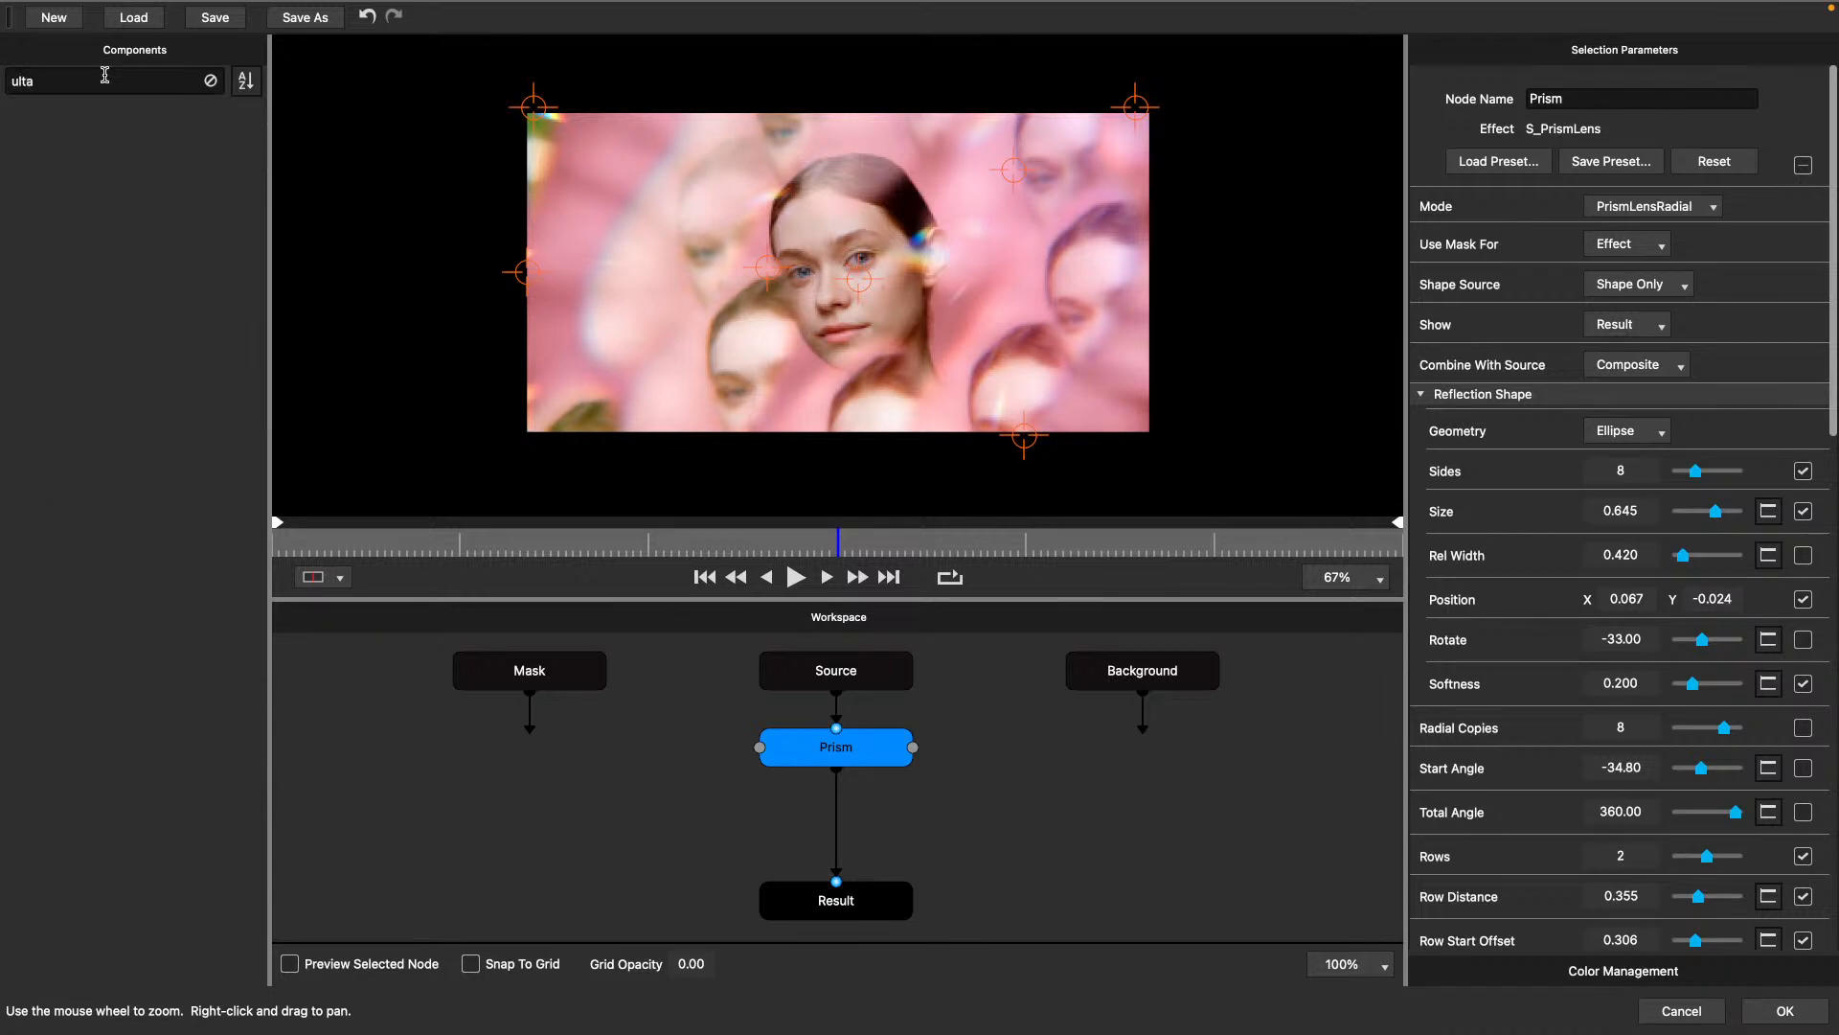
pyautogui.press('BackSpace')
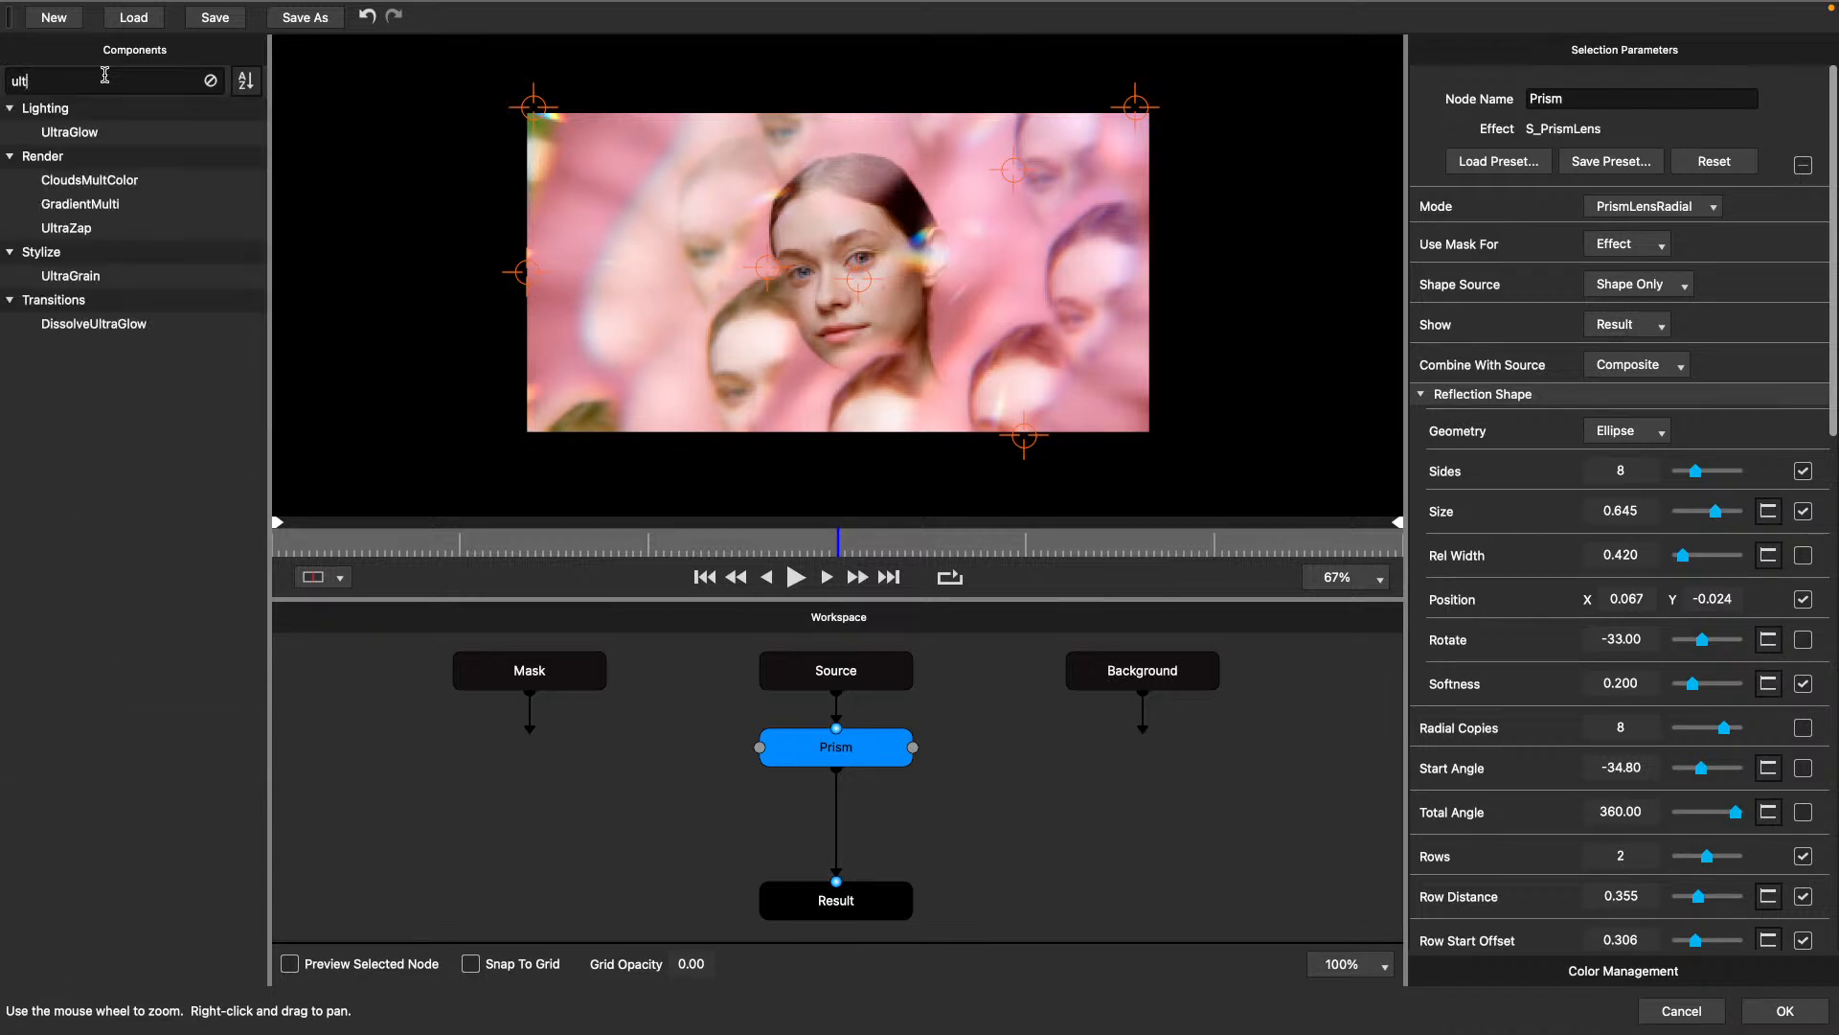
pyautogui.write('ra')
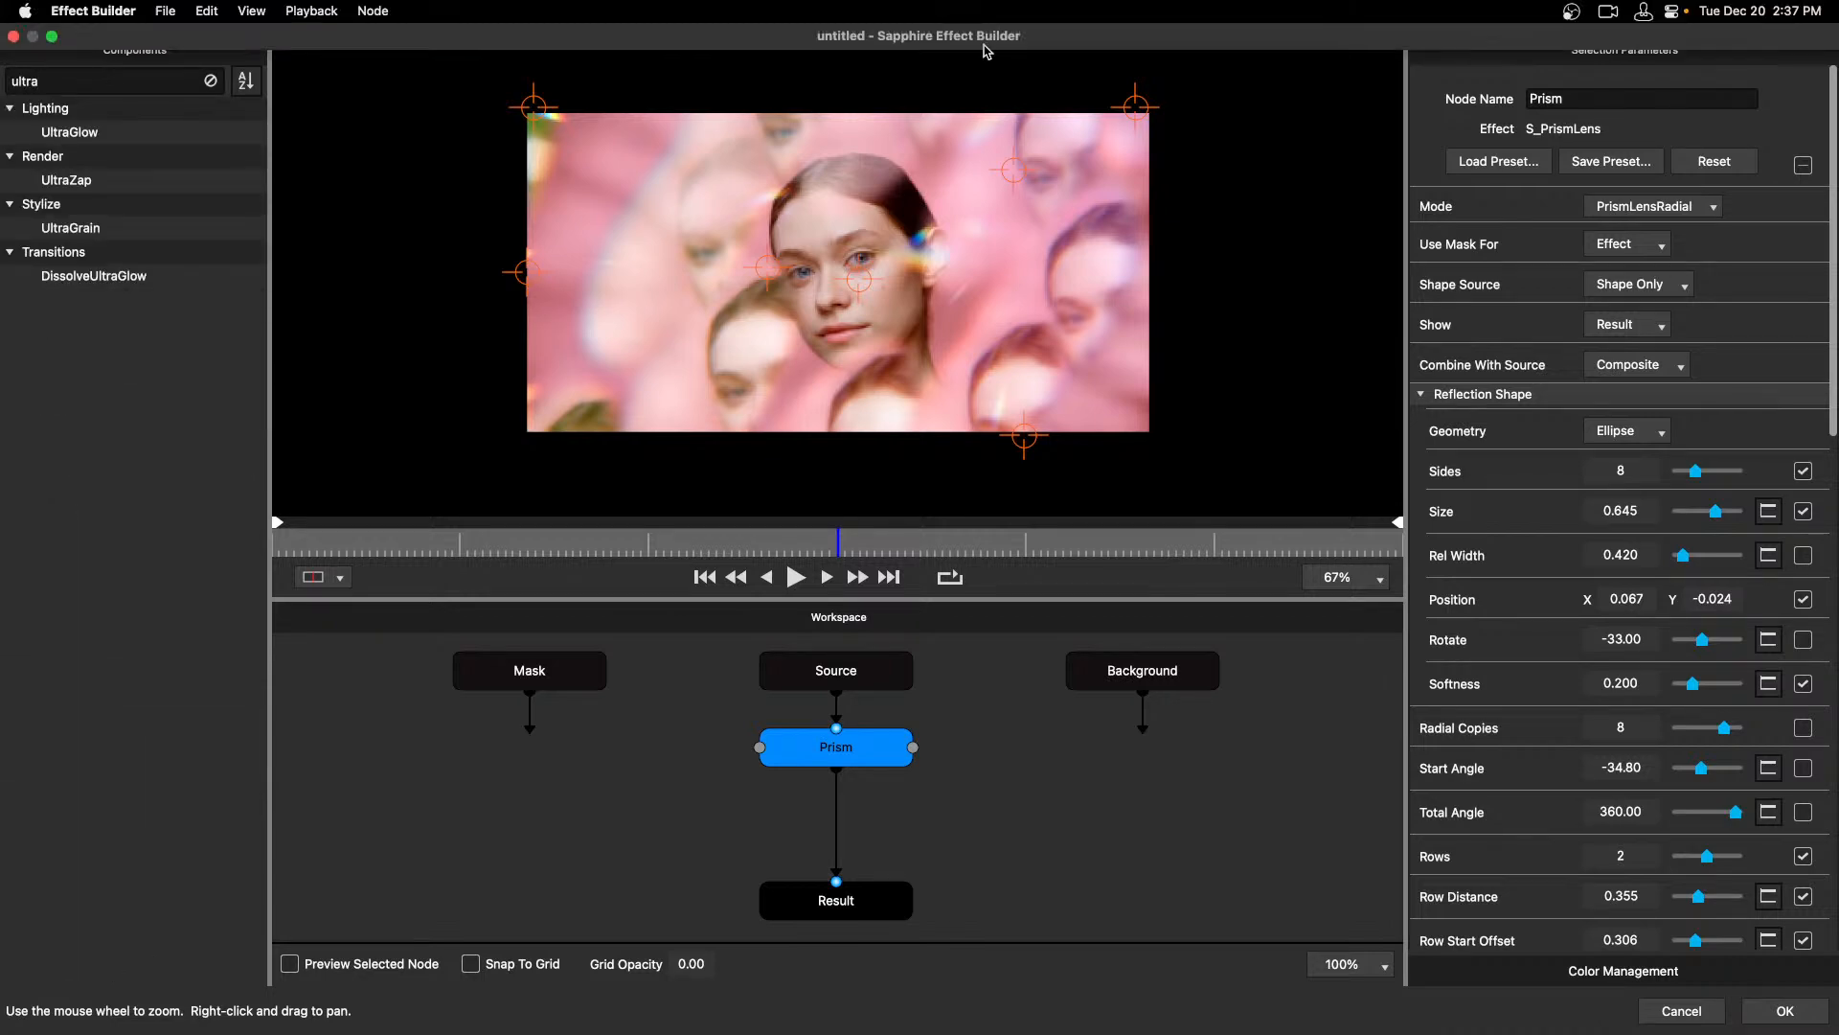
# Set the Prism node's Glow Brightness to 2.903 and its Glow Threshold to 0.694.
pyautogui.click(1421, 394)
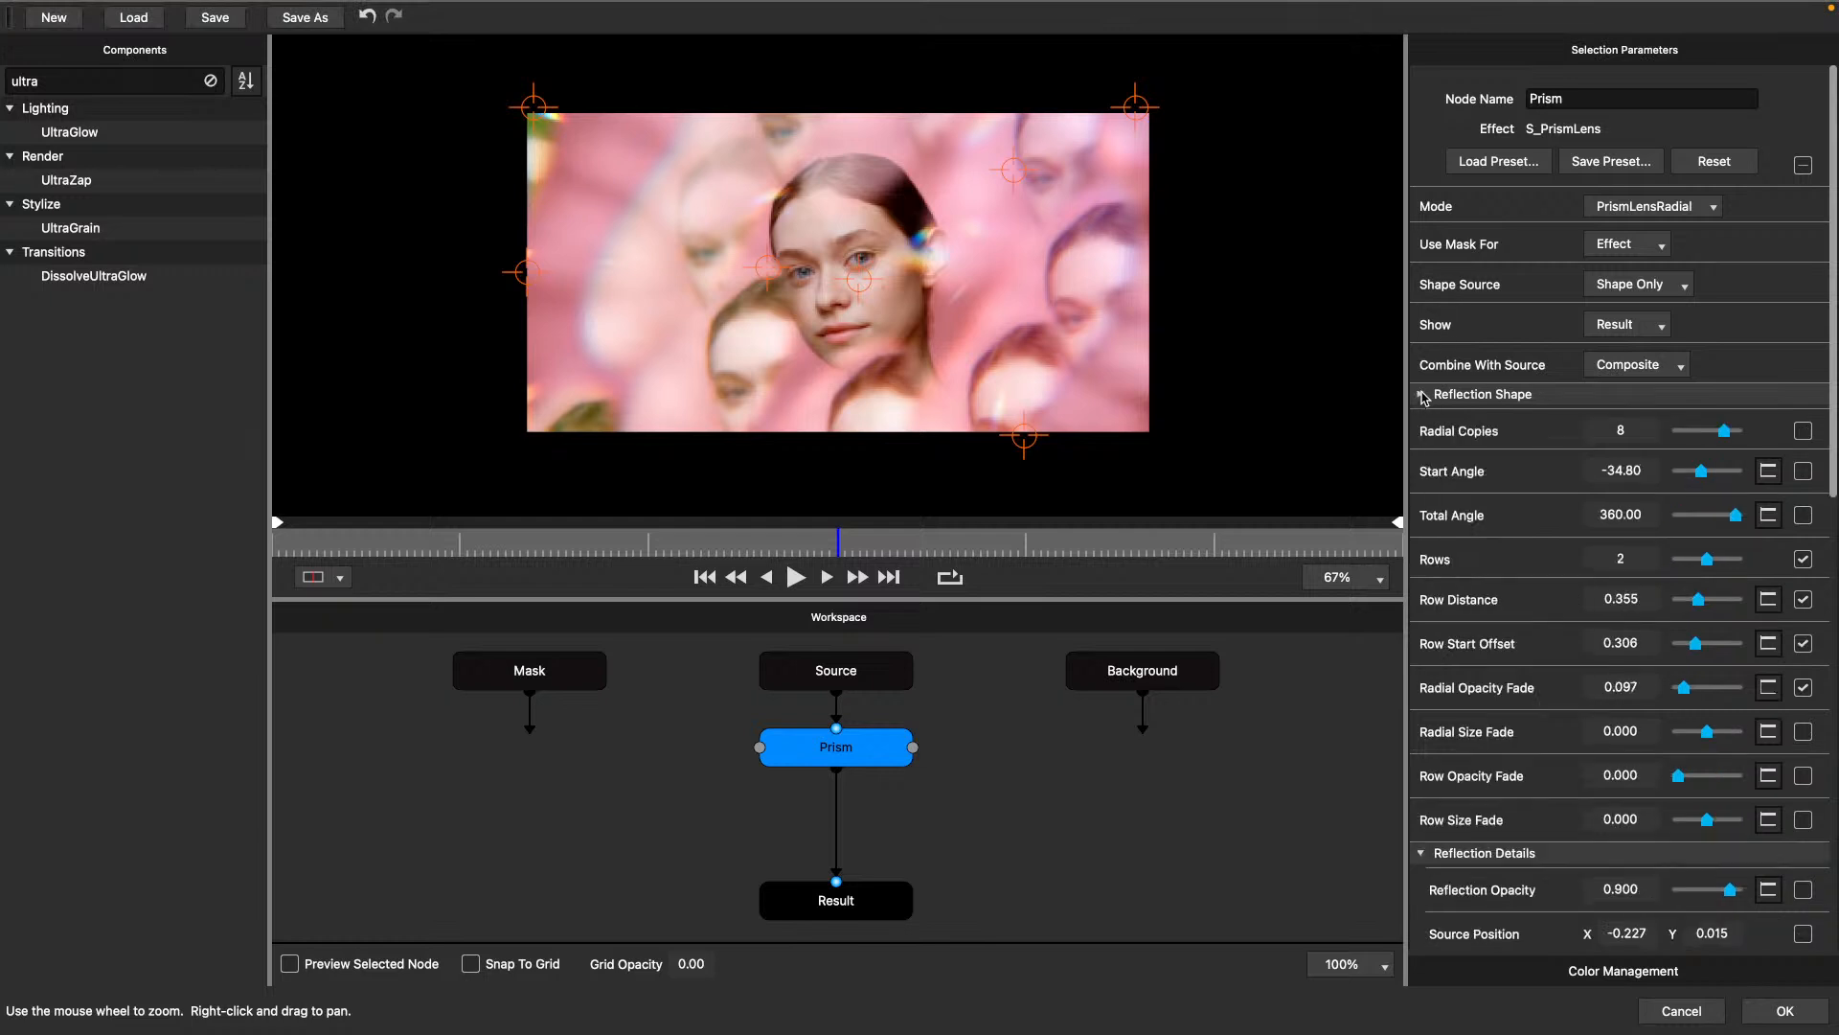
pyautogui.click(1431, 860)
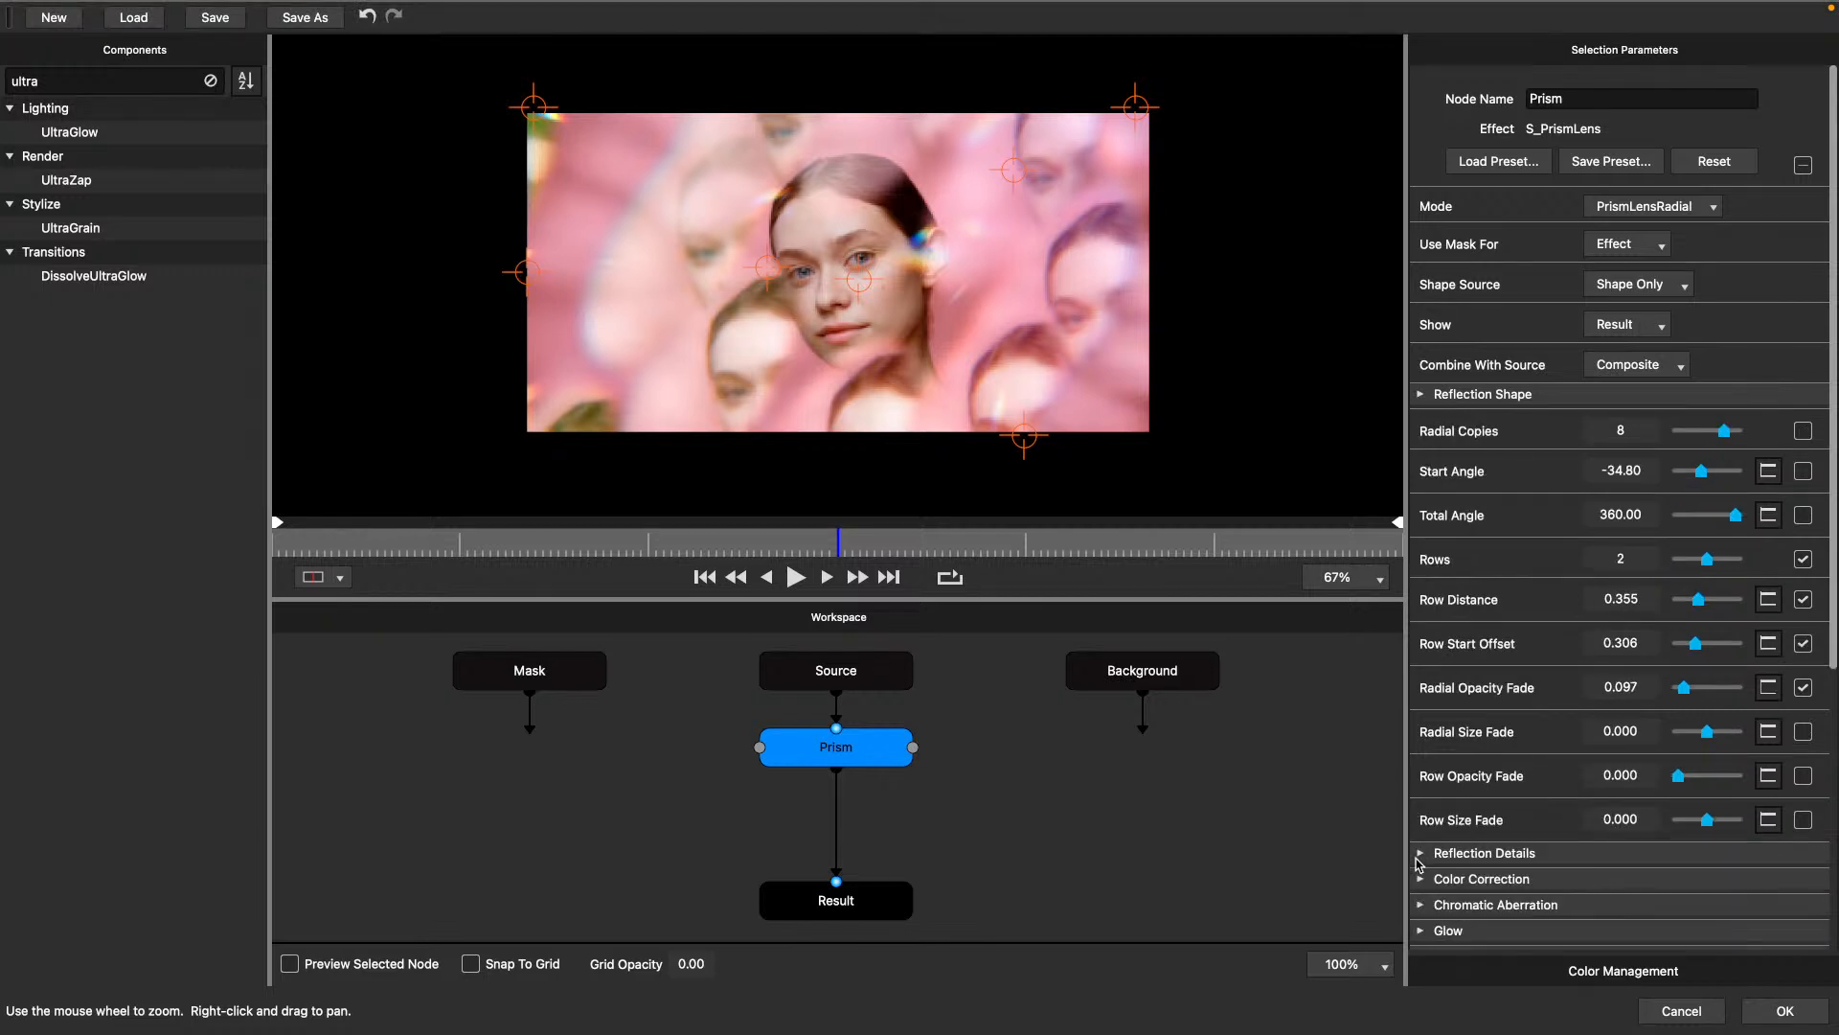
pyautogui.scroll(-3, 1456, 854)
pyautogui.click(1419, 758)
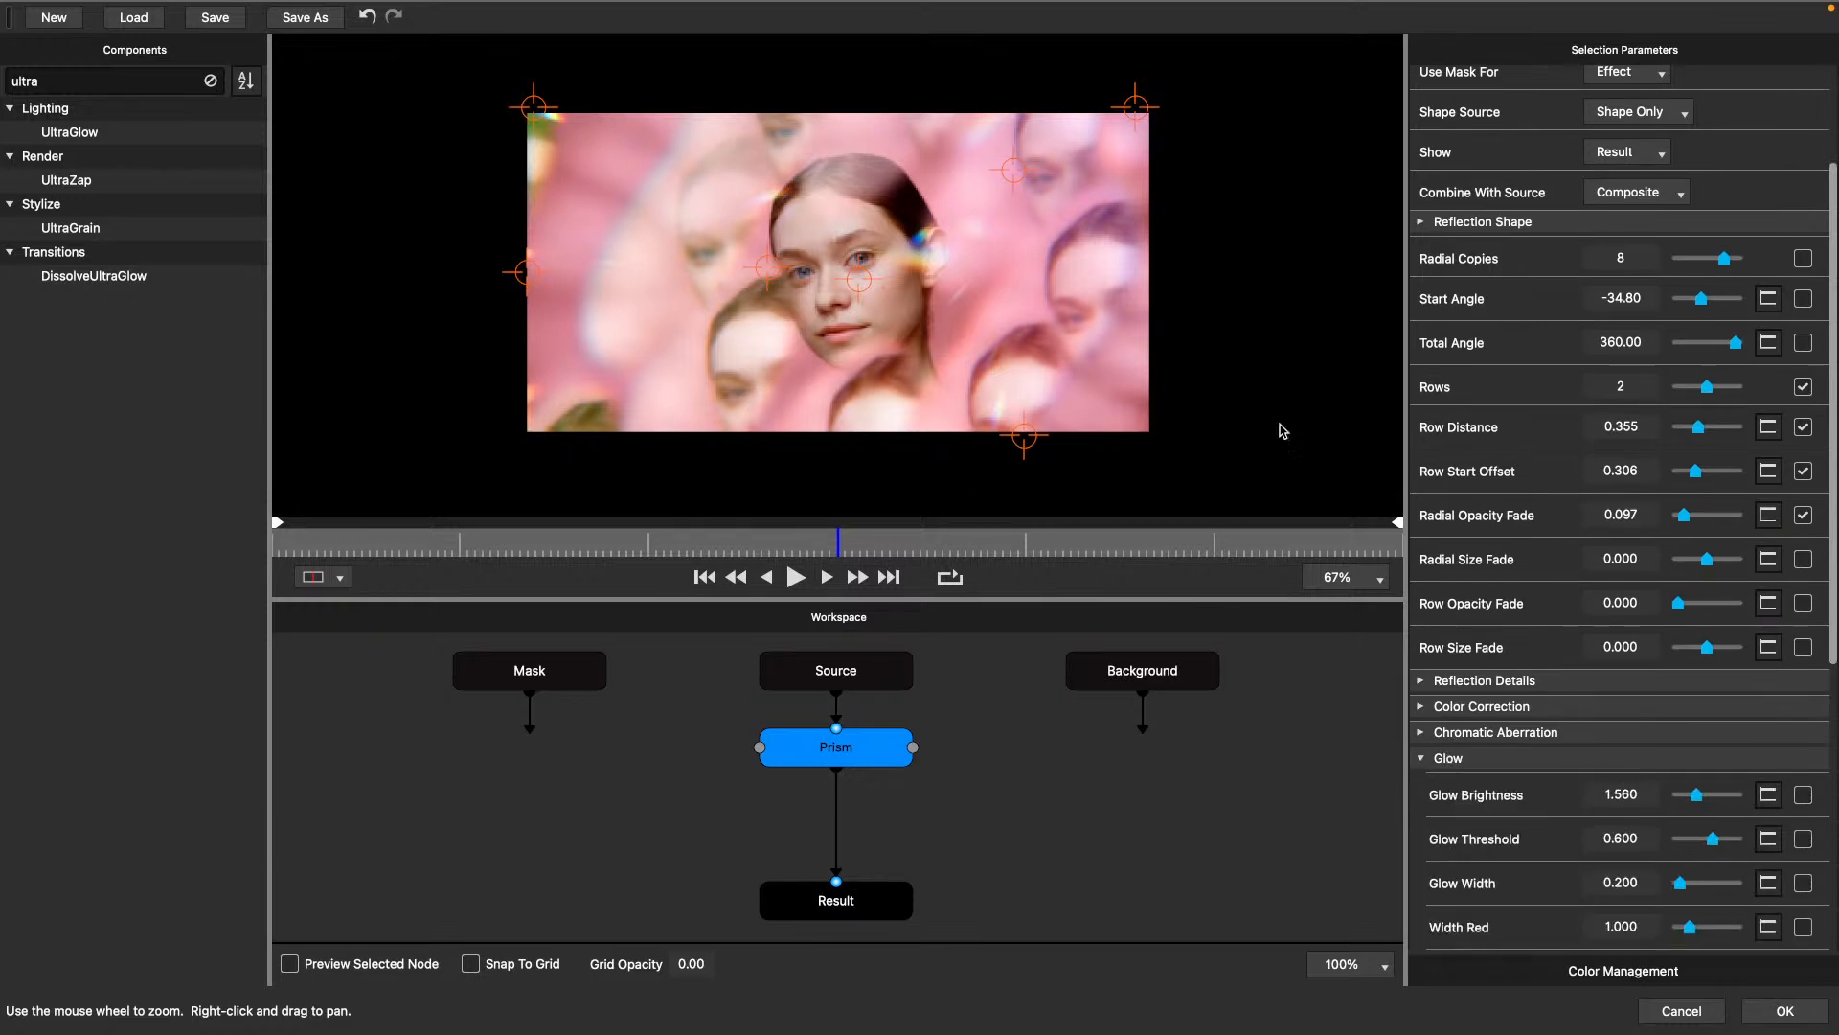
pyautogui.moveTo(1699, 795); pyautogui.dragTo(1721, 841)
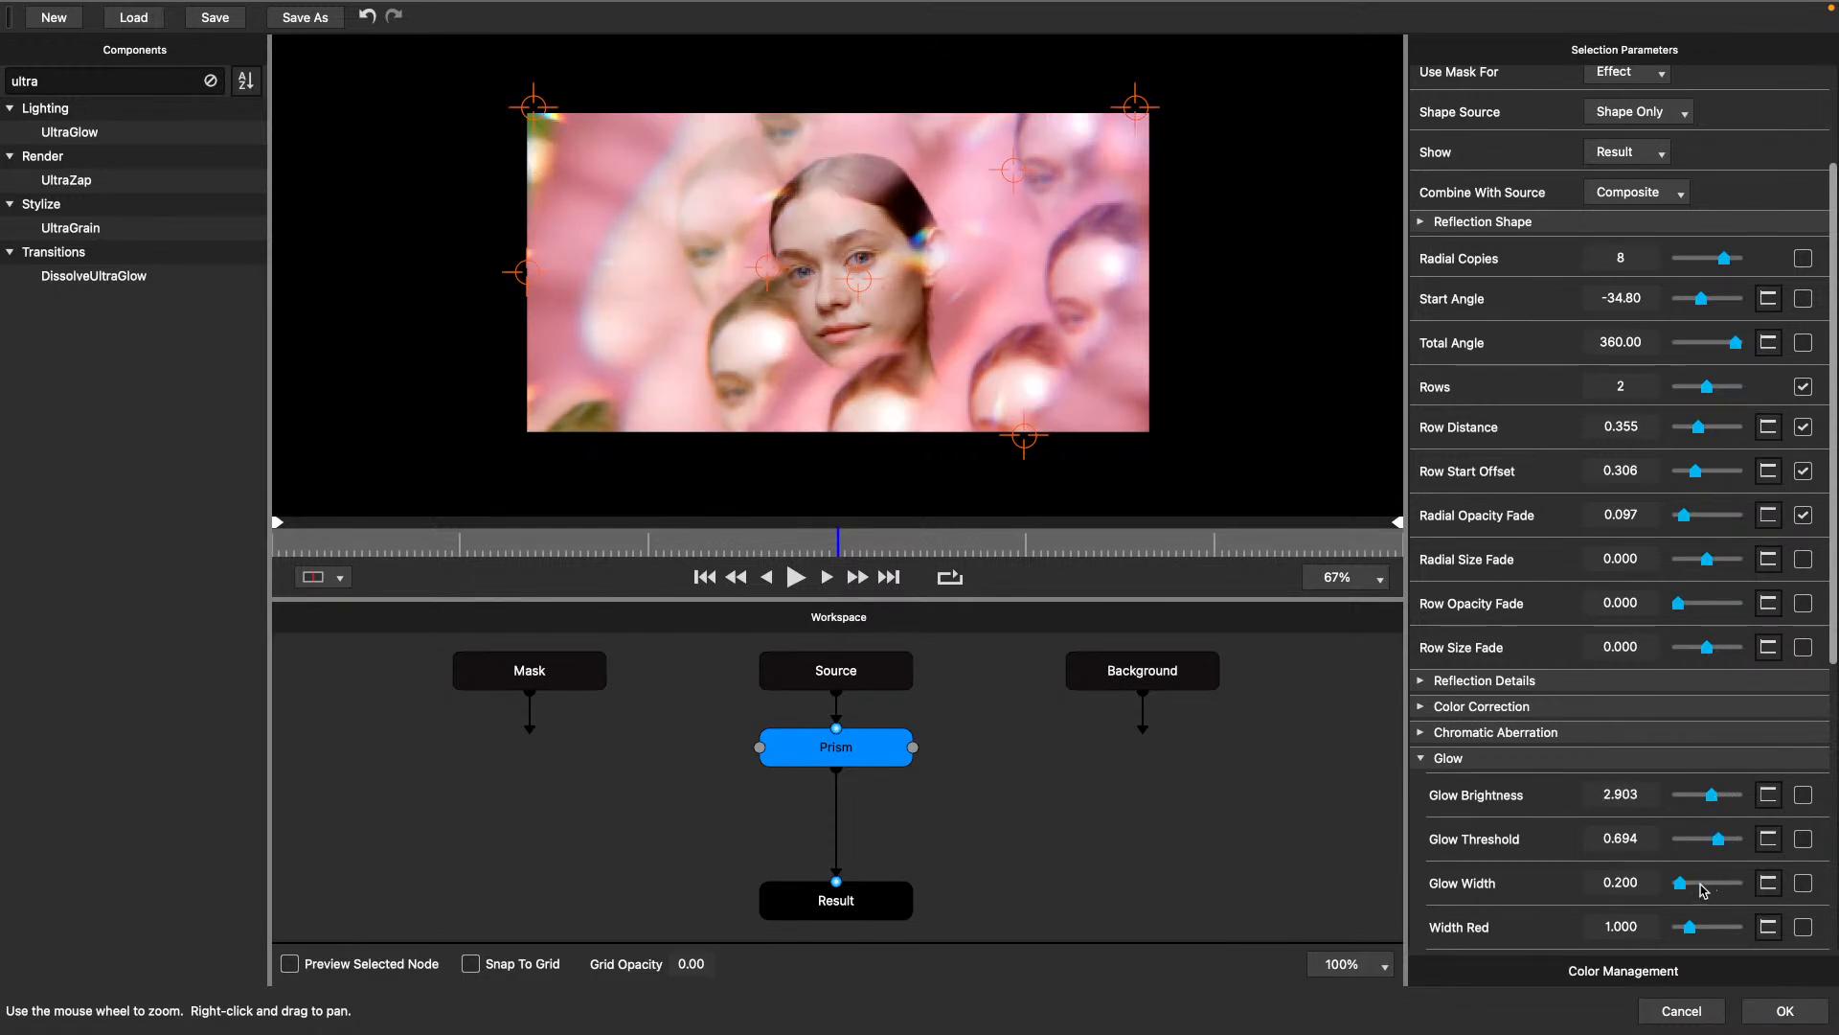
# Insert an UltraGlow node between the Prism and Result nodes.
pyautogui.click(83, 140)
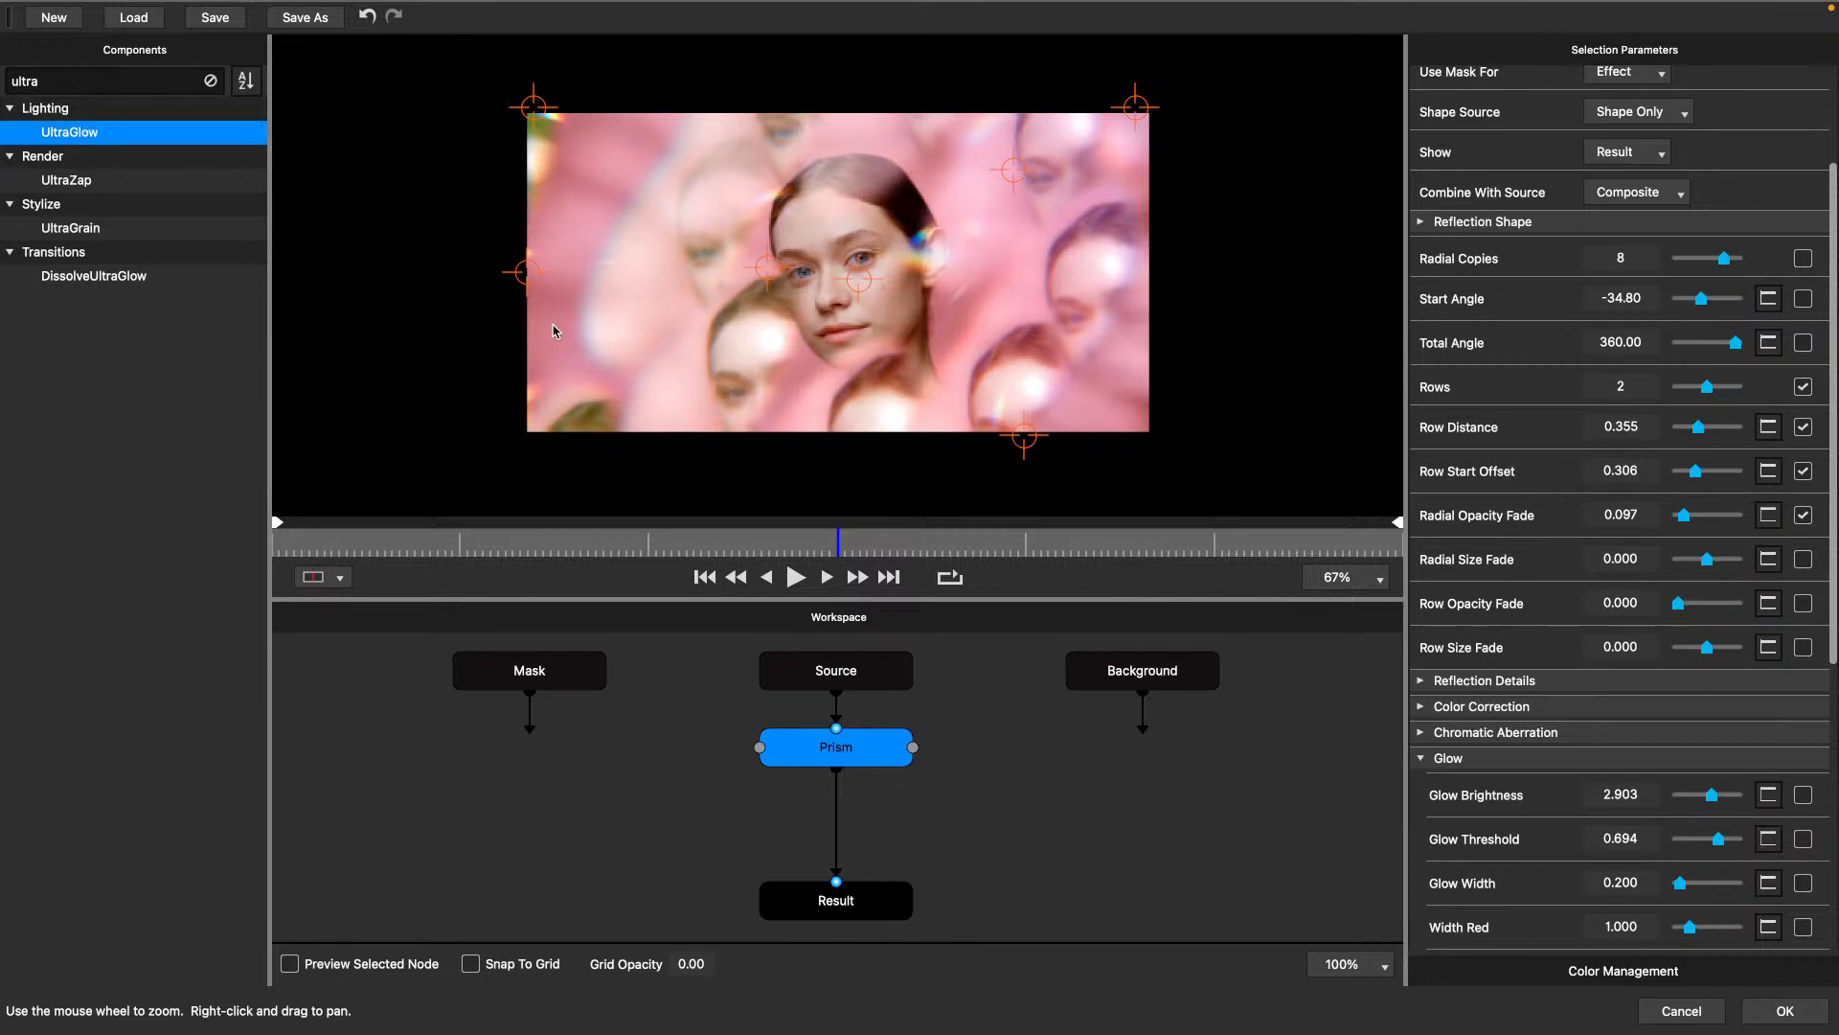
pyautogui.scroll(-5, 1489, 767)
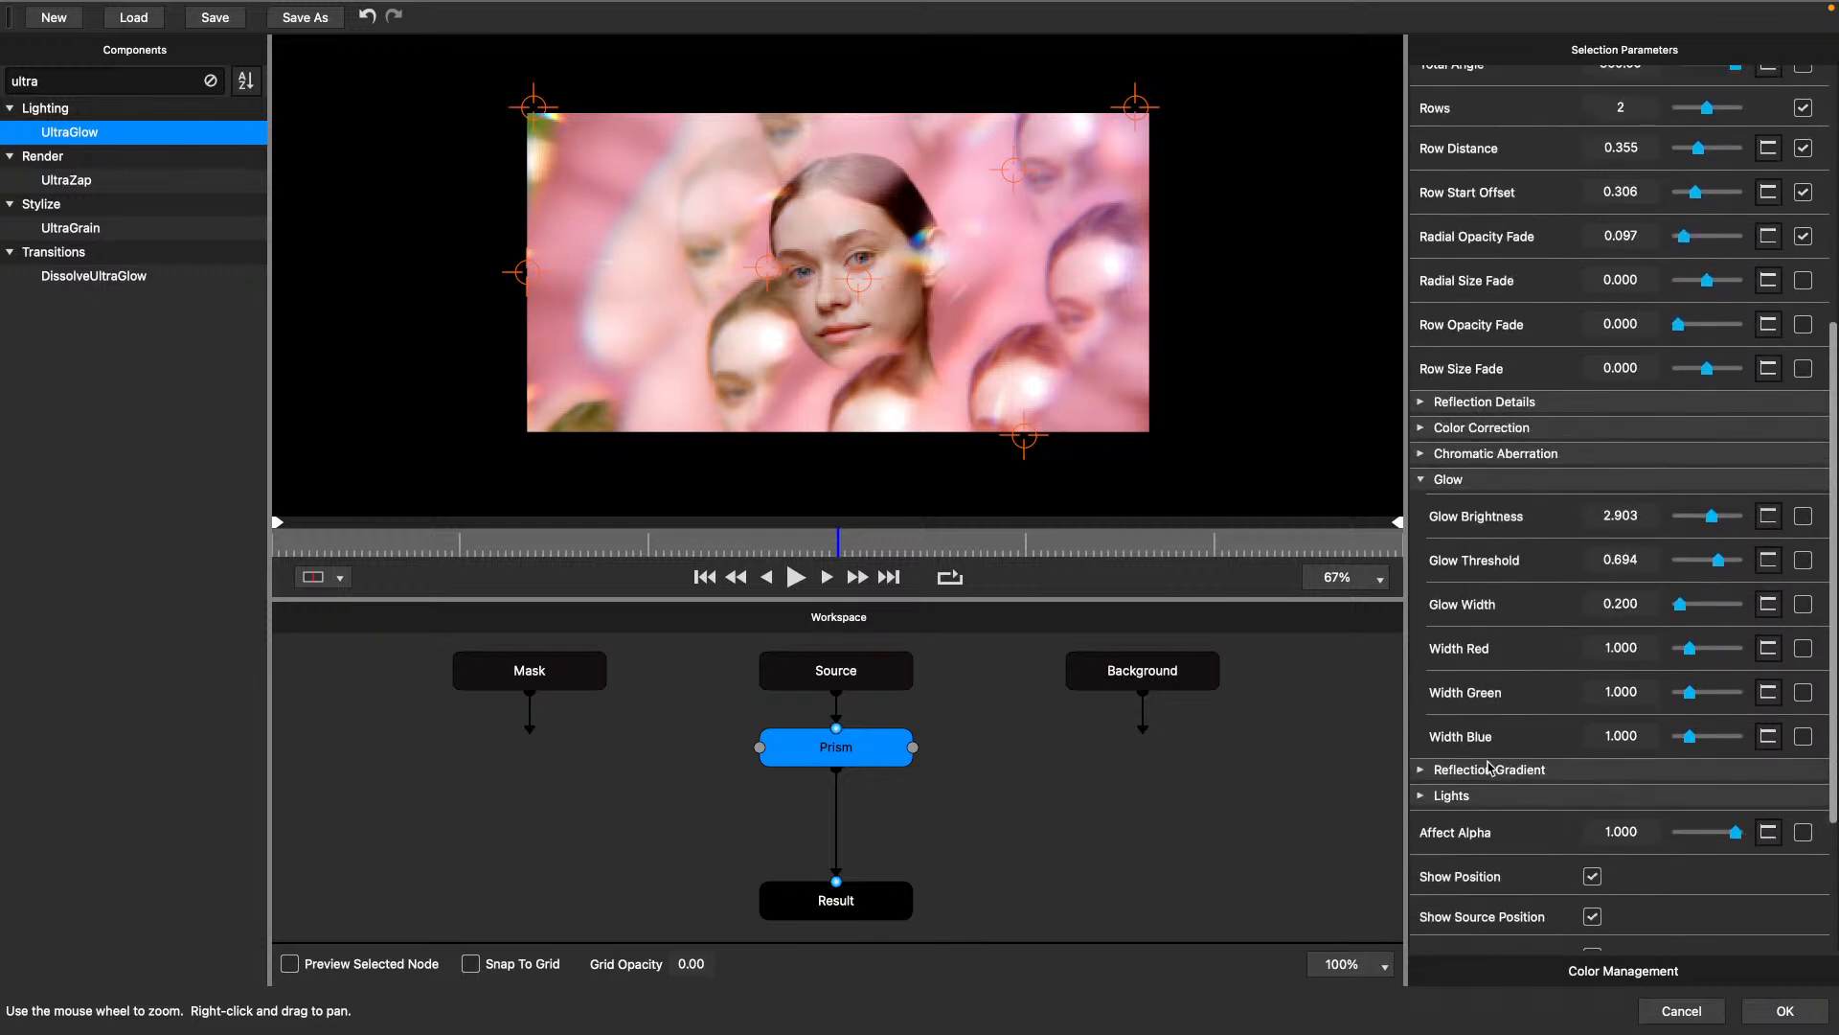
pyautogui.scroll(-2, 1490, 767)
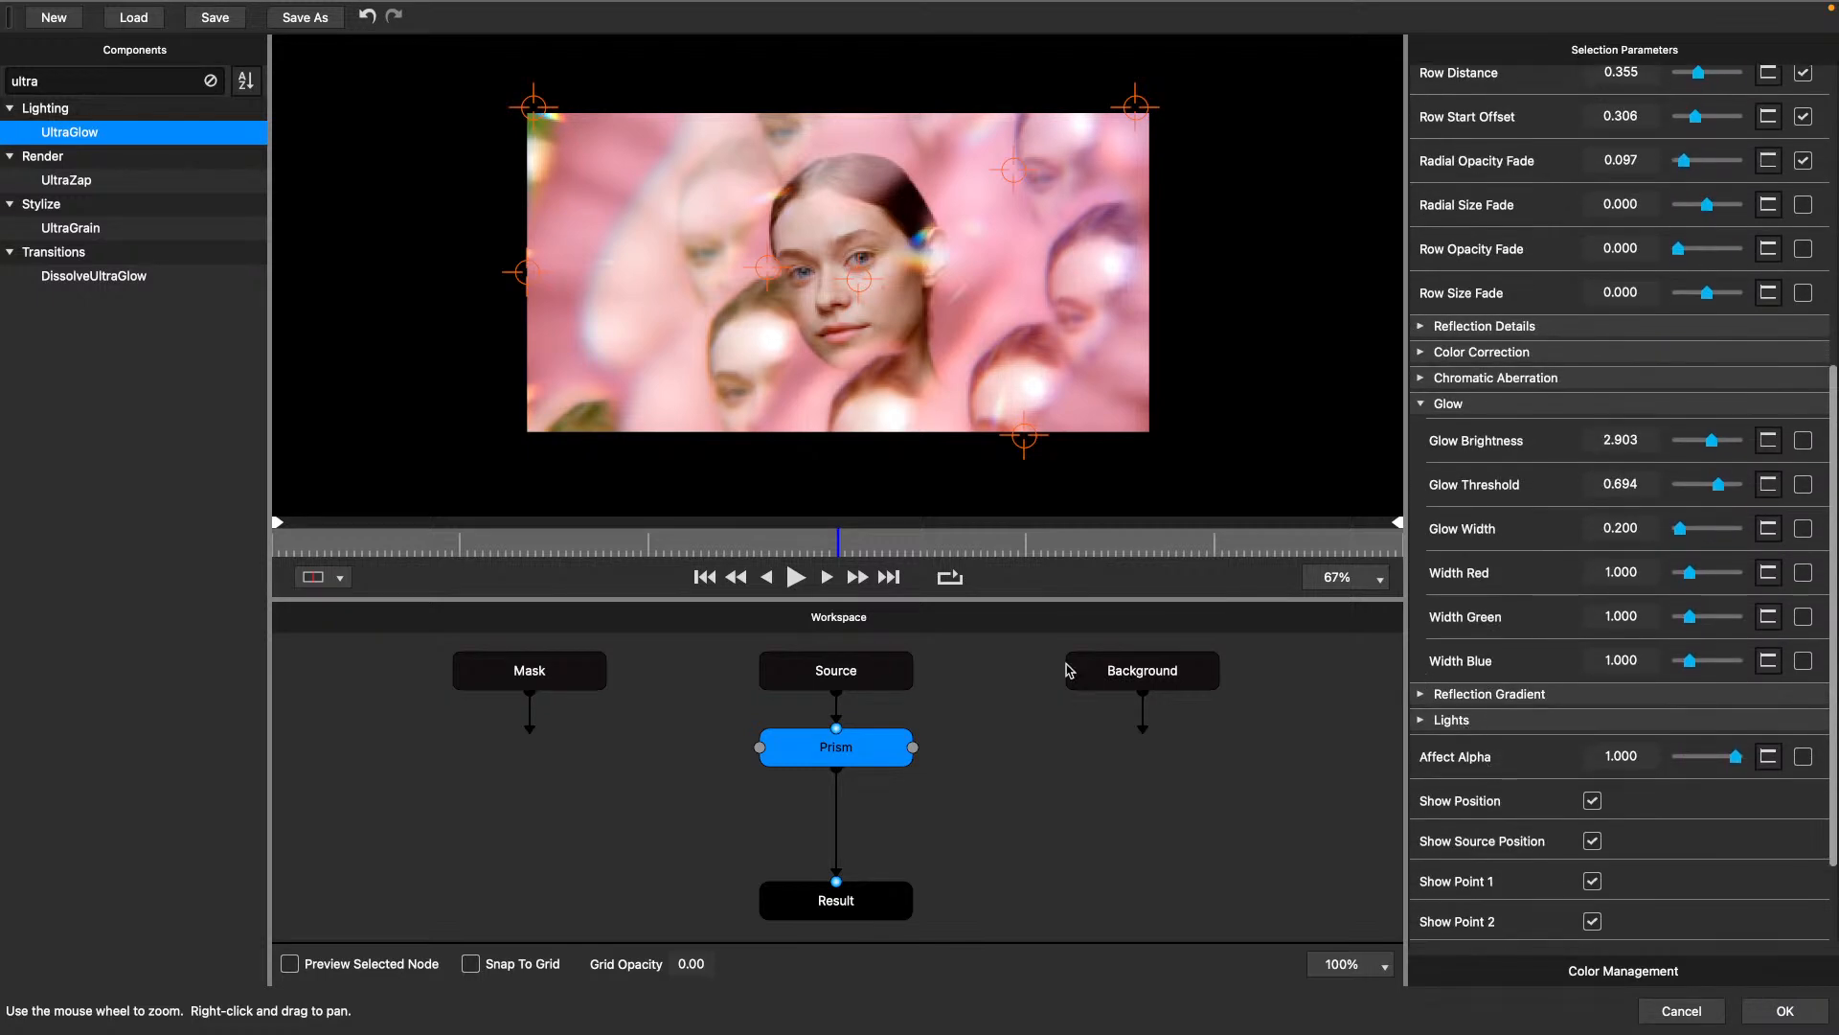
pyautogui.moveTo(127, 134)
pyautogui.mouseDown()
pyautogui.moveTo(725, 644)
pyautogui.moveTo(858, 782)
pyautogui.moveTo(833, 826)
pyautogui.mouseUp()
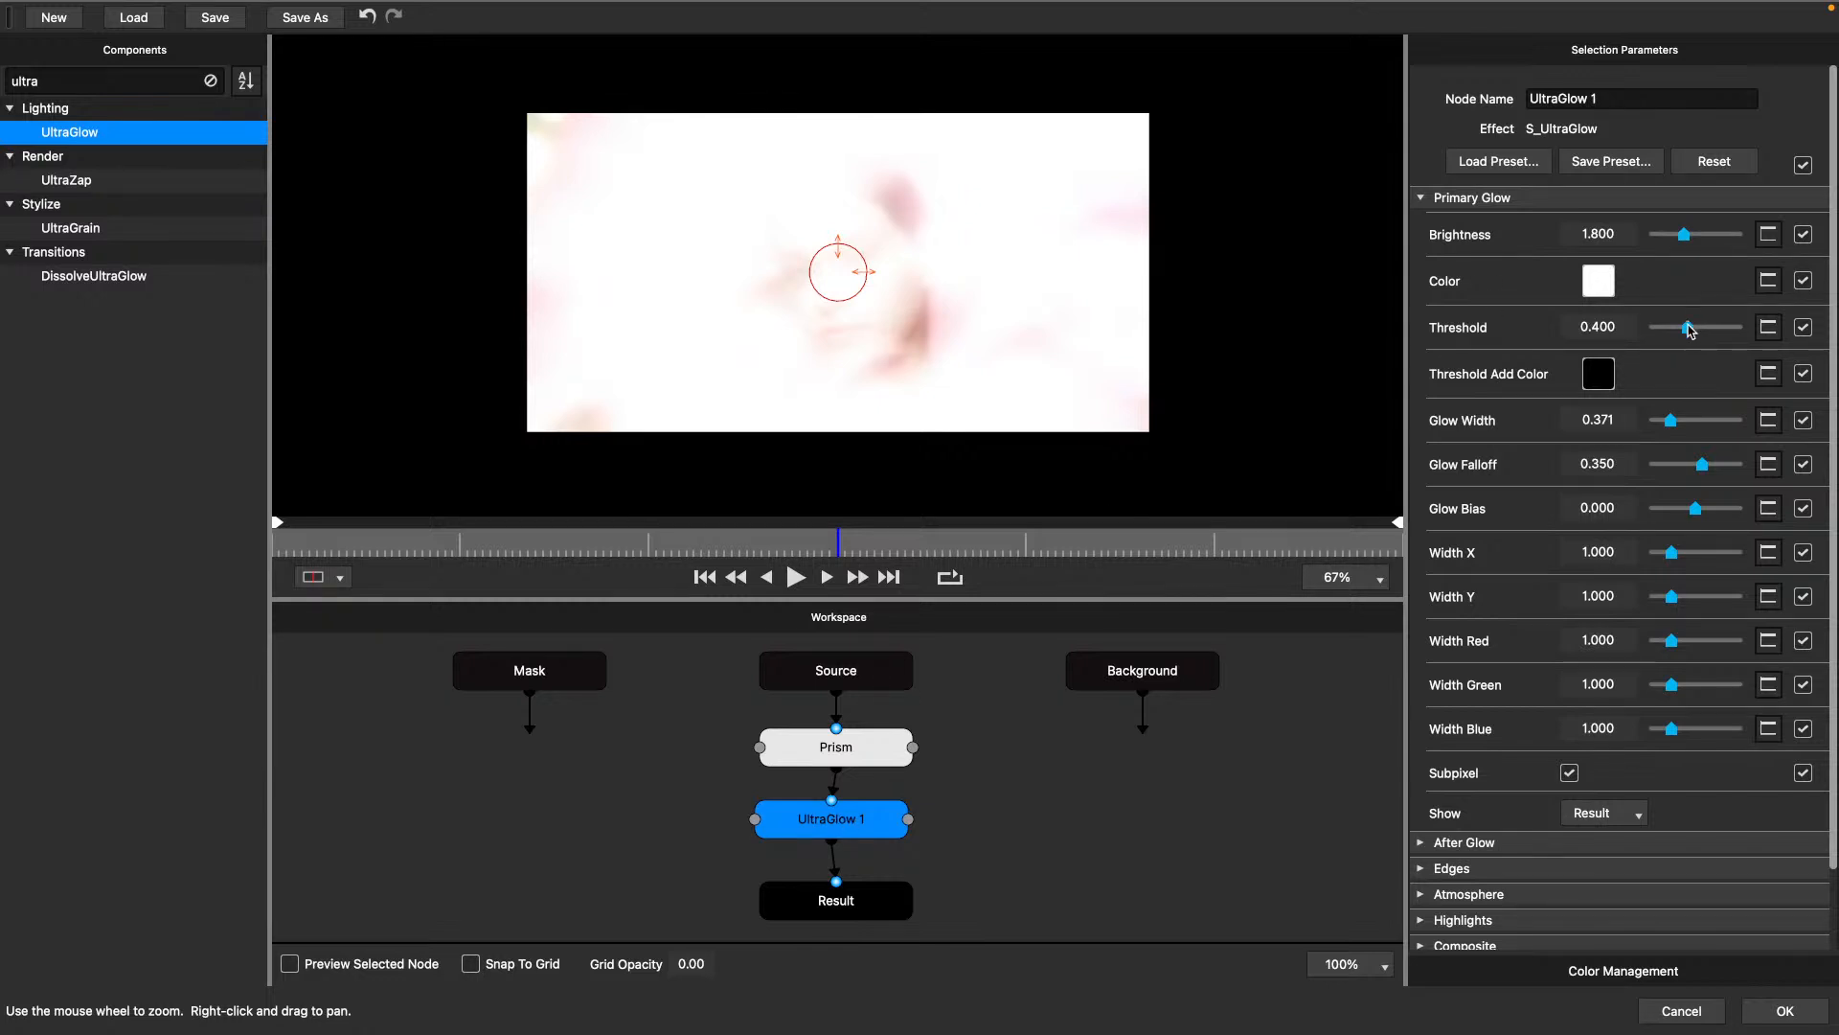
# Set the UltraGlow node's Threshold to 0.884, Brightness to 1.919 and Color to yellow-green #C3FF52.
pyautogui.moveTo(1689, 330); pyautogui.dragTo(1726, 330)
pyautogui.moveTo(1683, 234); pyautogui.dragTo(1687, 246)
pyautogui.click(1598, 280)
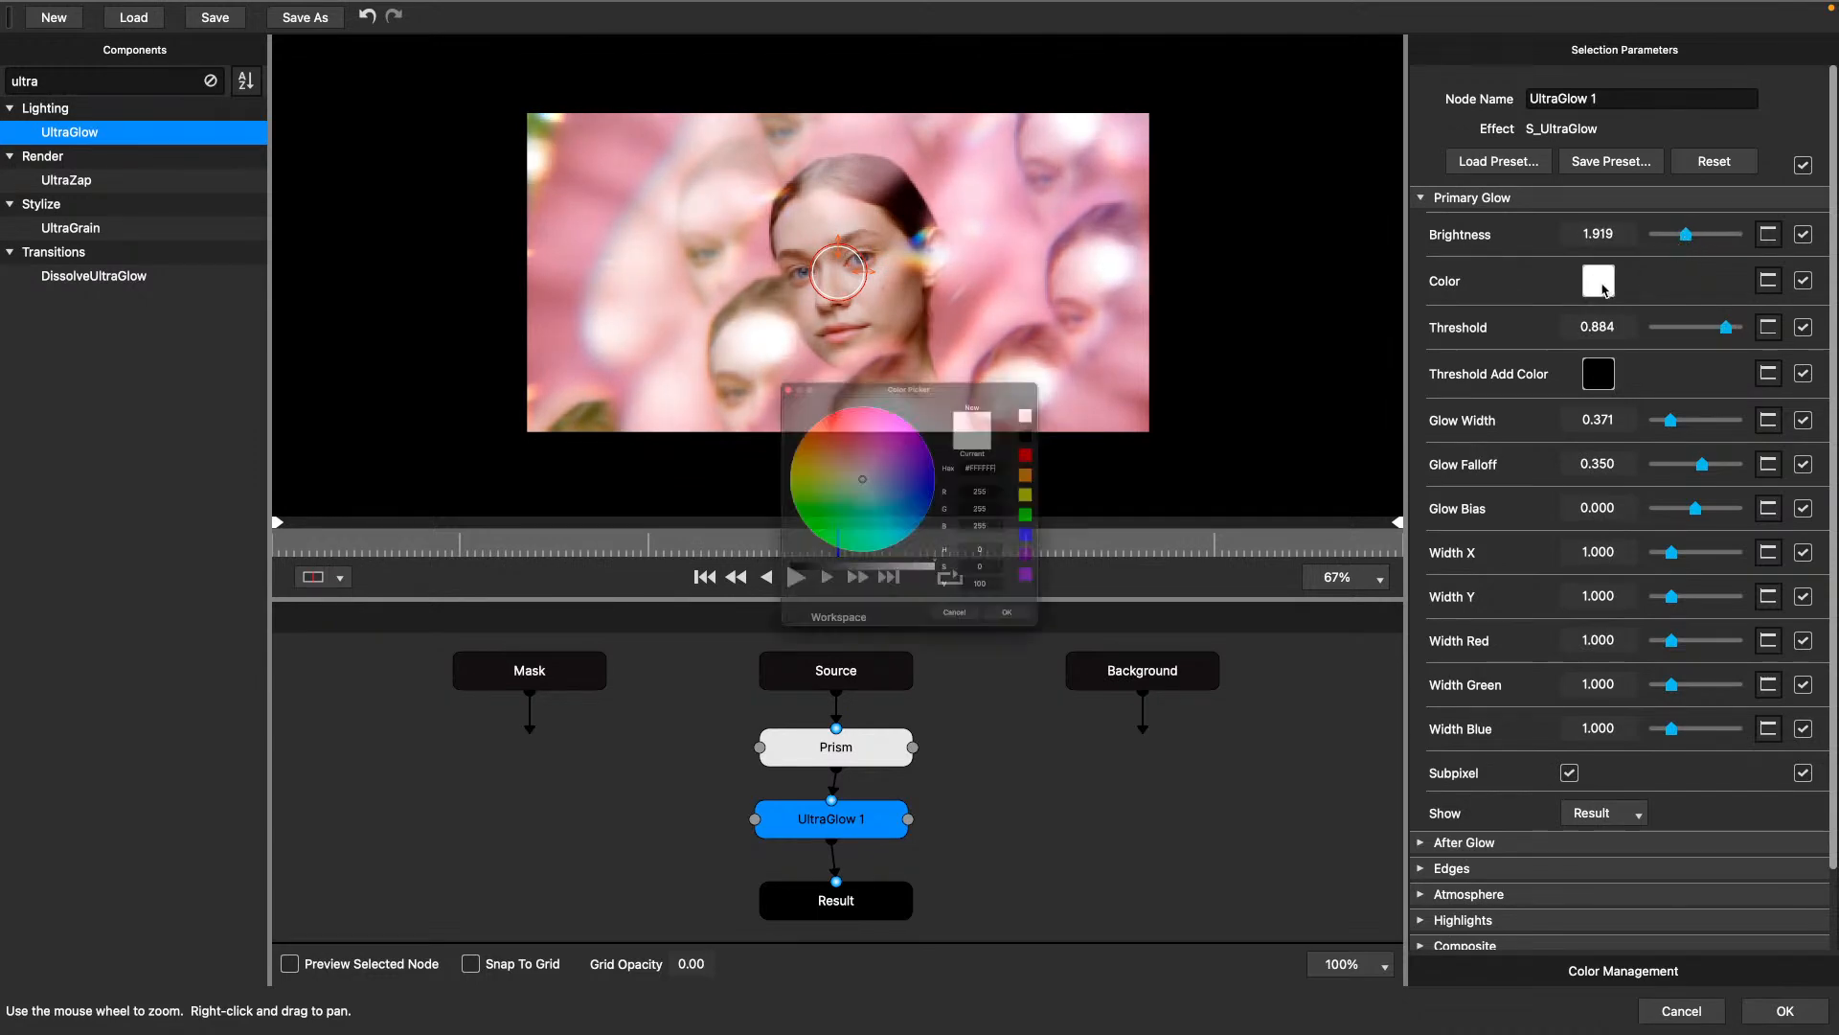
pyautogui.moveTo(769, 475); pyautogui.dragTo(742, 484)
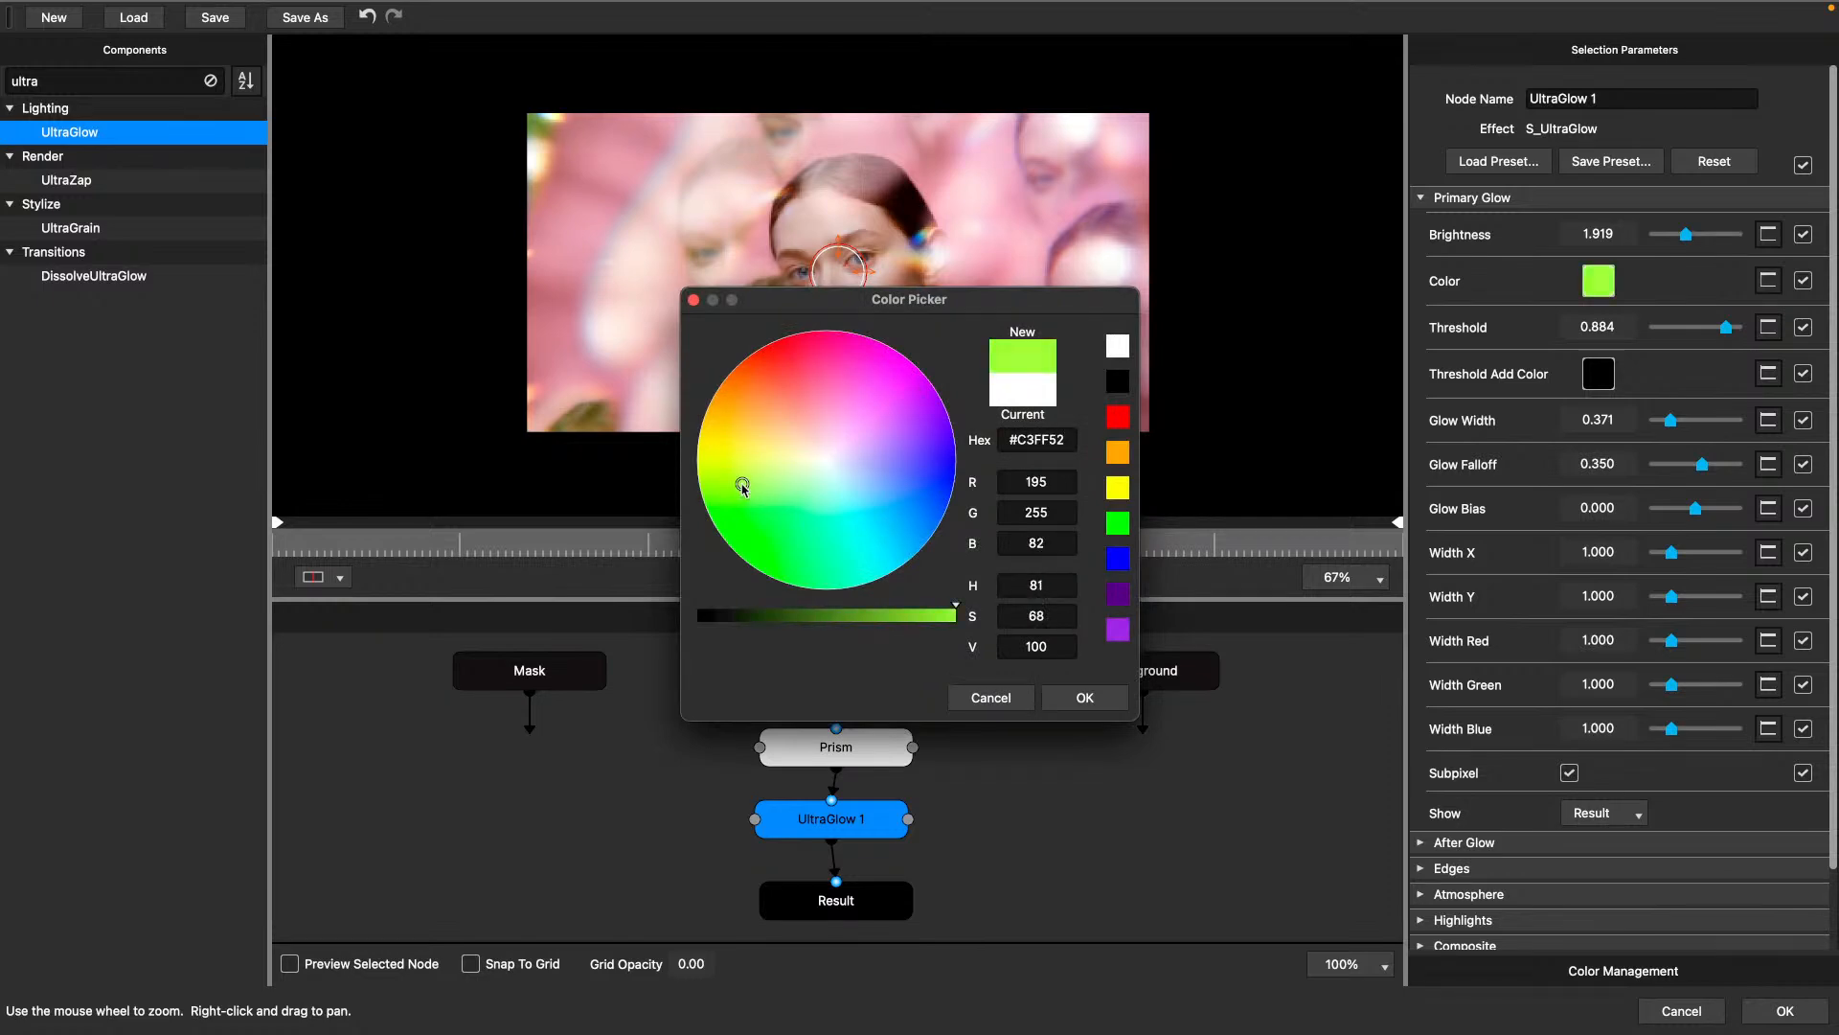
pyautogui.click(1092, 698)
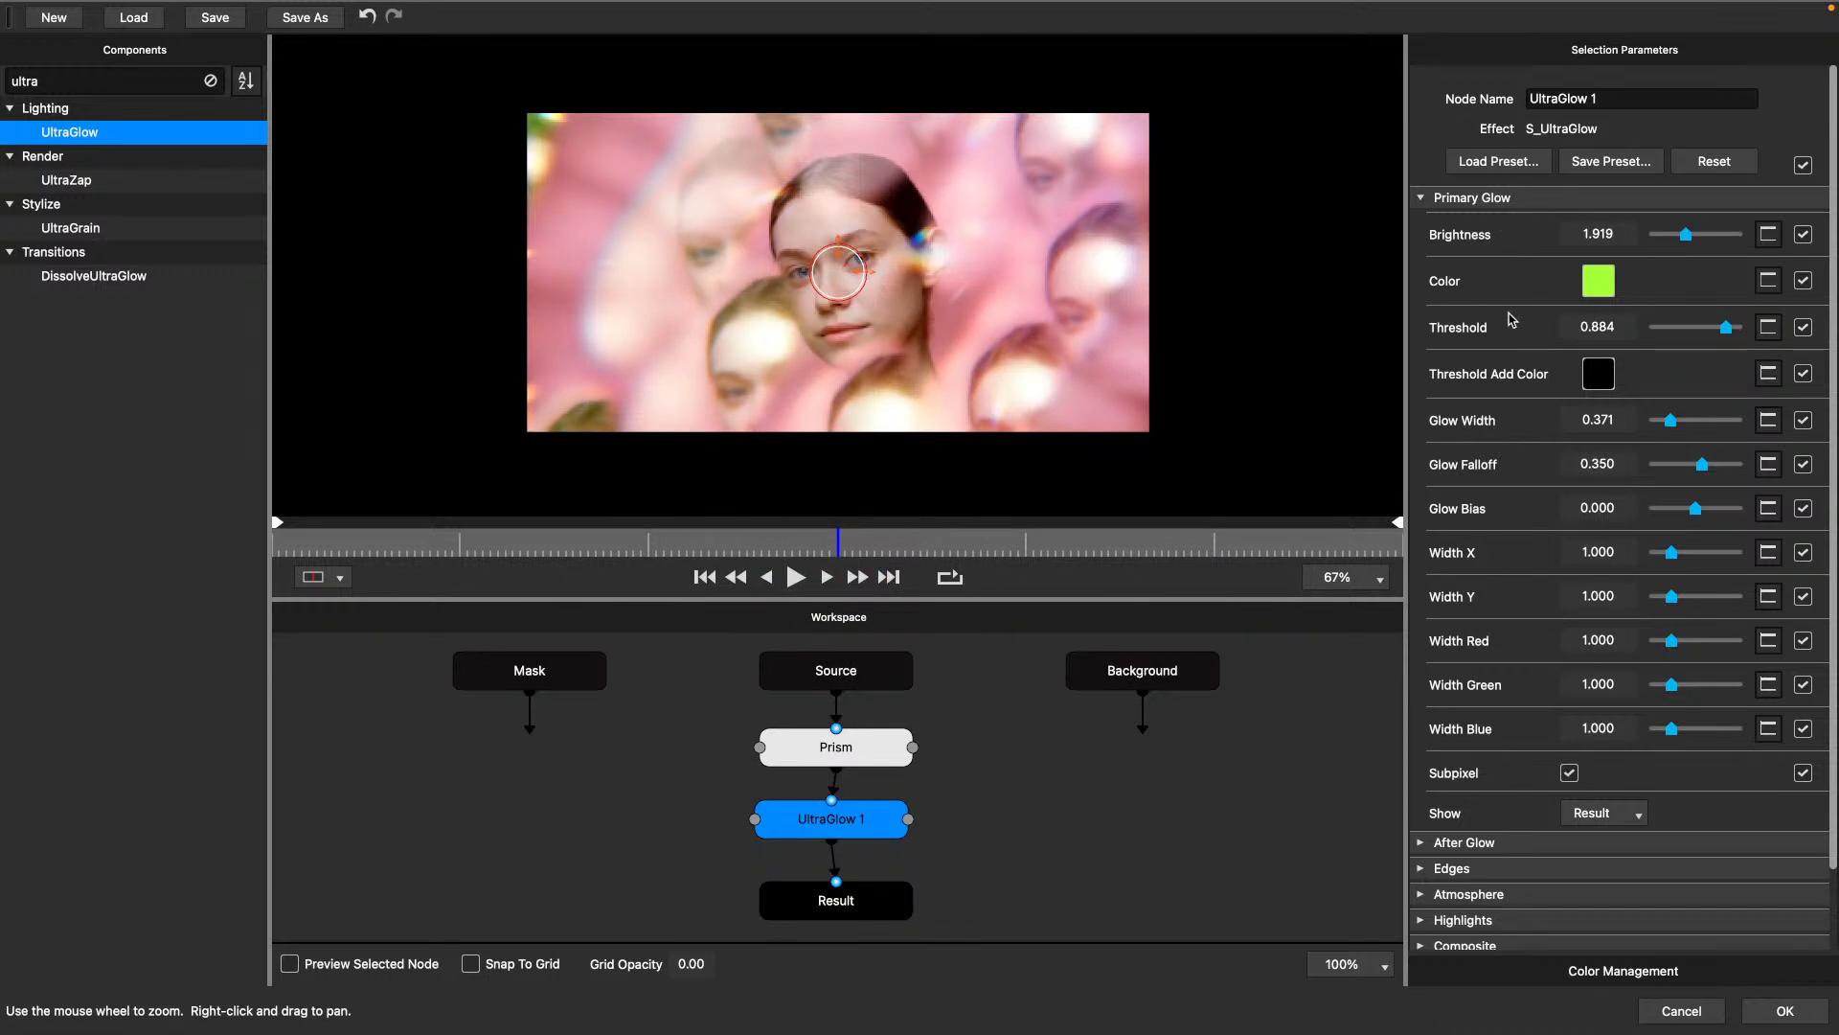
# Expose only Brightness, Color and Threshold on the UltraGlow node, and rename the node Glow.
pyautogui.click(1803, 165)
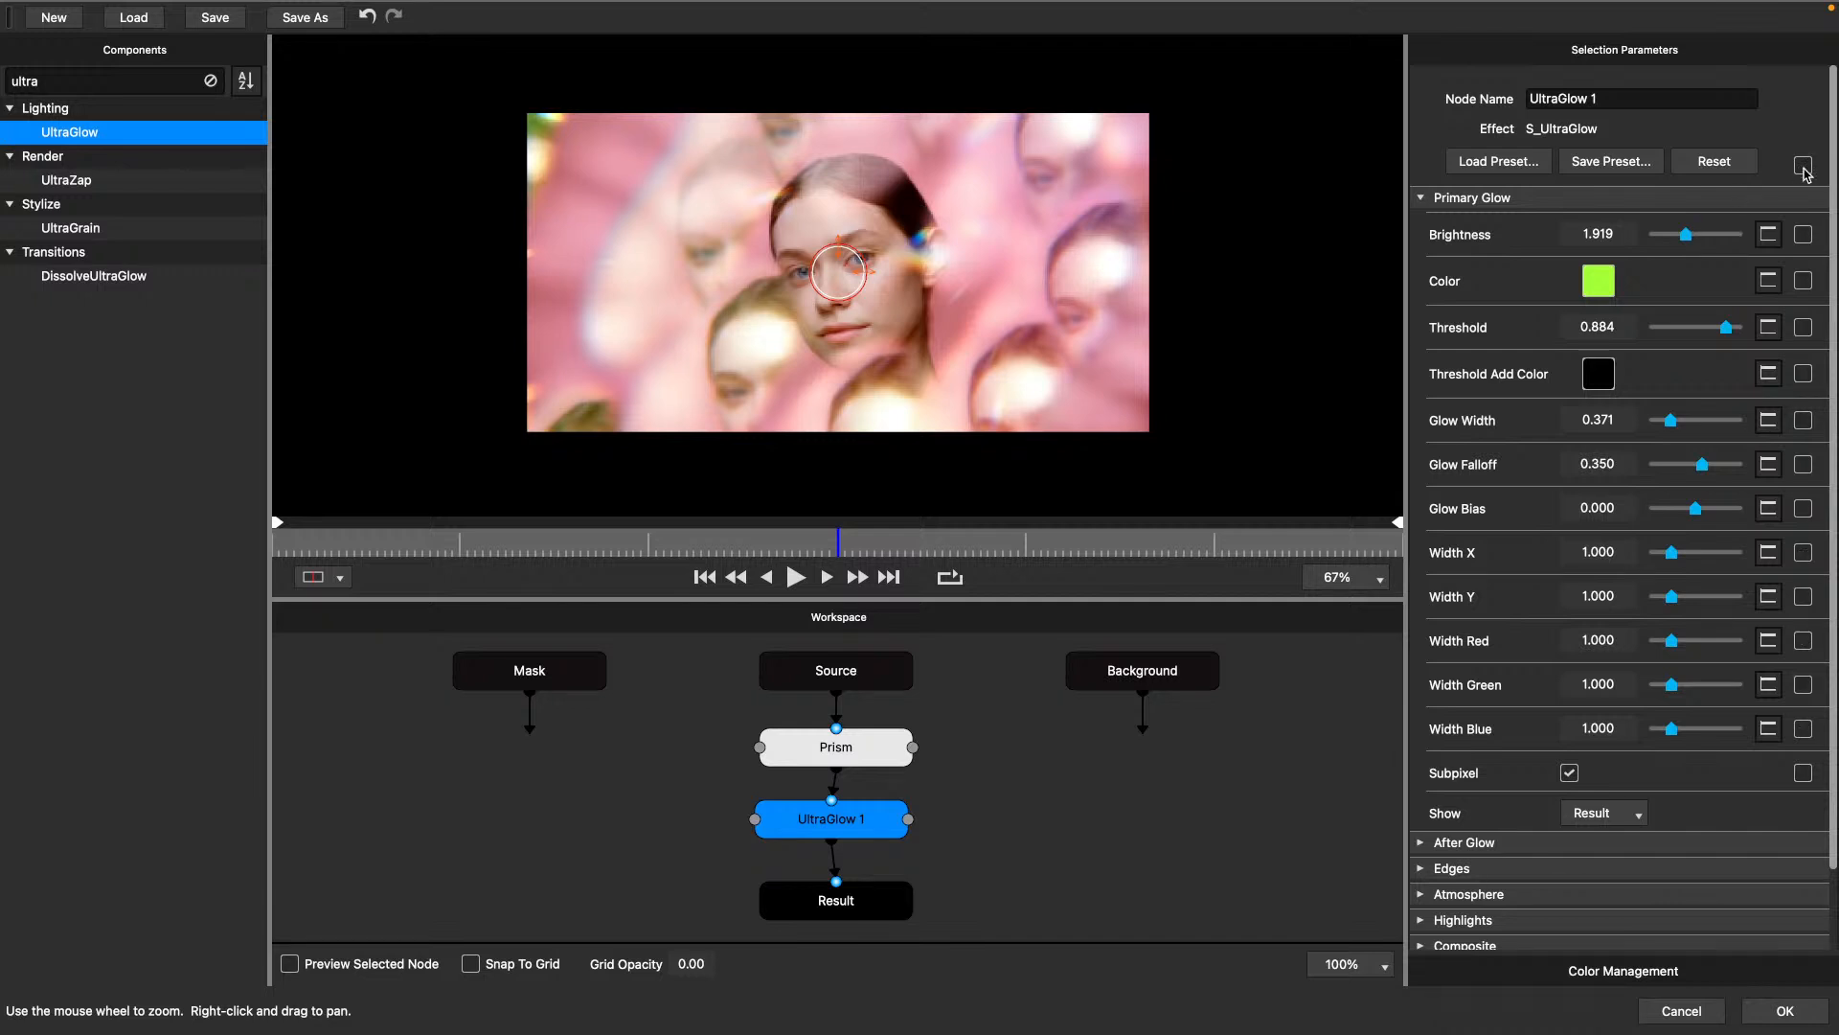
pyautogui.click(1805, 236)
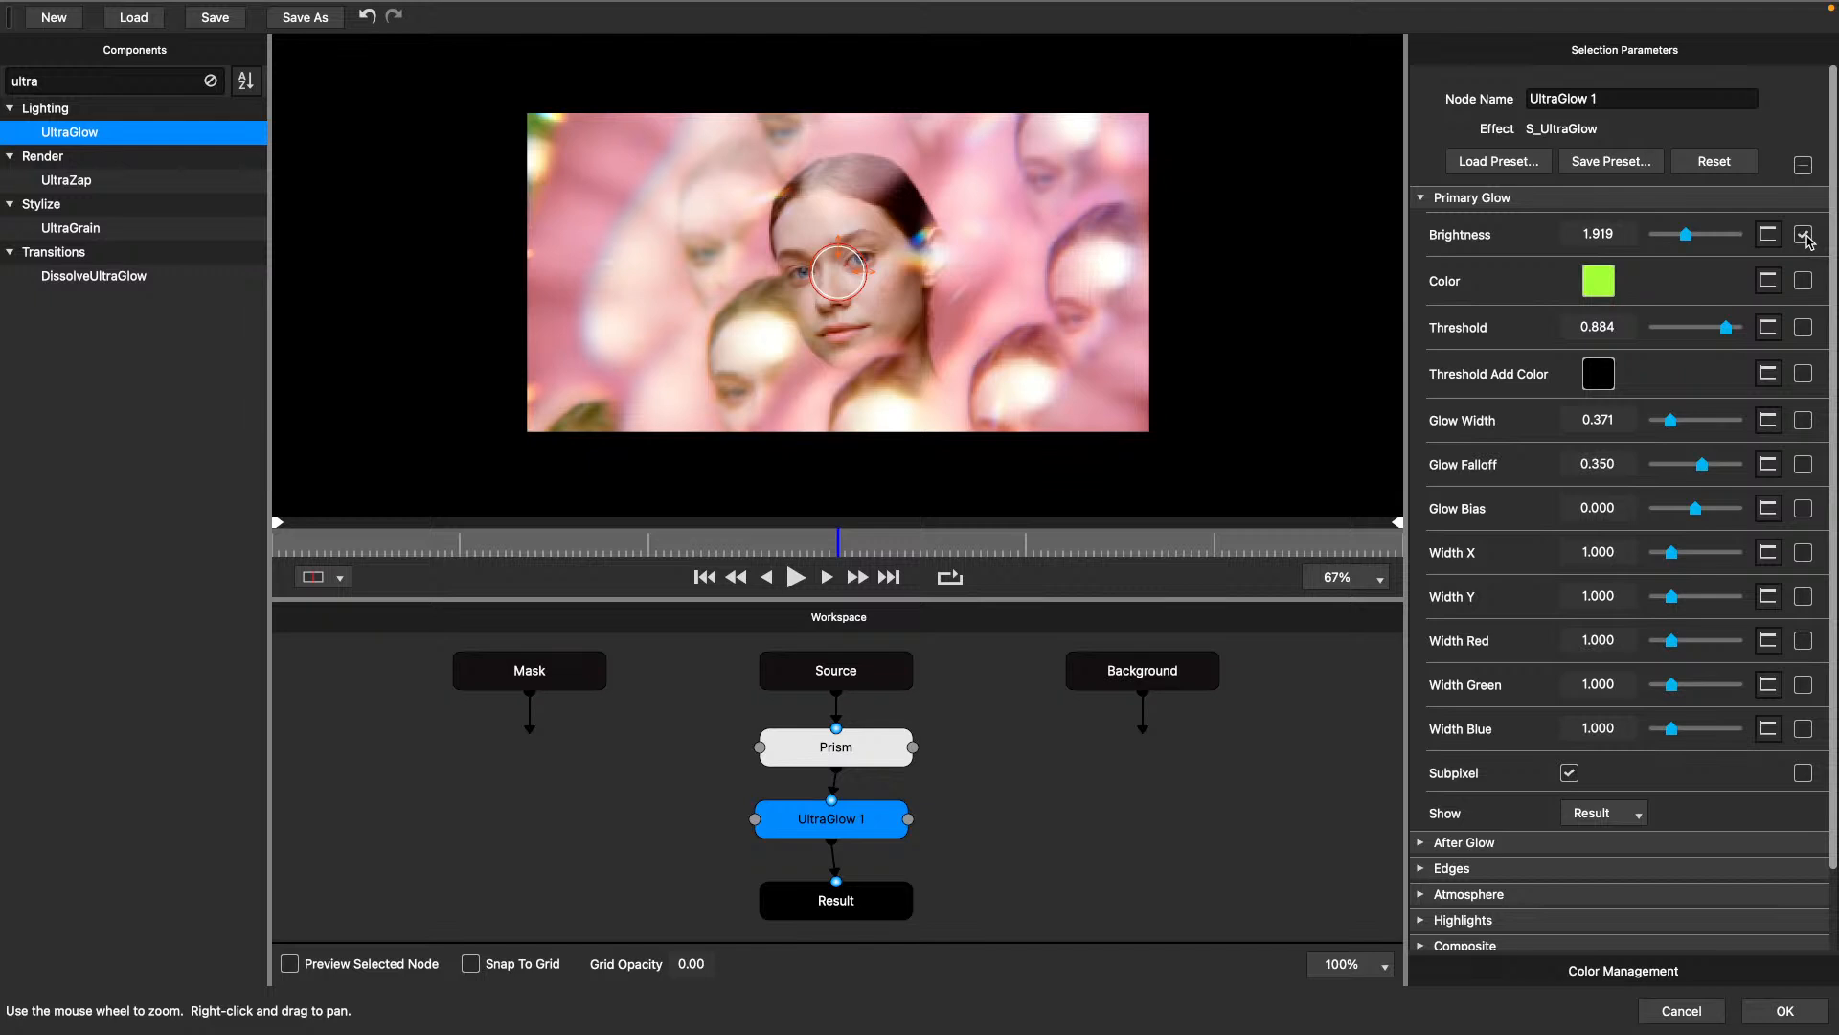
pyautogui.click(1805, 328)
pyautogui.moveTo(1609, 98); pyautogui.dragTo(1510, 113)
pyautogui.write('Glow')
pyautogui.press('Return')
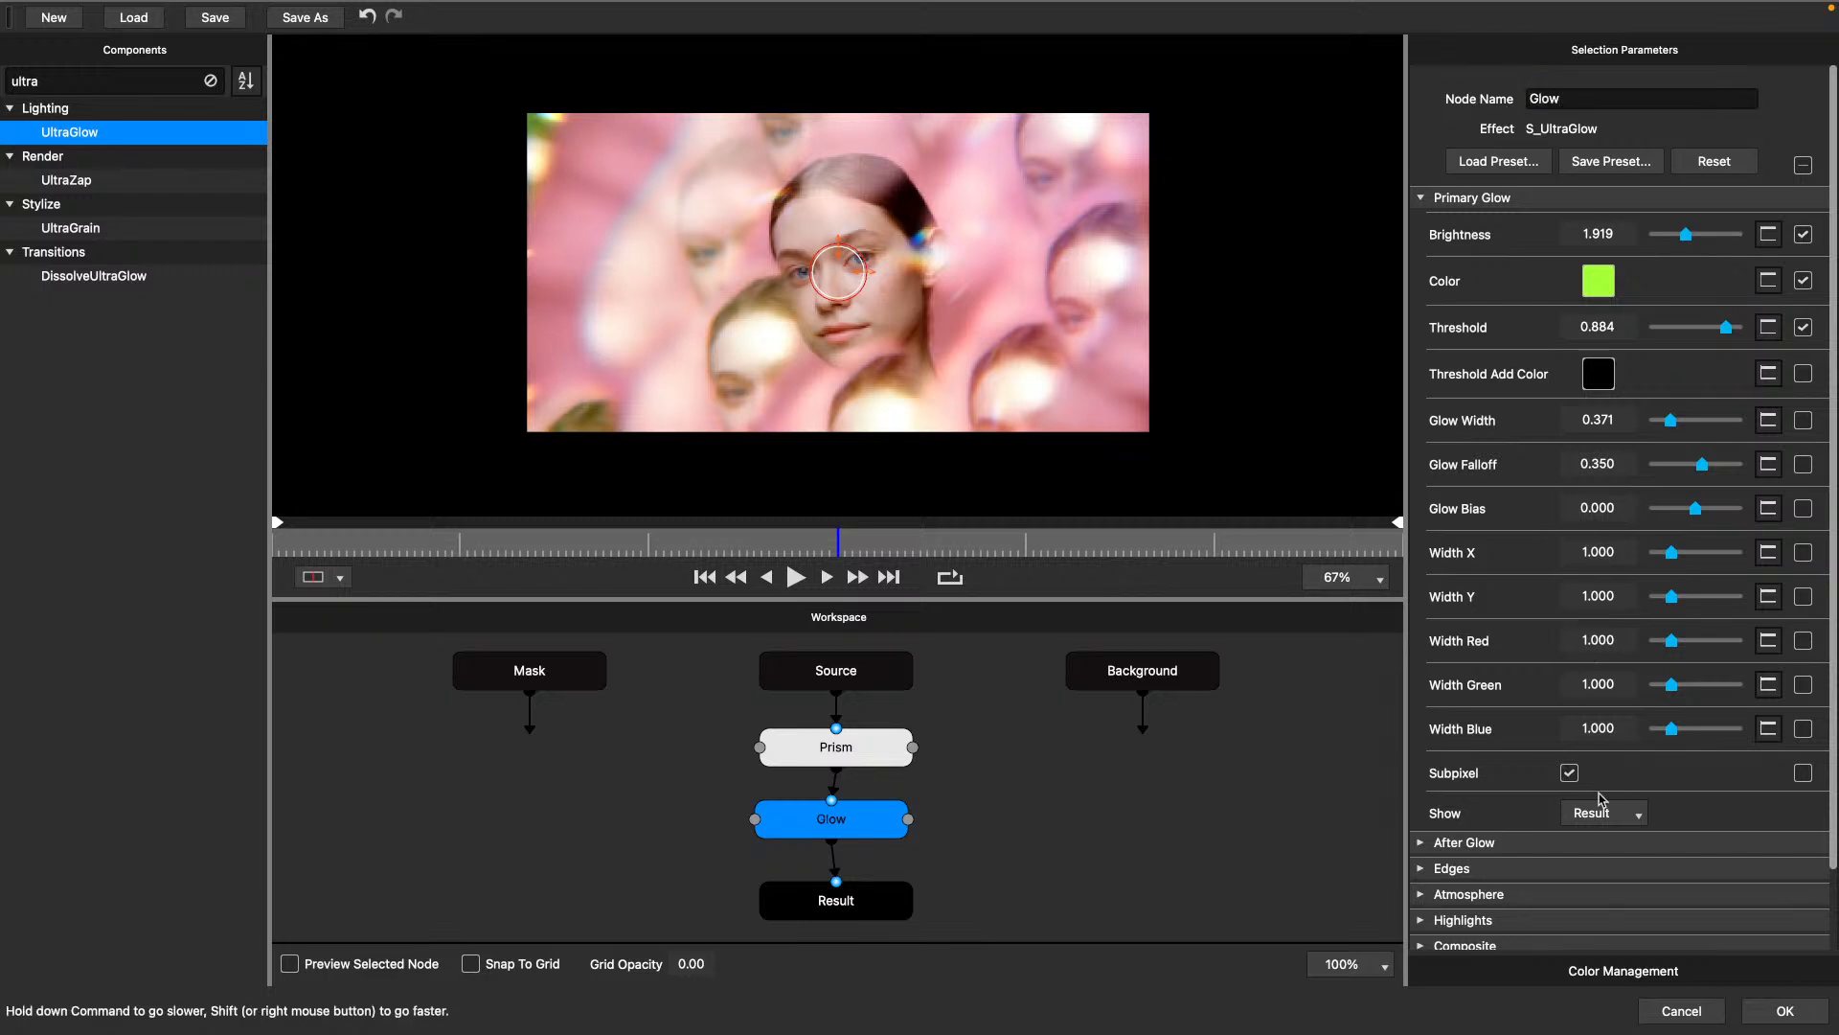
# Examine the Glow node's After Glow and Edges parameter groups, leaving both collapsed.
pyautogui.click(1422, 843)
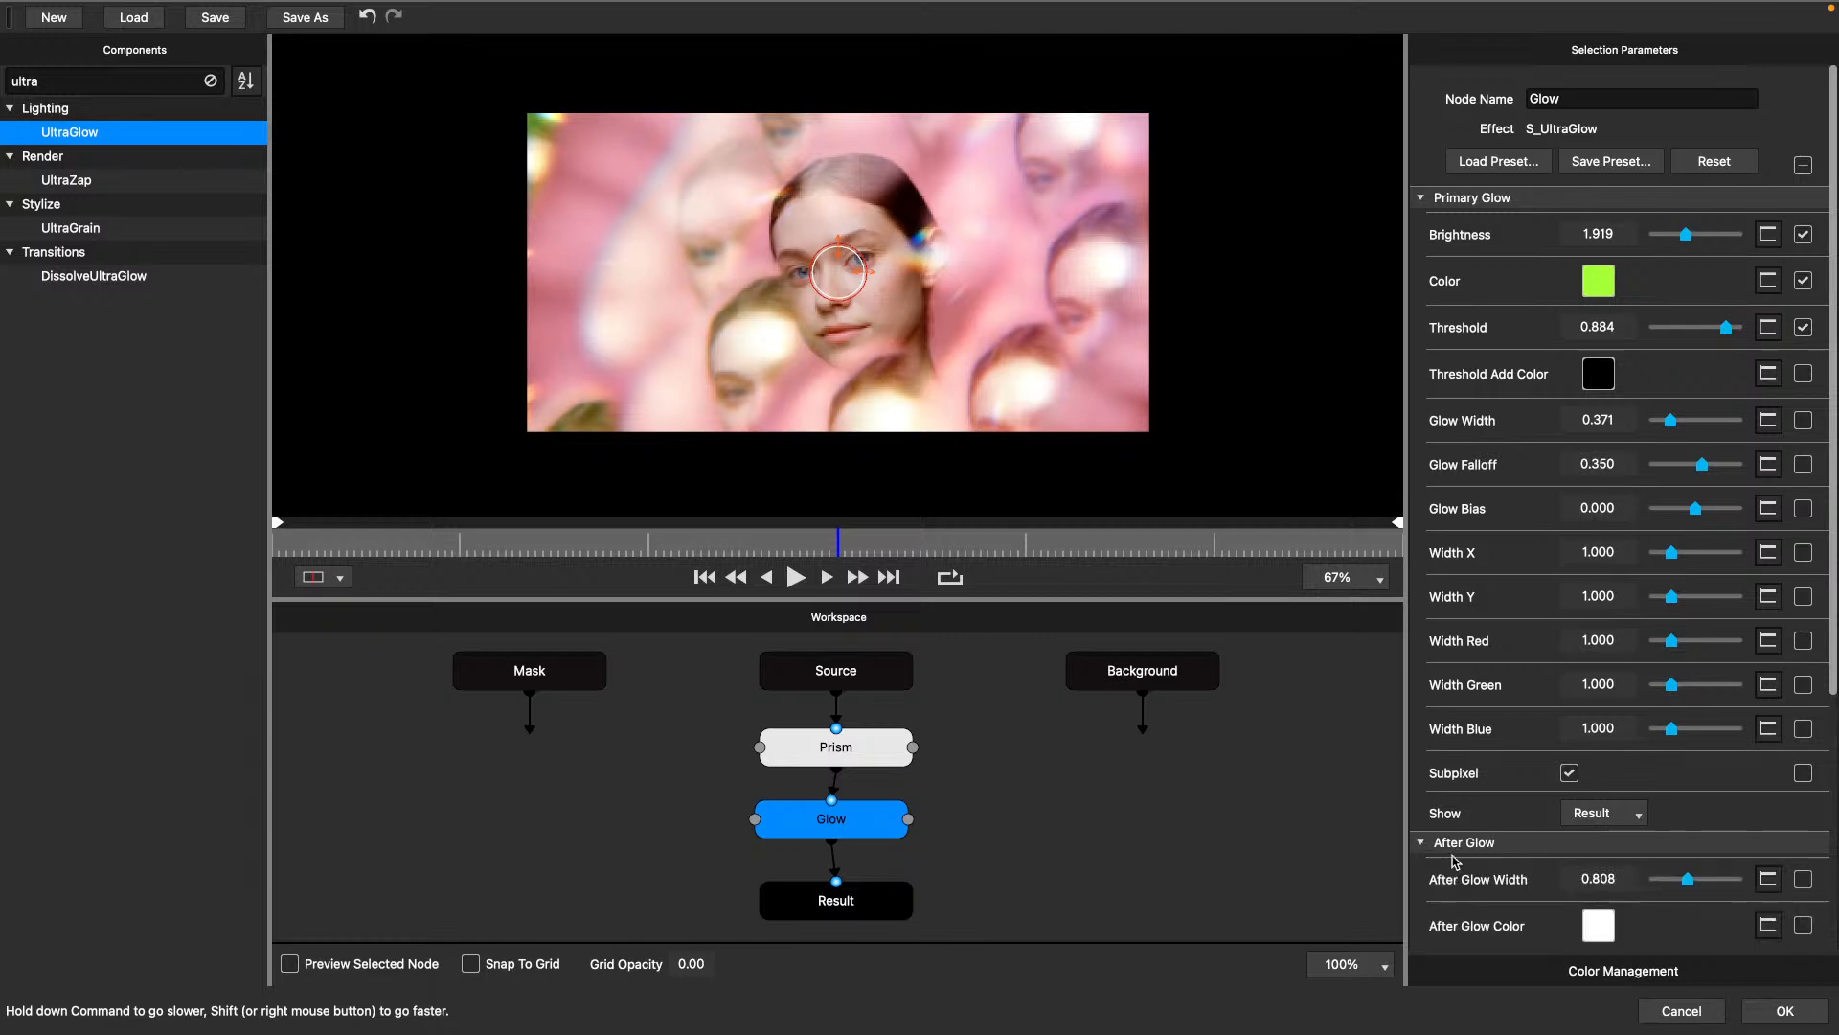
pyautogui.scroll(-3, 1457, 862)
pyautogui.scroll(-5, 1479, 792)
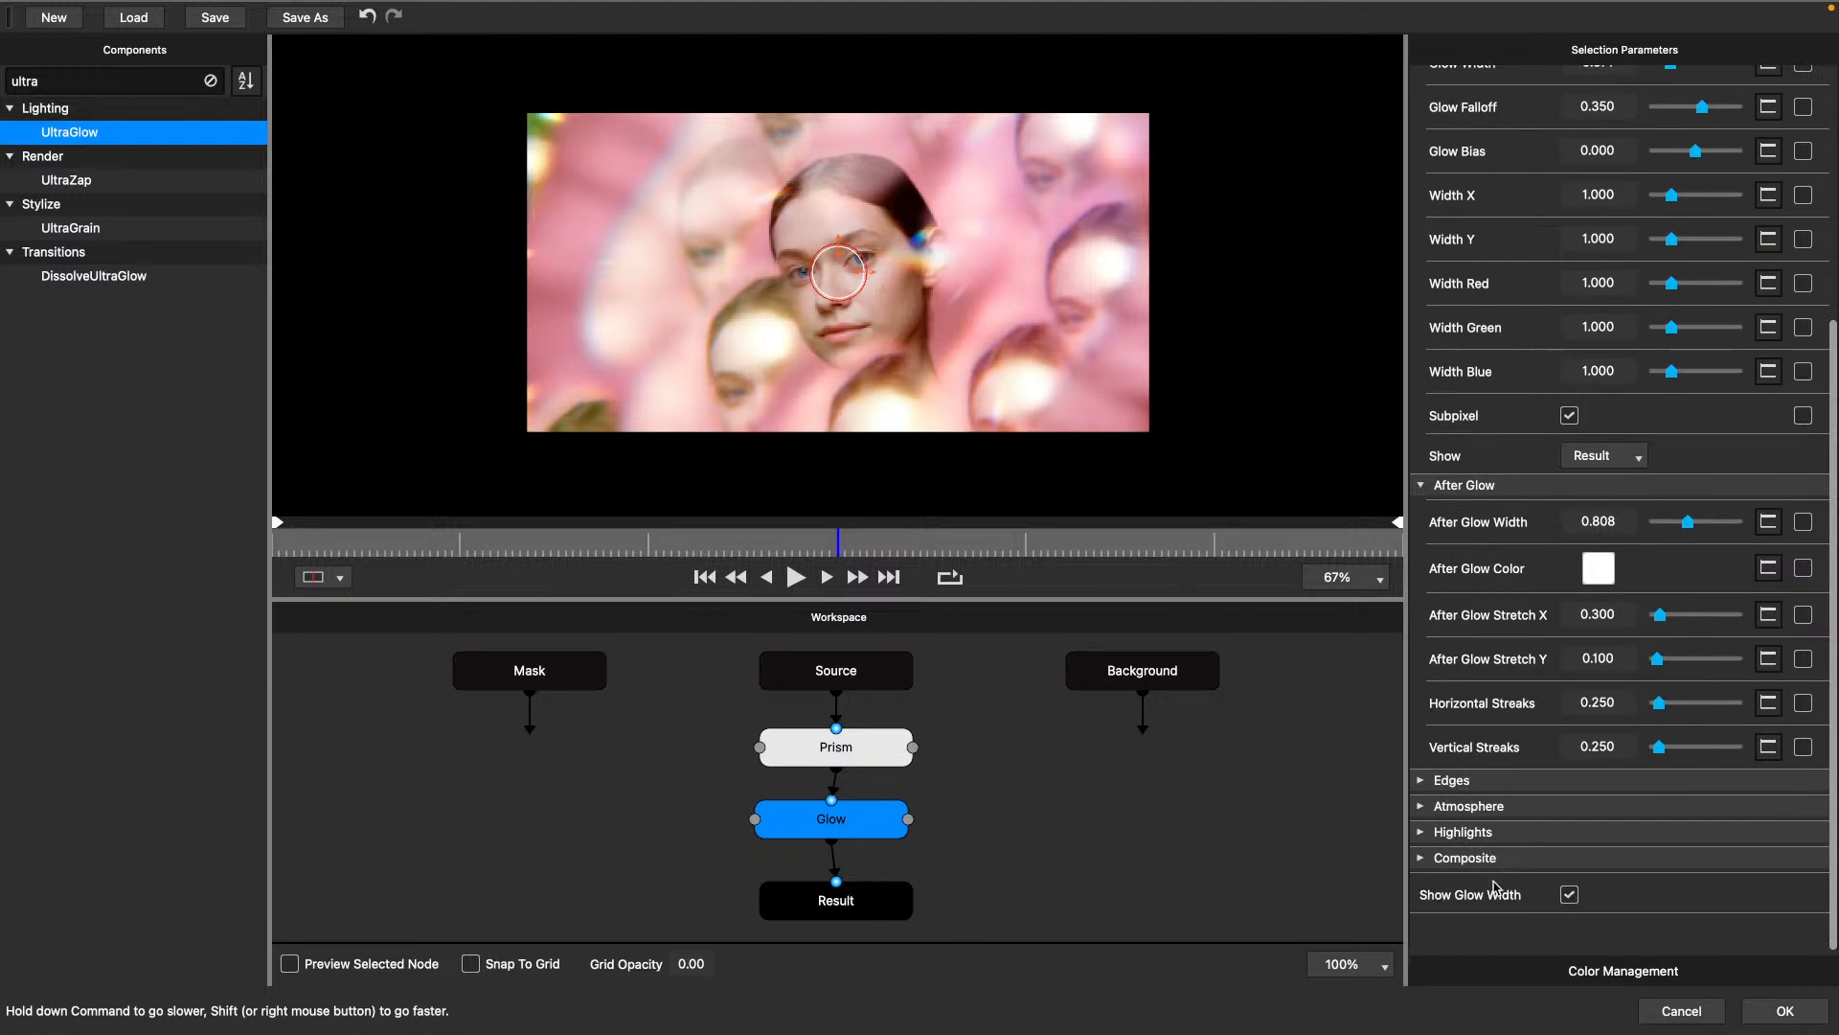
pyautogui.click(1431, 783)
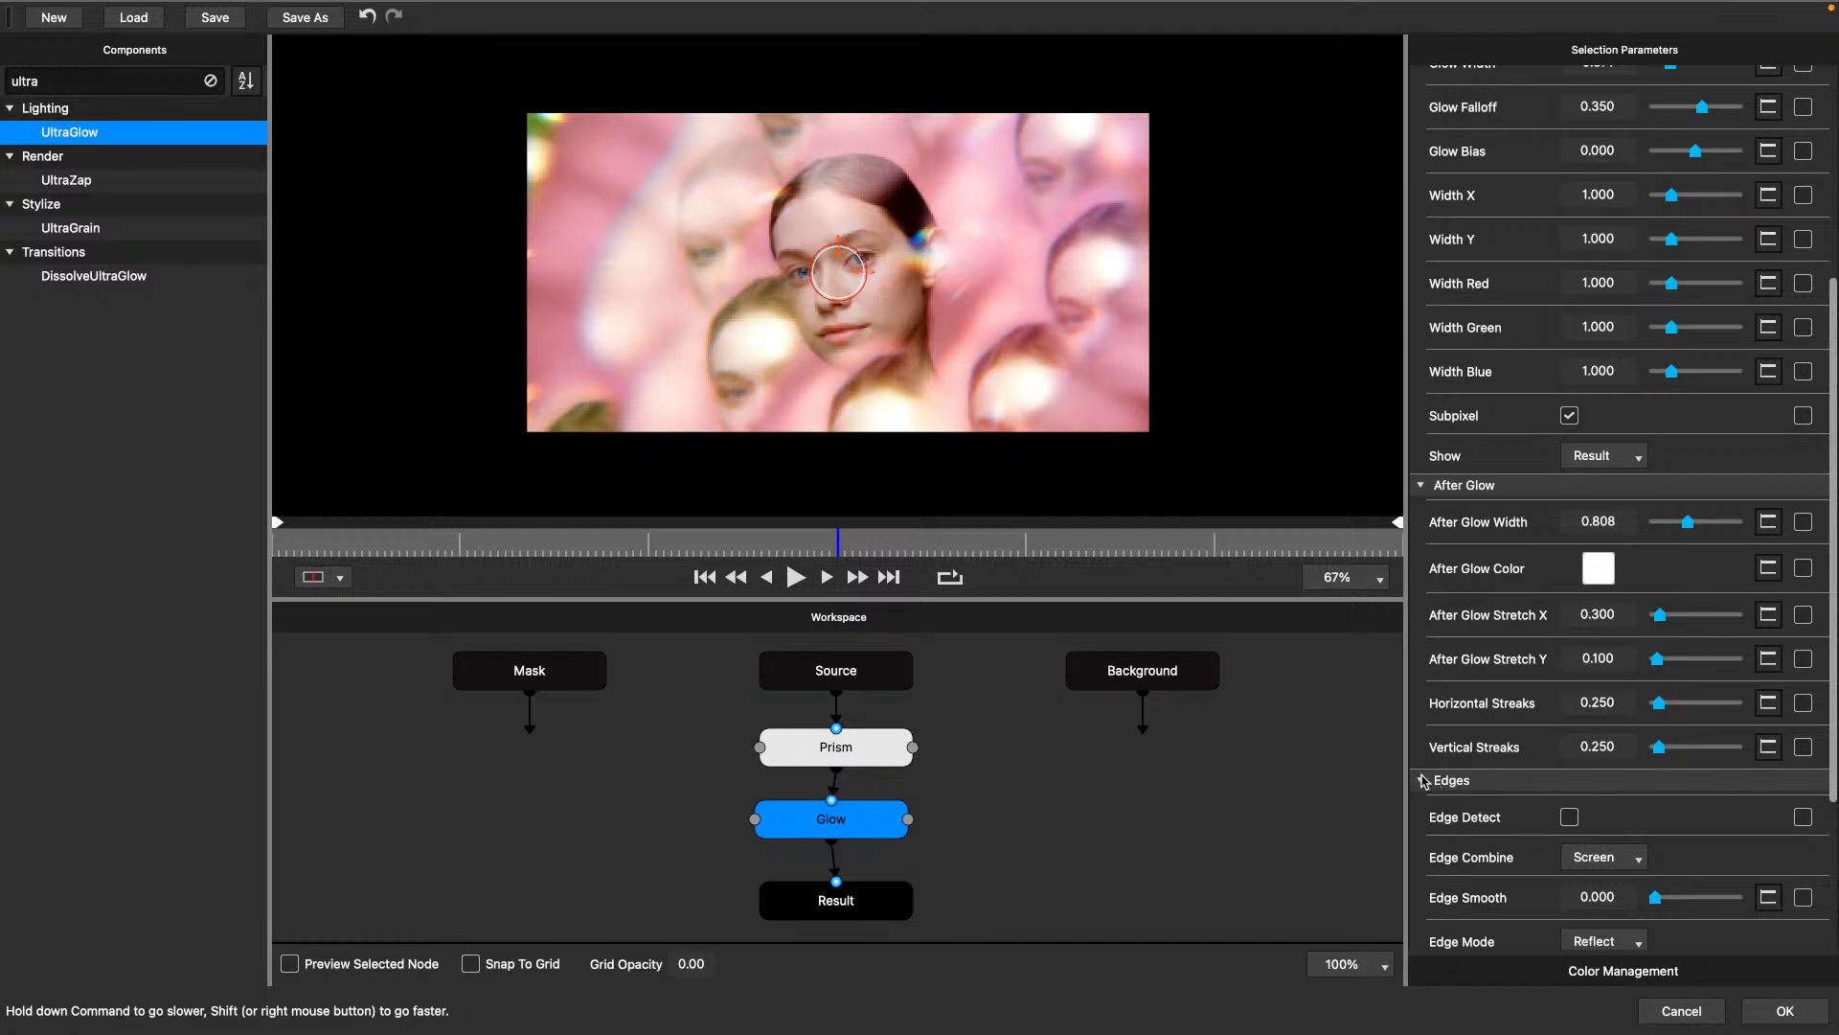
pyautogui.click(1422, 781)
pyautogui.click(1422, 486)
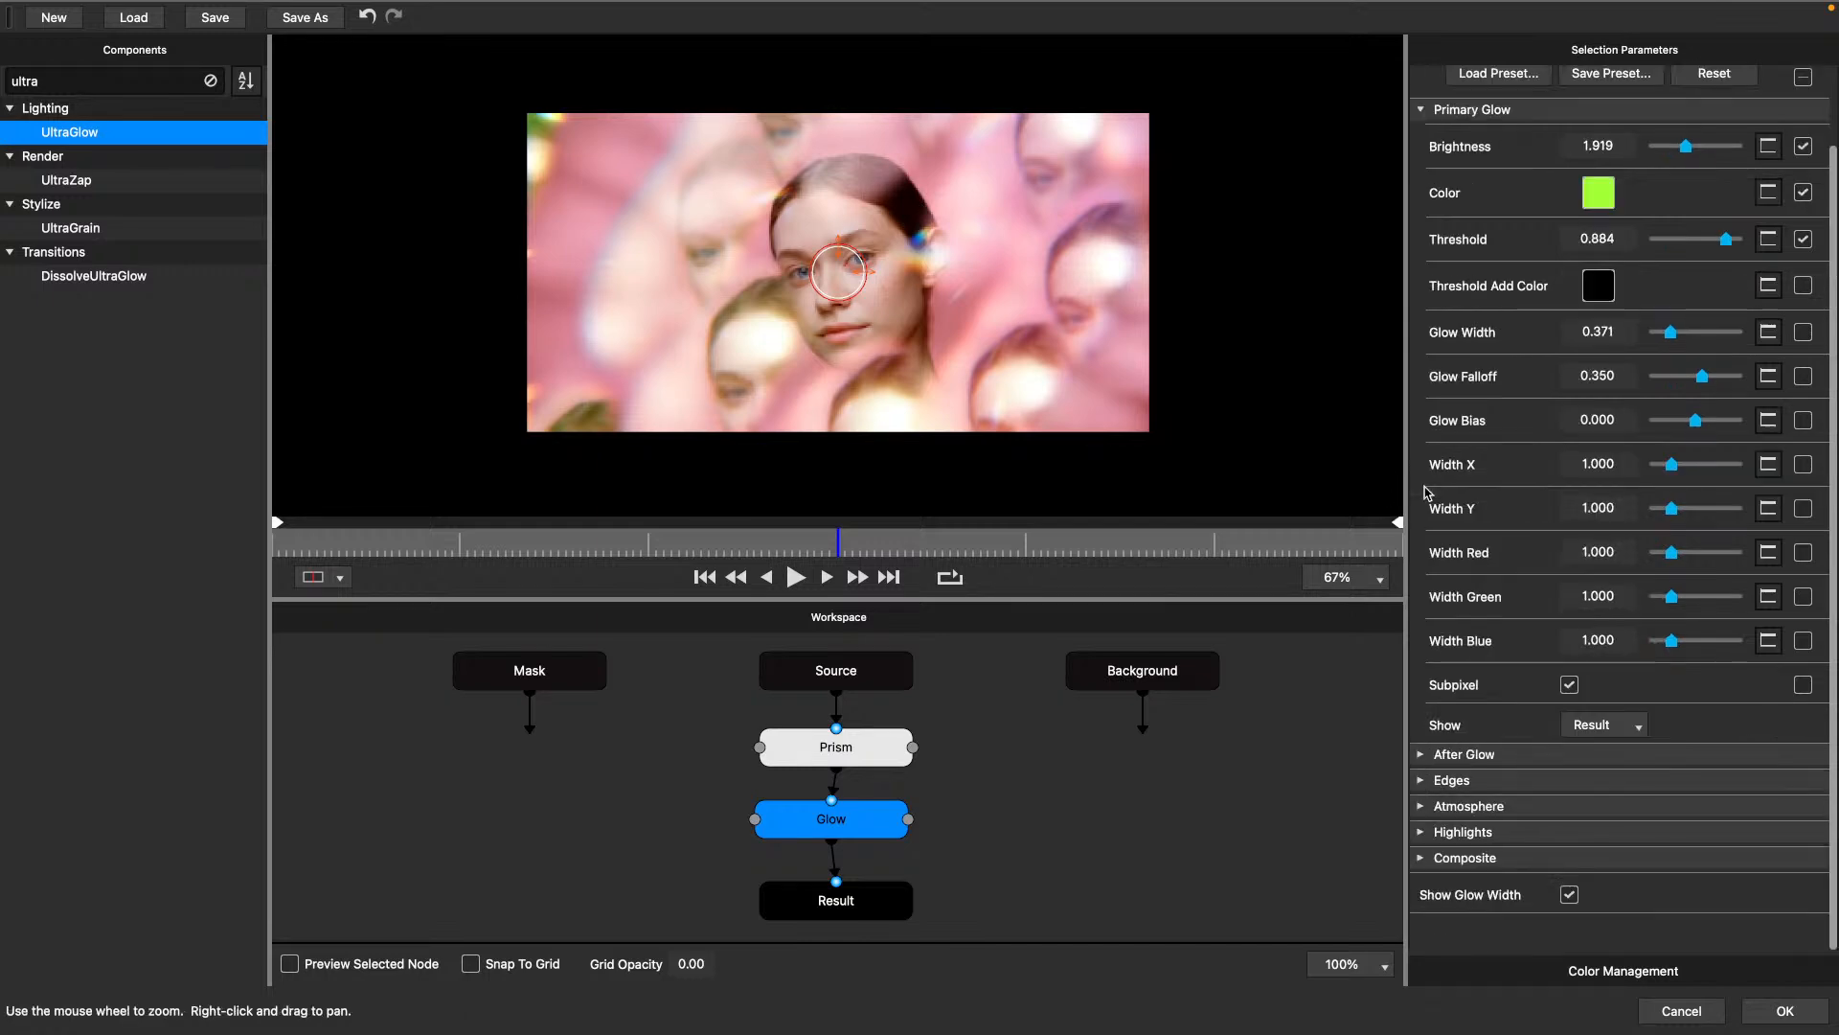
# Apply the edited effect to the clip in After Effects and review its Prism and Glow parameter groups.
pyautogui.click(1784, 1013)
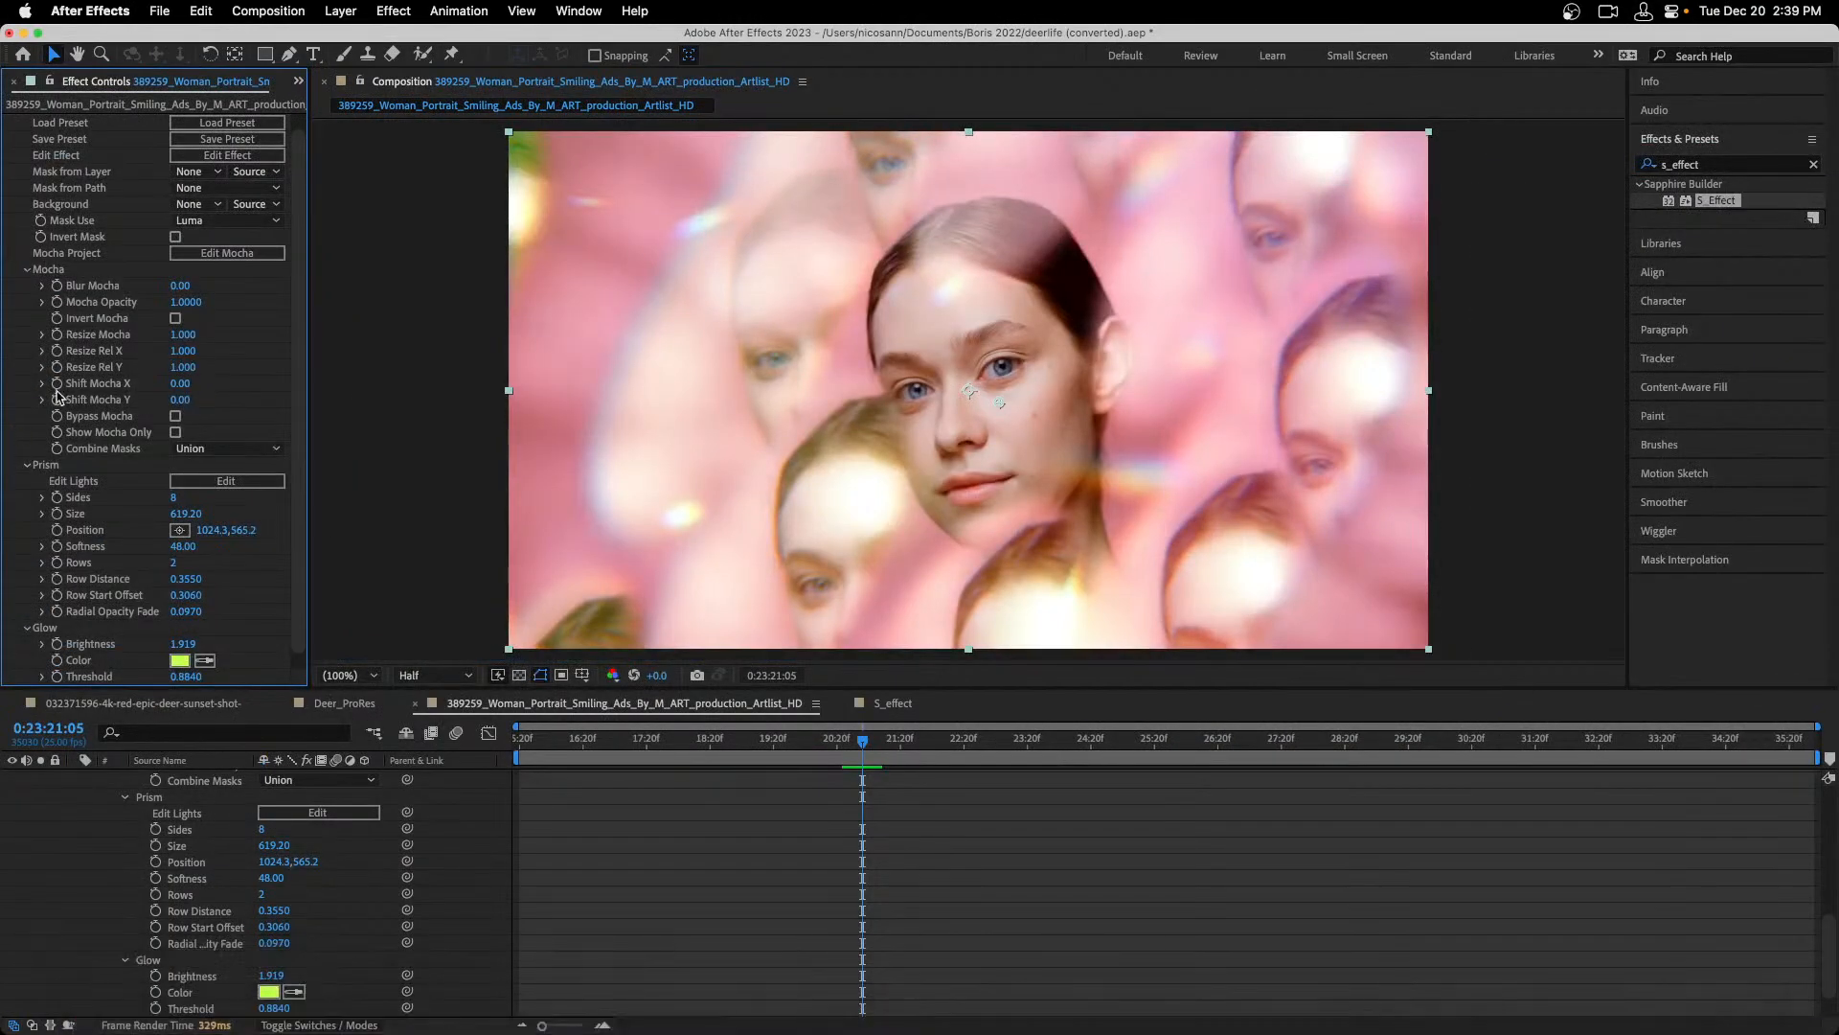
pyautogui.scroll(-1, 113, 508)
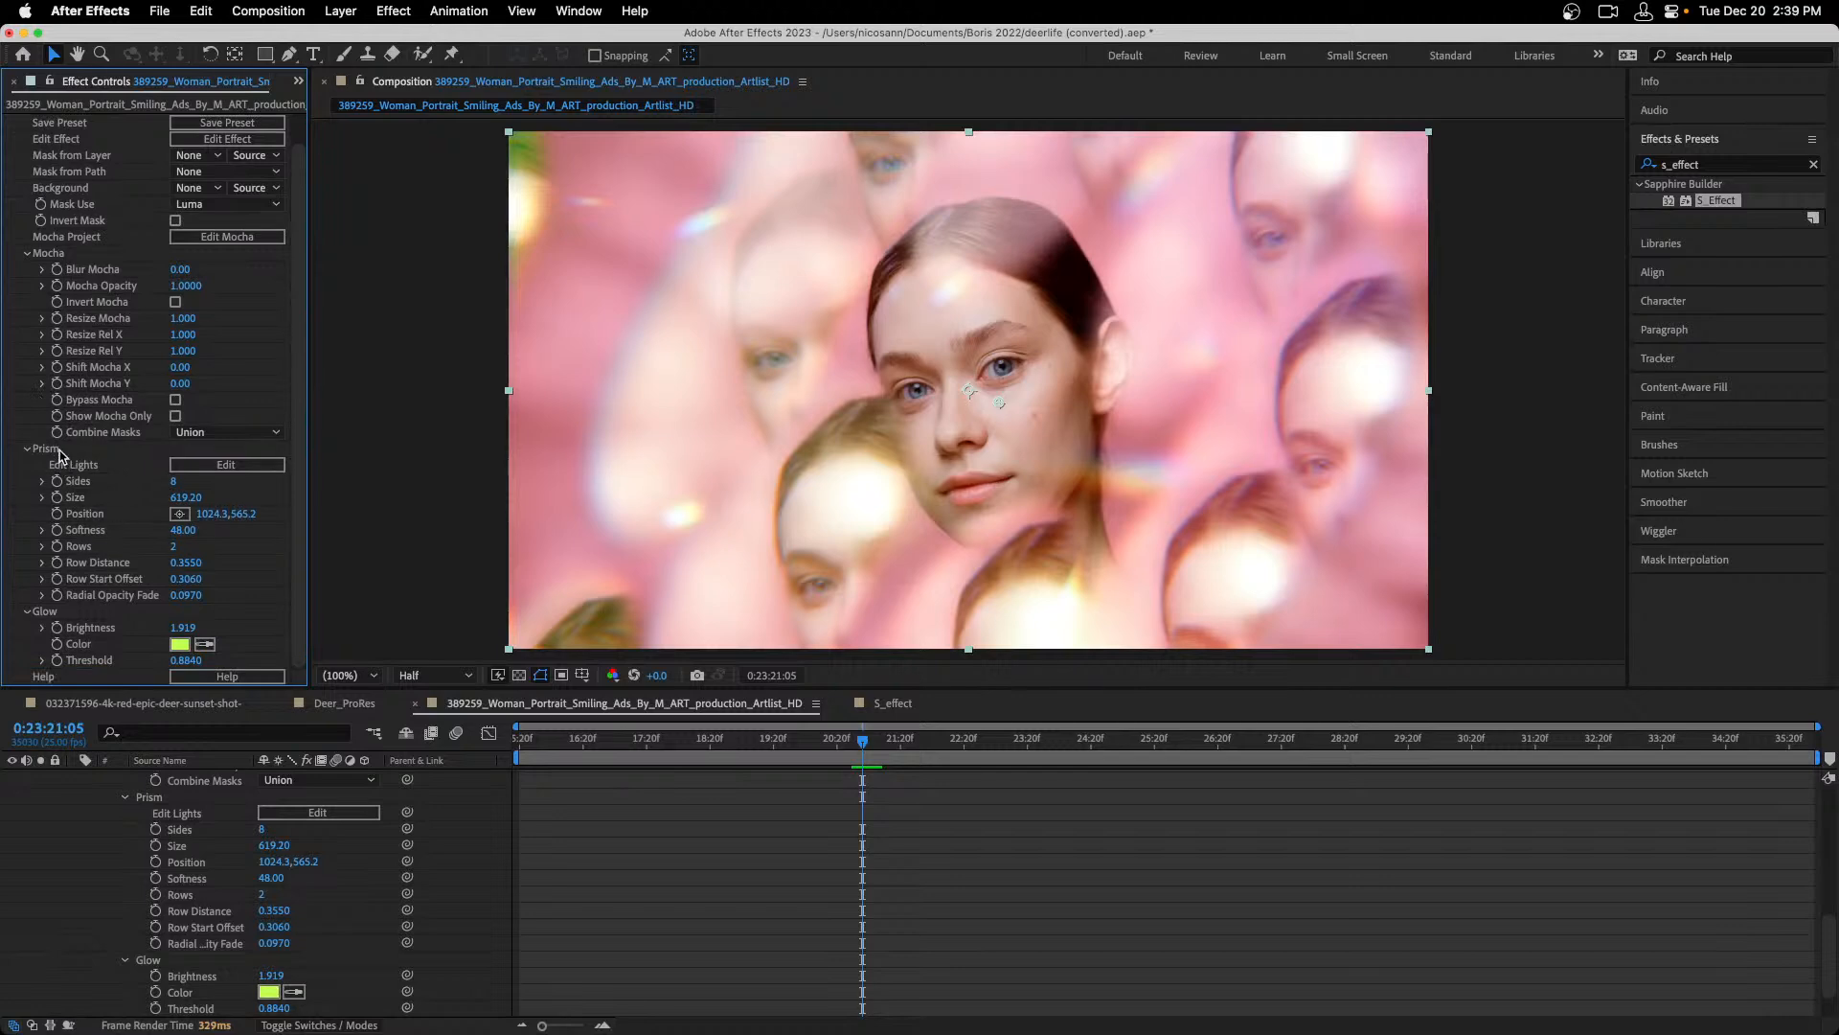
pyautogui.click(29, 450)
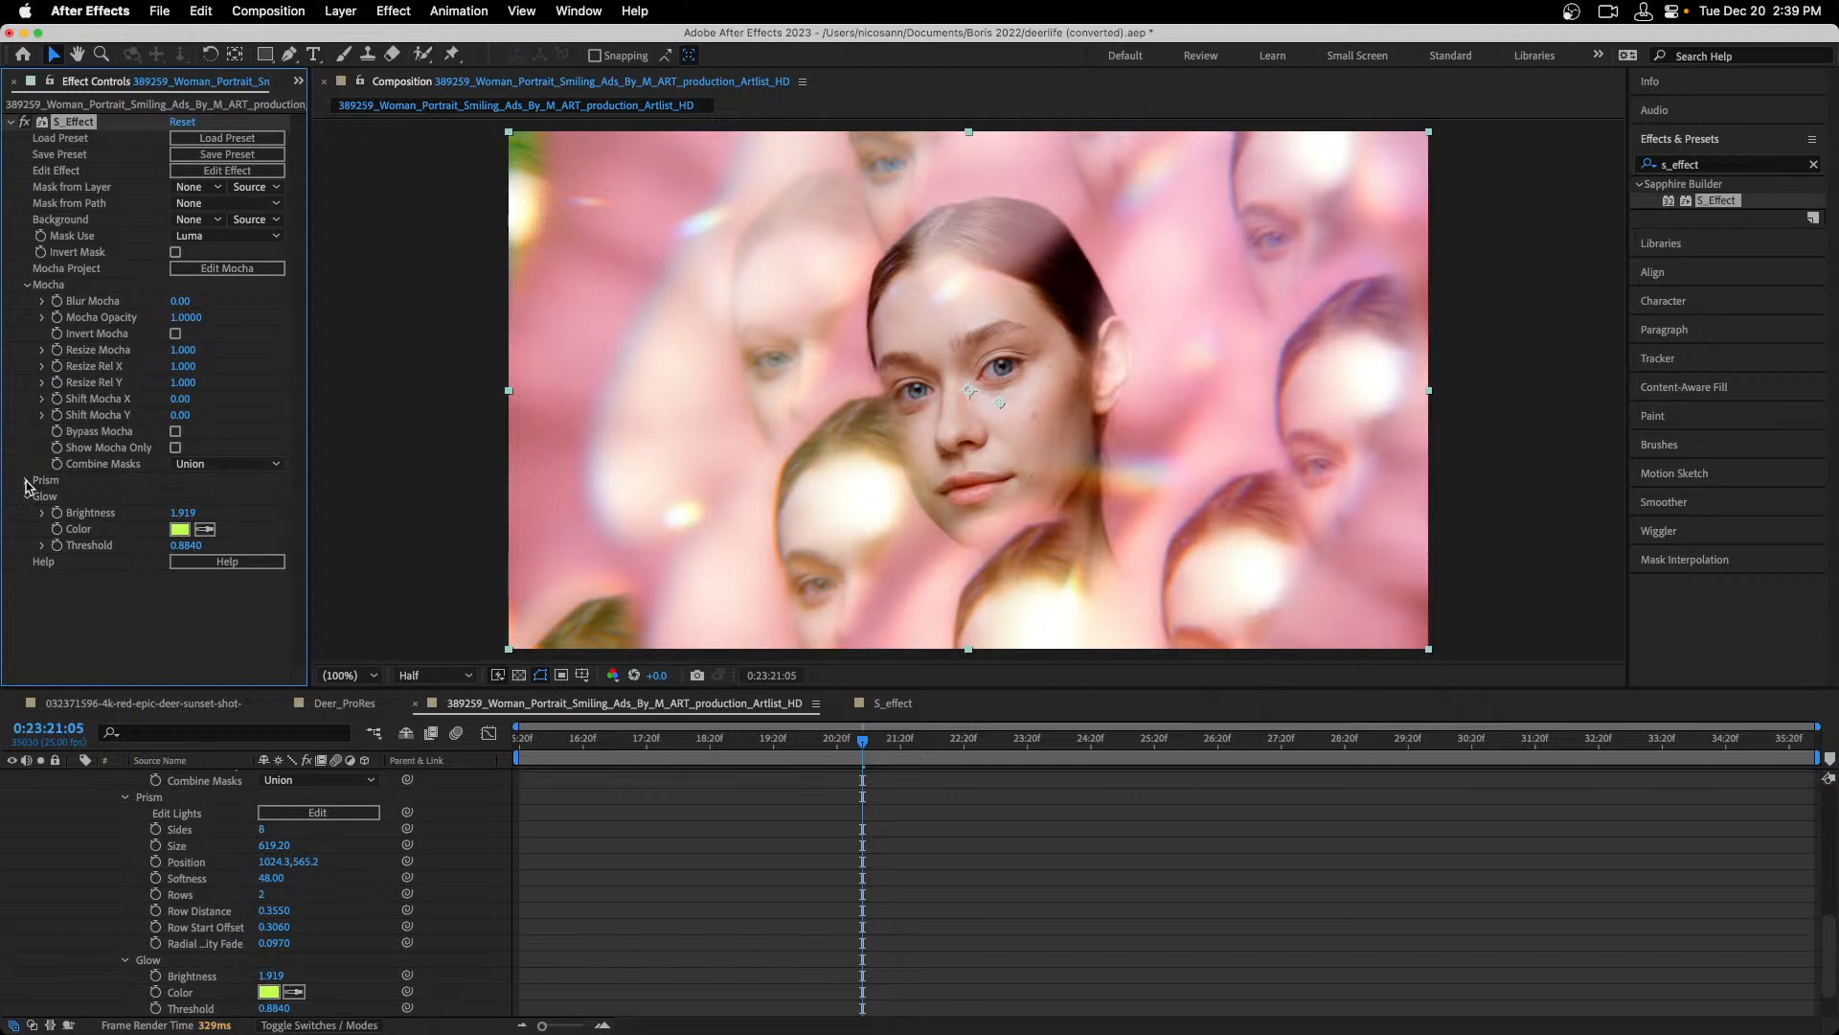
pyautogui.click(27, 480)
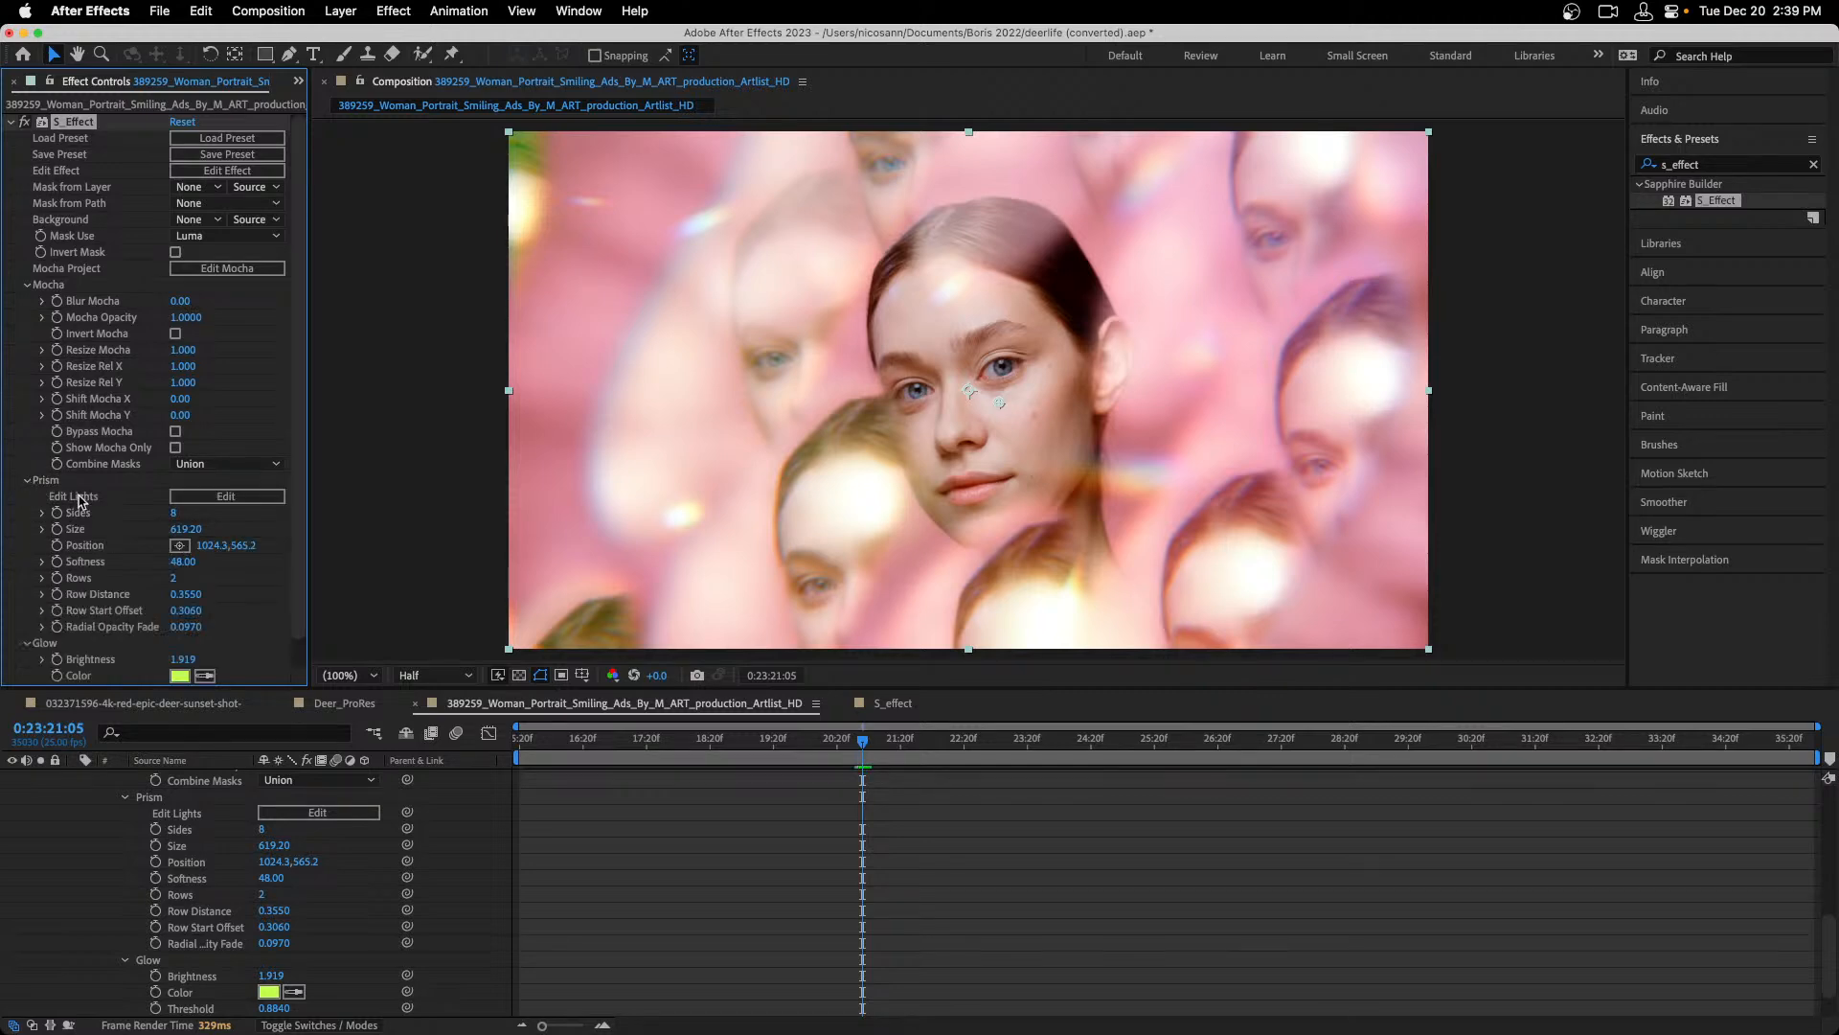
pyautogui.scroll(-1, 94, 546)
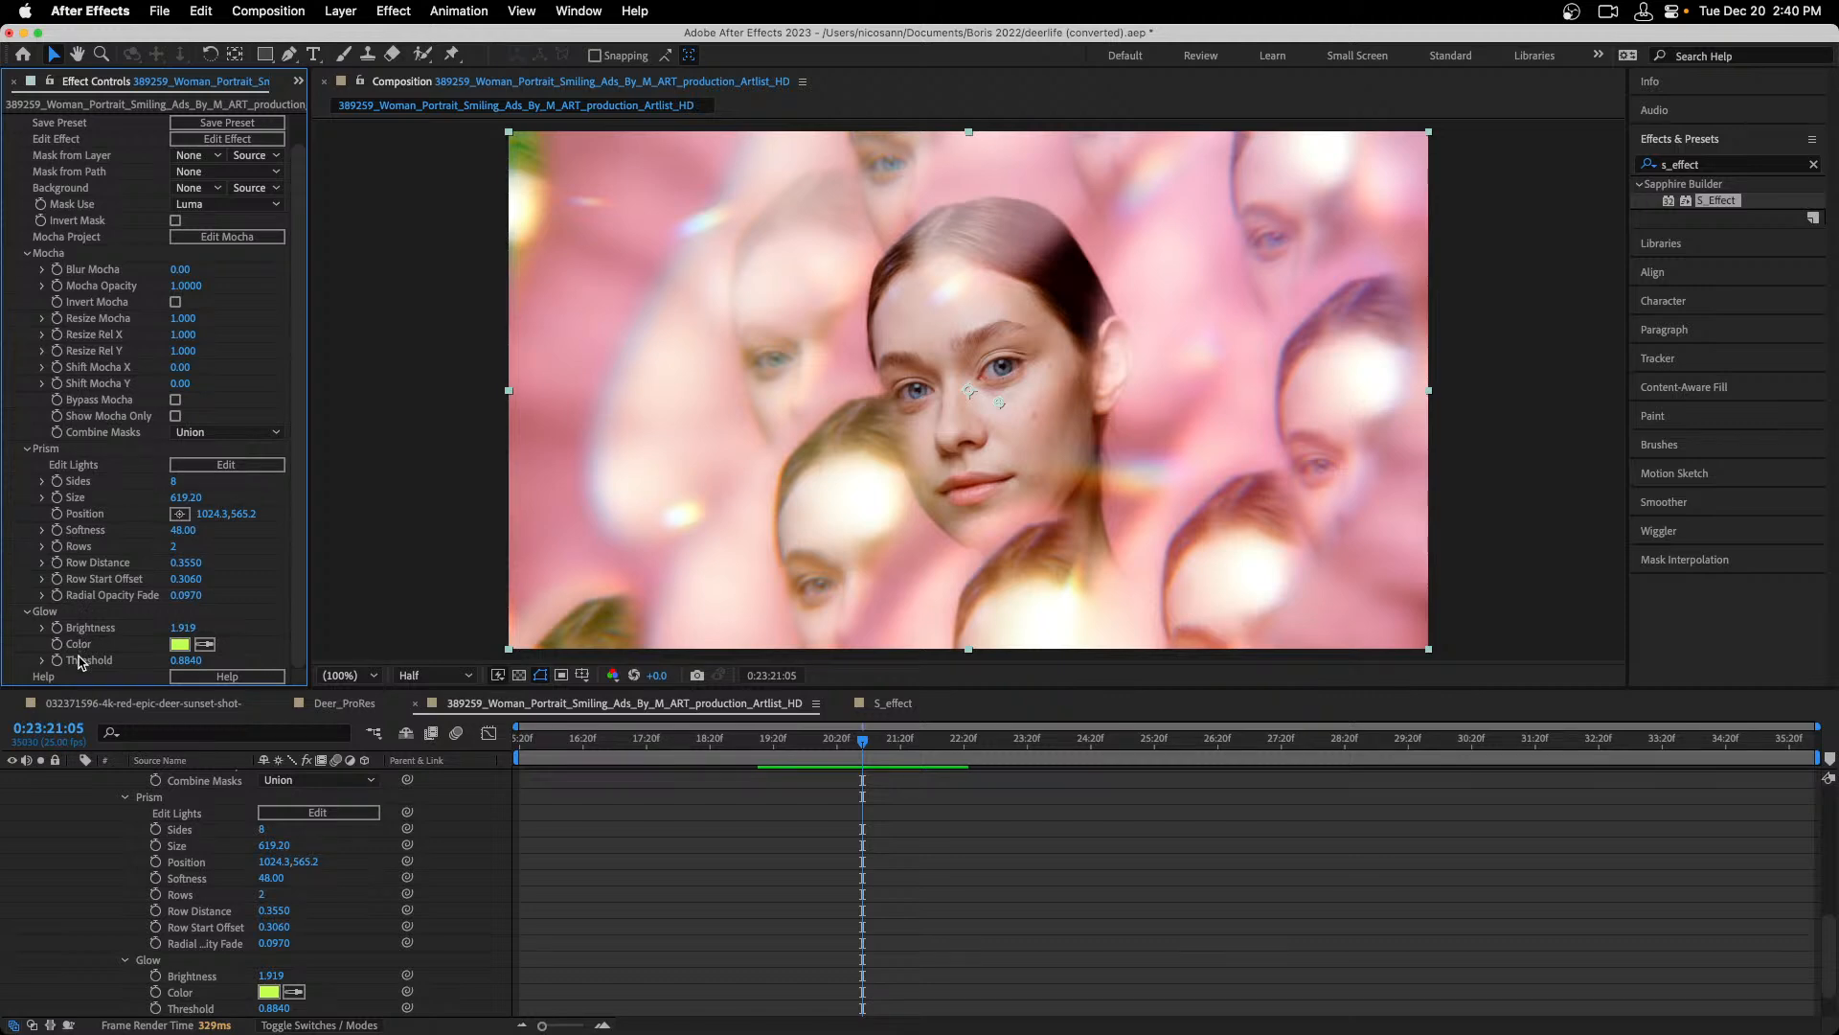
# Start saving the effect as a favourite preset named "Prism Lens with Ultra" and enter the author's full name.
pyautogui.click(216, 125)
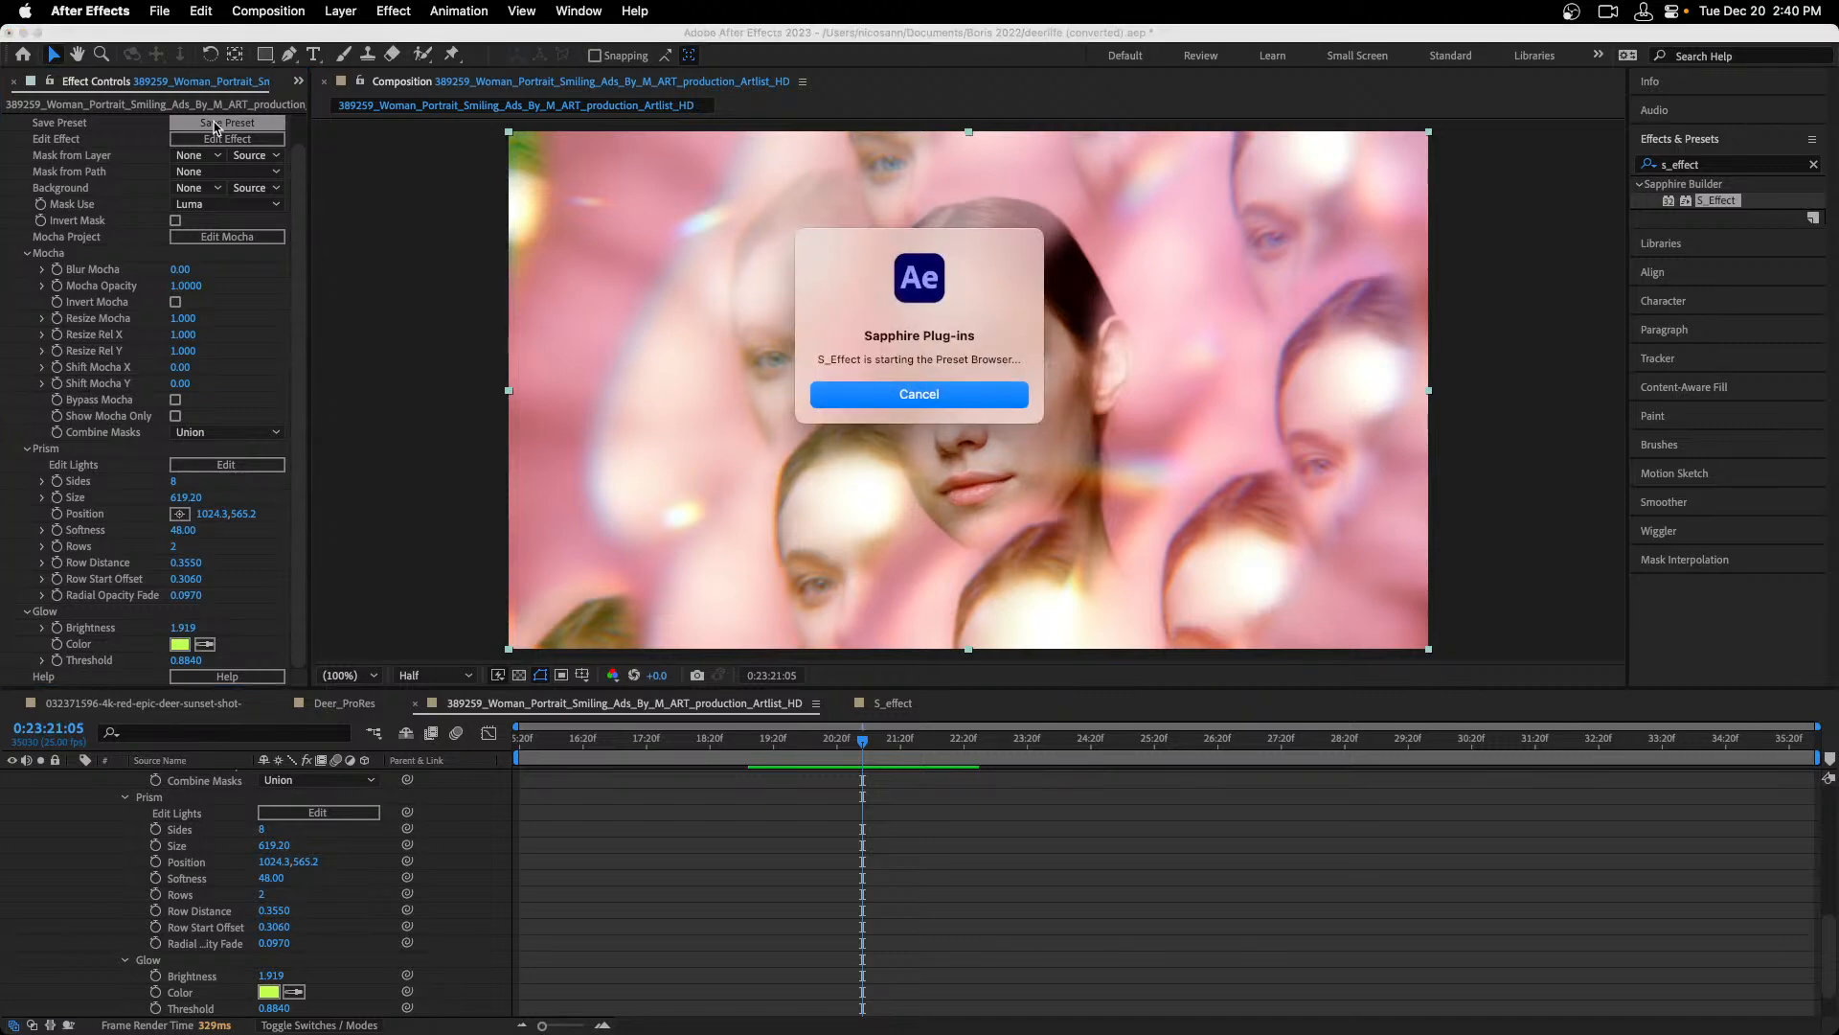
pyautogui.moveTo(317, 91); pyautogui.dragTo(852, 72)
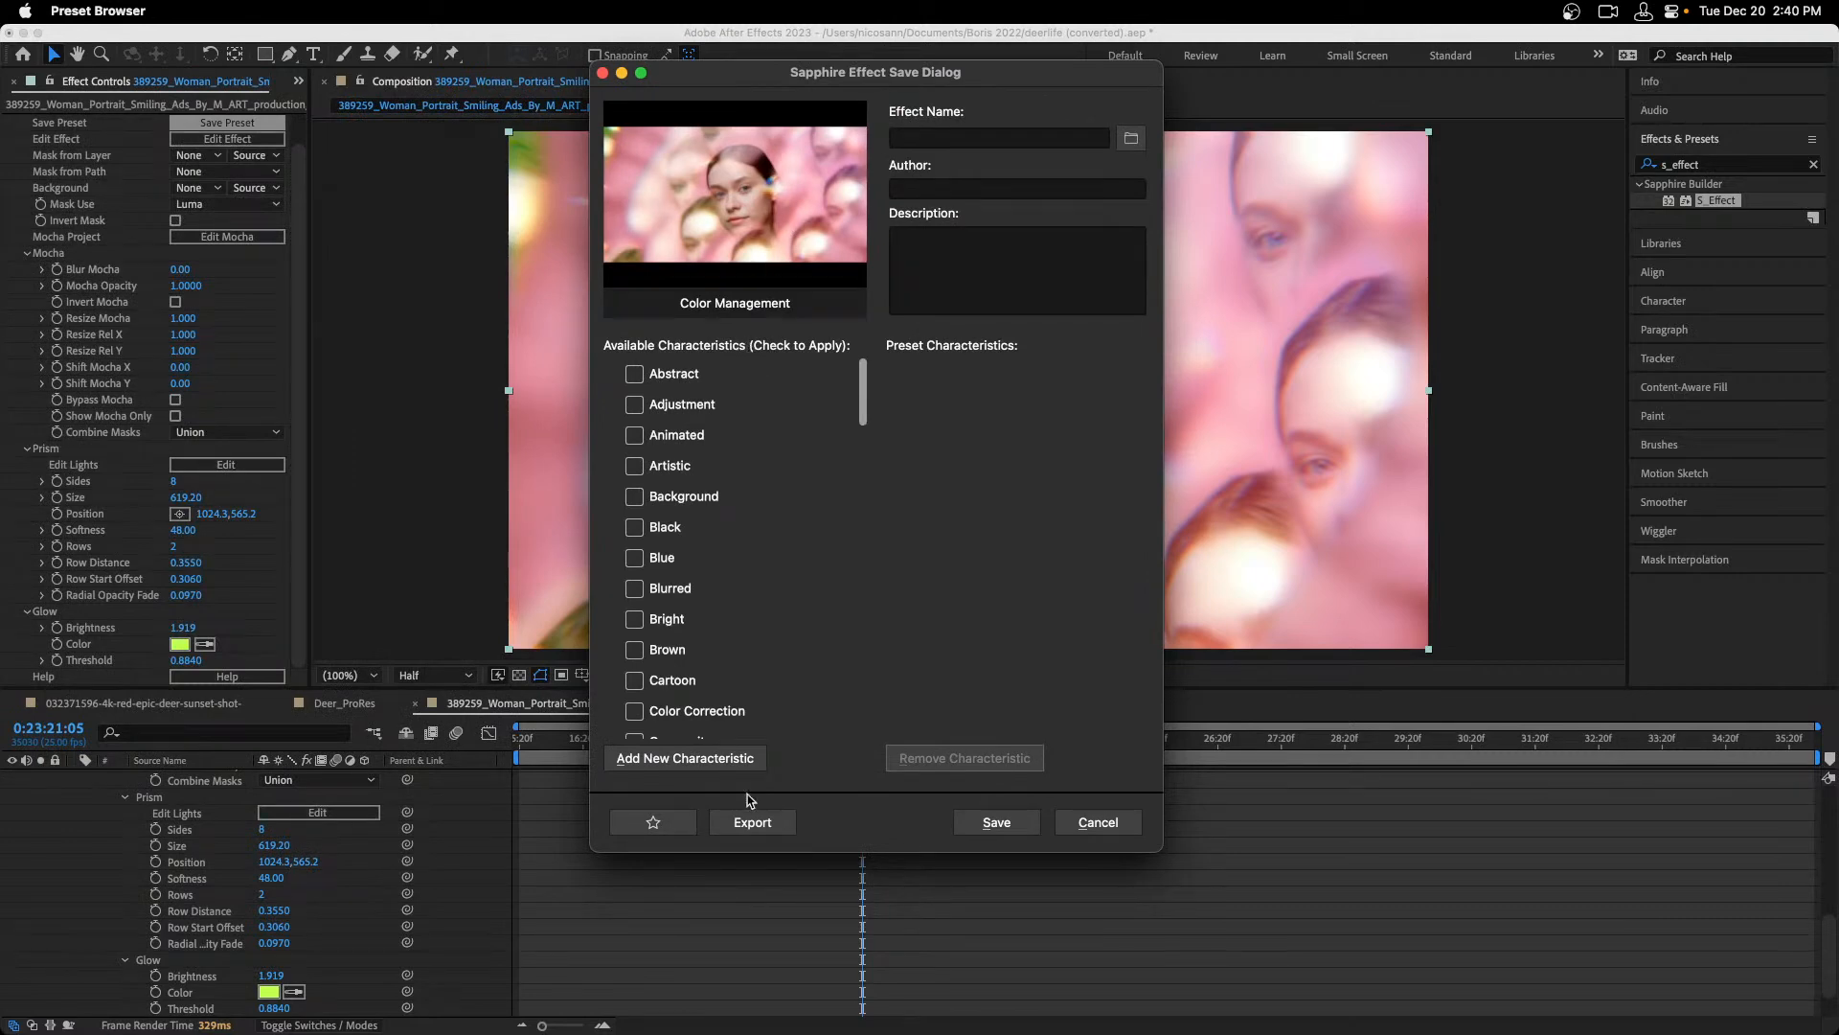
pyautogui.click(655, 825)
pyautogui.click(926, 136)
pyautogui.write('Prism Lens with Ultra')
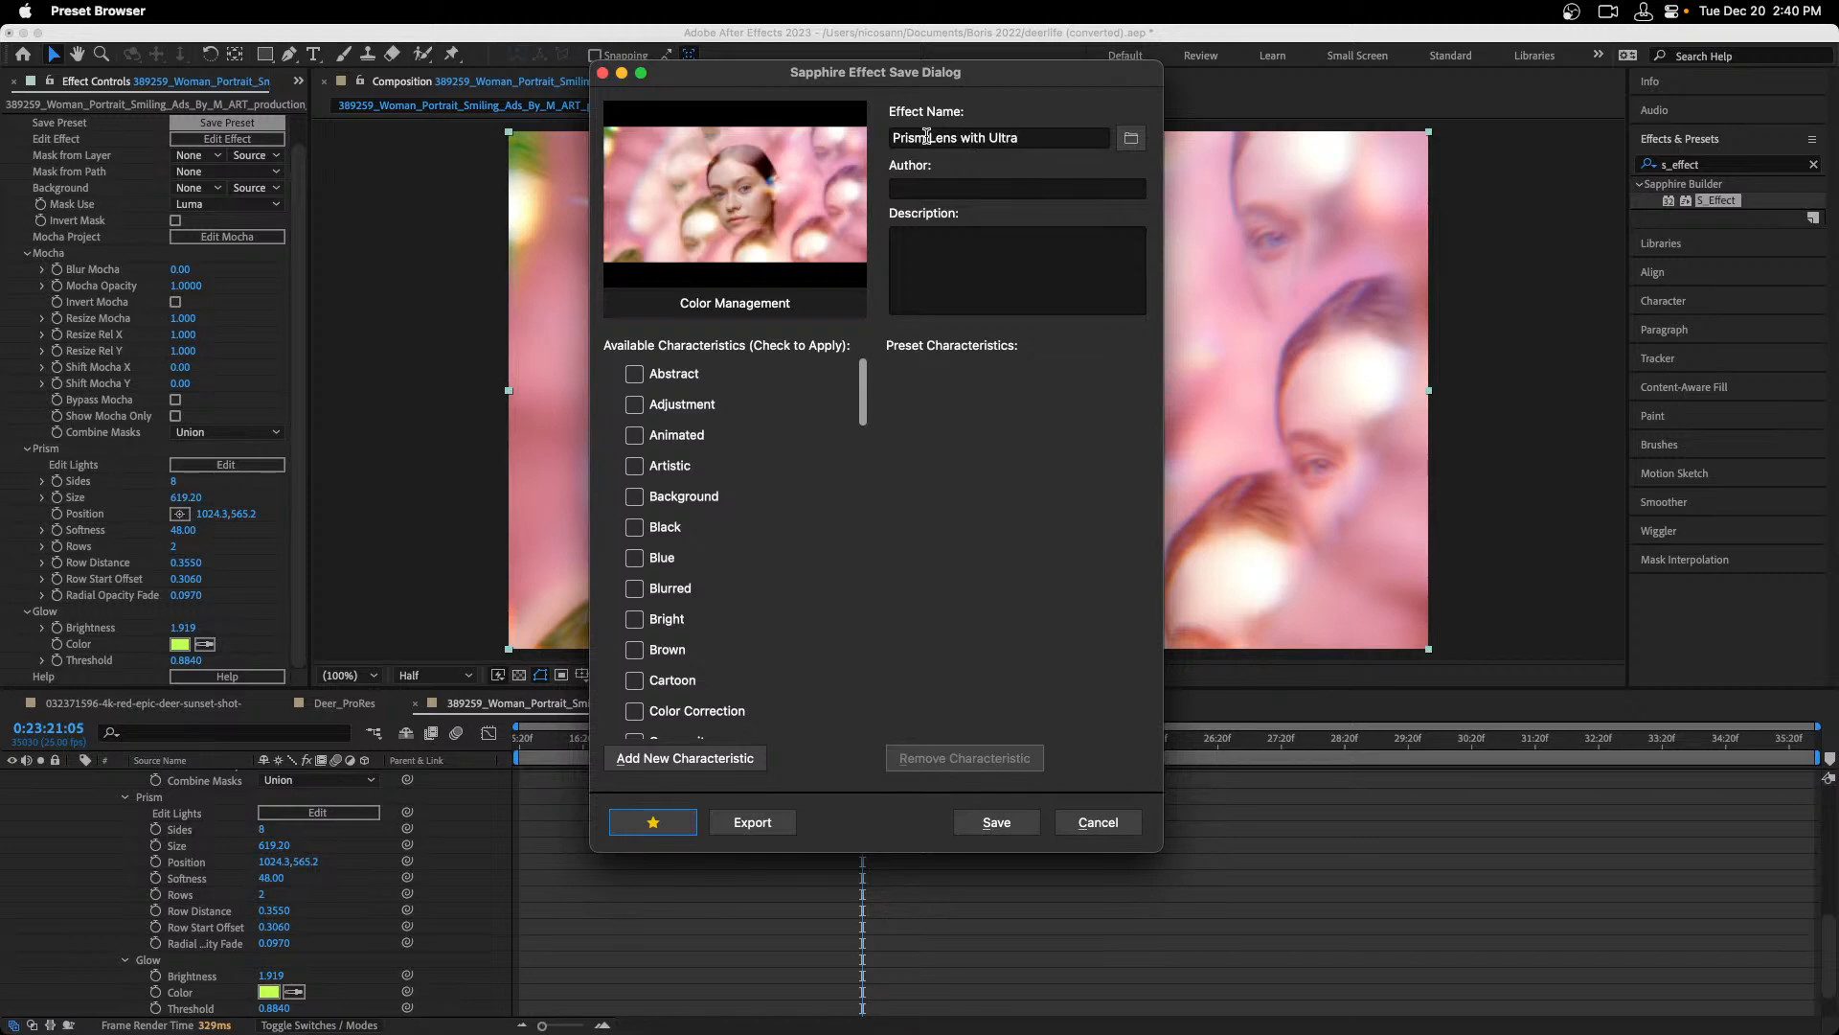
pyautogui.click(945, 191)
pyautogui.write('Nick Harauz')
pyautogui.click(965, 240)
# Assign the characteristics Glowing, Light Leak, Lighting, Saturated and Warm to the preset, and save it.
pyautogui.moveTo(865, 419); pyautogui.dragTo(871, 462)
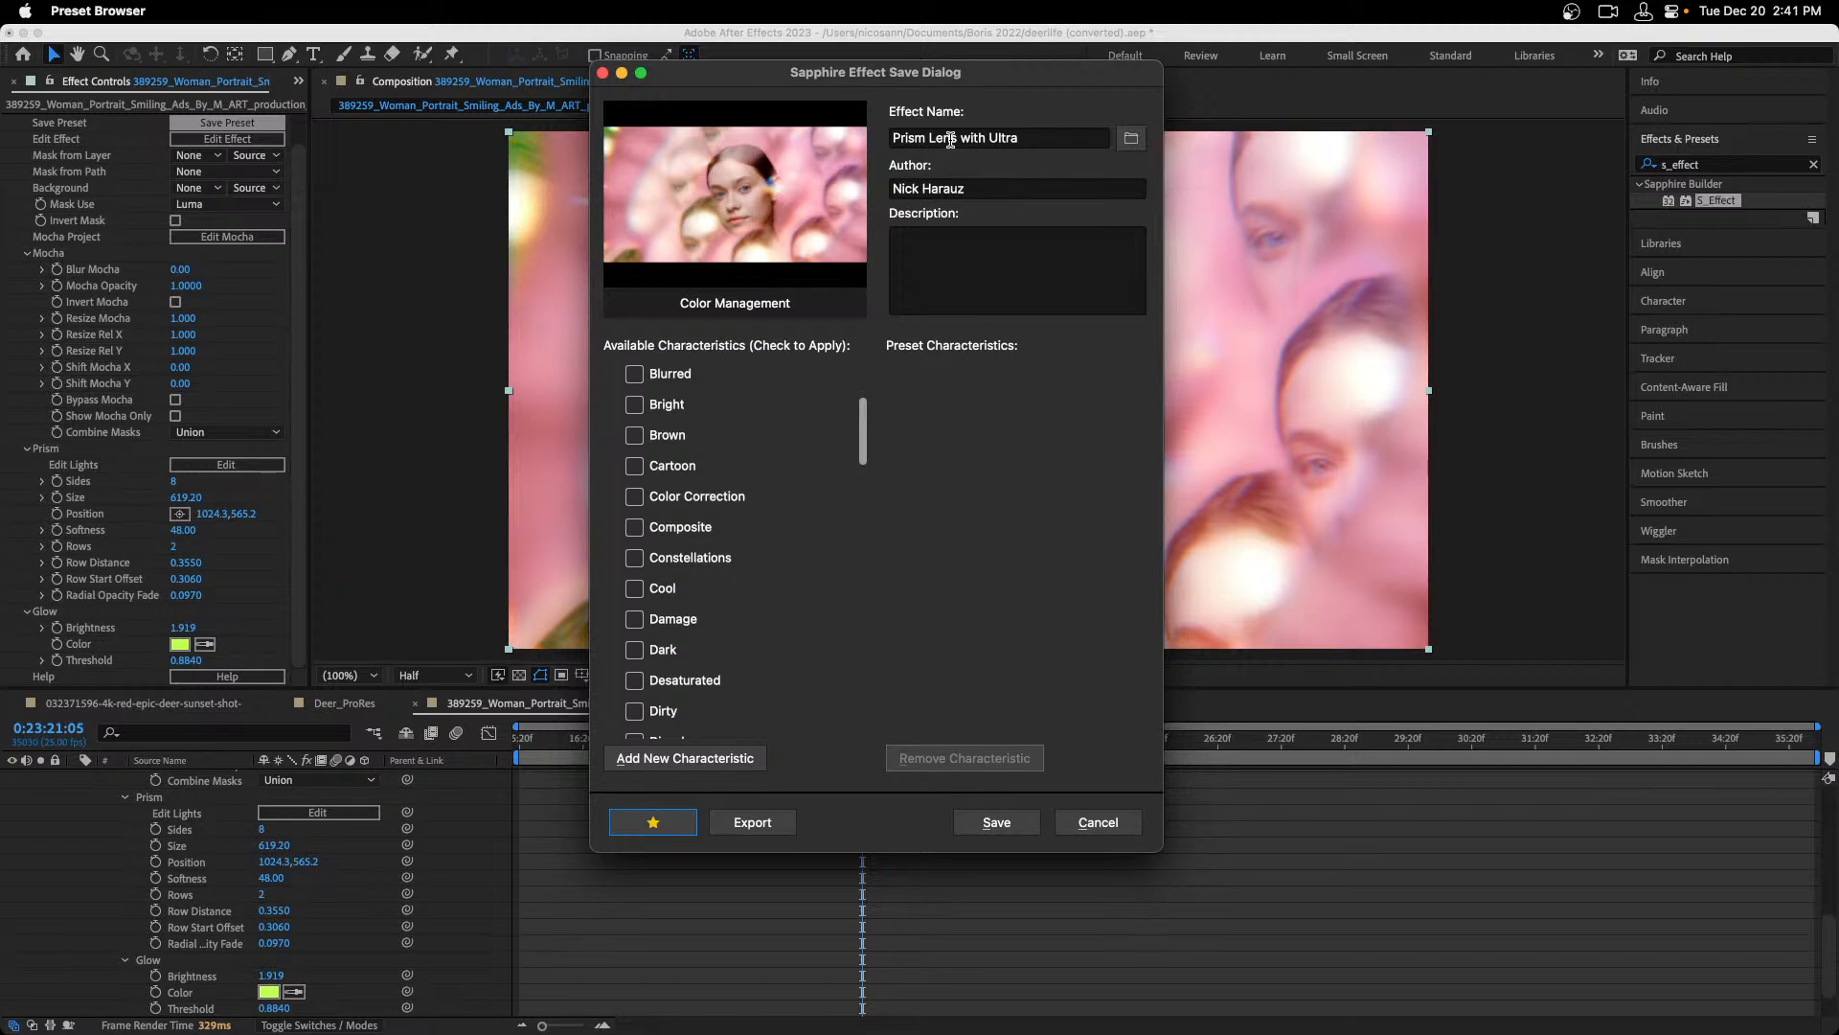
pyautogui.moveTo(865, 461); pyautogui.dragTo(867, 525)
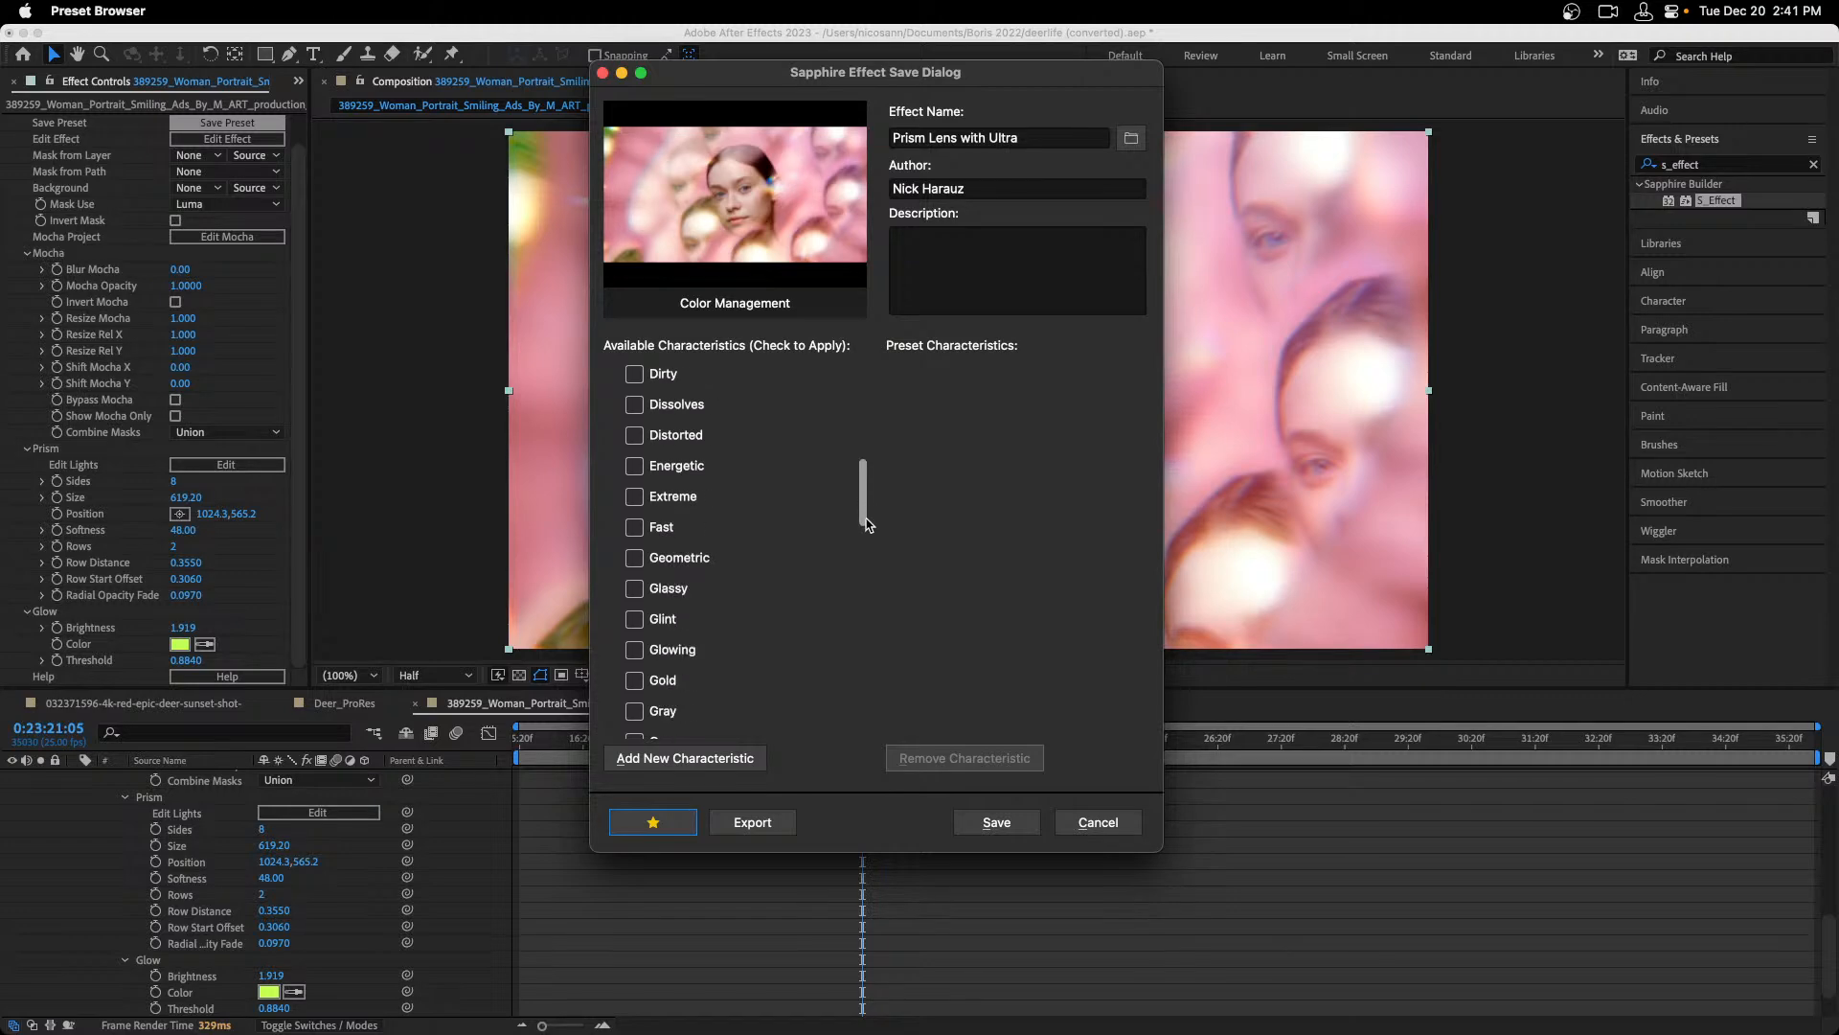
pyautogui.click(635, 651)
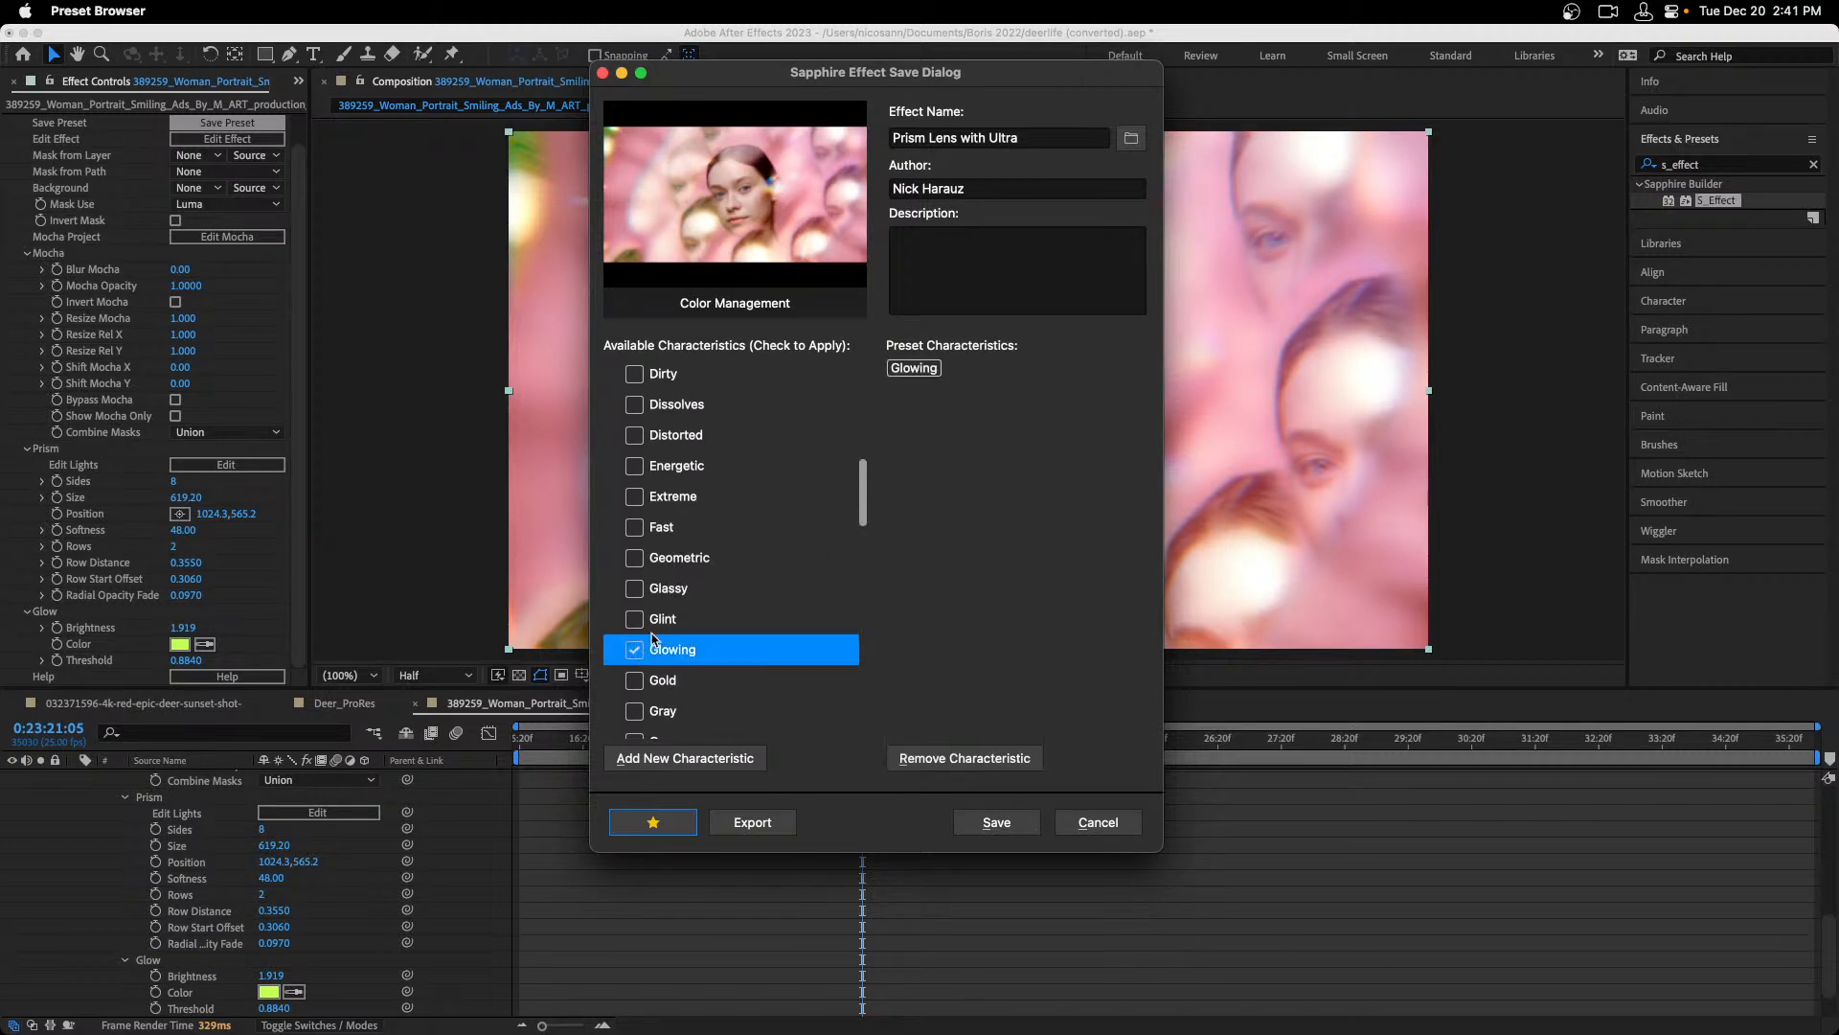
pyautogui.moveTo(863, 499); pyautogui.dragTo(863, 554)
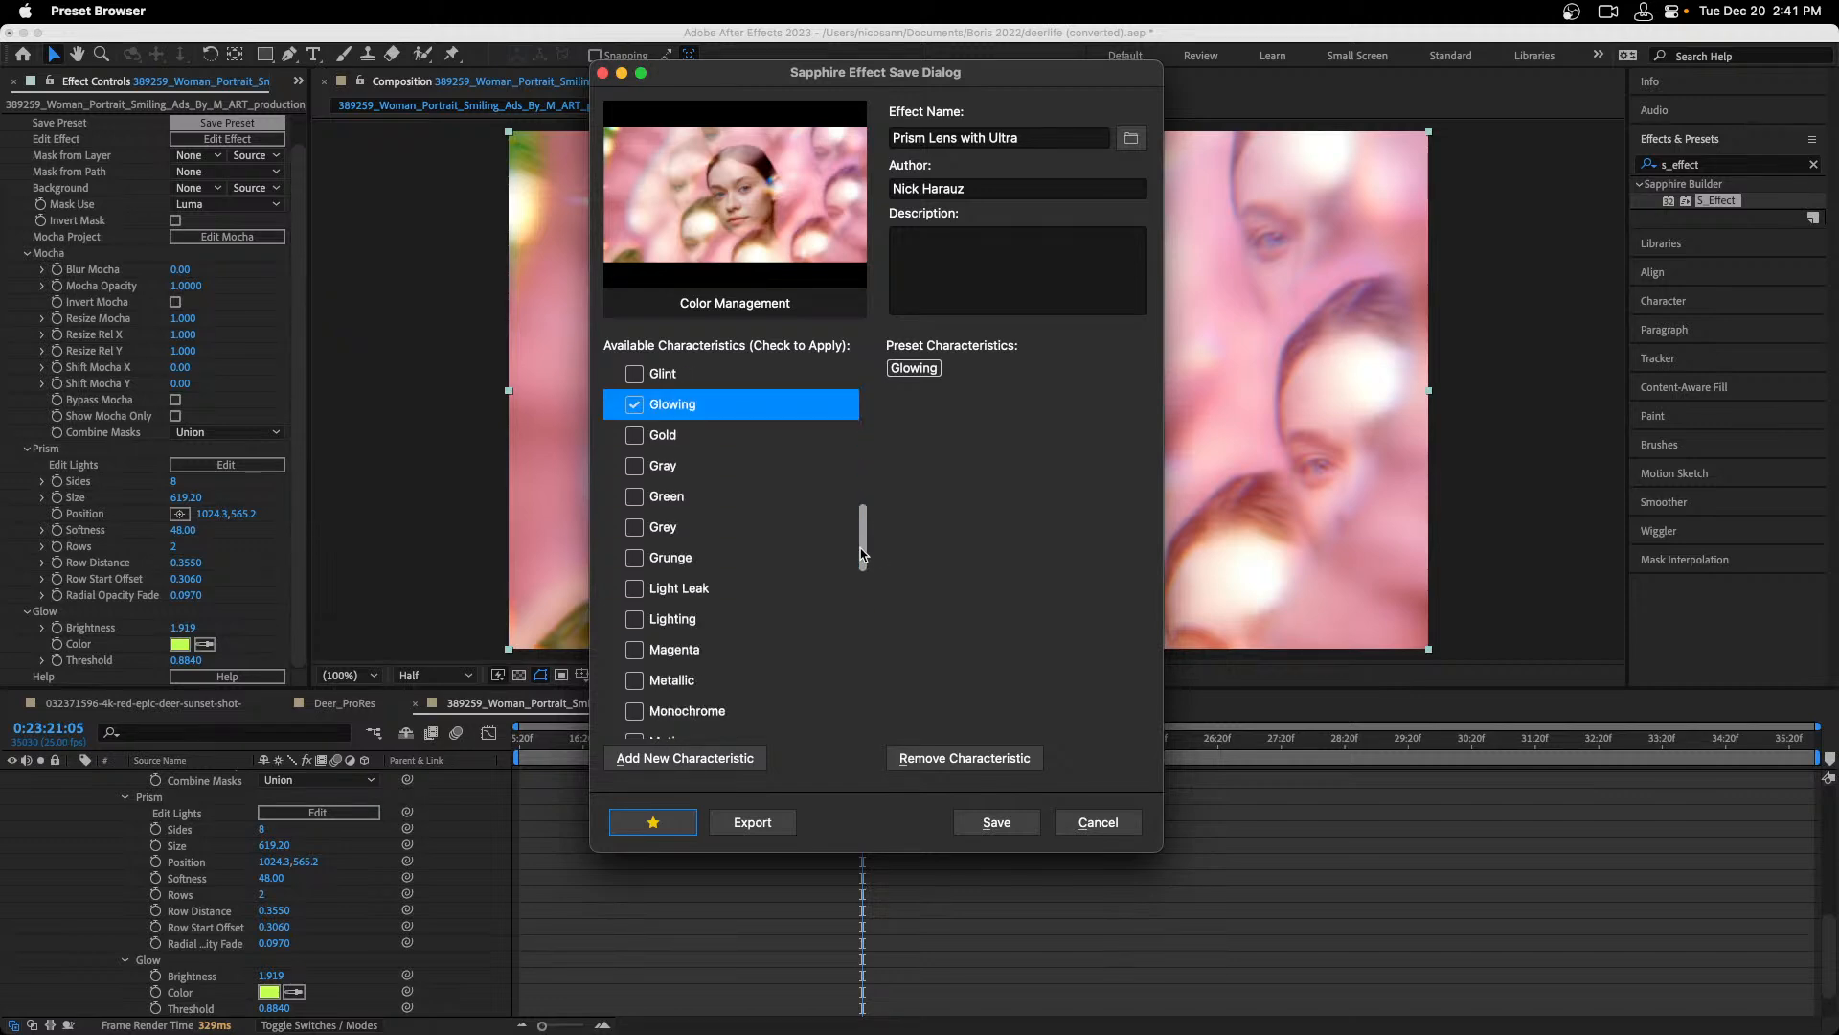
pyautogui.click(636, 619)
pyautogui.click(636, 588)
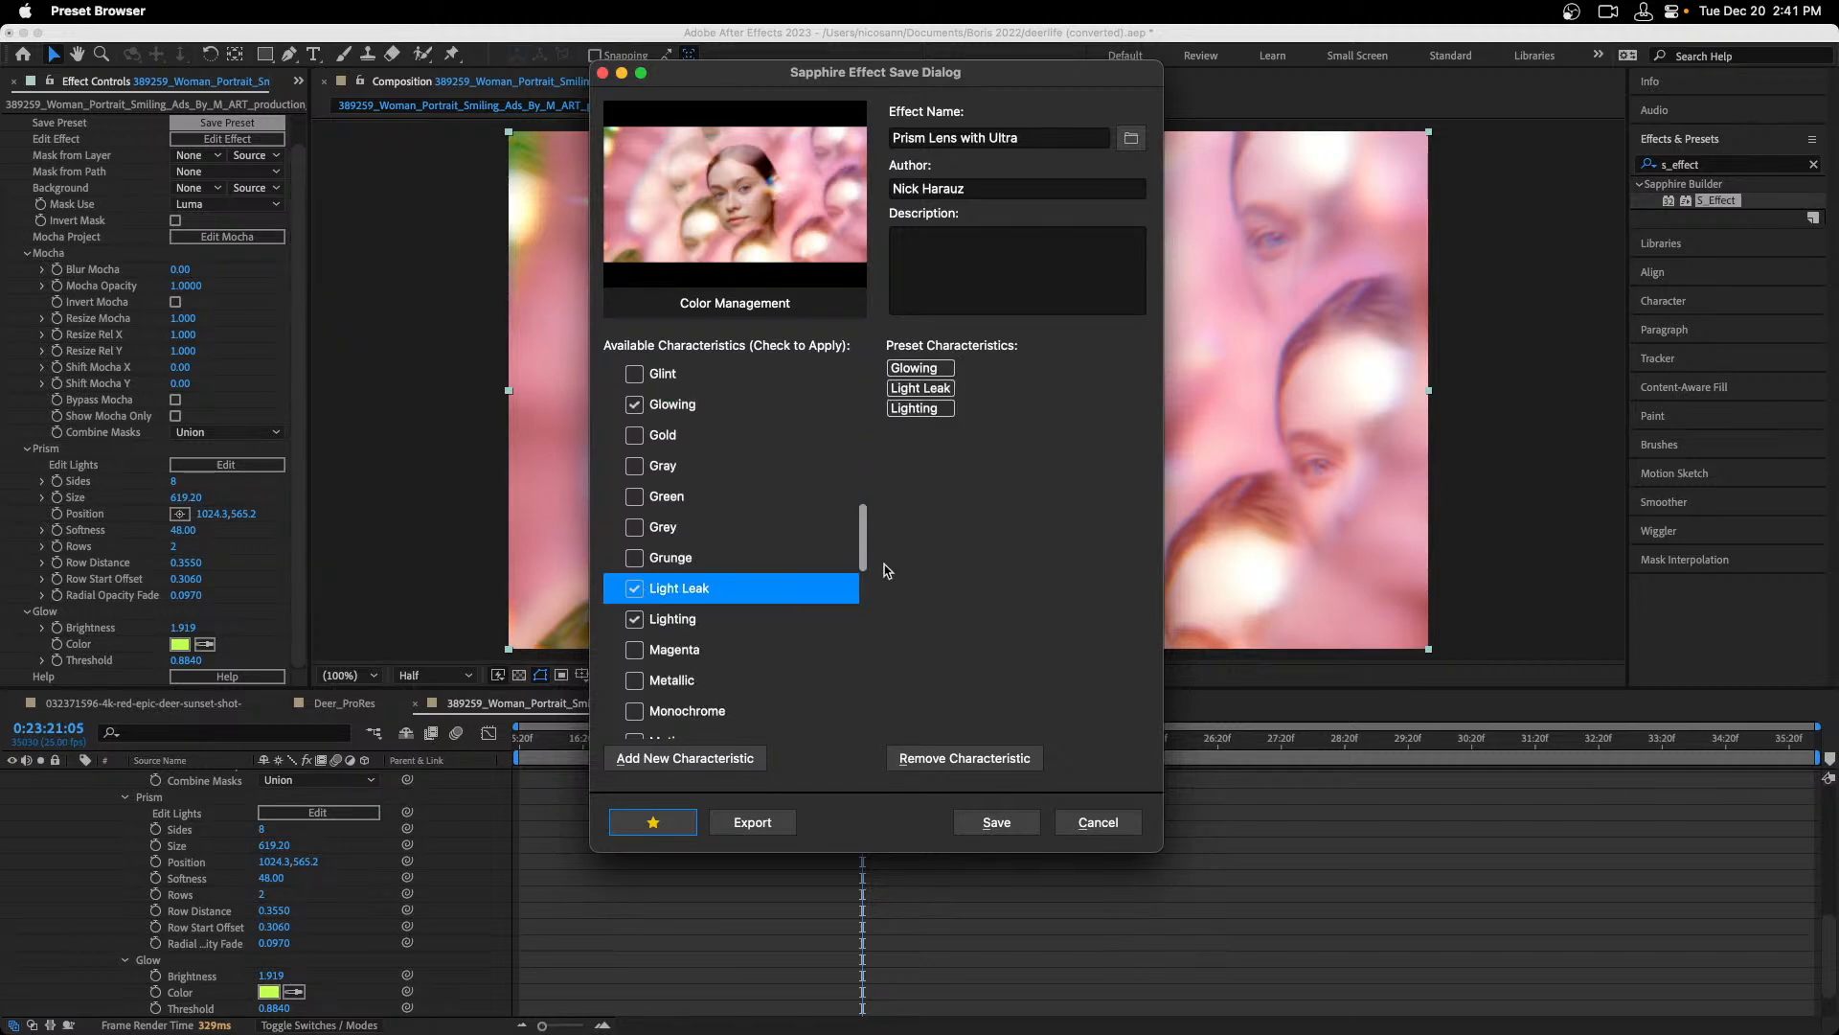
pyautogui.click(857, 538)
pyautogui.click(857, 544)
pyautogui.moveTo(863, 561); pyautogui.dragTo(860, 640)
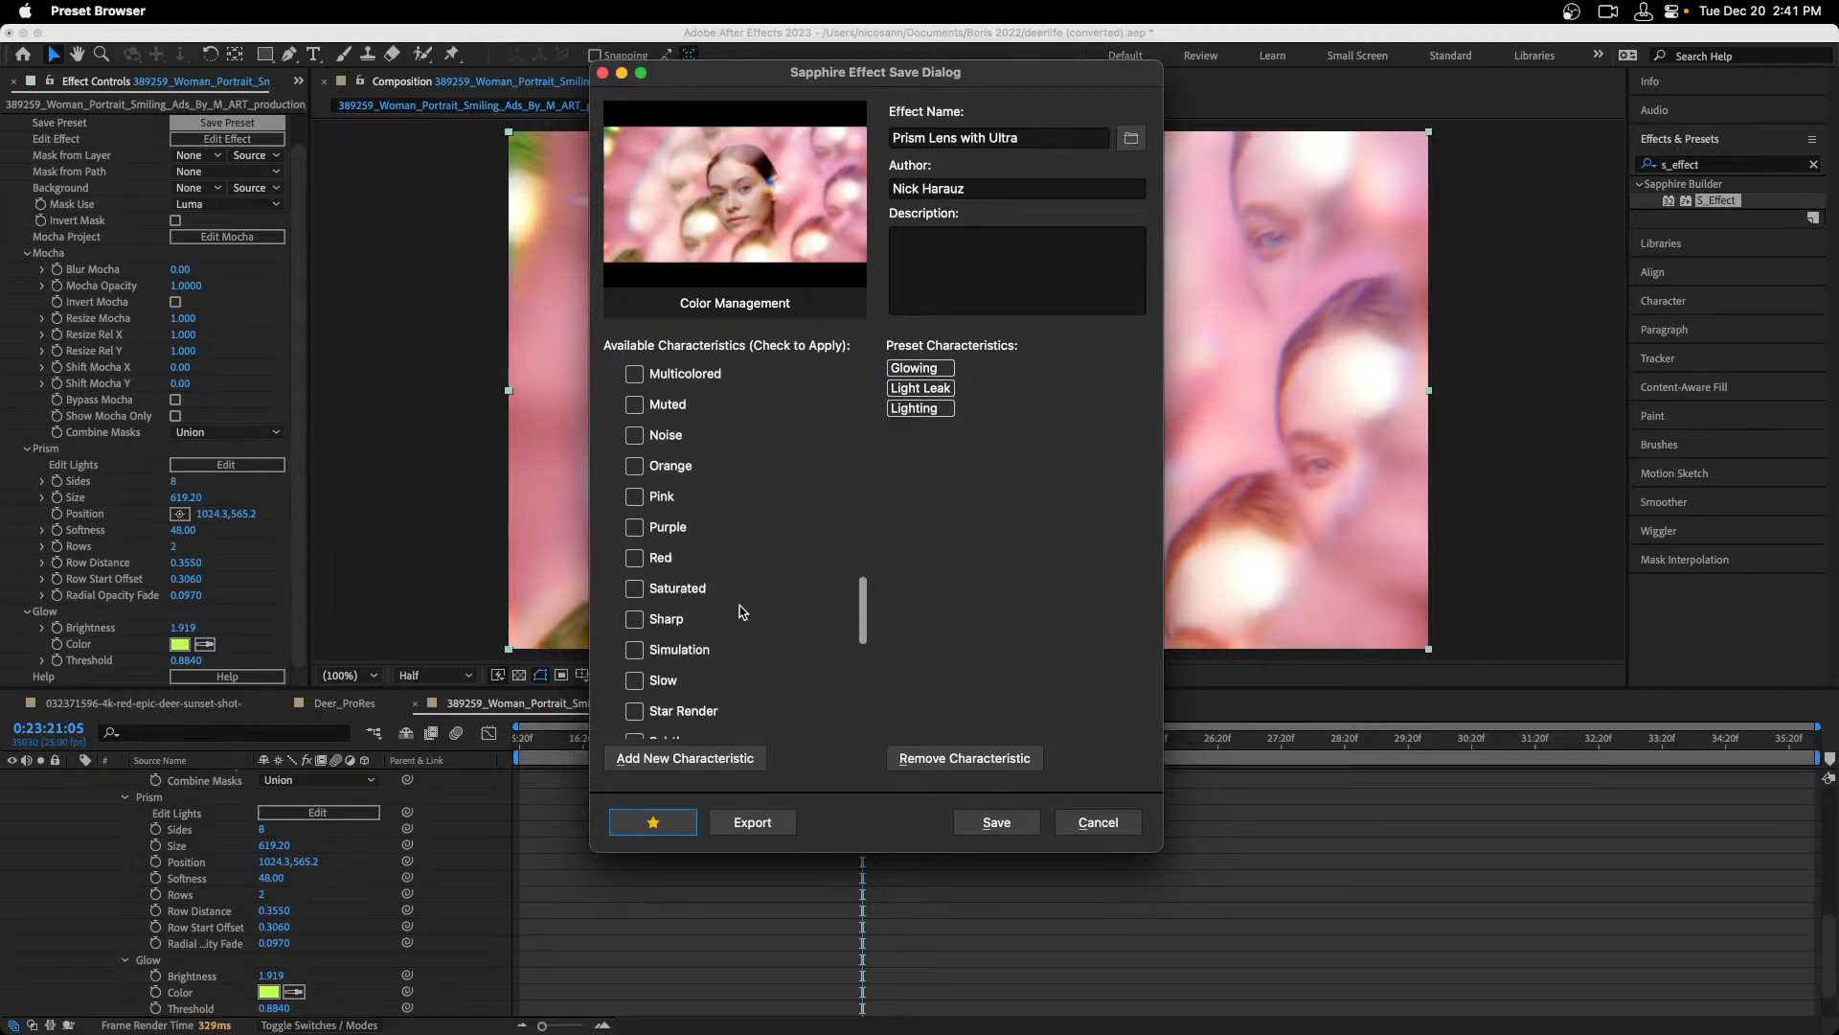
pyautogui.click(635, 596)
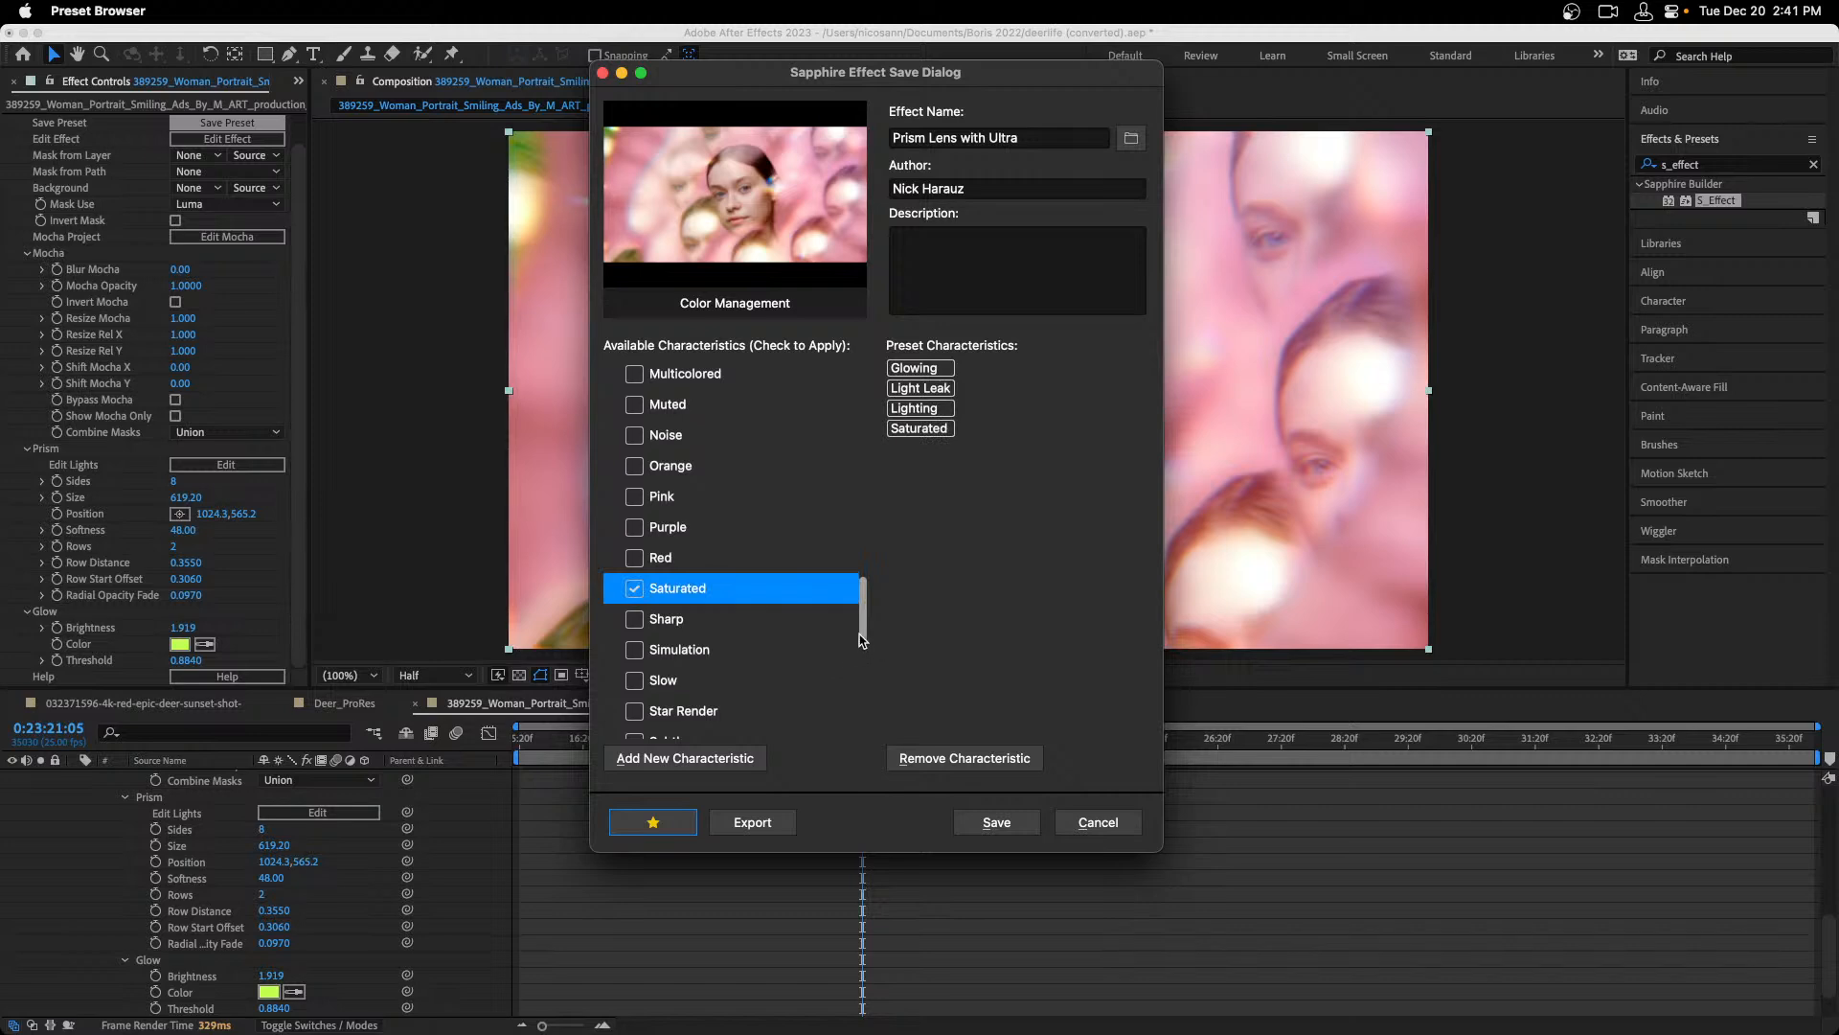
pyautogui.moveTo(863, 640); pyautogui.dragTo(854, 714)
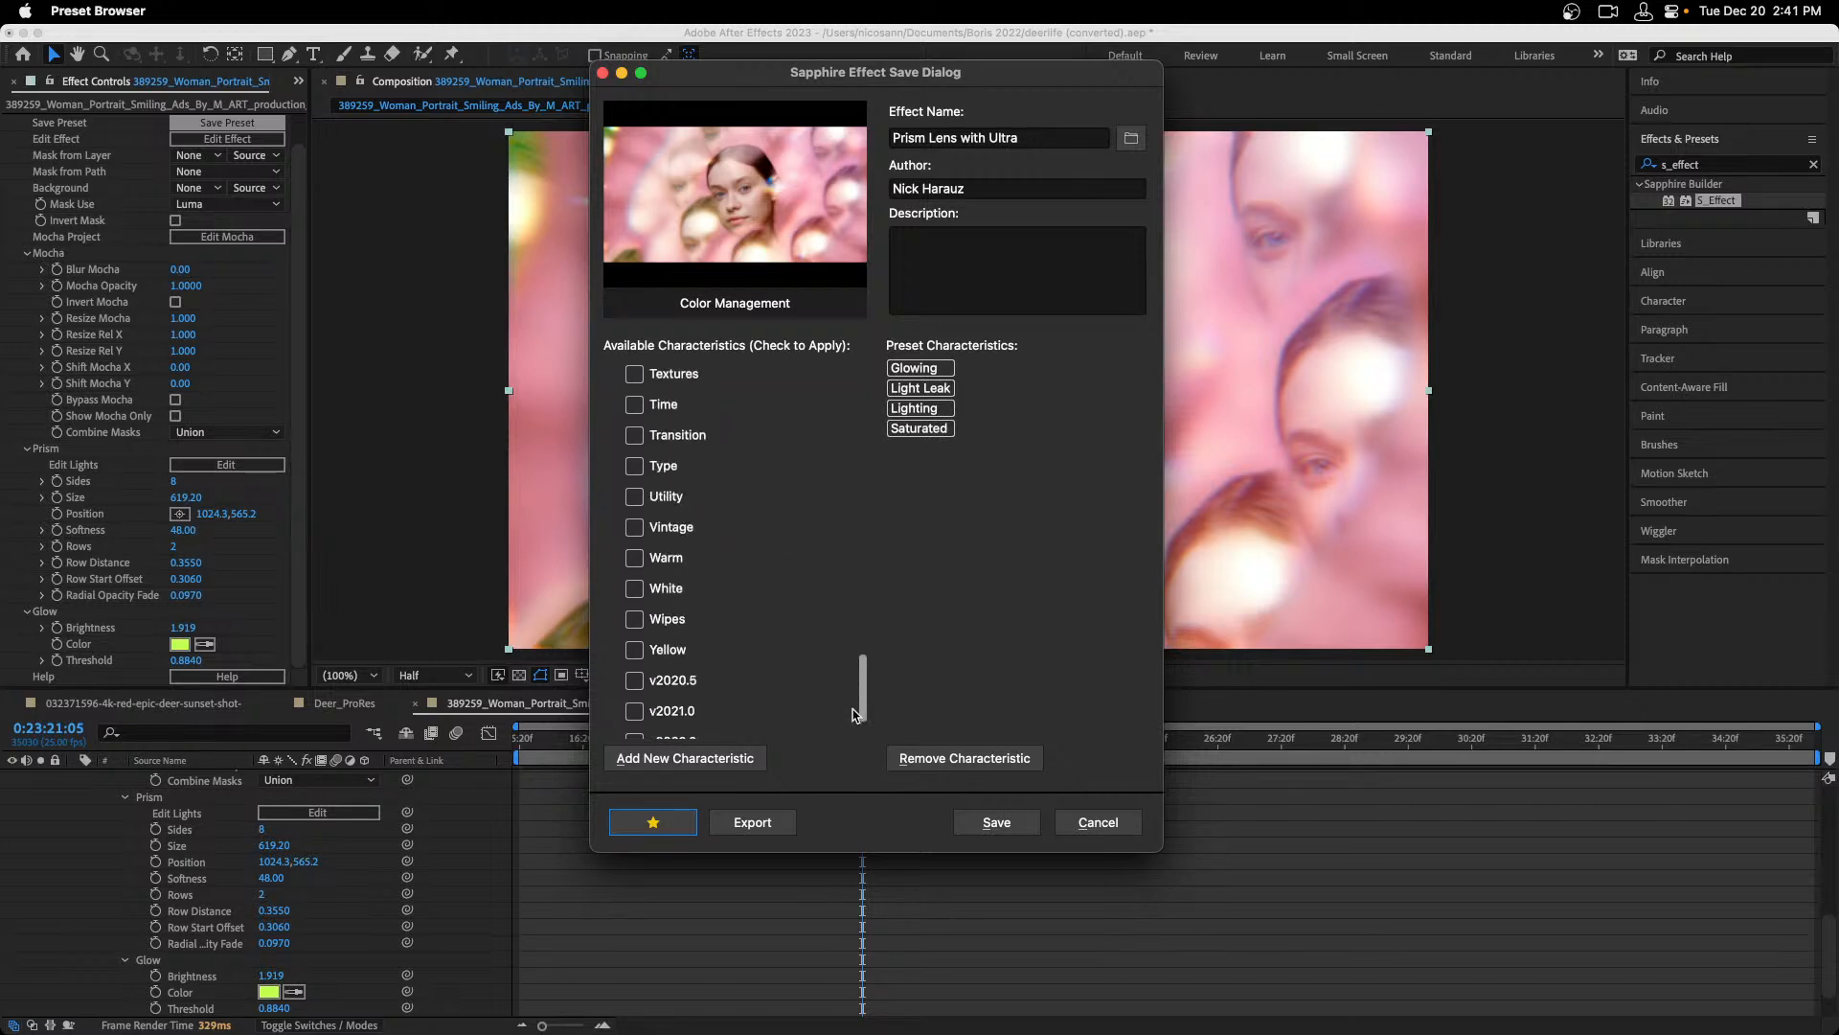
pyautogui.click(635, 558)
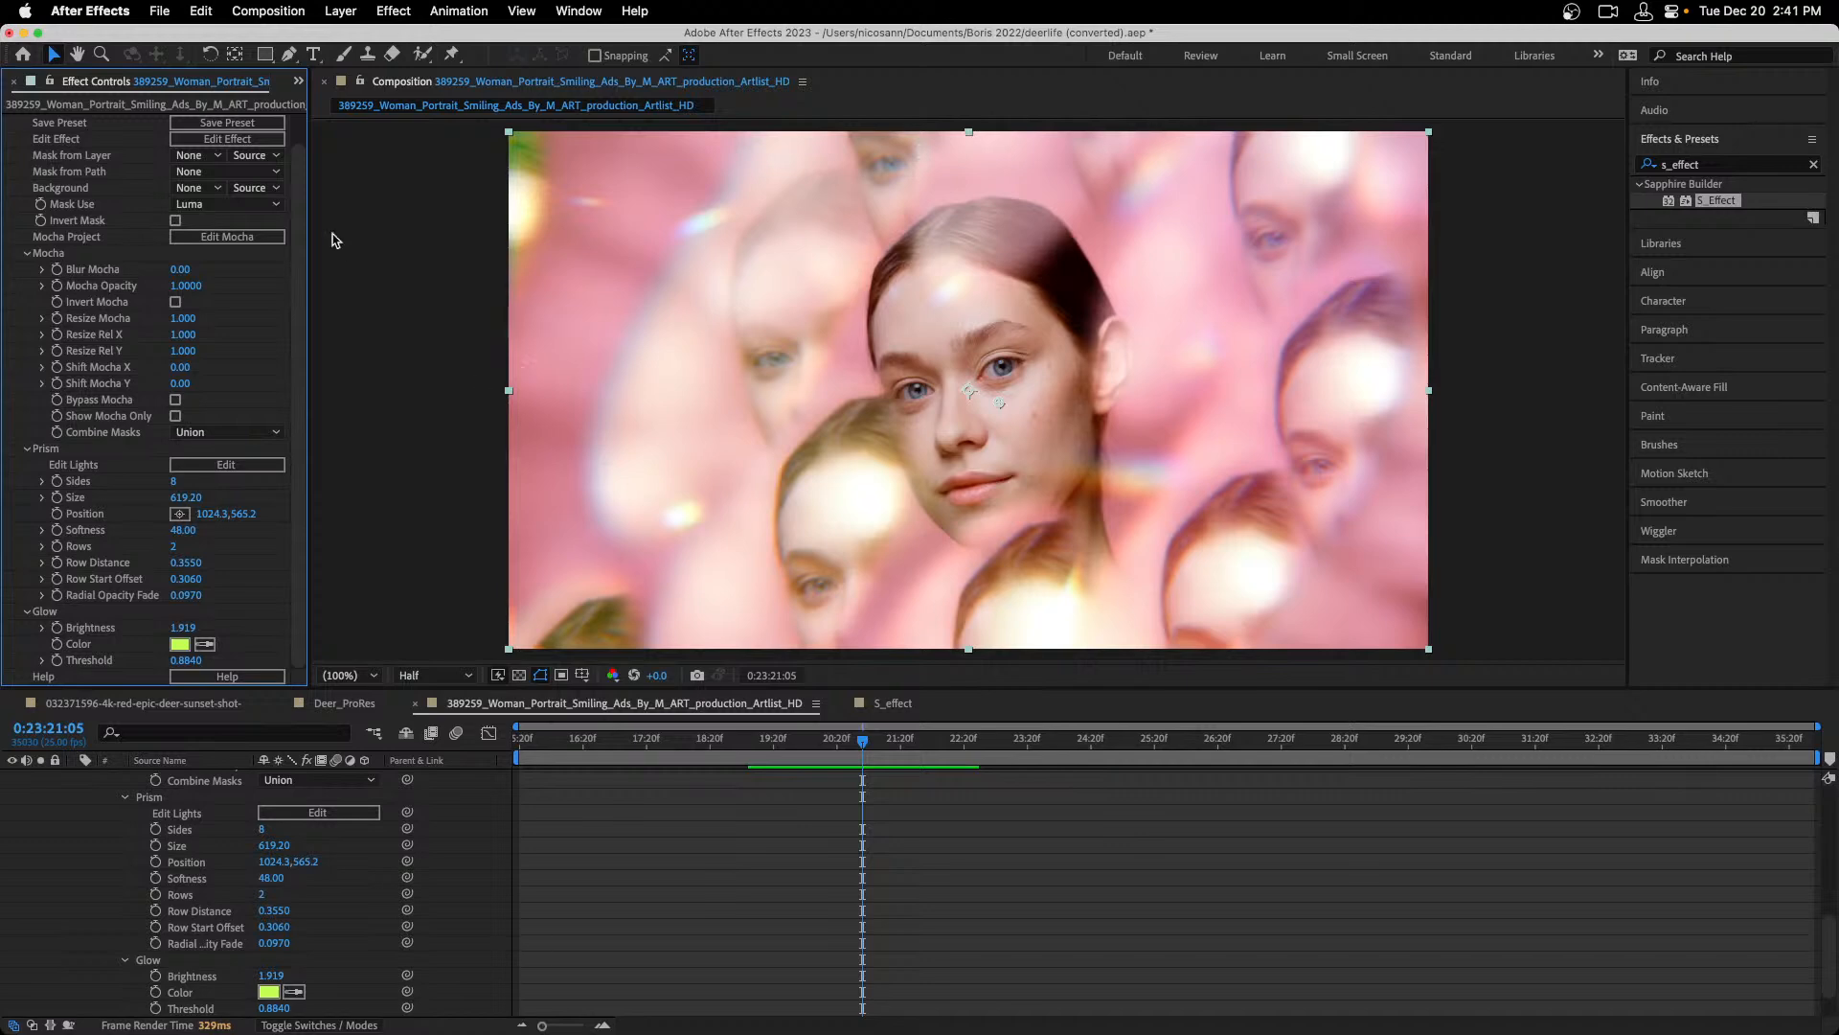
# Load the saved "Prism Lens with Ultra" preset from the favourites onto the woman portrait clip.
pyautogui.click(239, 143)
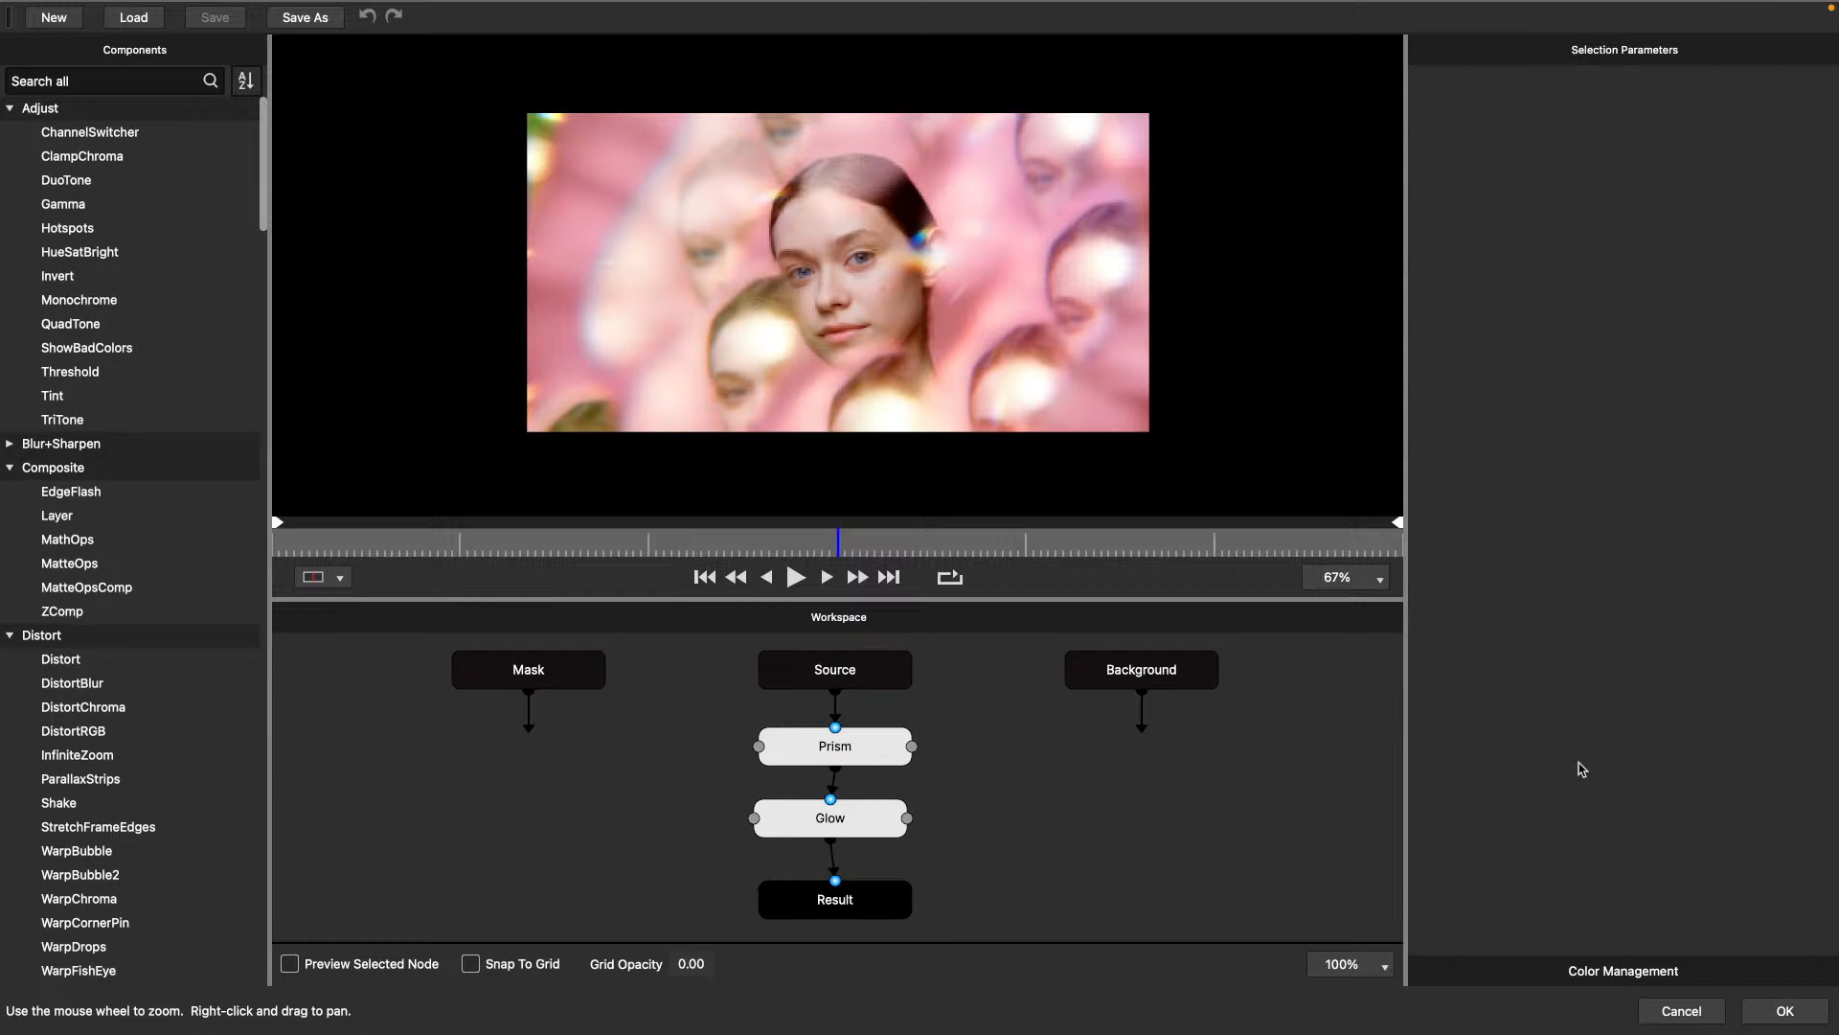
pyautogui.click(1708, 1014)
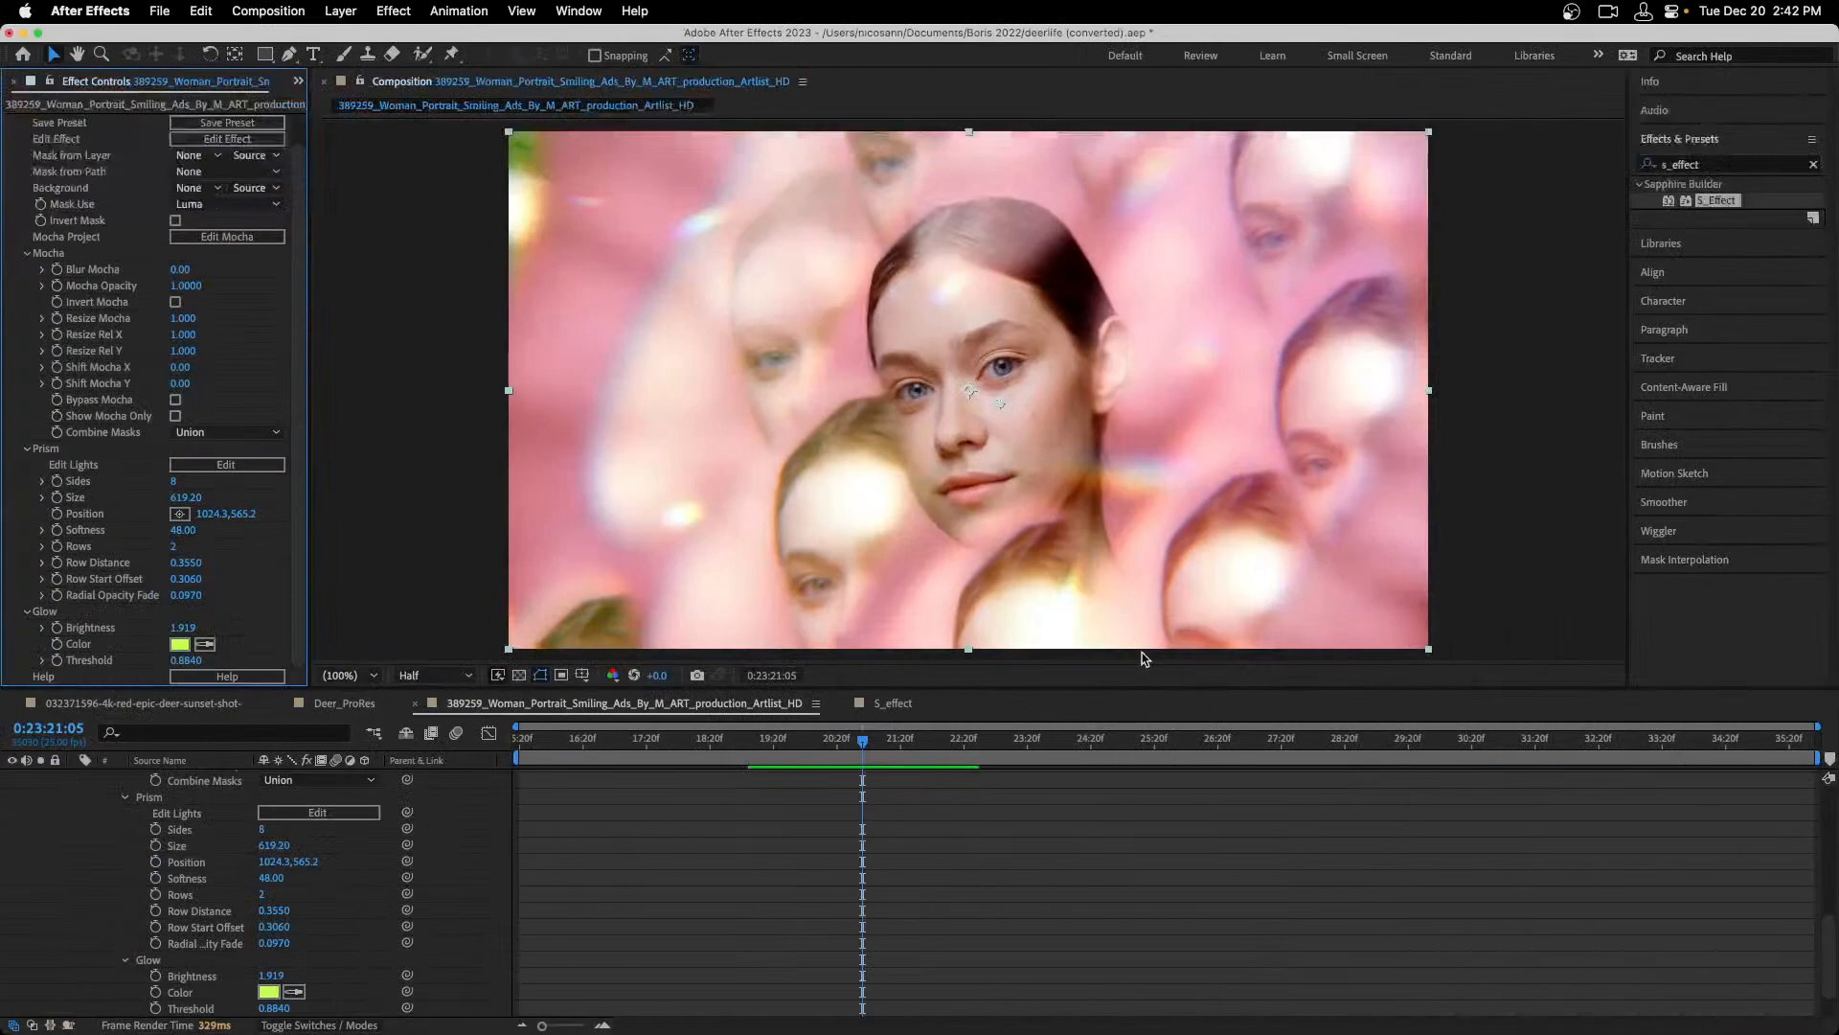
pyautogui.scroll(1, 240, 168)
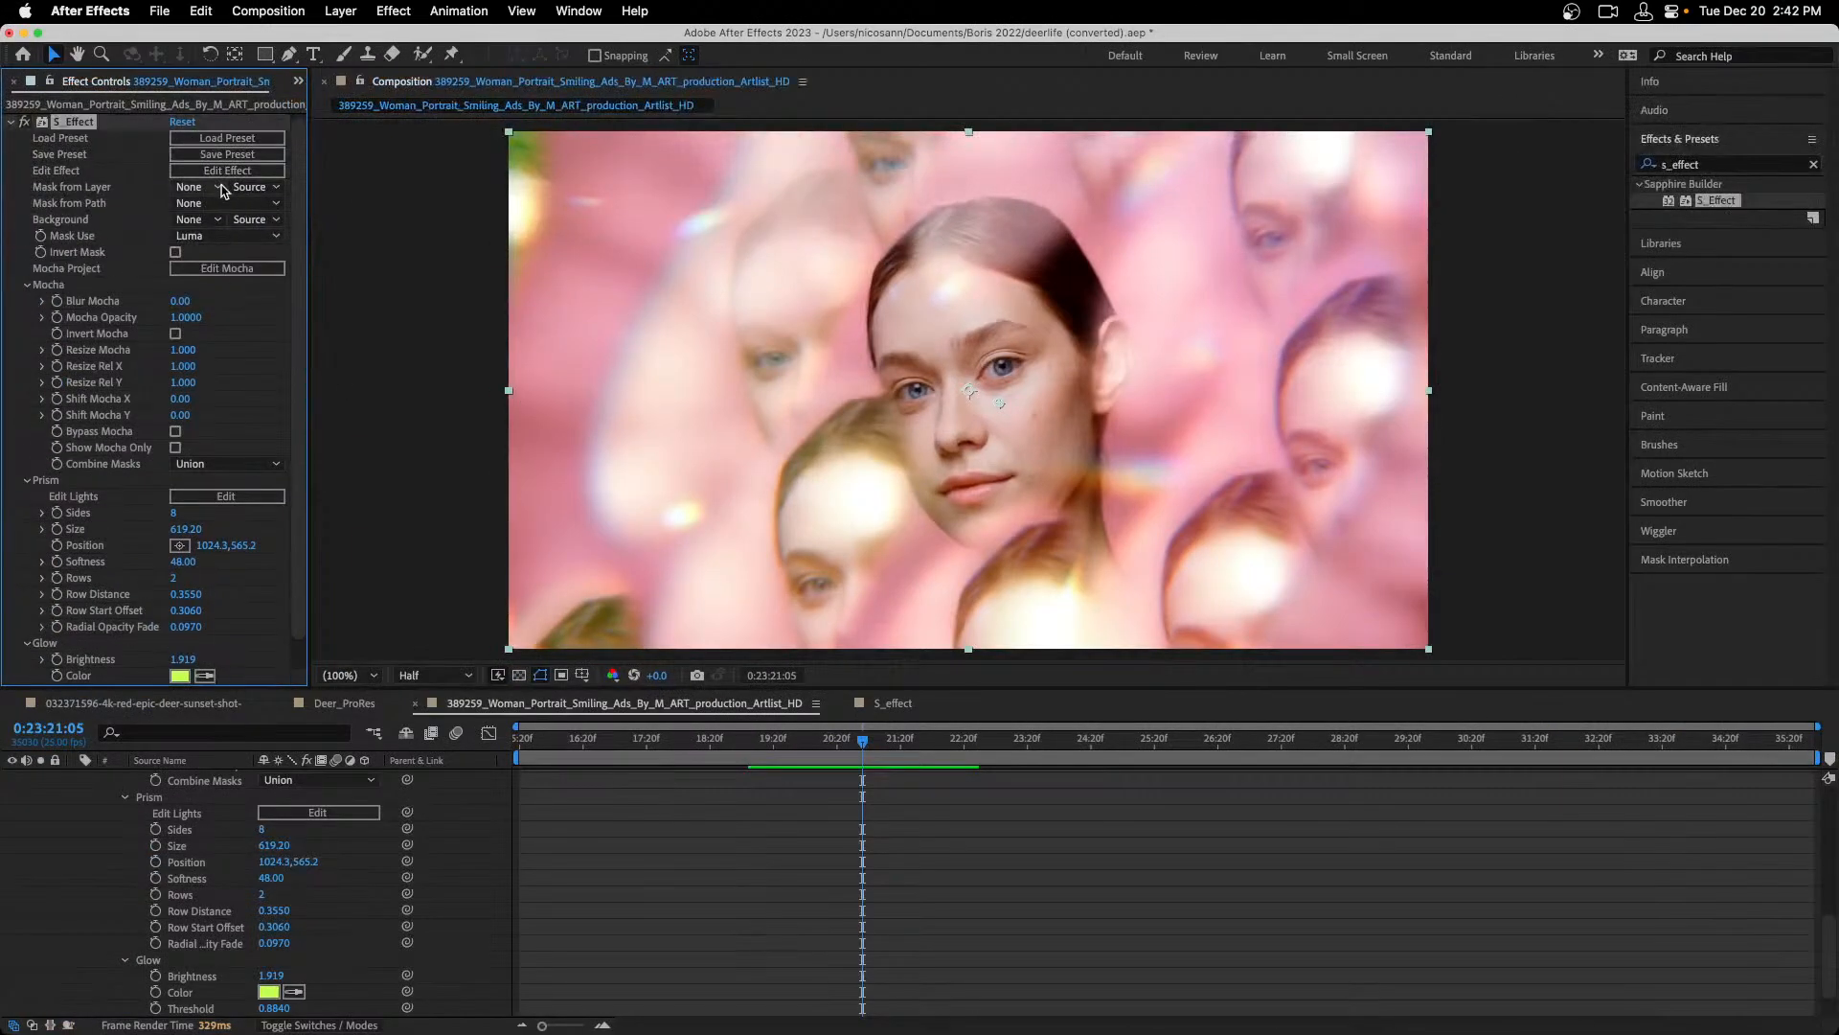
pyautogui.click(213, 139)
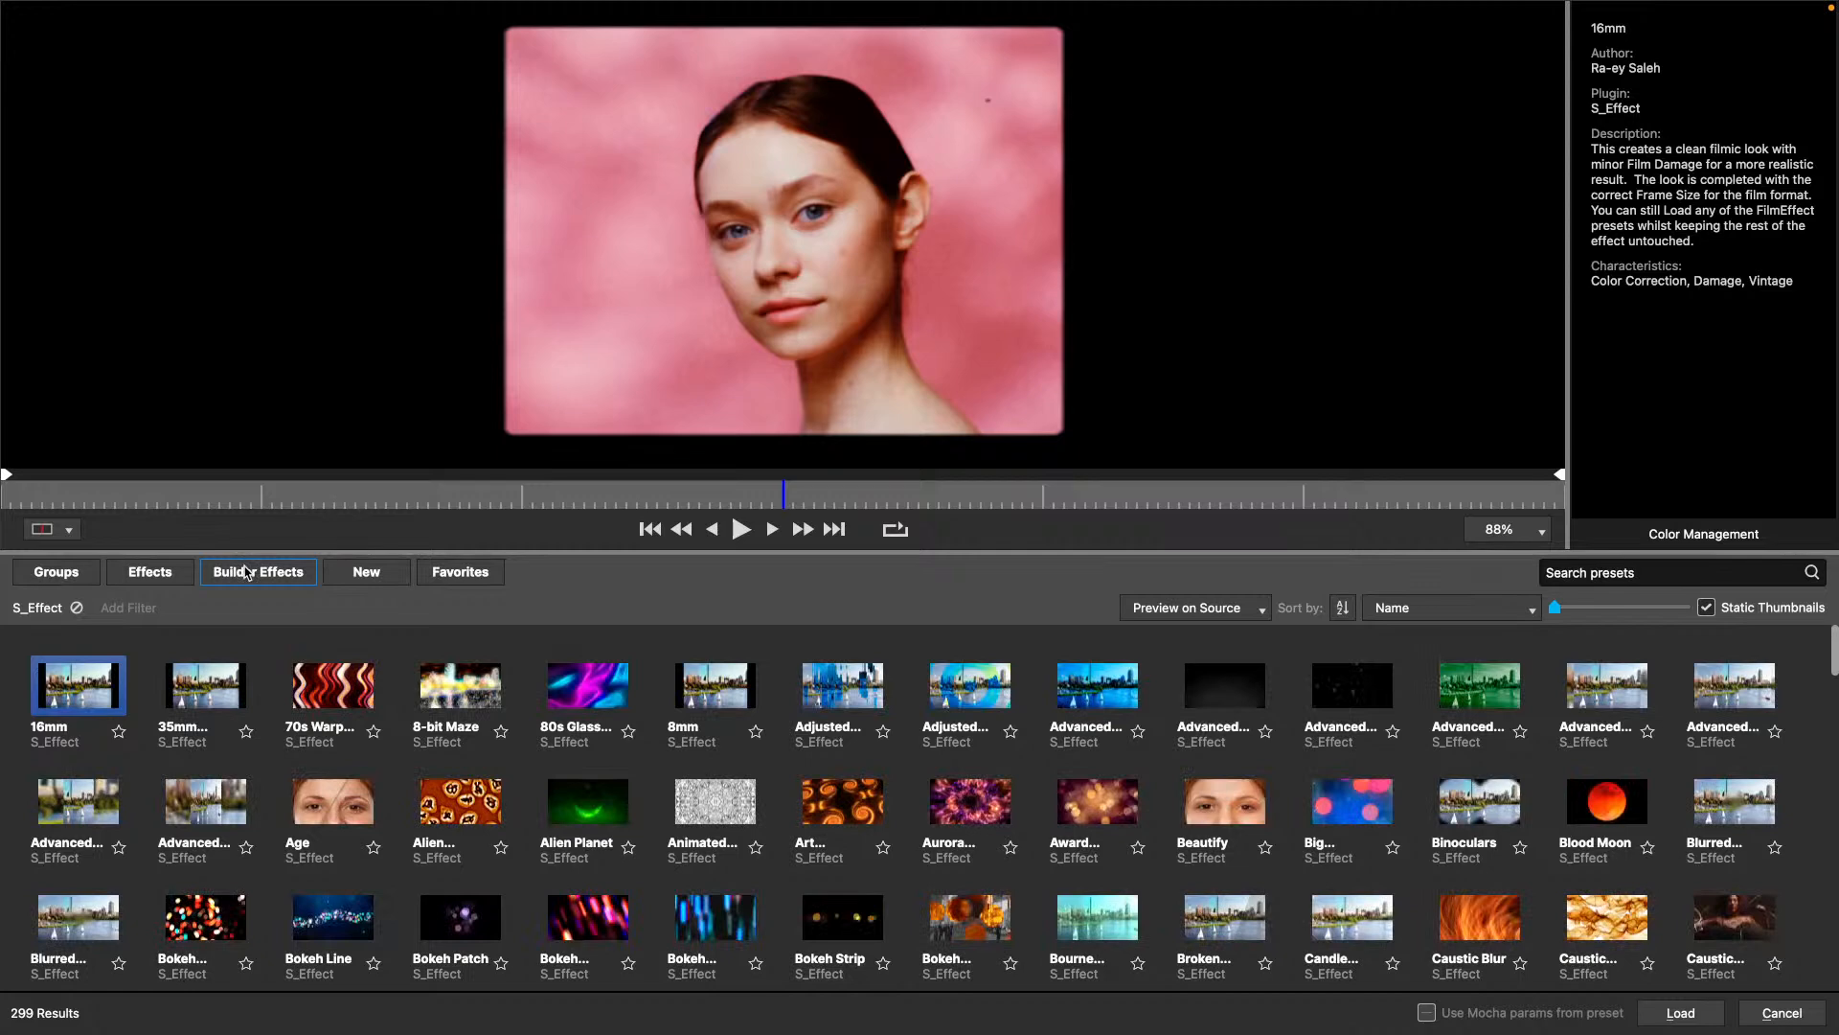
pyautogui.click(473, 579)
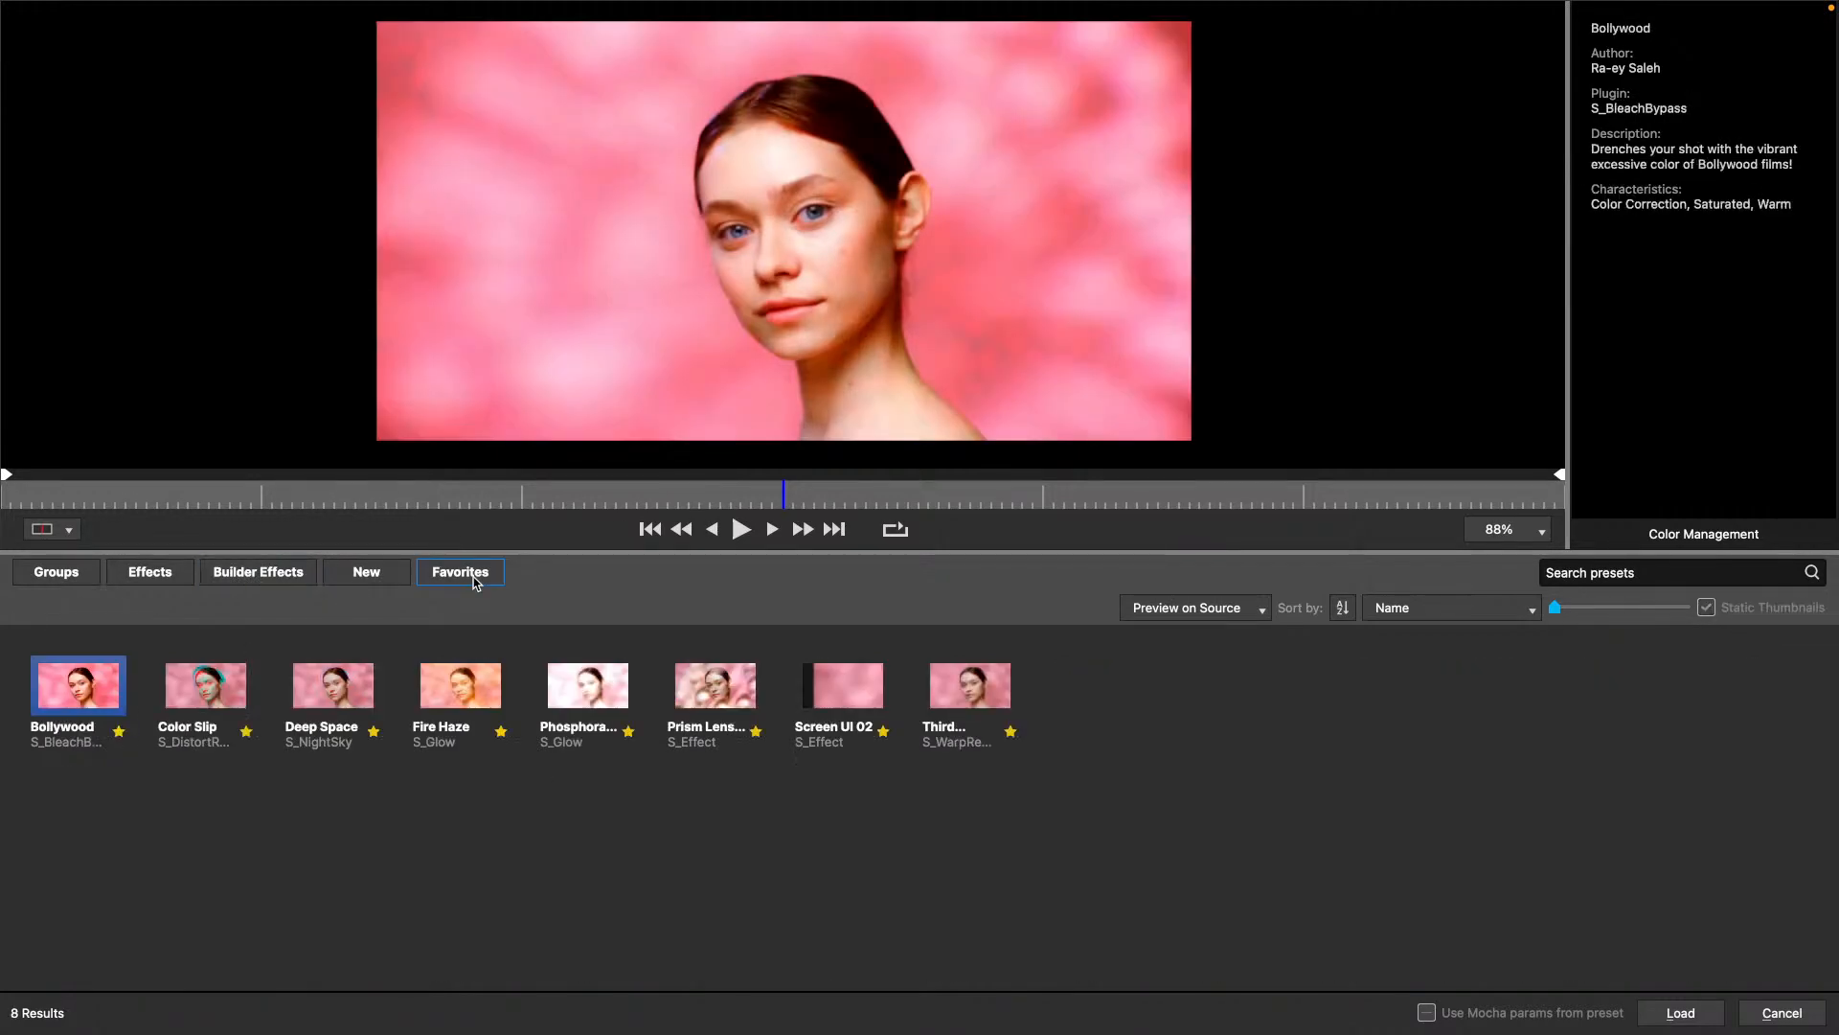
pyautogui.click(722, 692)
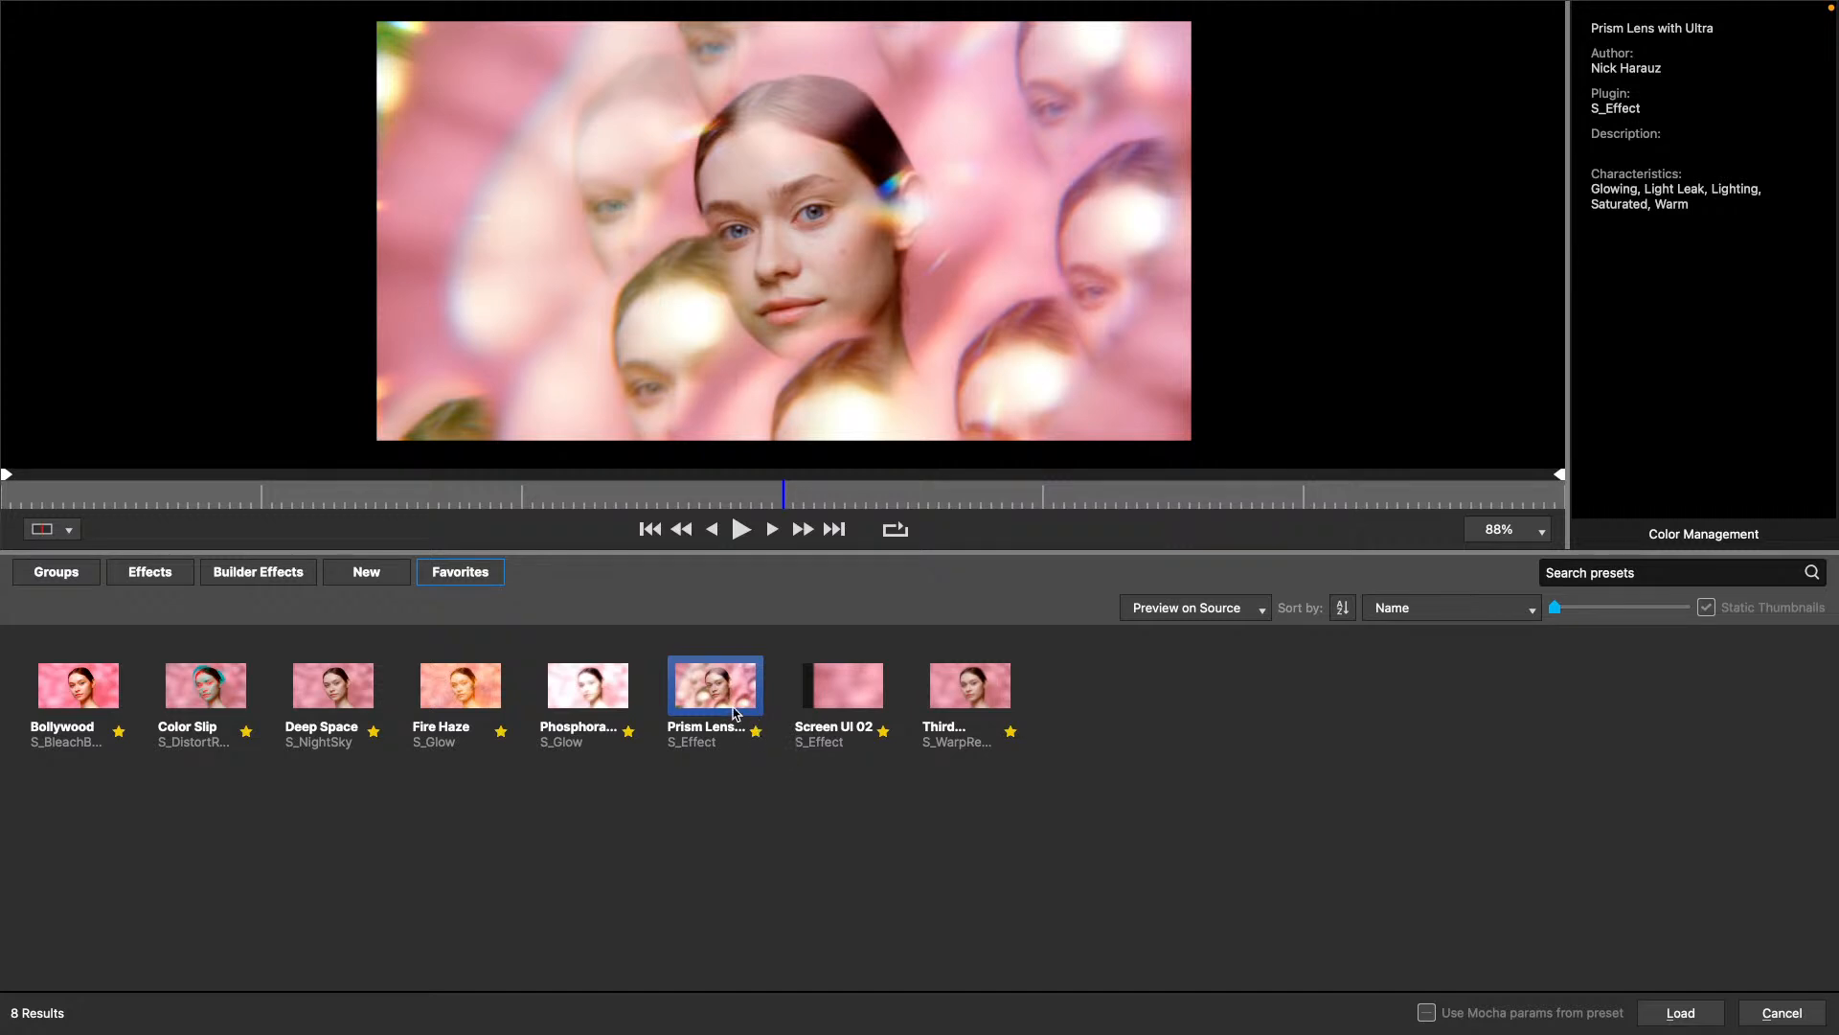
pyautogui.moveTo(724, 694)
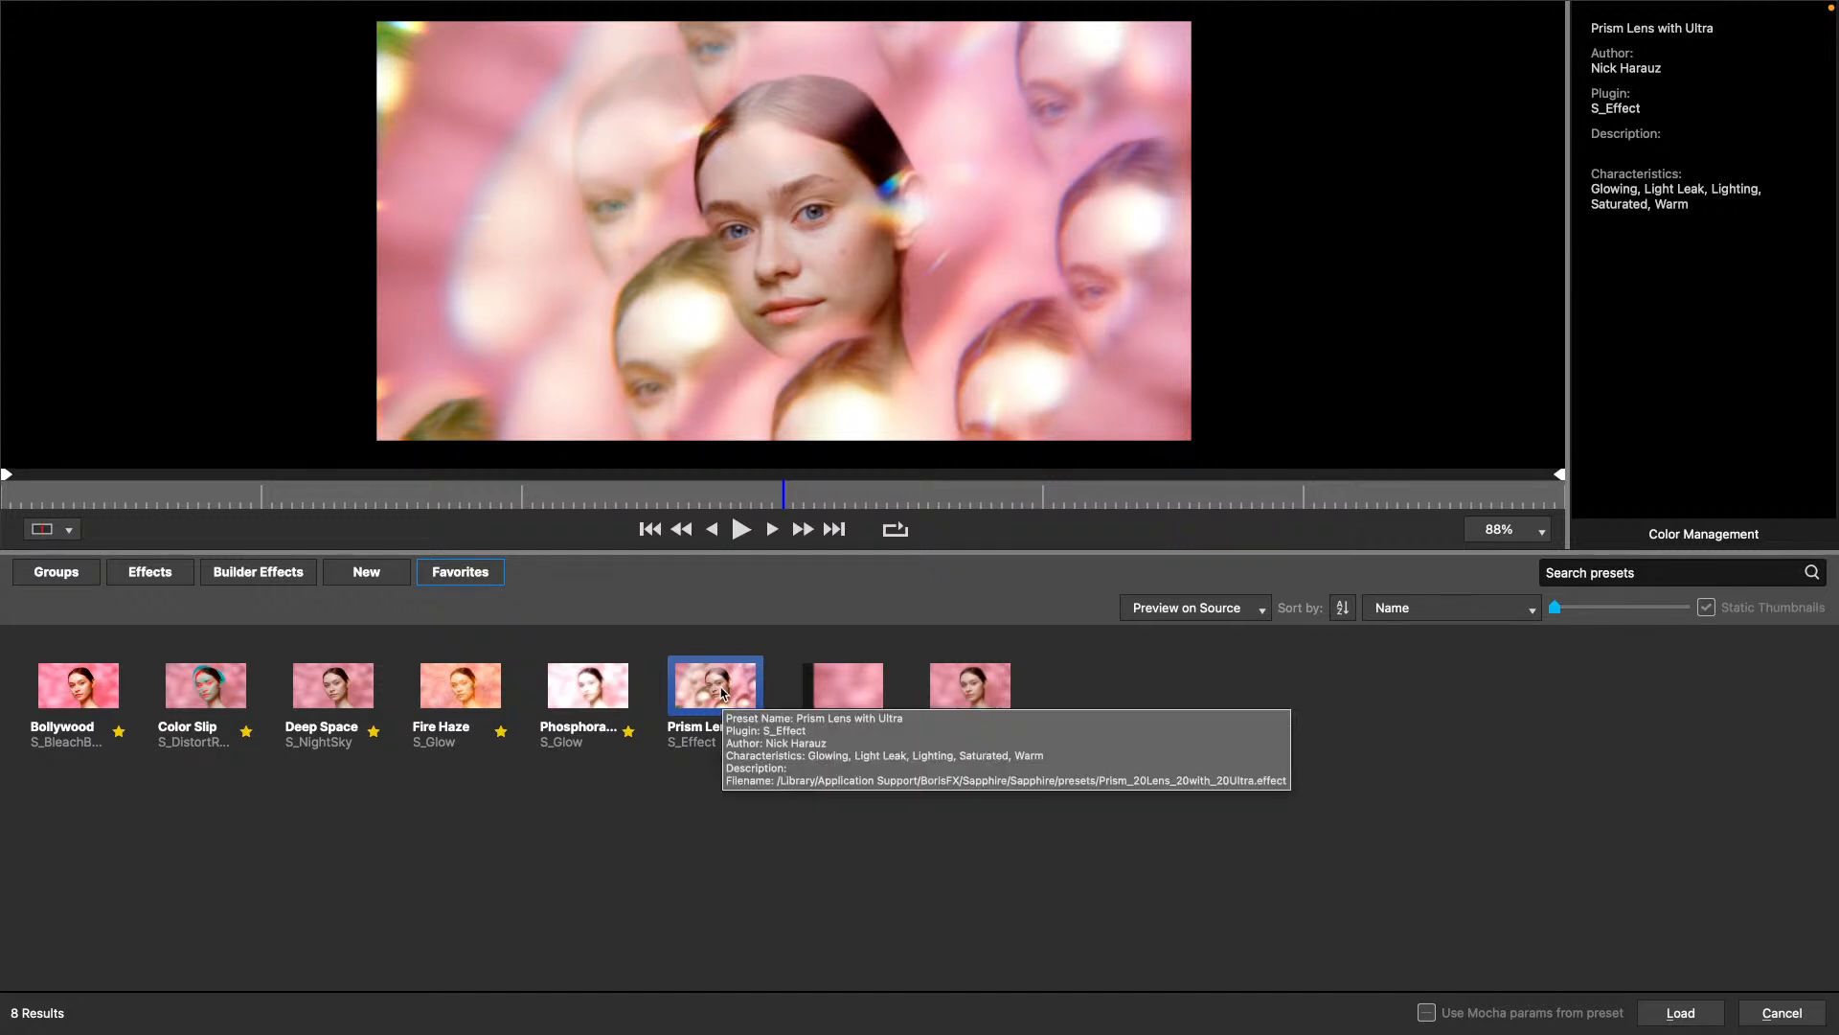
pyautogui.click(1678, 1013)
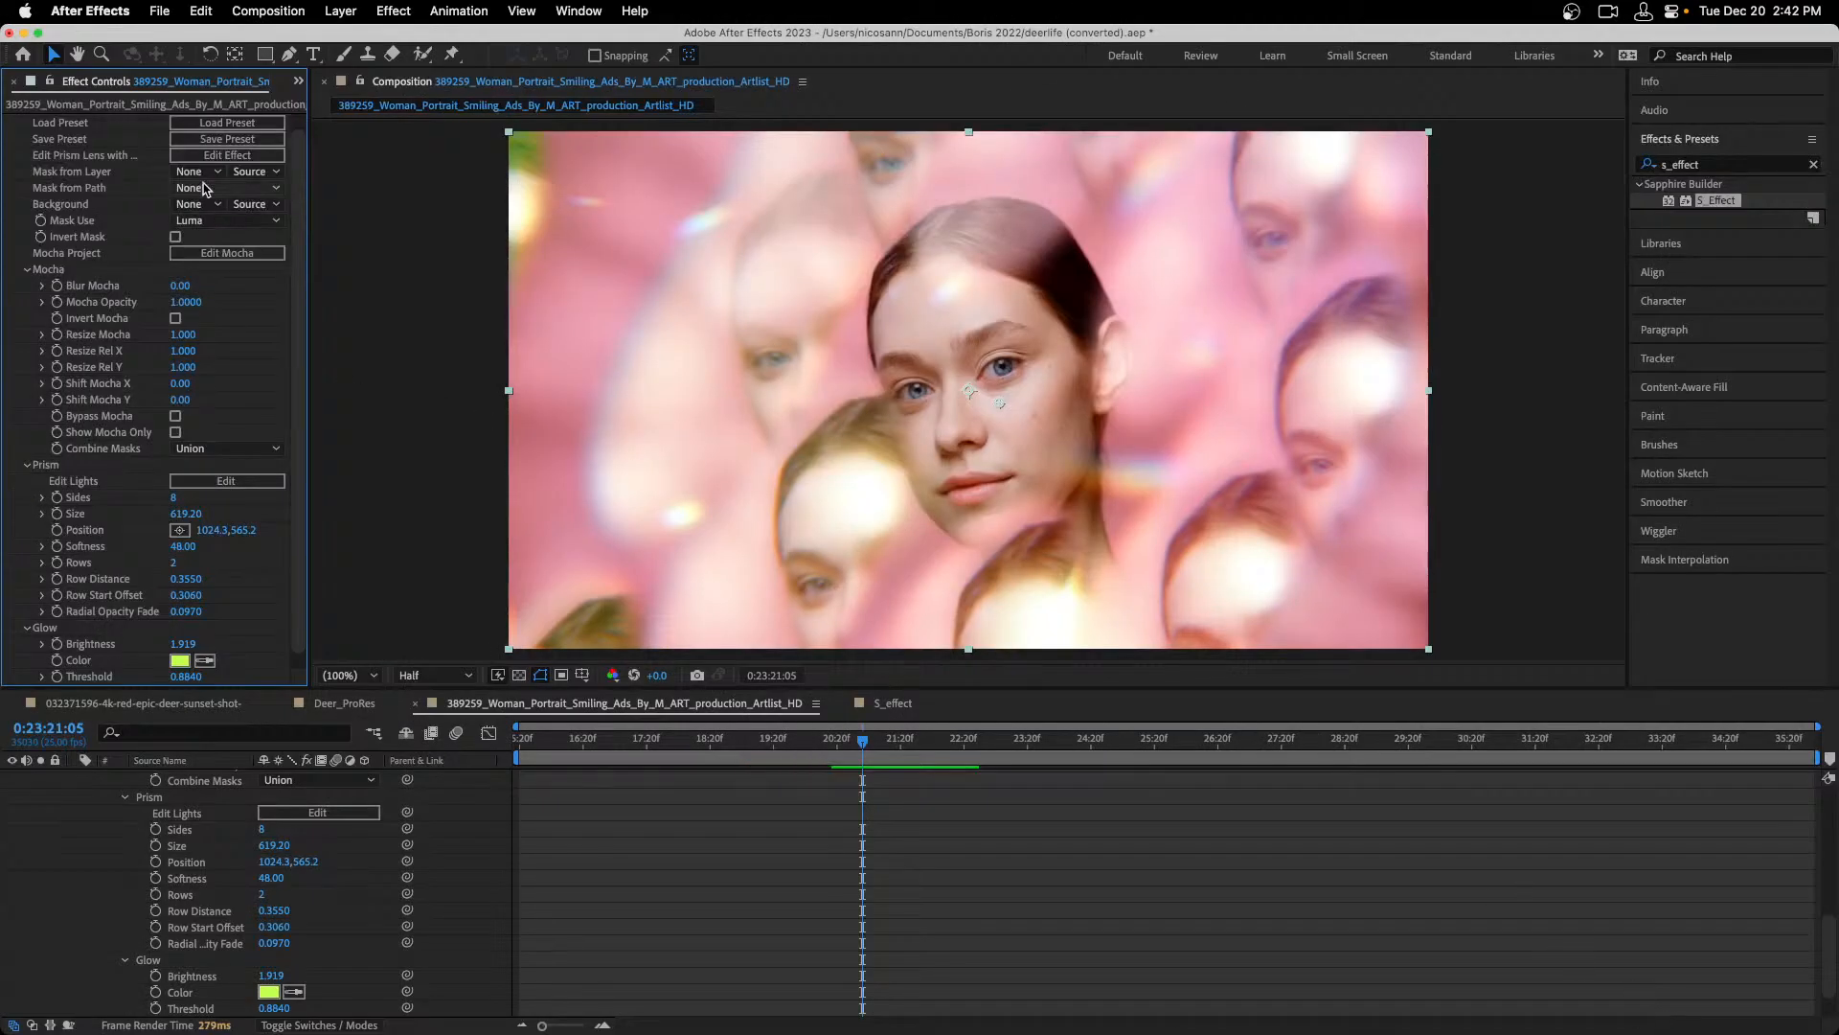
# Check the save directory offered when saving an effect preset, then close the dialogs without saving.
pyautogui.click(219, 141)
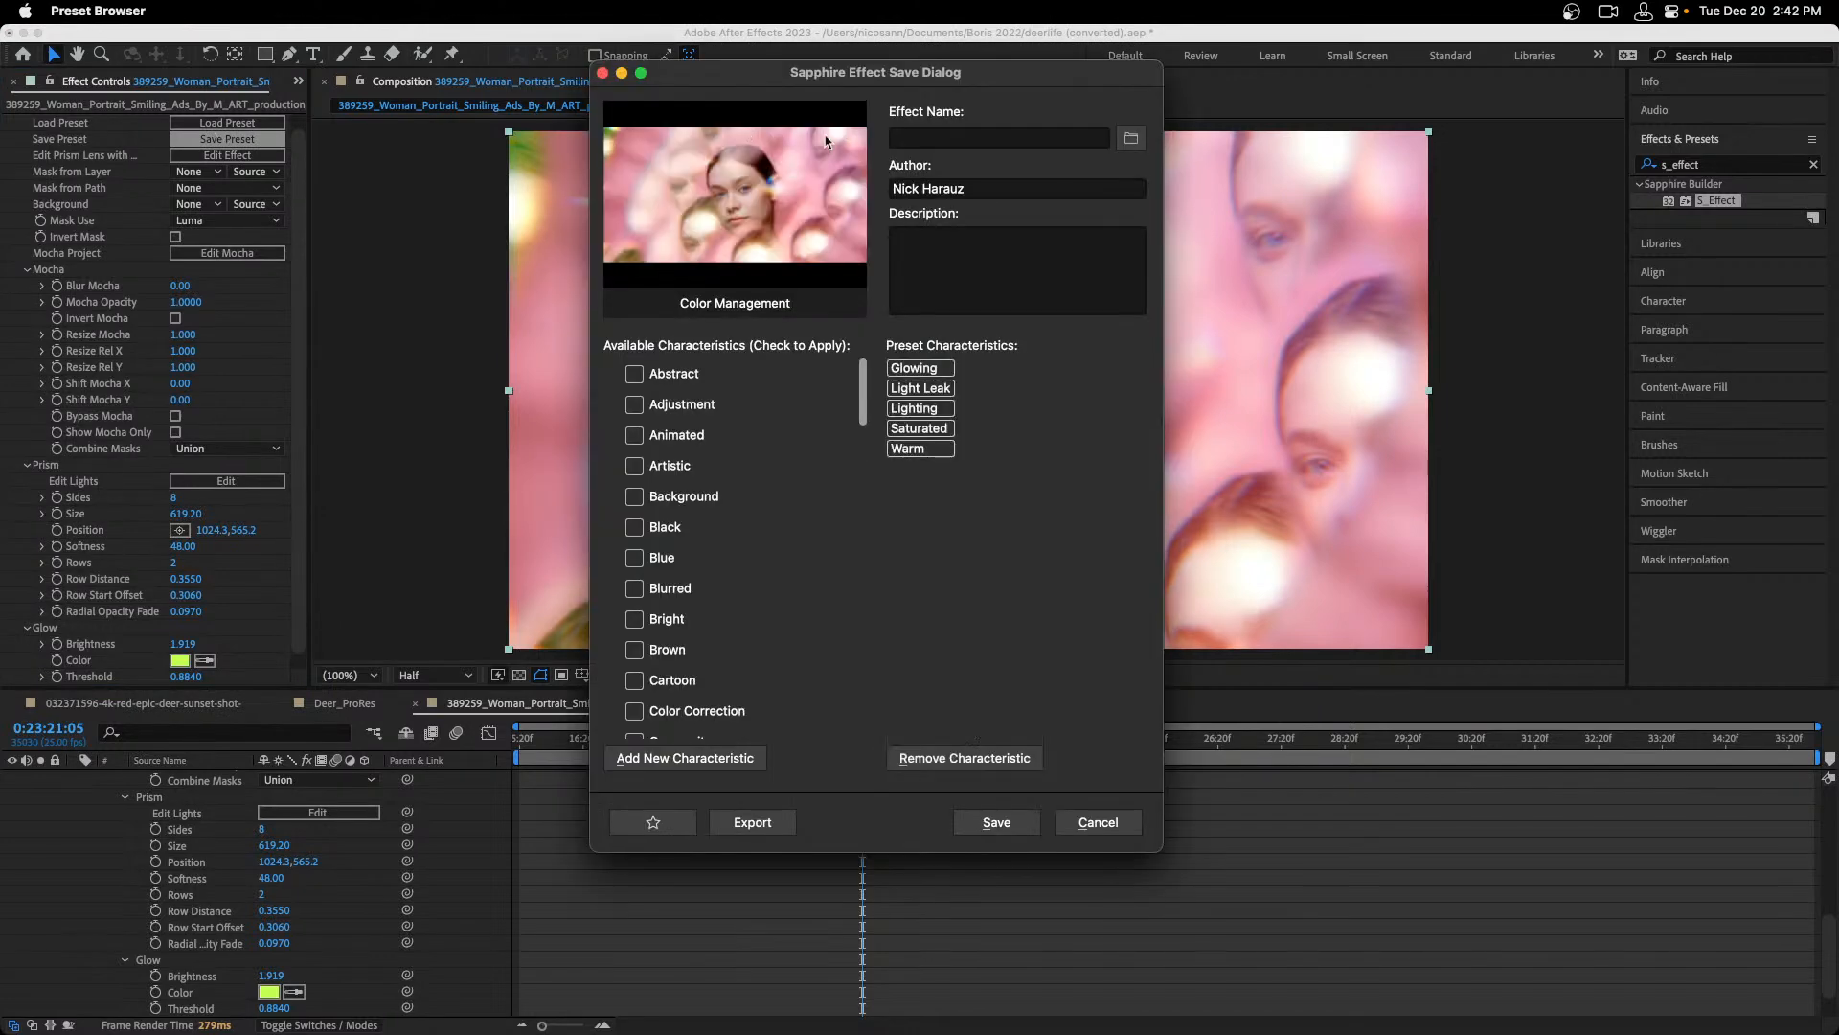
pyautogui.moveTo(859, 68); pyautogui.dragTo(832, 129)
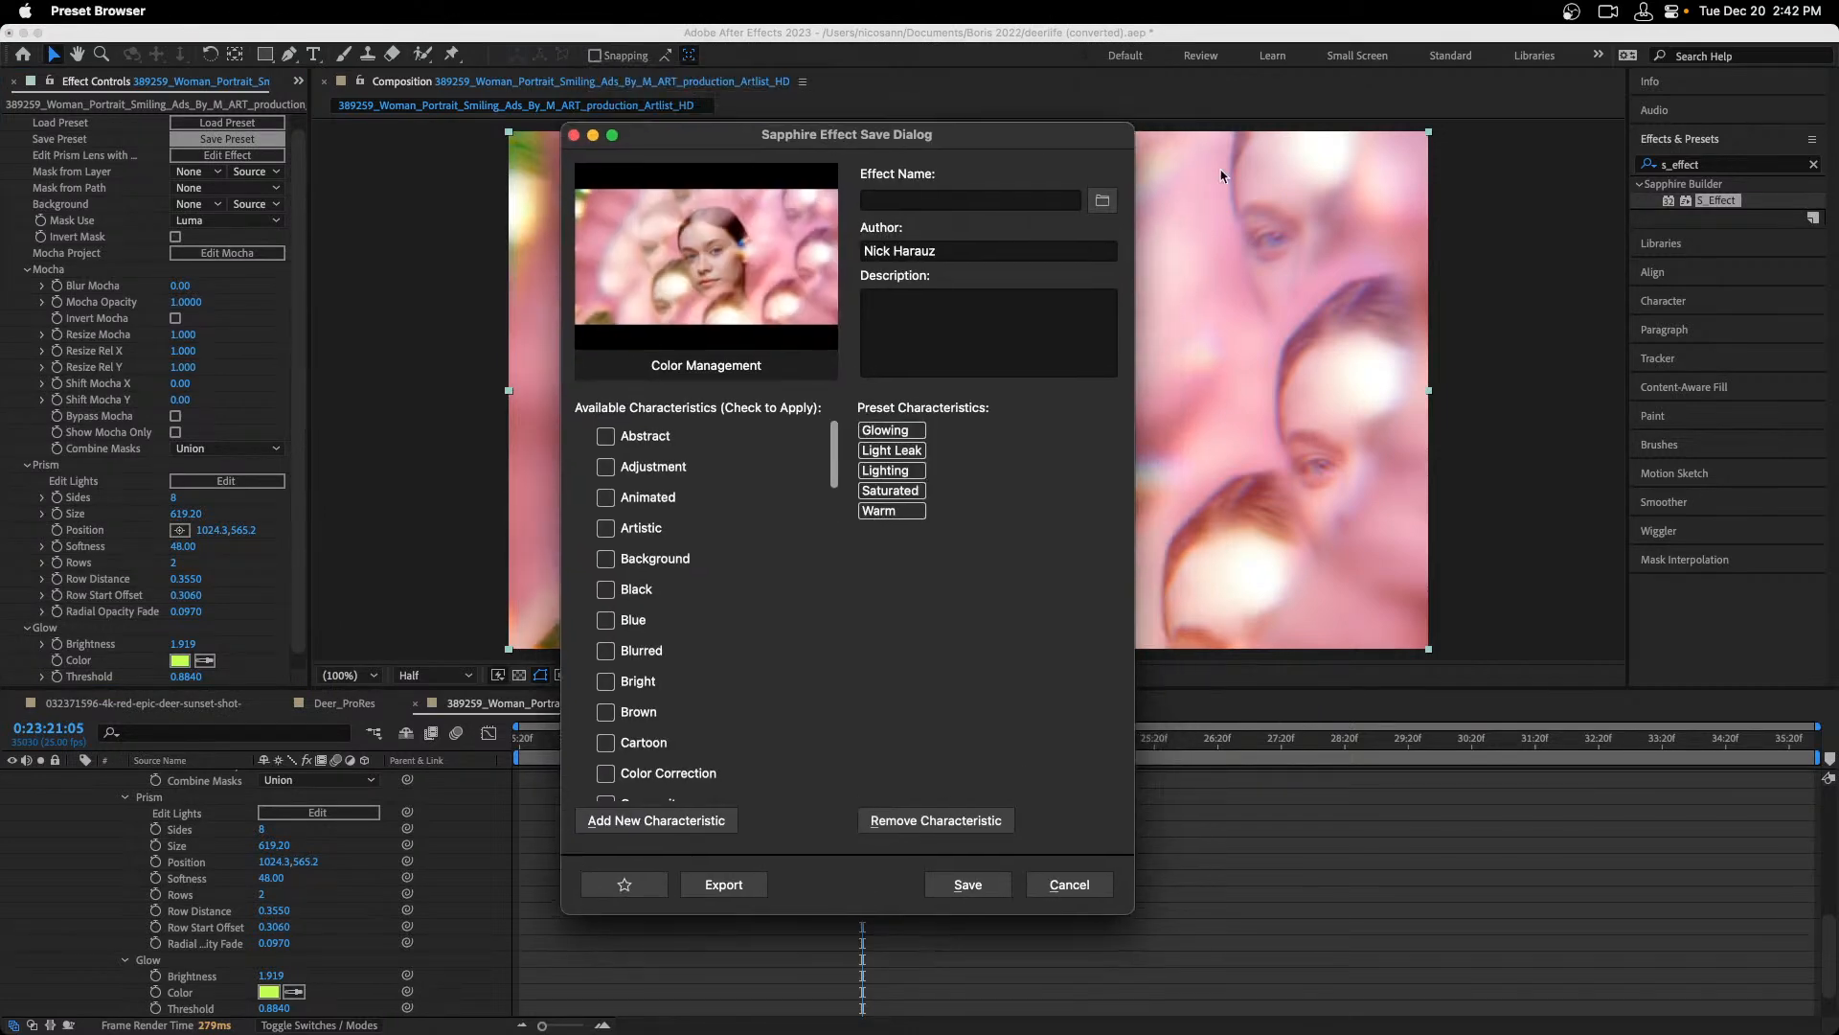
pyautogui.click(1104, 203)
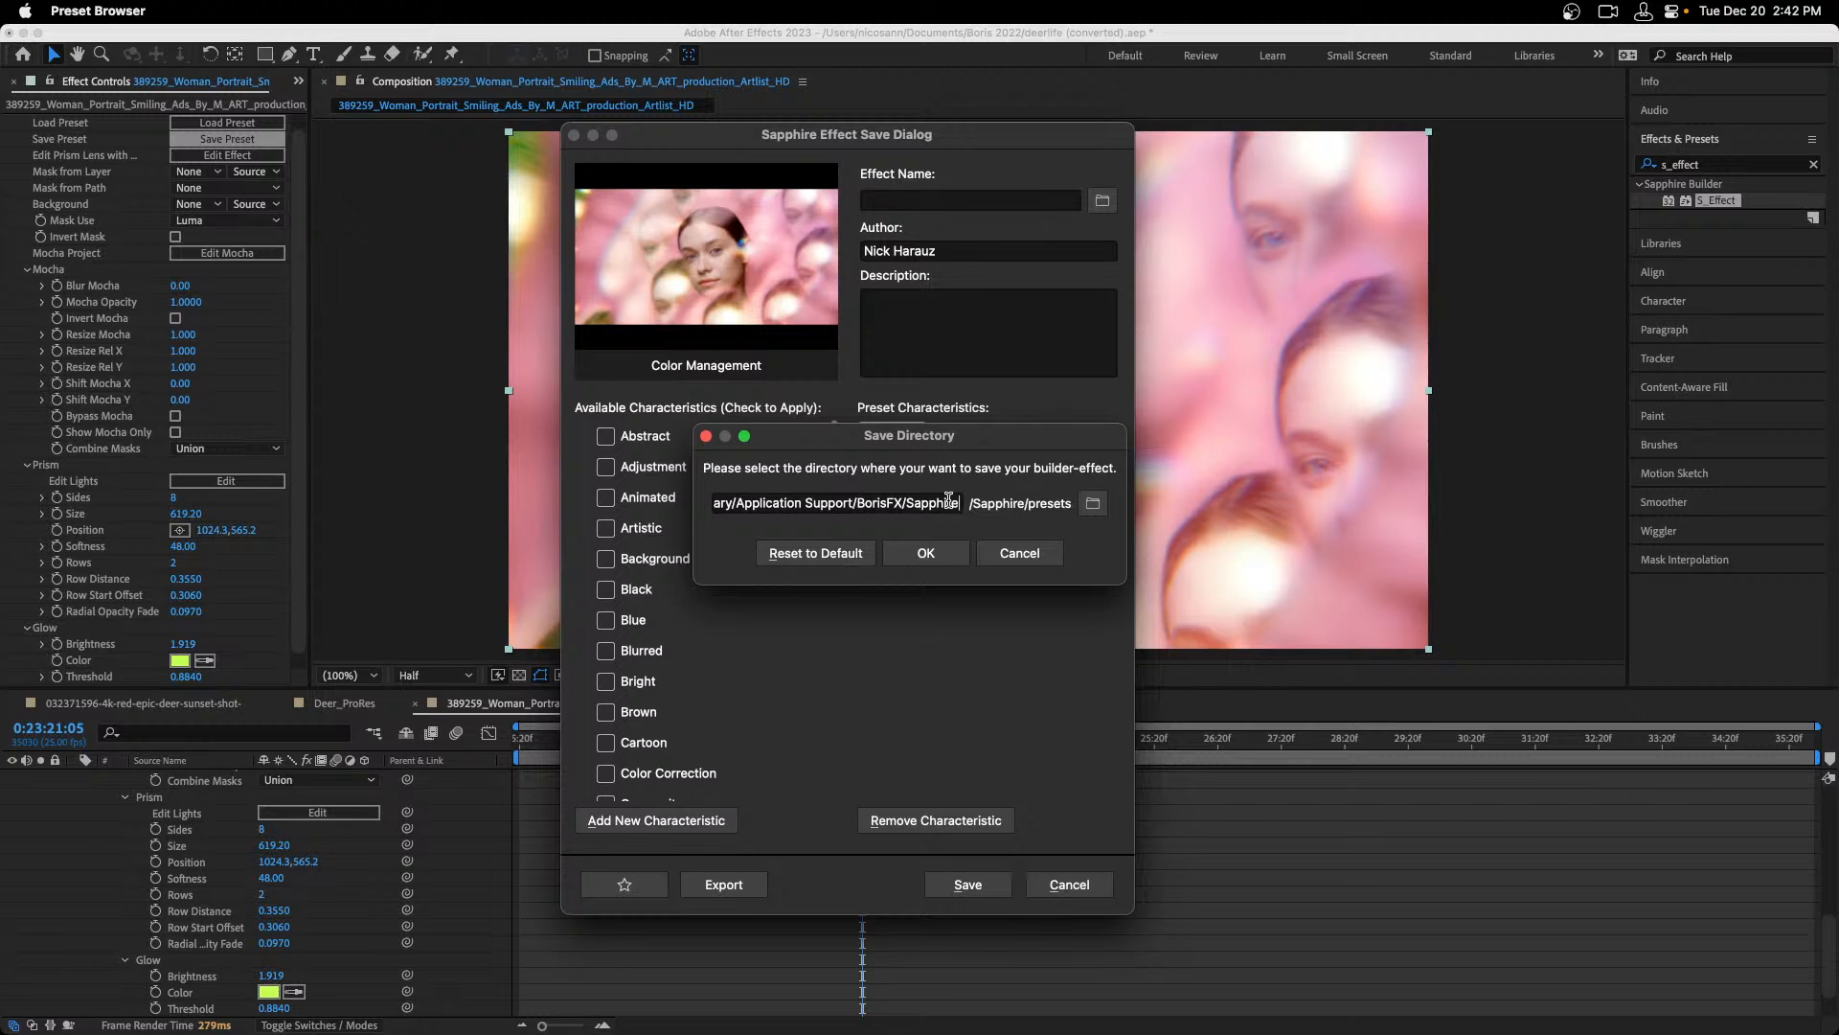
pyautogui.click(1025, 554)
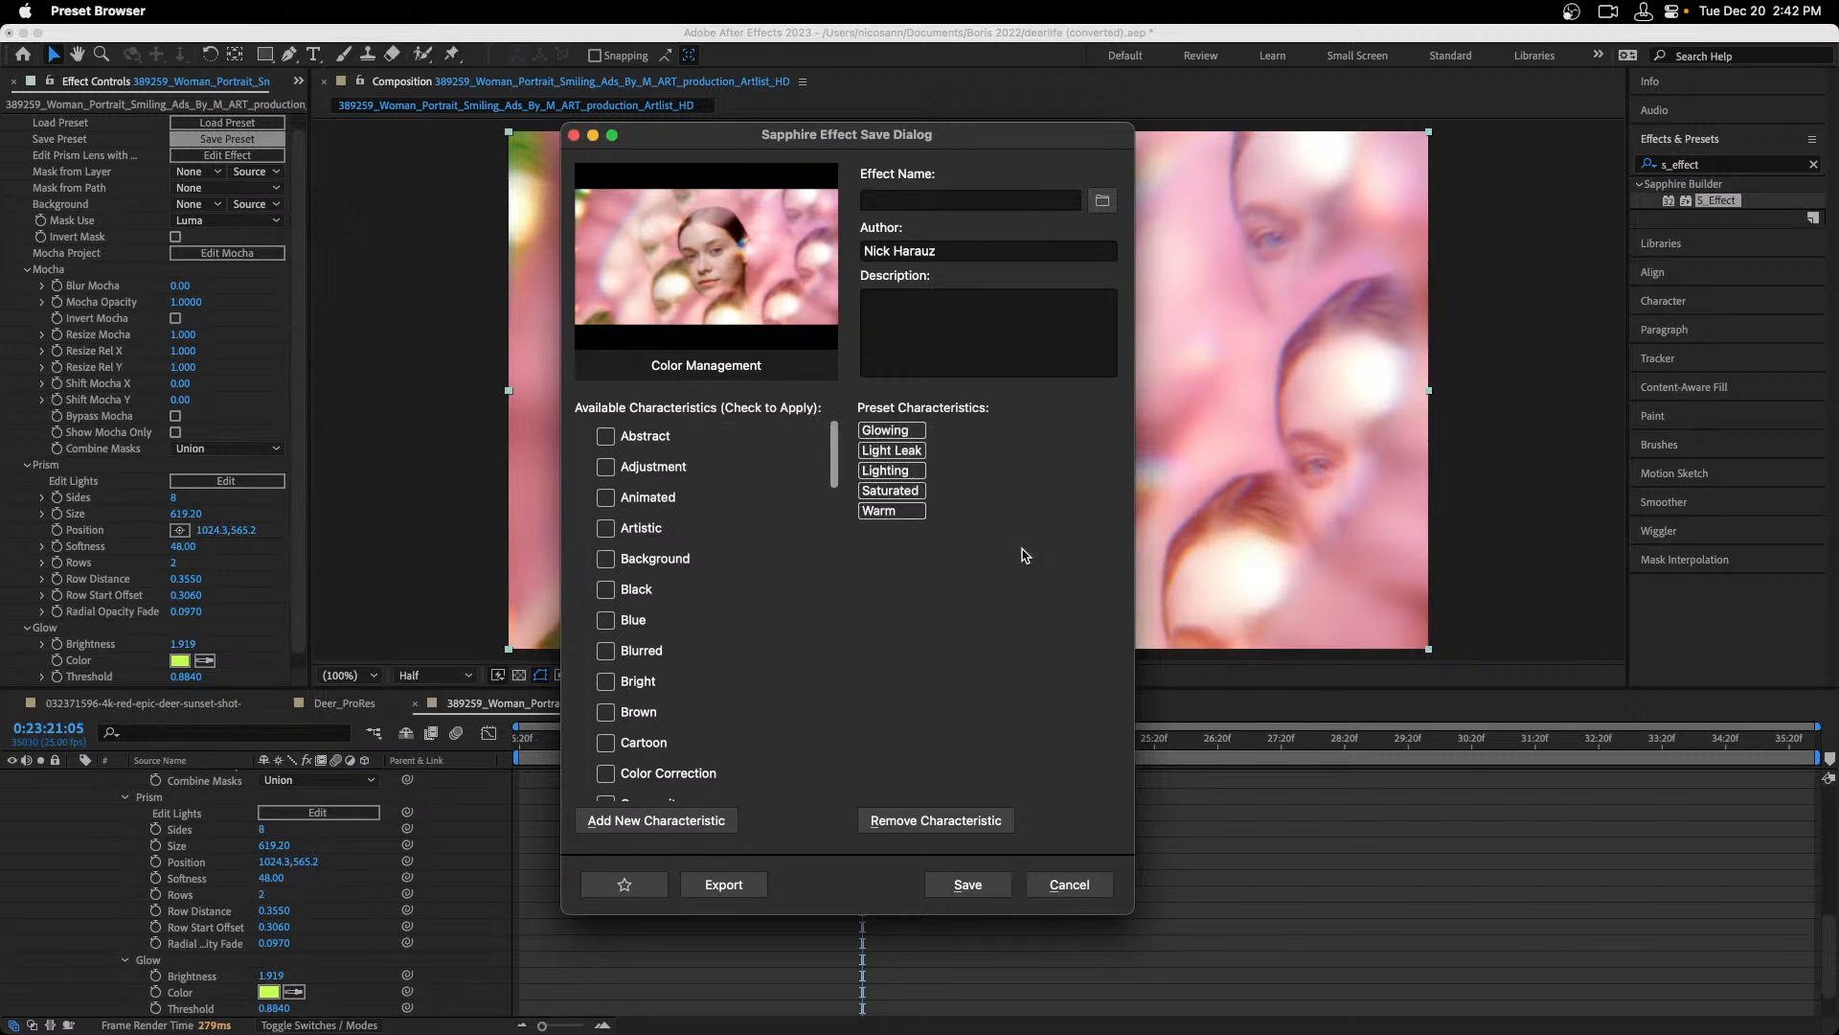
pyautogui.click(1089, 889)
# Collapse the S_Effect controls and compare the portrait clip with the effect switched off and on.
pyautogui.scroll(1, 123, 182)
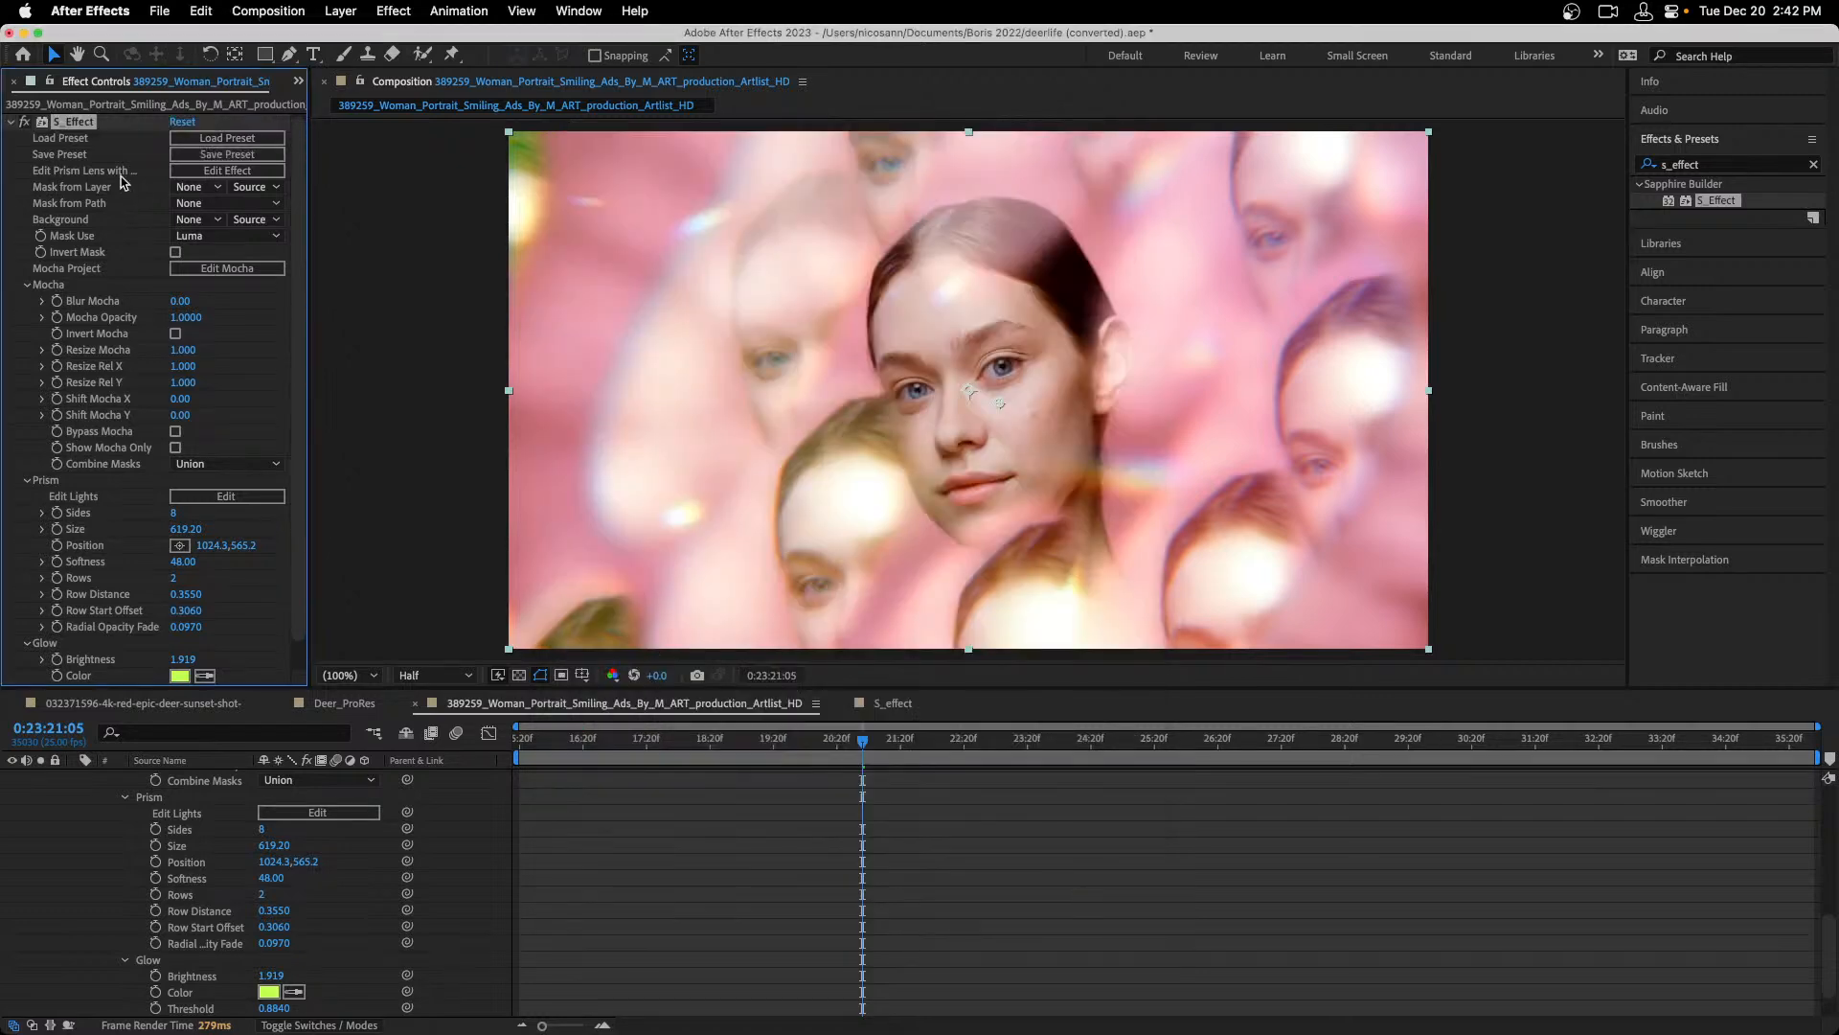
pyautogui.click(9, 125)
pyautogui.click(24, 123)
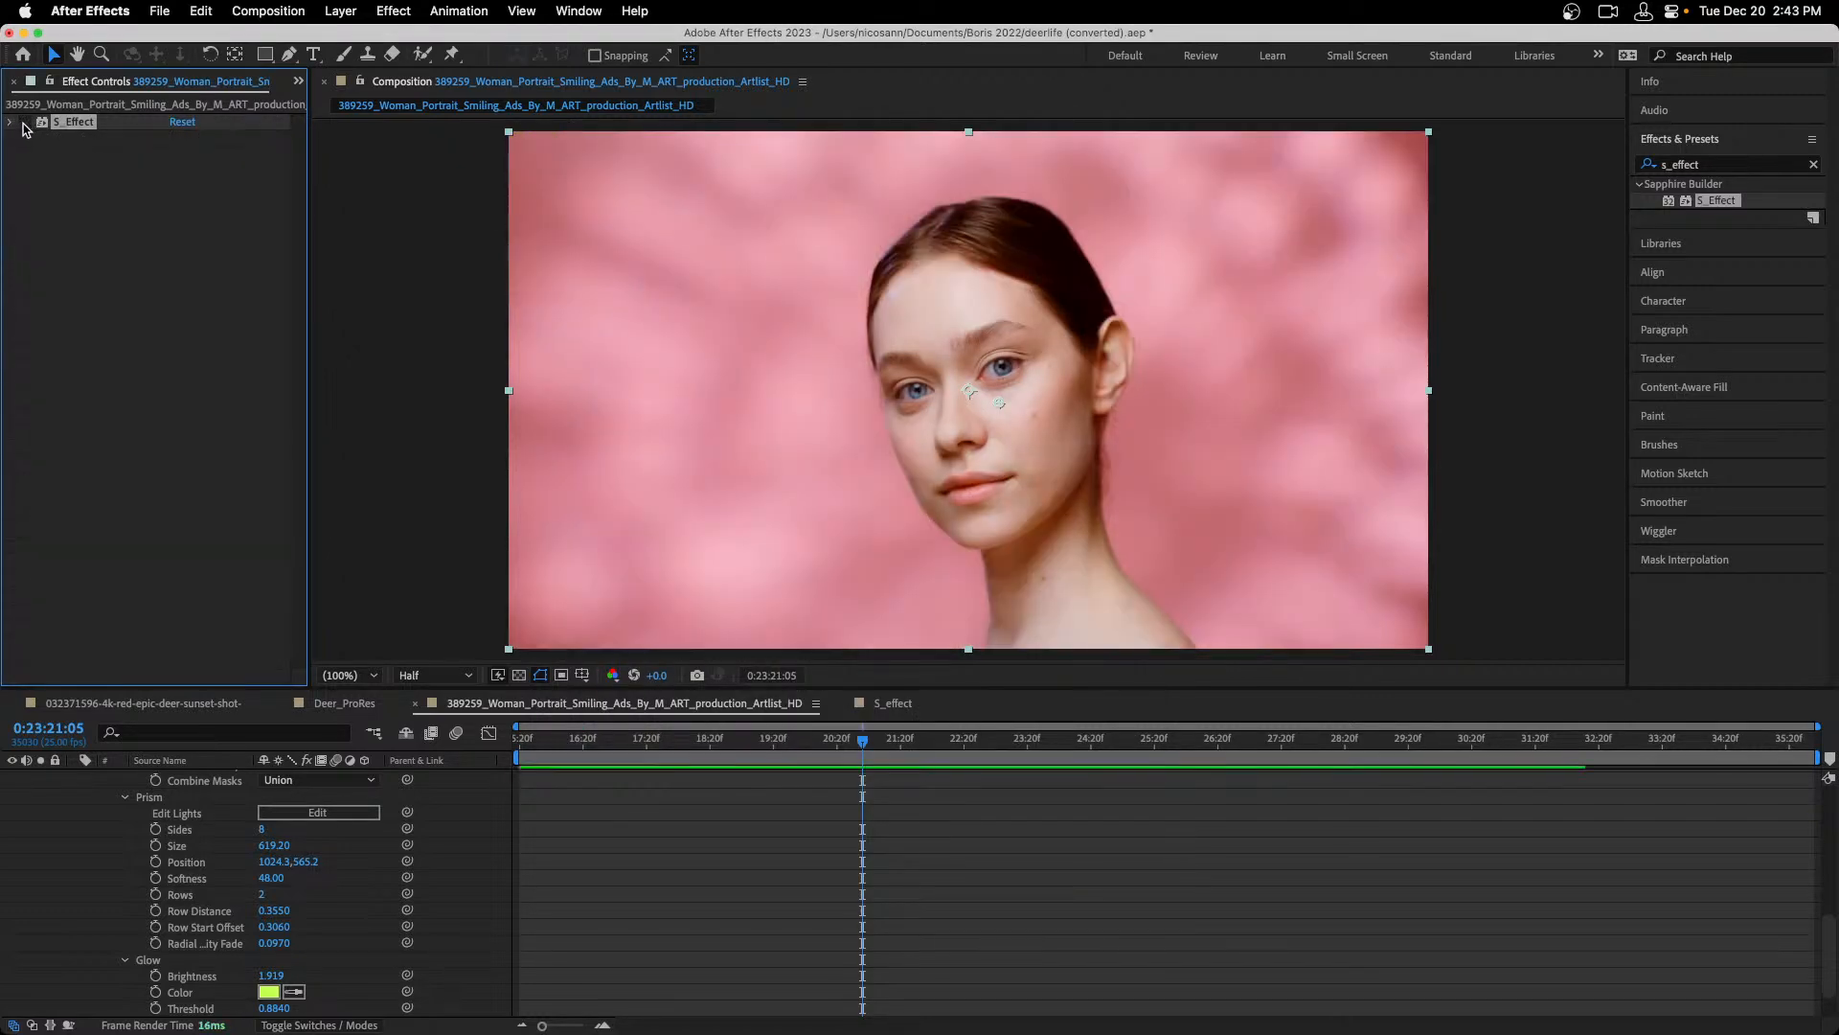
pyautogui.click(24, 123)
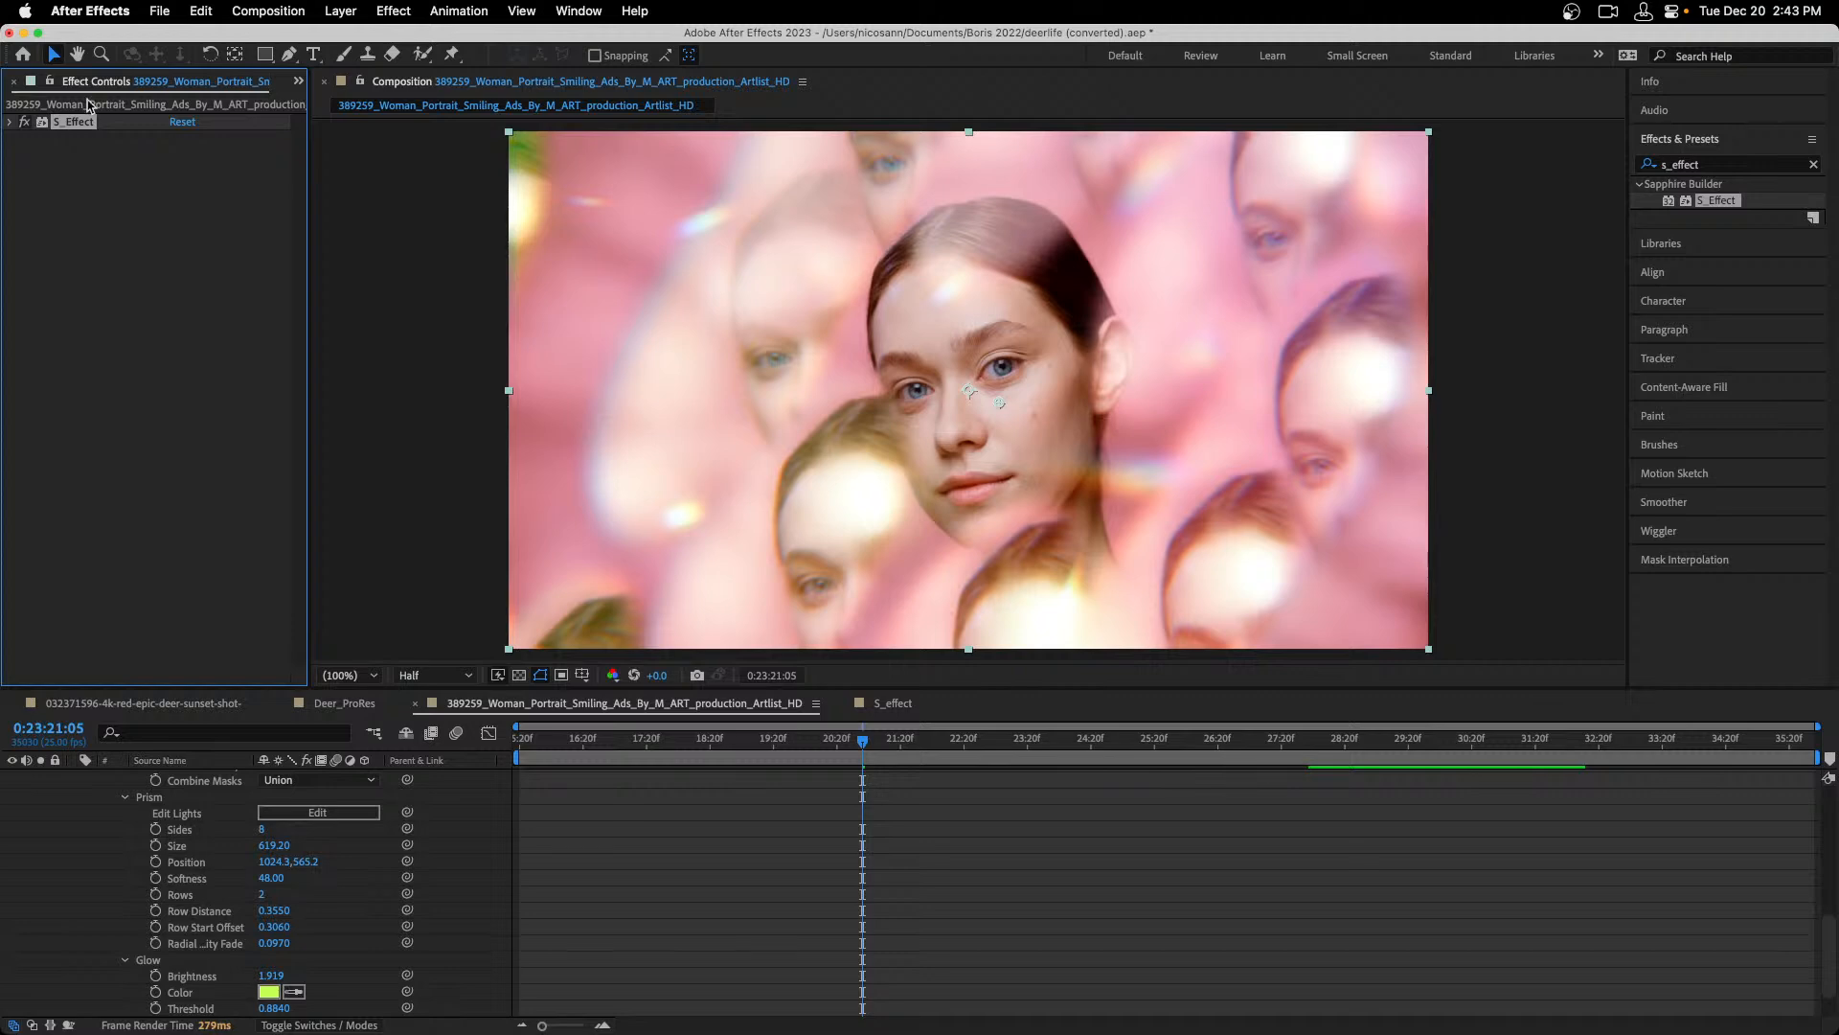
# Open the S_effect composition's effect for editing in the Sapphire builder and select its Alien Planet node.
pyautogui.click(899, 704)
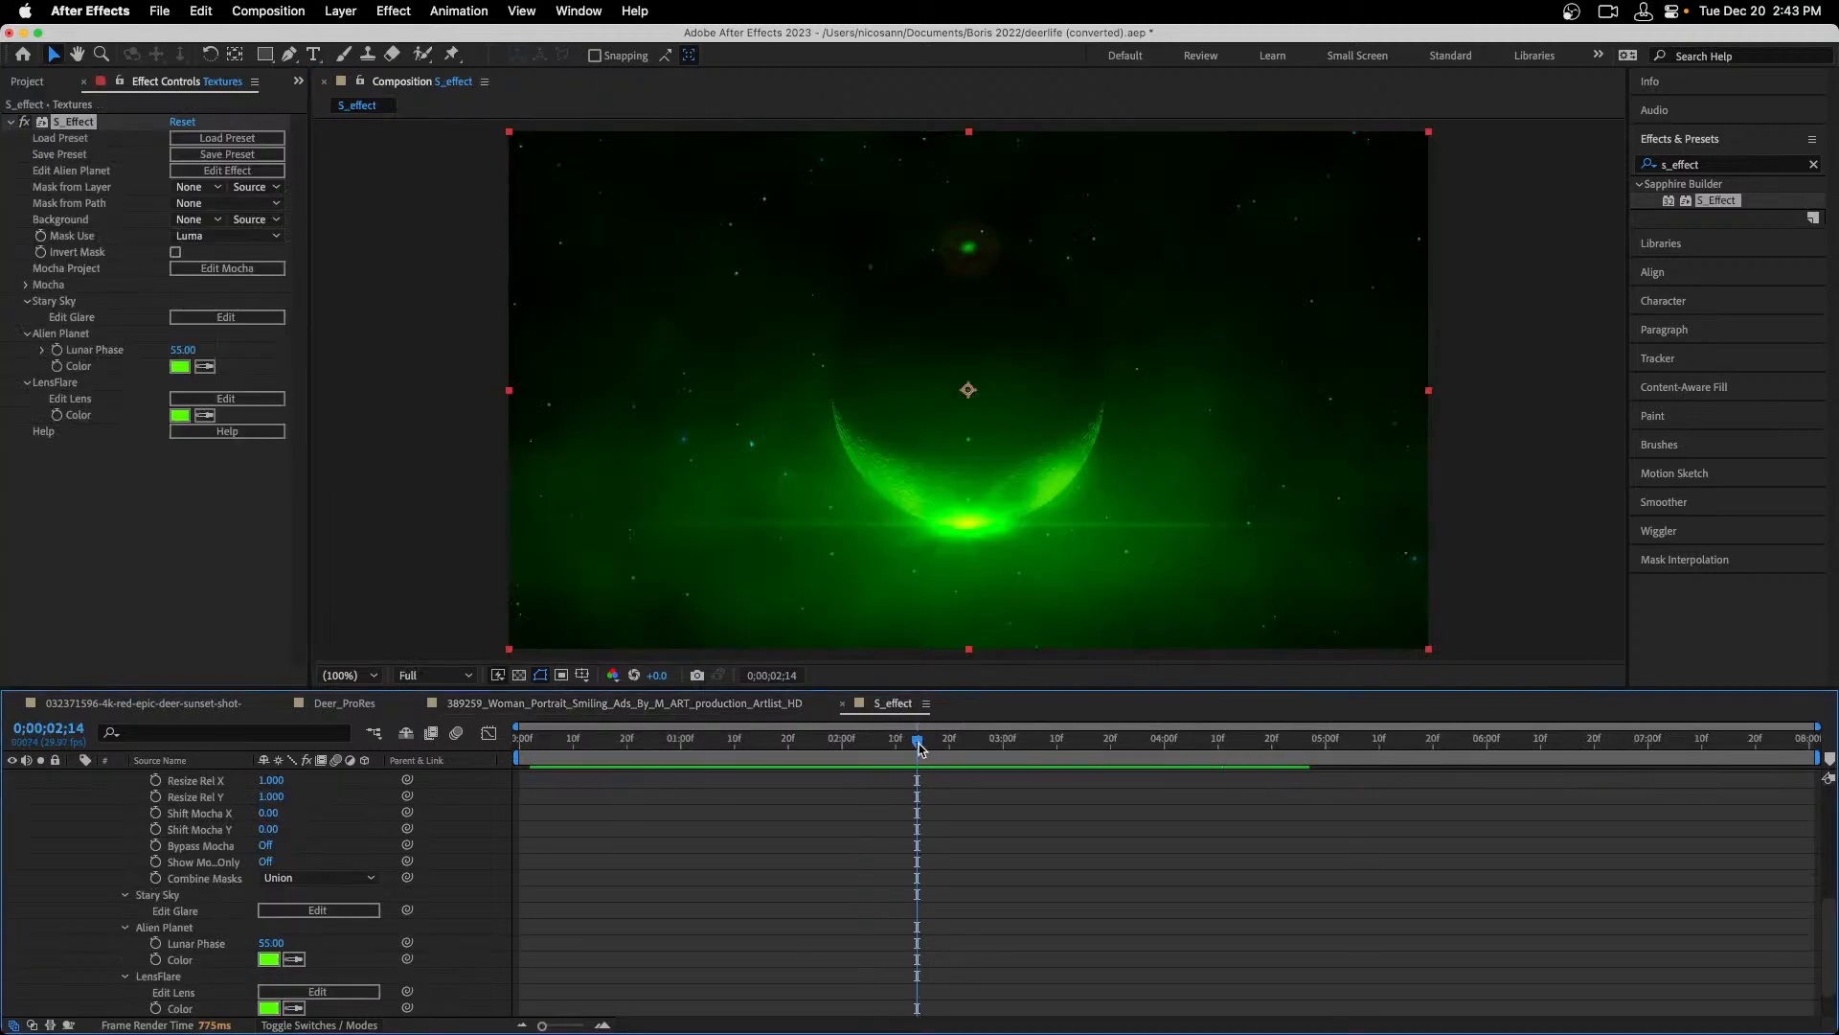
pyautogui.moveTo(872, 758); pyautogui.dragTo(943, 759)
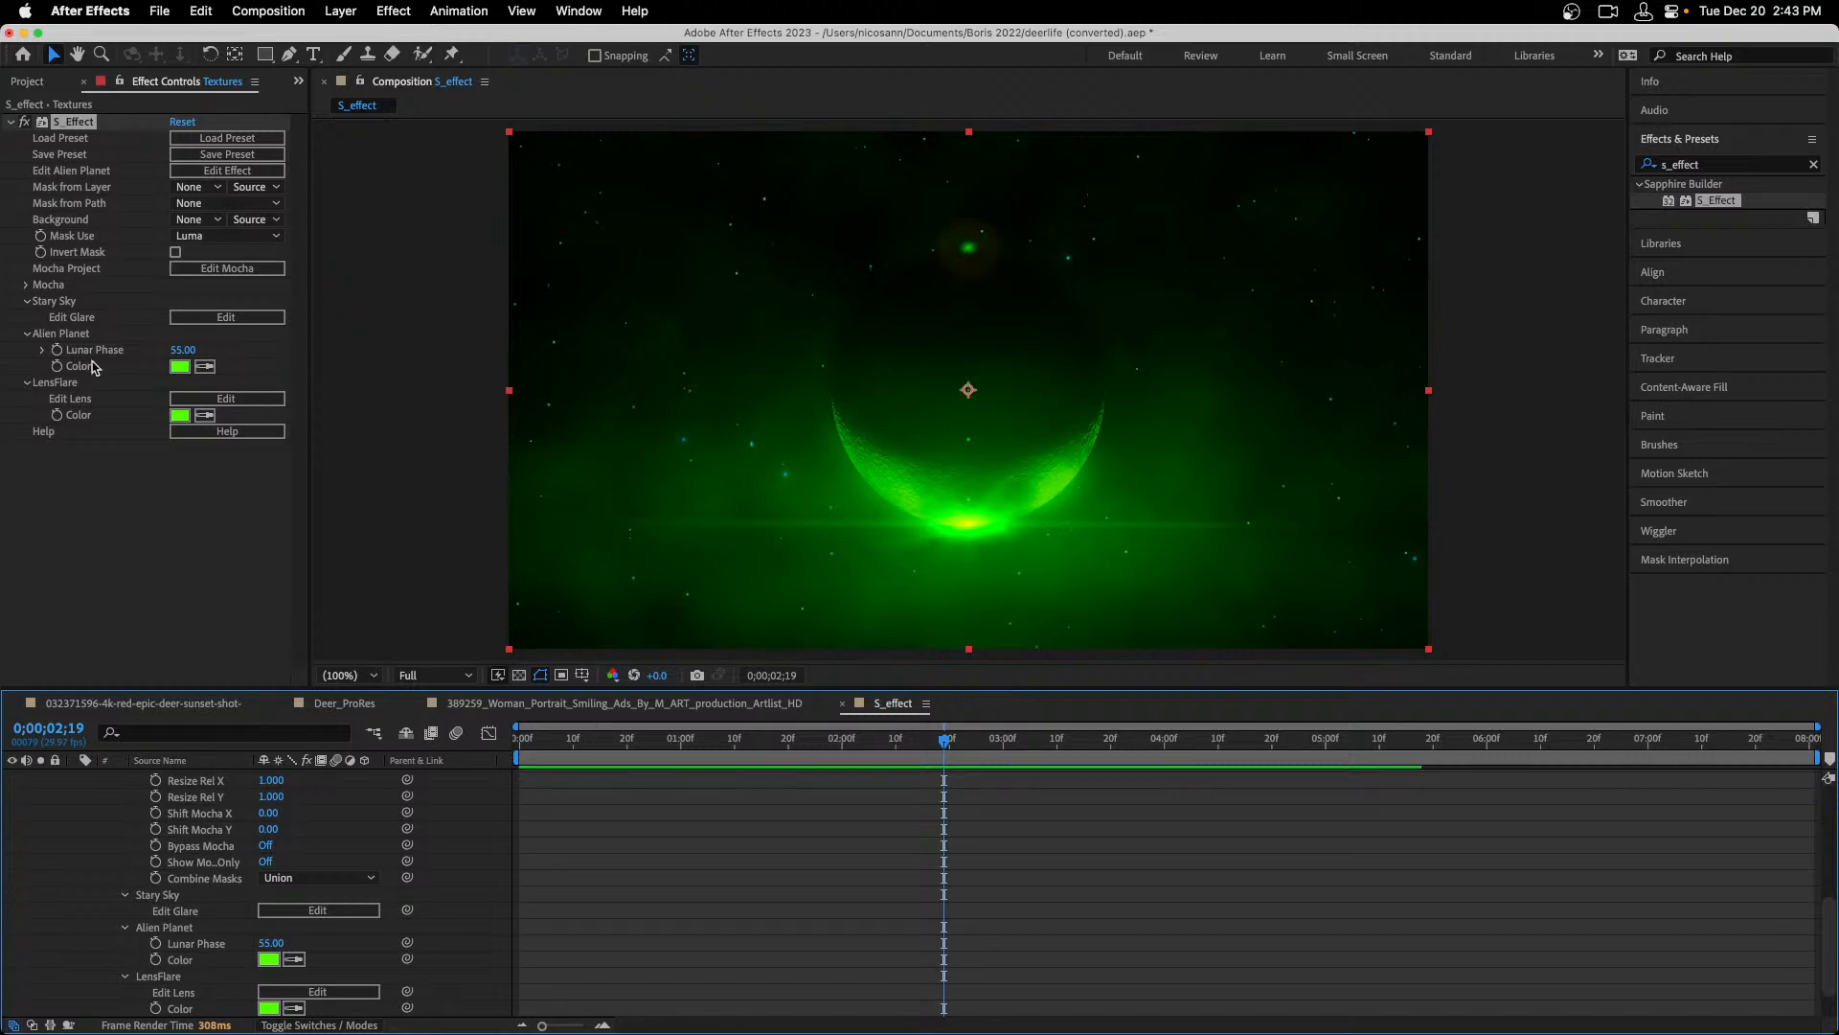
pyautogui.click(220, 172)
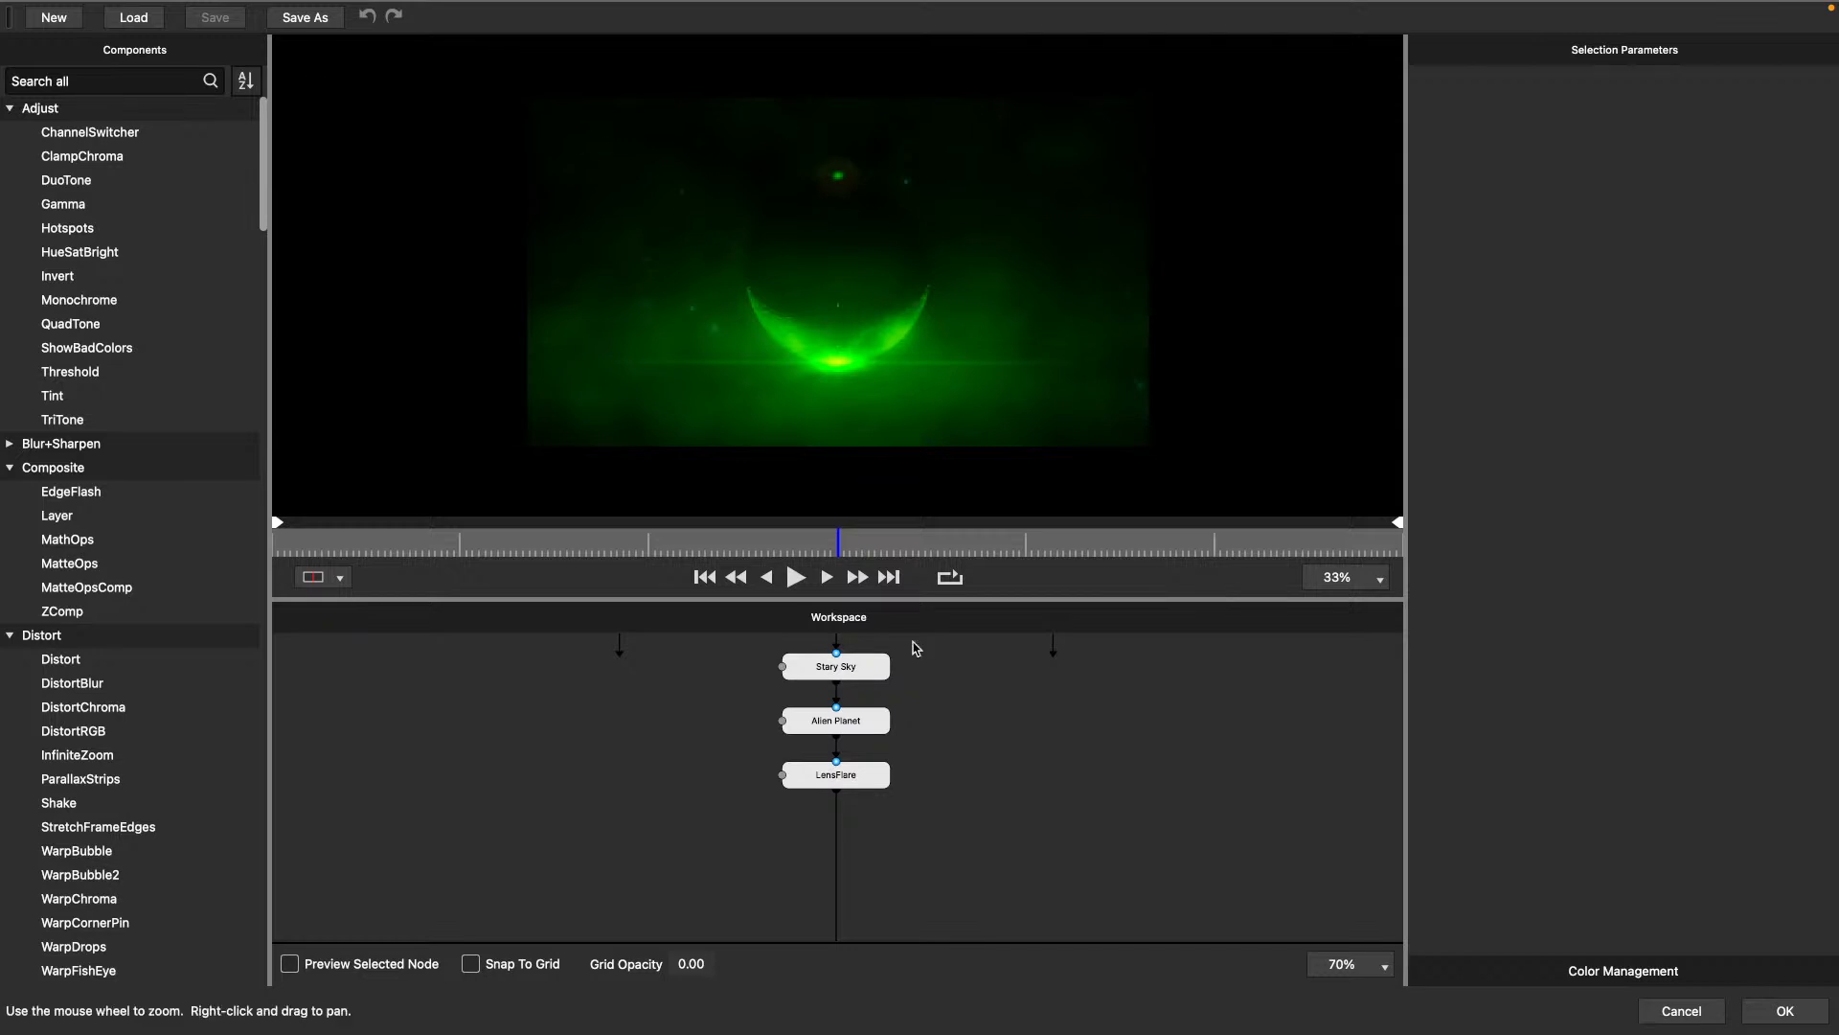
pyautogui.click(847, 731)
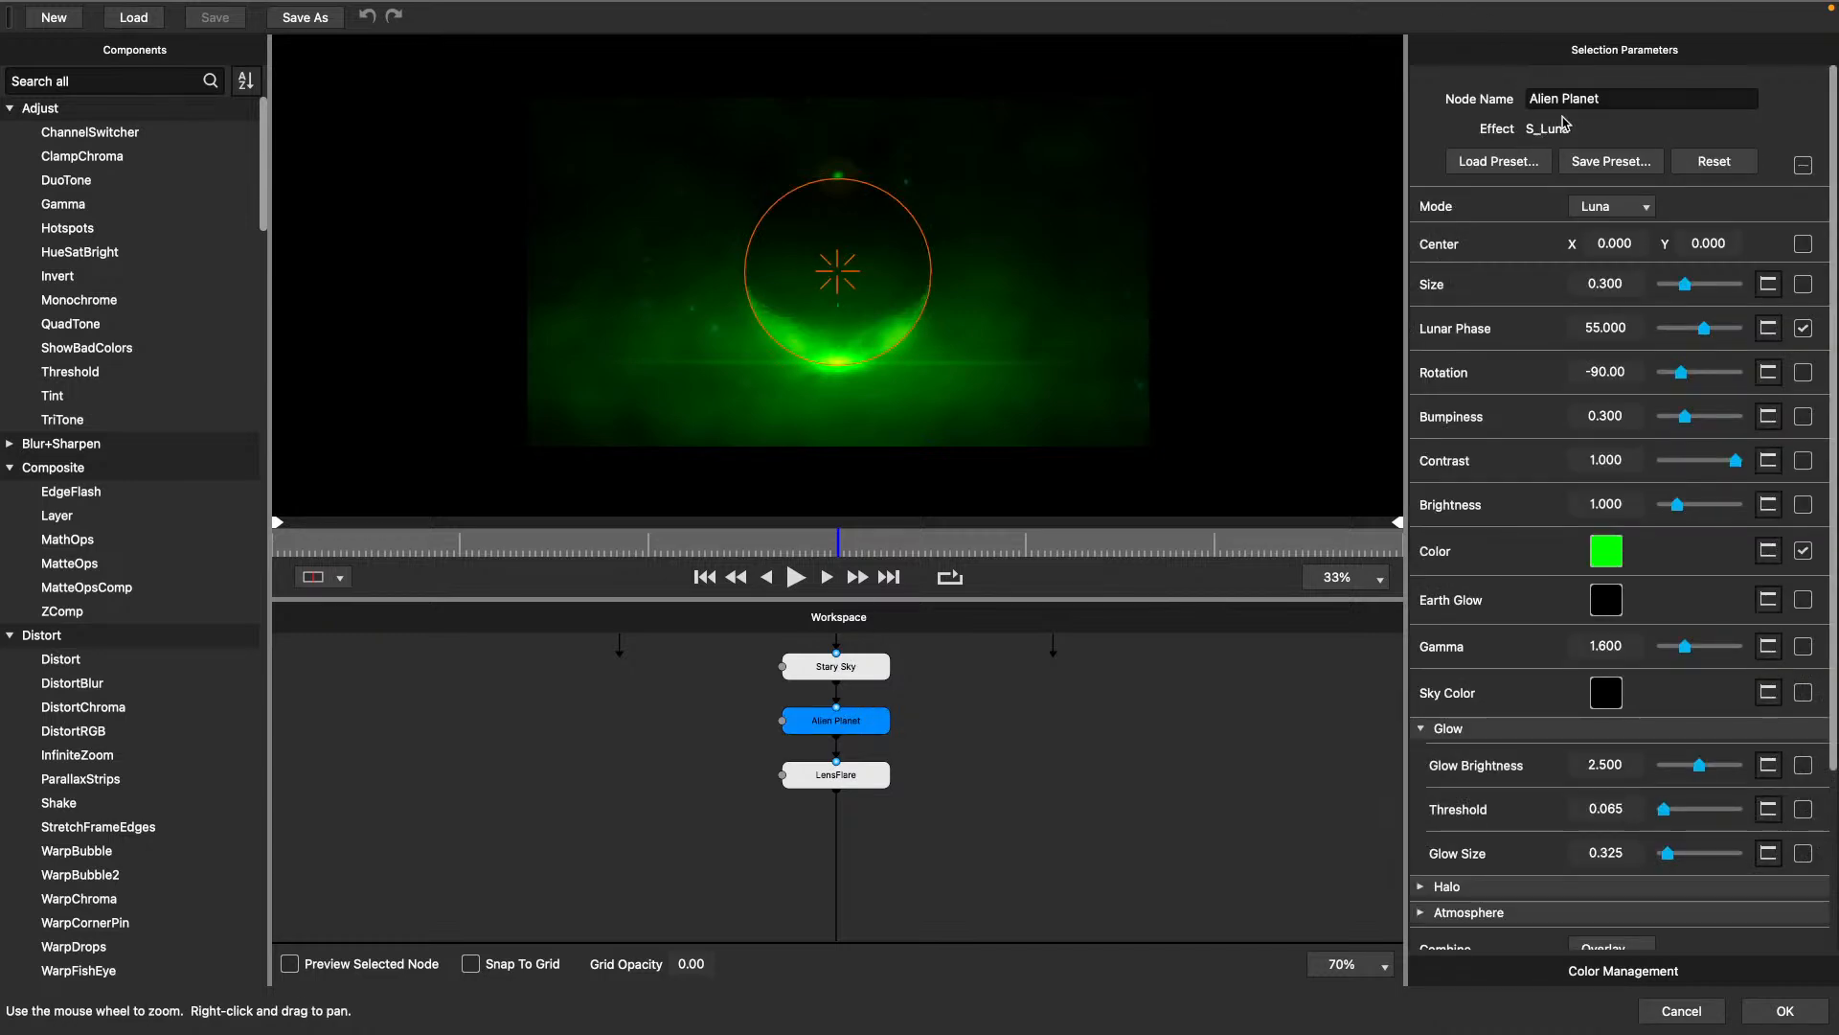
# Browse the S_Luna presets available for the Alien Planet node without loading one.
pyautogui.click(1518, 164)
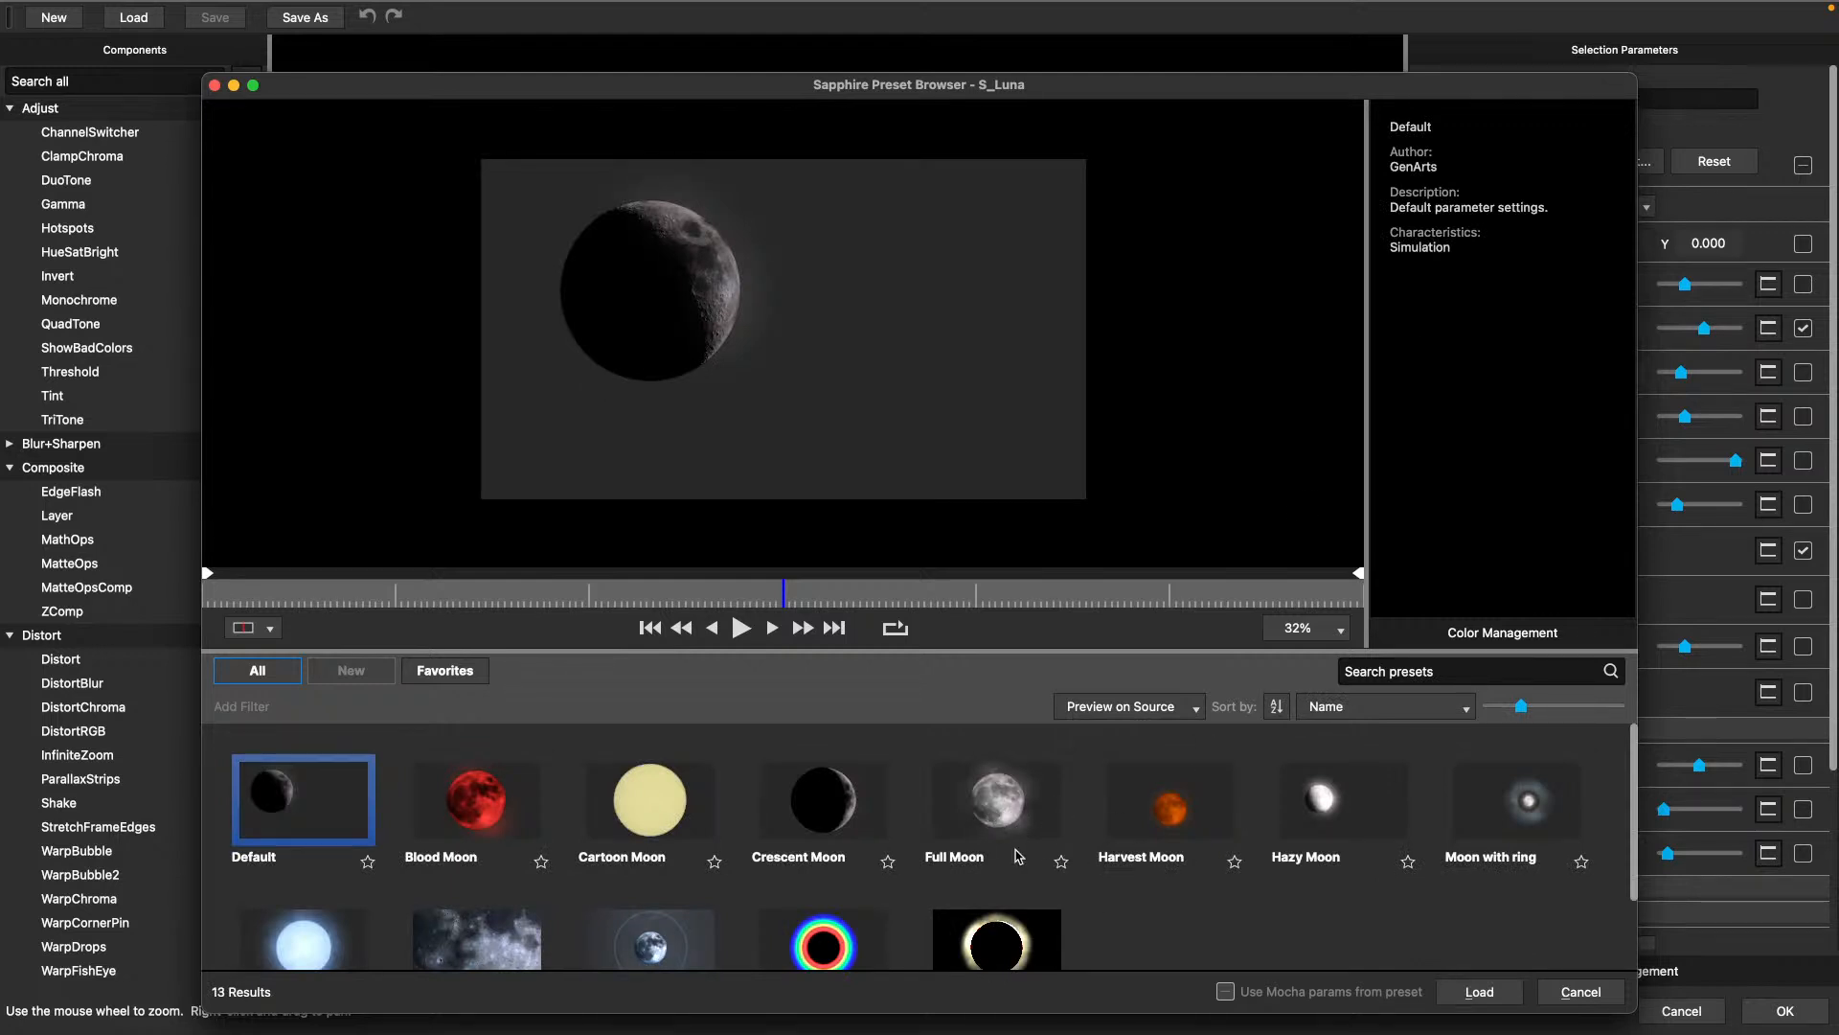
pyautogui.moveTo(1008, 812)
pyautogui.click(1576, 992)
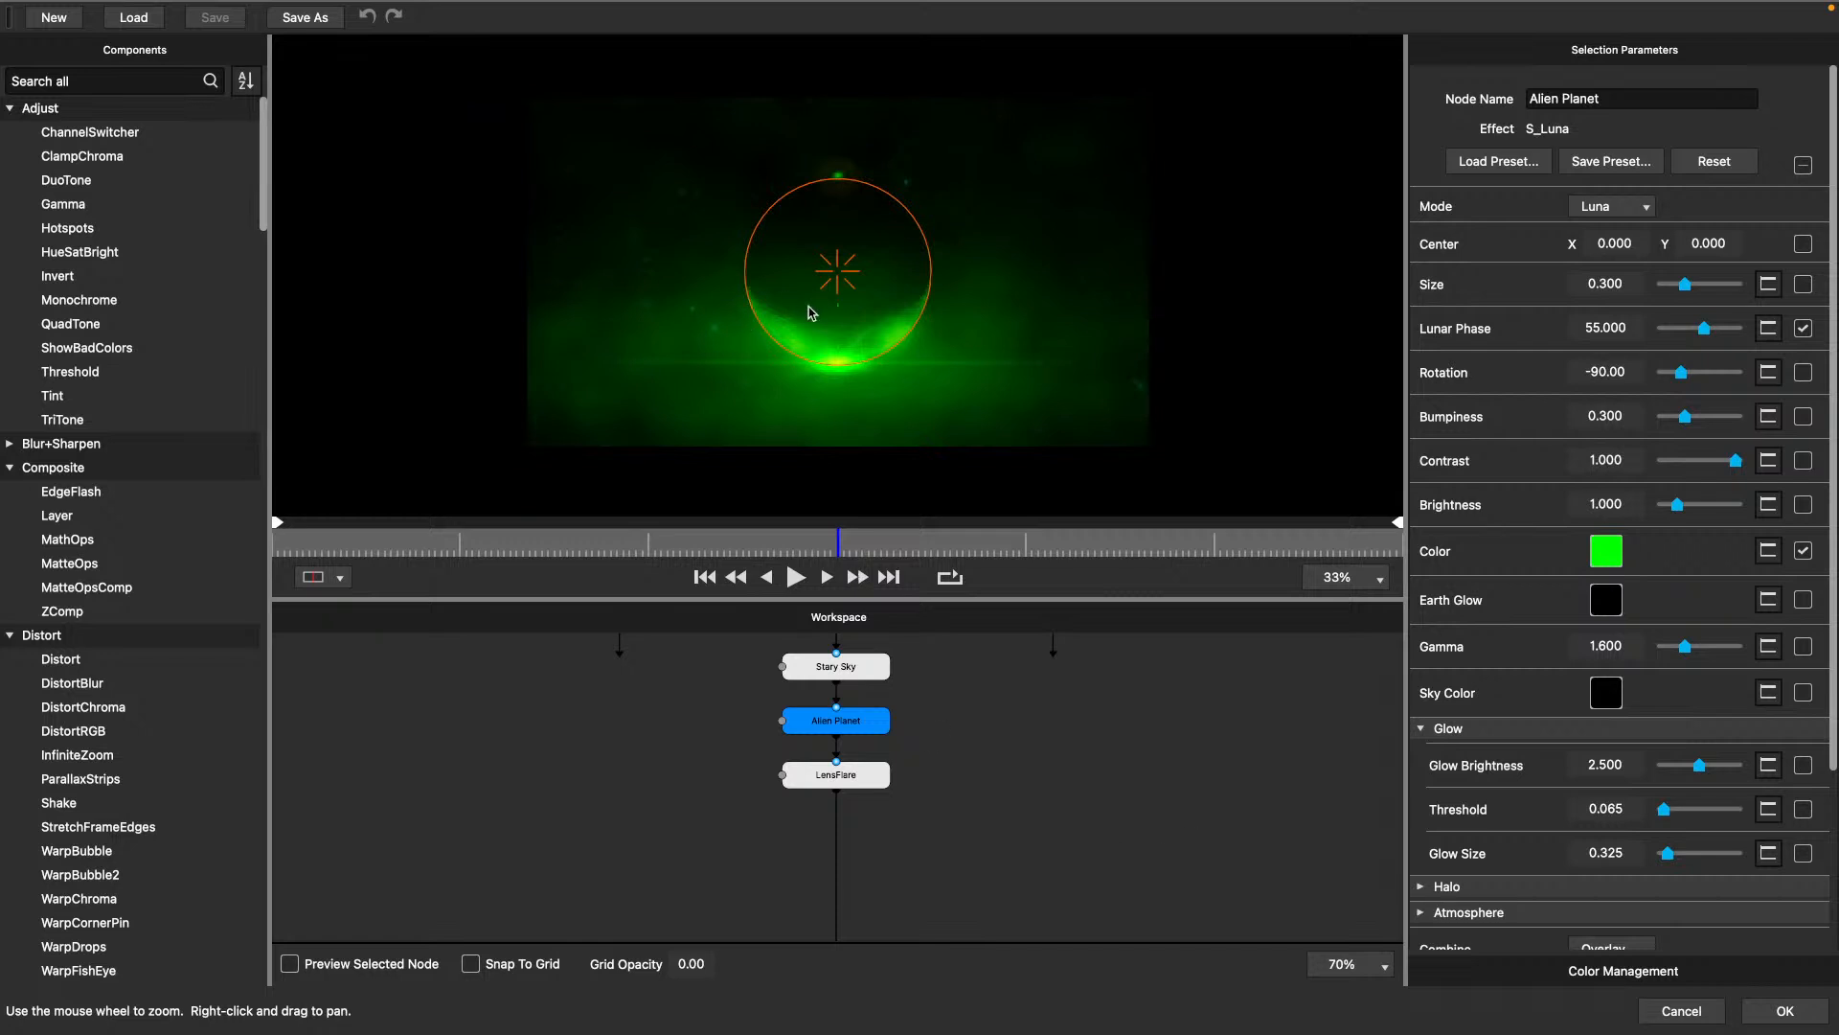
# Set the Alien Planet node's Lunar Phase to 27.692 and animate it with a linear rising curve starting from 0.
pyautogui.click(851, 543)
pyautogui.moveTo(851, 543); pyautogui.dragTo(781, 546)
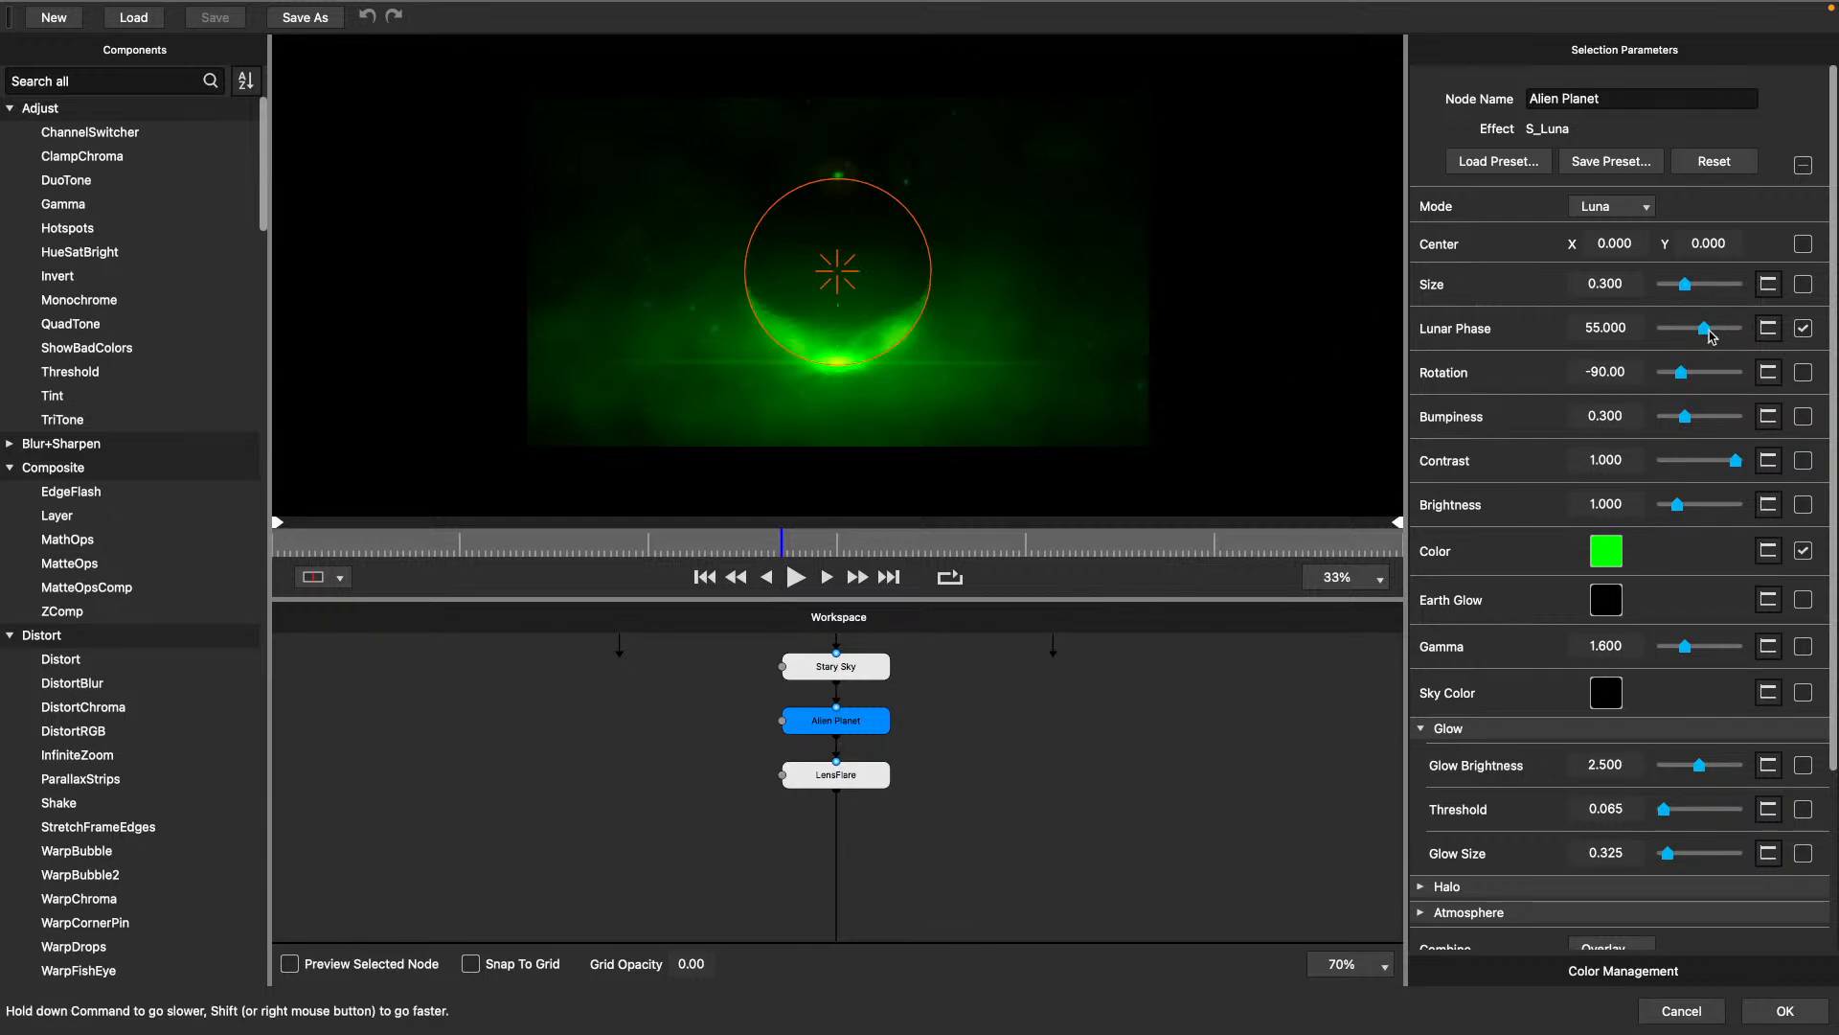
pyautogui.moveTo(1717, 335)
pyautogui.mouseDown()
pyautogui.moveTo(1749, 331)
pyautogui.moveTo(1672, 349)
pyautogui.moveTo(1761, 331)
pyautogui.moveTo(1672, 337)
pyautogui.moveTo(1756, 331)
pyautogui.moveTo(1687, 348)
pyautogui.moveTo(1711, 338)
pyautogui.mouseUp()
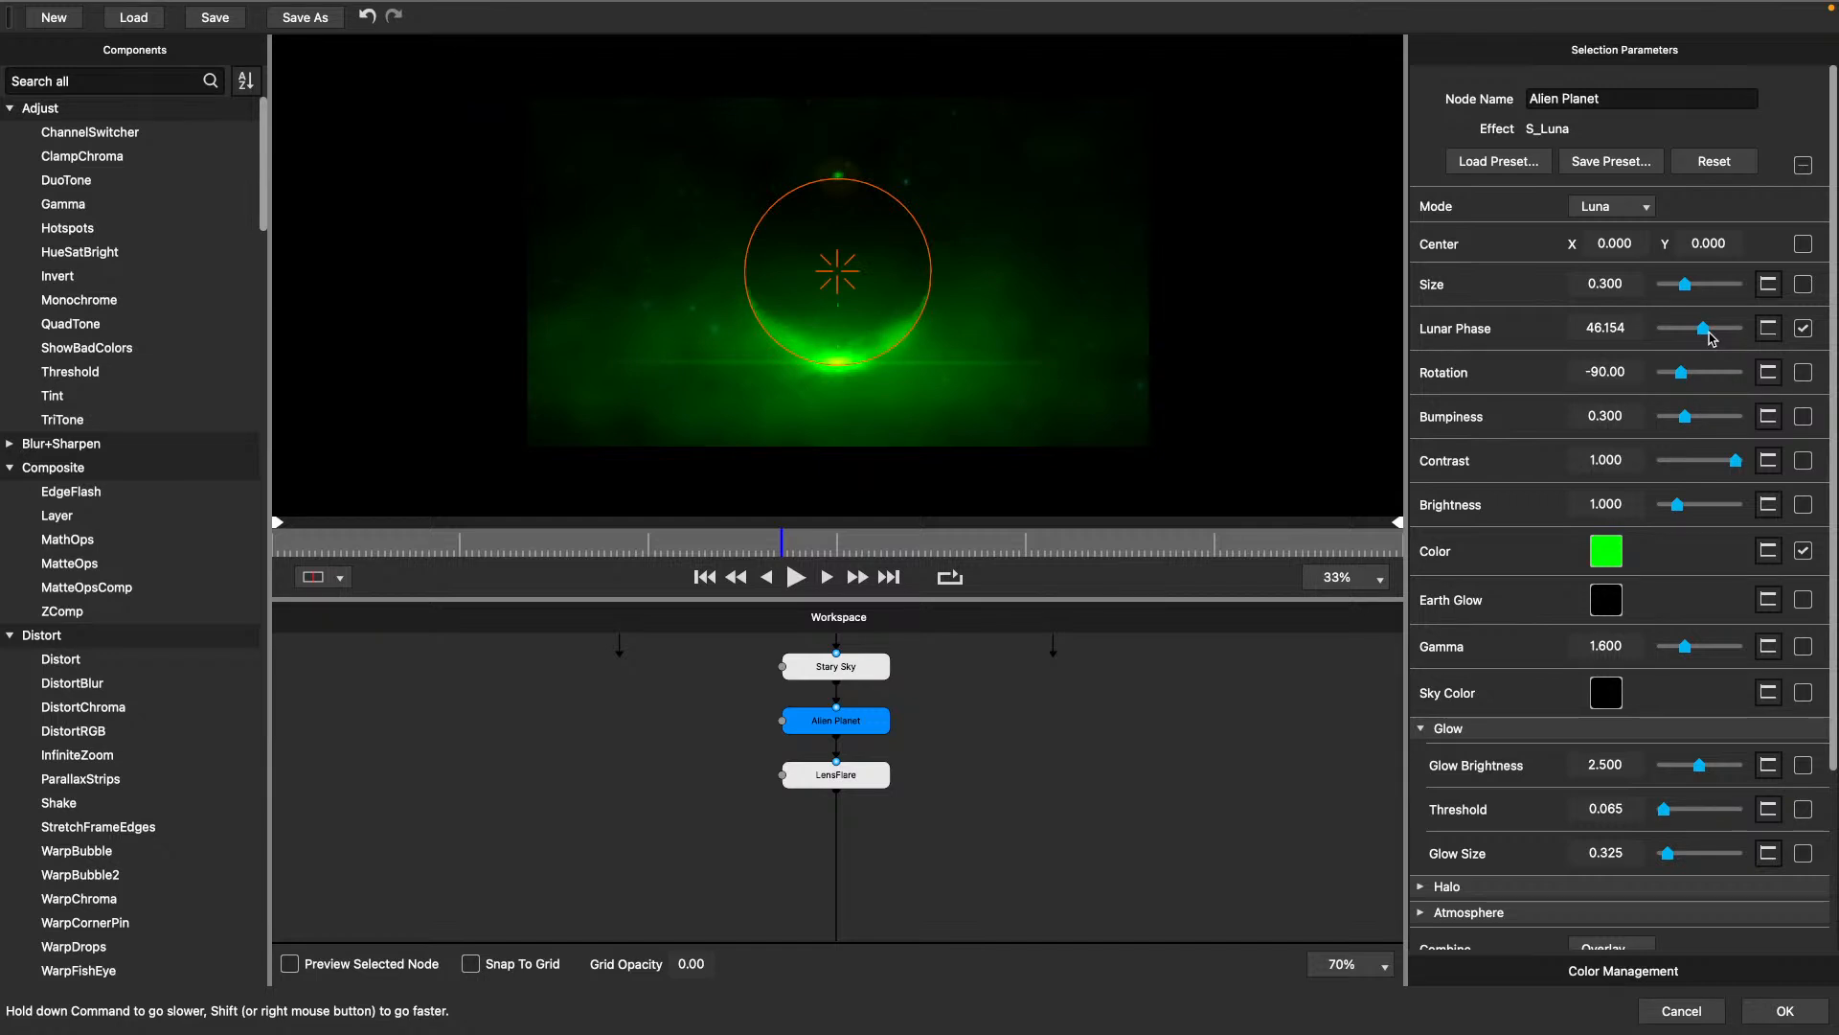
pyautogui.moveTo(1711, 338)
pyautogui.mouseDown()
pyautogui.moveTo(1734, 338)
pyautogui.moveTo(1711, 342)
pyautogui.mouseUp()
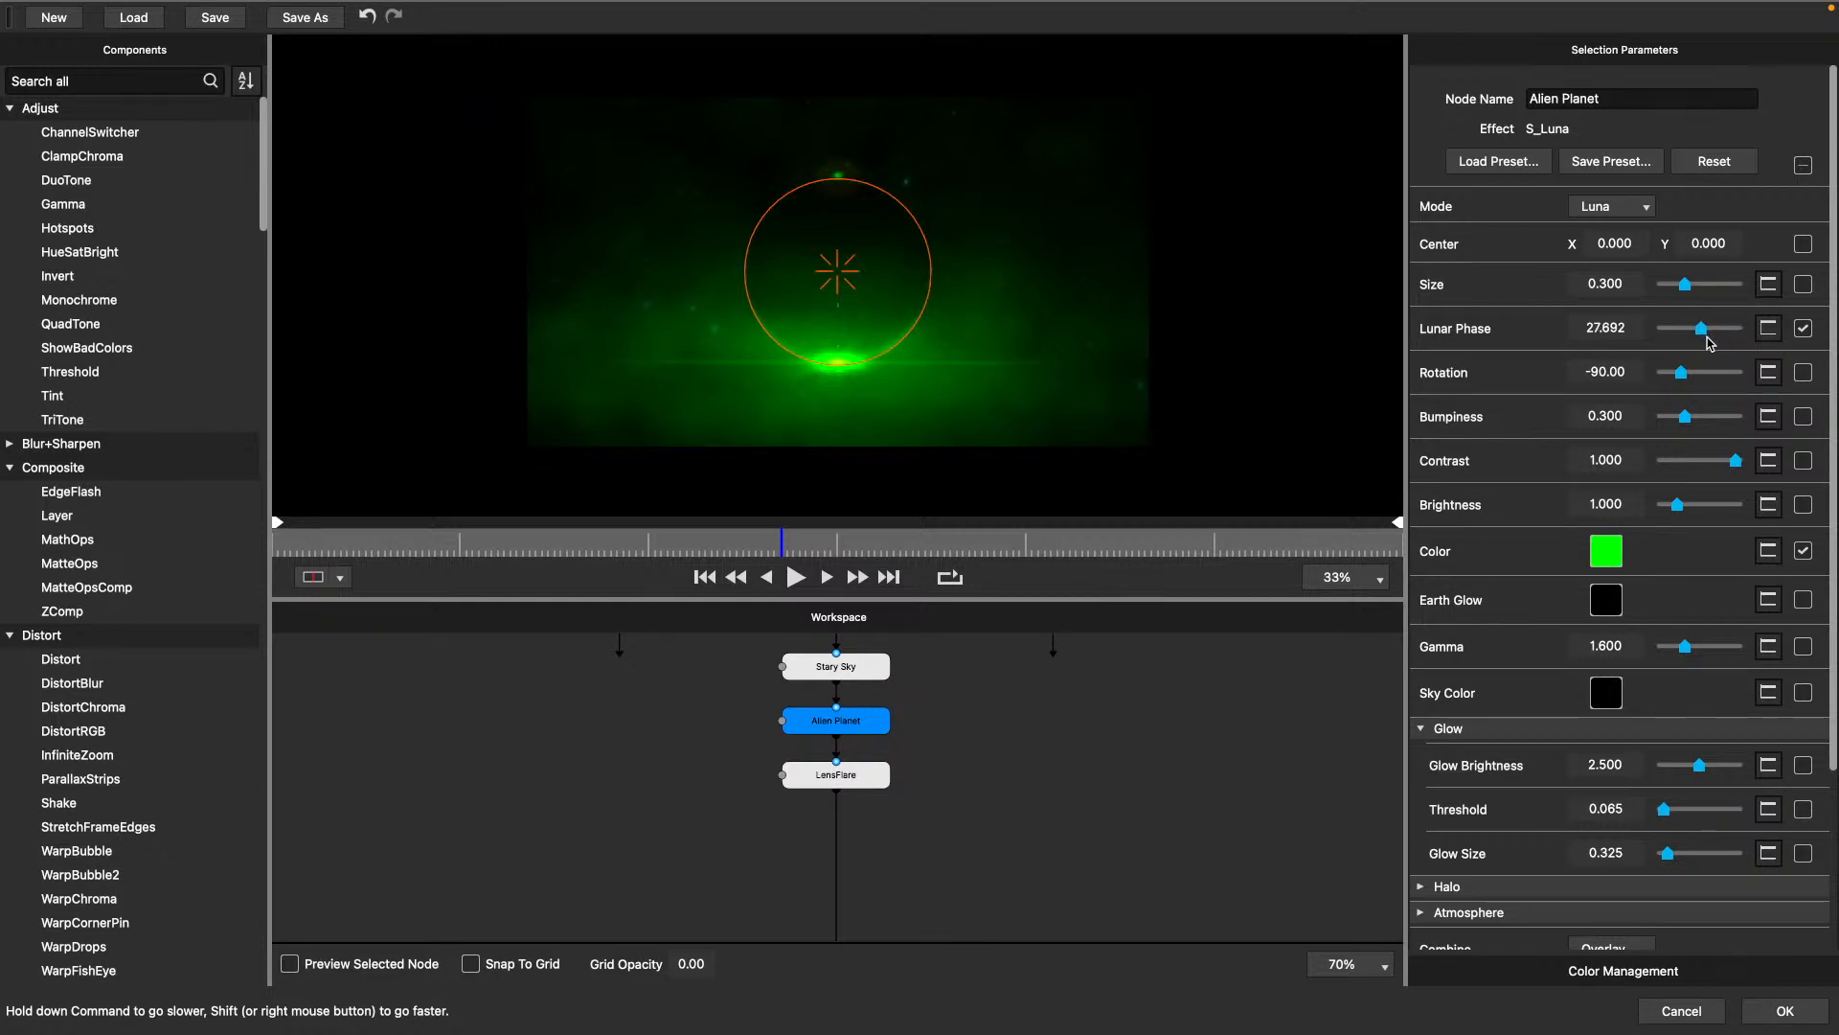
pyautogui.click(1769, 329)
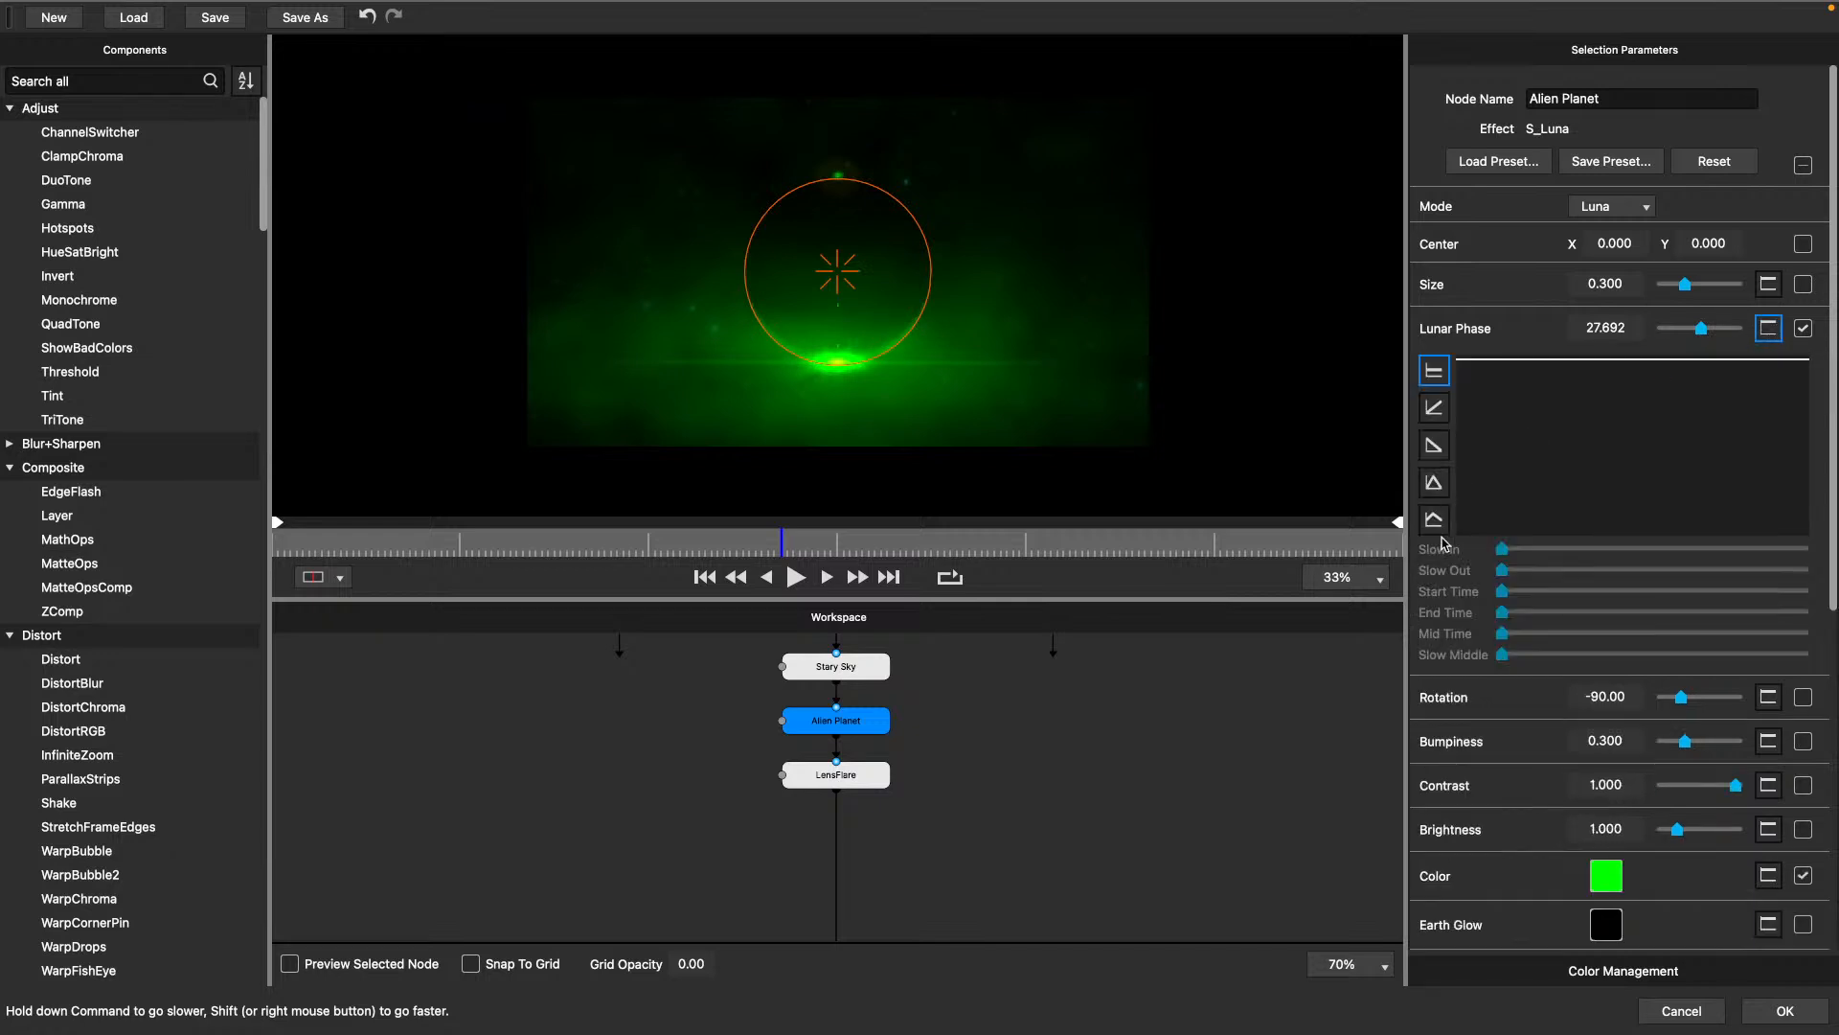
pyautogui.click(1434, 409)
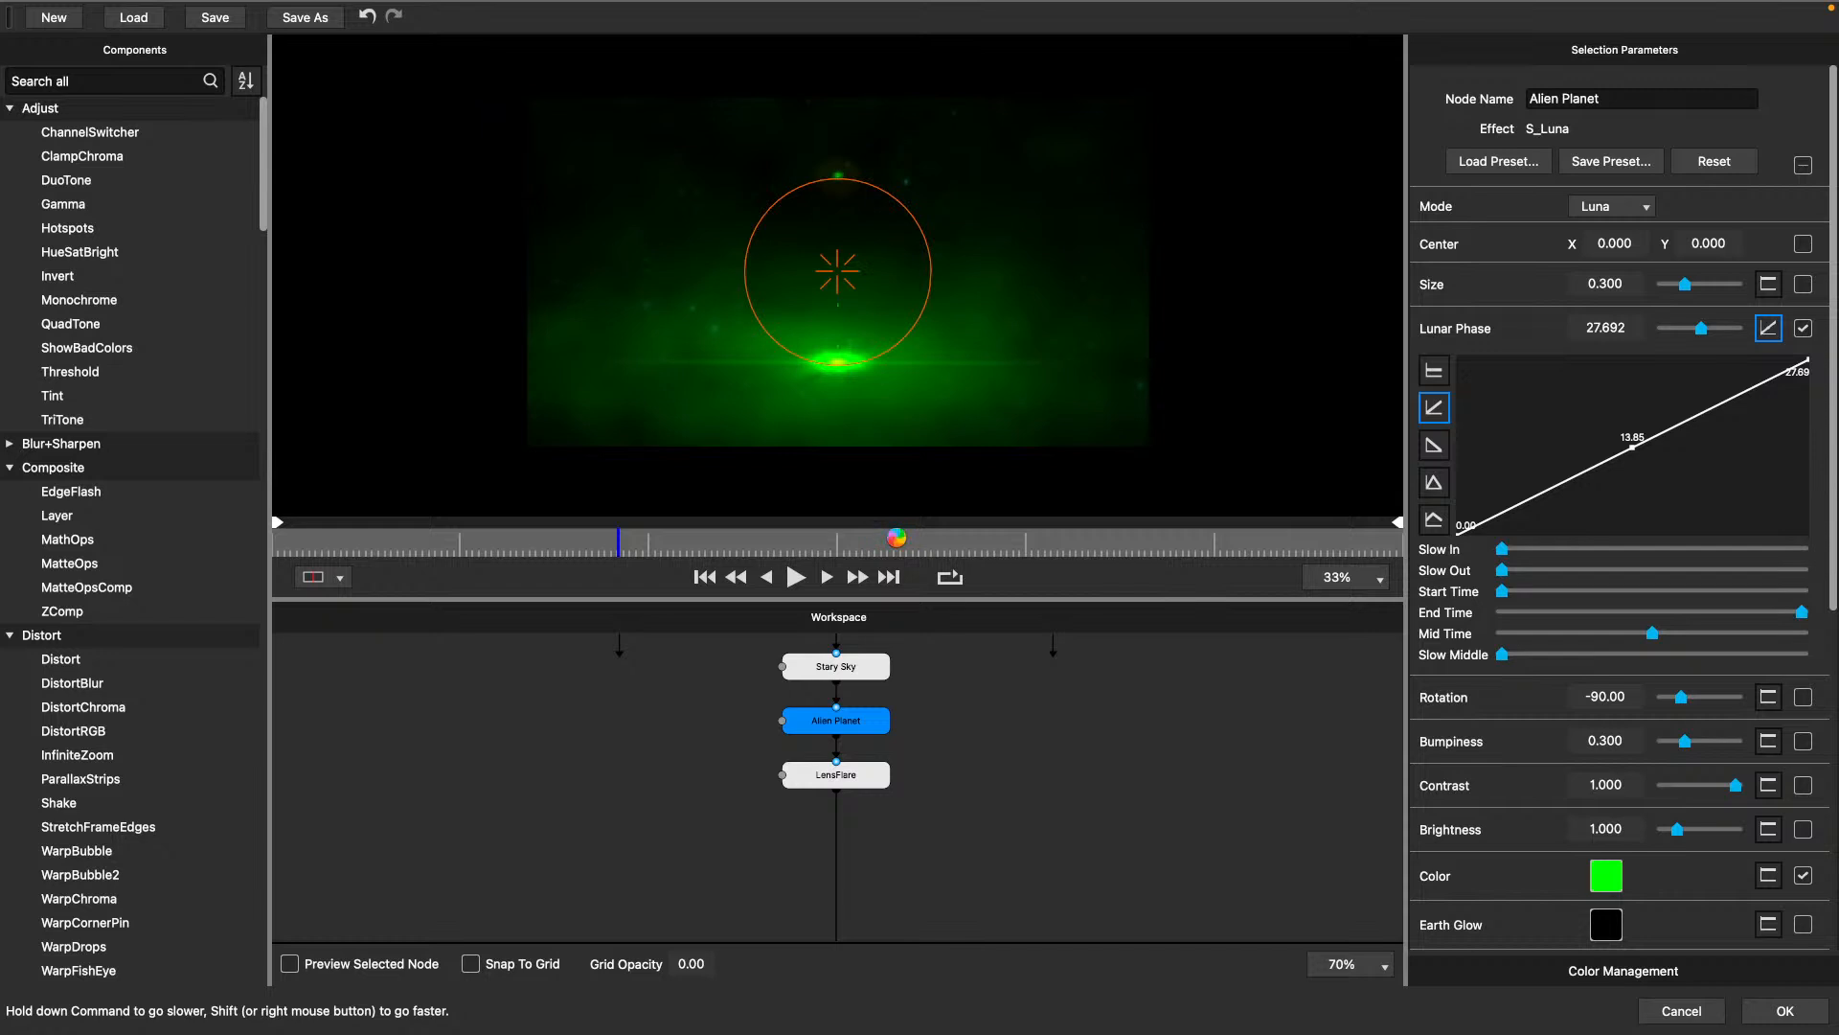
# Try the falling, triangular and raised-base triangular animation curves on the Alien Planet node's Lunar Phase.
pyautogui.click(1434, 447)
pyautogui.click(1434, 485)
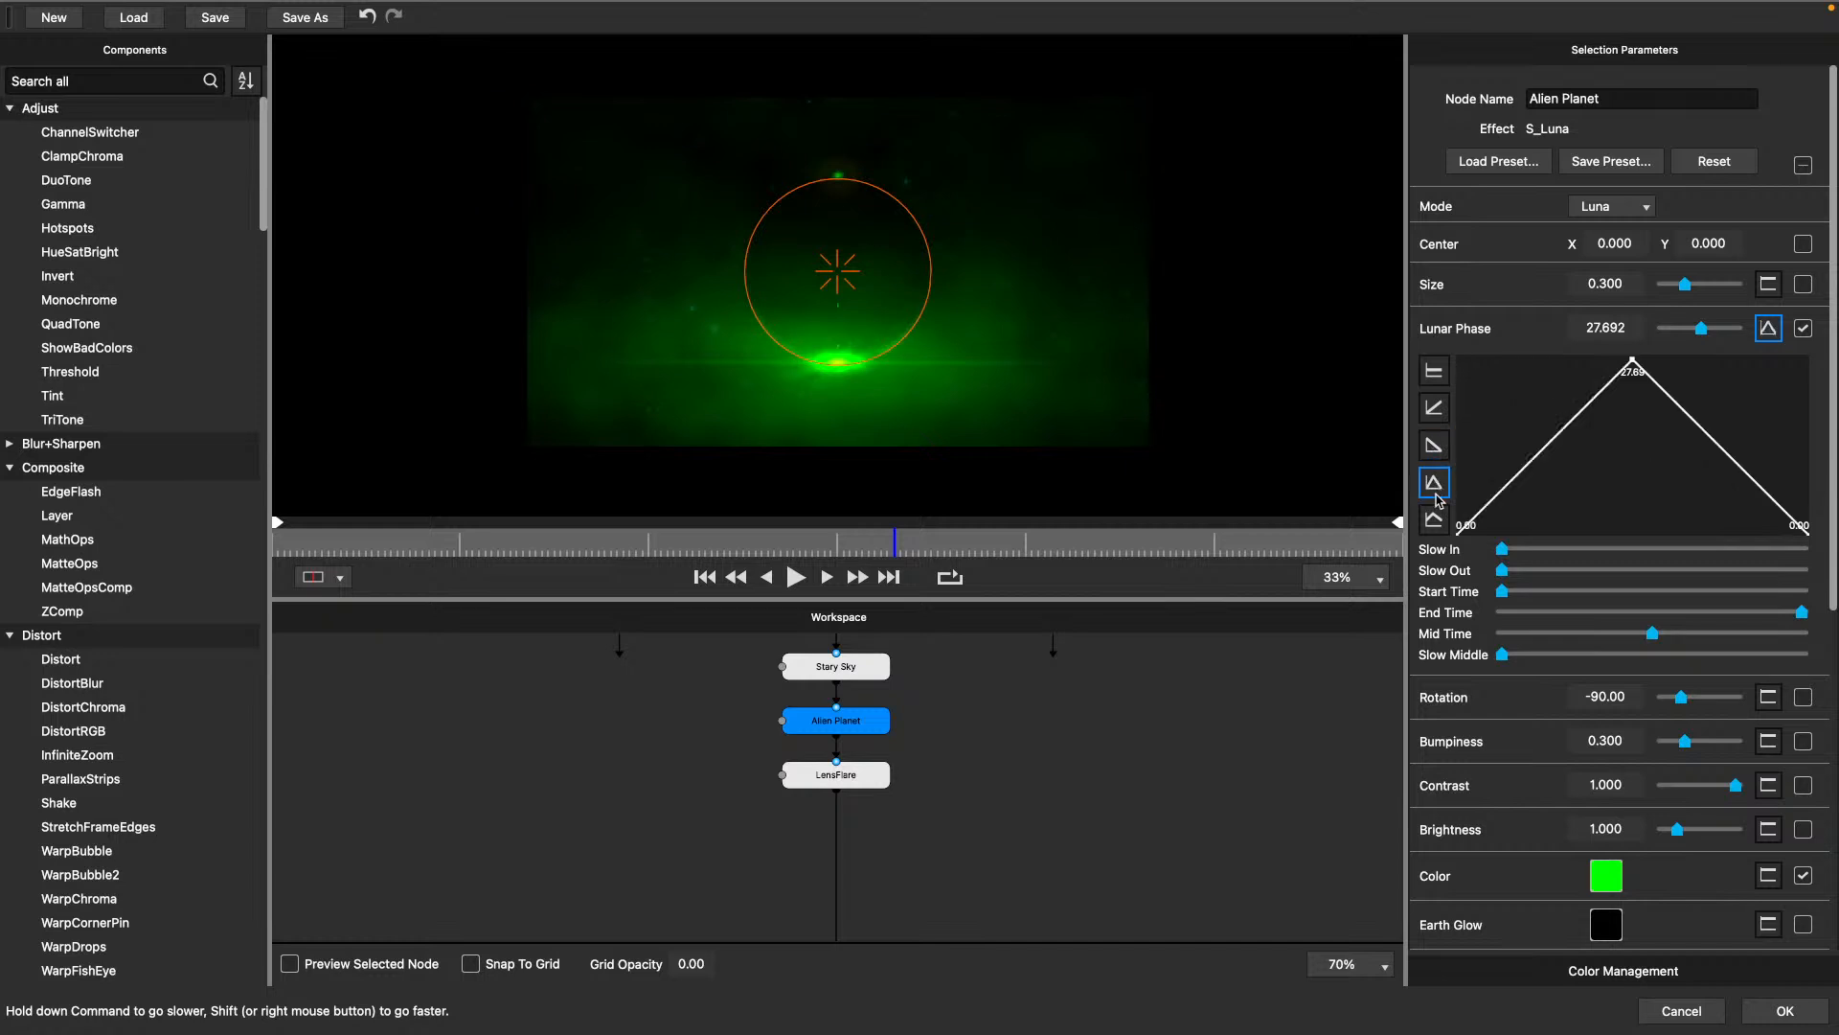
pyautogui.click(1434, 520)
pyautogui.click(1434, 489)
pyautogui.click(1435, 518)
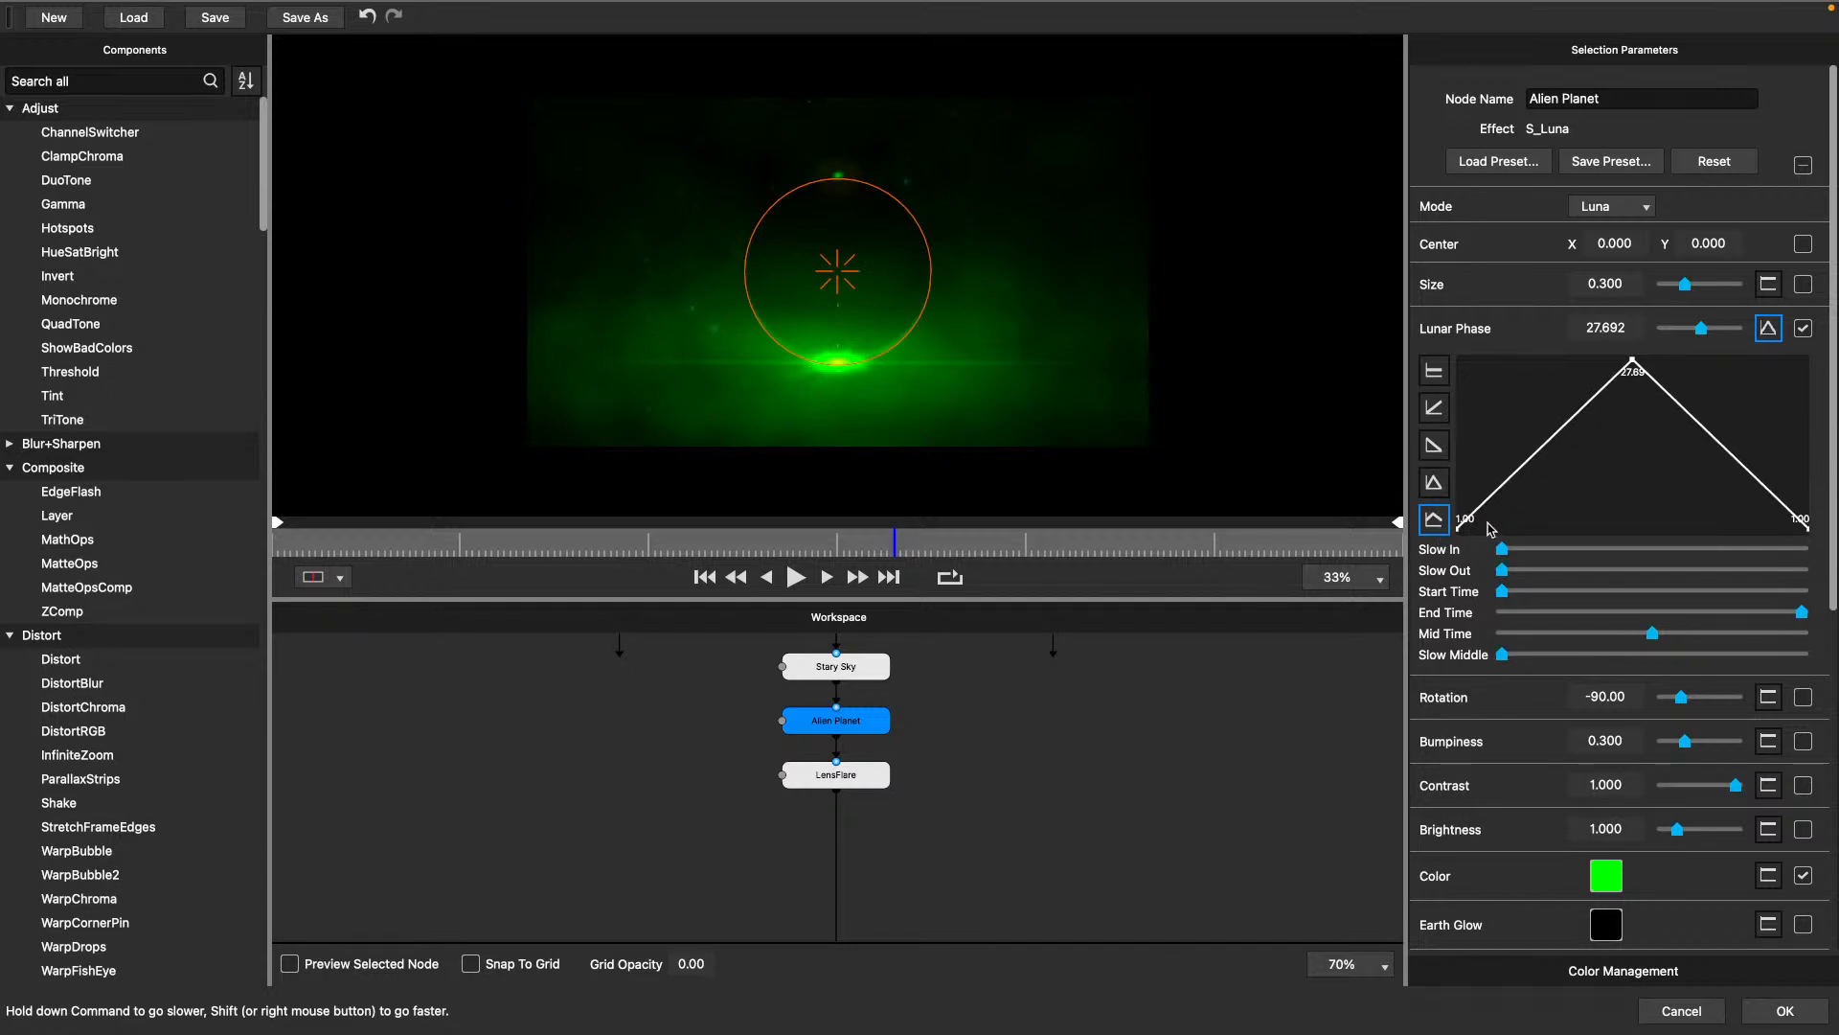
# Narrow the Lunar Phase curve's peak by delaying its start and mid times and bringing its end time earlier.
pyautogui.moveTo(1507, 547)
pyautogui.mouseDown()
pyautogui.moveTo(1555, 543)
pyautogui.moveTo(1531, 555)
pyautogui.mouseUp()
pyautogui.moveTo(1517, 559); pyautogui.dragTo(1641, 579)
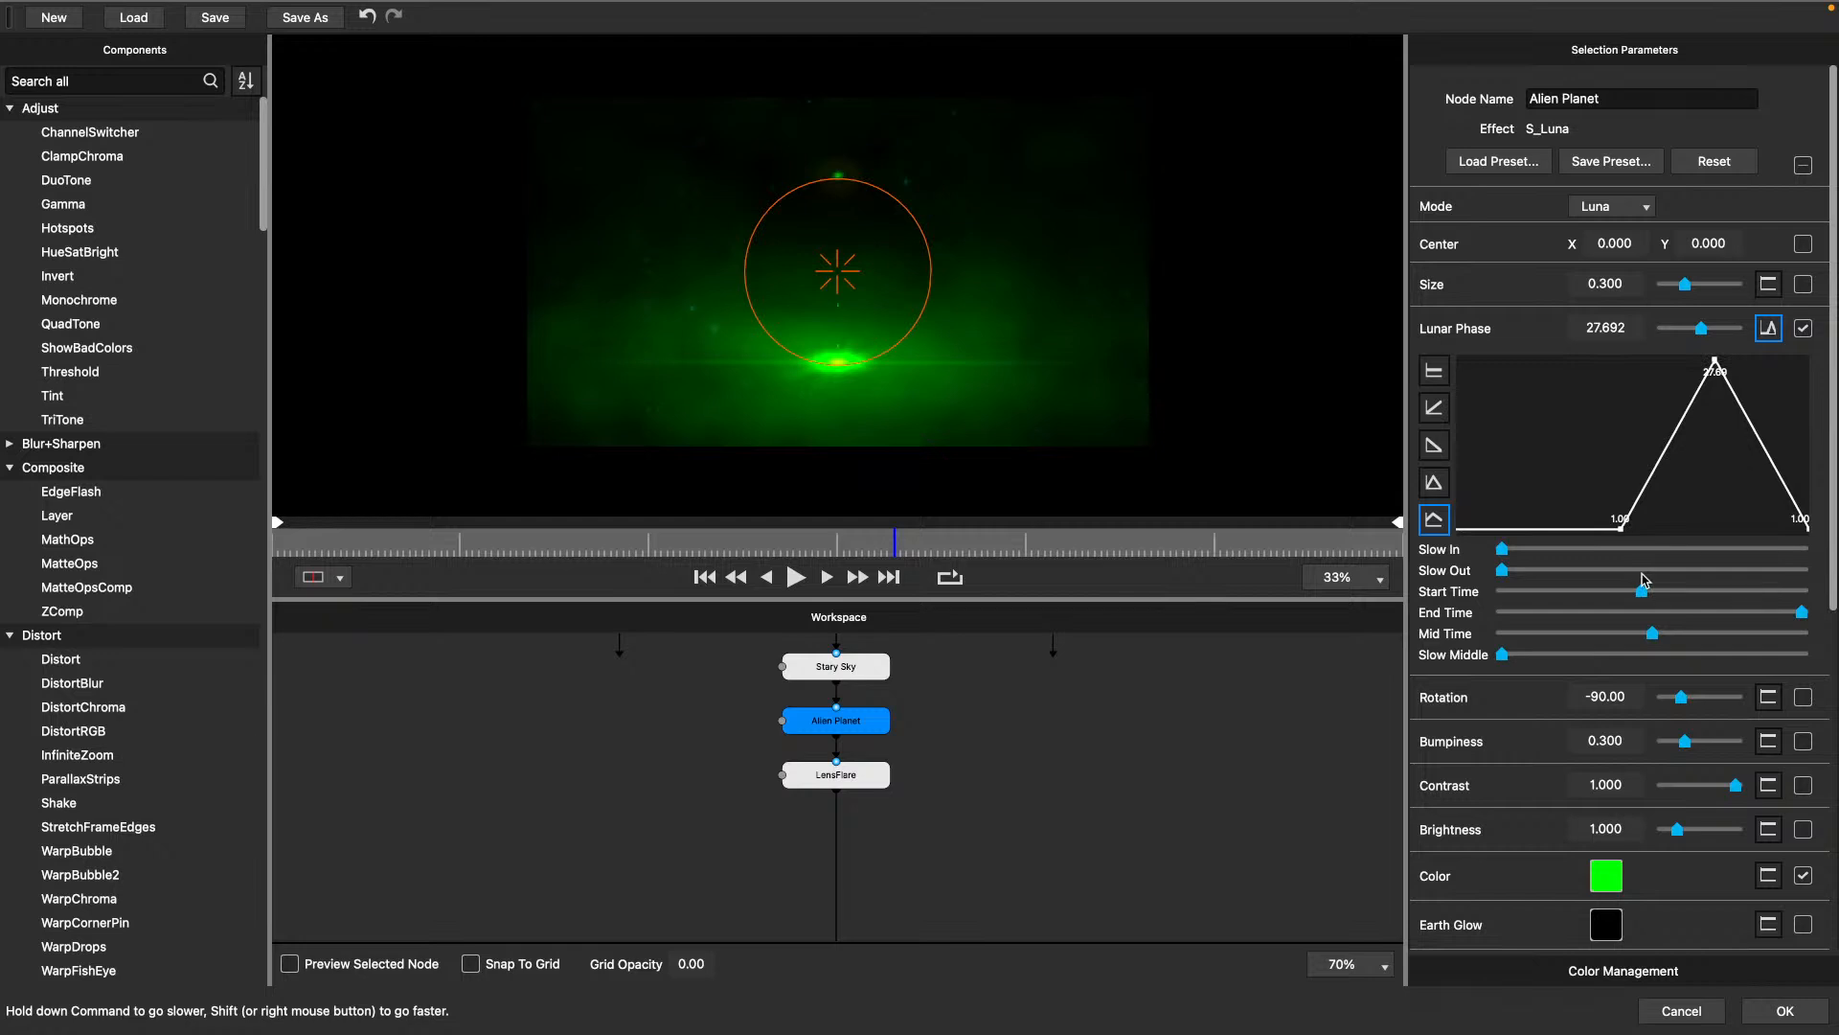
pyautogui.moveTo(1651, 634)
pyautogui.mouseDown()
pyautogui.moveTo(1572, 637)
pyautogui.moveTo(1673, 634)
pyautogui.mouseUp()
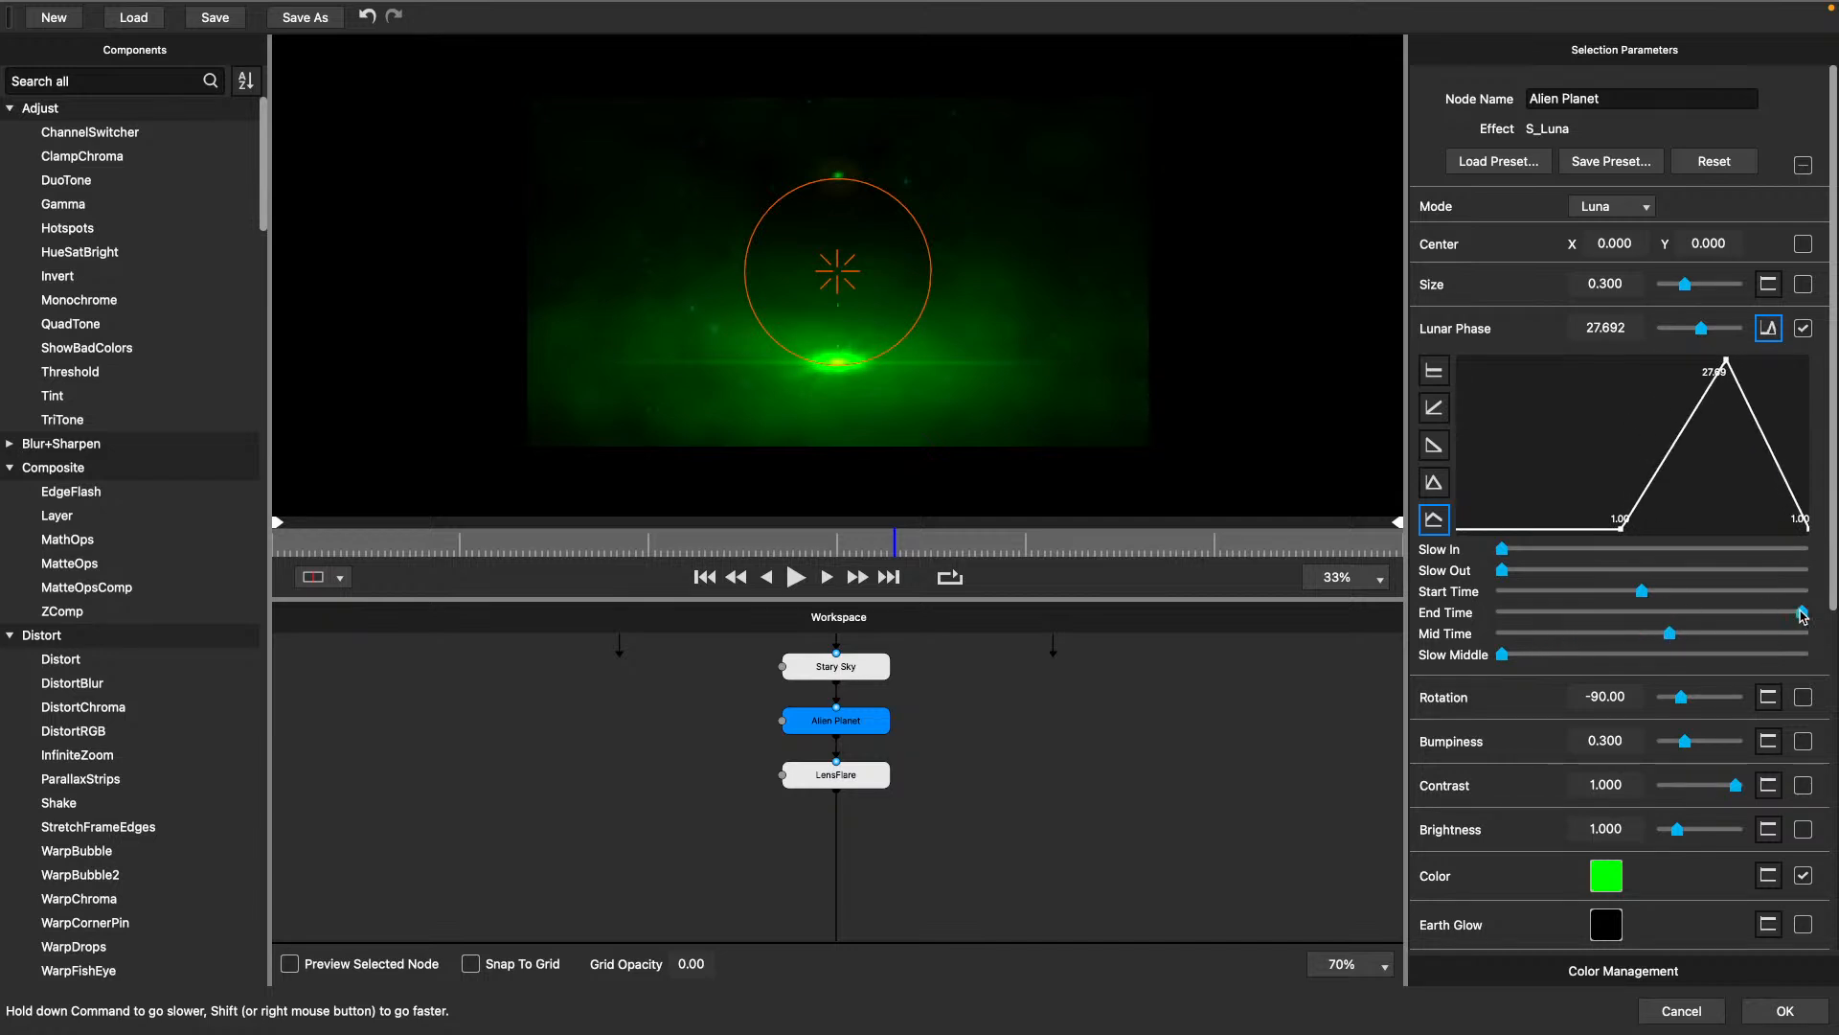
pyautogui.moveTo(1802, 612); pyautogui.dragTo(1705, 614)
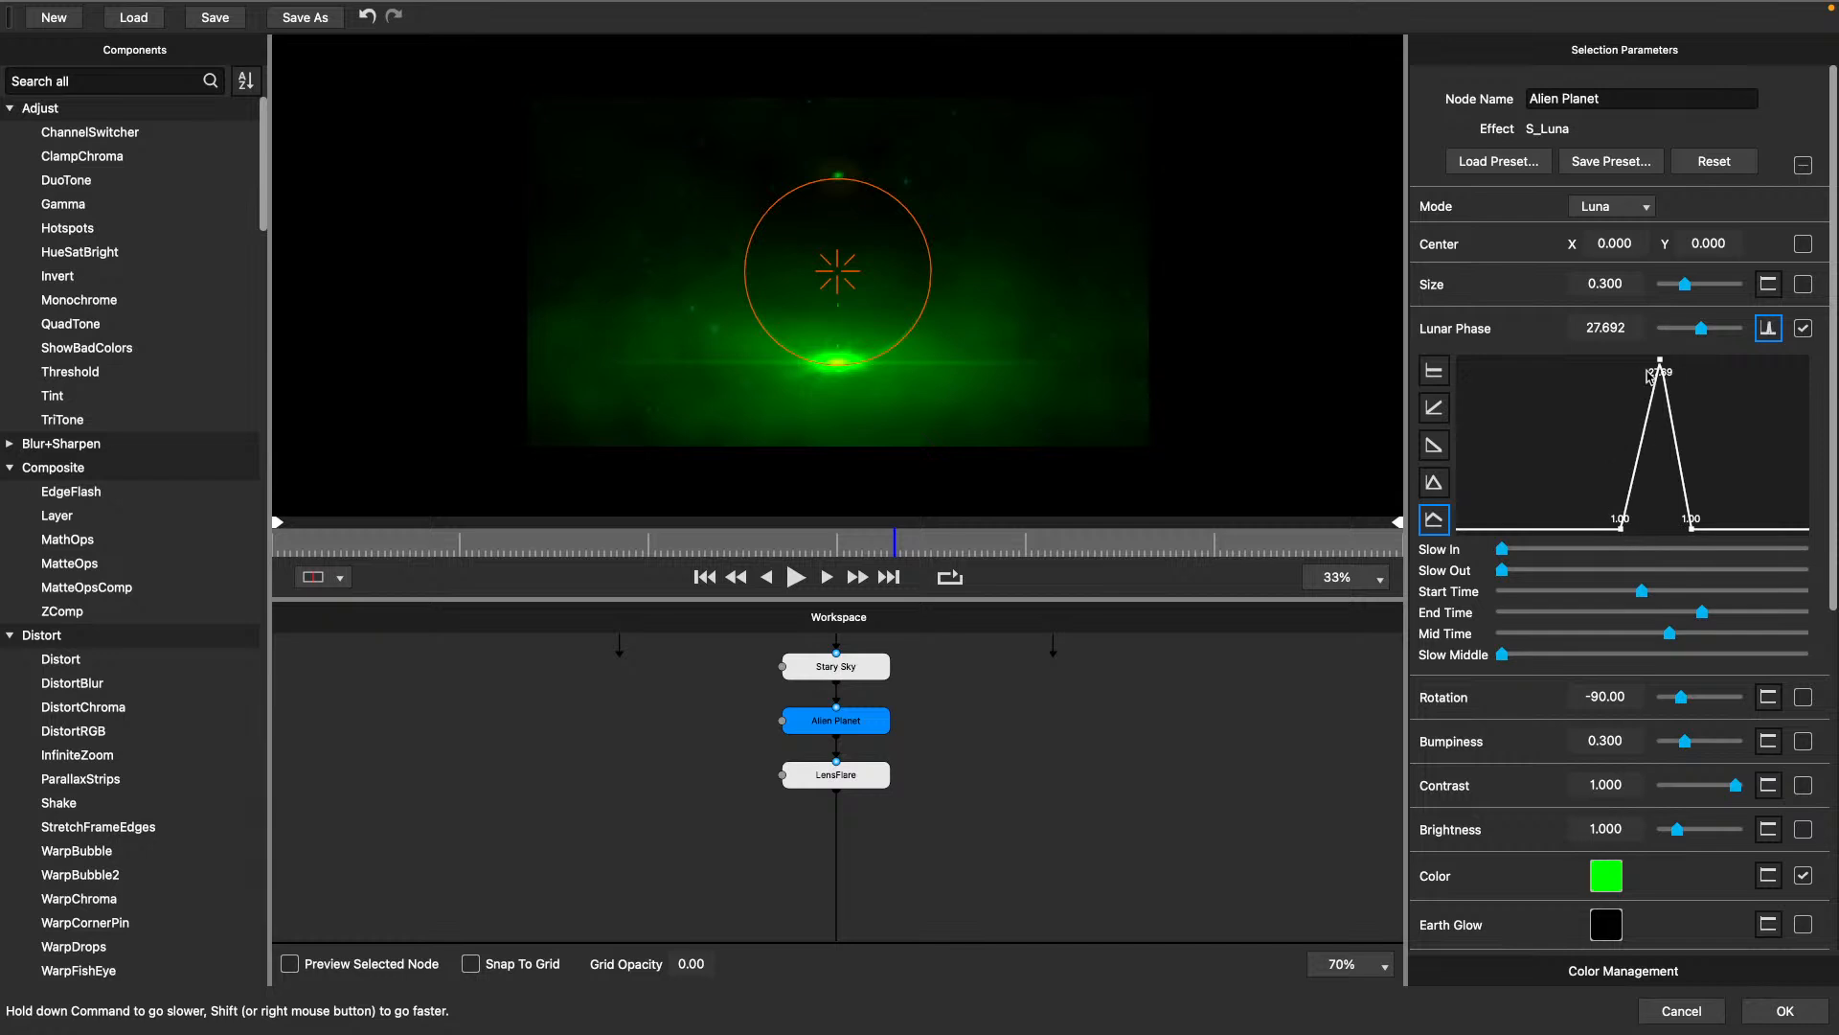
# Switch the Lunar Phase animation to a linear falling curve ending at 0 and apply the builder changes.
pyautogui.click(1767, 328)
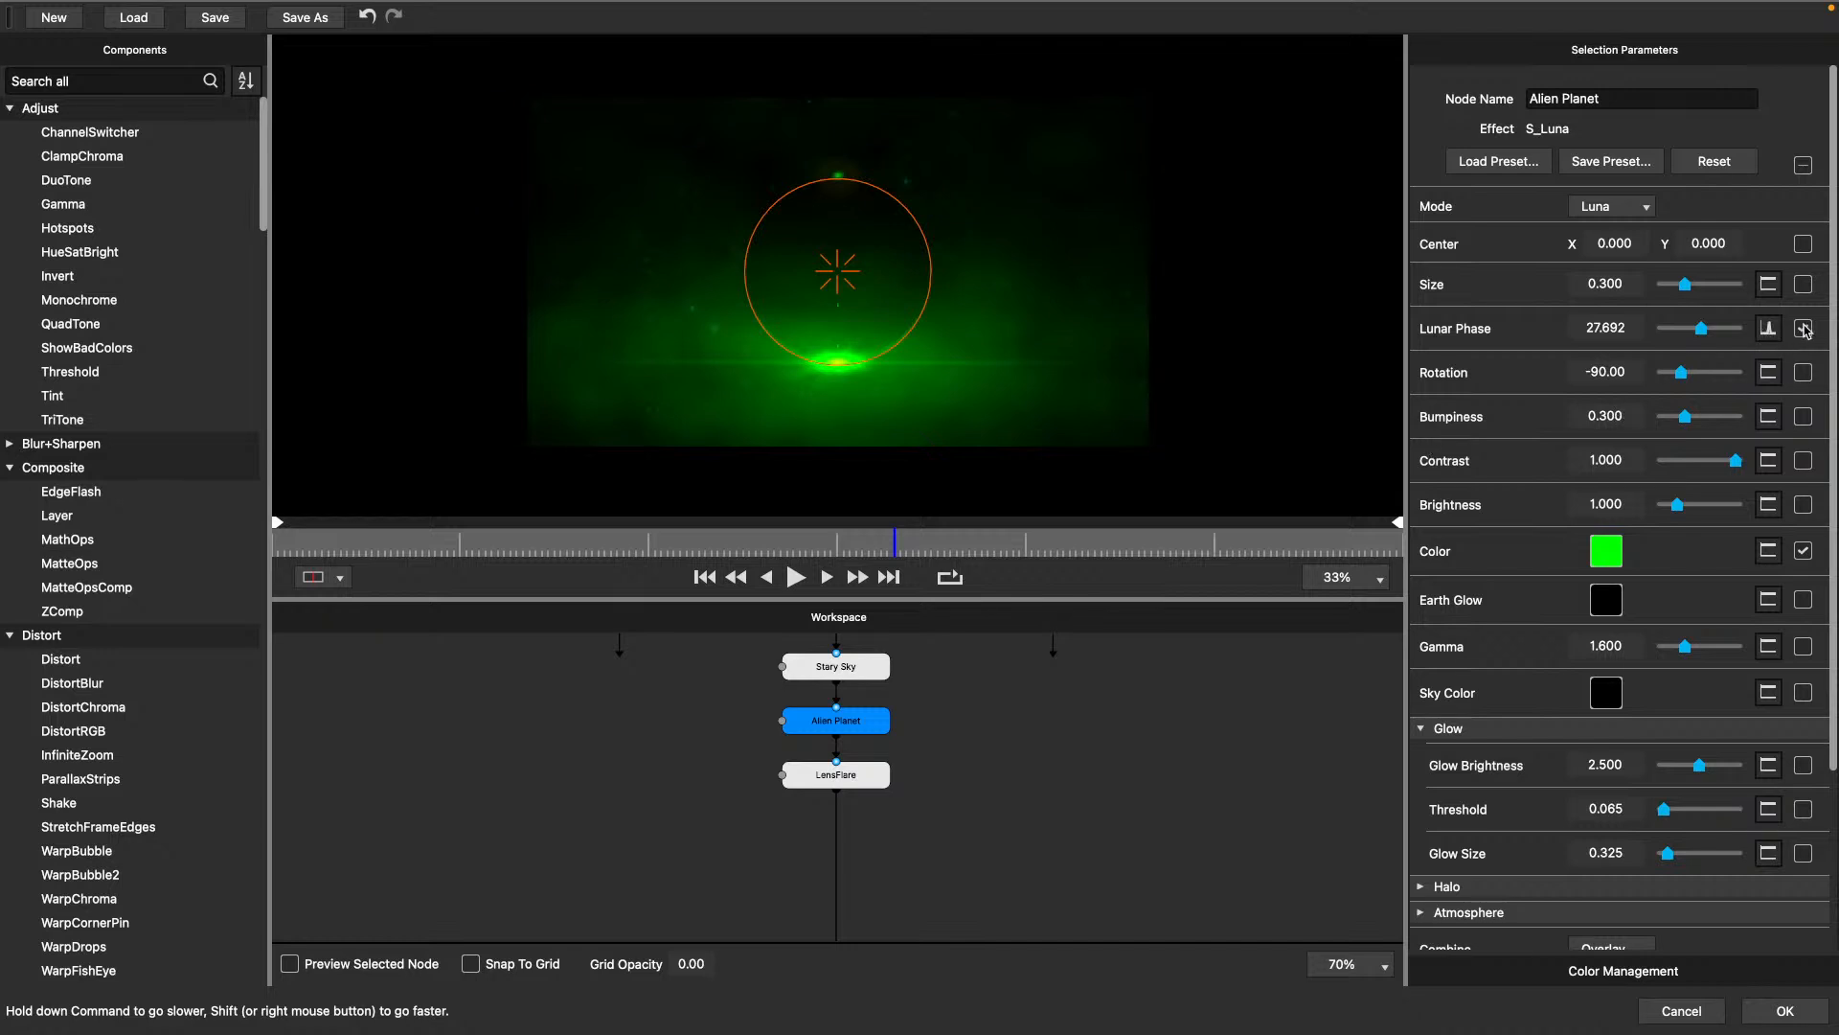
pyautogui.click(1767, 329)
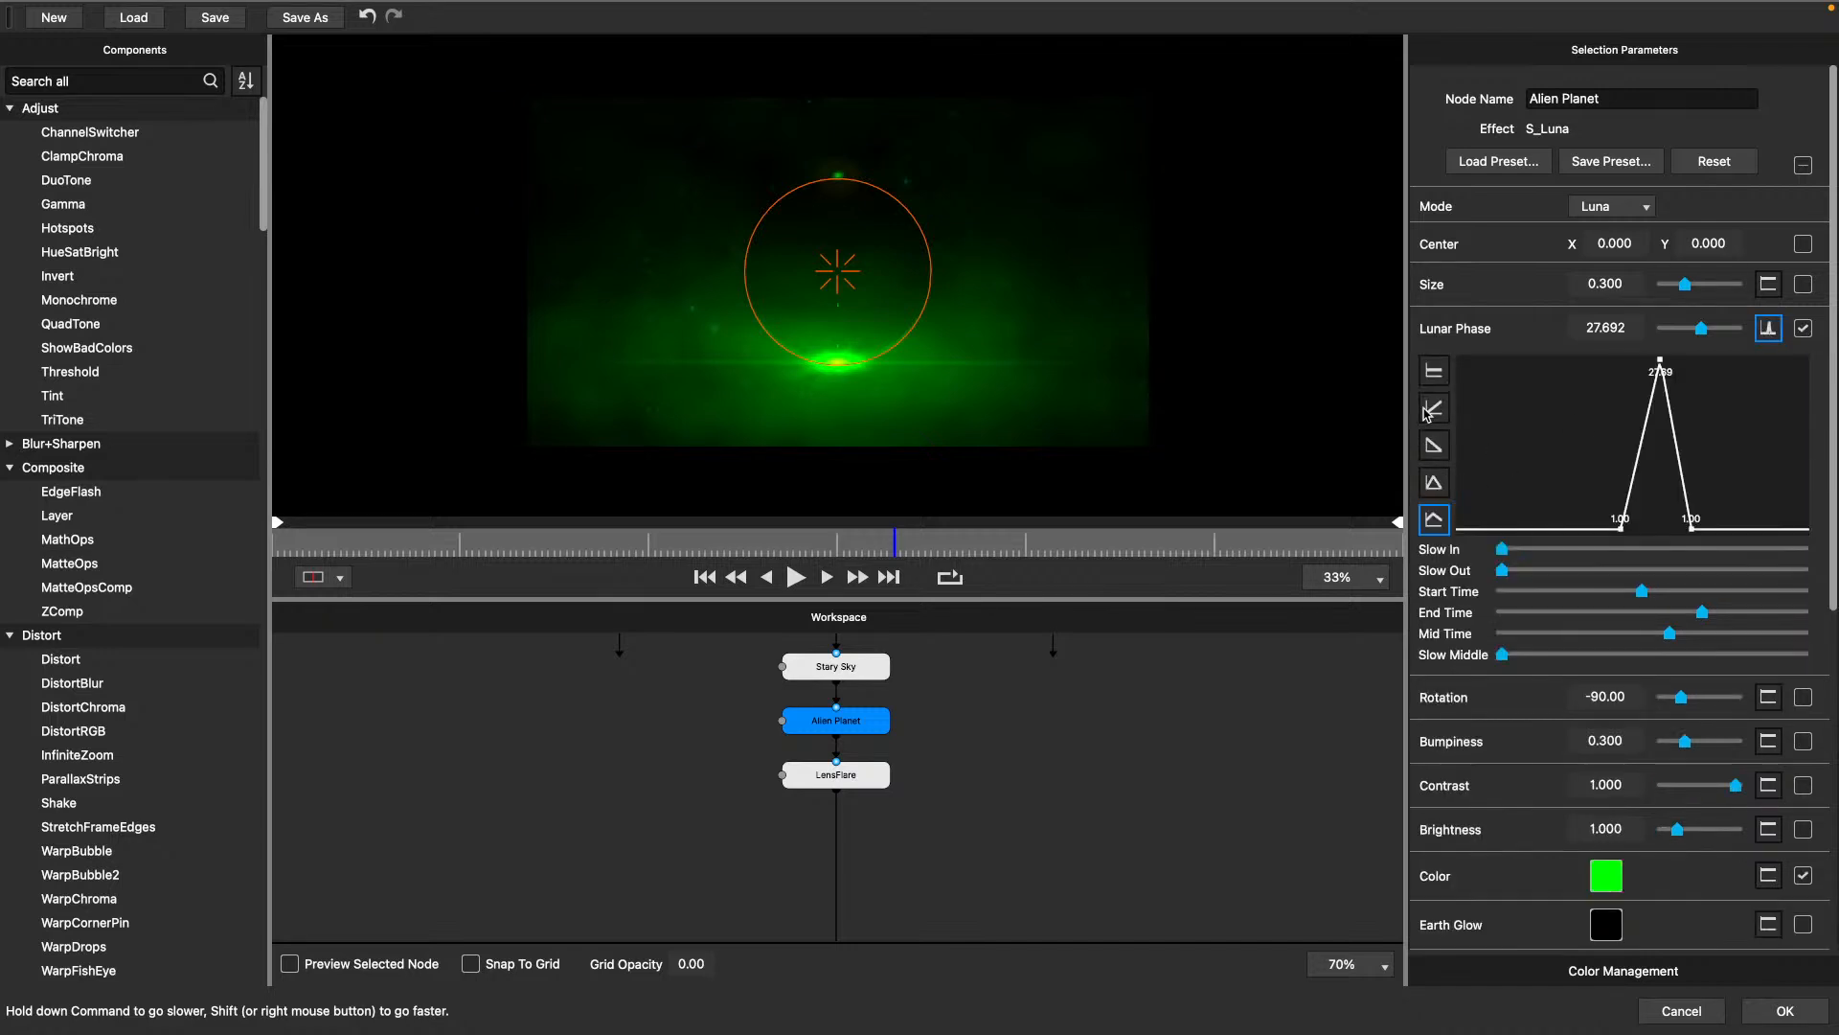
pyautogui.click(1434, 445)
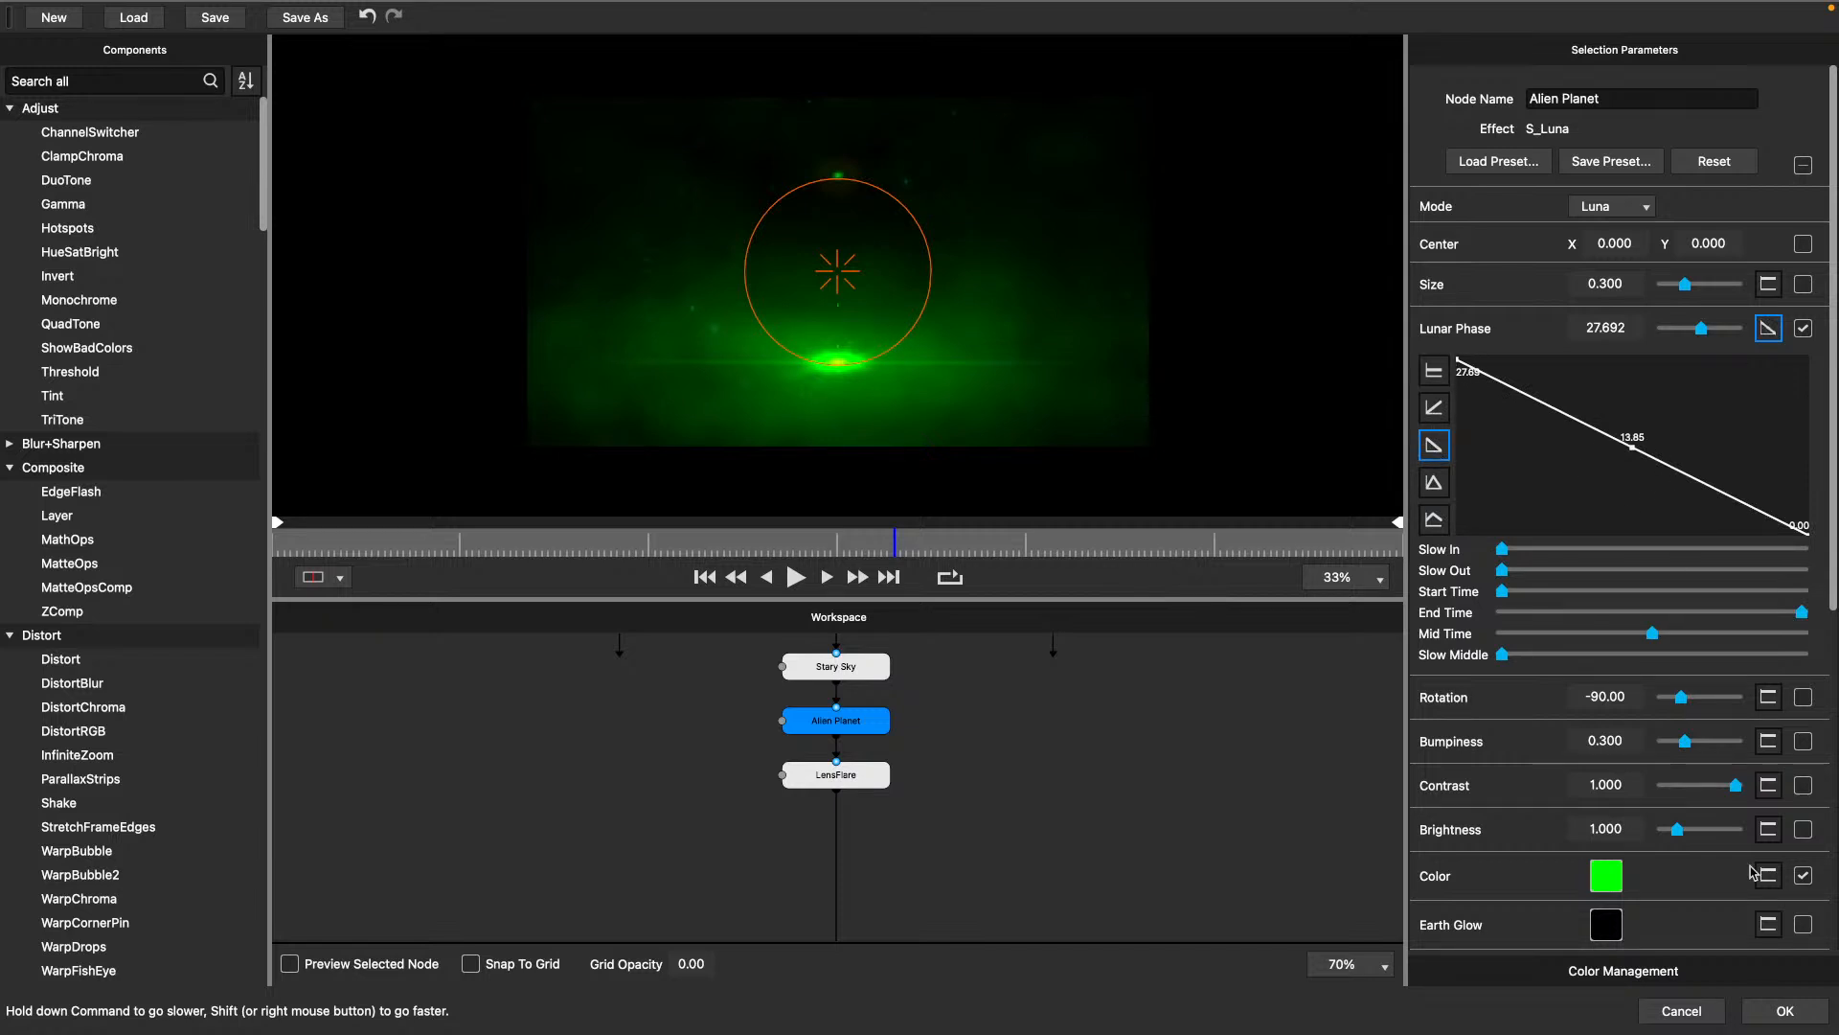
pyautogui.click(1784, 1014)
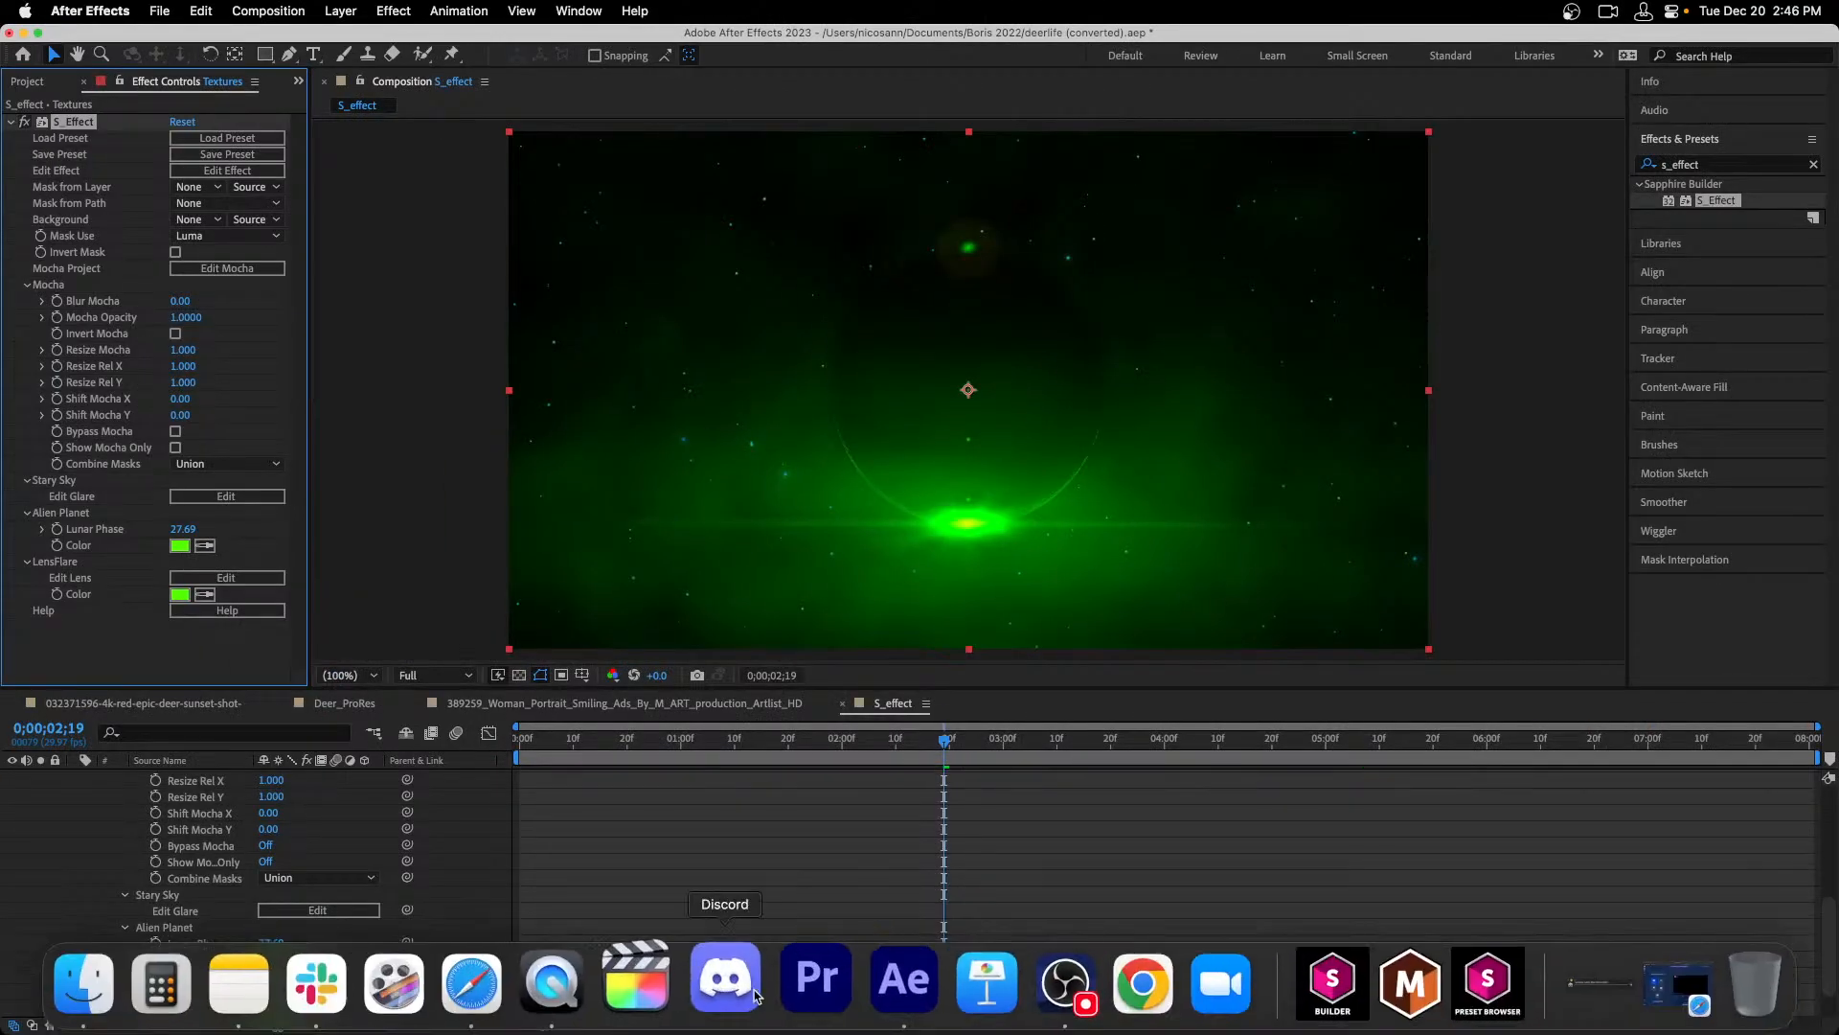
# Preview the animated lunar phase at several points along the S_effect composition's timeline.
pyautogui.click(515, 752)
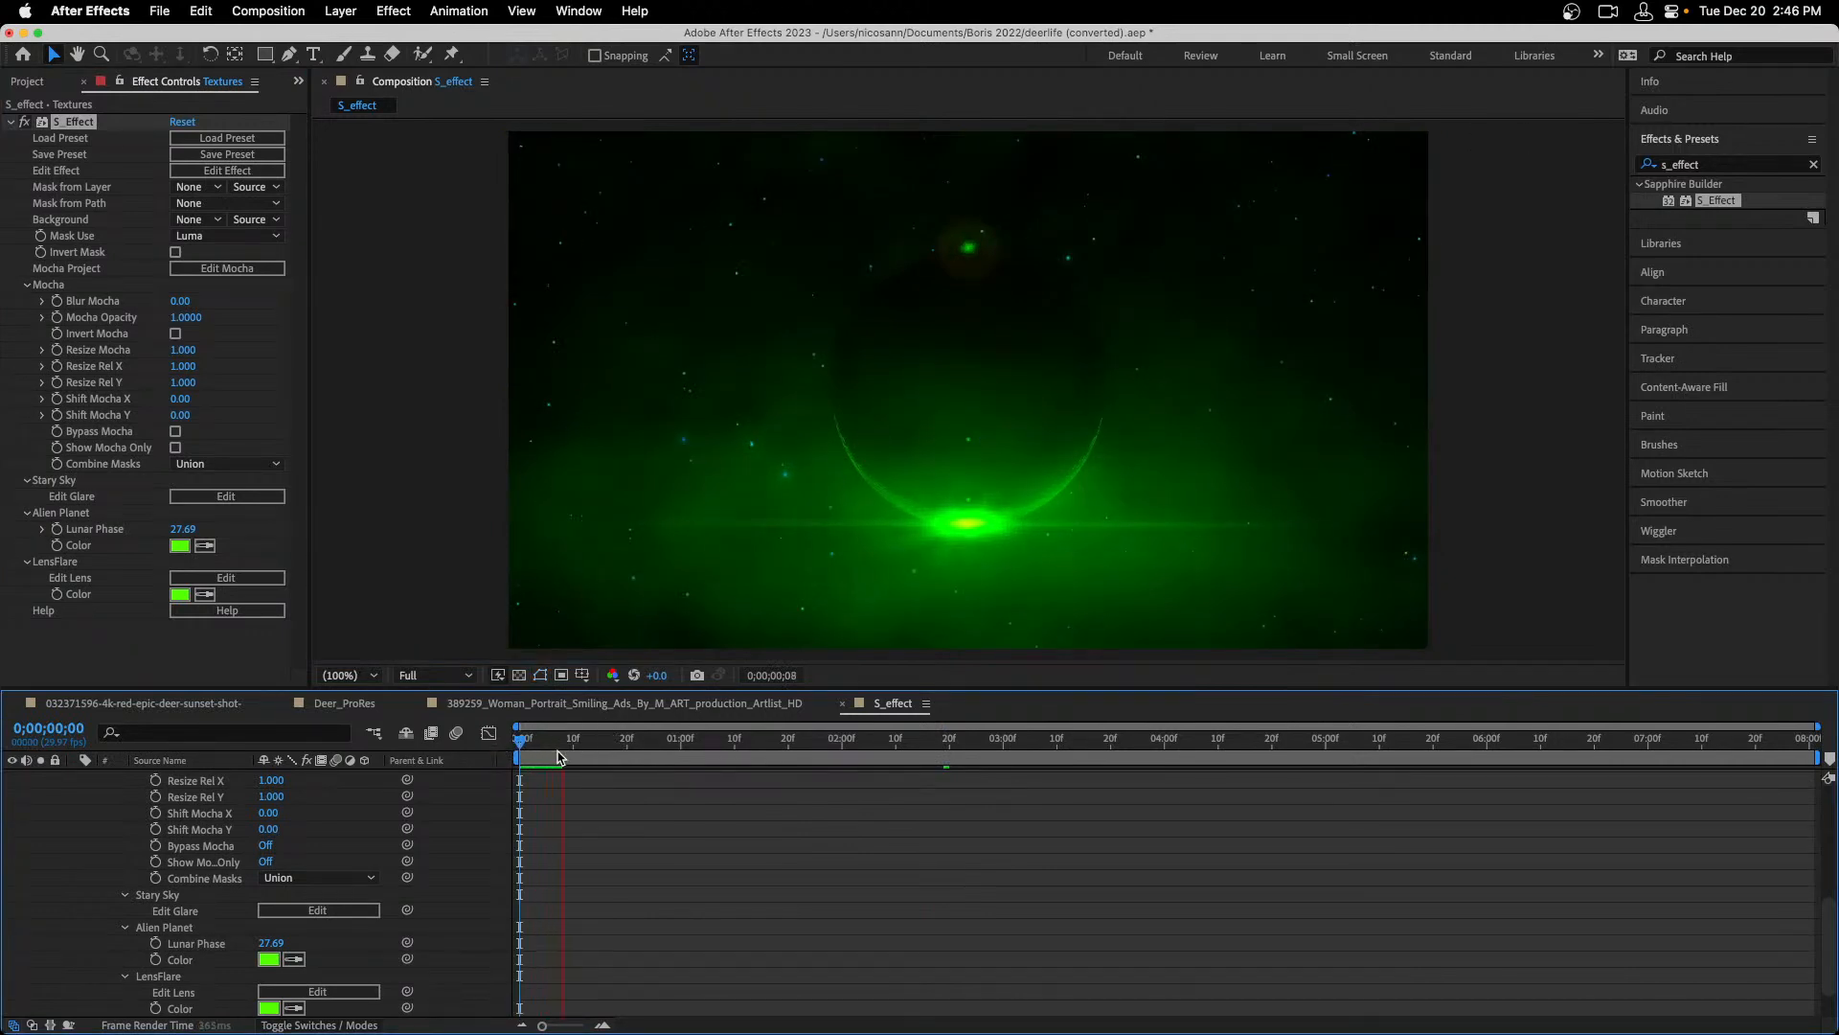
pyautogui.moveTo(820, 749); pyautogui.dragTo(1554, 663)
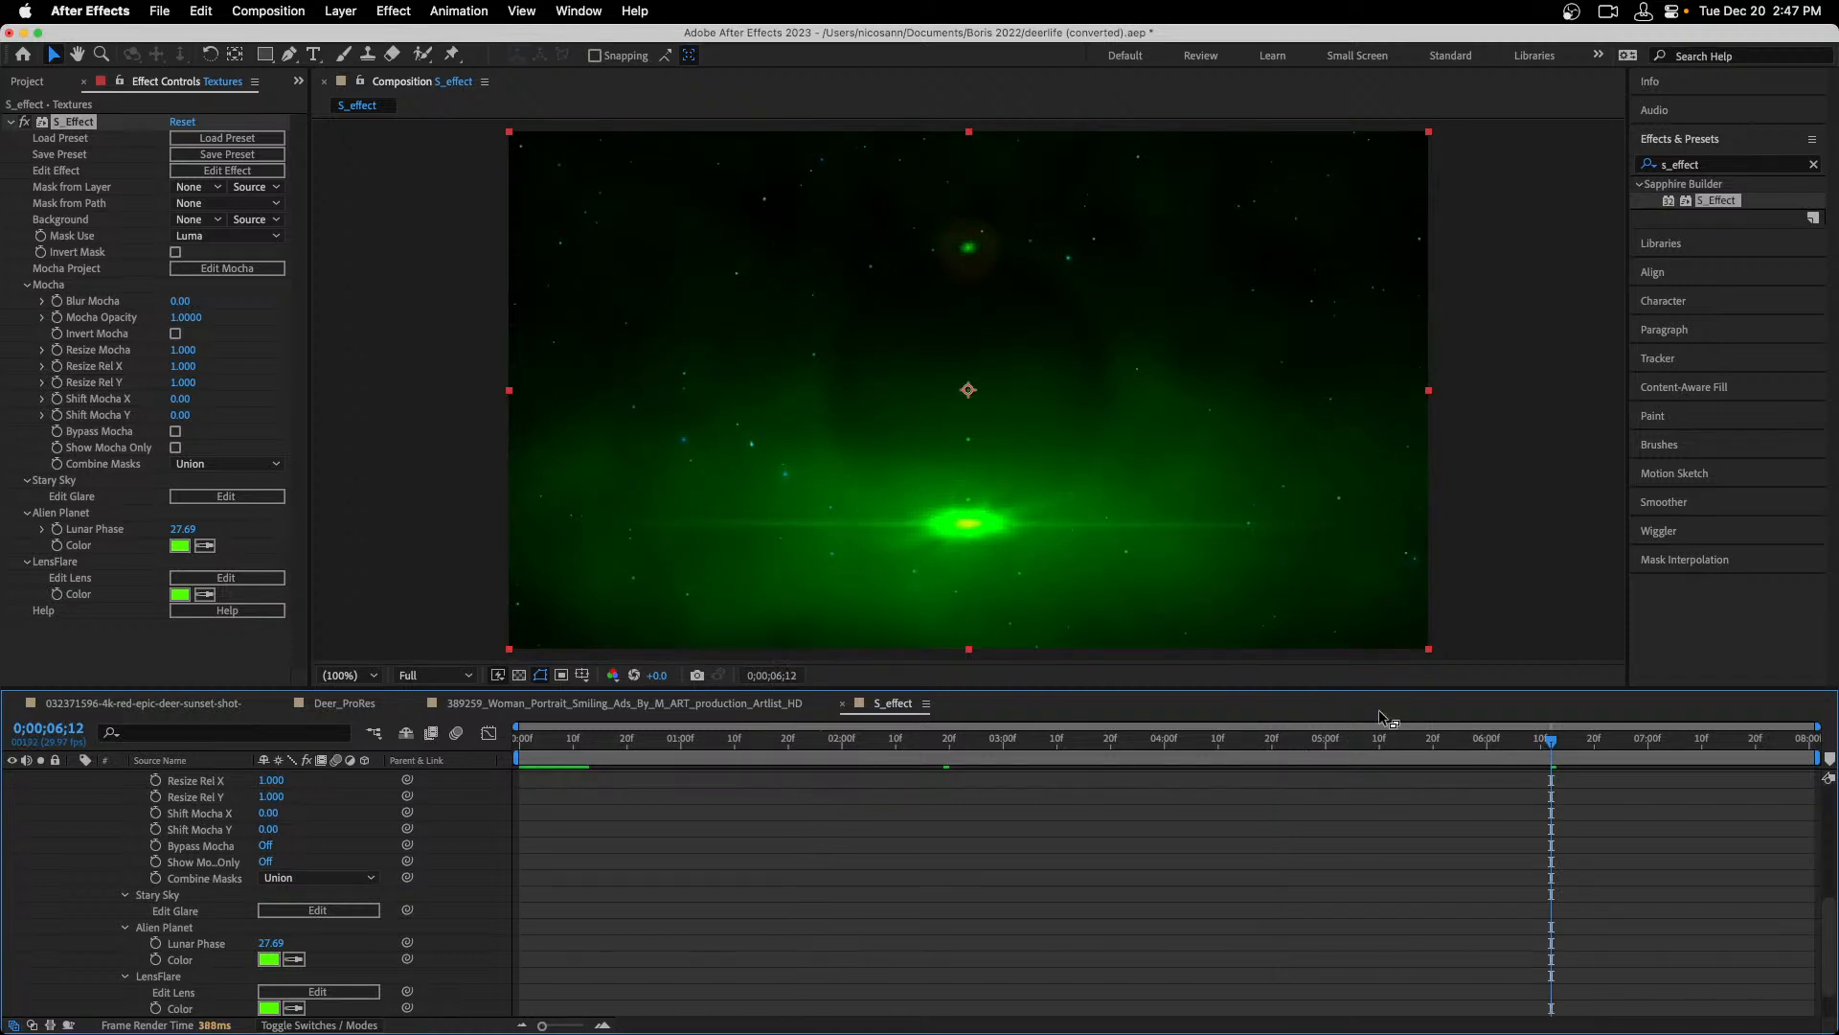
pyautogui.moveTo(1374, 739); pyautogui.dragTo(1811, 743)
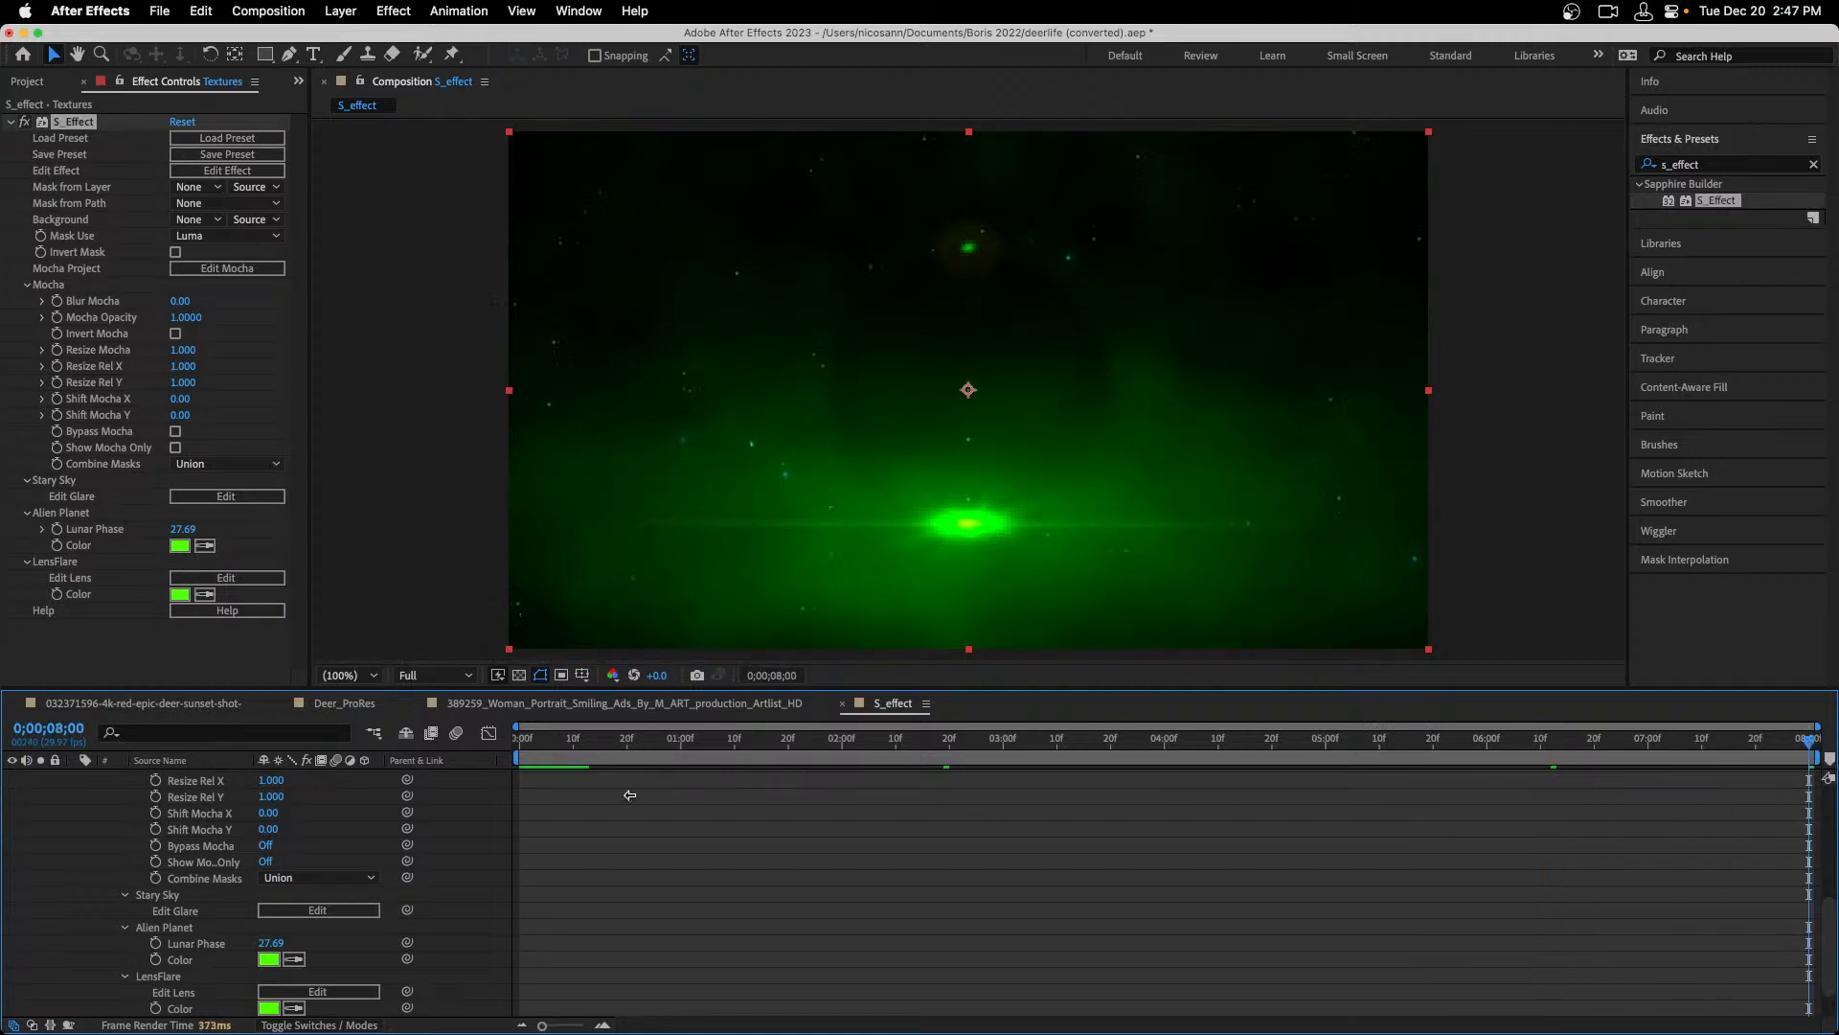
pyautogui.moveTo(597, 734); pyautogui.dragTo(1063, 740)
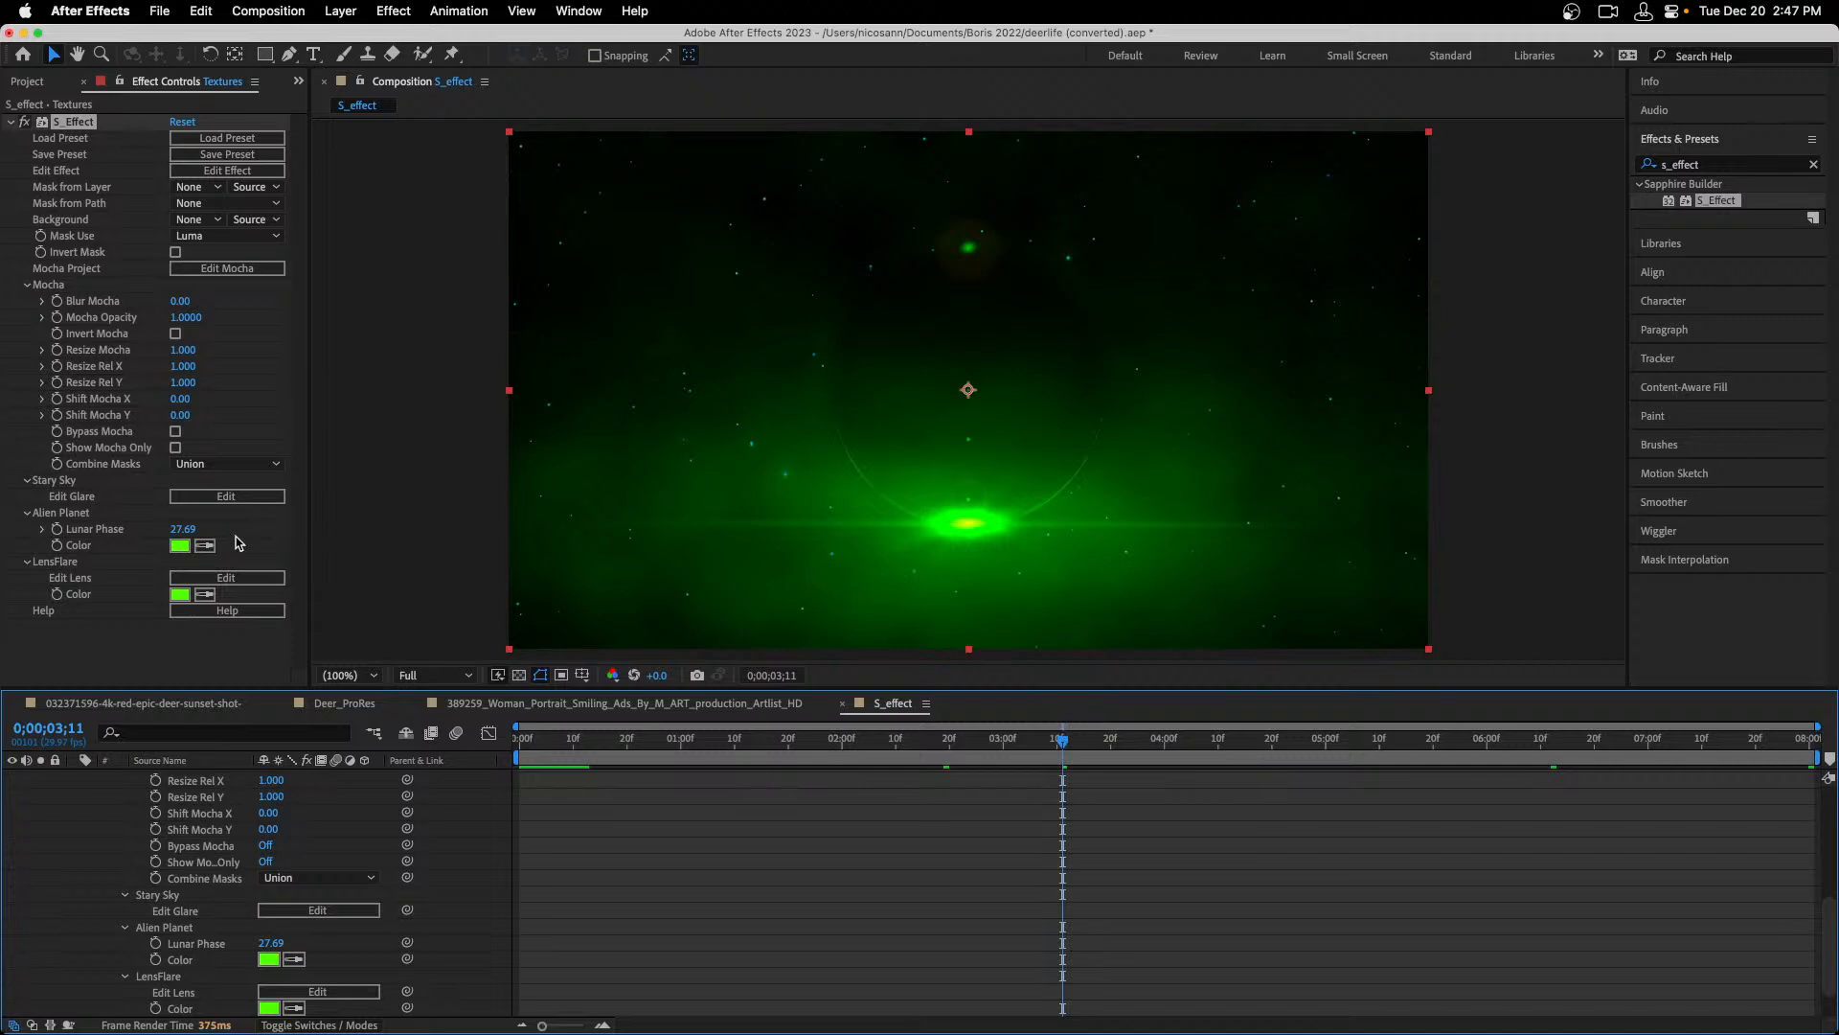
# Reopen the effect in the Sapphire builder and set the Alien Planet node's Lunar Phase to -360.
pyautogui.click(222, 172)
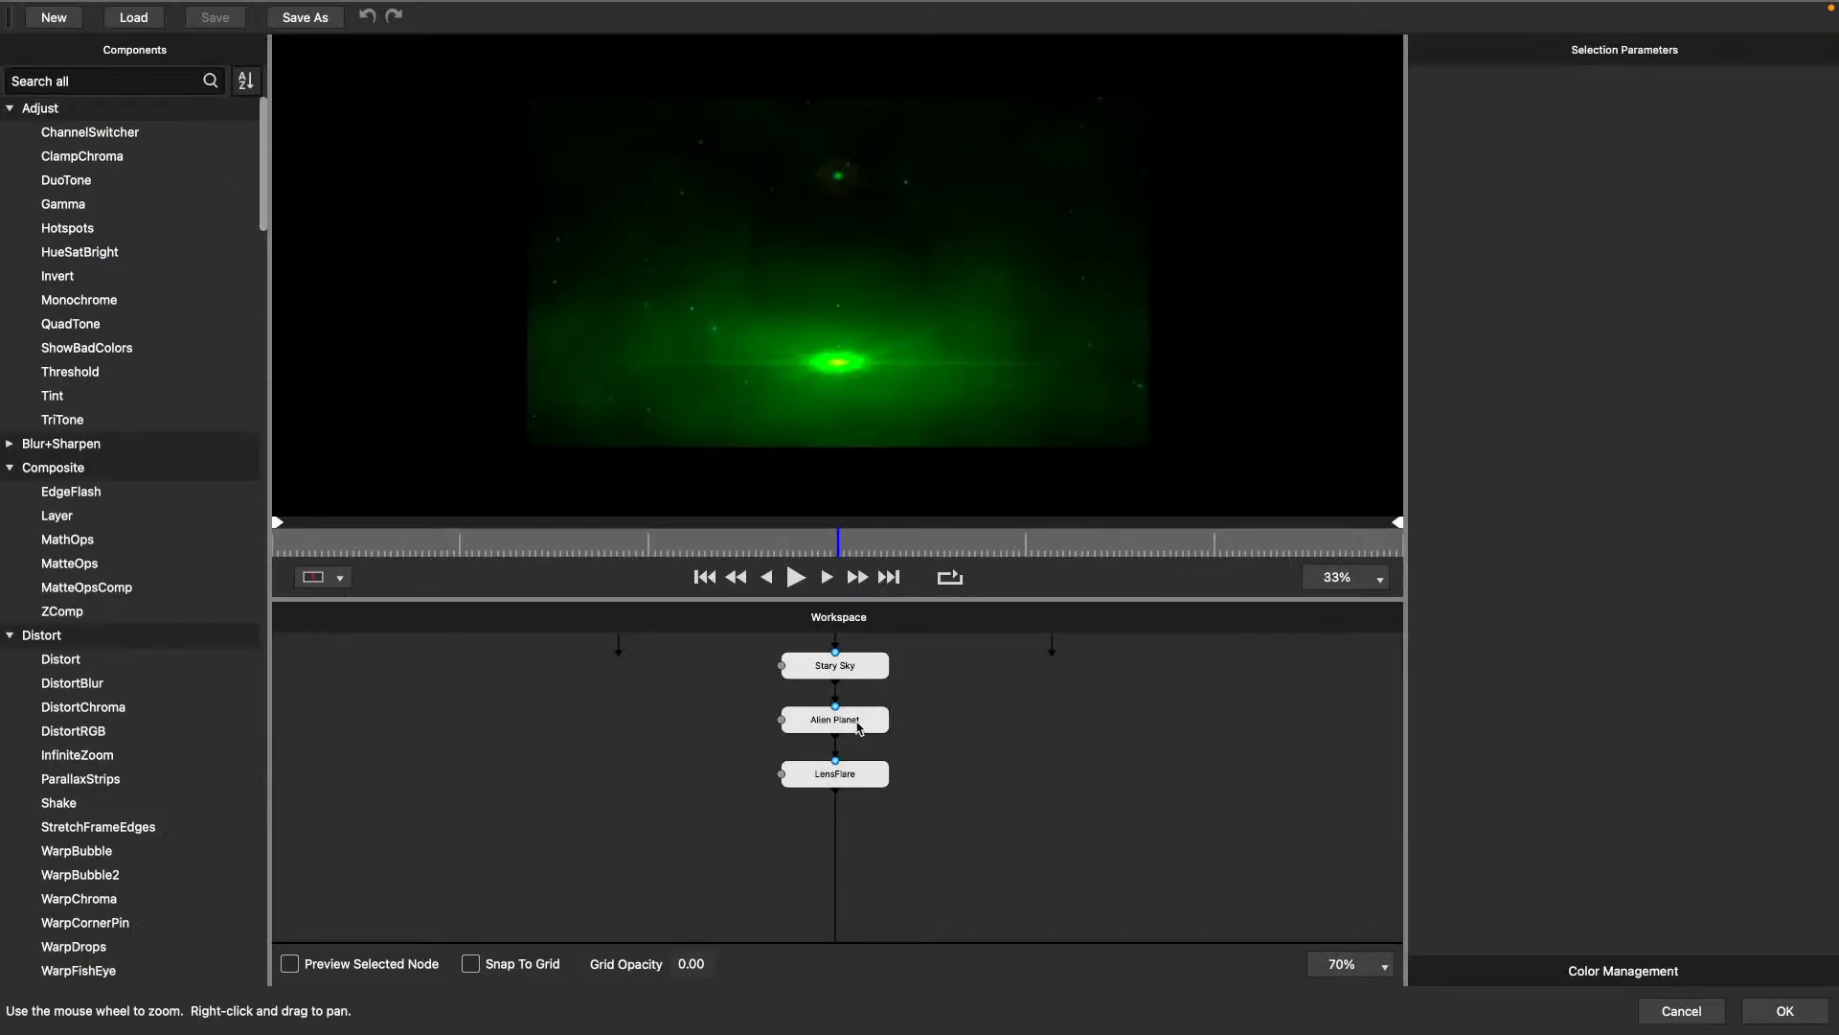
pyautogui.click(862, 725)
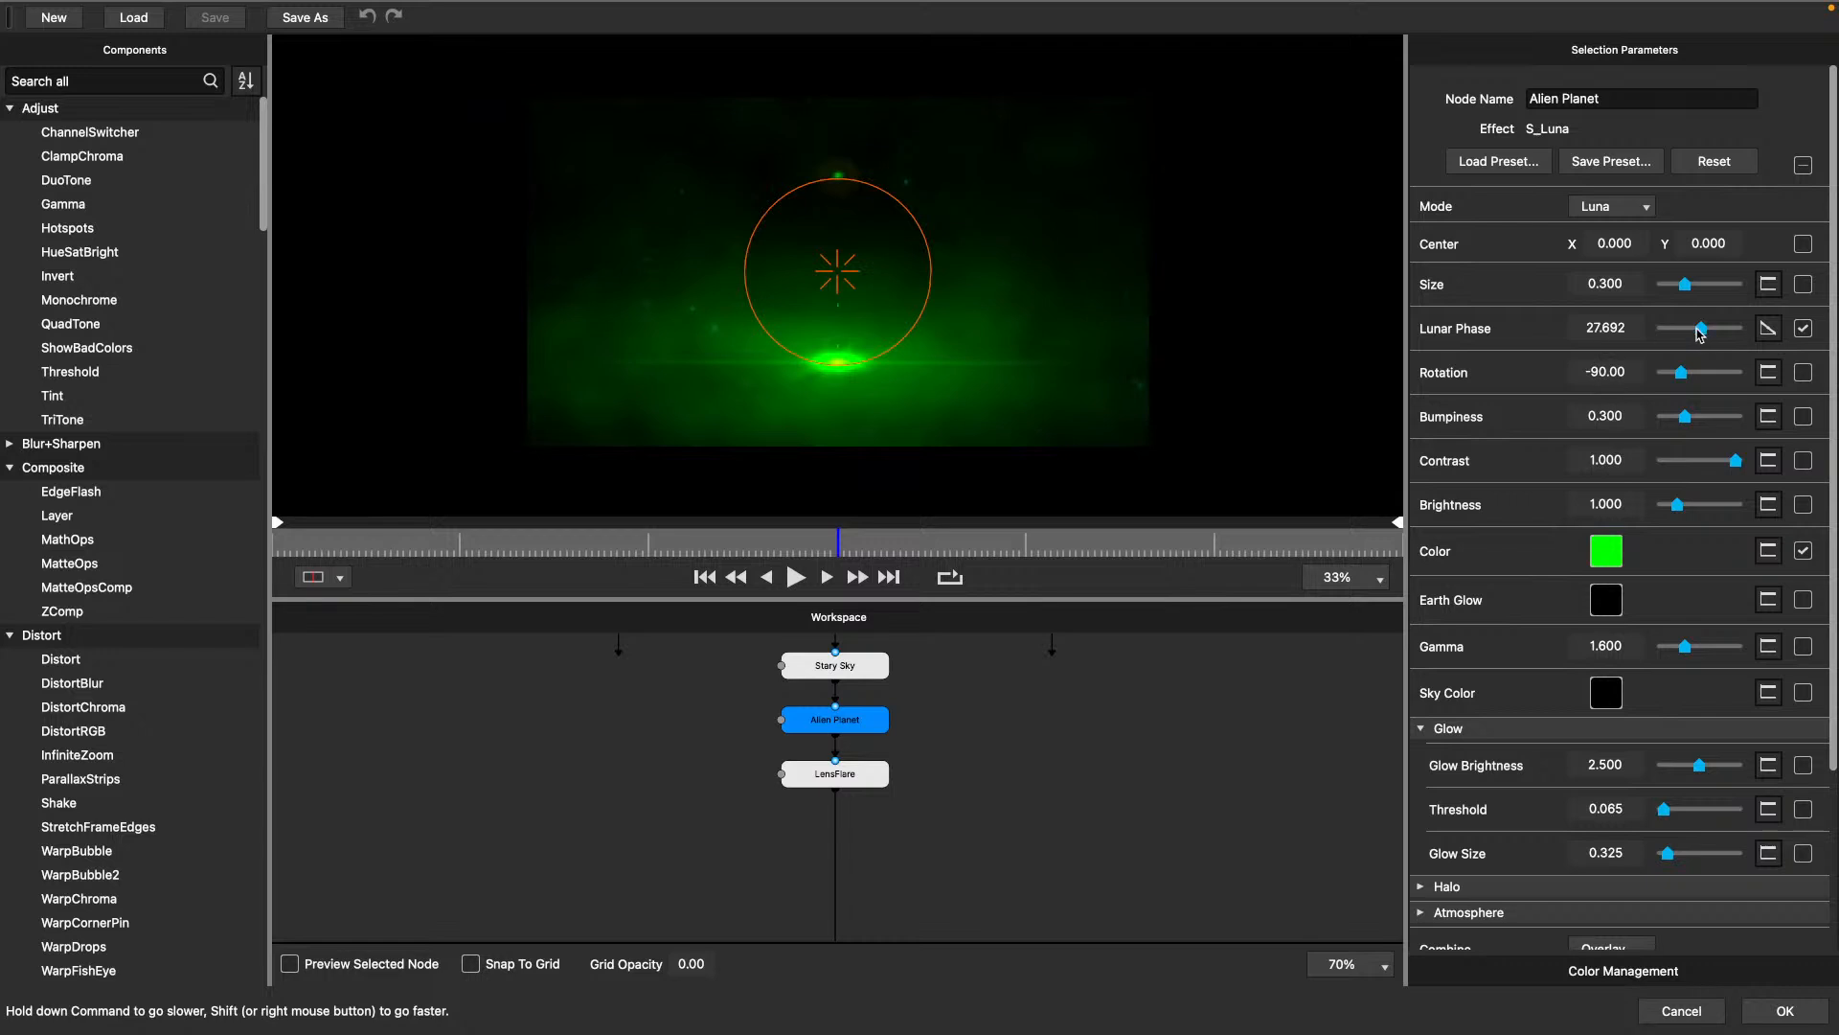
pyautogui.moveTo(1700, 333); pyautogui.dragTo(1634, 341)
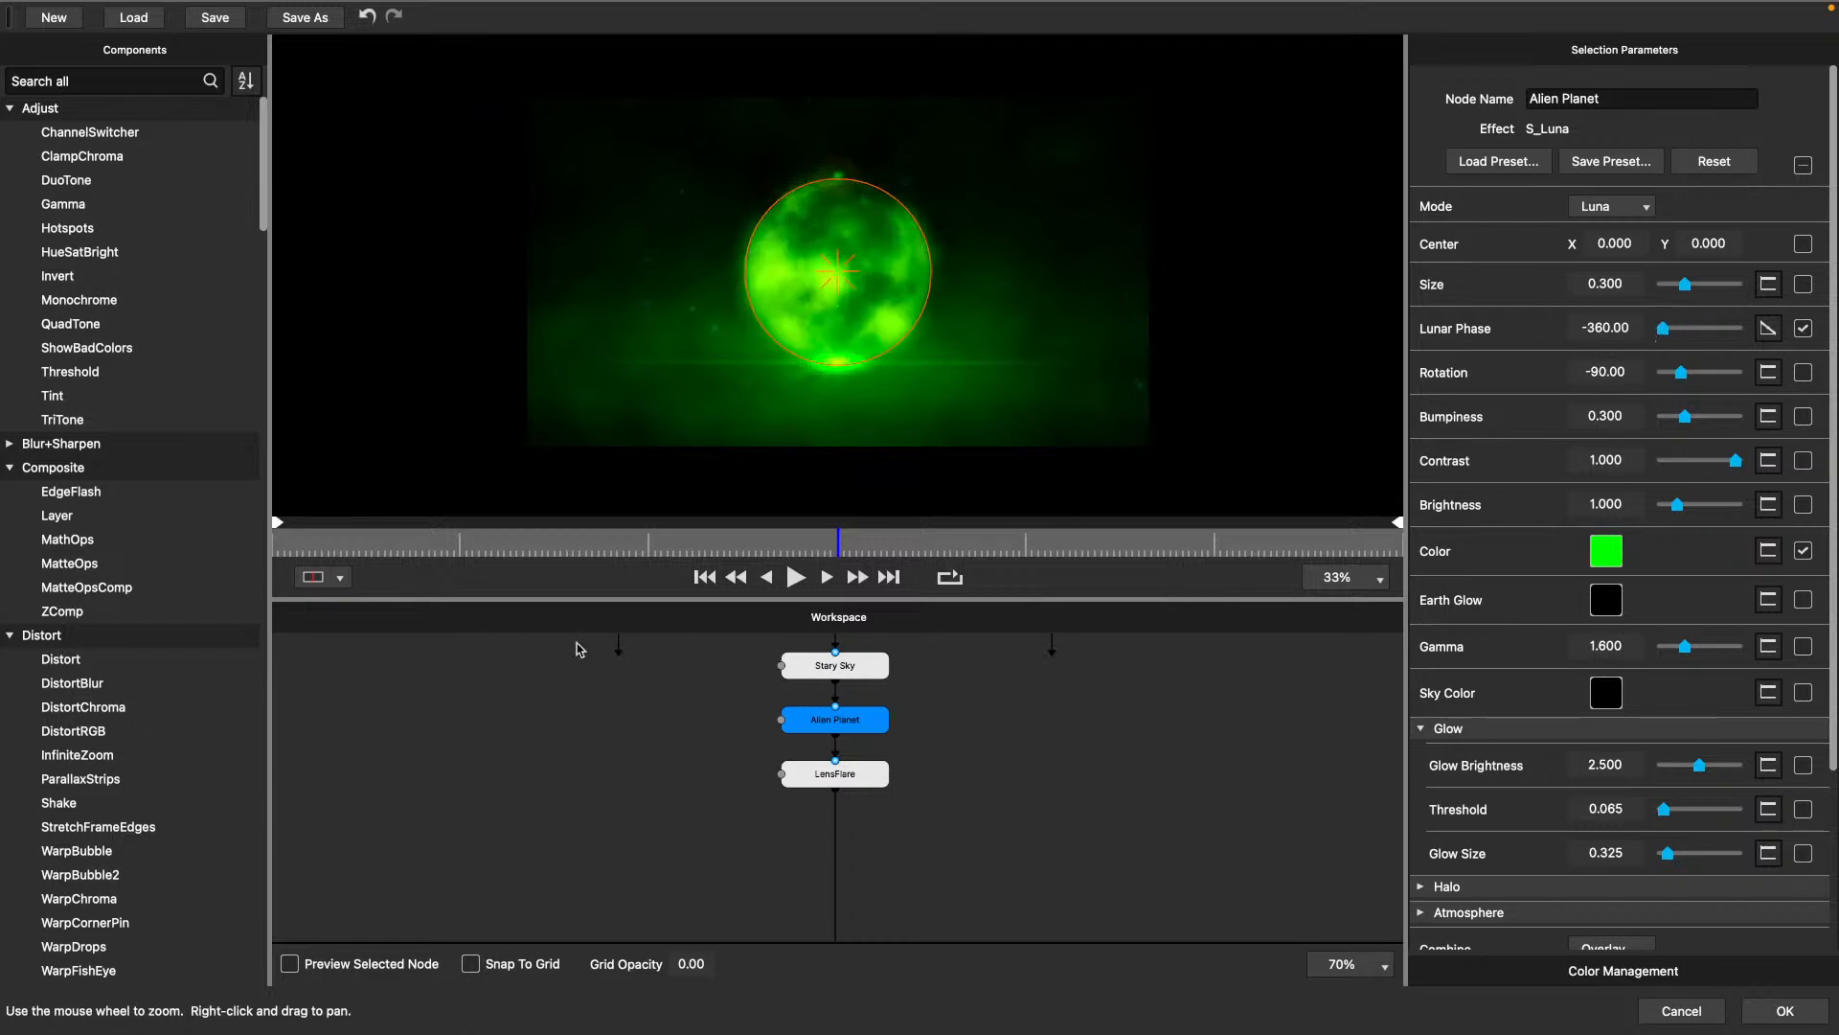
pyautogui.moveTo(484, 544); pyautogui.dragTo(977, 525)
# Set the Alien Planet node's Lunar Phase to -180, check the animation across the clip, and apply the changes.
pyautogui.click(1605, 328)
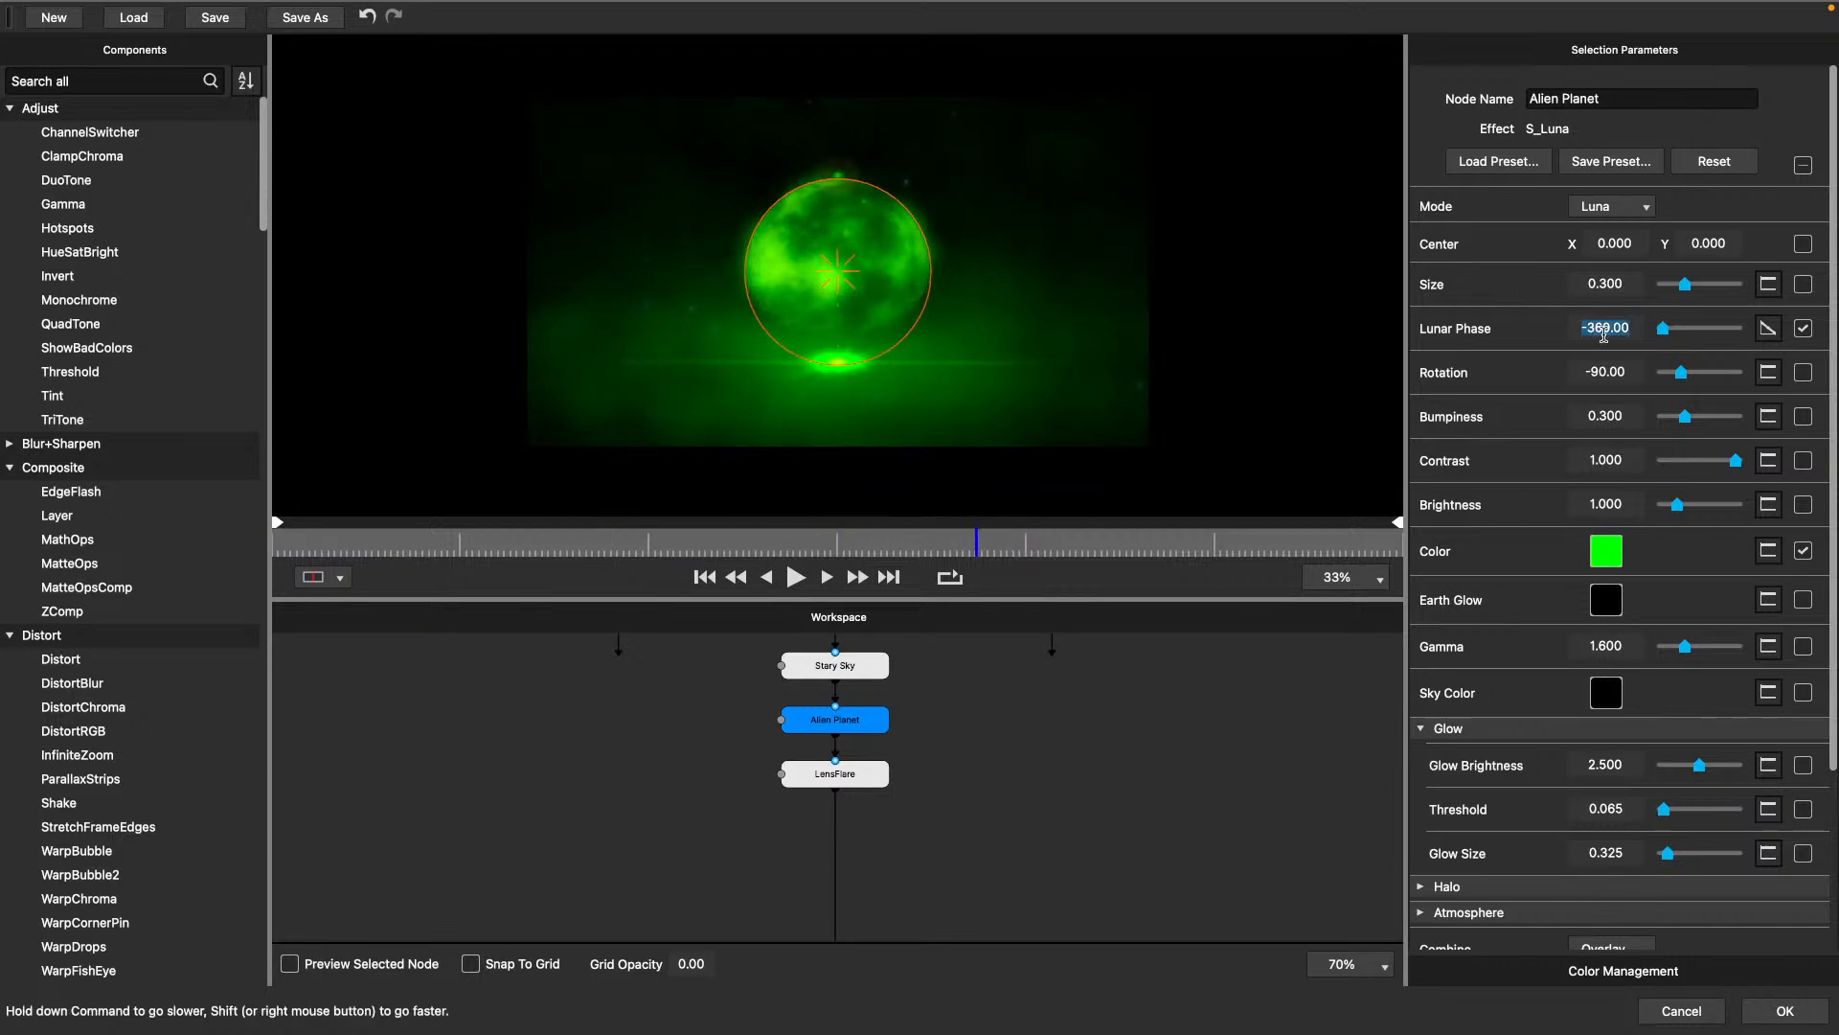
pyautogui.press('BackSpace')
pyautogui.write('-180')
pyautogui.press('Return')
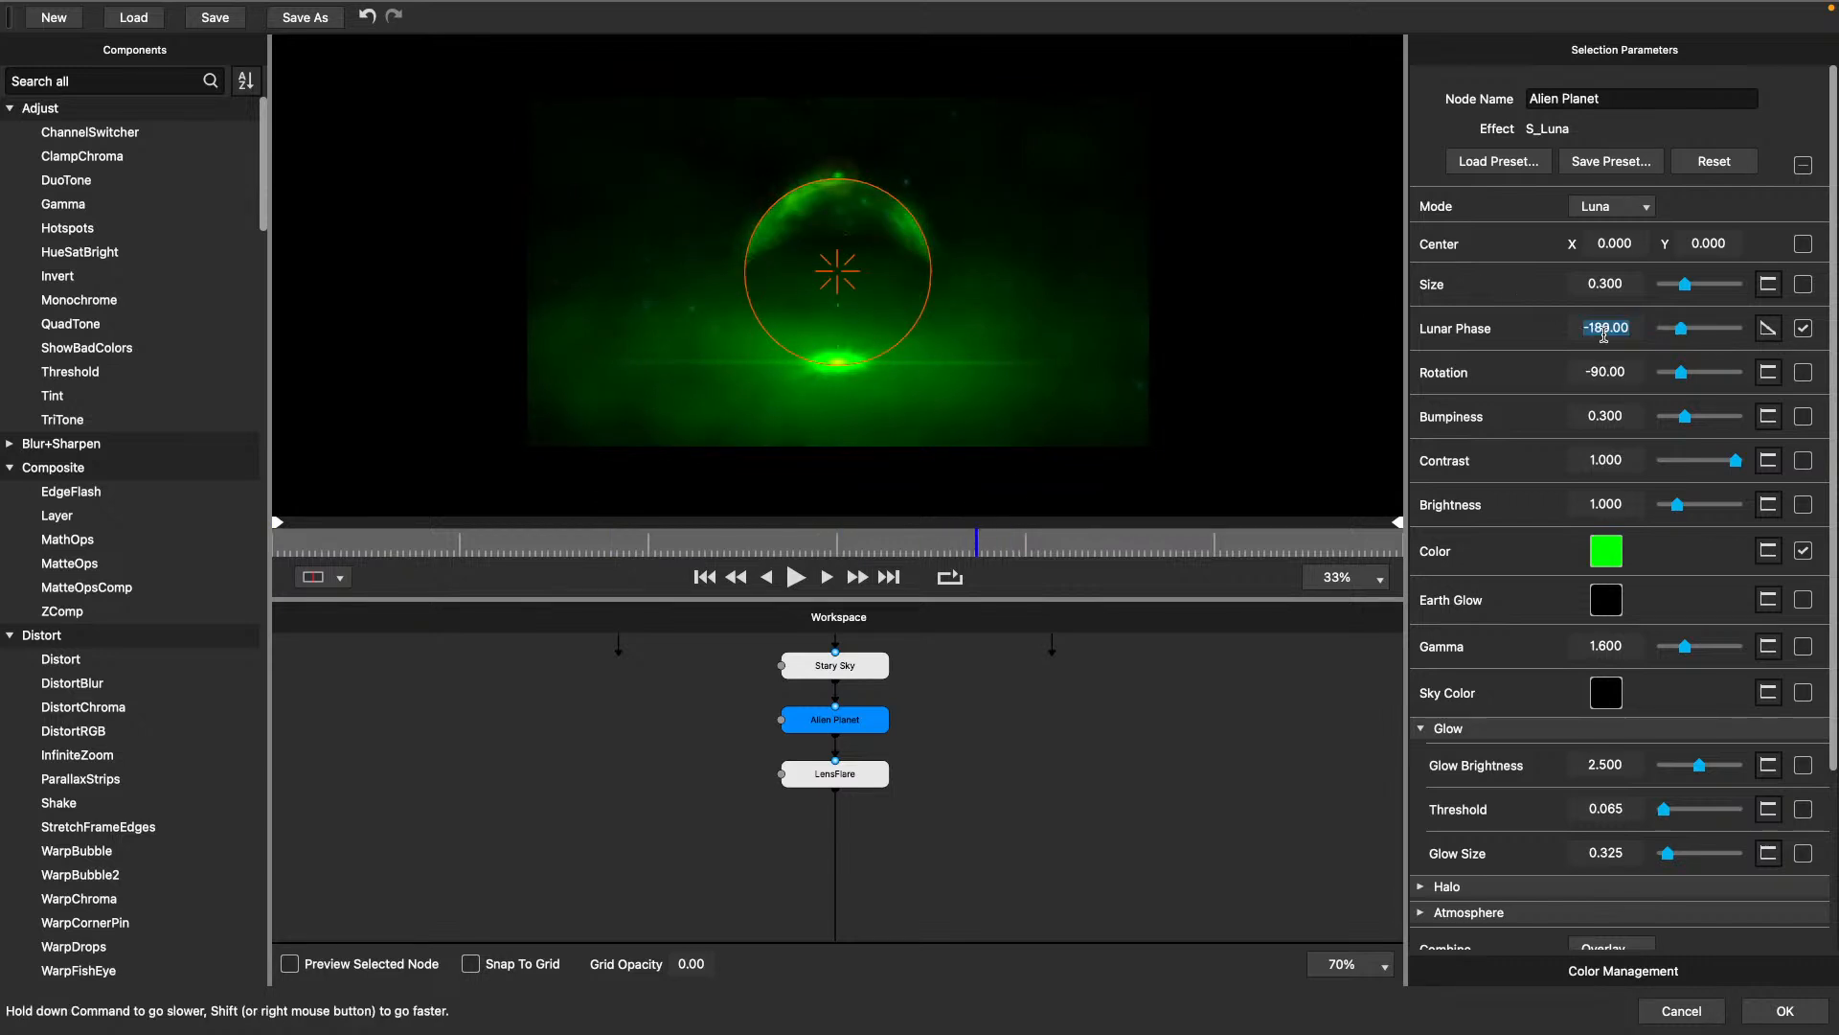
pyautogui.moveTo(322, 542); pyautogui.dragTo(1474, 578)
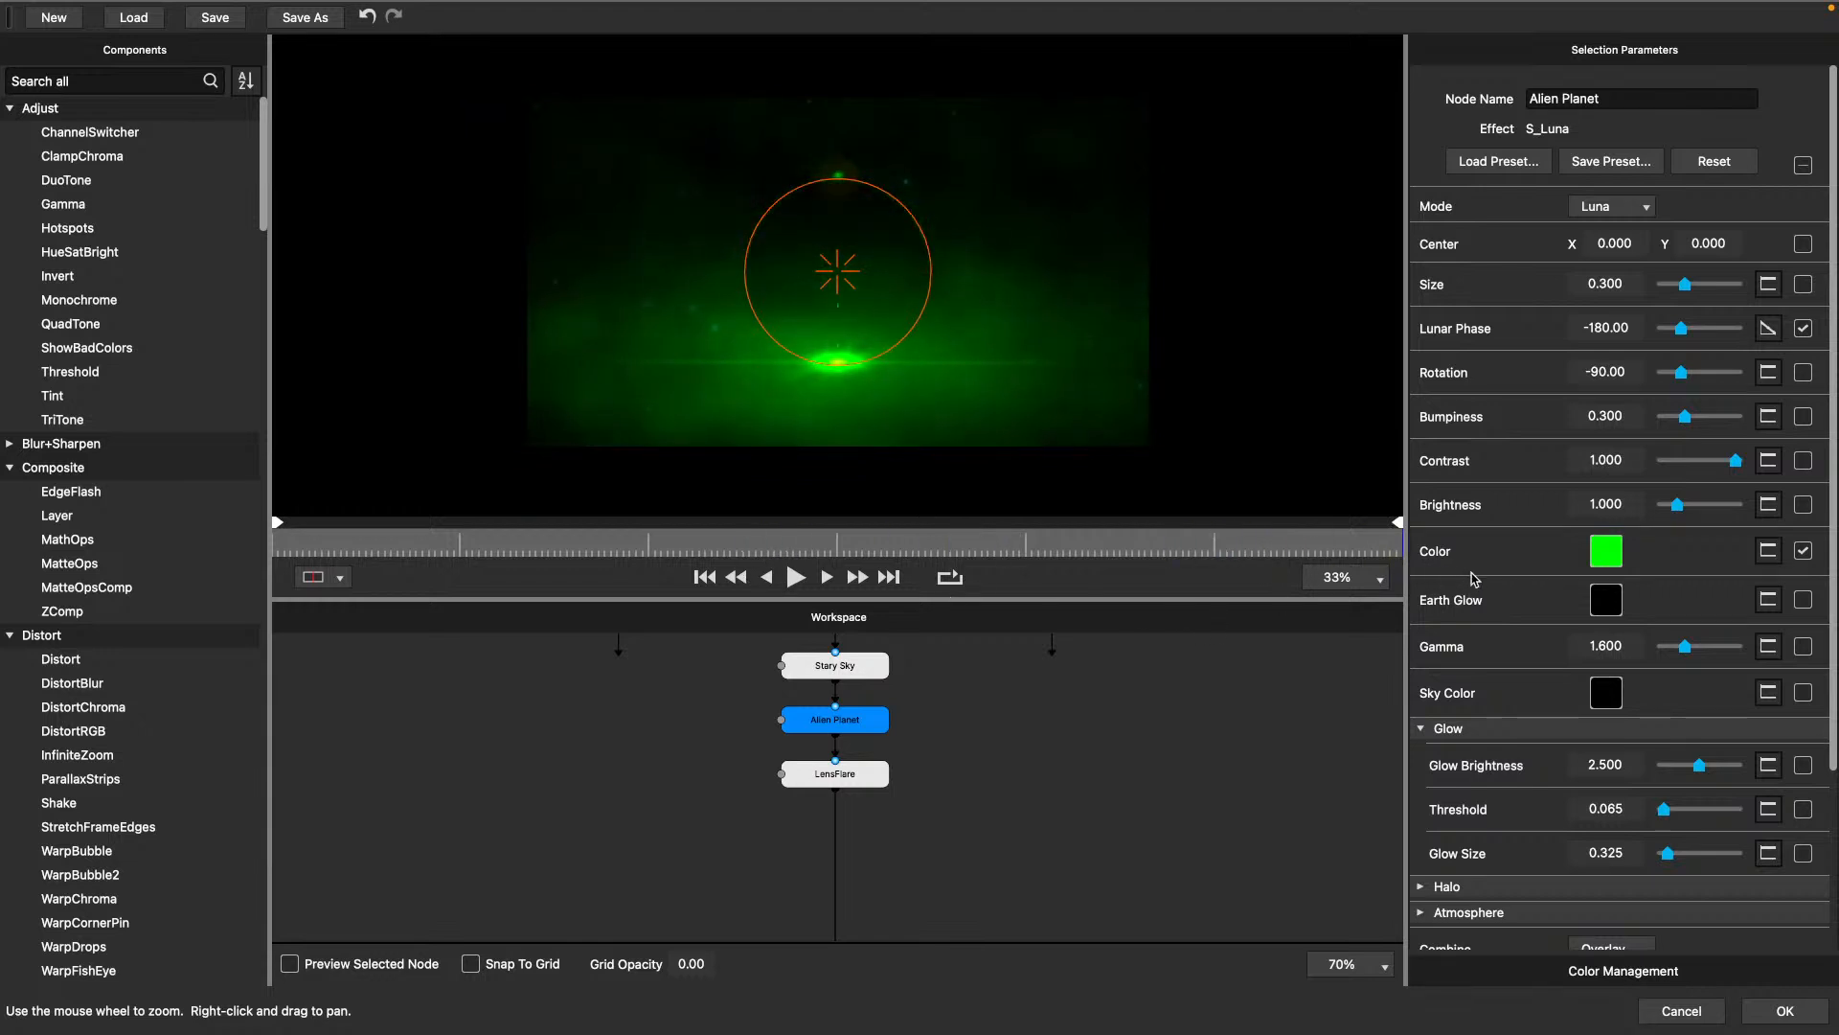
pyautogui.click(1781, 1013)
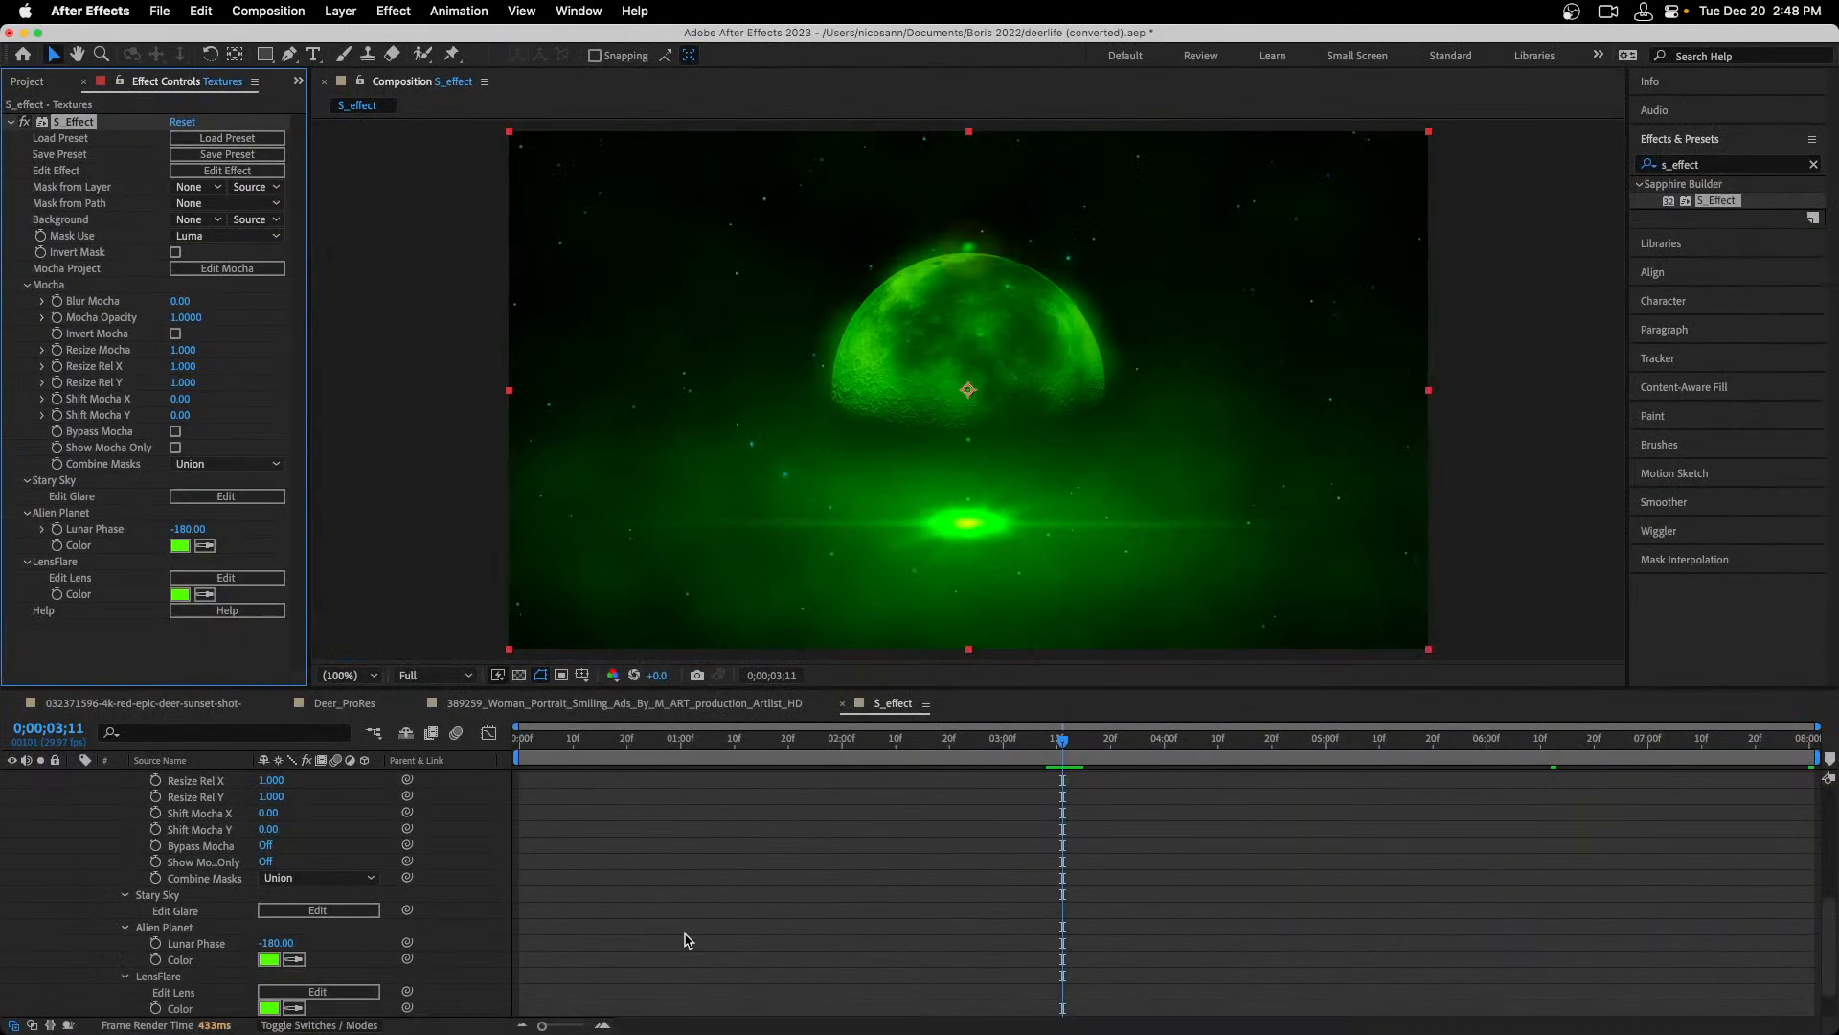
# Preview the updated planet animation from the start of the S_effect composition through to its end.
pyautogui.click(479, 750)
pyautogui.press('Home')
pyautogui.moveTo(518, 780); pyautogui.dragTo(1788, 798)
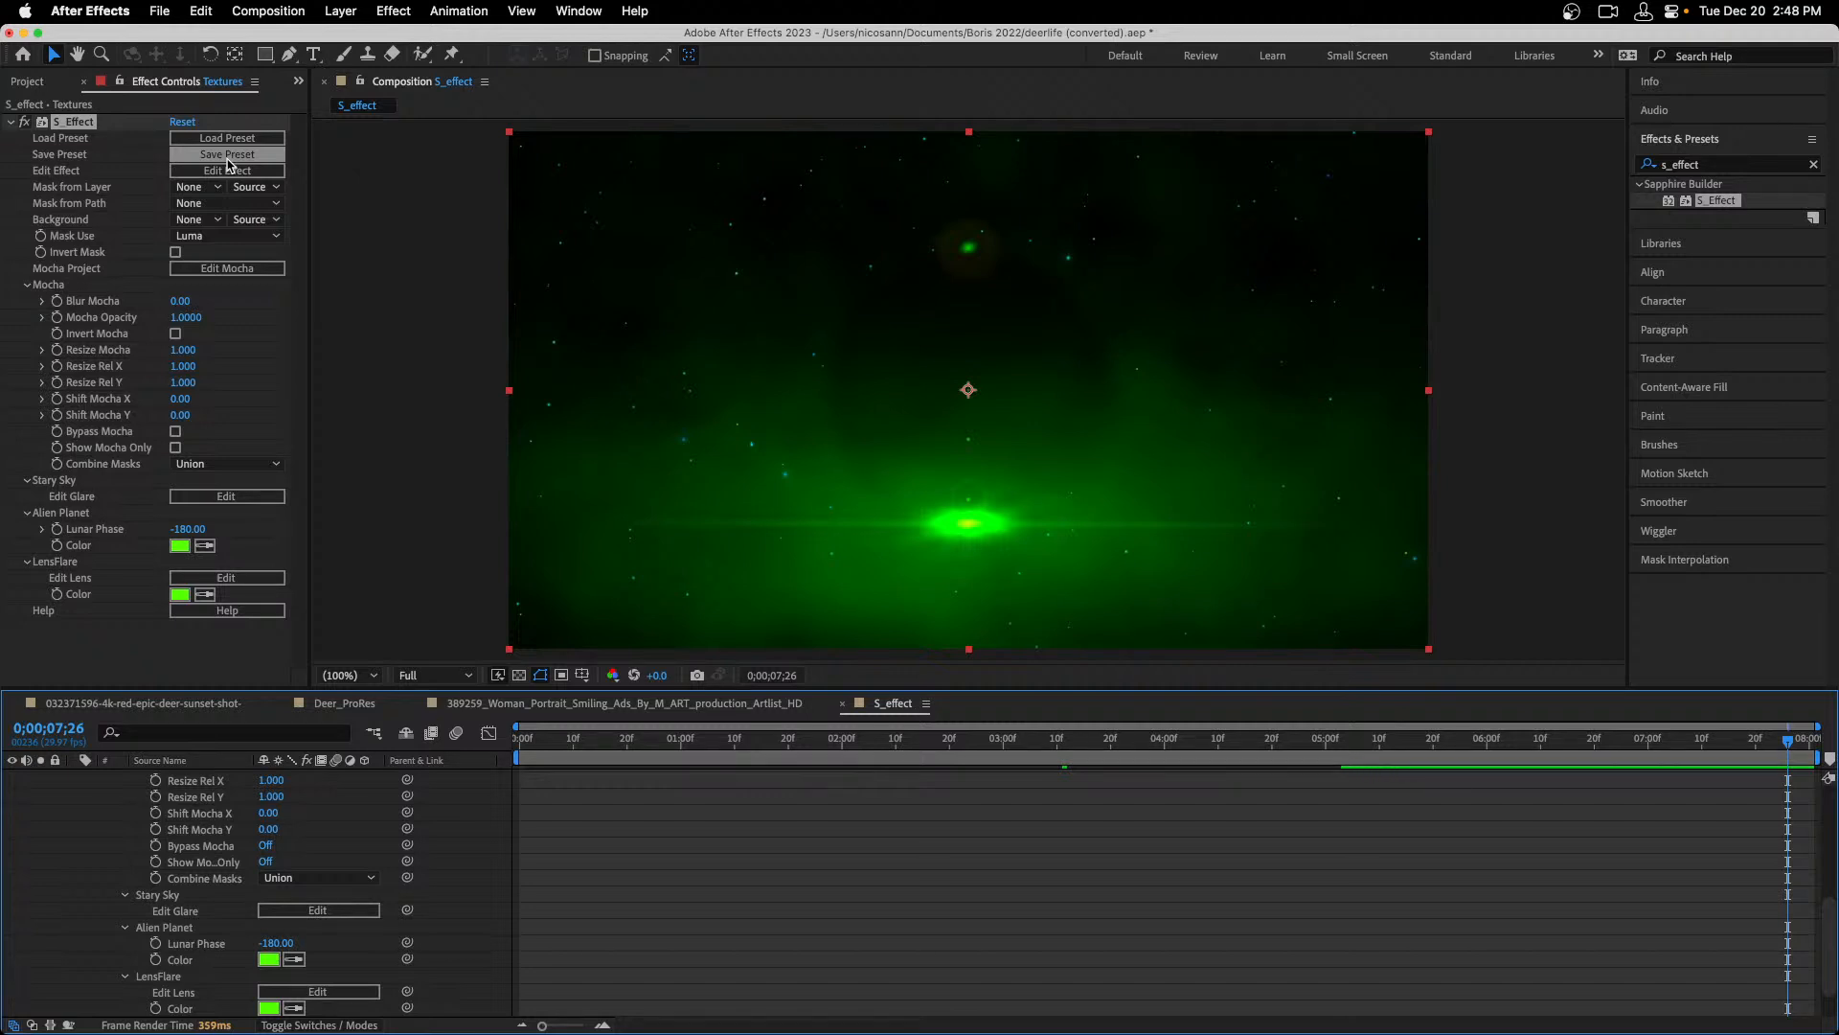
pyautogui.press('super+Tab')
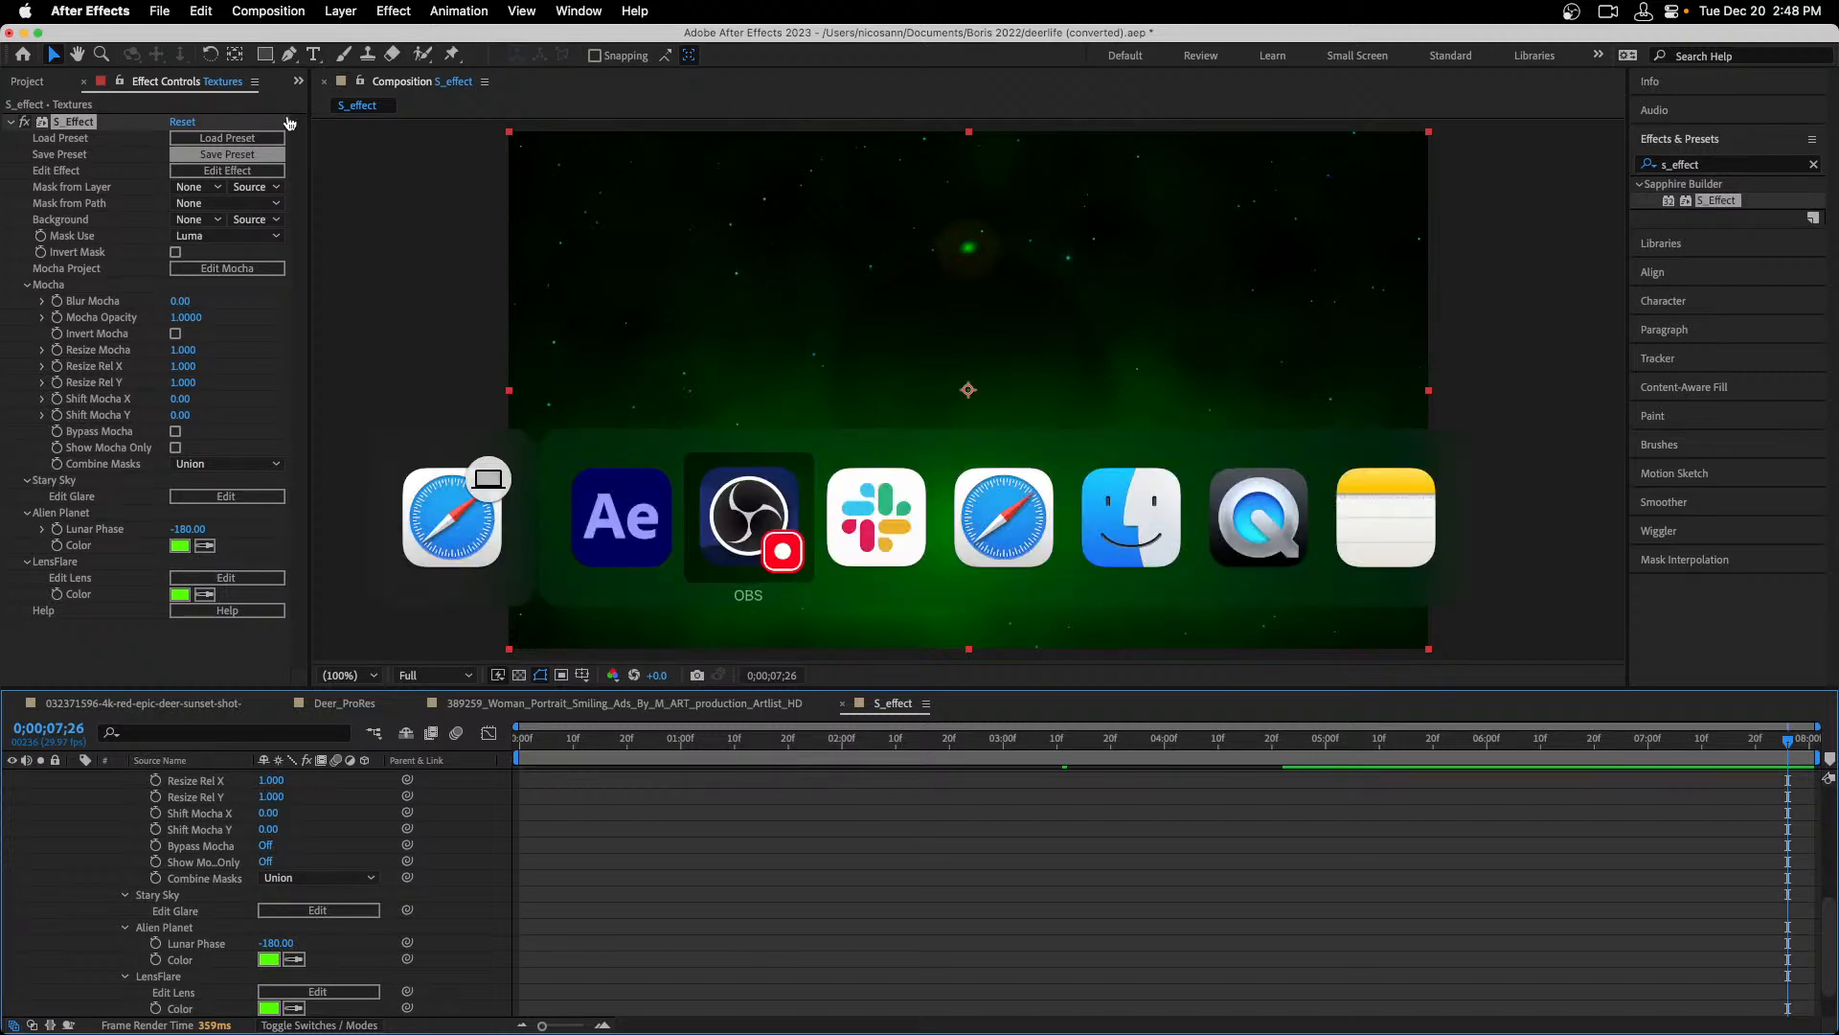
pyautogui.click(642, 511)
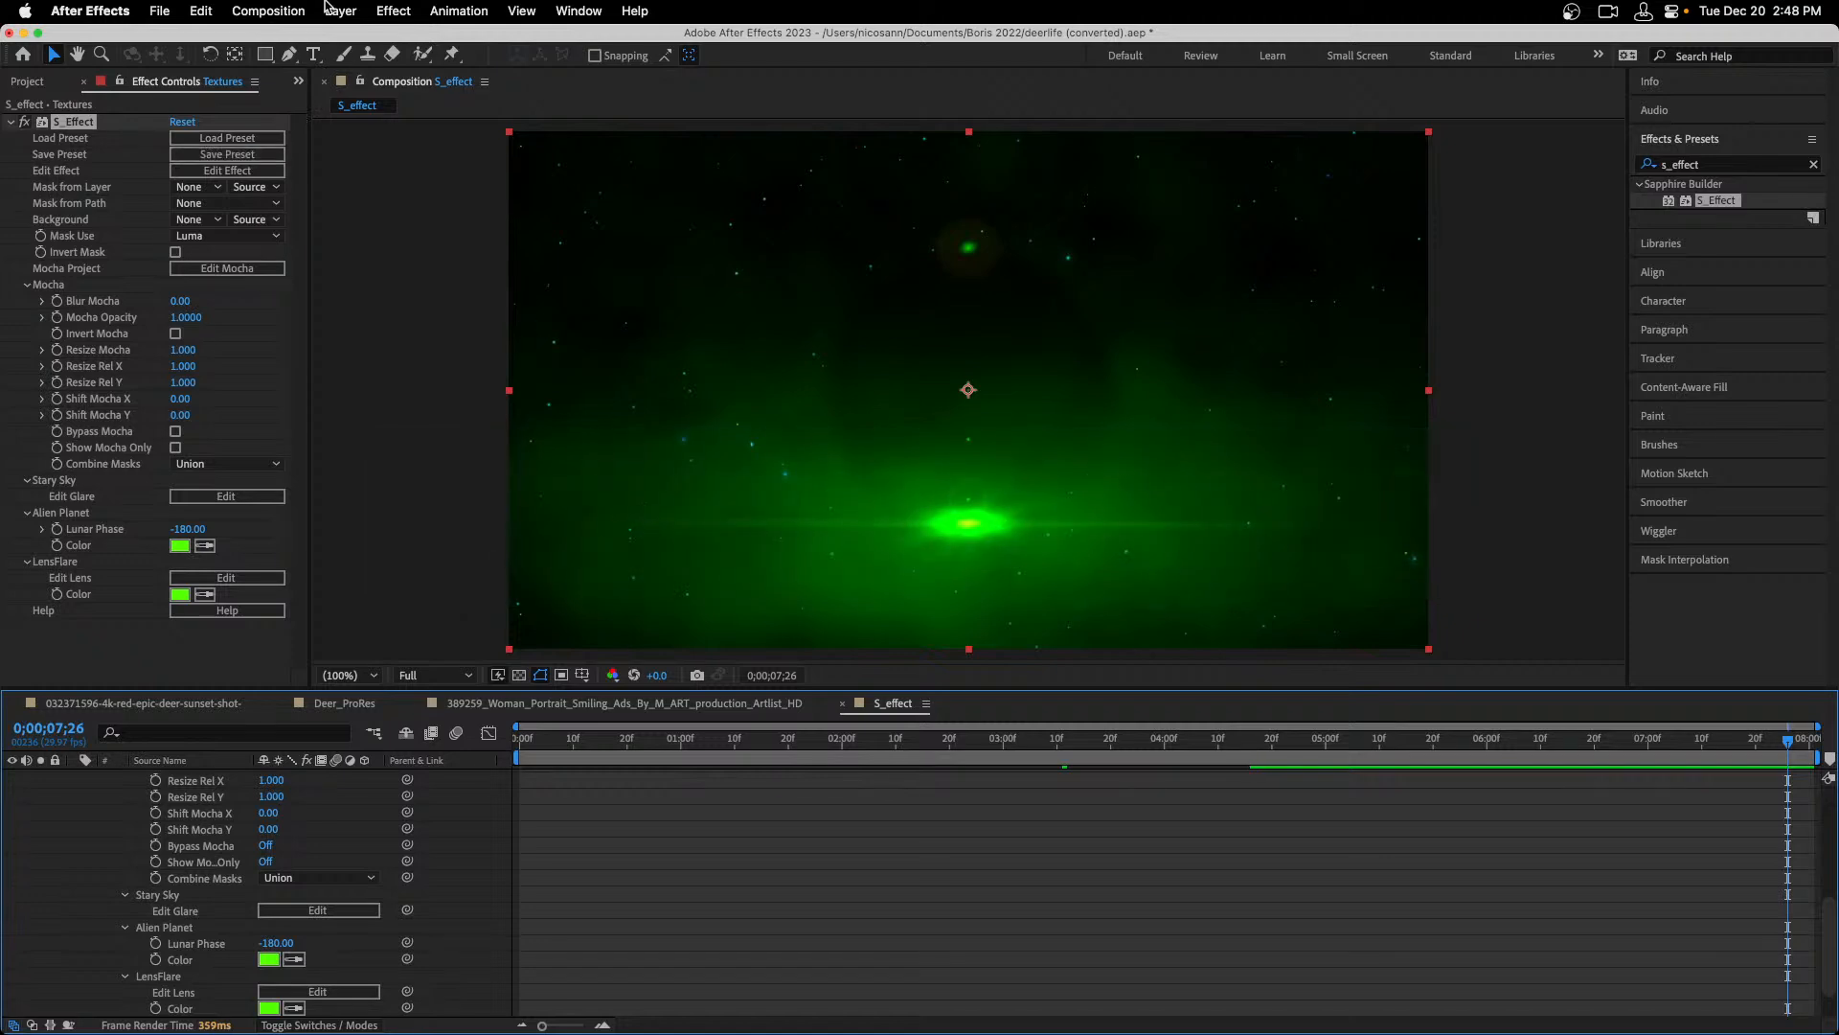
pyautogui.click(30, 83)
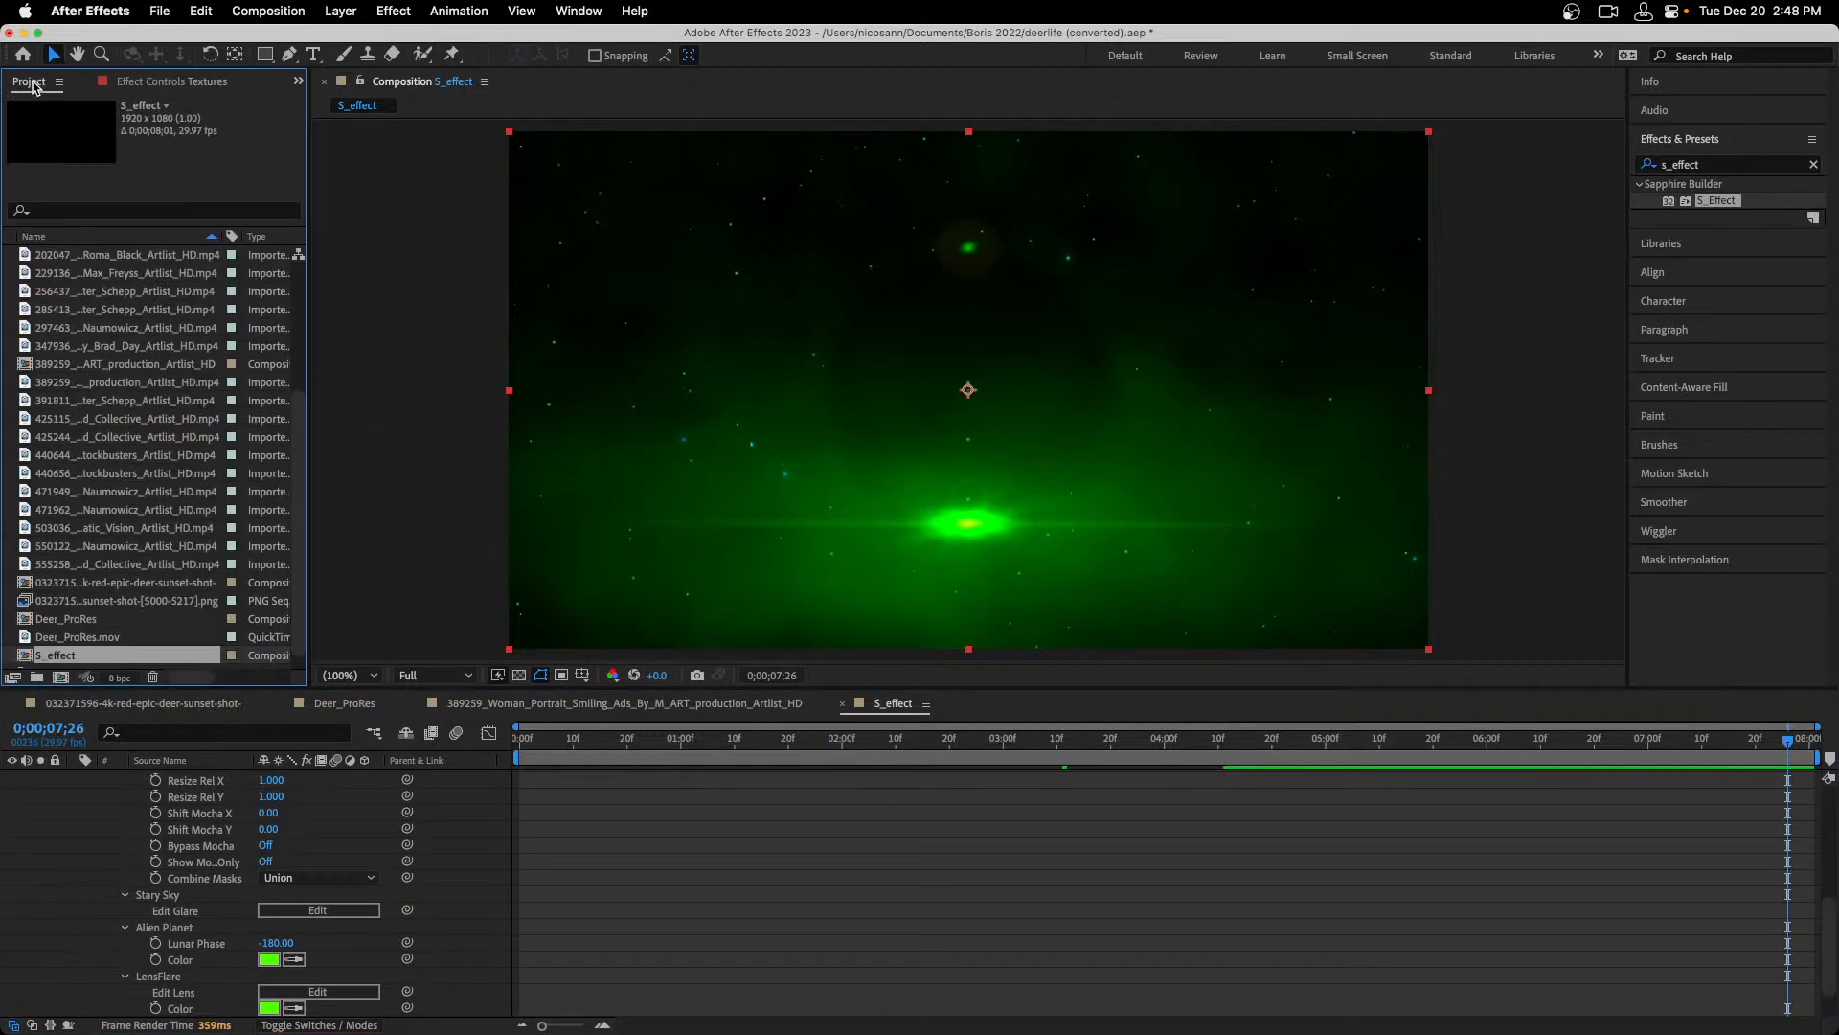
pyautogui.click(98, 309)
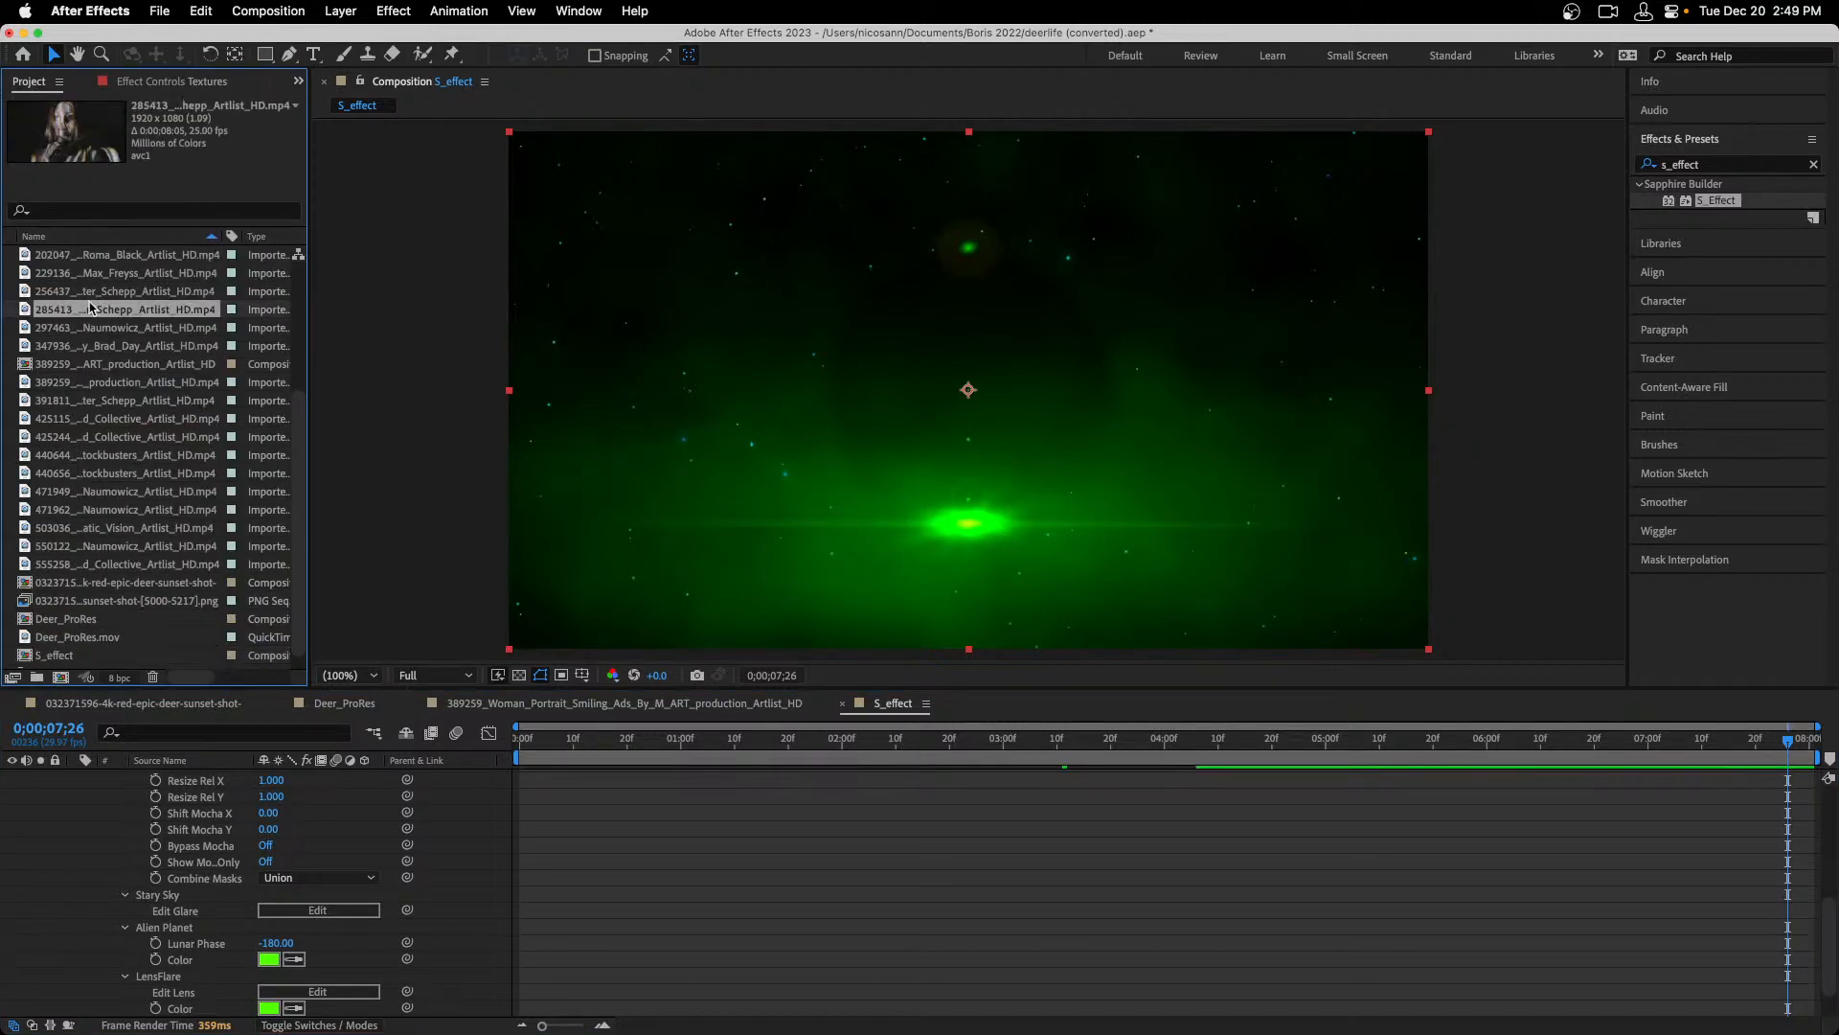
# Open the Deer_ProRes composition and switch off the existing BCC+Atmospheric Glow effect on Deer_ProRes.mov.
pyautogui.click(365, 709)
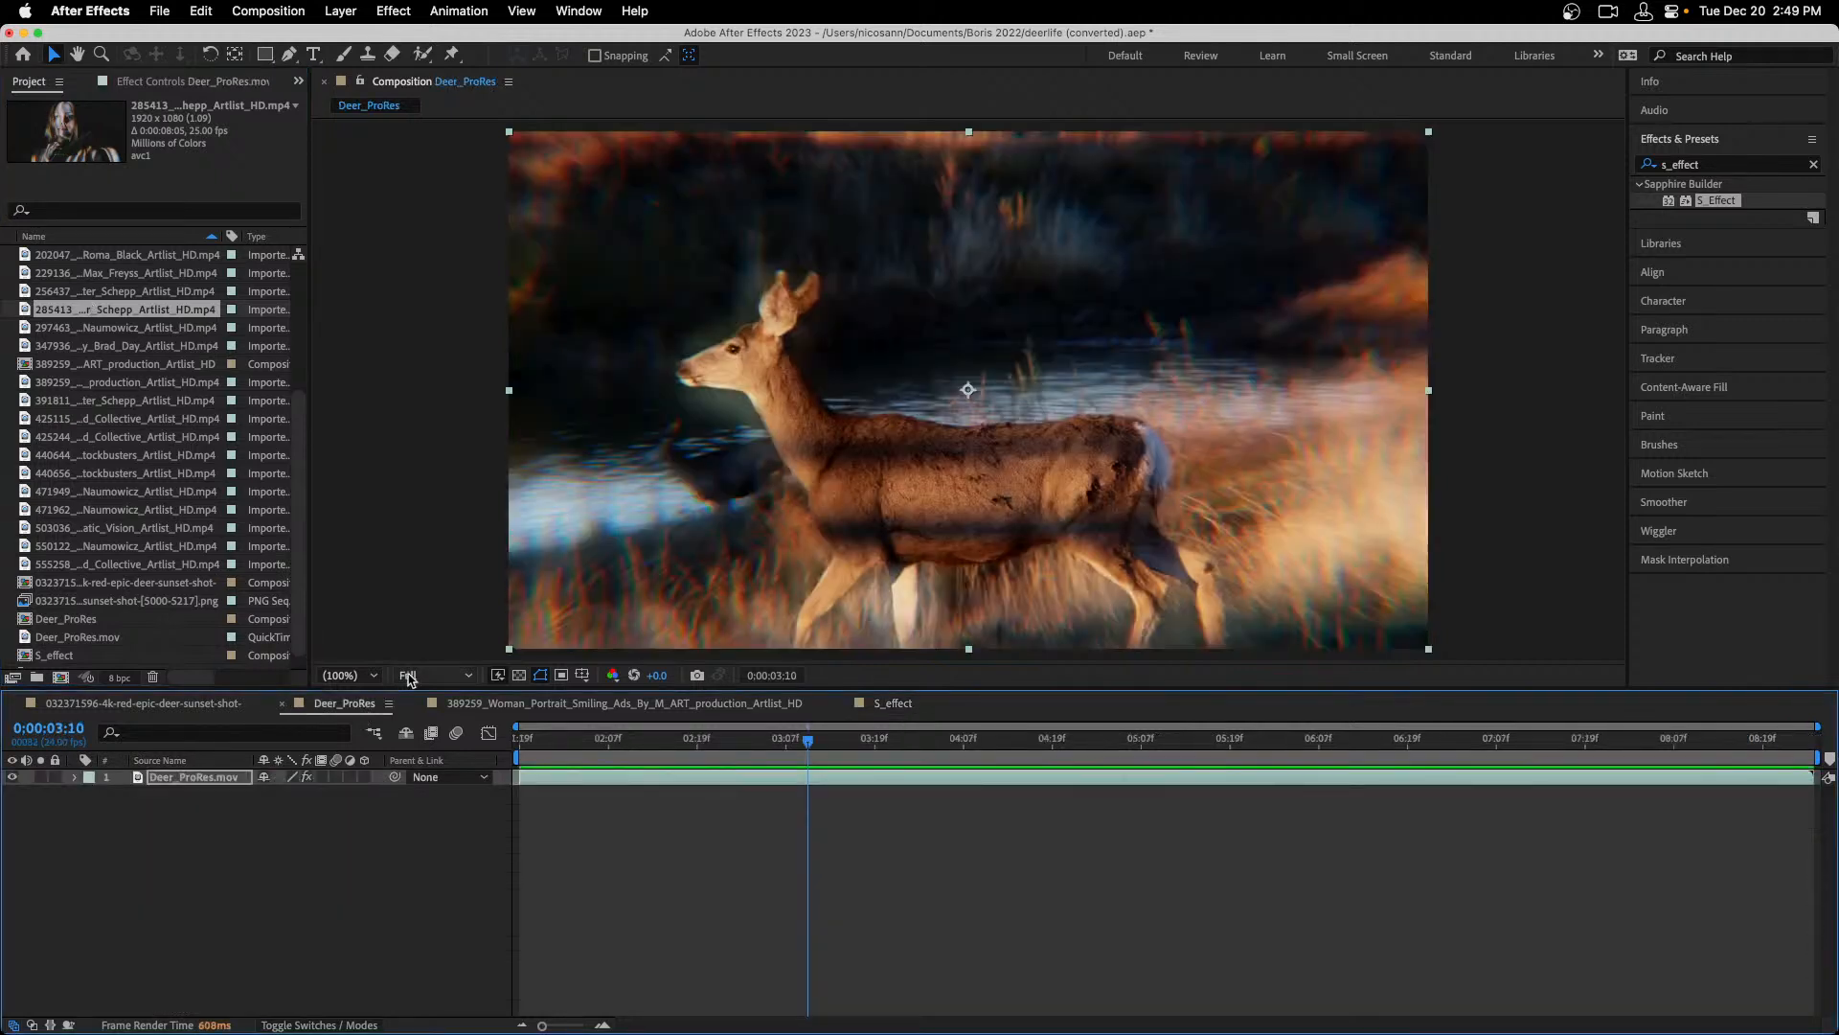
pyautogui.click(203, 82)
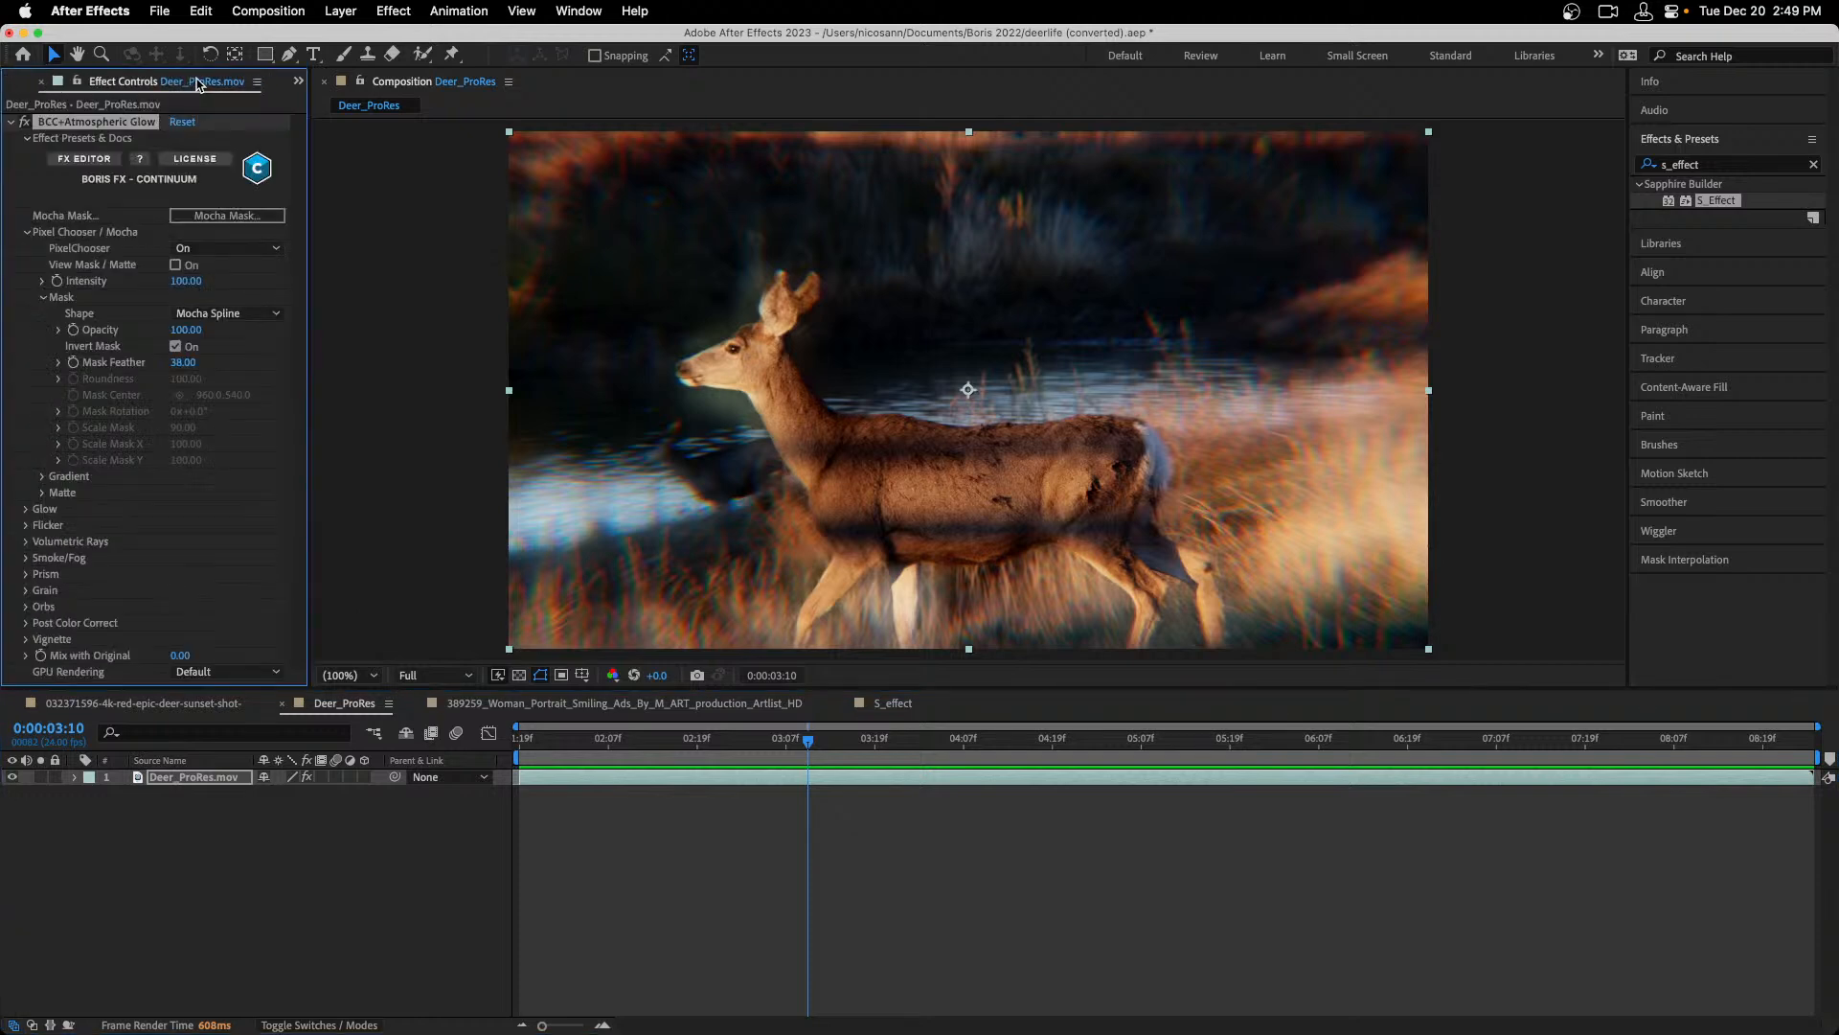
pyautogui.click(12, 122)
pyautogui.click(26, 123)
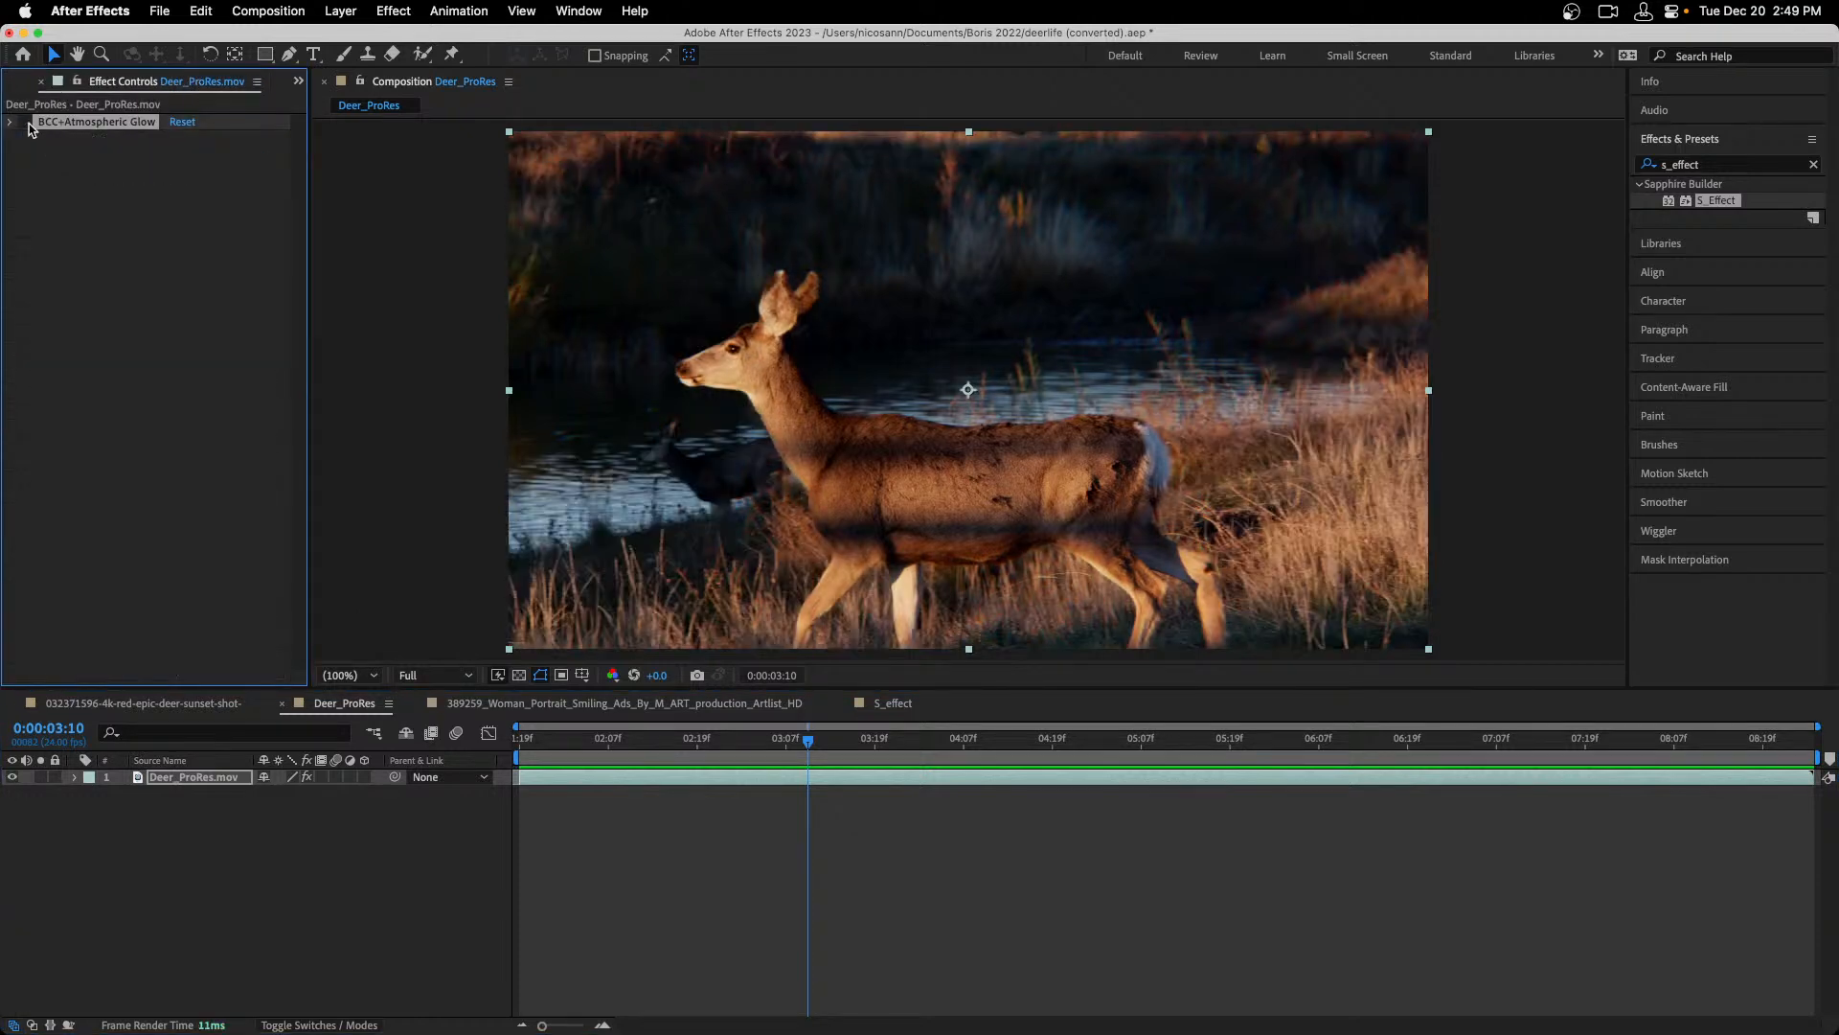
pyautogui.click(1757, 164)
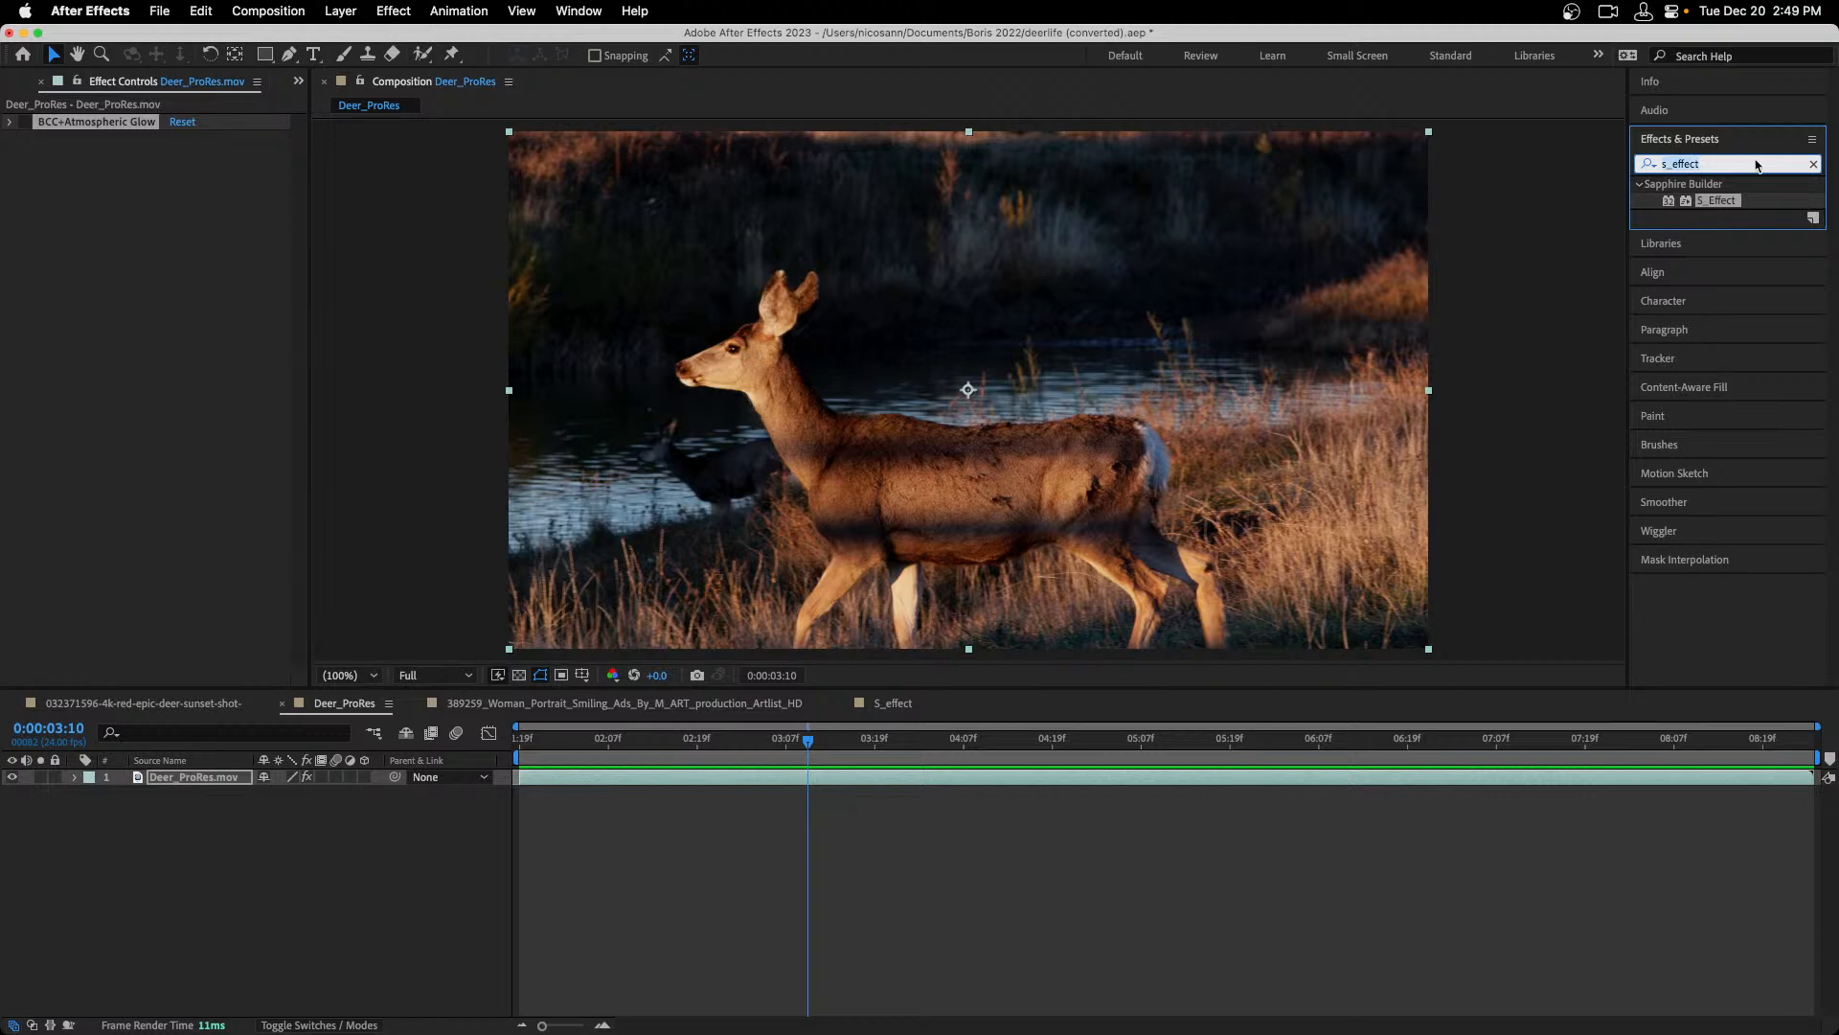
pyautogui.click(1758, 164)
pyautogui.write('s')
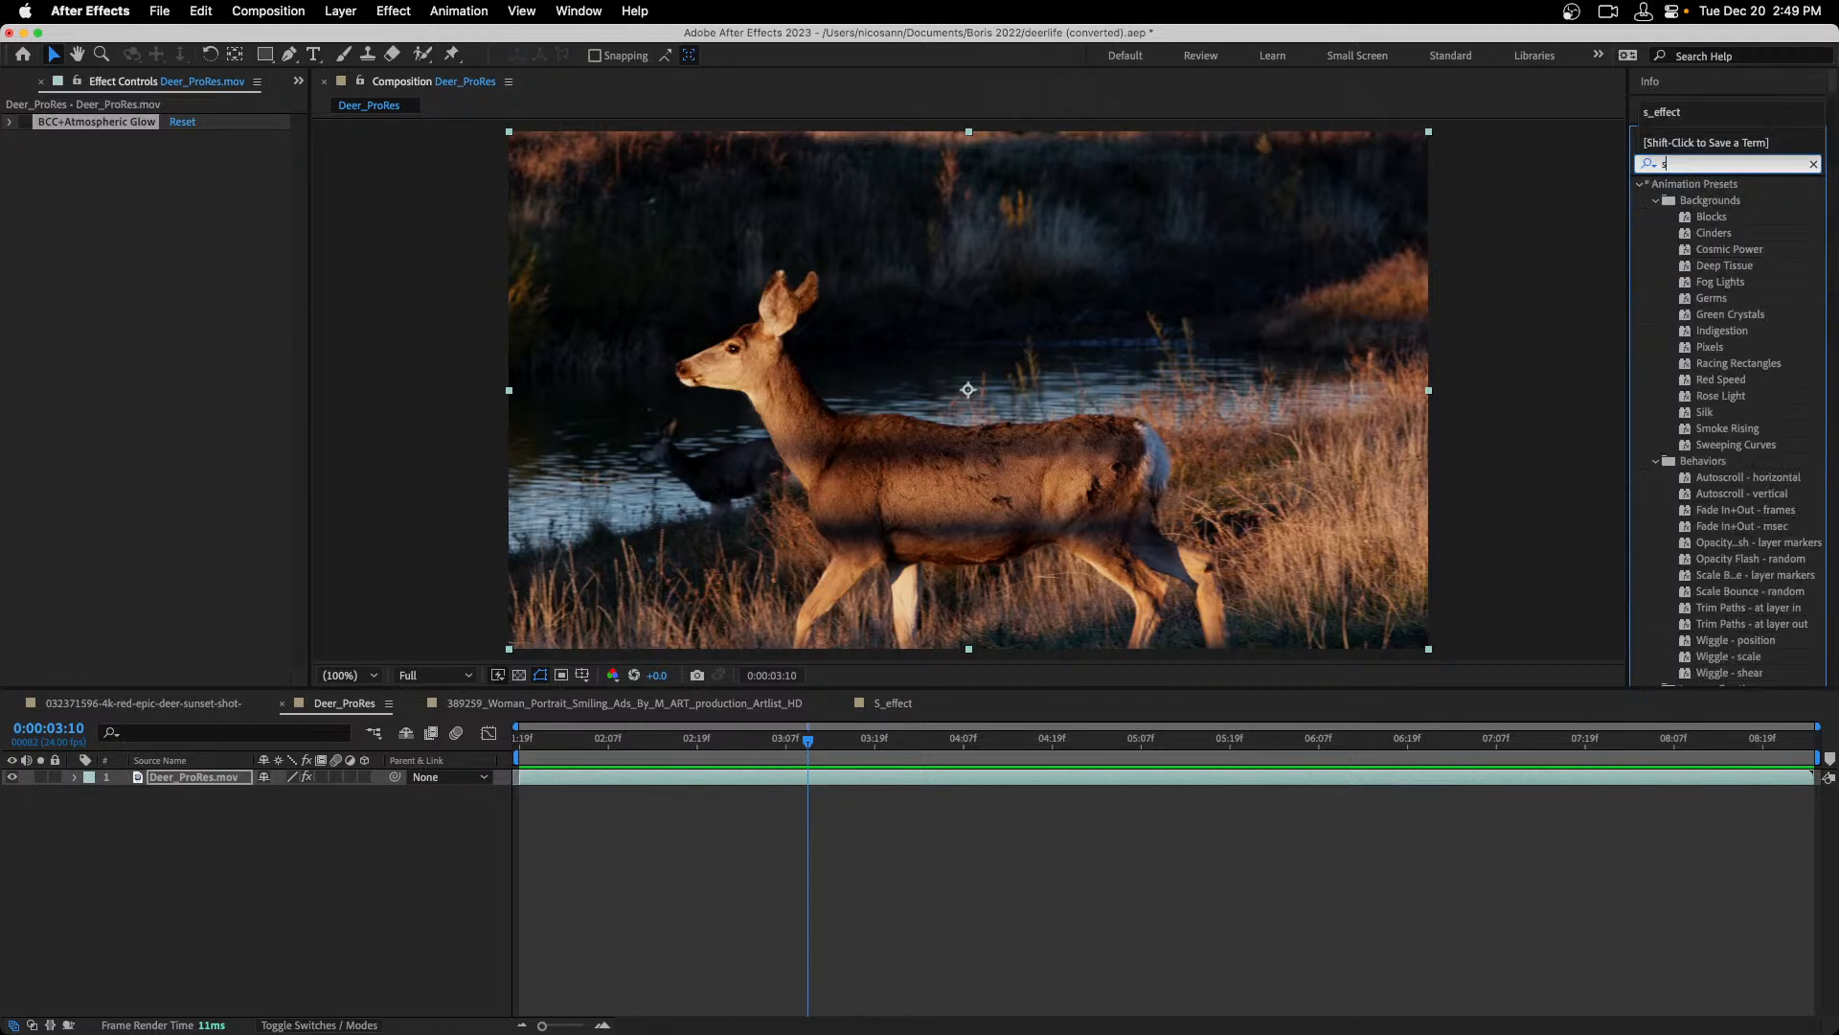
pyautogui.write('_atmos')
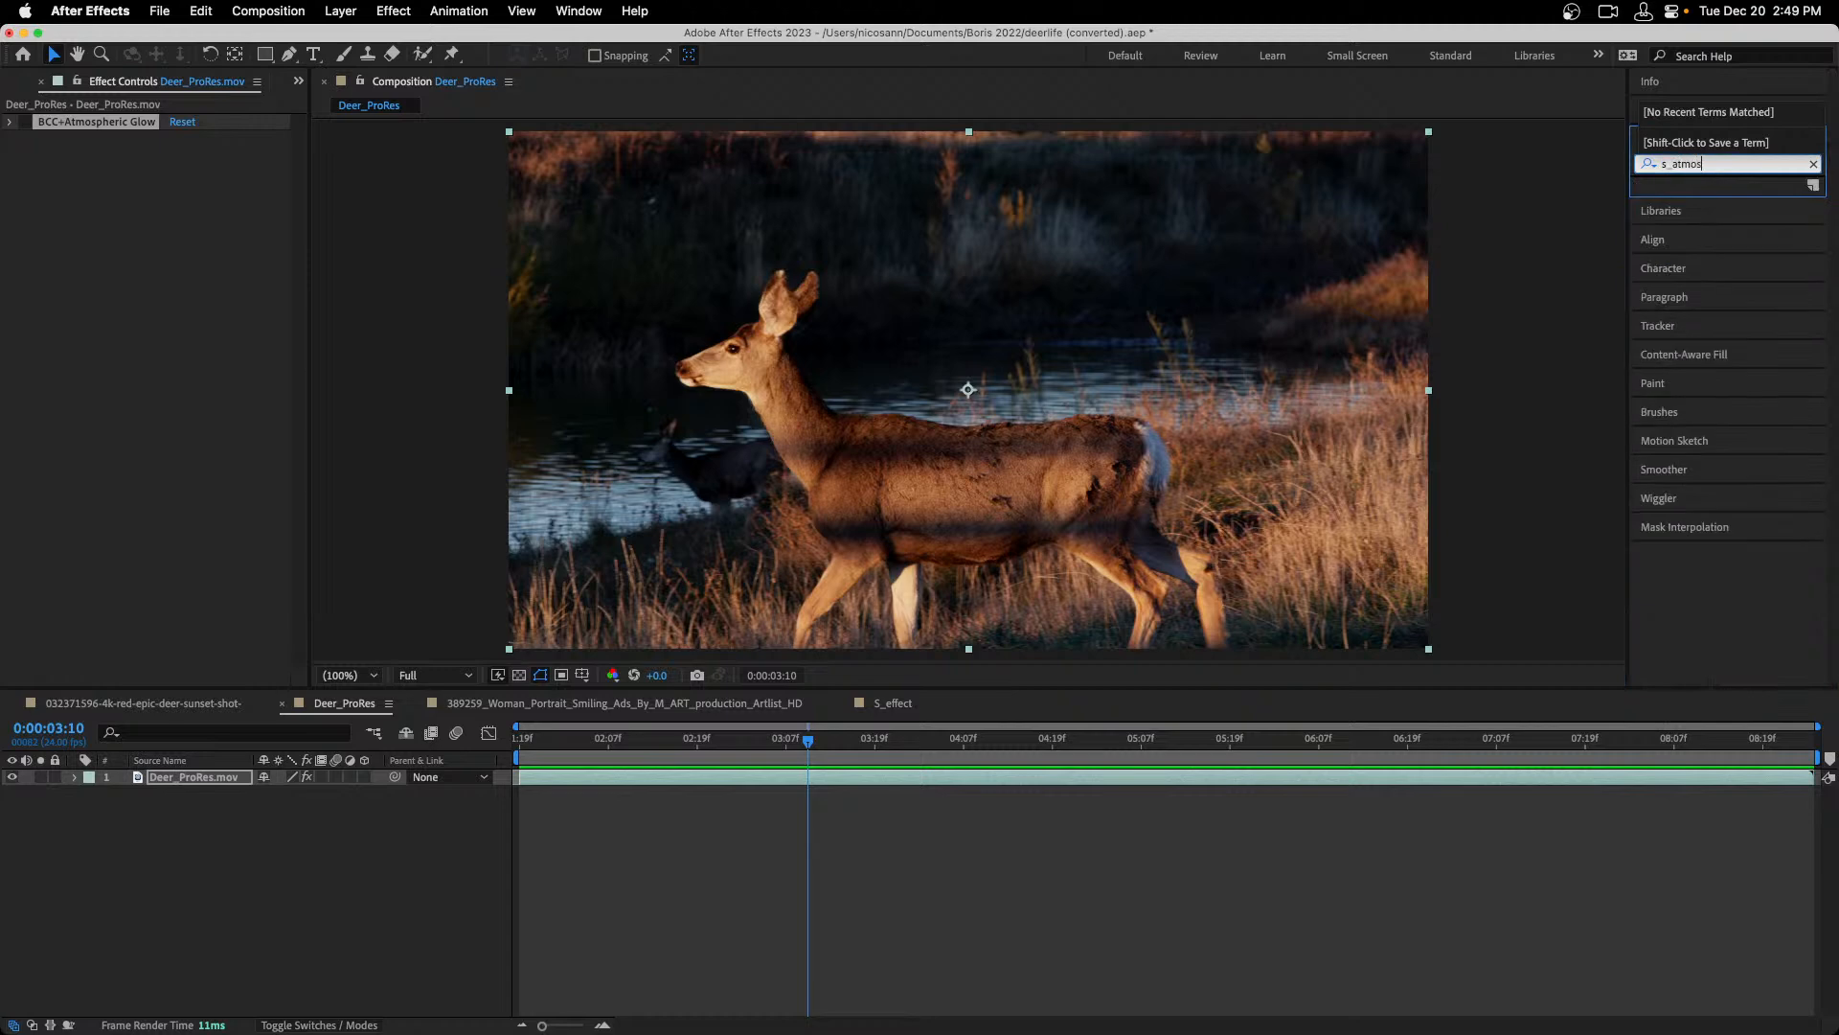
pyautogui.press('BackSpace')
pyautogui.press('BackSpace')
pyautogui.press('BackSpace')
pyautogui.press('BackSpace')
pyautogui.press('BackSpace')
pyautogui.press('BackSpace')
pyautogui.press('BackSpace')
# Search the effects for bcc+ and apply a second BCC+Atmospheric Glow to the Deer_ProRes.mov clip.
pyautogui.write('bcc+')
pyautogui.press('BackSpace')
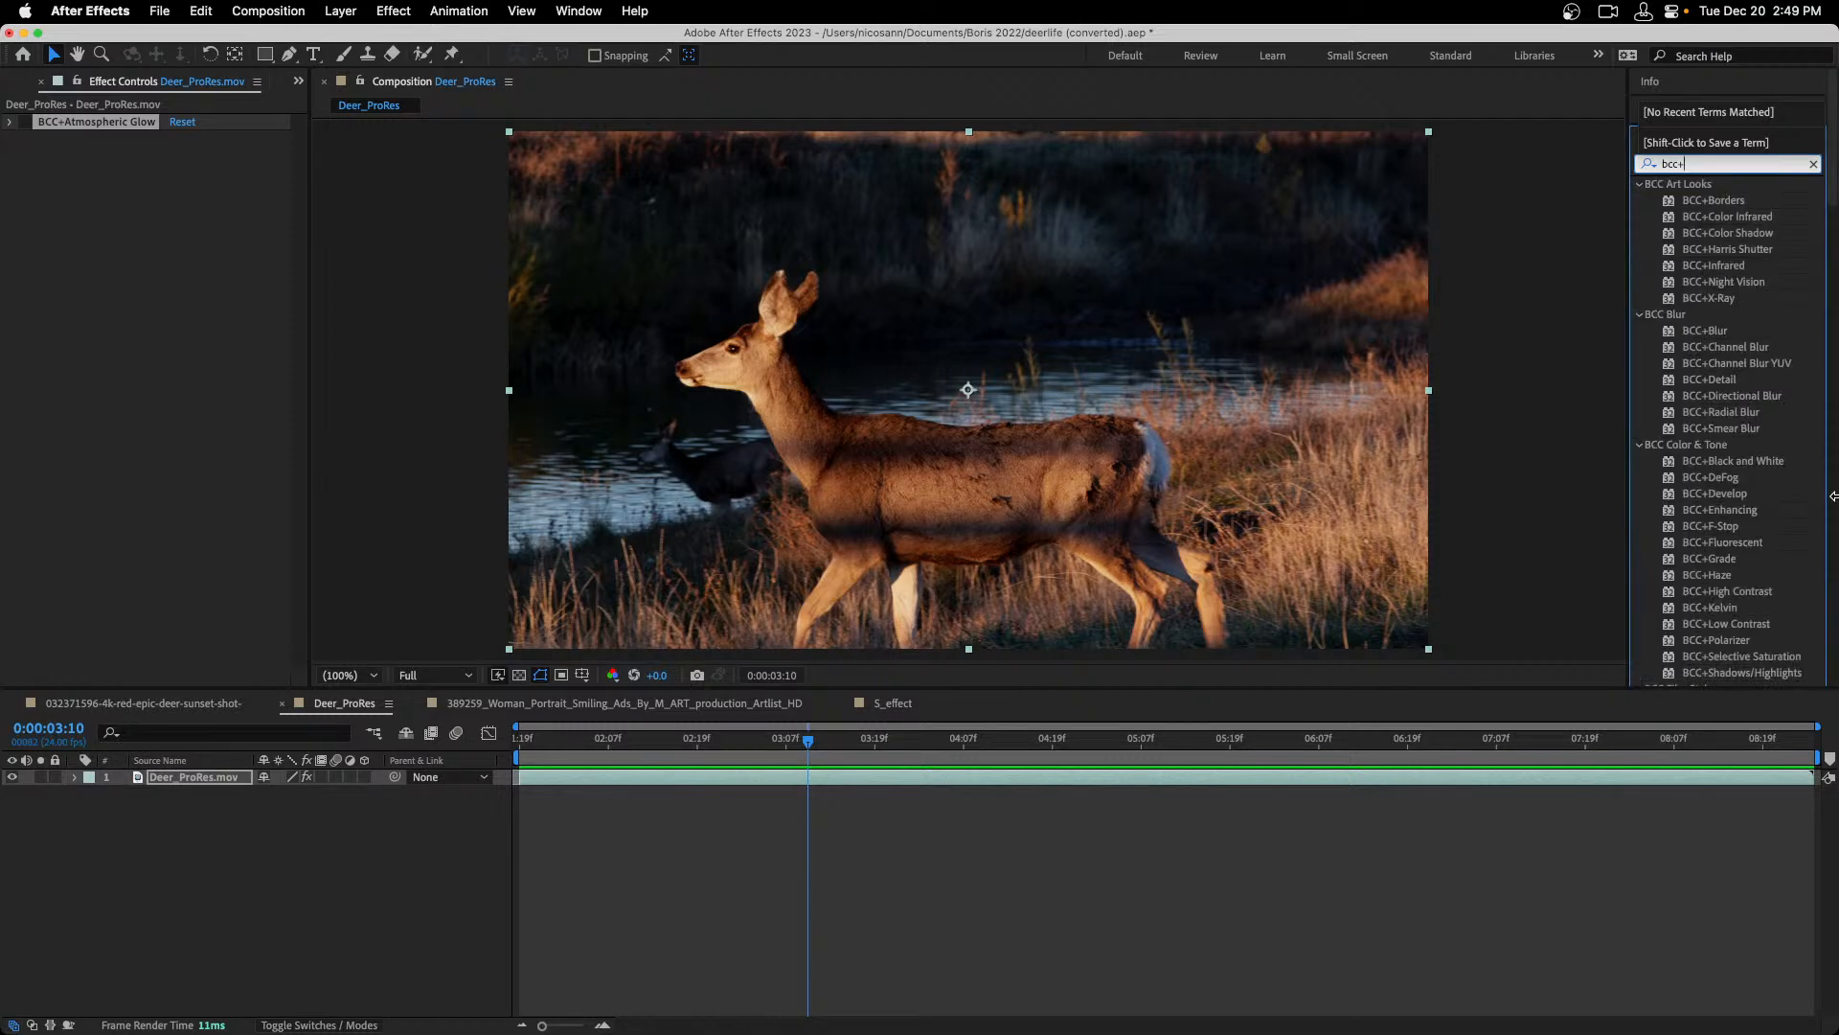
pyautogui.scroll(-10, 1724, 464)
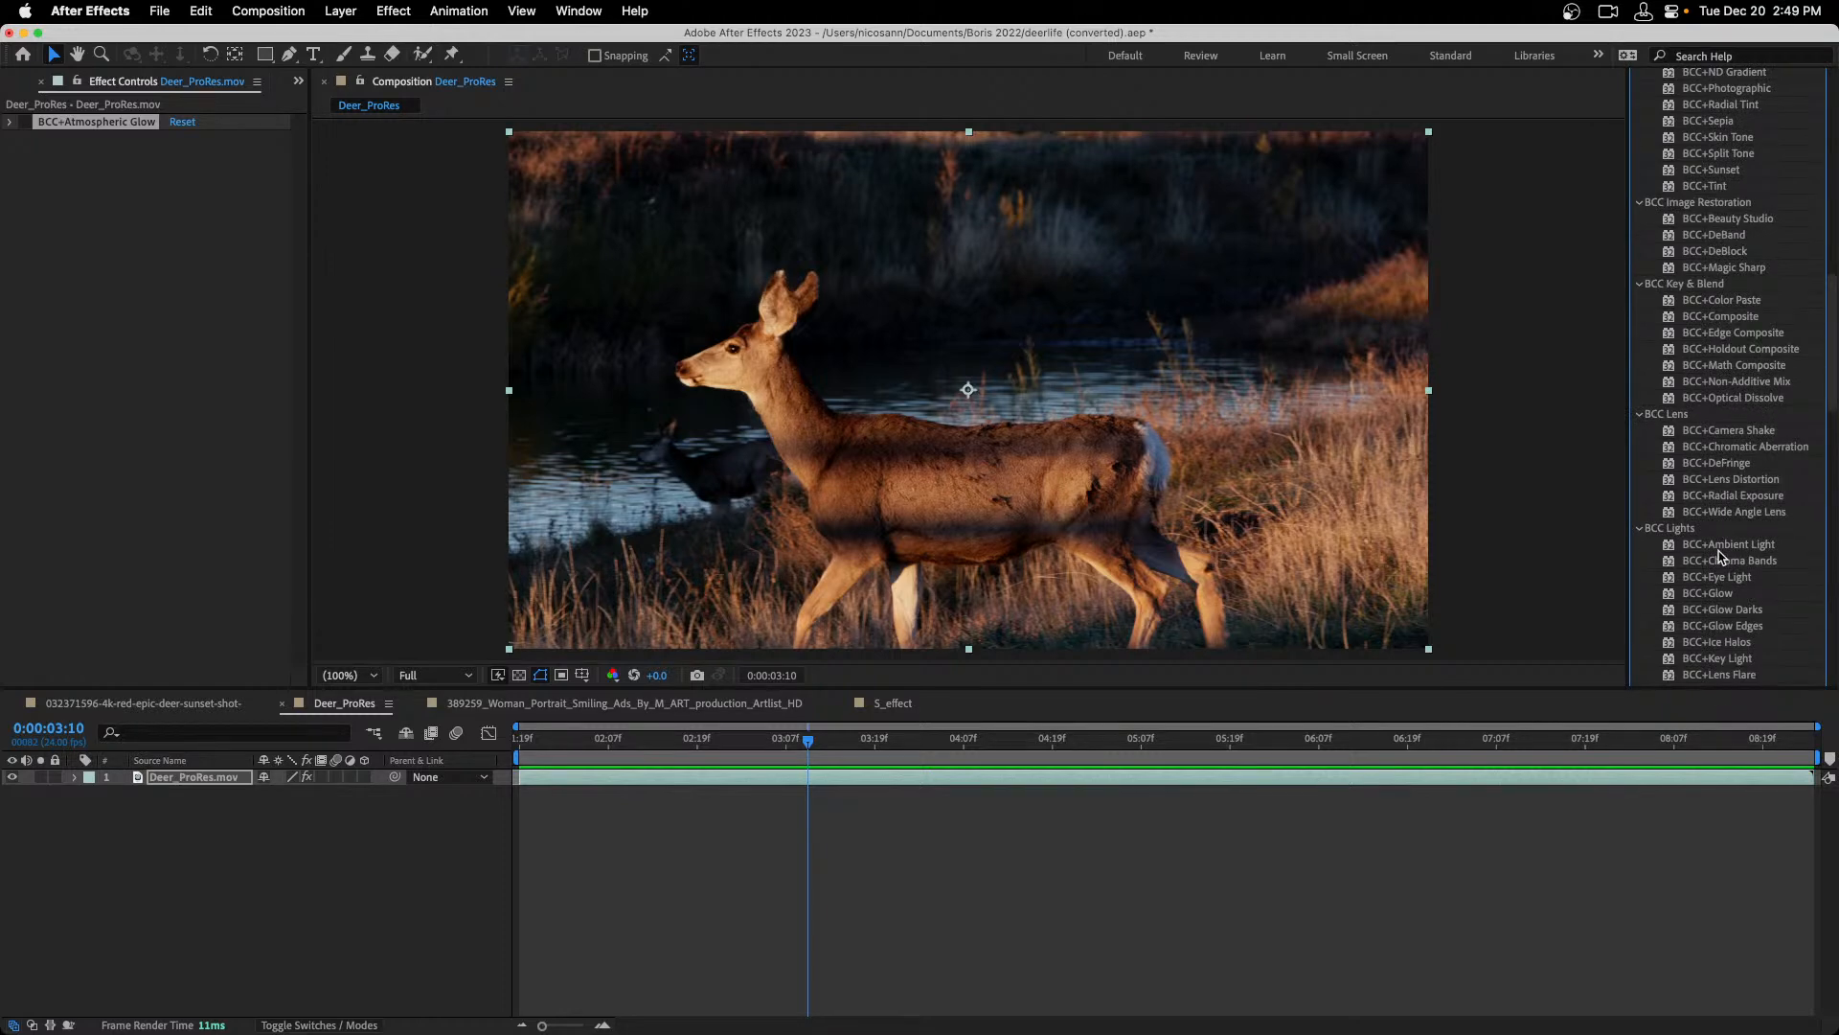
pyautogui.scroll(3, 1719, 557)
pyautogui.scroll(5, 1721, 557)
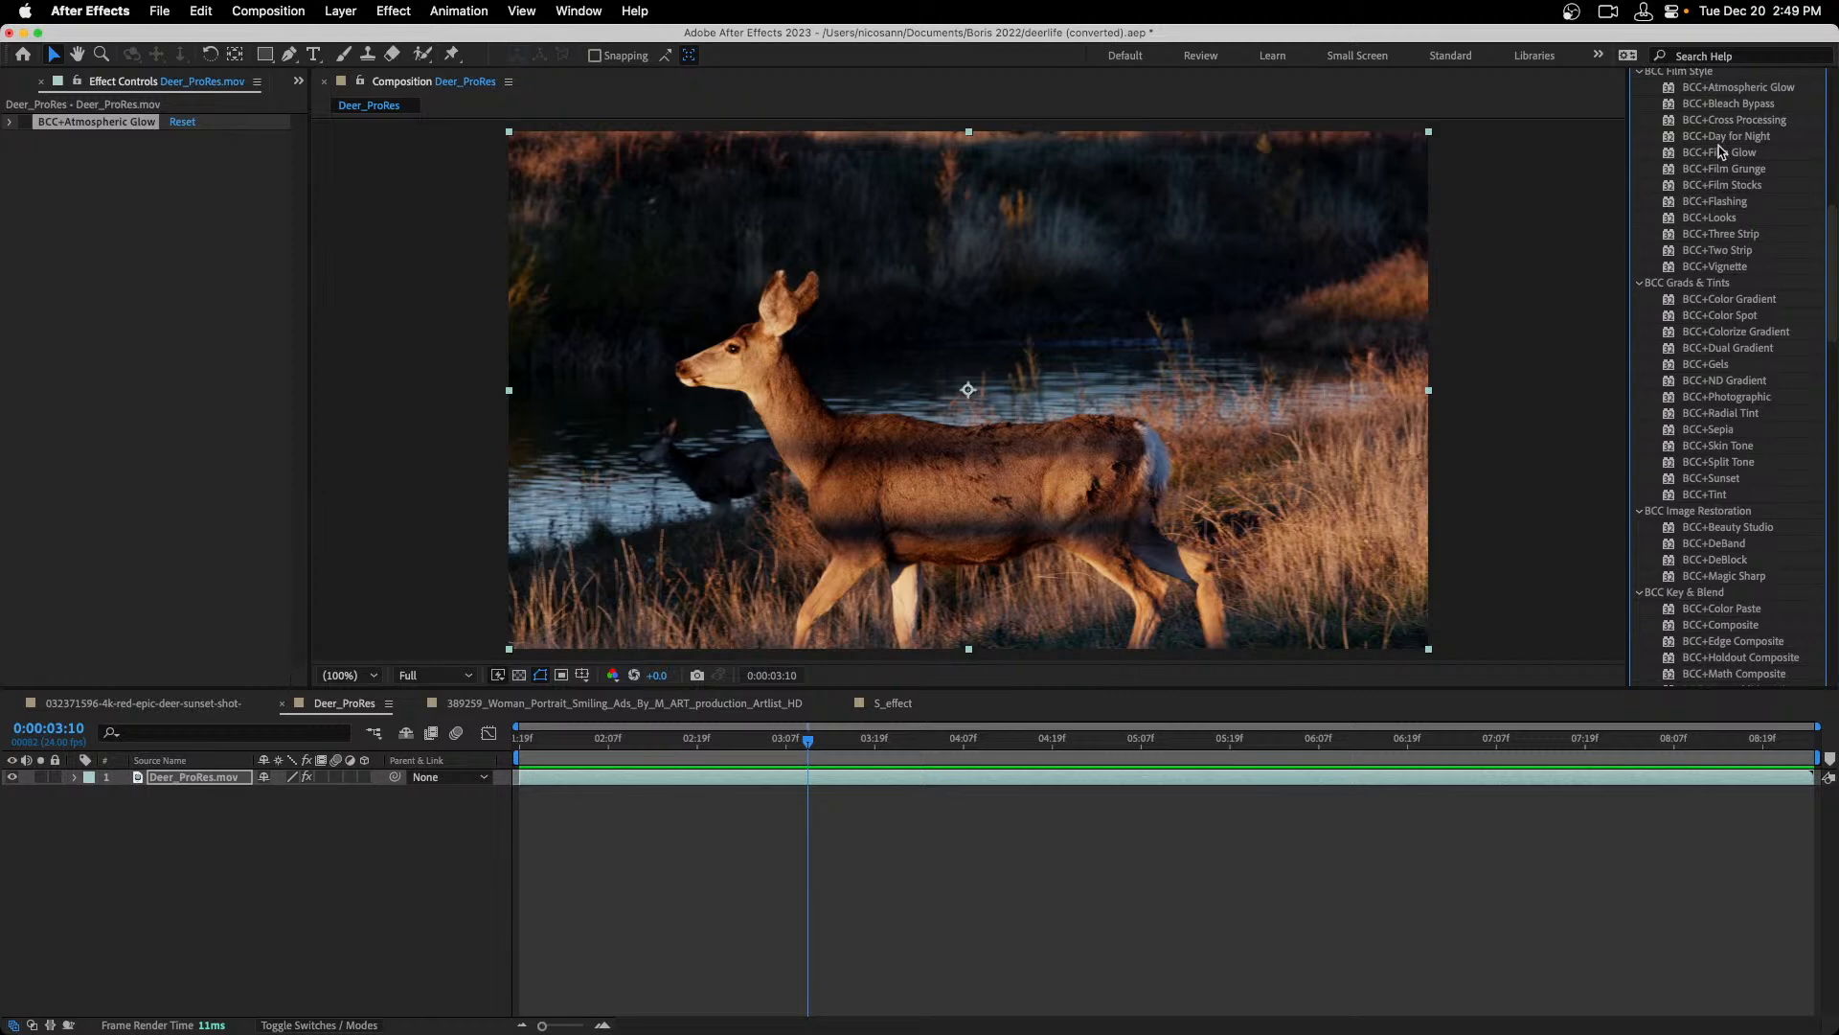
pyautogui.click(1699, 88)
pyautogui.moveTo(1698, 88); pyautogui.dragTo(1258, 426)
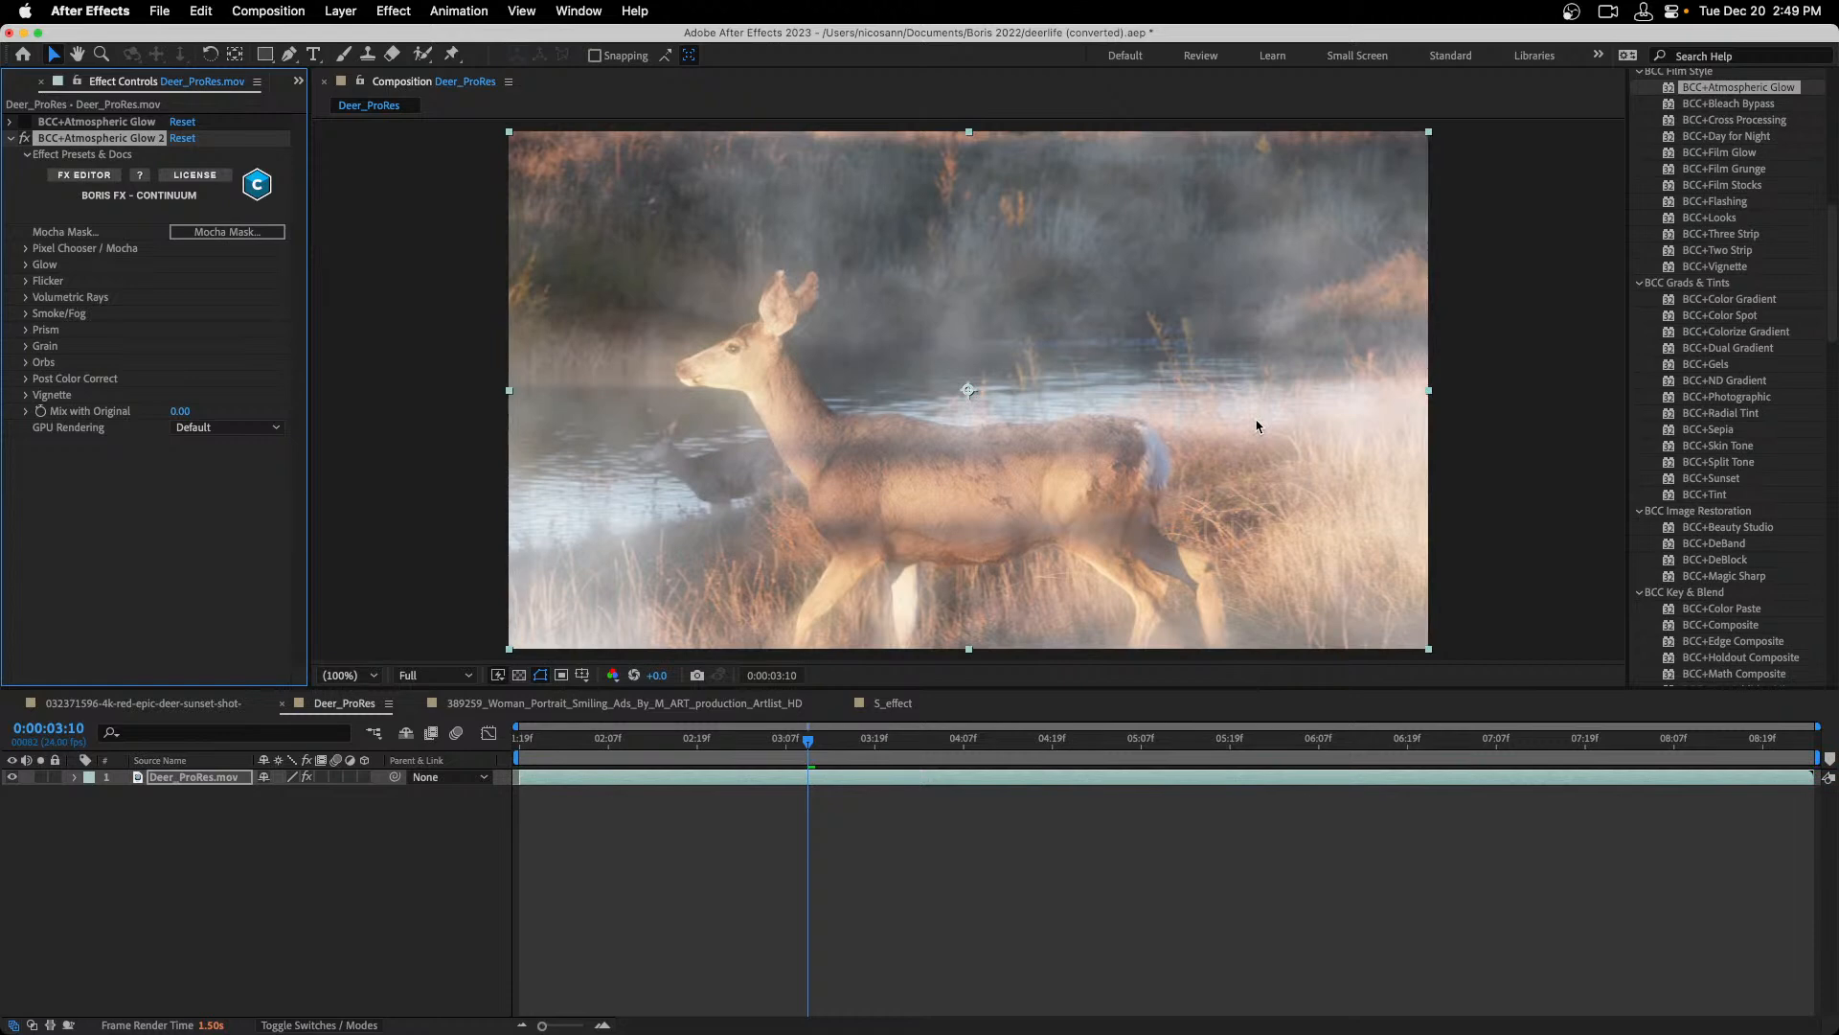
# Open the second Atmospheric Glow in the FX Editor, try out the glow, ray and smoke presets, and choose Glamourize.
pyautogui.click(90, 176)
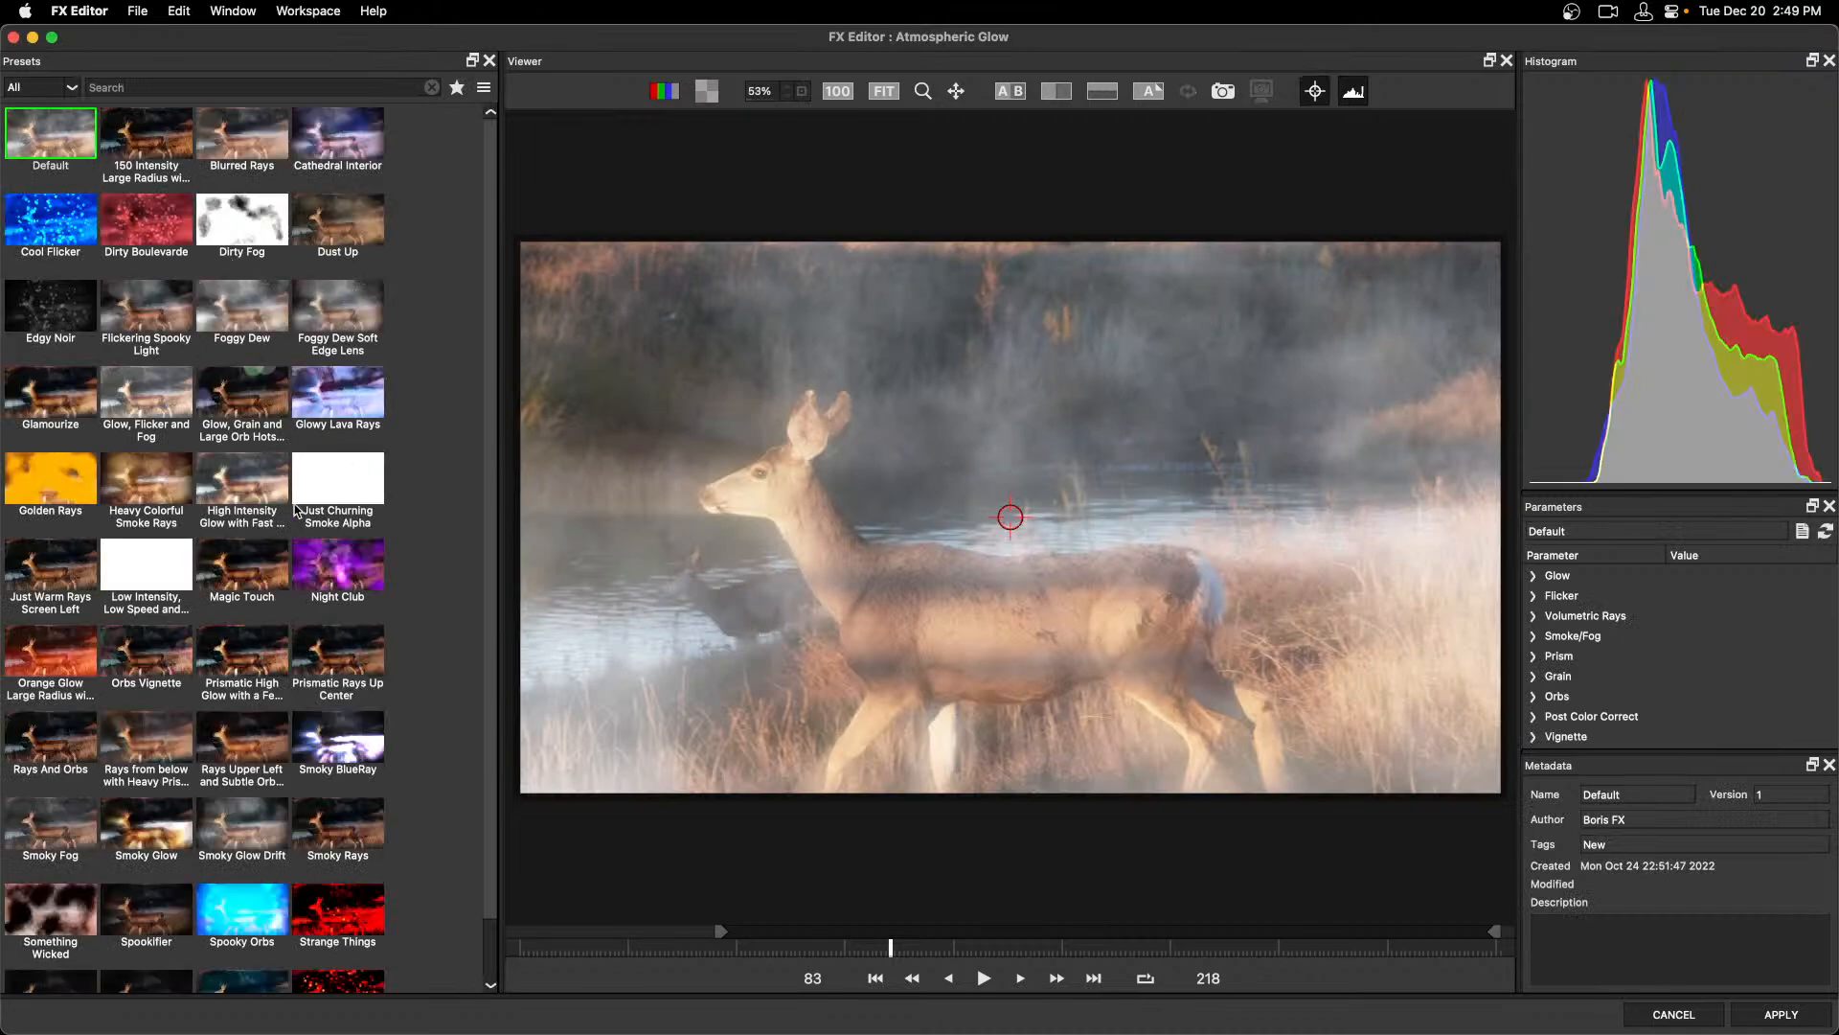
pyautogui.click(257, 495)
pyautogui.click(274, 571)
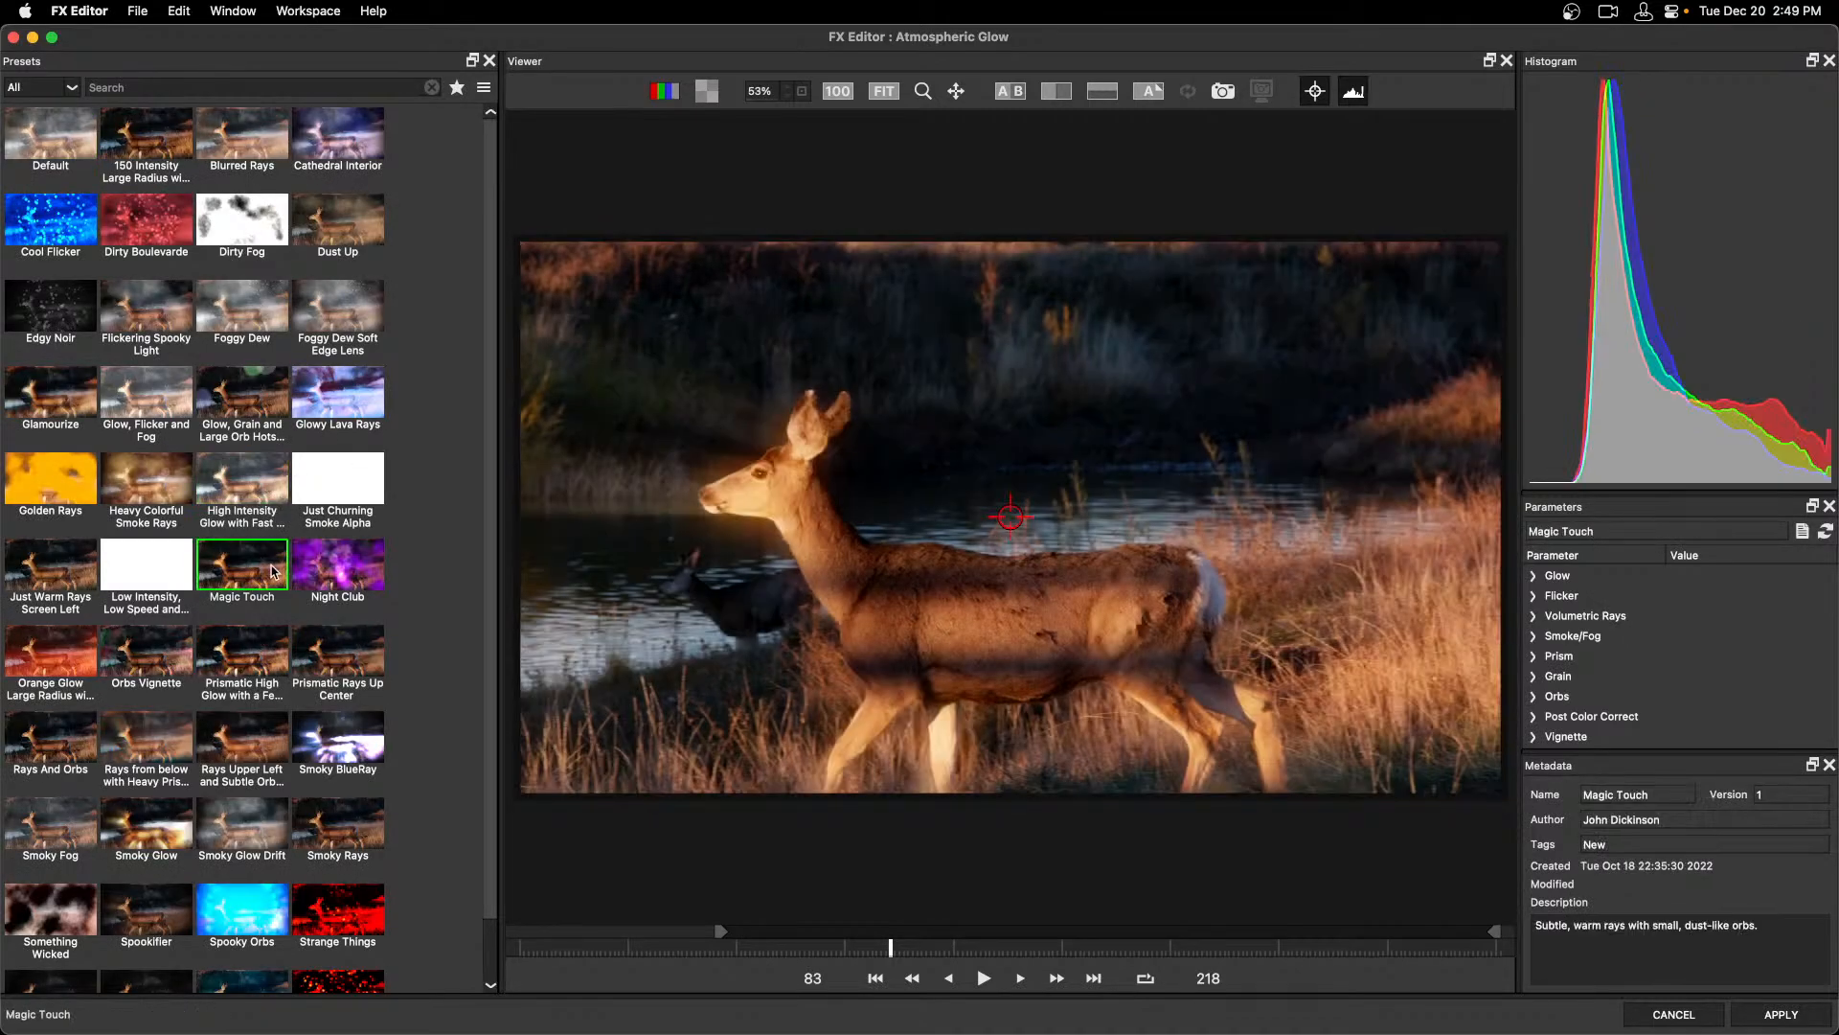
pyautogui.click(270, 664)
pyautogui.click(265, 737)
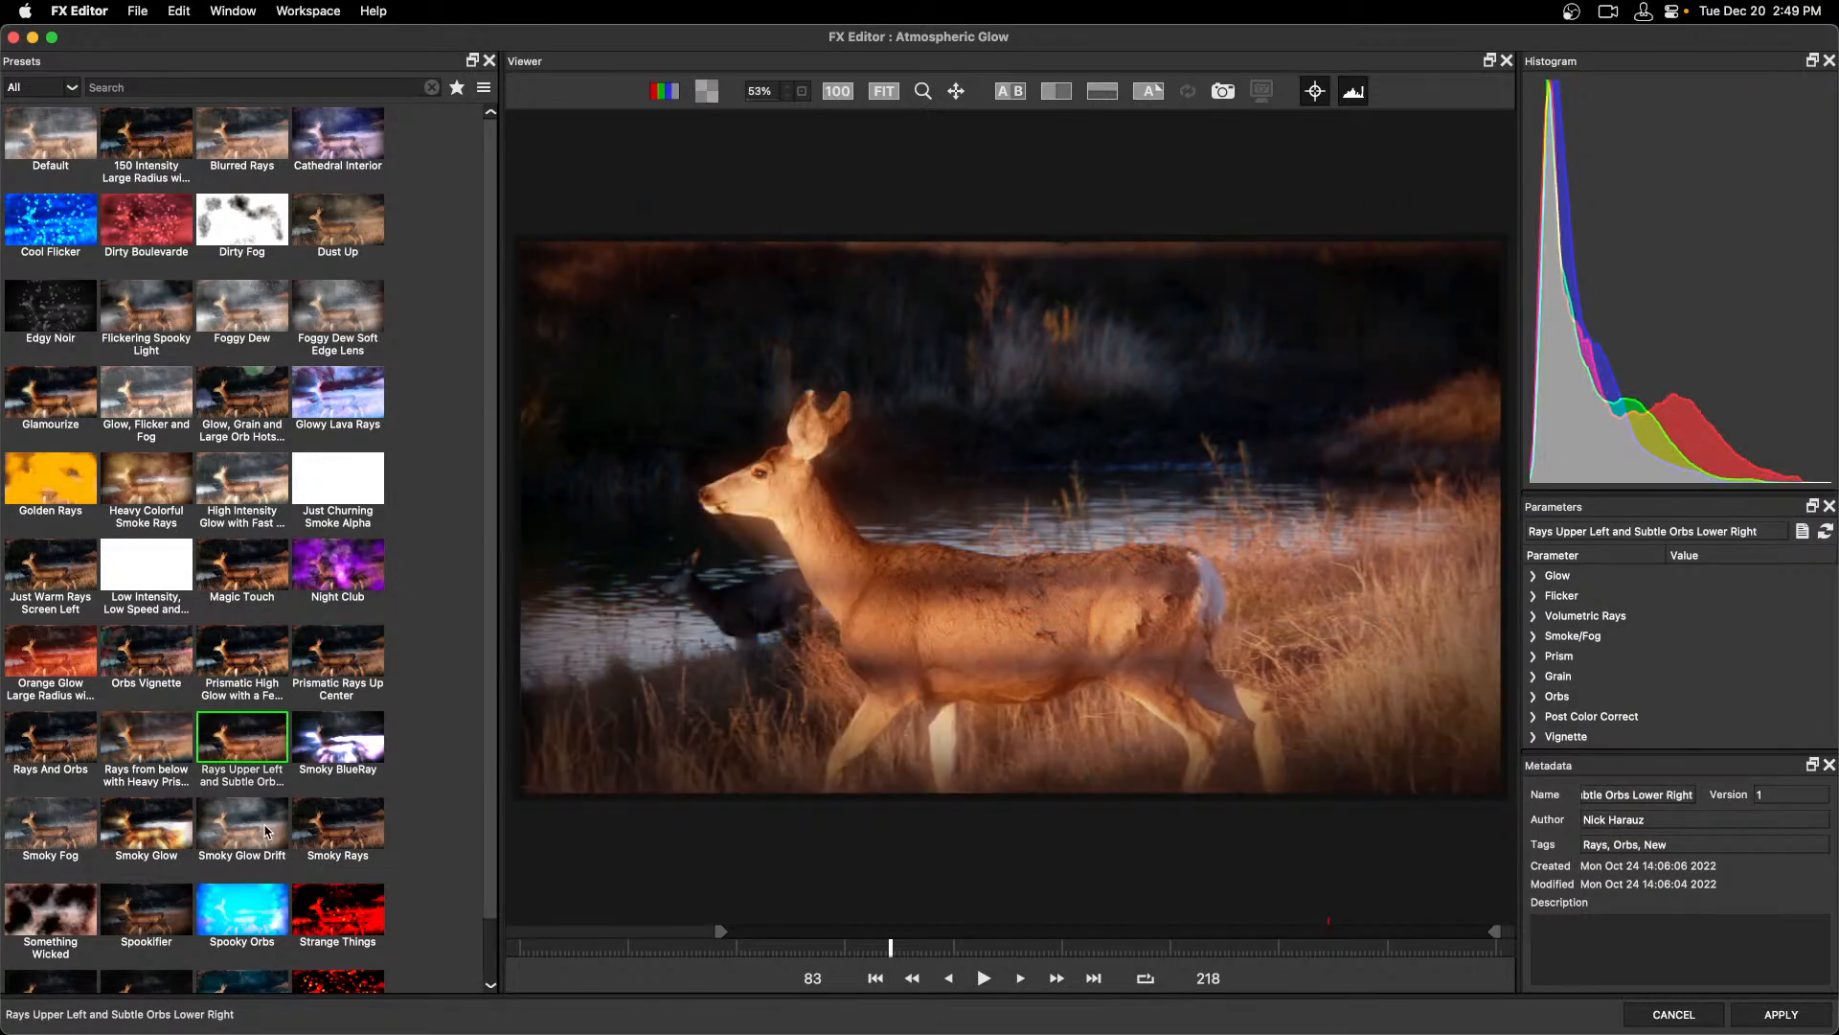
pyautogui.click(353, 830)
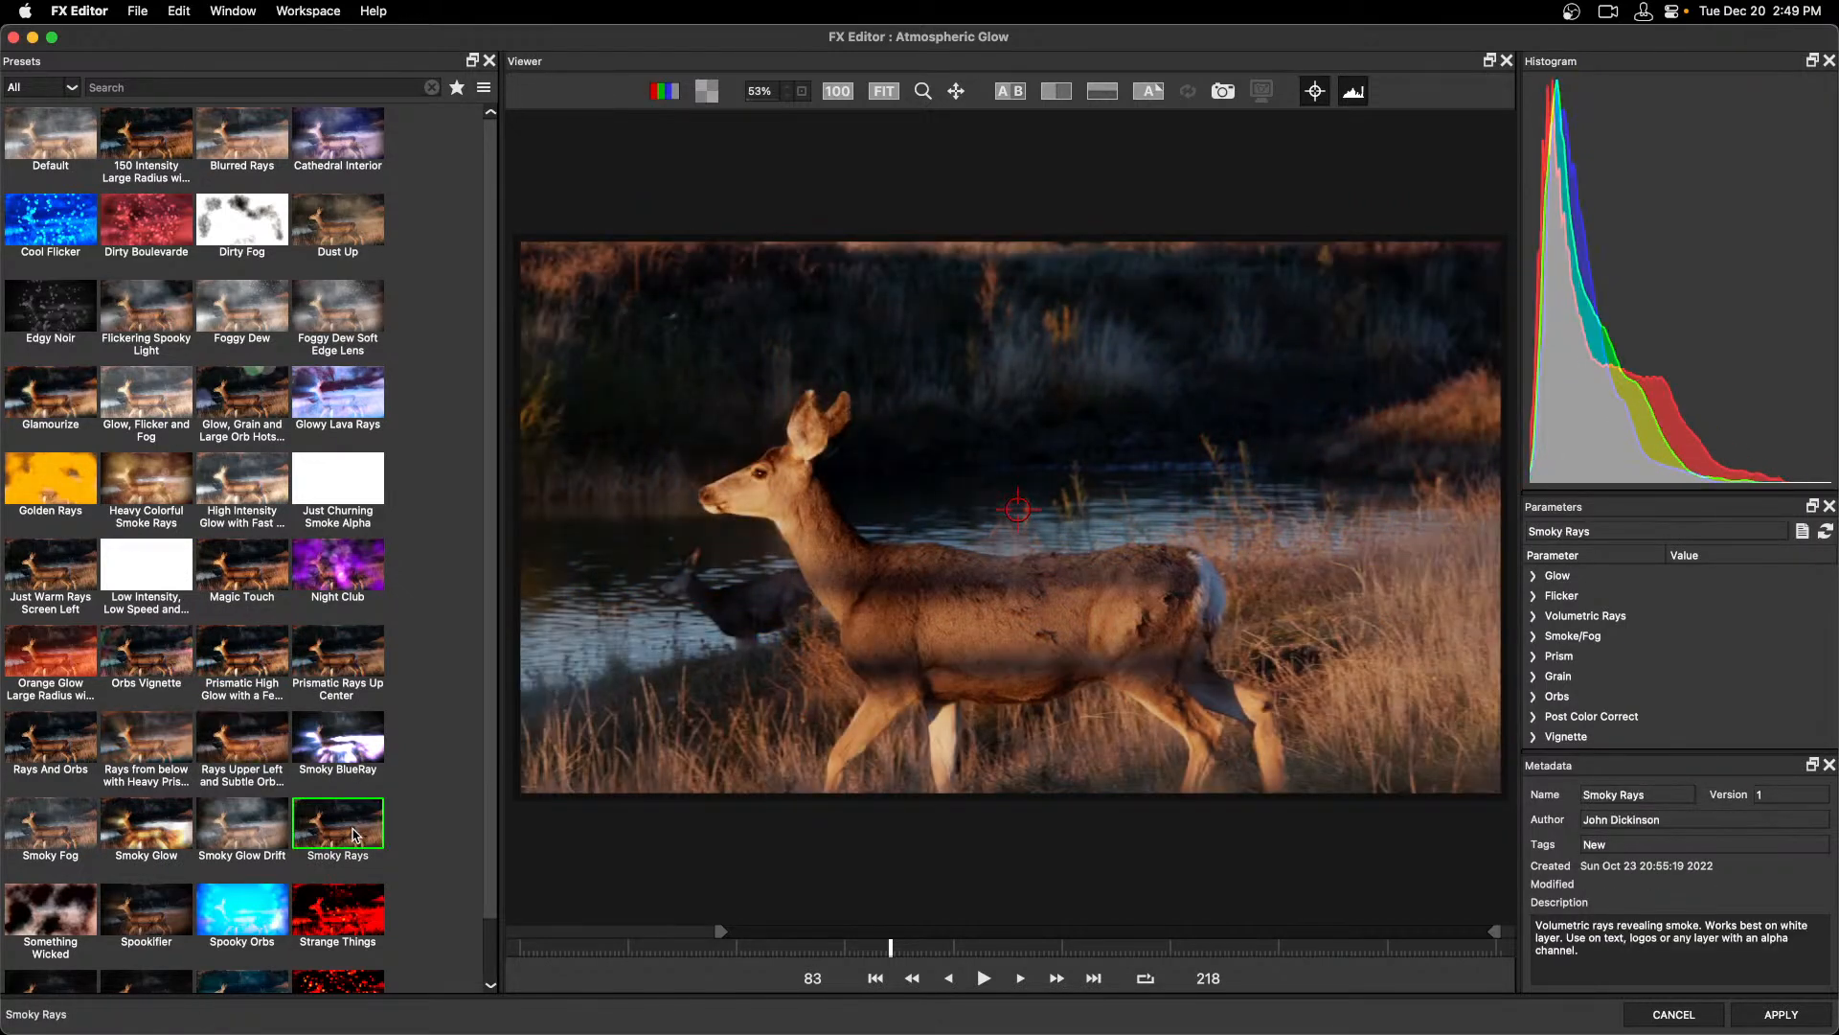
pyautogui.click(27, 828)
pyautogui.click(26, 747)
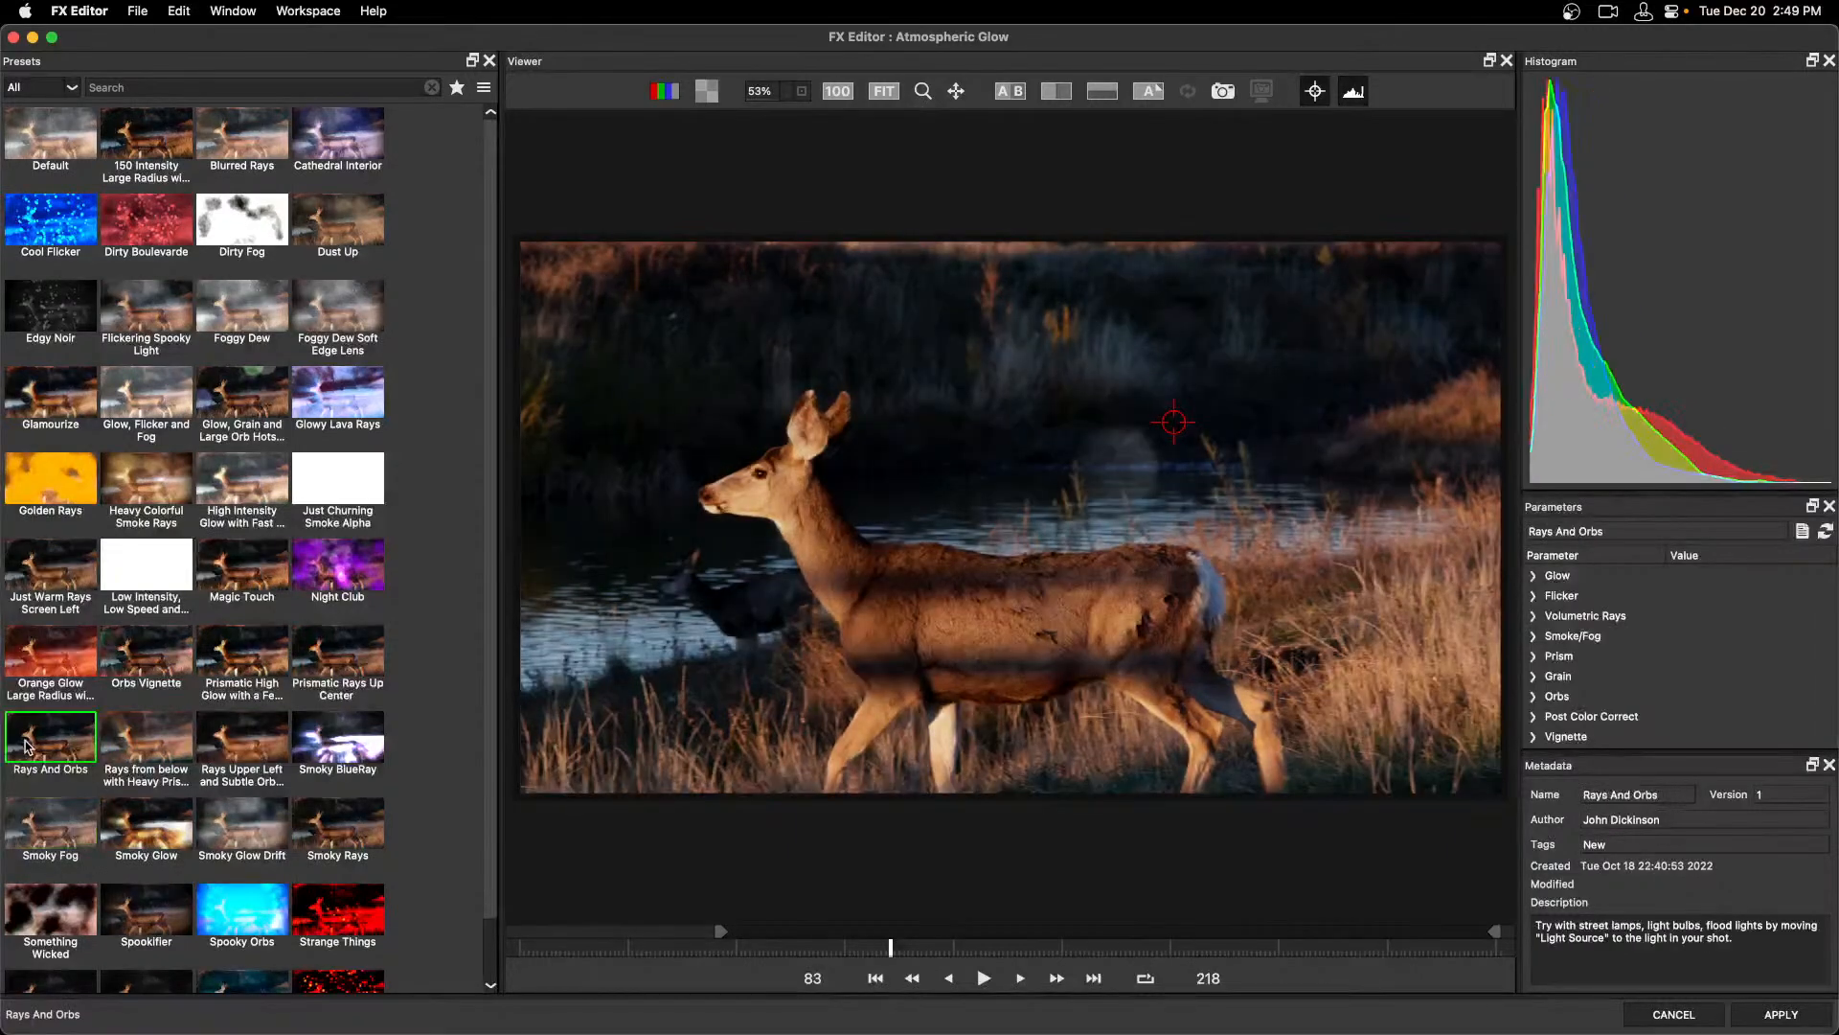
pyautogui.click(27, 800)
pyautogui.click(124, 734)
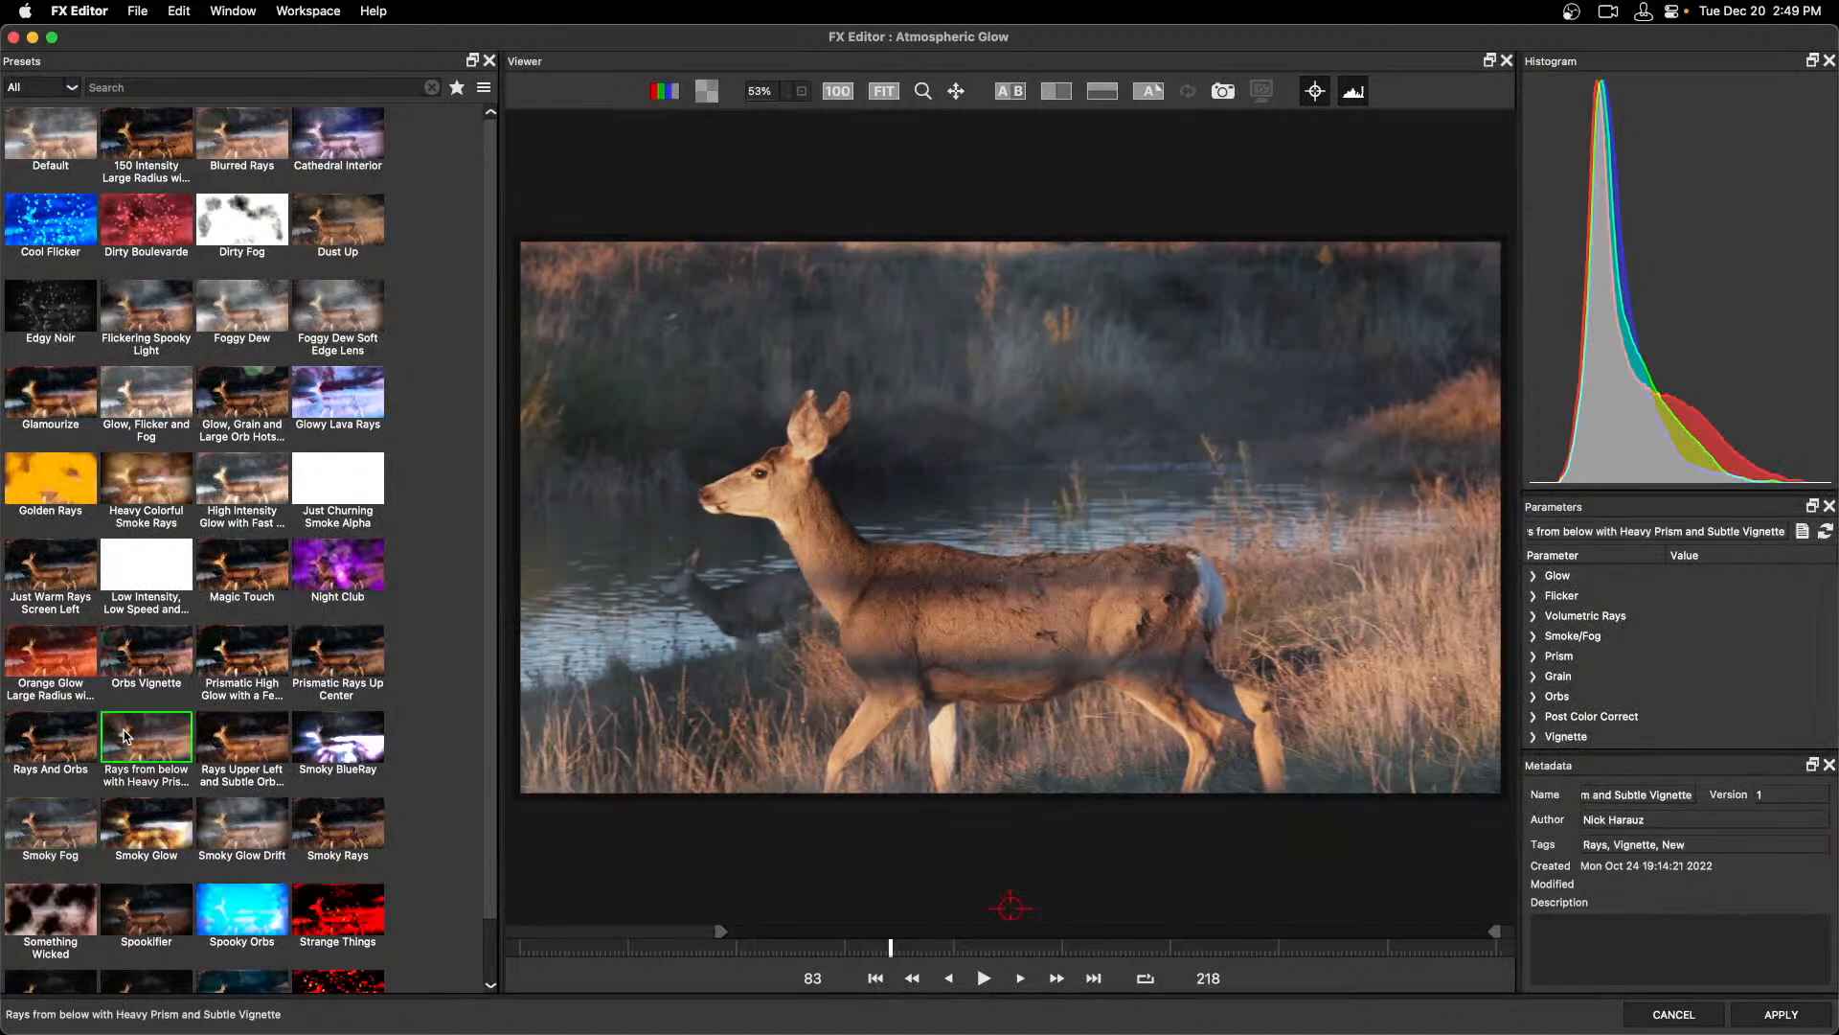
pyautogui.click(59, 410)
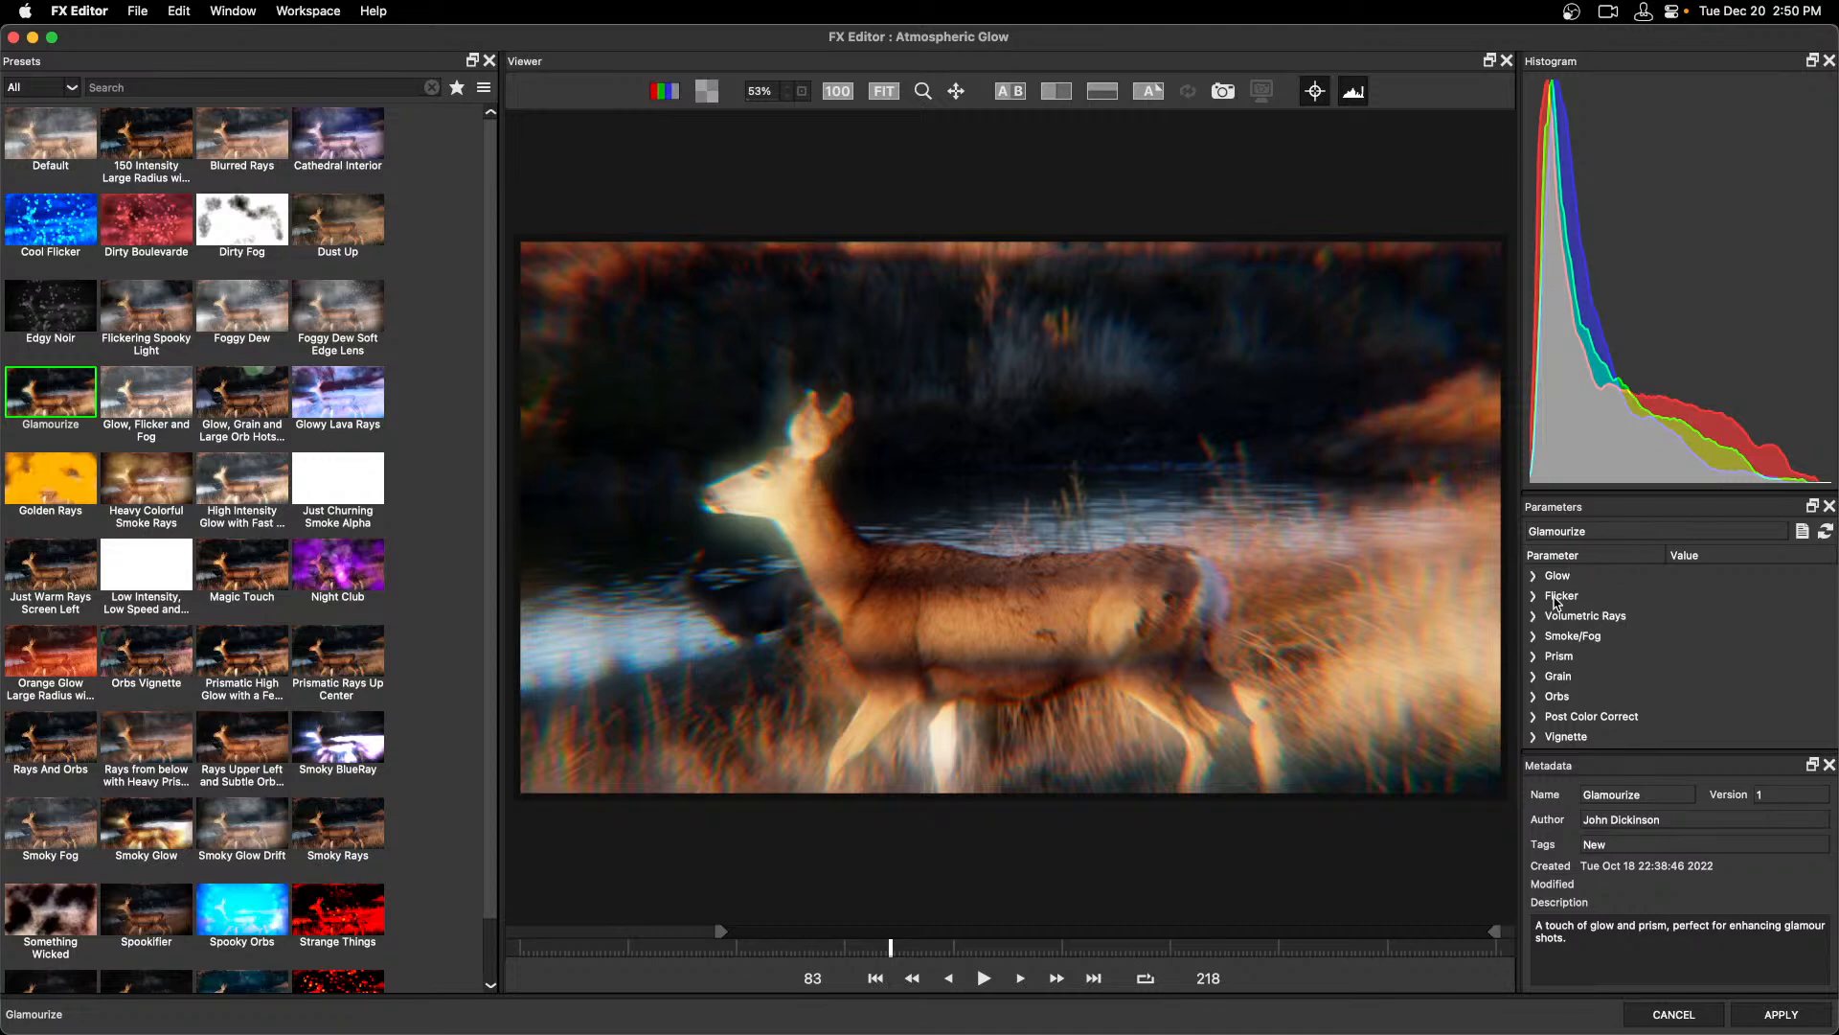
# Set the Glamourize preset's Glow Intensity to 57 and apply the look to the deer clip.
pyautogui.click(1534, 576)
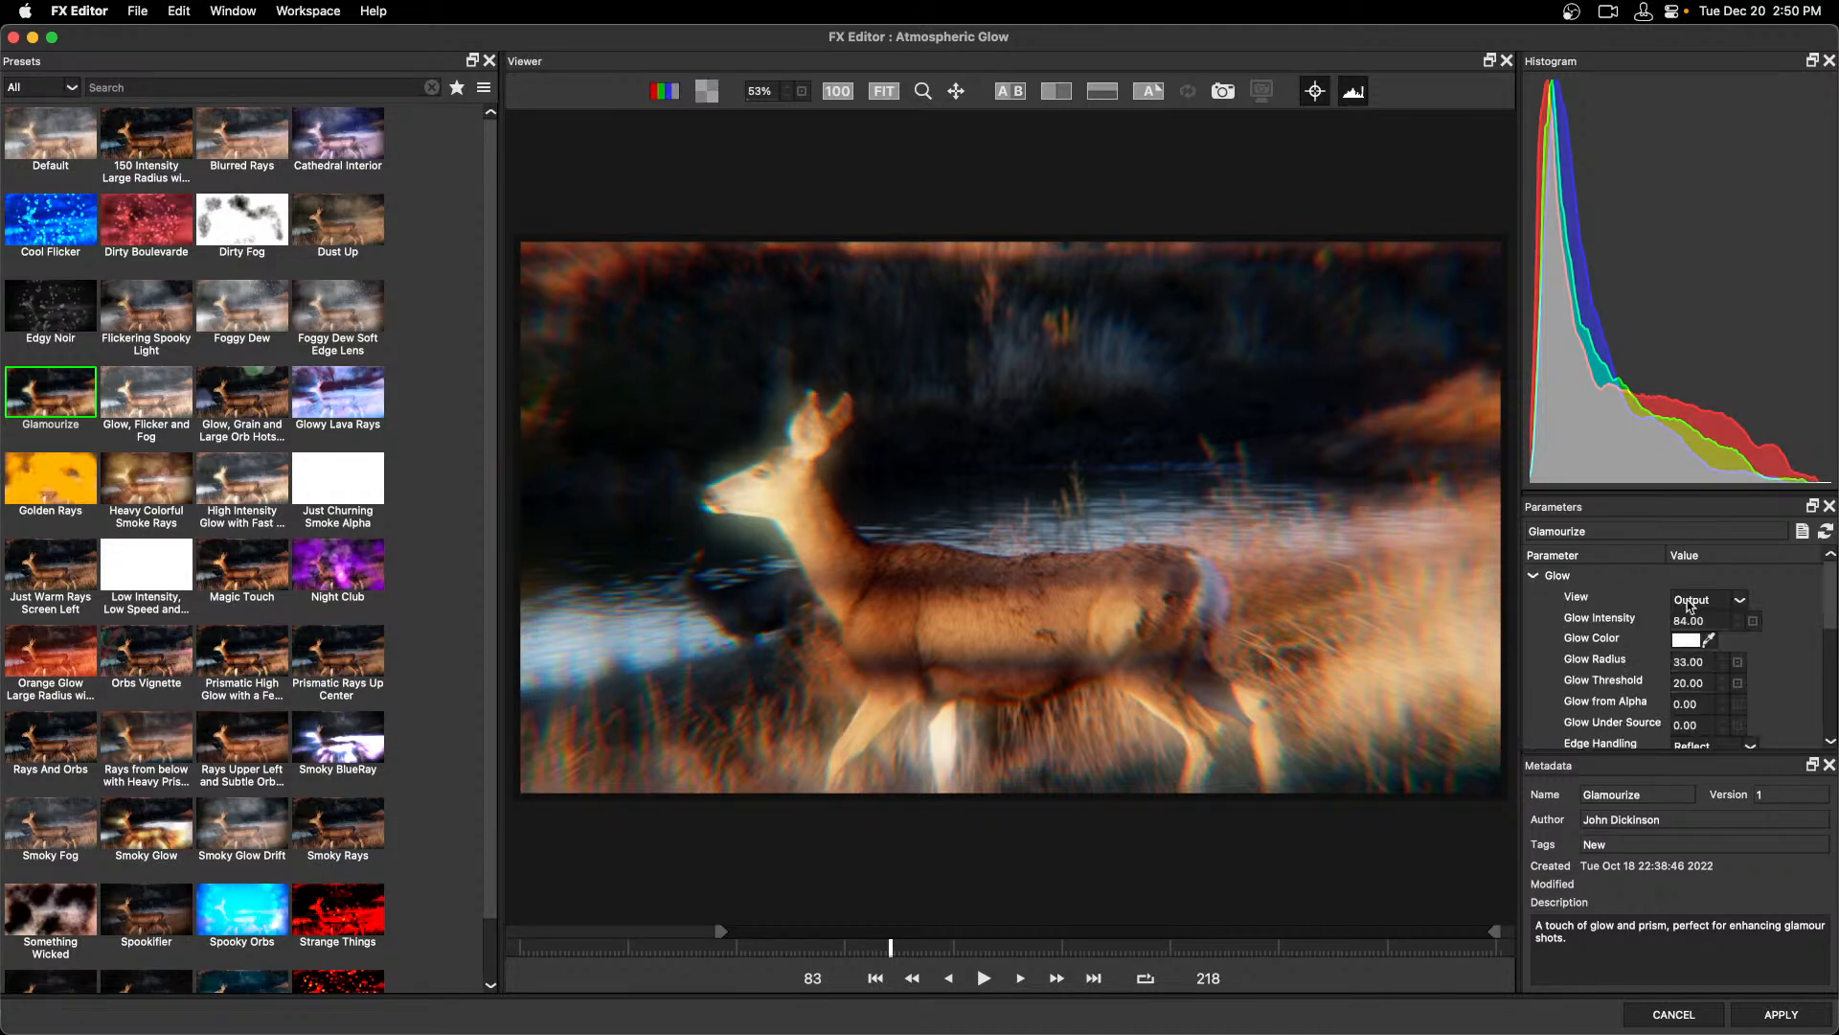
pyautogui.moveTo(1692, 621); pyautogui.dragTo(1650, 627)
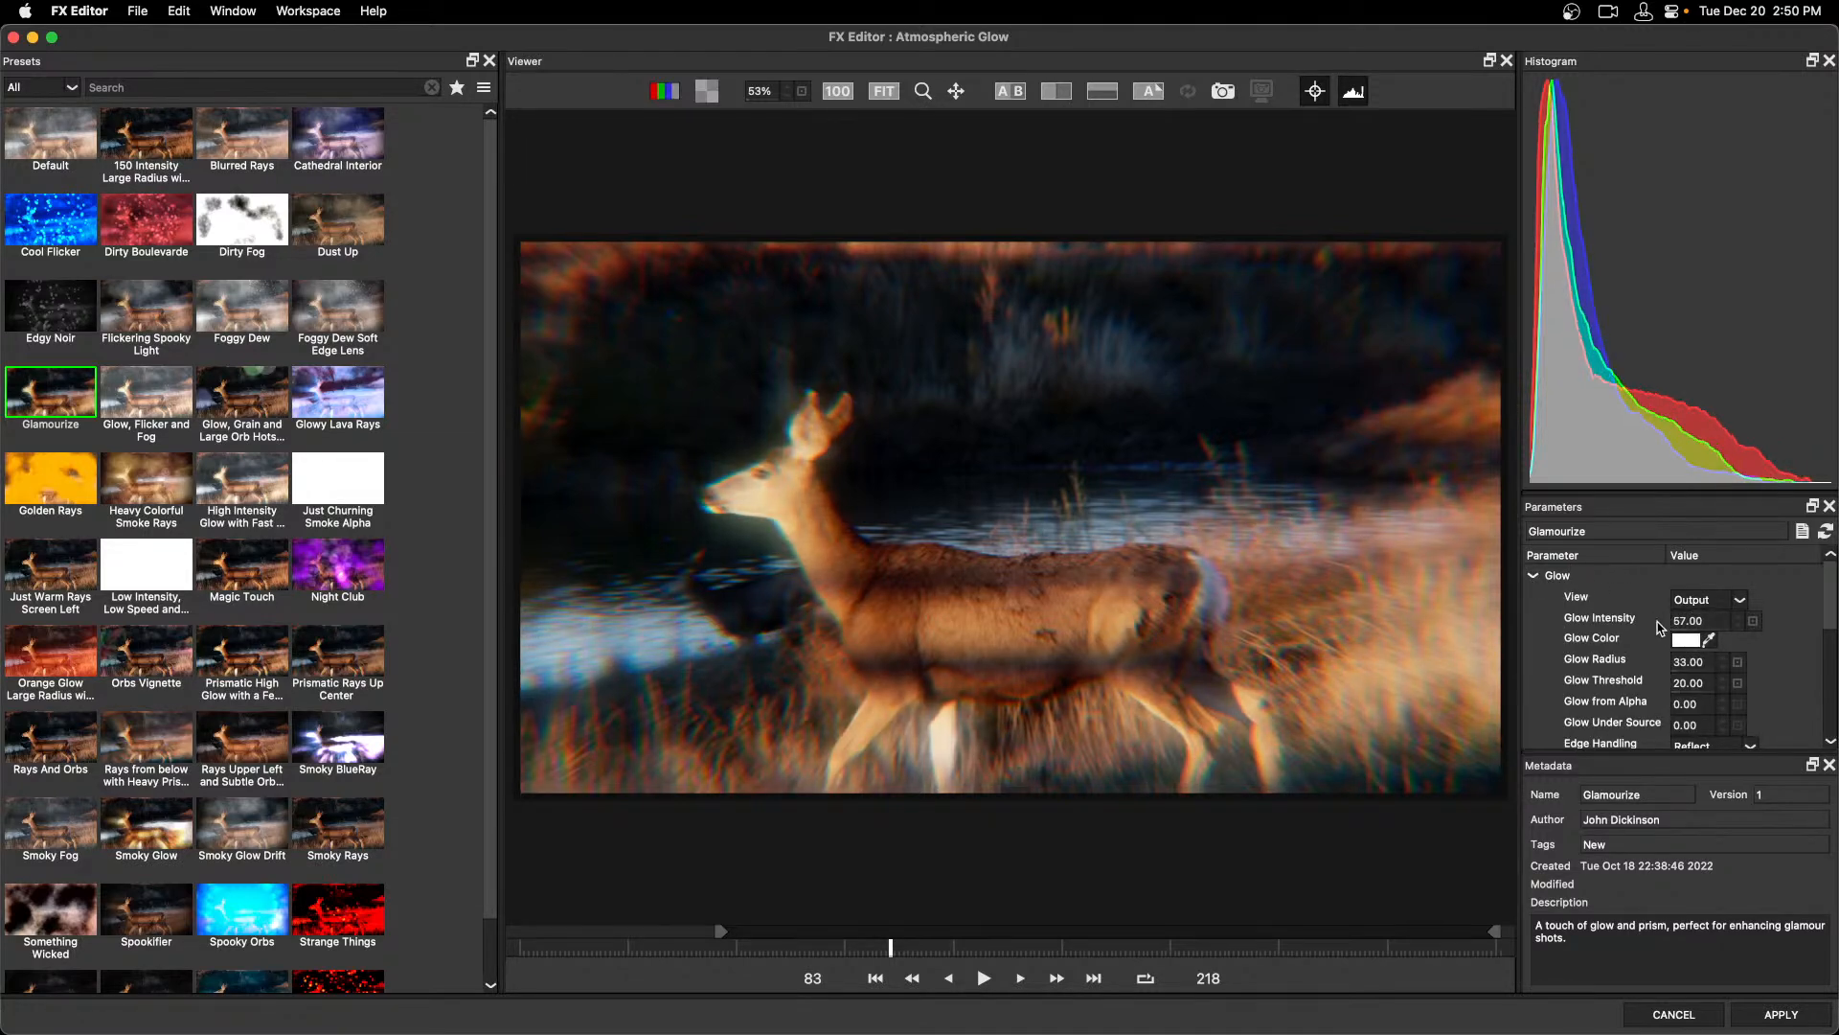
pyautogui.click(1802, 533)
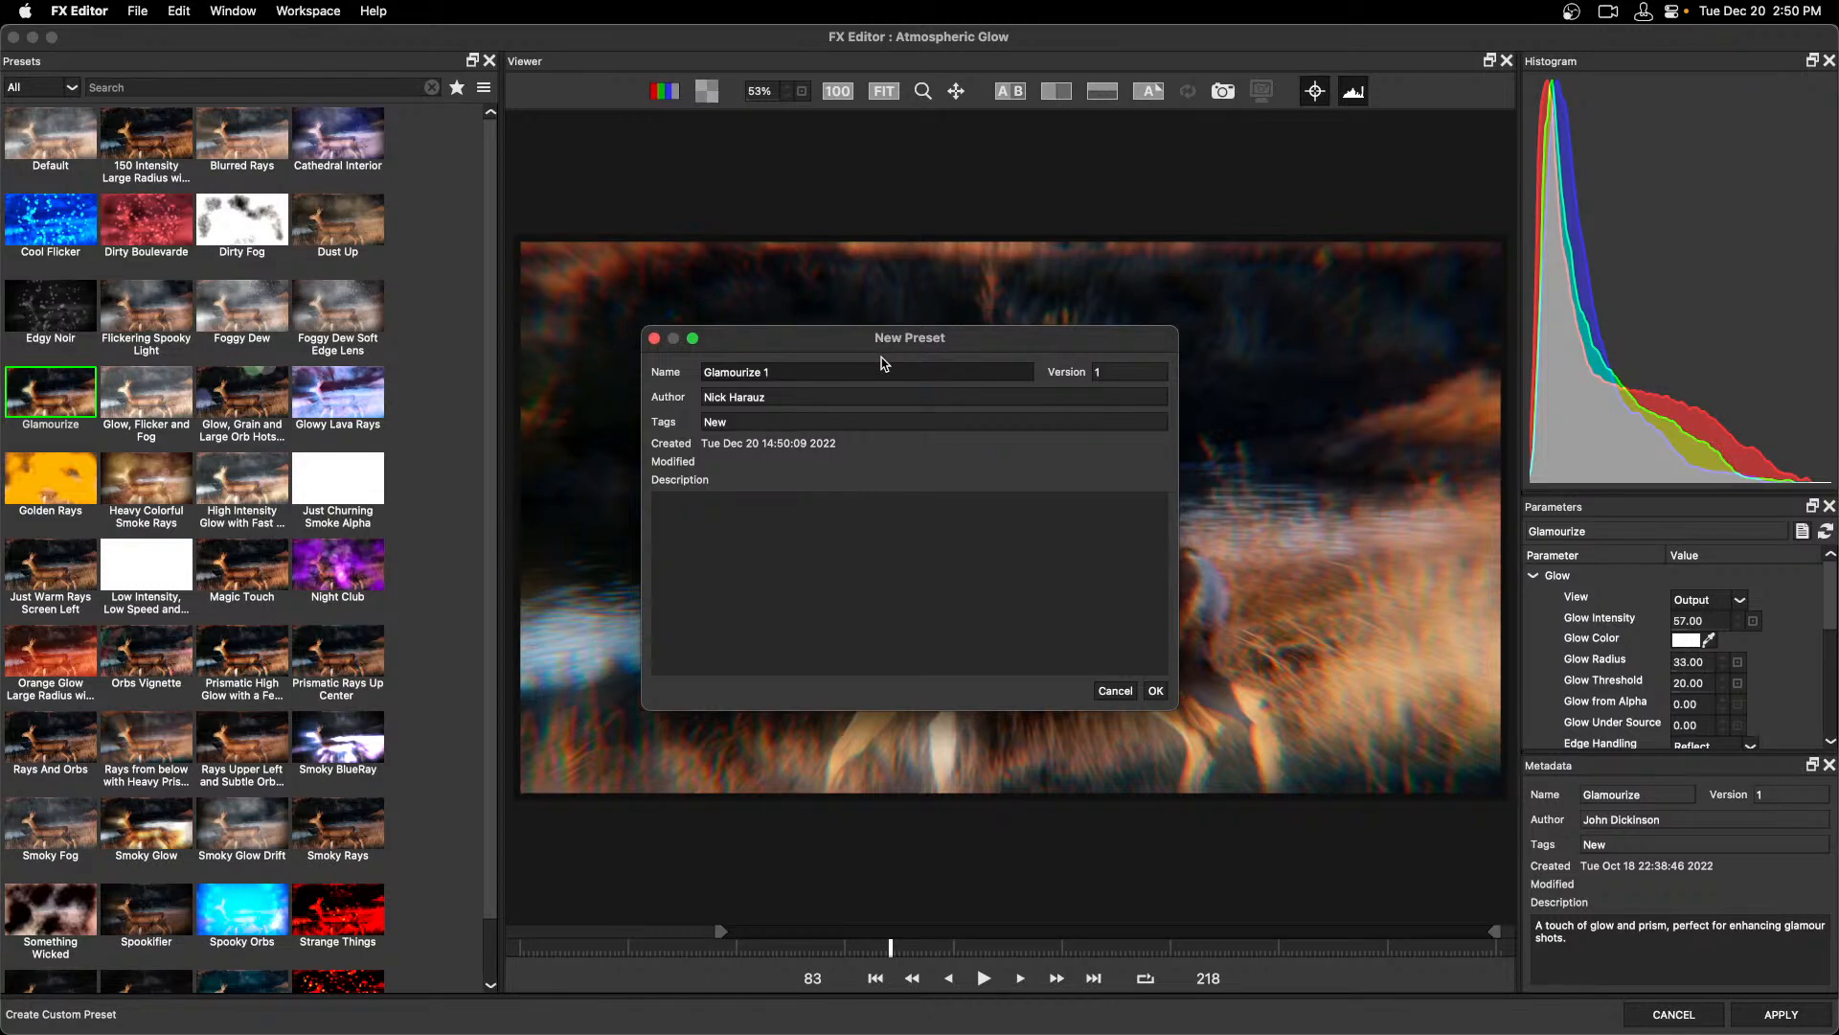
pyautogui.click(1117, 692)
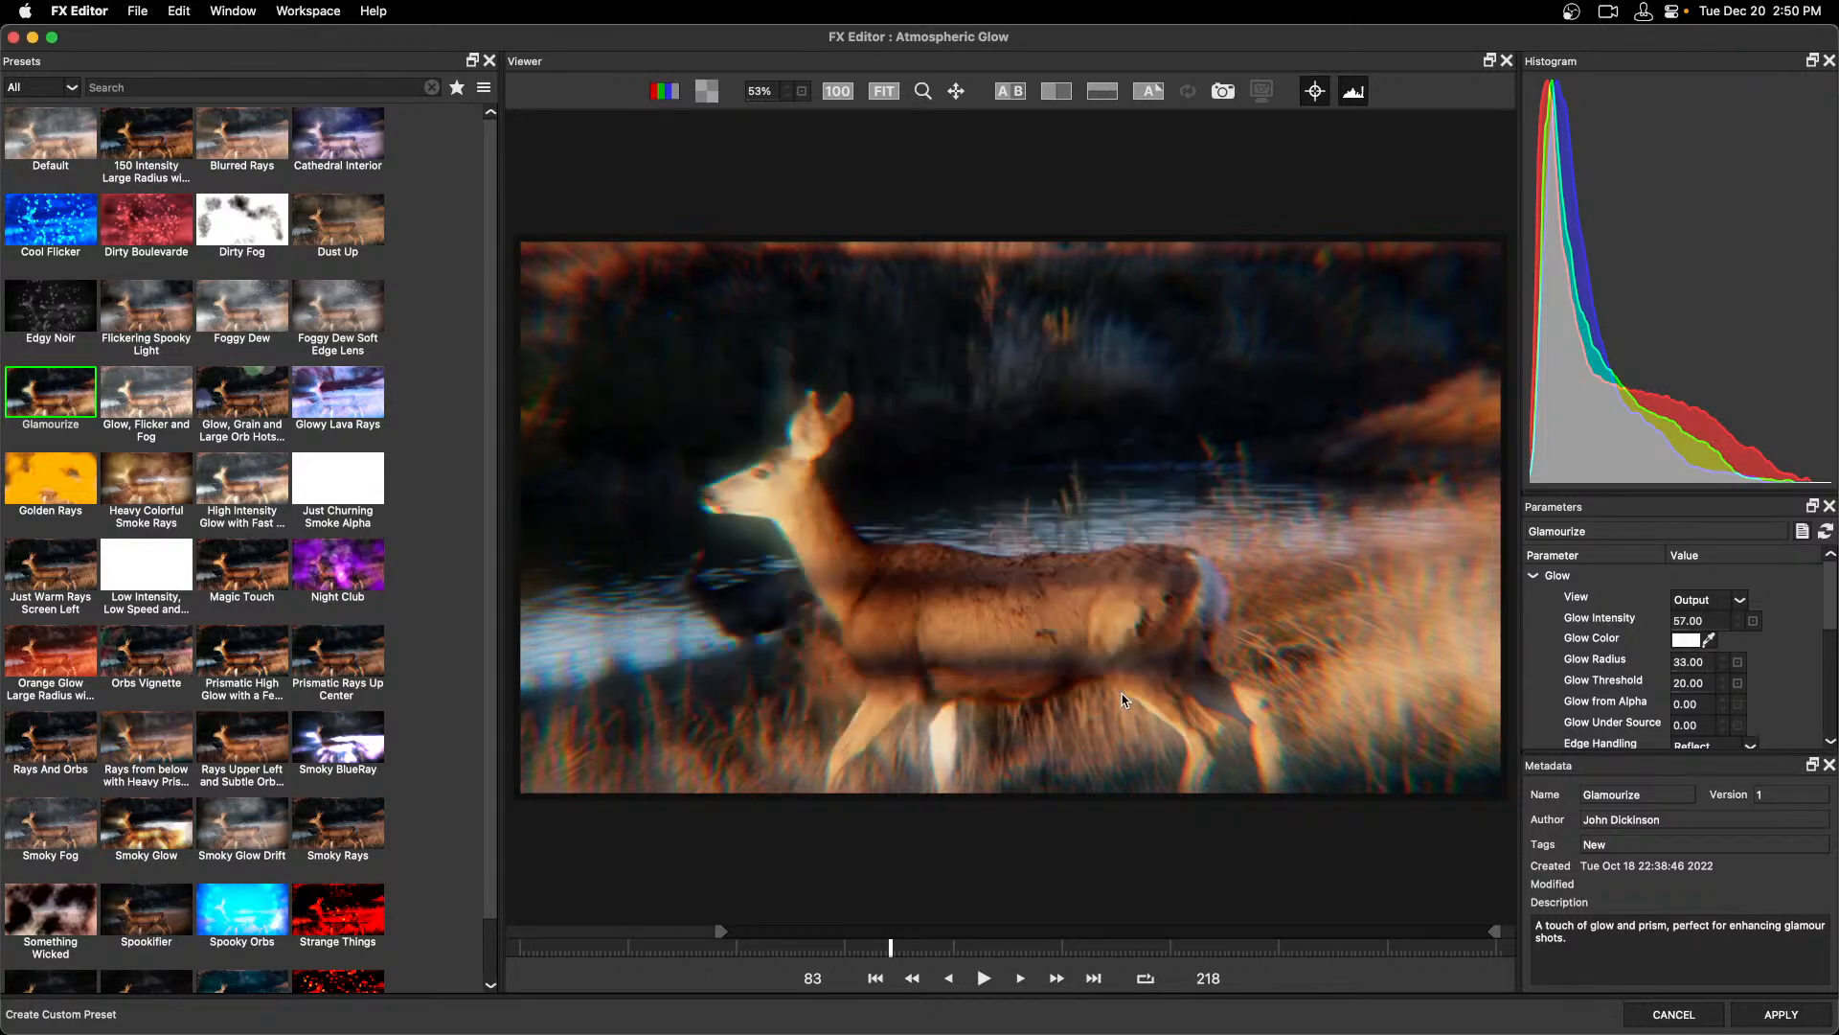
pyautogui.click(1783, 1018)
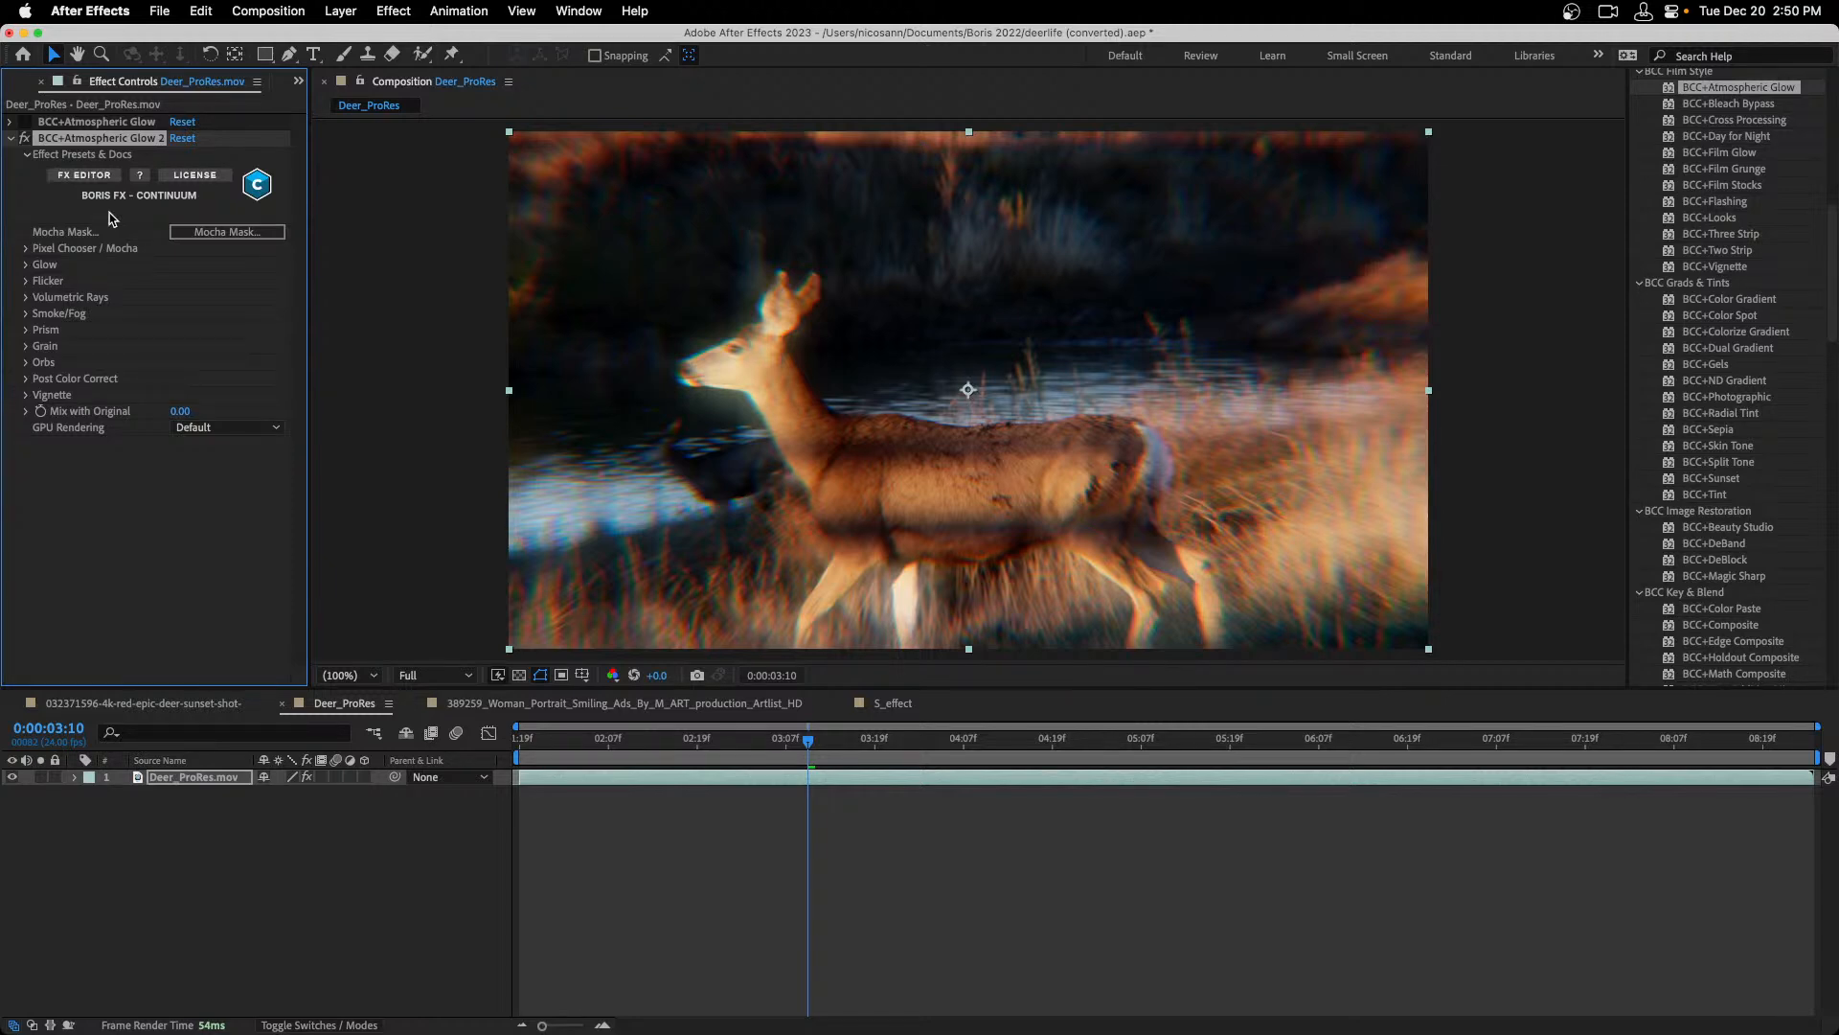
# Launch Mocha from the second Atmospheric Glow effect and open the saved project whose name ends in IN POINT TAIL.v5.mocha.
pyautogui.click(217, 233)
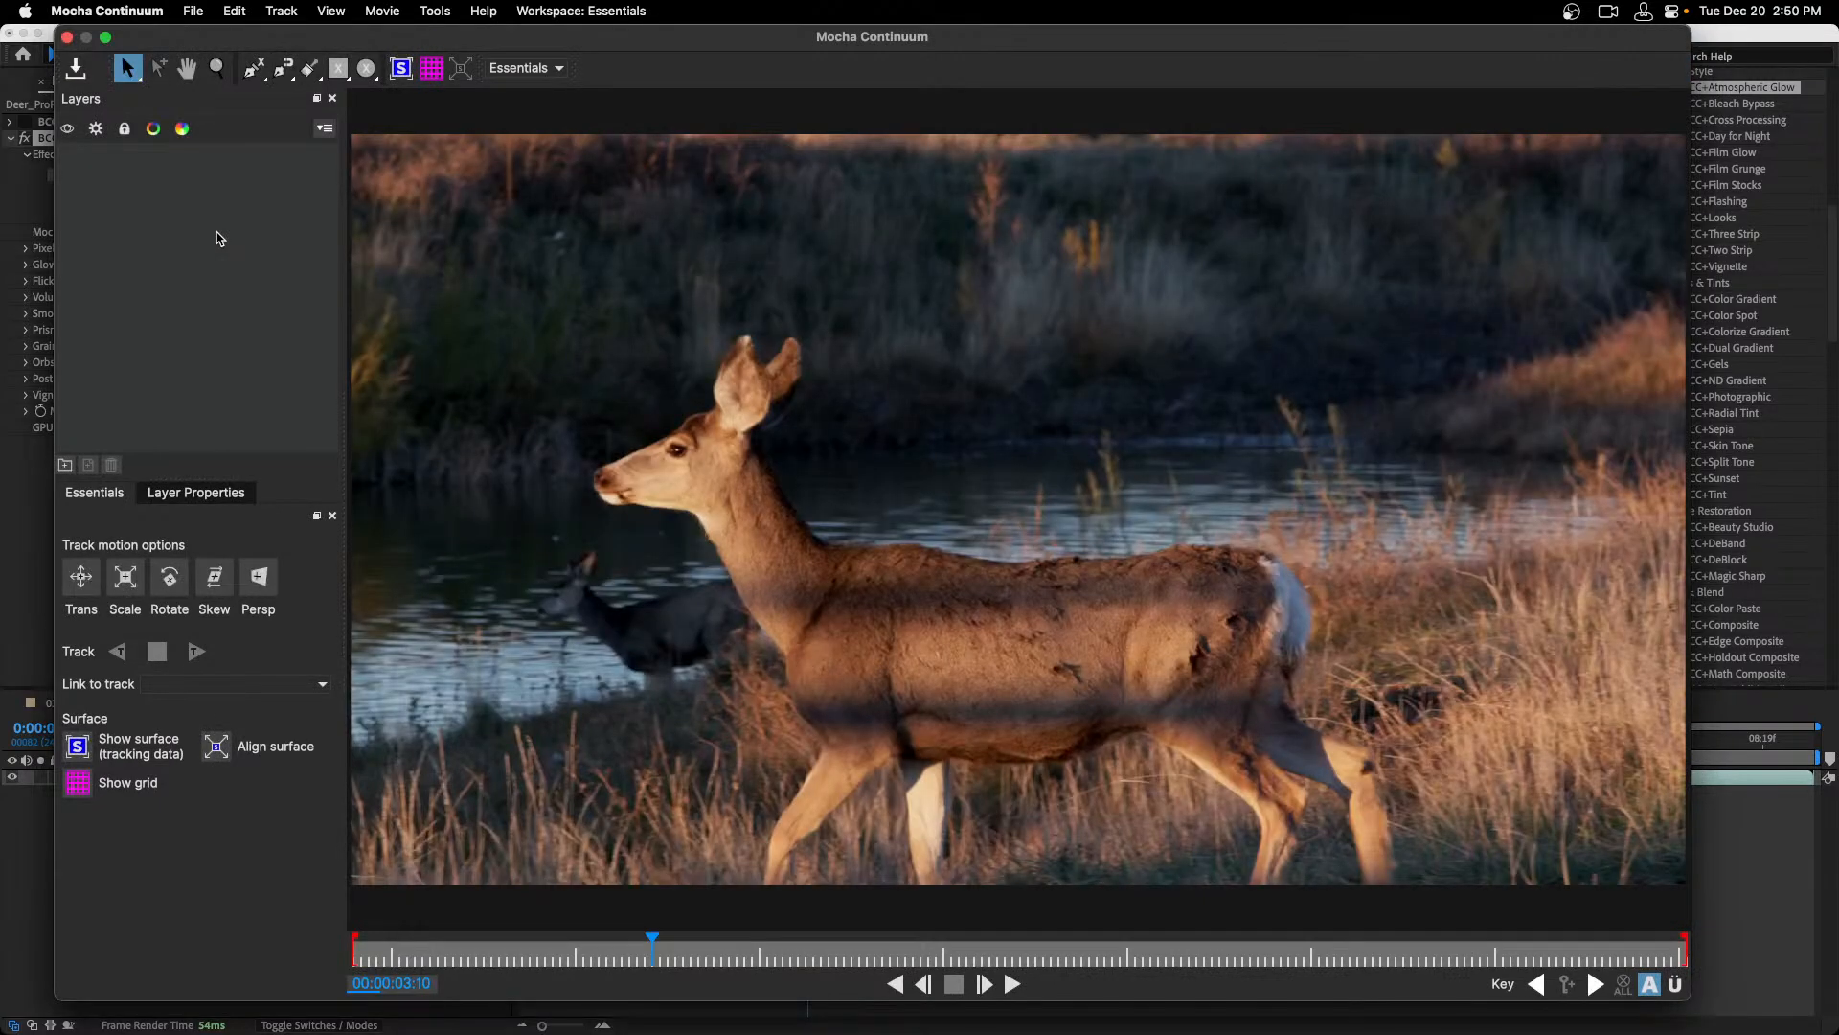
pyautogui.click(190, 12)
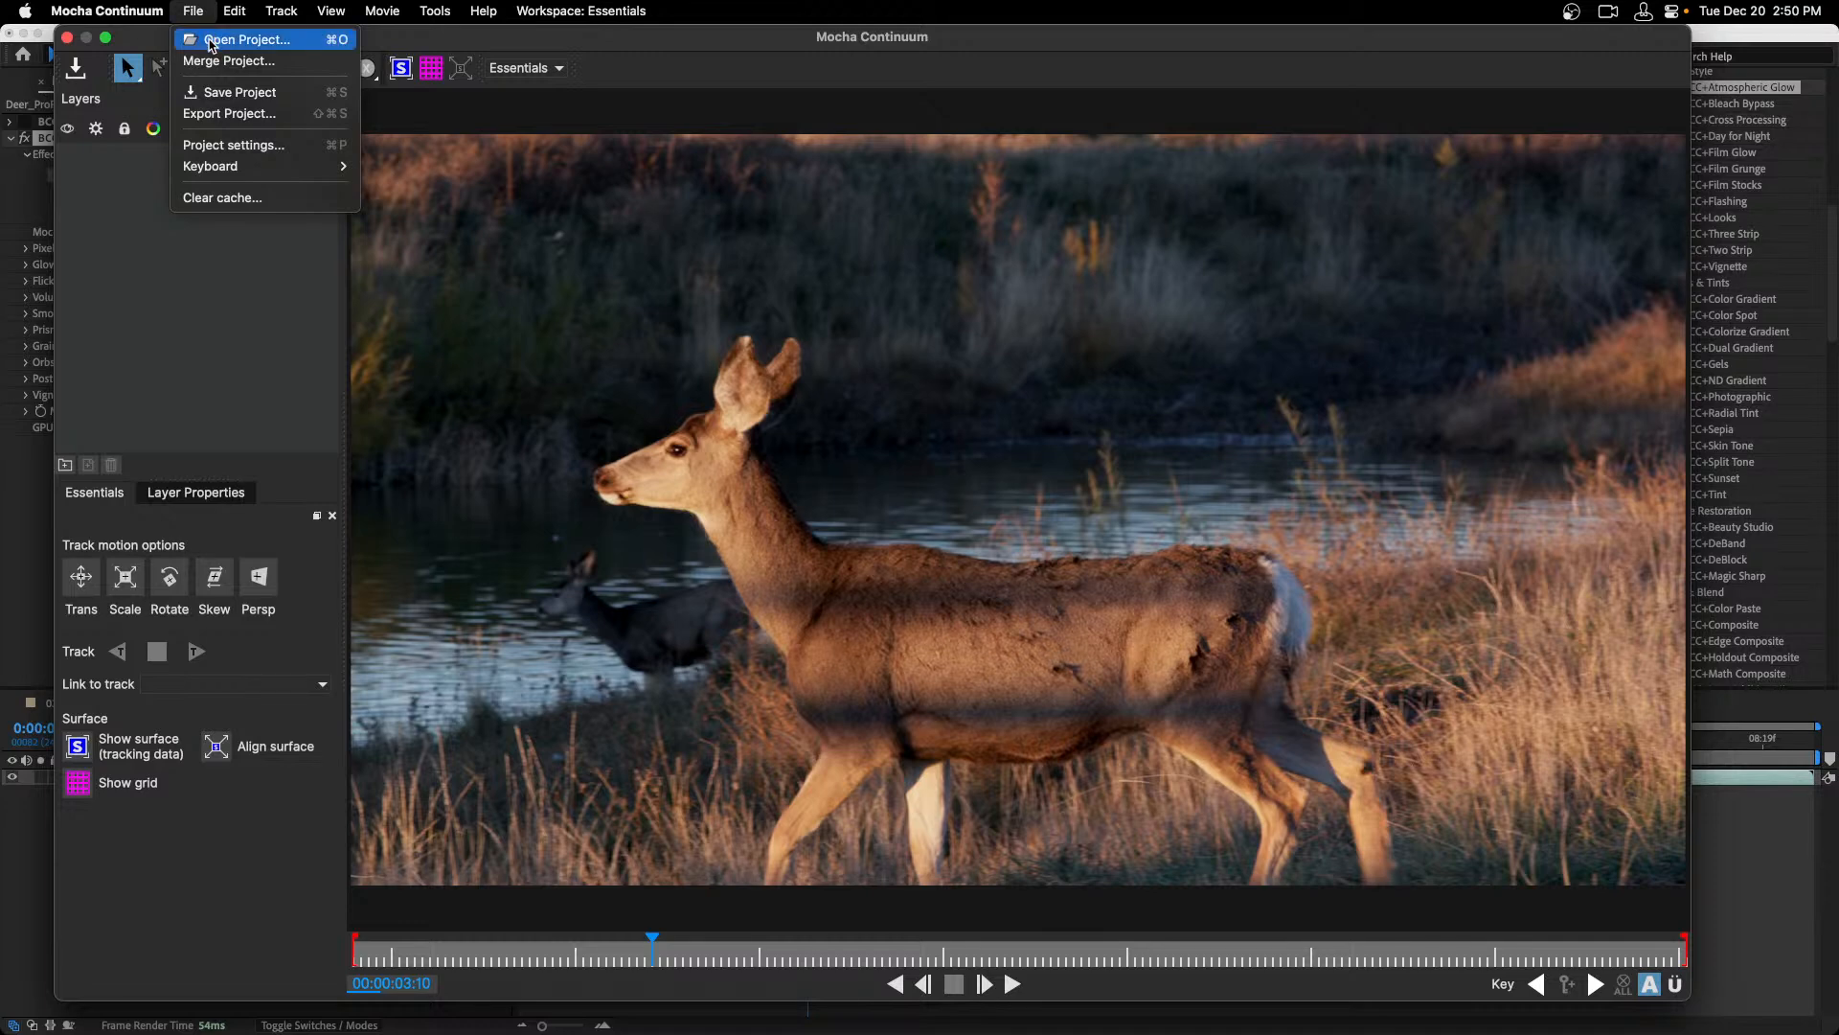
pyautogui.click(212, 41)
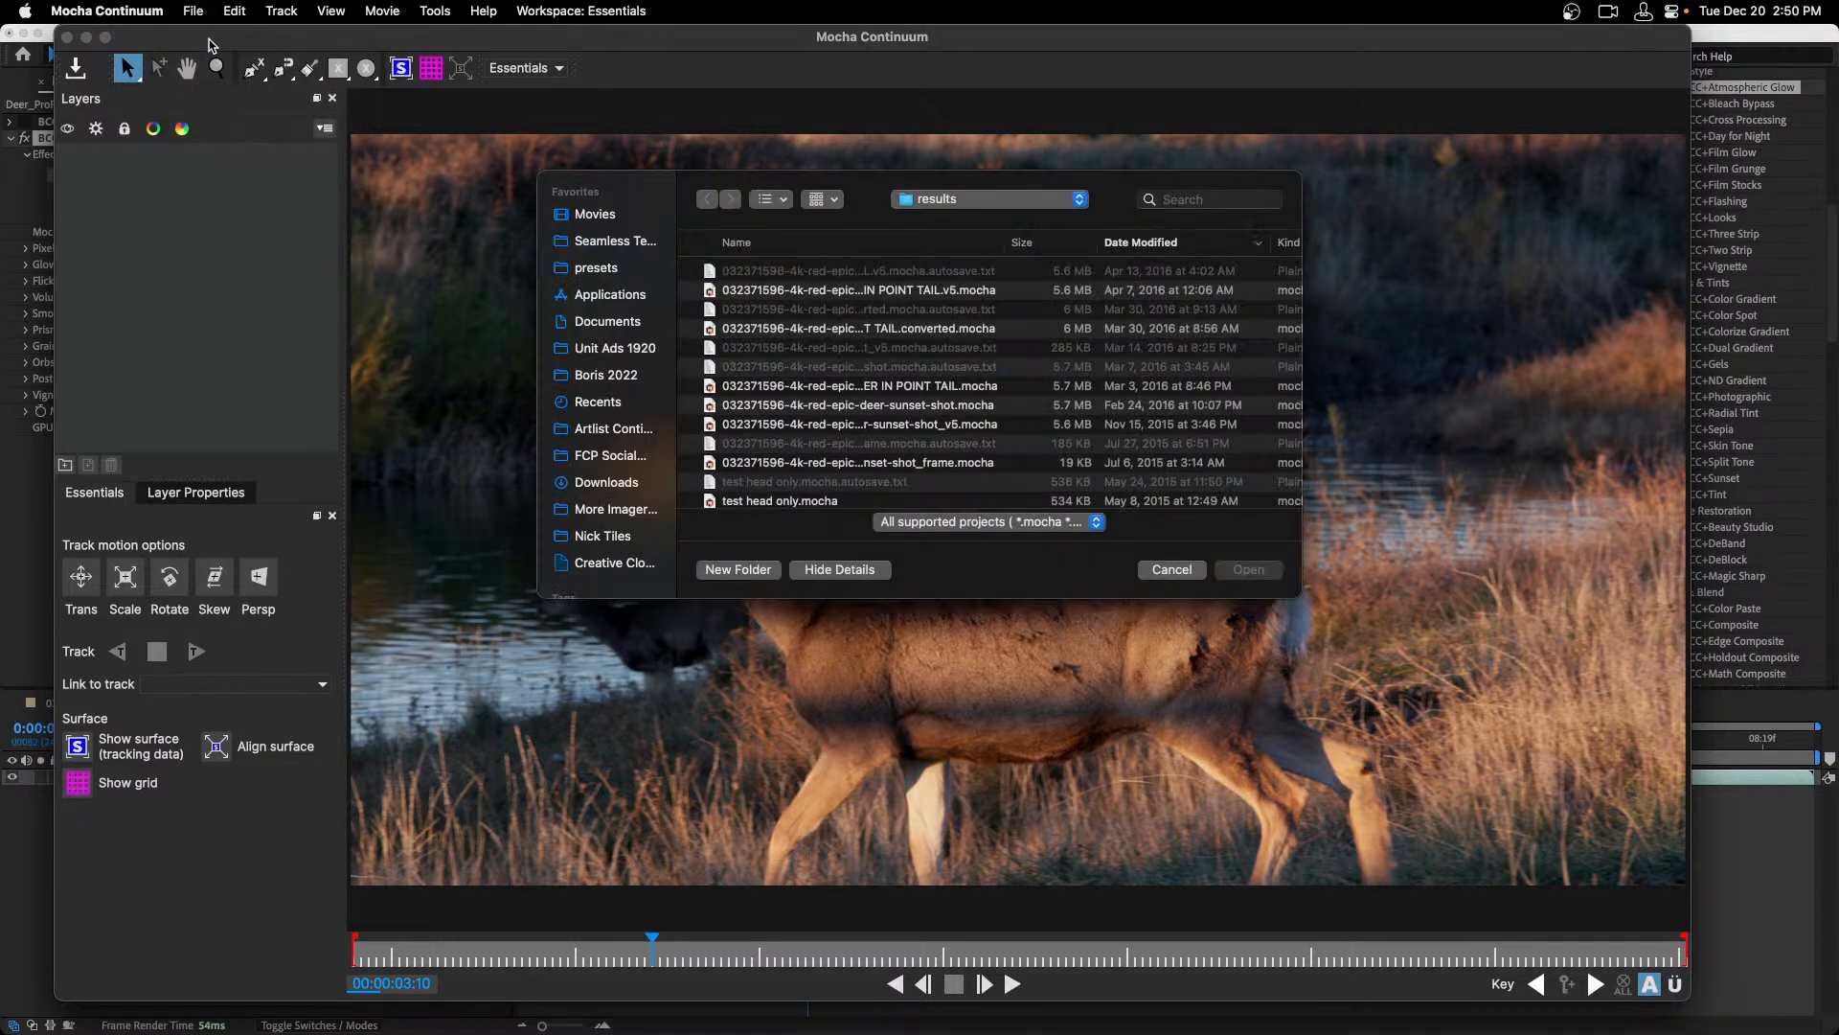
pyautogui.click(859, 298)
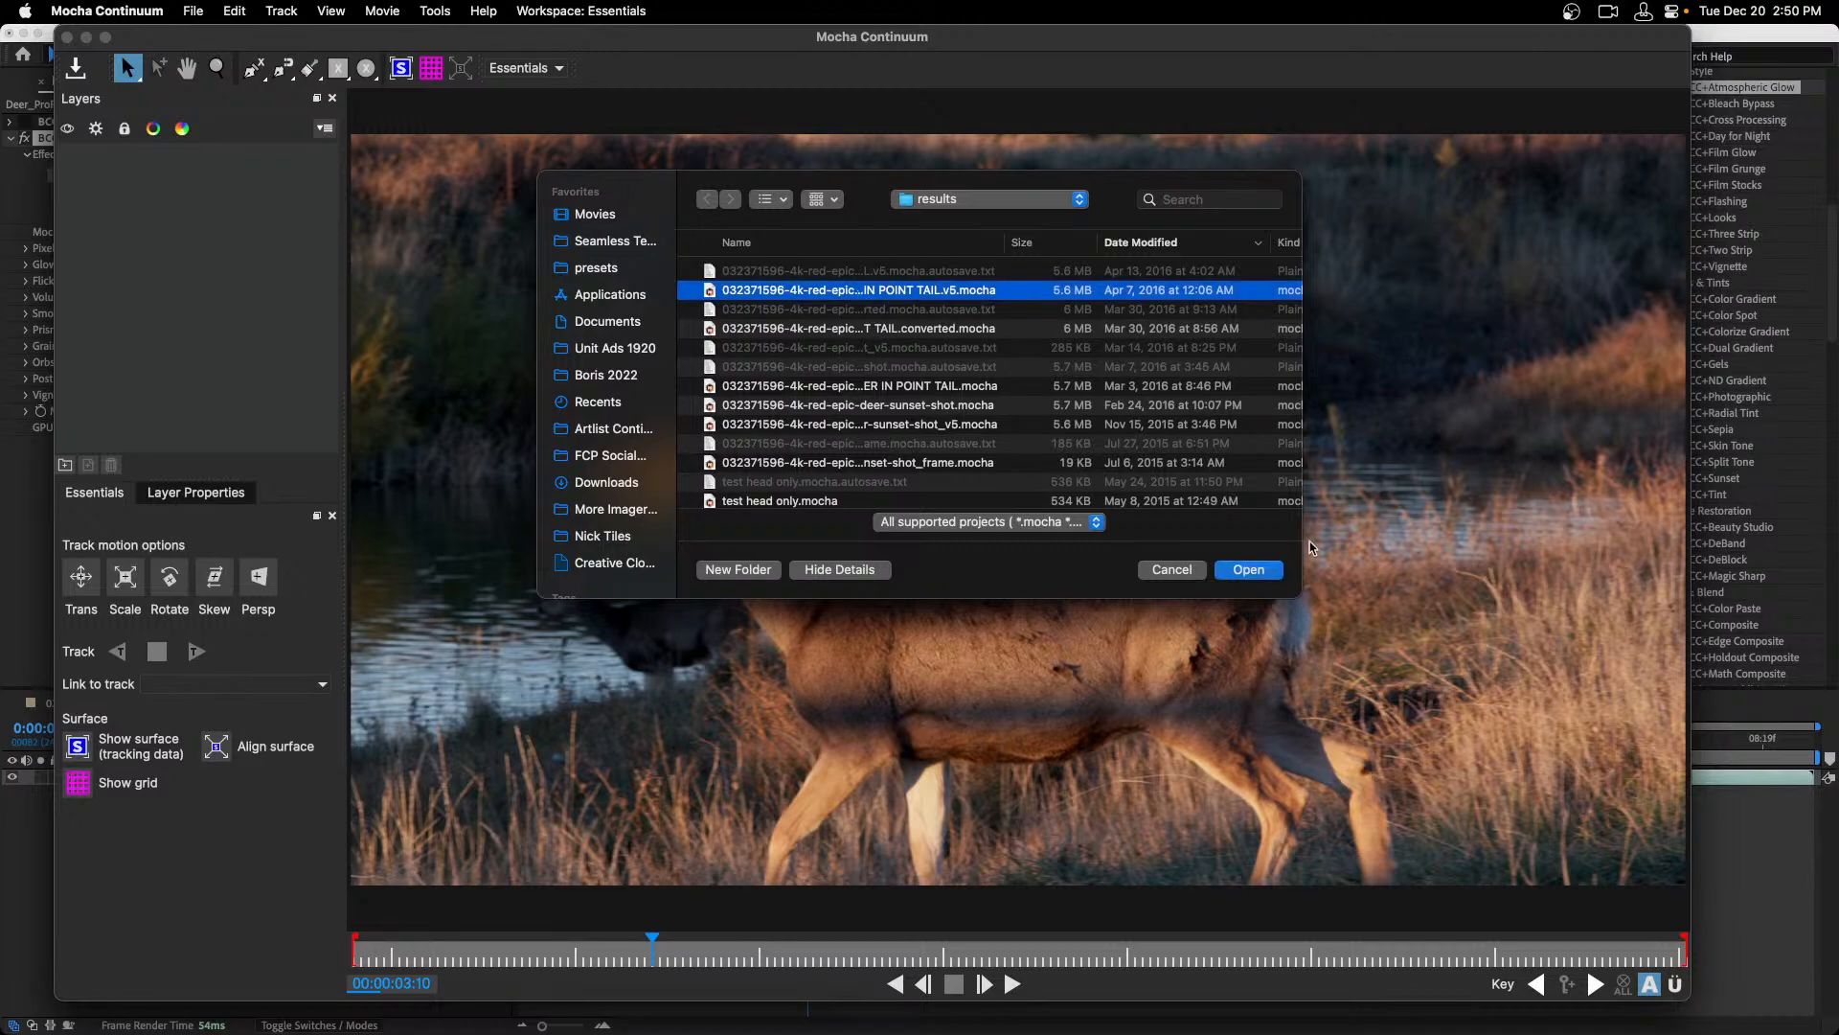
pyautogui.click(1249, 569)
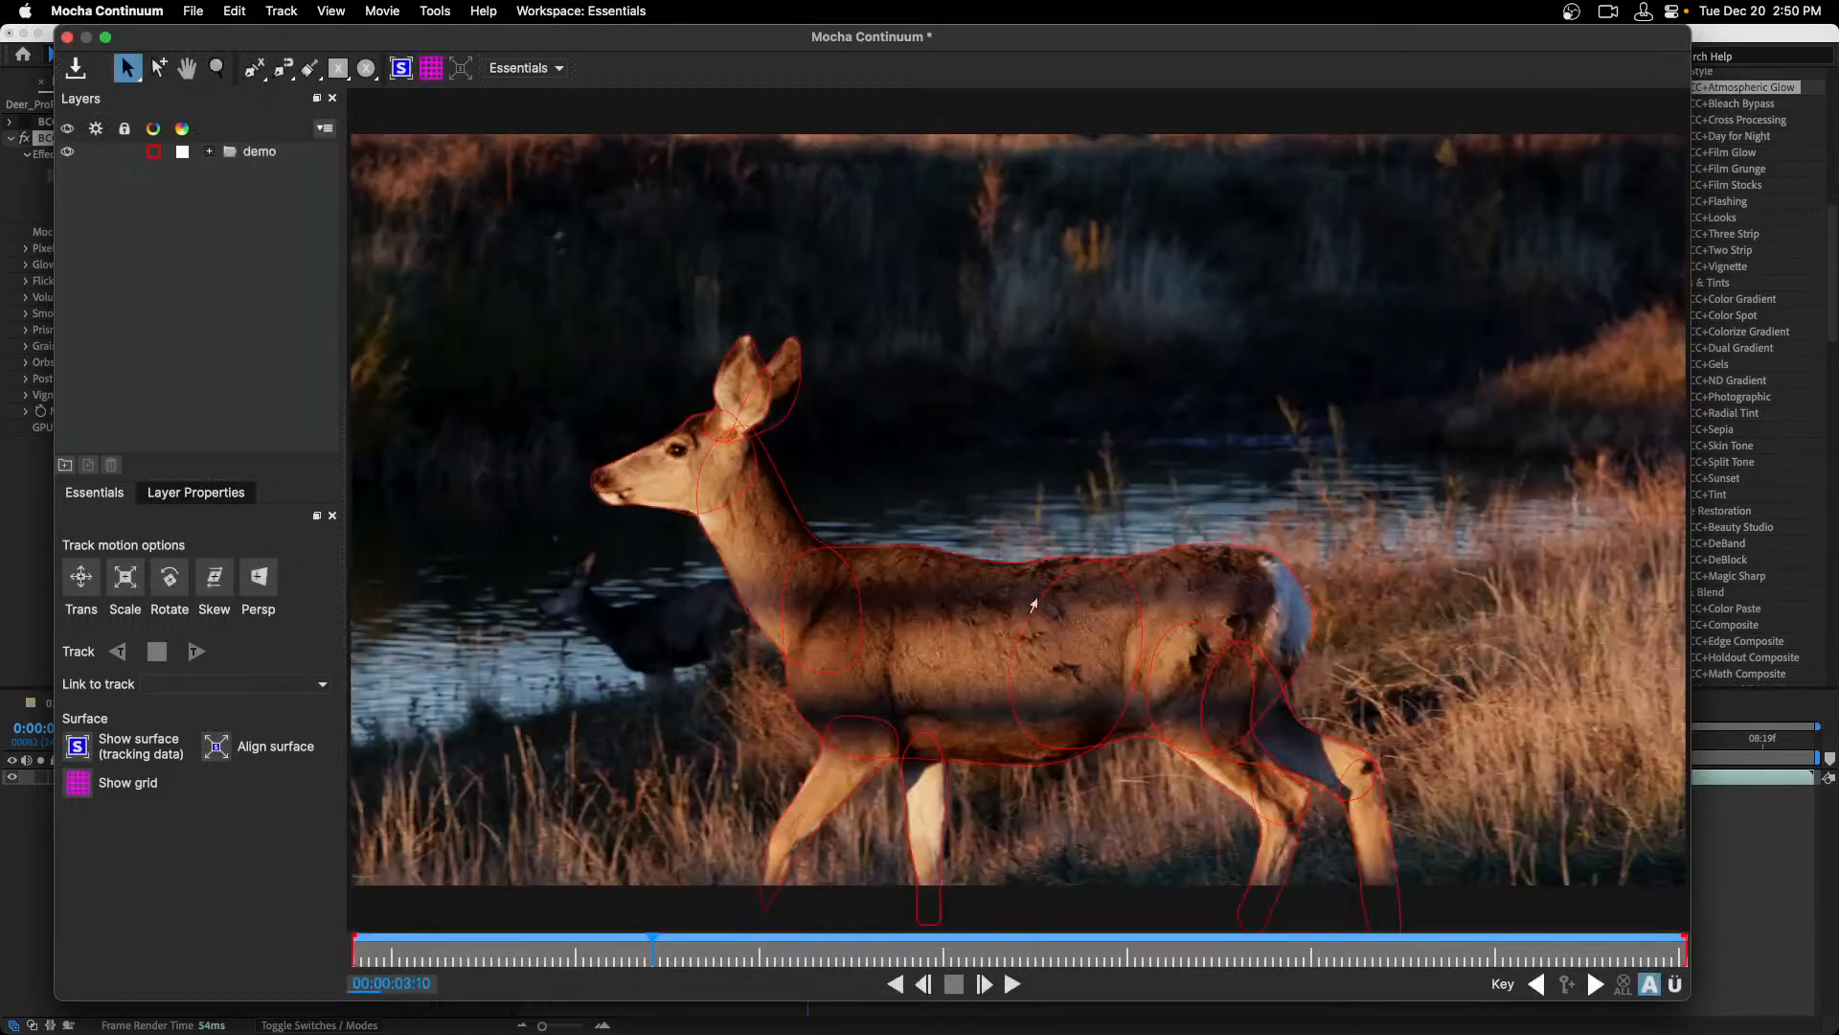
# Check the deer mask splines up to 00:00:05:03, and close Mocha with the project changes saved.
pyautogui.click(881, 948)
pyautogui.moveTo(904, 946); pyautogui.dragTo(965, 945)
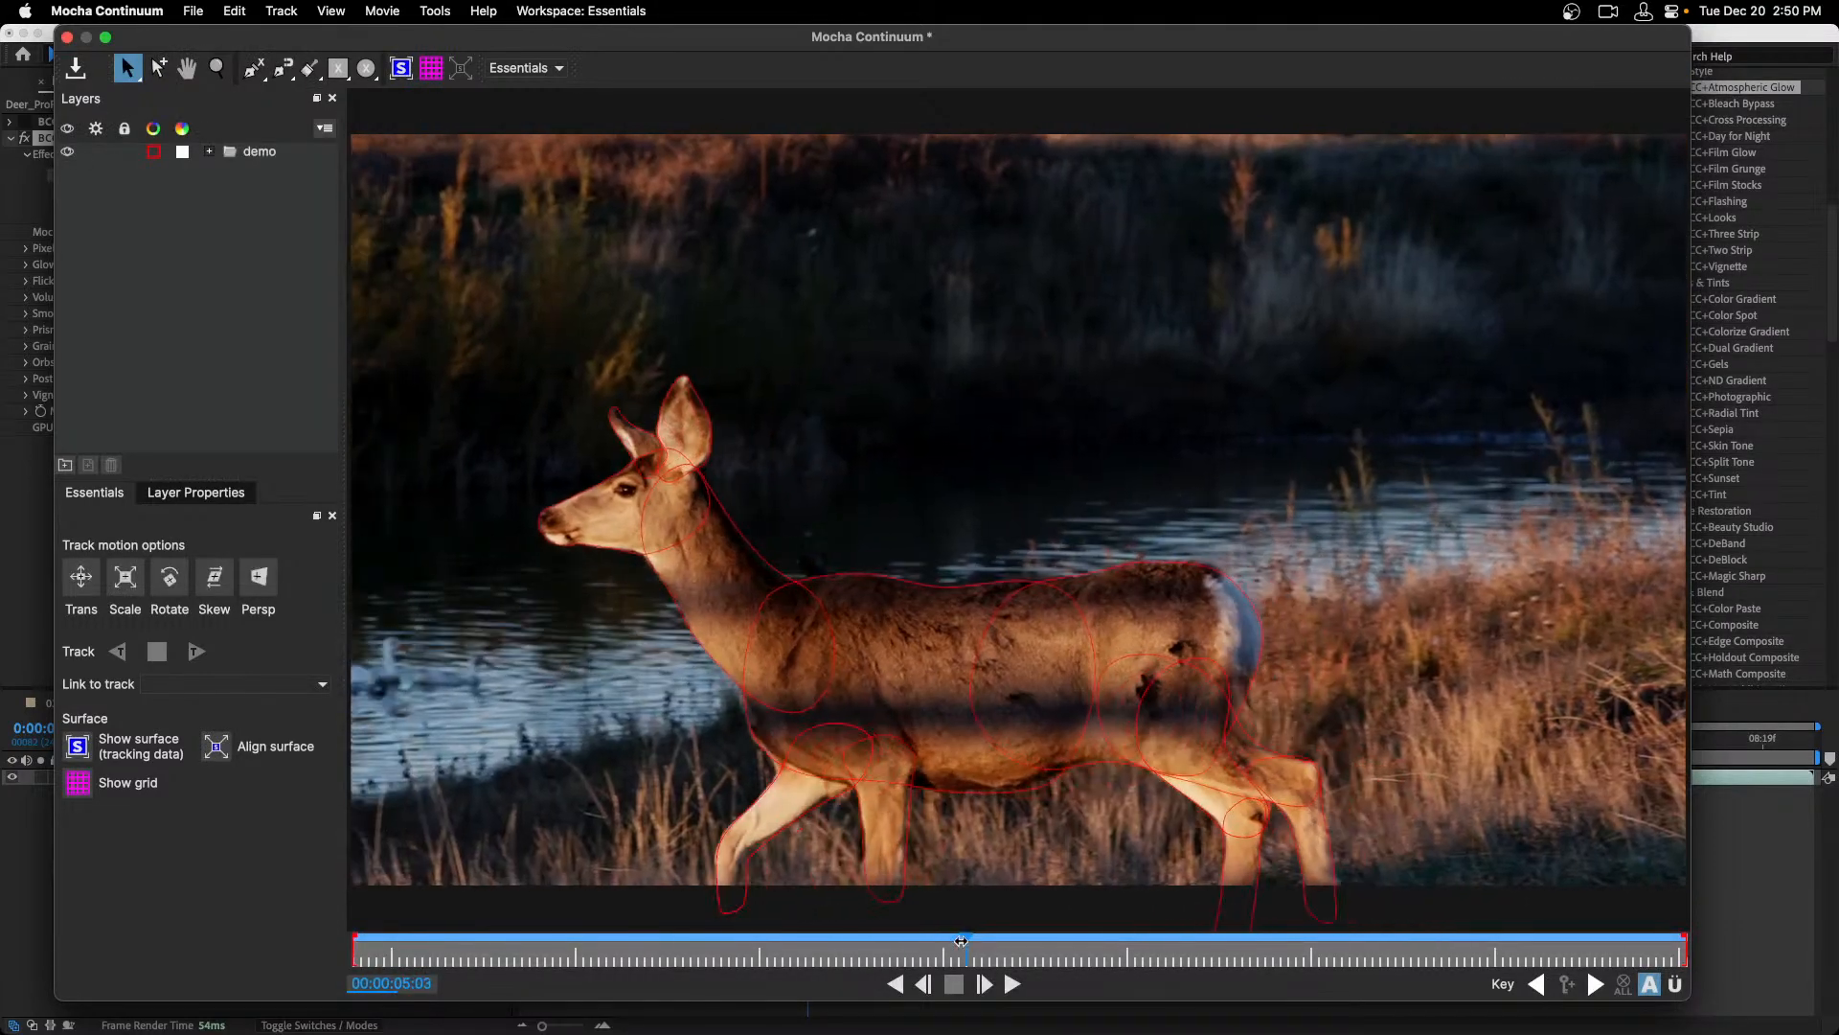
pyautogui.click(192, 11)
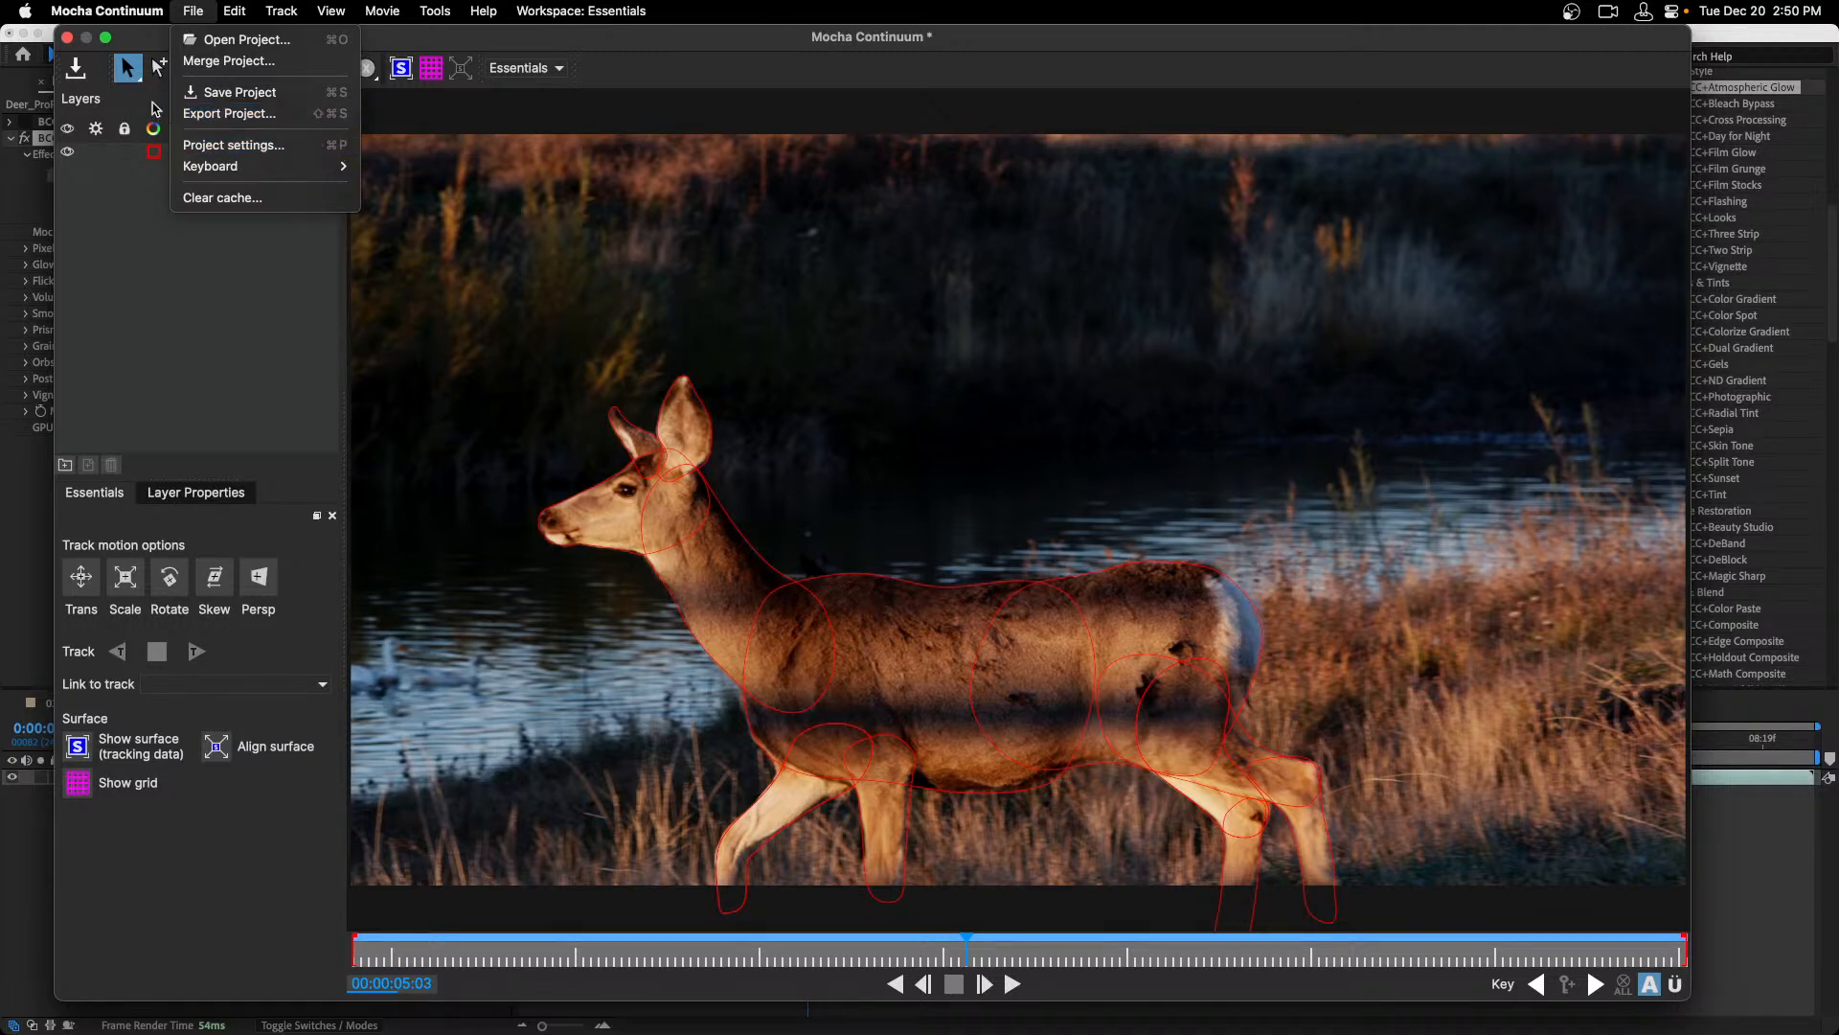
pyautogui.click(184, 280)
pyautogui.click(67, 37)
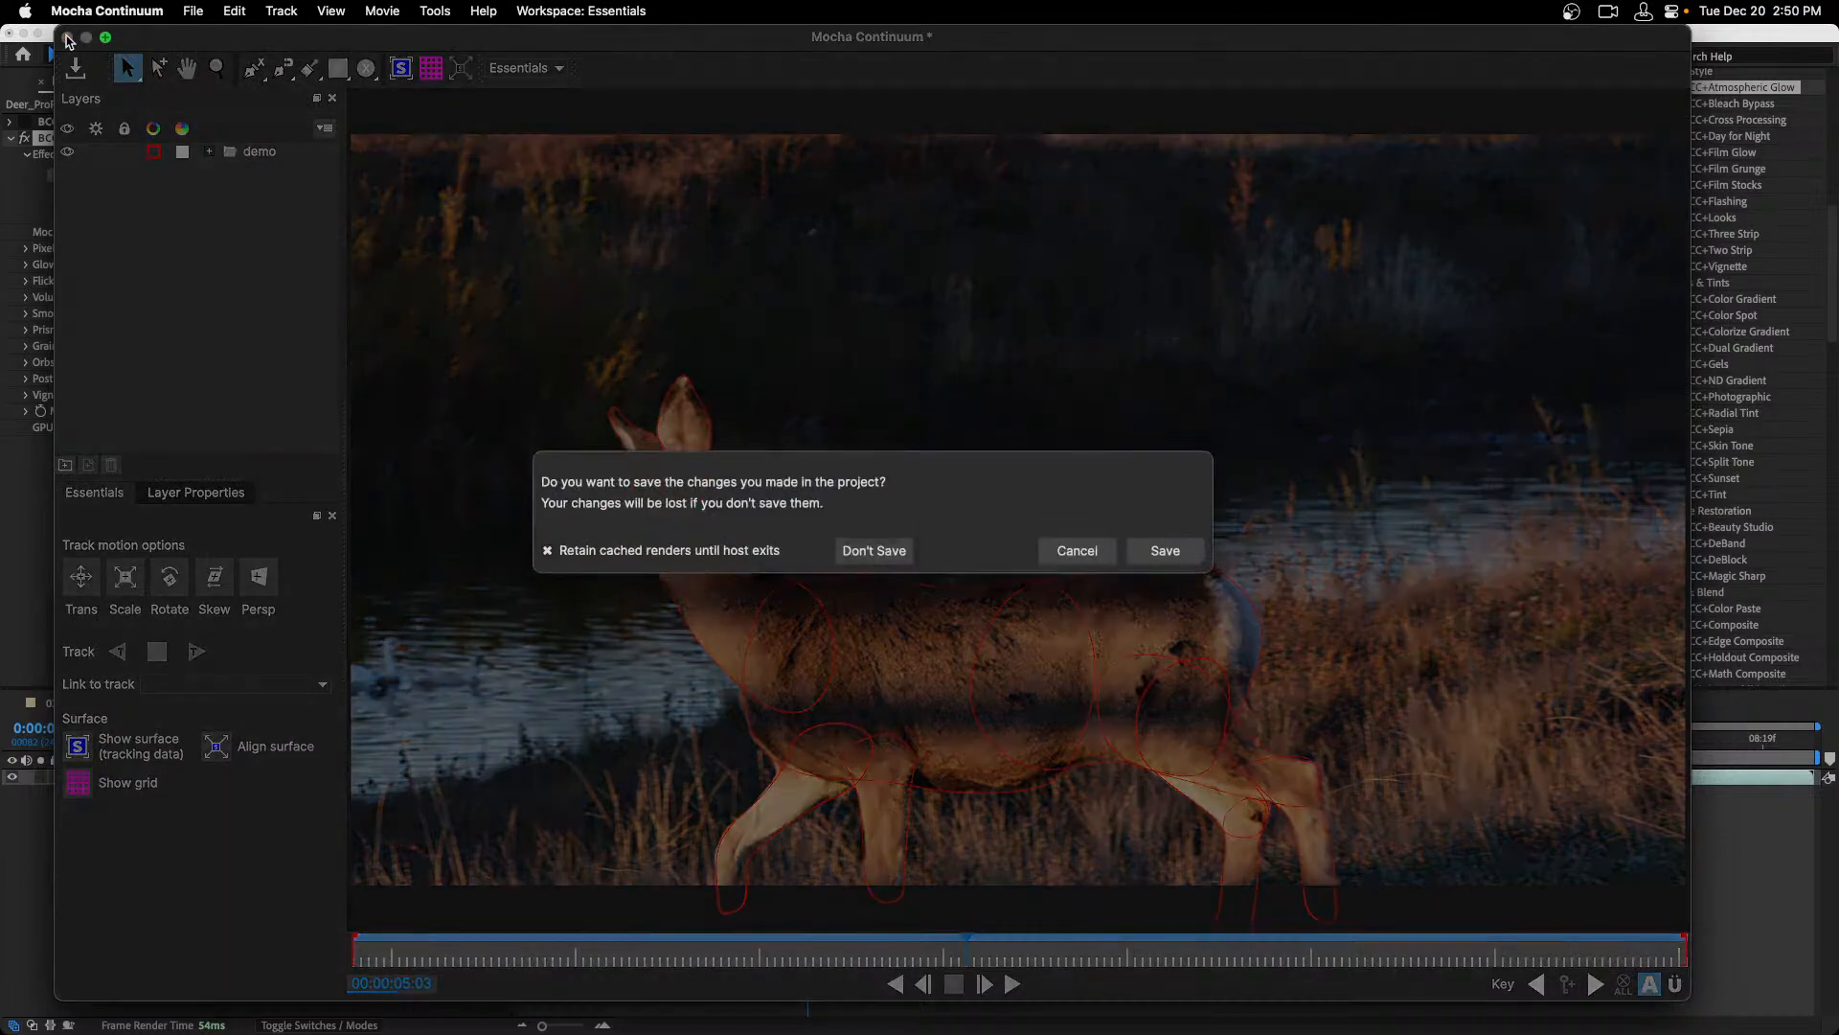
pyautogui.click(1141, 543)
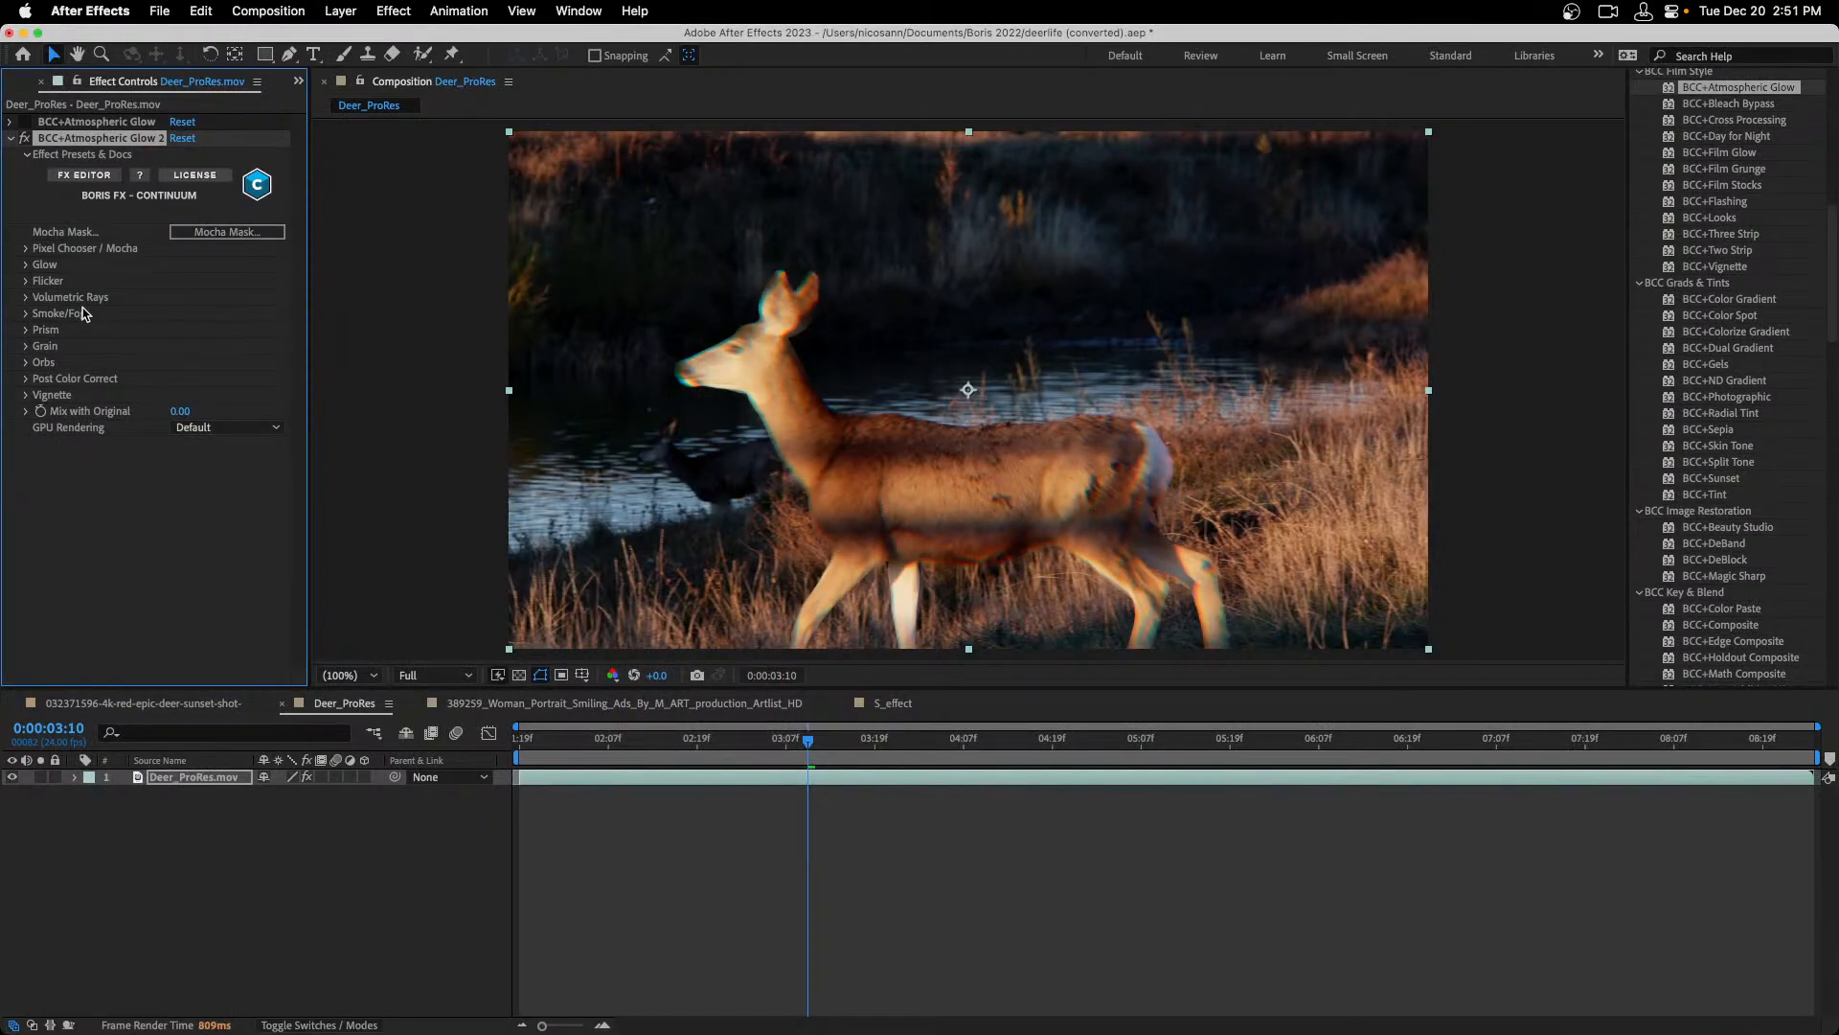
# Invert the Mocha Spline mask in the effect's Pixel Chooser settings and set its Mask Feather to 31.
pyautogui.click(25, 249)
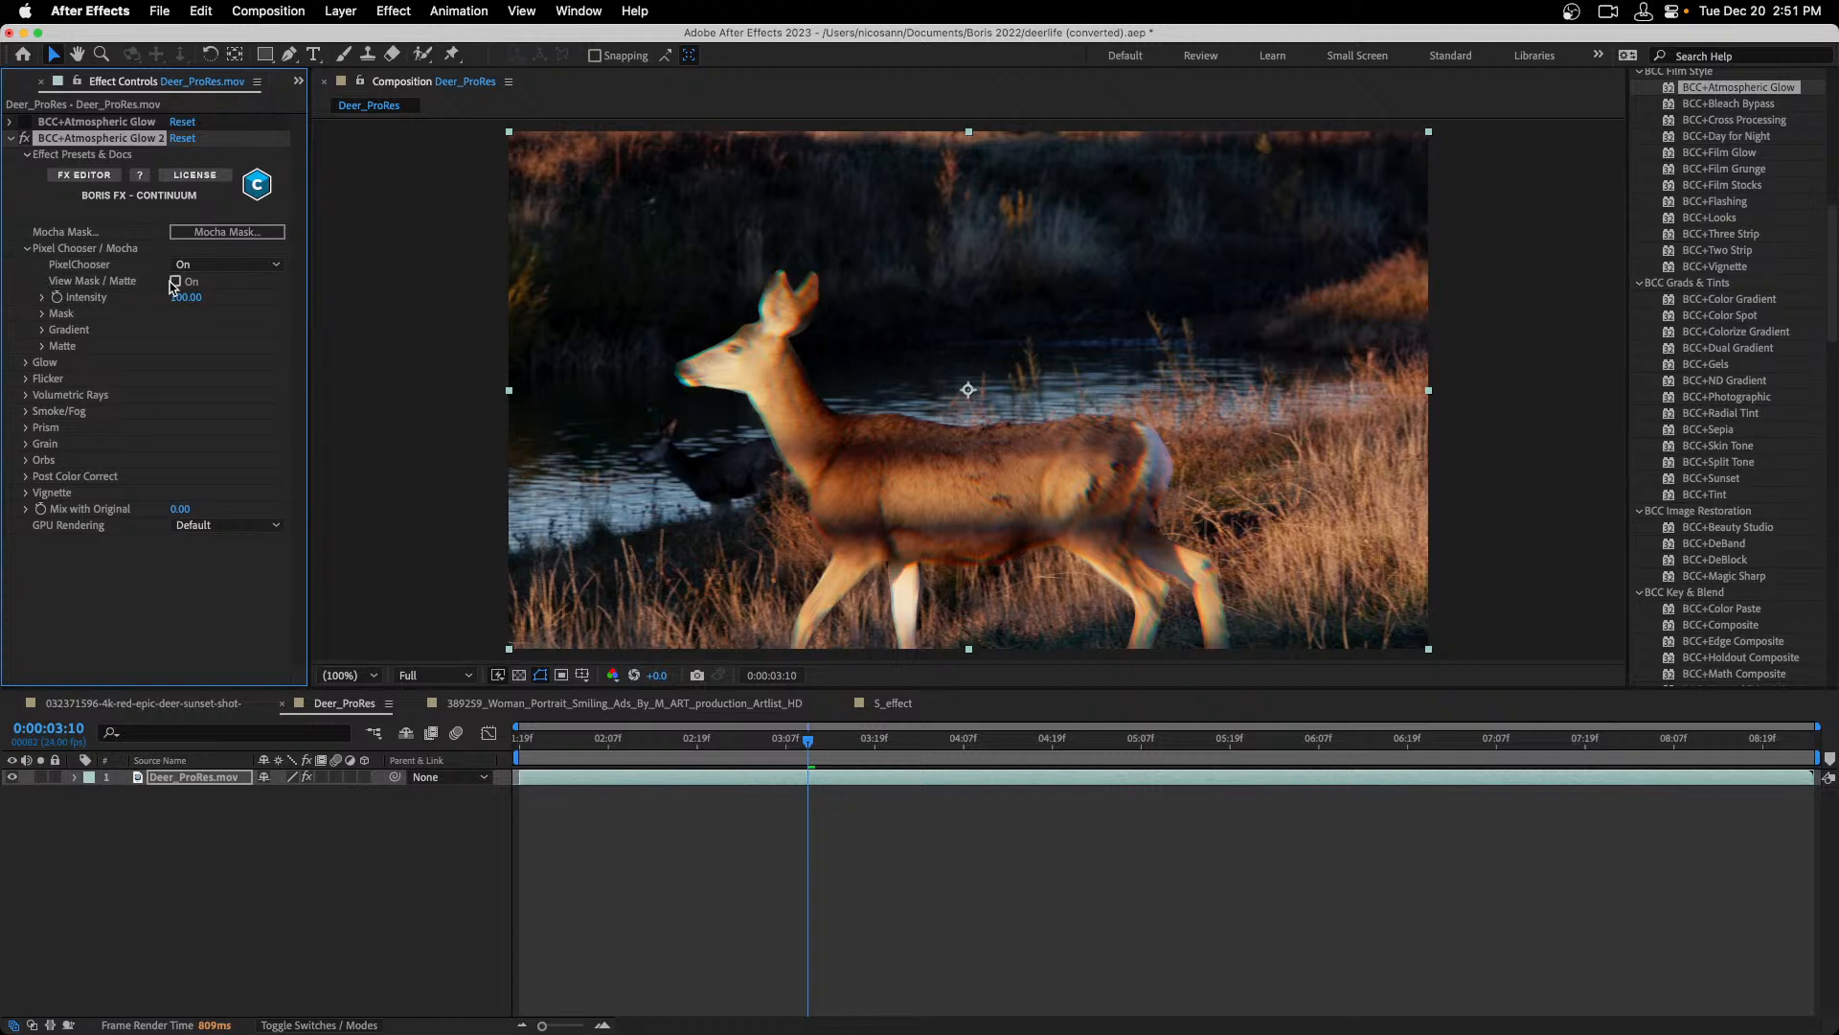
pyautogui.click(43, 314)
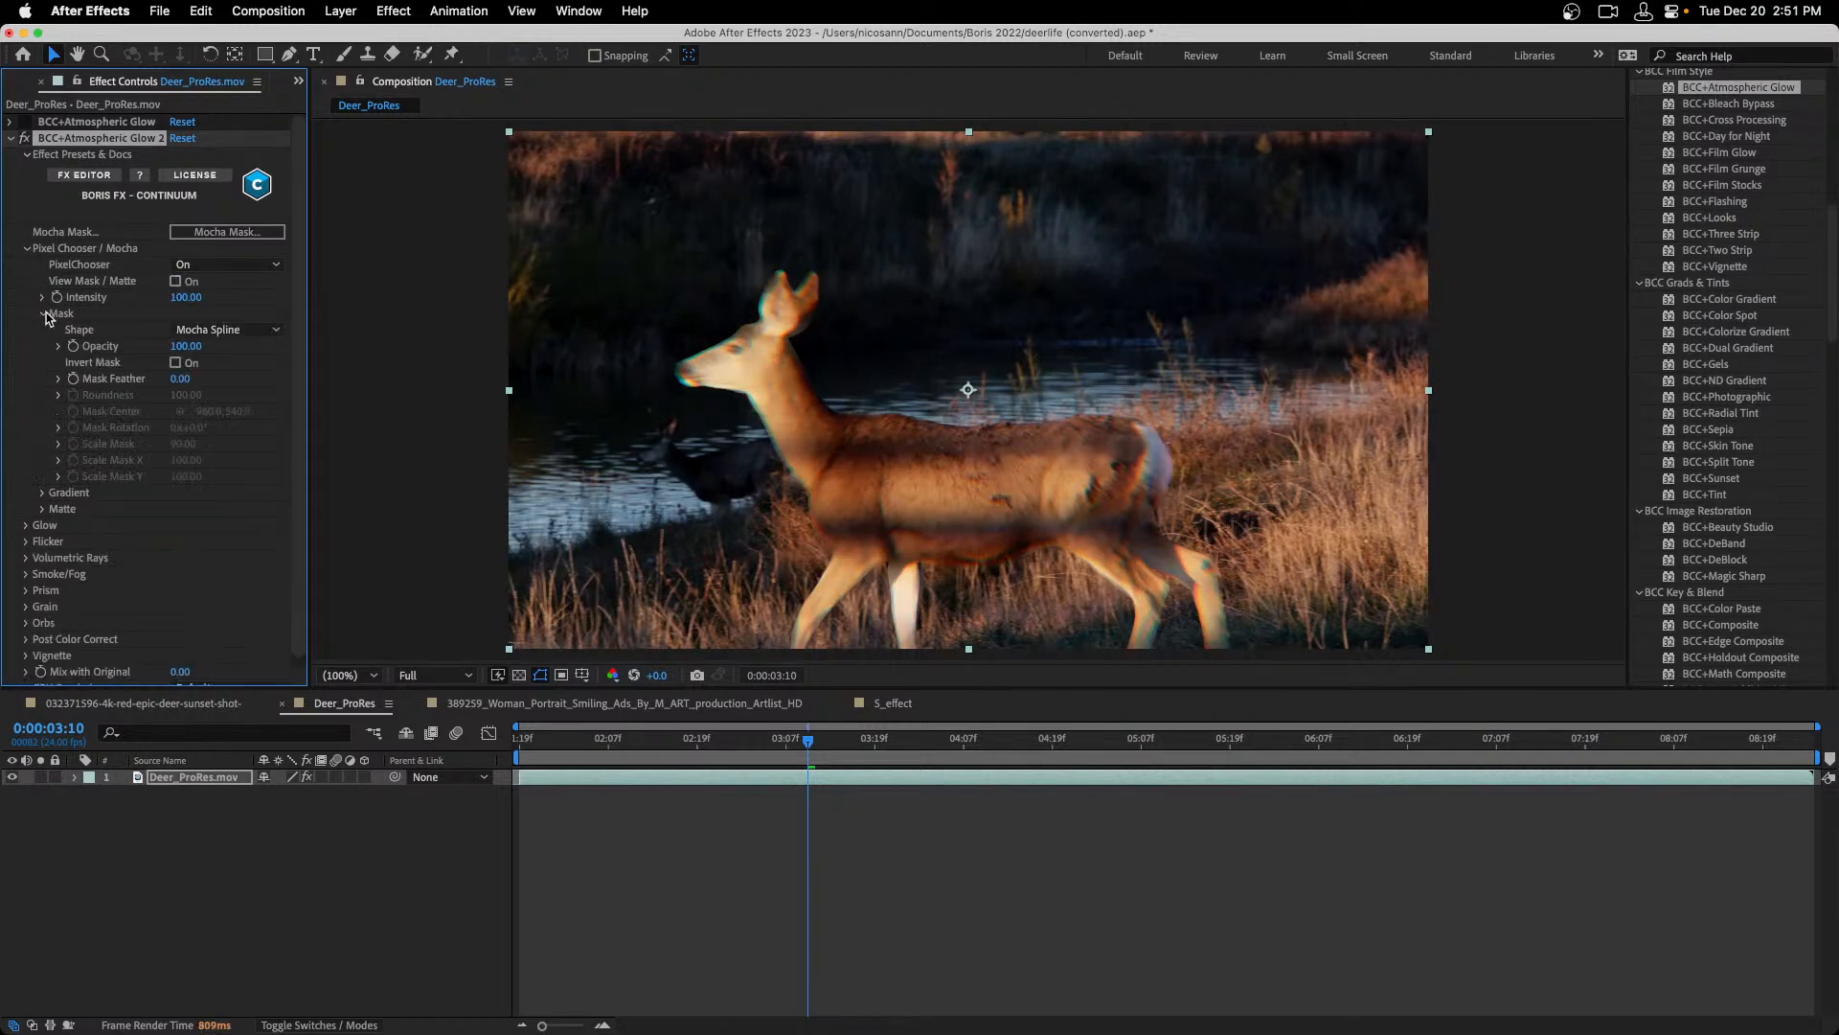
pyautogui.click(175, 363)
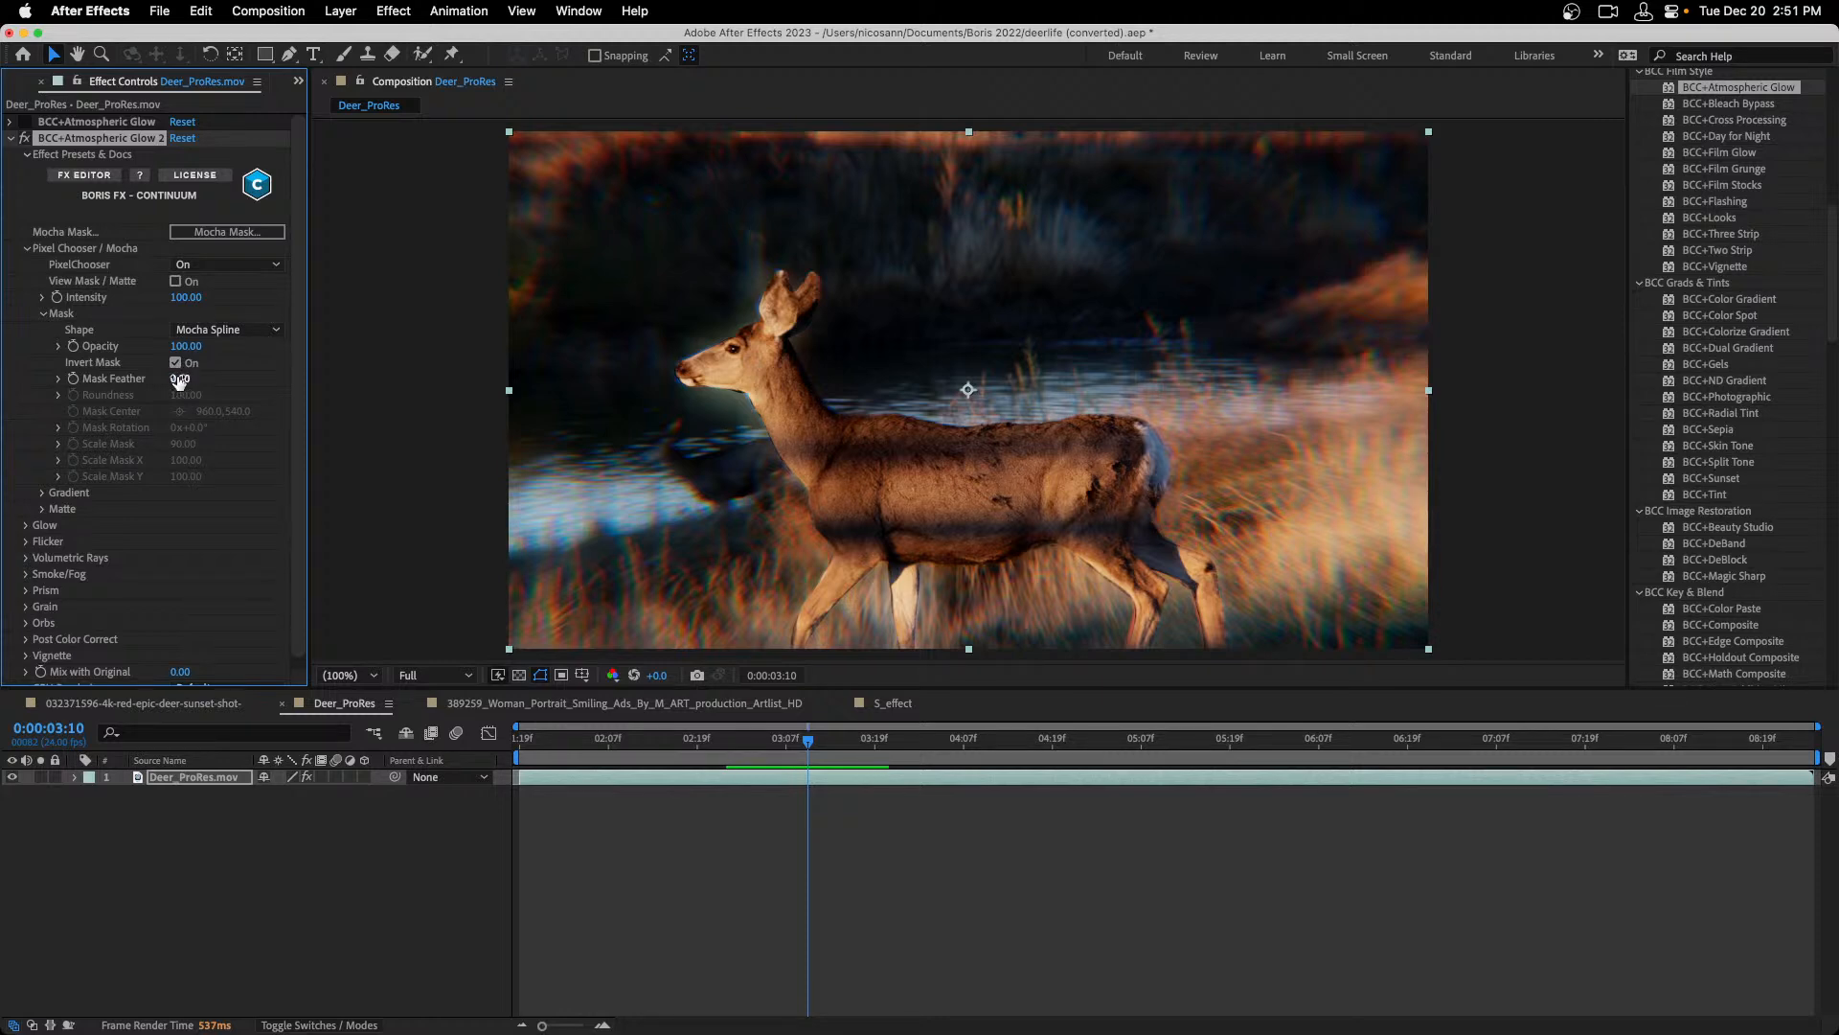
pyautogui.moveTo(179, 378); pyautogui.dragTo(205, 372)
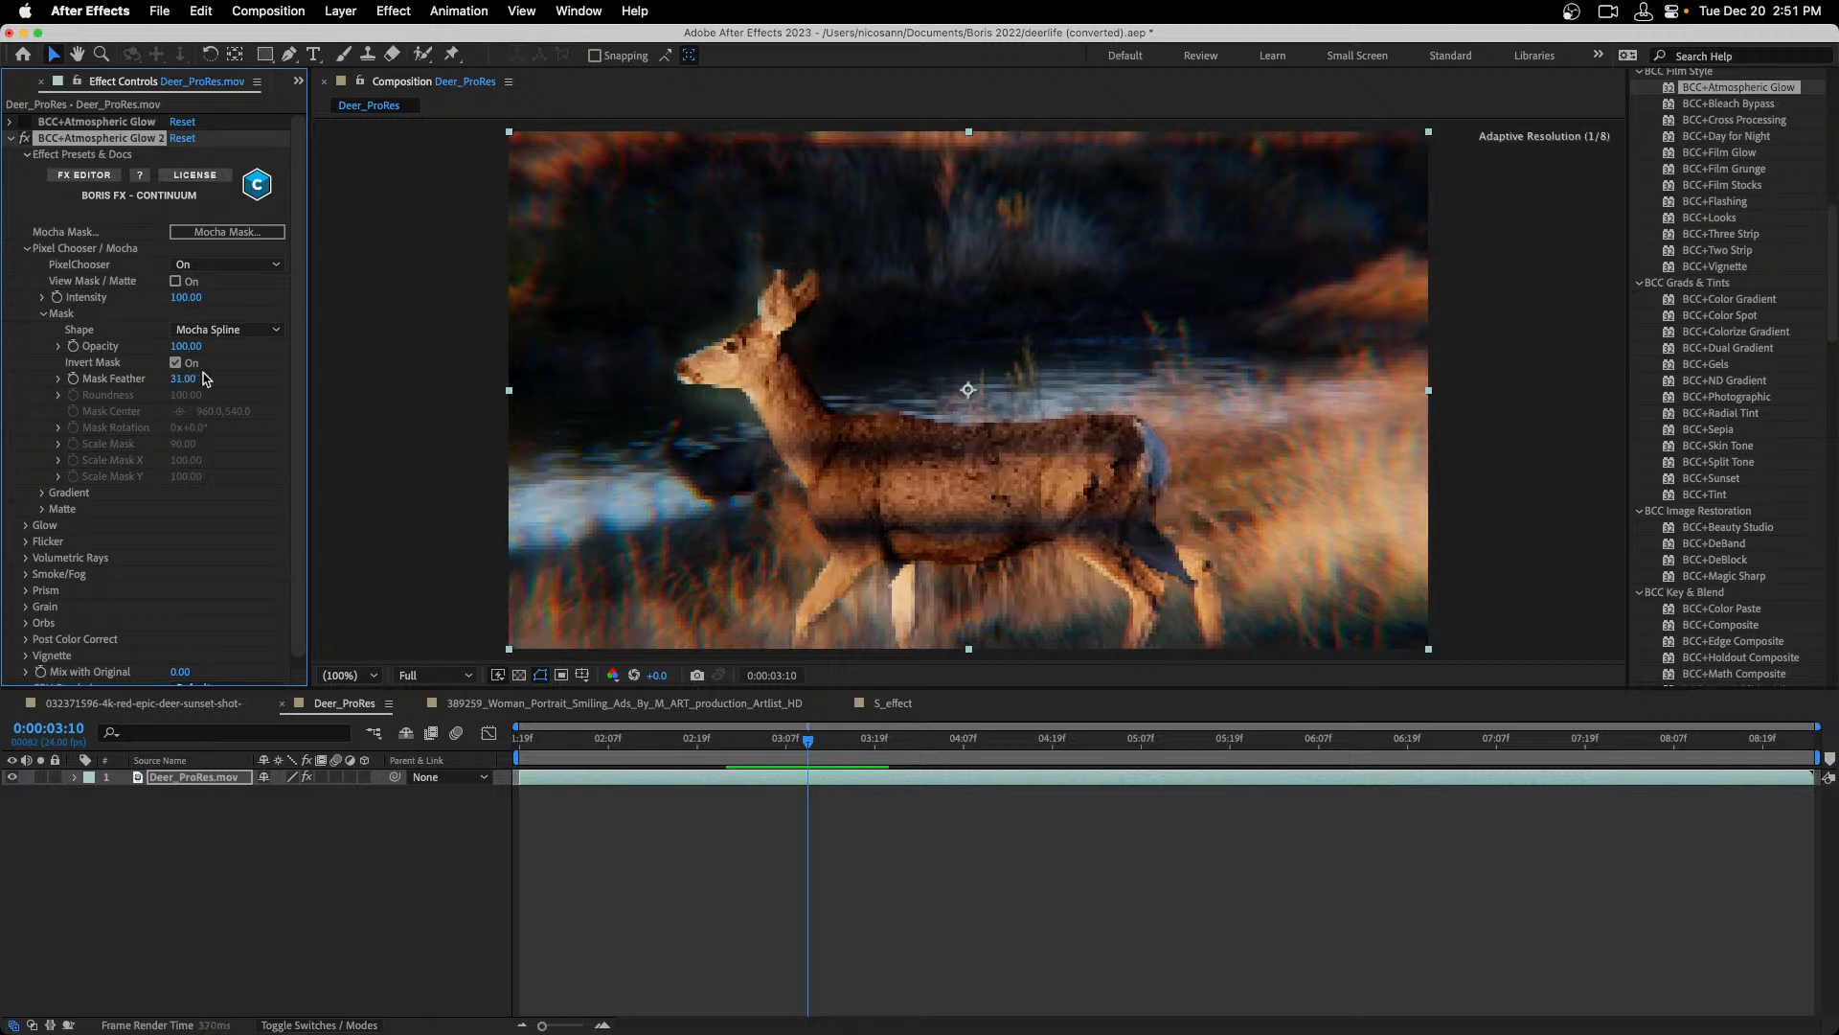
# Collapse the BCC+Atmospheric Glow 2 settings and switch the effect off.
pyautogui.click(9, 138)
pyautogui.click(25, 138)
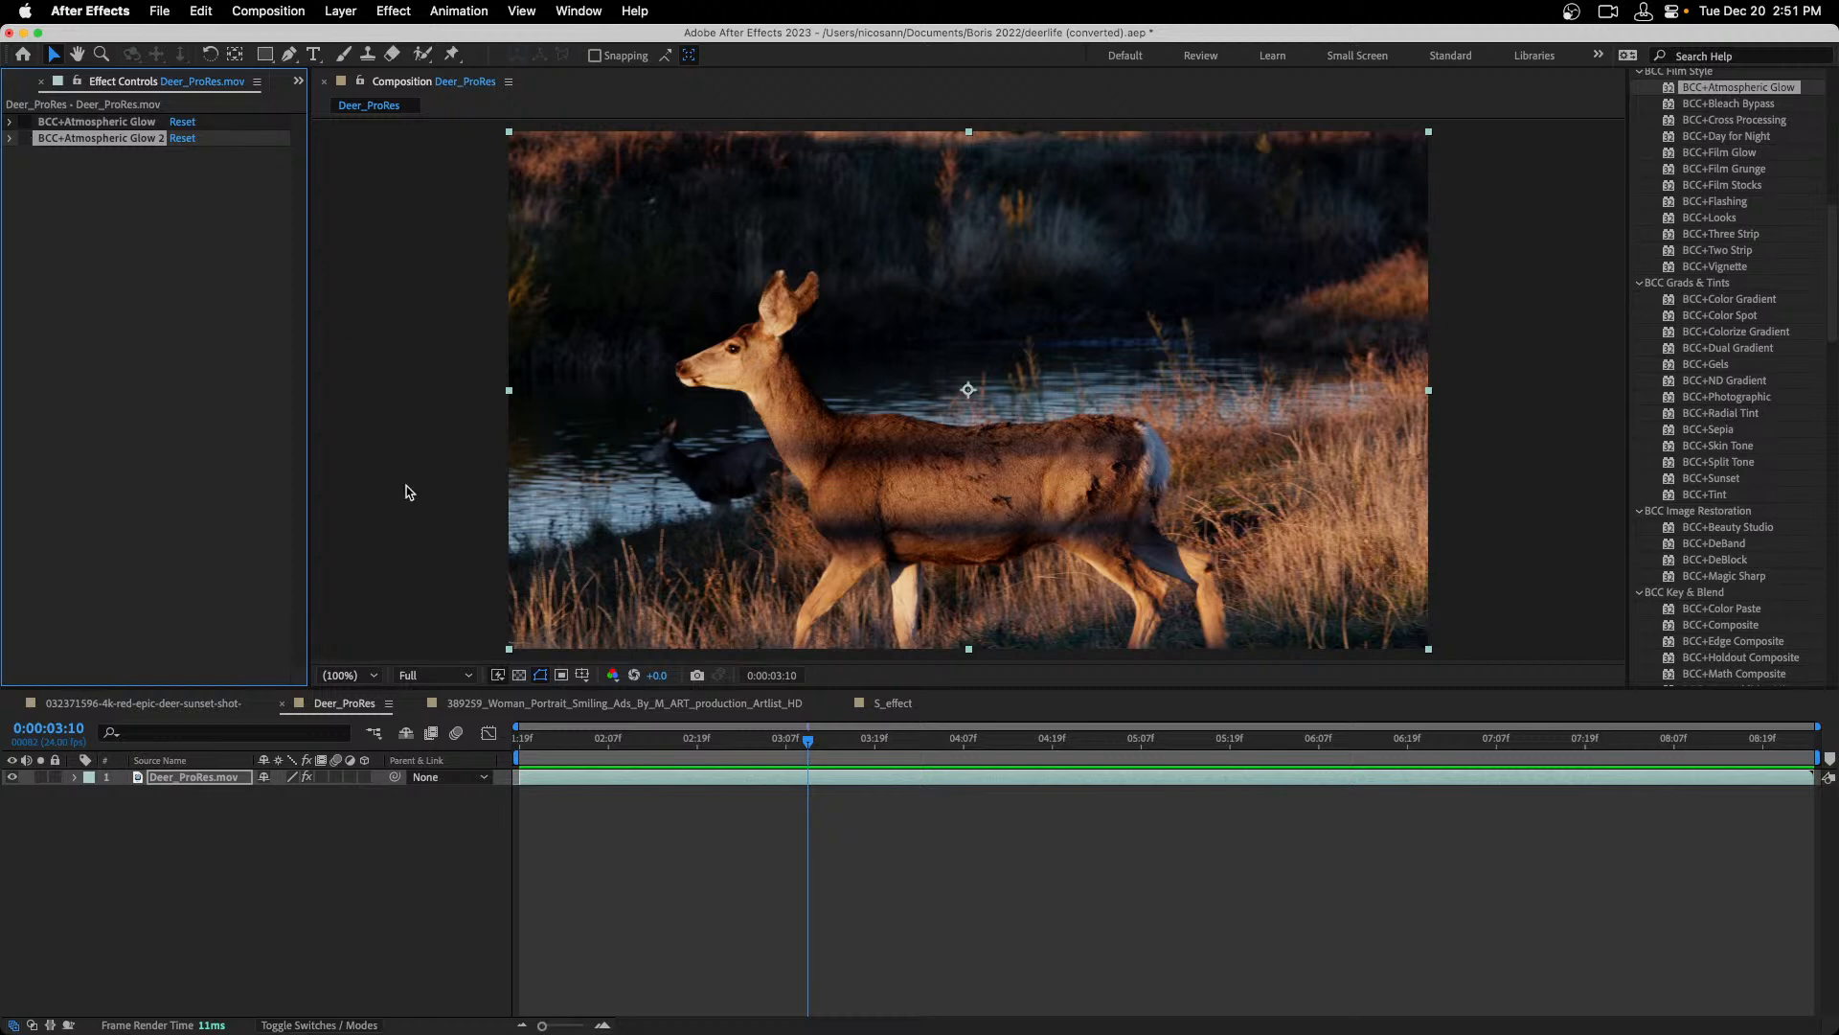
# In the S_effect composition at 0;00;00;19, load the Digital Rainbow Background builder preset into the Textures layer's S_Effect.
pyautogui.click(901, 706)
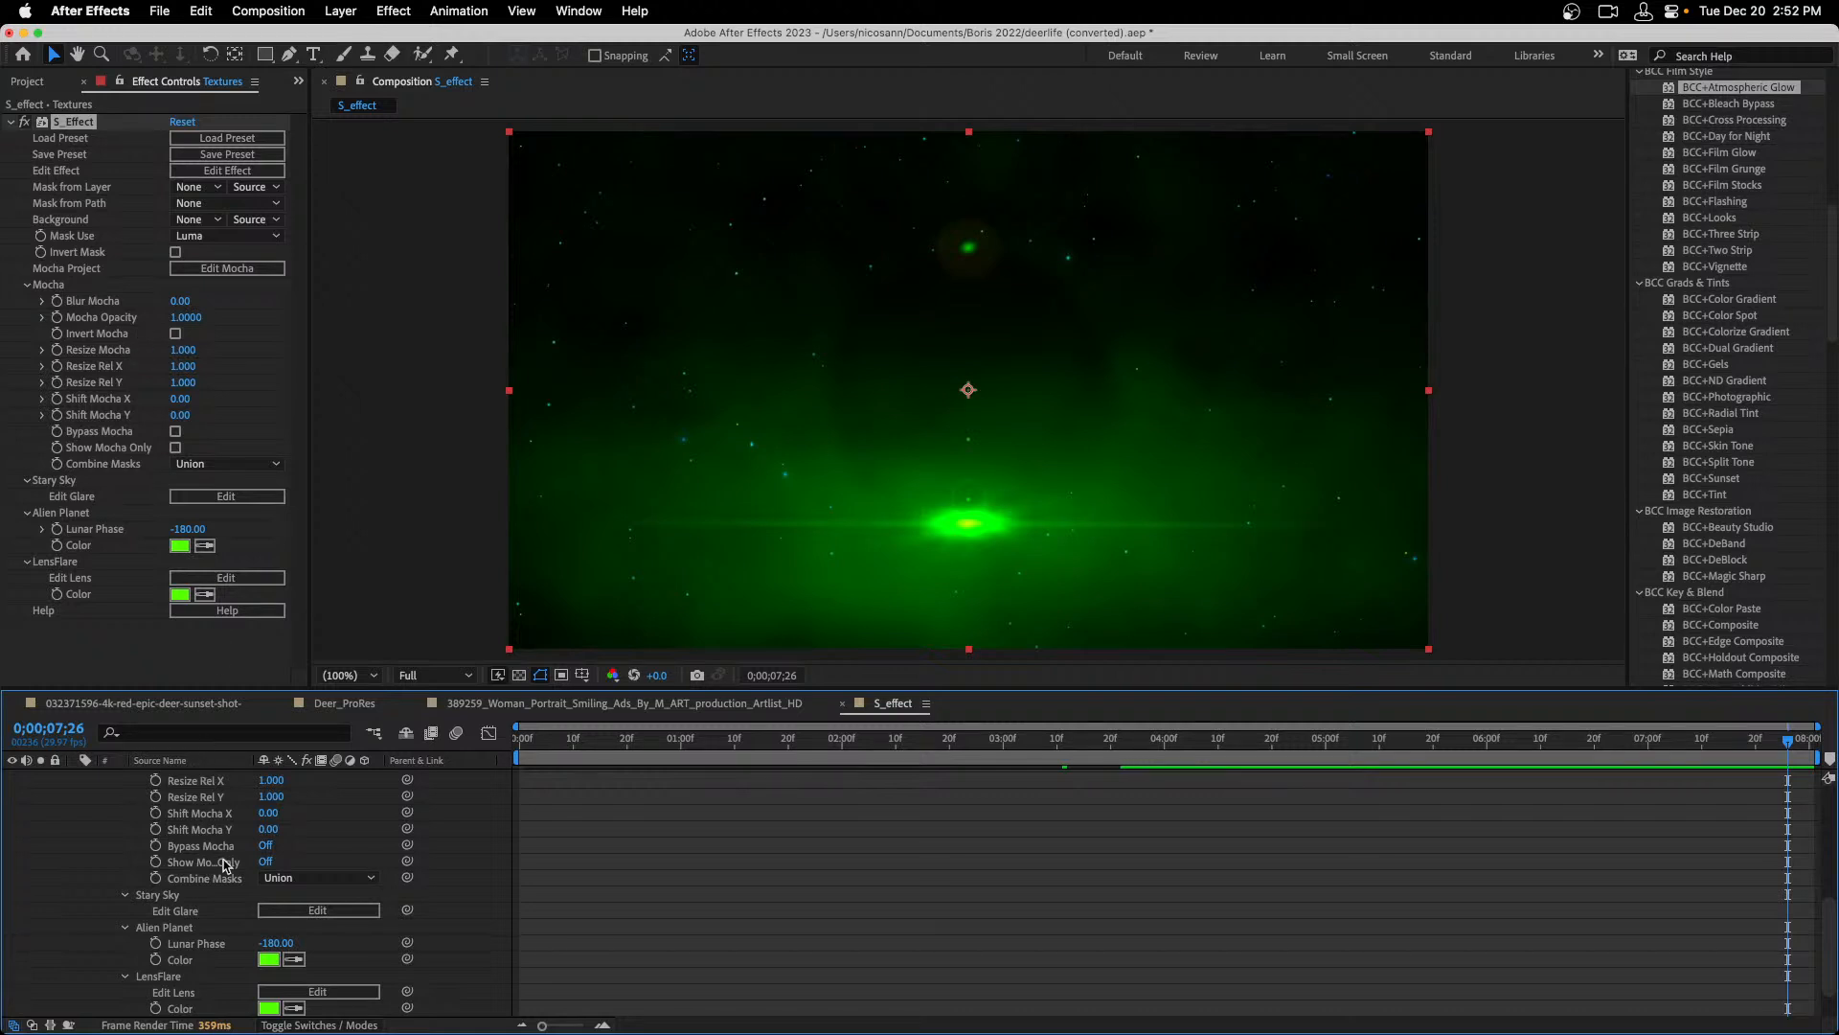
pyautogui.click(624, 741)
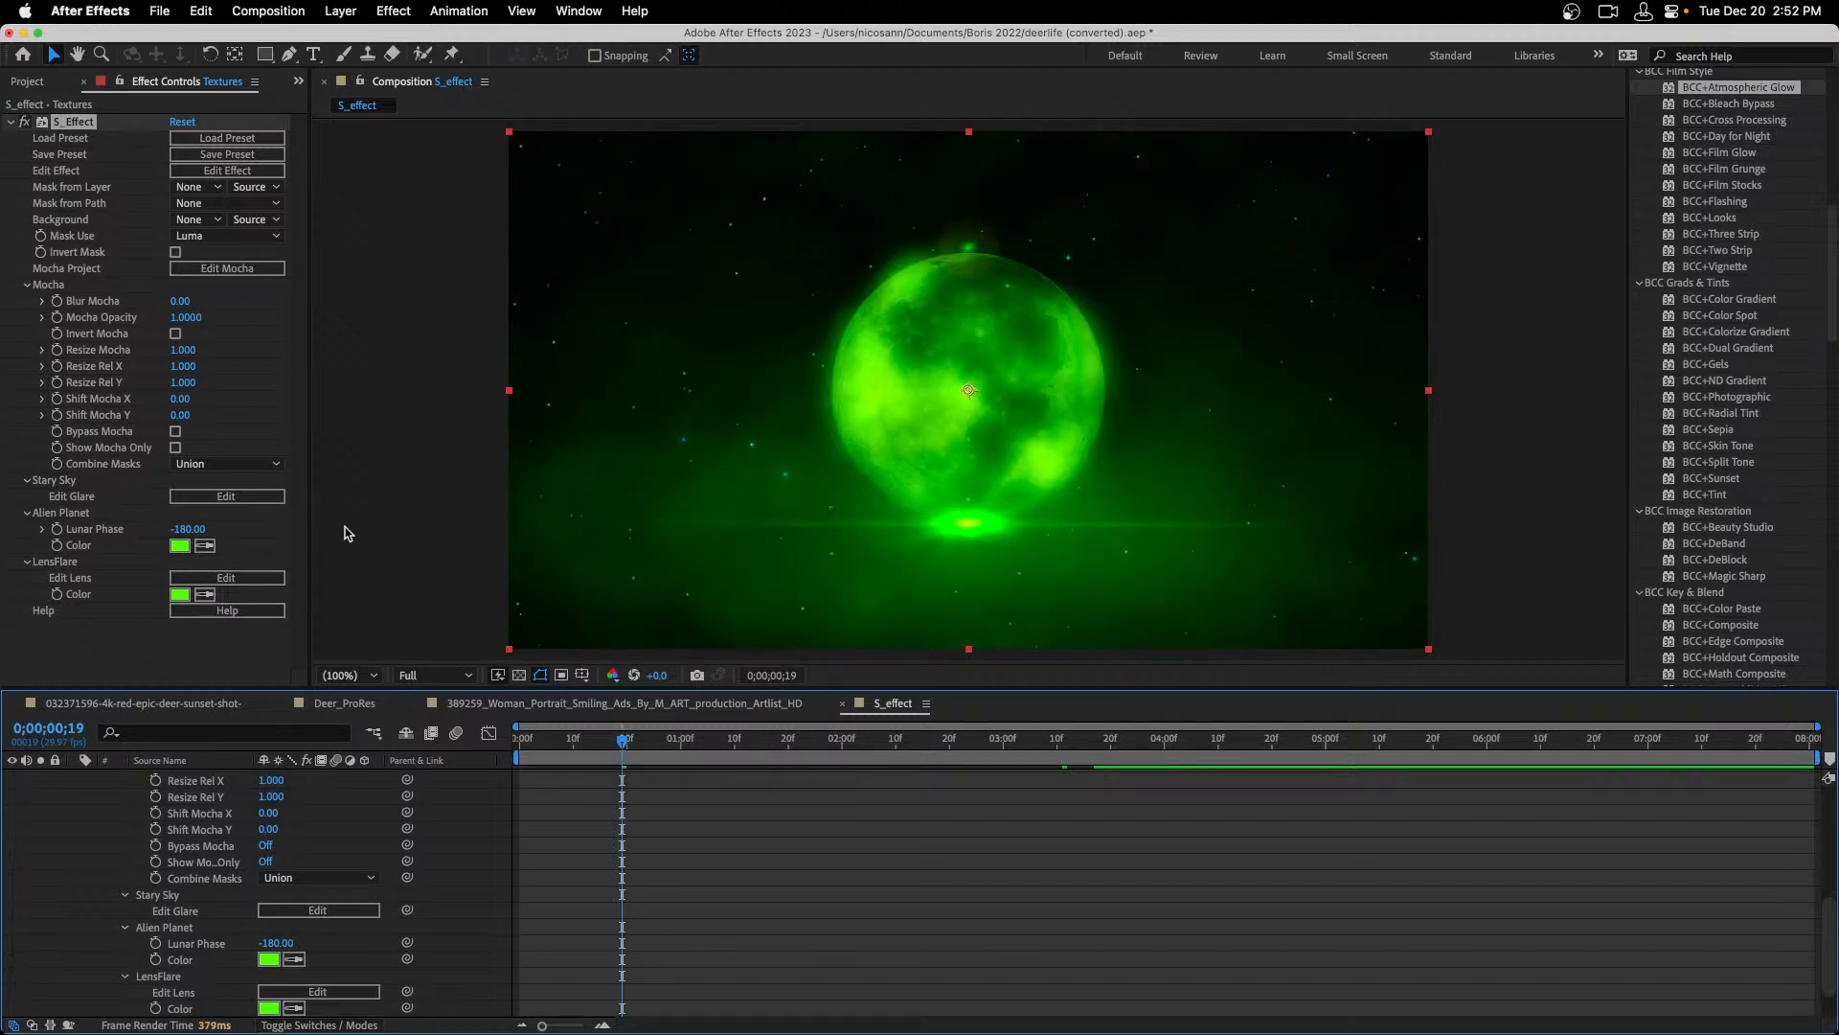
pyautogui.click(212, 140)
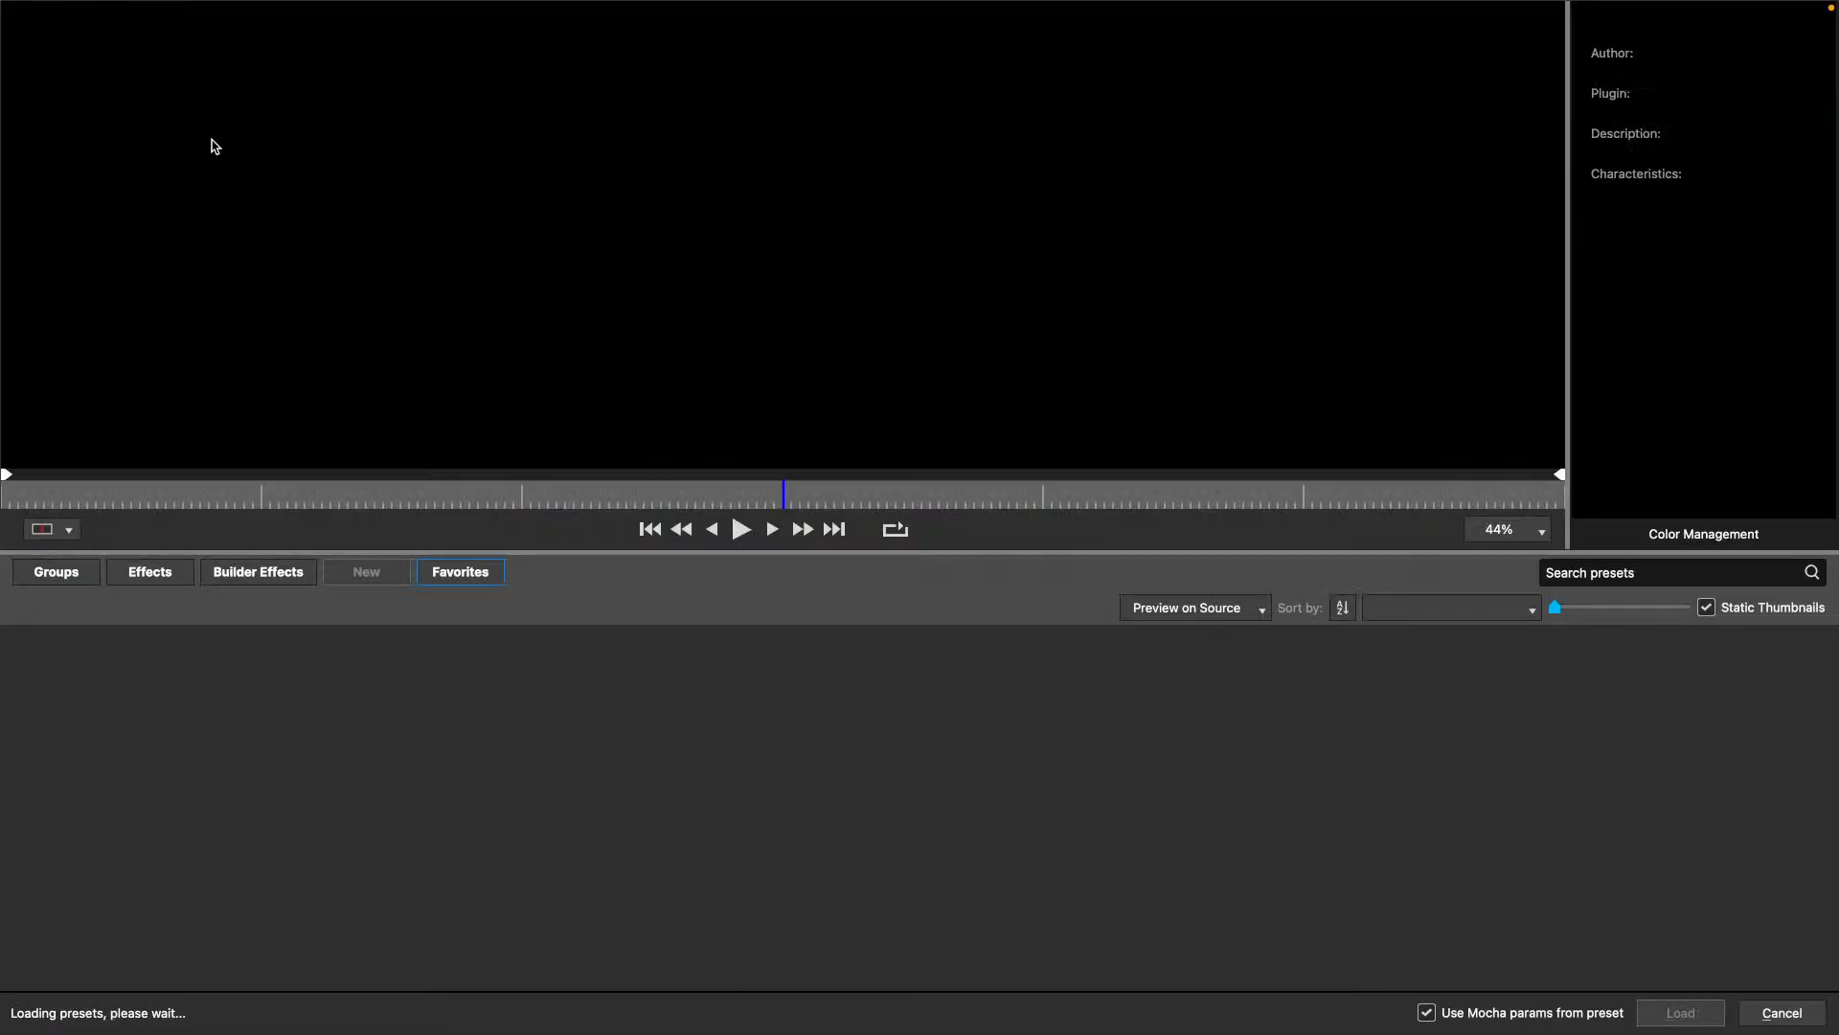
pyautogui.click(287, 574)
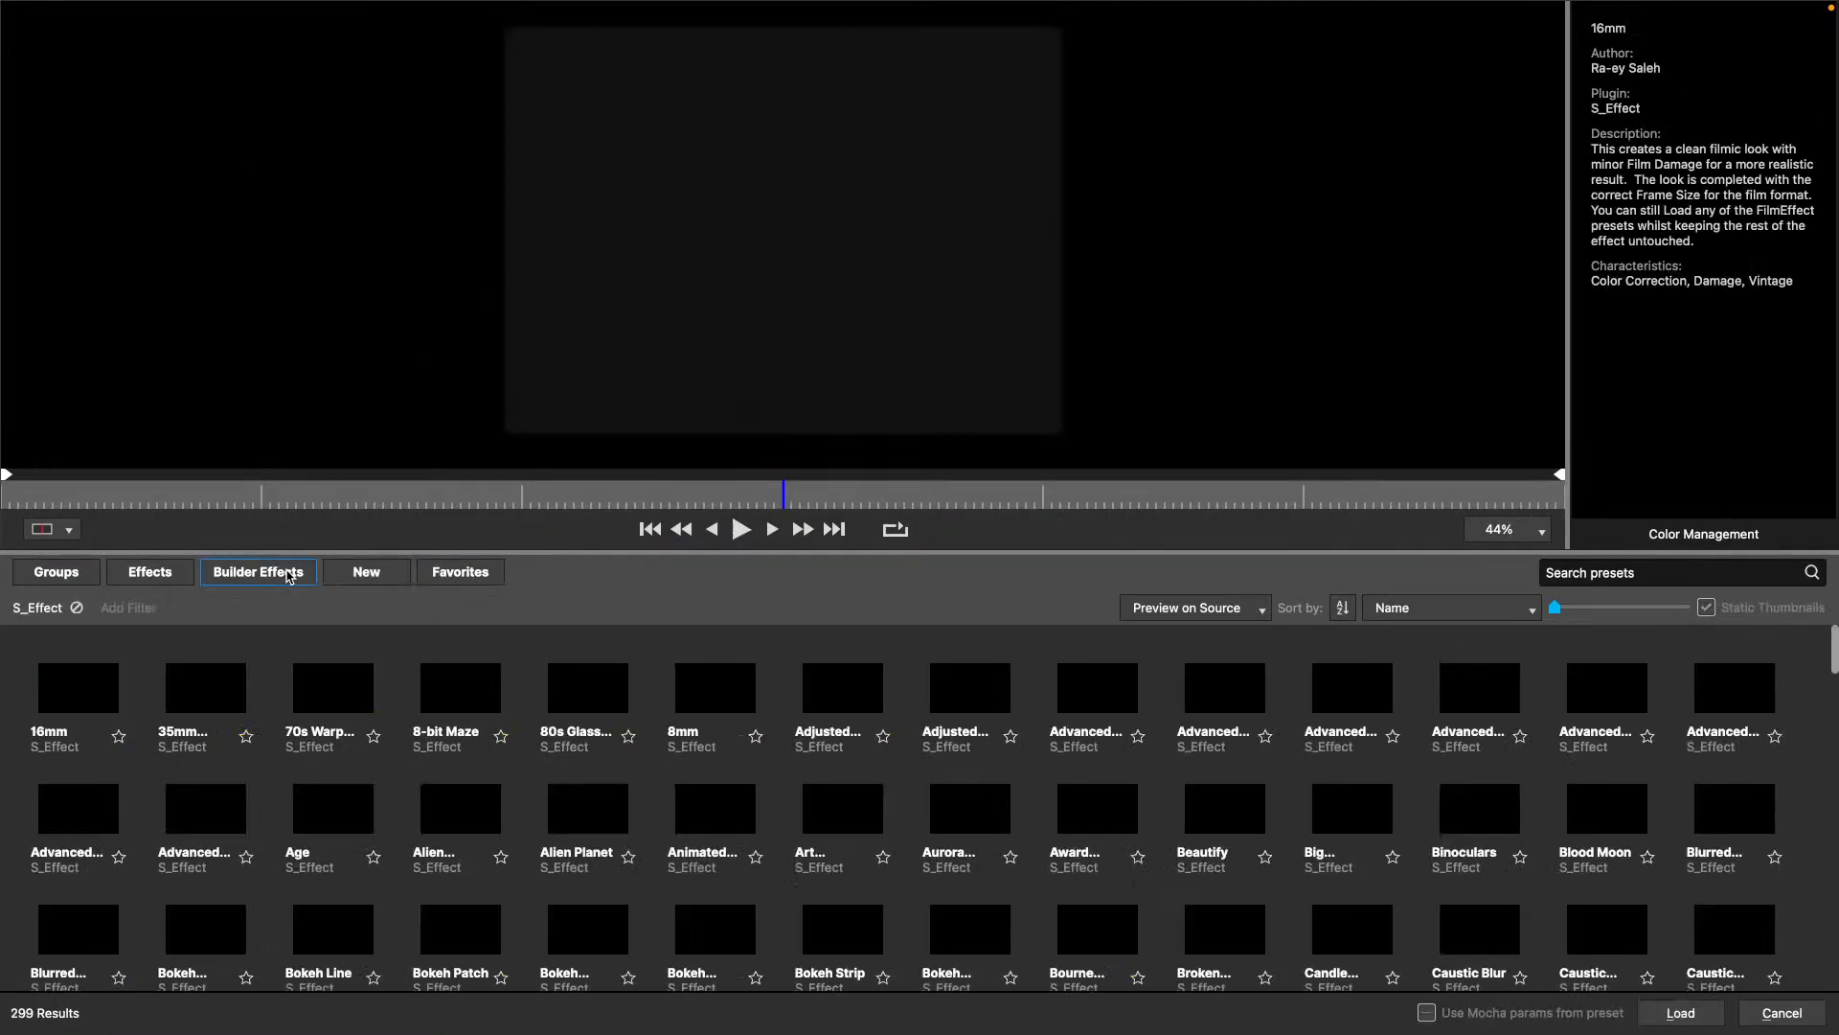
pyautogui.scroll(-2, 369, 780)
pyautogui.scroll(-10, 370, 780)
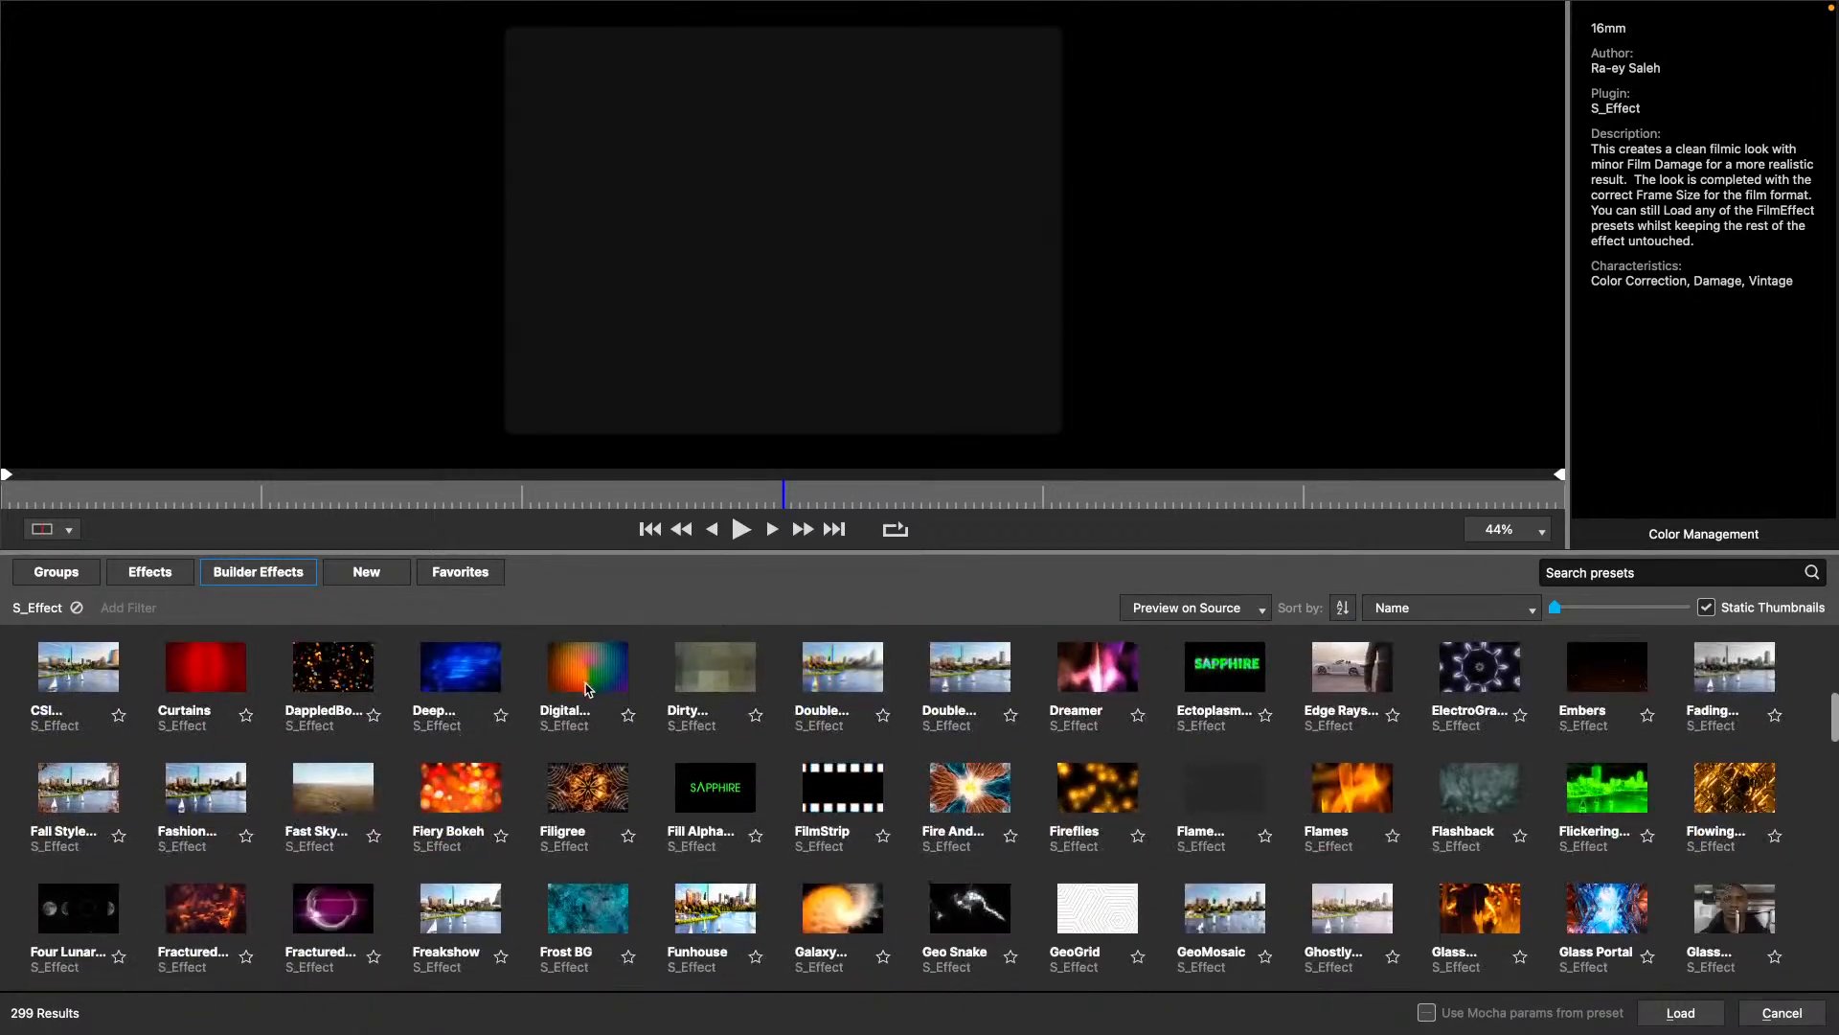
pyautogui.click(586, 689)
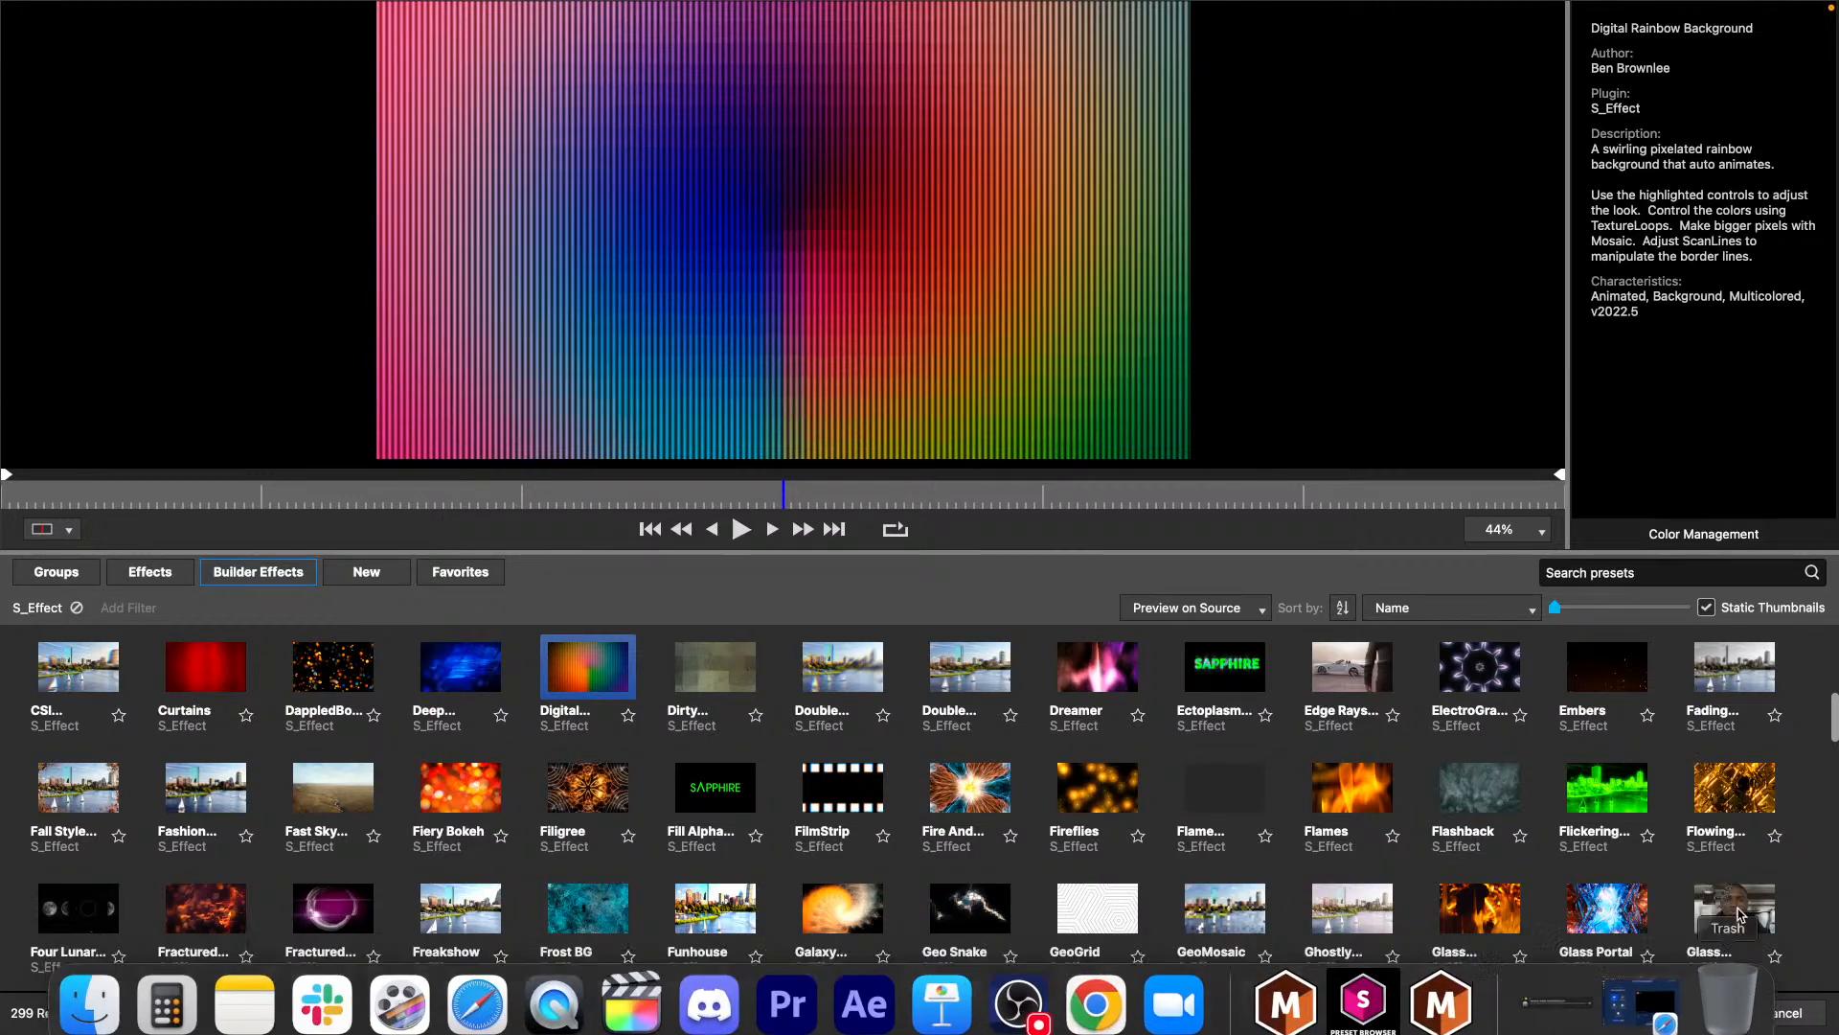
pyautogui.click(1708, 1007)
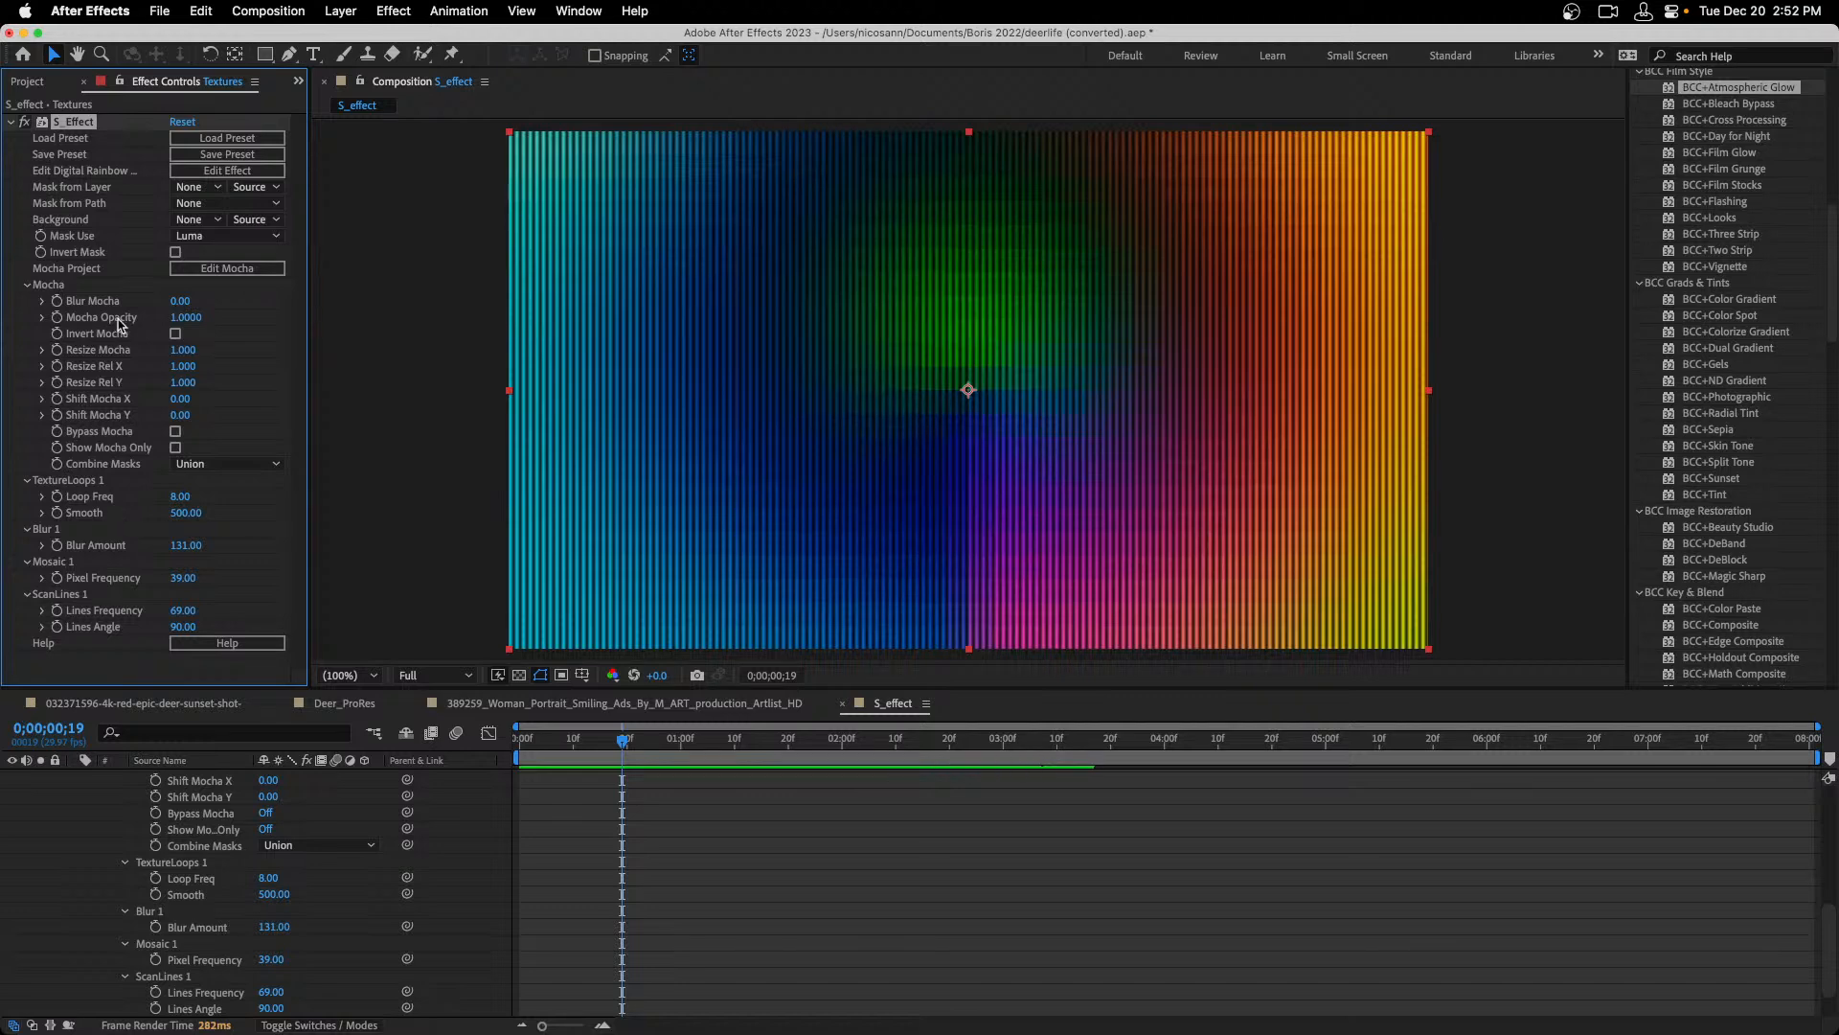
# Open the Digital Rainbow Background effect for editing and inspect its TextureLoops 1 node.
pyautogui.click(217, 172)
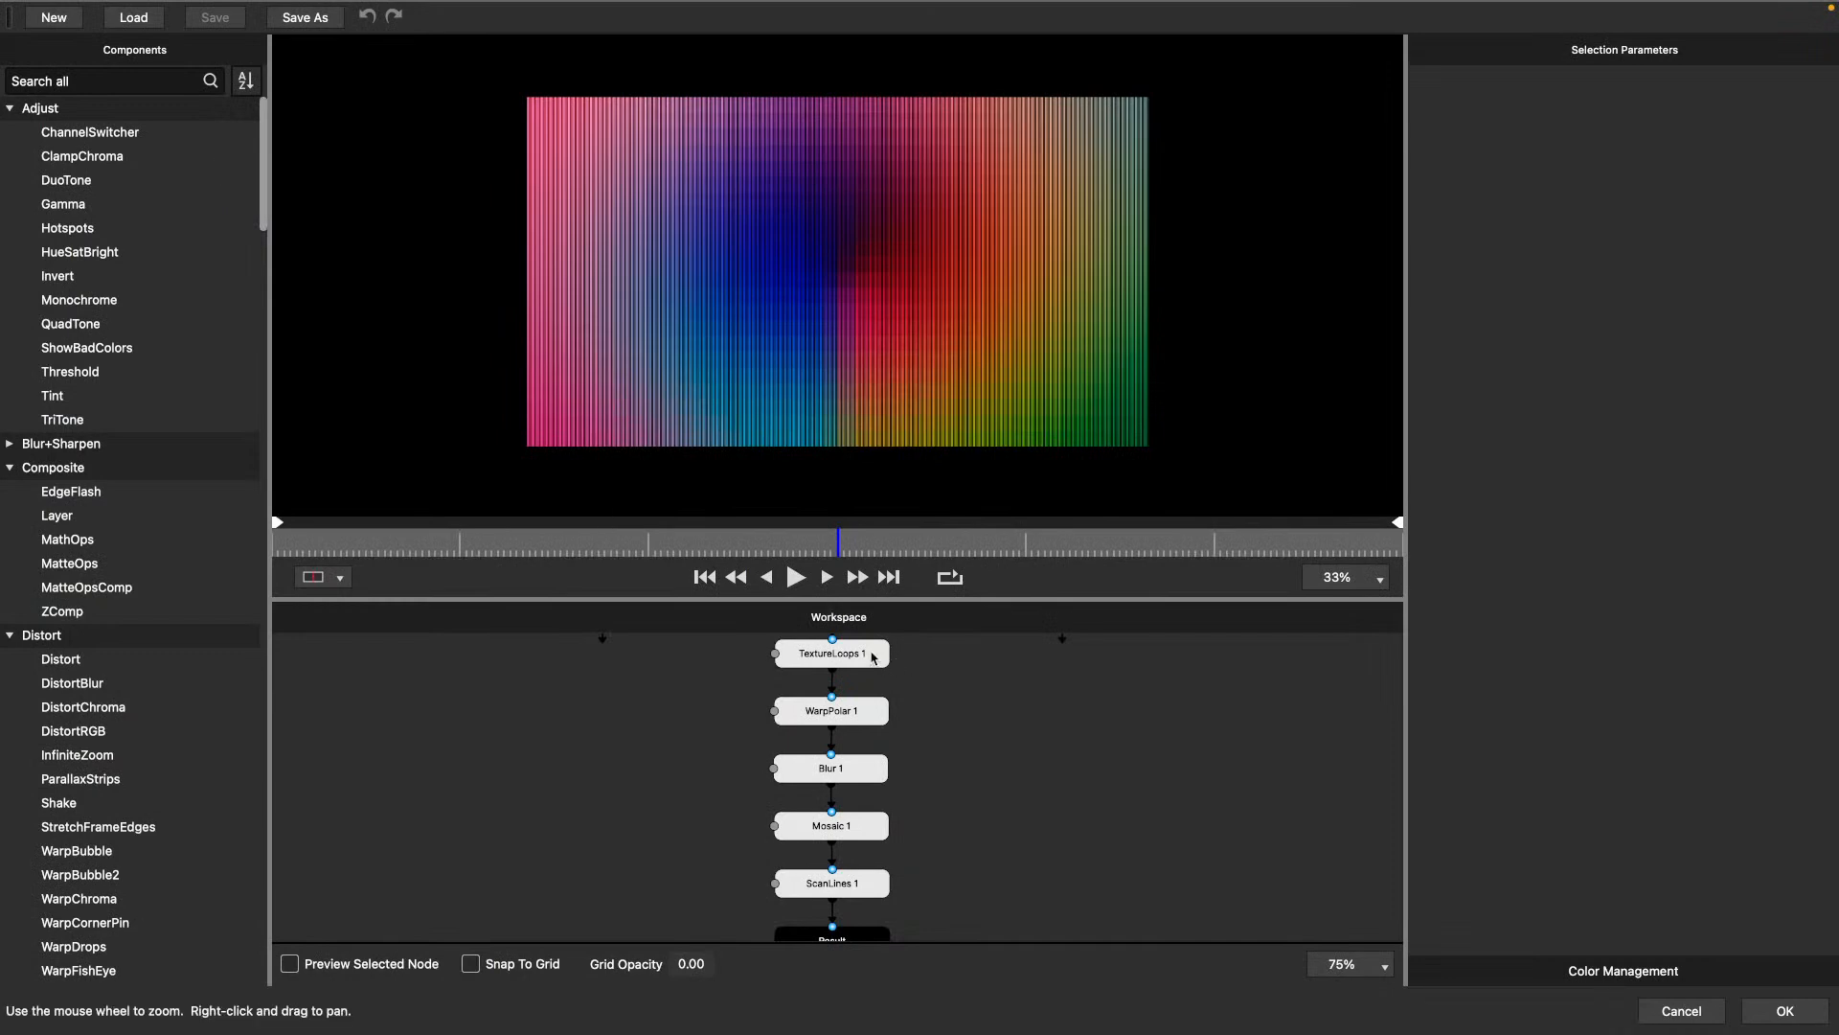
pyautogui.click(870, 655)
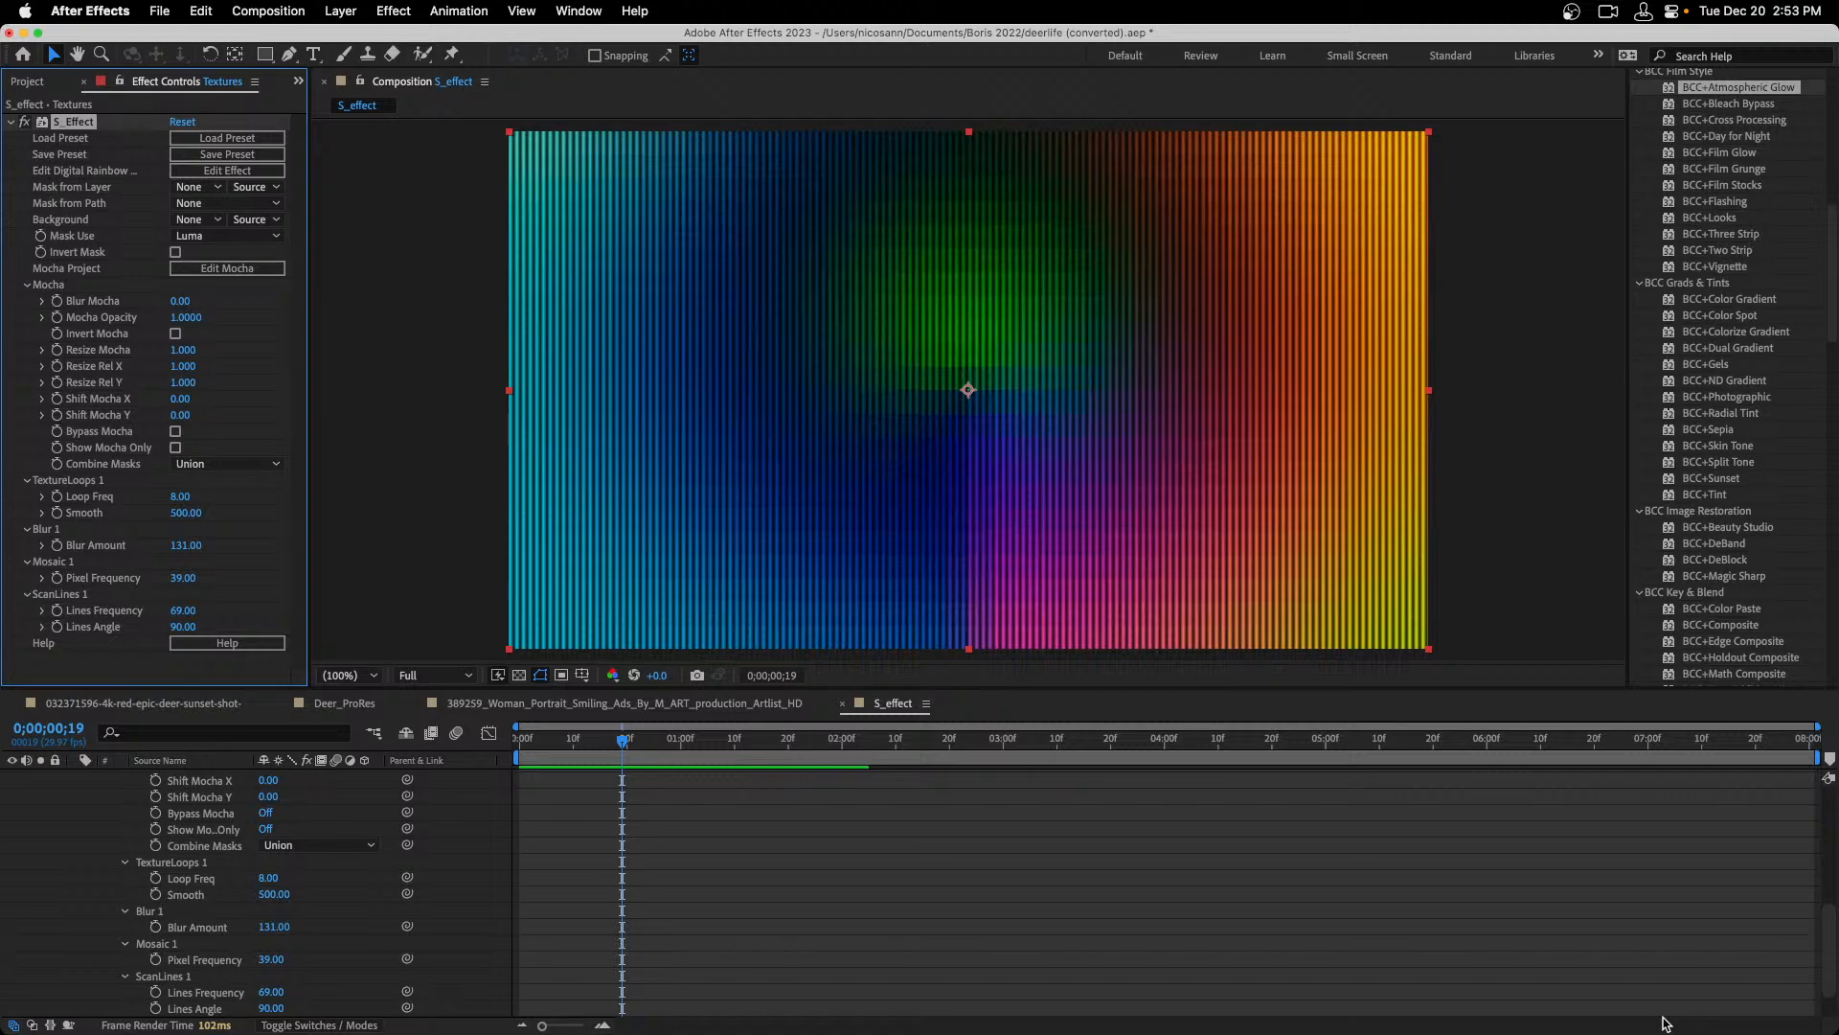
# Switch to OBS Studio and change the live scene to Fullscreen camera.
pyautogui.press('super+Tab')
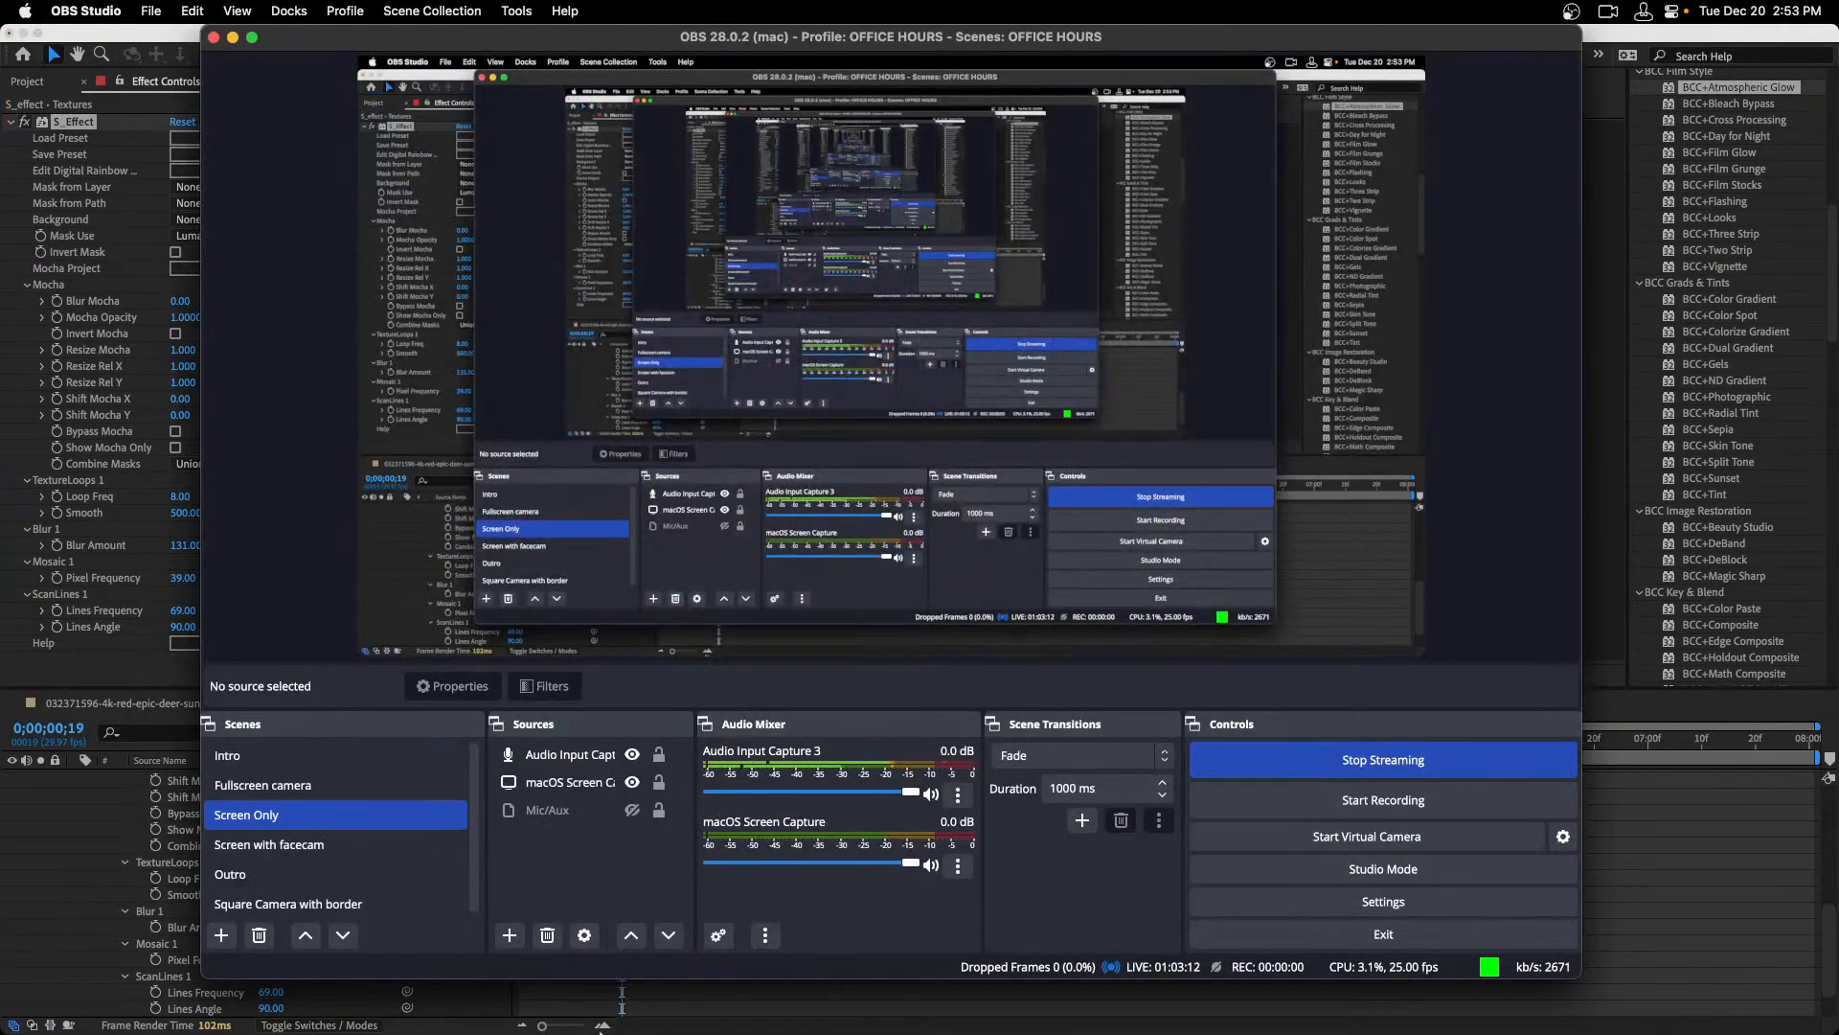
pyautogui.click(263, 785)
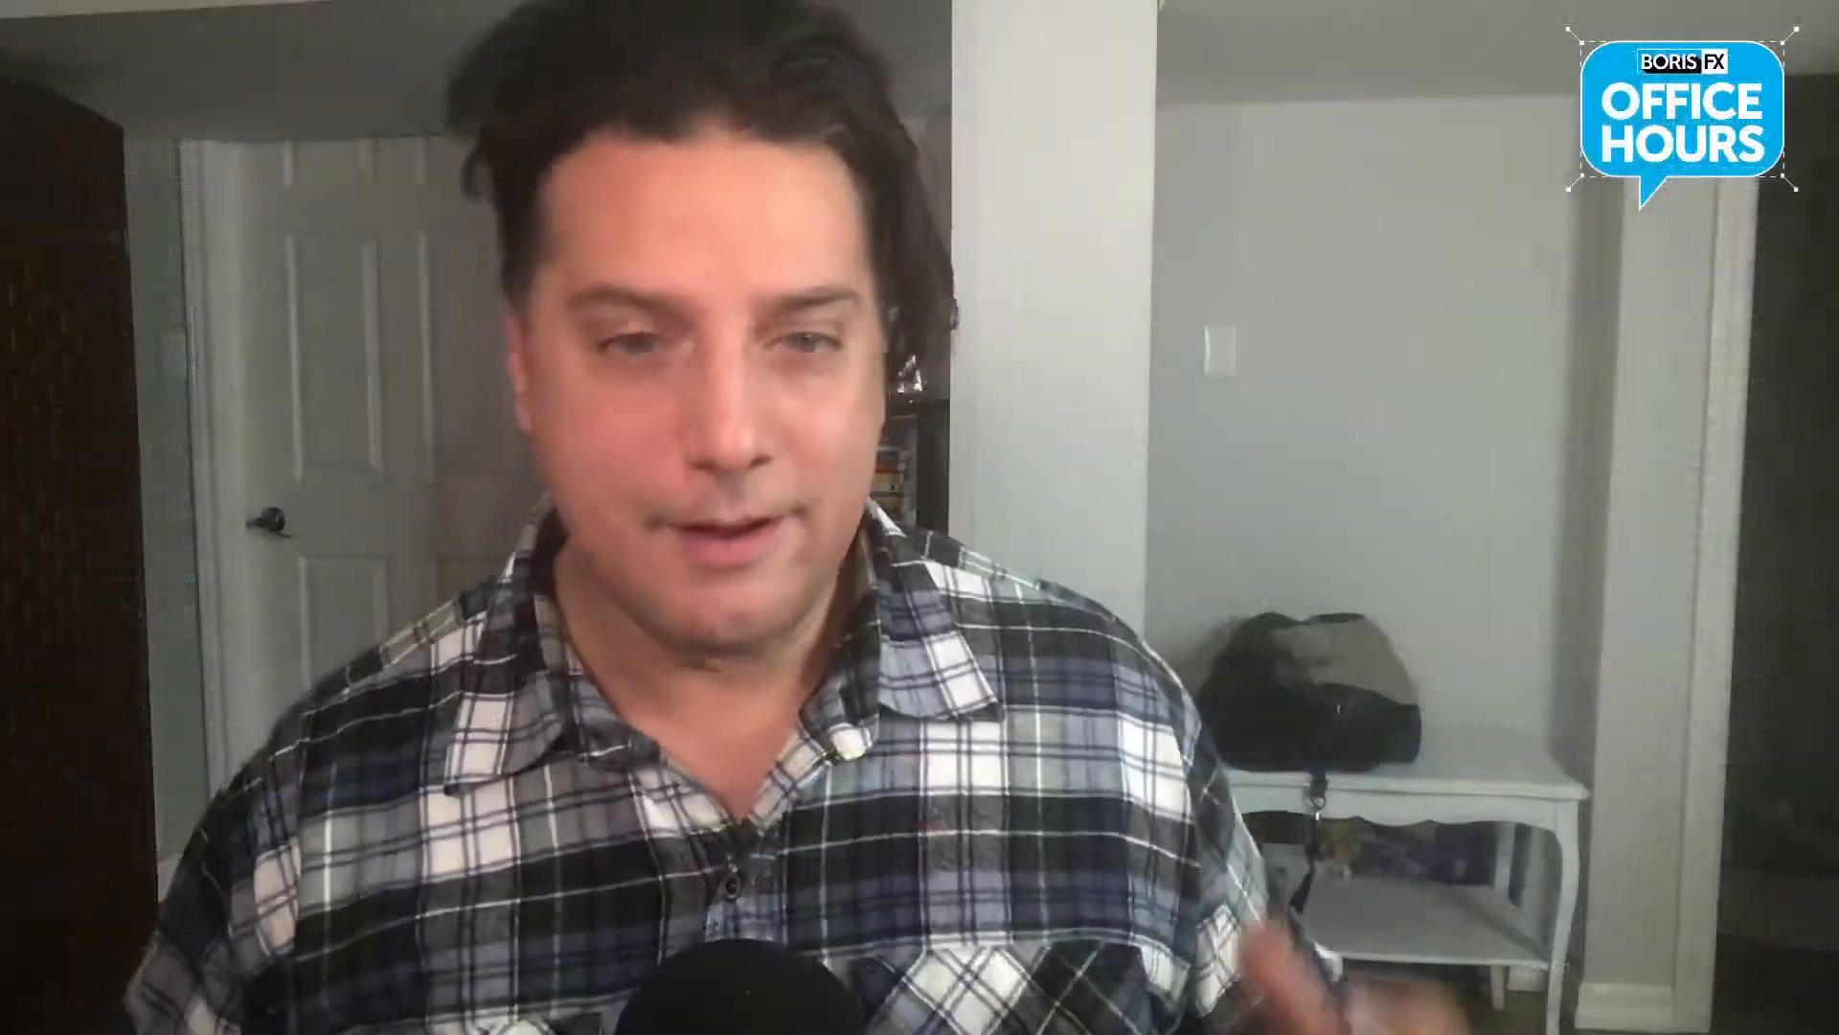